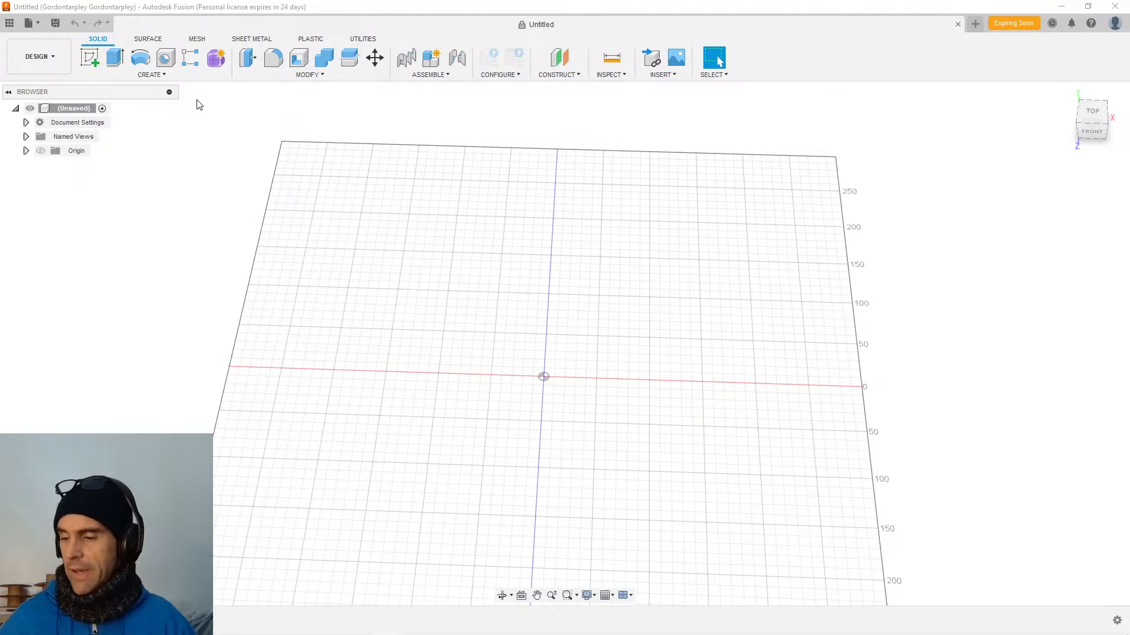
Start a cylinder on the horizontal ground plane and place its base circle centred on the origin.
{"action": "middle_click_drag", "start_coordinate": [770, 432], "coordinate": [727, 377]}
{"action": "scroll", "coordinate": [682, 278], "scroll_direction": "down", "scroll_amount": 1}
{"action": "left_click", "coordinate": [1092, 113]}
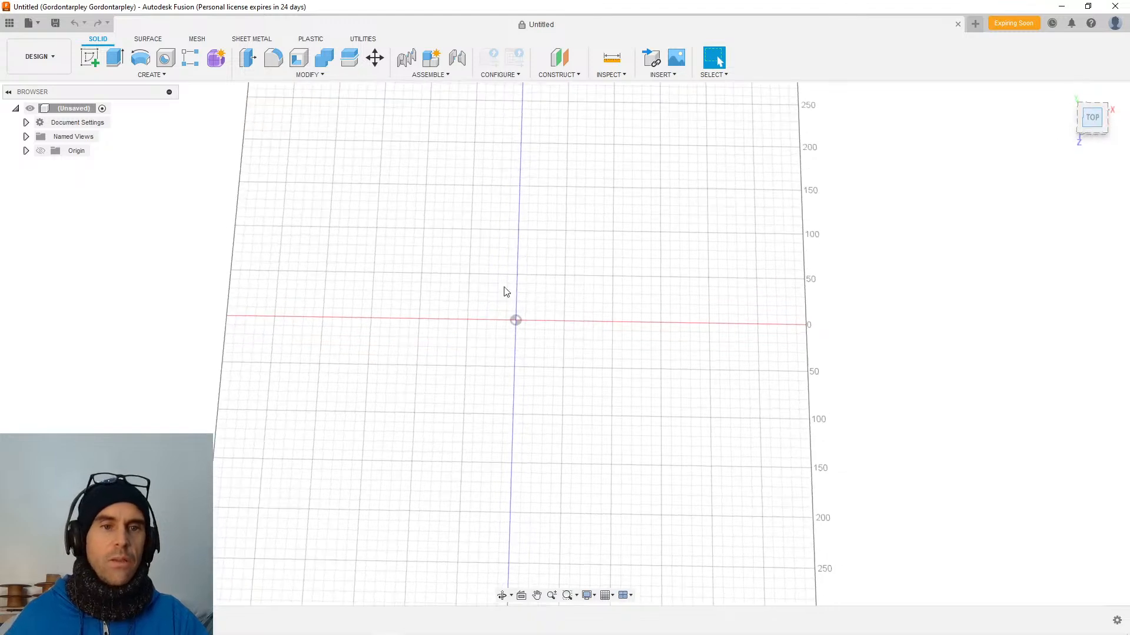
{"action": "left_click", "coordinate": [150, 75]}
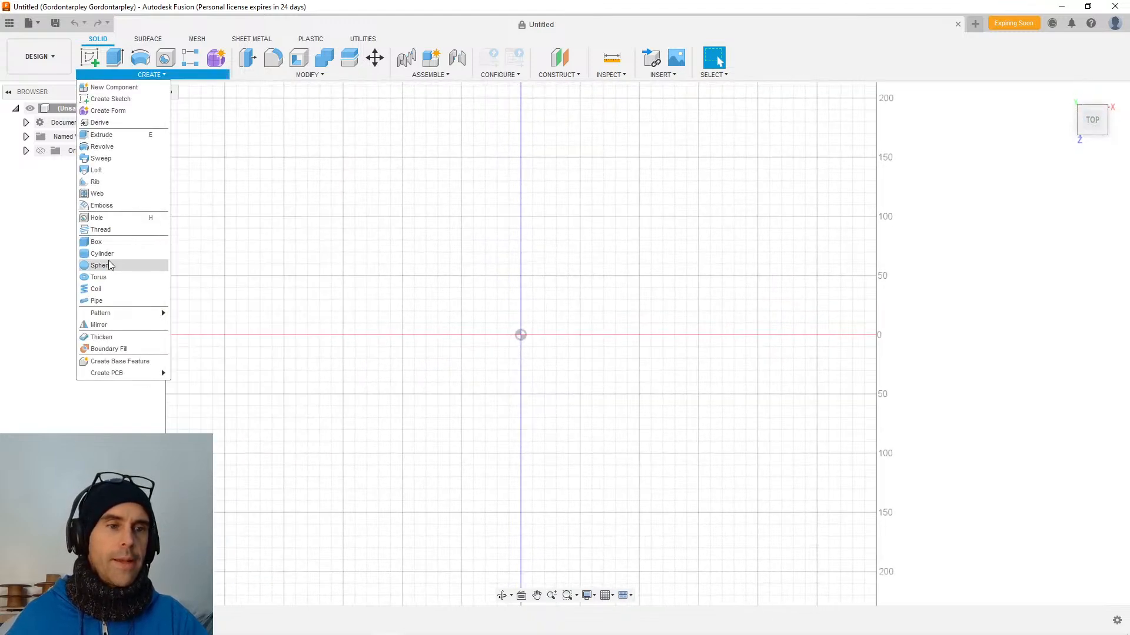
{"action": "left_click", "coordinate": [100, 254]}
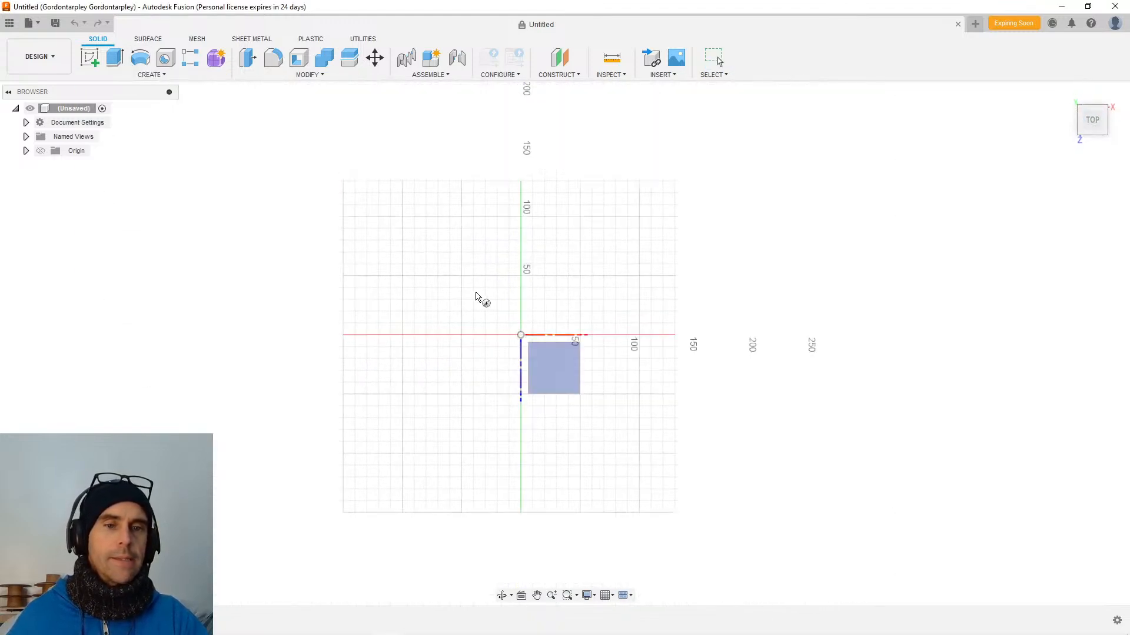
{"action": "left_click", "coordinate": [540, 353]}
{"action": "left_click", "coordinate": [520, 335]}
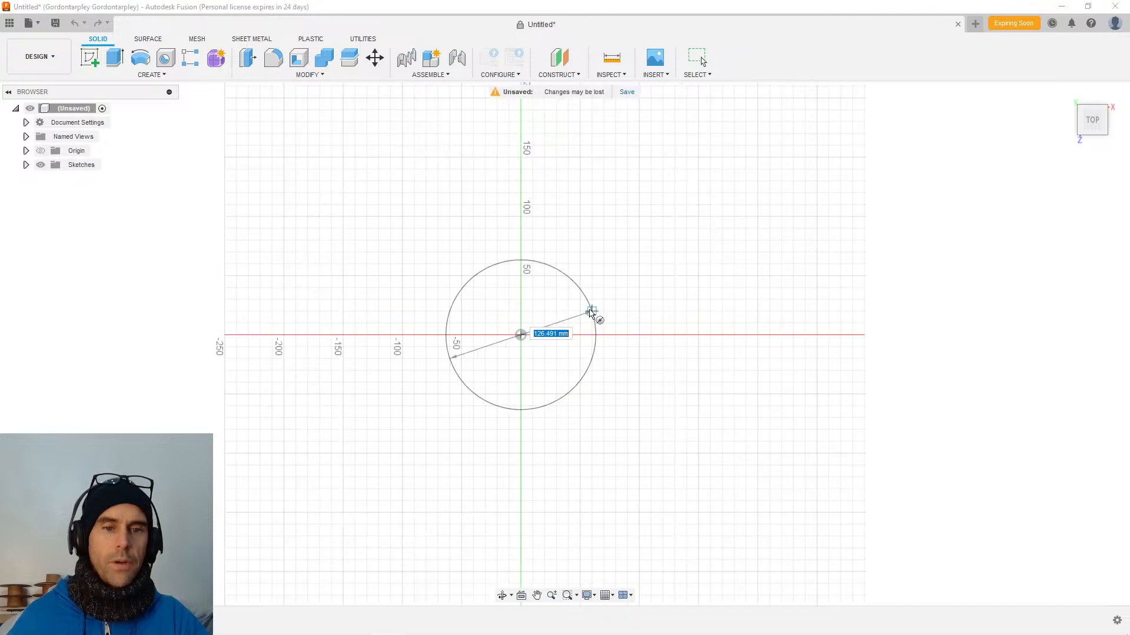
{"action": "type", "text": "95"}
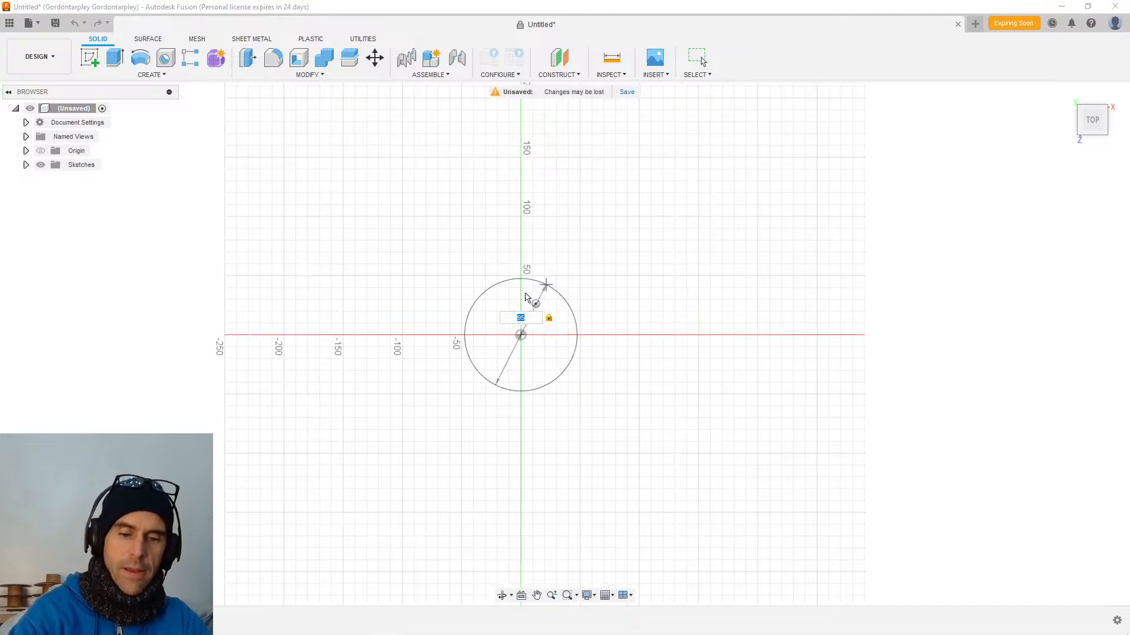
{"action": "type", "text": "m"}
{"action": "key", "text": "Return"}
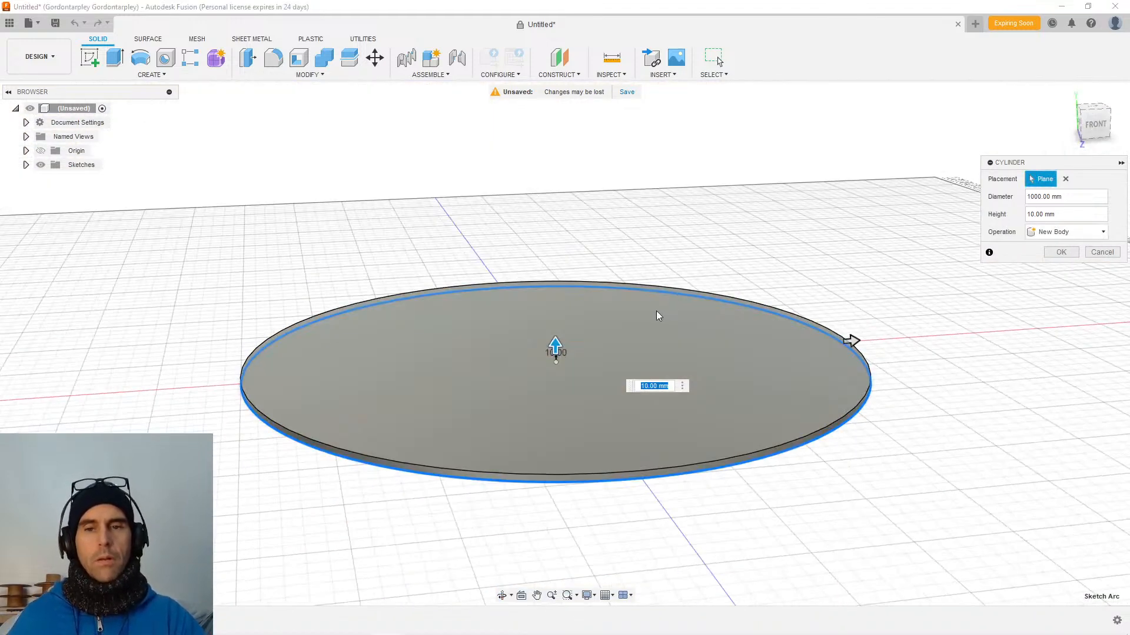
Set the cylinder's diameter to 95 mm and its height to 5 mm, and create it as a new body.
{"action": "left_click", "coordinate": [1084, 197]}
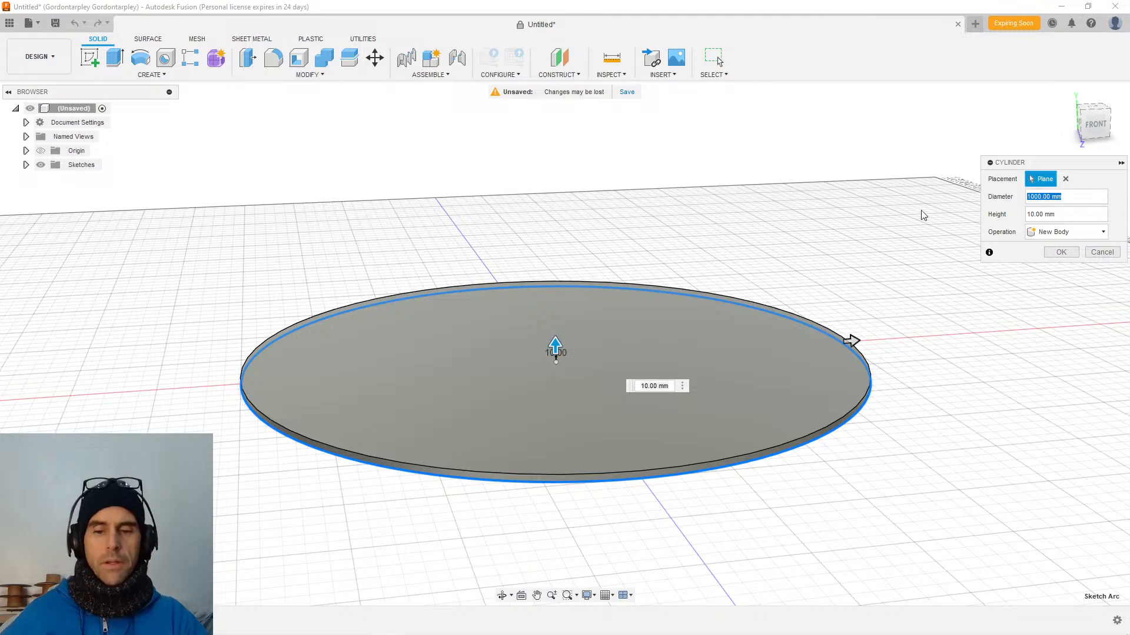
{"action": "type", "text": "95"}
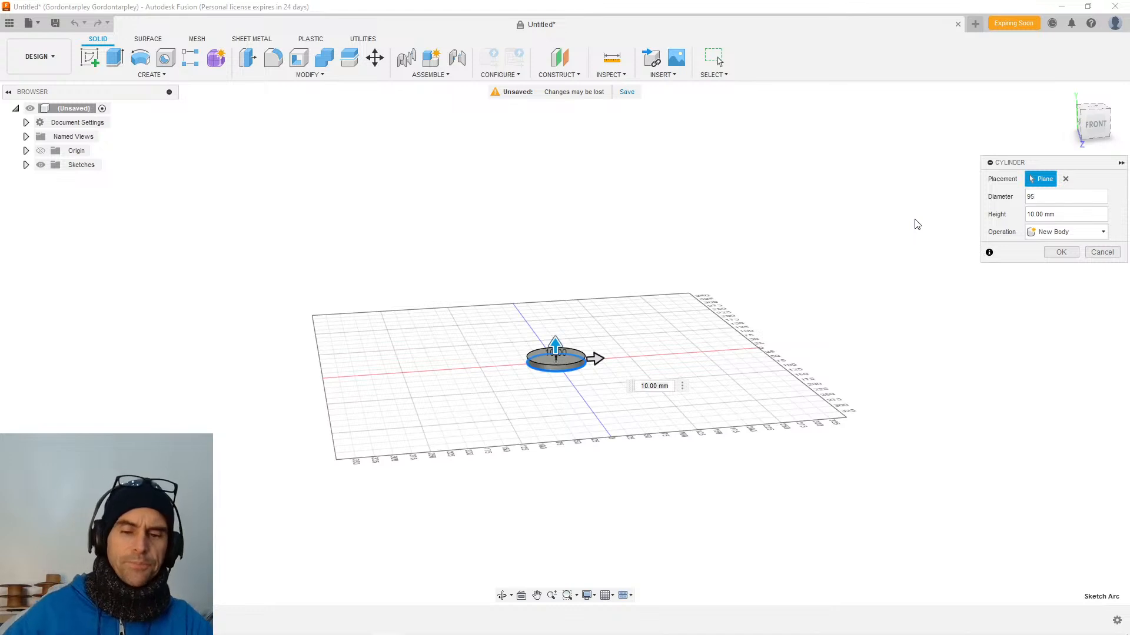
{"action": "type", "text": "56"}
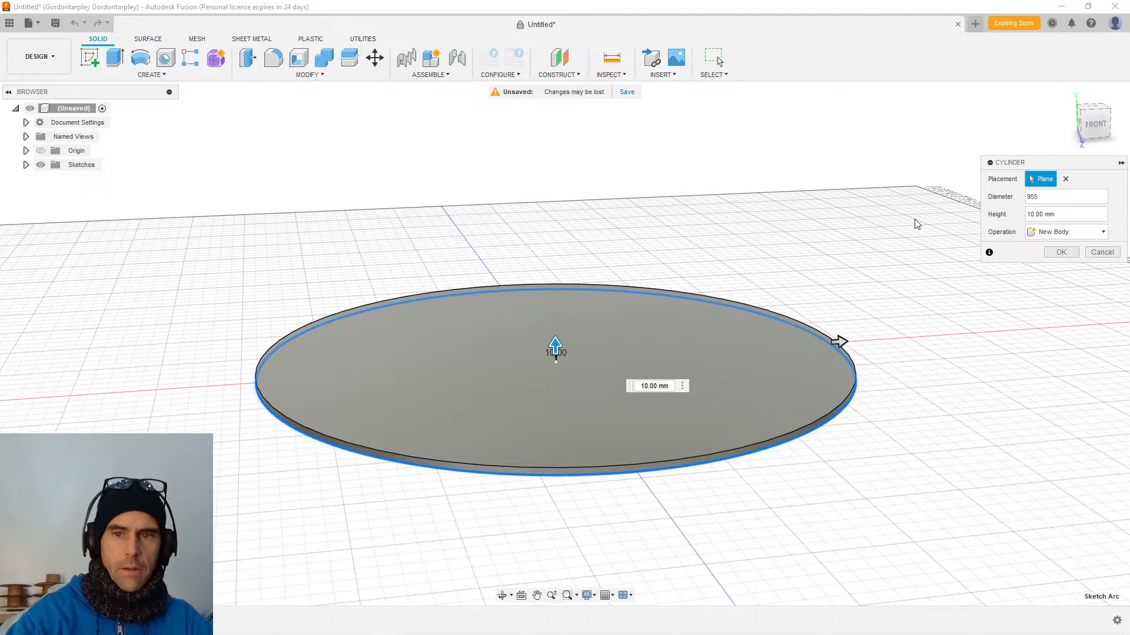
{"action": "key", "text": "Tab"}
{"action": "type", "text": "5"}
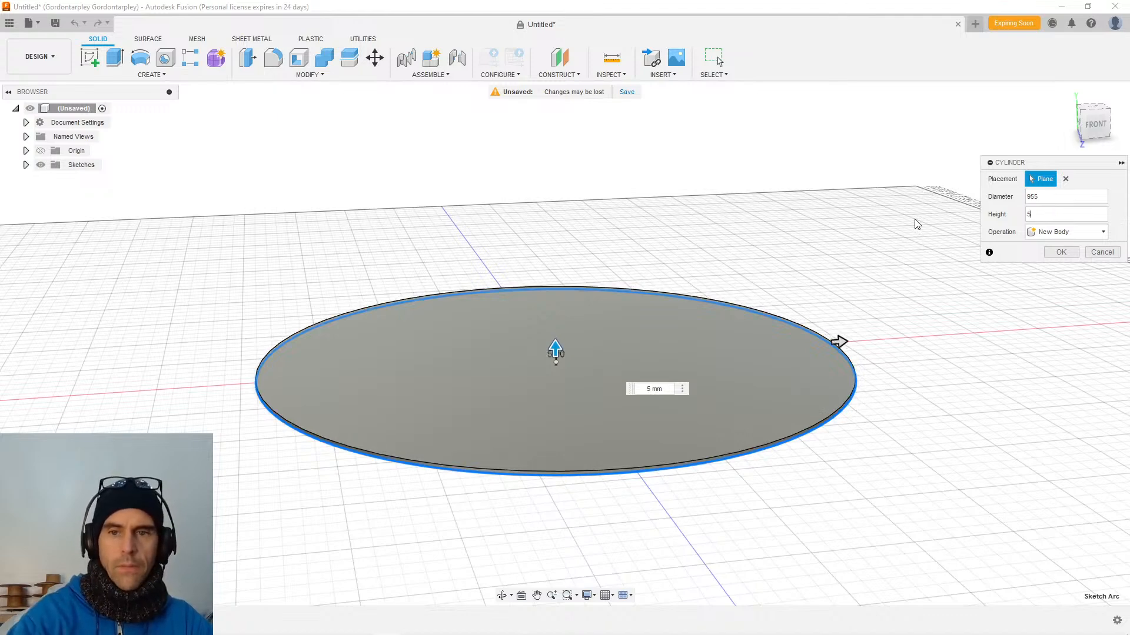
{"action": "key", "text": "shift+Tab"}
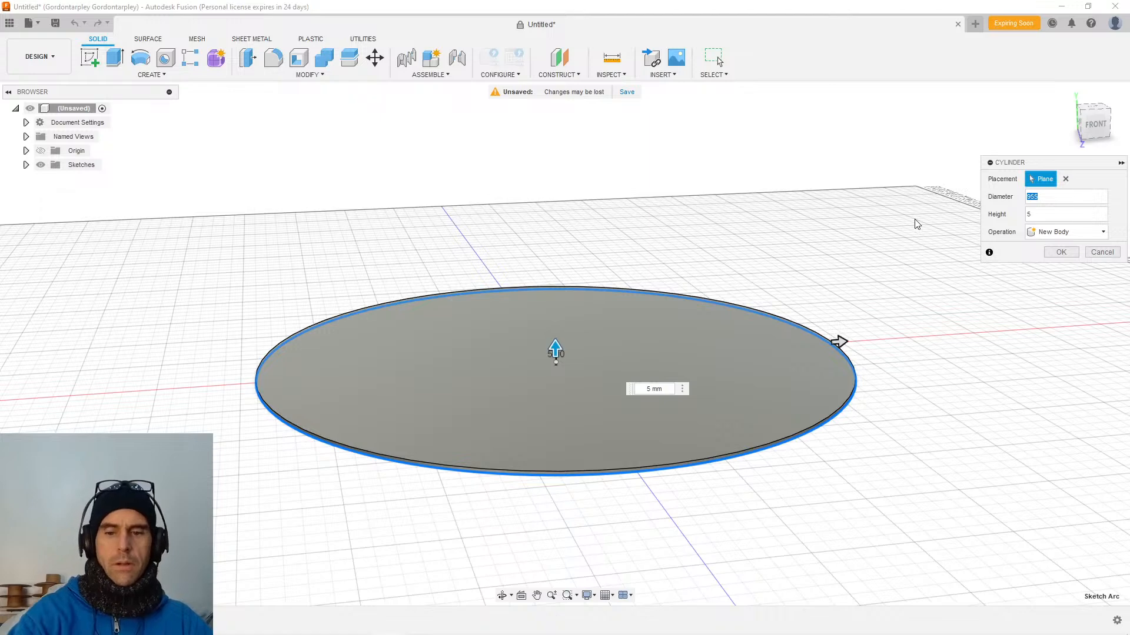
{"action": "type", "text": "95"}
{"action": "key", "text": "Return"}
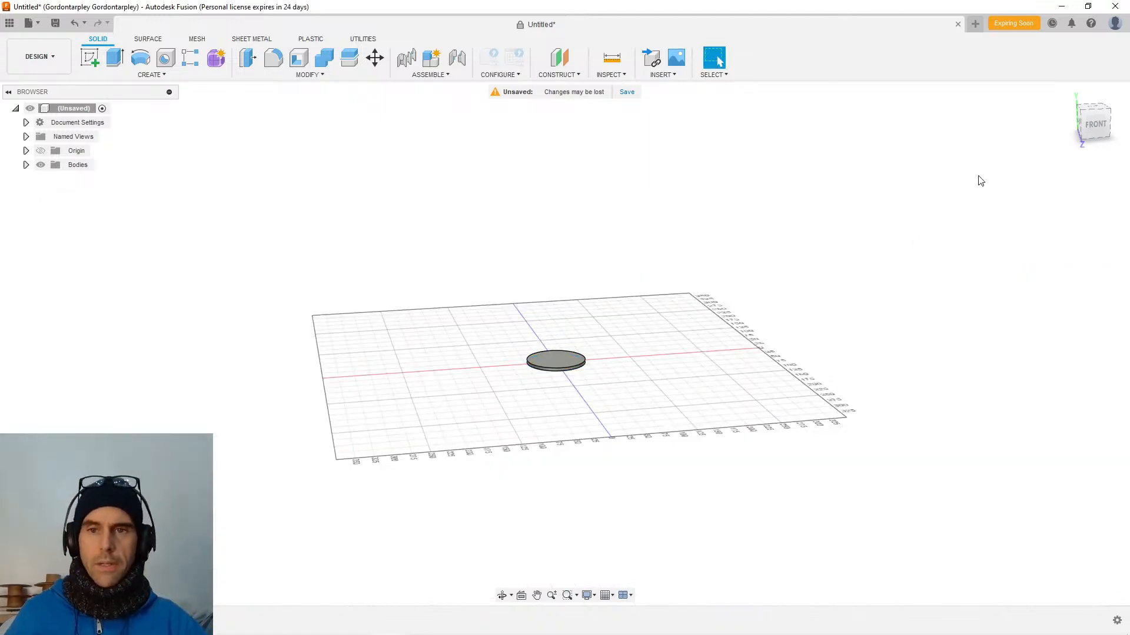
Start a box on the disc's flat face, with a 25 by 55 mm rectangle running from the disc's centre past its rim.
{"action": "left_click", "coordinate": [1096, 108]}
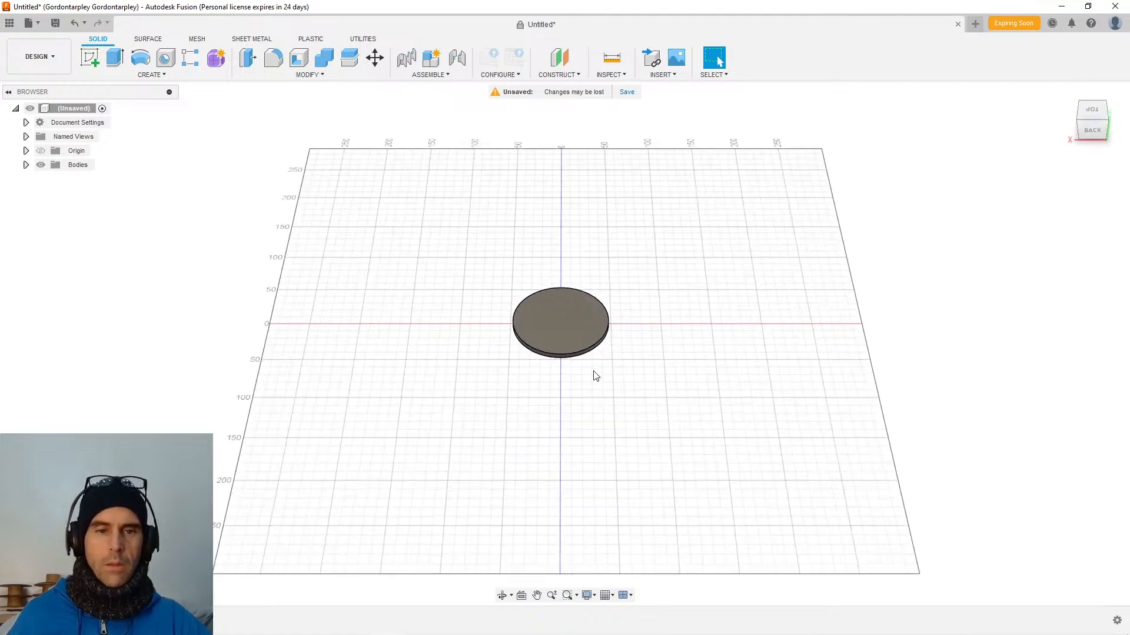
{"action": "left_click", "coordinate": [1092, 116]}
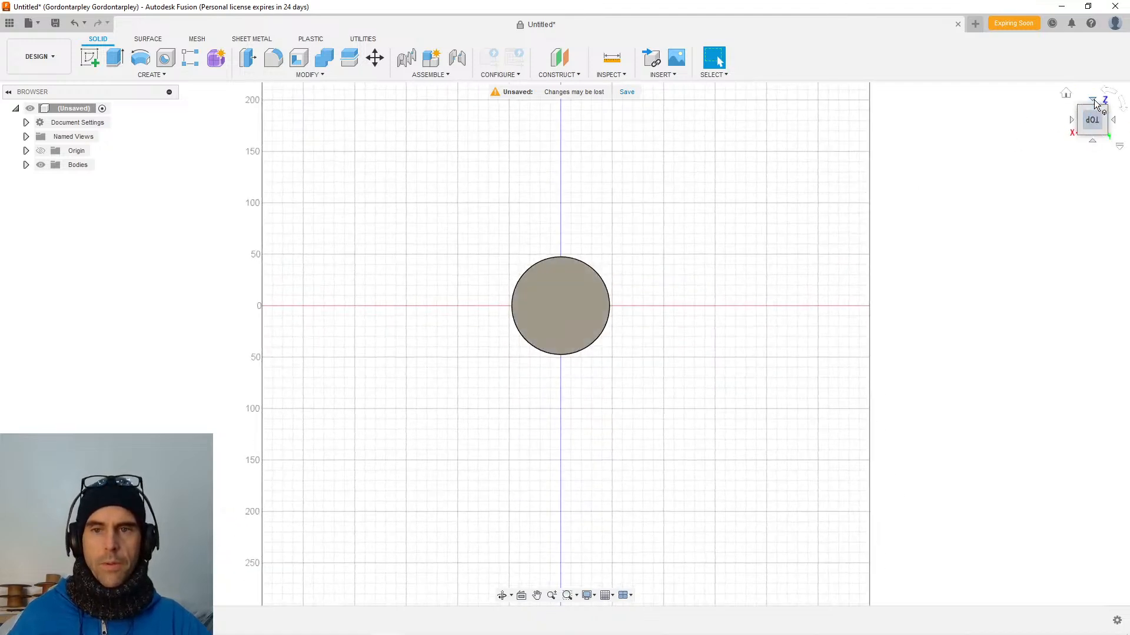
{"action": "left_click", "coordinate": [1106, 94]}
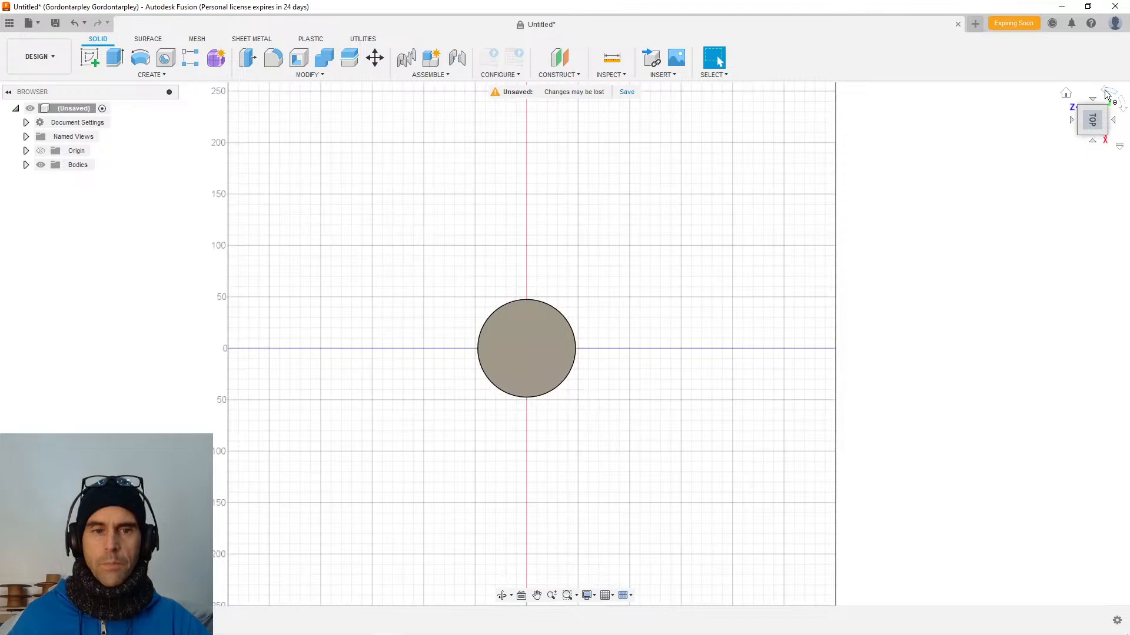
{"action": "left_click", "coordinate": [1108, 93]}
{"action": "scroll", "coordinate": [549, 382], "scroll_direction": "up", "scroll_amount": 3}
{"action": "scroll", "coordinate": [581, 357], "scroll_direction": "up", "scroll_amount": 2}
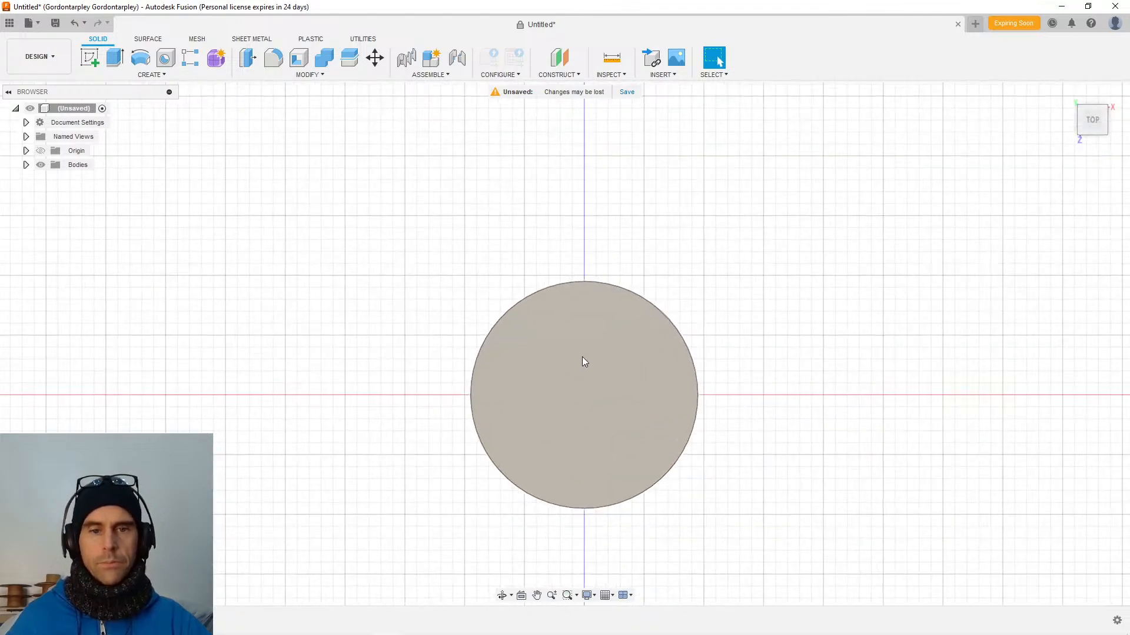
{"action": "scroll", "coordinate": [565, 310], "scroll_direction": "up", "scroll_amount": 2}
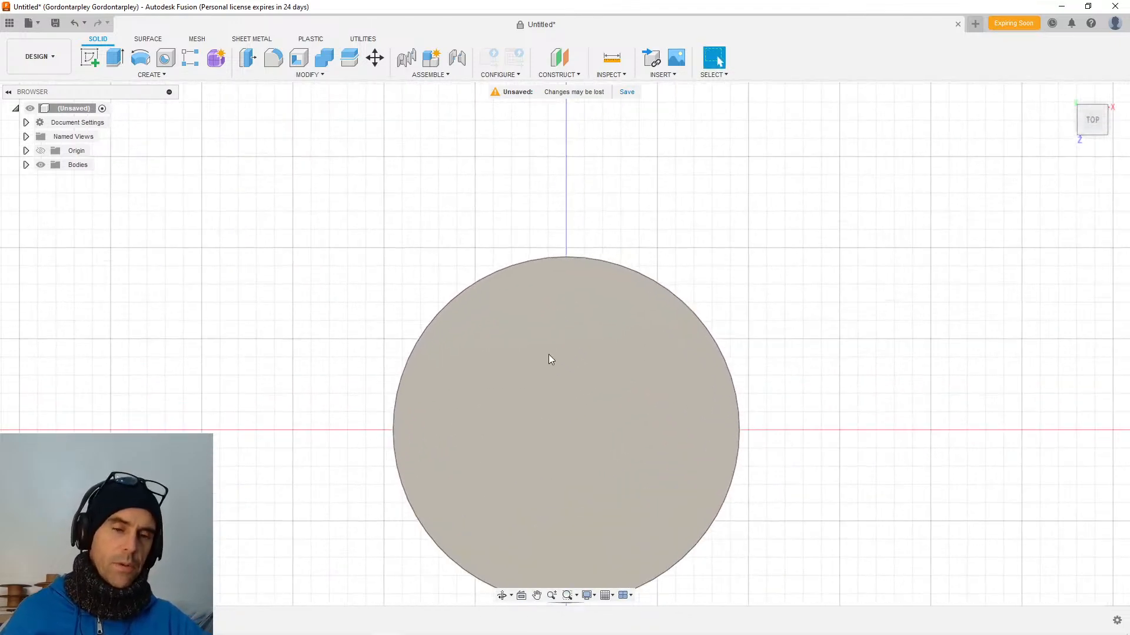
{"action": "scroll", "coordinate": [550, 356], "scroll_direction": "down", "scroll_amount": 1}
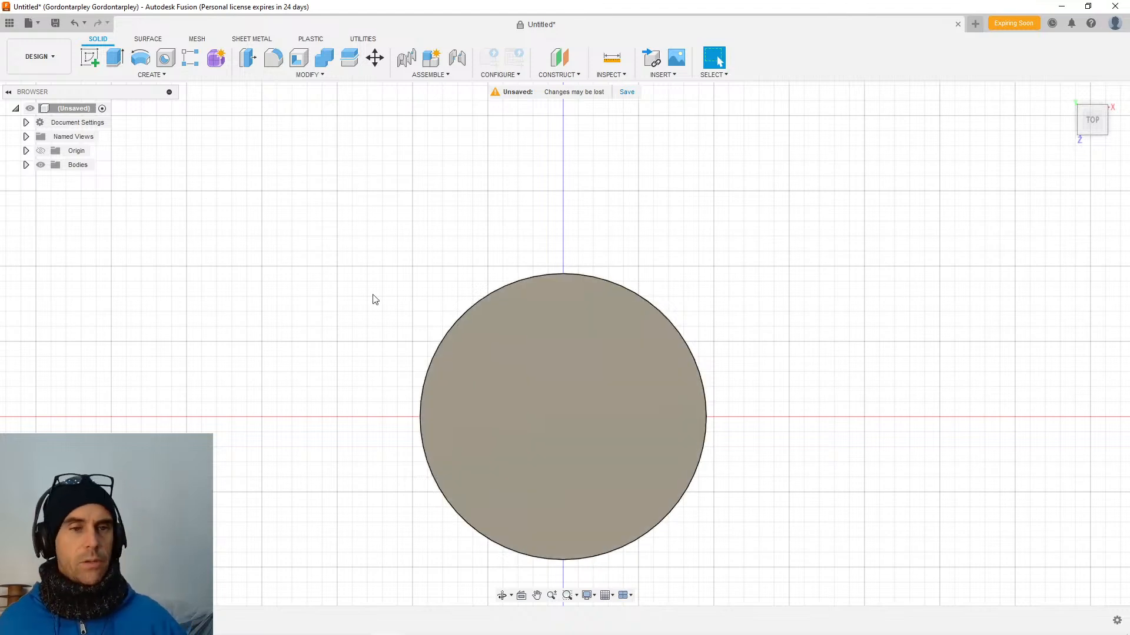
{"action": "left_click", "coordinate": [158, 75]}
{"action": "left_click", "coordinate": [96, 242]}
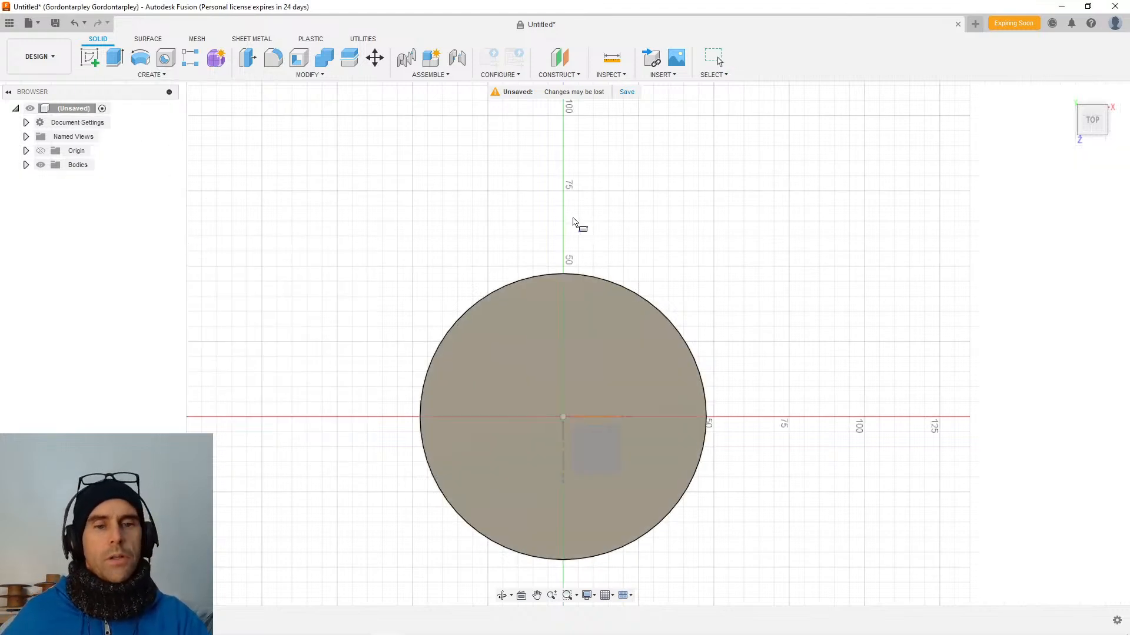
{"action": "left_click", "coordinate": [548, 441]}
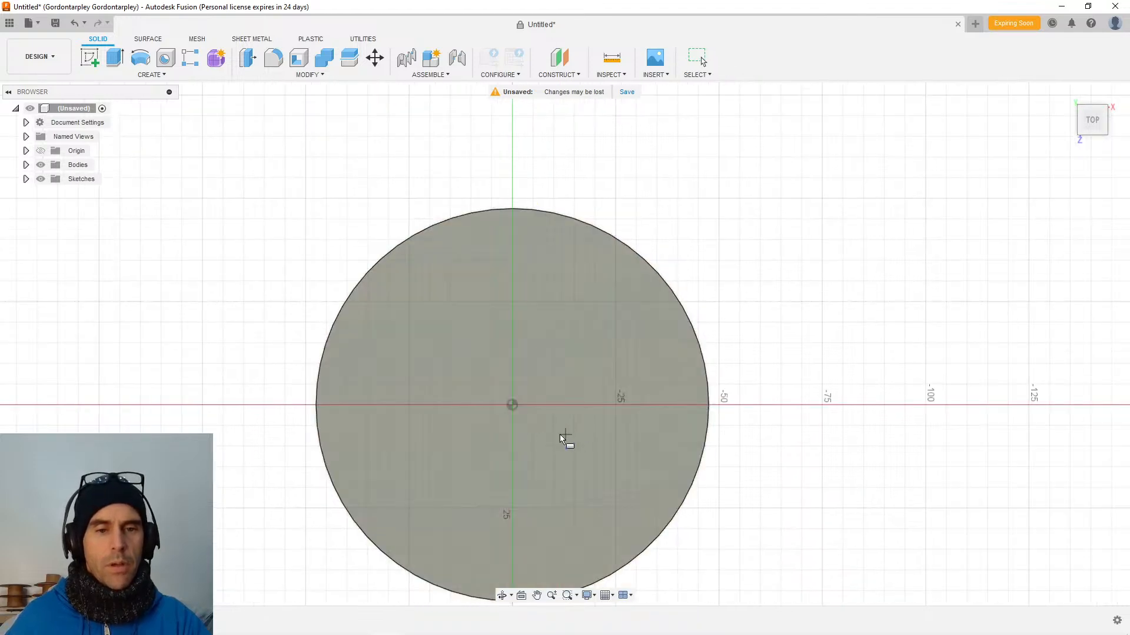
{"action": "left_click", "coordinate": [513, 406]}
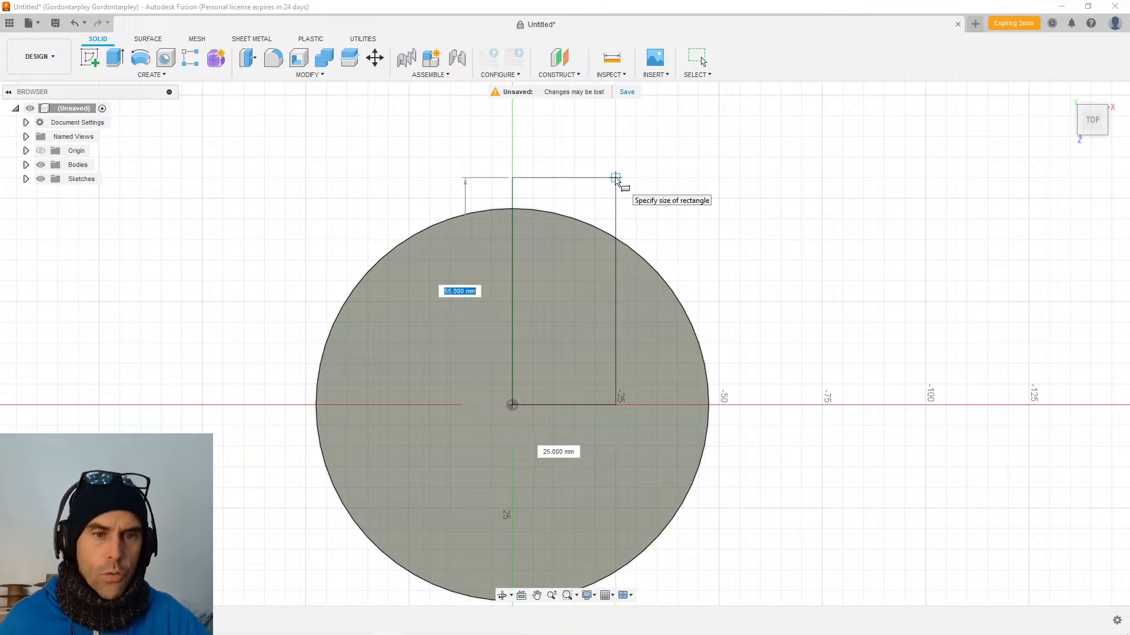
{"action": "left_click", "coordinate": [615, 177]}
Give the box a height of -5 mm into the disc's thickness and create it as a new body.
{"action": "middle_click_drag", "start_coordinate": [671, 220], "coordinate": [550, 348], "text": "shift"}
{"action": "left_click_drag", "start_coordinate": [428, 433], "coordinate": [427, 411]}
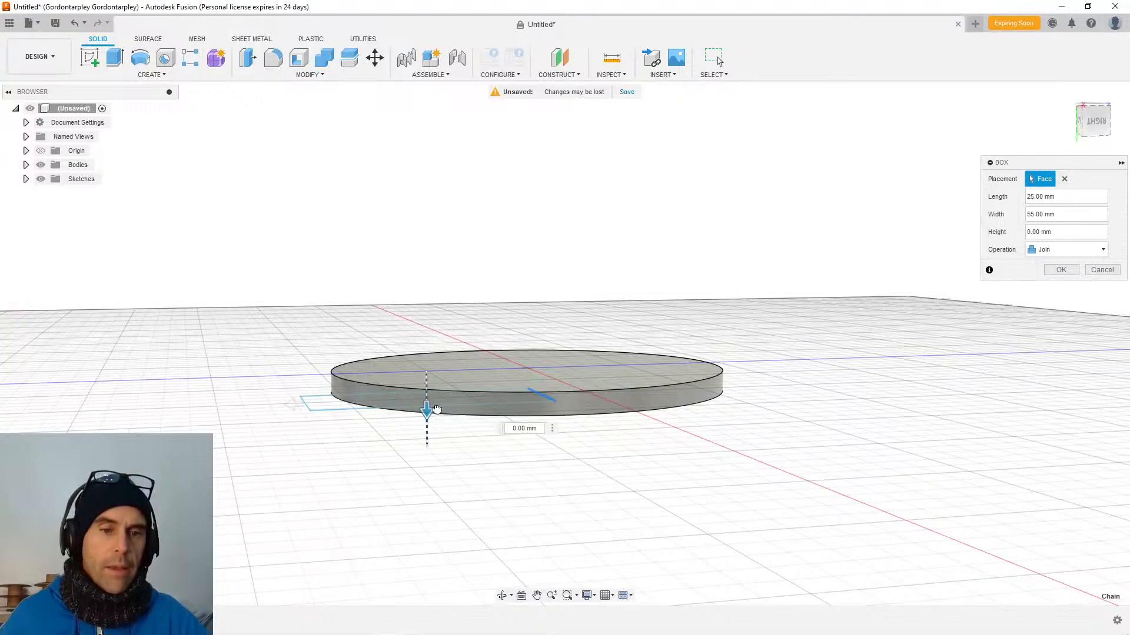
{"action": "left_click_drag", "start_coordinate": [393, 359], "coordinate": [393, 356]}
{"action": "middle_click_drag", "start_coordinate": [489, 280], "coordinate": [546, 197], "text": "shift"}
{"action": "left_click", "coordinate": [1053, 249]}
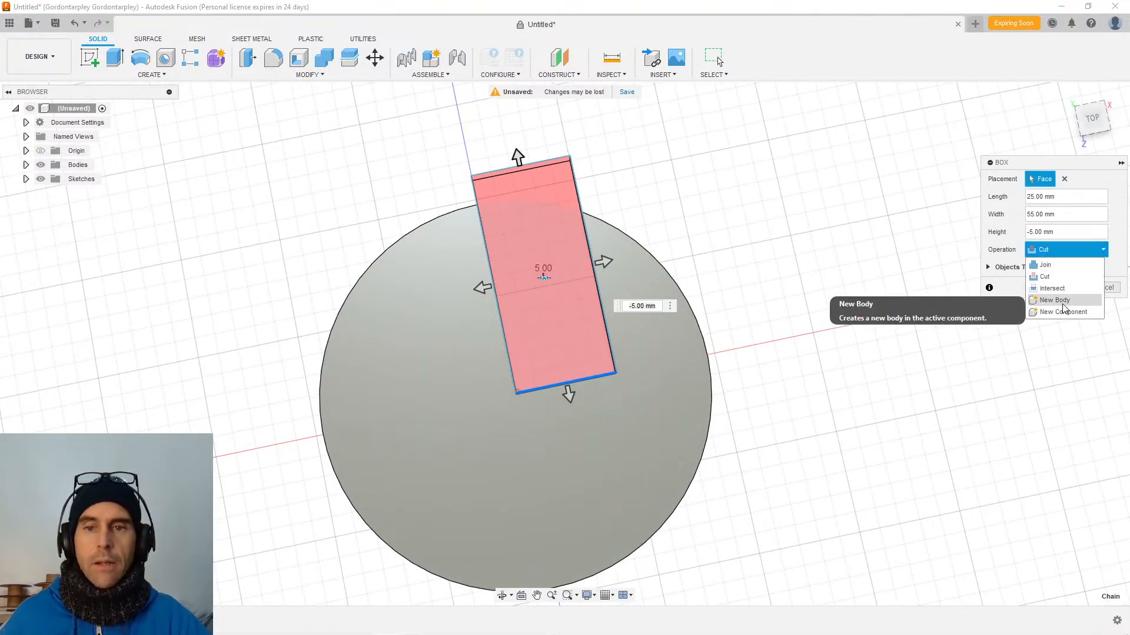
{"action": "left_click", "coordinate": [1054, 300]}
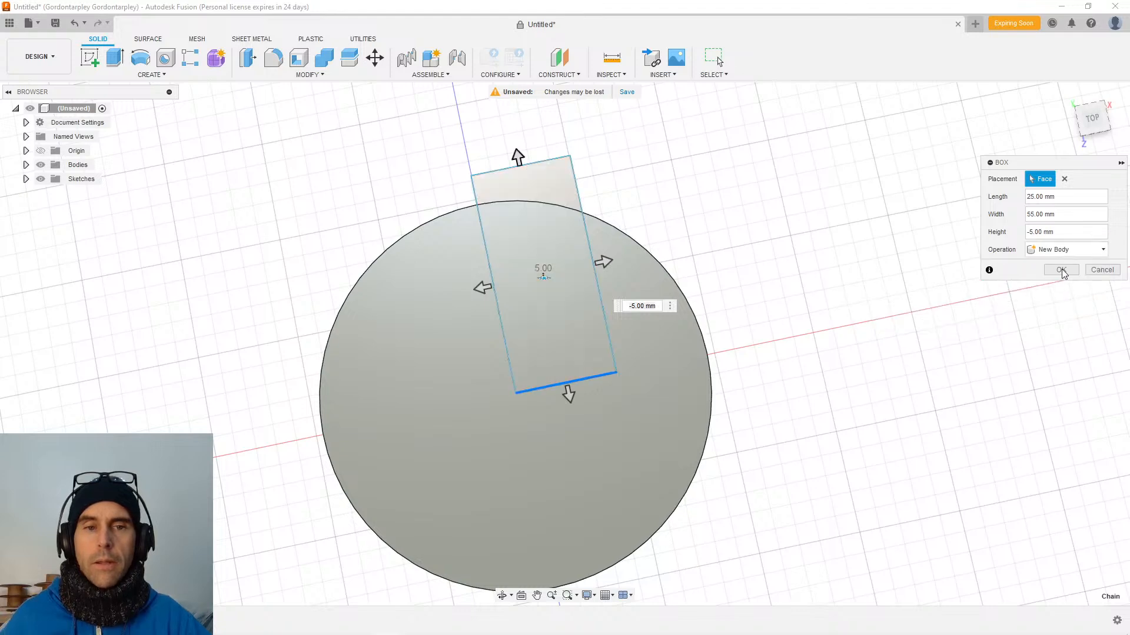
{"action": "left_click", "coordinate": [1061, 270]}
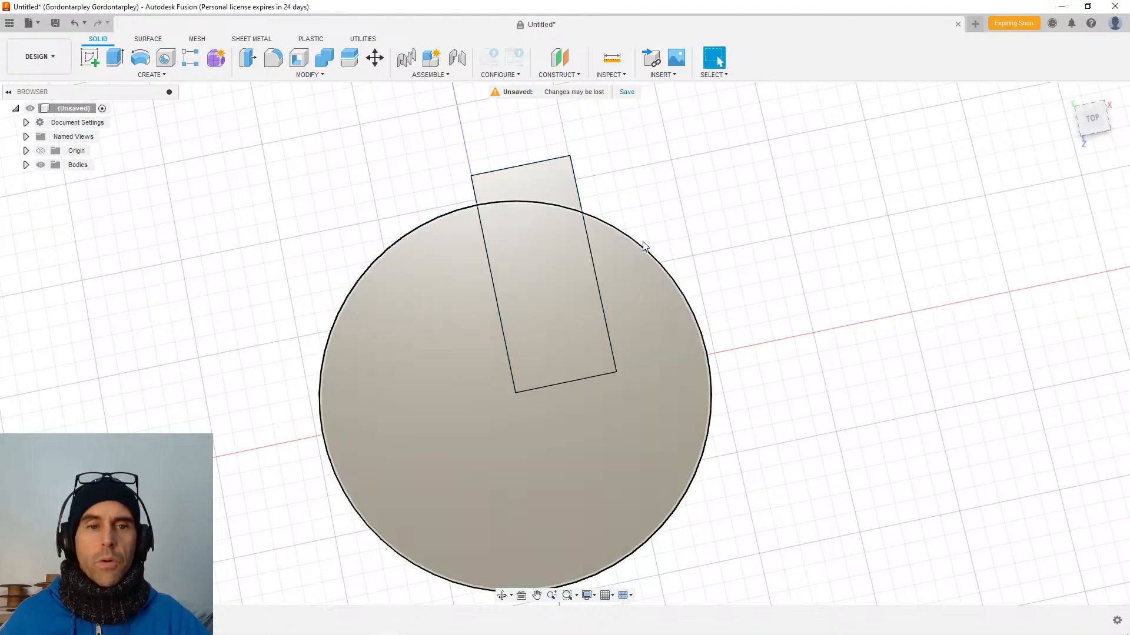
Start a box on the disc's flat face, with a 20 by 50 mm rectangle running outward from the disc's centre.
{"action": "middle_click_drag", "start_coordinate": [643, 245], "coordinate": [648, 221], "text": "shift"}
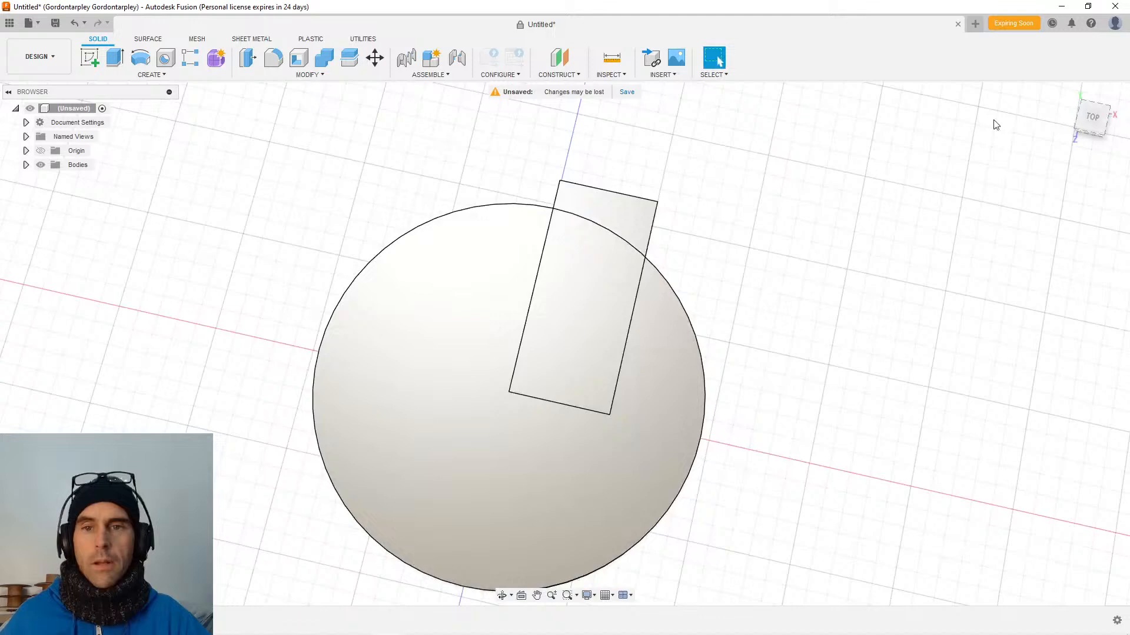
{"action": "left_click", "coordinate": [1092, 116]}
{"action": "scroll", "coordinate": [601, 198], "scroll_direction": "up", "scroll_amount": 3}
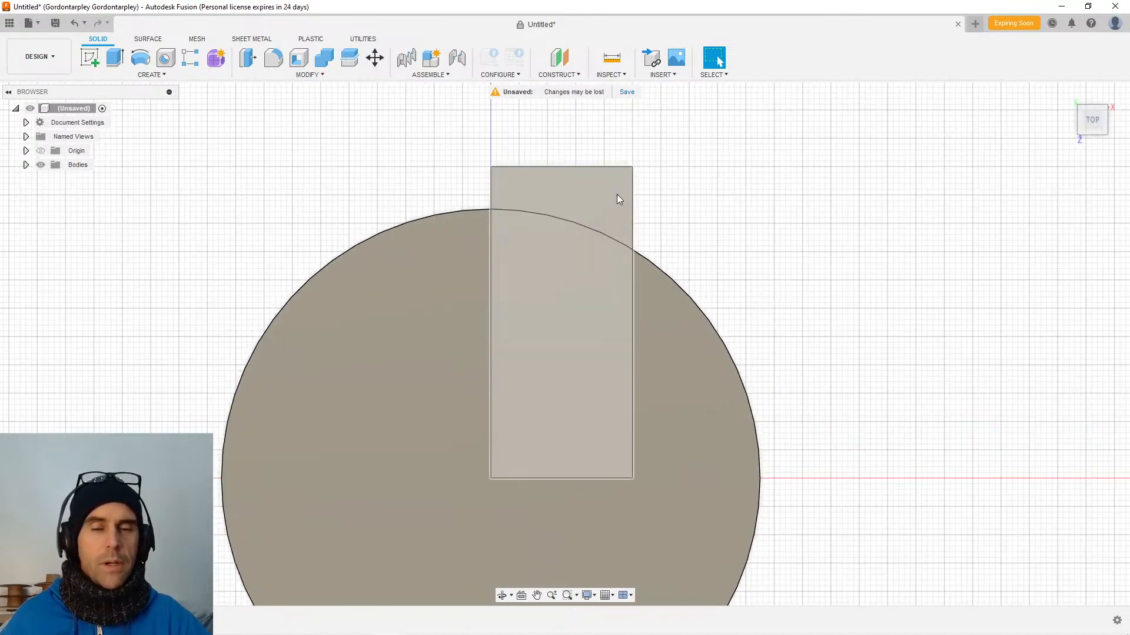
{"action": "middle_click_drag", "start_coordinate": [568, 173], "coordinate": [573, 206], "text": "shift"}
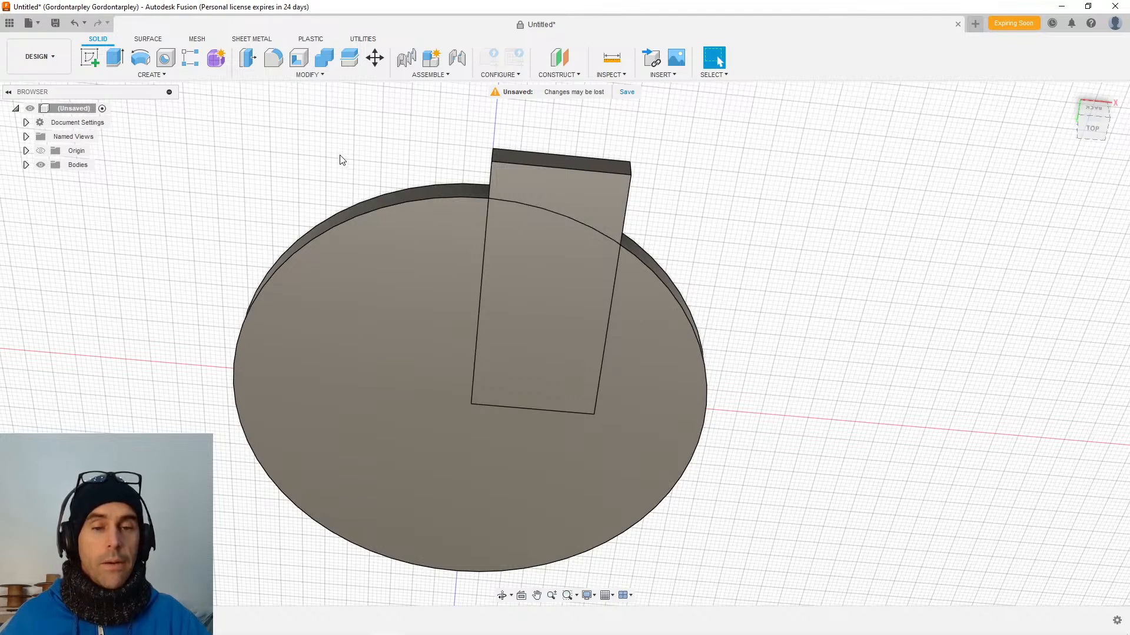
{"action": "left_click", "coordinate": [139, 75]}
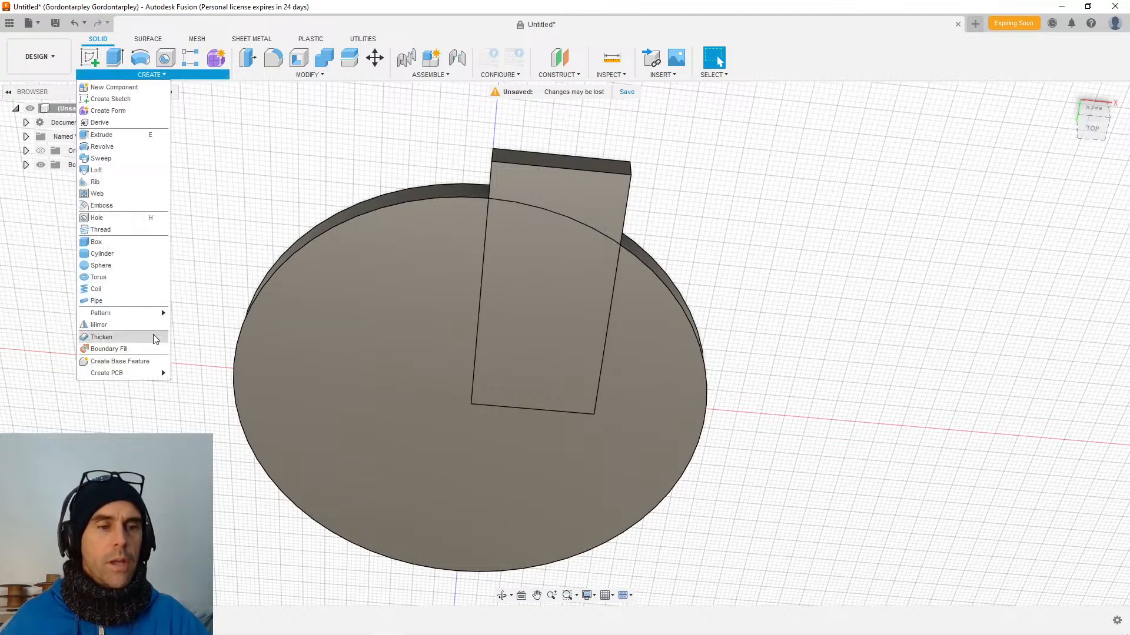
{"action": "left_click", "coordinate": [111, 243]}
{"action": "middle_click_drag", "start_coordinate": [715, 252], "coordinate": [704, 217], "text": "shift"}
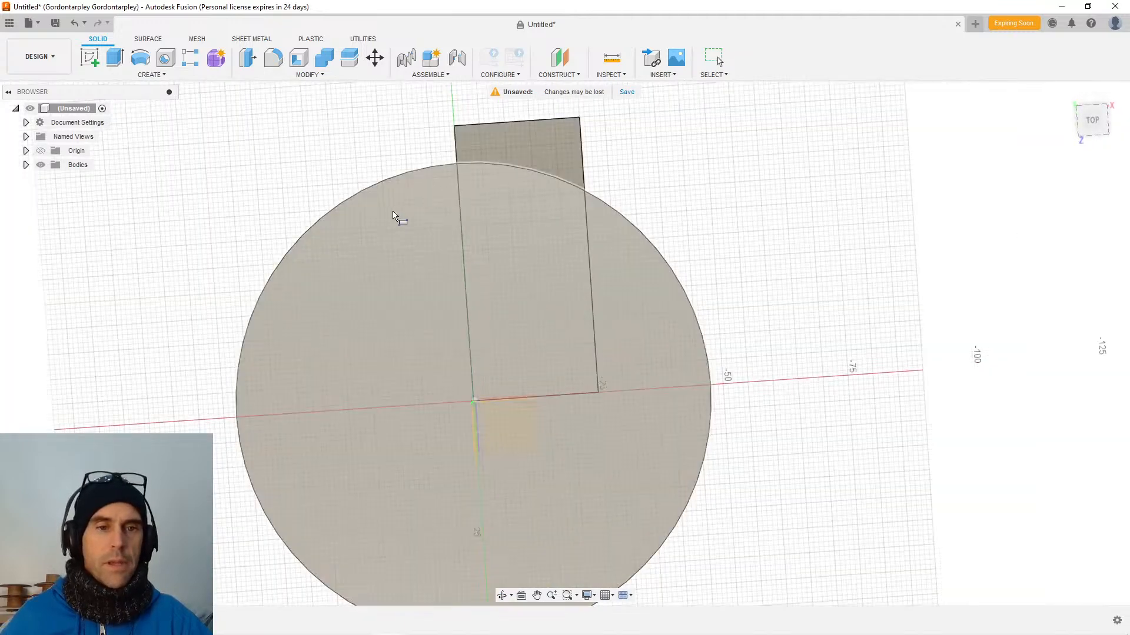
{"action": "left_click", "coordinate": [390, 211]}
{"action": "left_click", "coordinate": [473, 400]}
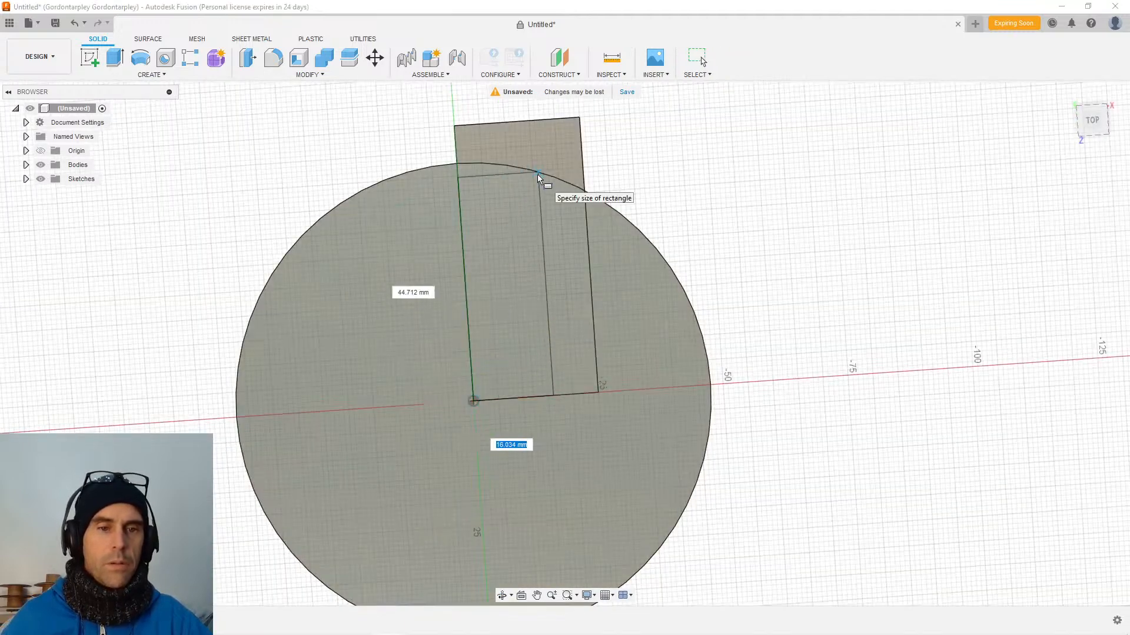
{"action": "key", "text": "Tab"}
{"action": "type", "text": "20"}
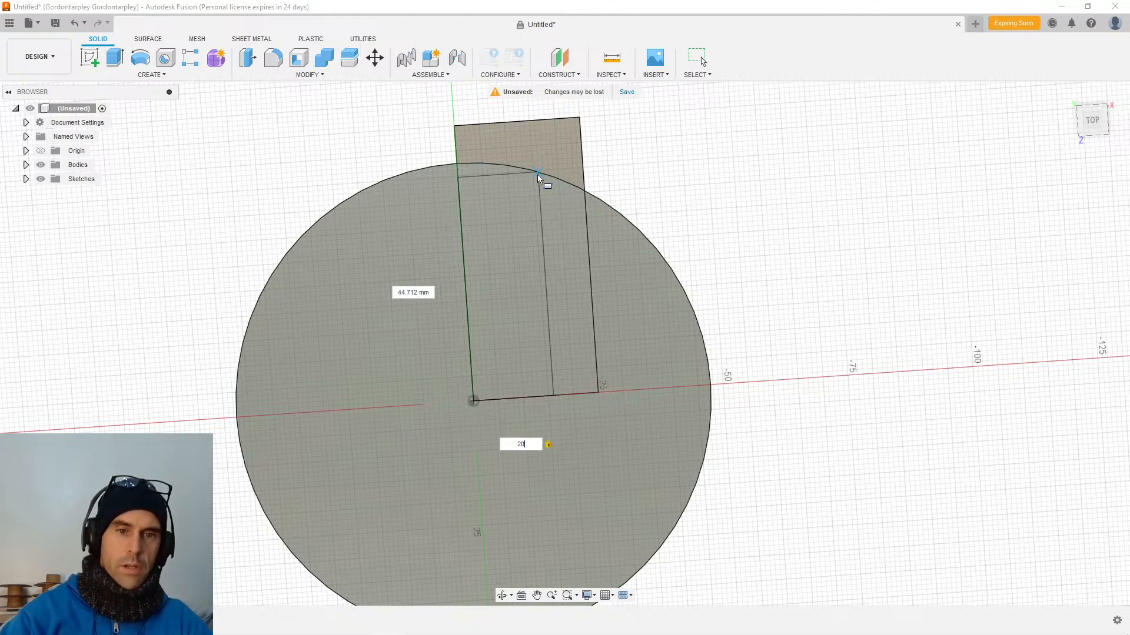
{"action": "key", "text": "Tab"}
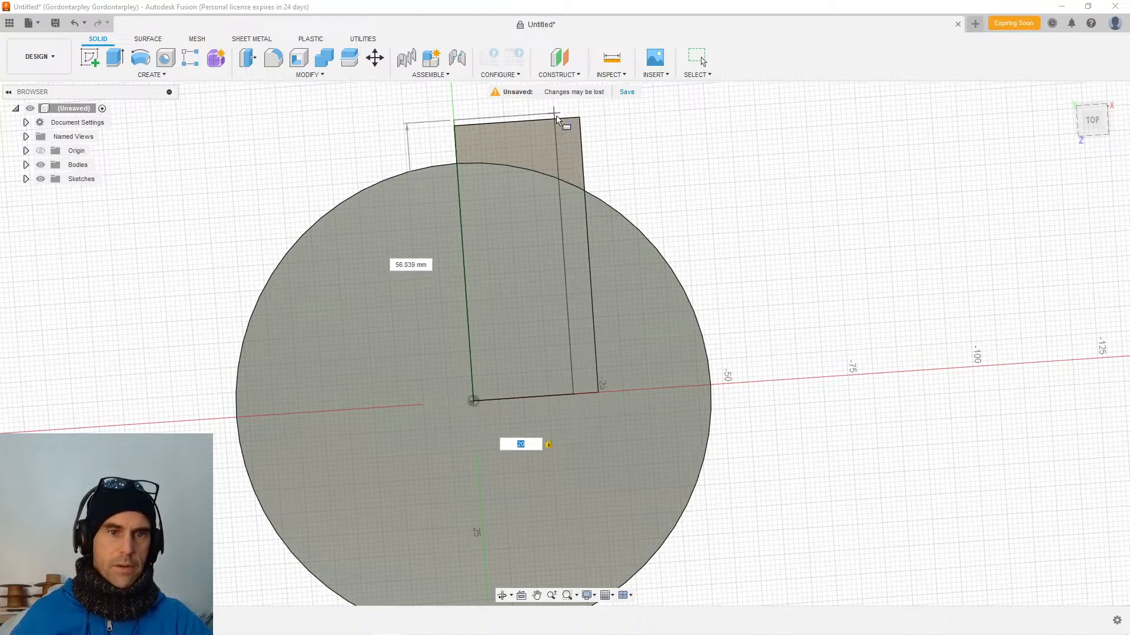
{"action": "key", "text": "Tab"}
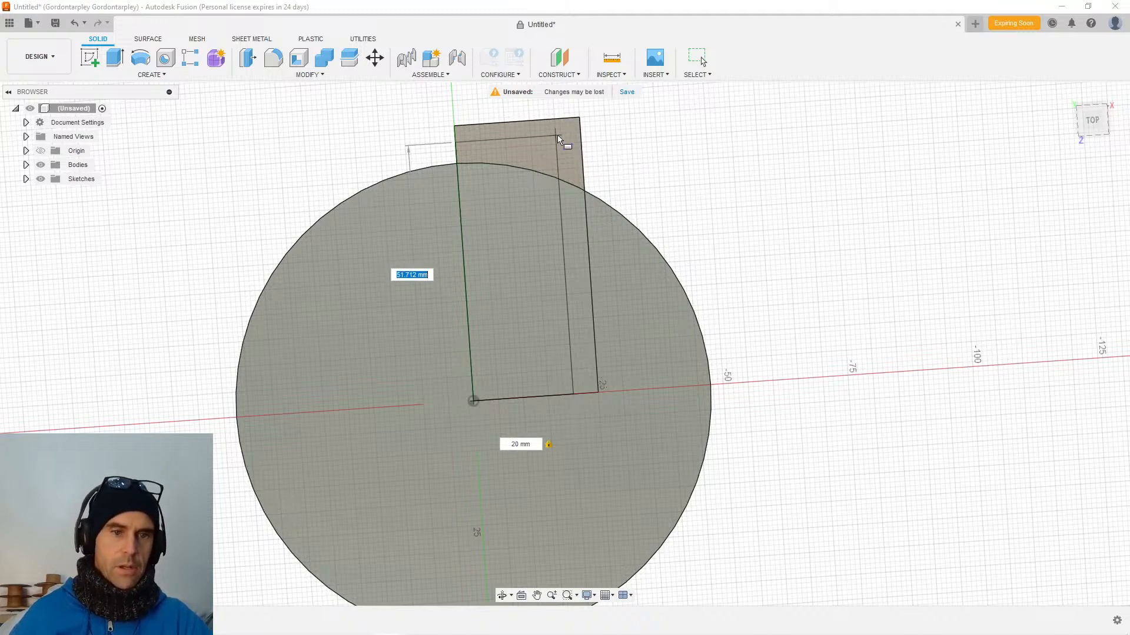
{"action": "type", "text": "50"}
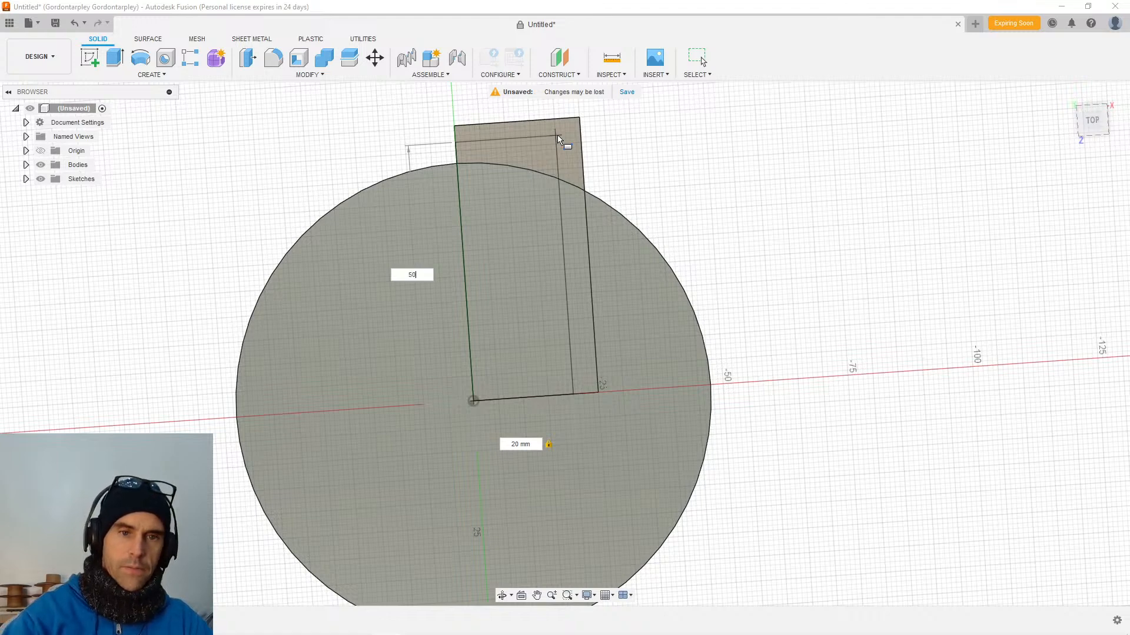
{"action": "key", "text": "Tab"}
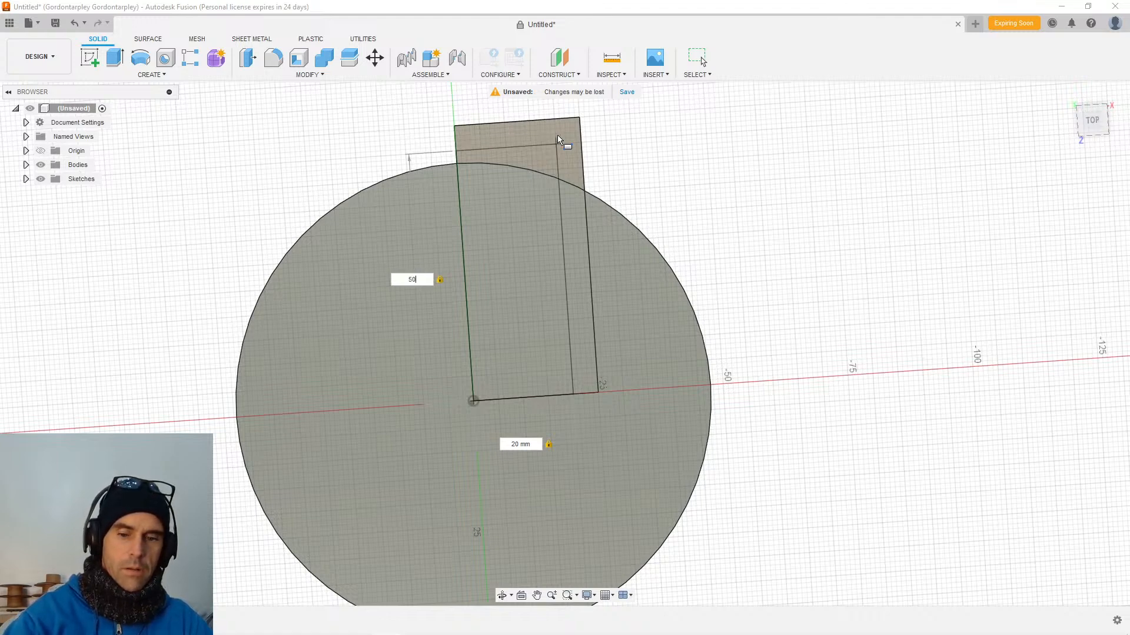
{"action": "key", "text": "Return"}
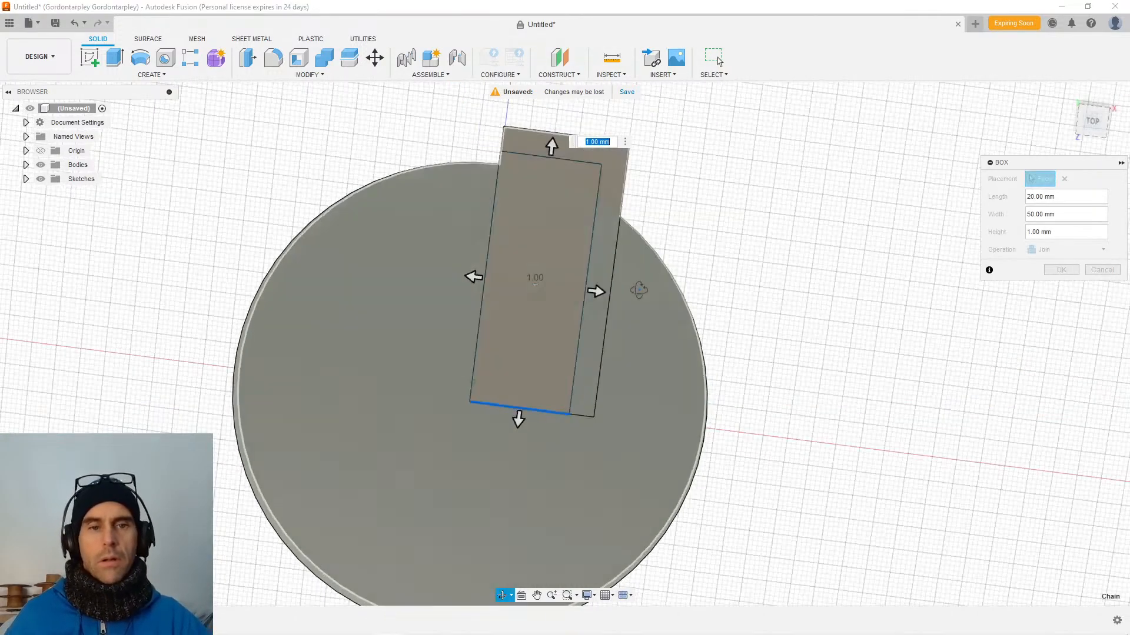
Try cutting the disc with the box at a height of -9 mm, leaving Body2 out of the objects to cut.
{"action": "left_click_drag", "start_coordinate": [580, 384], "coordinate": [580, 338]}
{"action": "middle_click_drag", "start_coordinate": [744, 229], "coordinate": [752, 277], "text": "shift"}
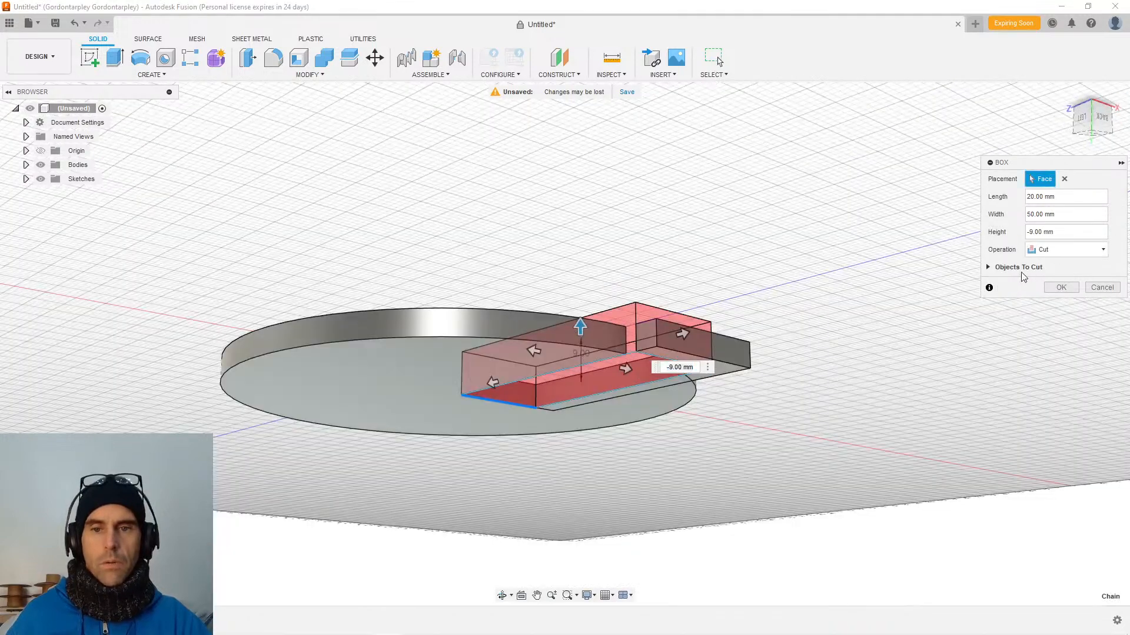
{"action": "left_click", "coordinate": [990, 268]}
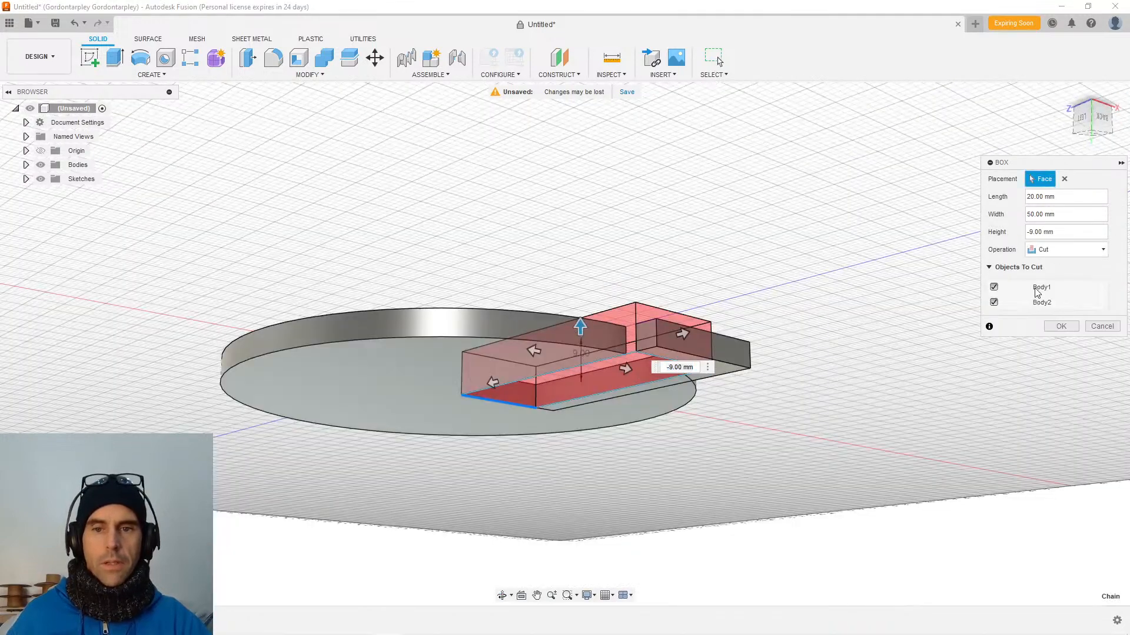
{"action": "left_click", "coordinate": [993, 303]}
{"action": "middle_click_drag", "start_coordinate": [894, 360], "coordinate": [777, 318], "text": "shift"}
{"action": "left_click", "coordinate": [1060, 326]}
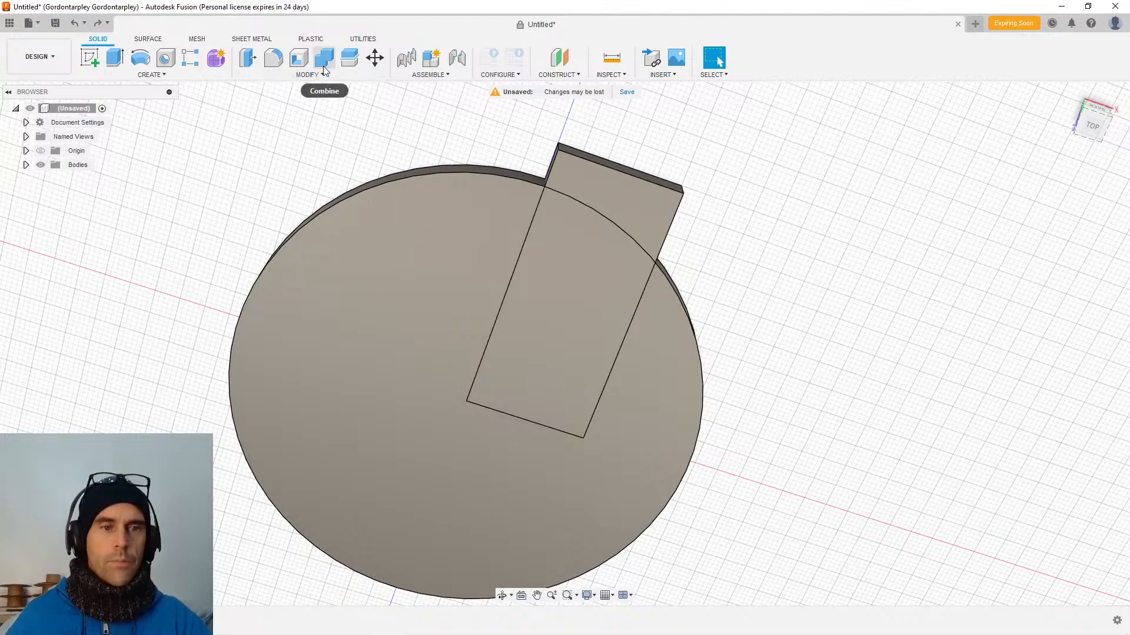
{"action": "left_click", "coordinate": [164, 75]}
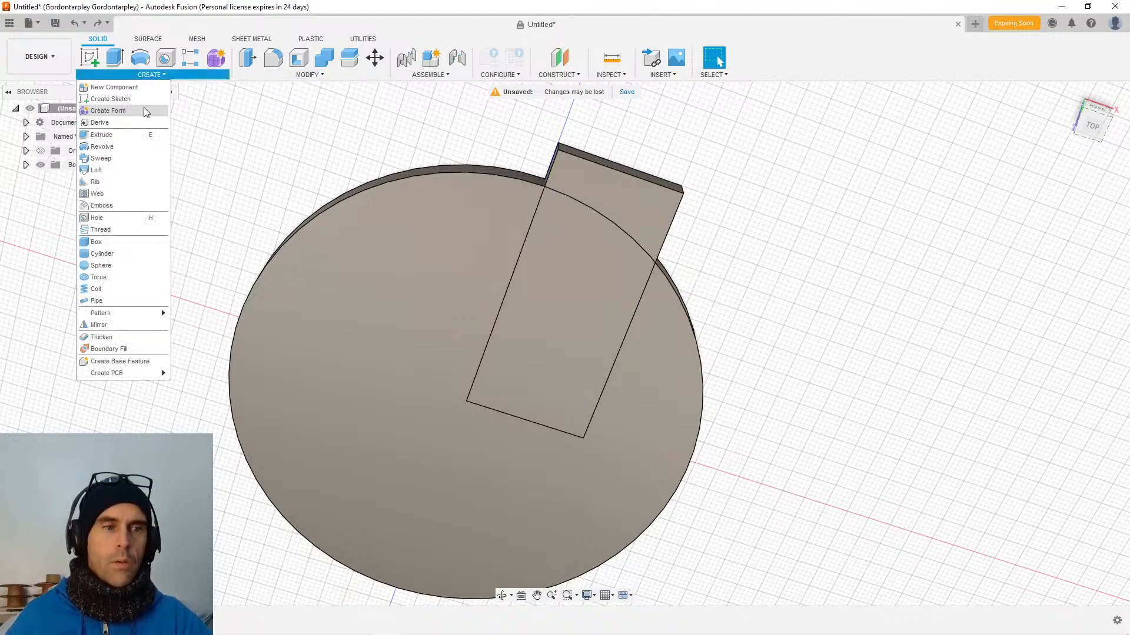
{"action": "left_click", "coordinate": [110, 247]}
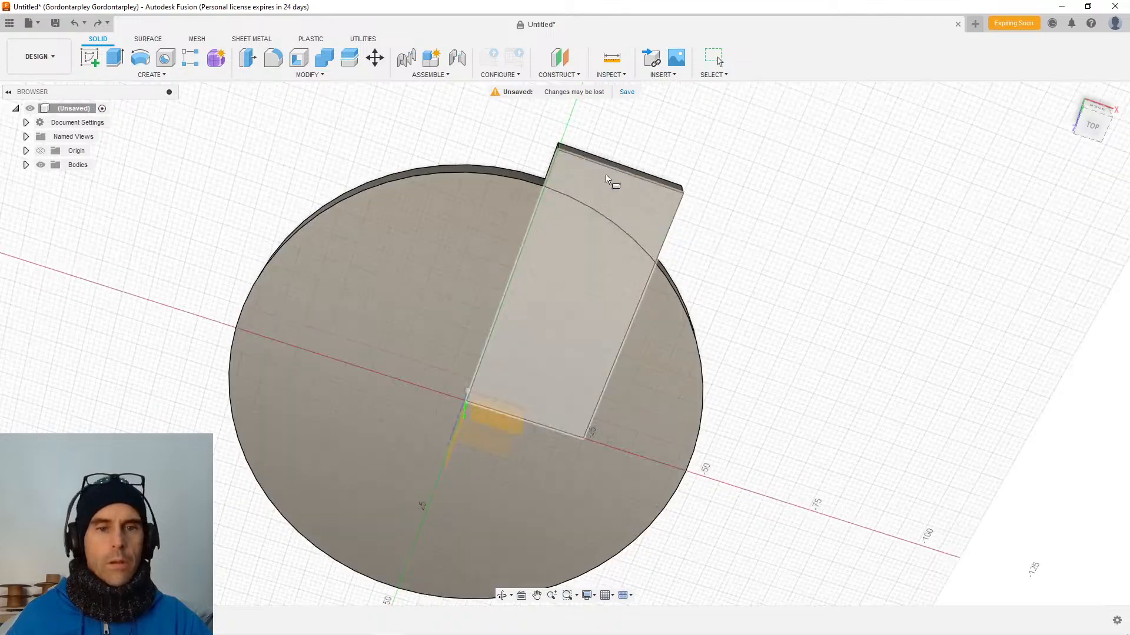
{"action": "left_click", "coordinate": [612, 168]}
{"action": "mouse_move", "coordinate": [839, 253]}
{"action": "middle_mouse_down", "text": "shift"}
{"action": "mouse_move", "coordinate": [829, 218]}
{"action": "mouse_move", "coordinate": [627, 196]}
{"action": "mouse_move", "coordinate": [565, 217]}
{"action": "middle_mouse_up", "text": "shift"}
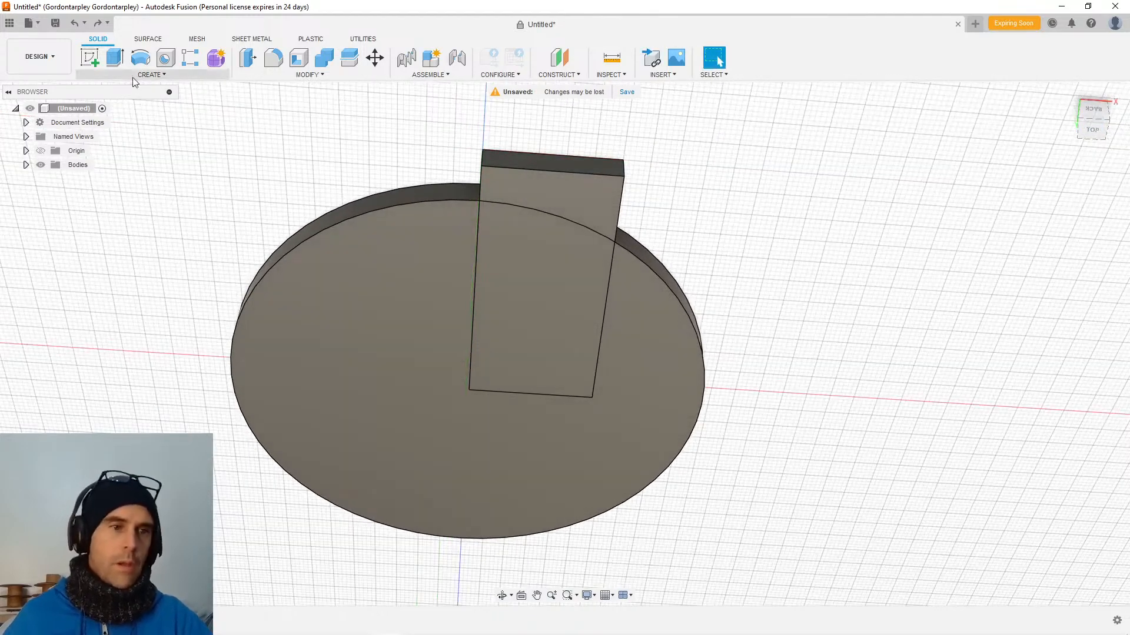
Start a box on the flat face of the existing rectangular body, with a 20 by 50 mm rectangle from the disc's centre.
{"action": "left_click", "coordinate": [132, 76]}
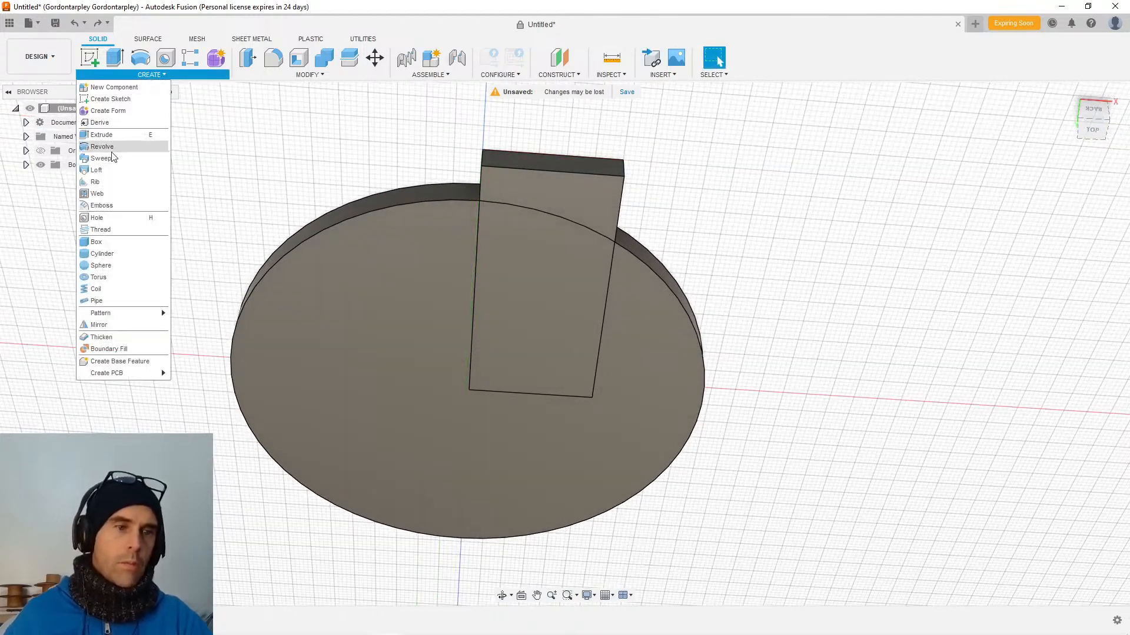
{"action": "left_click", "coordinate": [100, 244]}
{"action": "left_click", "coordinate": [619, 212]}
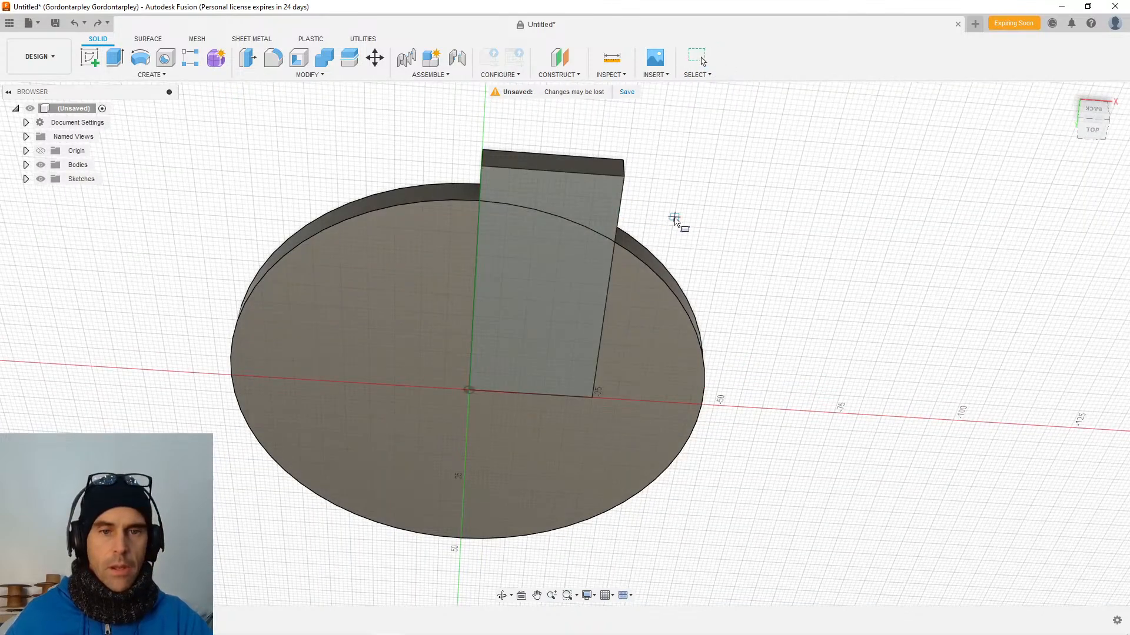
{"action": "left_click", "coordinate": [467, 389]}
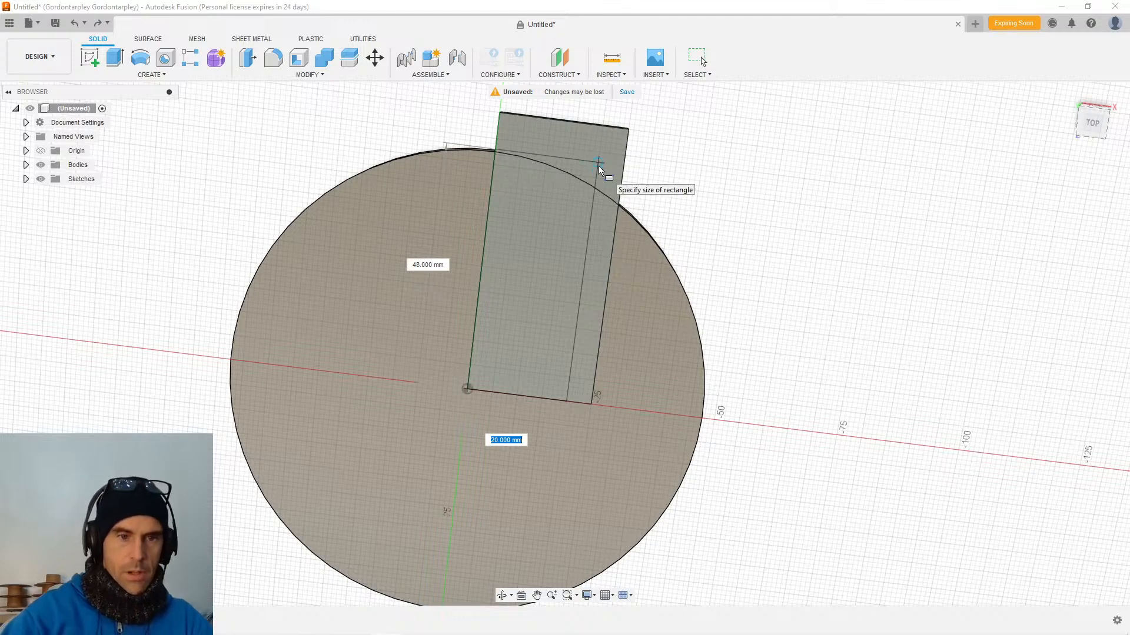
{"action": "key", "text": "Tab"}
{"action": "type", "text": "50"}
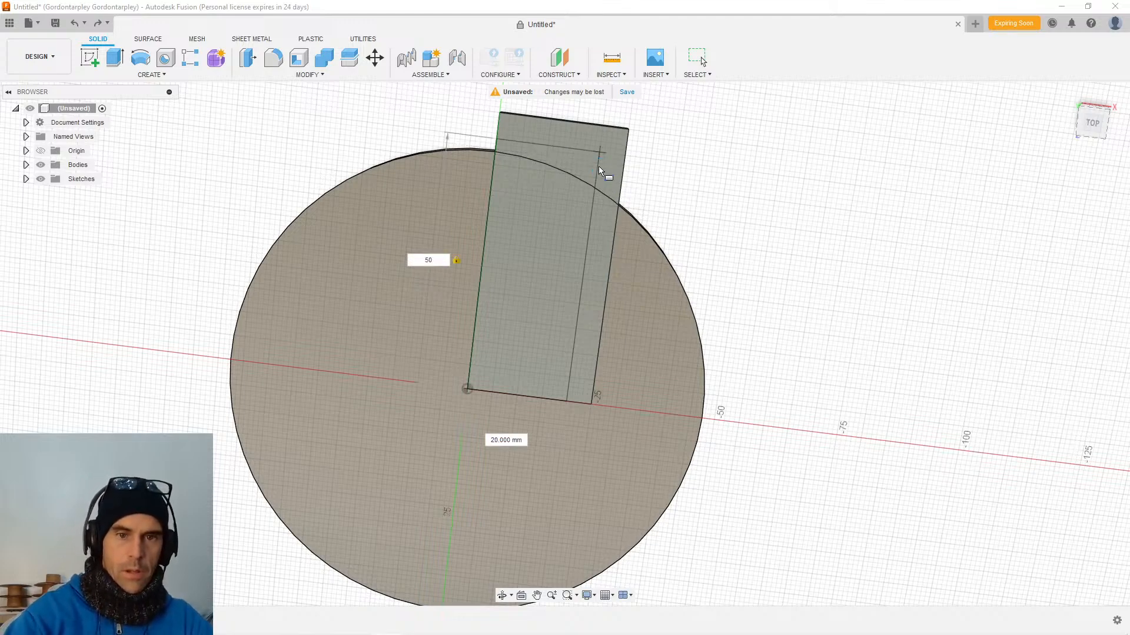
{"action": "key", "text": "Return"}
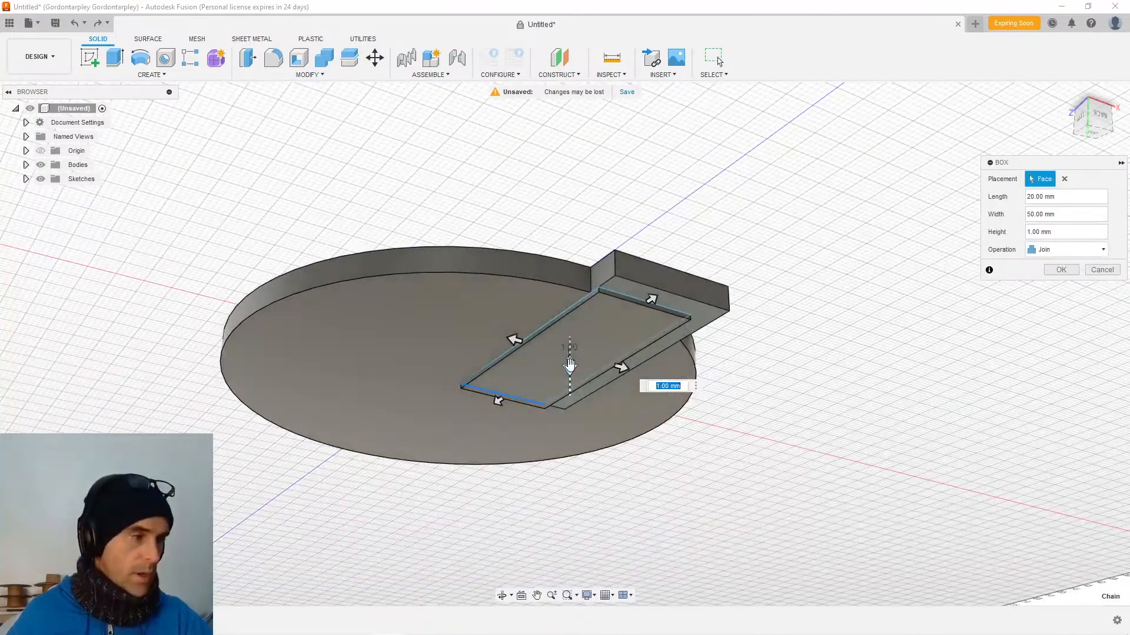
Try a Cut operation with the box at a height of -5 mm, excluding Body2 from the objects to cut.
{"action": "left_click_drag", "start_coordinate": [570, 365], "coordinate": [570, 413]}
{"action": "middle_click_drag", "start_coordinate": [570, 413], "coordinate": [562, 495], "text": "shift"}
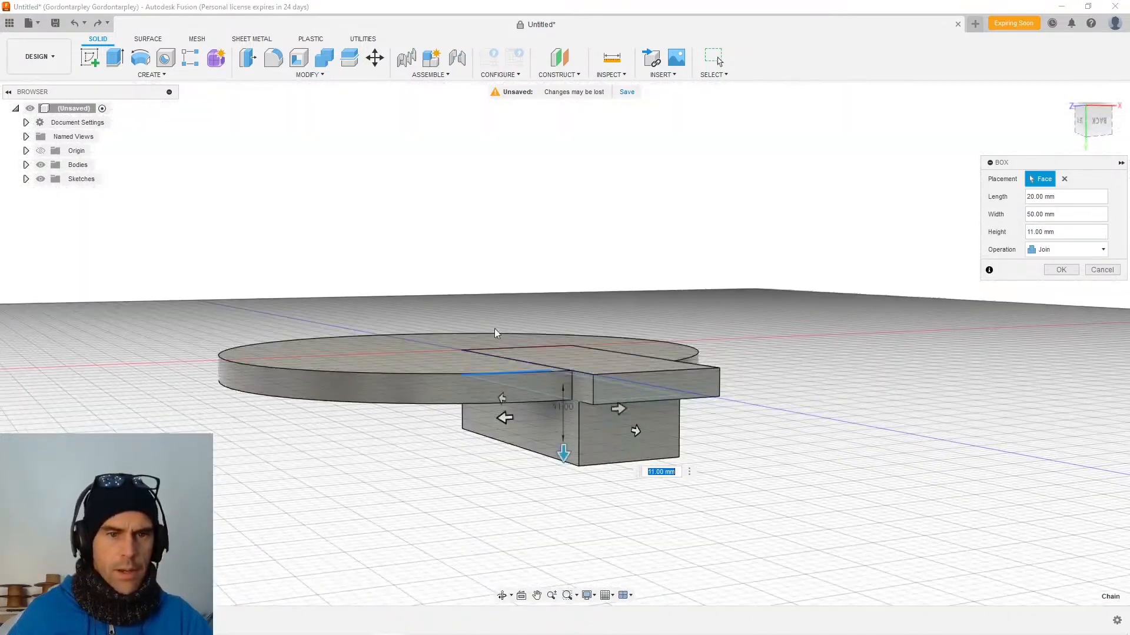
{"action": "type", "text": "-5"}
{"action": "middle_click_drag", "start_coordinate": [500, 348], "coordinate": [530, 279], "text": "shift"}
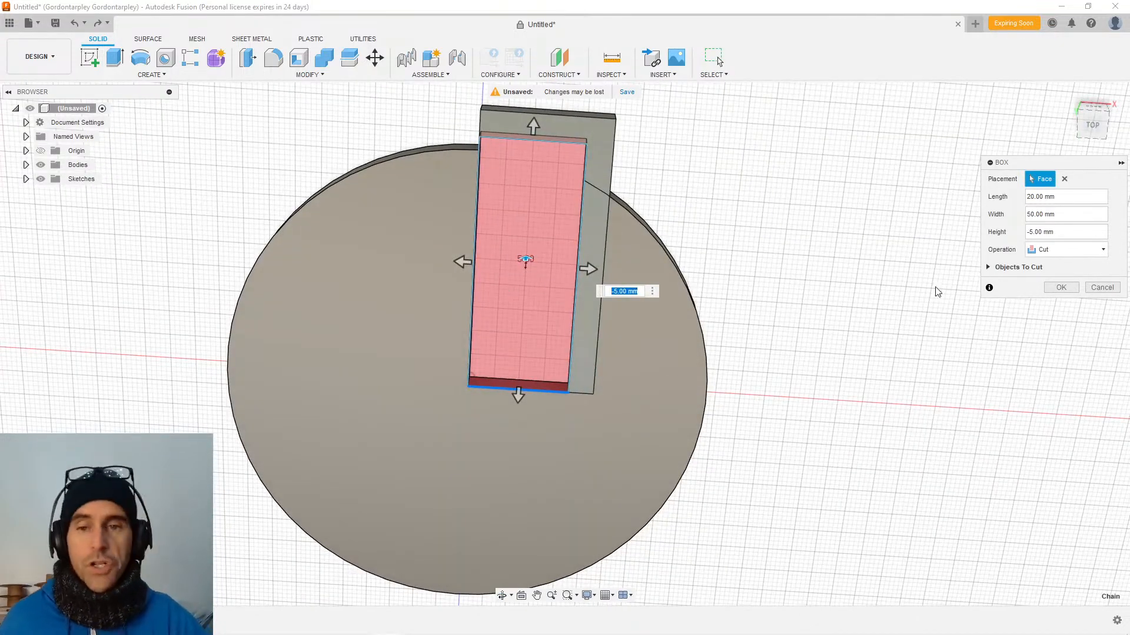
{"action": "left_click", "coordinate": [1063, 253]}
{"action": "left_click", "coordinate": [1061, 276]}
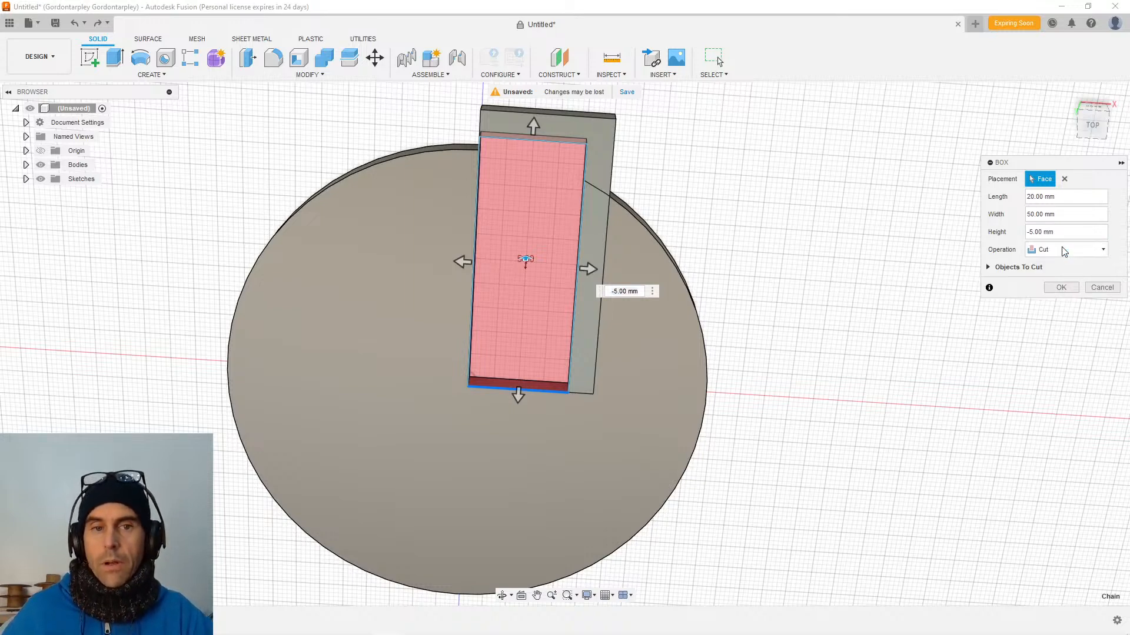
{"action": "left_click", "coordinate": [989, 268]}
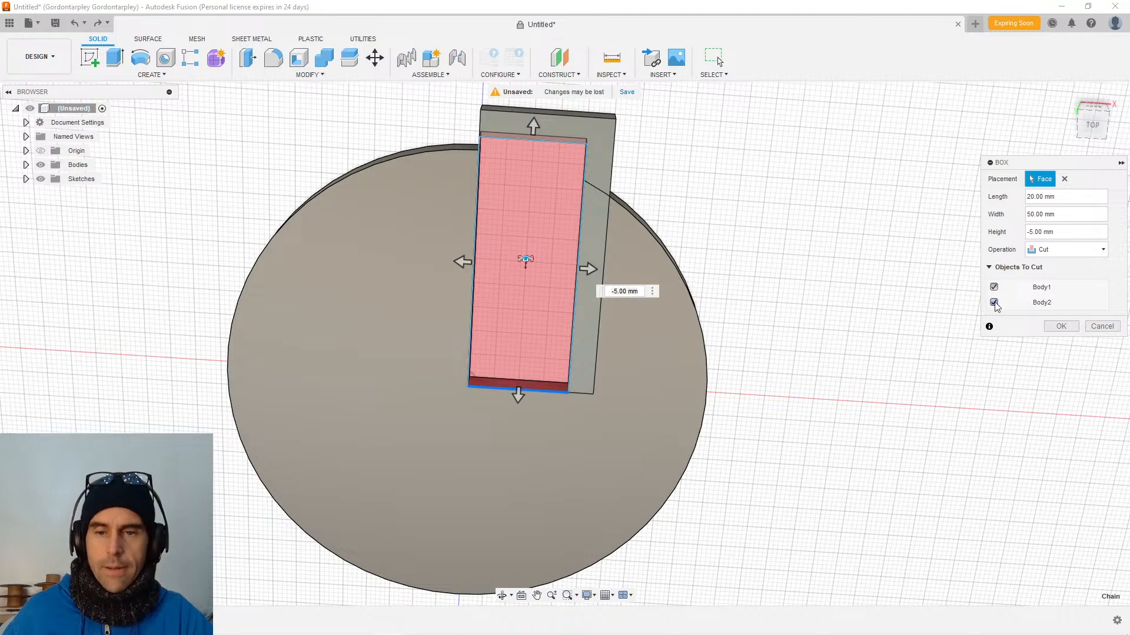
{"action": "left_click", "coordinate": [995, 302]}
{"action": "mouse_move", "coordinate": [800, 294]}
{"action": "middle_mouse_down", "text": "shift"}
{"action": "mouse_move", "coordinate": [793, 273]}
{"action": "mouse_move", "coordinate": [792, 286]}
{"action": "middle_mouse_up", "text": "shift"}
{"action": "left_click", "coordinate": [1061, 326]}
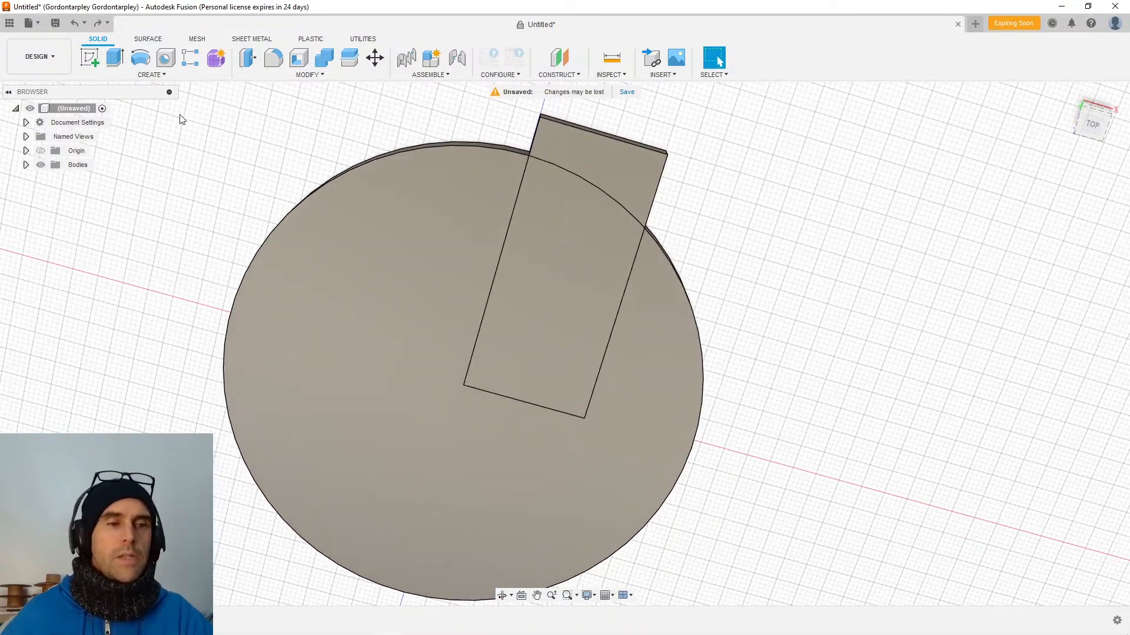
Mirror the rectangular box body about its long side face through the disc's centre, using the Join operation.
{"action": "middle_click_drag", "start_coordinate": [440, 150], "coordinate": [425, 141], "text": "shift"}
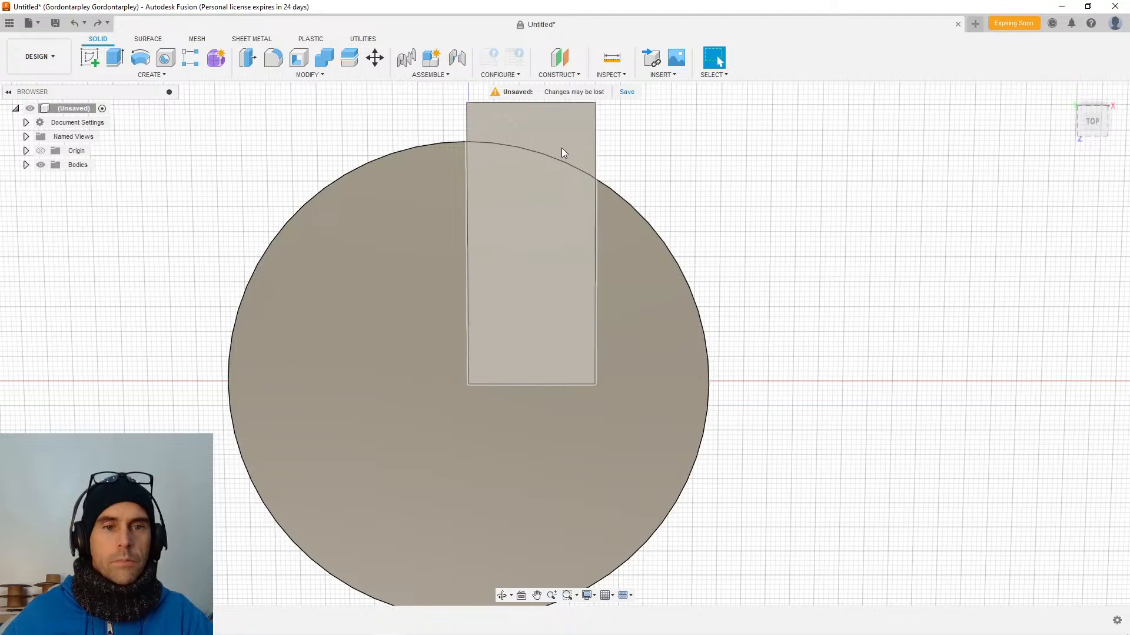
{"action": "left_click", "coordinate": [152, 75]}
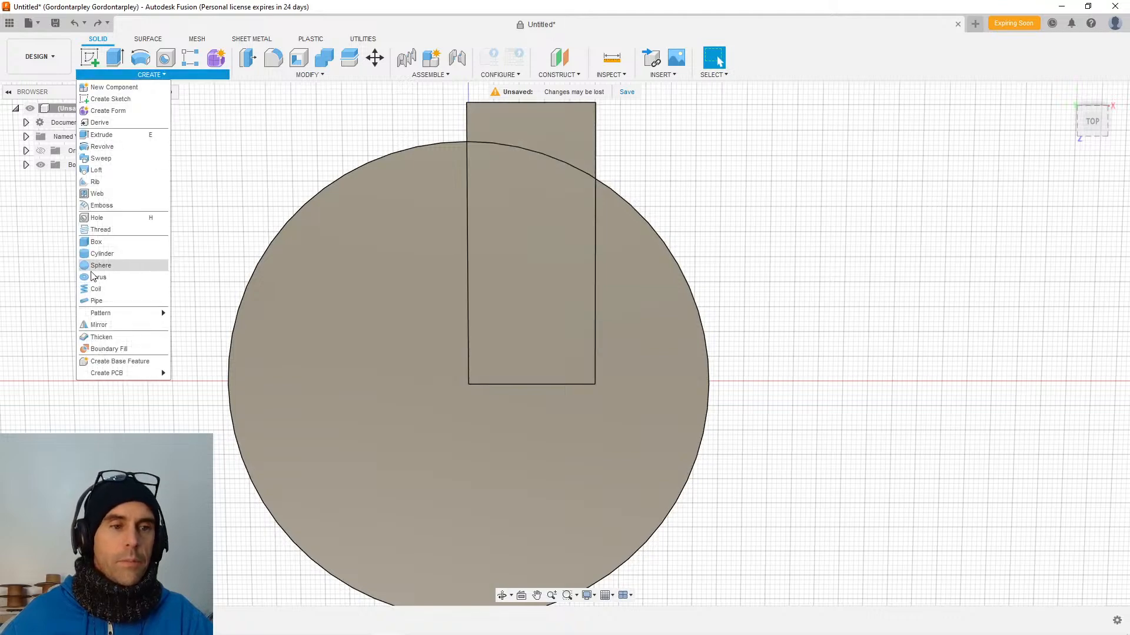
{"action": "left_click", "coordinate": [100, 326]}
{"action": "middle_click_drag", "start_coordinate": [316, 216], "coordinate": [518, 282], "text": "shift"}
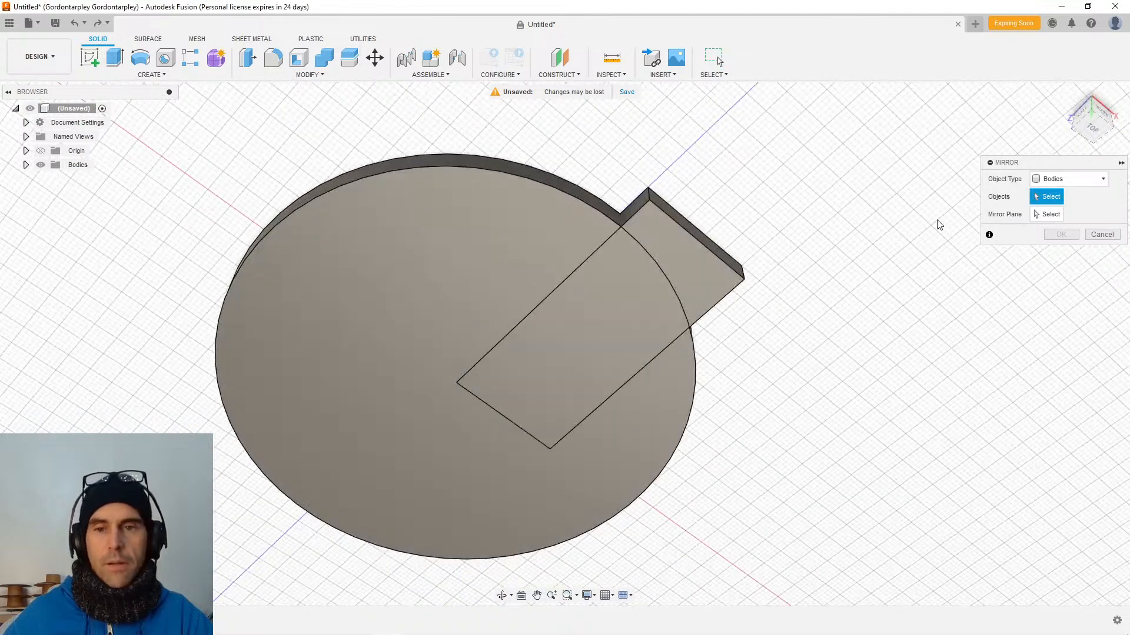
{"action": "left_click", "coordinate": [715, 254]}
{"action": "left_click", "coordinate": [1051, 215]}
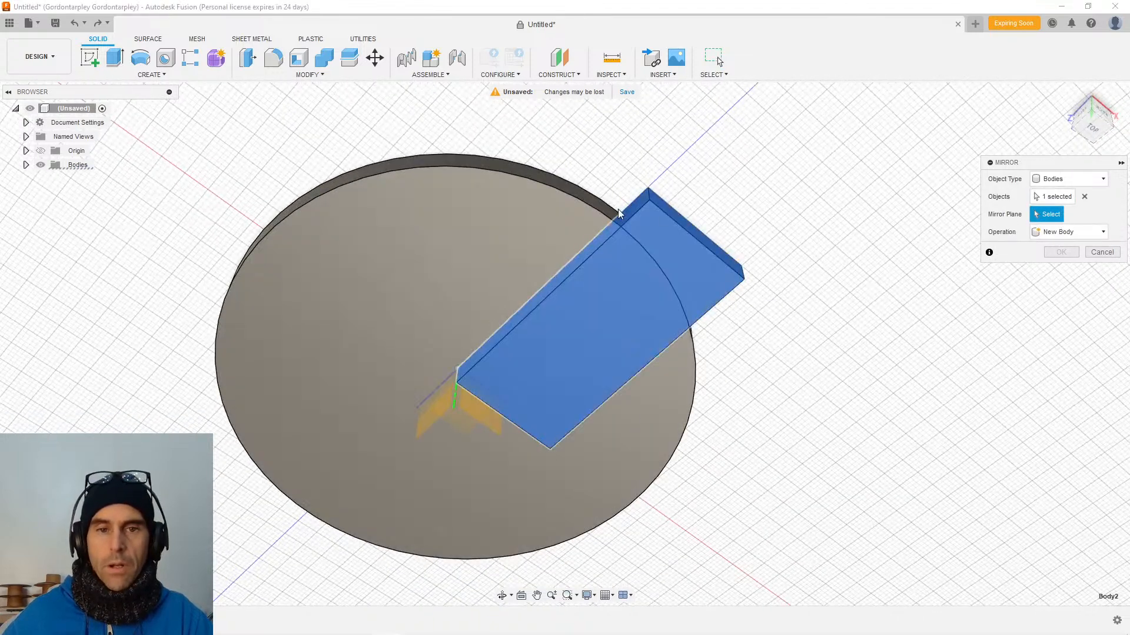
{"action": "left_click", "coordinate": [630, 211]}
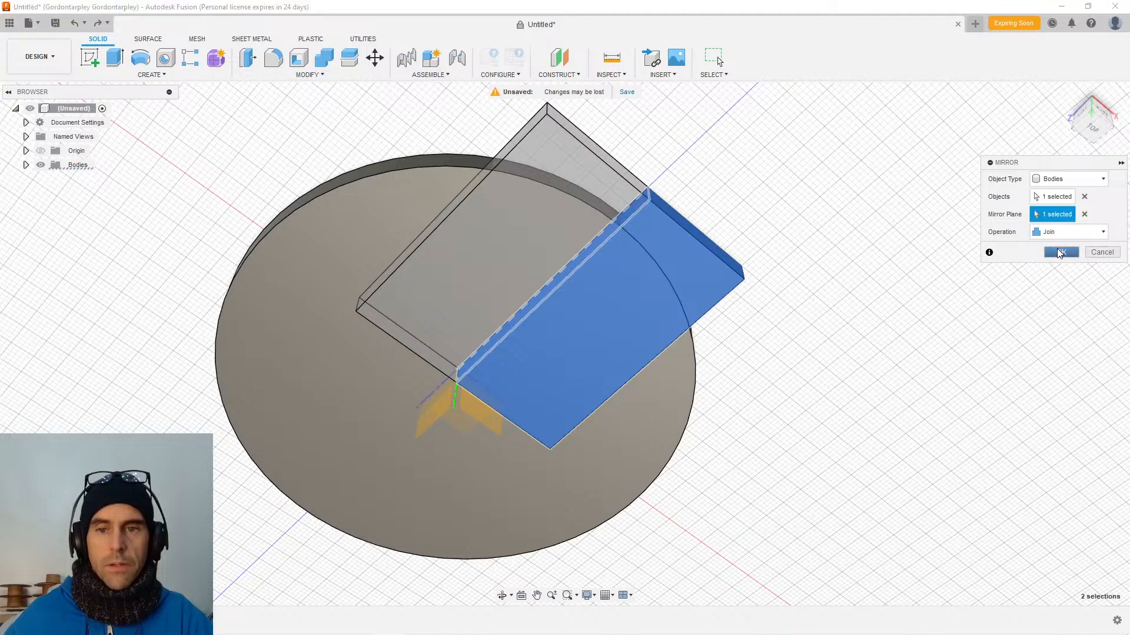
{"action": "left_click", "coordinate": [1061, 252]}
Shell the mirrored rectangular body with a 5 mm inside thickness, removing both of its large flat faces to leave an open frame.
{"action": "middle_click_drag", "start_coordinate": [1061, 252], "coordinate": [734, 196], "text": "shift"}
{"action": "left_click", "coordinate": [613, 179]}
{"action": "middle_click_drag", "start_coordinate": [460, 156], "coordinate": [444, 341]}
{"action": "left_click", "coordinate": [298, 58]}
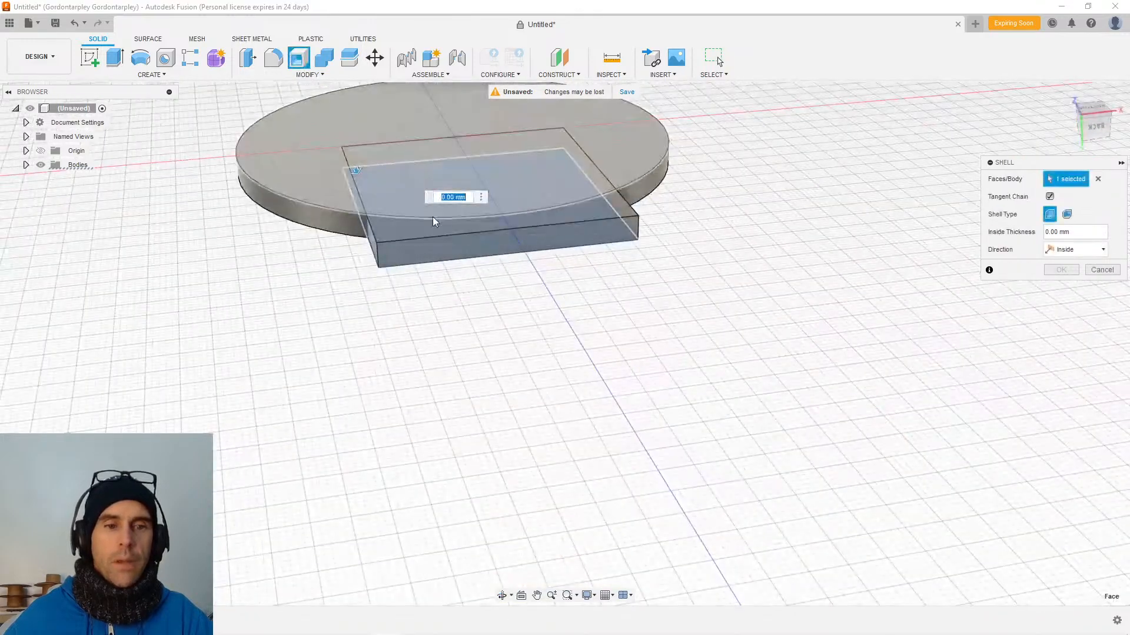
{"action": "left_click", "coordinate": [407, 228]}
{"action": "middle_click_drag", "start_coordinate": [545, 226], "coordinate": [955, 294], "text": "shift"}
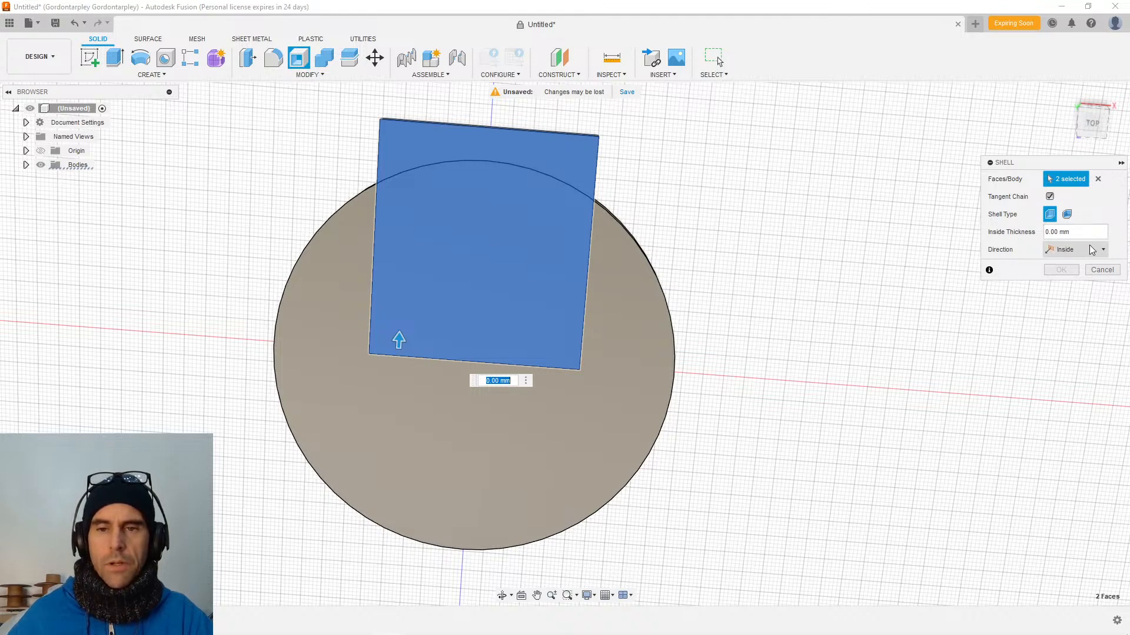
{"action": "left_click_drag", "start_coordinate": [1098, 233], "coordinate": [1033, 234]}
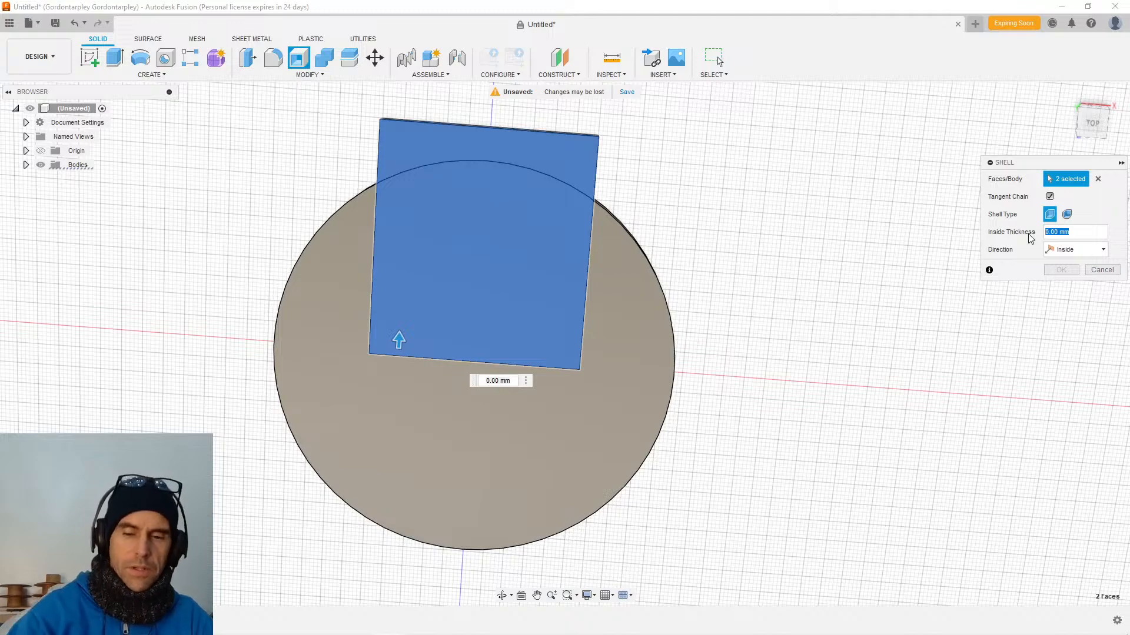
{"action": "type", "text": "5"}
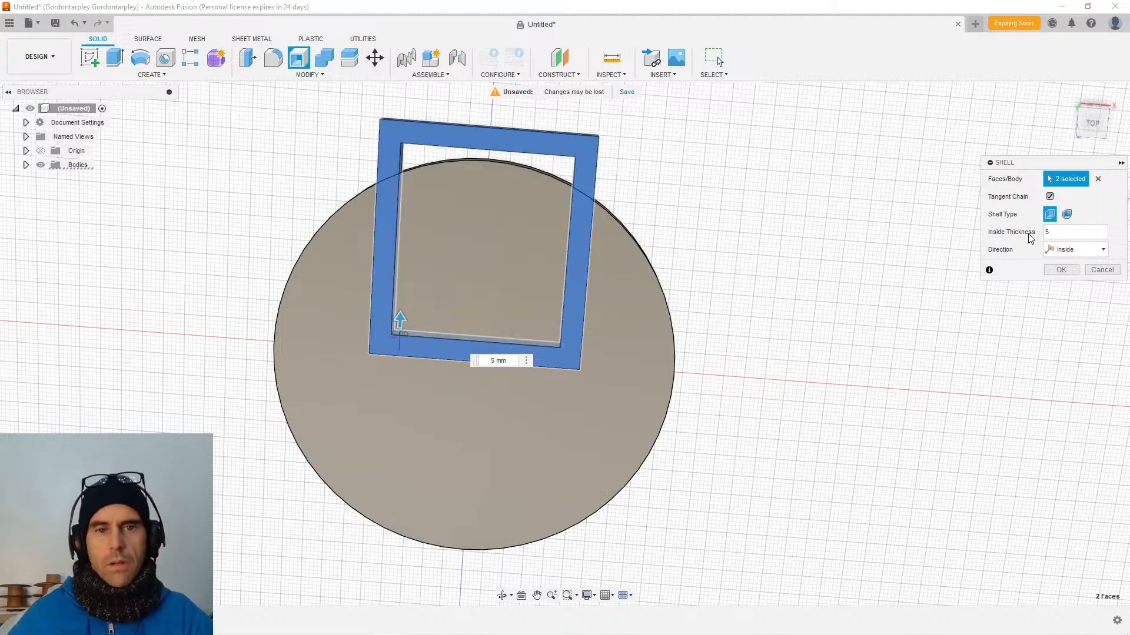
{"action": "middle_click_drag", "start_coordinate": [749, 273], "coordinate": [746, 256], "text": "shift"}
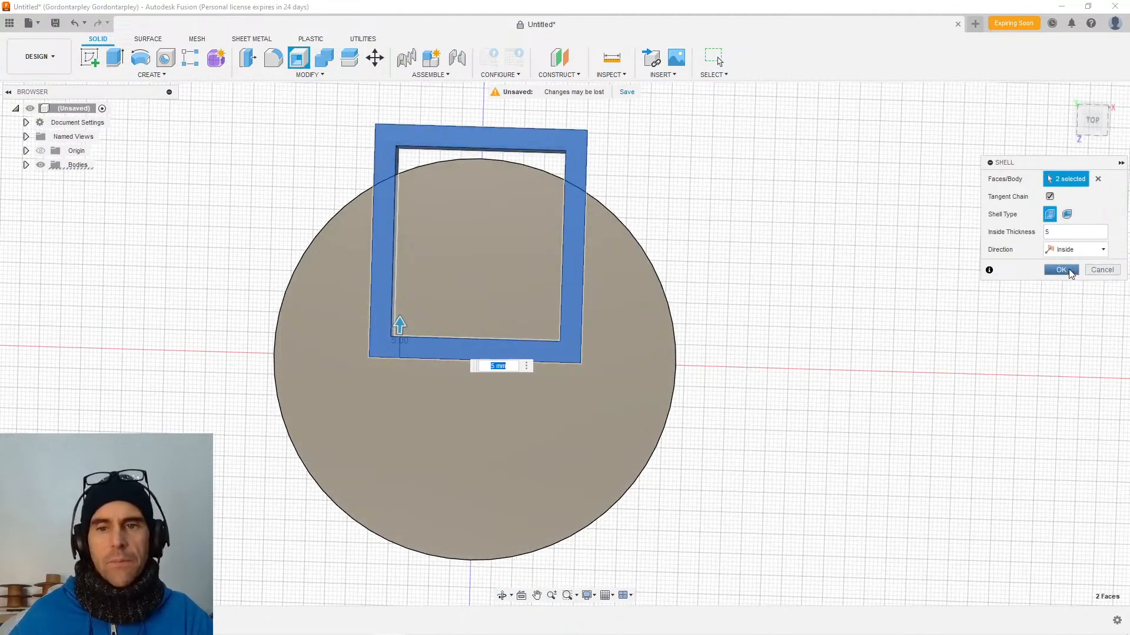
{"action": "left_click", "coordinate": [1062, 270]}
{"action": "mouse_move", "coordinate": [718, 270]}
{"action": "middle_mouse_down", "text": "shift"}
{"action": "mouse_move", "coordinate": [720, 298]}
{"action": "mouse_move", "coordinate": [713, 253]}
{"action": "middle_mouse_up", "text": "shift"}
{"action": "scroll", "coordinate": [570, 157], "scroll_direction": "up", "scroll_amount": 2}
{"action": "middle_click_drag", "start_coordinate": [570, 158], "coordinate": [634, 288]}
{"action": "middle_click_drag", "start_coordinate": [633, 288], "coordinate": [625, 255], "text": "shift"}
{"action": "scroll", "coordinate": [625, 256], "scroll_direction": "up", "scroll_amount": 2}
{"action": "left_click", "coordinate": [590, 289]}
{"action": "middle_click_drag", "start_coordinate": [591, 289], "coordinate": [548, 259], "text": "shift"}
{"action": "left_click", "coordinate": [552, 256], "text": "ctrl"}
{"action": "right_click_drag", "start_coordinate": [589, 230], "coordinate": [595, 223]}
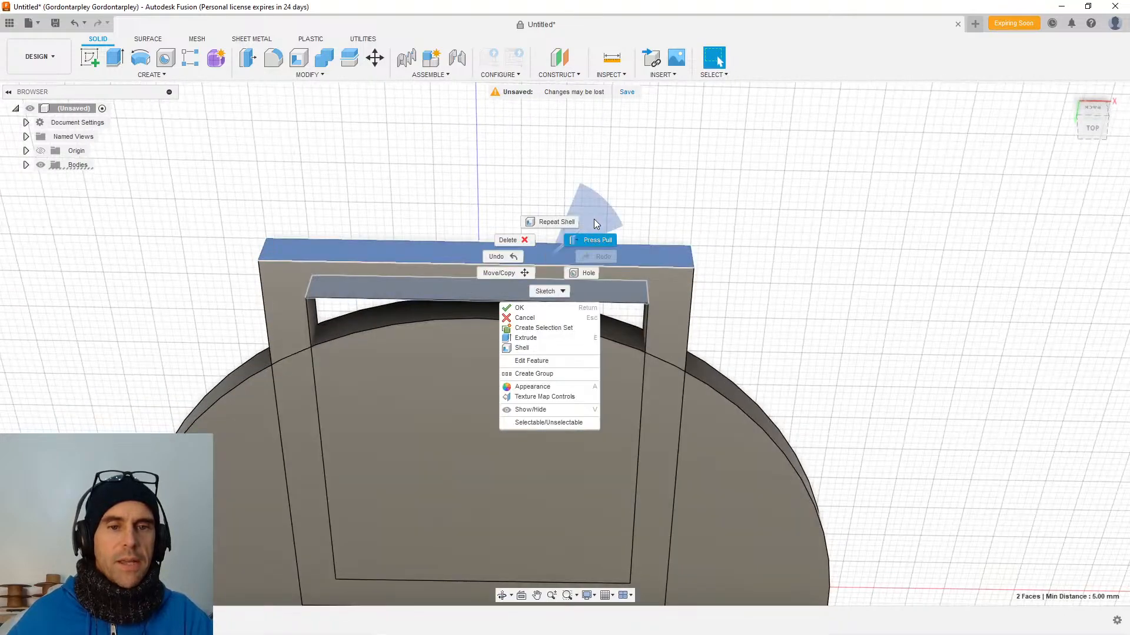
{"action": "left_click", "coordinate": [593, 245]}
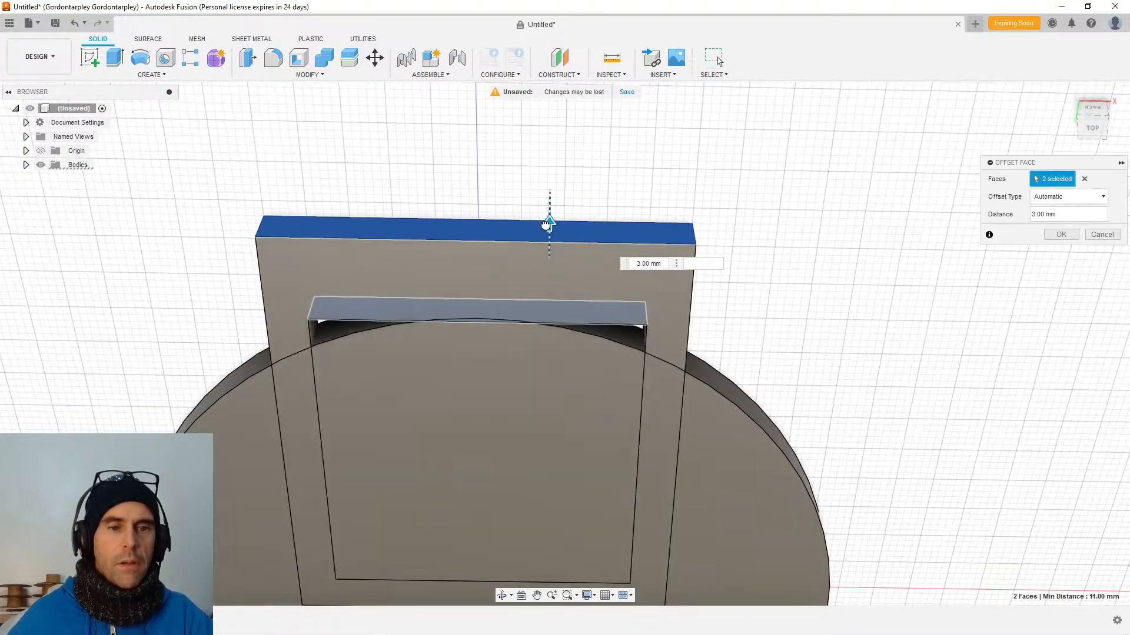
{"action": "key", "text": "Escape"}
Move the frame's outer end face together with the matching inner face of its opening 2 mm outward in Z.
{"action": "left_click", "coordinate": [547, 258]}
{"action": "middle_click_drag", "start_coordinate": [572, 281], "coordinate": [595, 216], "text": "shift"}
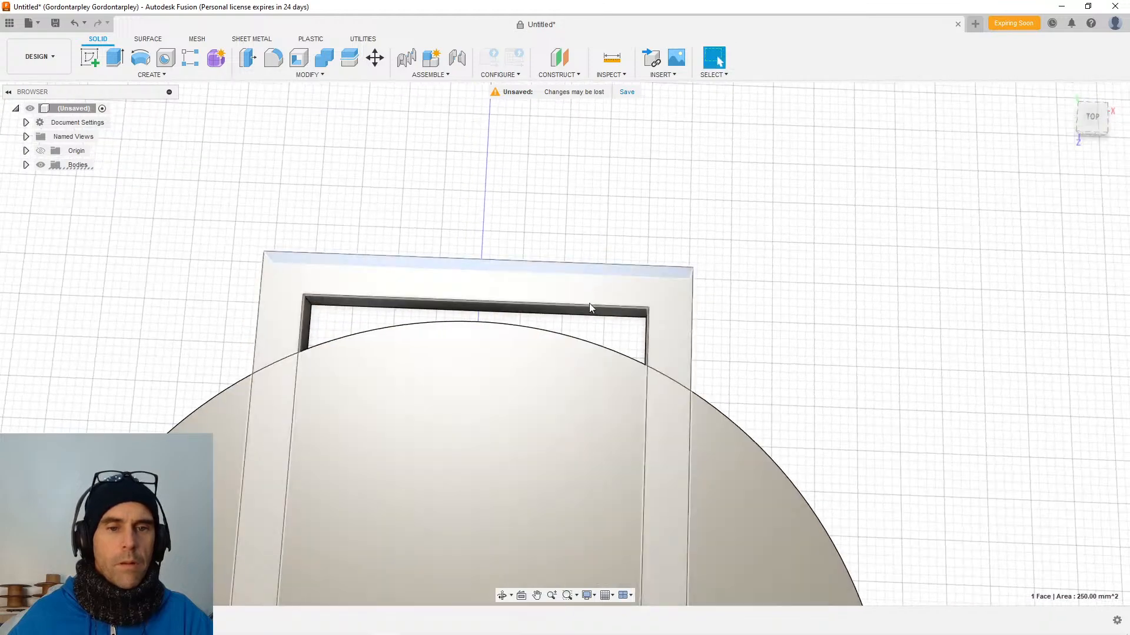
{"action": "left_click", "coordinate": [590, 314], "text": "shift"}
{"action": "right_click", "coordinate": [590, 311]}
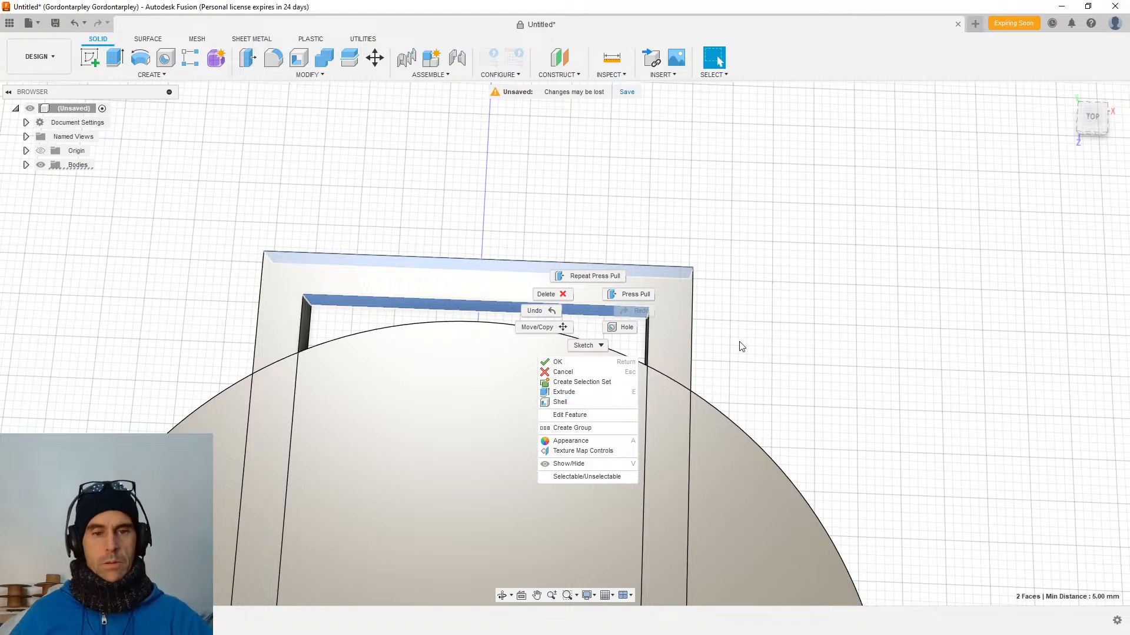
{"action": "left_click", "coordinate": [775, 332]}
{"action": "key", "text": "m"}
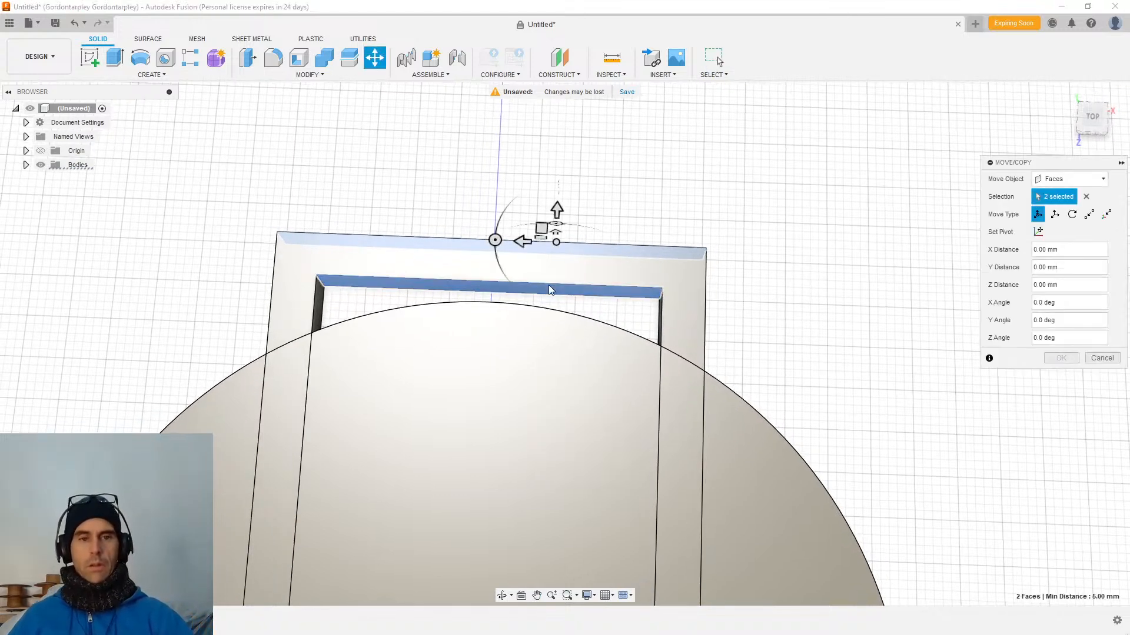
{"action": "left_click_drag", "start_coordinate": [557, 206], "coordinate": [557, 193]}
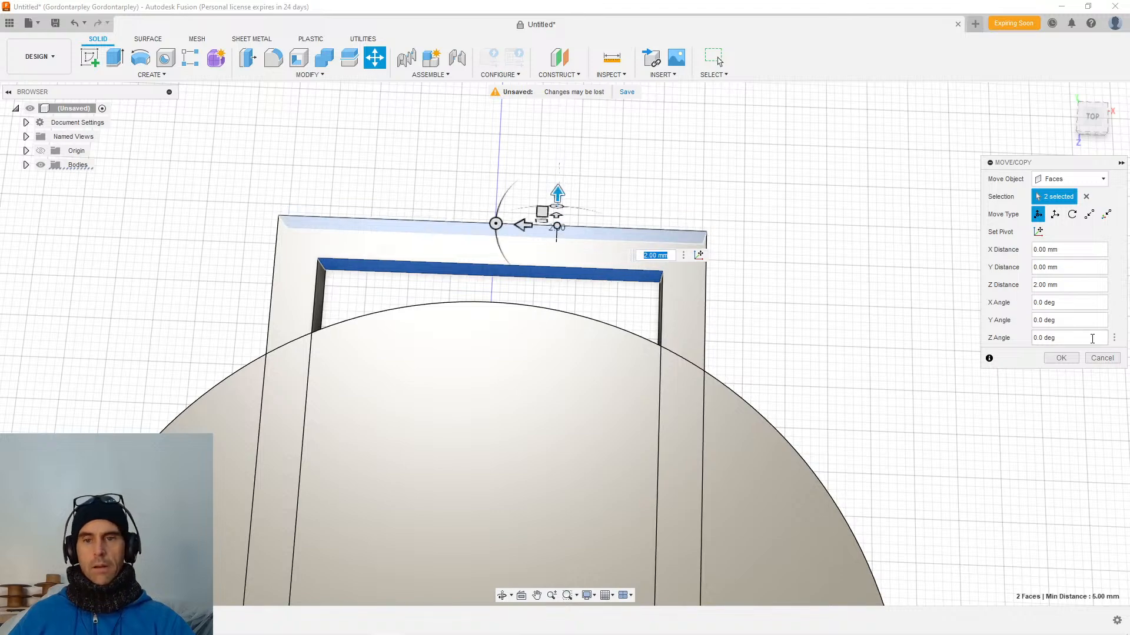
{"action": "left_click", "coordinate": [1071, 359]}
Combine with a Cut operation, using the frame as target body and the disc as tool body, keeping the tools.
{"action": "scroll", "coordinate": [815, 288], "scroll_direction": "down", "scroll_amount": 3}
{"action": "middle_click_drag", "start_coordinate": [814, 288], "coordinate": [798, 234], "text": "shift"}
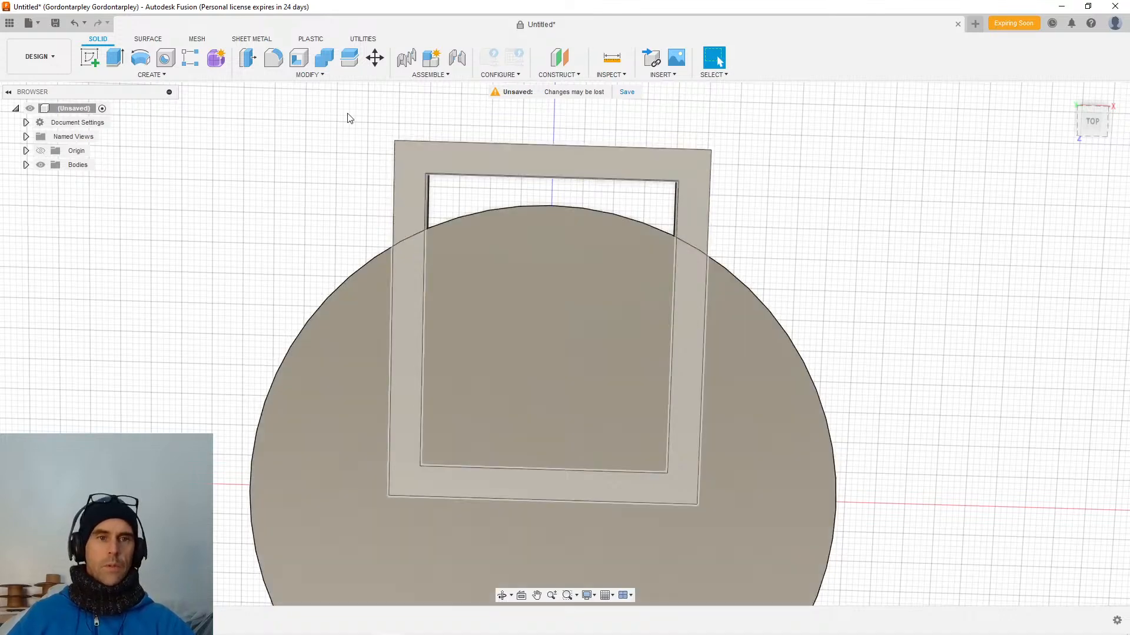
{"action": "left_click", "coordinate": [324, 57]}
{"action": "left_click", "coordinate": [631, 181]}
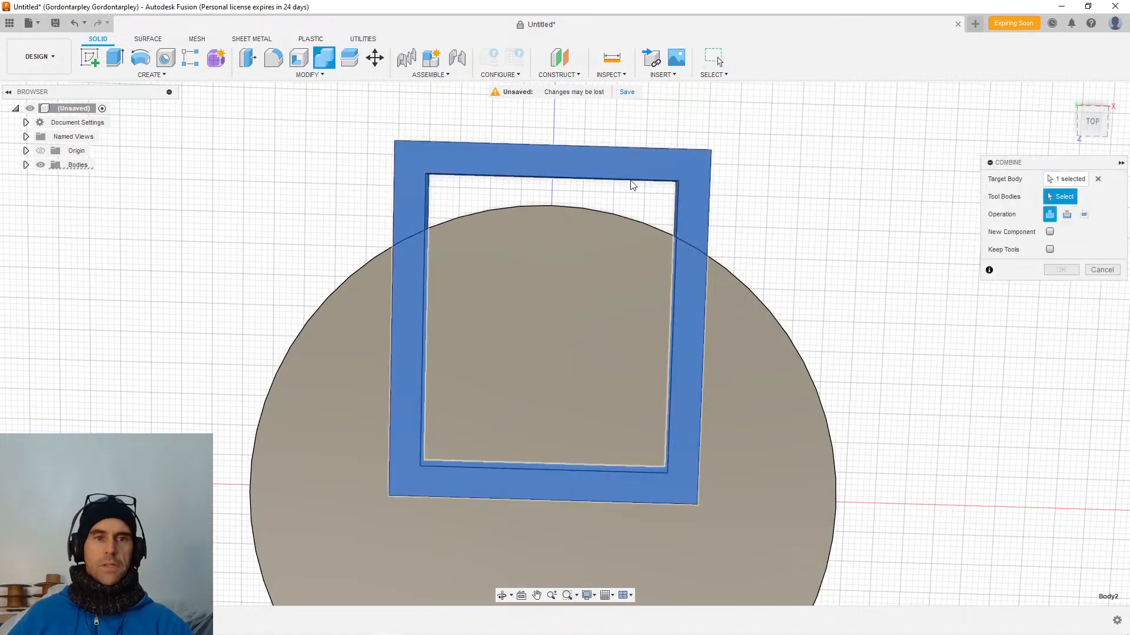
{"action": "left_click", "coordinate": [1065, 215]}
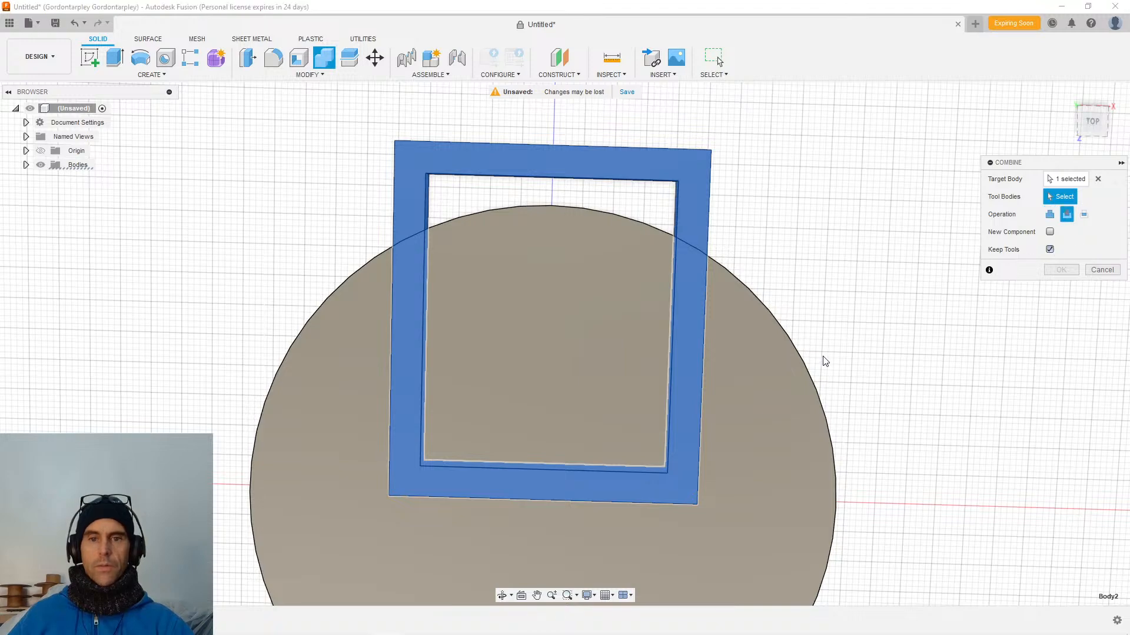
{"action": "left_click", "coordinate": [803, 376]}
{"action": "left_click", "coordinate": [1061, 269]}
Shell the disc from its flat face with a 2 mm inside thickness.
{"action": "middle_click_drag", "start_coordinate": [779, 237], "coordinate": [775, 348]}
{"action": "left_click", "coordinate": [747, 351]}
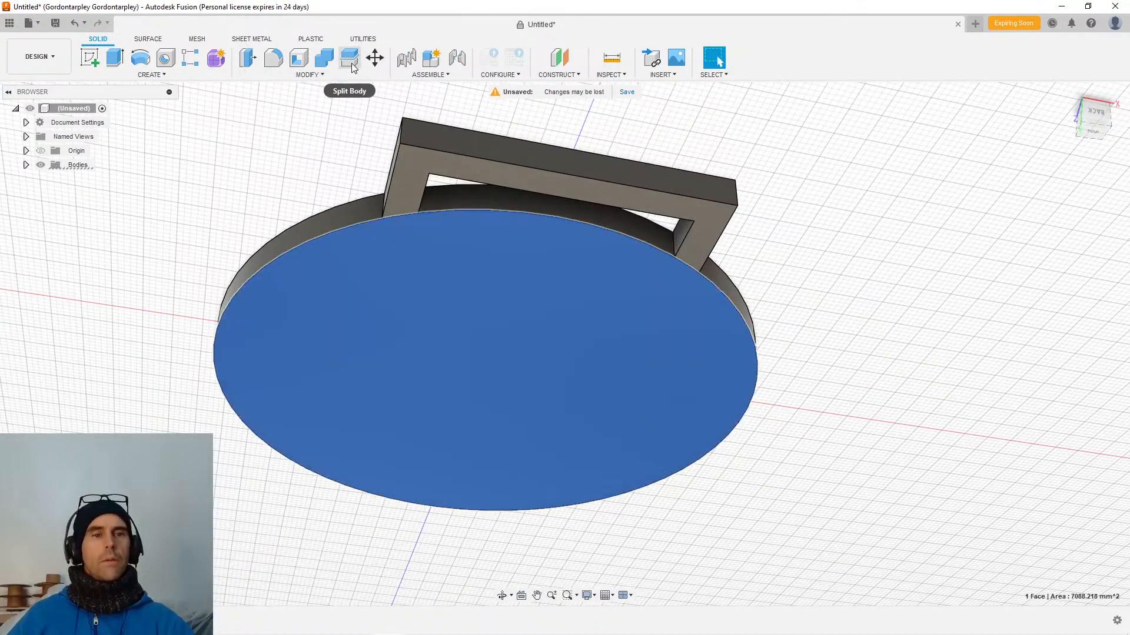
{"action": "left_click", "coordinate": [298, 59]}
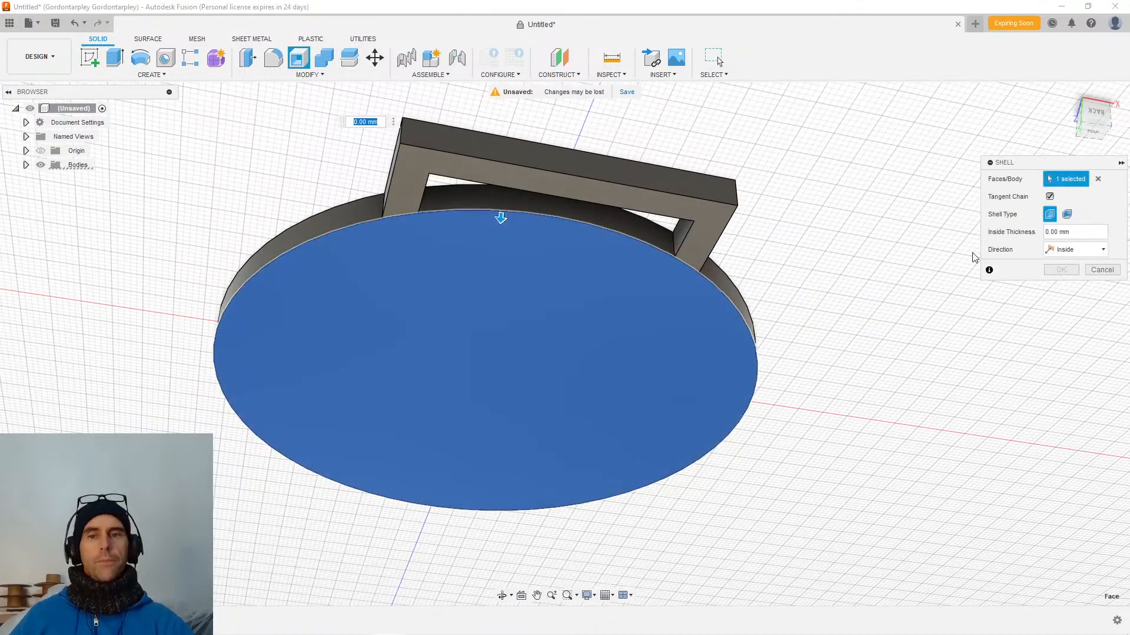
{"action": "left_click", "coordinate": [1059, 231]}
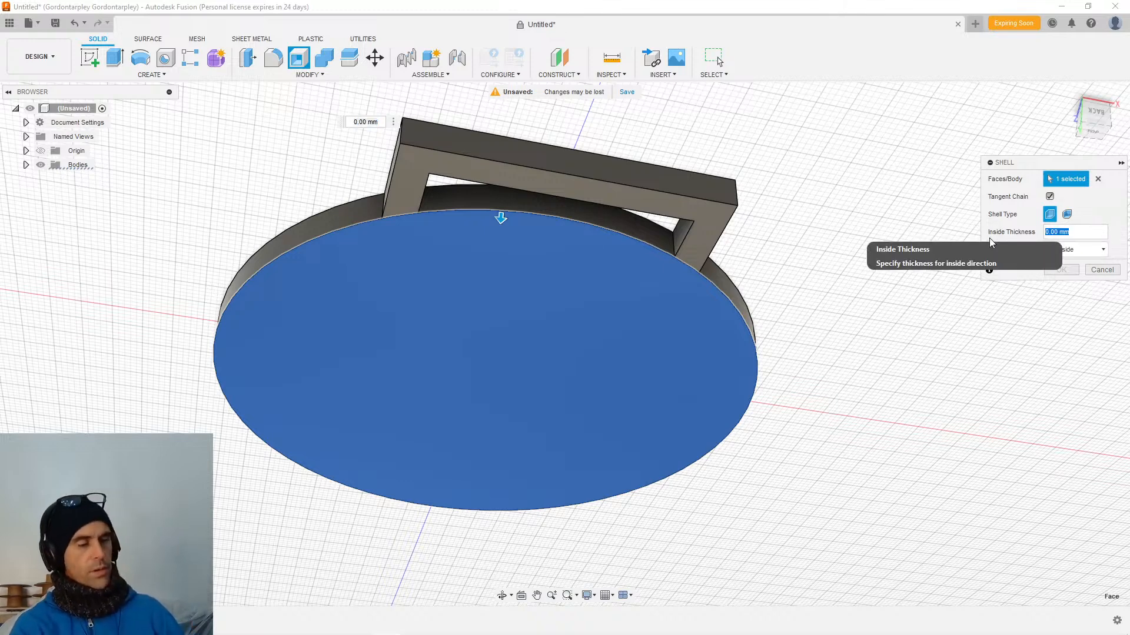
{"action": "type", "text": "3"}
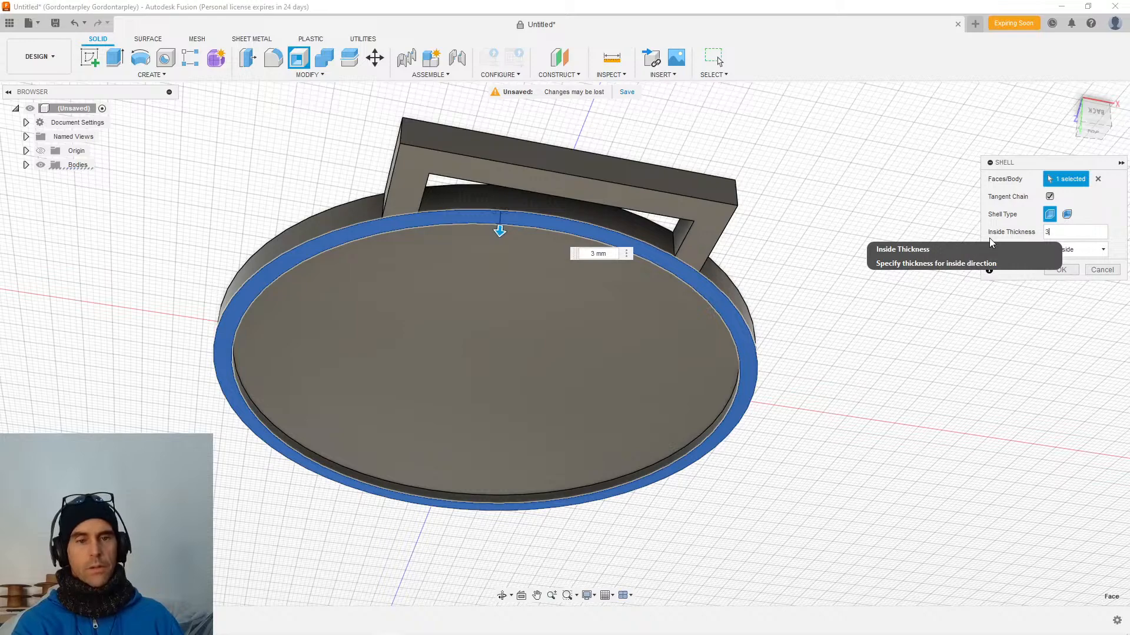
{"action": "type", "text": "2"}
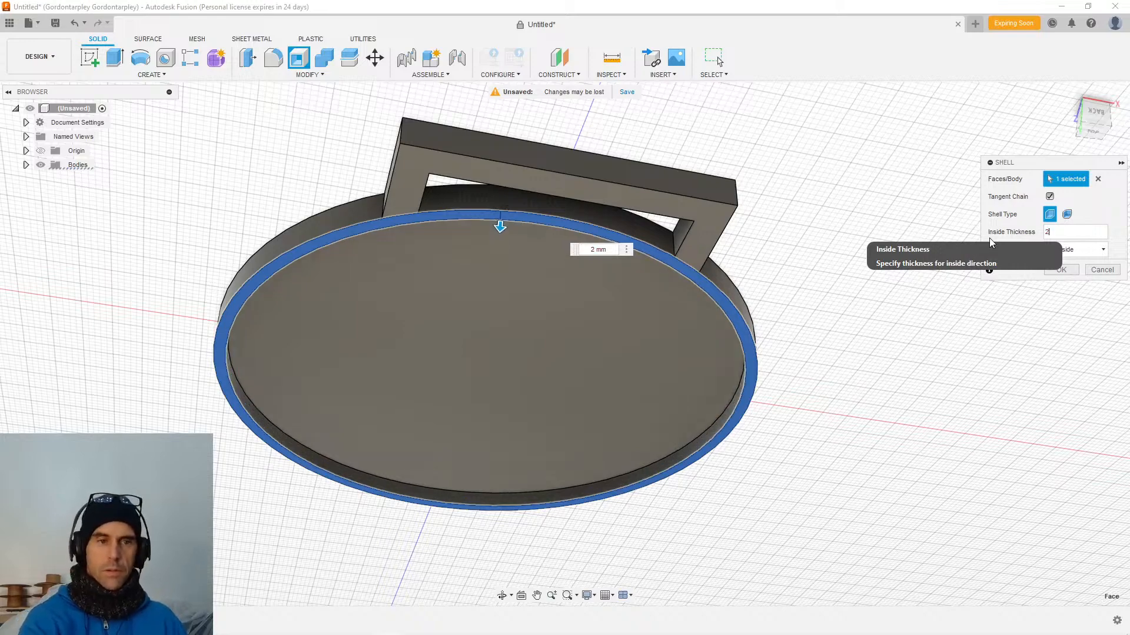
{"action": "key", "text": "Return"}
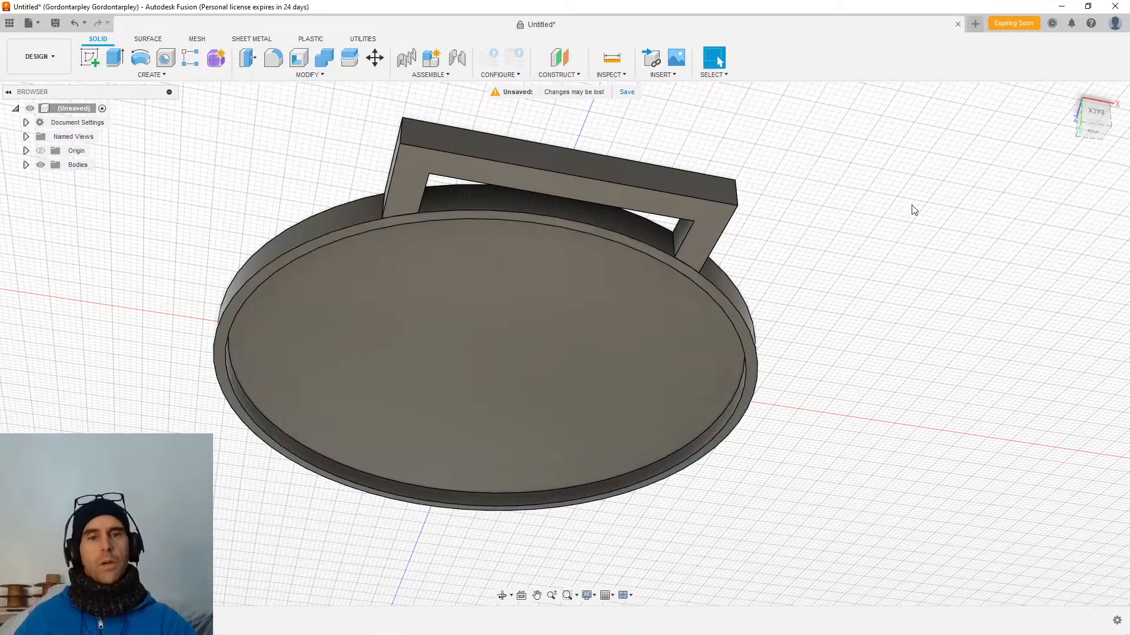
Extrude the floor of the disc's recess 3 mm as a new body.
{"action": "middle_click_drag", "start_coordinate": [912, 205], "coordinate": [488, 338], "text": "shift"}
{"action": "left_click", "coordinate": [493, 349]}
{"action": "key", "text": "e"}
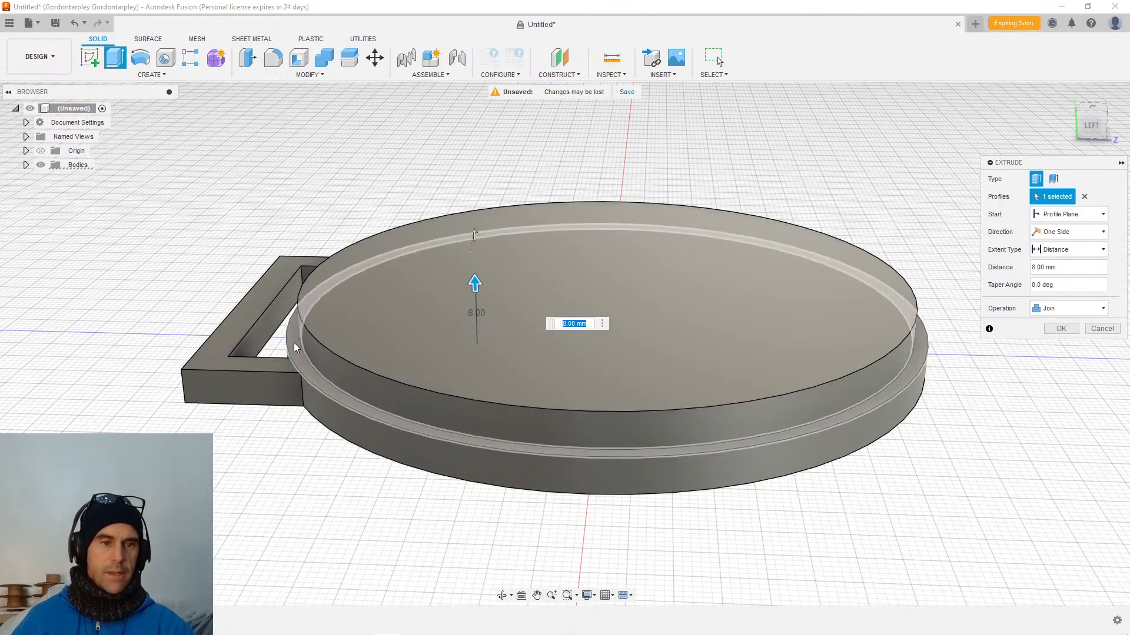
{"action": "type", "text": "3"}
{"action": "mouse_move", "coordinate": [362, 336]}
{"action": "middle_mouse_down", "text": "shift"}
{"action": "mouse_move", "coordinate": [371, 325]}
{"action": "mouse_move", "coordinate": [354, 346]}
{"action": "middle_mouse_up", "text": "shift"}
{"action": "left_click", "coordinate": [1072, 308]}
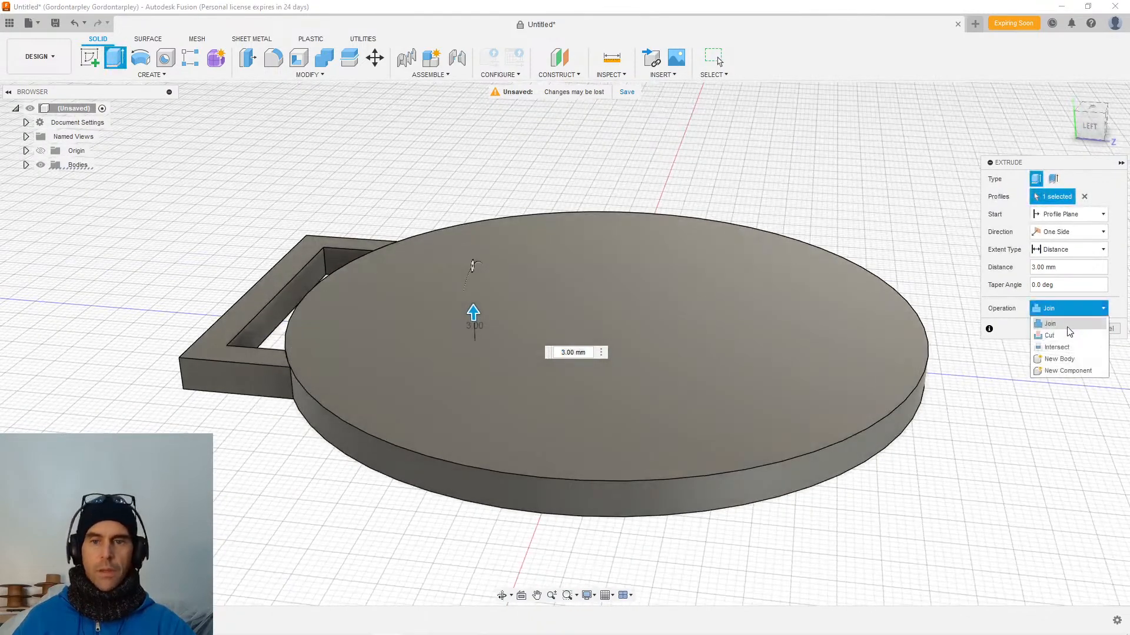
{"action": "left_click", "coordinate": [1050, 353]}
{"action": "left_click", "coordinate": [1061, 328]}
Measure the length of the long inner edge of the handle frame's opening.
{"action": "middle_click_drag", "start_coordinate": [915, 320], "coordinate": [682, 295], "text": "shift"}
{"action": "scroll", "coordinate": [681, 295], "scroll_direction": "up", "scroll_amount": 2}
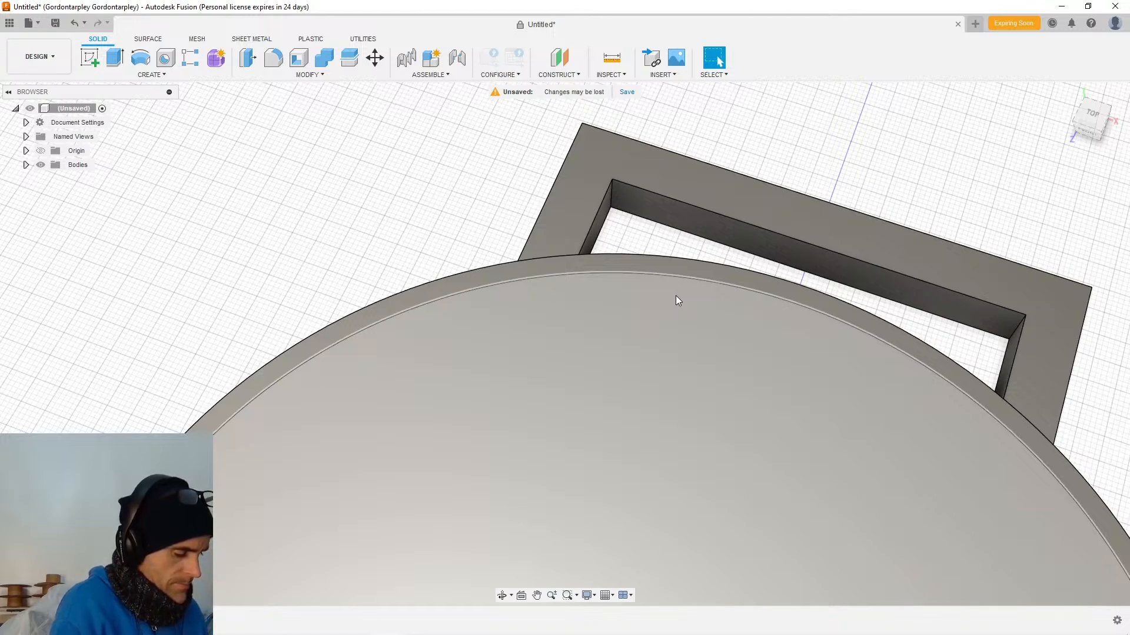
{"action": "key", "text": "shift"}
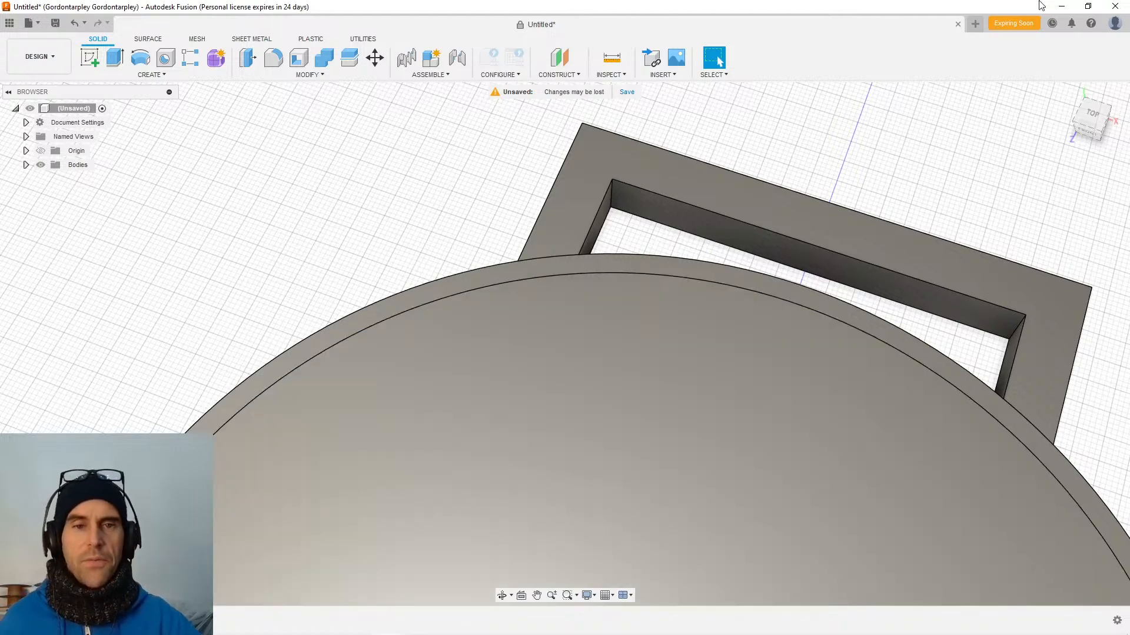
{"action": "key", "text": "i"}
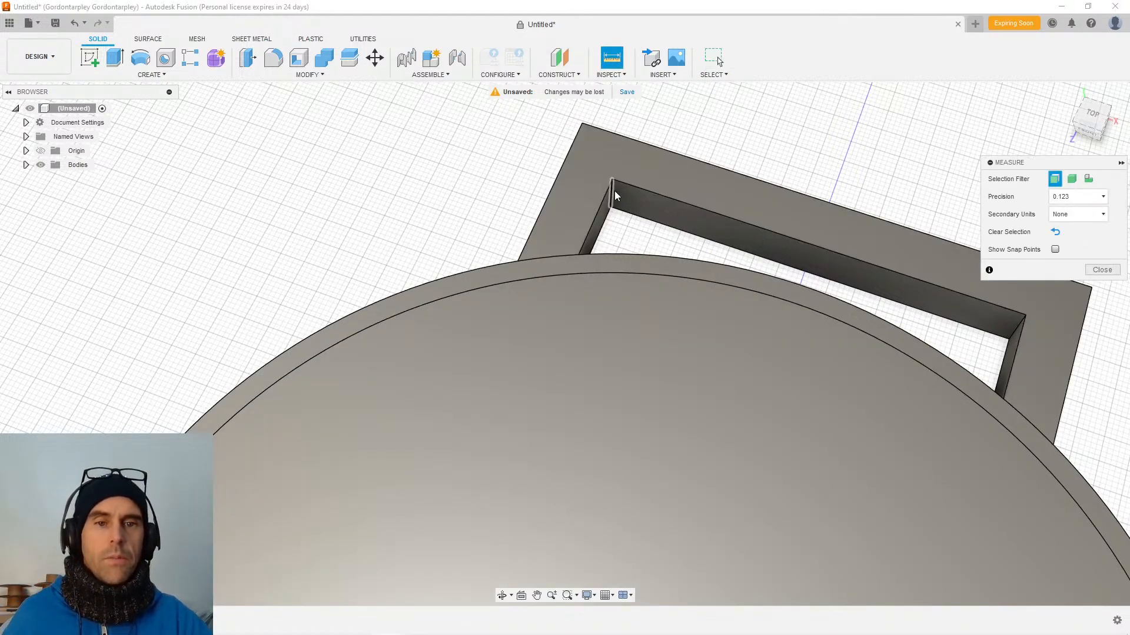
{"action": "left_click", "coordinate": [628, 183]}
{"action": "middle_click_drag", "start_coordinate": [843, 126], "coordinate": [740, 130]}
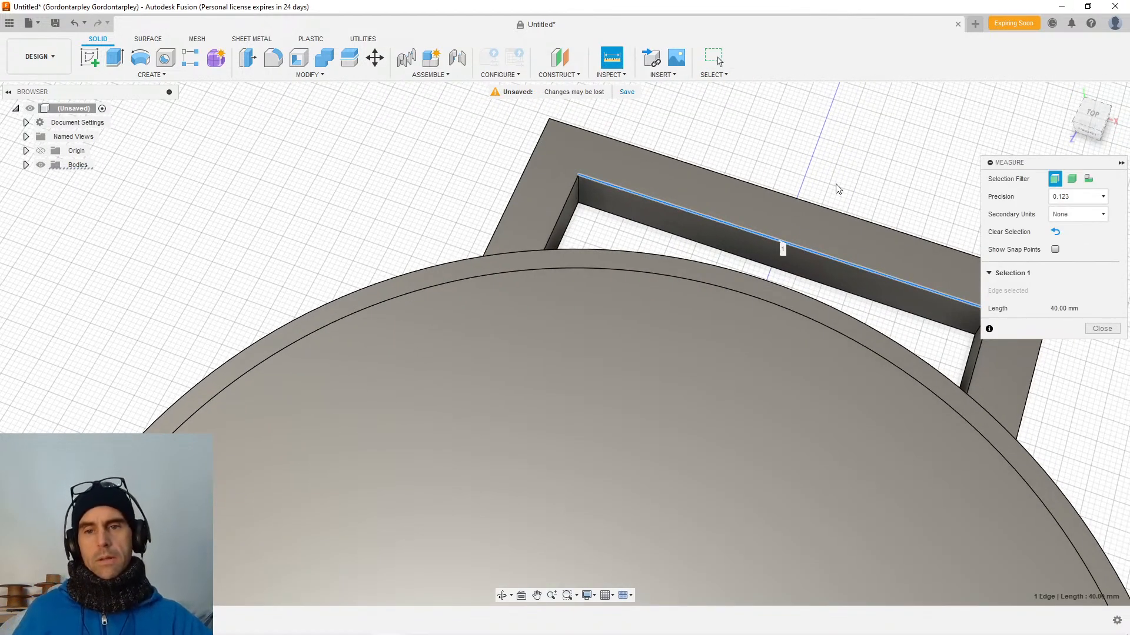
{"action": "left_click", "coordinate": [1101, 329]}
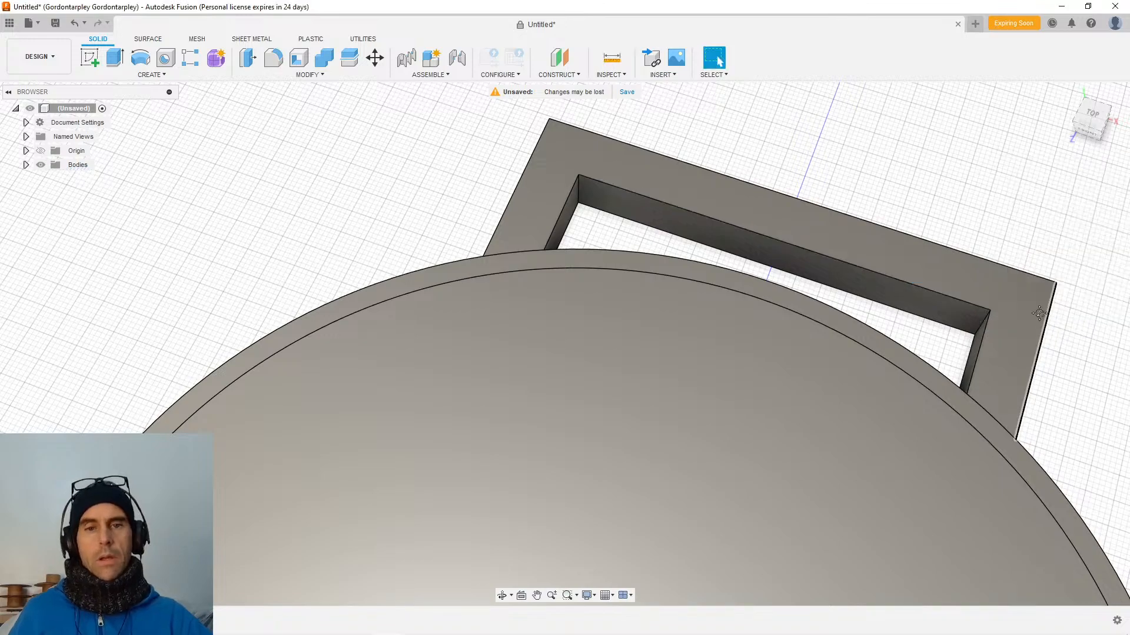
Fillet the two outer corner edges of the handle frame with a 4 mm radius.
{"action": "middle_click_drag", "start_coordinate": [923, 278], "coordinate": [927, 214], "text": "shift"}
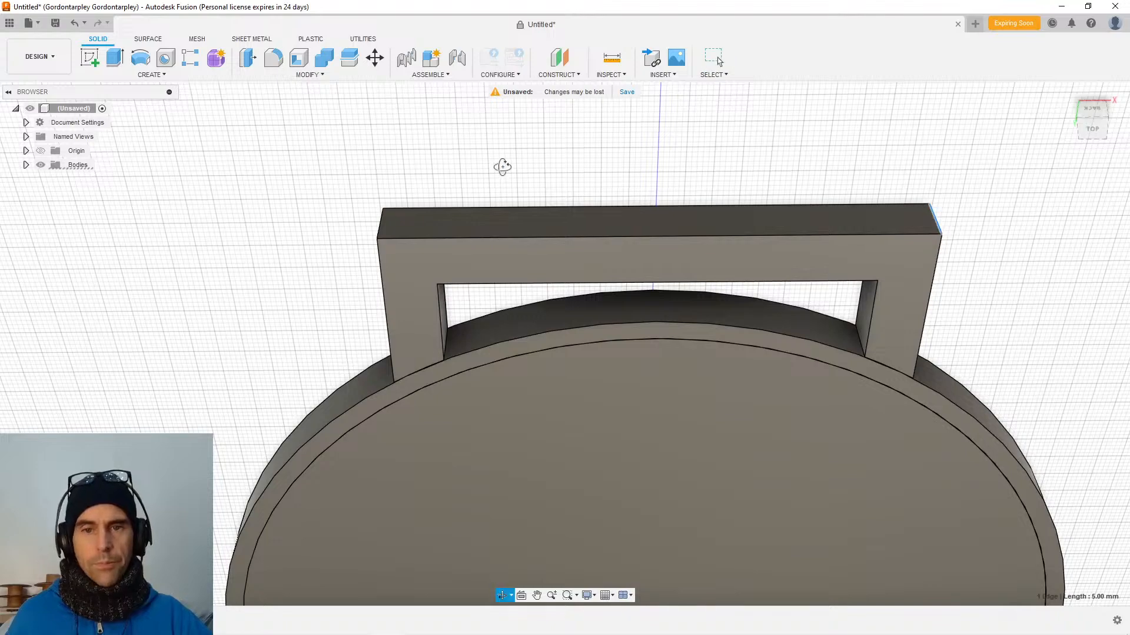
{"action": "middle_click_drag", "start_coordinate": [502, 167], "coordinate": [525, 173], "text": "shift"}
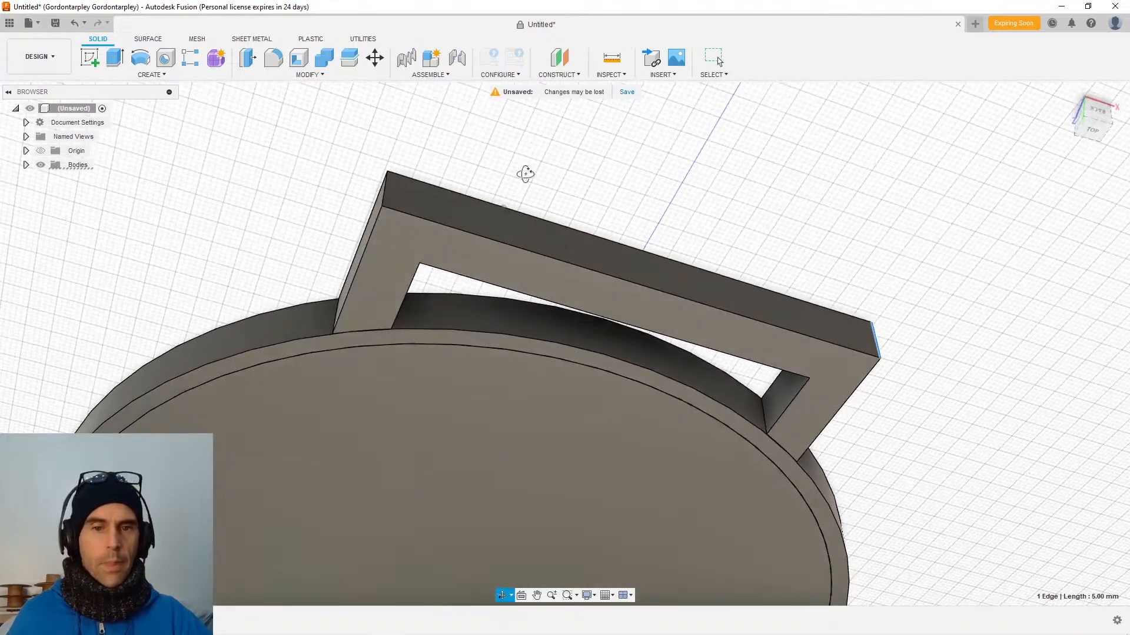
{"action": "left_click", "coordinate": [380, 189], "text": "ctrl"}
{"action": "middle_click_drag", "start_coordinate": [380, 188], "coordinate": [521, 512], "text": "shift"}
{"action": "right_click", "coordinate": [407, 333]}
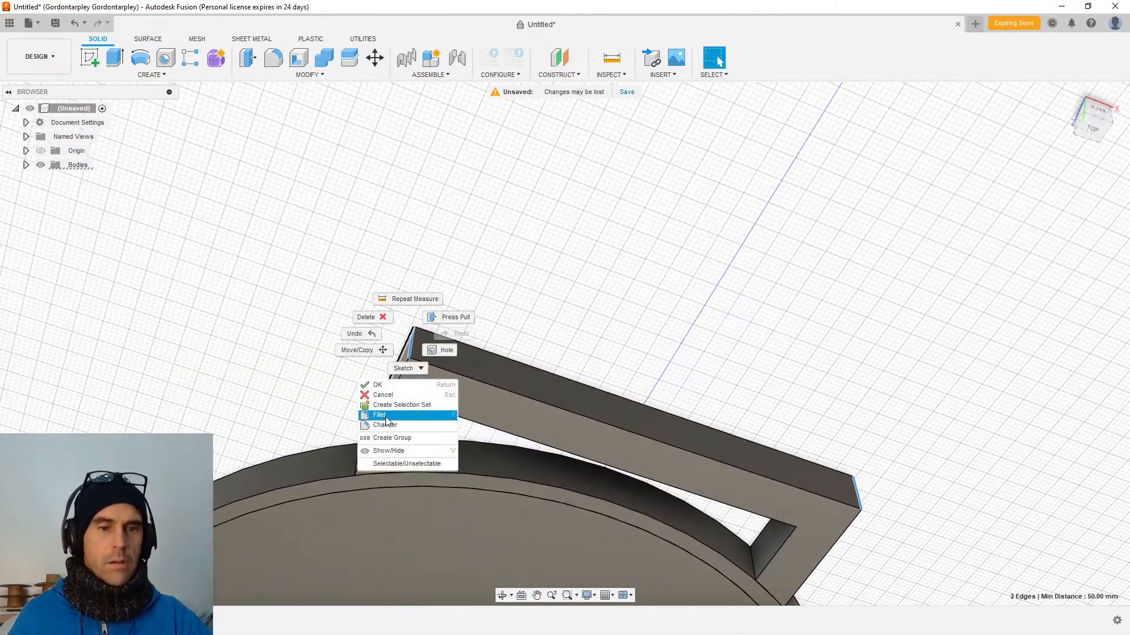
{"action": "left_click", "coordinate": [388, 415]}
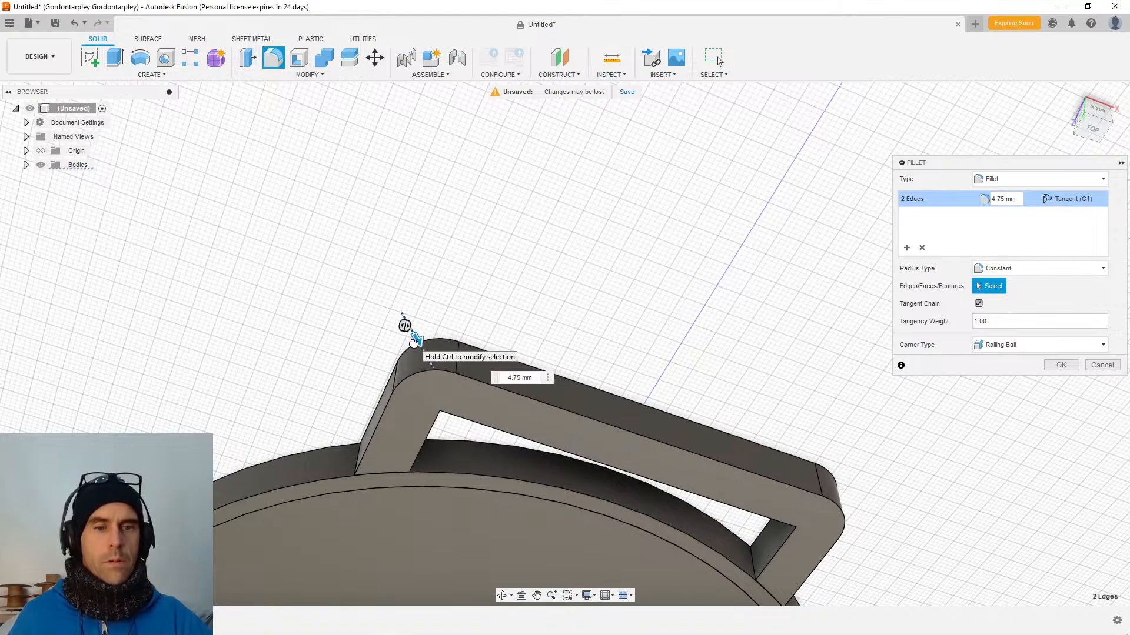
{"action": "middle_click_drag", "start_coordinate": [486, 263], "coordinate": [484, 250]}
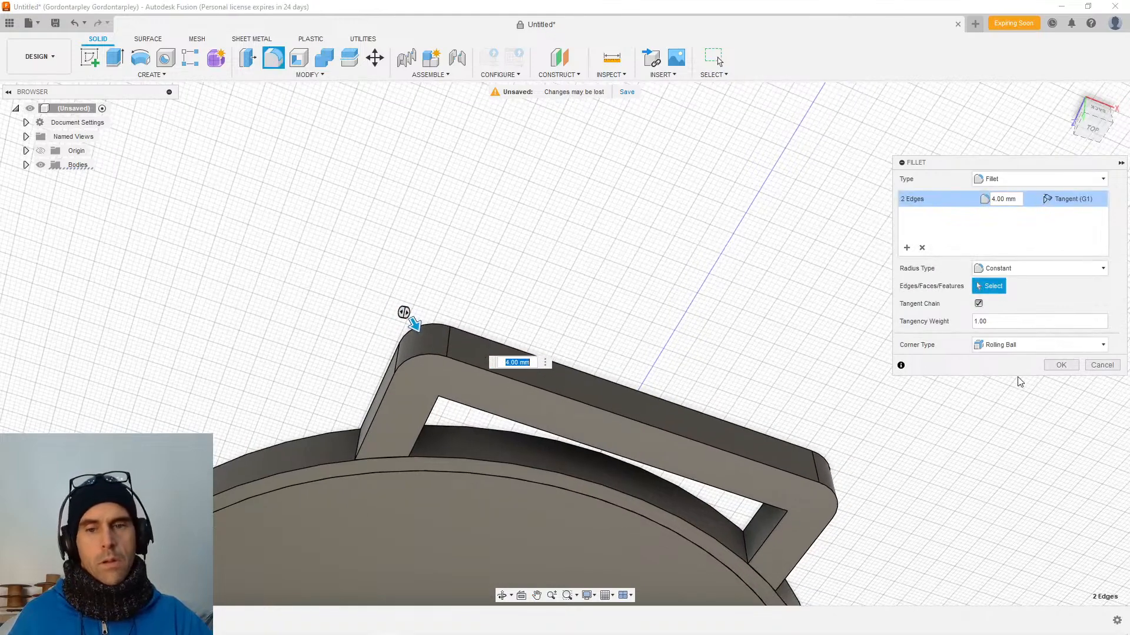
{"action": "left_click", "coordinate": [1051, 365]}
Examine the rounded handle and the filled disc from the side, at an angle and from above.
{"action": "middle_click_drag", "start_coordinate": [687, 214], "coordinate": [715, 288], "text": "shift"}
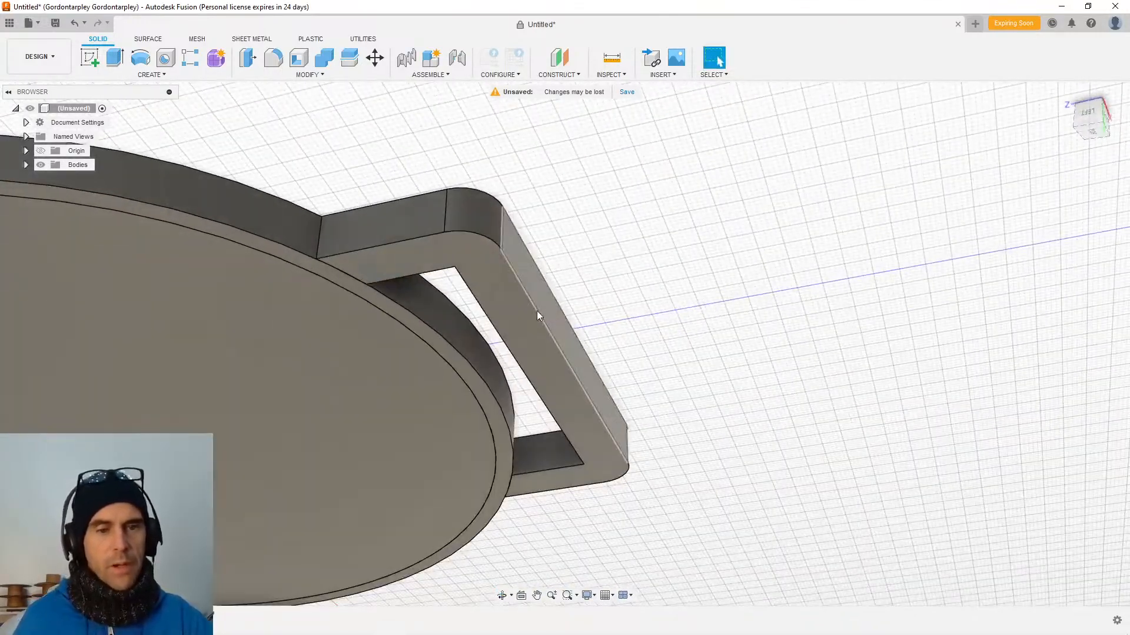
{"action": "mouse_move", "coordinate": [536, 310]}
{"action": "middle_mouse_down", "text": "shift"}
{"action": "mouse_move", "coordinate": [518, 311]}
{"action": "mouse_move", "coordinate": [528, 336]}
{"action": "mouse_move", "coordinate": [532, 327]}
{"action": "middle_mouse_up", "text": "shift"}
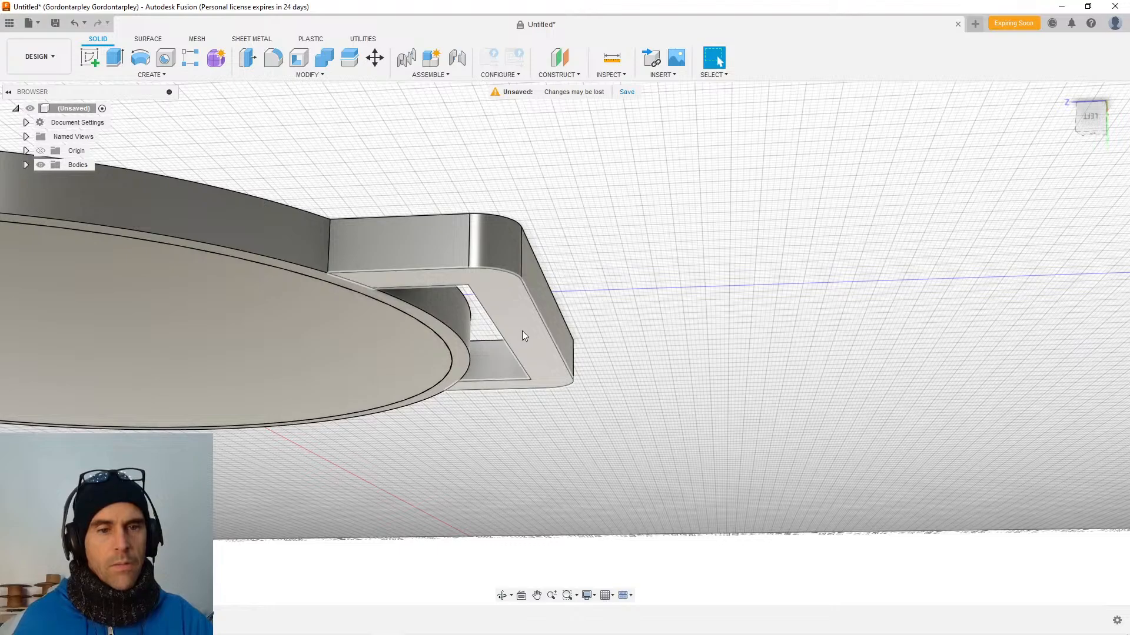
{"action": "middle_click_drag", "start_coordinate": [524, 335], "coordinate": [492, 242], "text": "shift"}
{"action": "scroll", "coordinate": [711, 350], "scroll_direction": "down", "scroll_amount": 2}
{"action": "middle_click_drag", "start_coordinate": [752, 434], "coordinate": [700, 335]}
{"action": "scroll", "coordinate": [700, 336], "scroll_direction": "down", "scroll_amount": 2}
{"action": "middle_click_drag", "start_coordinate": [818, 395], "coordinate": [665, 239]}
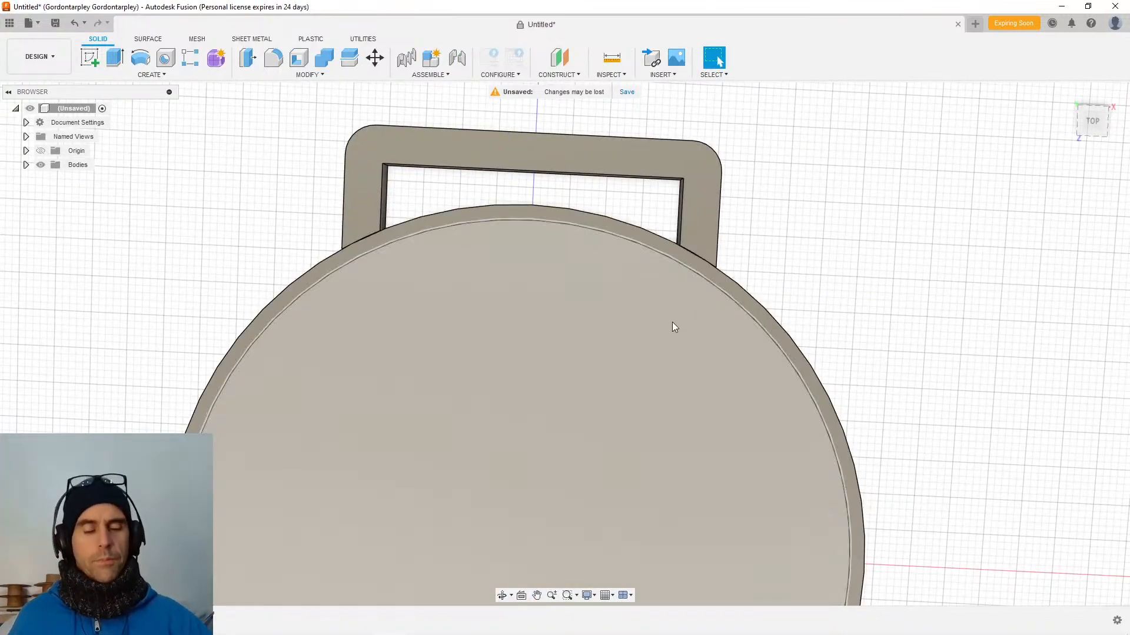
Offset the flat faces of the disc and handle frame opposite the inlay outward together, roughly doubling the thickness.
{"action": "middle_click_drag", "start_coordinate": [674, 327], "coordinate": [563, 321], "text": "shift"}
{"action": "left_click", "coordinate": [537, 351]}
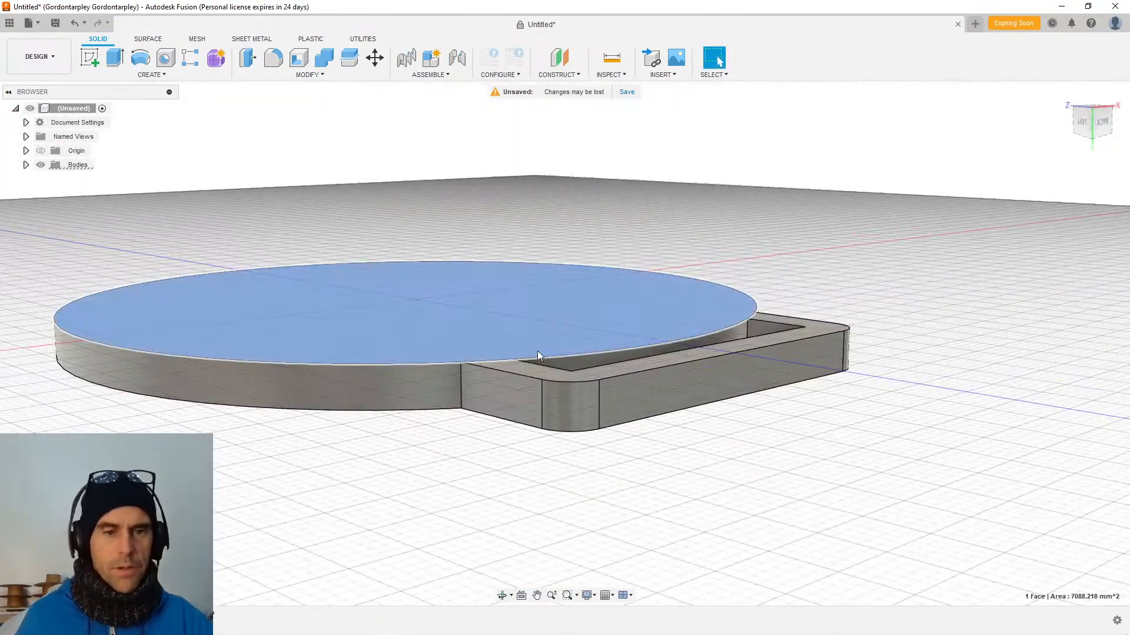
{"action": "left_click", "coordinate": [522, 372], "text": "ctrl"}
{"action": "right_click", "coordinate": [522, 372]}
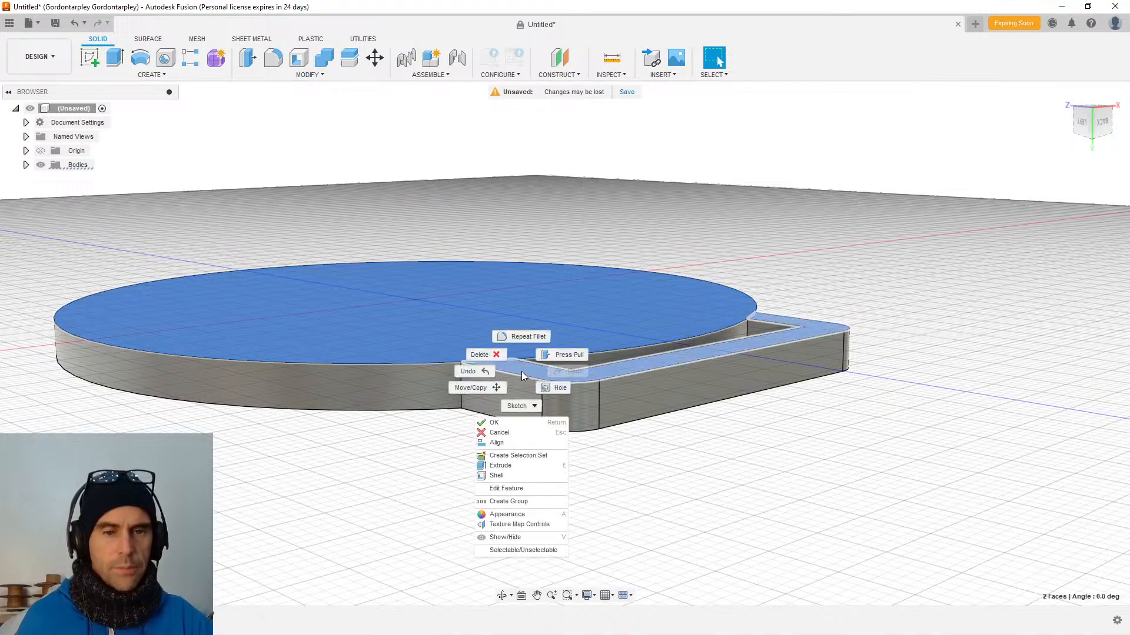
{"action": "left_click", "coordinate": [553, 356]}
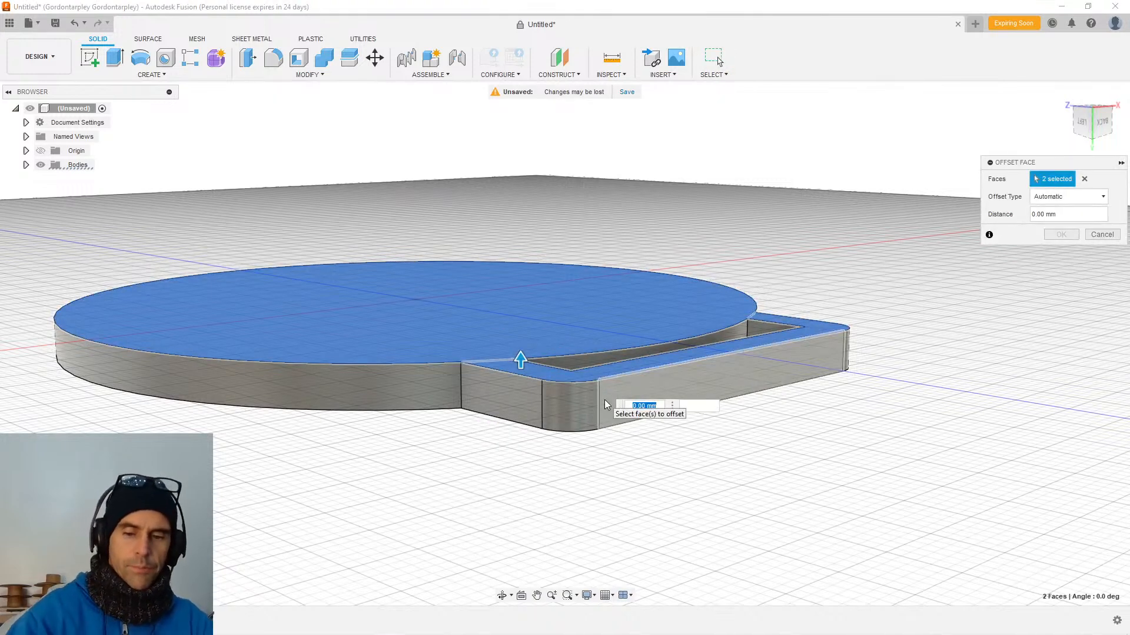
{"action": "key", "text": "Escape"}
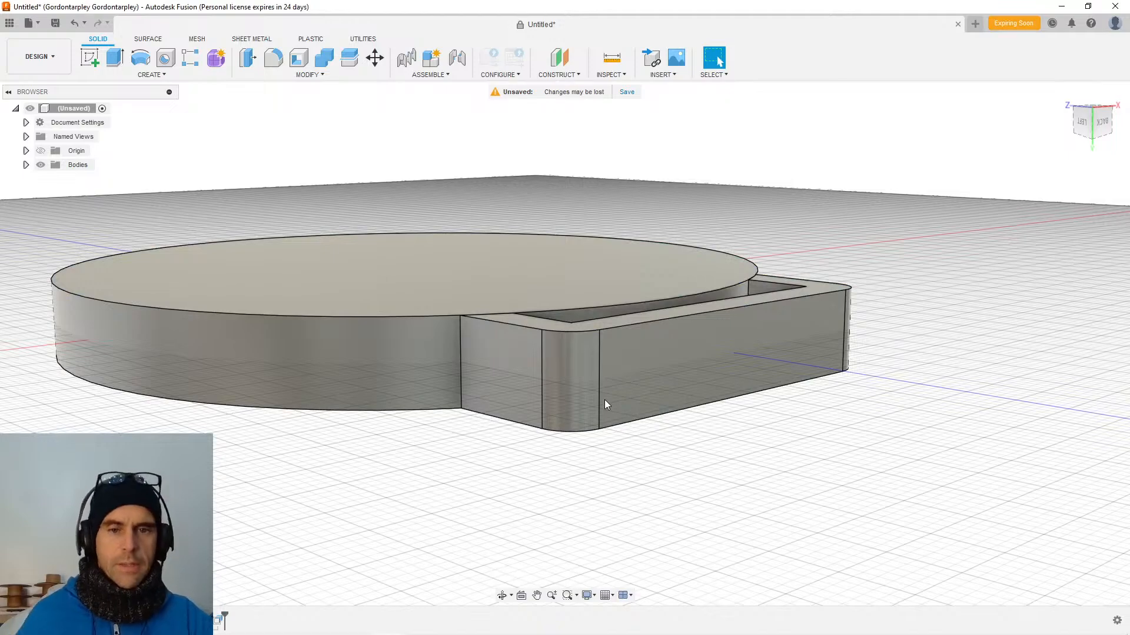
Try to join the handle frame to the disc with Combine, keeping the tool body.
{"action": "middle_click_drag", "start_coordinate": [605, 400], "coordinate": [557, 308], "text": "shift"}
{"action": "left_click", "coordinate": [325, 58]}
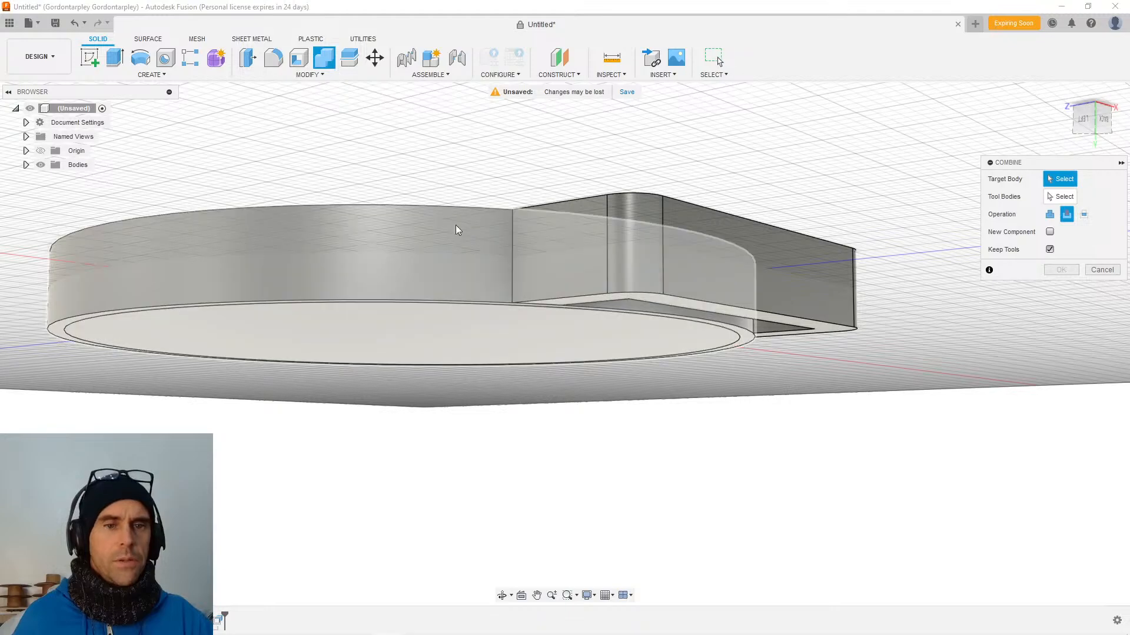
{"action": "left_click", "coordinate": [457, 229]}
{"action": "left_click", "coordinate": [585, 236]}
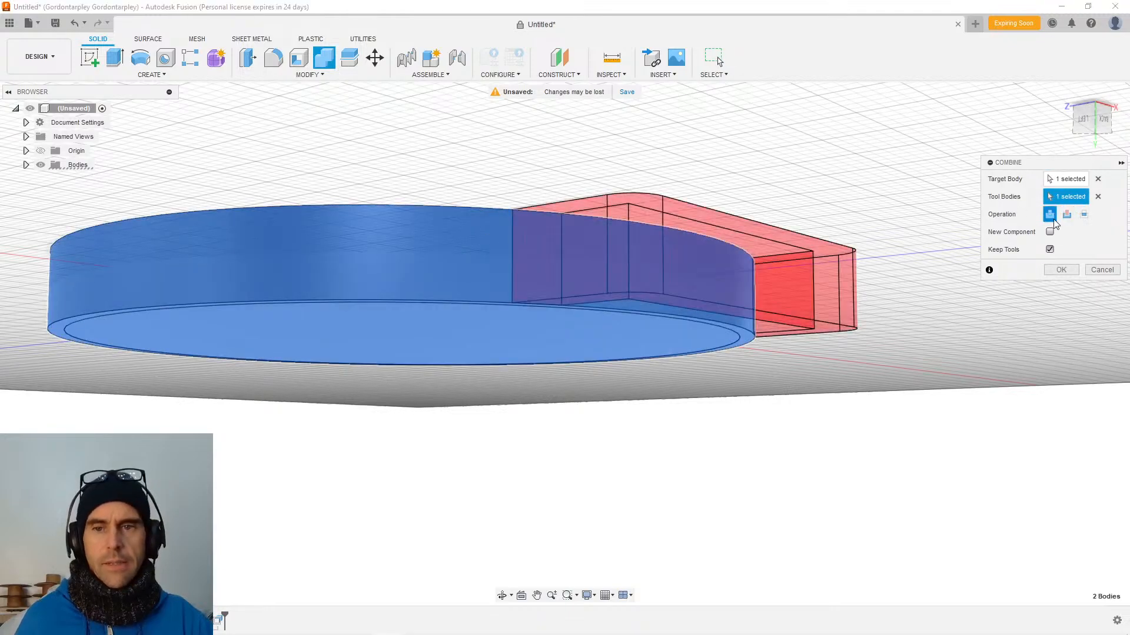
{"action": "left_click", "coordinate": [1054, 269]}
{"action": "middle_click_drag", "start_coordinate": [1052, 270], "coordinate": [851, 331], "text": "shift"}
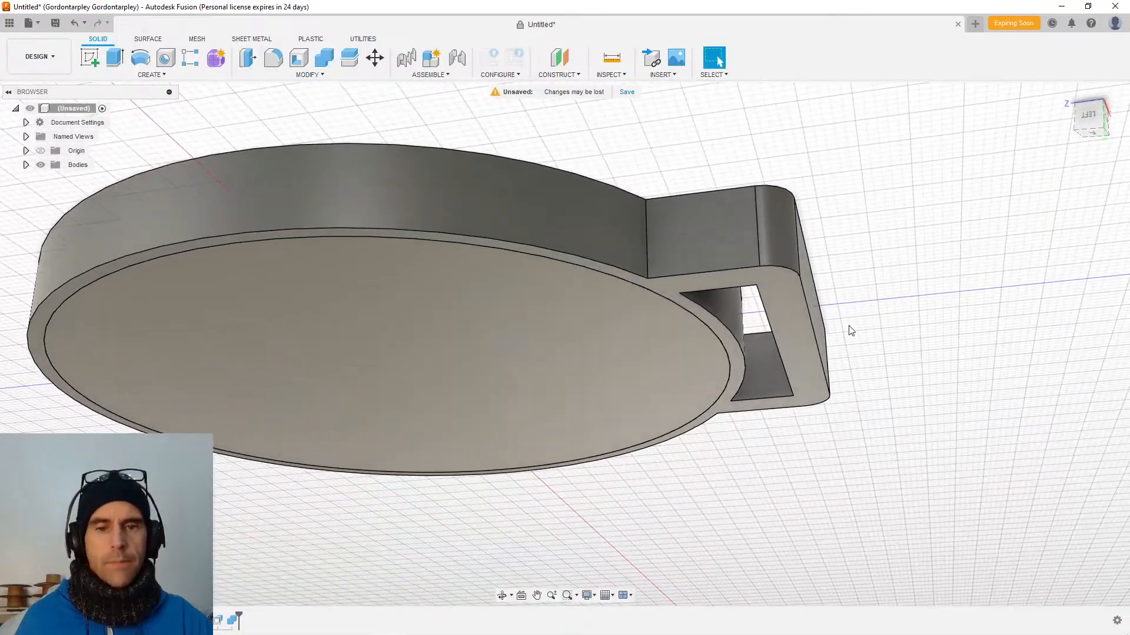
Offset the handle frame's inlay-side face by -2 mm so it sits back from the disc's rim.
{"action": "mouse_move", "coordinate": [561, 163]}
{"action": "middle_mouse_down", "text": "shift"}
{"action": "mouse_move", "coordinate": [560, 182]}
{"action": "mouse_move", "coordinate": [565, 165]}
{"action": "middle_mouse_up", "text": "shift"}
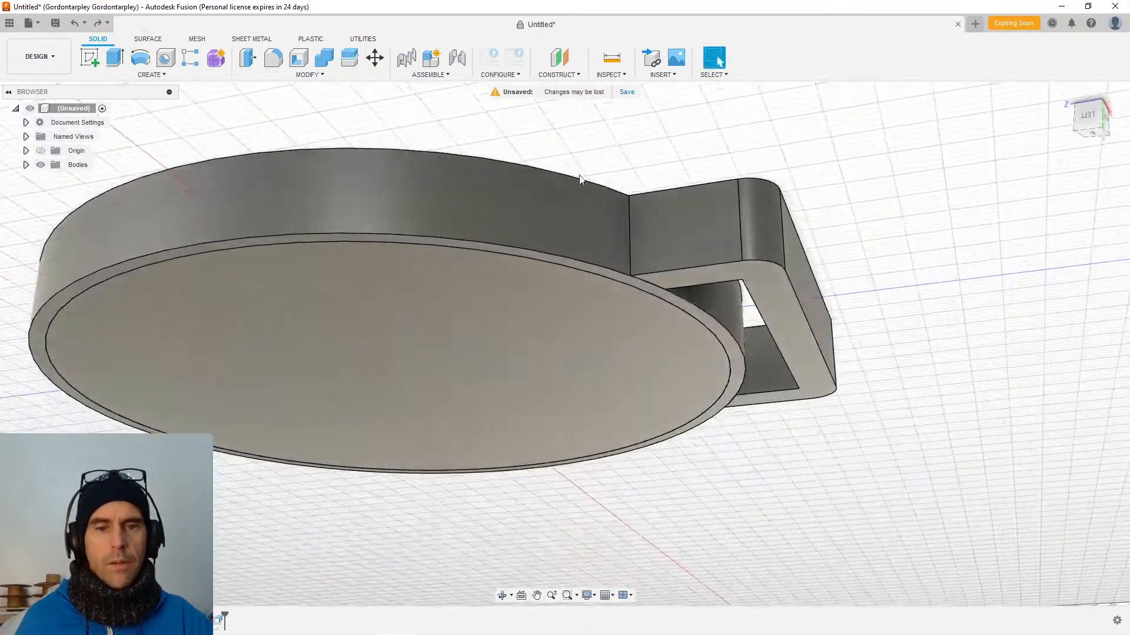
{"action": "right_click", "coordinate": [778, 294]}
{"action": "left_click", "coordinate": [821, 284]}
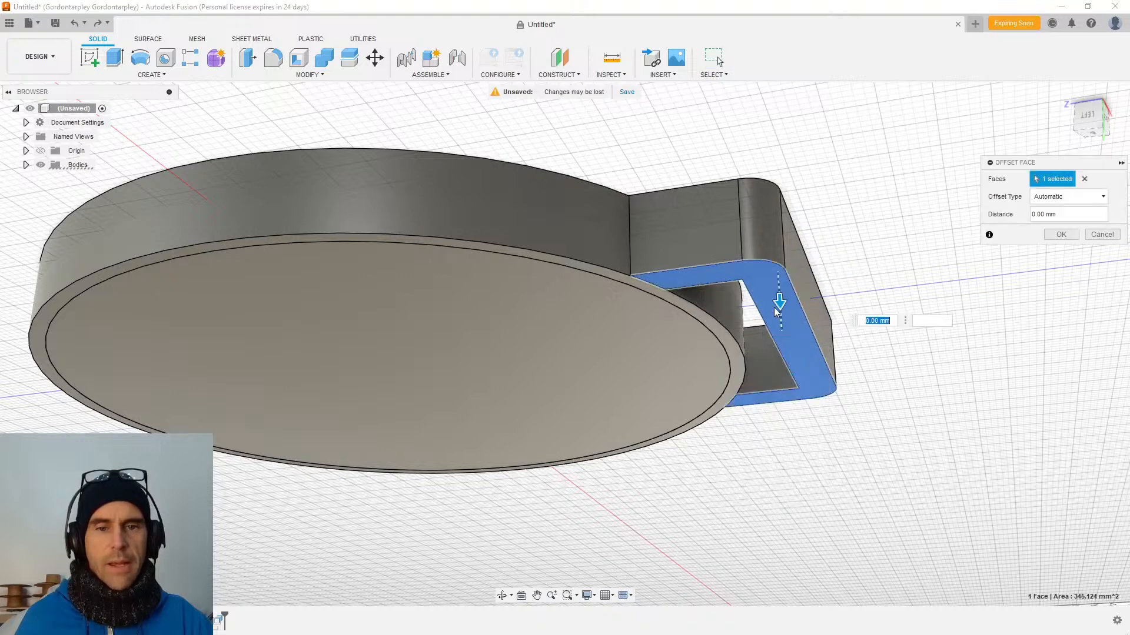
{"action": "left_click_drag", "start_coordinate": [775, 288], "coordinate": [775, 286]}
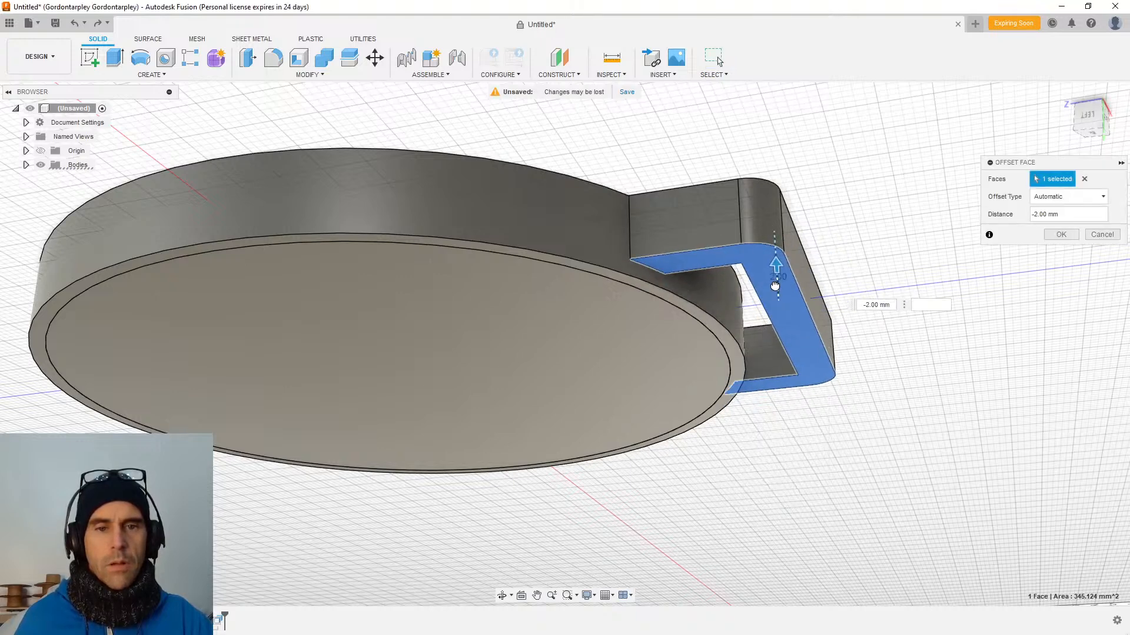
{"action": "left_click", "coordinate": [1052, 235]}
Combine the disc and handle frame into one body with the Join operation, without keeping the tools.
{"action": "mouse_move", "coordinate": [746, 175]}
{"action": "middle_mouse_down", "text": "shift"}
{"action": "mouse_move", "coordinate": [744, 209]}
{"action": "mouse_move", "coordinate": [734, 195]}
{"action": "middle_mouse_up", "text": "shift"}
{"action": "left_click", "coordinate": [506, 316]}
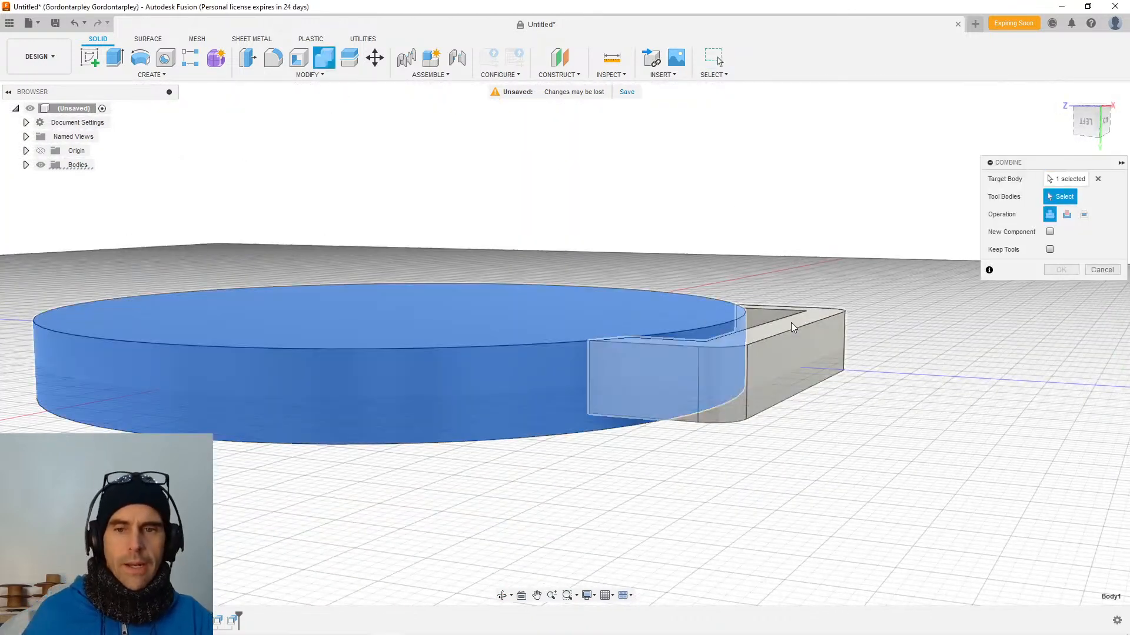
{"action": "left_click", "coordinate": [791, 323]}
{"action": "left_click", "coordinate": [1056, 270]}
{"action": "middle_click_drag", "start_coordinate": [1000, 294], "coordinate": [649, 351], "text": "shift"}
{"action": "left_click", "coordinate": [431, 338]}
{"action": "left_click", "coordinate": [750, 386], "text": "ctrl"}
{"action": "right_click", "coordinate": [750, 387]}
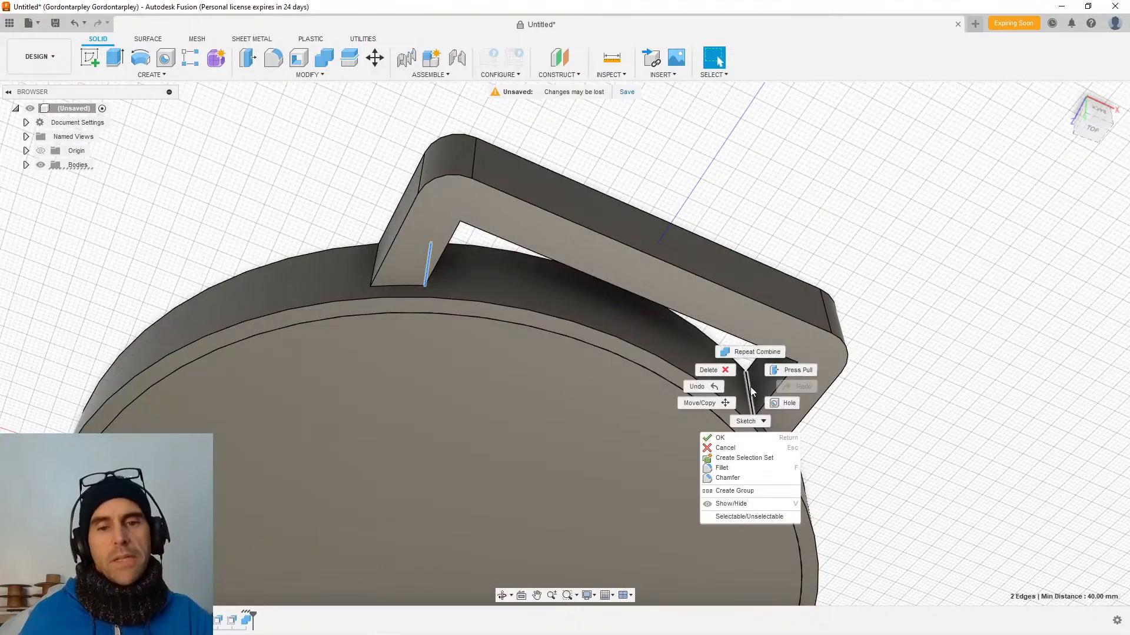
{"action": "left_click", "coordinate": [730, 478]}
{"action": "left_click_drag", "start_coordinate": [436, 255], "coordinate": [448, 253]}
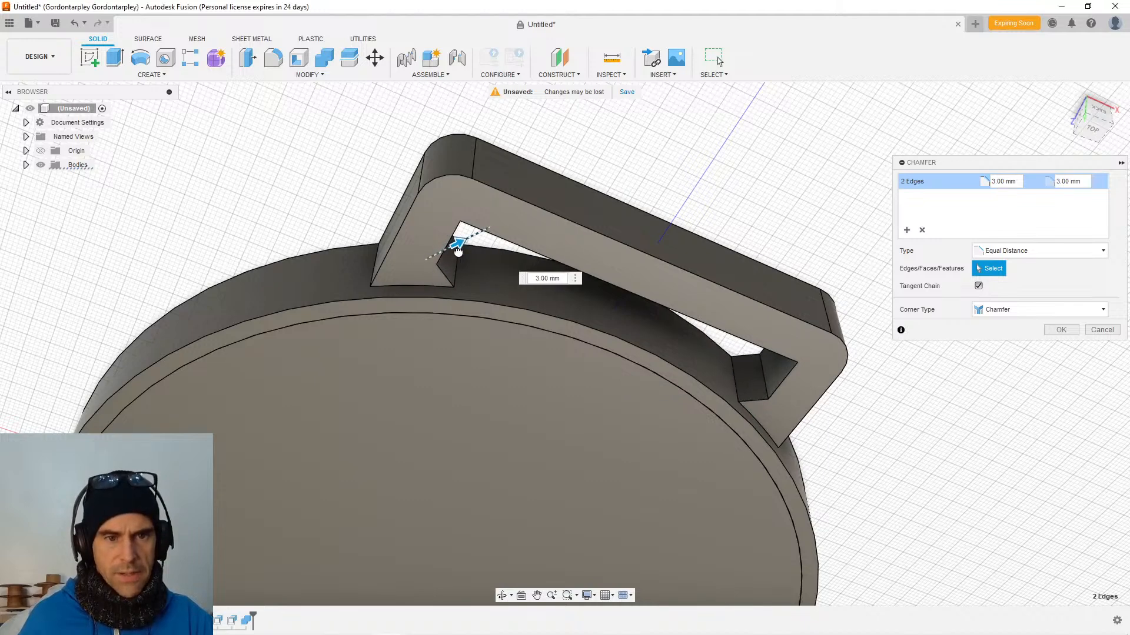
{"action": "left_click", "coordinate": [1099, 330]}
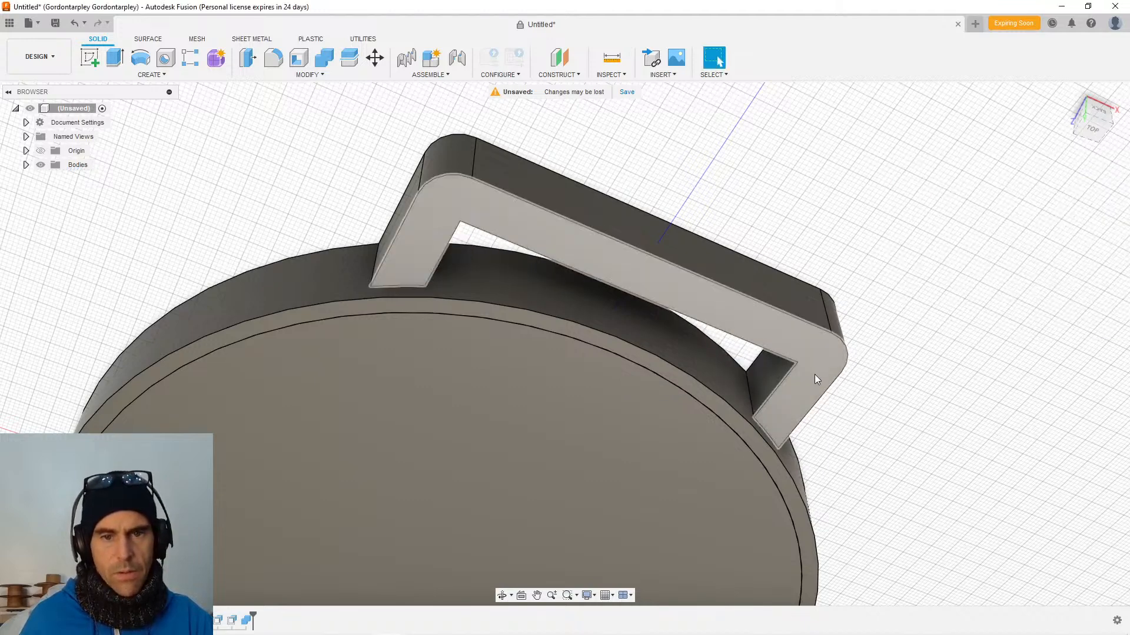
Fillet the two inner edges where the handle's opening meets the disc with a 2.5 mm radius.
{"action": "left_click", "coordinate": [751, 398]}
{"action": "middle_click_drag", "start_coordinate": [750, 398], "coordinate": [454, 482], "text": "shift"}
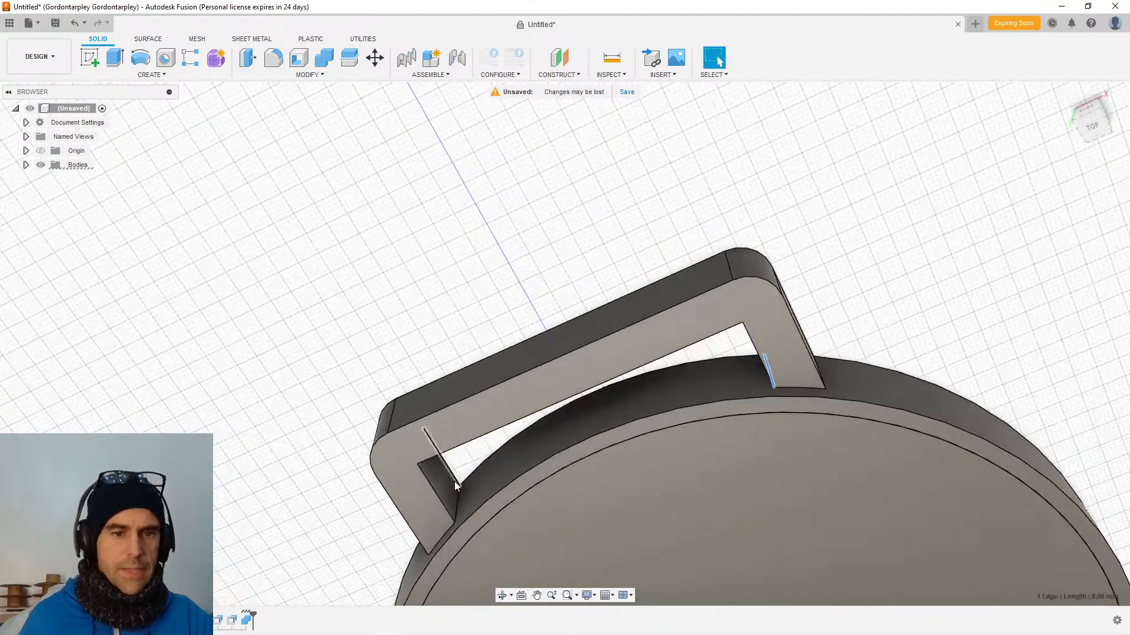
{"action": "right_click", "coordinate": [460, 504]}
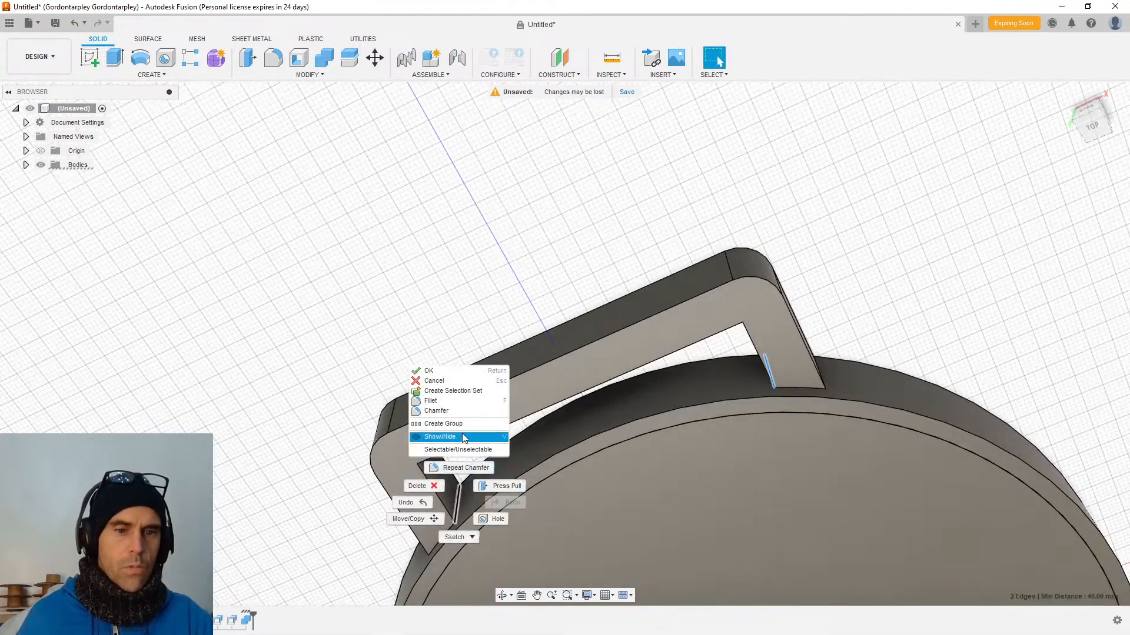
{"action": "left_click", "coordinate": [459, 402]}
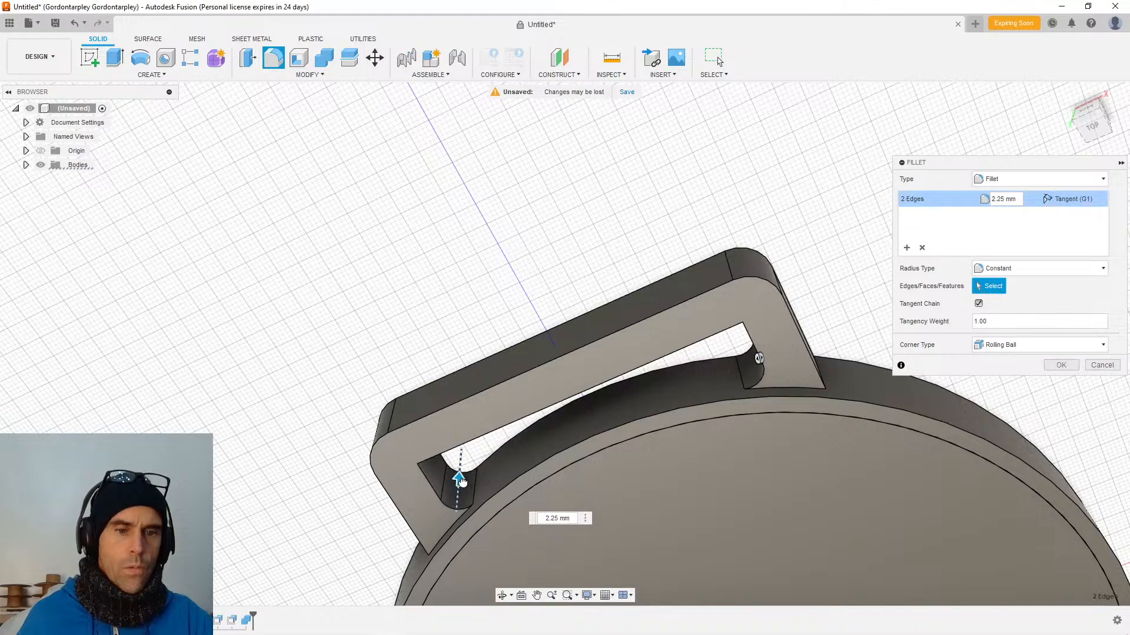
{"action": "left_click_drag", "start_coordinate": [463, 482], "coordinate": [467, 481]}
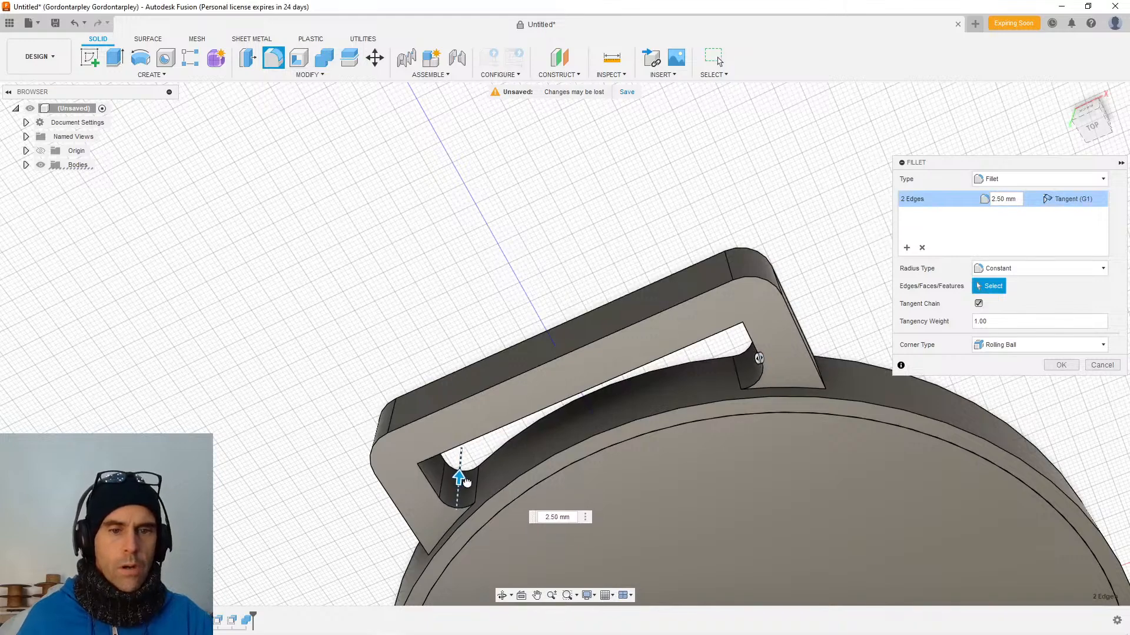
{"action": "middle_click_drag", "start_coordinate": [467, 482], "coordinate": [579, 327], "text": "shift"}
{"action": "left_click", "coordinate": [1060, 365]}
Fillet the two outer edges where the handle's sides meet the disc with a radius of about 9 mm.
{"action": "middle_click_drag", "start_coordinate": [796, 381], "coordinate": [486, 242], "text": "shift"}
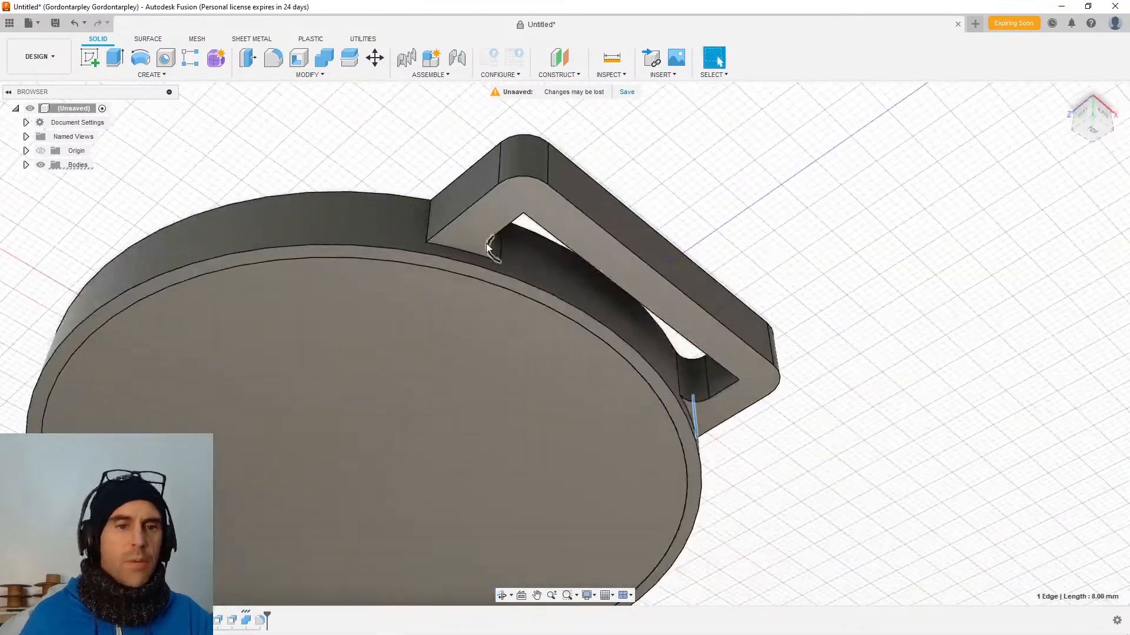
{"action": "left_click", "coordinate": [429, 230], "text": "ctrl"}
{"action": "right_click", "coordinate": [429, 233]}
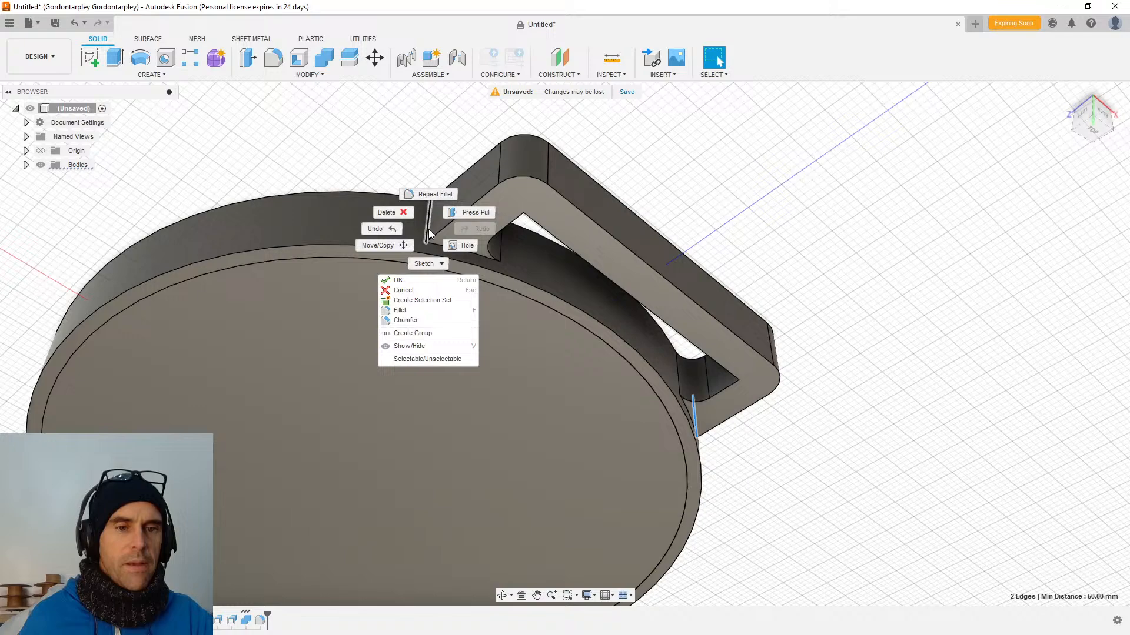
{"action": "left_click", "coordinate": [400, 311]}
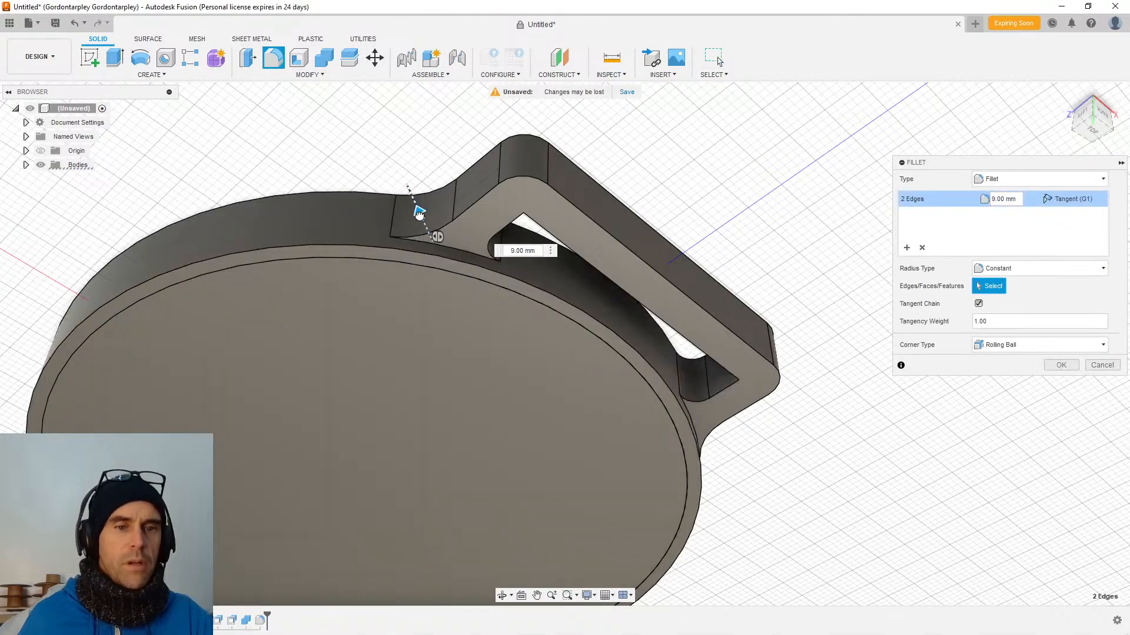
{"action": "scroll", "coordinate": [419, 216], "scroll_direction": "down", "scroll_amount": 1}
{"action": "mouse_move", "coordinate": [419, 215]}
{"action": "middle_mouse_down", "text": "shift"}
{"action": "mouse_move", "coordinate": [421, 167]}
{"action": "mouse_move", "coordinate": [404, 205]}
{"action": "middle_mouse_up", "text": "shift"}
{"action": "left_click", "coordinate": [1057, 364]}
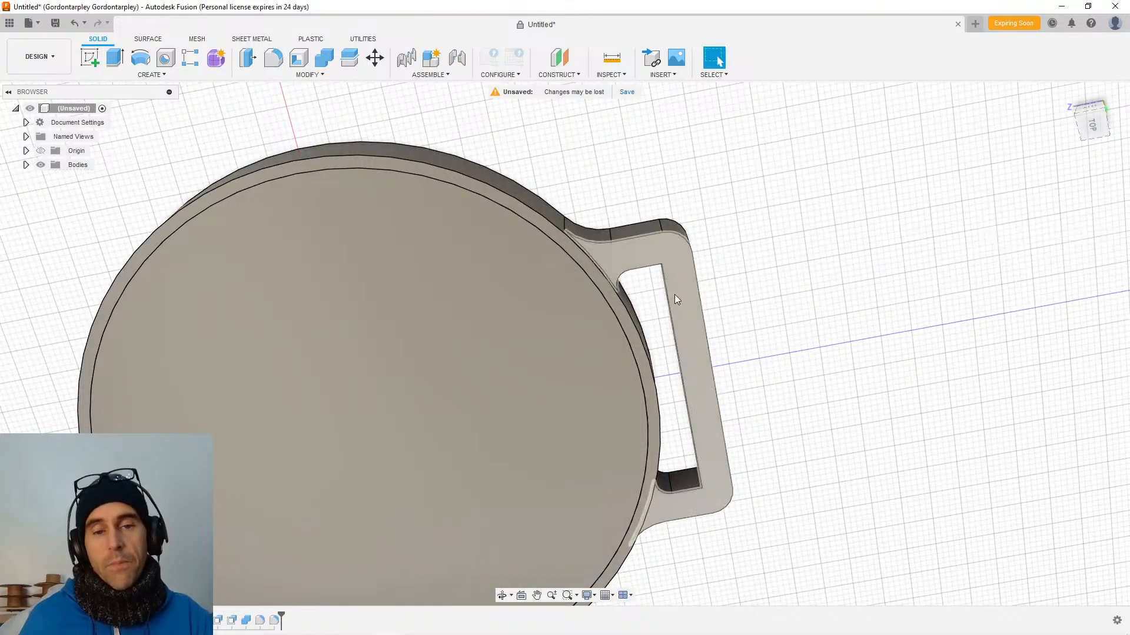
Fillet the two remaining inner corner edges of the handle's opening with a 2.75 mm radius.
{"action": "middle_click_drag", "start_coordinate": [674, 294], "coordinate": [683, 464], "text": "shift"}
{"action": "left_click", "coordinate": [659, 299]}
{"action": "left_click", "coordinate": [670, 464], "text": "ctrl"}
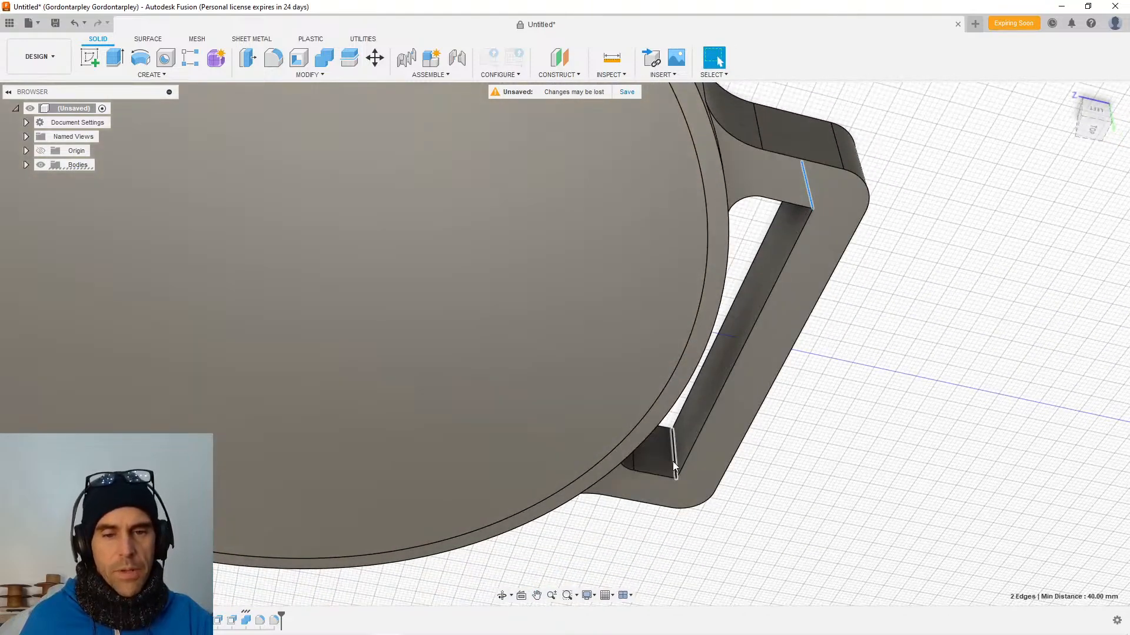
{"action": "right_click", "coordinate": [673, 462]}
{"action": "left_click", "coordinate": [653, 544]}
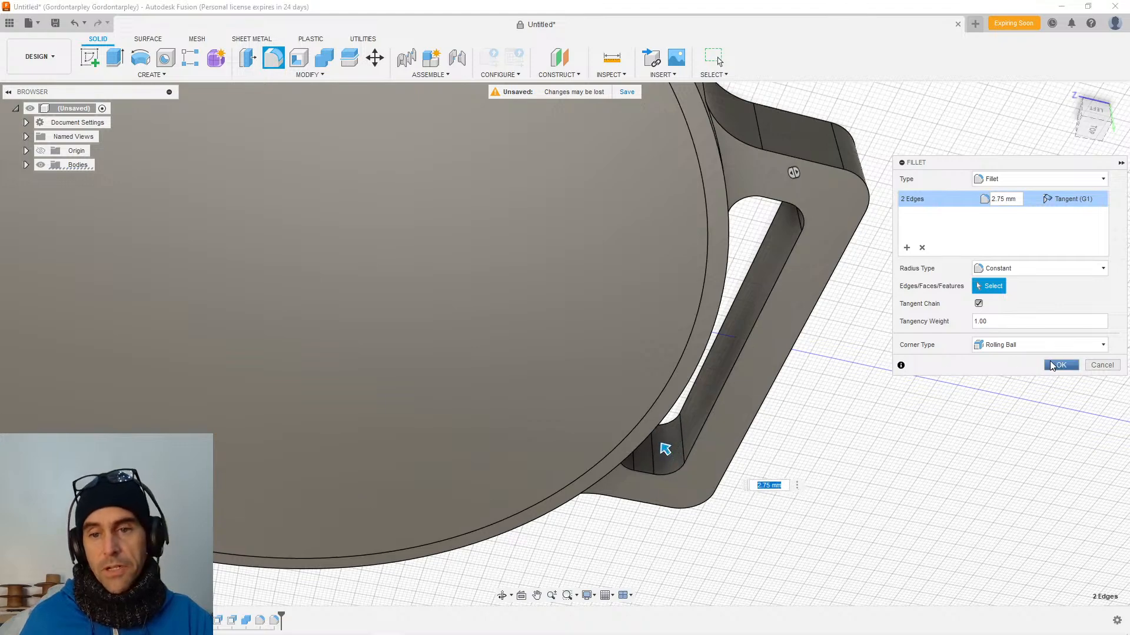
{"action": "left_click", "coordinate": [1058, 365]}
{"action": "middle_click_drag", "start_coordinate": [1014, 373], "coordinate": [525, 344], "text": "shift"}
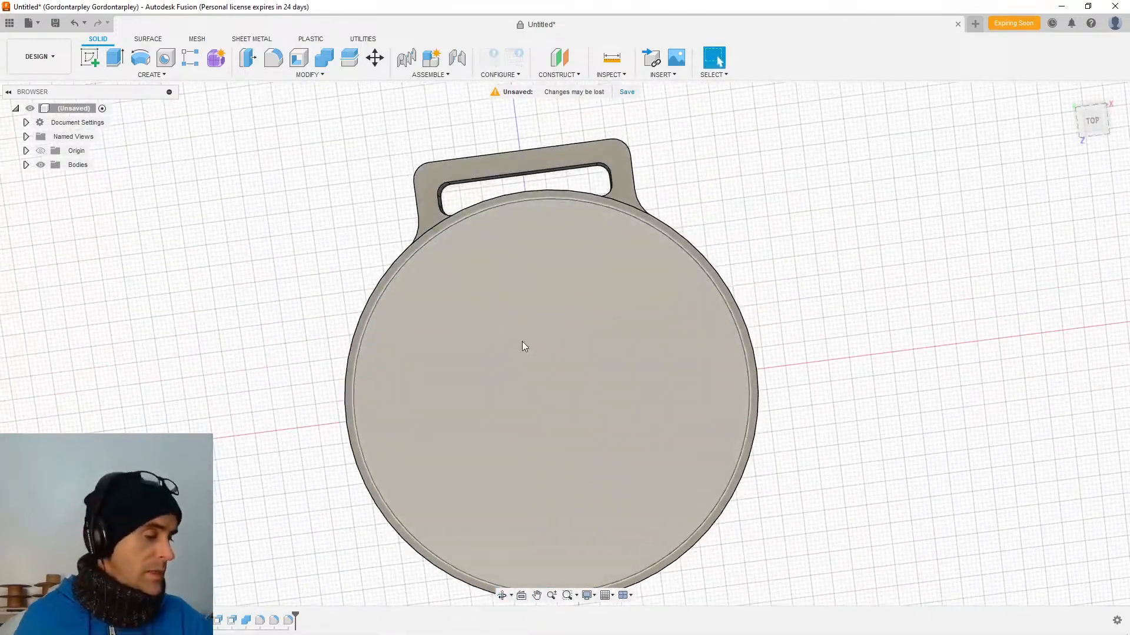
{"action": "scroll", "coordinate": [558, 346], "scroll_direction": "down", "scroll_amount": 2}
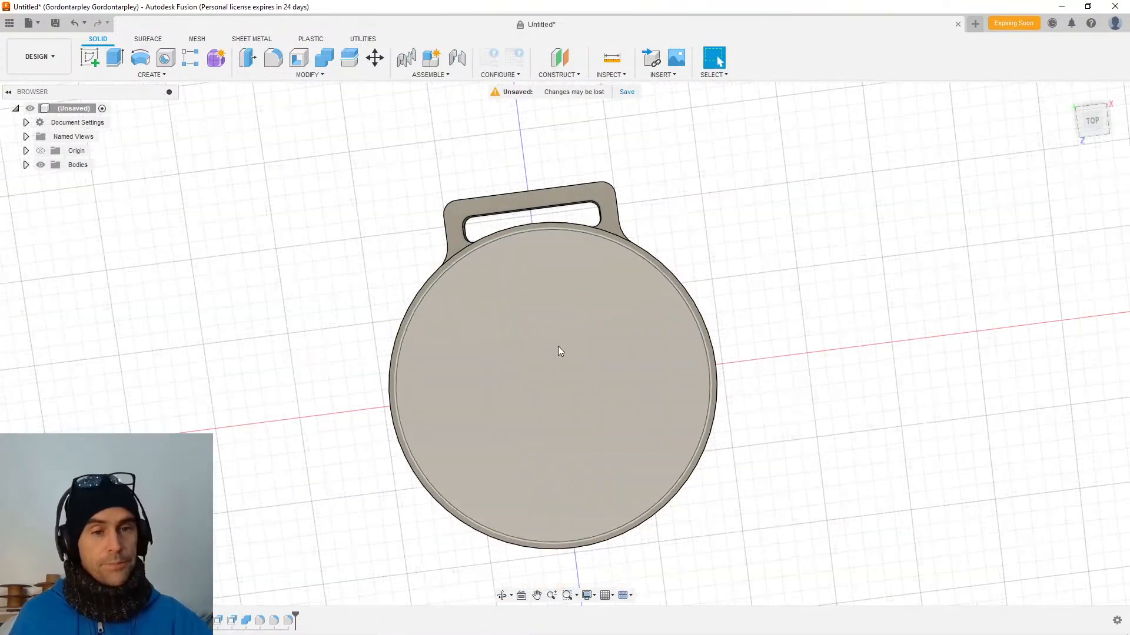
{"action": "scroll", "coordinate": [604, 388], "scroll_direction": "down", "scroll_amount": 1}
{"action": "middle_click_drag", "start_coordinate": [603, 387], "coordinate": [598, 423], "text": "shift"}
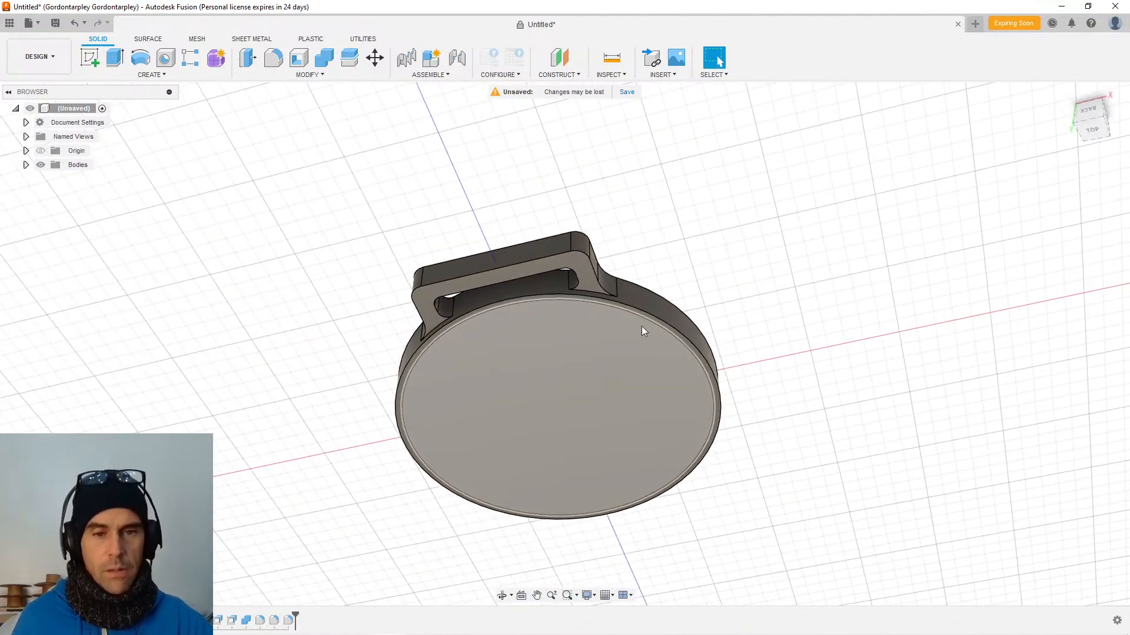
{"action": "right_click", "coordinate": [658, 305]}
{"action": "left_click", "coordinate": [692, 292]}
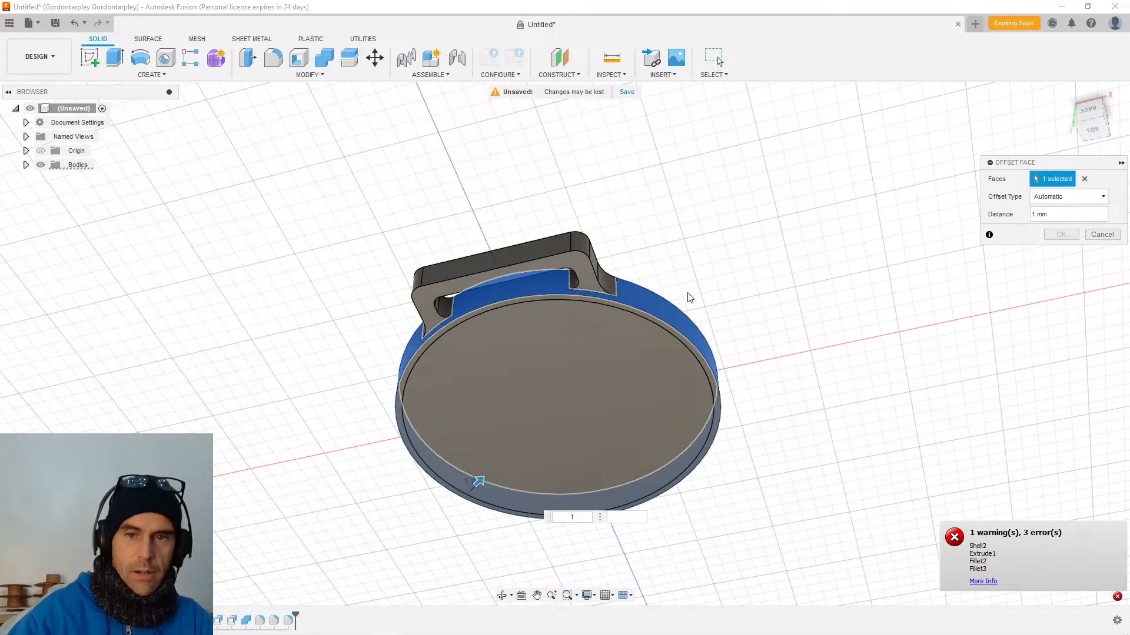
{"action": "left_click", "coordinate": [1084, 179]}
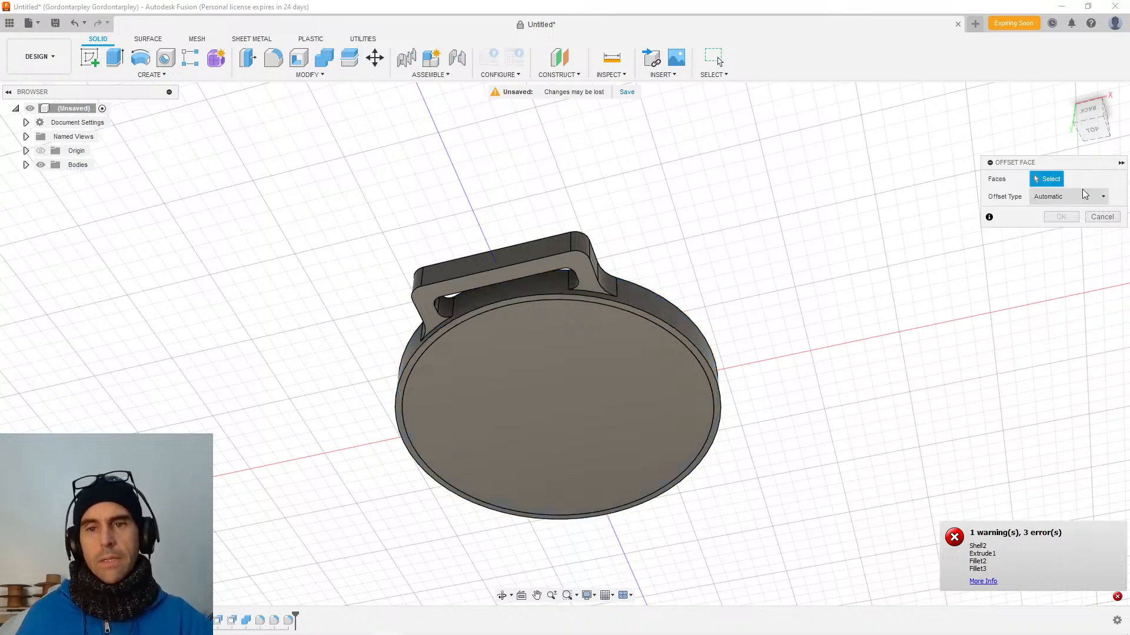
{"action": "left_click", "coordinate": [1102, 217]}
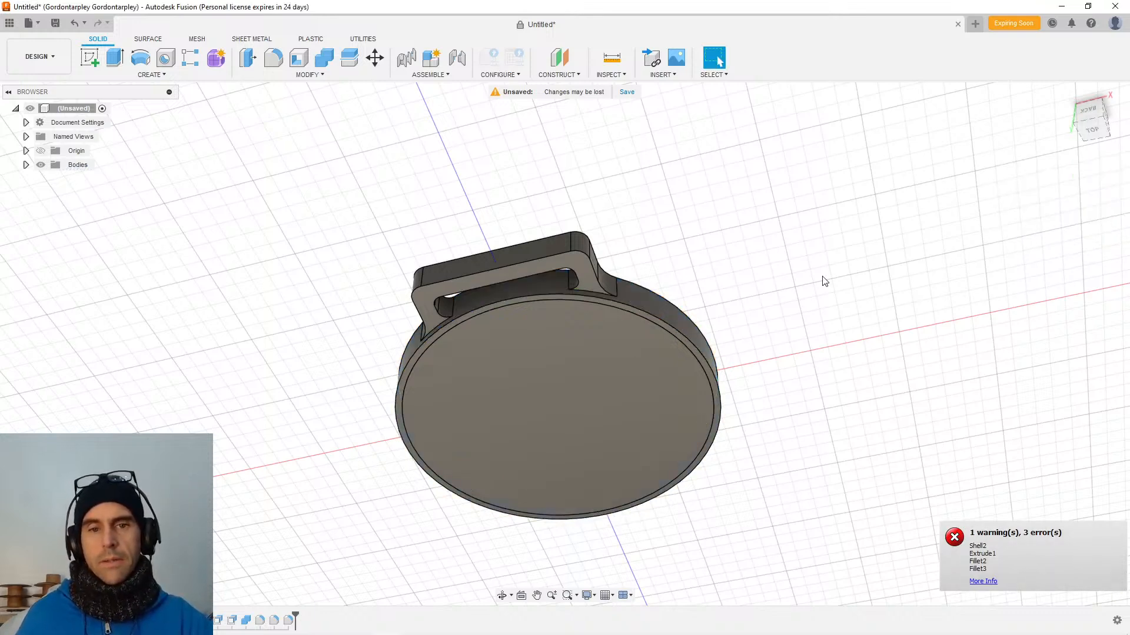
Offset the disc's outer side face outward by 1 mm, using the New Offset type.
{"action": "right_click", "coordinate": [655, 299]}
{"action": "left_click", "coordinate": [700, 283]}
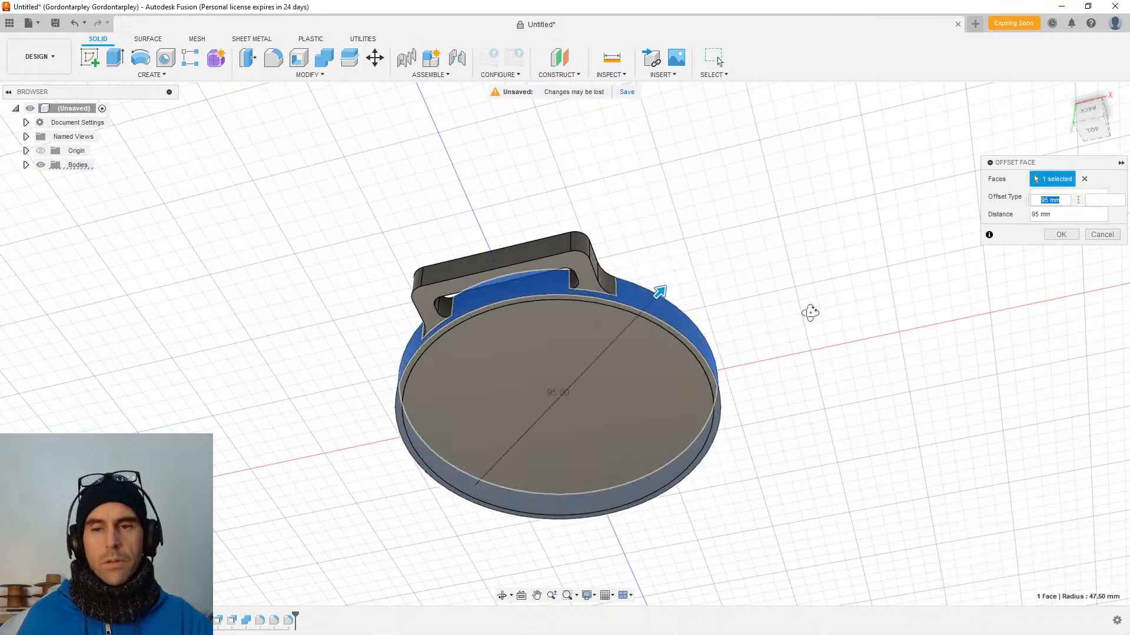
{"action": "middle_click_drag", "start_coordinate": [810, 312], "coordinate": [1024, 257], "text": "shift"}
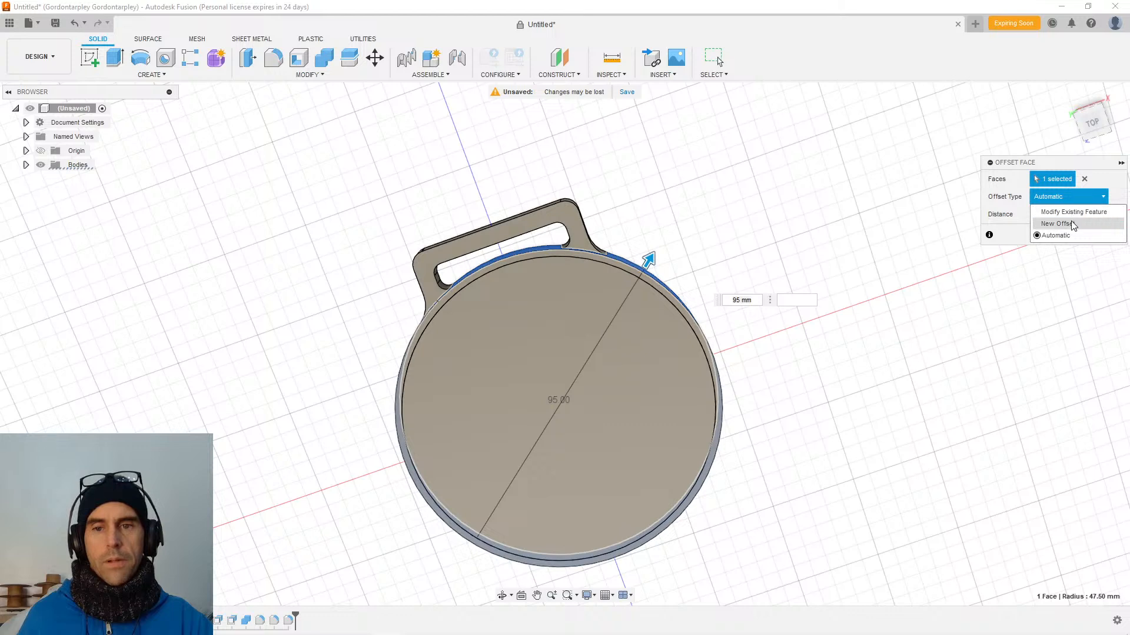
{"action": "left_click", "coordinate": [1072, 223]}
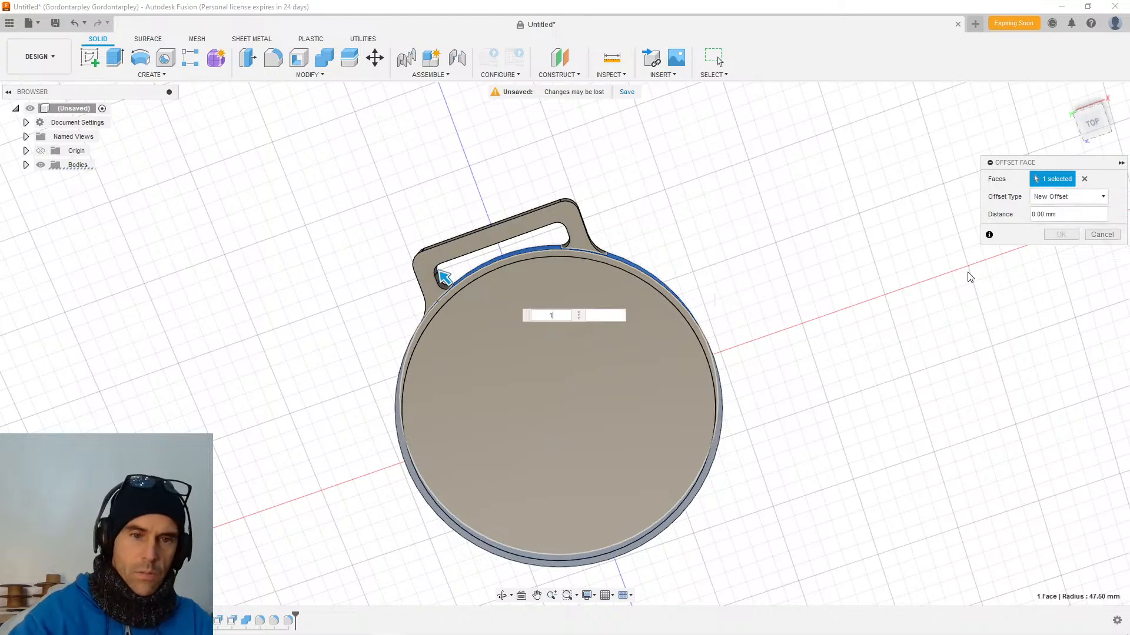
{"action": "type", "text": "1"}
{"action": "key", "text": "Return"}
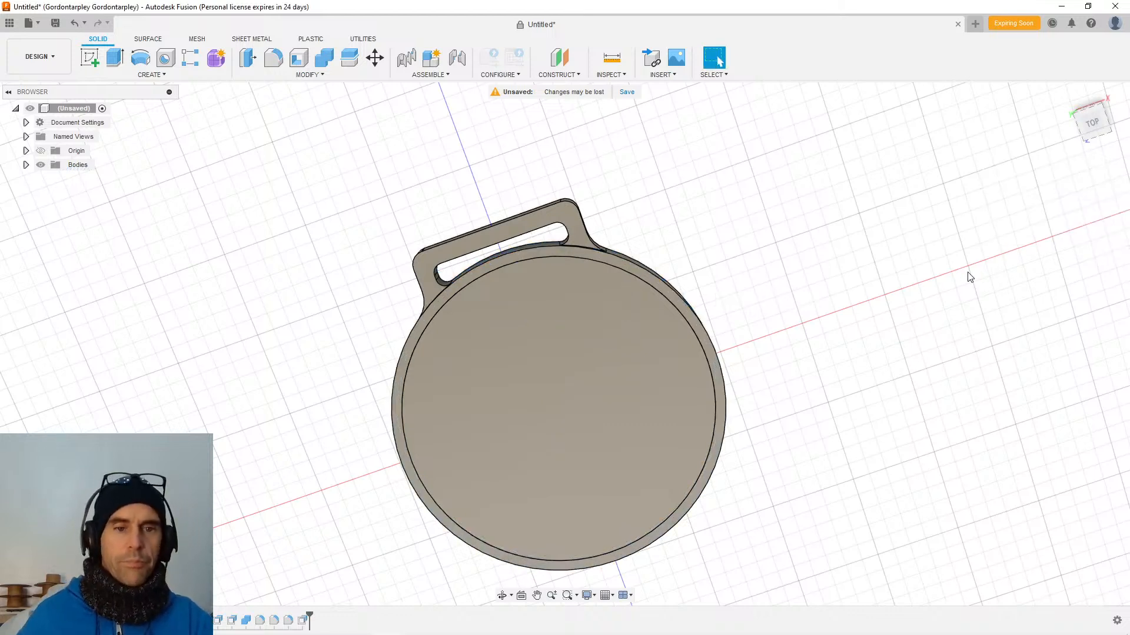
{"action": "middle_click_drag", "start_coordinate": [736, 299], "coordinate": [719, 61], "text": "shift"}
{"action": "middle_click_drag", "start_coordinate": [616, 344], "coordinate": [573, 372], "text": "shift"}
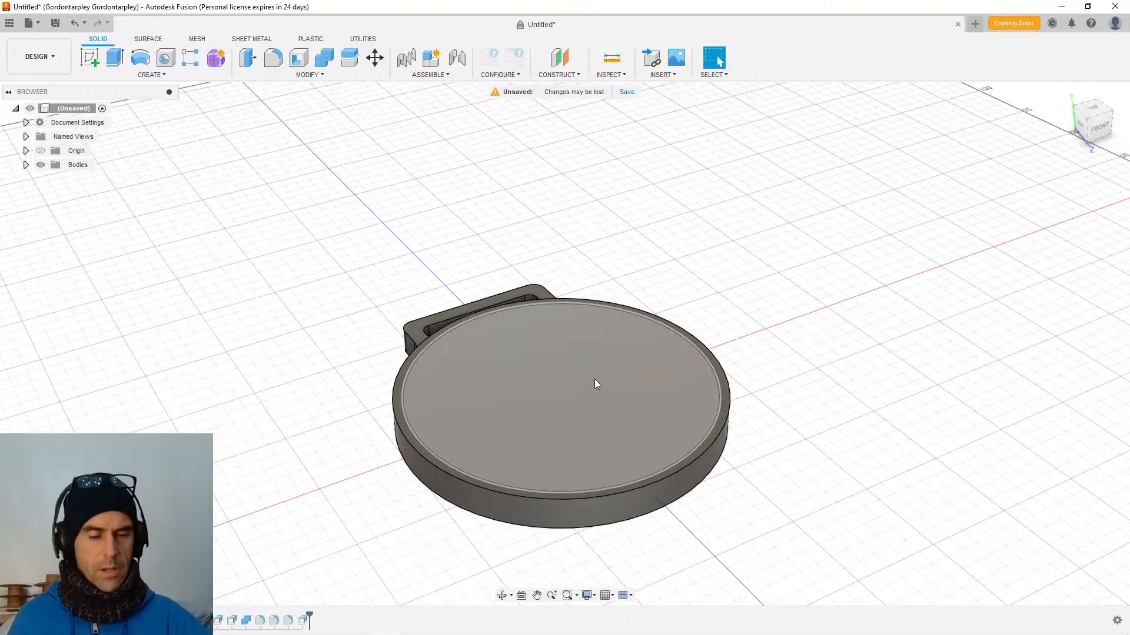
{"action": "key", "text": "alt+Tab"}
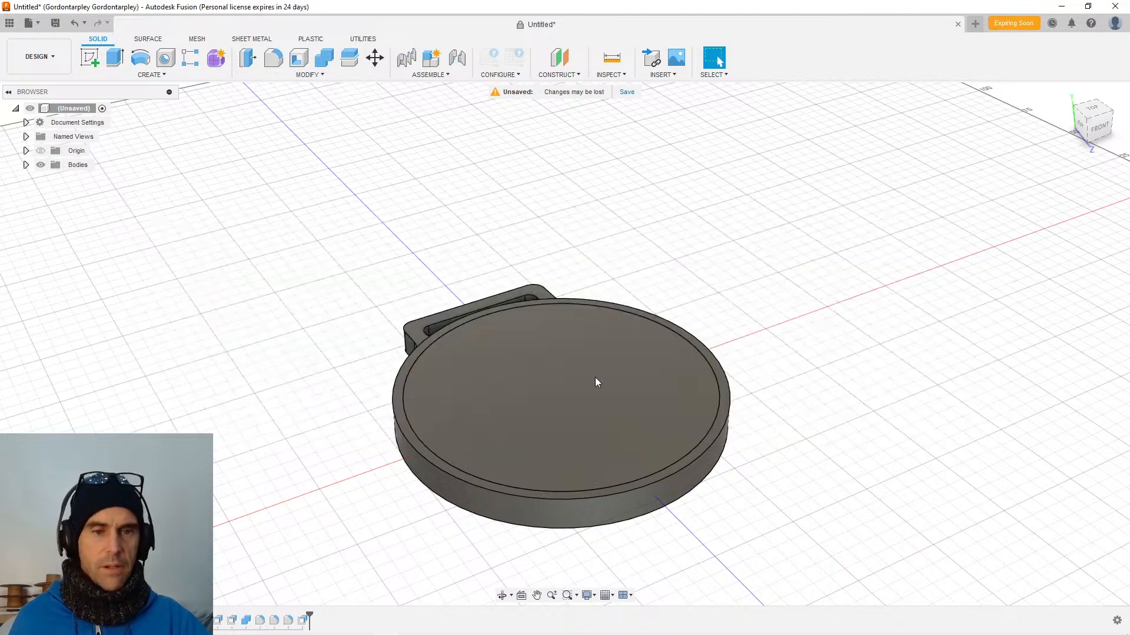
{"action": "middle_click_drag", "start_coordinate": [595, 381], "coordinate": [643, 306], "text": "shift"}
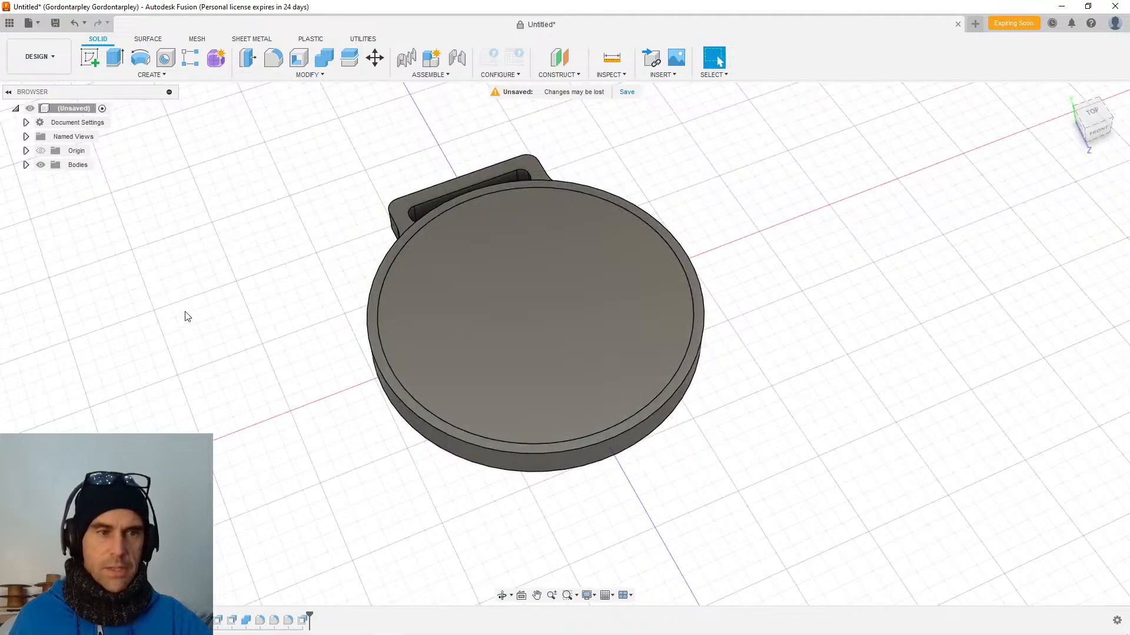
{"action": "middle_click_drag", "start_coordinate": [184, 315], "coordinate": [203, 290], "text": "shift"}
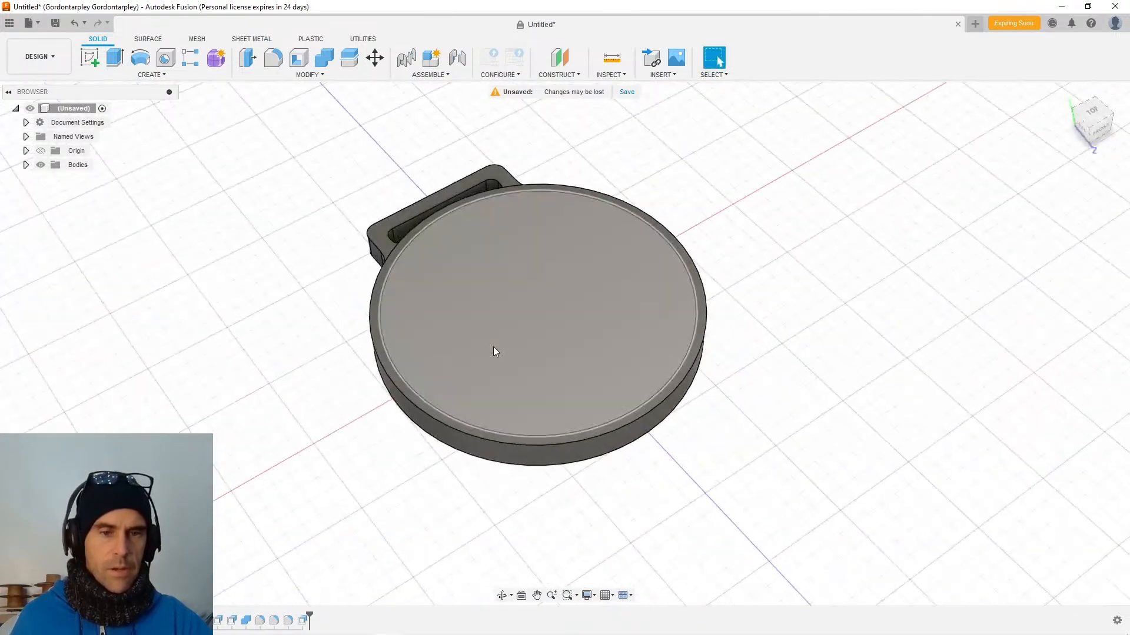
{"action": "middle_click_drag", "start_coordinate": [222, 353], "coordinate": [217, 336], "text": "shift"}
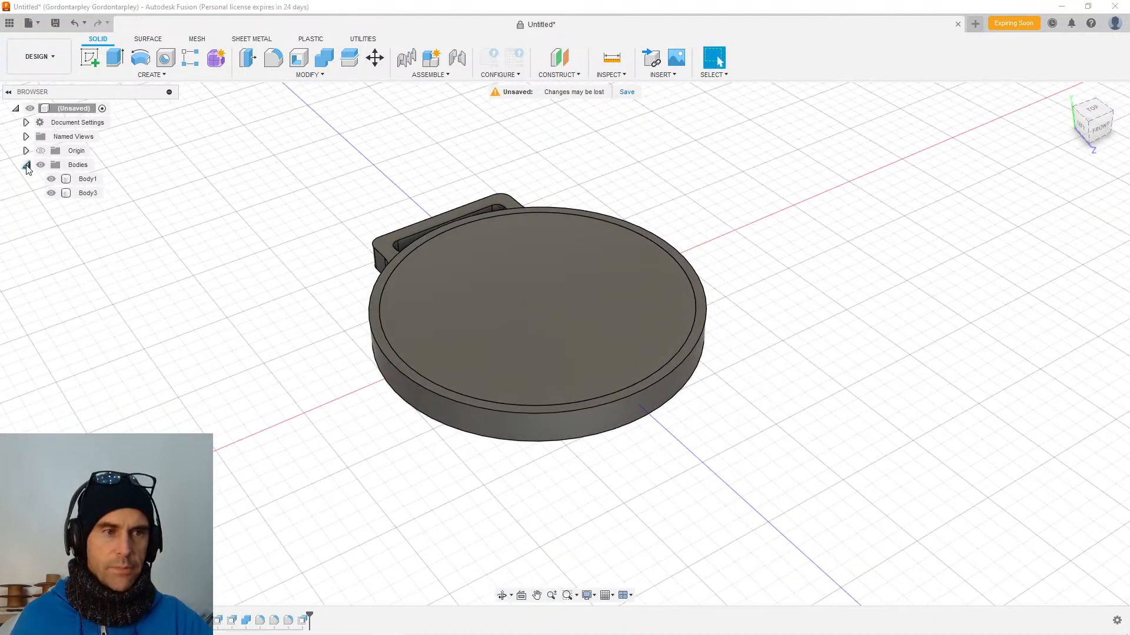
Hide the inlay body (Body3) and offset the recess's inner side wall by -1 mm to widen the recess.
{"action": "middle_click_drag", "start_coordinate": [240, 345], "coordinate": [225, 364], "text": "shift"}
{"action": "scroll", "coordinate": [225, 364], "scroll_direction": "up", "scroll_amount": 3}
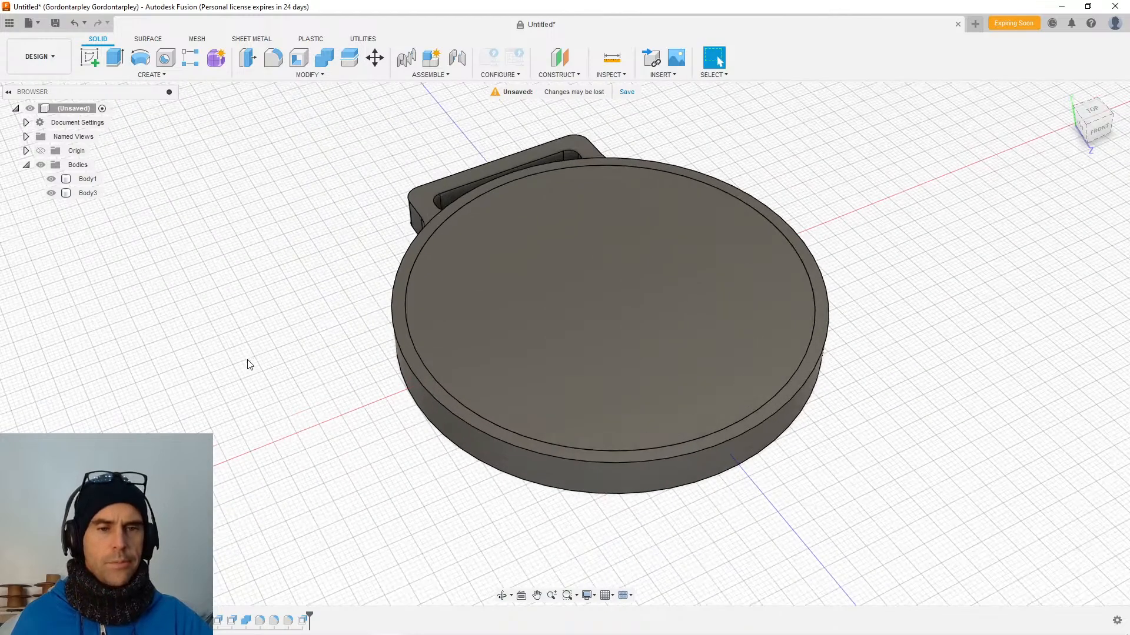
{"action": "scroll", "coordinate": [135, 288], "scroll_direction": "up", "scroll_amount": 3}
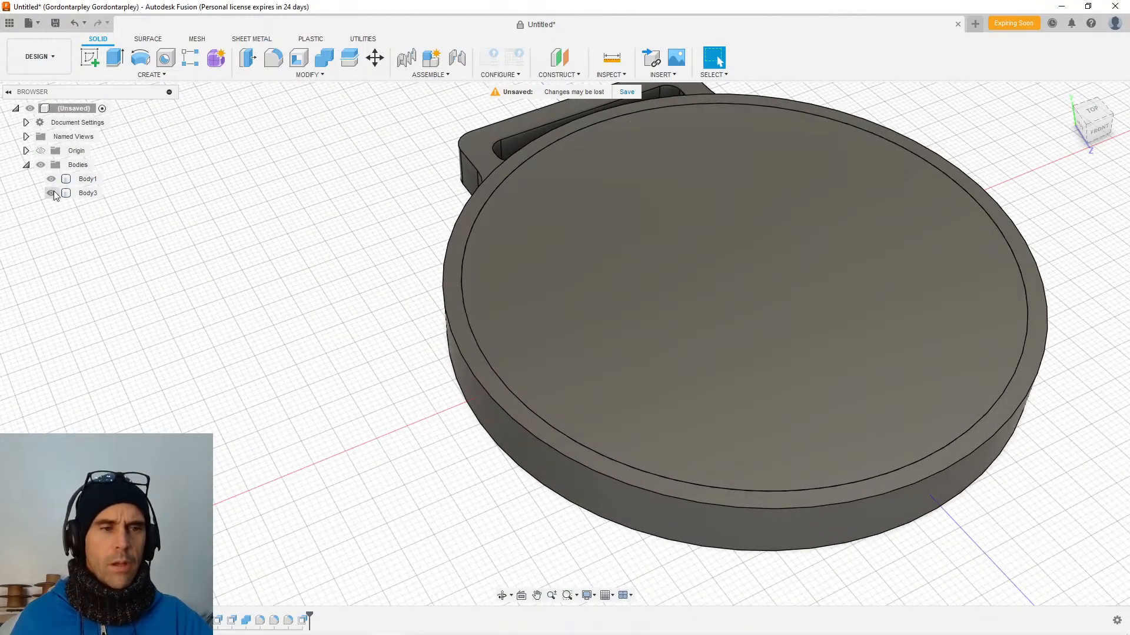
{"action": "middle_click_drag", "start_coordinate": [330, 322], "coordinate": [293, 308], "text": "shift"}
{"action": "scroll", "coordinate": [400, 280], "scroll_direction": "up", "scroll_amount": 3}
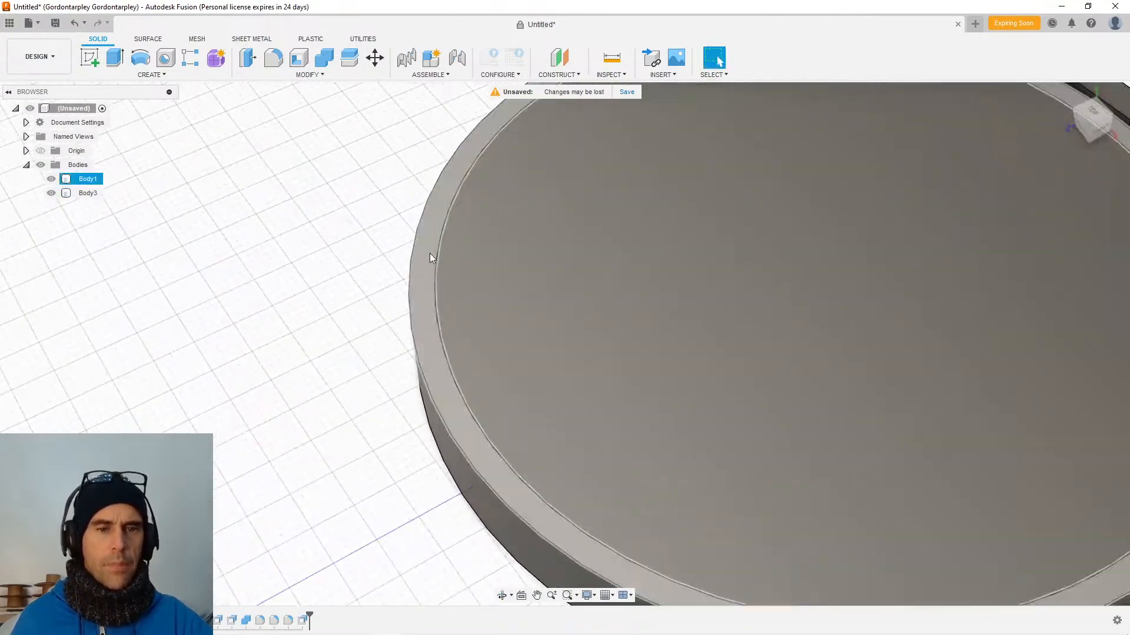
{"action": "scroll", "coordinate": [429, 253], "scroll_direction": "up", "scroll_amount": 1}
{"action": "left_click", "coordinate": [49, 193]}
{"action": "middle_click_drag", "start_coordinate": [456, 276], "coordinate": [409, 256], "text": "shift"}
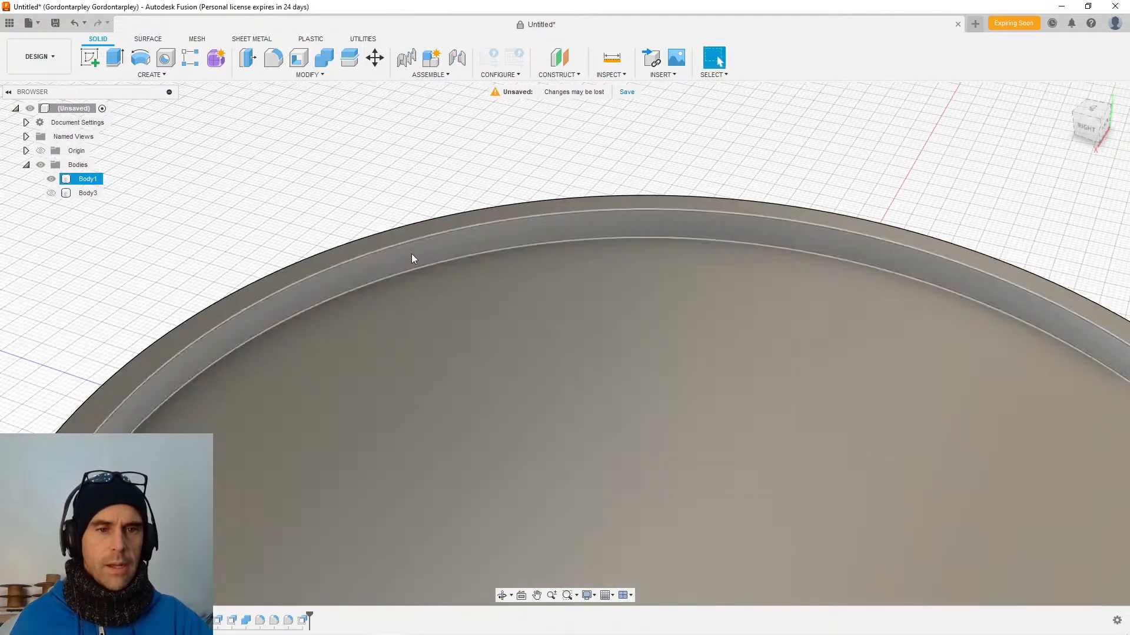
{"action": "right_click", "coordinate": [408, 256]}
{"action": "left_click", "coordinate": [455, 245]}
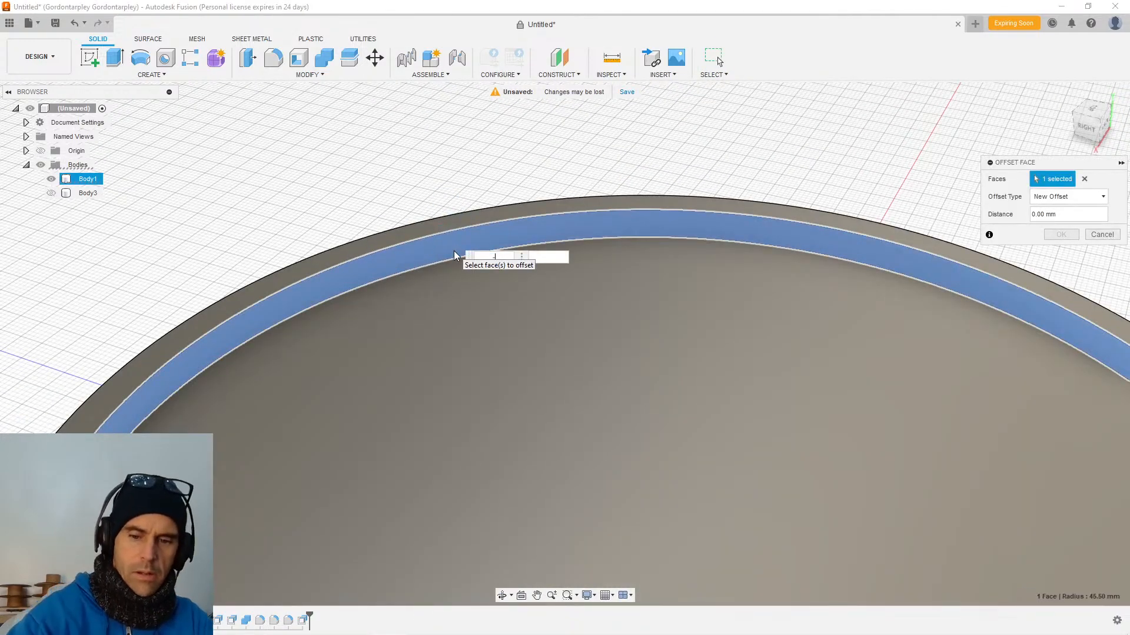
{"action": "type", "text": "-1"}
{"action": "key", "text": "Return"}
{"action": "scroll", "coordinate": [453, 251], "scroll_direction": "down", "scroll_amount": 5}
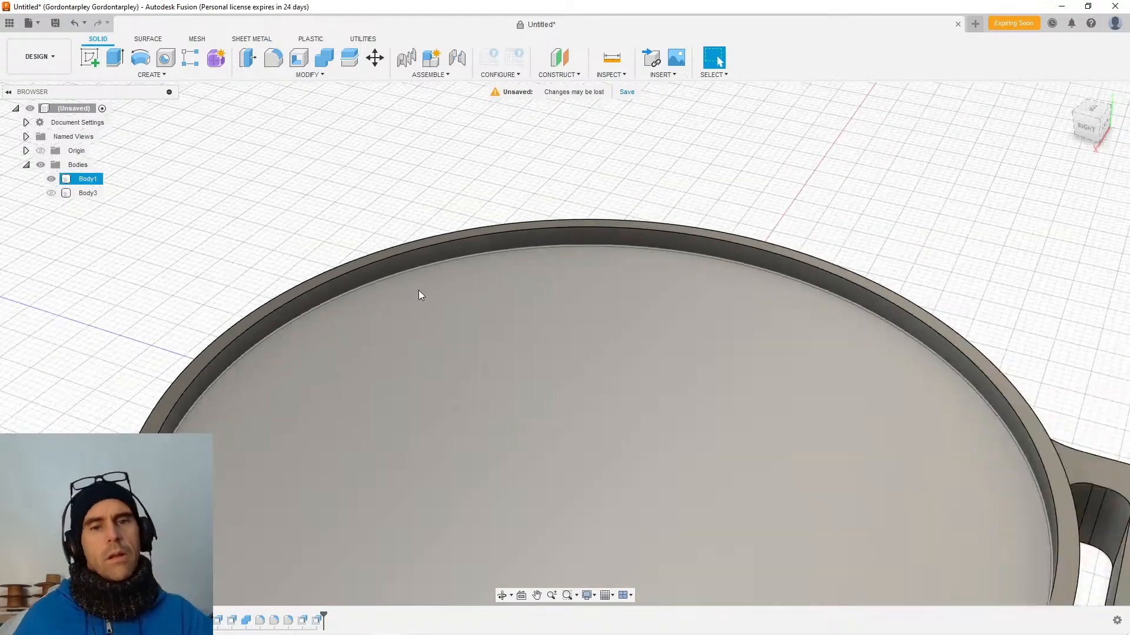
Show the inlay body again and examine its clearance from the recess wall from above.
{"action": "middle_click_drag", "start_coordinate": [418, 290], "coordinate": [553, 366], "text": "shift"}
{"action": "left_click", "coordinate": [51, 193]}
{"action": "middle_click_drag", "start_coordinate": [329, 394], "coordinate": [407, 301], "text": "shift"}
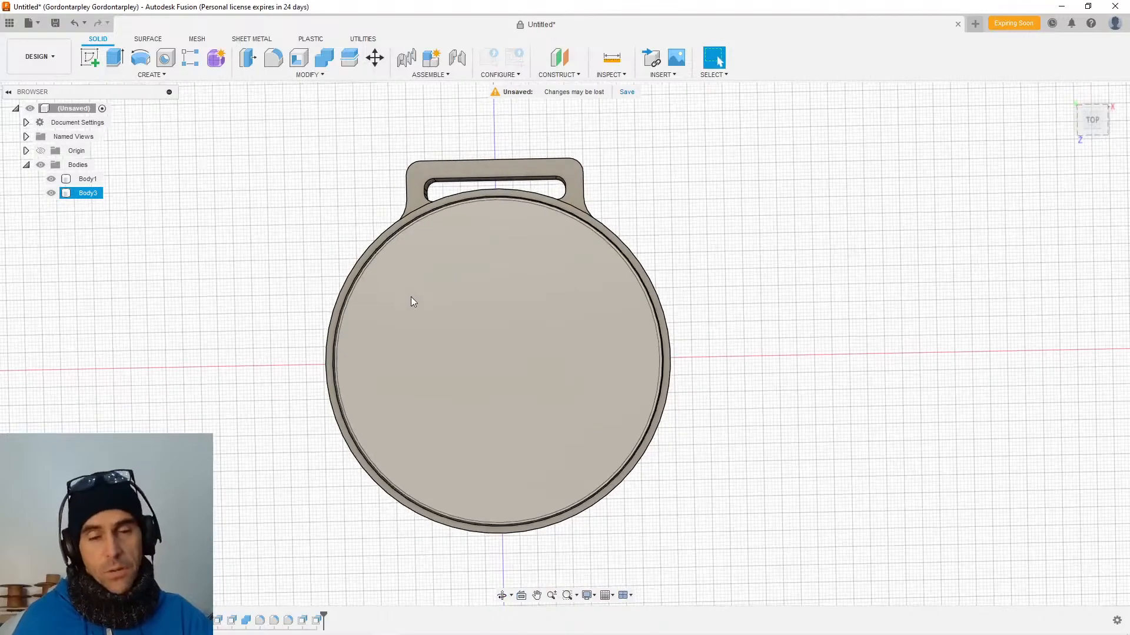
{"action": "mouse_move", "coordinate": [411, 302]}
{"action": "middle_mouse_down", "text": "shift"}
{"action": "mouse_move", "coordinate": [499, 320]}
{"action": "mouse_move", "coordinate": [436, 361]}
{"action": "mouse_move", "coordinate": [432, 320]}
{"action": "mouse_move", "coordinate": [404, 283]}
{"action": "mouse_move", "coordinate": [411, 310]}
{"action": "mouse_move", "coordinate": [411, 295]}
{"action": "middle_mouse_up", "text": "shift"}
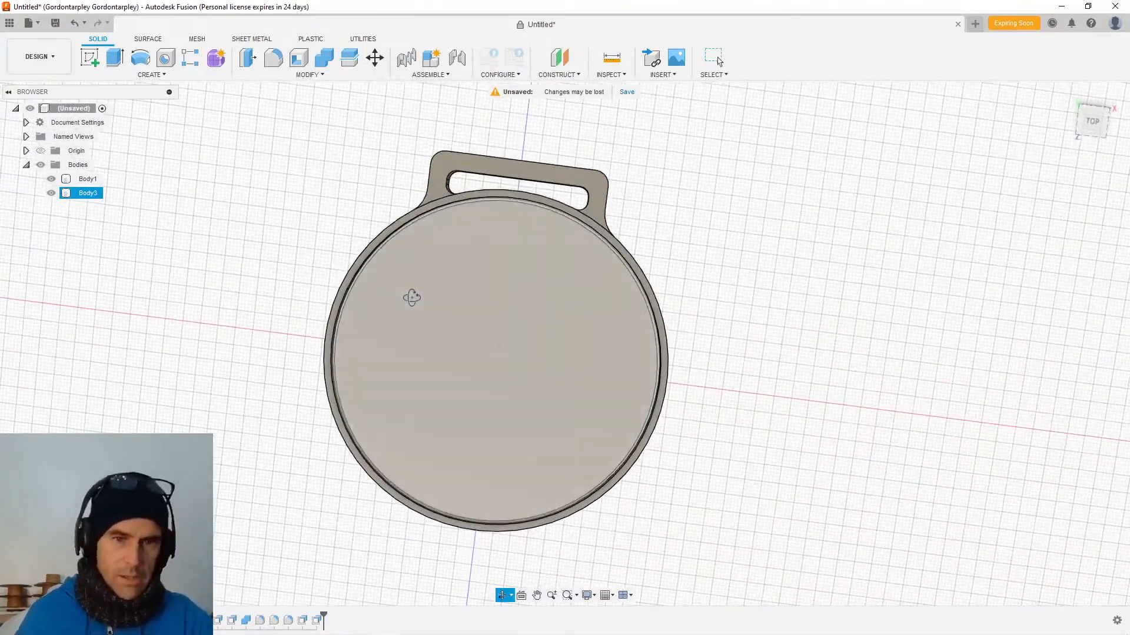
{"action": "left_click", "coordinate": [63, 250]}
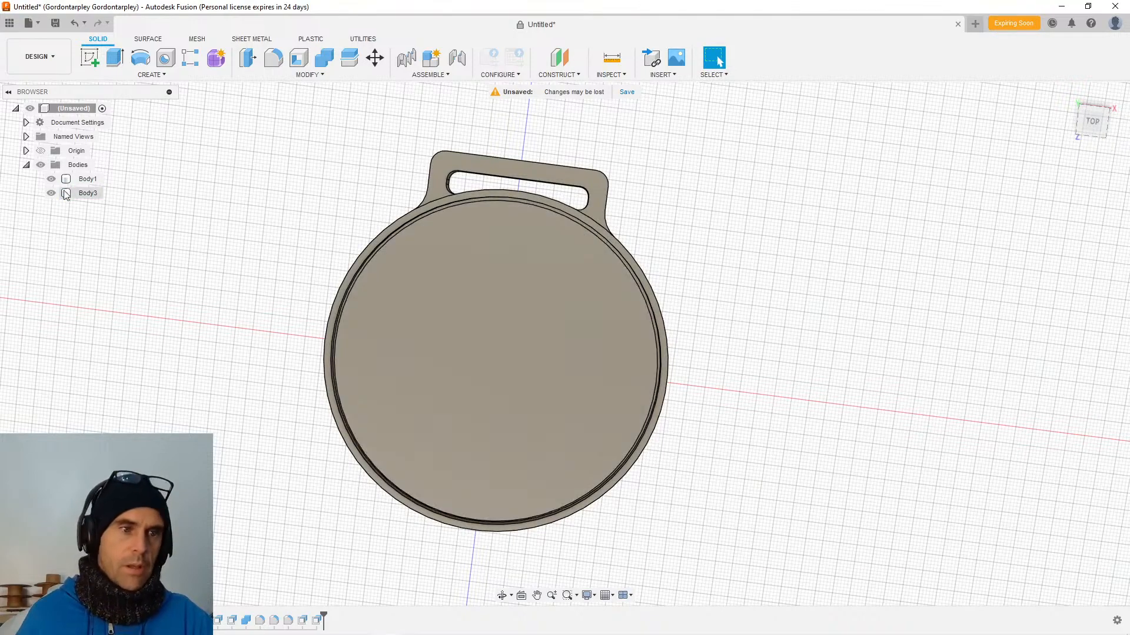
{"action": "mouse_move", "coordinate": [252, 285]}
{"action": "middle_mouse_down", "text": "shift"}
{"action": "mouse_move", "coordinate": [209, 292]}
{"action": "mouse_move", "coordinate": [235, 282]}
{"action": "middle_mouse_up", "text": "shift"}
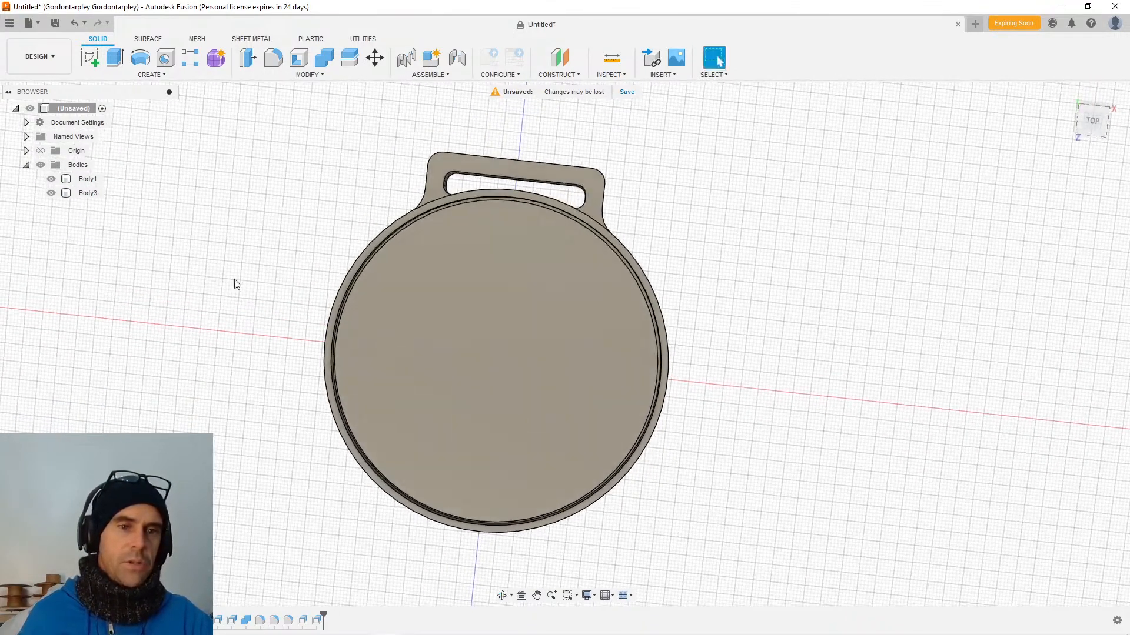
Hide the medal body, offset the inlay's back face facing the recess floor by -1 mm, and show the medal body again.
{"action": "left_click", "coordinate": [51, 179]}
{"action": "middle_click_drag", "start_coordinate": [254, 236], "coordinate": [269, 346], "text": "shift"}
{"action": "middle_click_drag", "start_coordinate": [718, 57], "coordinate": [483, 383], "text": "shift"}
{"action": "right_click", "coordinate": [486, 368]}
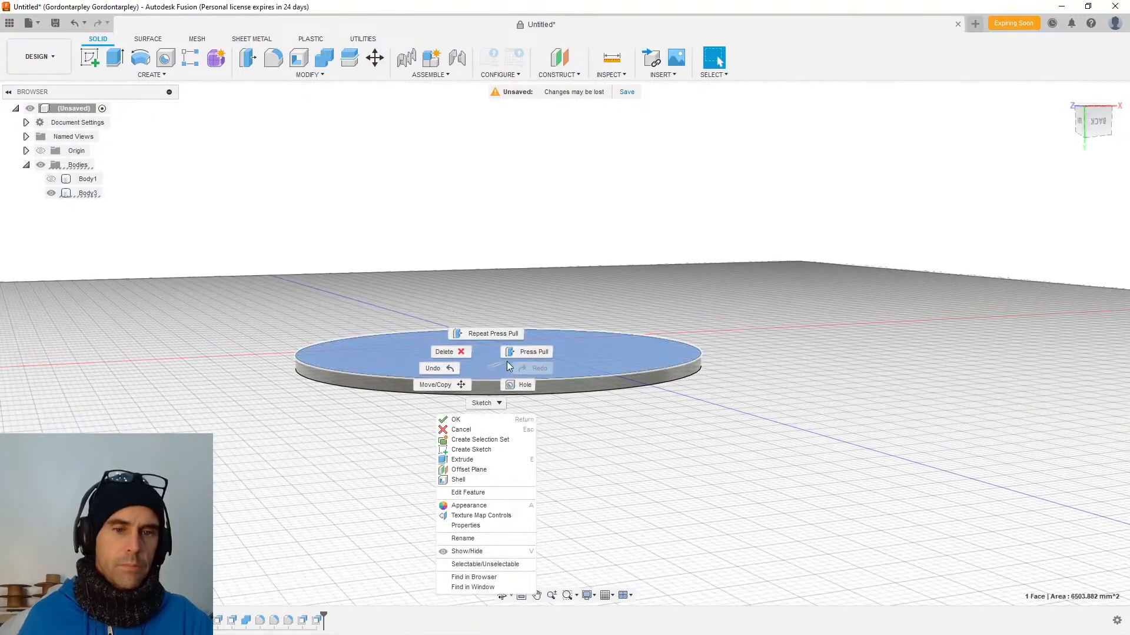
{"action": "left_click", "coordinate": [520, 355]}
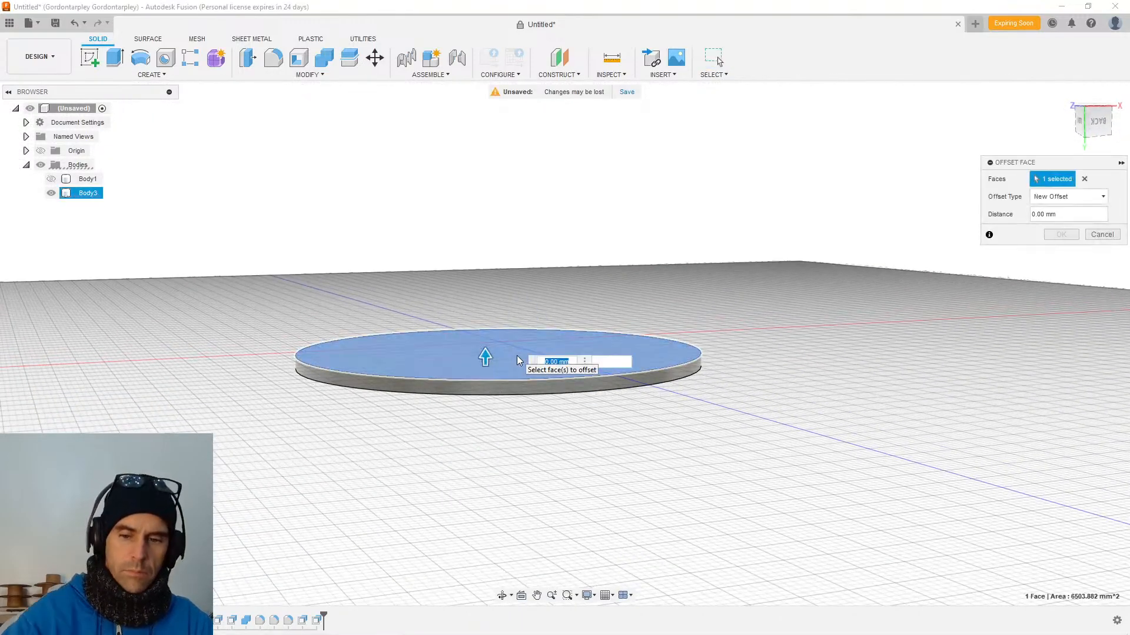
{"action": "type", "text": "-1"}
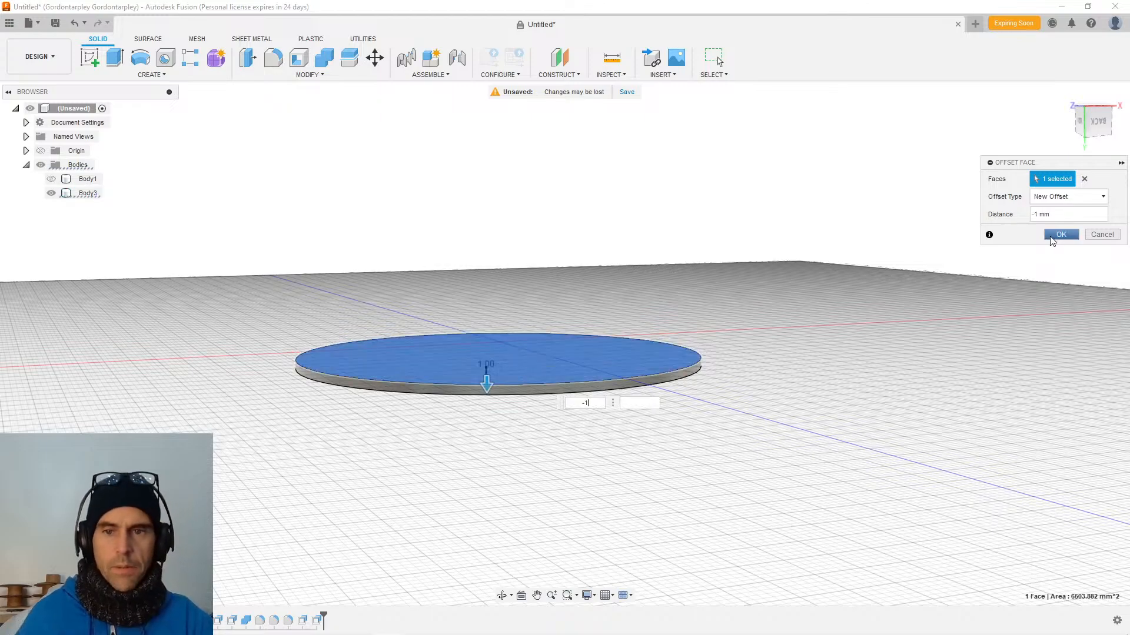
{"action": "left_click", "coordinate": [1061, 234]}
{"action": "left_click", "coordinate": [51, 179]}
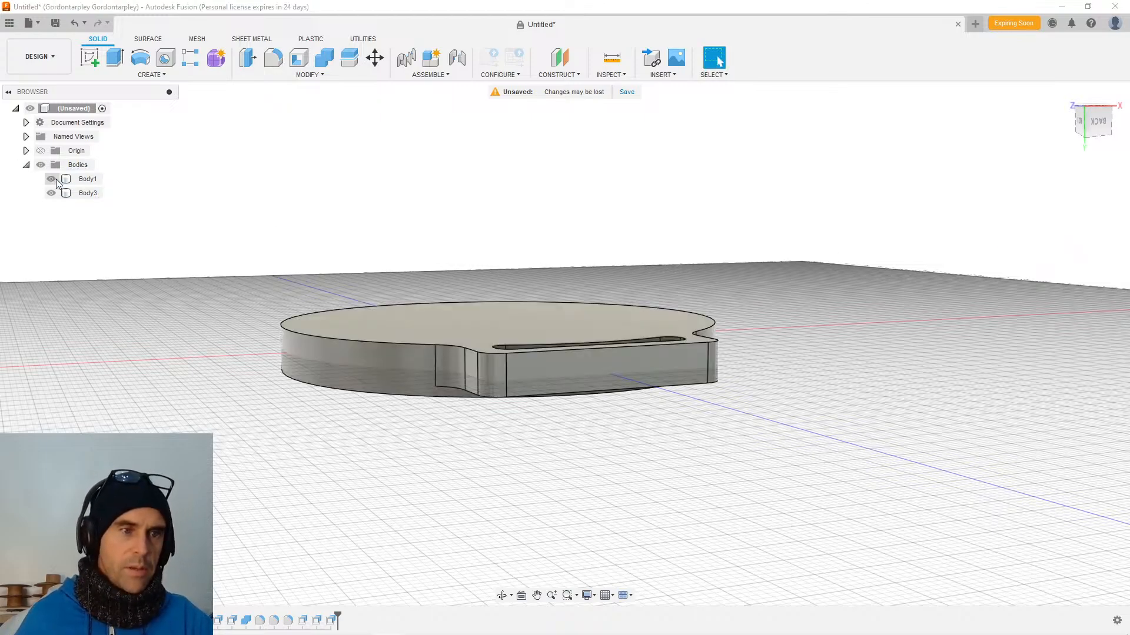
{"action": "middle_click_drag", "start_coordinate": [53, 180], "coordinate": [131, 167], "text": "shift"}
Create a component from the medal body (Body1).
{"action": "right_click", "coordinate": [77, 167]}
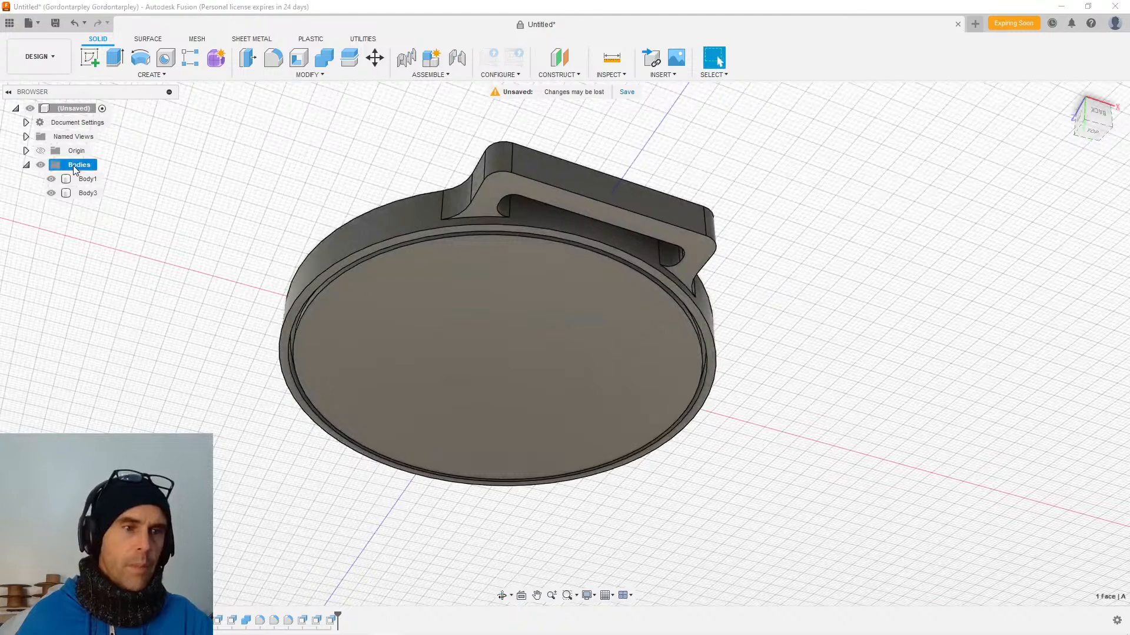
{"action": "left_click", "coordinate": [126, 148]}
{"action": "left_click", "coordinate": [109, 170]}
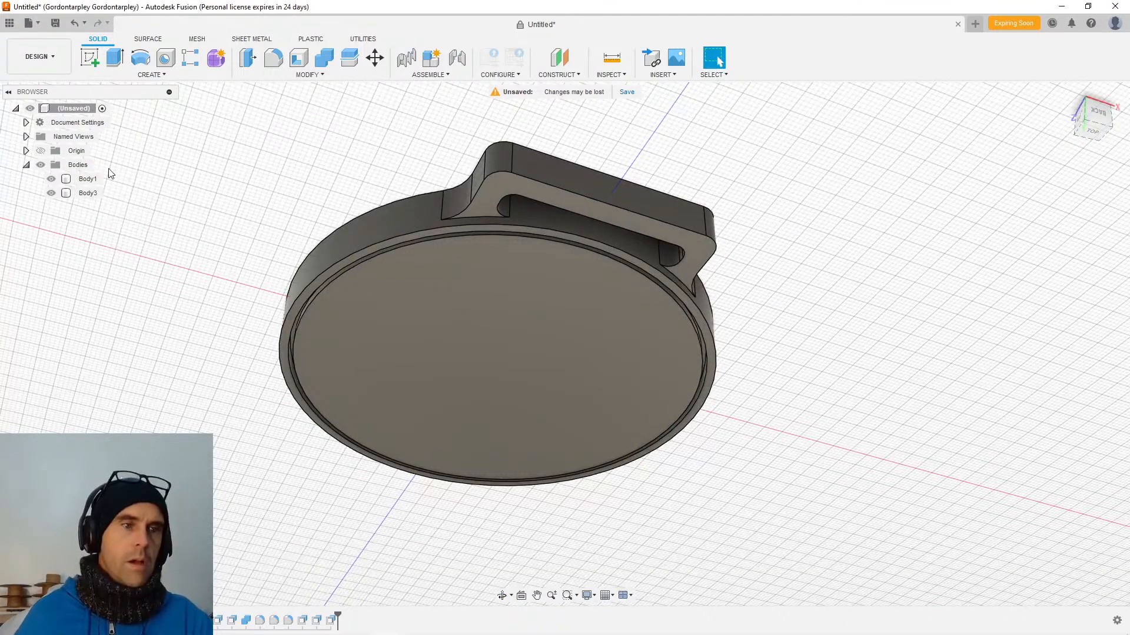
{"action": "left_click", "coordinate": [88, 179]}
{"action": "right_click", "coordinate": [89, 180]}
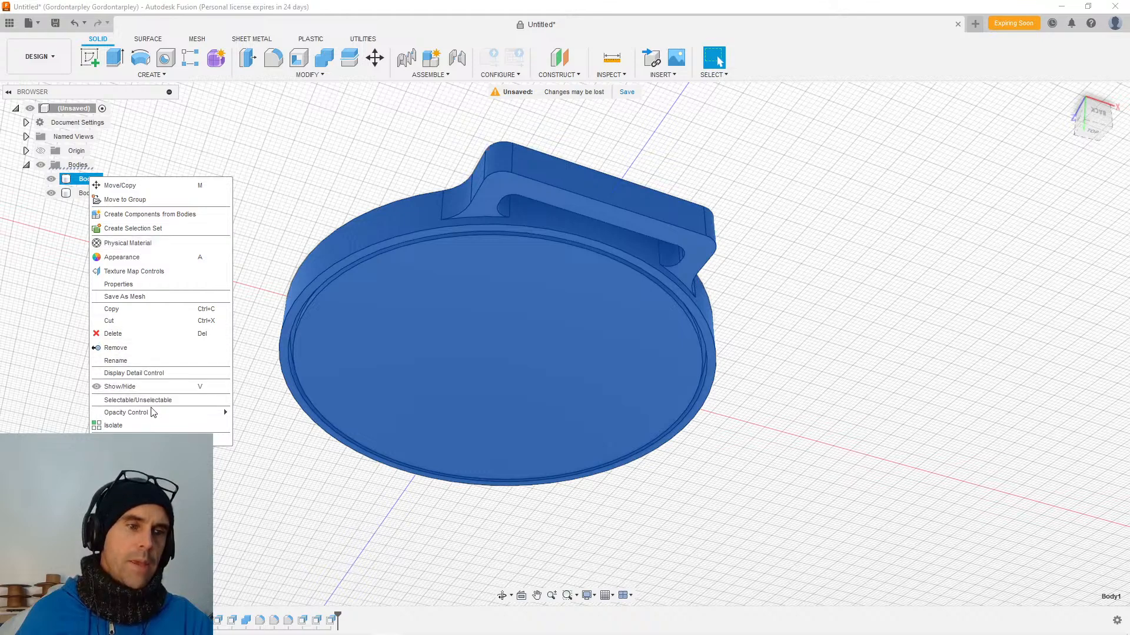
{"action": "mouse_move", "coordinate": [142, 416]}
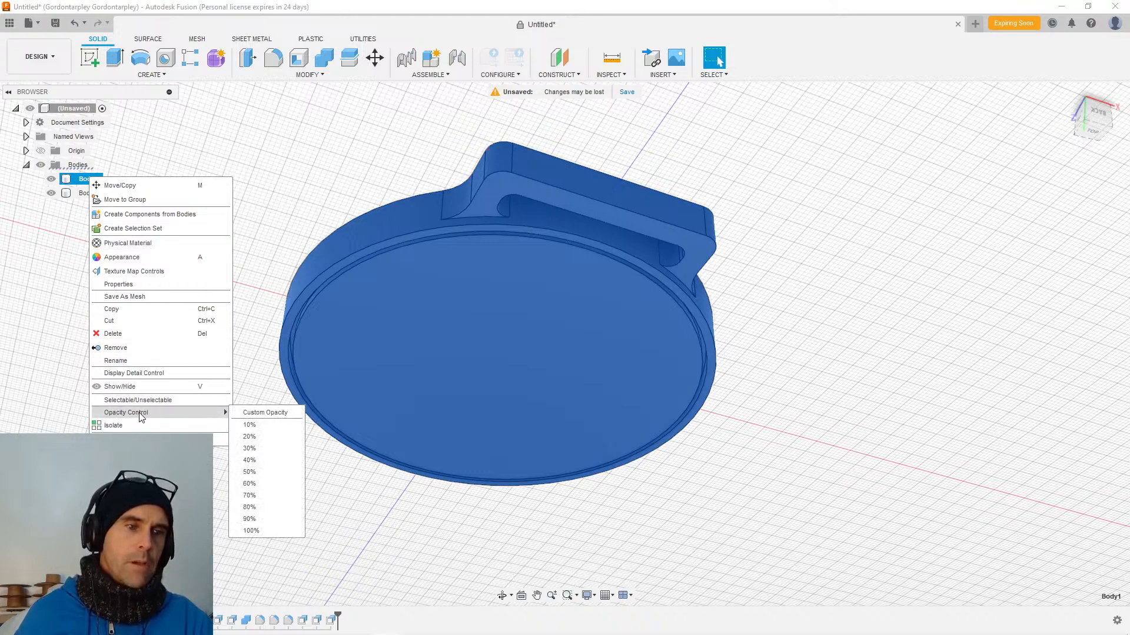
{"action": "left_click", "coordinate": [154, 216]}
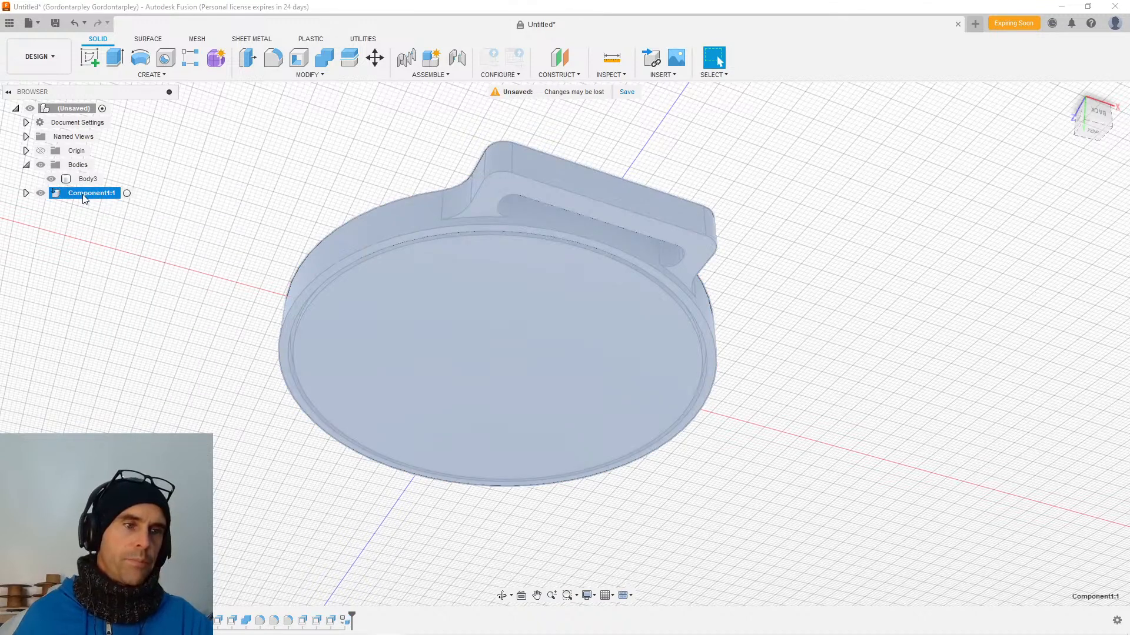
Rename the new component as MEDAL.
{"action": "double_click", "coordinate": [83, 193]}
{"action": "type", "text": "meta"}
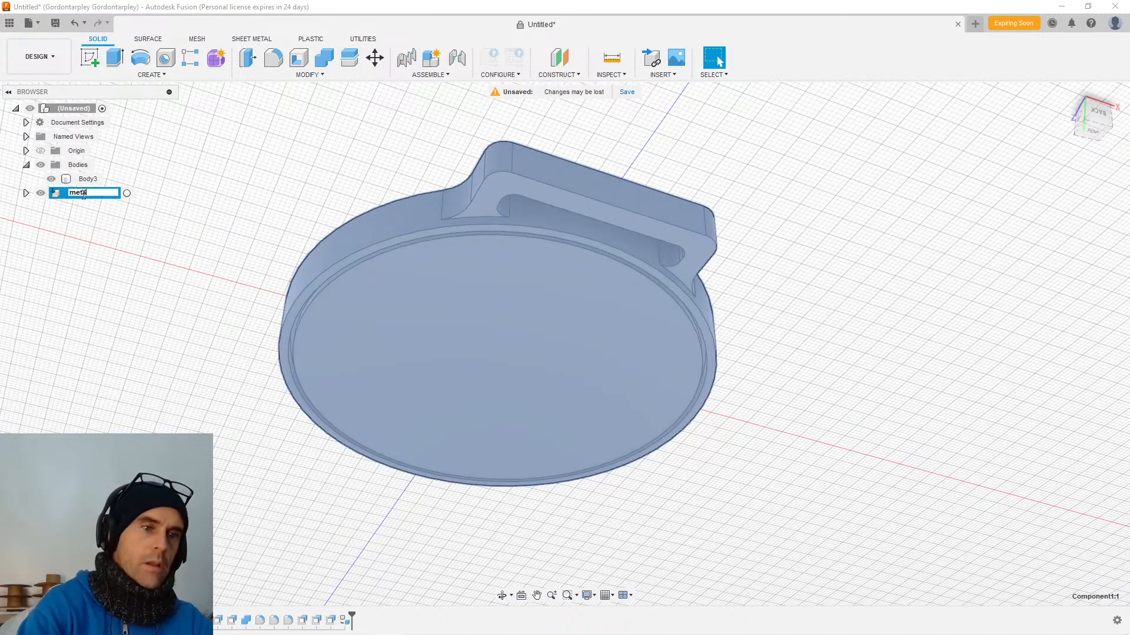
{"action": "key", "text": "Return"}
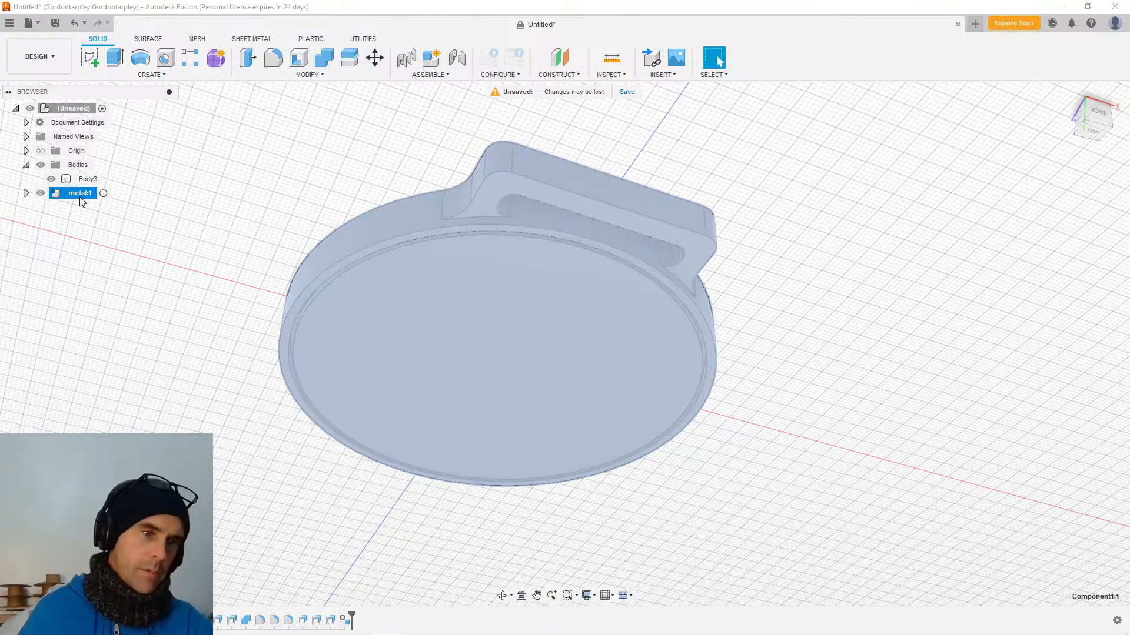
{"action": "type", "text": "m"}
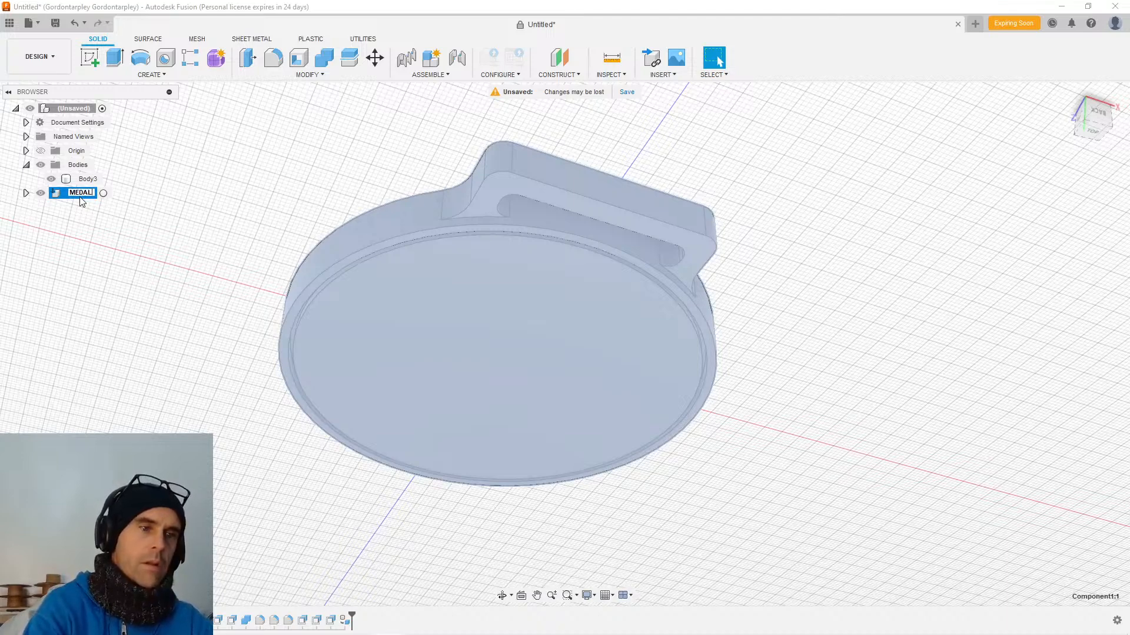
{"action": "key", "text": "Return"}
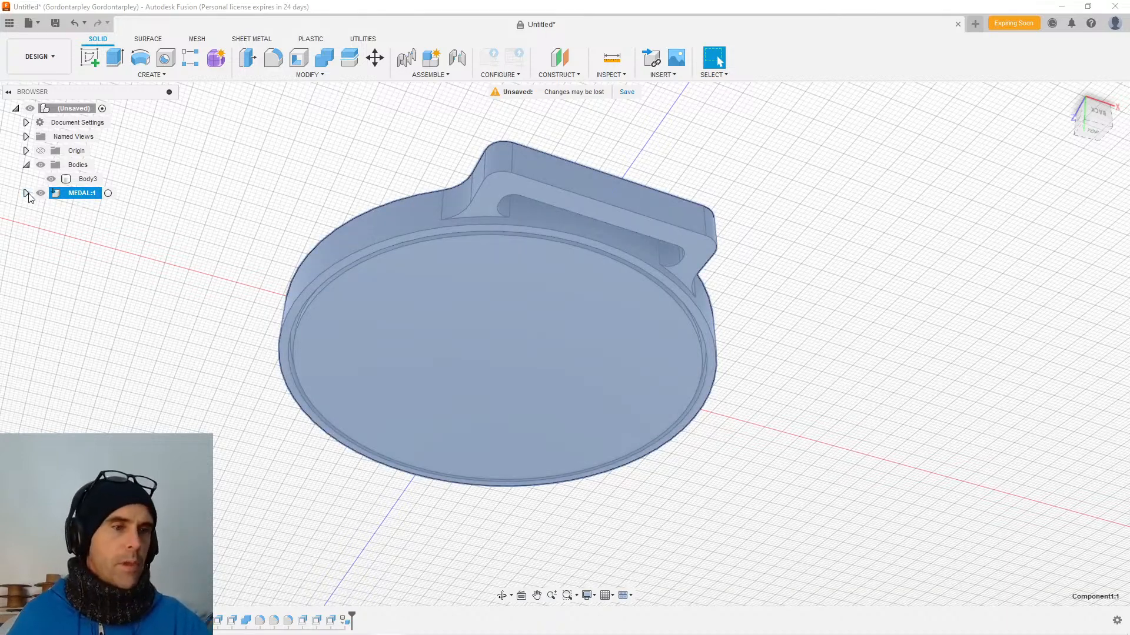
Move the inlay body (Body3) into the MEDAL component's bodies.
{"action": "left_click", "coordinate": [37, 221]}
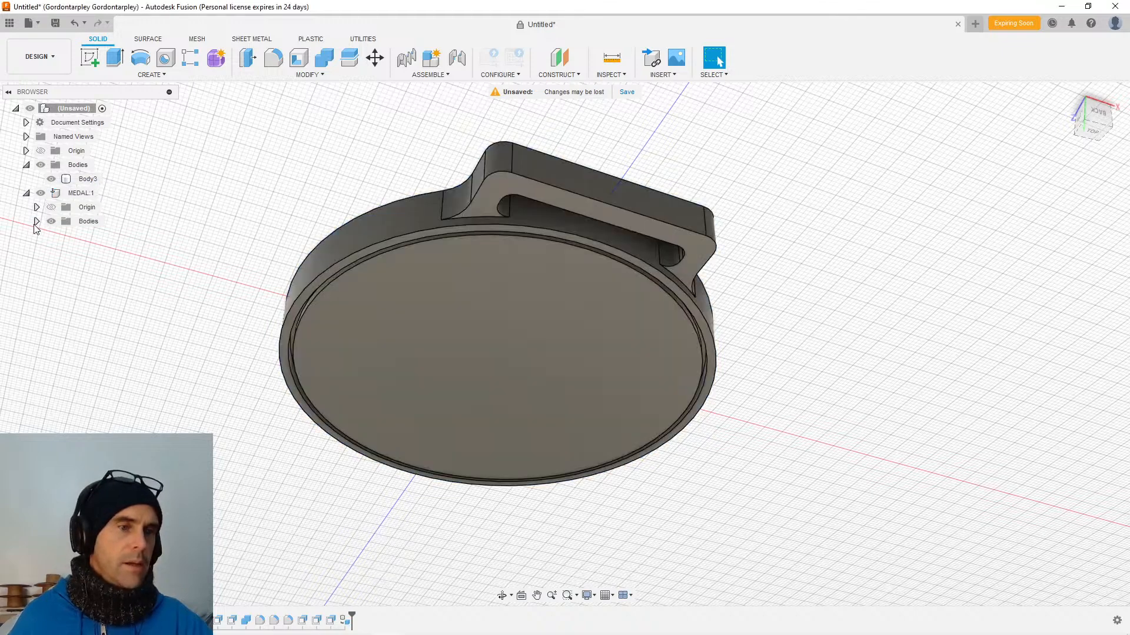
{"action": "left_click_drag", "start_coordinate": [88, 179], "coordinate": [94, 224]}
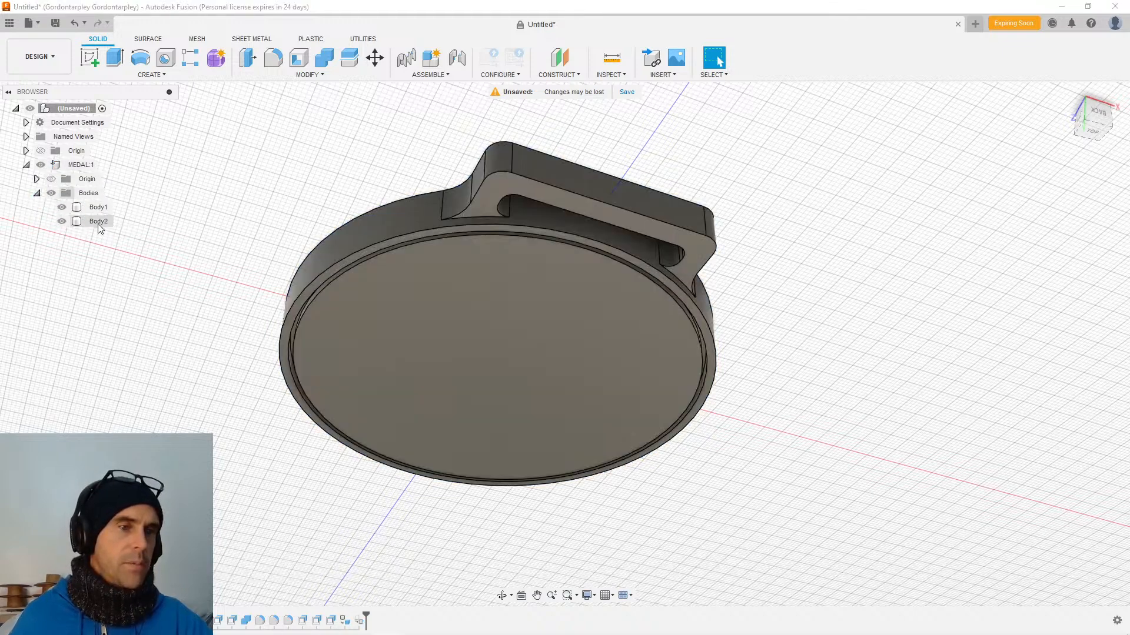
{"action": "middle_click_drag", "start_coordinate": [283, 270], "coordinate": [192, 313], "text": "shift"}
Export the MEDAL component as a single STL (ASCII) mesh in millimetres, saved as MEDAL on the Desktop.
{"action": "right_click", "coordinate": [75, 167]}
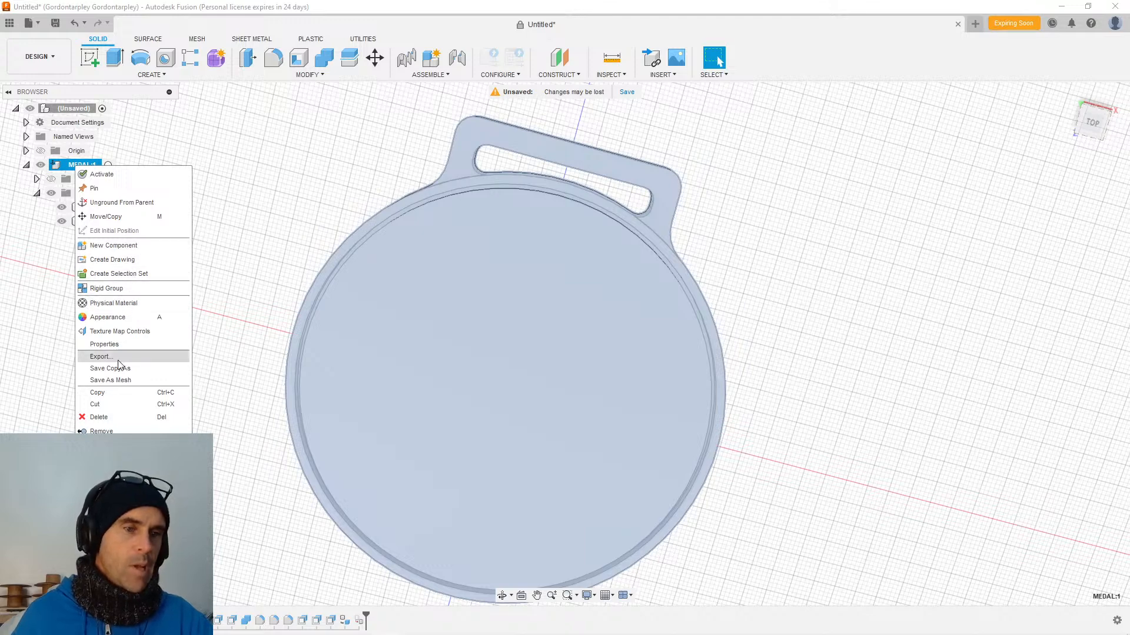
{"action": "left_click", "coordinate": [124, 381]}
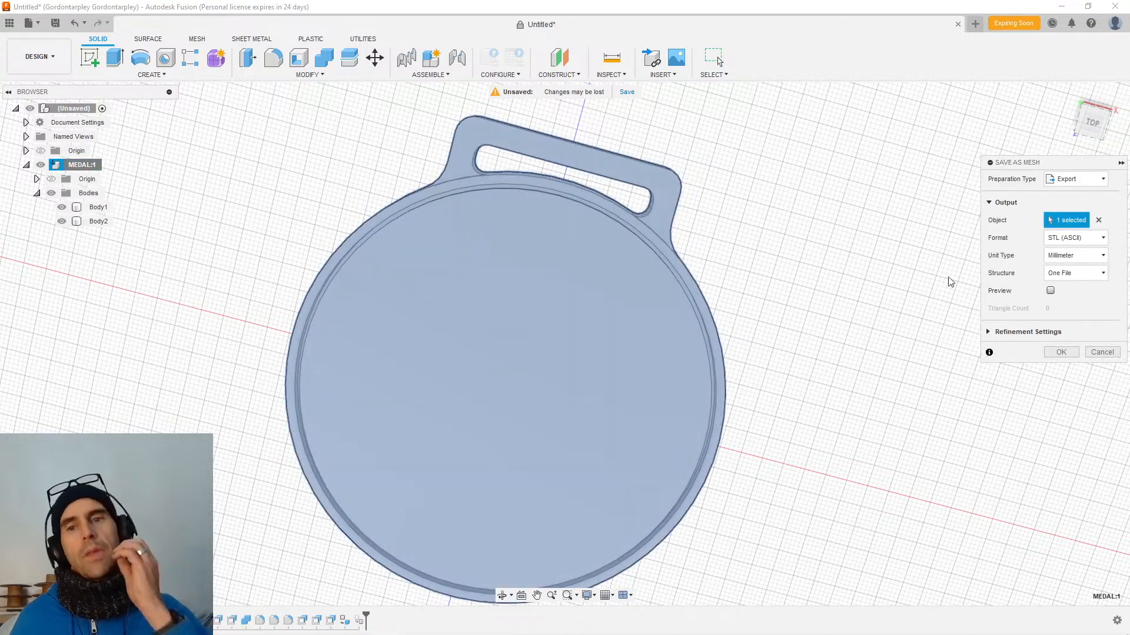
{"action": "left_click", "coordinate": [1059, 352]}
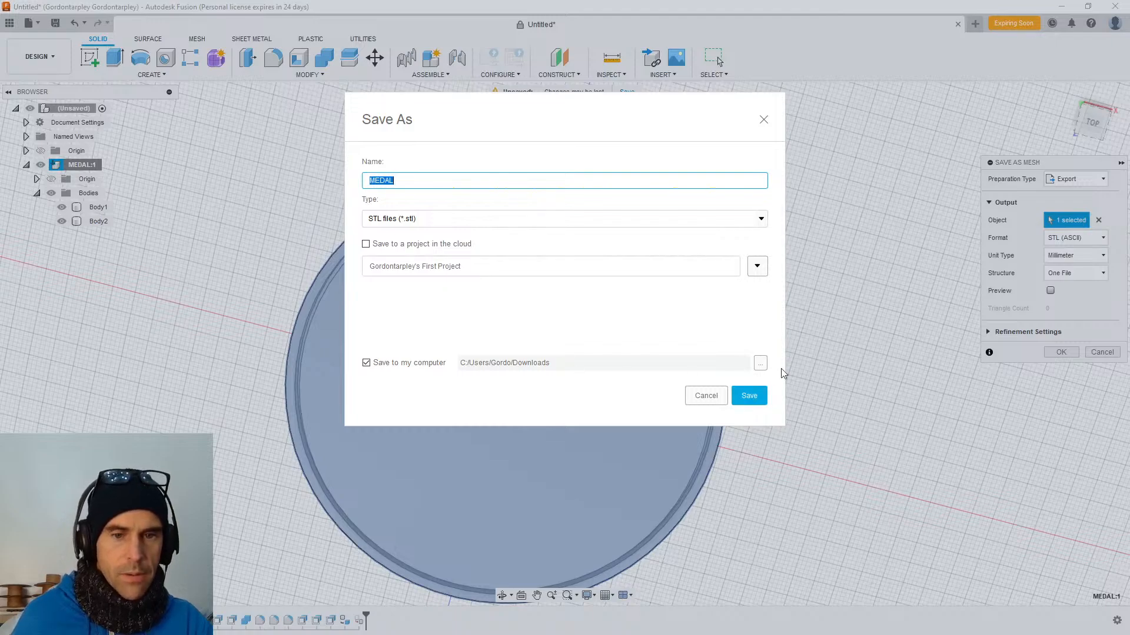
{"action": "left_click", "coordinate": [759, 363]}
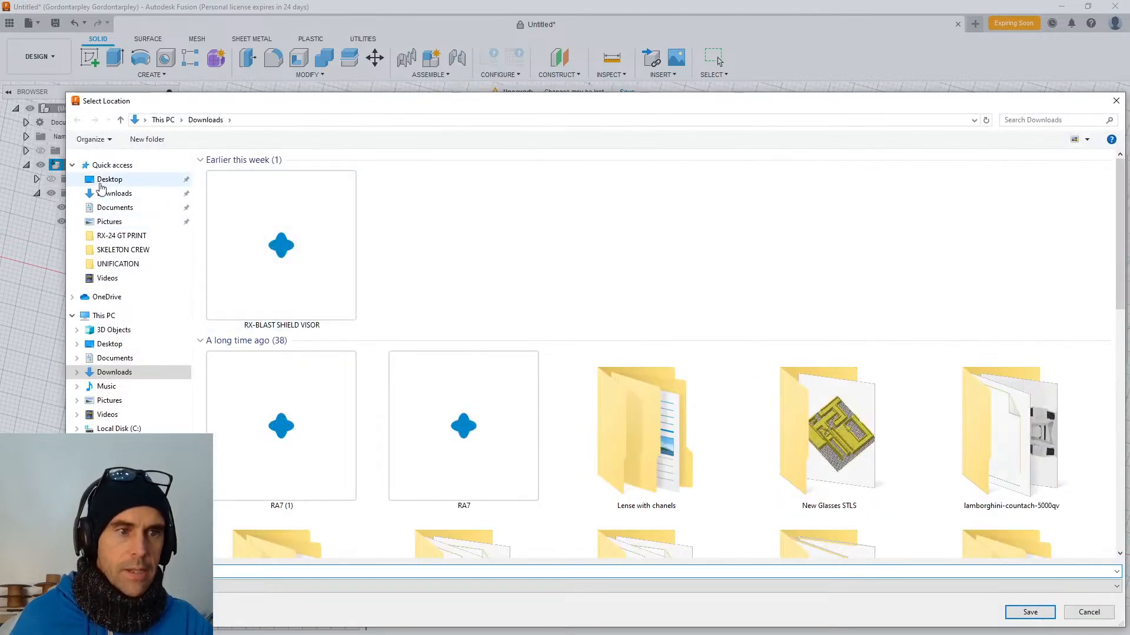
{"action": "left_click", "coordinate": [101, 183]}
{"action": "left_click", "coordinate": [1028, 612]}
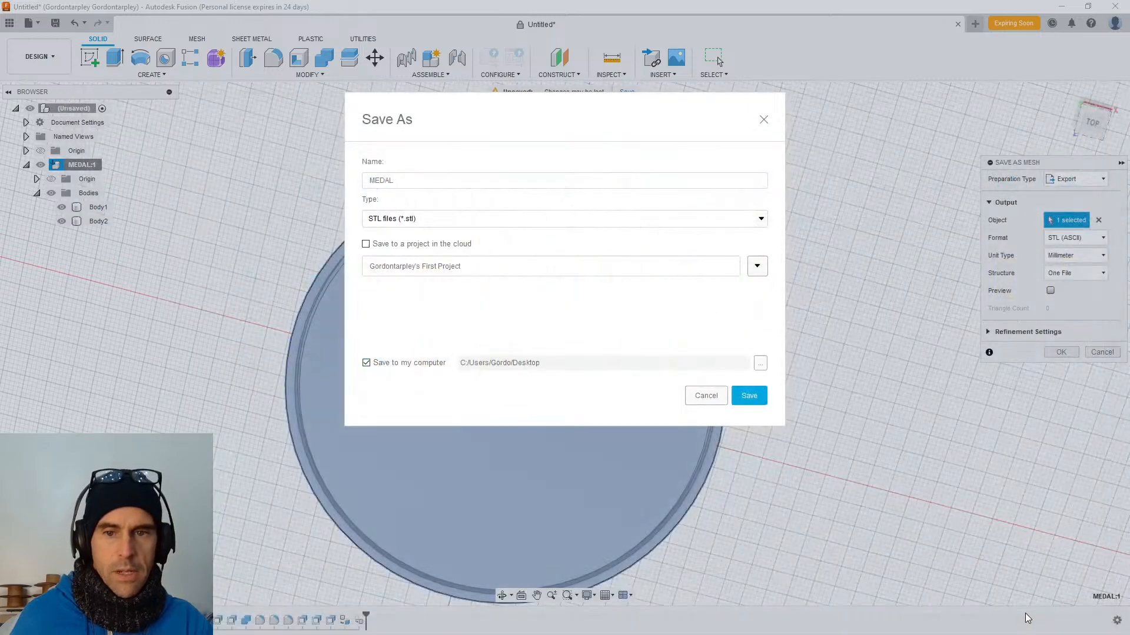
{"action": "left_click", "coordinate": [747, 397]}
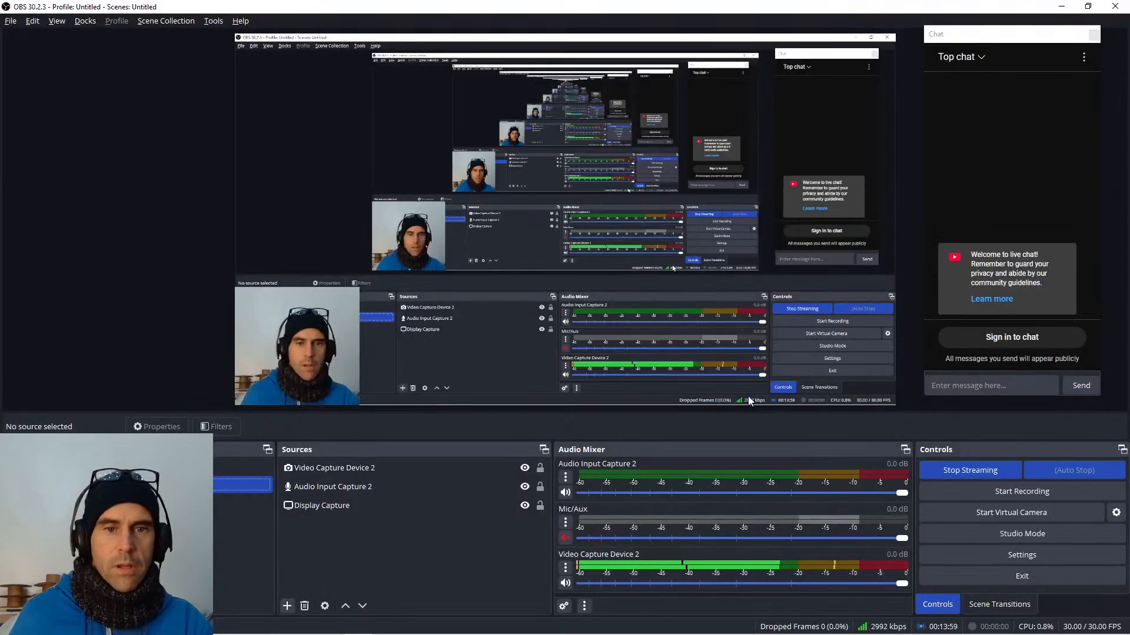
Switch to ZBrush, hide the LightBox browser, and import the MEDAL STL from the Desktop with Skip Color enabled.
{"action": "key", "text": "alt+Tab"}
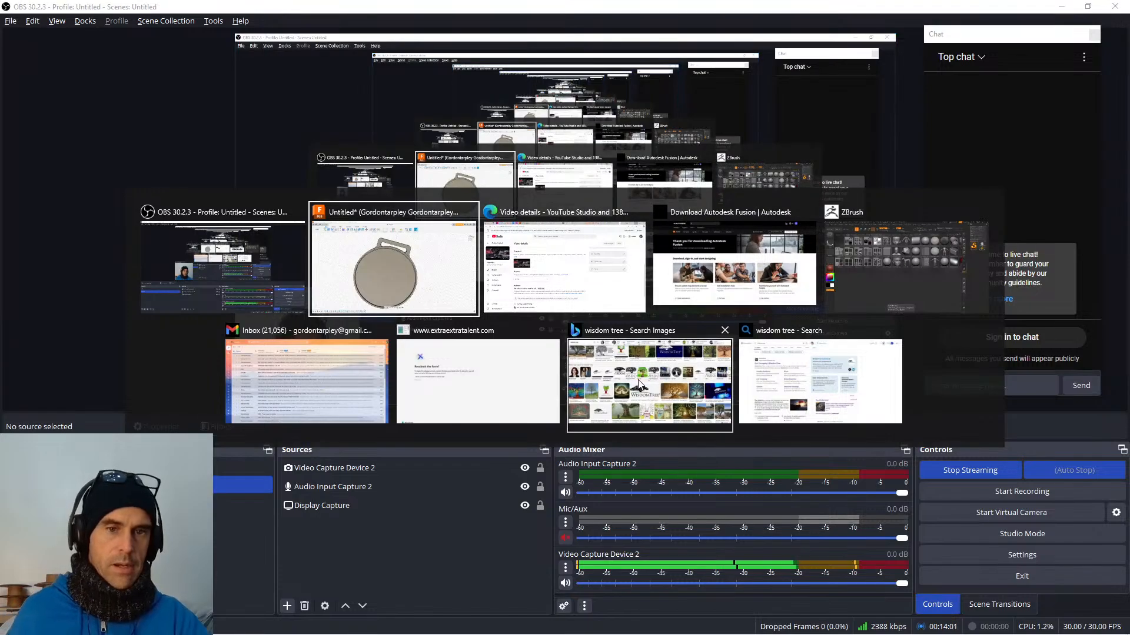
{"action": "key", "text": "alt+Tab"}
{"action": "key", "text": "alt+Tab"}
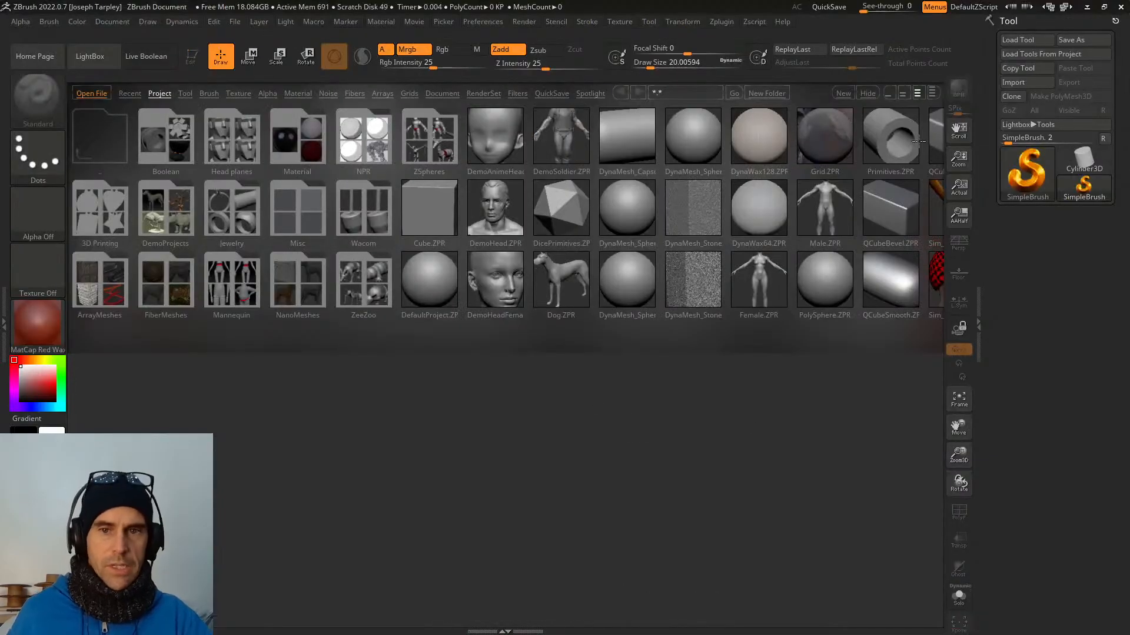
{"action": "left_click", "coordinate": [866, 93]}
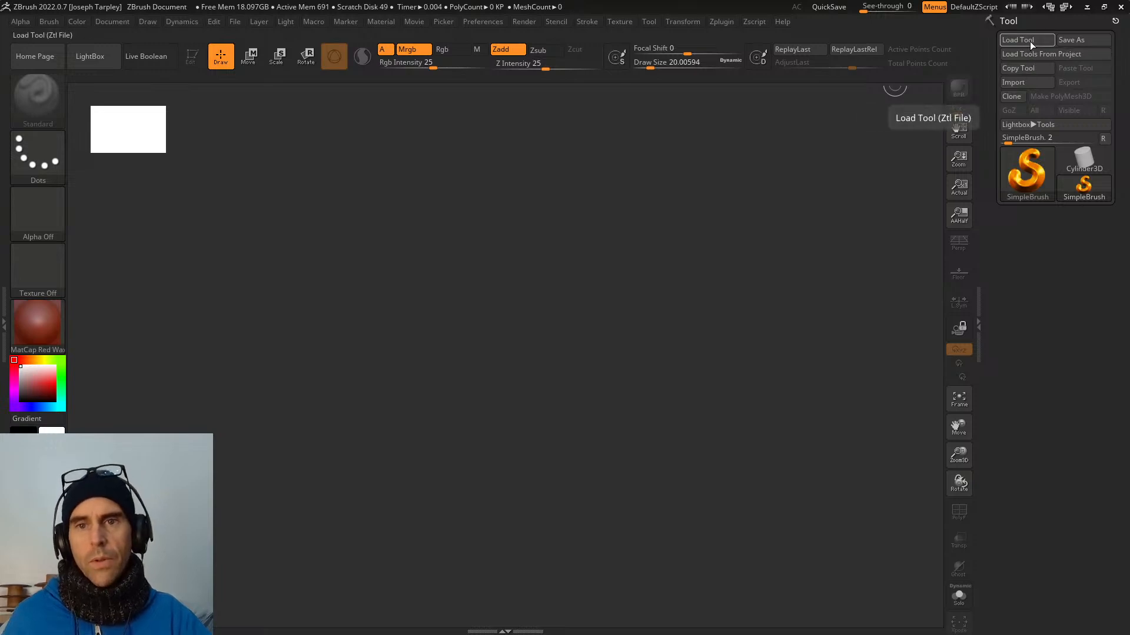
{"action": "left_click", "coordinate": [1023, 82]}
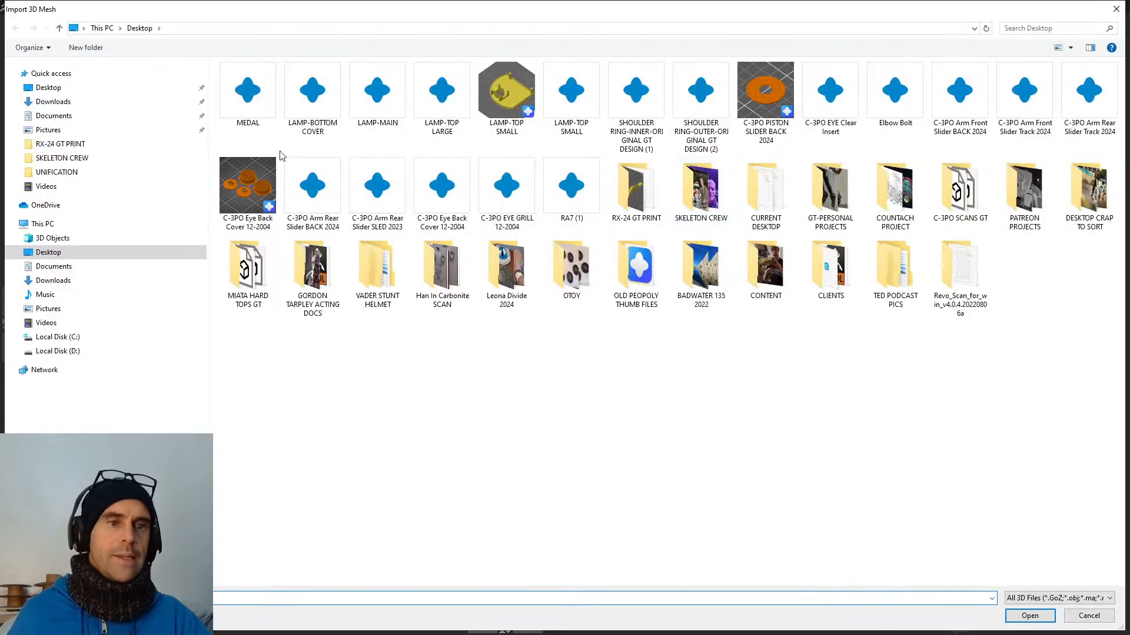
{"action": "double_click", "coordinate": [248, 94]}
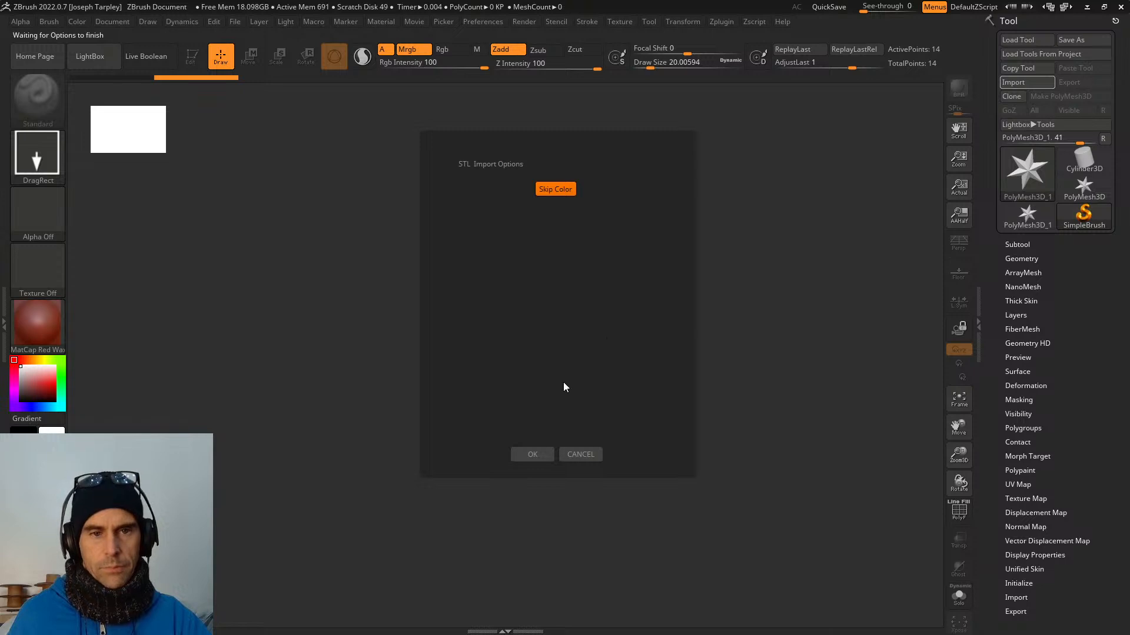
{"action": "left_click", "coordinate": [535, 461]}
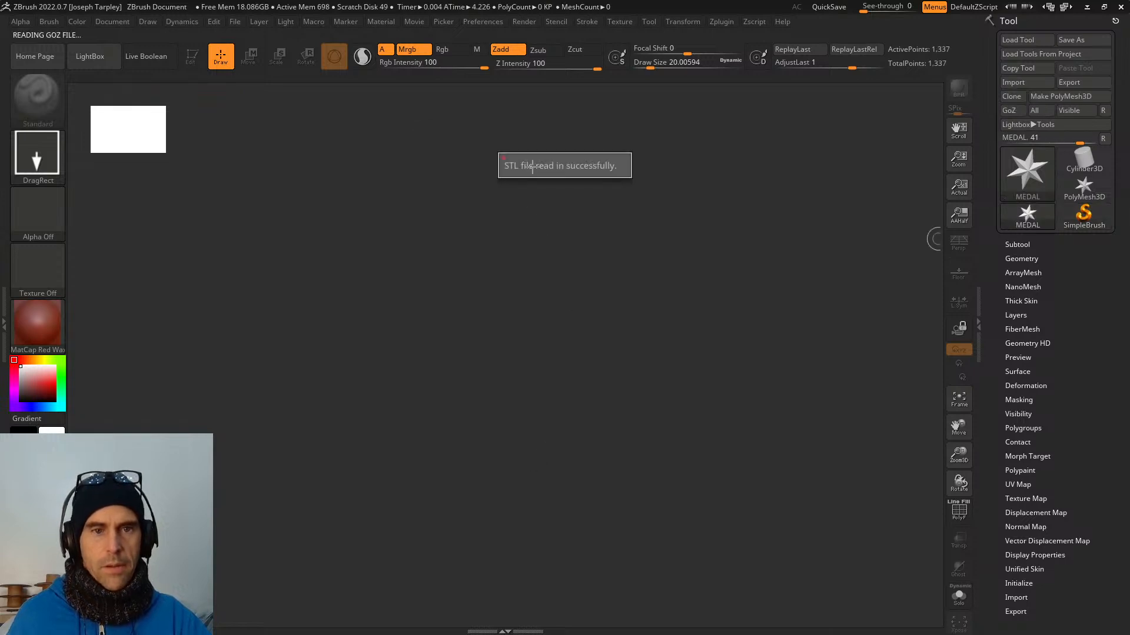
Place the imported MEDAL mesh on the canvas, enter edit mode, and frame it in a straight front view.
{"action": "left_click_drag", "start_coordinate": [533, 332], "coordinate": [577, 532]}
{"action": "key", "text": "t"}
{"action": "key", "text": "f"}
{"action": "left_click_drag", "start_coordinate": [620, 496], "coordinate": [643, 562]}
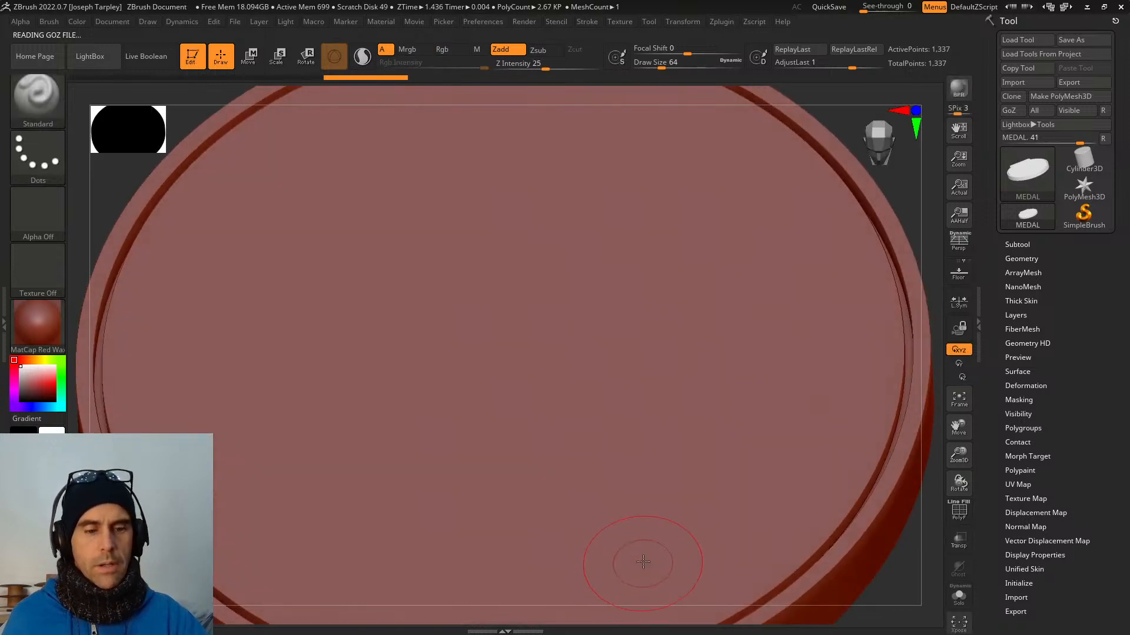
{"action": "key", "text": "f"}
{"action": "left_click_drag", "start_coordinate": [703, 483], "coordinate": [832, 437], "text": "shift"}
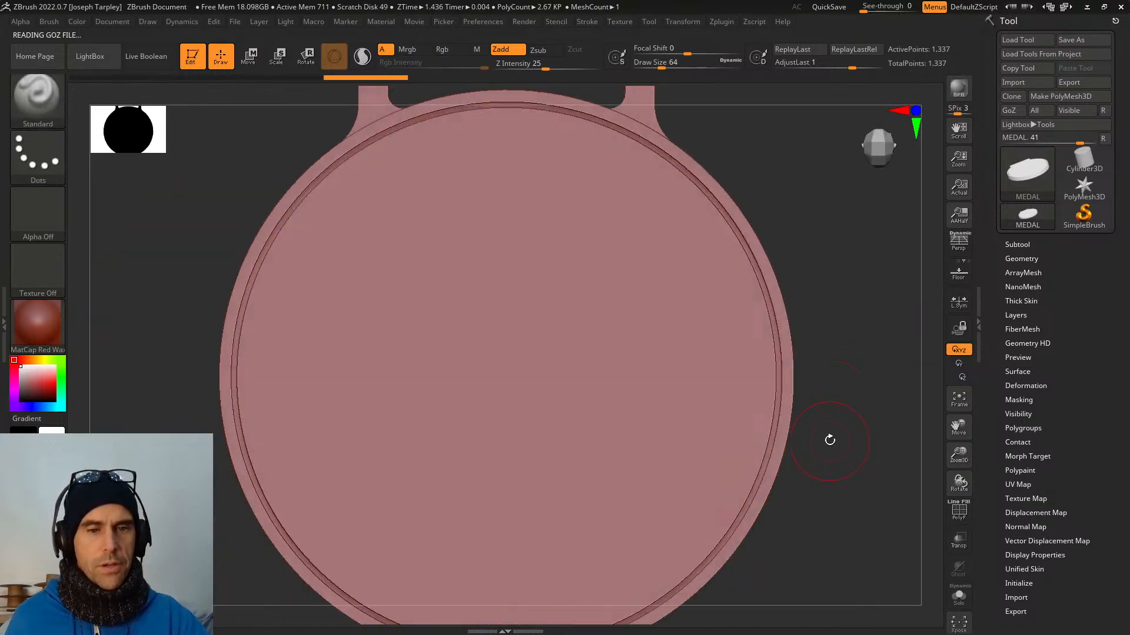
Activate the Move gizmo and centre it on the unmasked medal mesh.
{"action": "key", "text": "w"}
{"action": "key", "text": "f"}
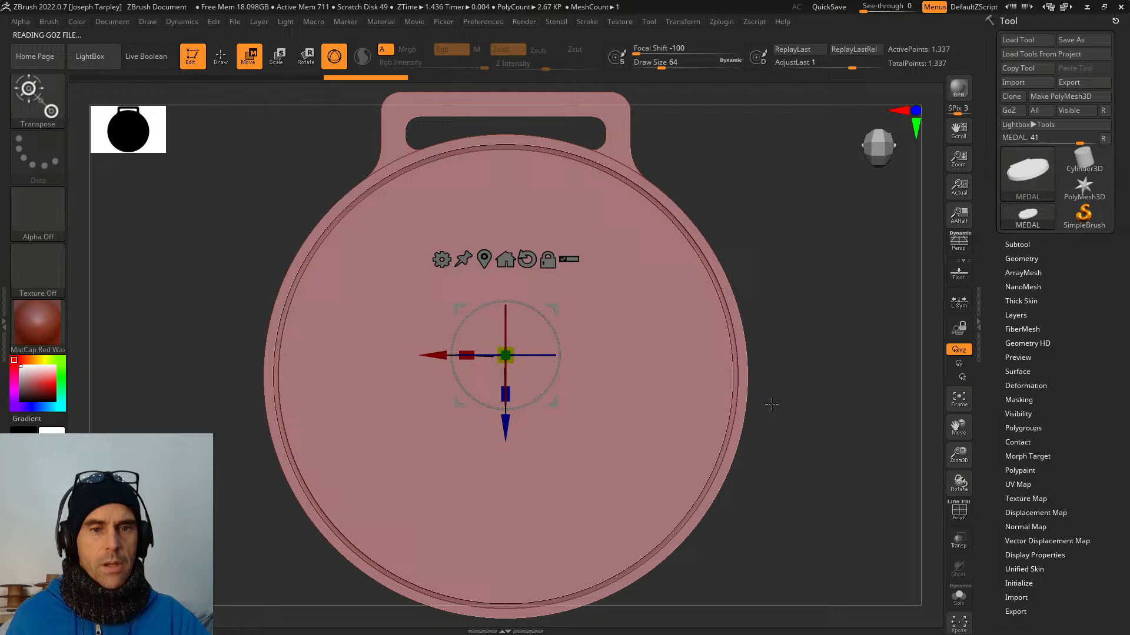
{"action": "left_click", "coordinate": [487, 256]}
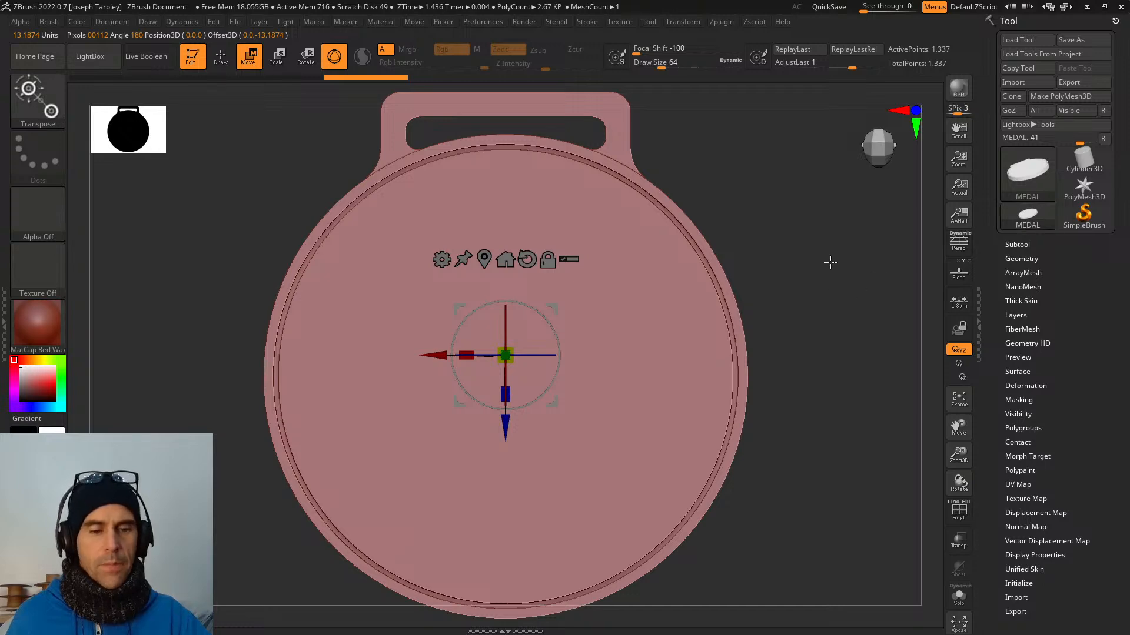
Display the medal's polyframe and apply Auto Groups to give its separate parts different polygroups.
{"action": "key", "text": "shift+f"}
{"action": "left_click_drag", "start_coordinate": [835, 322], "coordinate": [831, 255]}
{"action": "left_click", "coordinate": [1020, 244]}
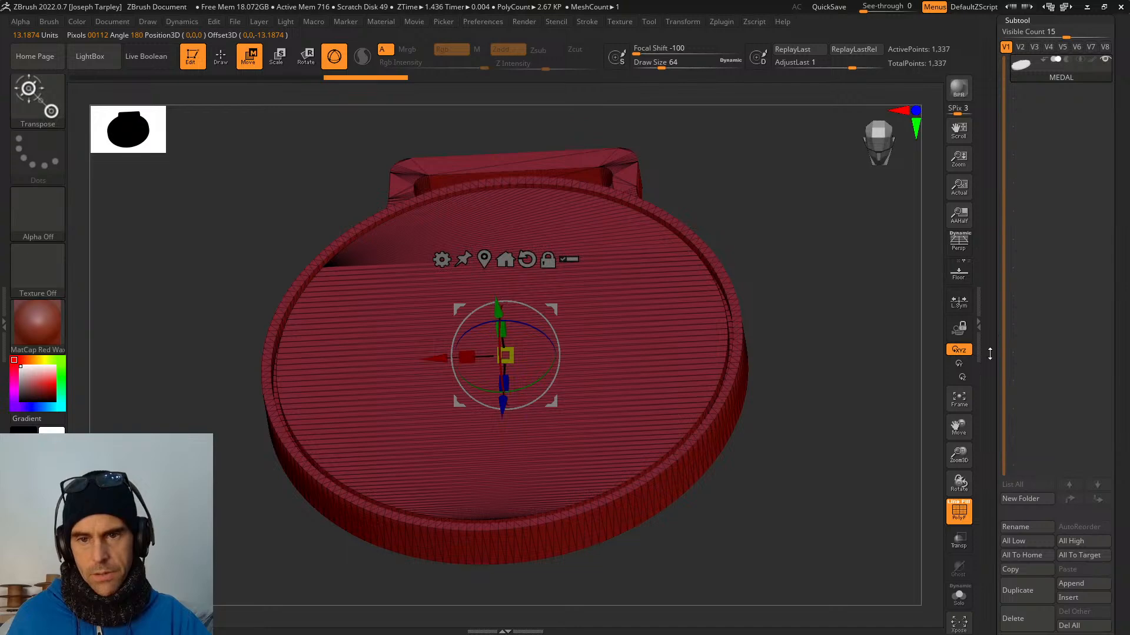
{"action": "left_click_drag", "start_coordinate": [990, 354], "coordinate": [992, 159]}
{"action": "left_click_drag", "start_coordinate": [1024, 316], "coordinate": [1020, 447]}
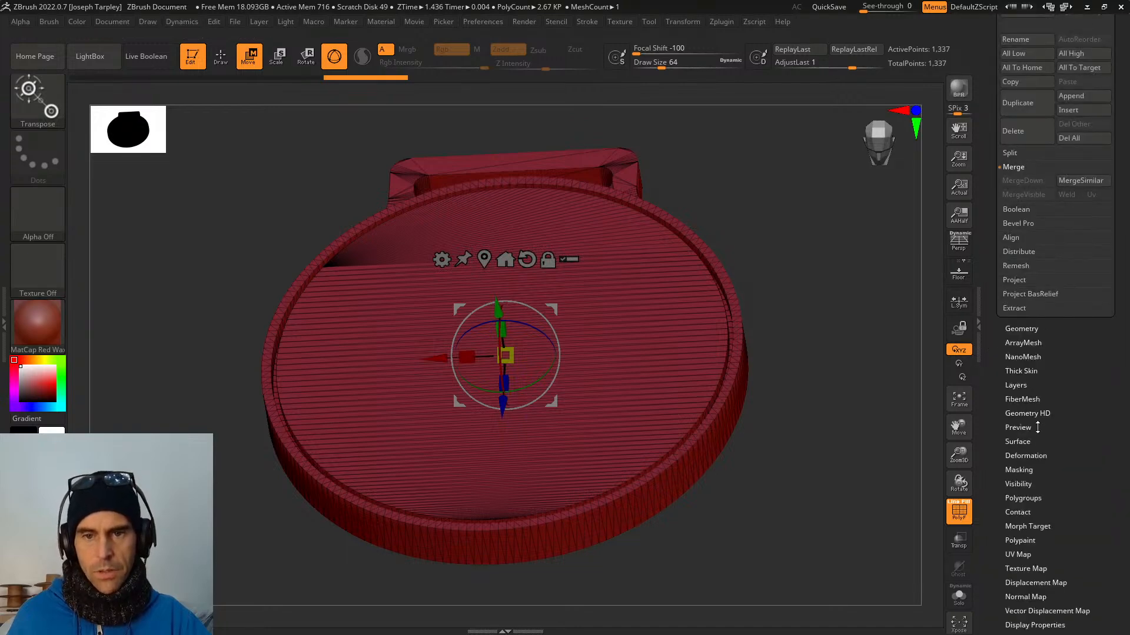
{"action": "scroll", "coordinate": [1001, 452], "scroll_direction": "down", "scroll_amount": 4}
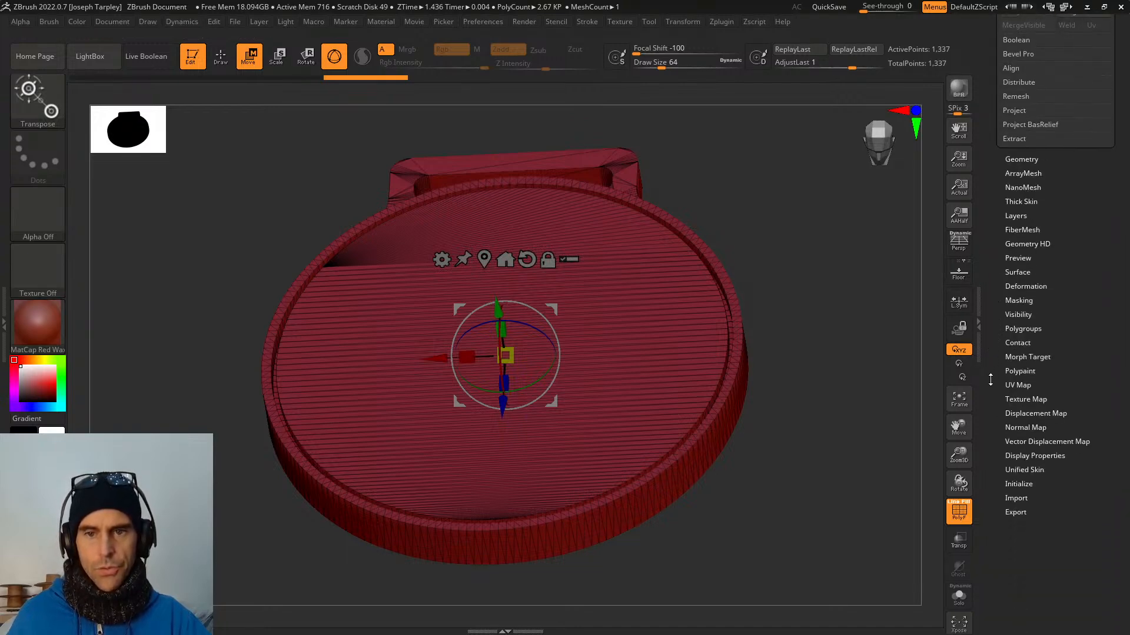
{"action": "left_click", "coordinate": [1035, 327]}
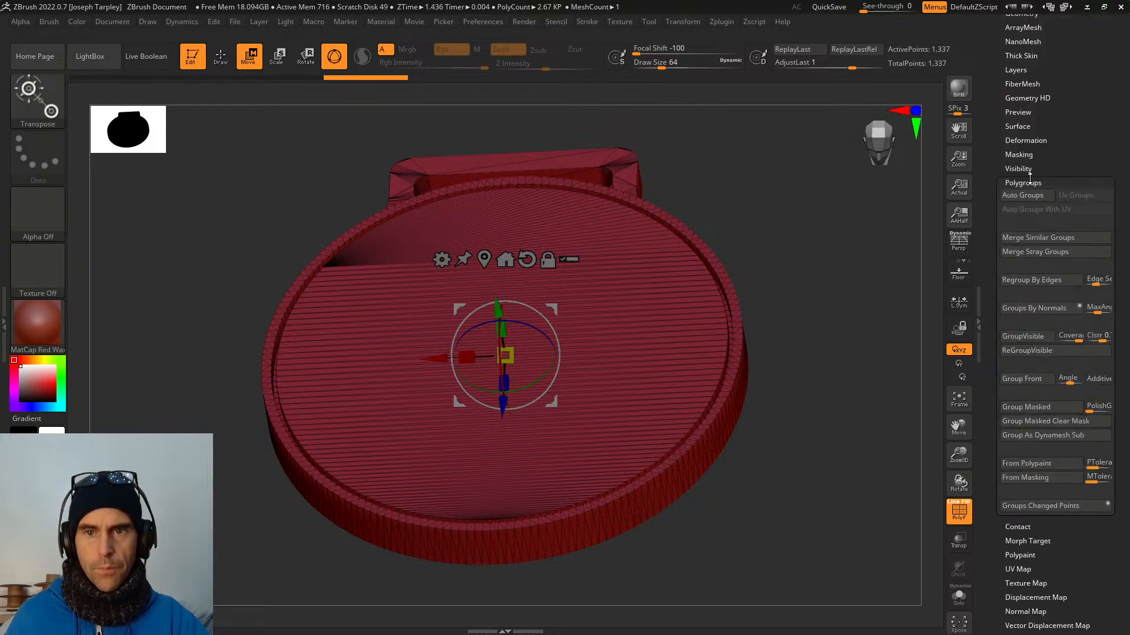
{"action": "left_click", "coordinate": [1027, 197]}
Mask everything except the round inlay's polygroup and centre the gizmo on the inlay.
{"action": "left_click_drag", "start_coordinate": [818, 272], "coordinate": [830, 344]}
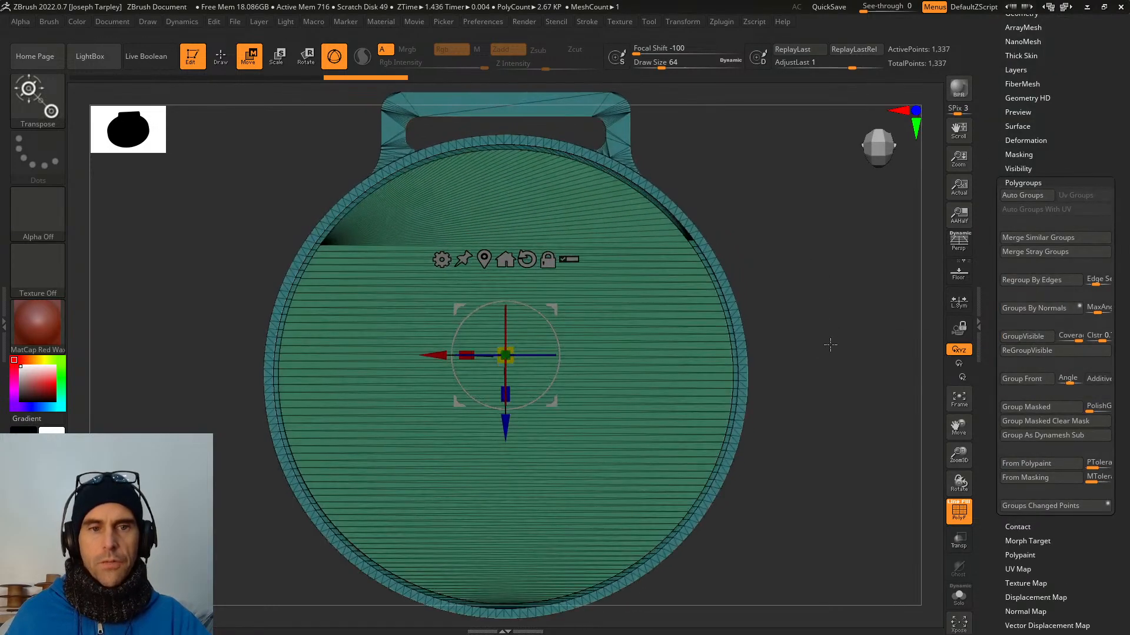
{"action": "left_click", "coordinate": [642, 351], "text": "ctrl"}
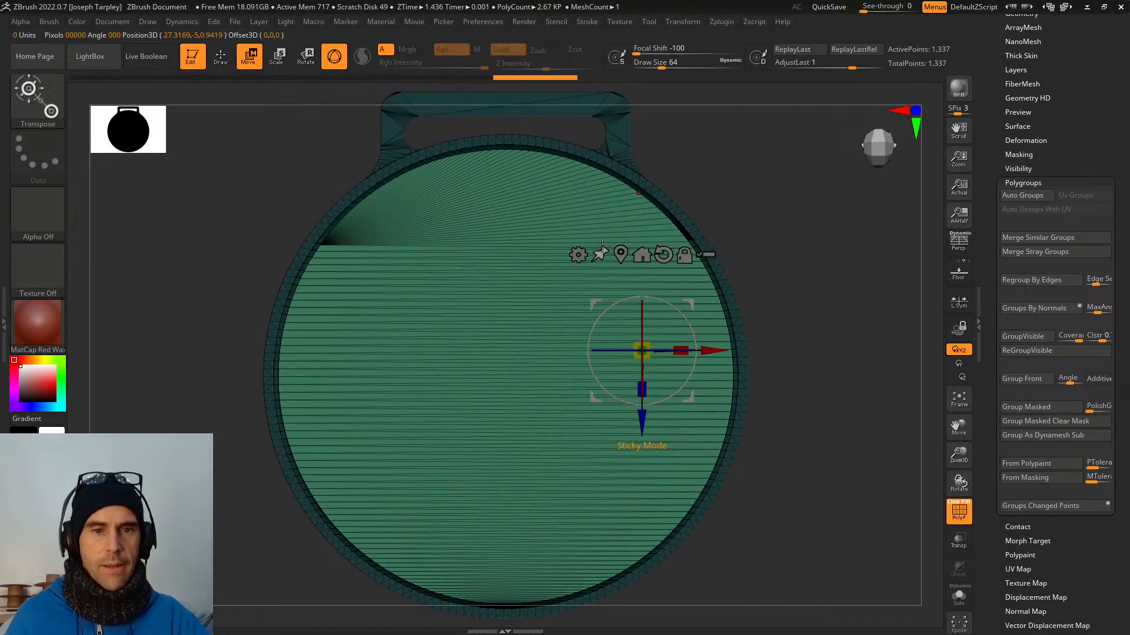
{"action": "left_click", "coordinate": [641, 254]}
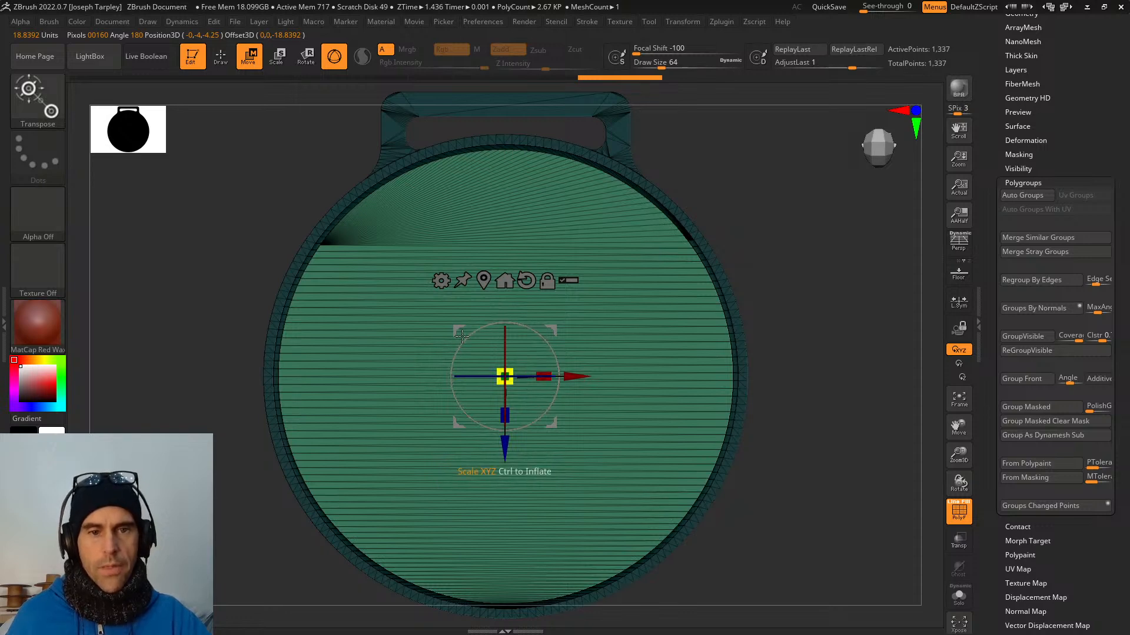
{"action": "mouse_move", "coordinate": [835, 390]}
{"action": "left_mouse_down"}
{"action": "mouse_move", "coordinate": [824, 346]}
{"action": "mouse_move", "coordinate": [830, 252]}
{"action": "mouse_move", "coordinate": [832, 335]}
{"action": "left_mouse_up"}
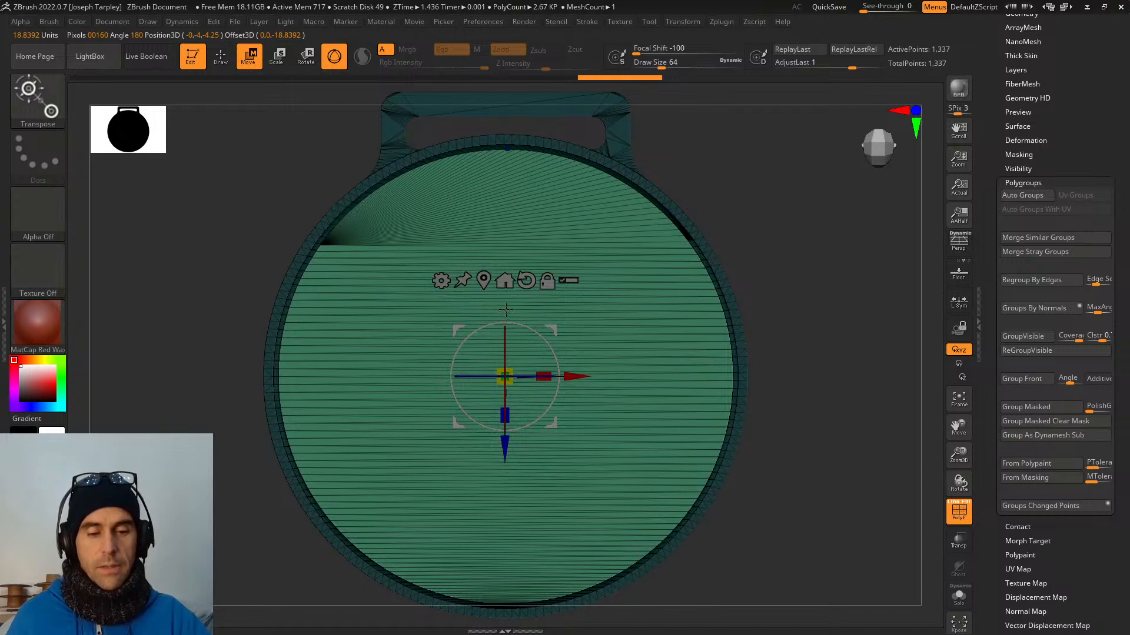
Hide the polyframe, clear the mask, and move the medal so the gizmo at its disc centre sits at the world centre.
{"action": "key", "text": "shift+f"}
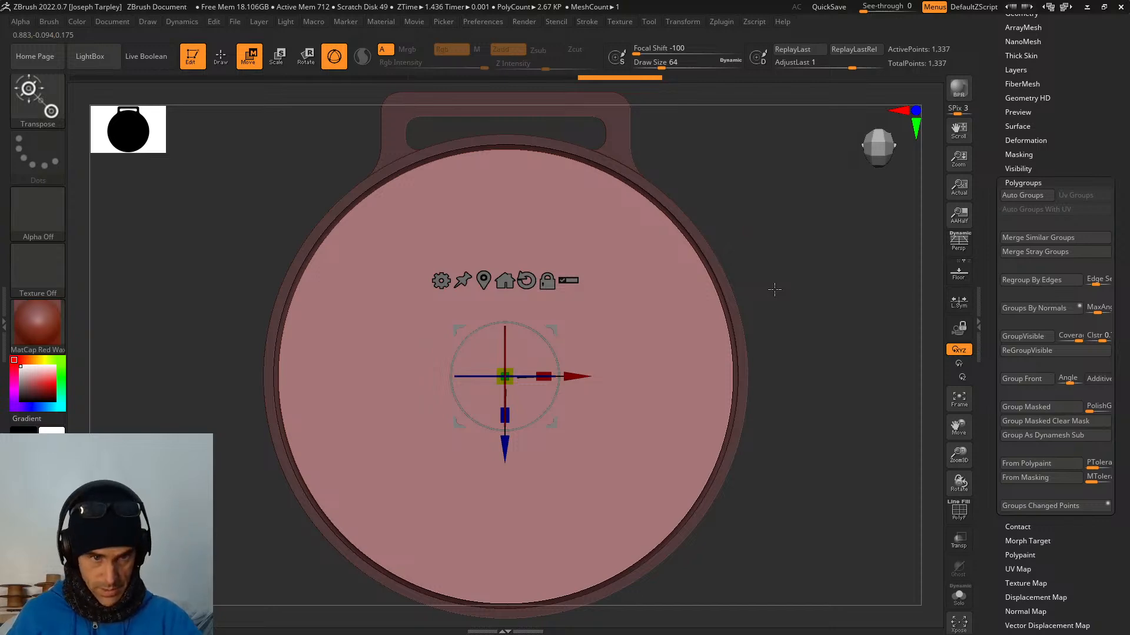
{"action": "left_click_drag", "start_coordinate": [775, 289], "coordinate": [810, 302]}
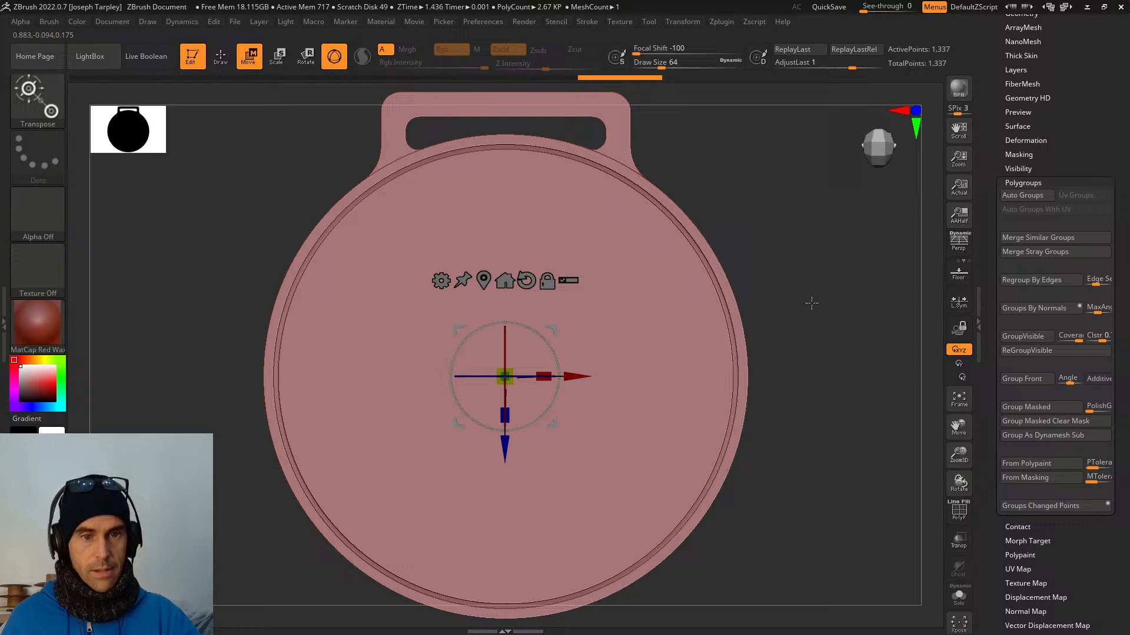
{"action": "left_click", "coordinate": [492, 285]}
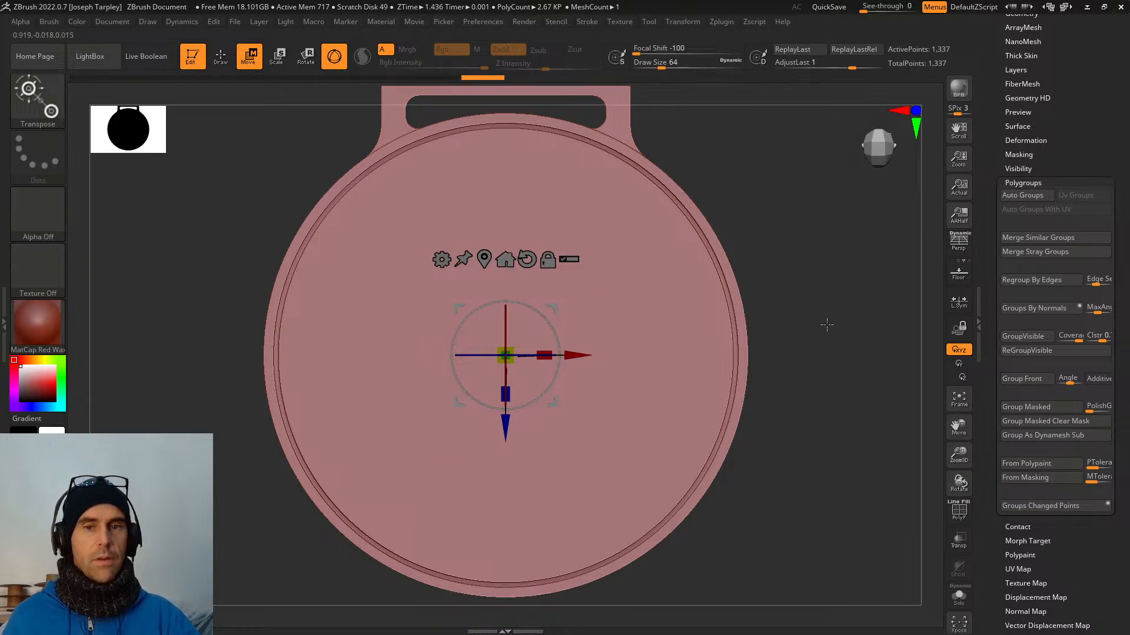
Check the centred medal from the side and save the tool to the Desktop as MEDAL WTTM 2025.
{"action": "left_click_drag", "start_coordinate": [827, 324], "coordinate": [875, 320], "text": "shift"}
{"action": "left_click_drag", "start_coordinate": [560, 331], "coordinate": [561, 462]}
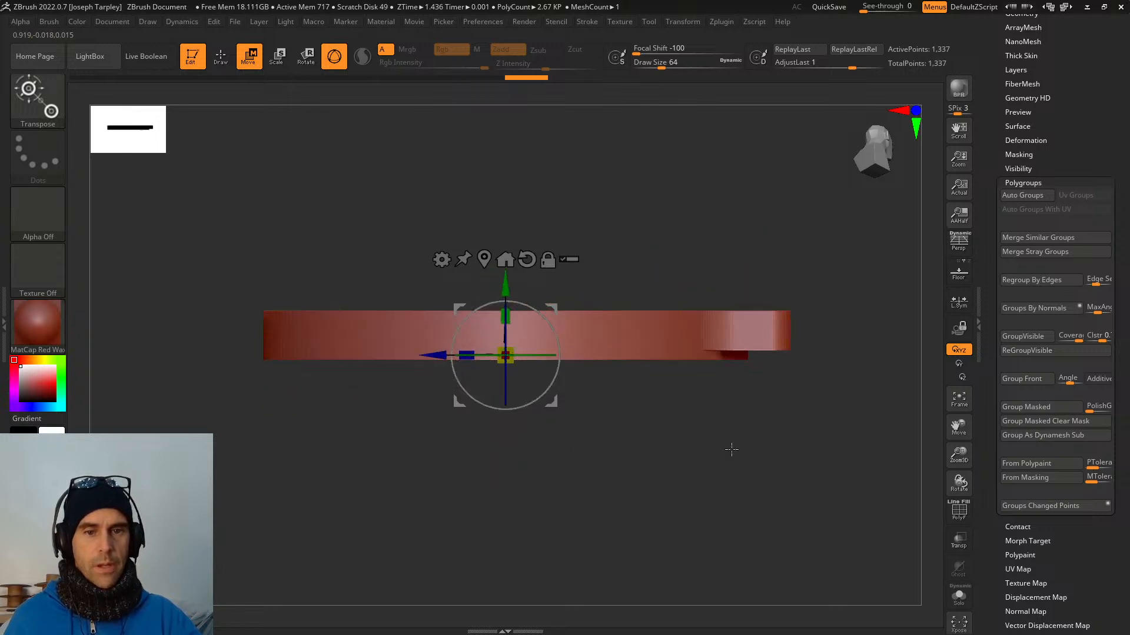
{"action": "left_click_drag", "start_coordinate": [765, 439], "coordinate": [718, 373], "text": "shift"}
{"action": "left_click_drag", "start_coordinate": [776, 455], "coordinate": [789, 333], "text": "shift"}
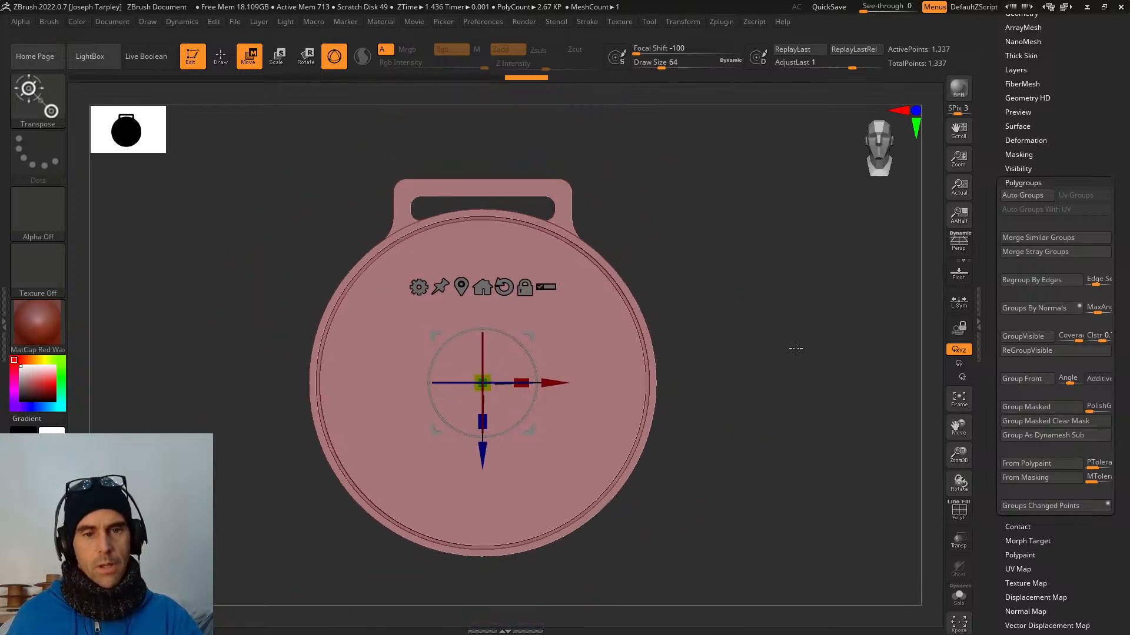
{"action": "scroll", "coordinate": [1115, 88], "scroll_direction": "up", "scroll_amount": 10}
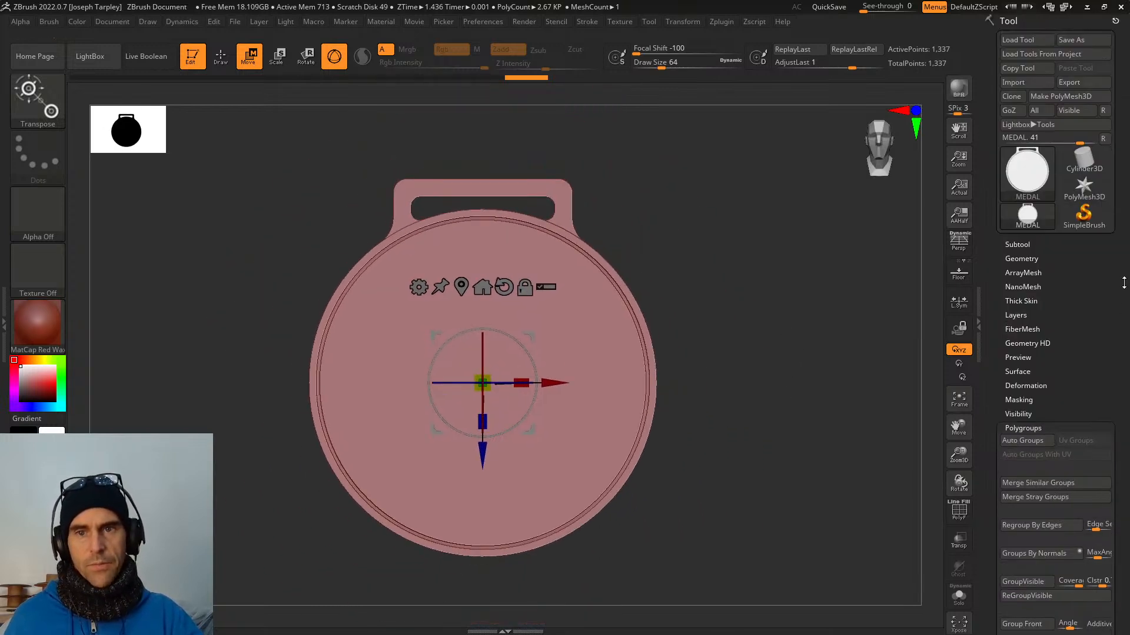
{"action": "left_click", "coordinate": [1082, 41]}
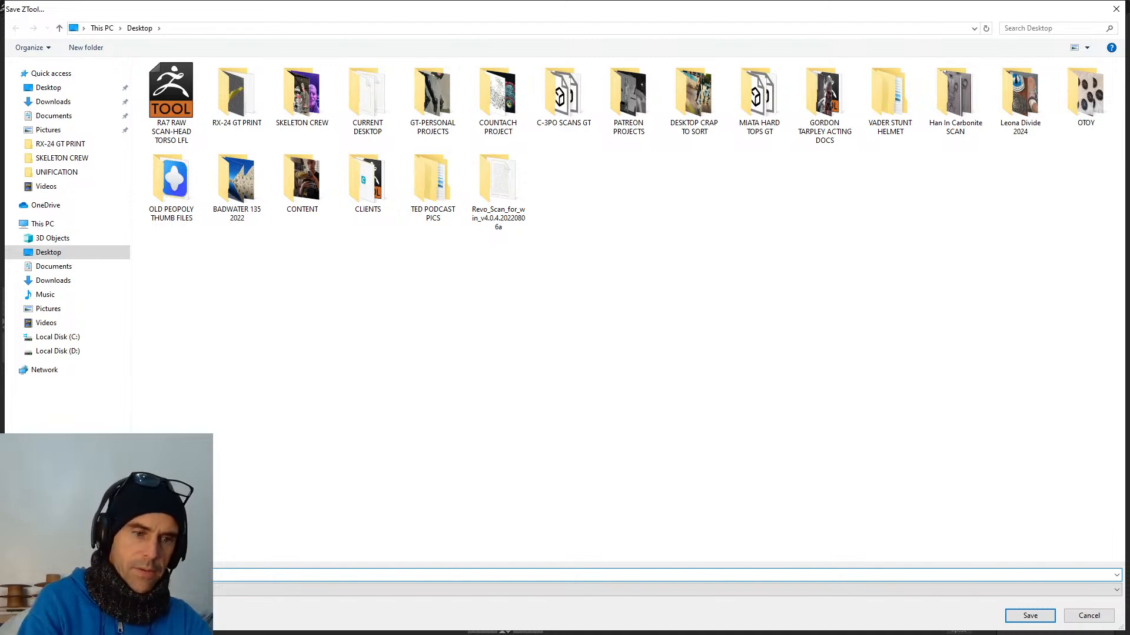
{"action": "key", "text": "Return"}
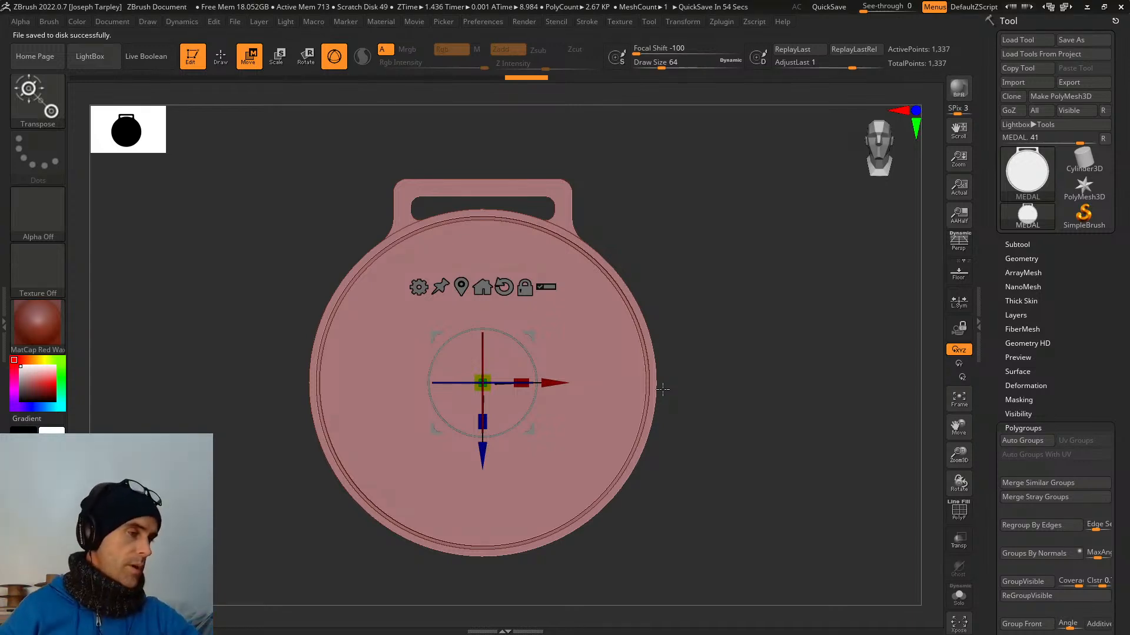
Return to Draw mode, open the medal's geometry settings, and turn its polyframe display back on.
{"action": "key", "text": "q"}
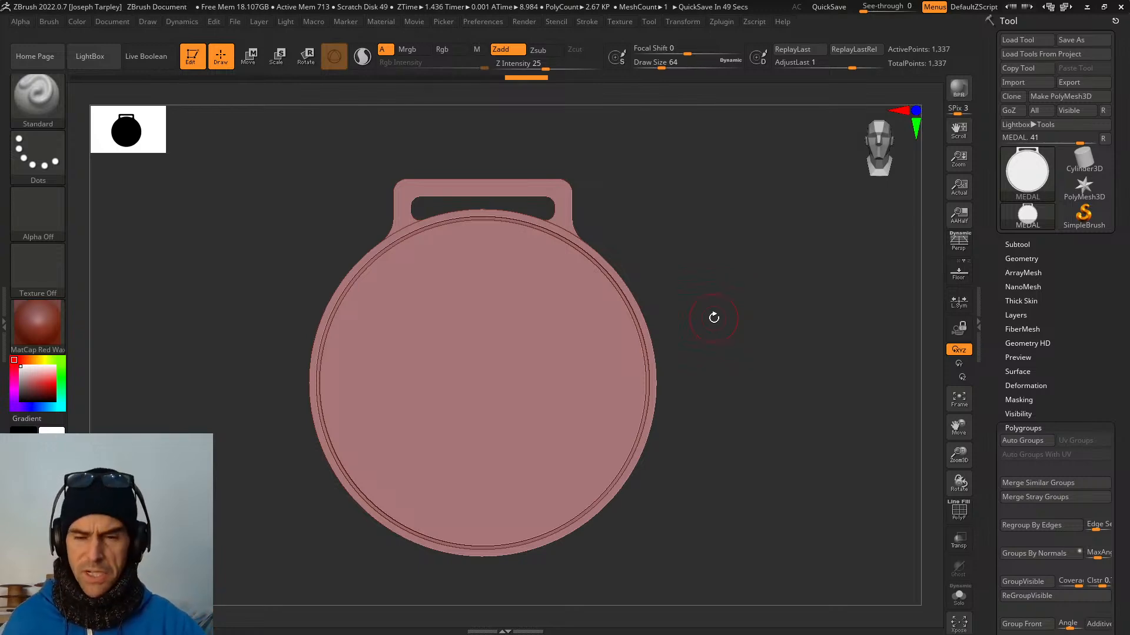
{"action": "scroll", "coordinate": [1097, 323], "scroll_direction": "down", "scroll_amount": 5}
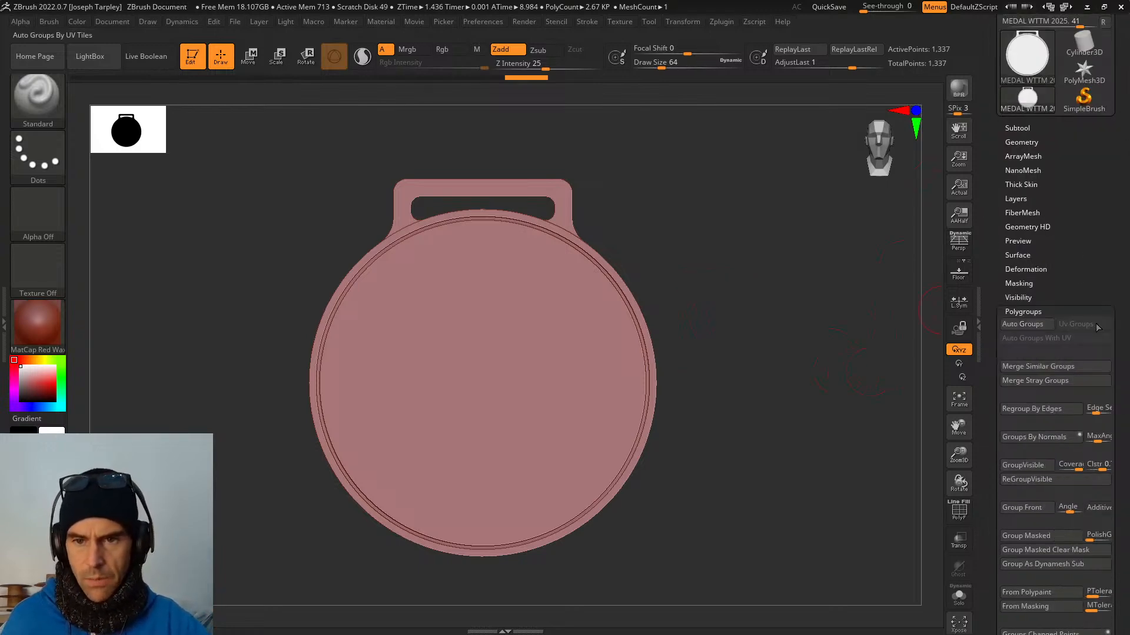
{"action": "scroll", "coordinate": [1097, 322], "scroll_direction": "down", "scroll_amount": 5}
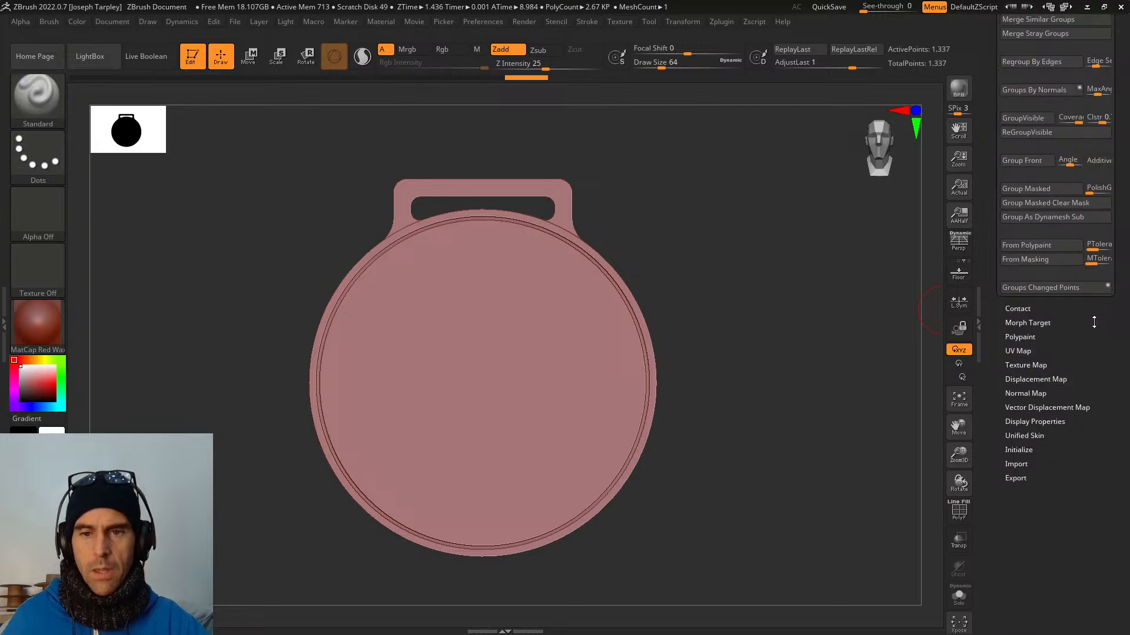
{"action": "scroll", "coordinate": [1013, 377], "scroll_direction": "up", "scroll_amount": 10}
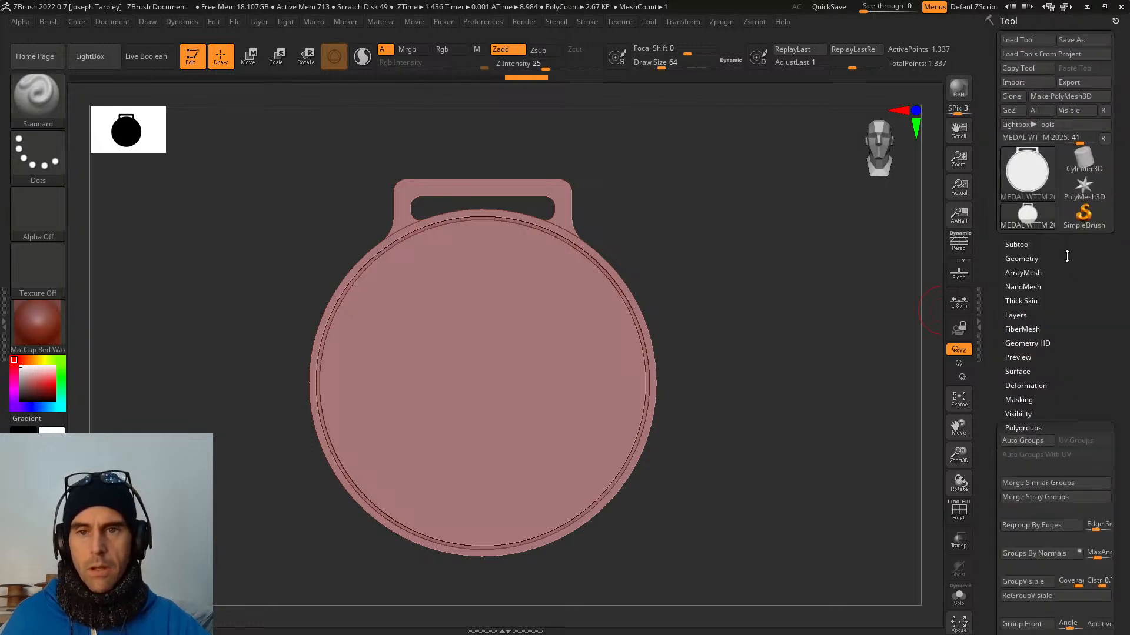
{"action": "left_click", "coordinate": [1021, 259]}
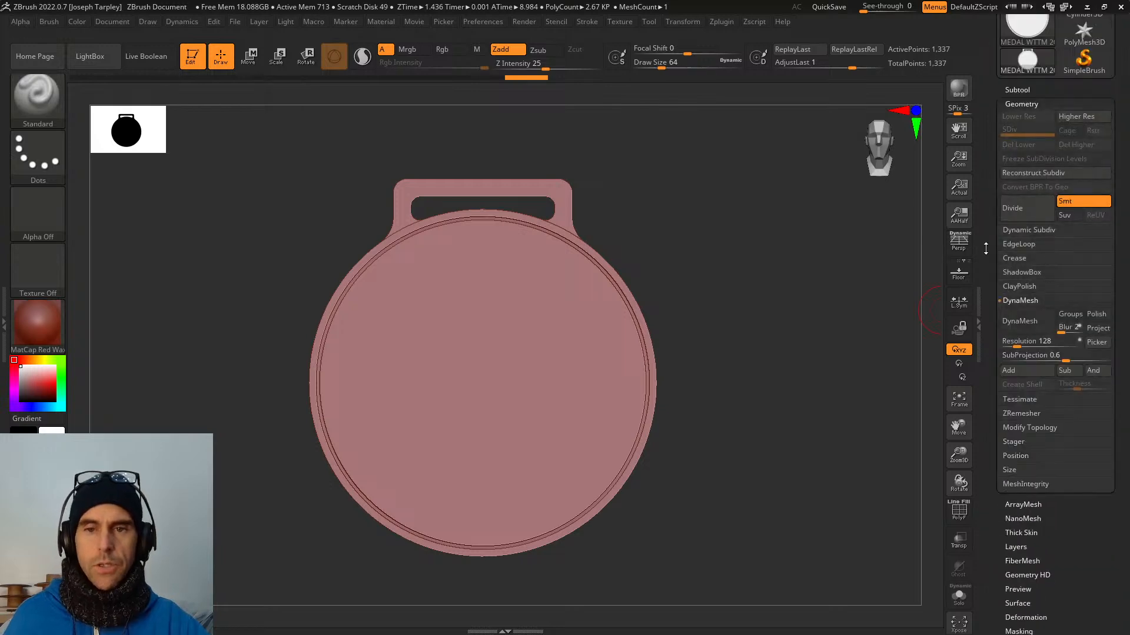
{"action": "mouse_move", "coordinate": [984, 267]}
{"action": "left_mouse_down"}
{"action": "mouse_move", "coordinate": [990, 224]}
{"action": "mouse_move", "coordinate": [977, 267]}
{"action": "left_mouse_up"}
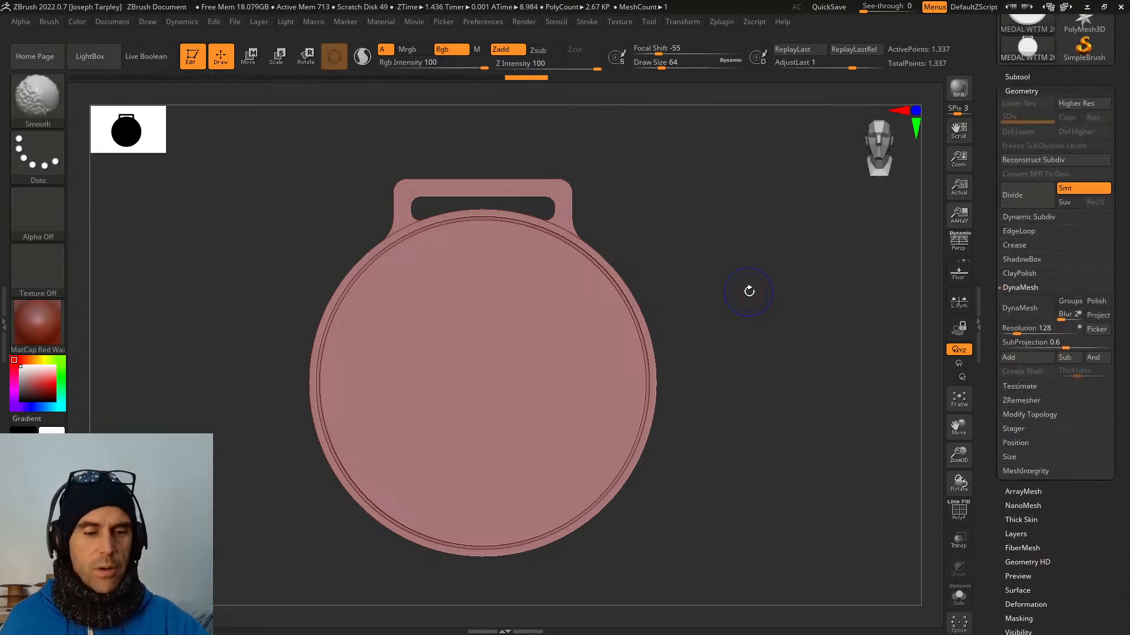
{"action": "key", "text": "shift+f"}
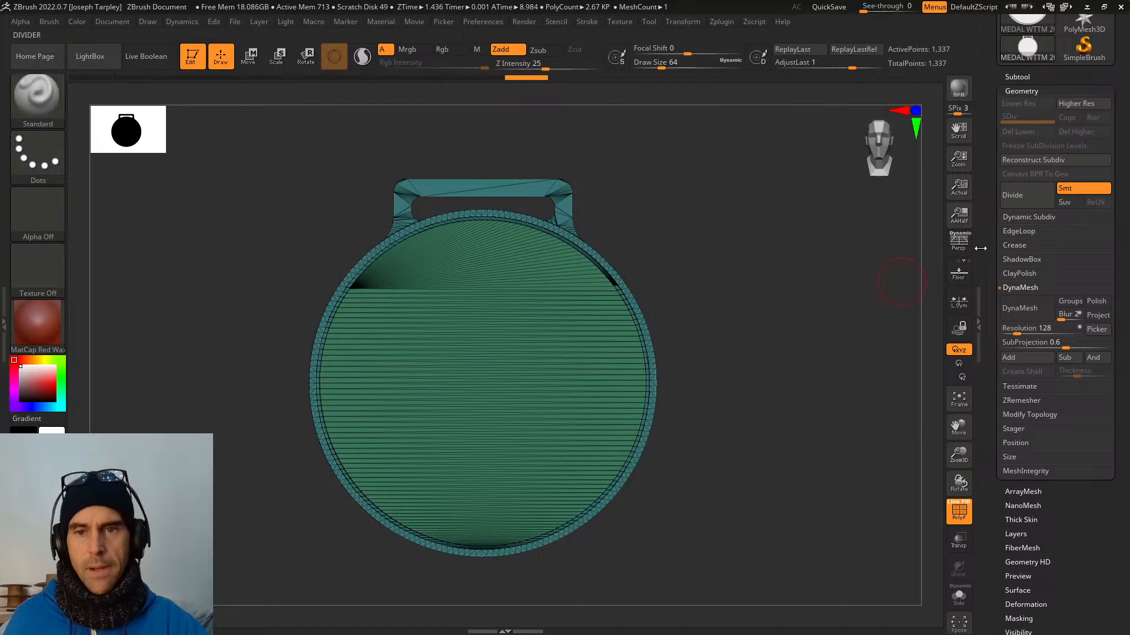
Open the subtool list and set its Visible Count to 2.
{"action": "left_click_drag", "start_coordinate": [989, 229], "coordinate": [990, 397]}
{"action": "left_click", "coordinate": [1018, 246]}
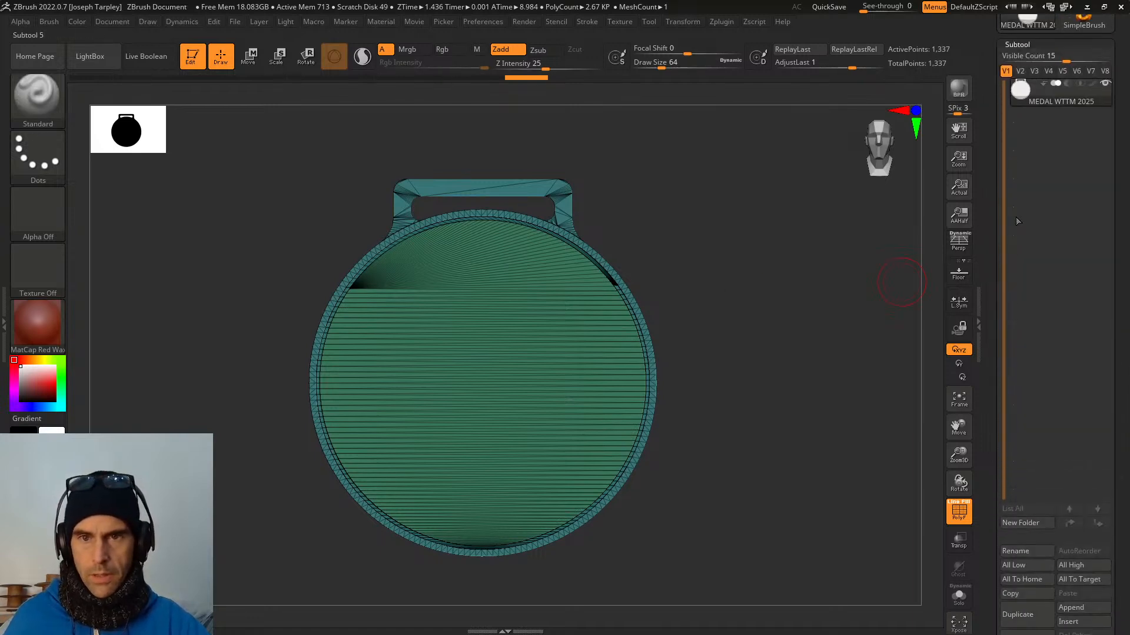
{"action": "left_click_drag", "start_coordinate": [1055, 58], "coordinate": [1007, 59]}
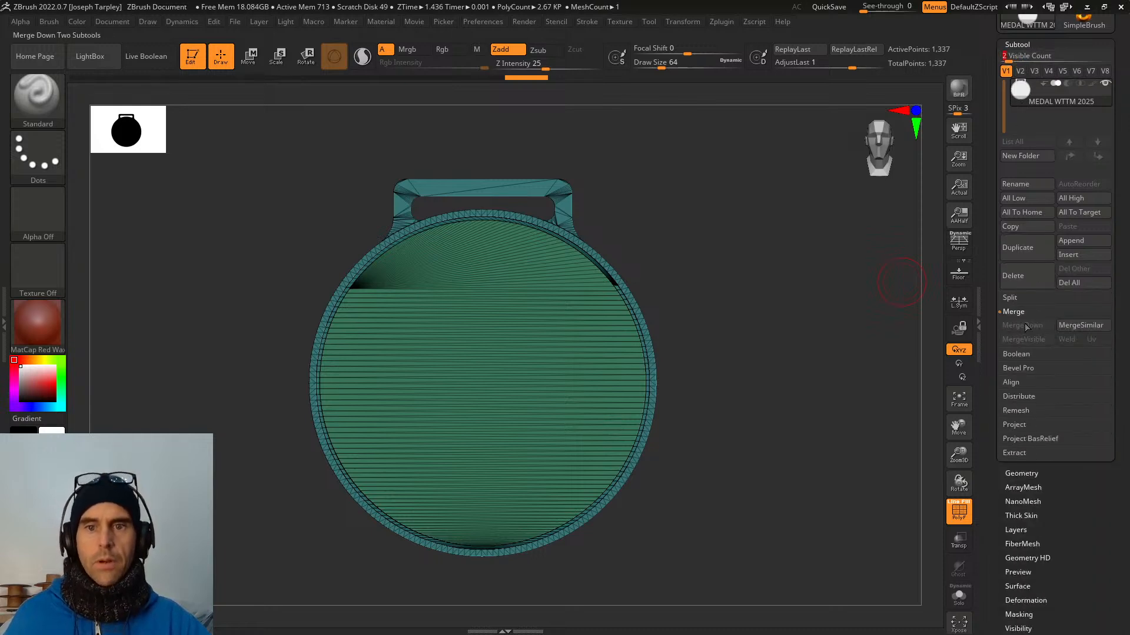
Split the medal into separate subtools by its polygroups, accepting the non-undoable operation.
{"action": "left_click", "coordinate": [1017, 298]}
{"action": "left_click", "coordinate": [1085, 312]}
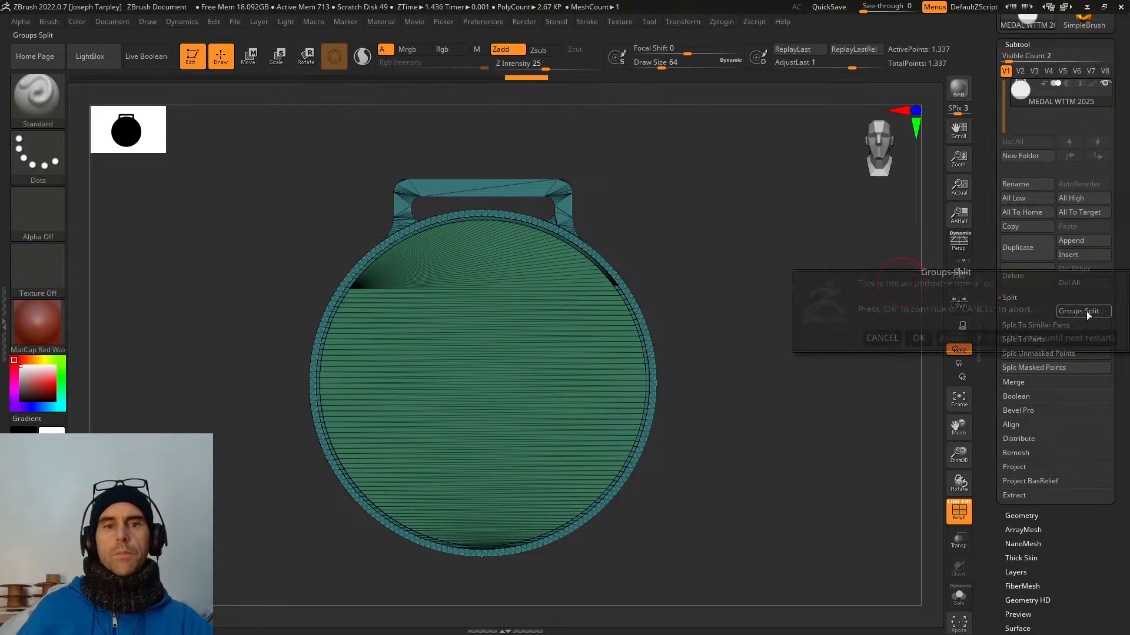
{"action": "left_click", "coordinate": [918, 338]}
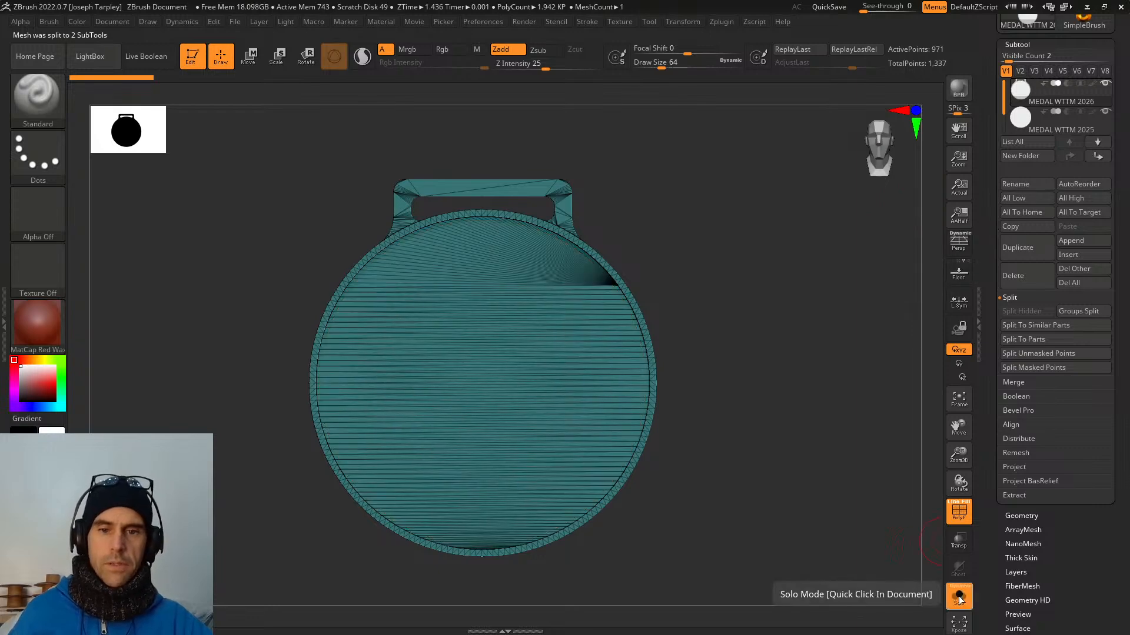
Inspect the split medal parts in Solo mode, restore the full view and select the disc inlay subtool MEDAL WTTM 2025.
{"action": "left_click", "coordinate": [961, 599]}
{"action": "left_click", "coordinate": [1035, 126]}
{"action": "left_click", "coordinate": [1037, 100]}
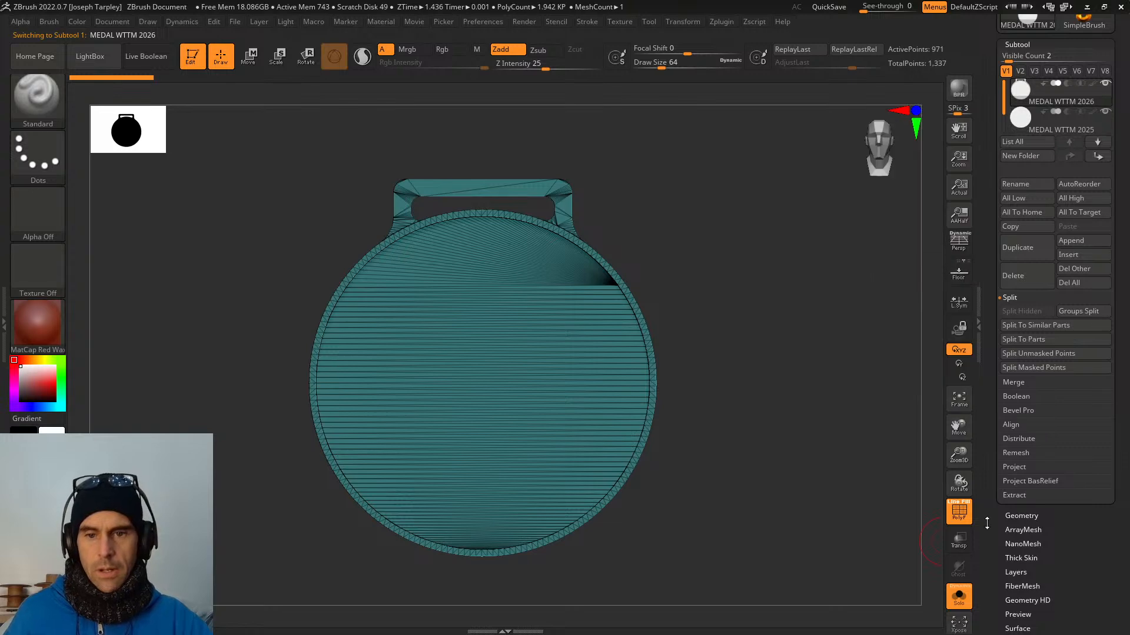
{"action": "left_click", "coordinate": [961, 599]}
{"action": "left_click", "coordinate": [1065, 130]}
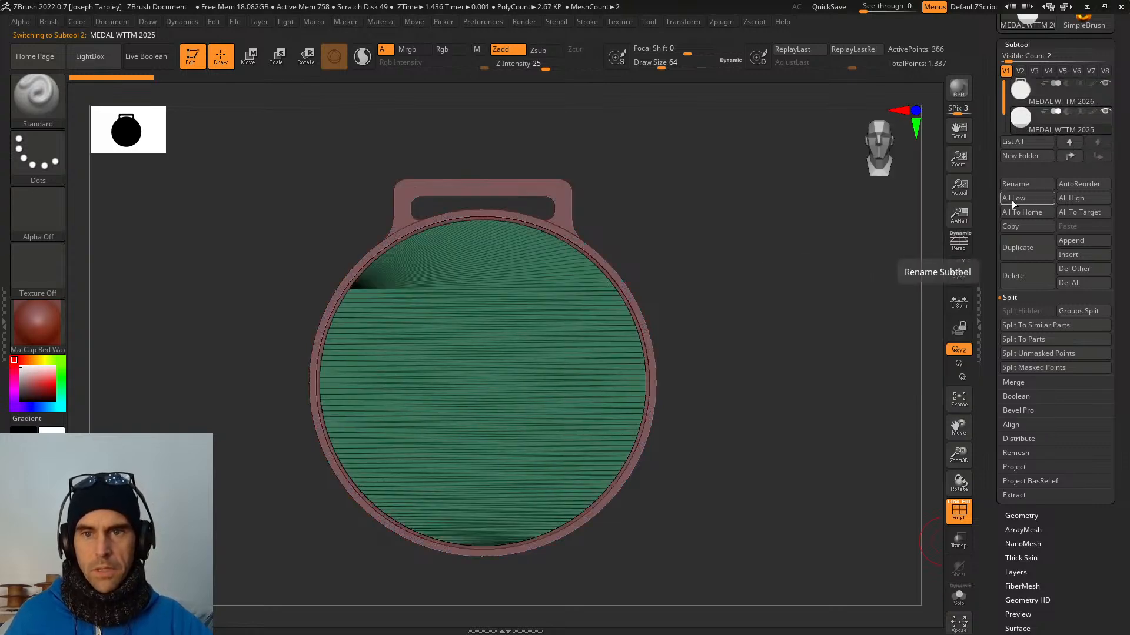
Remesh the disc inlay with DynaMesh at Resolution 1160 and Blur 0.
{"action": "left_click_drag", "start_coordinate": [812, 297], "coordinate": [809, 293]}
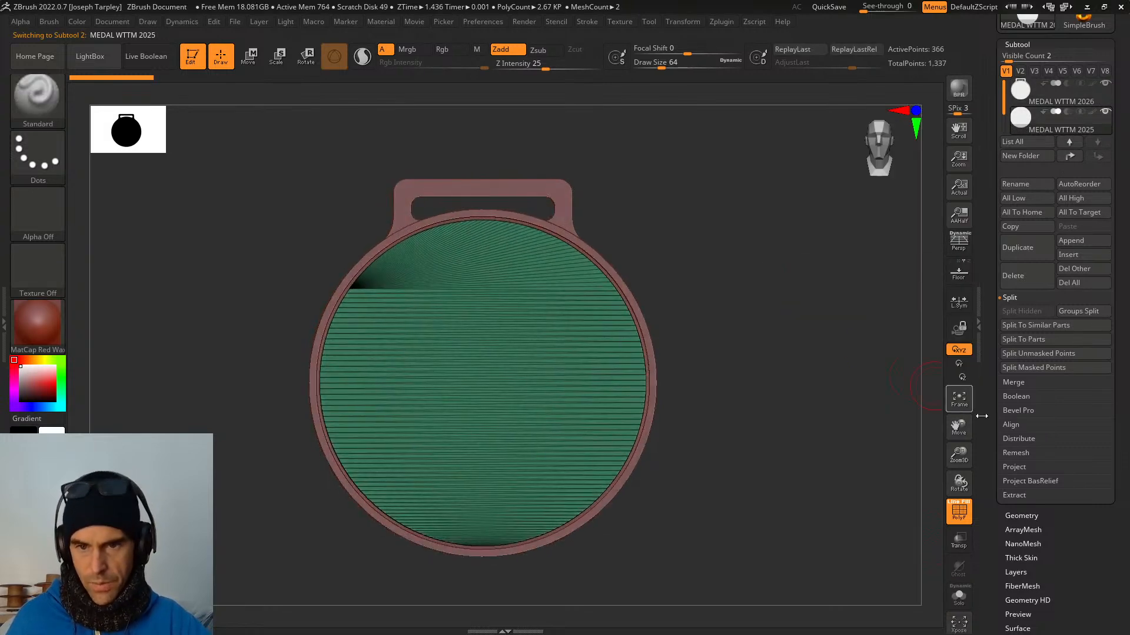
{"action": "left_click_drag", "start_coordinate": [987, 415], "coordinate": [1017, 257]}
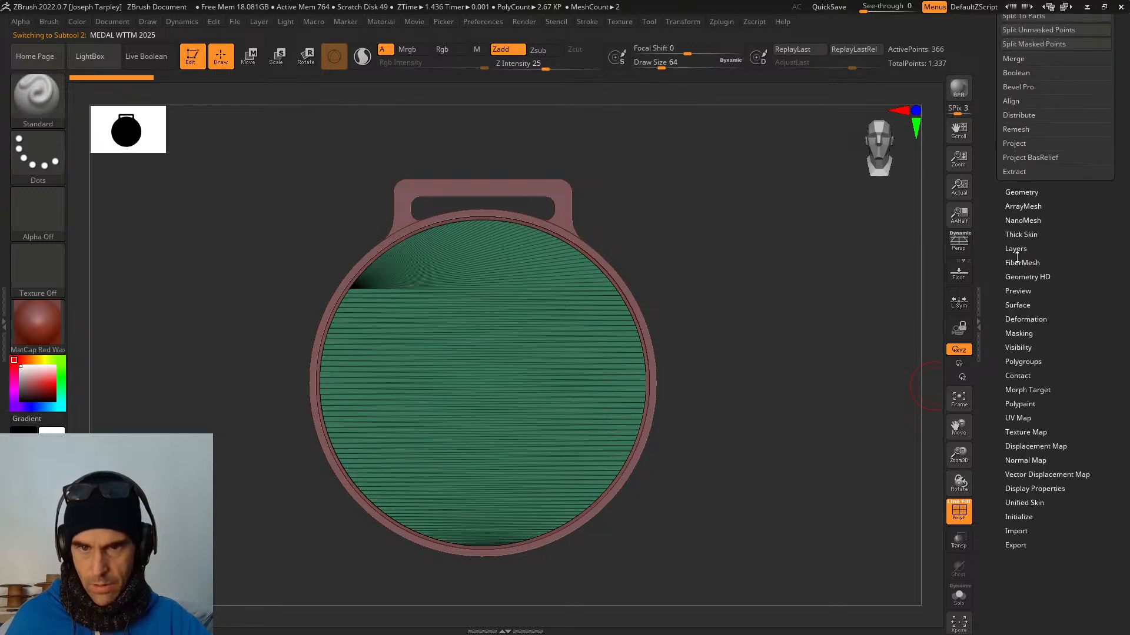
{"action": "left_click", "coordinate": [1022, 192]}
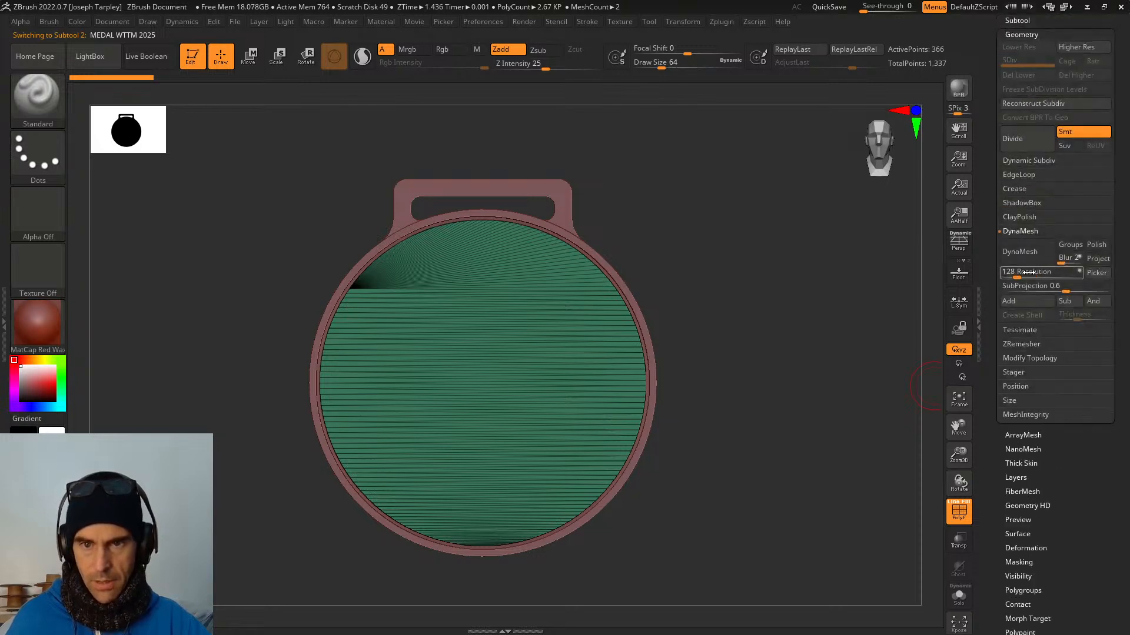
{"action": "left_click", "coordinate": [1026, 162]}
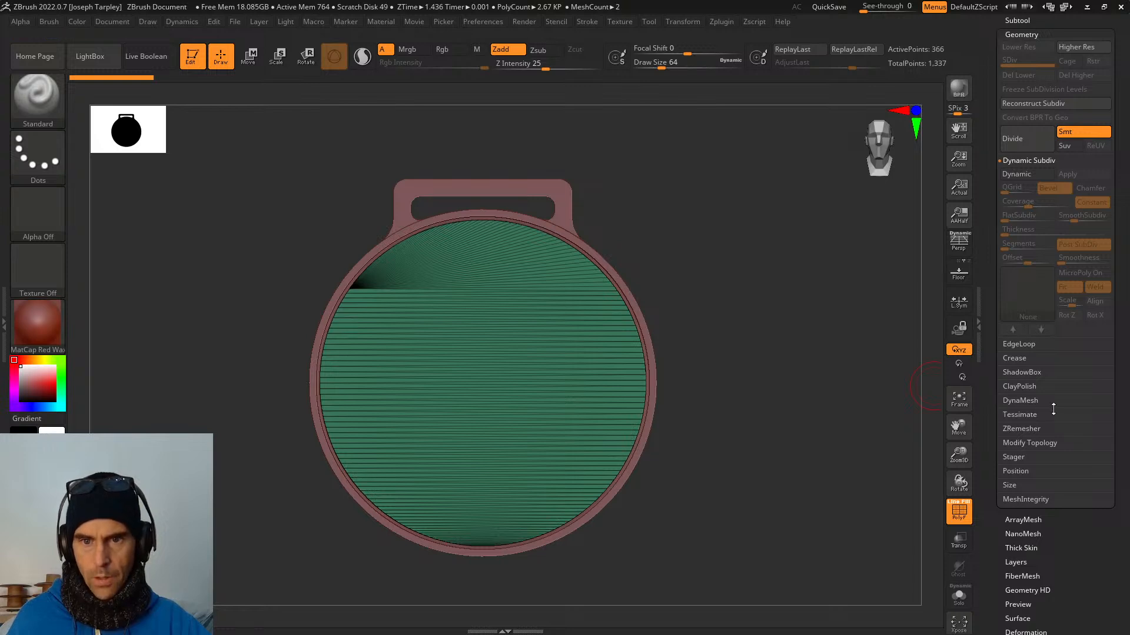
{"action": "left_click", "coordinate": [1024, 400]}
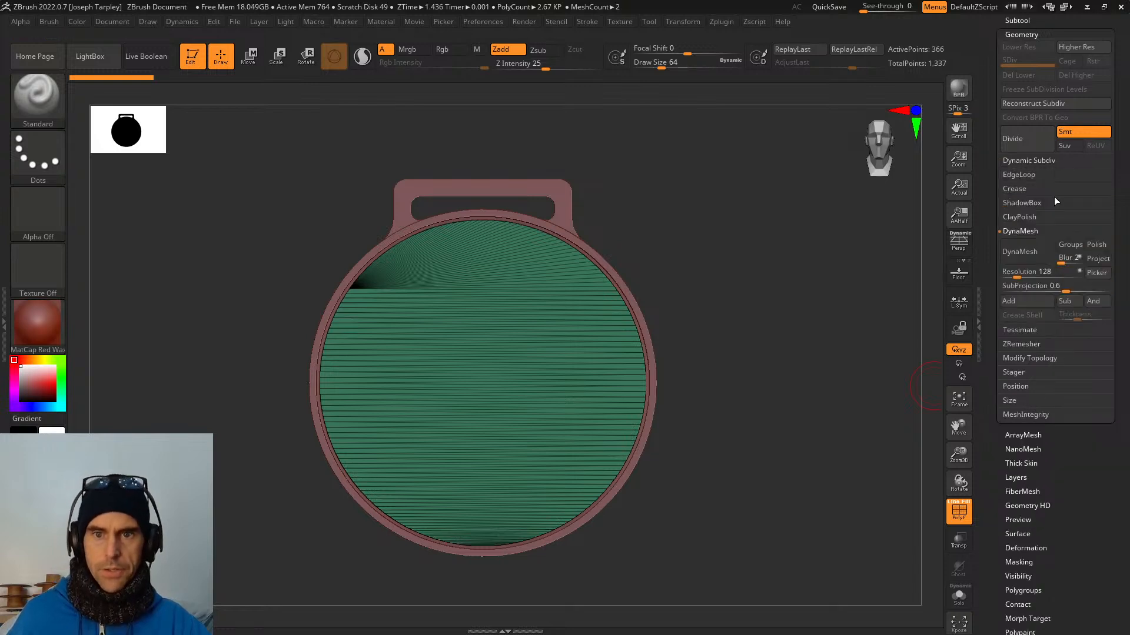
{"action": "left_click_drag", "start_coordinate": [1062, 267], "coordinate": [1043, 262]}
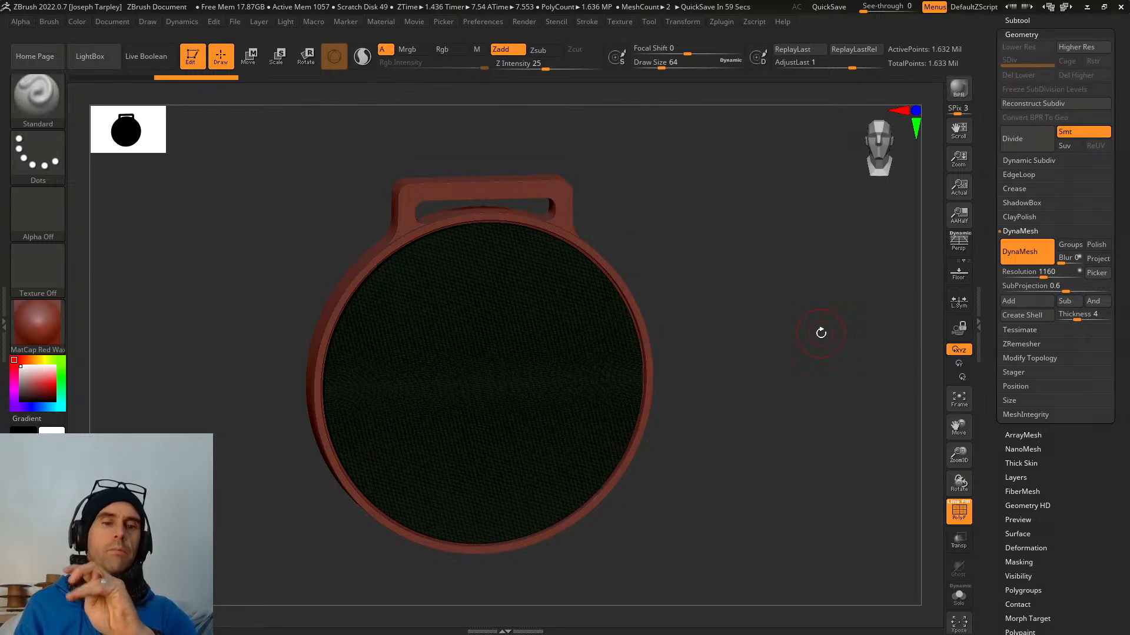
Hide the polyframe and choose the ClayTubes brush for sculpting the inlay.
{"action": "key", "text": "shift+f"}
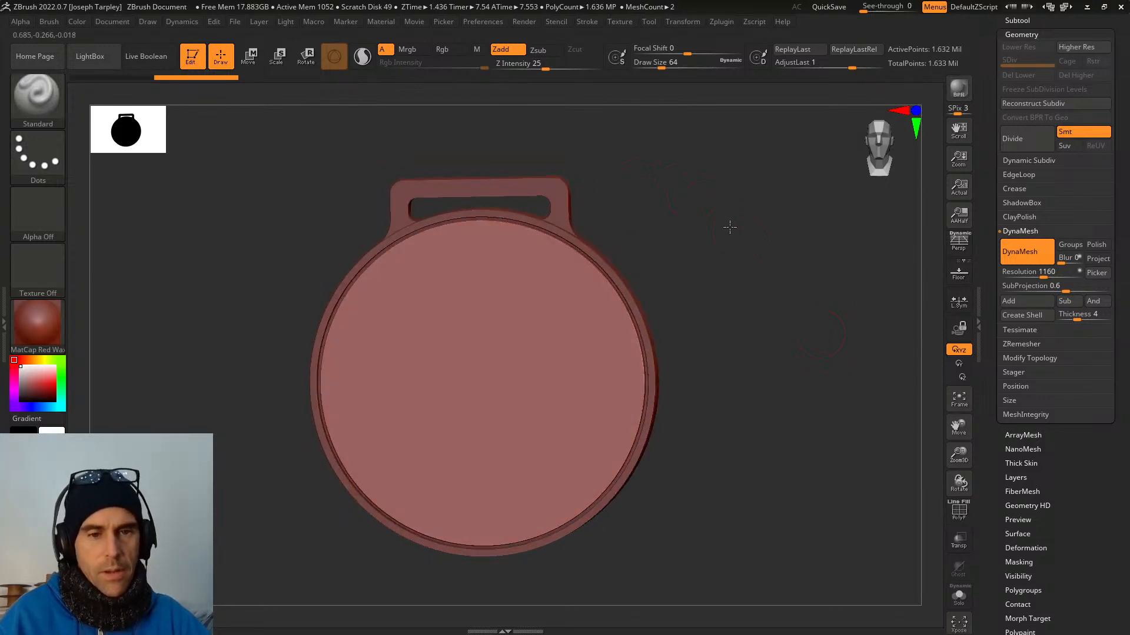
{"action": "left_click_drag", "start_coordinate": [725, 219], "coordinate": [731, 262], "text": "alt"}
{"action": "key", "text": "b"}
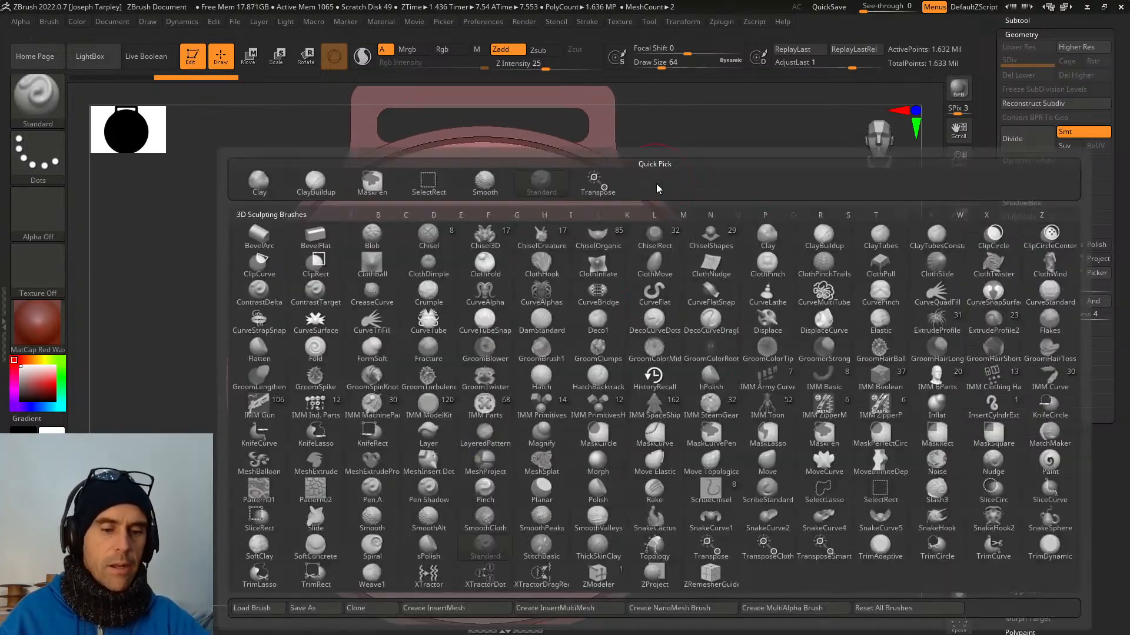
{"action": "key", "text": "c"}
{"action": "key", "text": "t"}
Set the Draw Size to about 27, try a ClayTubes stroke across the inlay face and undo it.
{"action": "key", "text": "space"}
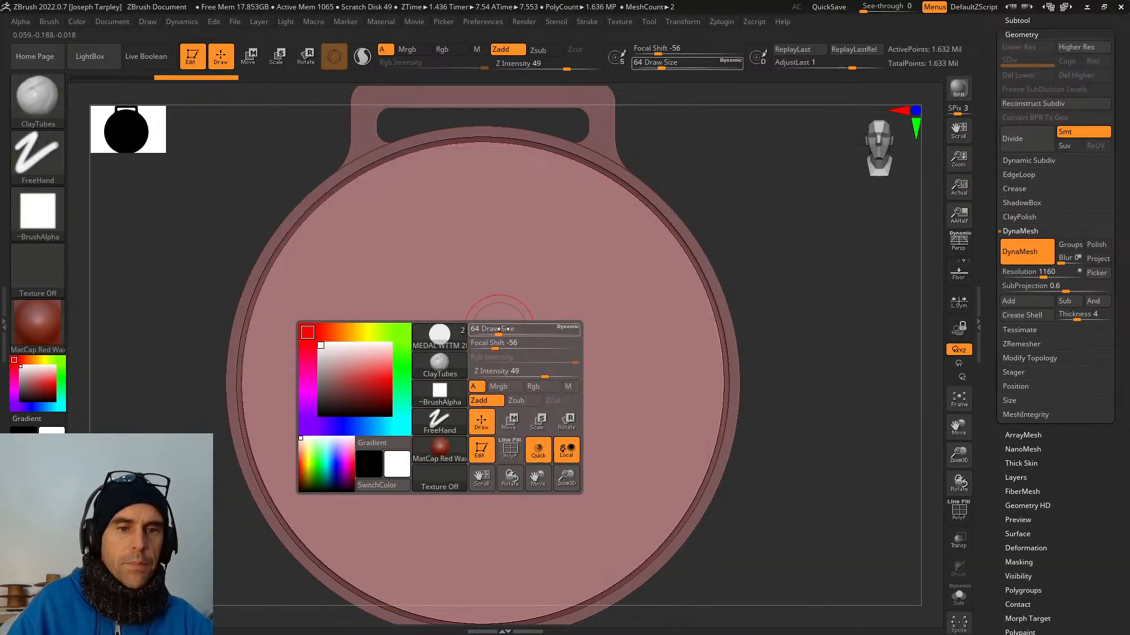
{"action": "left_click_drag", "start_coordinate": [491, 327], "coordinate": [486, 328]}
{"action": "mouse_move", "coordinate": [481, 288]}
{"action": "left_mouse_down"}
{"action": "mouse_move", "coordinate": [476, 362]}
{"action": "mouse_move", "coordinate": [432, 421]}
{"action": "mouse_move", "coordinate": [419, 468]}
{"action": "left_mouse_up"}
{"action": "key", "text": "ctrl+z"}
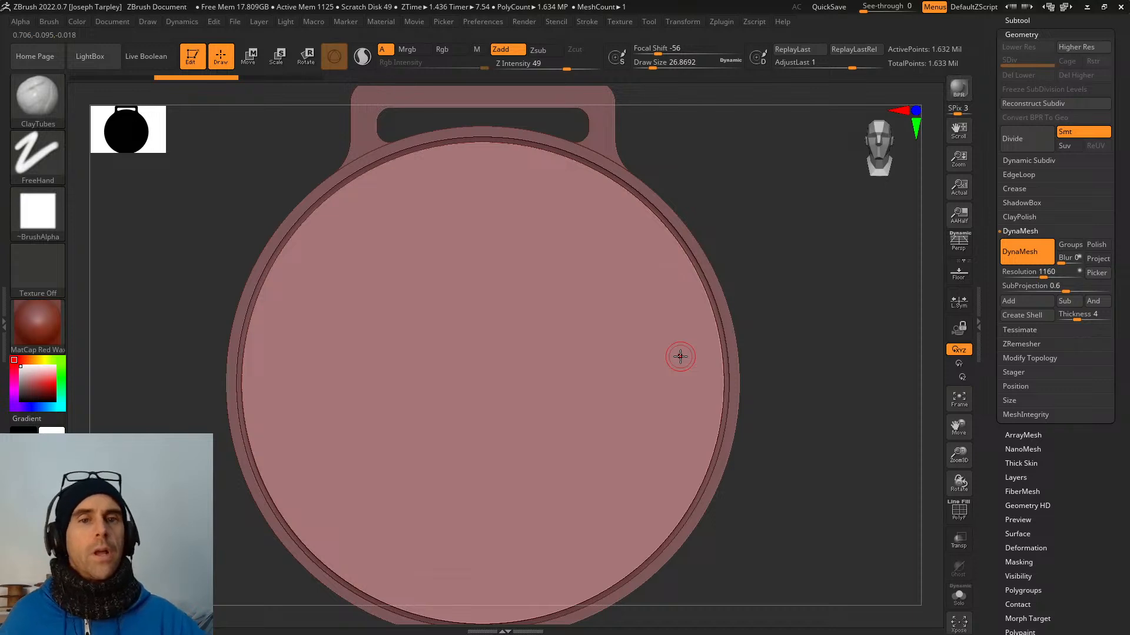
Add the imported tree photo texture to Spotlight as a sculpting reference.
{"action": "left_click", "coordinate": [615, 21]}
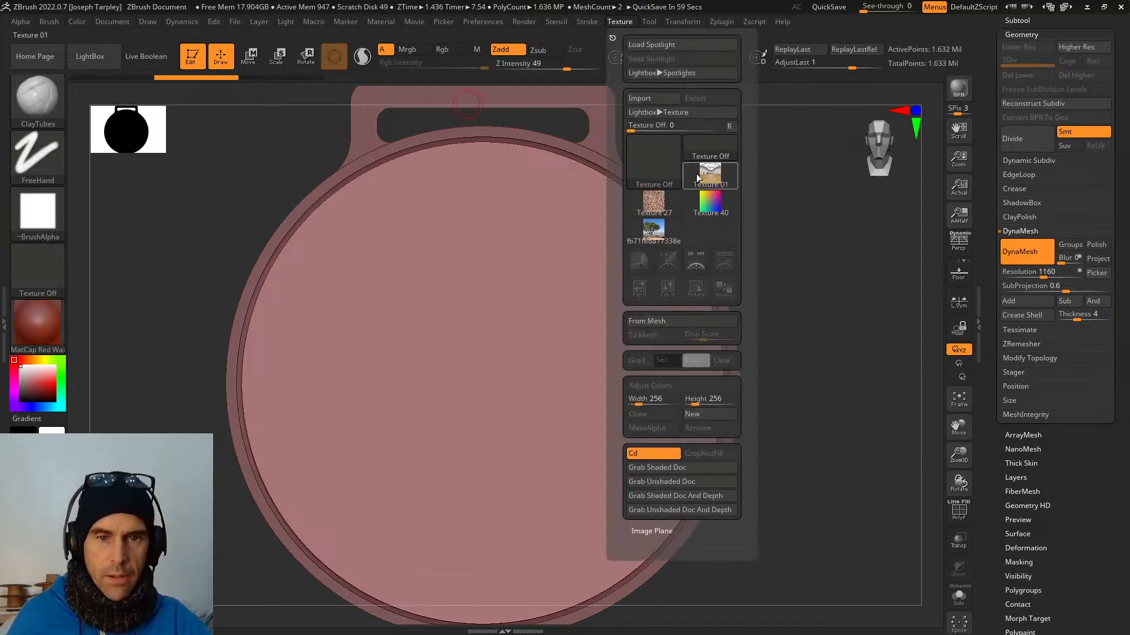
{"action": "left_click", "coordinate": [657, 231]}
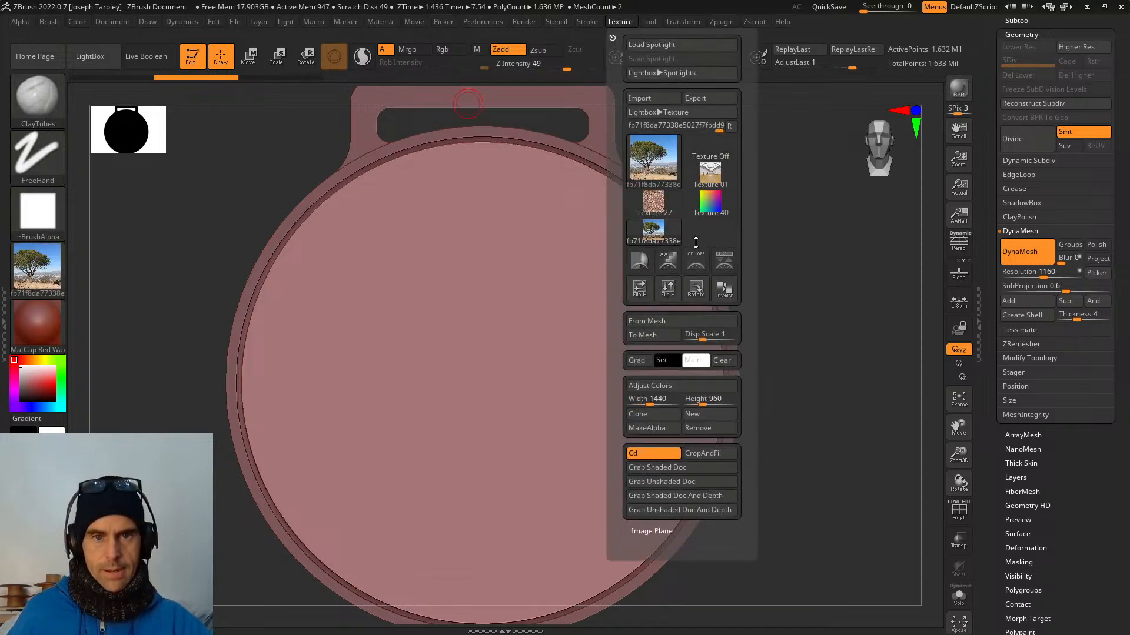
{"action": "left_click", "coordinate": [722, 266]}
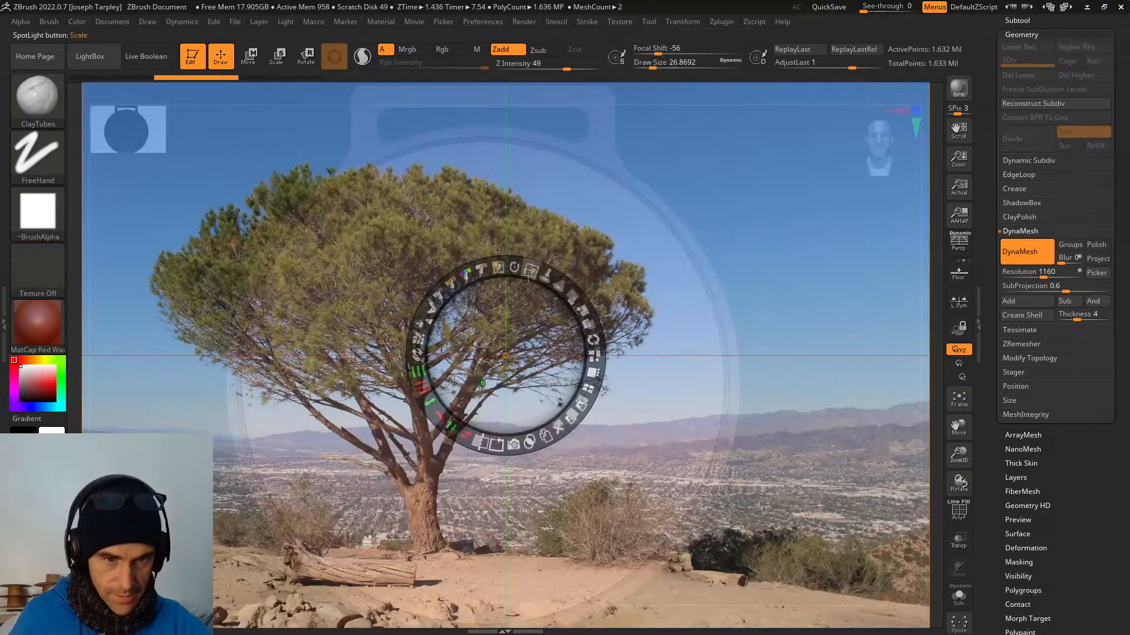
Scale down and reposition the tree photo in Spotlight until the tree sits within the medal's disc.
{"action": "left_click_drag", "start_coordinate": [524, 274], "coordinate": [502, 260]}
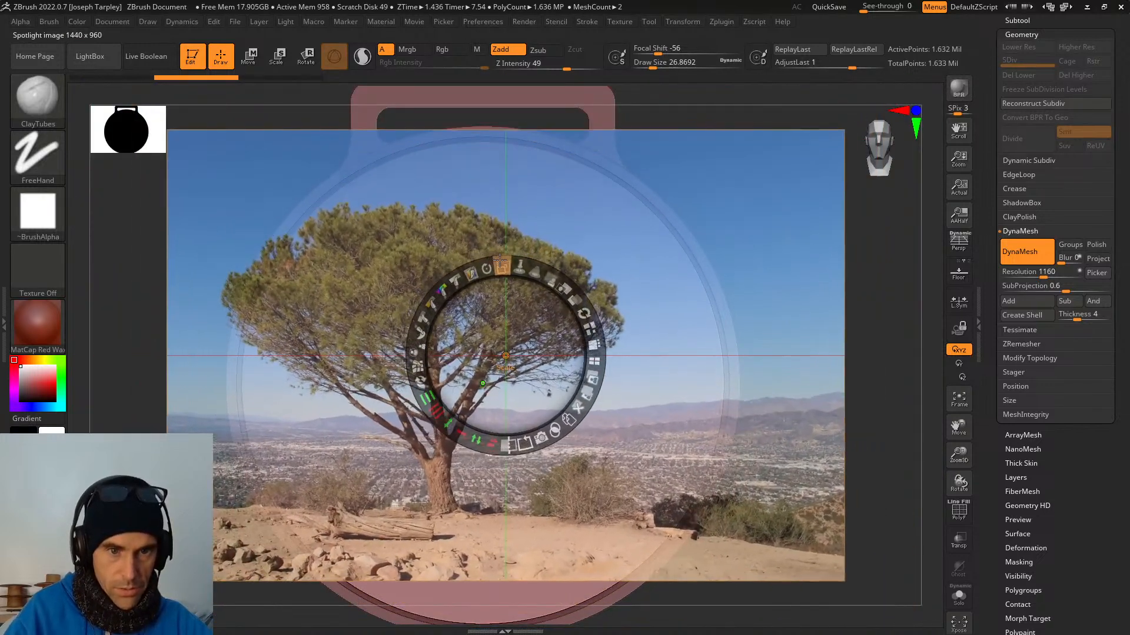
{"action": "left_click_drag", "start_coordinate": [501, 313], "coordinate": [558, 331]}
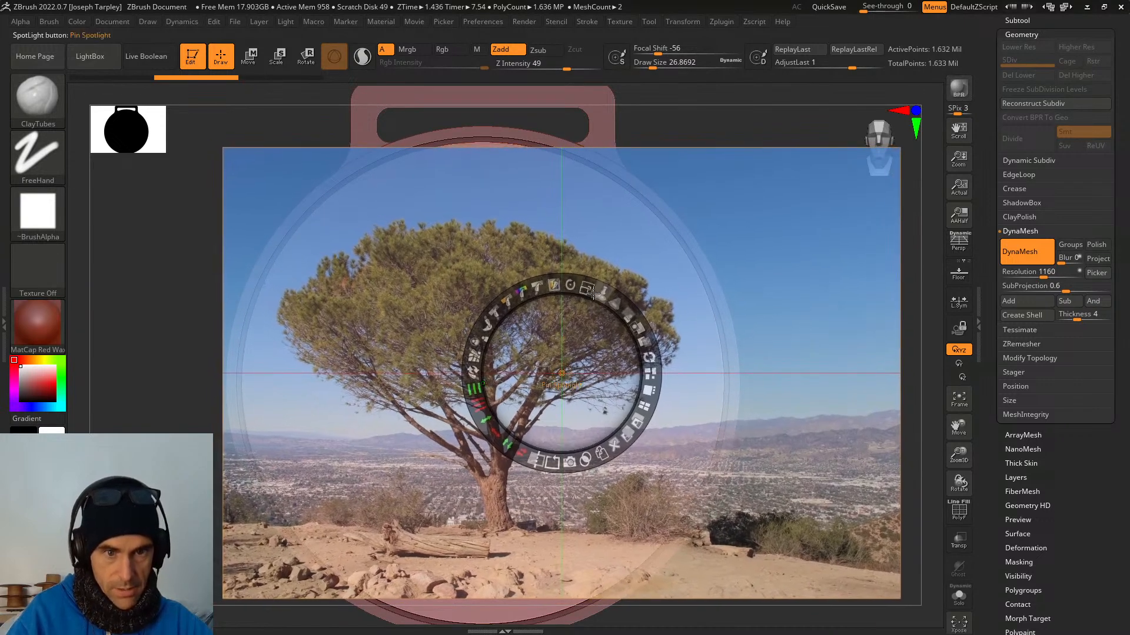
{"action": "left_click_drag", "start_coordinate": [585, 290], "coordinate": [589, 291]}
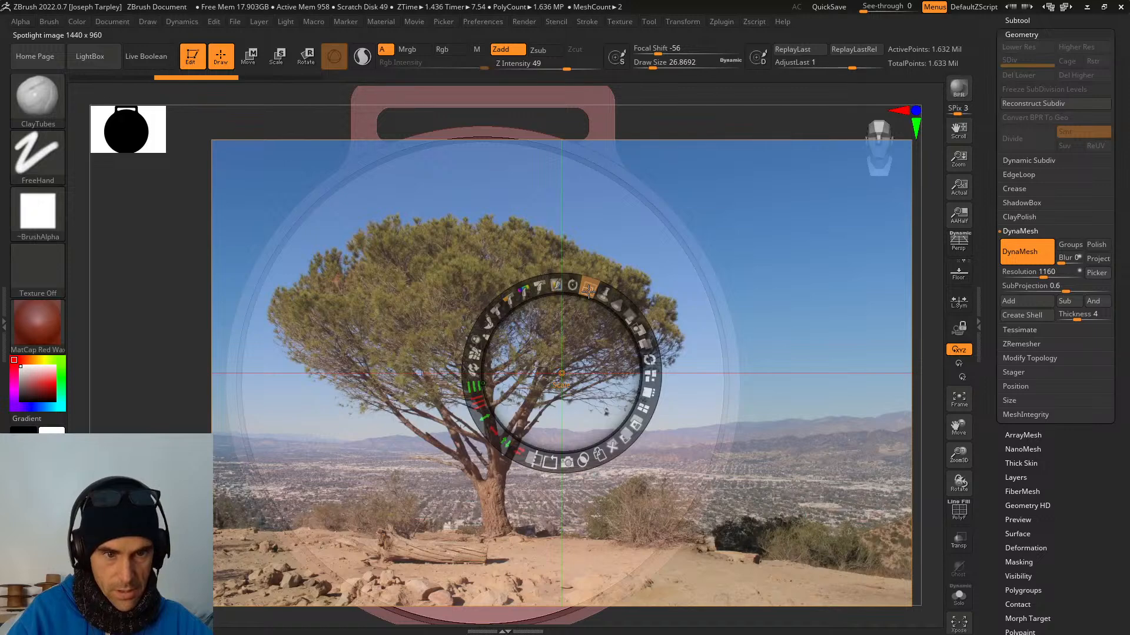
{"action": "left_click_drag", "start_coordinate": [589, 291], "coordinate": [584, 291]}
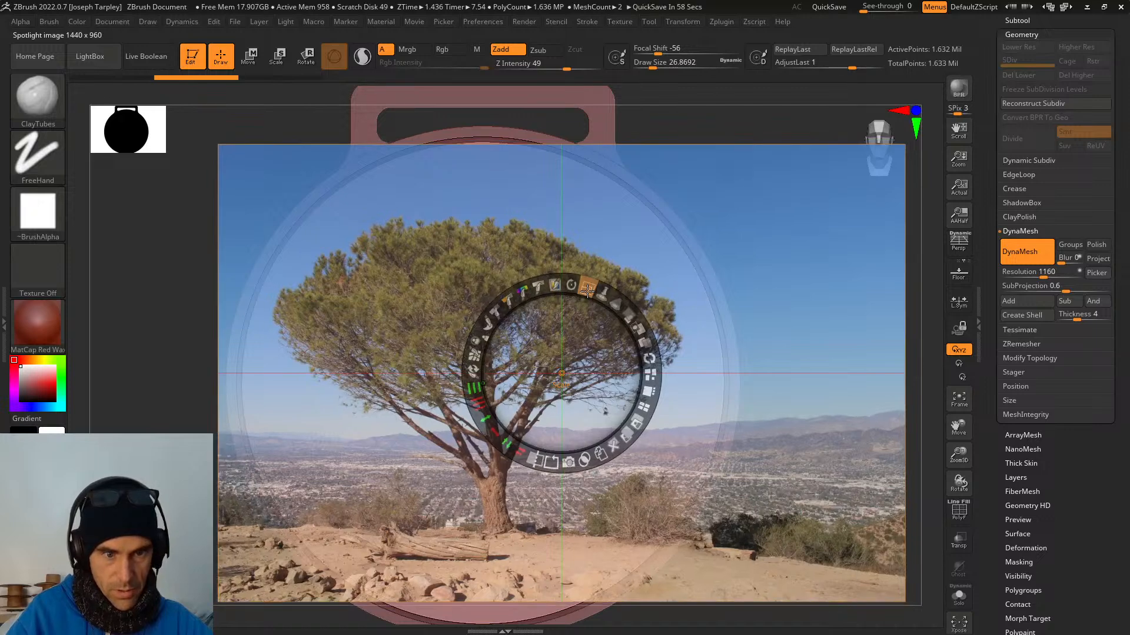
{"action": "left_click_drag", "start_coordinate": [560, 334], "coordinate": [568, 333]}
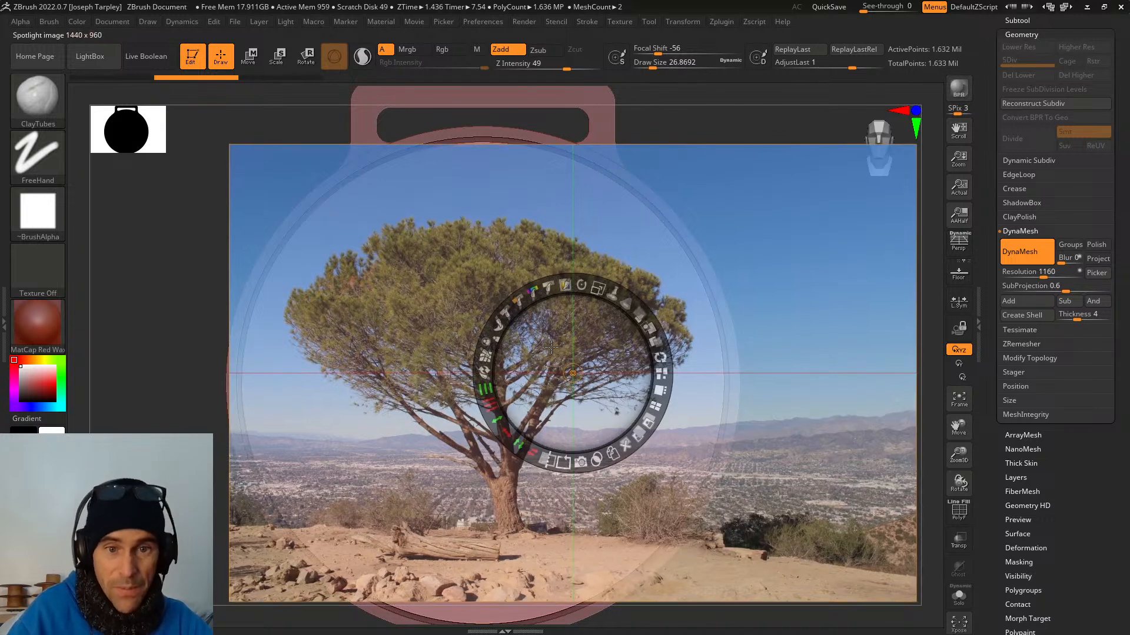
{"action": "left_click_drag", "start_coordinate": [564, 349], "coordinate": [561, 354]}
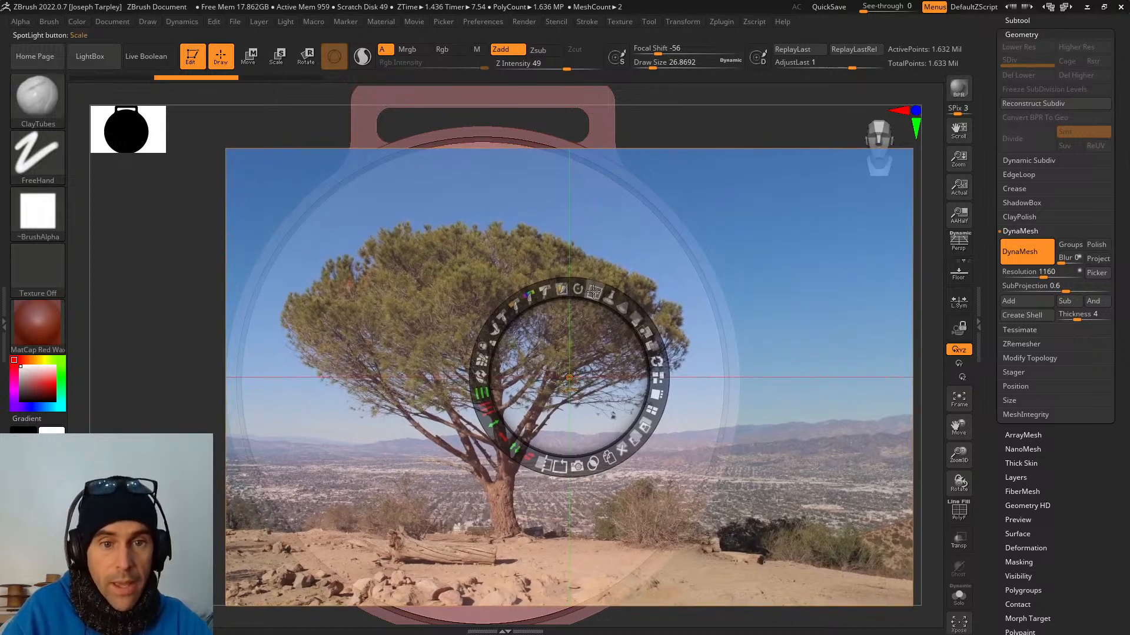
{"action": "left_click_drag", "start_coordinate": [594, 292], "coordinate": [588, 290]}
{"action": "left_click_drag", "start_coordinate": [551, 346], "coordinate": [544, 345]}
{"action": "left_click_drag", "start_coordinate": [590, 288], "coordinate": [588, 288]}
{"action": "left_click_drag", "start_coordinate": [555, 343], "coordinate": [556, 344]}
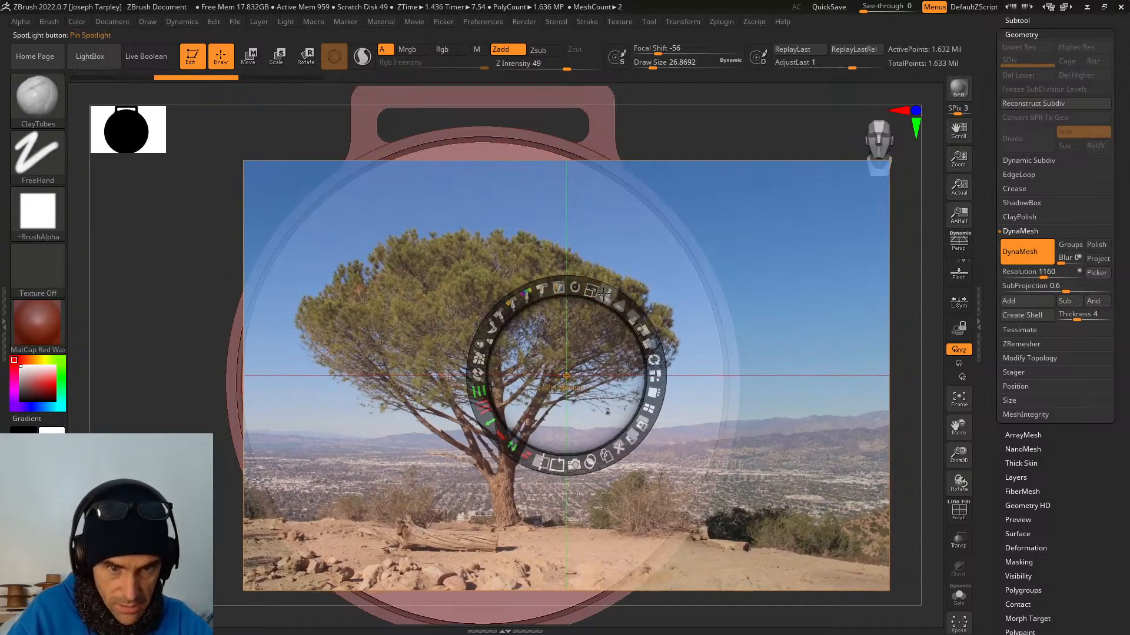
{"action": "left_click_drag", "start_coordinate": [591, 290], "coordinate": [590, 289]}
{"action": "left_click_drag", "start_coordinate": [562, 332], "coordinate": [560, 336]}
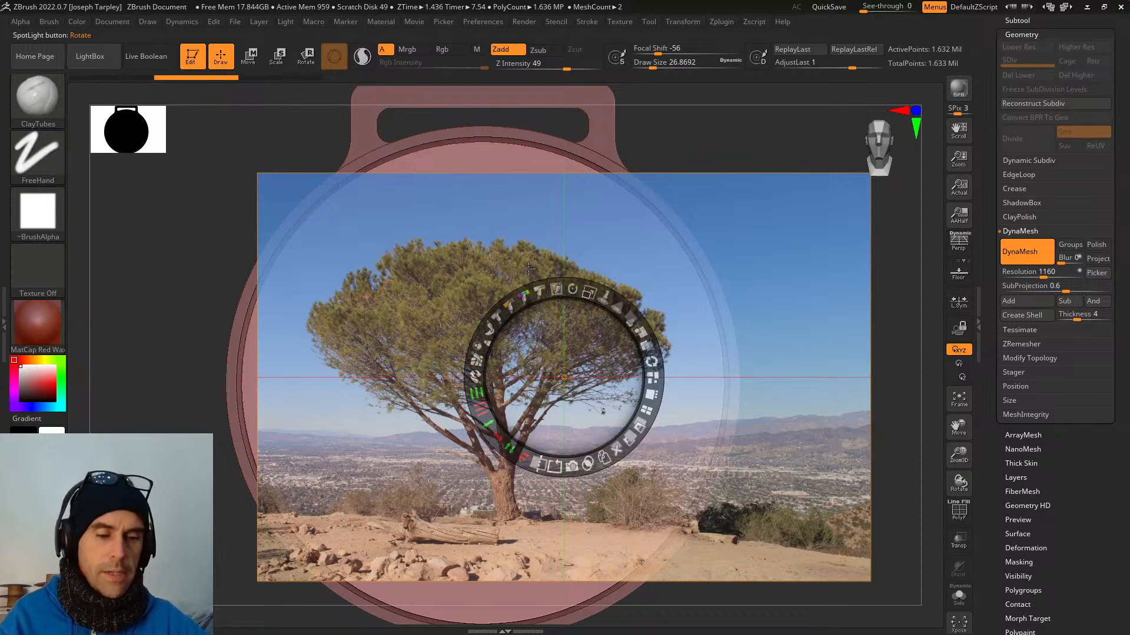
Leave Spotlight editing with the photo in place and set the ClayTubes Draw Size to about 128.
{"action": "key", "text": "z"}
{"action": "key", "text": "space"}
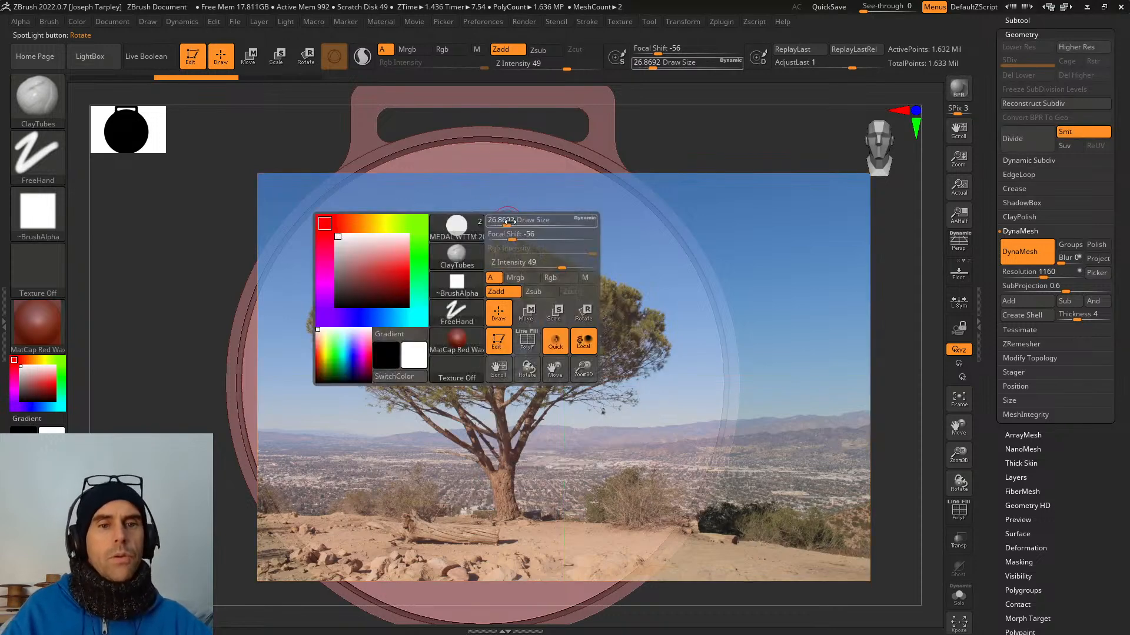
{"action": "left_click_drag", "start_coordinate": [507, 221], "coordinate": [520, 223]}
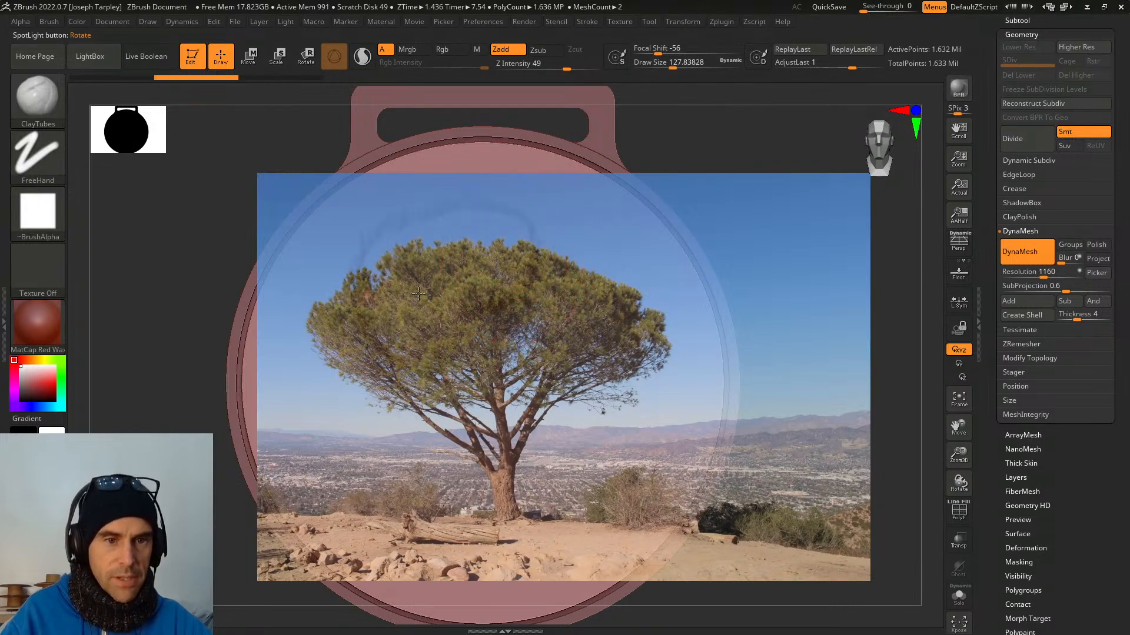
Try building up part of the tree crown with ClayTubes, hide the photo to check, and undo the stroke.
{"action": "left_click_drag", "start_coordinate": [418, 293], "coordinate": [438, 303]}
{"action": "key", "text": "shift+z"}
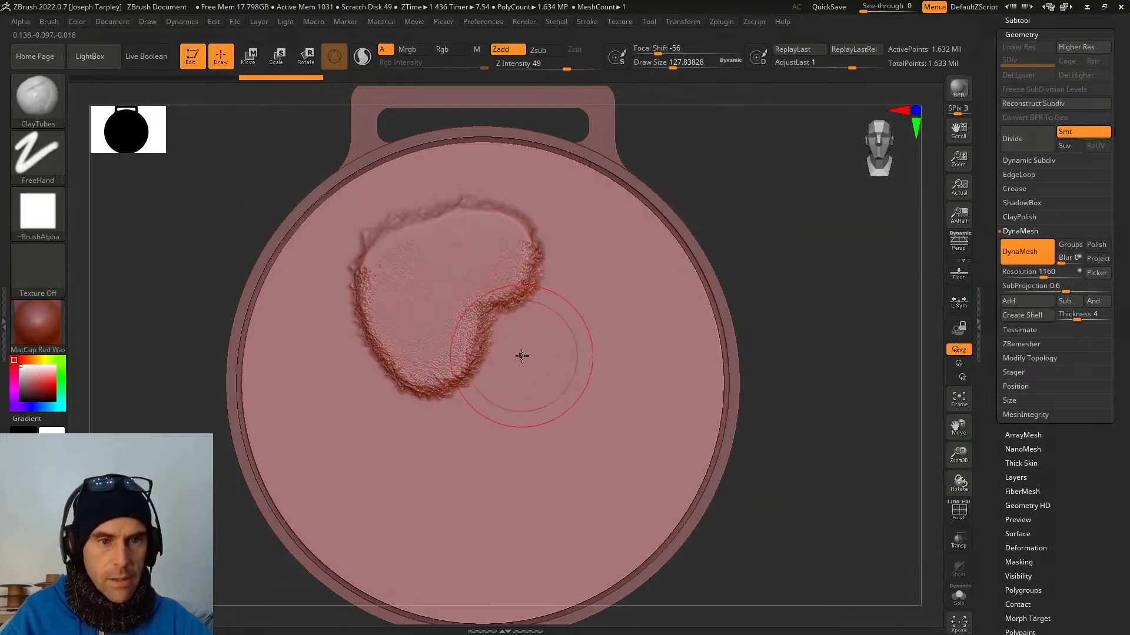
{"action": "key", "text": "ctrl+z"}
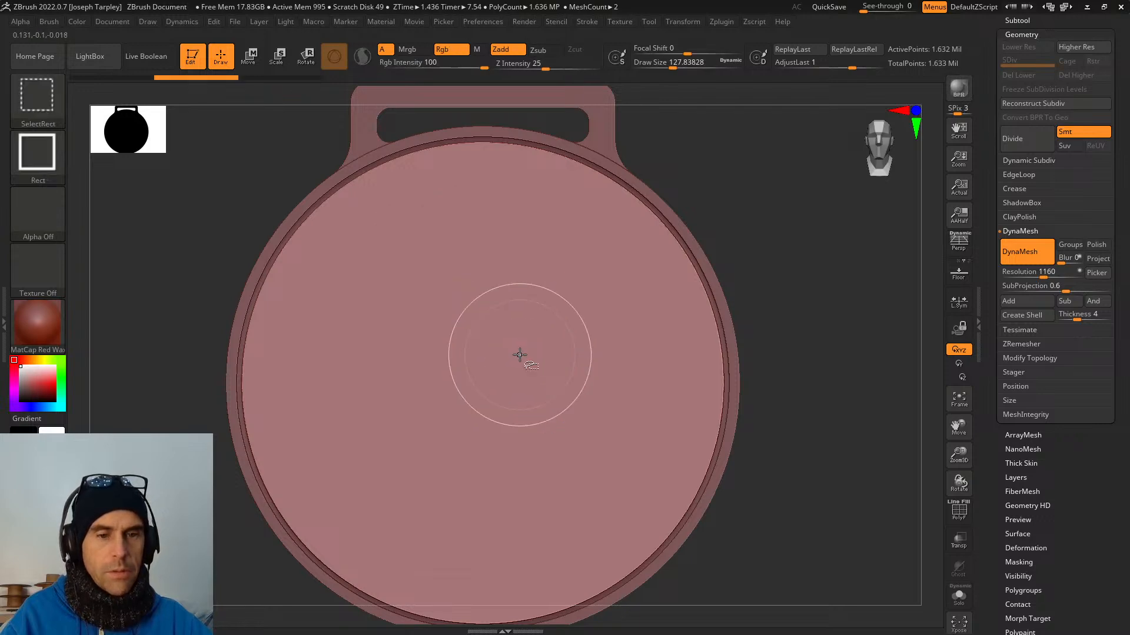
Redo the crown stroke and try extending the clay across the whole tree crown, toggling the reference photo to compare.
{"action": "key", "text": "ctrl+shift+z"}
{"action": "key", "text": "shift+z"}
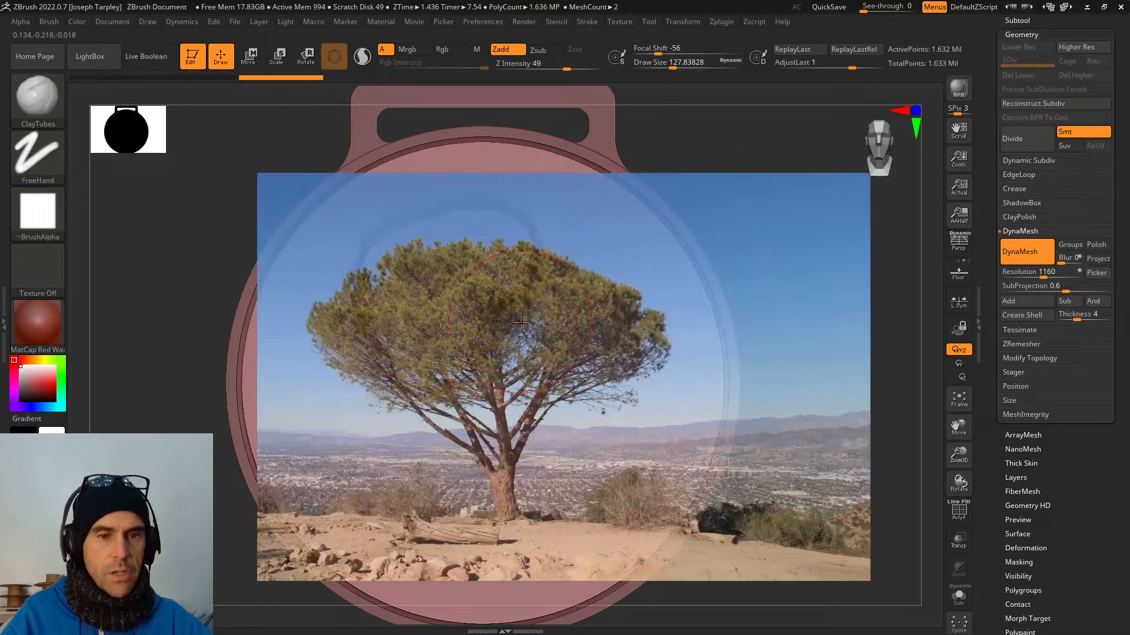
{"action": "mouse_move", "coordinate": [519, 307]}
{"action": "left_mouse_down"}
{"action": "mouse_move", "coordinate": [611, 314]}
{"action": "mouse_move", "coordinate": [622, 350]}
{"action": "mouse_move", "coordinate": [447, 500]}
{"action": "mouse_move", "coordinate": [353, 389]}
{"action": "mouse_move", "coordinate": [351, 305]}
{"action": "mouse_move", "coordinate": [647, 365]}
{"action": "mouse_move", "coordinate": [611, 397]}
{"action": "left_mouse_up"}
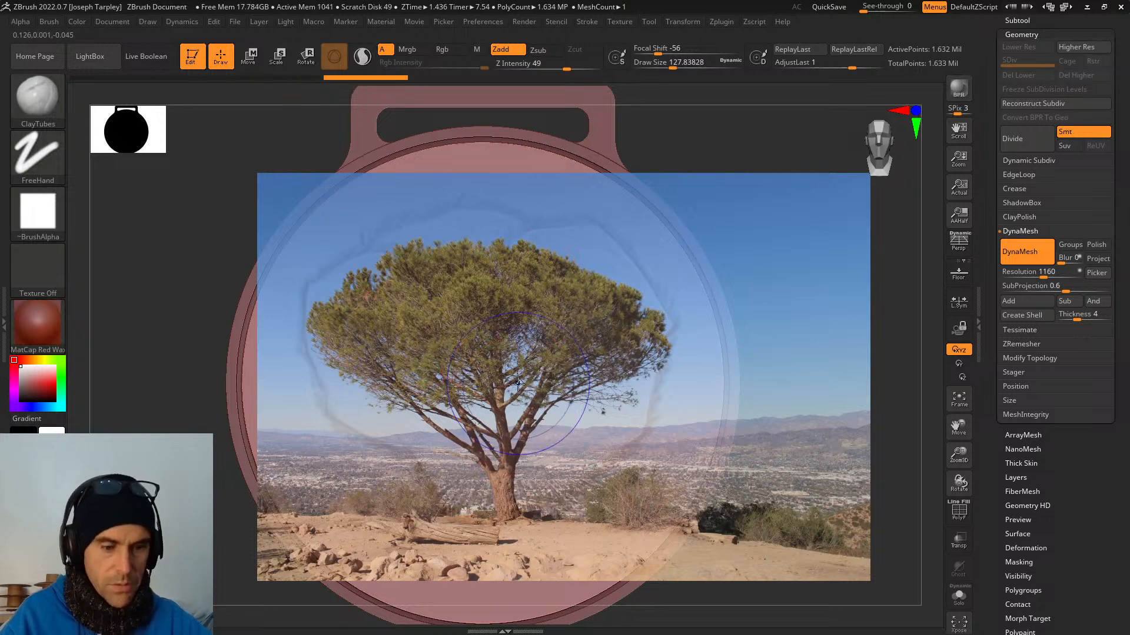
{"action": "key", "text": "shift+z"}
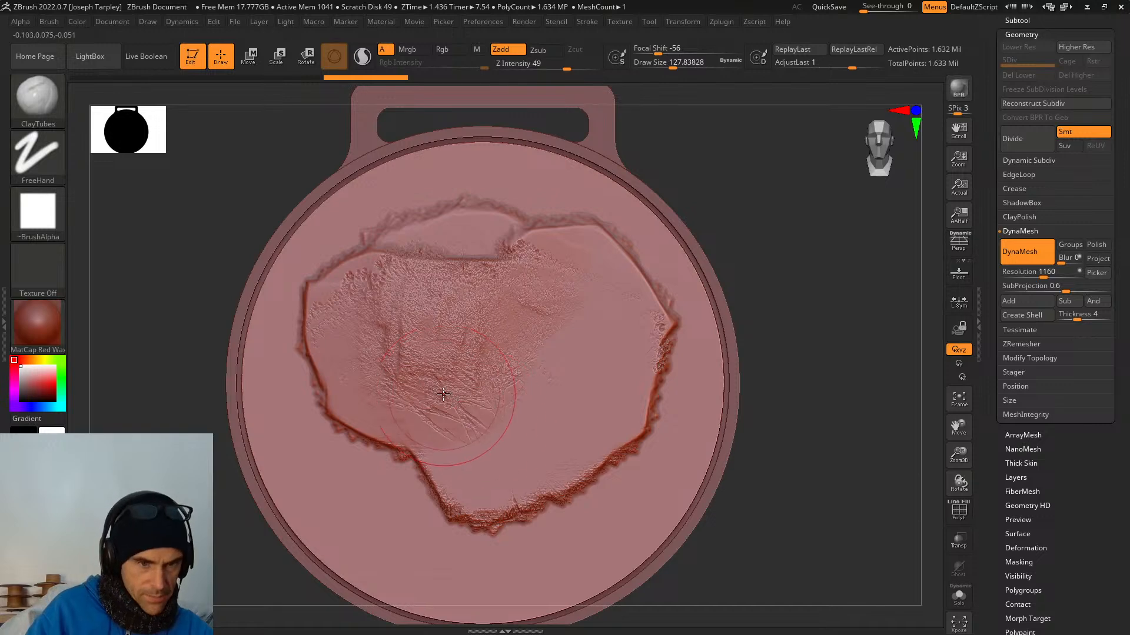
{"action": "key", "text": "shift+z"}
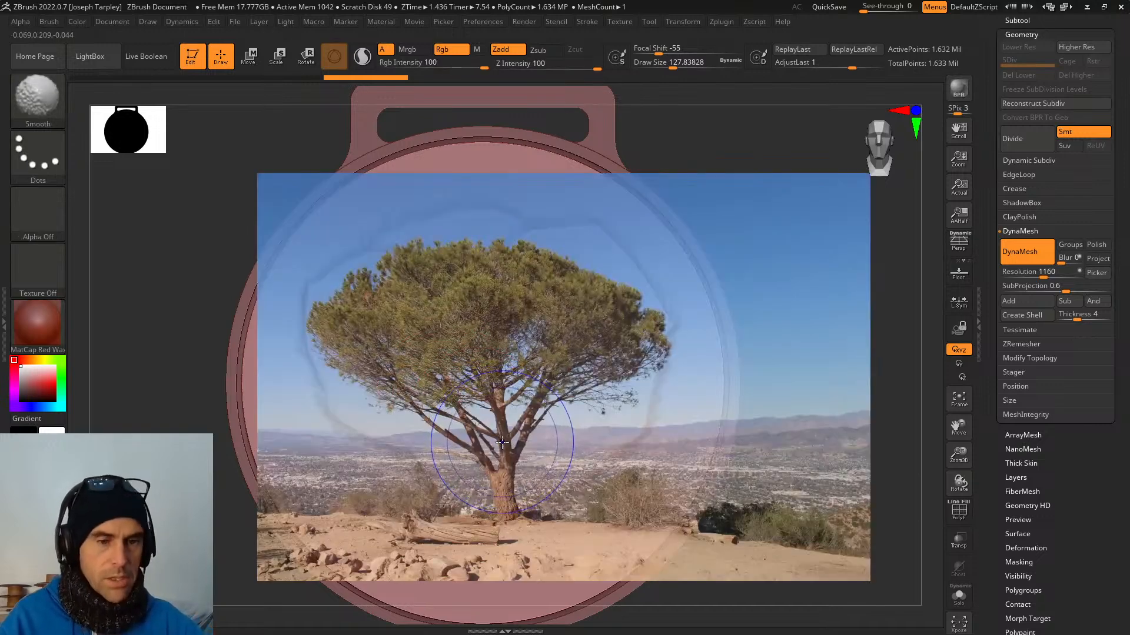
{"action": "key", "text": "shift+z"}
{"action": "key", "text": "shift+z"}
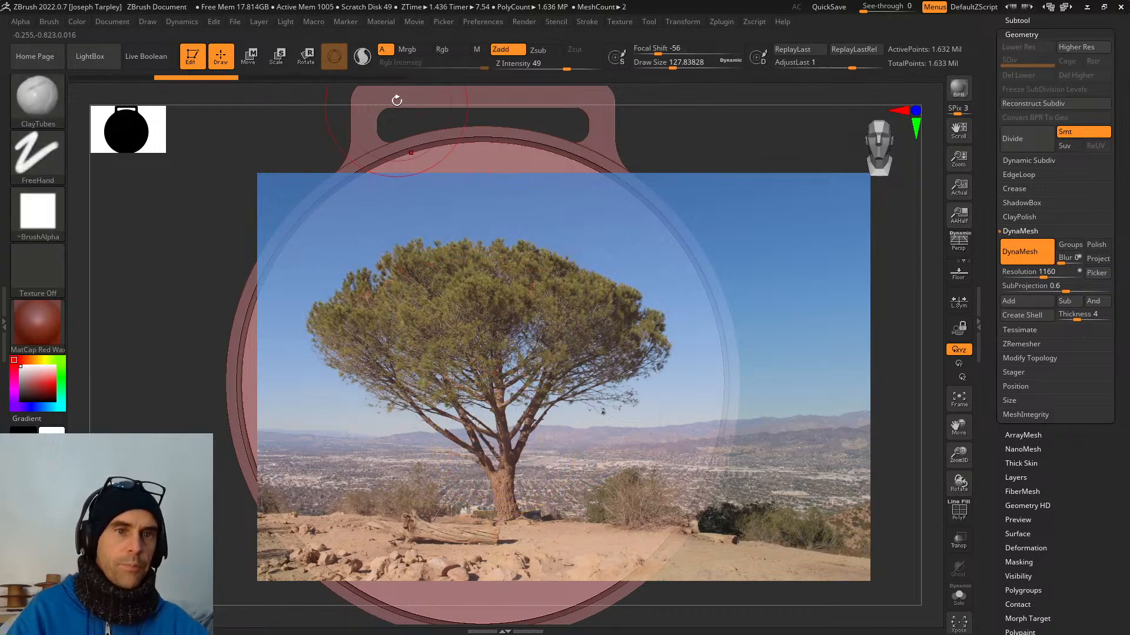
Try carving the tree and ground into the inlay with subtractive ClayTubes strokes, check the relief without the photo, and undo the strokes.
{"action": "left_click", "coordinate": [535, 52]}
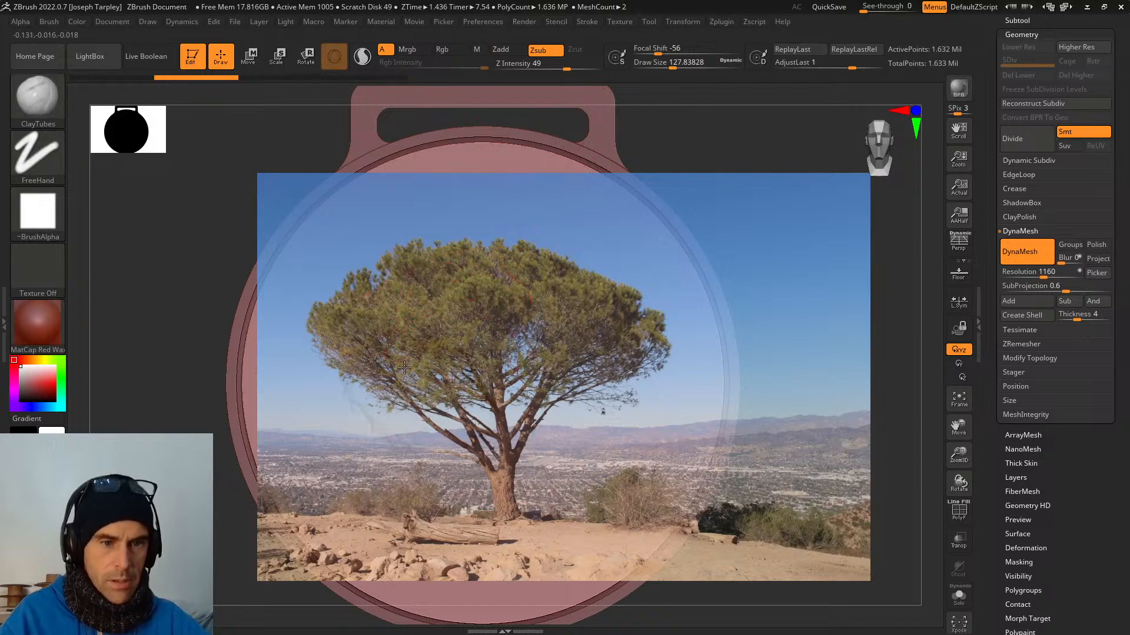
{"action": "mouse_move", "coordinate": [498, 473]}
{"action": "left_mouse_down"}
{"action": "mouse_move", "coordinate": [544, 412]}
{"action": "mouse_move", "coordinate": [653, 347]}
{"action": "mouse_move", "coordinate": [559, 248]}
{"action": "mouse_move", "coordinate": [512, 218]}
{"action": "mouse_move", "coordinate": [442, 205]}
{"action": "mouse_move", "coordinate": [379, 281]}
{"action": "mouse_move", "coordinate": [342, 352]}
{"action": "left_mouse_up"}
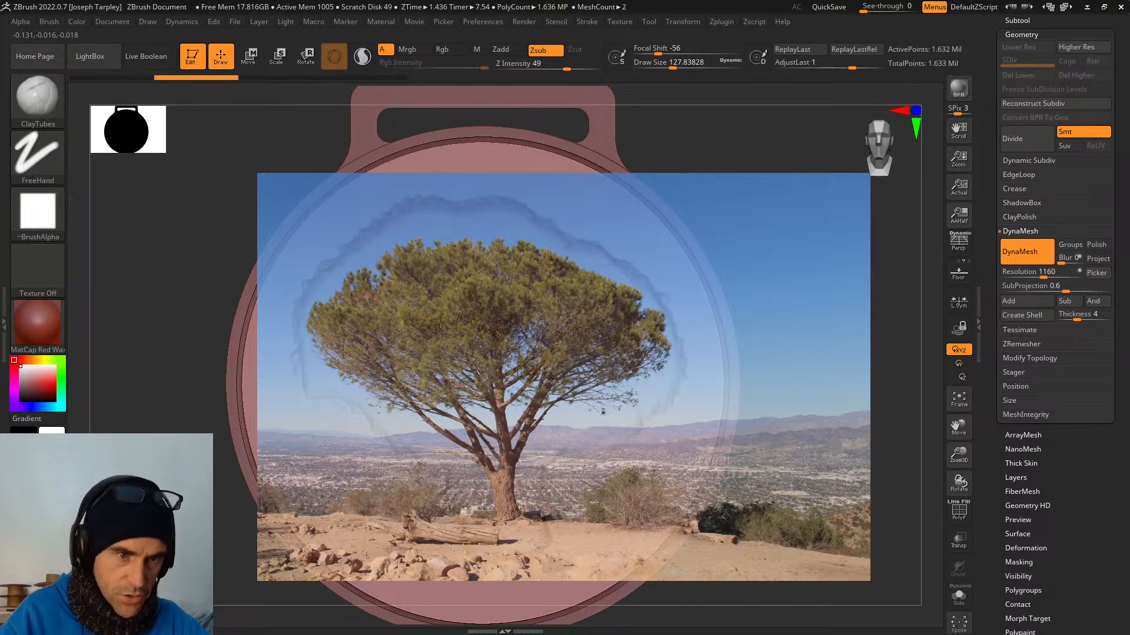
{"action": "left_click_drag", "start_coordinate": [511, 507], "coordinate": [633, 494]}
{"action": "mouse_move", "coordinate": [480, 508]}
{"action": "left_mouse_down"}
{"action": "mouse_move", "coordinate": [356, 504]}
{"action": "mouse_move", "coordinate": [501, 566]}
{"action": "left_mouse_up"}
{"action": "key", "text": "shift+z"}
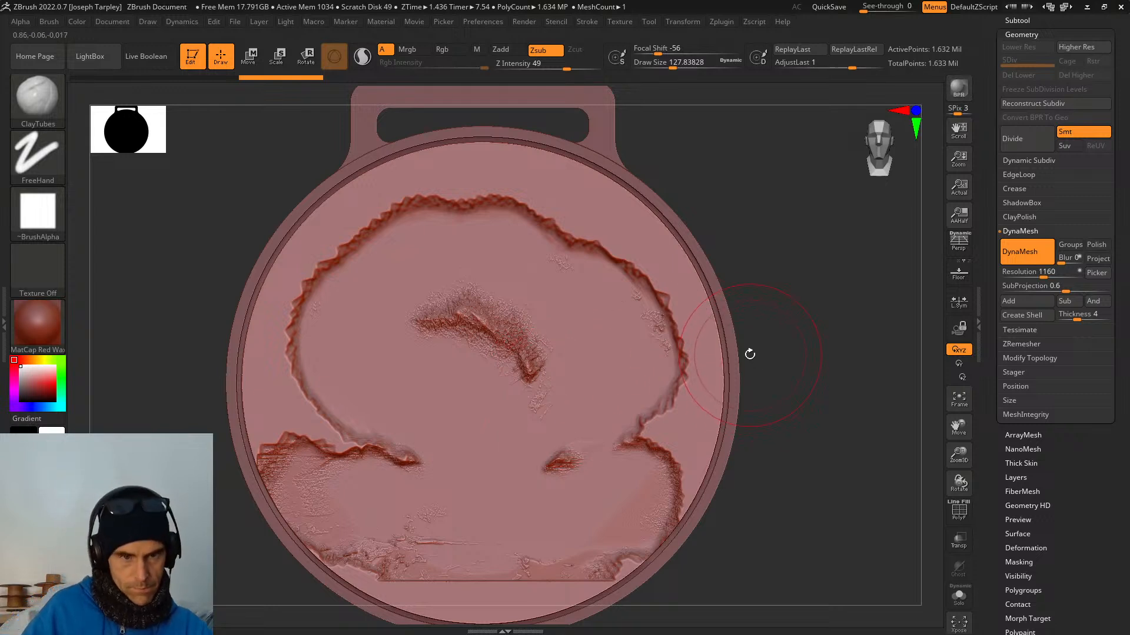
{"action": "key", "text": "ctrl+z"}
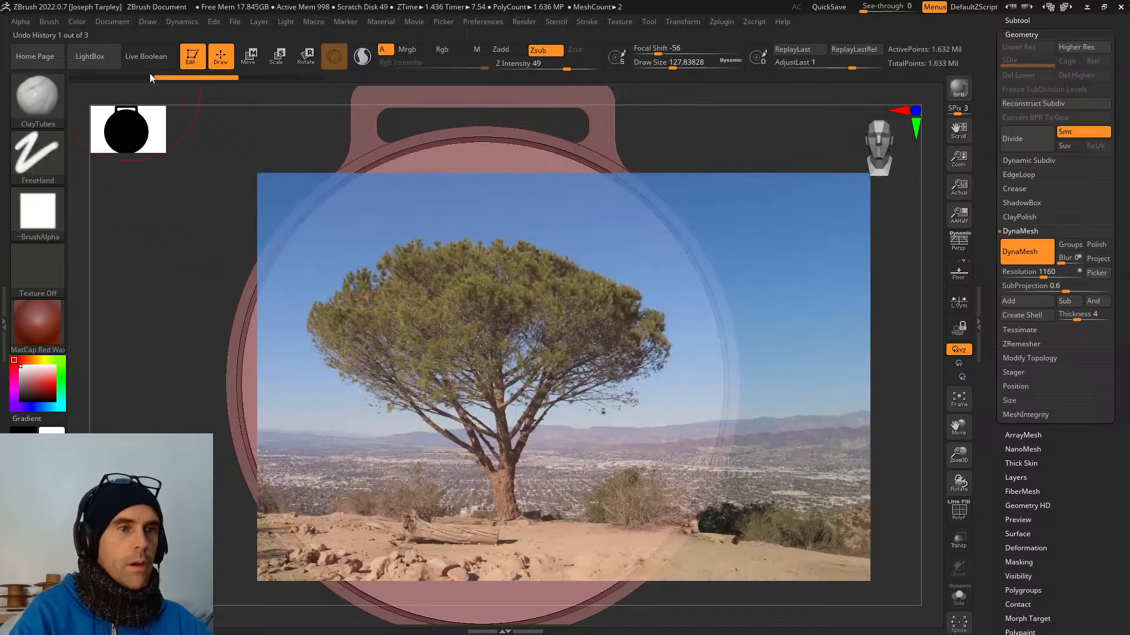
Examine the ClayTubes brush's Auto Masking and Samples settings and the Draw settings for depth-limiting options.
{"action": "left_click", "coordinate": [48, 22]}
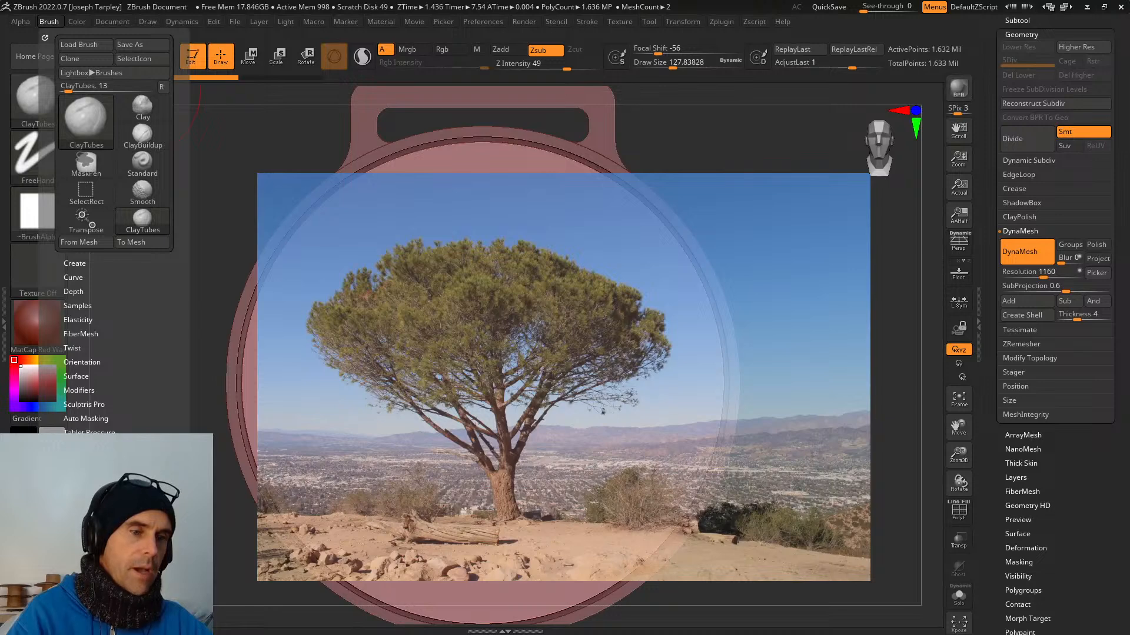
{"action": "left_click", "coordinate": [104, 419]}
{"action": "left_click_drag", "start_coordinate": [137, 376], "coordinate": [162, 283]}
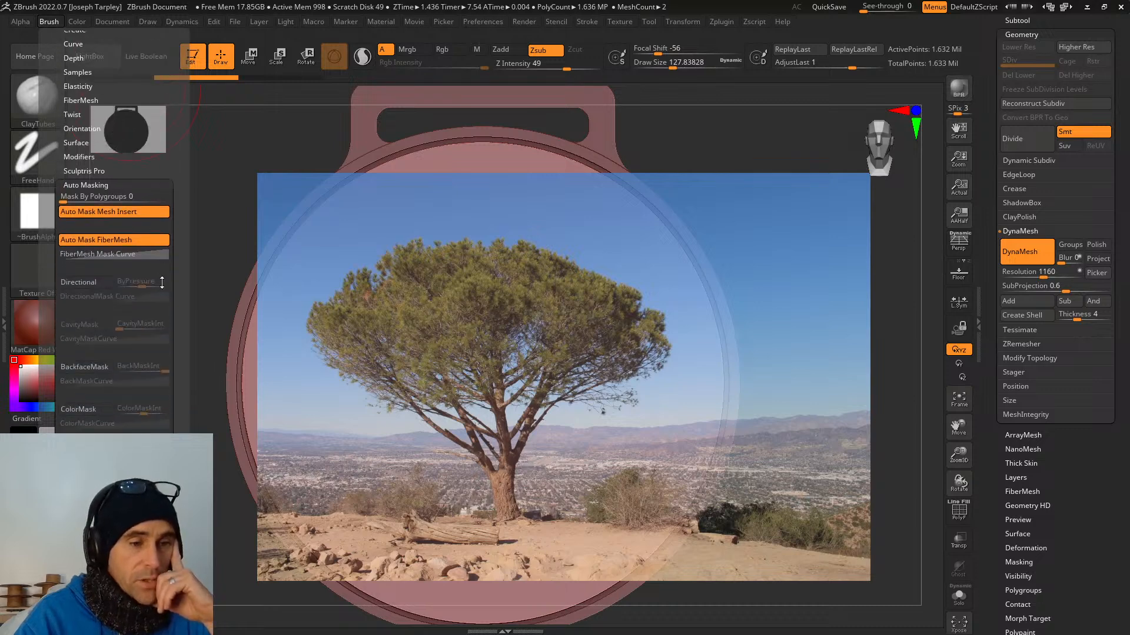
{"action": "scroll", "coordinate": [162, 283], "scroll_direction": "up", "scroll_amount": 5}
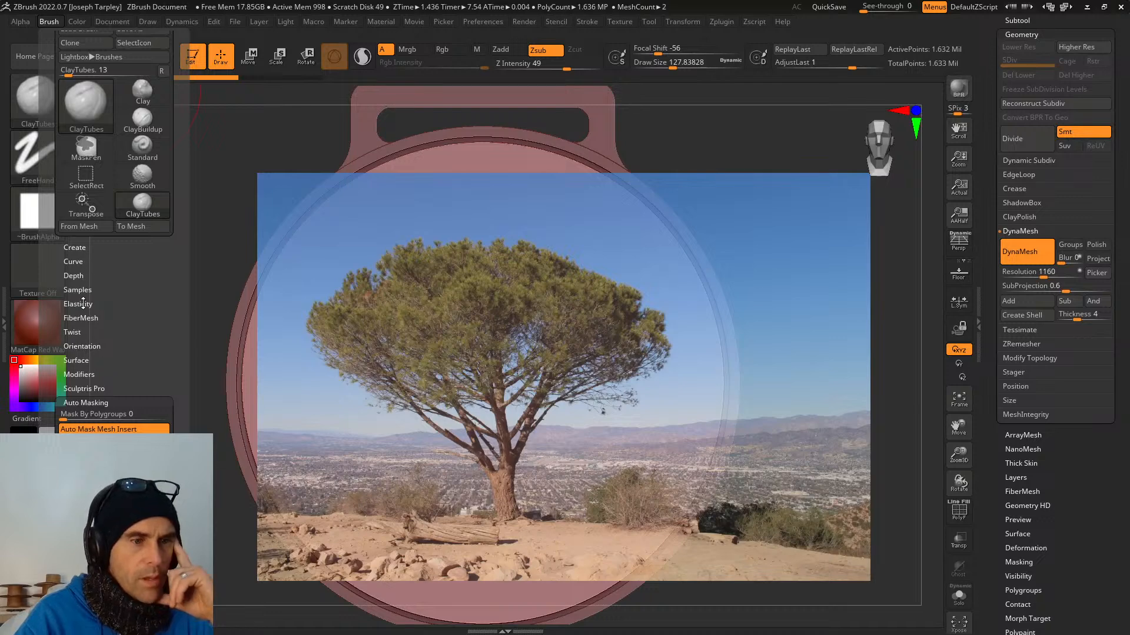
{"action": "left_click_drag", "start_coordinate": [129, 348], "coordinate": [145, 303]}
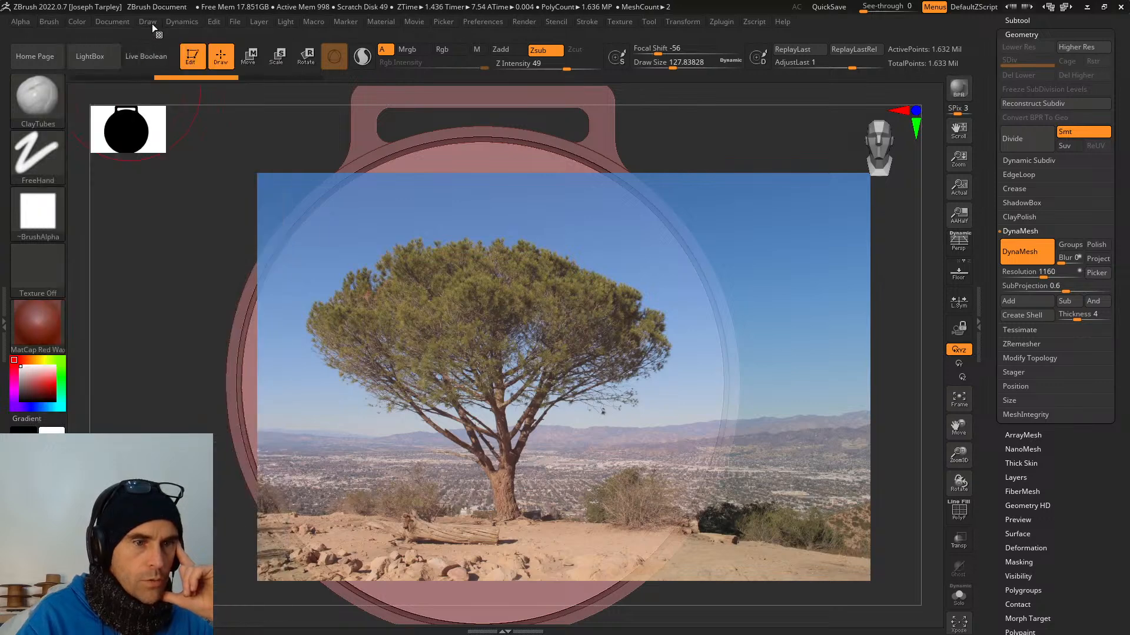
{"action": "left_click", "coordinate": [150, 21]}
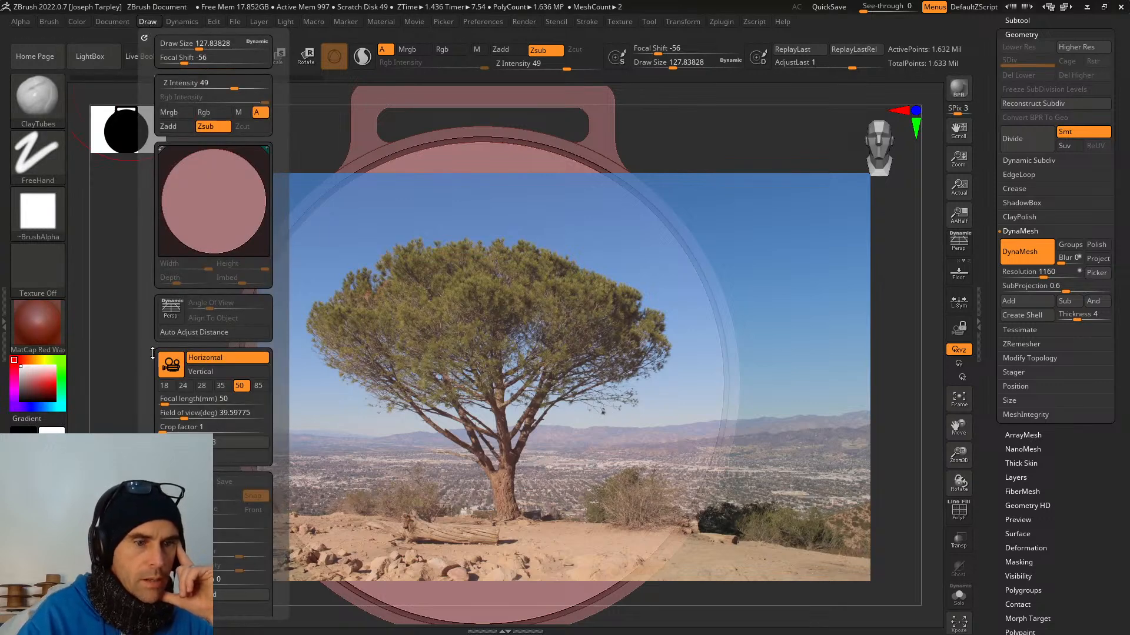
{"action": "left_click", "coordinate": [52, 23]}
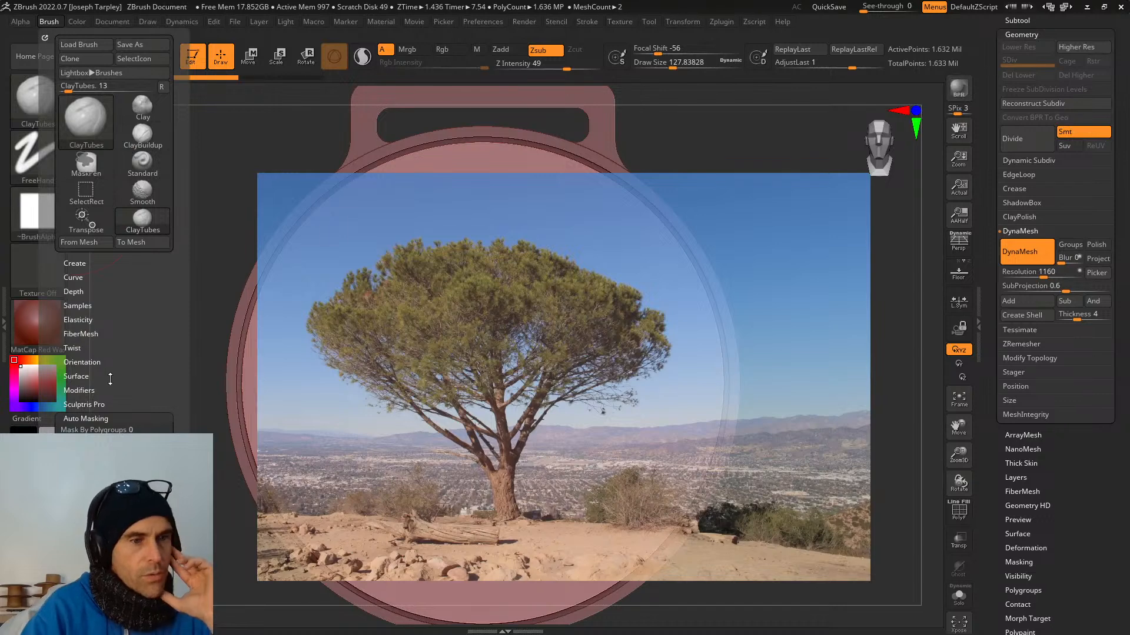
{"action": "left_click", "coordinate": [82, 305]}
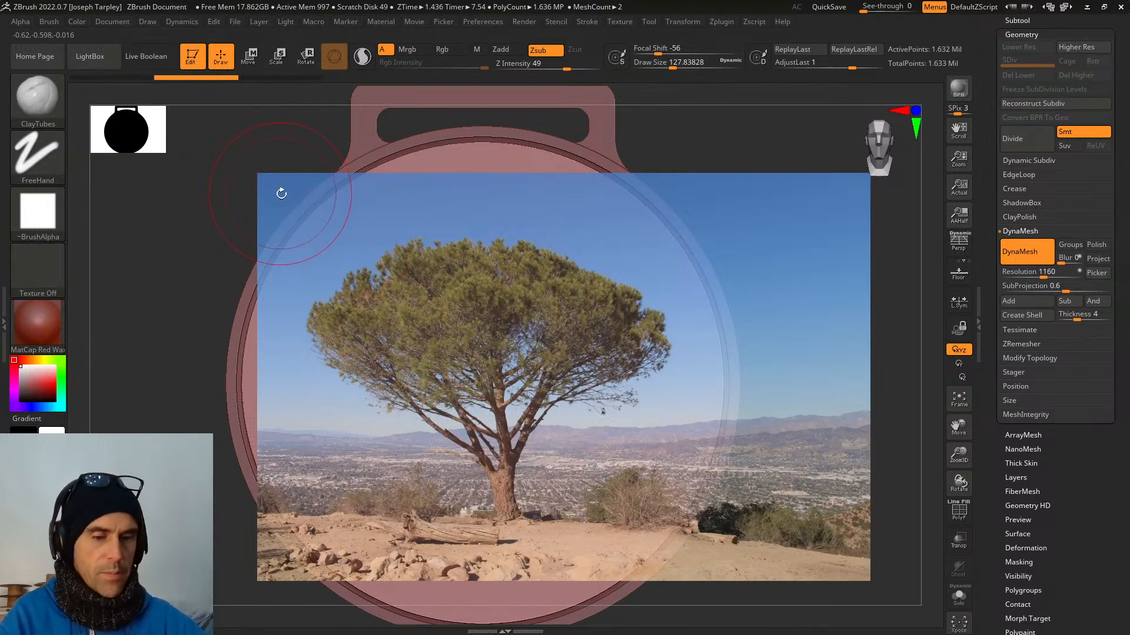
Switch to the Standard brush, try raising the tree through the photo, and undo the strokes.
{"action": "key", "text": "b"}
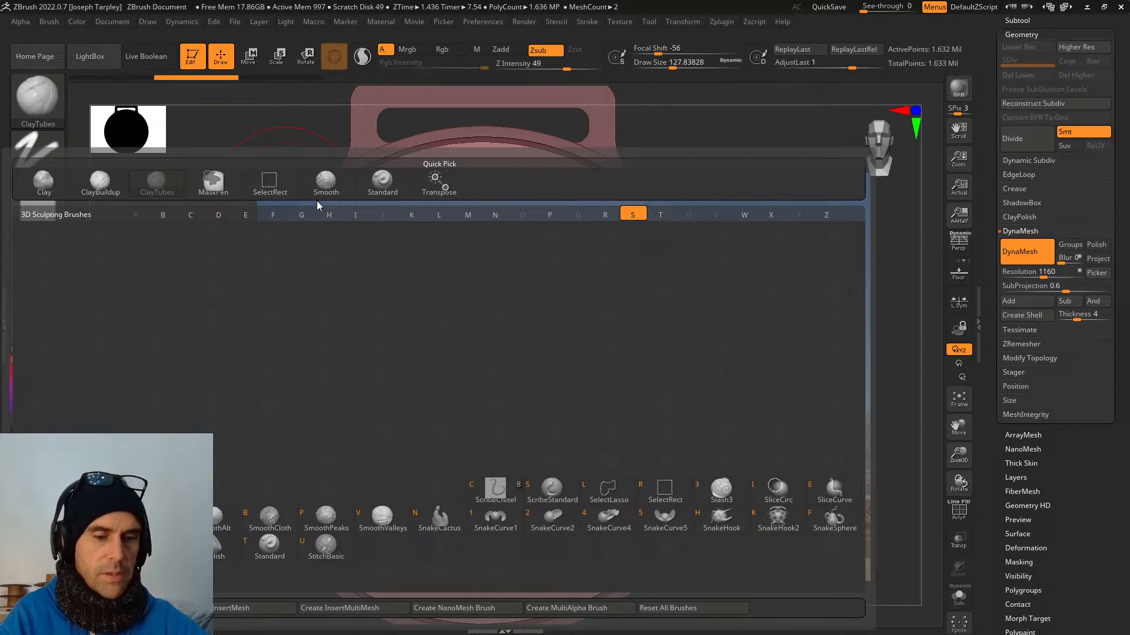
{"action": "key", "text": "t"}
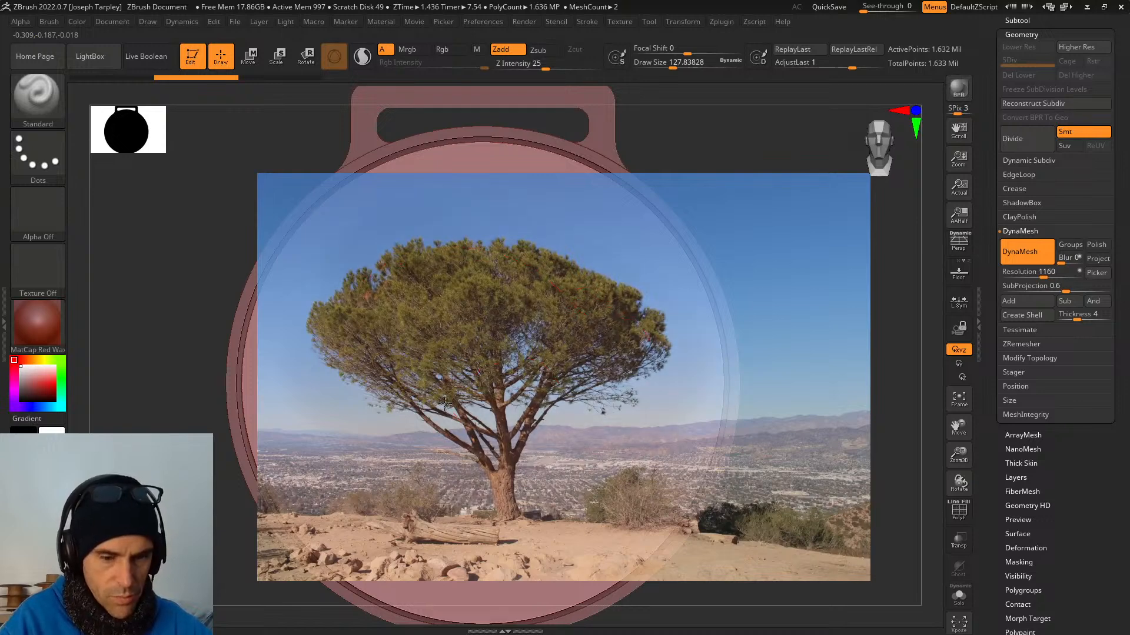
{"action": "left_click_drag", "start_coordinate": [444, 404], "coordinate": [449, 414]}
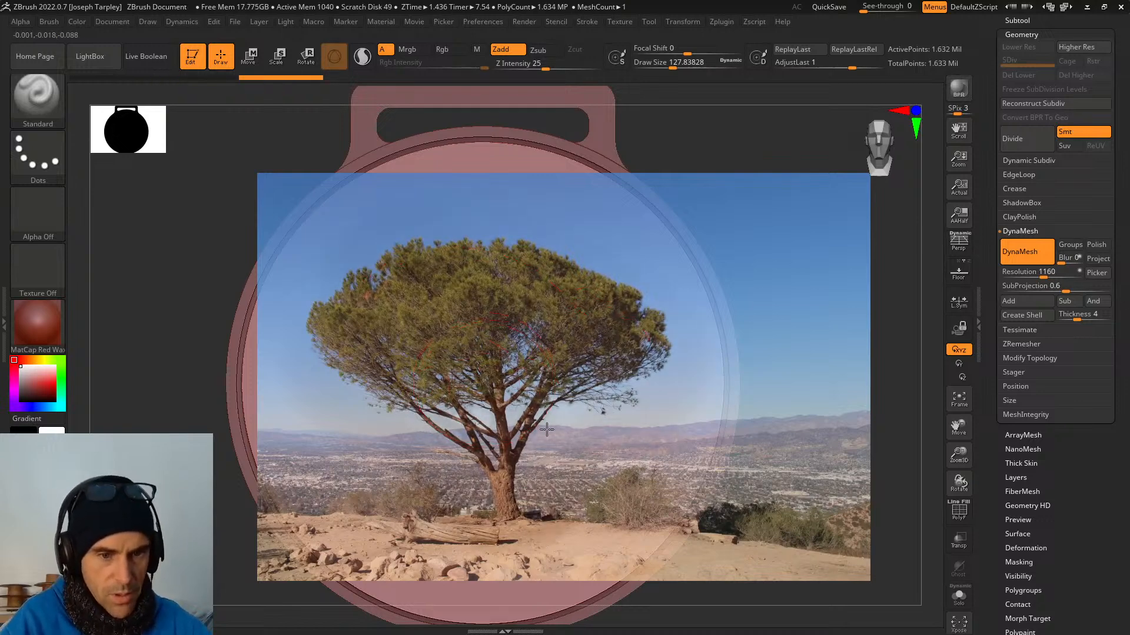
{"action": "key", "text": "shift+z"}
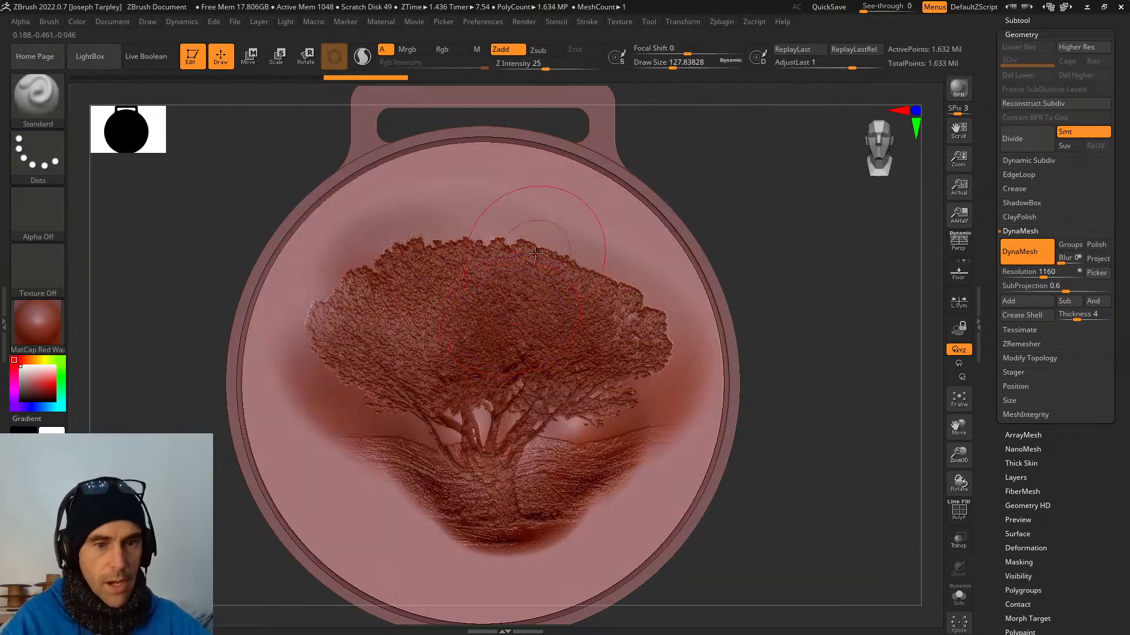
{"action": "key", "text": "ctrl+z"}
{"action": "key", "text": "ctrl+z"}
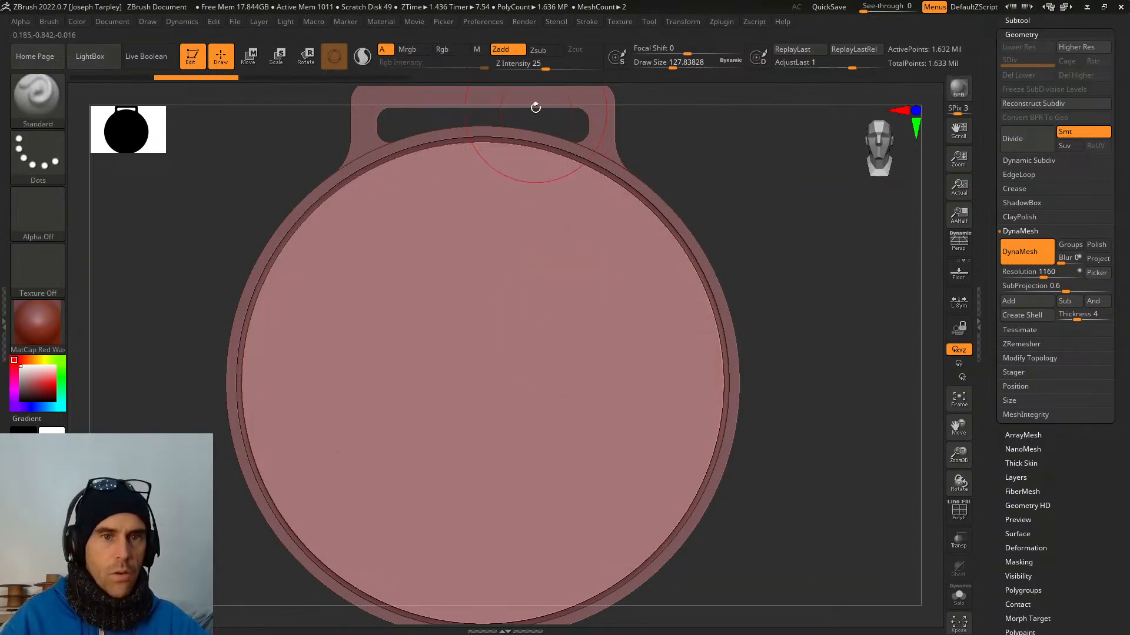
Set the Standard brush to subtract with Zsub, test a carving stroke at the inlay's centre, and undo it.
{"action": "left_click", "coordinate": [537, 52]}
{"action": "left_click_drag", "start_coordinate": [489, 302], "coordinate": [489, 377]}
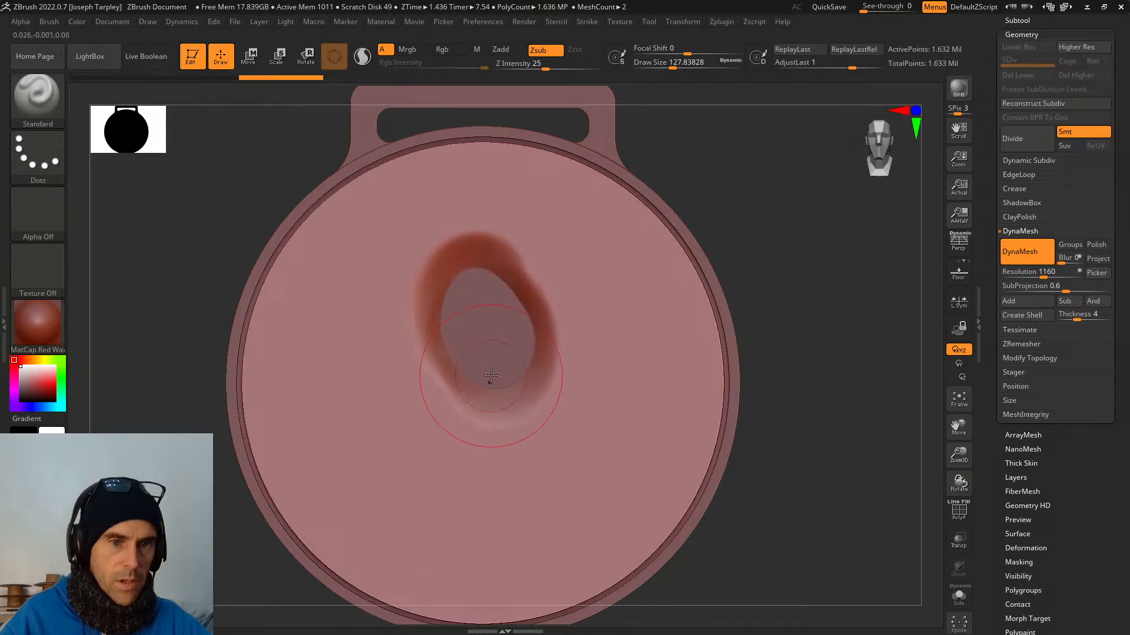
{"action": "key", "text": "ctrl+z"}
Show the tree photo, set the Draw Size to about 65, and carve the crown, ground and horizon into the inlay.
{"action": "key", "text": "shift+z"}
{"action": "key", "text": "space"}
{"action": "left_click_drag", "start_coordinate": [482, 330], "coordinate": [471, 330]}
{"action": "mouse_move", "coordinate": [382, 277]}
{"action": "left_mouse_down"}
{"action": "mouse_move", "coordinate": [352, 286]}
{"action": "mouse_move", "coordinate": [324, 347]}
{"action": "mouse_move", "coordinate": [505, 509]}
{"action": "mouse_move", "coordinate": [559, 395]}
{"action": "mouse_move", "coordinate": [630, 397]}
{"action": "mouse_move", "coordinate": [659, 321]}
{"action": "mouse_move", "coordinate": [565, 244]}
{"action": "mouse_move", "coordinate": [420, 232]}
{"action": "mouse_move", "coordinate": [480, 321]}
{"action": "mouse_move", "coordinate": [558, 276]}
{"action": "mouse_move", "coordinate": [599, 343]}
{"action": "left_mouse_up"}
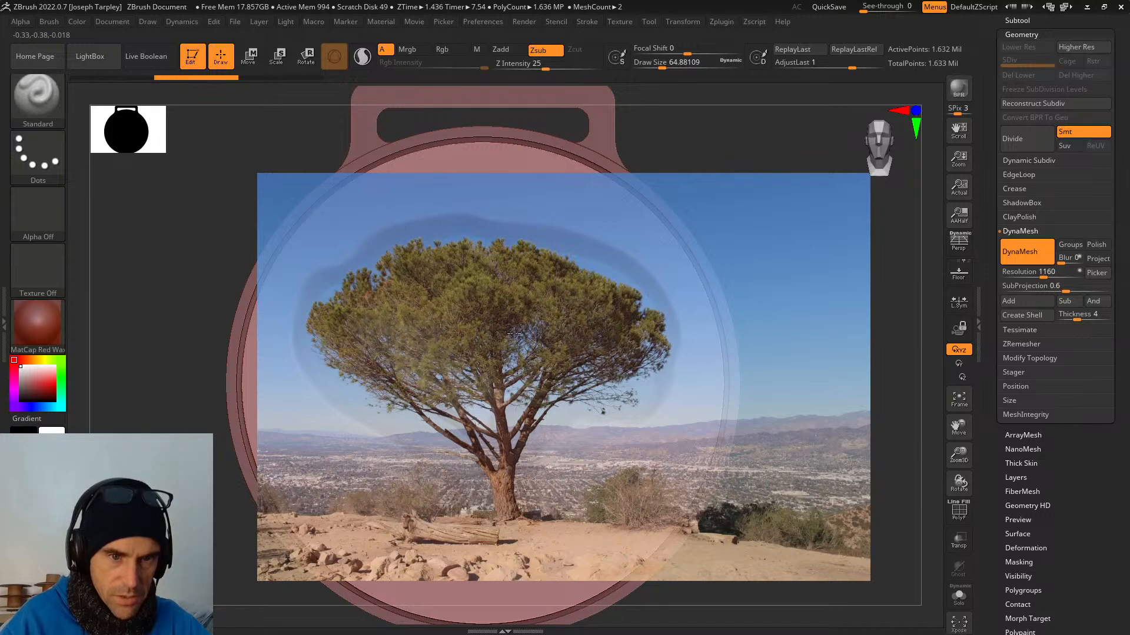
{"action": "mouse_move", "coordinate": [513, 334]}
{"action": "left_mouse_down"}
{"action": "mouse_move", "coordinate": [462, 413]}
{"action": "mouse_move", "coordinate": [378, 358]}
{"action": "left_mouse_up"}
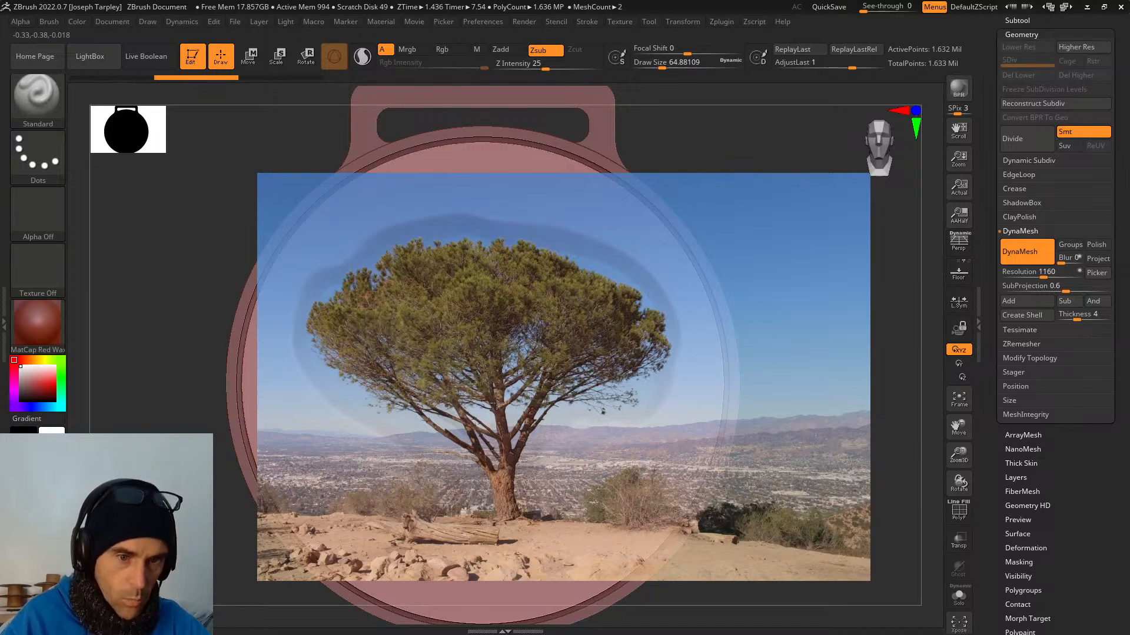
{"action": "left_click_drag", "start_coordinate": [491, 514], "coordinate": [303, 494]}
{"action": "mouse_move", "coordinate": [556, 525]}
{"action": "left_mouse_down"}
{"action": "mouse_move", "coordinate": [586, 530]}
{"action": "mouse_move", "coordinate": [639, 497]}
{"action": "mouse_move", "coordinate": [493, 539]}
{"action": "mouse_move", "coordinate": [358, 542]}
{"action": "left_mouse_up"}
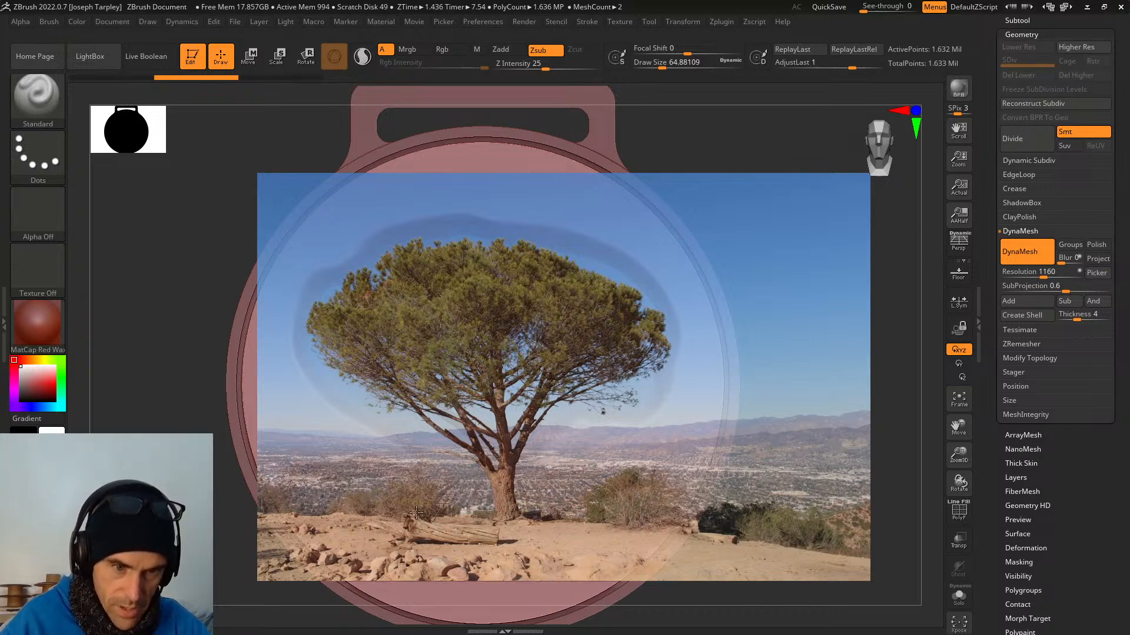
{"action": "mouse_move", "coordinate": [490, 463]}
{"action": "left_mouse_down"}
{"action": "mouse_move", "coordinate": [299, 452]}
{"action": "mouse_move", "coordinate": [702, 442]}
{"action": "left_mouse_up"}
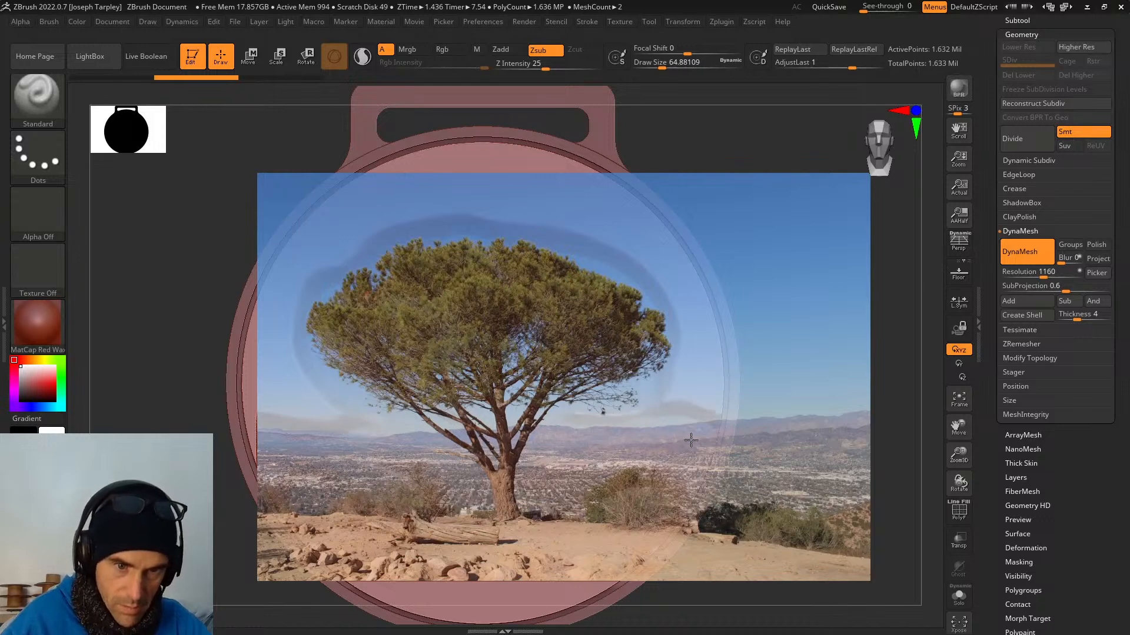
Rework the carved trunk and lower branches with Smooth and subtractive strokes, toggling the reference photo to compare.
{"action": "key", "text": "shift"}
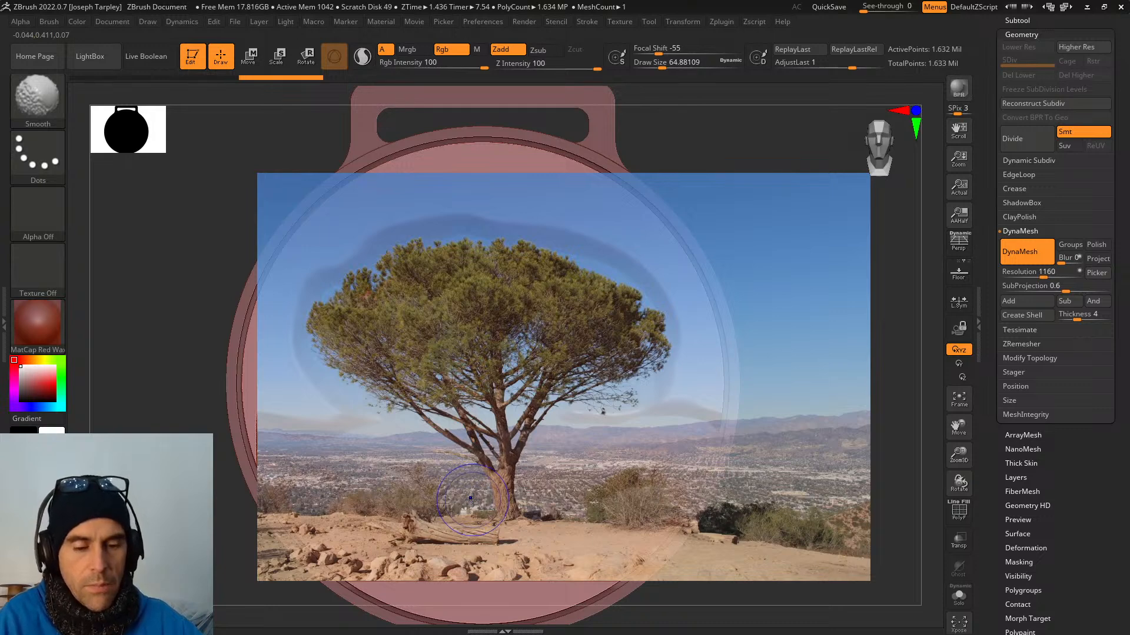
{"action": "key", "text": "shift+z"}
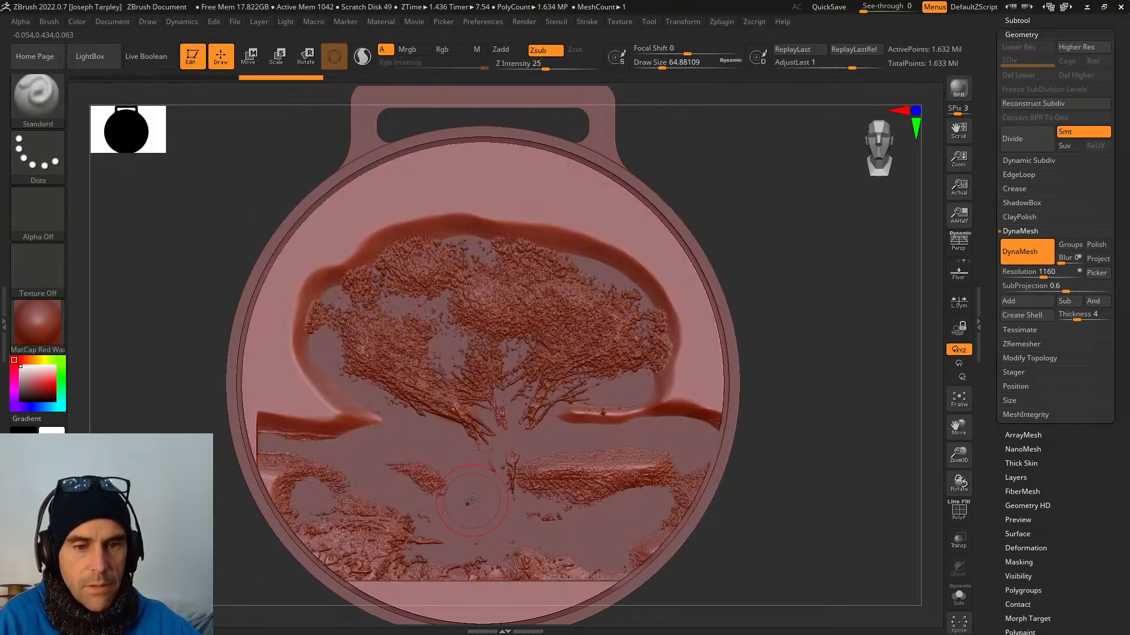
{"action": "key", "text": "shift+z"}
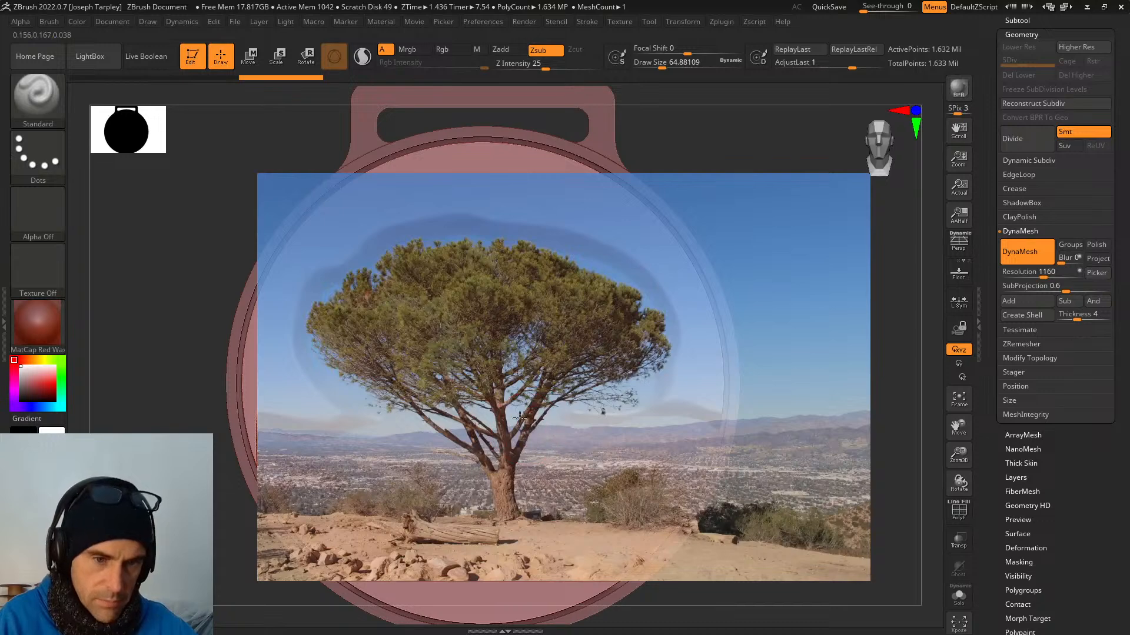
{"action": "key", "text": "shift+z"}
{"action": "key", "text": "shift+z"}
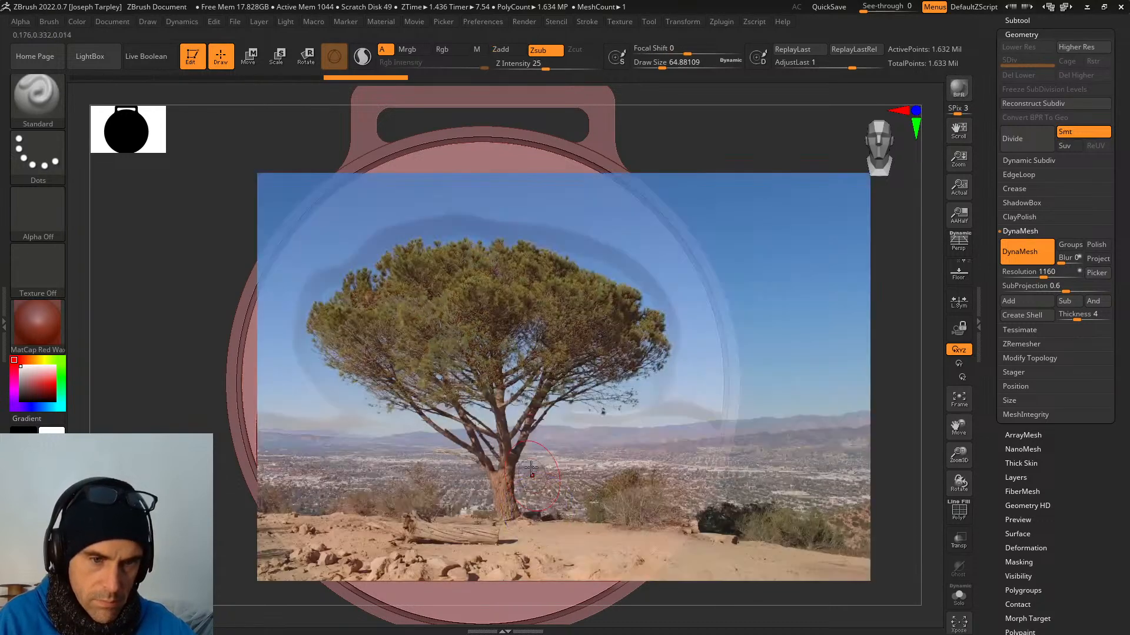
{"action": "key", "text": "shift"}
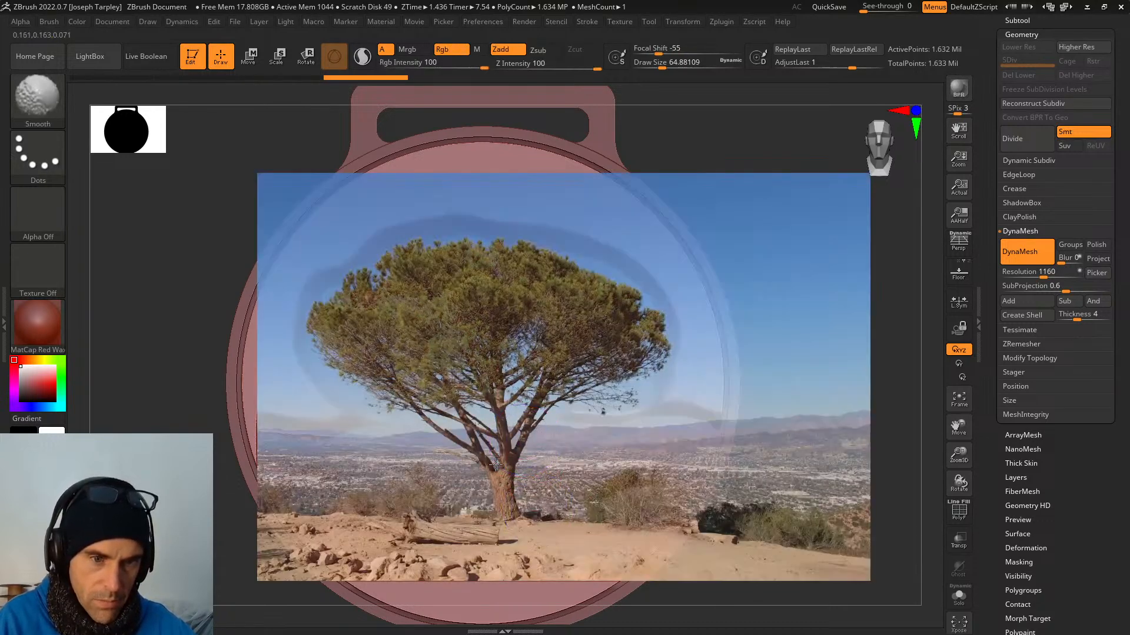
{"action": "key", "text": "shift+z"}
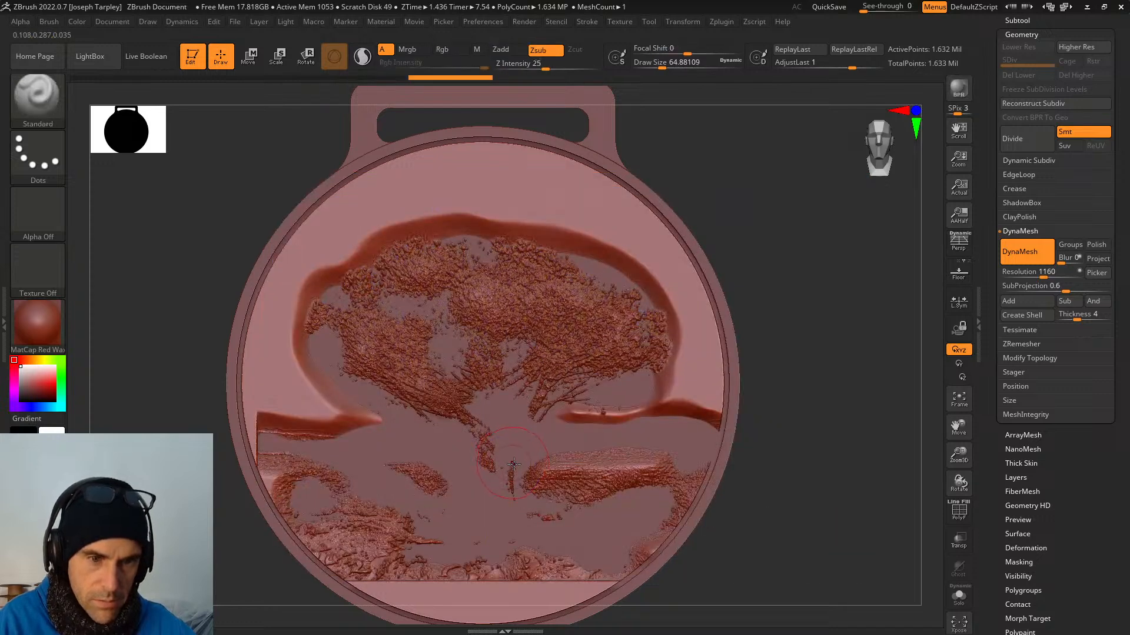
Try carving past the upper-right edge of the tree crown without the photo, and undo all the carving on the inlay.
{"action": "left_click", "coordinate": [558, 426]}
{"action": "key", "text": "super"}
{"action": "key", "text": "super"}
{"action": "left_click_drag", "start_coordinate": [623, 253], "coordinate": [548, 210]}
{"action": "key", "text": "super"}
{"action": "key", "text": "ctrl"}
{"action": "key", "text": "ctrl"}
{"action": "key", "text": "ctrl+z"}
{"action": "key", "text": "ctrl+z"}
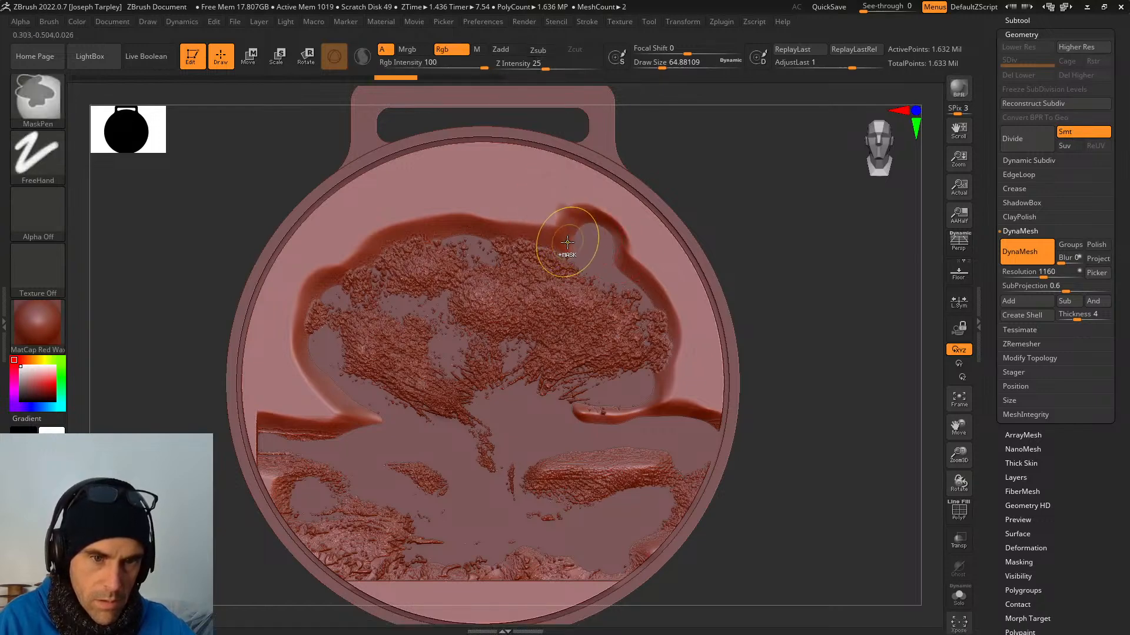
{"action": "key", "text": "ctrl+z"}
{"action": "key", "text": "ctrl+z"}
{"action": "key", "text": "ctrl+z"}
{"action": "key", "text": "ctrl+z"}
{"action": "key", "text": "ctrl+z"}
{"action": "key", "text": "ctrl+z"}
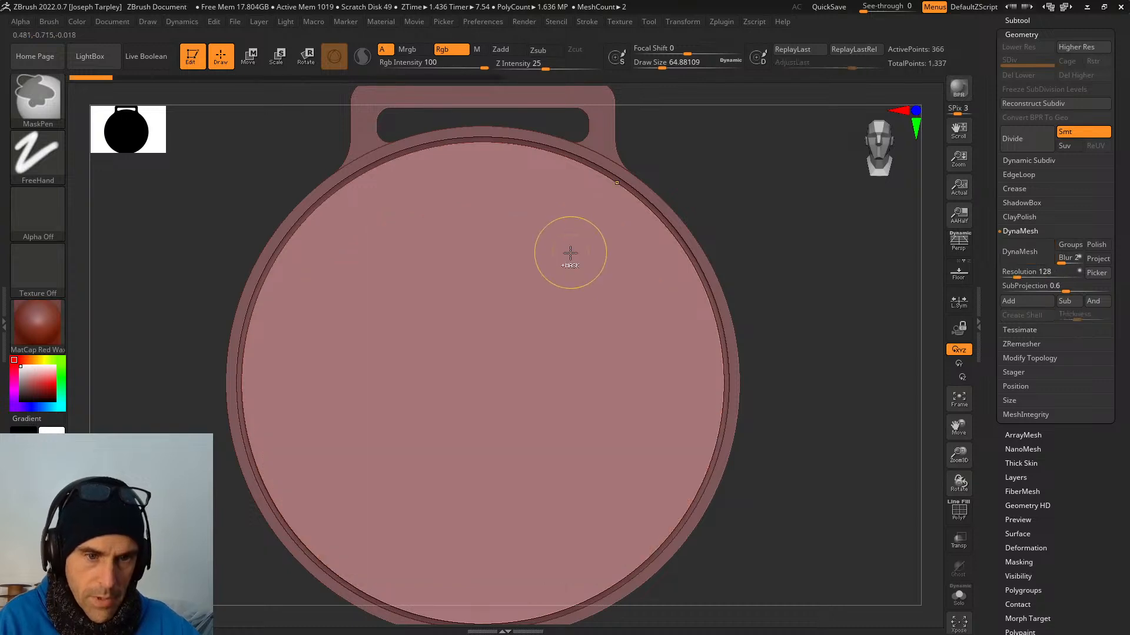
Show the tree photo again and set the Standard brush's Draw Size to about 90.
{"action": "key", "text": "shift+z"}
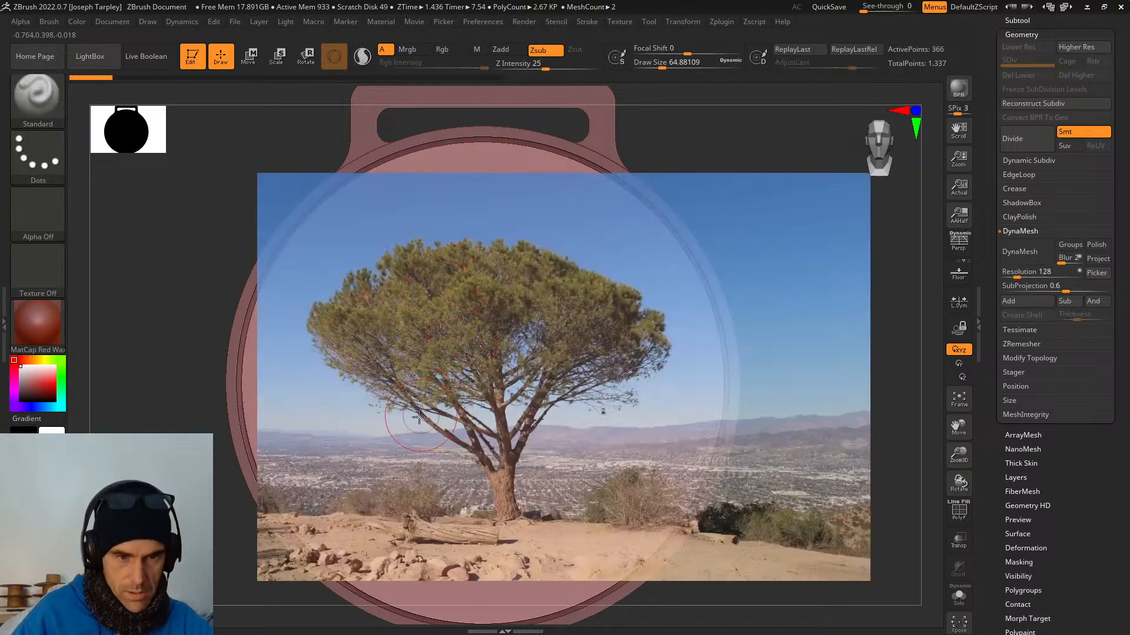
{"action": "key", "text": "space"}
{"action": "left_click_drag", "start_coordinate": [419, 416], "coordinate": [424, 416]}
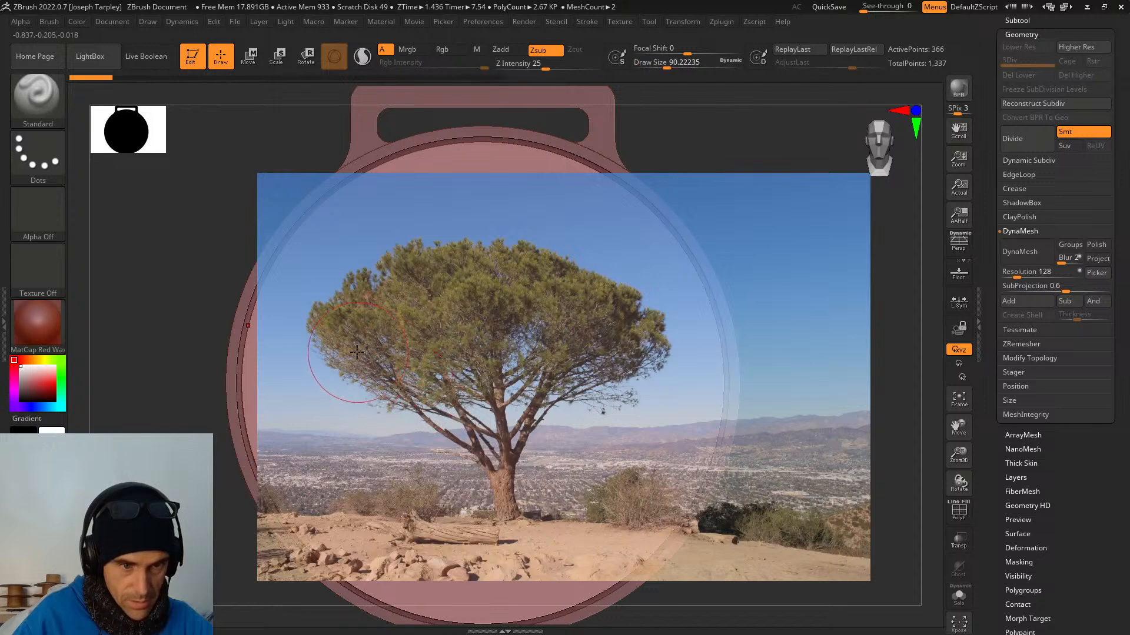
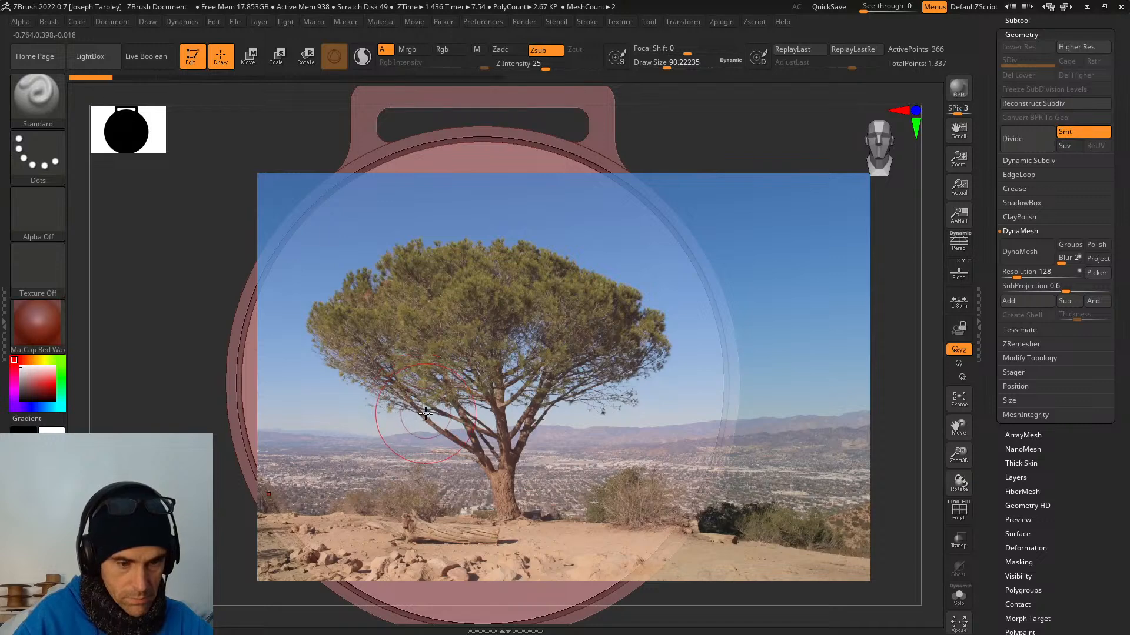
Switch the Standard brush from subtractive to additive sculpting (Zadd) and hide the tree photo.
{"action": "key", "text": "shift+z"}
{"action": "key", "text": "shift+z"}
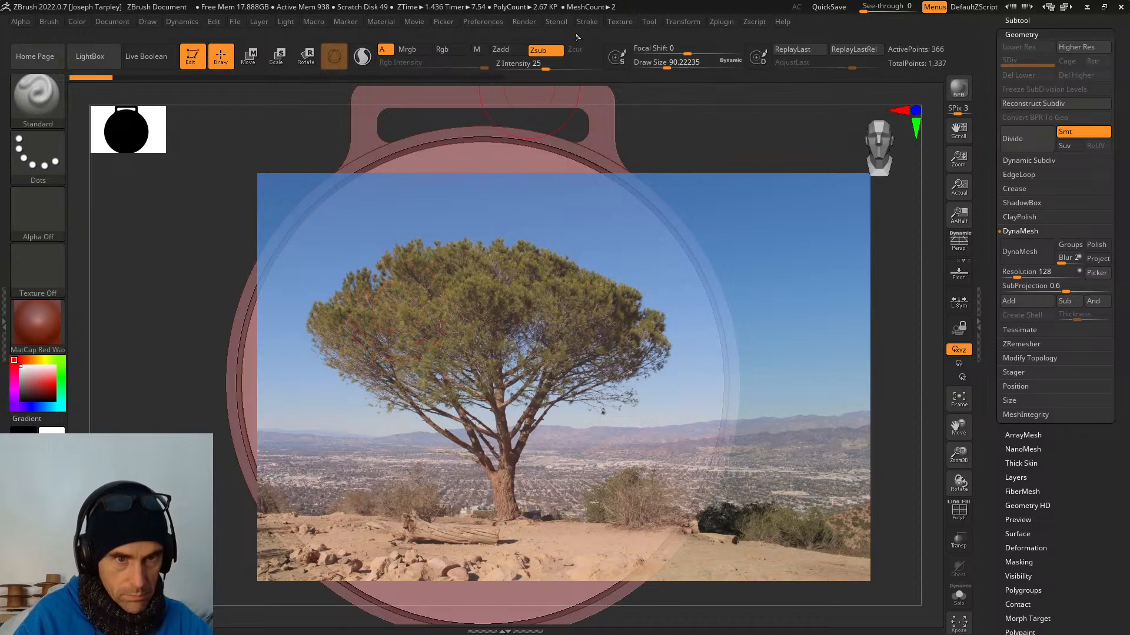
{"action": "left_click", "coordinate": [519, 50]}
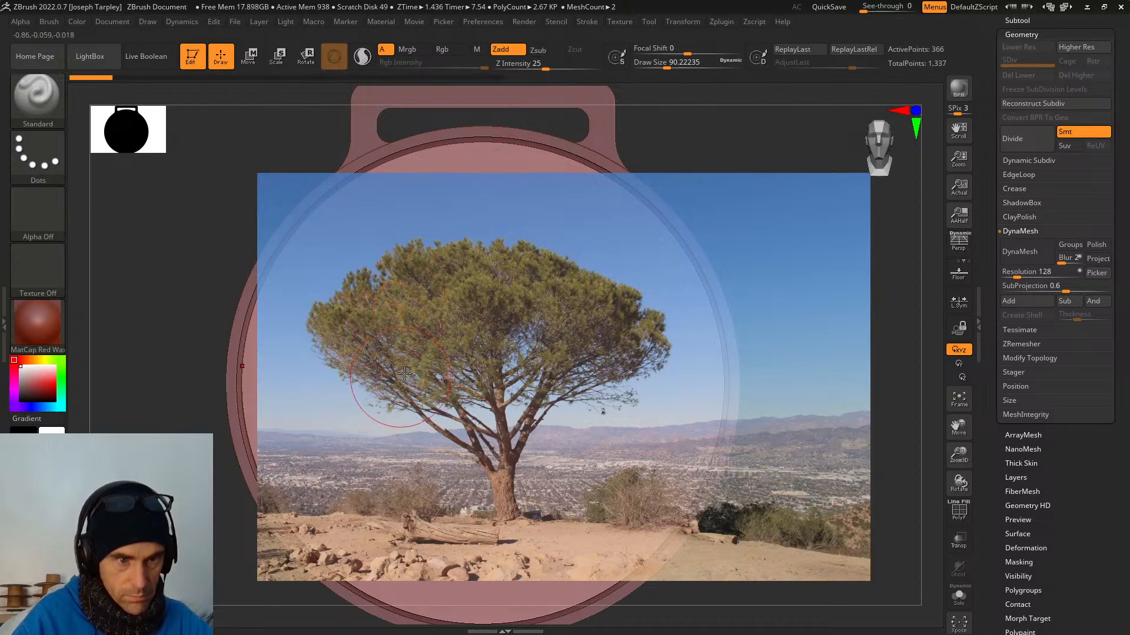
{"action": "key", "text": "ctrl"}
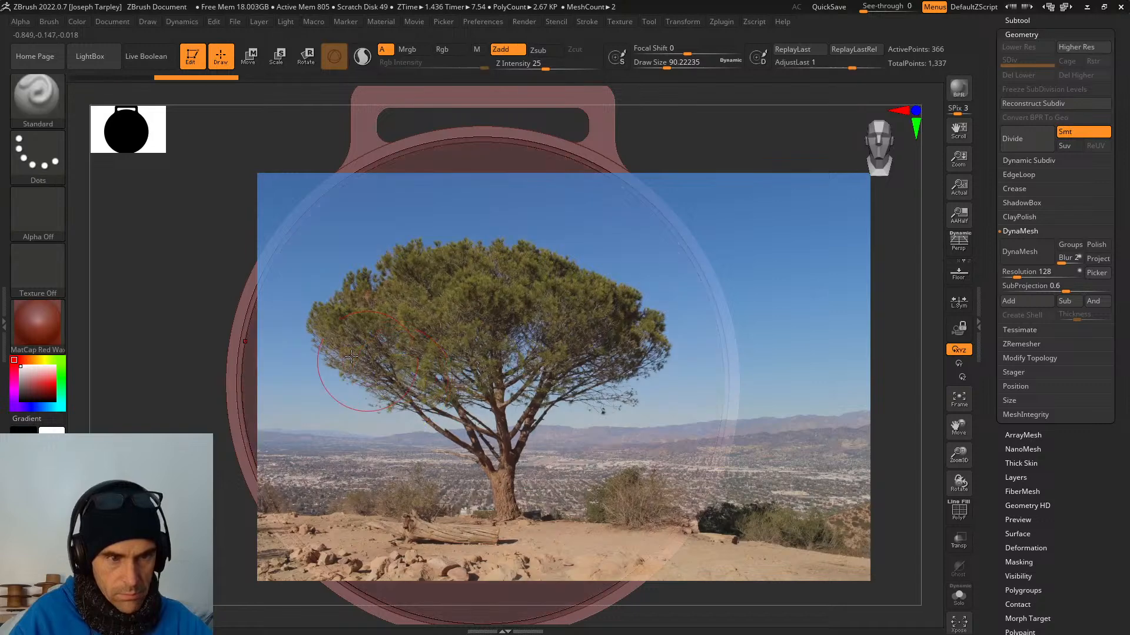
{"action": "key", "text": "shift"}
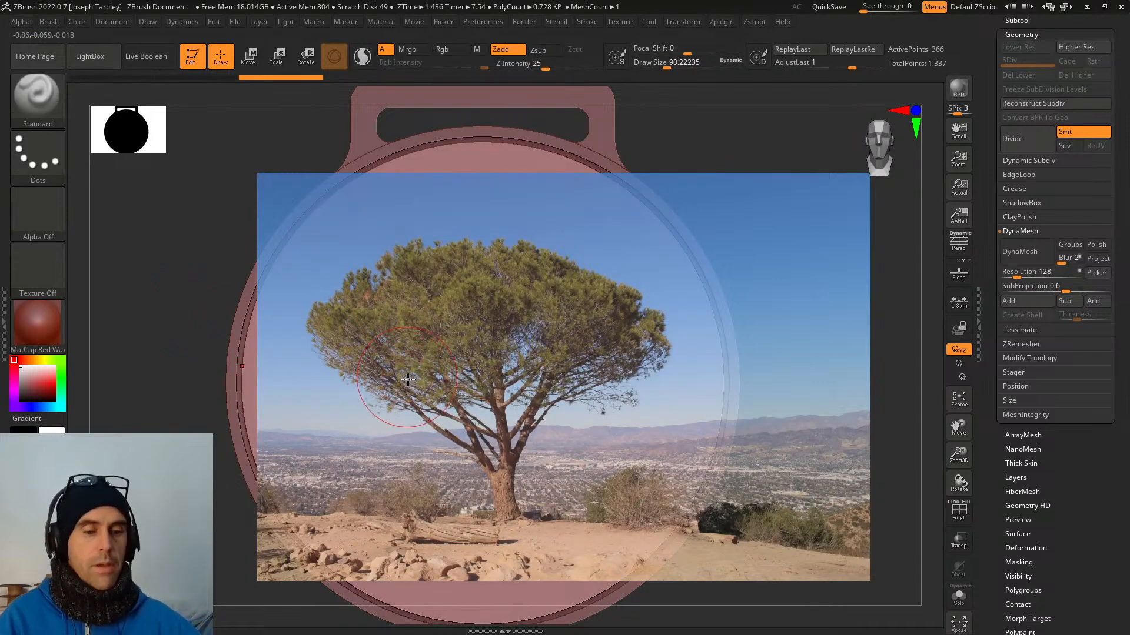
{"action": "key", "text": "shift+z"}
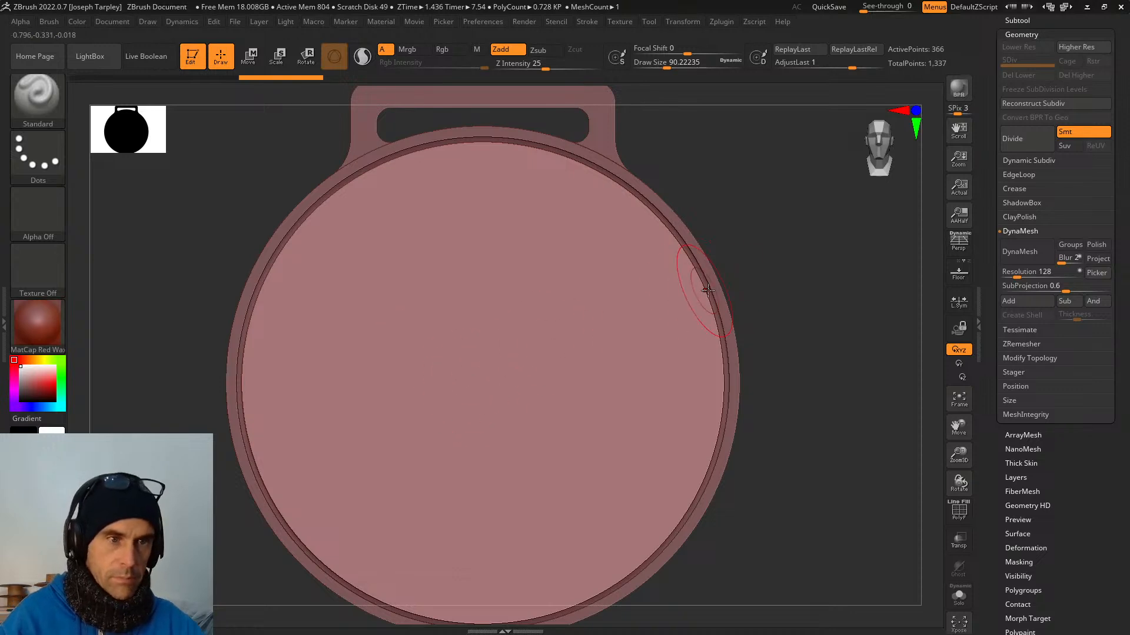
{"action": "mouse_move", "coordinate": [745, 279]}
{"action": "left_mouse_down"}
{"action": "mouse_move", "coordinate": [767, 269]}
{"action": "mouse_move", "coordinate": [748, 280]}
{"action": "left_mouse_up"}
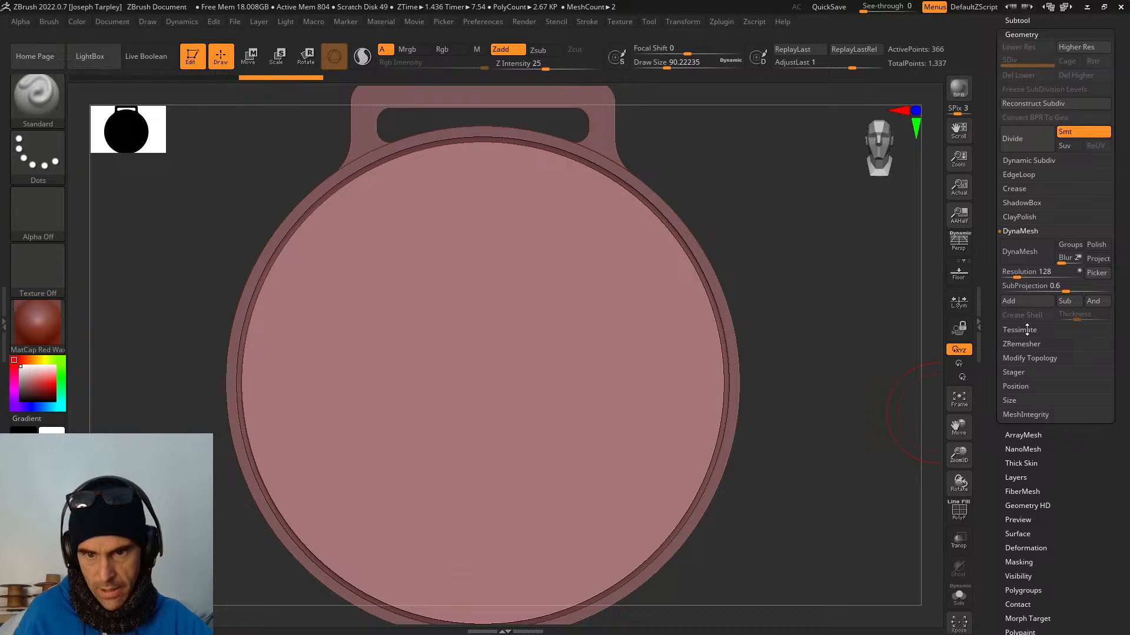
DynaMesh the inlay with Blur set to 0 and Resolution set to 816.
{"action": "left_click_drag", "start_coordinate": [990, 417], "coordinate": [992, 342]}
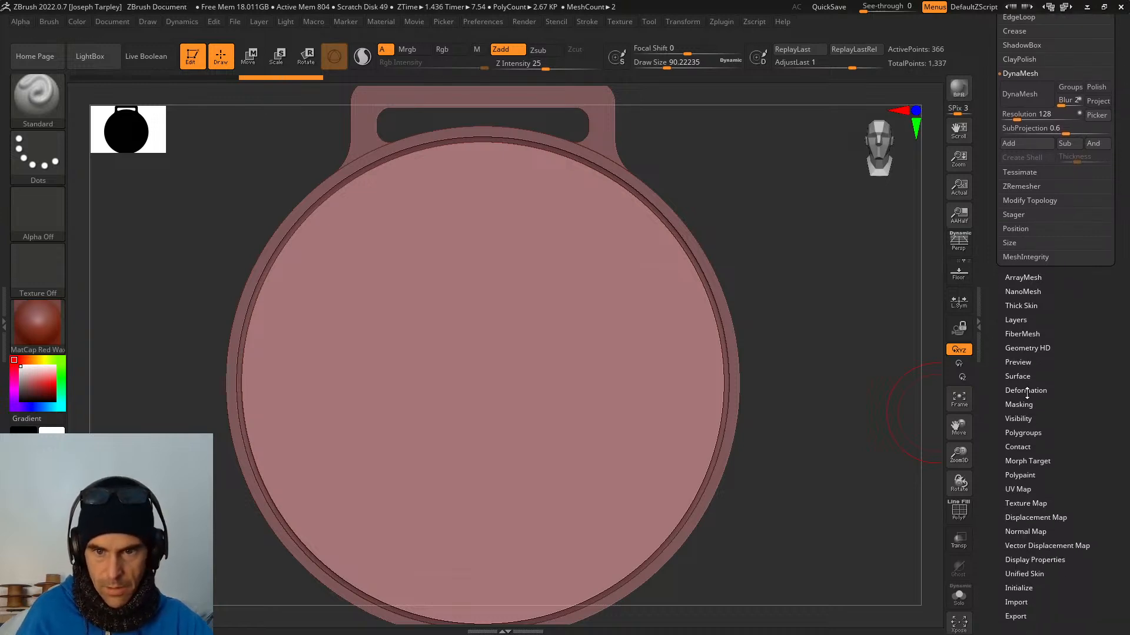
{"action": "left_click_drag", "start_coordinate": [992, 426], "coordinate": [980, 550]}
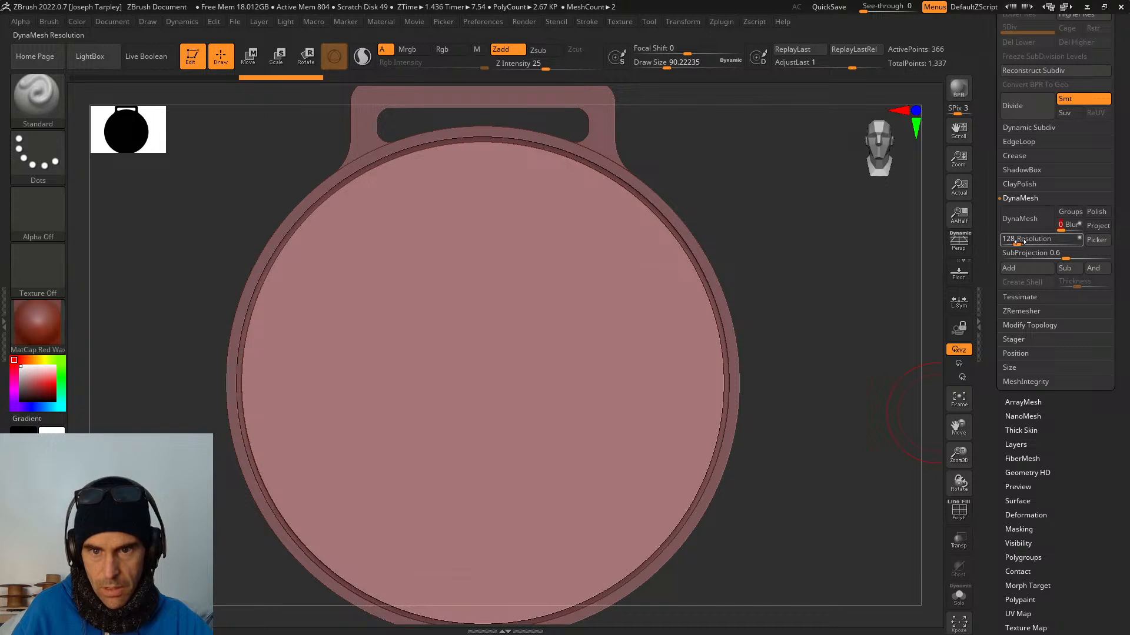
{"action": "left_click_drag", "start_coordinate": [1019, 242], "coordinate": [1038, 245]}
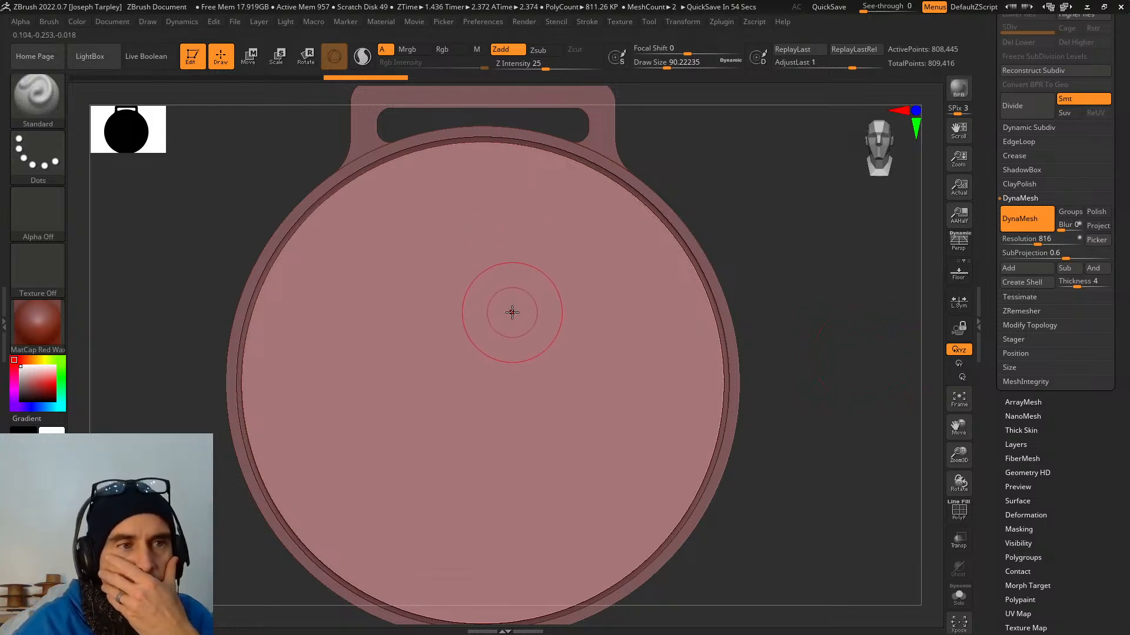
Try additive test strokes on the middle of the inlay, reducing the Draw Size to about 51, and undo them.
{"action": "mouse_move", "coordinate": [524, 323]}
{"action": "left_mouse_down"}
{"action": "mouse_move", "coordinate": [496, 303]}
{"action": "mouse_move", "coordinate": [483, 313]}
{"action": "mouse_move", "coordinate": [514, 373]}
{"action": "left_mouse_up"}
{"action": "key", "text": "ctrl+z"}
{"action": "key", "text": "space"}
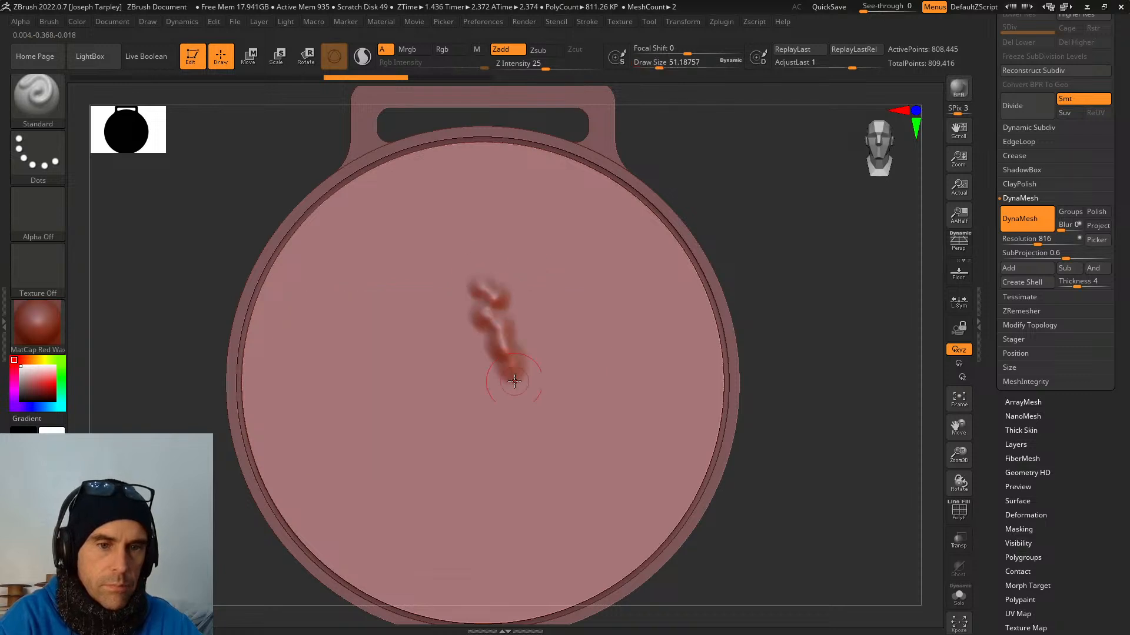
{"action": "key", "text": "ctrl+z"}
{"action": "left_click_drag", "start_coordinate": [471, 316], "coordinate": [533, 372]}
{"action": "key", "text": "ctrl+z"}
{"action": "mouse_move", "coordinate": [465, 294]}
{"action": "left_mouse_down"}
{"action": "mouse_move", "coordinate": [474, 341]}
{"action": "mouse_move", "coordinate": [541, 435]}
{"action": "left_mouse_up"}
{"action": "key", "text": "ctrl+z"}
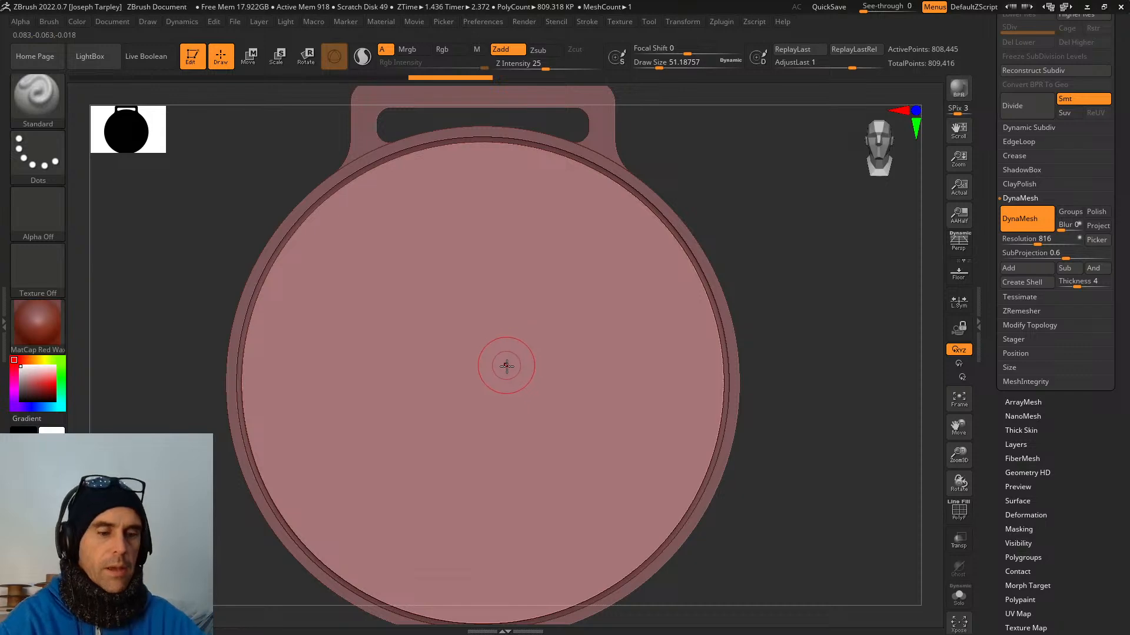
{"action": "key", "text": "ctrl+z"}
Show the tree photo again and set the Draw Size to about 97.
{"action": "key", "text": "shift+z"}
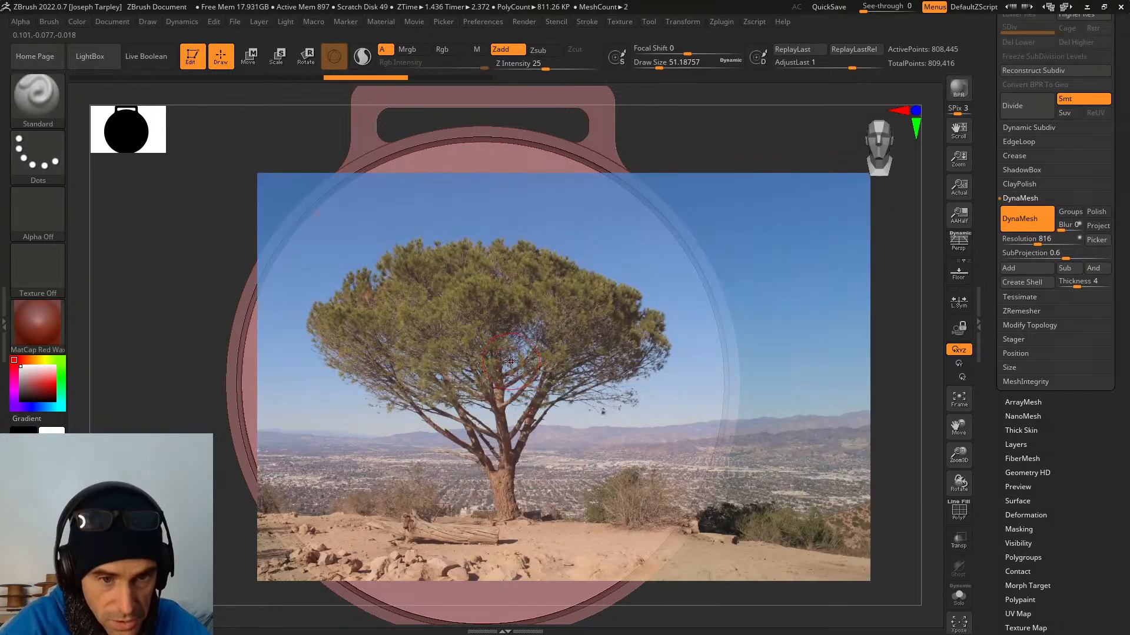
{"action": "key", "text": "space"}
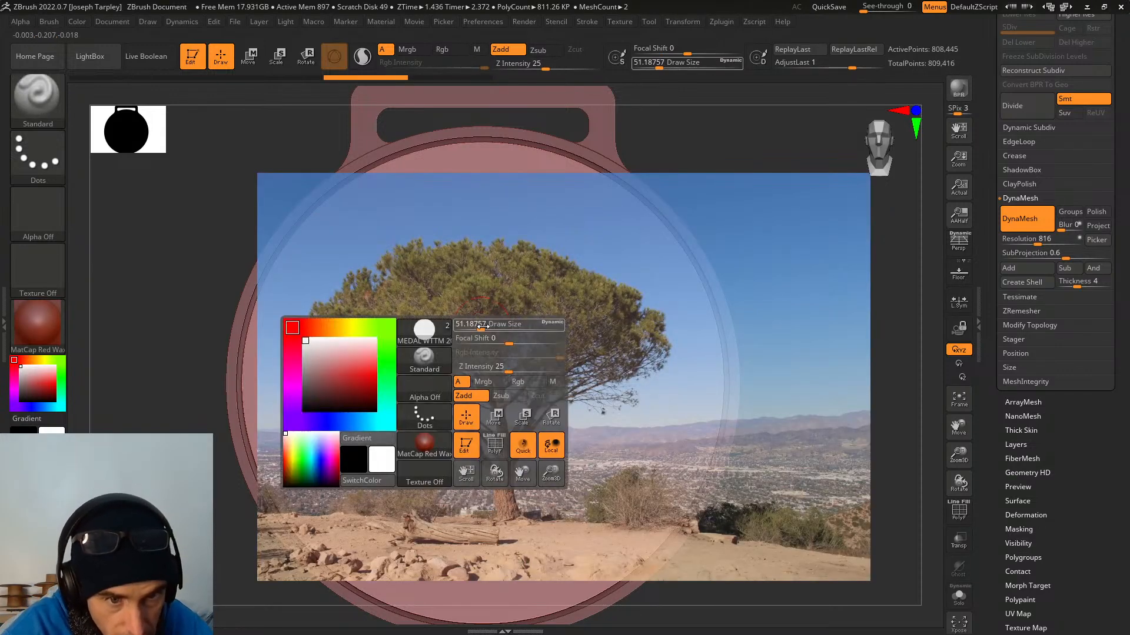
{"action": "left_click_drag", "start_coordinate": [480, 326], "coordinate": [487, 325]}
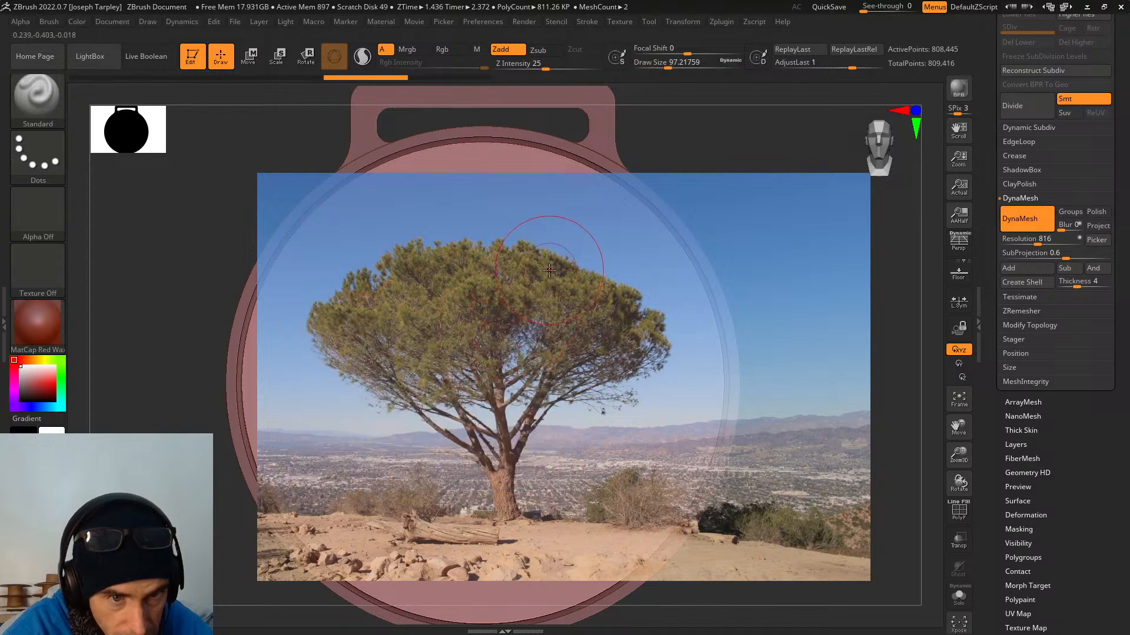
Try raising the crown, trunk, ground and horizon of the photo on the inlay, hiding the photo to check the relief.
{"action": "mouse_move", "coordinate": [551, 261]}
{"action": "left_mouse_down"}
{"action": "mouse_move", "coordinate": [608, 276]}
{"action": "mouse_move", "coordinate": [647, 309]}
{"action": "mouse_move", "coordinate": [628, 378]}
{"action": "mouse_move", "coordinate": [484, 458]}
{"action": "mouse_move", "coordinate": [308, 331]}
{"action": "mouse_move", "coordinate": [423, 253]}
{"action": "mouse_move", "coordinate": [554, 294]}
{"action": "mouse_move", "coordinate": [461, 405]}
{"action": "mouse_move", "coordinate": [585, 344]}
{"action": "mouse_move", "coordinate": [606, 439]}
{"action": "mouse_move", "coordinate": [679, 428]}
{"action": "mouse_move", "coordinate": [676, 464]}
{"action": "mouse_move", "coordinate": [531, 500]}
{"action": "mouse_move", "coordinate": [598, 509]}
{"action": "mouse_move", "coordinate": [356, 501]}
{"action": "mouse_move", "coordinate": [329, 551]}
{"action": "mouse_move", "coordinate": [456, 580]}
{"action": "mouse_move", "coordinate": [606, 573]}
{"action": "left_mouse_up"}
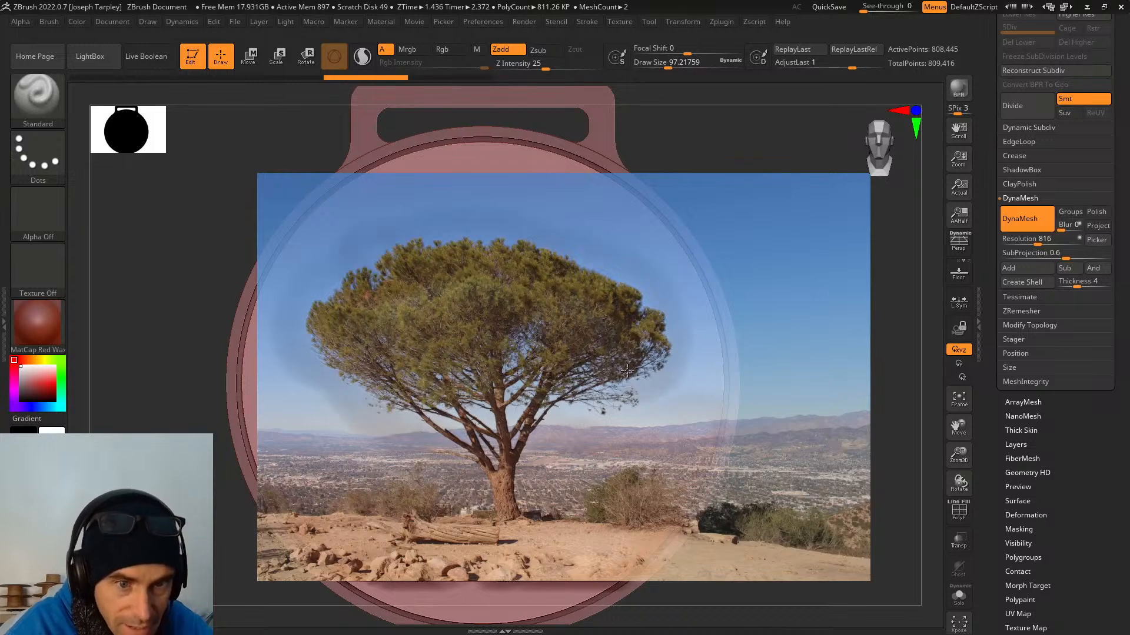
{"action": "left_click_drag", "start_coordinate": [405, 479], "coordinate": [281, 441]}
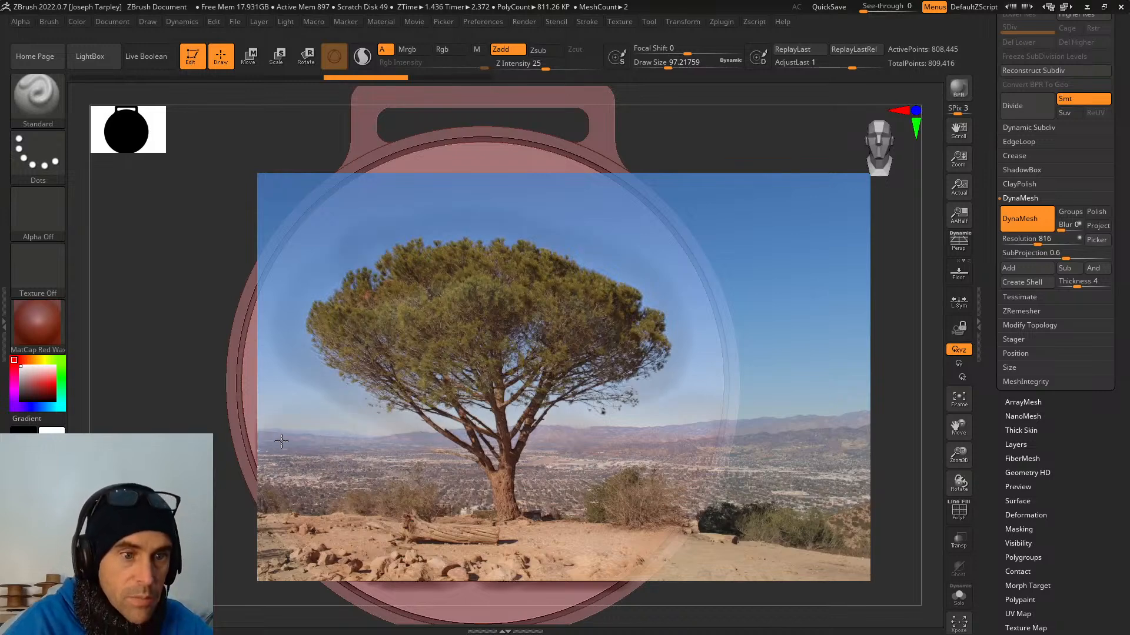
{"action": "left_click_drag", "start_coordinate": [682, 502], "coordinate": [683, 500]}
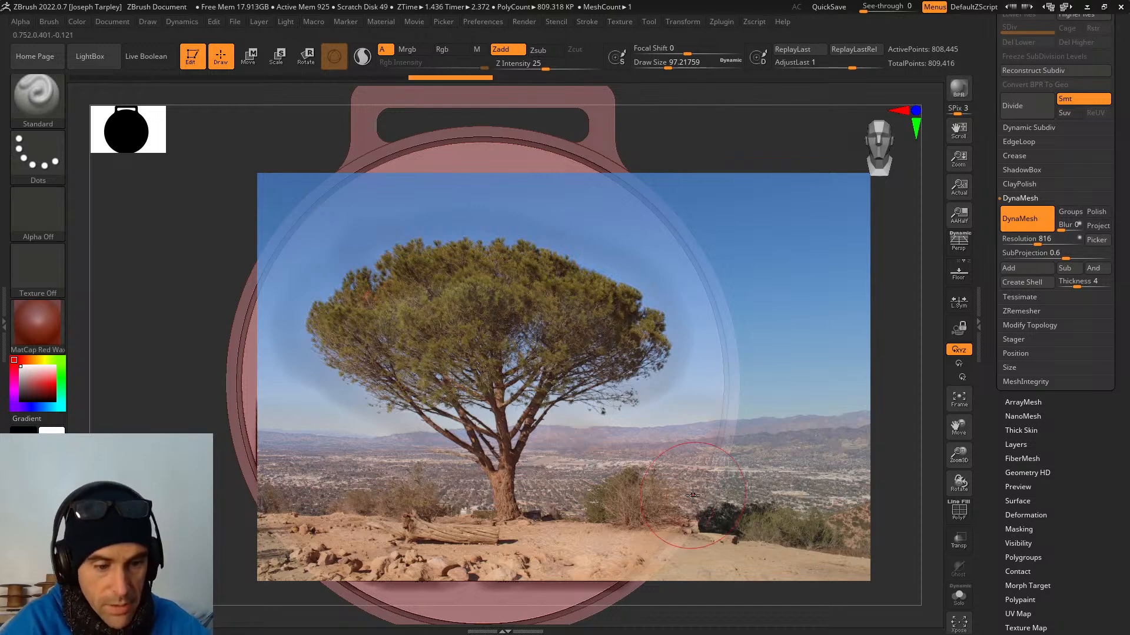
{"action": "key", "text": "shift"}
{"action": "key", "text": "shift+z"}
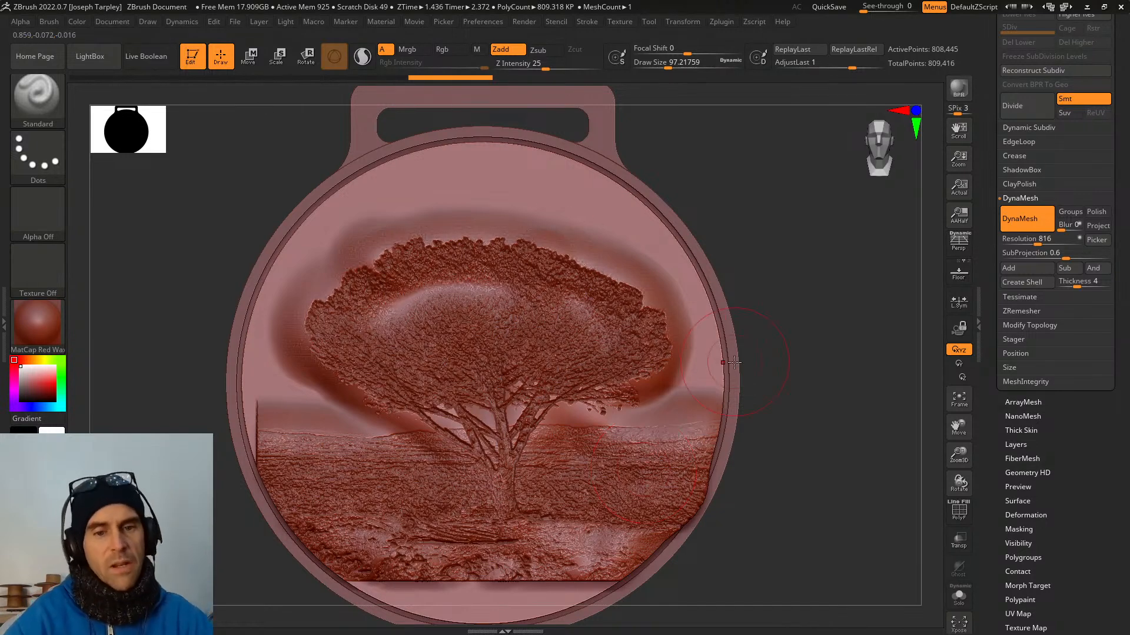
{"action": "mouse_move", "coordinate": [763, 363]}
{"action": "left_mouse_down"}
{"action": "mouse_move", "coordinate": [726, 316]}
{"action": "mouse_move", "coordinate": [754, 307]}
{"action": "mouse_move", "coordinate": [761, 334]}
{"action": "mouse_move", "coordinate": [777, 321]}
{"action": "left_mouse_up"}
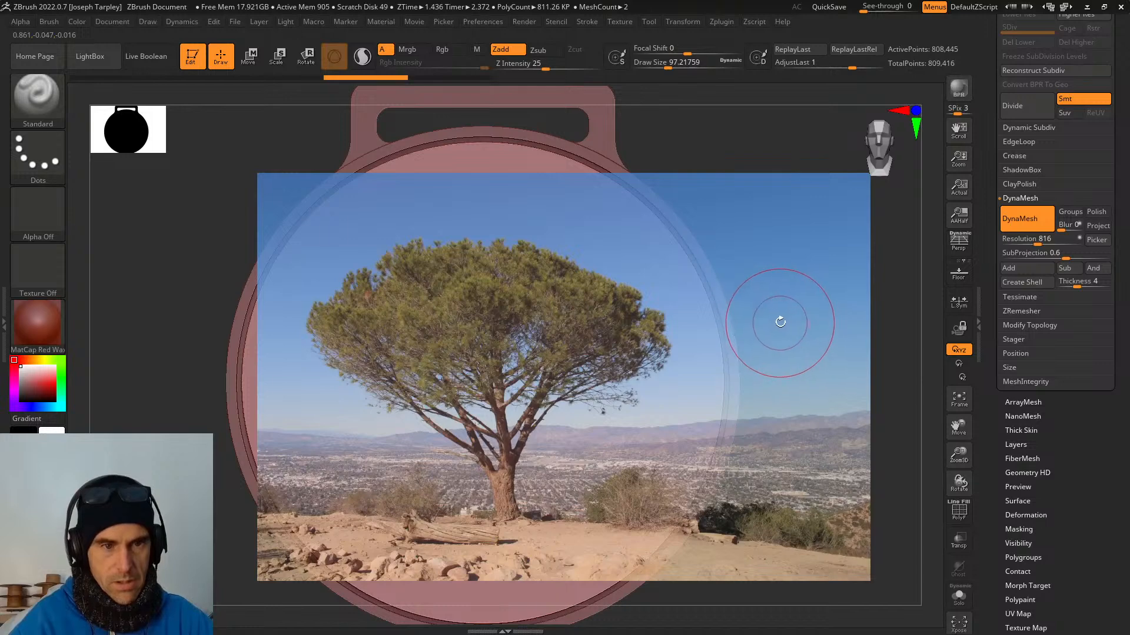
Try carving the whole tree into the inlay with Zsub, and undo the carving while keeping the DynaMesh result.
{"action": "left_click", "coordinate": [539, 51]}
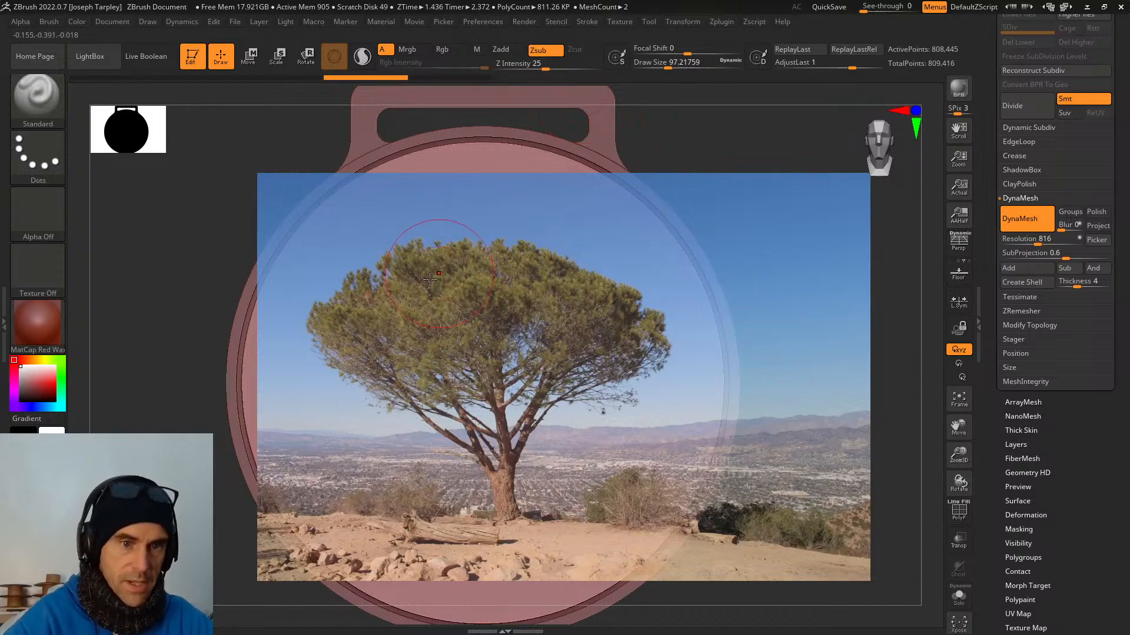
{"action": "mouse_move", "coordinate": [306, 277]}
{"action": "left_mouse_down"}
{"action": "mouse_move", "coordinate": [326, 336]}
{"action": "mouse_move", "coordinate": [501, 492]}
{"action": "mouse_move", "coordinate": [523, 412]}
{"action": "mouse_move", "coordinate": [648, 371]}
{"action": "mouse_move", "coordinate": [621, 304]}
{"action": "mouse_move", "coordinate": [580, 277]}
{"action": "mouse_move", "coordinate": [471, 260]}
{"action": "mouse_move", "coordinate": [360, 335]}
{"action": "left_mouse_up"}
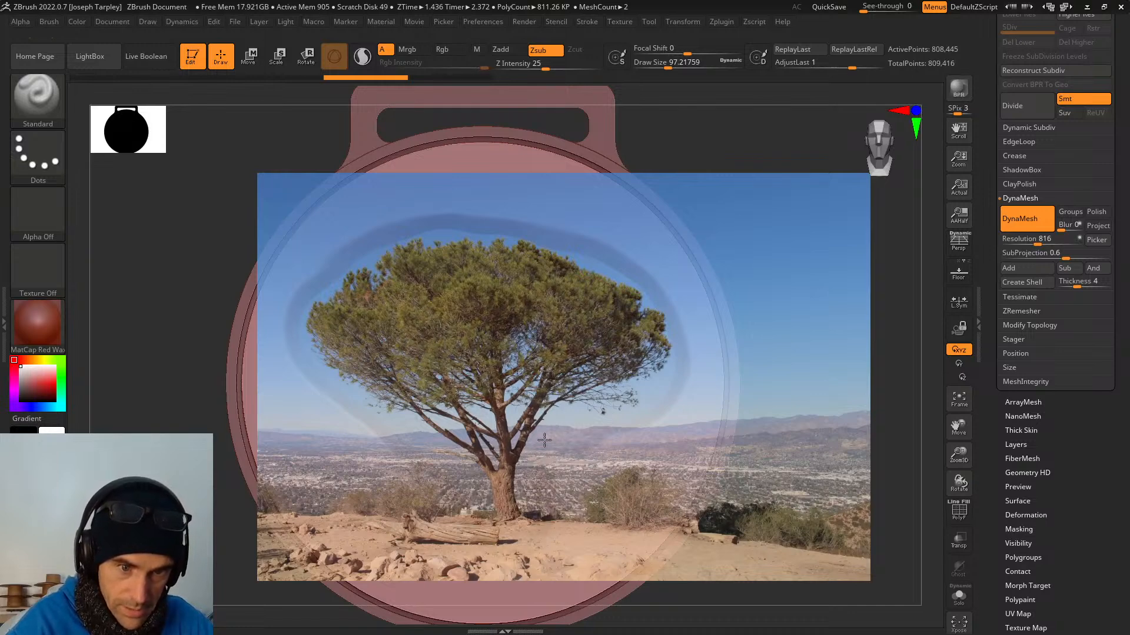
{"action": "key", "text": "shift+z"}
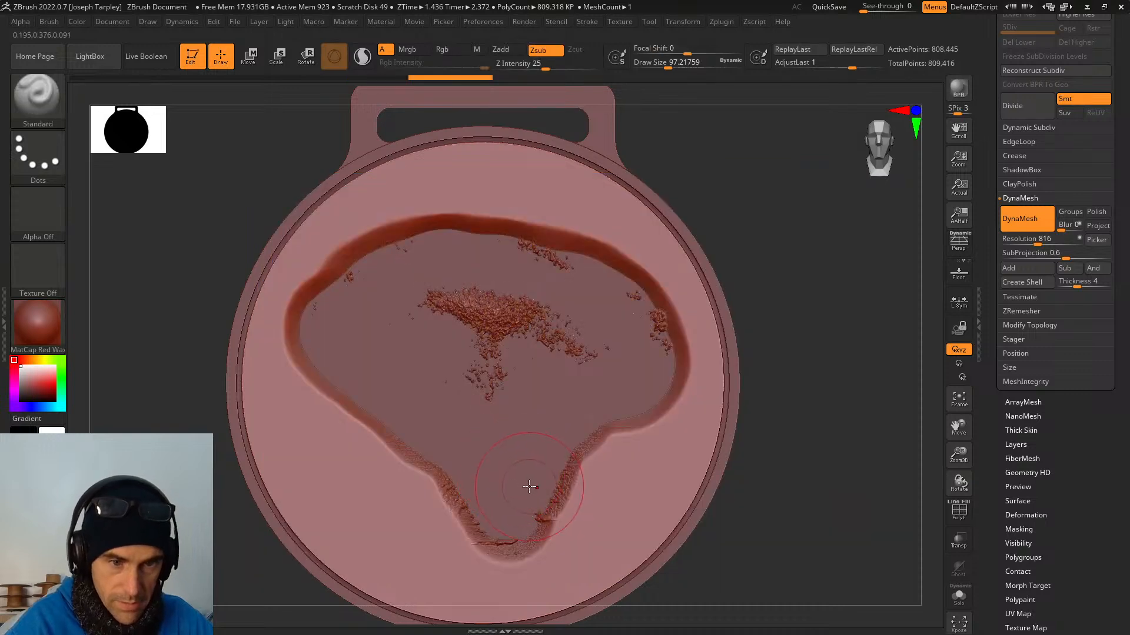
{"action": "key", "text": "ctrl+z"}
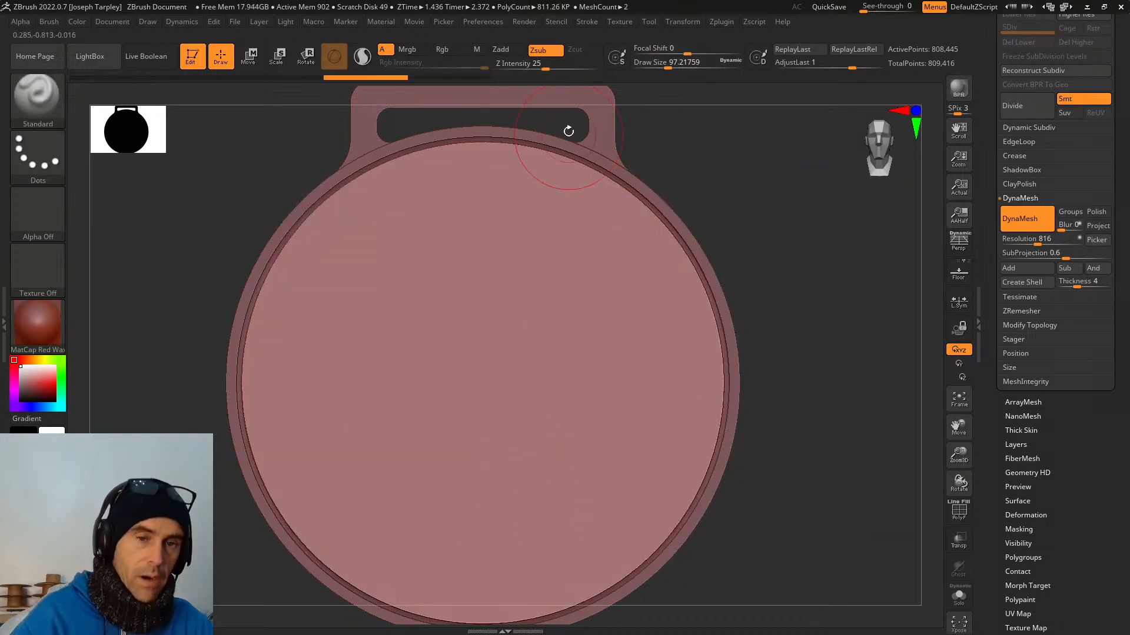
{"action": "key", "text": "ctrl+z"}
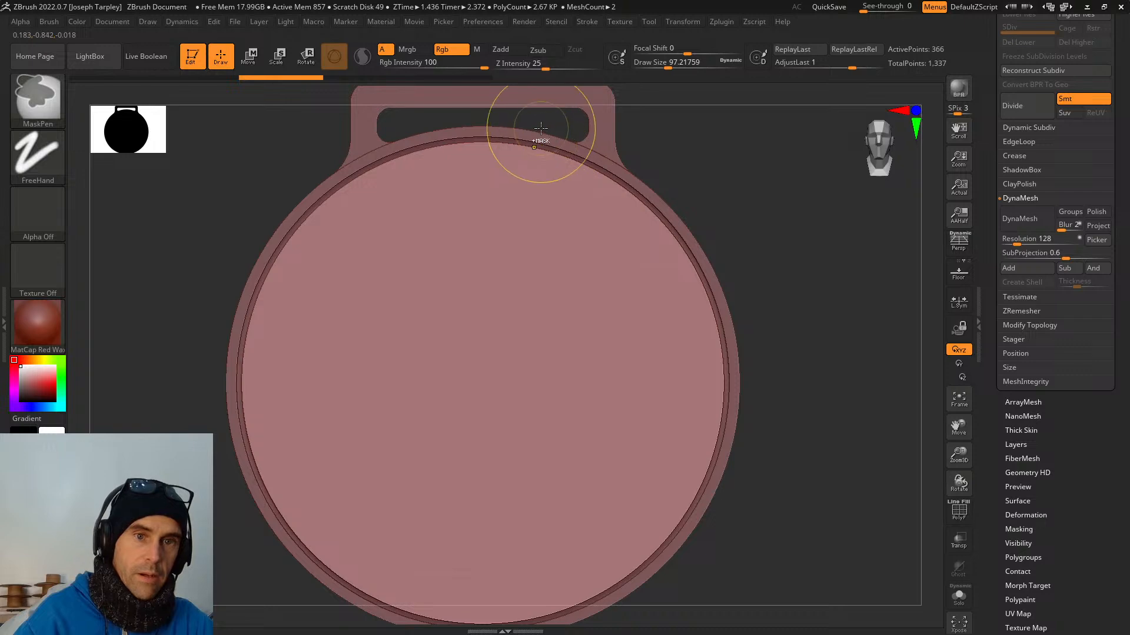
{"action": "key", "text": "ctrl+shift+z"}
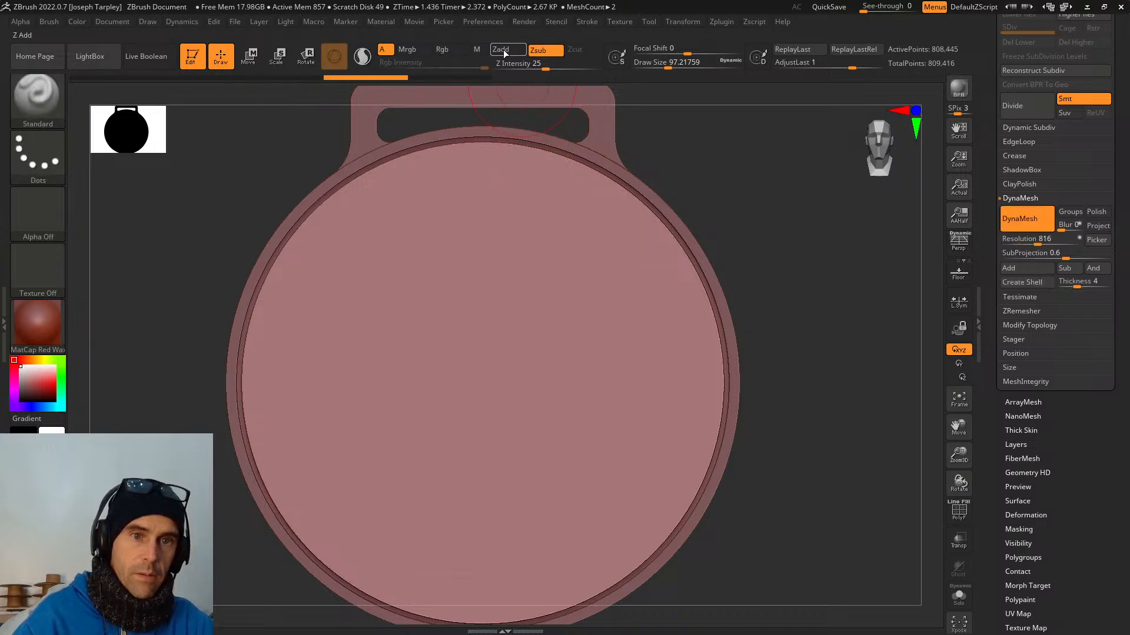
Switch back to Zadd, show the photo, raise the tree, horizon and ground on the inlay, and hide the photo.
{"action": "key", "text": "shift+z"}
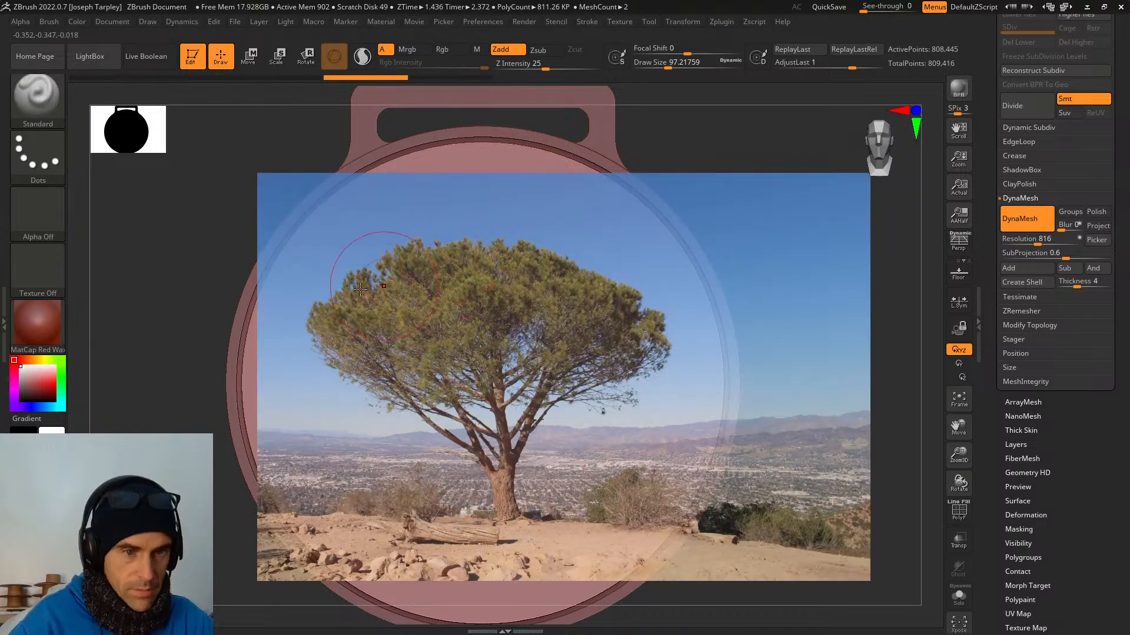
{"action": "mouse_move", "coordinate": [326, 321]}
{"action": "left_mouse_down"}
{"action": "mouse_move", "coordinate": [371, 388]}
{"action": "mouse_move", "coordinate": [439, 440]}
{"action": "mouse_move", "coordinate": [497, 510]}
{"action": "mouse_move", "coordinate": [541, 409]}
{"action": "mouse_move", "coordinate": [624, 383]}
{"action": "mouse_move", "coordinate": [653, 318]}
{"action": "mouse_move", "coordinate": [518, 264]}
{"action": "mouse_move", "coordinate": [360, 280]}
{"action": "mouse_move", "coordinate": [462, 424]}
{"action": "left_mouse_up"}
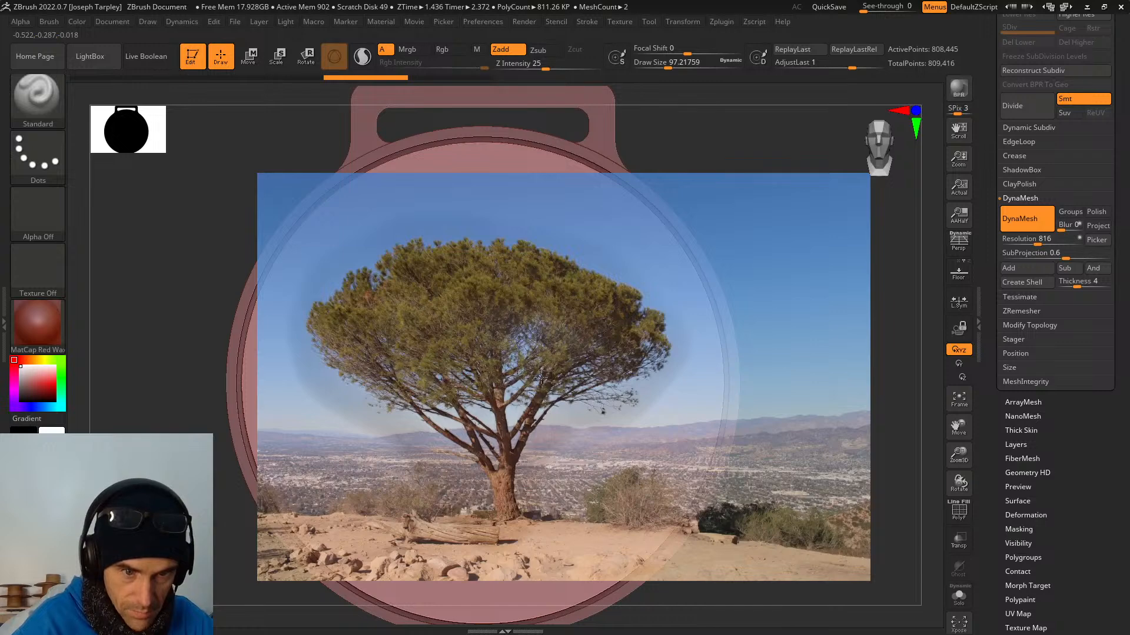
{"action": "left_click_drag", "start_coordinate": [540, 376], "coordinate": [530, 329]}
{"action": "left_click_drag", "start_coordinate": [596, 384], "coordinate": [613, 299]}
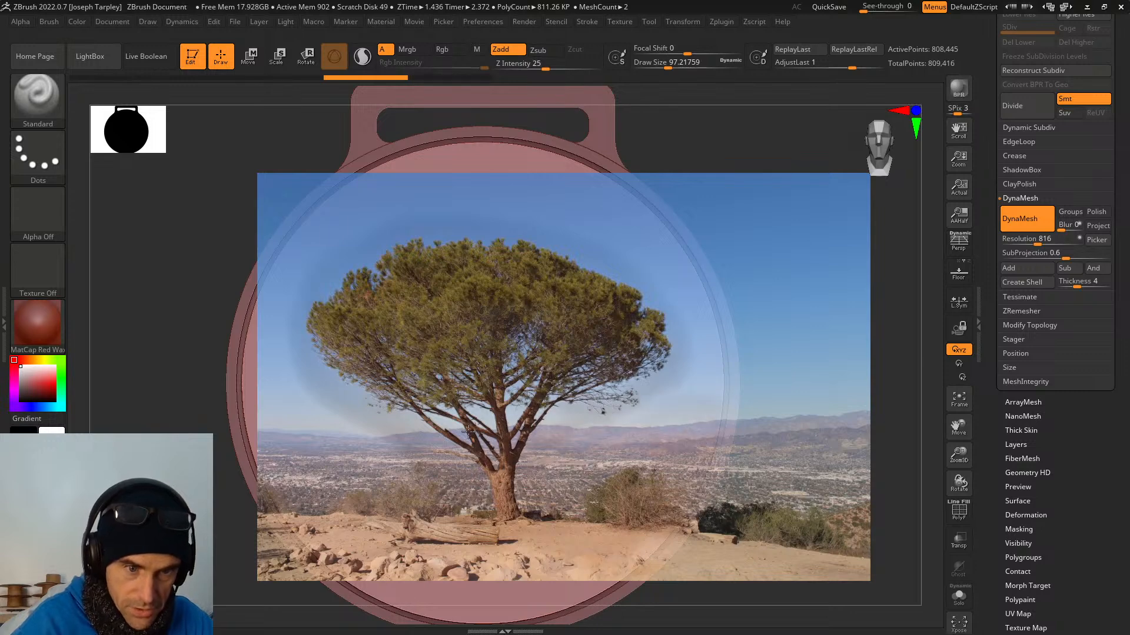
{"action": "mouse_move", "coordinate": [468, 433]}
{"action": "left_mouse_down"}
{"action": "mouse_move", "coordinate": [329, 432]}
{"action": "mouse_move", "coordinate": [282, 453]}
{"action": "mouse_move", "coordinate": [345, 530]}
{"action": "mouse_move", "coordinate": [425, 566]}
{"action": "mouse_move", "coordinate": [609, 557]}
{"action": "left_mouse_up"}
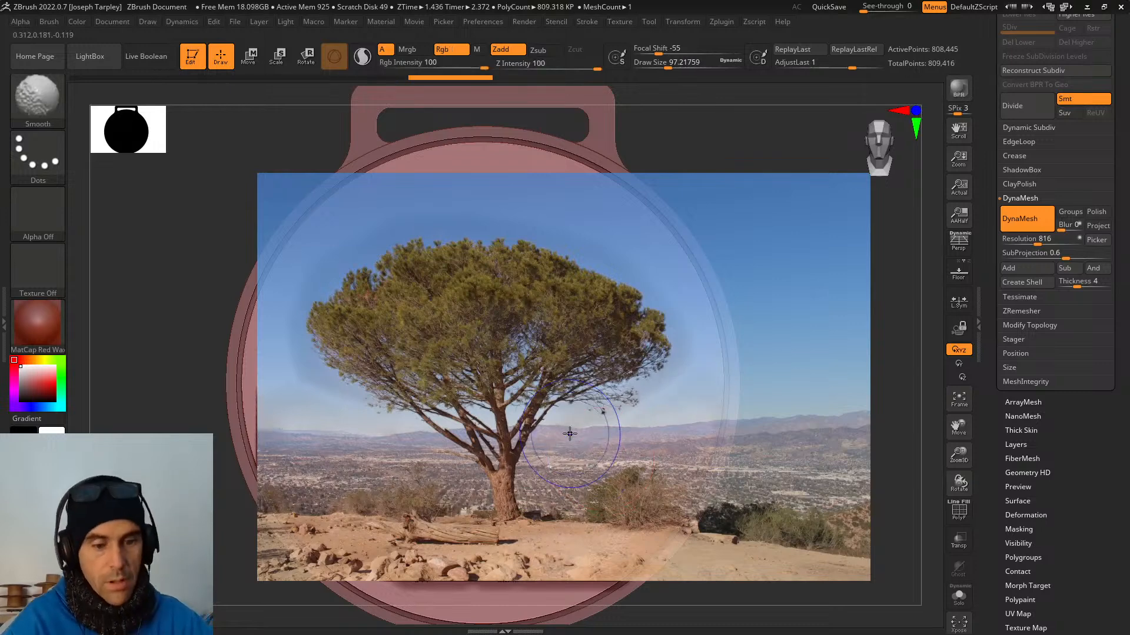
{"action": "key", "text": "shift+z"}
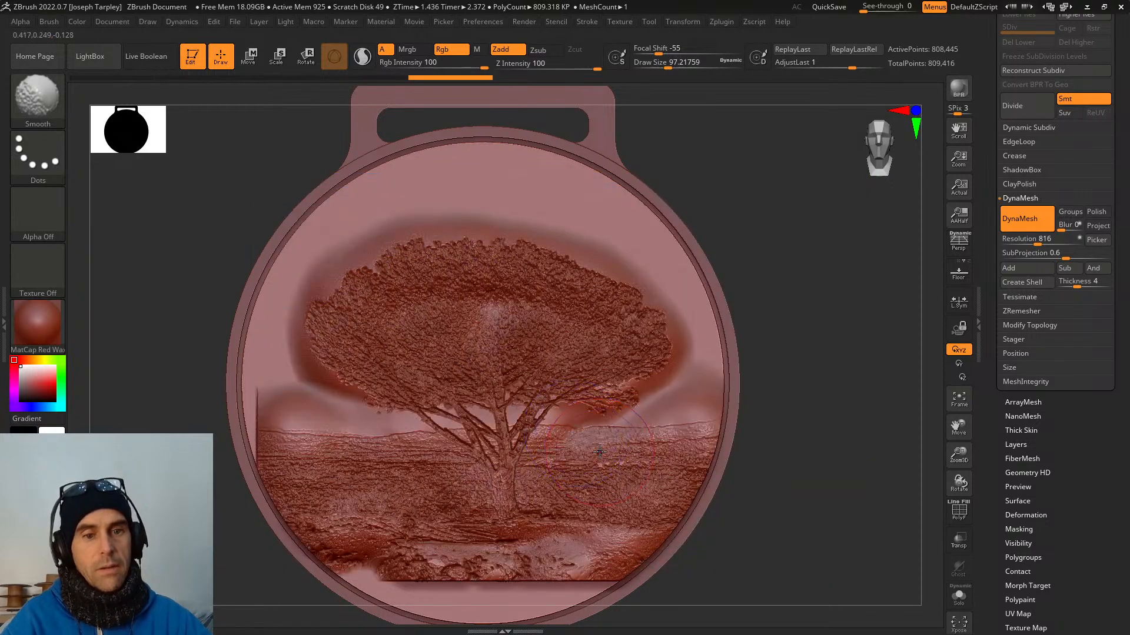
Examine the raised tree relief up close and from the side, undo it, and show the photo again.
{"action": "left_click_drag", "start_coordinate": [787, 422], "coordinate": [812, 427]}
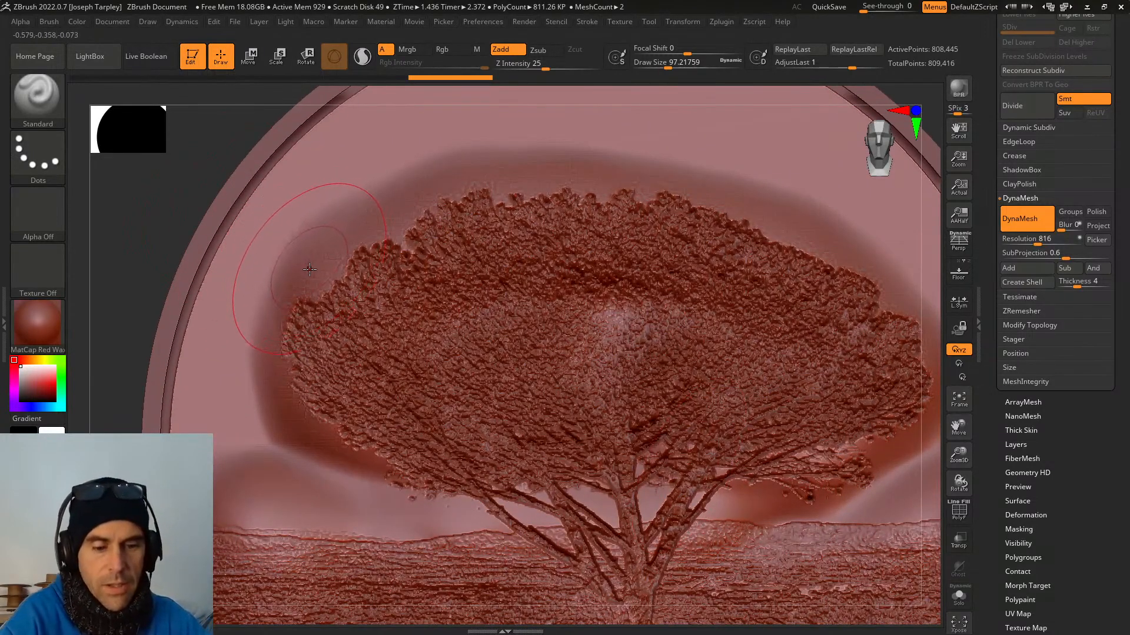
{"action": "left_click_drag", "start_coordinate": [179, 161], "coordinate": [496, 238]}
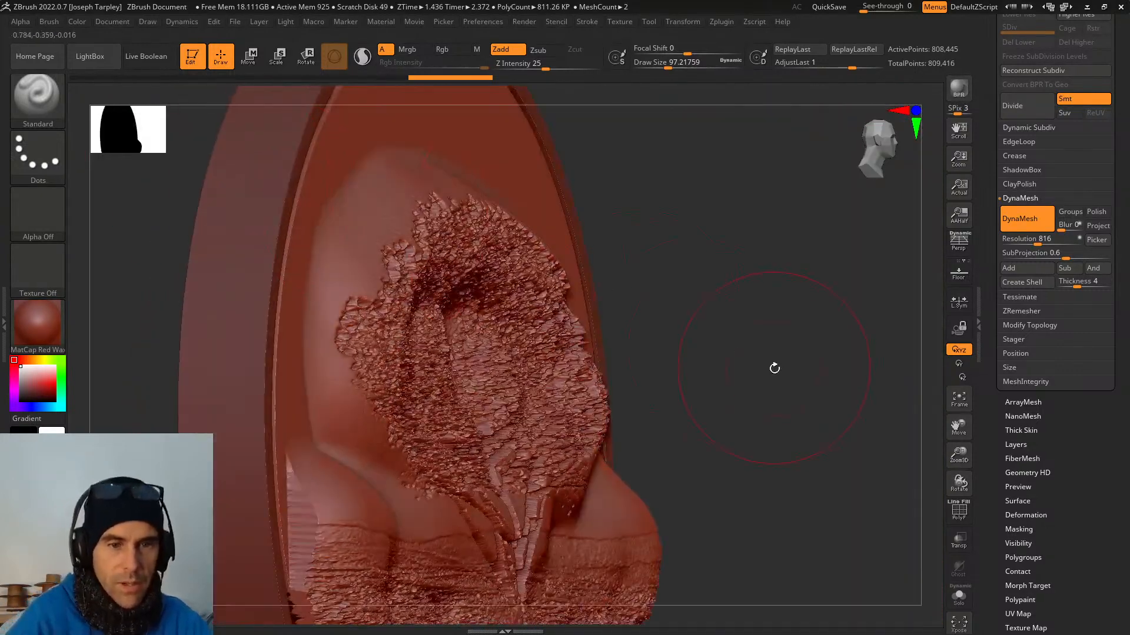
{"action": "mouse_move", "coordinate": [775, 368]}
{"action": "left_mouse_down"}
{"action": "mouse_move", "coordinate": [777, 386]}
{"action": "mouse_move", "coordinate": [802, 394]}
{"action": "mouse_move", "coordinate": [761, 391]}
{"action": "mouse_move", "coordinate": [832, 388]}
{"action": "mouse_move", "coordinate": [850, 366]}
{"action": "mouse_move", "coordinate": [847, 343]}
{"action": "left_mouse_up"}
{"action": "key", "text": "shift+z"}
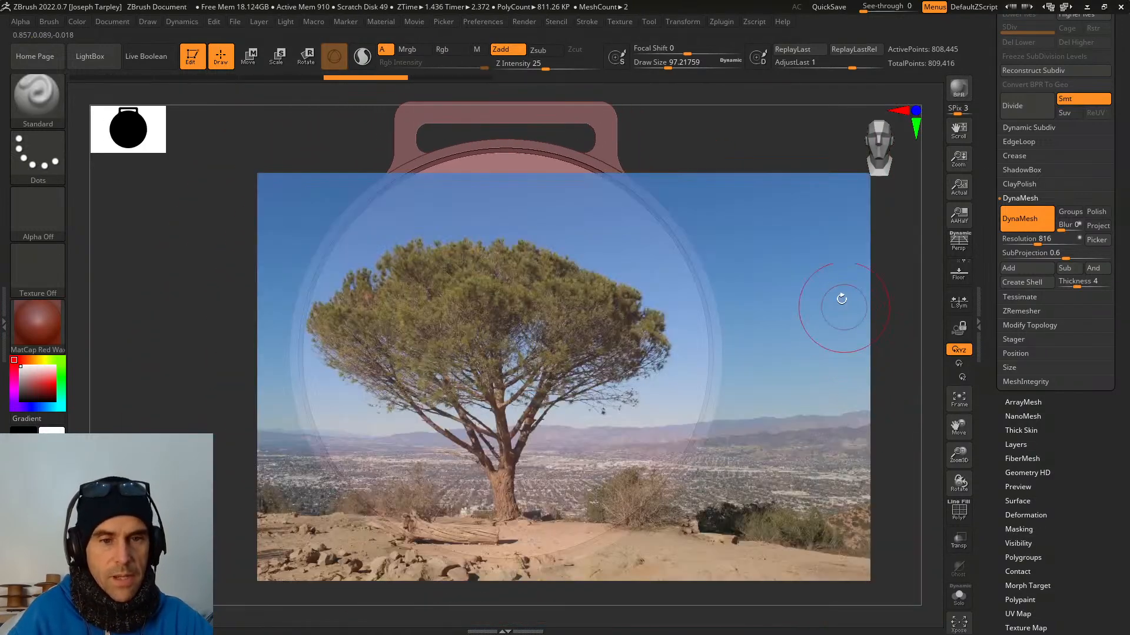
Reposition the smaller medal view behind the photo so the tree fills more of the inlay, toggling the photo to compare.
{"action": "mouse_move", "coordinate": [771, 167]}
{"action": "left_mouse_down", "text": "alt"}
{"action": "mouse_move", "coordinate": [750, 186]}
{"action": "mouse_move", "coordinate": [763, 208]}
{"action": "left_mouse_up", "text": "alt"}
{"action": "right_click_drag", "start_coordinate": [763, 209], "coordinate": [757, 217], "text": "ctrl+alt"}
{"action": "left_click_drag", "start_coordinate": [757, 217], "coordinate": [761, 221], "text": "alt"}
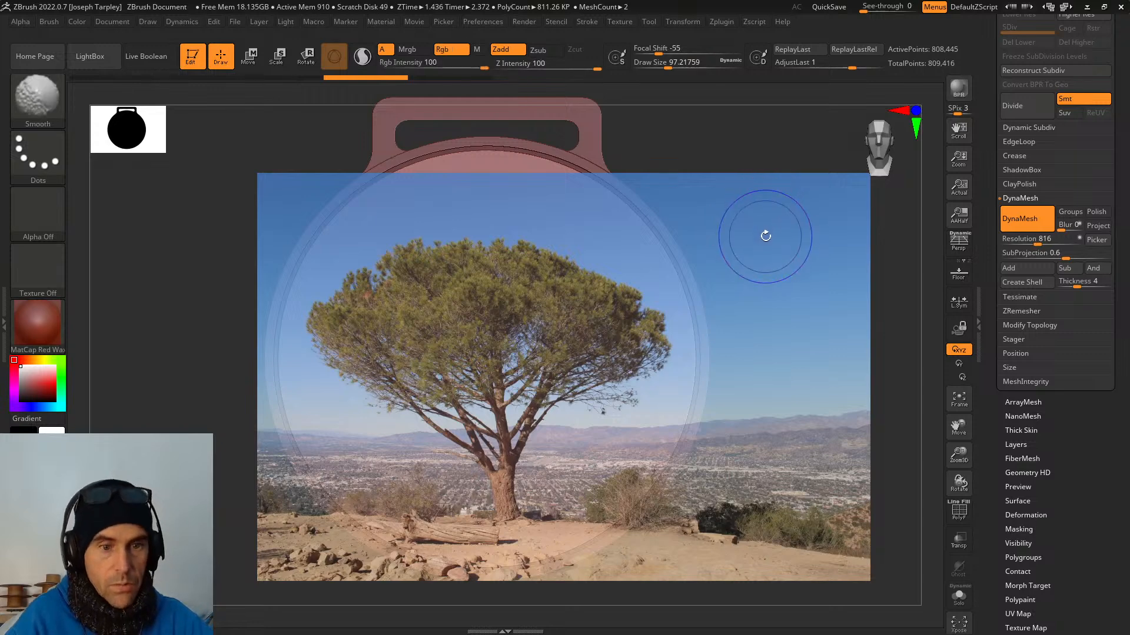
{"action": "key", "text": "shift+z"}
{"action": "key", "text": "shift+z"}
{"action": "key", "text": "ctrl+z"}
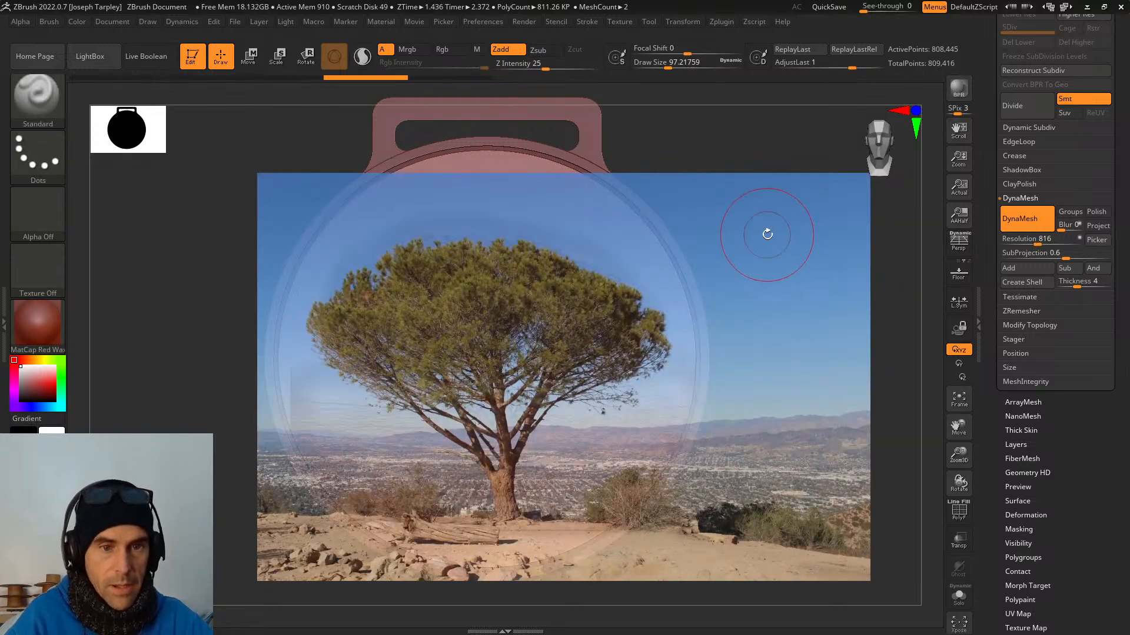
Hide the photo to check the inlay, undo the remaining tree relief, and show the photo again.
{"action": "key", "text": "ctrl+shift+z"}
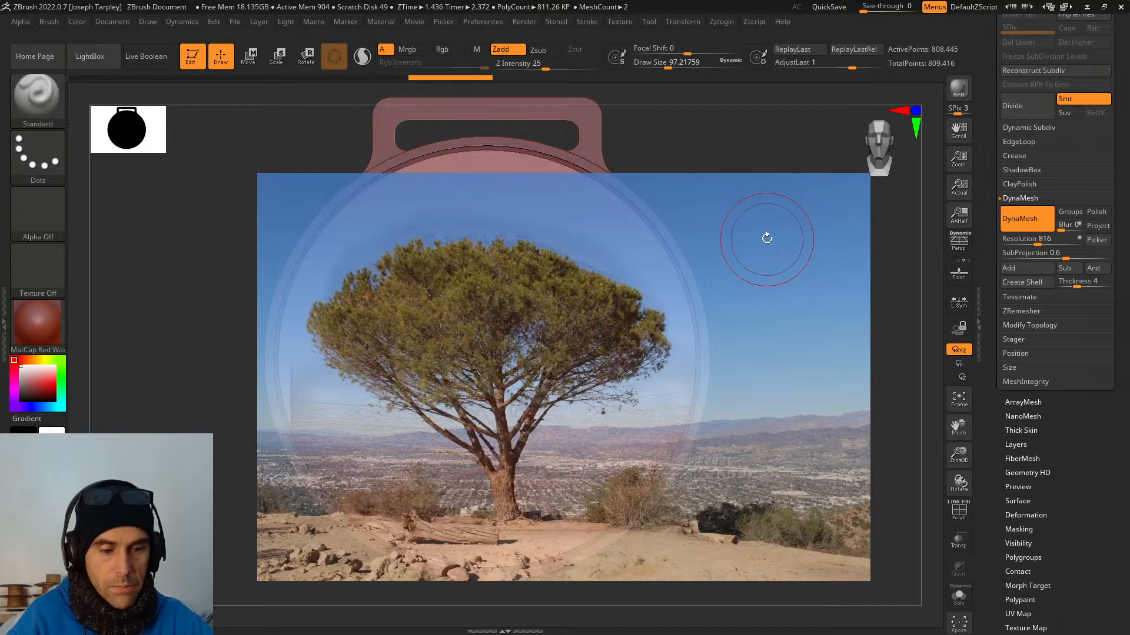
{"action": "key", "text": "shift+z"}
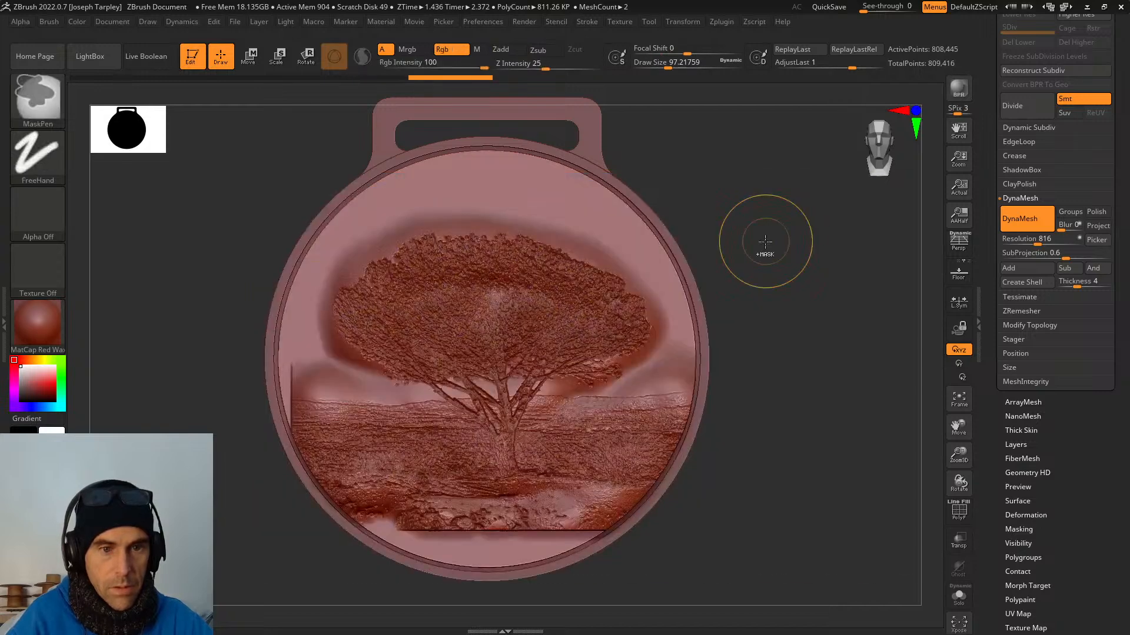
{"action": "key", "text": "ctrl+z"}
{"action": "key", "text": "shift+z"}
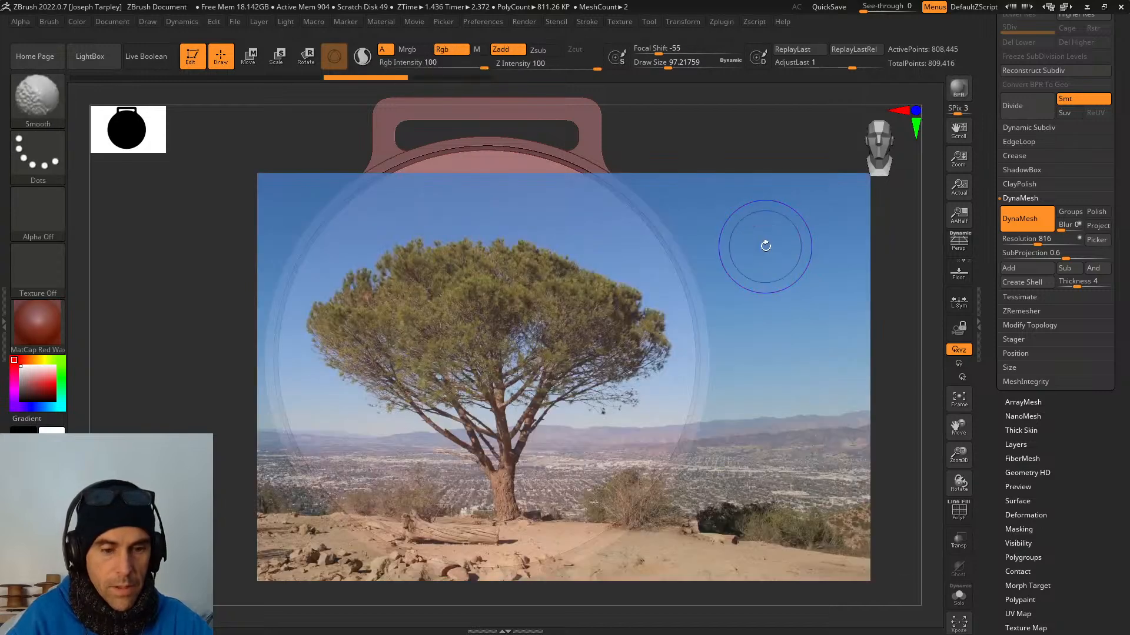
{"action": "key", "text": "alt+z"}
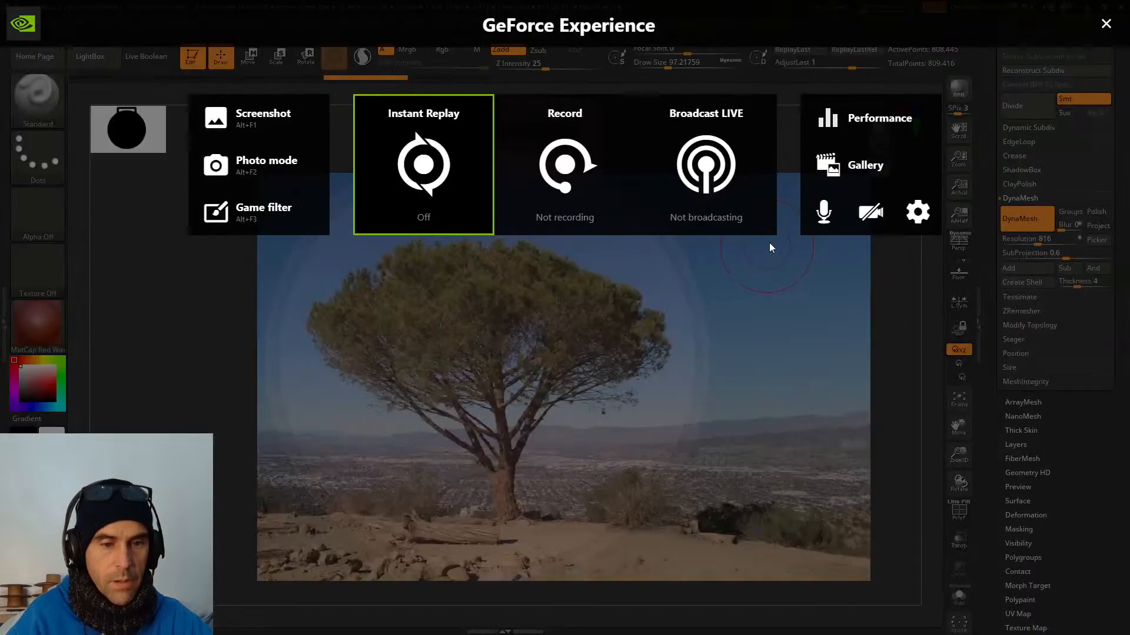
{"action": "left_click", "coordinate": [219, 376]}
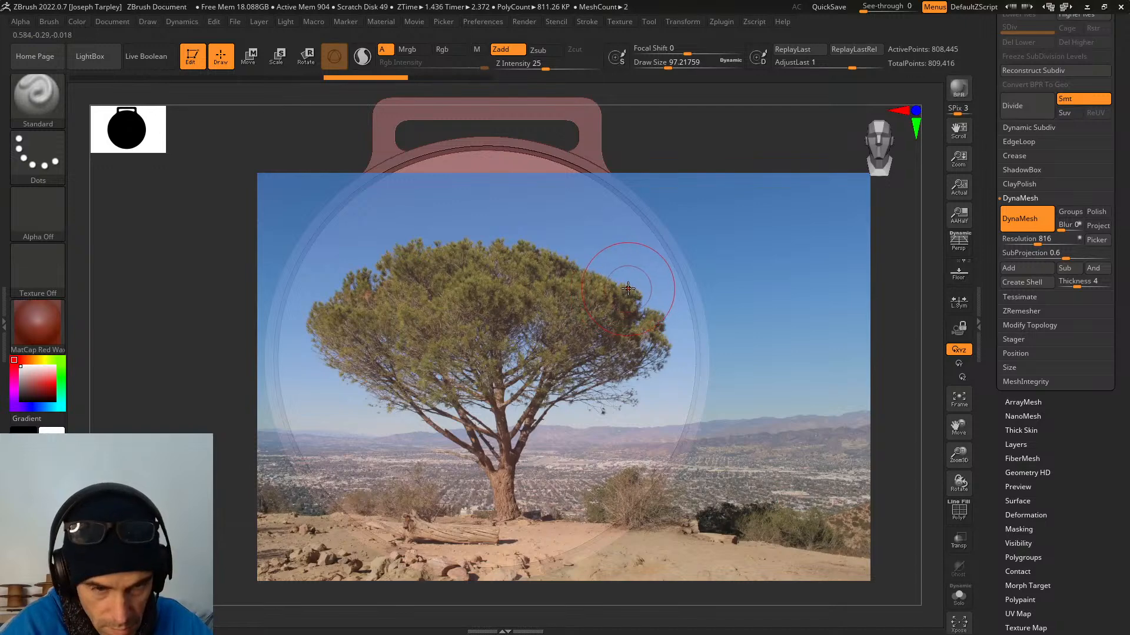
Switch the Standard brush from raising to carving with Zsub, and hide the photo.
{"action": "key", "text": "ctrl"}
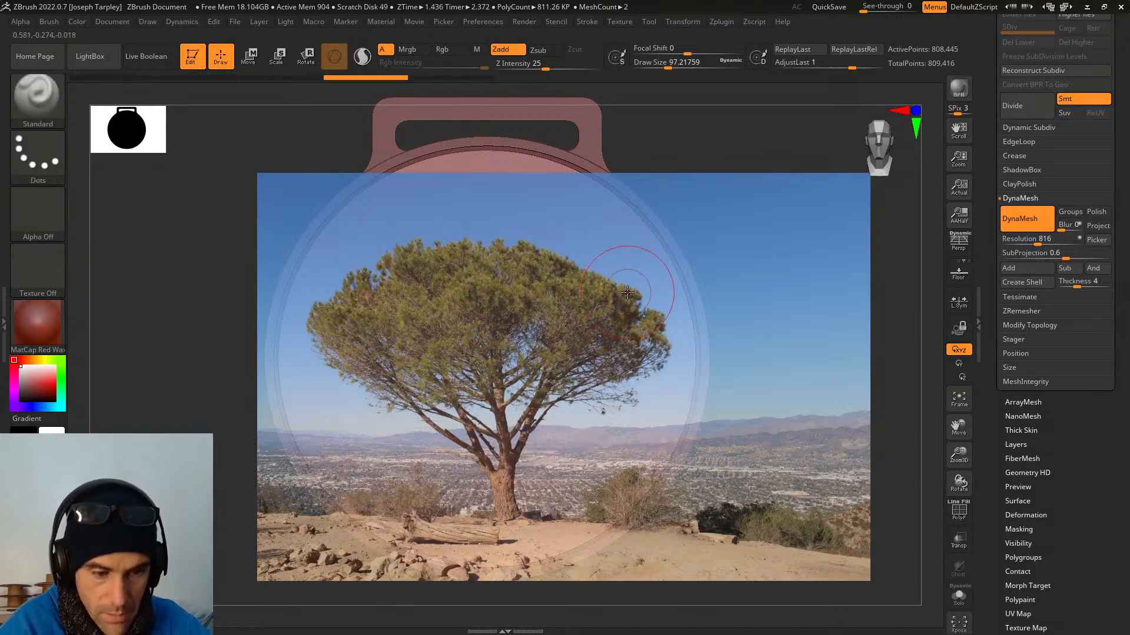
{"action": "key", "text": "shift+z"}
{"action": "key", "text": "shift+z"}
{"action": "key", "text": "z"}
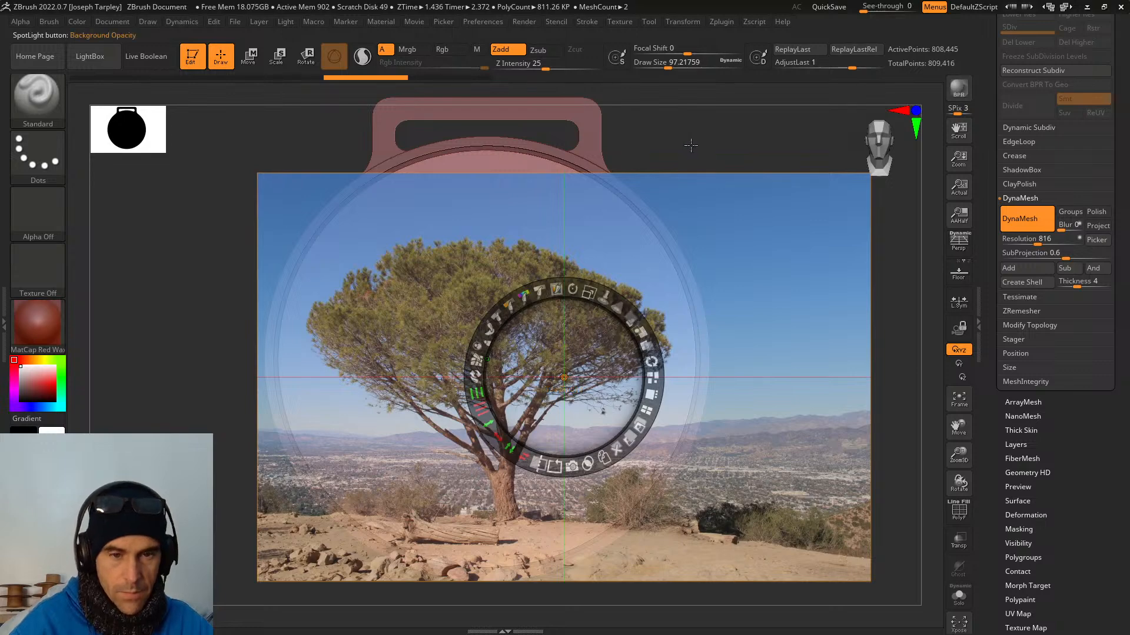
{"action": "left_click", "coordinate": [533, 53]}
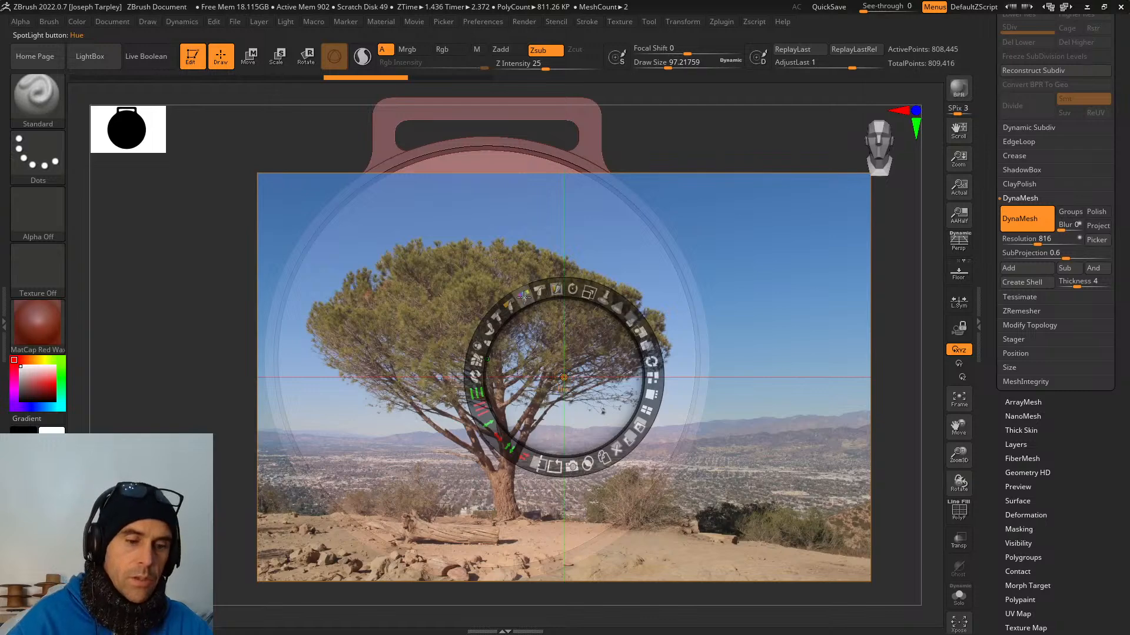
{"action": "key", "text": "shift+z"}
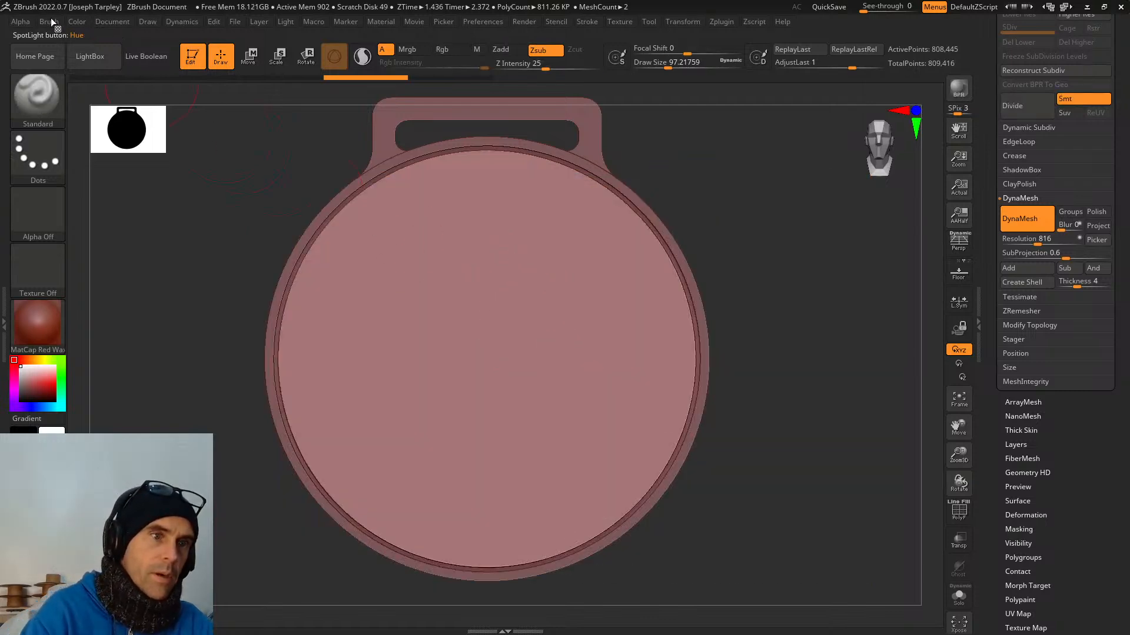
Look through the drawing, colour and brush settings for the brush's Auto Masking options.
{"action": "left_click", "coordinate": [148, 22]}
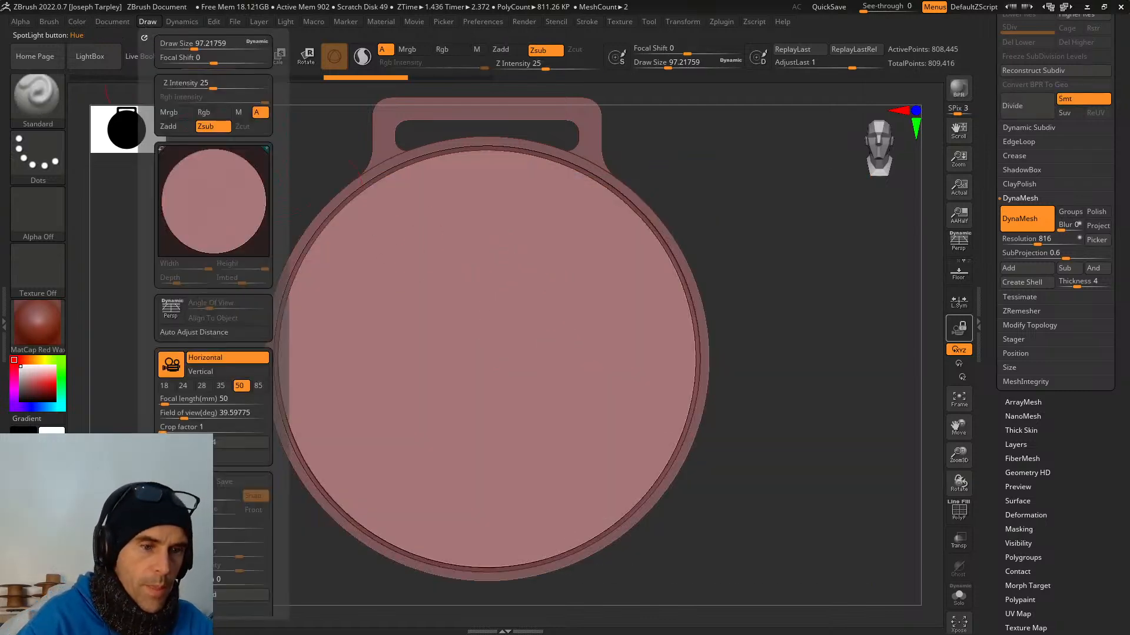
{"action": "scroll", "coordinate": [161, 352], "scroll_direction": "down", "scroll_amount": 8}
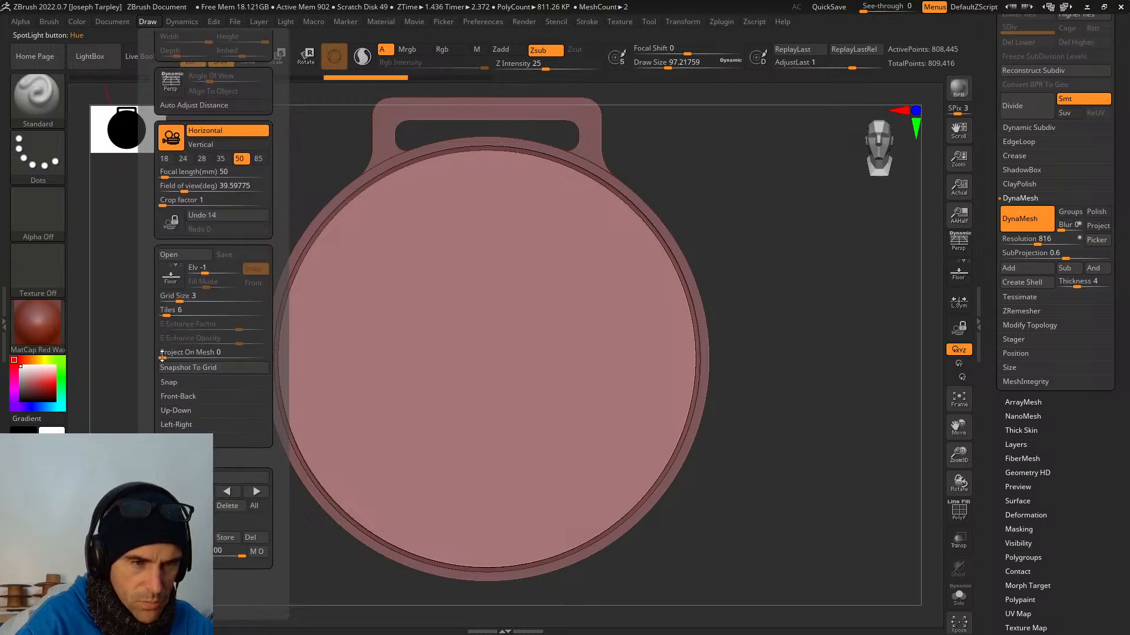
{"action": "scroll", "coordinate": [161, 352], "scroll_direction": "down", "scroll_amount": 2}
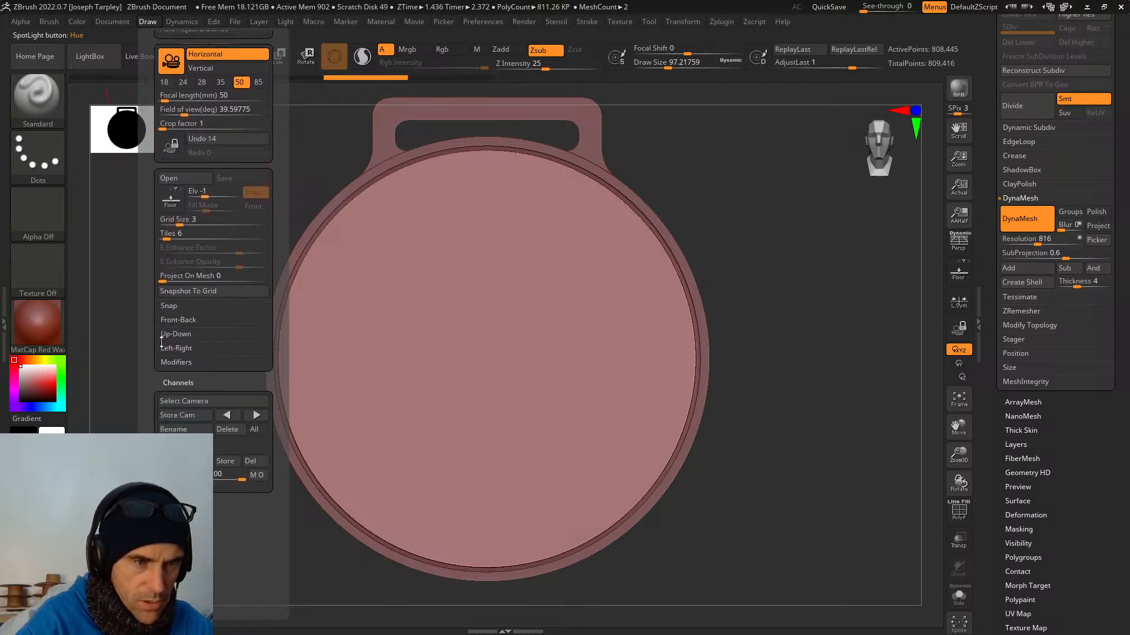
{"action": "scroll", "coordinate": [161, 341], "scroll_direction": "up", "scroll_amount": 2}
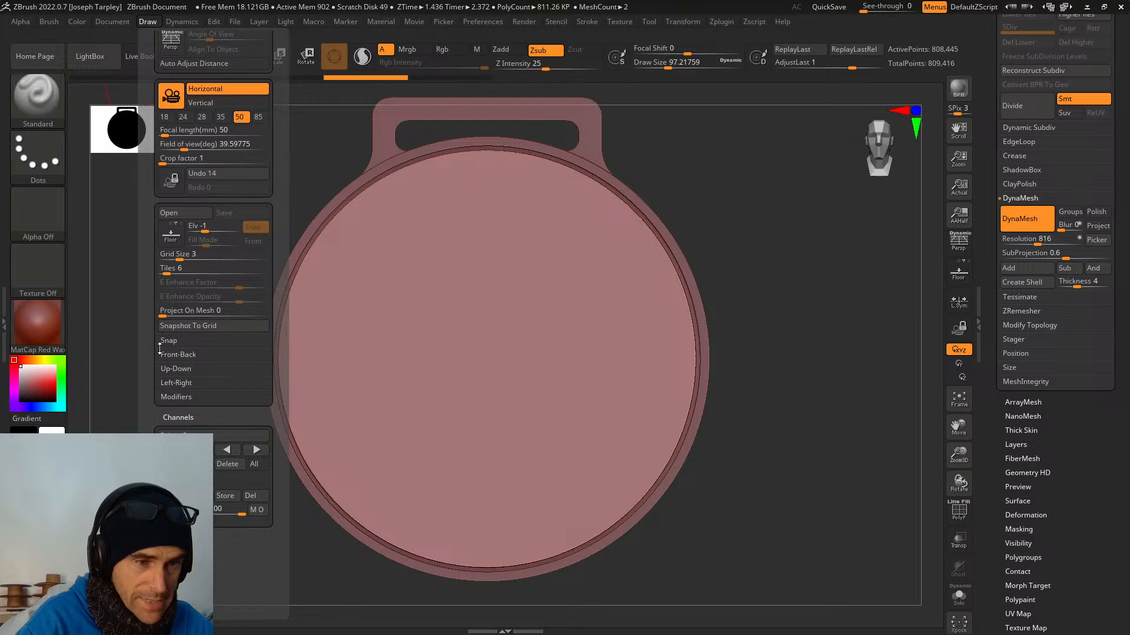
{"action": "left_click", "coordinate": [77, 21]}
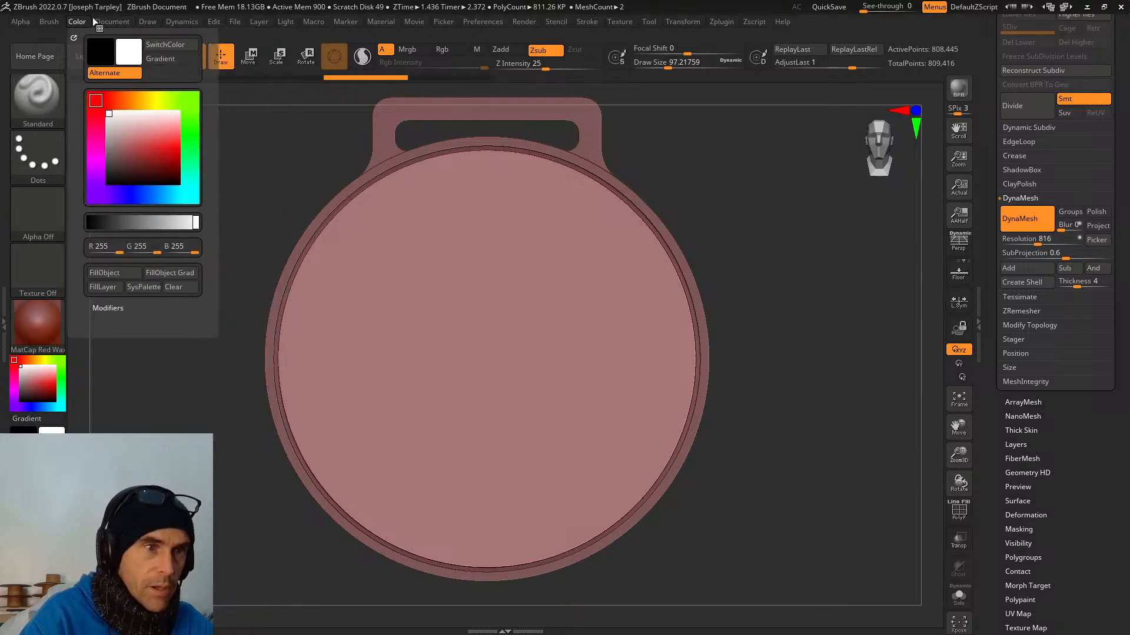
{"action": "mouse_move", "coordinate": [51, 20]}
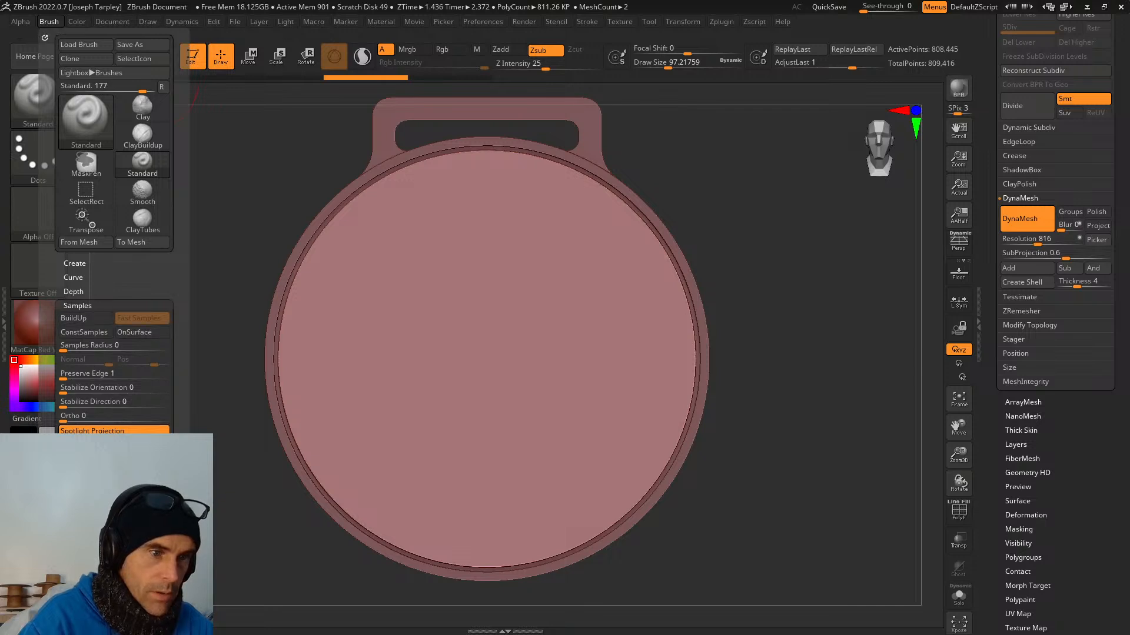
{"action": "scroll", "coordinate": [74, 424], "scroll_direction": "down", "scroll_amount": 6}
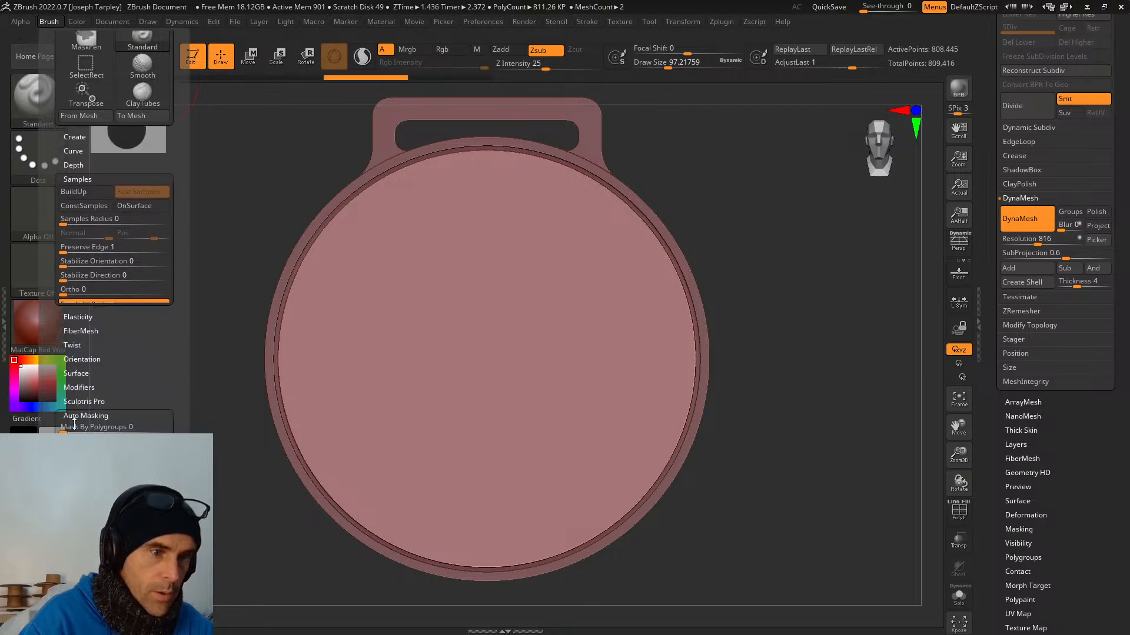
{"action": "left_click", "coordinate": [74, 418]}
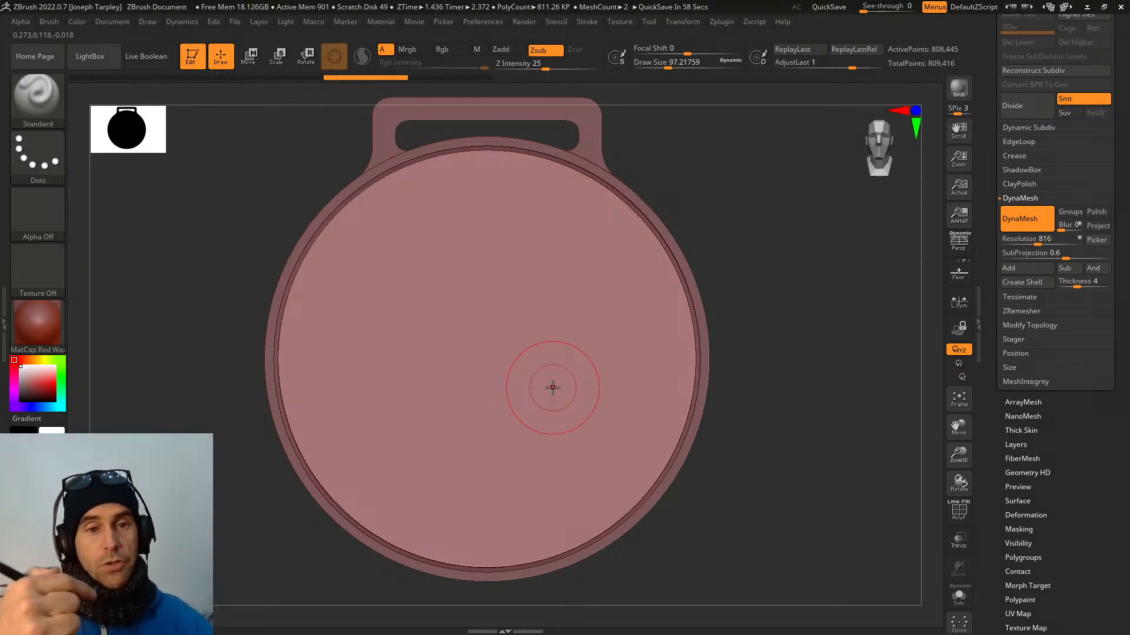
Try Zsub strokes on the middle of the blank inlay, isolate it for inspection, and show the whole medal again.
{"action": "mouse_move", "coordinate": [794, 345]}
{"action": "left_mouse_down"}
{"action": "mouse_move", "coordinate": [832, 373]}
{"action": "mouse_move", "coordinate": [483, 322]}
{"action": "mouse_move", "coordinate": [505, 352]}
{"action": "left_mouse_up"}
{"action": "mouse_move", "coordinate": [695, 319]}
{"action": "left_mouse_down"}
{"action": "mouse_move", "coordinate": [554, 309]}
{"action": "mouse_move", "coordinate": [479, 361]}
{"action": "mouse_move", "coordinate": [528, 362]}
{"action": "mouse_move", "coordinate": [535, 386]}
{"action": "left_mouse_up"}
{"action": "key", "text": "ctrl+z"}
{"action": "left_click_drag", "start_coordinate": [765, 407], "coordinate": [776, 424]}
{"action": "left_click", "coordinate": [954, 593]}
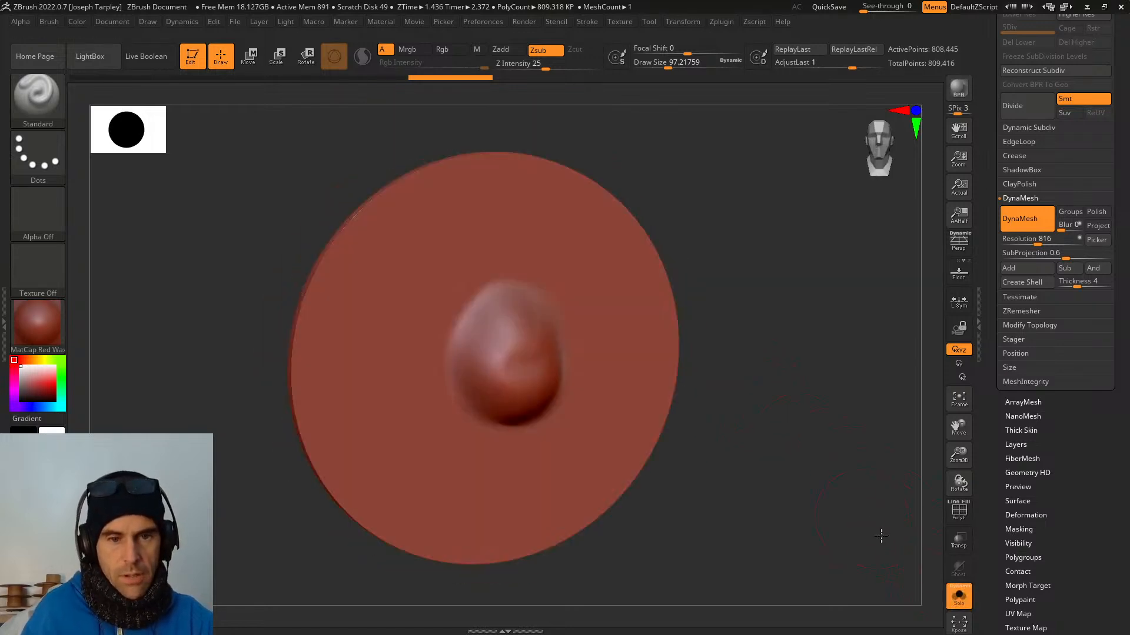
{"action": "left_click_drag", "start_coordinate": [878, 534], "coordinate": [916, 526]}
{"action": "left_click_drag", "start_coordinate": [681, 290], "coordinate": [581, 352]}
{"action": "left_click_drag", "start_coordinate": [504, 335], "coordinate": [781, 351]}
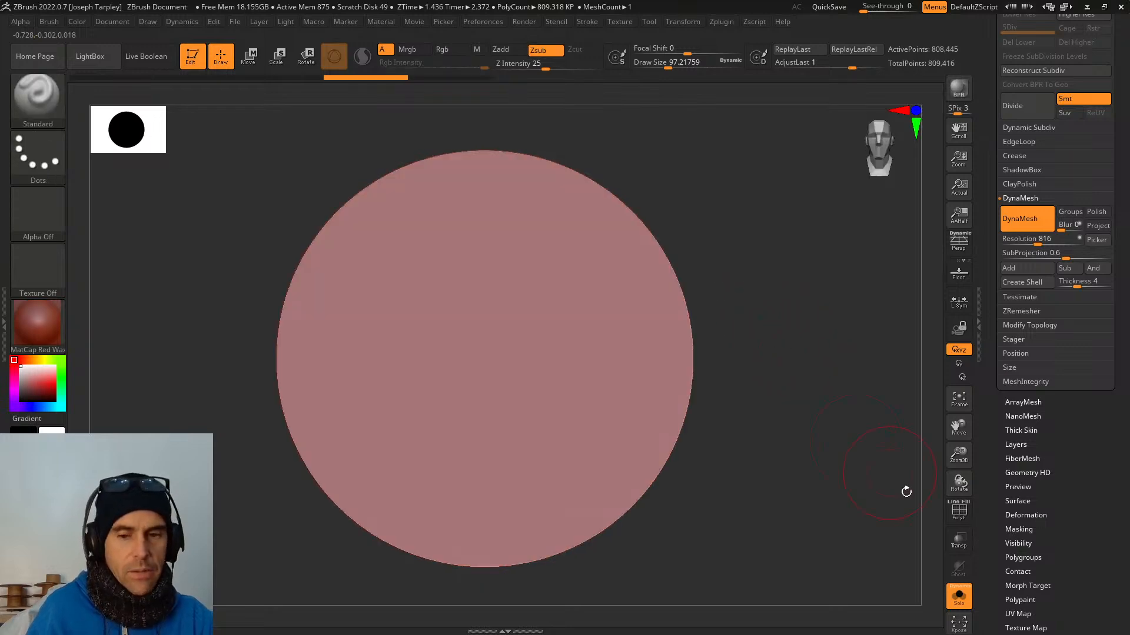
{"action": "left_click", "coordinate": [959, 600]}
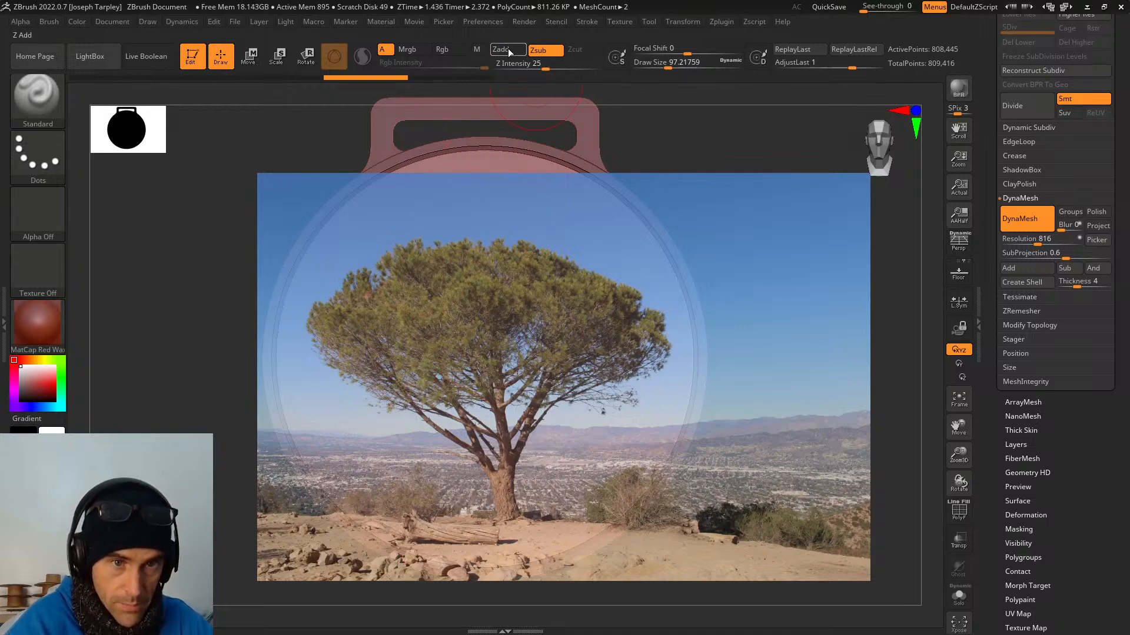
Carve the tree, sky, horizon and ground into the inlay with Zsub through the displayed photo, and hide the photo.
{"action": "mouse_move", "coordinate": [354, 301]}
{"action": "left_mouse_down"}
{"action": "mouse_move", "coordinate": [347, 333]}
{"action": "mouse_move", "coordinate": [473, 467]}
{"action": "mouse_move", "coordinate": [506, 450]}
{"action": "mouse_move", "coordinate": [534, 413]}
{"action": "mouse_move", "coordinate": [600, 398]}
{"action": "mouse_move", "coordinate": [642, 324]}
{"action": "mouse_move", "coordinate": [604, 274]}
{"action": "mouse_move", "coordinate": [479, 246]}
{"action": "mouse_move", "coordinate": [330, 268]}
{"action": "mouse_move", "coordinate": [448, 303]}
{"action": "left_mouse_up"}
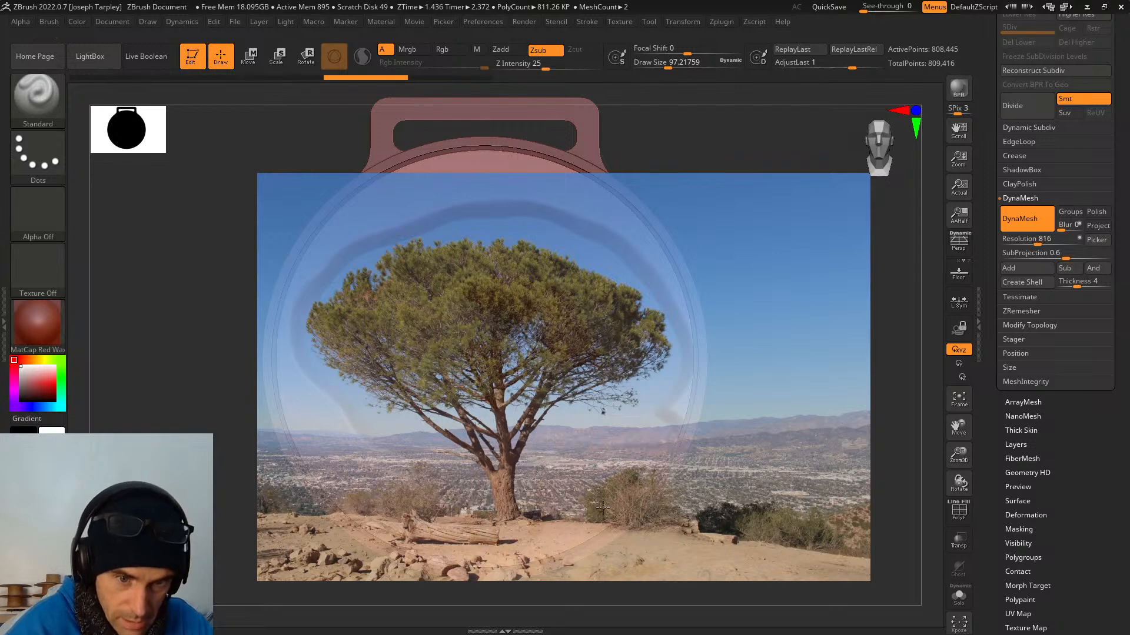
{"action": "mouse_move", "coordinate": [501, 546]}
{"action": "left_mouse_down"}
{"action": "mouse_move", "coordinate": [382, 503]}
{"action": "mouse_move", "coordinate": [300, 434]}
{"action": "left_mouse_up"}
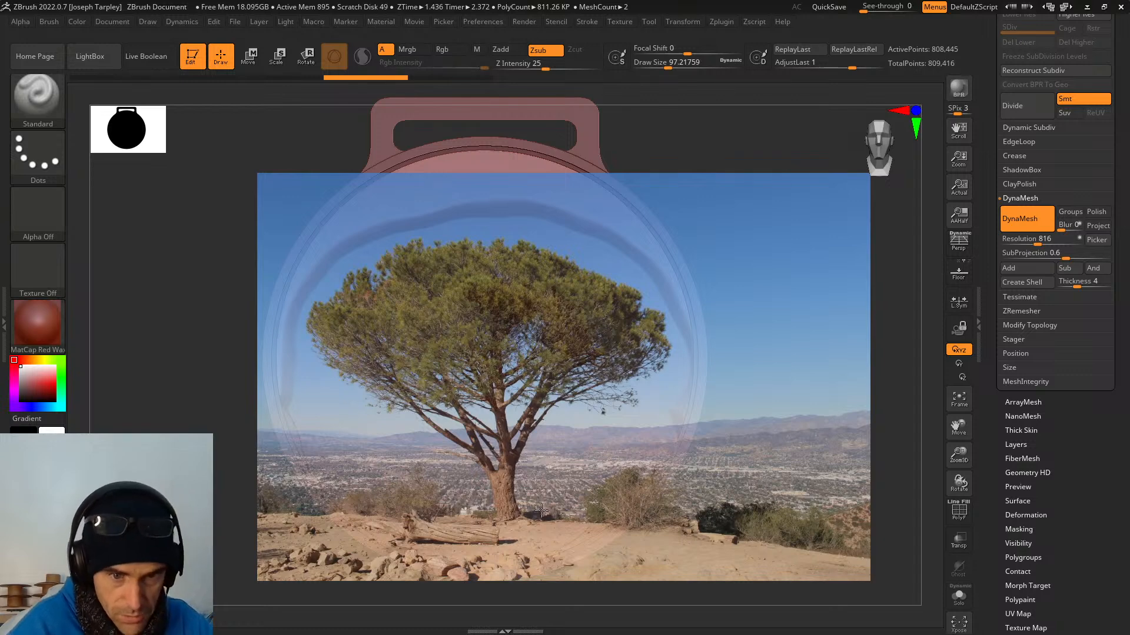
{"action": "key", "text": "shift+z"}
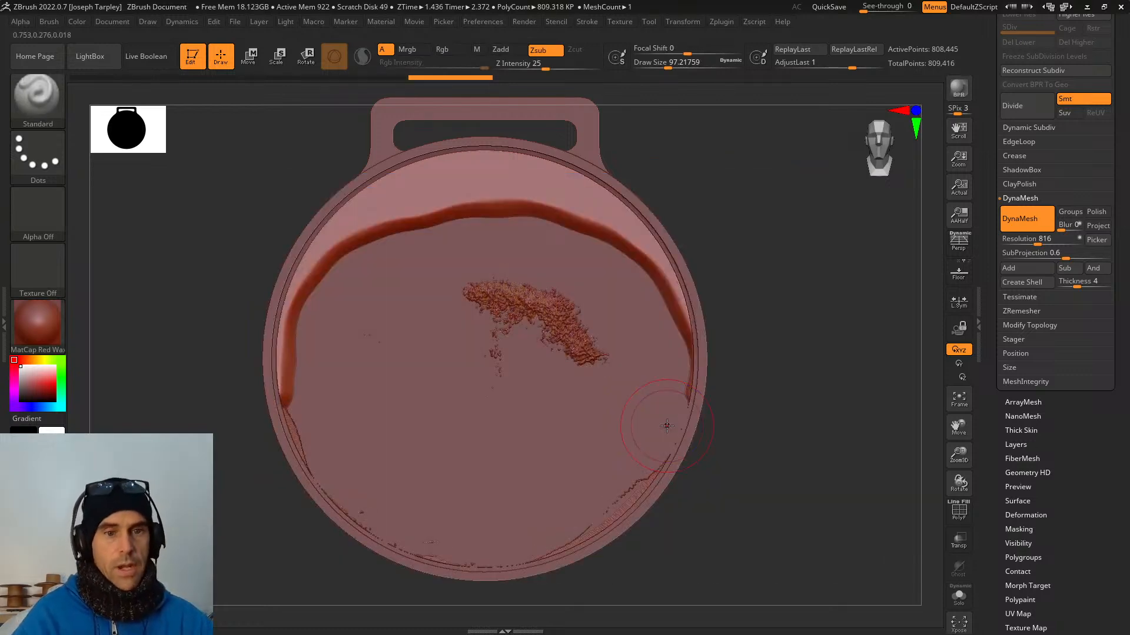
Isolate the inlay and examine the carved relief from the front, side and back, with and without the polyframe.
{"action": "left_click_drag", "start_coordinate": [797, 307], "coordinate": [786, 406]}
{"action": "key", "text": "f"}
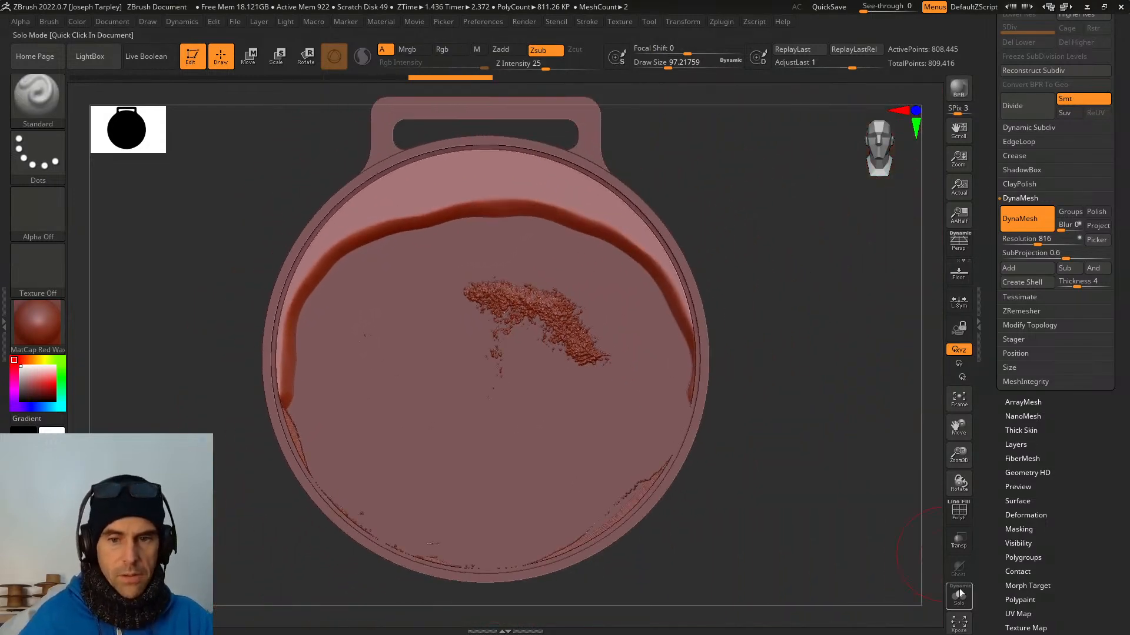
{"action": "left_click", "coordinate": [960, 588]}
{"action": "mouse_move", "coordinate": [838, 496]}
{"action": "left_mouse_down"}
{"action": "mouse_move", "coordinate": [857, 492]}
{"action": "mouse_move", "coordinate": [815, 449]}
{"action": "mouse_move", "coordinate": [771, 469]}
{"action": "mouse_move", "coordinate": [824, 487]}
{"action": "mouse_move", "coordinate": [820, 462]}
{"action": "mouse_move", "coordinate": [902, 462]}
{"action": "mouse_move", "coordinate": [830, 452]}
{"action": "mouse_move", "coordinate": [825, 568]}
{"action": "mouse_move", "coordinate": [830, 434]}
{"action": "mouse_move", "coordinate": [824, 449]}
{"action": "mouse_move", "coordinate": [748, 434]}
{"action": "mouse_move", "coordinate": [853, 457]}
{"action": "mouse_move", "coordinate": [860, 447]}
{"action": "mouse_move", "coordinate": [793, 432]}
{"action": "mouse_move", "coordinate": [806, 432]}
{"action": "mouse_move", "coordinate": [853, 459]}
{"action": "left_mouse_up"}
{"action": "key", "text": "shift+f"}
{"action": "key", "text": "w"}
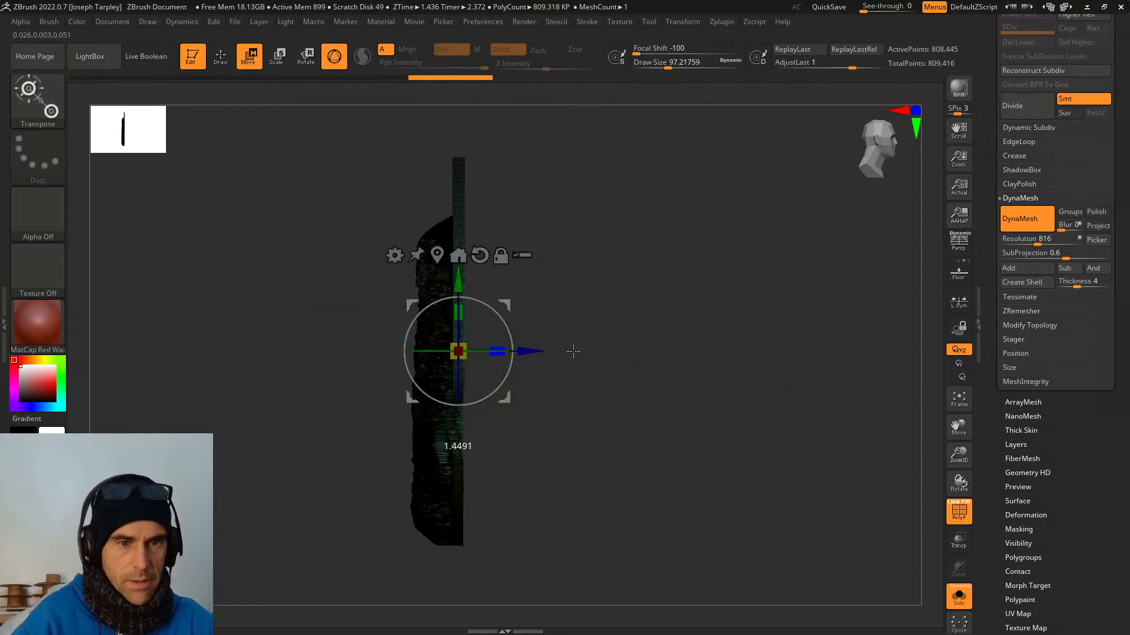
{"action": "left_click_drag", "start_coordinate": [700, 337], "coordinate": [705, 334], "text": "shift"}
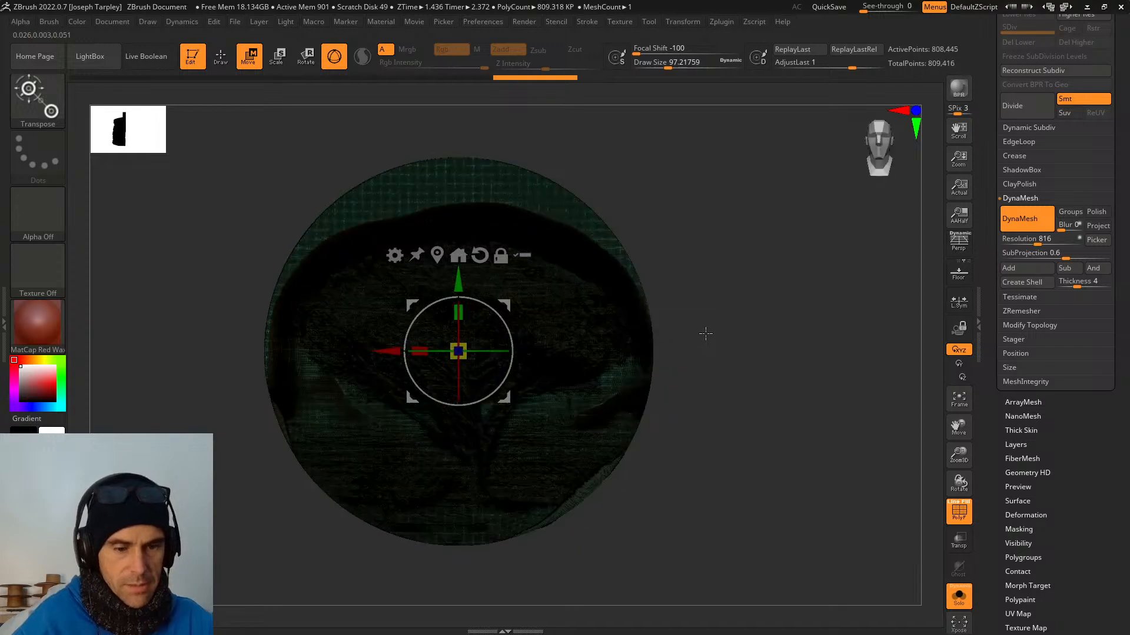
{"action": "key", "text": "shift+f"}
{"action": "left_click_drag", "start_coordinate": [783, 288], "coordinate": [729, 407]}
{"action": "key", "text": "f"}
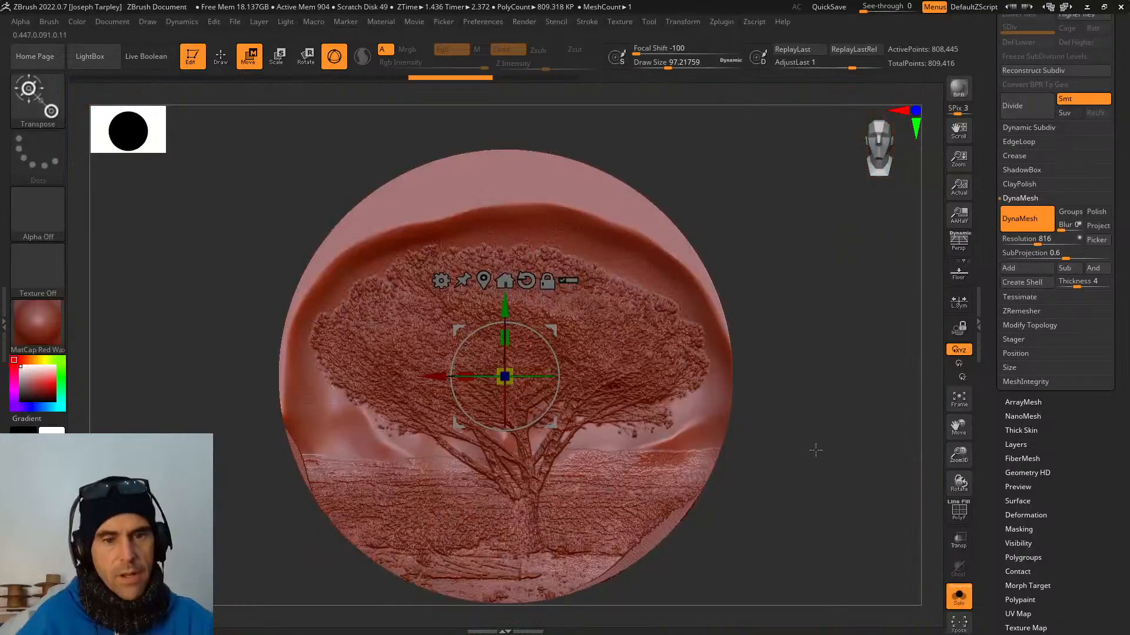
{"action": "left_click_drag", "start_coordinate": [815, 450], "coordinate": [937, 467]}
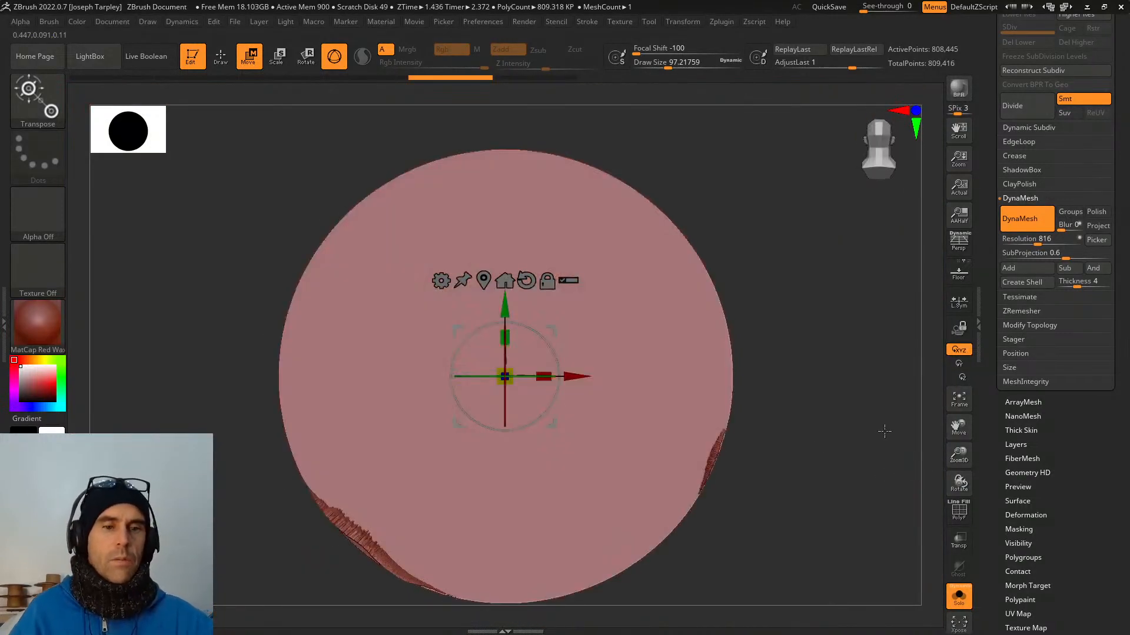
Display the inlay's polyframe and assign all its visible polygons to a new polygroup.
{"action": "key", "text": "shift+f"}
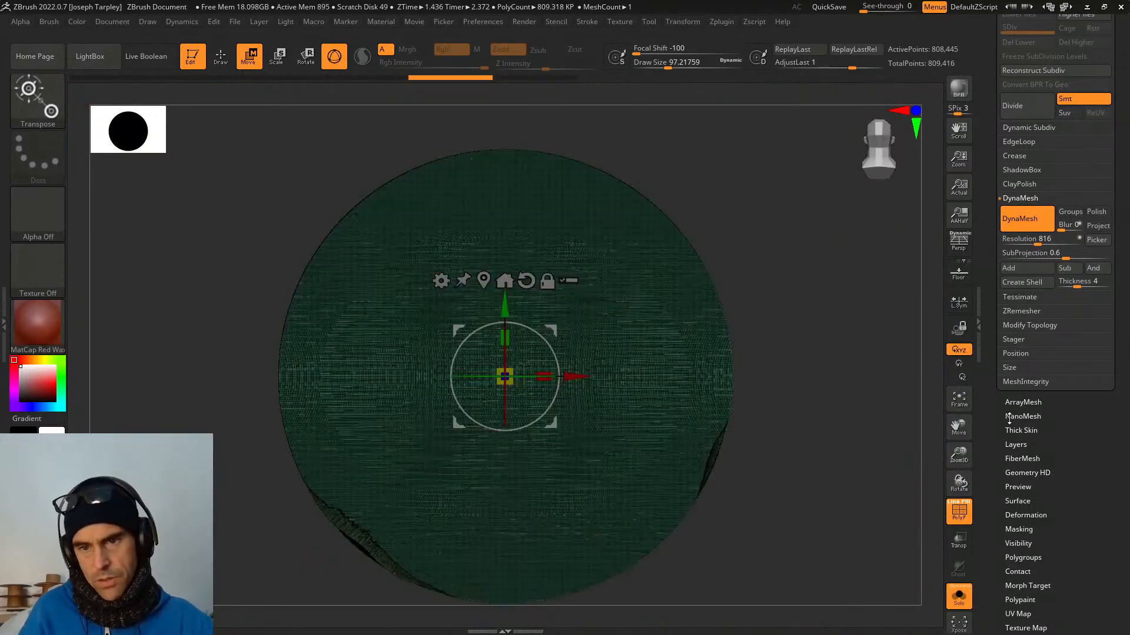
{"action": "scroll", "coordinate": [1009, 419], "scroll_direction": "down", "scroll_amount": 5}
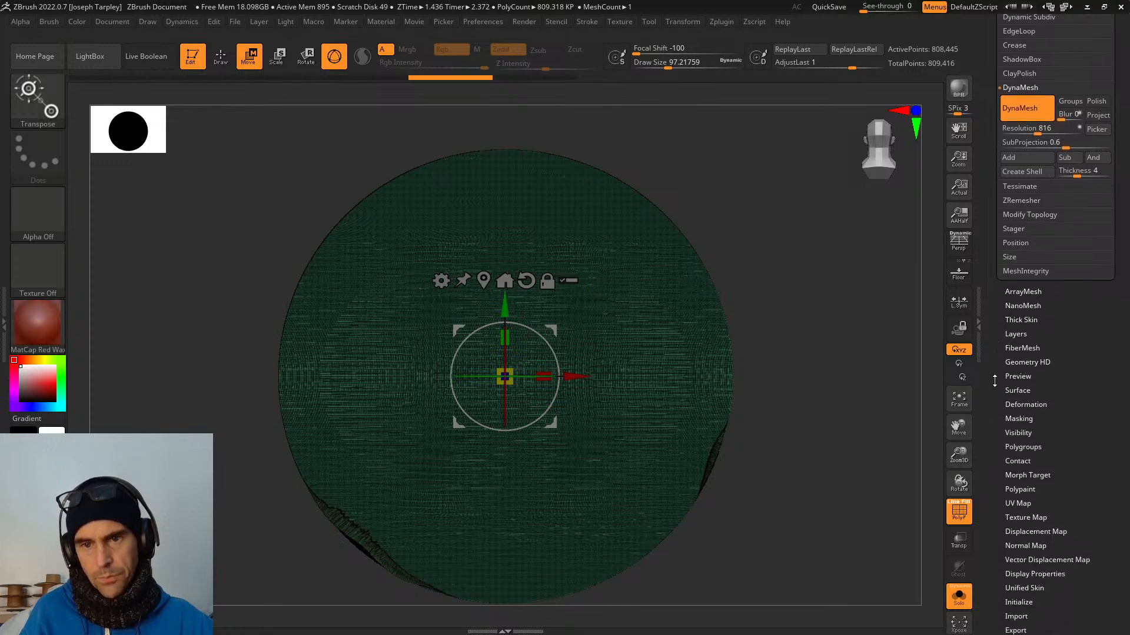
{"action": "scroll", "coordinate": [995, 382], "scroll_direction": "down", "scroll_amount": 1}
{"action": "left_click", "coordinate": [1013, 431]}
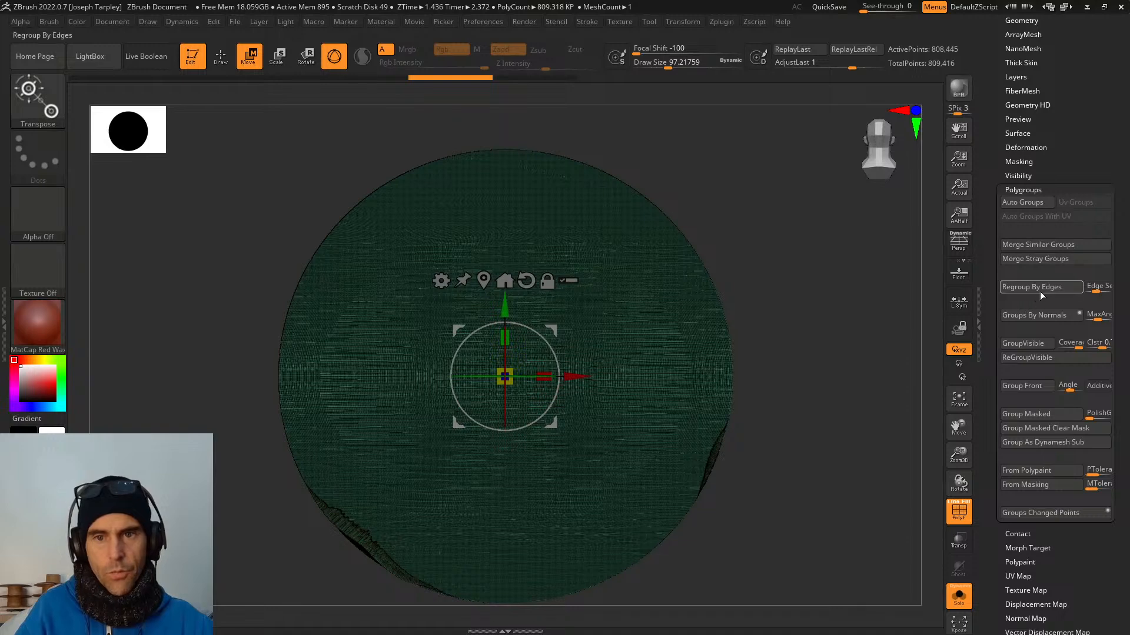
{"action": "left_click", "coordinate": [1032, 345]}
{"action": "left_click_drag", "start_coordinate": [807, 372], "coordinate": [785, 373]}
{"action": "key", "text": "shift+f"}
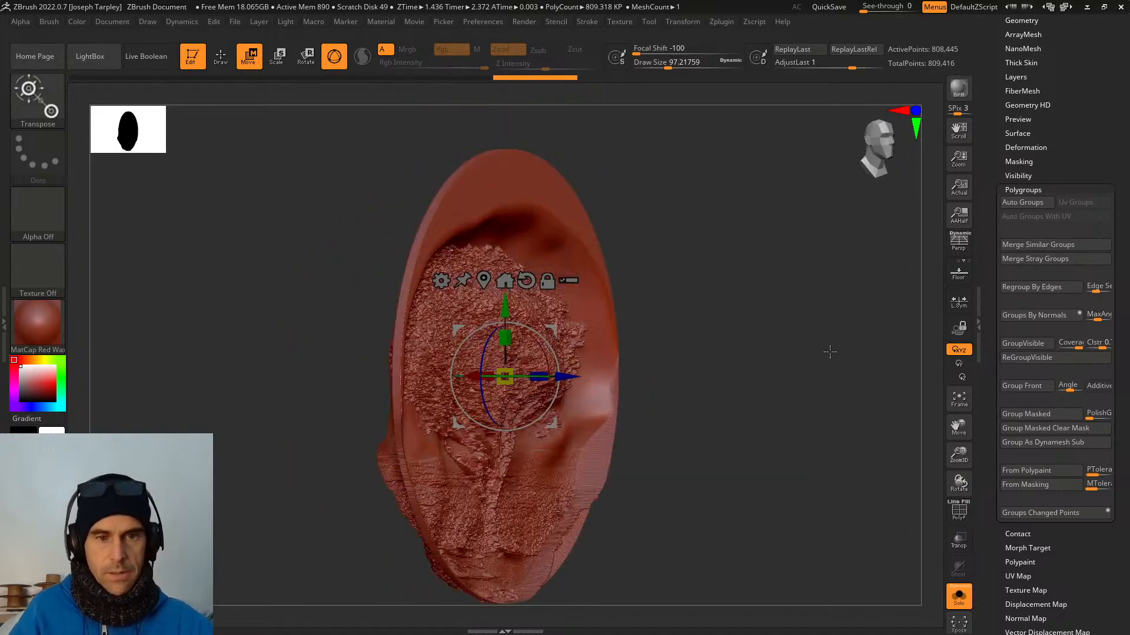
{"action": "key", "text": "shift+f"}
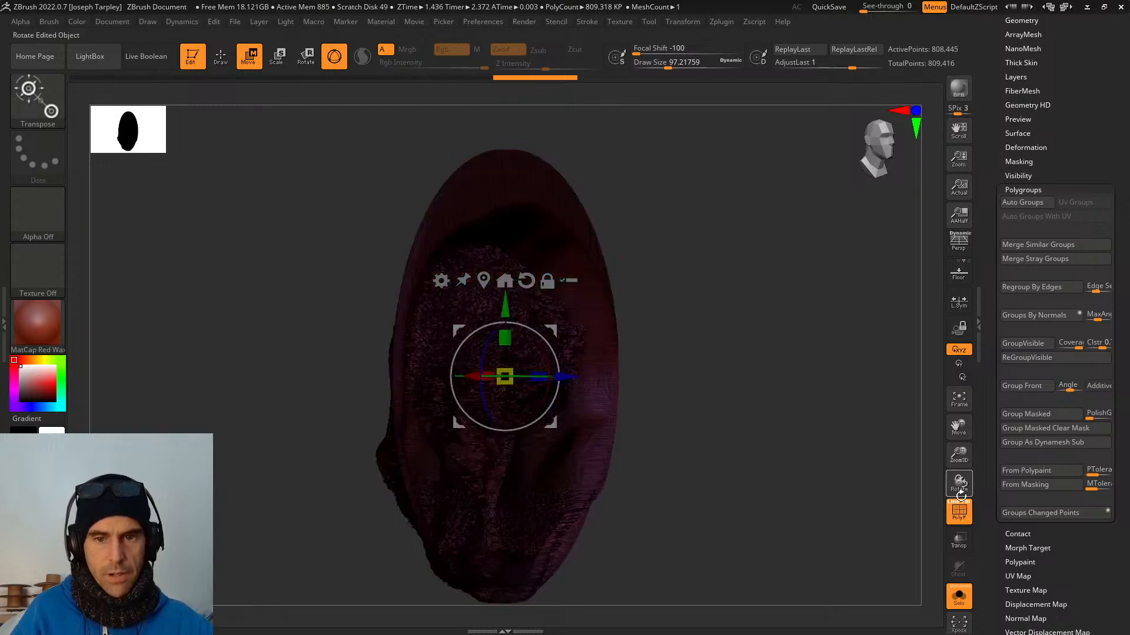
Apply the Chalk material to the inlay and turn it to its flat back side.
{"action": "left_click_drag", "start_coordinate": [960, 494], "coordinate": [731, 386]}
{"action": "left_click", "coordinate": [37, 325]}
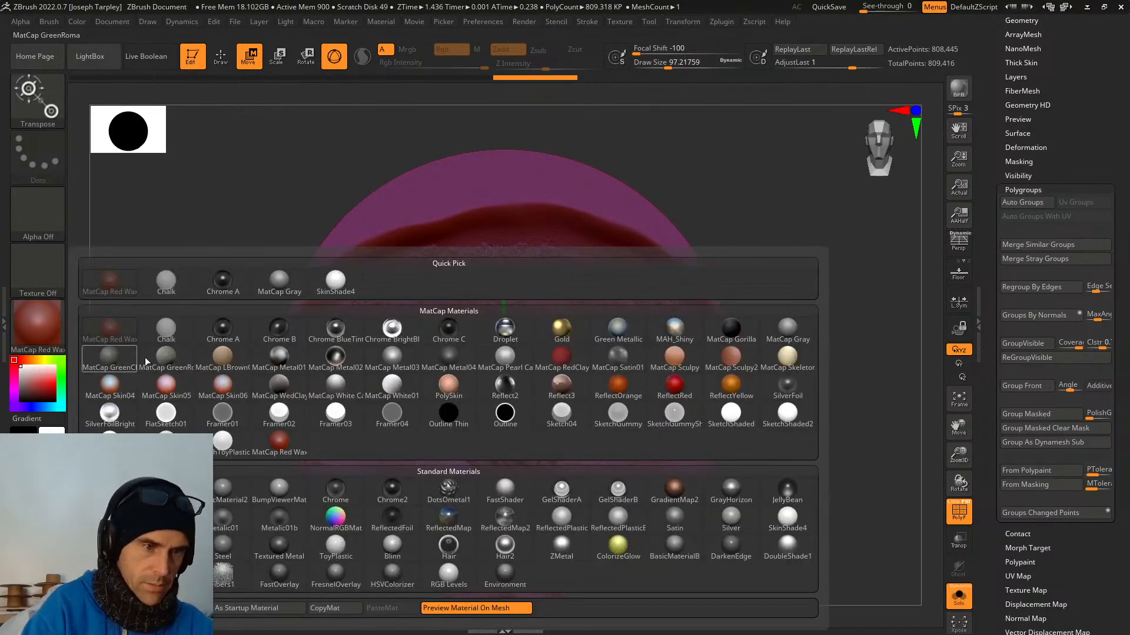
{"action": "left_click", "coordinate": [166, 328]}
{"action": "left_click_drag", "start_coordinate": [847, 449], "coordinate": [811, 485]}
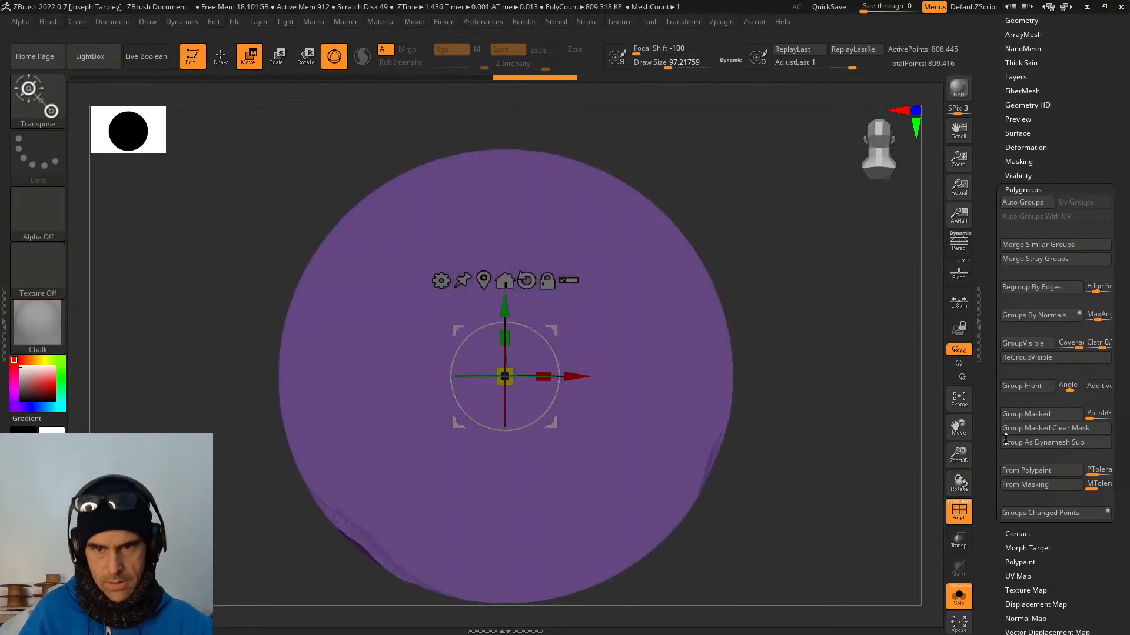
Assign the inlay's back-facing polygons to their own polygroup, isolate that group and turn it side-on.
{"action": "left_click", "coordinate": [1030, 386]}
{"action": "left_click_drag", "start_coordinate": [826, 450], "coordinate": [807, 389]}
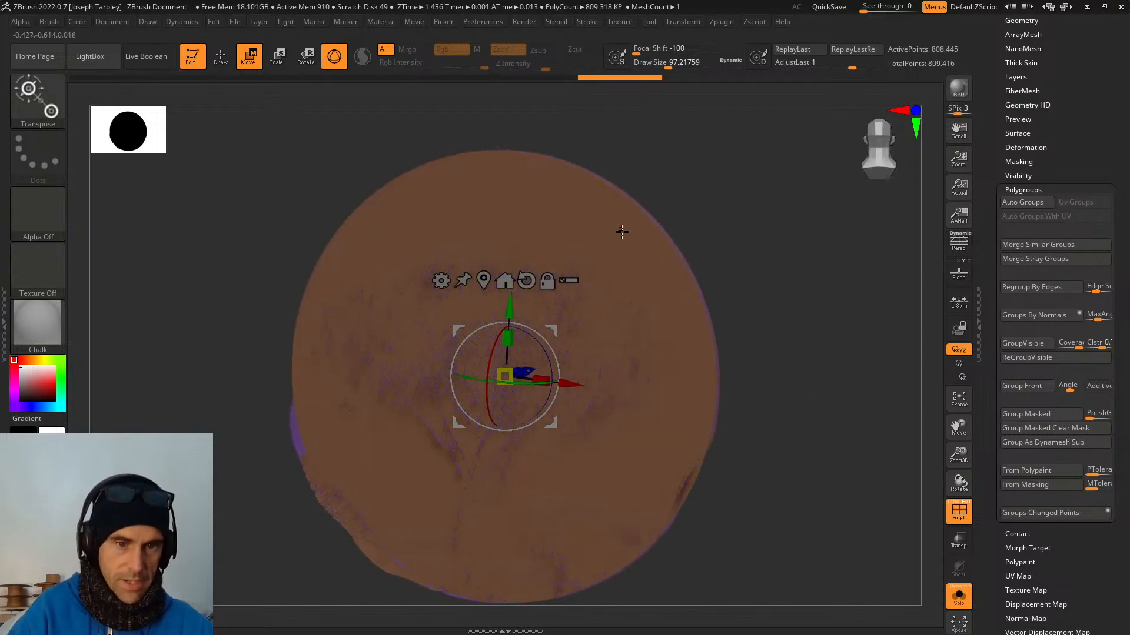
{"action": "mouse_move", "coordinate": [737, 215]}
{"action": "left_mouse_down"}
{"action": "mouse_move", "coordinate": [696, 225]}
{"action": "mouse_move", "coordinate": [734, 229]}
{"action": "left_mouse_up"}
{"action": "key", "text": "q"}
{"action": "left_click", "coordinate": [594, 227], "text": "ctrl+shift"}
{"action": "key", "text": "w"}
{"action": "left_click_drag", "start_coordinate": [782, 282], "coordinate": [775, 266], "text": "shift"}
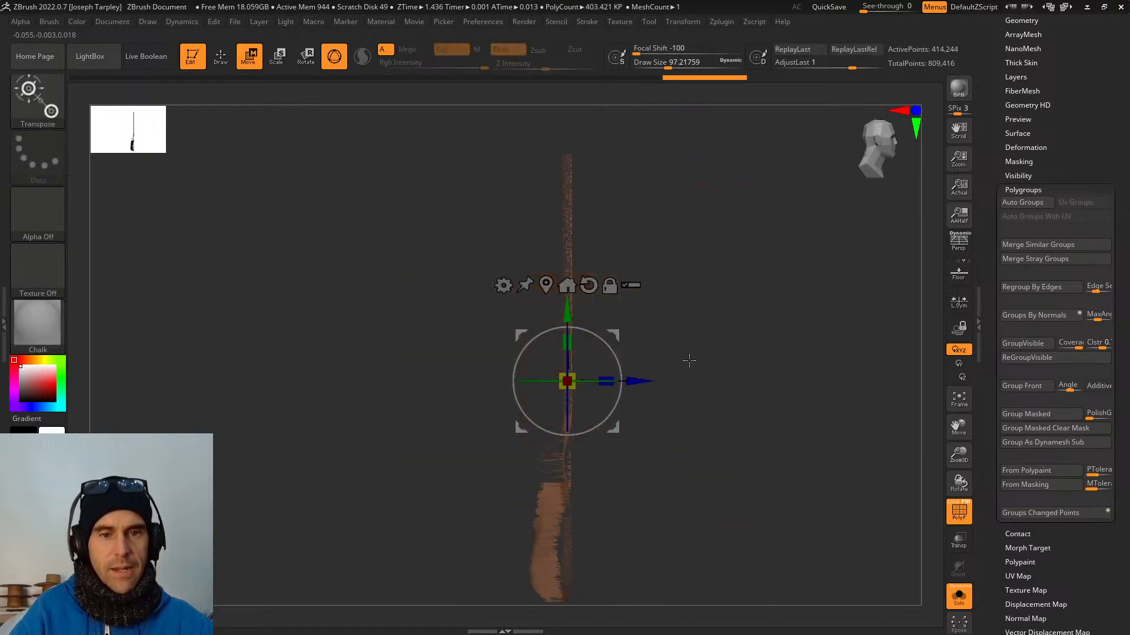
Move the isolated back face away from the relief along Z, flatten it along Z and show the whole inlay again.
{"action": "left_click_drag", "start_coordinate": [649, 381], "coordinate": [225, 382]}
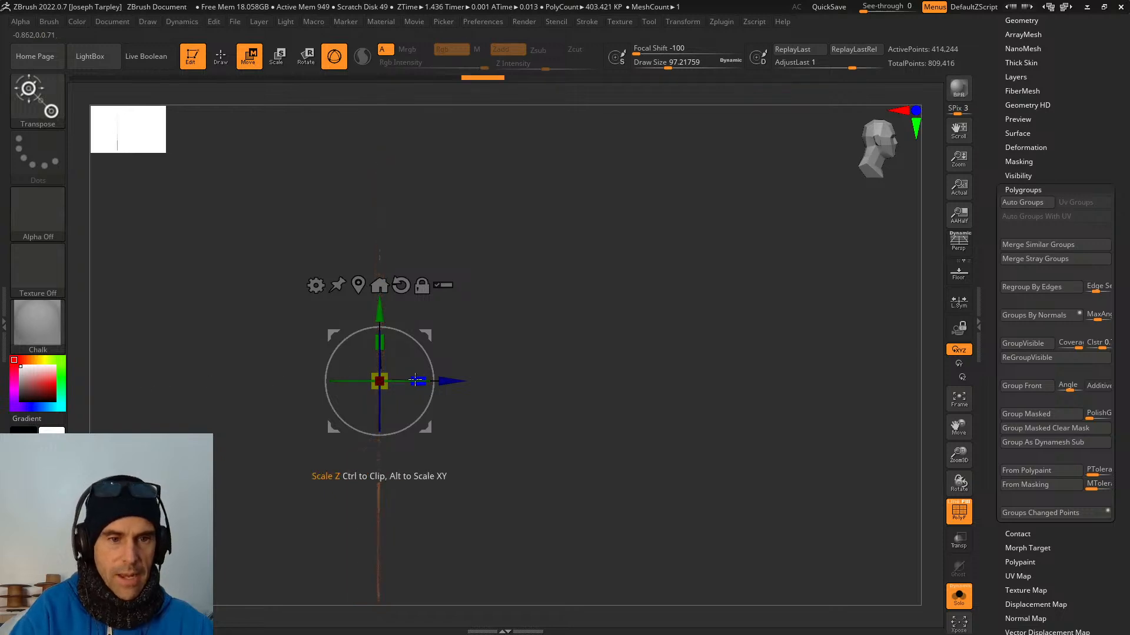
{"action": "left_click_drag", "start_coordinate": [419, 382], "coordinate": [360, 371]}
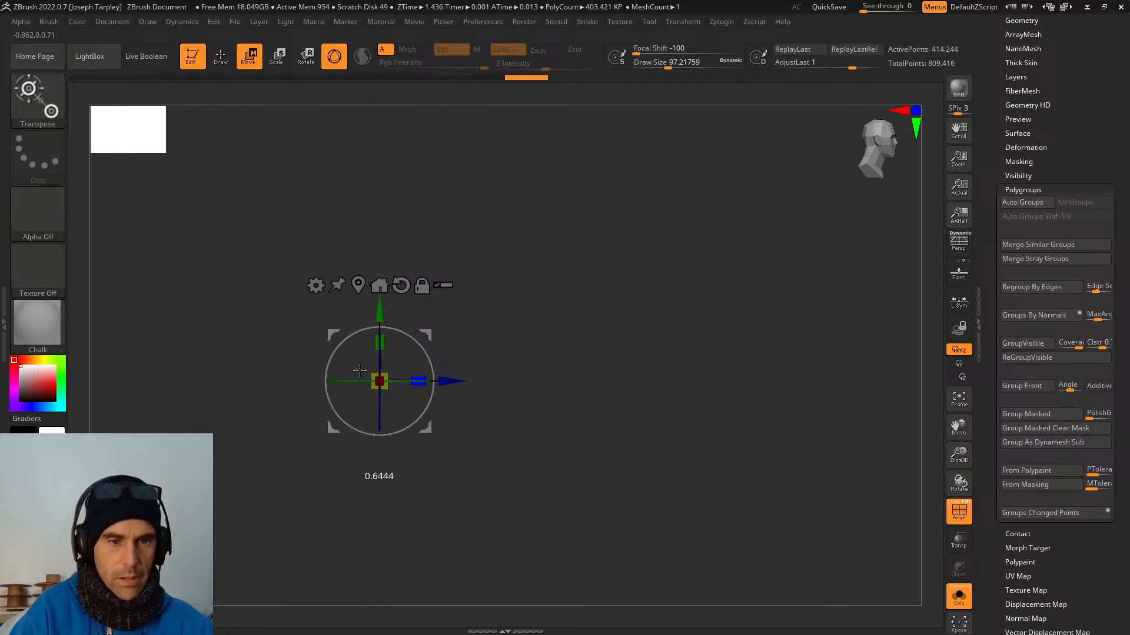
{"action": "mouse_move", "coordinate": [805, 328]}
{"action": "left_mouse_down"}
{"action": "mouse_move", "coordinate": [779, 358]}
{"action": "mouse_move", "coordinate": [805, 368]}
{"action": "mouse_move", "coordinate": [804, 345]}
{"action": "mouse_move", "coordinate": [786, 411]}
{"action": "left_mouse_up"}
{"action": "left_click", "coordinate": [809, 347], "text": "ctrl+shift"}
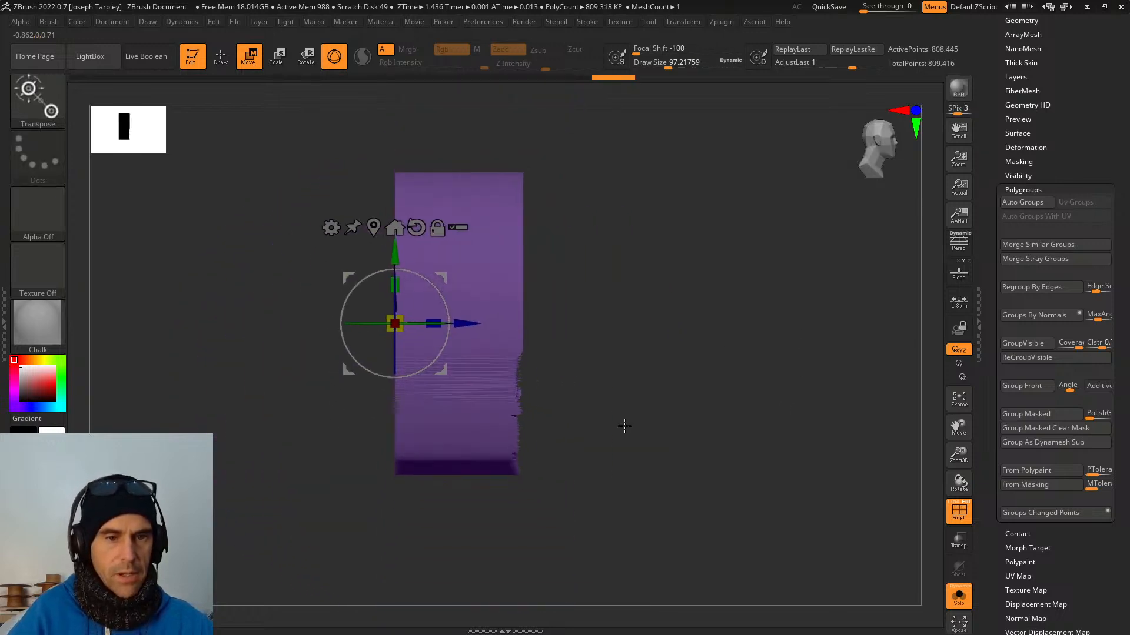
{"action": "mouse_move", "coordinate": [314, 526]}
{"action": "left_mouse_down", "text": "ctrl+shift"}
{"action": "mouse_move", "coordinate": [436, 151]}
{"action": "mouse_move", "coordinate": [544, 141]}
{"action": "left_mouse_up", "text": "ctrl+shift"}
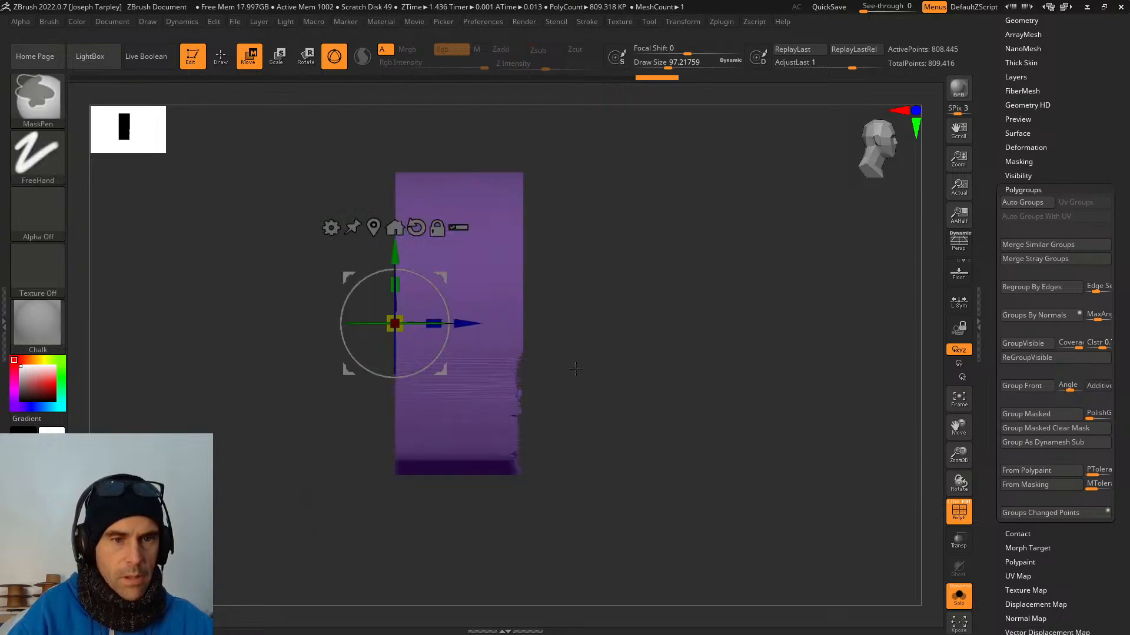
{"action": "left_click_drag", "start_coordinate": [626, 512], "coordinate": [474, 118], "text": "ctrl+shift"}
{"action": "left_click_drag", "start_coordinate": [651, 506], "coordinate": [444, 111], "text": "ctrl+shift"}
{"action": "key", "text": "ctrl+z"}
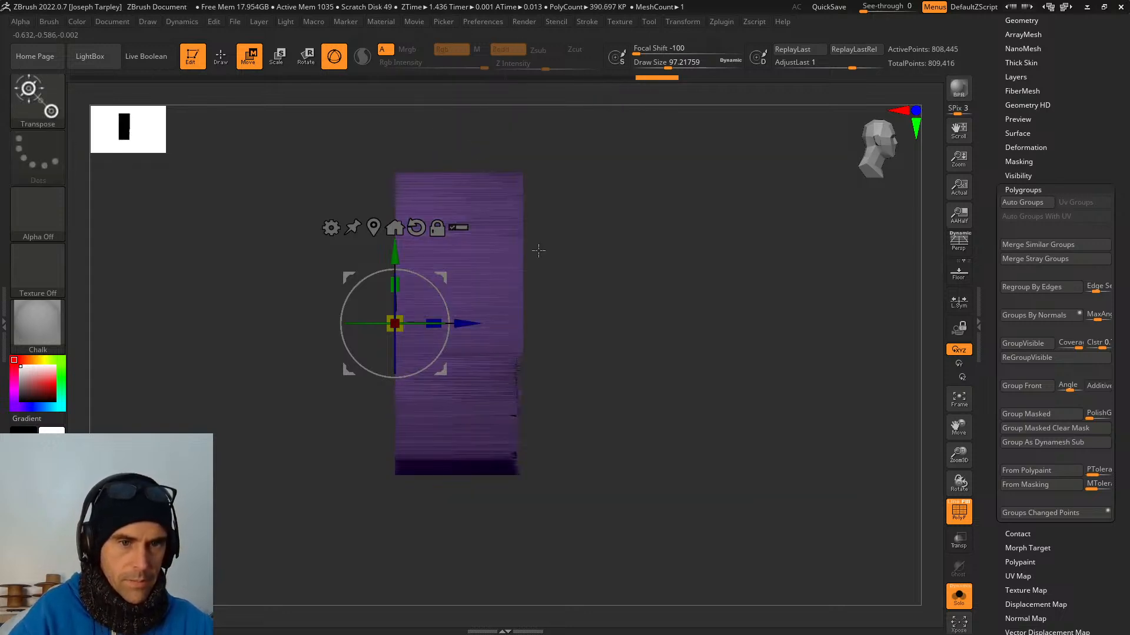
Move the inlay forward along its Z axis, check the relief from the front and show the medal around it again.
{"action": "mouse_move", "coordinate": [626, 346]}
{"action": "left_mouse_down"}
{"action": "mouse_move", "coordinate": [636, 344]}
{"action": "mouse_move", "coordinate": [612, 340]}
{"action": "left_mouse_up"}
{"action": "left_click_drag", "start_coordinate": [466, 323], "coordinate": [559, 325]}
{"action": "left_click_drag", "start_coordinate": [662, 320], "coordinate": [882, 525]}
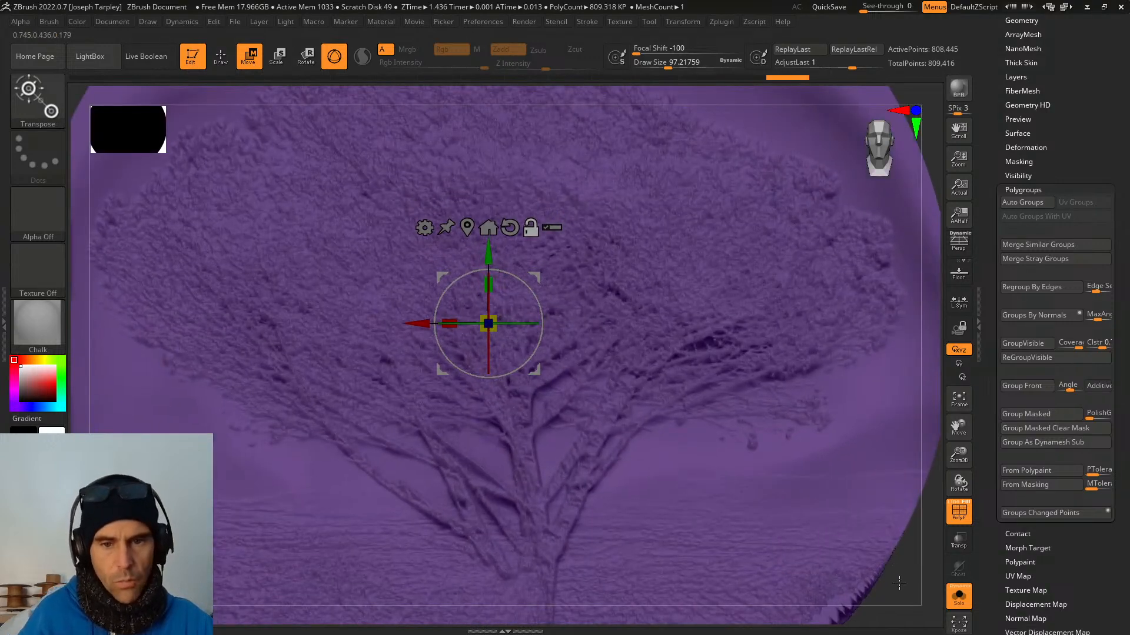
{"action": "mouse_move", "coordinate": [899, 583]}
{"action": "left_mouse_down", "text": "alt"}
{"action": "mouse_move", "coordinate": [798, 407]}
{"action": "mouse_move", "coordinate": [838, 454]}
{"action": "mouse_move", "coordinate": [822, 446]}
{"action": "mouse_move", "coordinate": [804, 457]}
{"action": "mouse_move", "coordinate": [776, 426]}
{"action": "left_mouse_up", "text": "alt"}
{"action": "mouse_move", "coordinate": [808, 484]}
{"action": "left_mouse_down"}
{"action": "mouse_move", "coordinate": [812, 505]}
{"action": "mouse_move", "coordinate": [805, 486]}
{"action": "left_mouse_up"}
{"action": "left_click", "coordinate": [959, 595]}
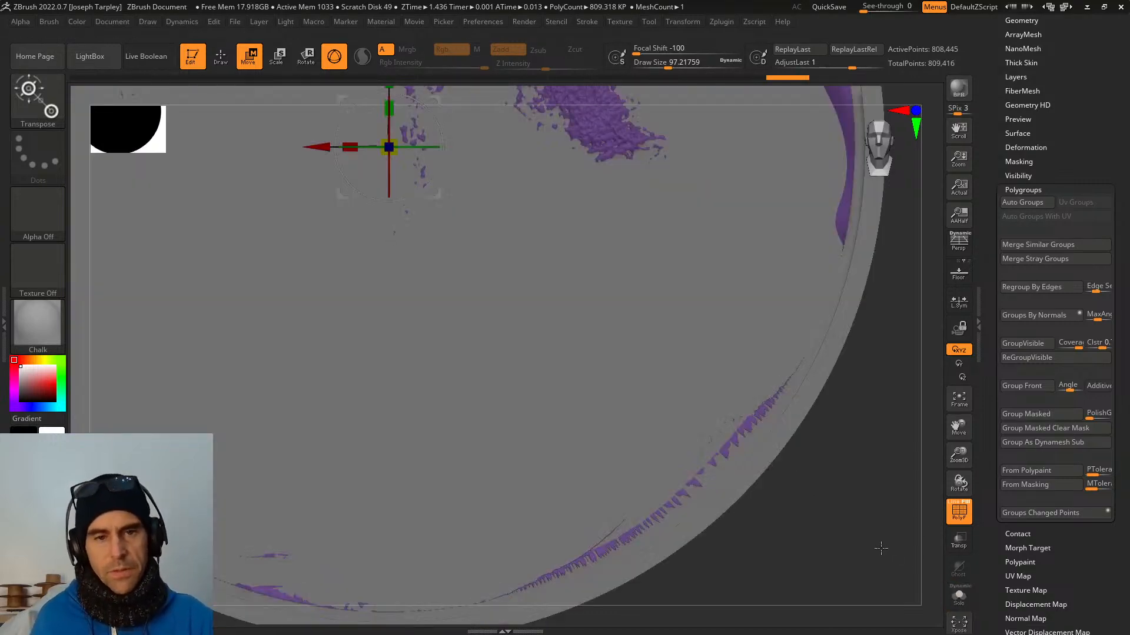
Thin the inlay along its Z axis and adjust its depth in the medal from a side view.
{"action": "key", "text": "f"}
{"action": "left_click_drag", "start_coordinate": [804, 545], "coordinate": [857, 555], "text": "shift"}
{"action": "left_click_drag", "start_coordinate": [583, 355], "coordinate": [627, 355]}
{"action": "mouse_move", "coordinate": [765, 367]}
{"action": "left_mouse_down"}
{"action": "mouse_move", "coordinate": [690, 372]}
{"action": "mouse_move", "coordinate": [725, 372]}
{"action": "mouse_move", "coordinate": [834, 505]}
{"action": "mouse_move", "coordinate": [740, 457]}
{"action": "mouse_move", "coordinate": [654, 387]}
{"action": "left_mouse_up"}
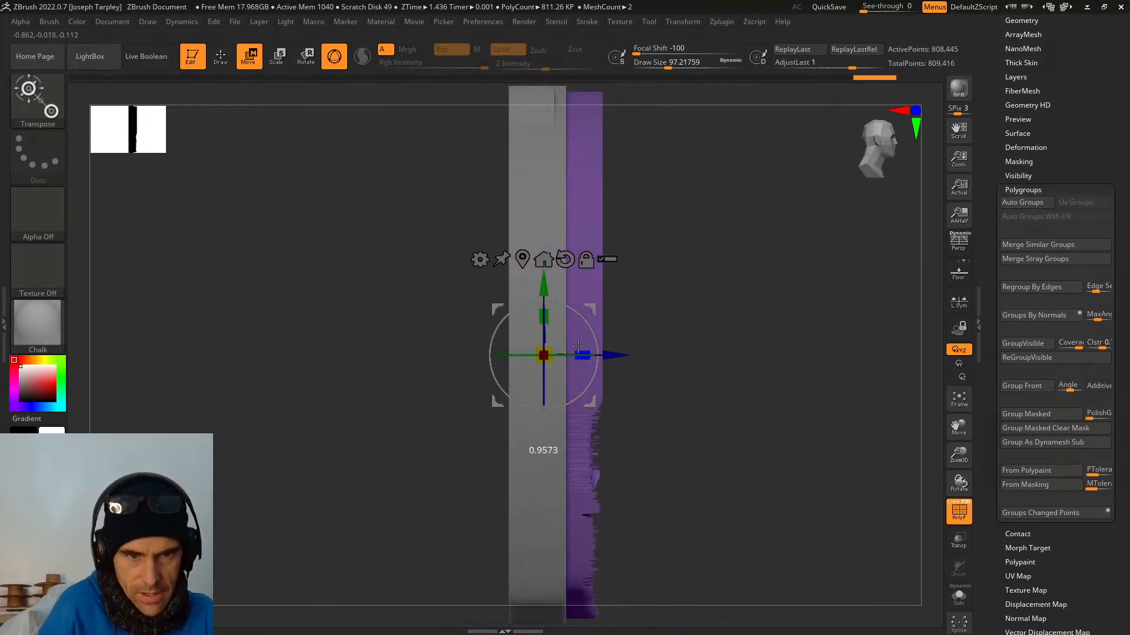
{"action": "left_click_drag", "start_coordinate": [578, 346], "coordinate": [517, 341]}
{"action": "left_click_drag", "start_coordinate": [663, 370], "coordinate": [733, 373]}
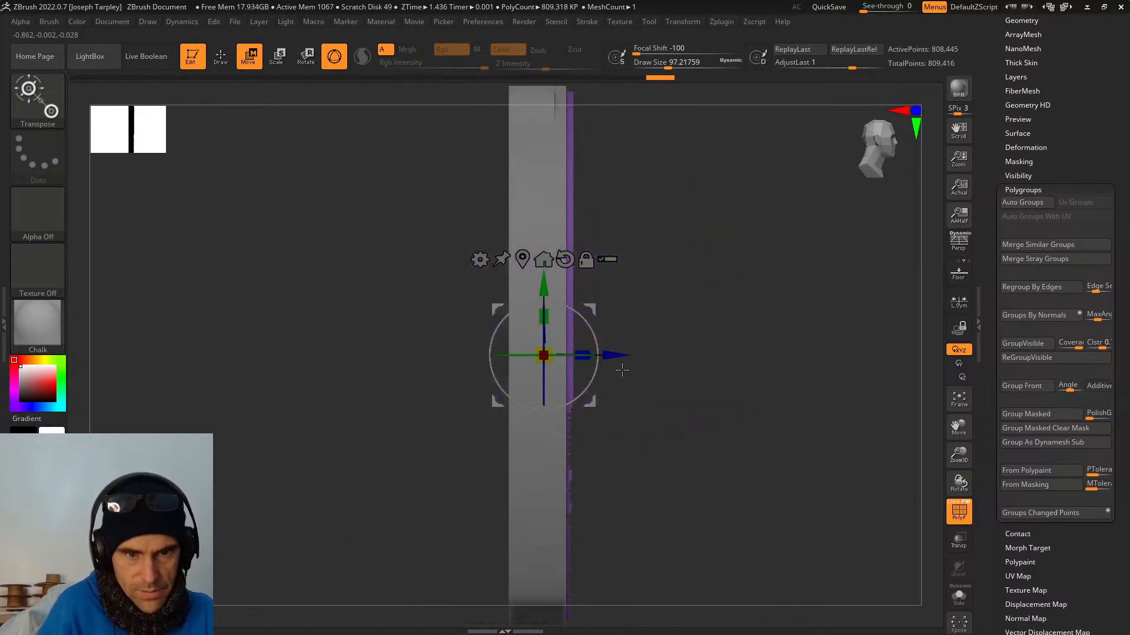
{"action": "left_click_drag", "start_coordinate": [722, 361], "coordinate": [593, 358]}
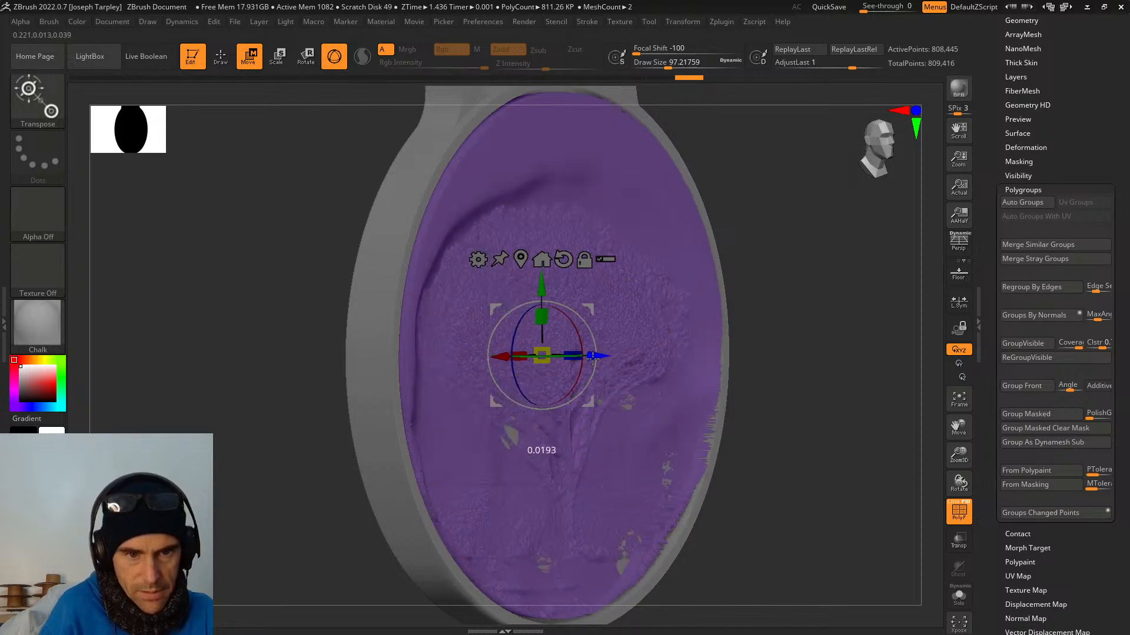
{"action": "left_click_drag", "start_coordinate": [752, 402], "coordinate": [801, 427], "text": "shift"}
Return to Draw mode and examine the inlay in the medal with the polyframe switched on and off, including the relief up close.
{"action": "key", "text": "shift+f"}
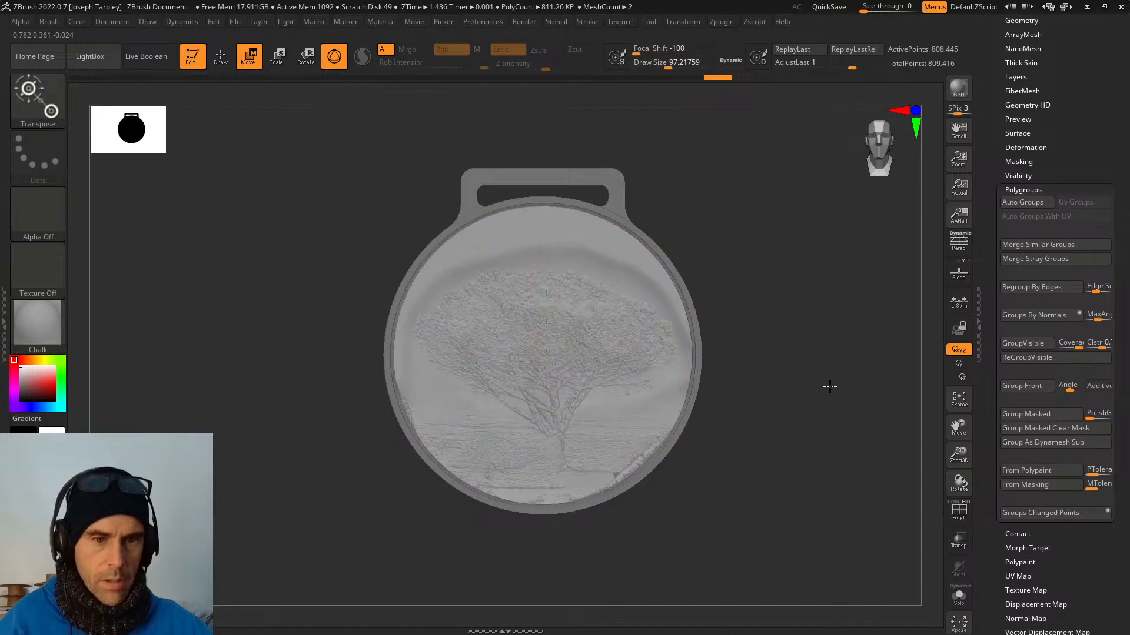
{"action": "key", "text": "q"}
{"action": "left_click_drag", "start_coordinate": [841, 391], "coordinate": [847, 355]}
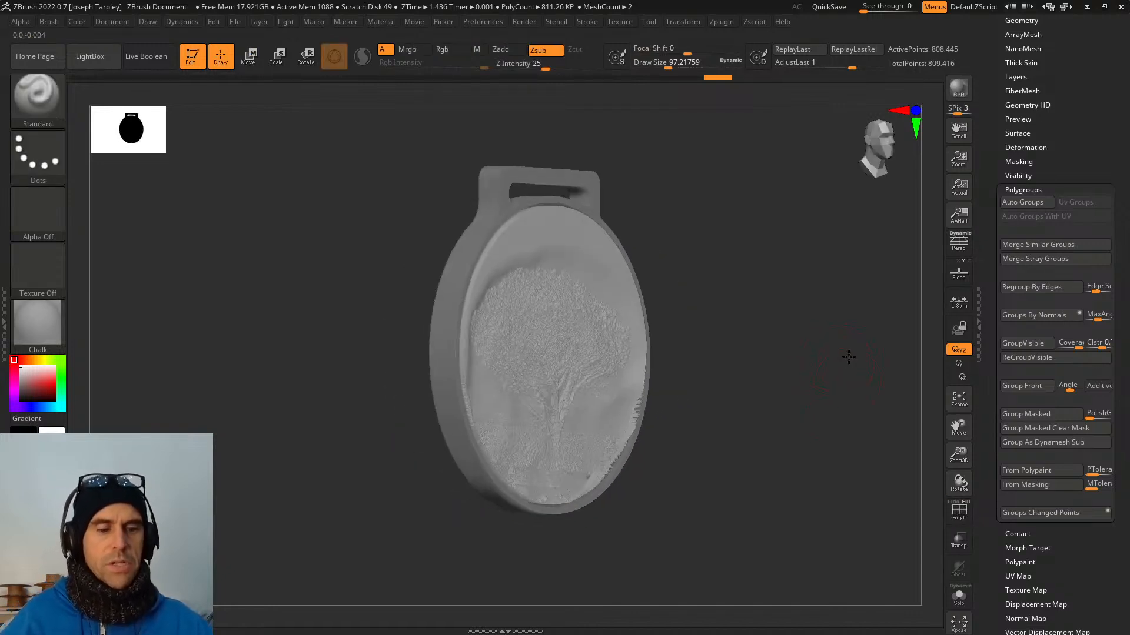
{"action": "key", "text": "shift+f"}
{"action": "key", "text": "shift+f"}
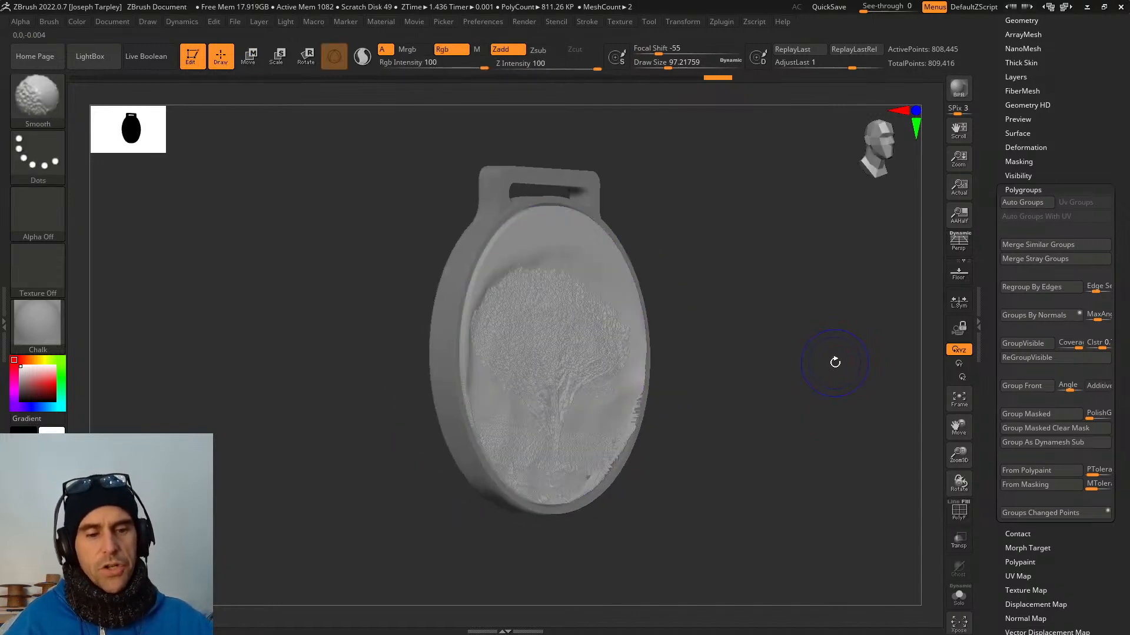
{"action": "key", "text": "shift+f"}
{"action": "key", "text": "shift+f"}
{"action": "key", "text": "shift+f"}
{"action": "key", "text": "shift+f"}
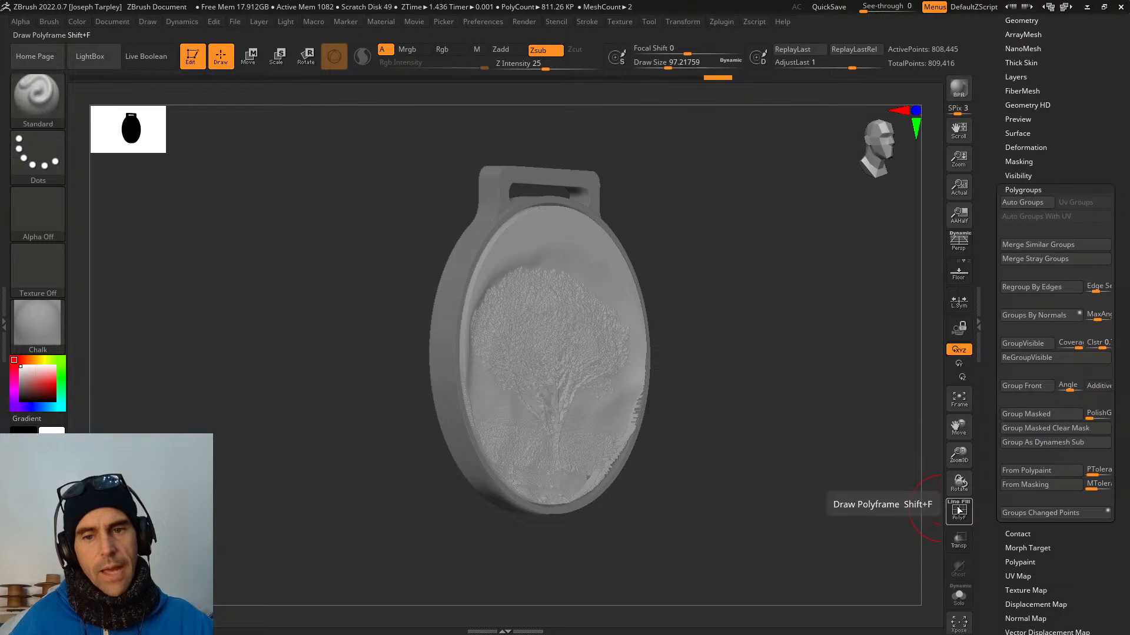
{"action": "key", "text": "shift+f"}
{"action": "mouse_move", "coordinate": [777, 416]}
{"action": "left_mouse_down"}
{"action": "mouse_move", "coordinate": [774, 356]}
{"action": "mouse_move", "coordinate": [728, 466]}
{"action": "left_mouse_up"}
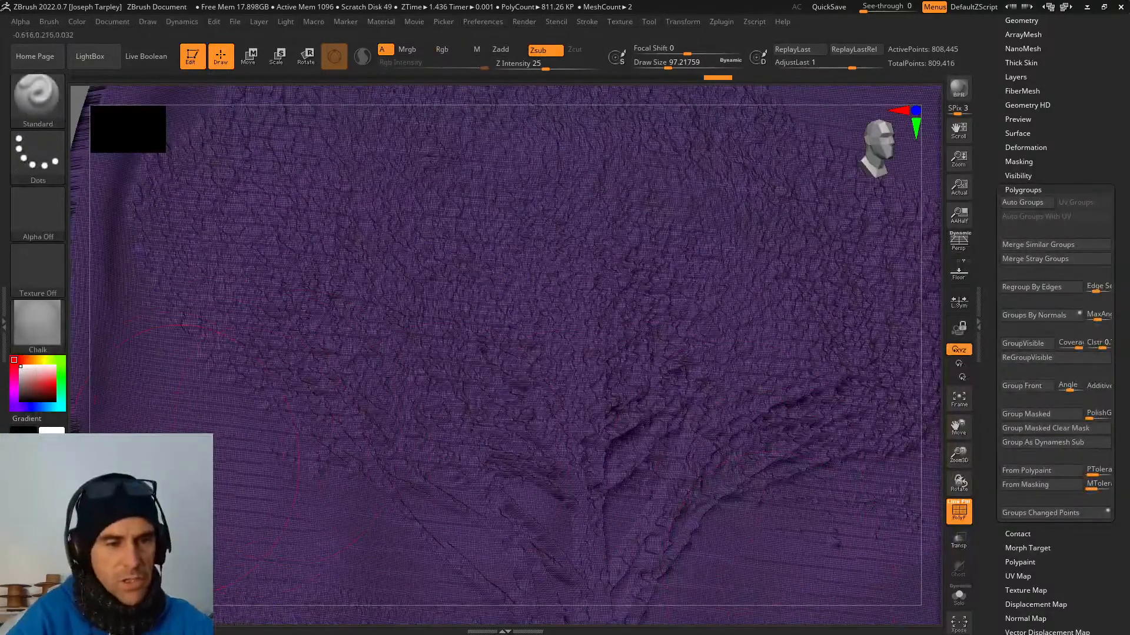
{"action": "key", "text": "shift+f"}
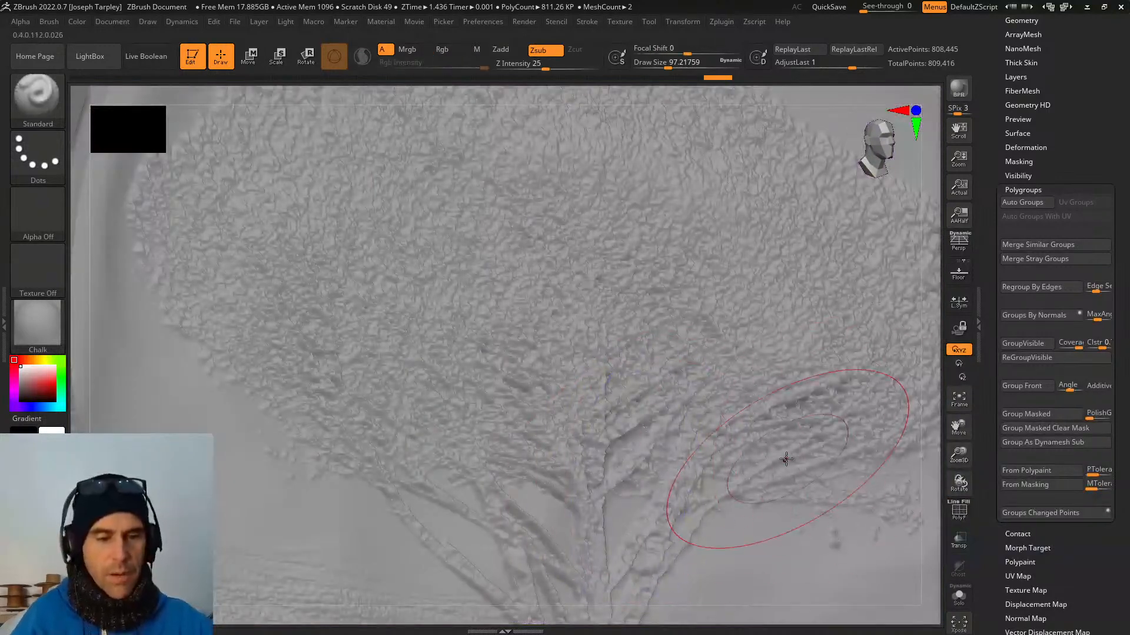
Make the outer medal the active subtool and examine its polyframe from the side and front.
{"action": "key", "text": "f"}
{"action": "left_click_drag", "start_coordinate": [356, 166], "coordinate": [418, 163]}
{"action": "left_click", "coordinate": [434, 162], "text": "alt"}
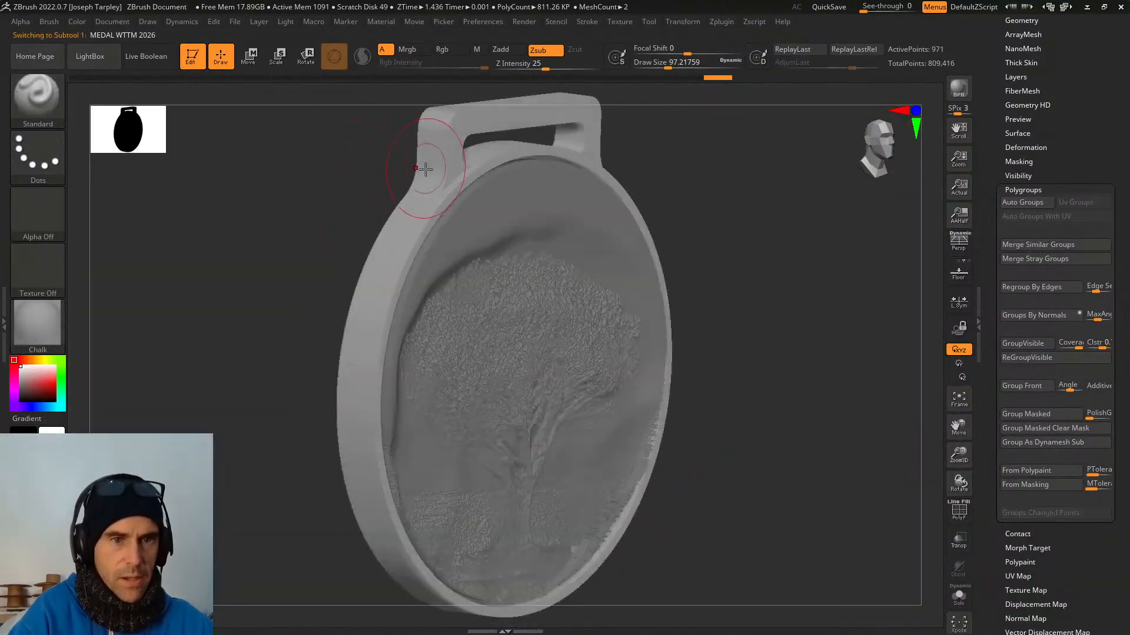
{"action": "key", "text": "shift+f"}
{"action": "left_click_drag", "start_coordinate": [757, 232], "coordinate": [783, 232]}
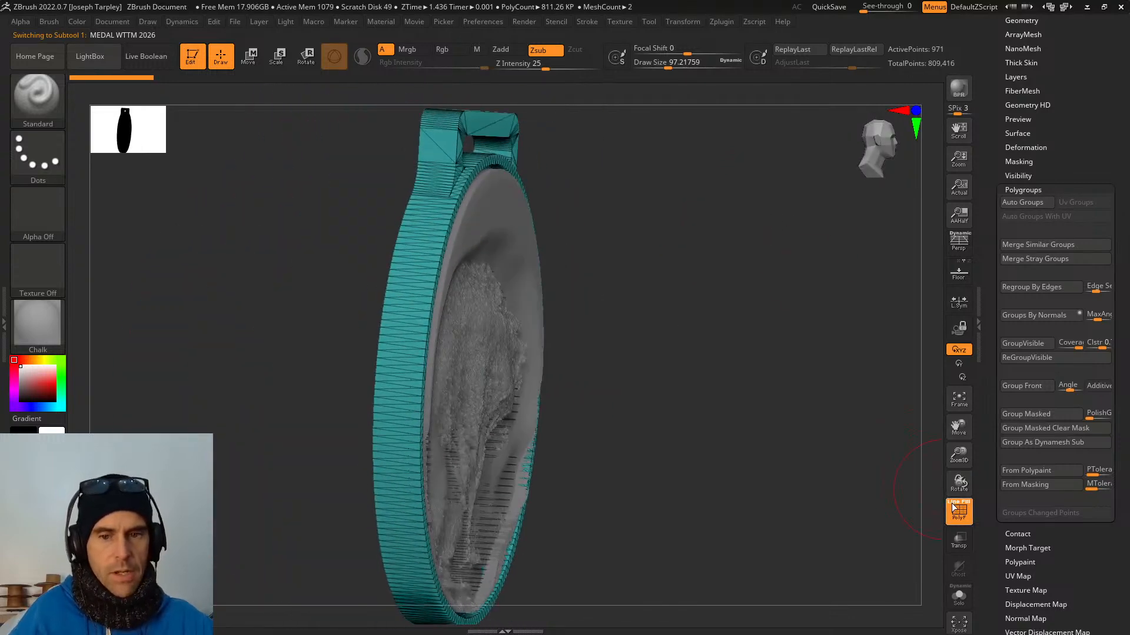
{"action": "left_click", "coordinate": [954, 507]}
{"action": "left_click", "coordinate": [954, 505]}
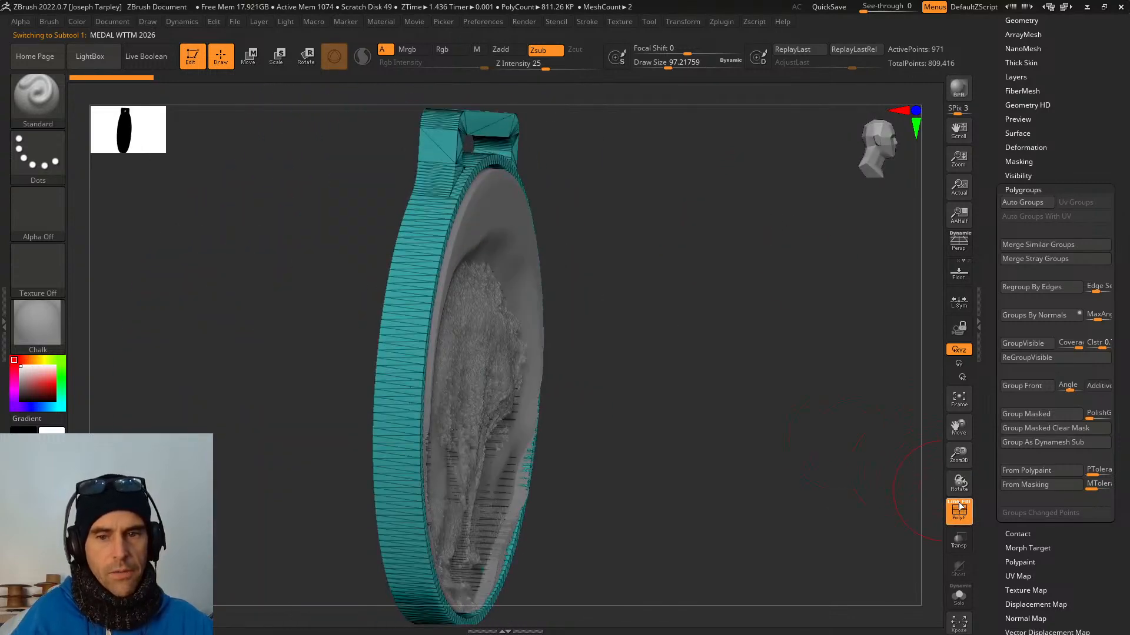
{"action": "left_click", "coordinate": [958, 504]}
{"action": "left_click_drag", "start_coordinate": [855, 442], "coordinate": [809, 412]}
{"action": "left_click_drag", "start_coordinate": [866, 372], "coordinate": [846, 437], "text": "alt"}
Rename the inlay subtool to TREE ART and duplicate it.
{"action": "left_click_drag", "start_coordinate": [995, 259], "coordinate": [996, 367]}
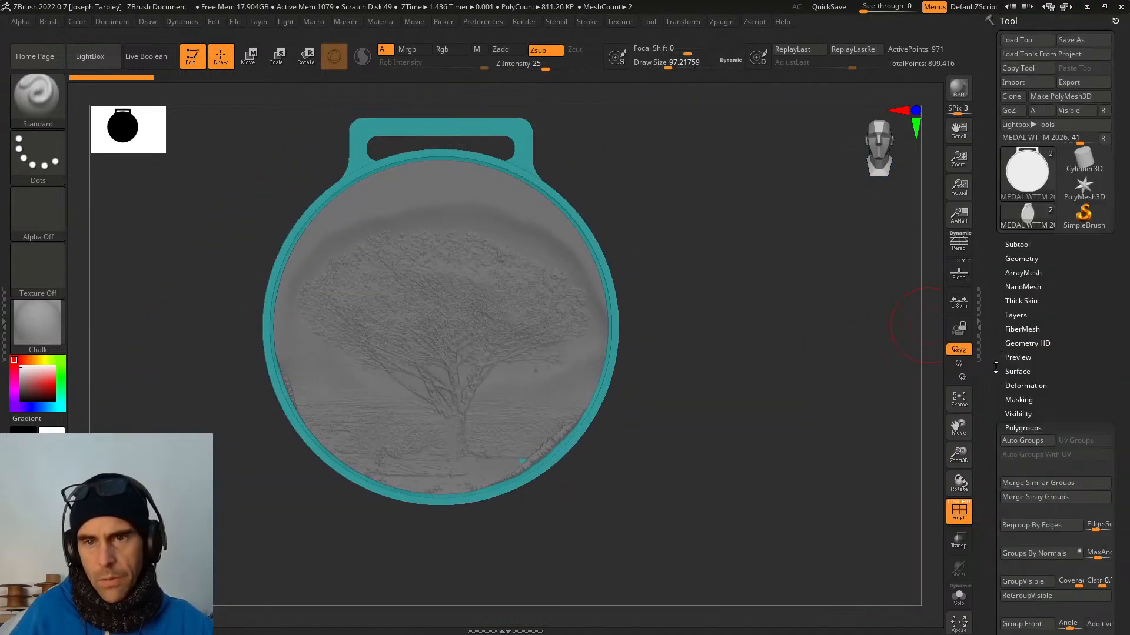
{"action": "left_click", "coordinate": [1018, 244]}
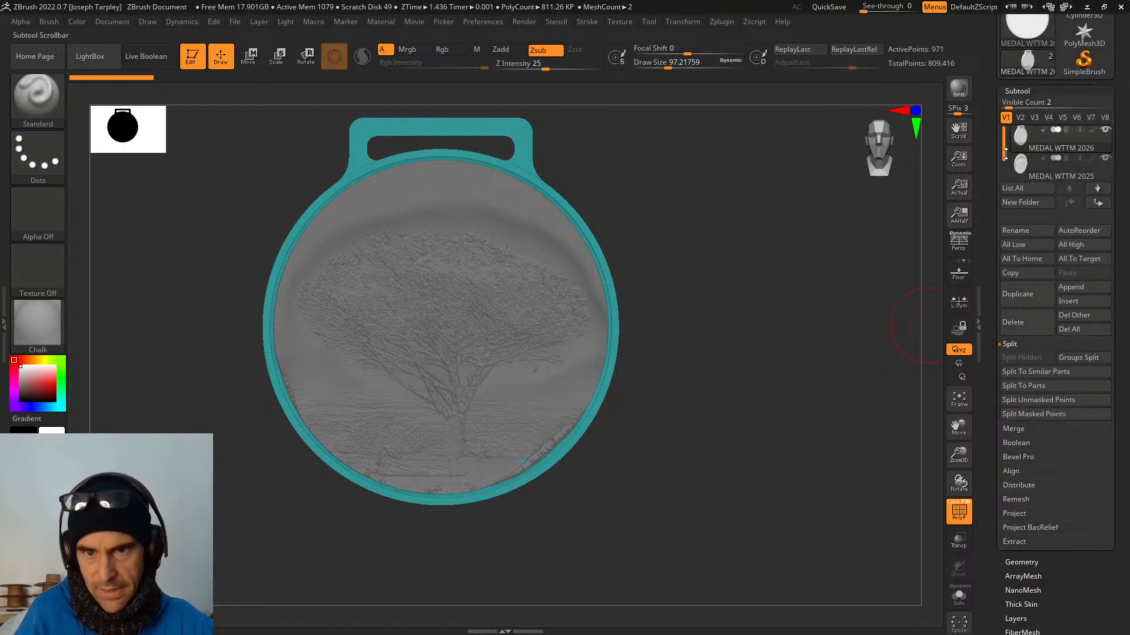
{"action": "left_click", "coordinate": [1023, 92]}
{"action": "left_click", "coordinate": [1031, 91]}
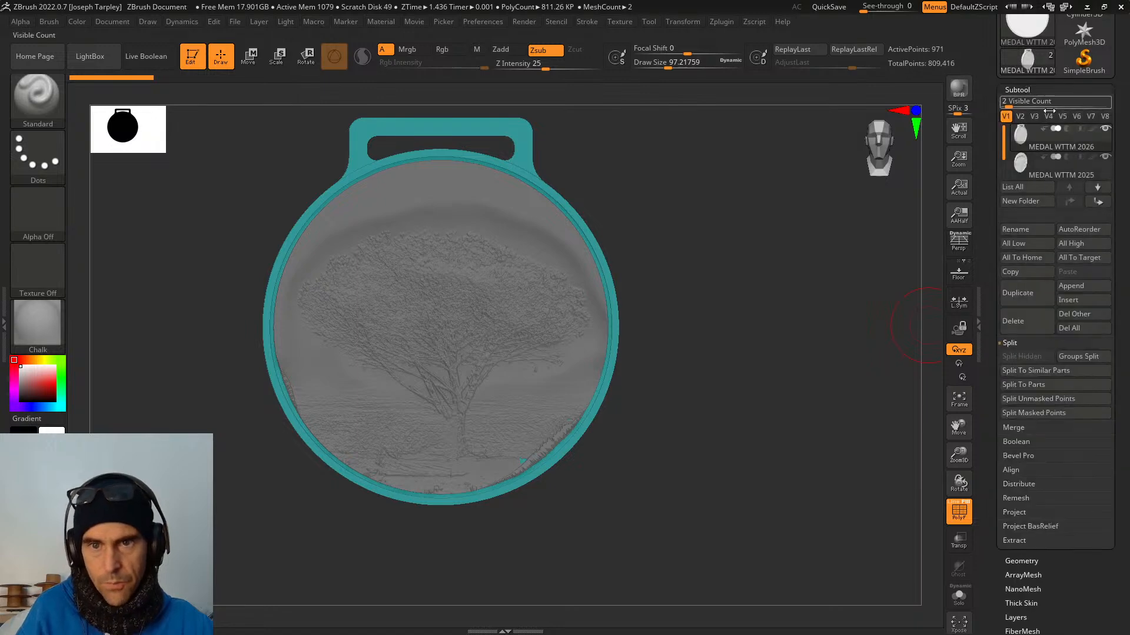
{"action": "left_click", "coordinate": [1062, 171]}
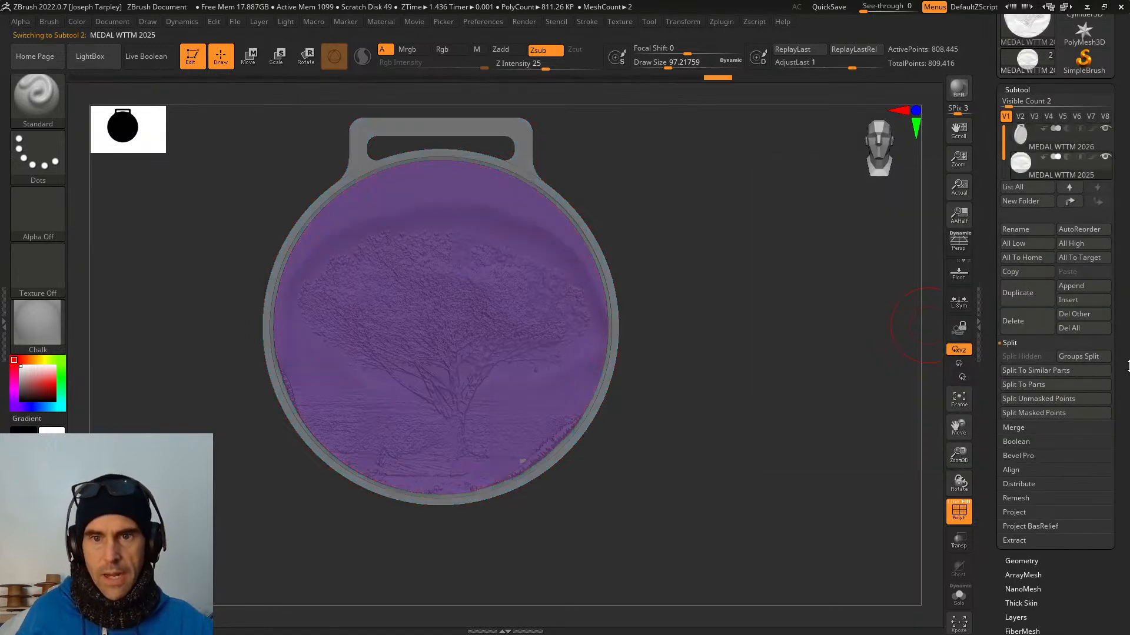
{"action": "left_click", "coordinate": [1026, 229]}
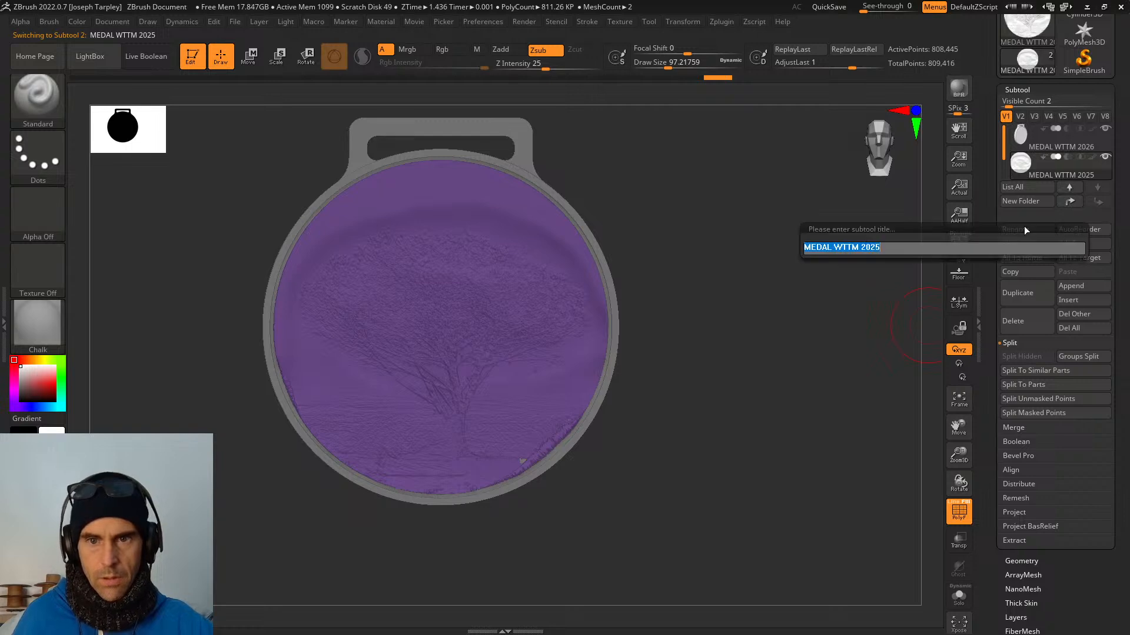
{"action": "type", "text": "TREE"}
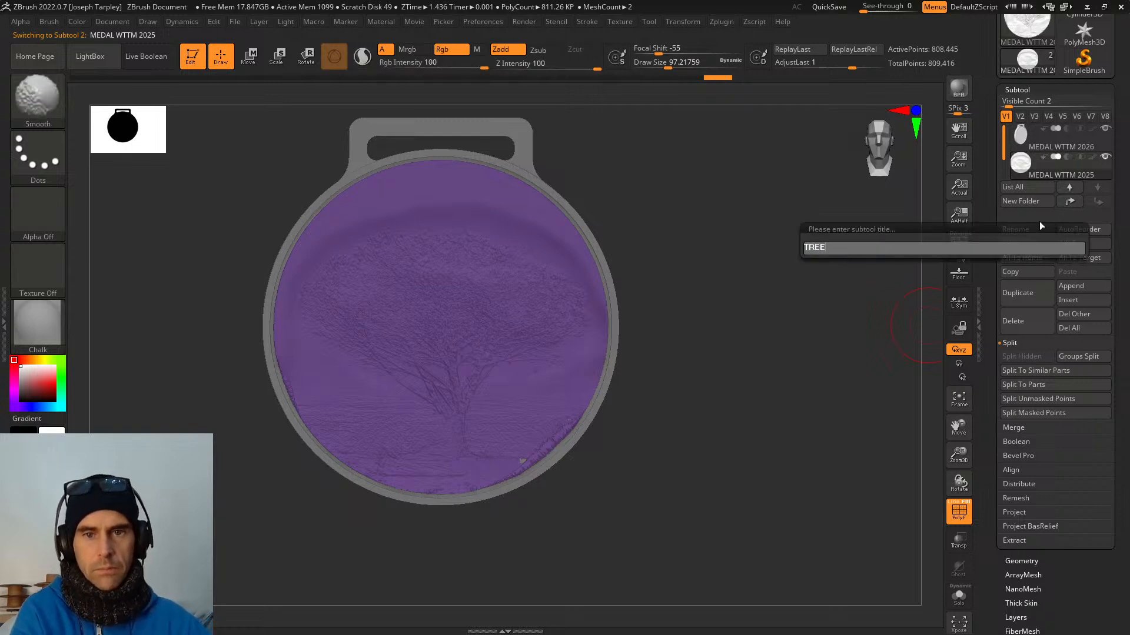
{"action": "type", "text": " ART"}
{"action": "key", "text": "Return"}
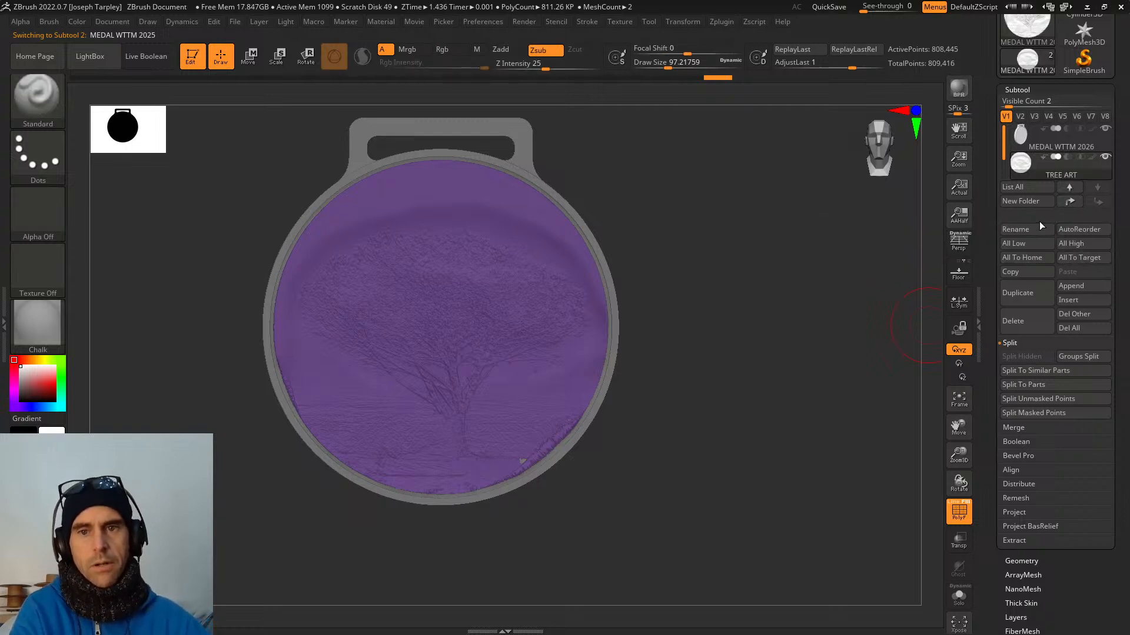
{"action": "left_click", "coordinate": [1030, 298]}
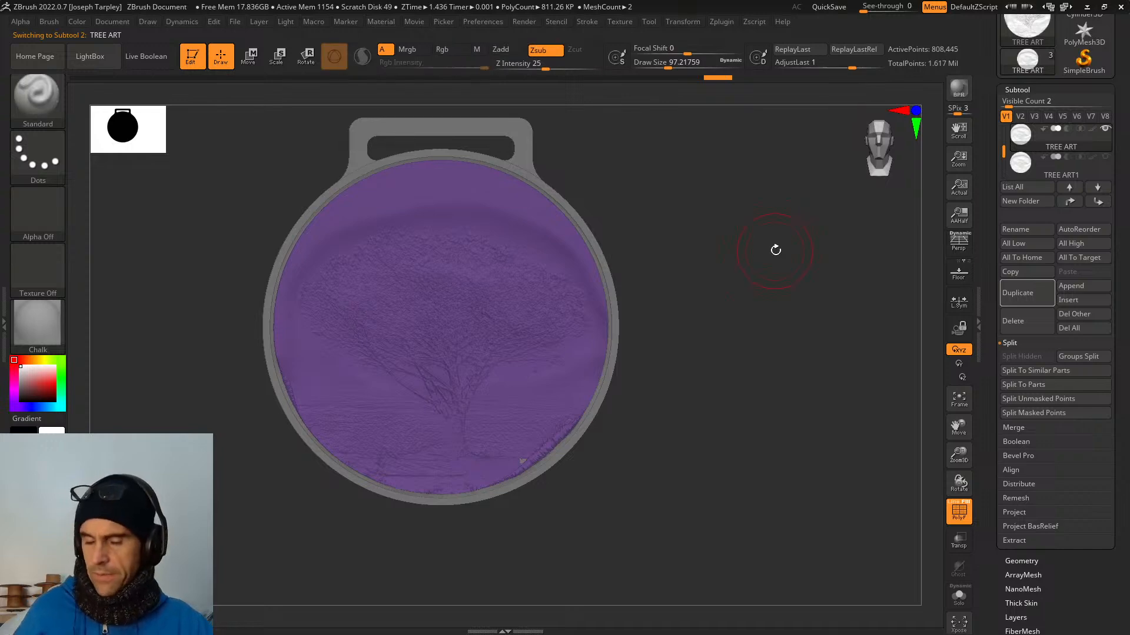
Choose the ClayTubes brush for the tree trunk and set its draw size to about 11.7.
{"action": "right_click_drag", "start_coordinate": [734, 217], "coordinate": [605, 391], "text": "ctrl"}
{"action": "key", "text": "f"}
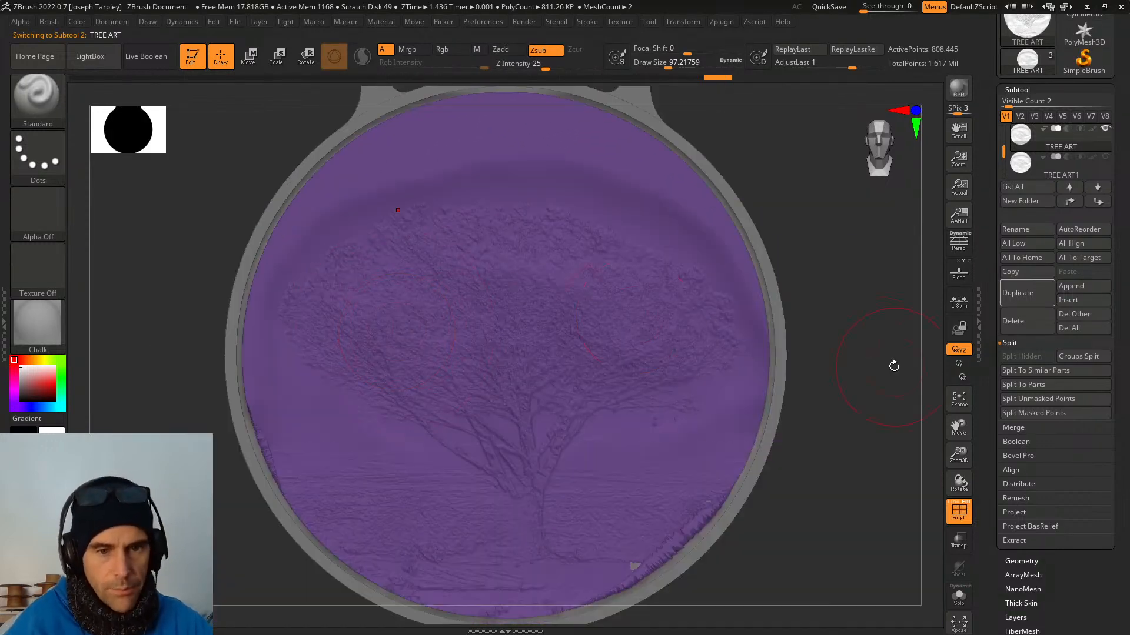
{"action": "mouse_move", "coordinate": [894, 366]}
{"action": "right_mouse_down", "text": "alt"}
{"action": "mouse_move", "coordinate": [818, 288]}
{"action": "mouse_move", "coordinate": [822, 331]}
{"action": "mouse_move", "coordinate": [724, 436]}
{"action": "right_mouse_up", "text": "alt"}
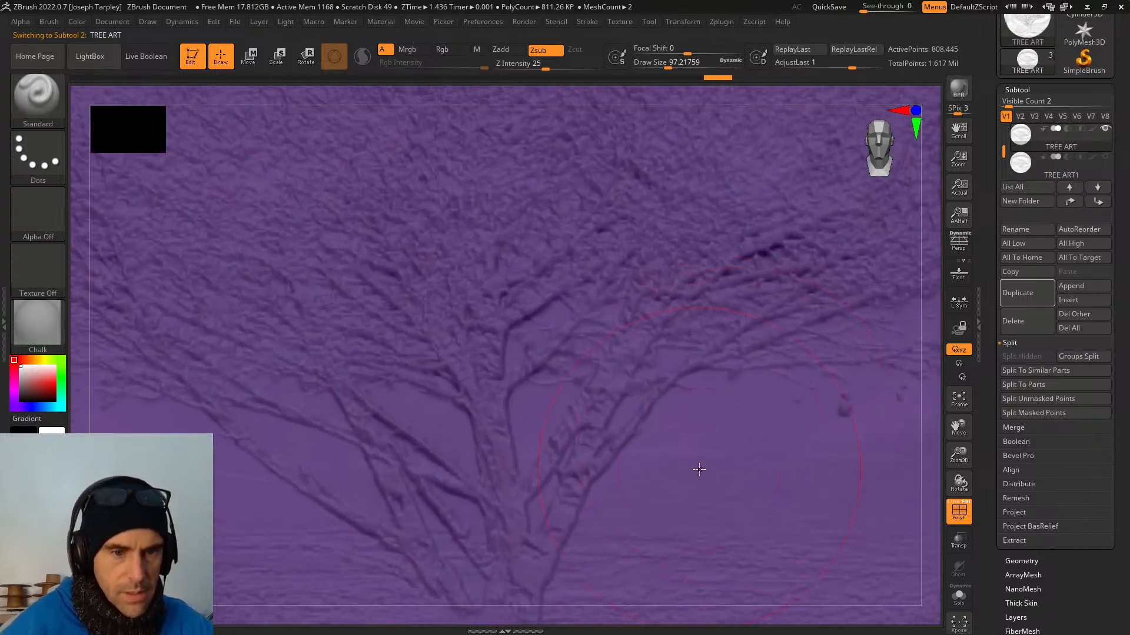
{"action": "key", "text": "b"}
{"action": "key", "text": "c"}
{"action": "key", "text": "t"}
{"action": "key", "text": "space"}
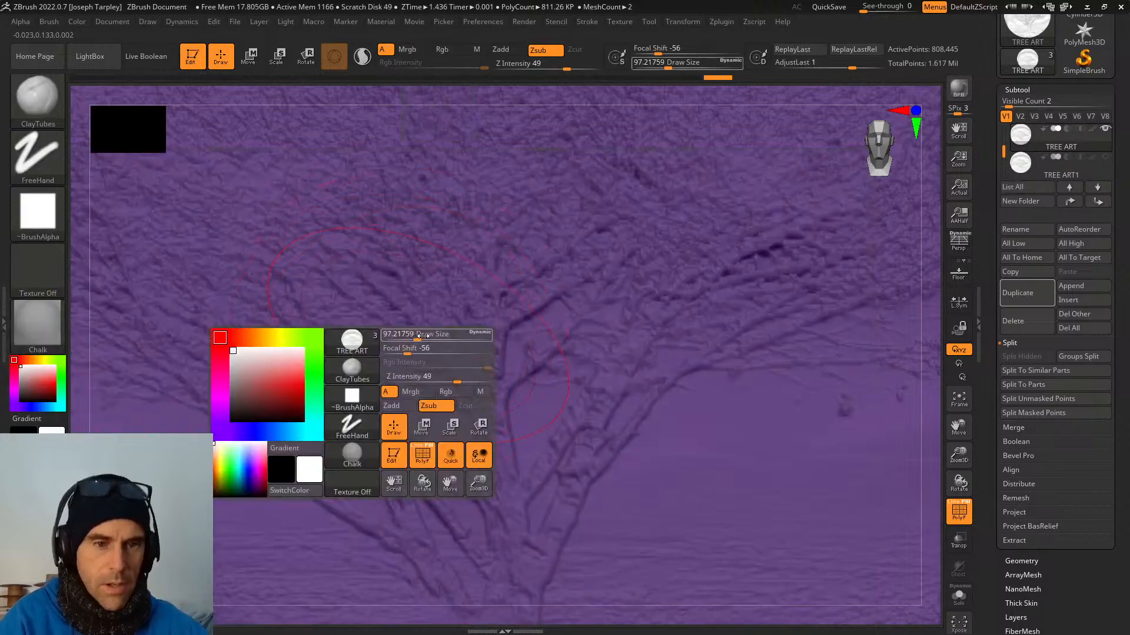
{"action": "left_click_drag", "start_coordinate": [418, 334], "coordinate": [406, 334]}
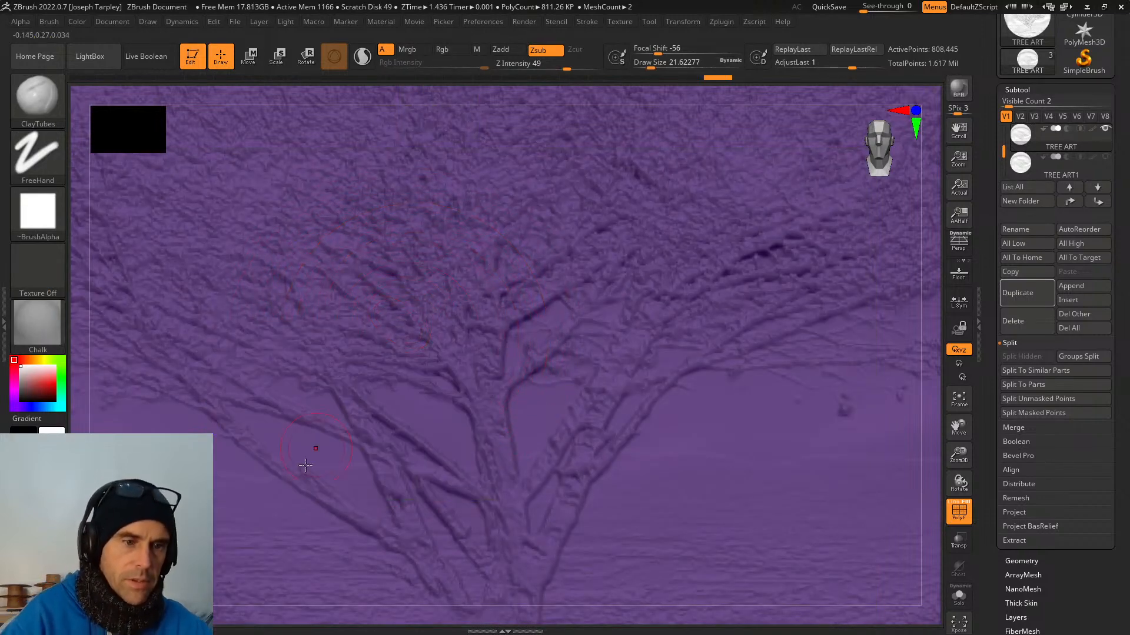
{"action": "left_click_drag", "start_coordinate": [307, 613], "coordinate": [345, 331], "text": "alt"}
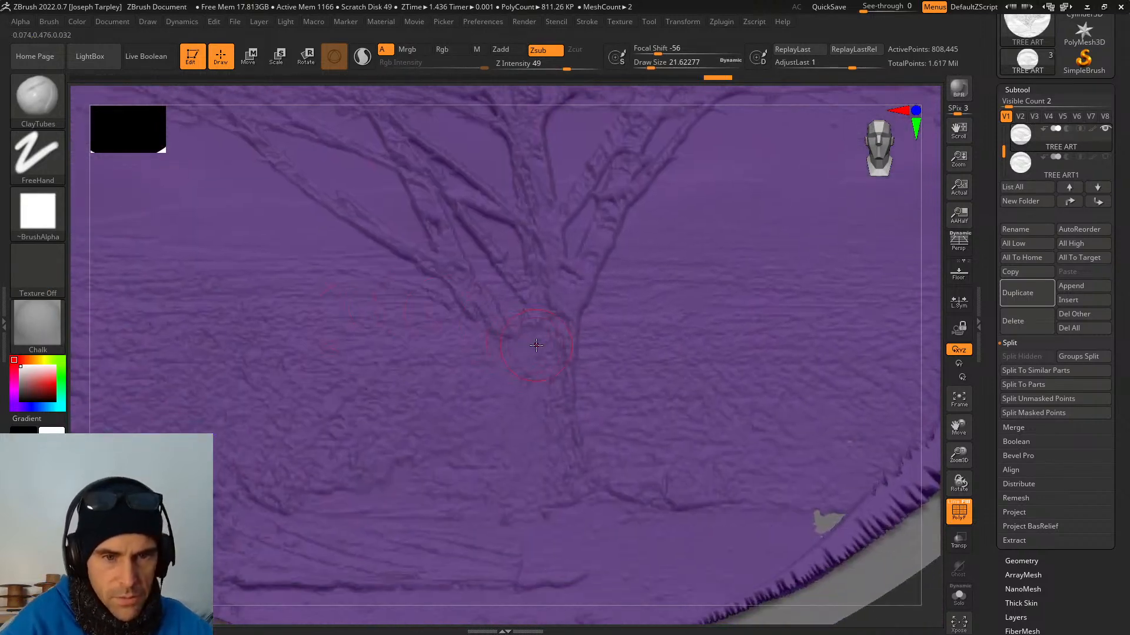
{"action": "key", "text": "space"}
{"action": "left_click_drag", "start_coordinate": [536, 346], "coordinate": [532, 346]}
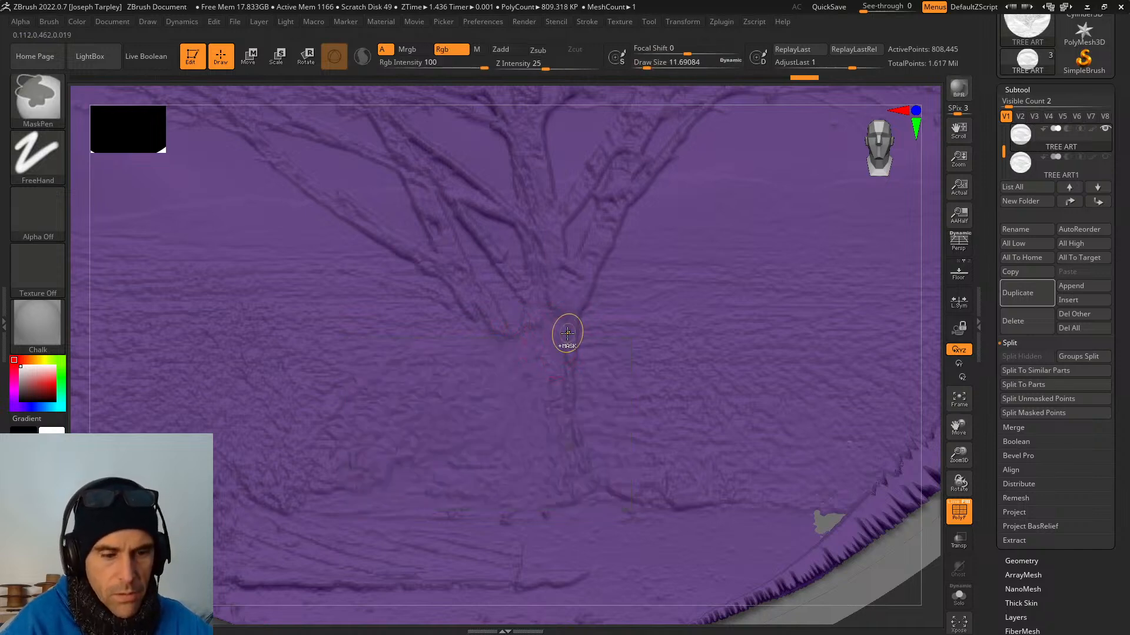
Sculpt the first ClayTubes strokes over the upper trunk and left branches, and enlarge the subtool list to six visible entries.
{"action": "left_click_drag", "start_coordinate": [567, 334], "coordinate": [543, 312], "text": "shift"}
{"action": "left_click_drag", "start_coordinate": [468, 205], "coordinate": [549, 359]}
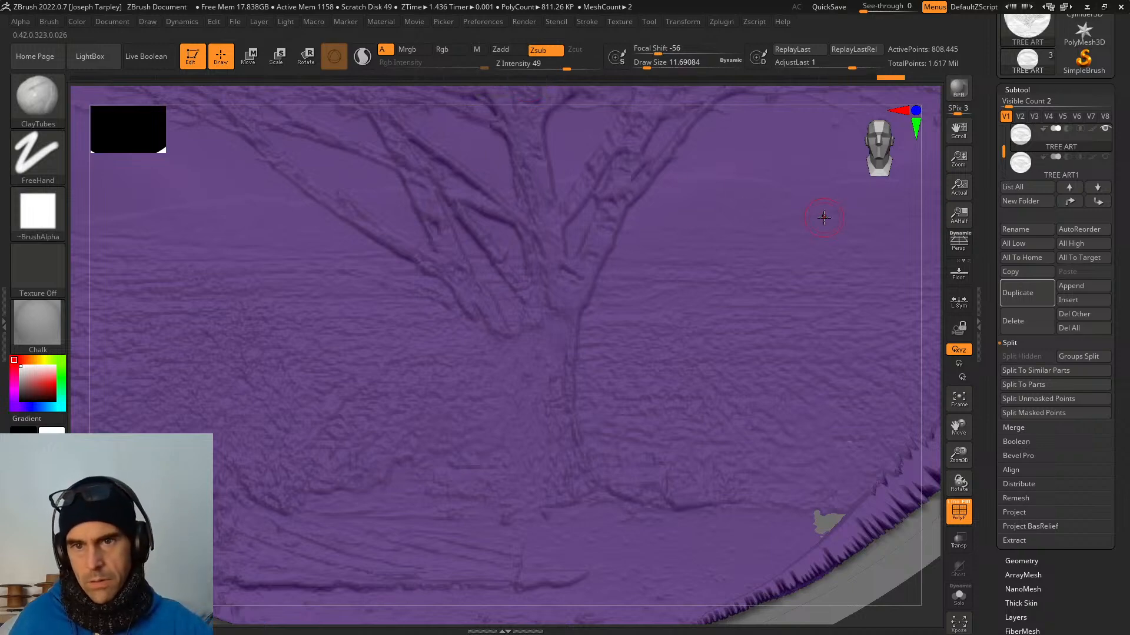
{"action": "mouse_move", "coordinate": [1051, 165]}
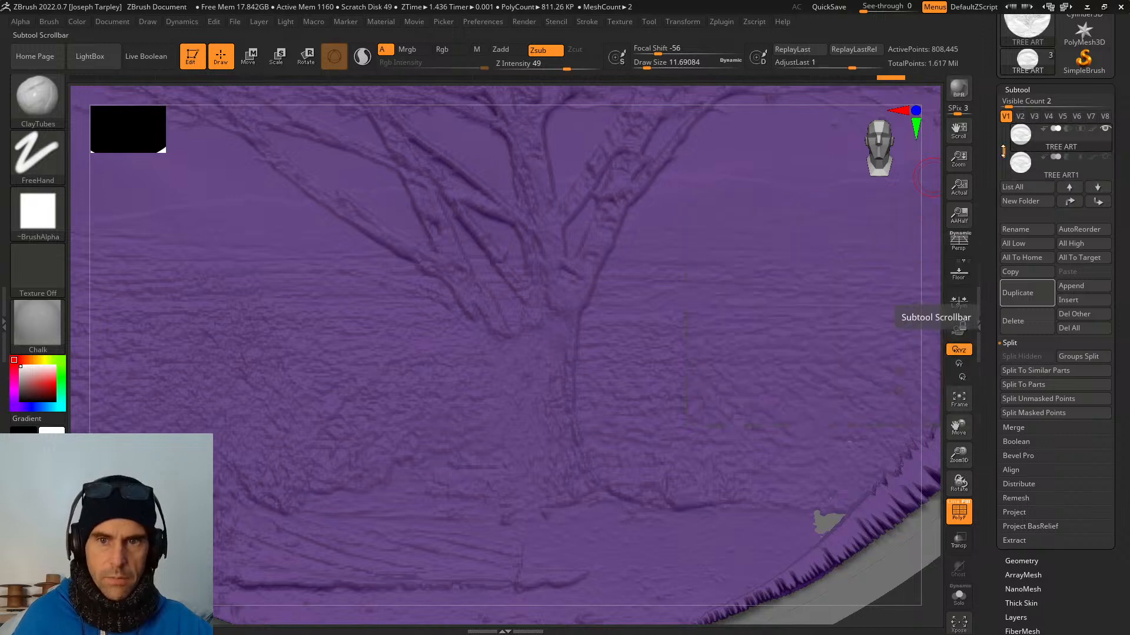
{"action": "left_click_drag", "start_coordinate": [1010, 105], "coordinate": [1026, 106]}
{"action": "left_click_drag", "start_coordinate": [1004, 145], "coordinate": [1005, 132]}
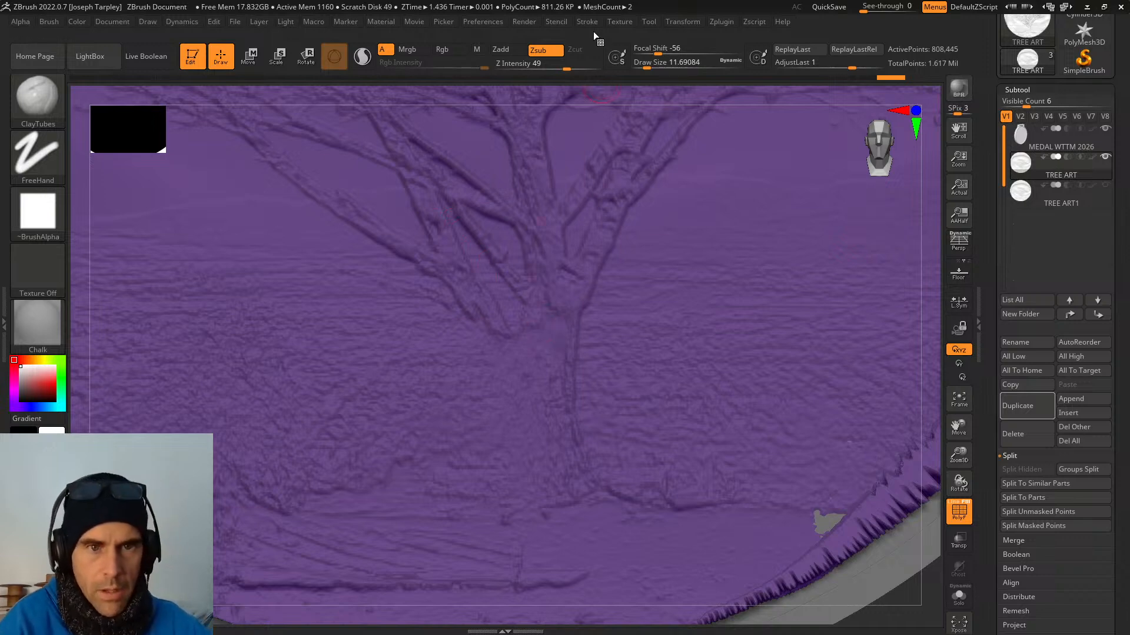
Switch the ClayTubes brush to Zadd and build up the tree trunk from its base to the branch fork.
{"action": "left_click", "coordinate": [499, 51]}
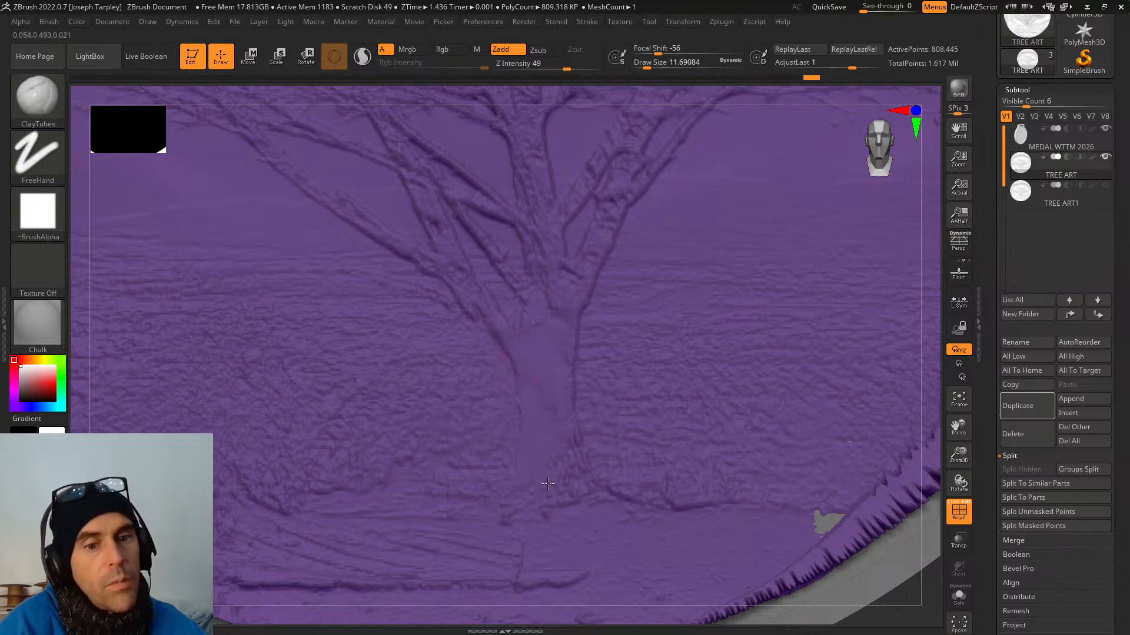
{"action": "left_click_drag", "start_coordinate": [556, 403], "coordinate": [556, 392]}
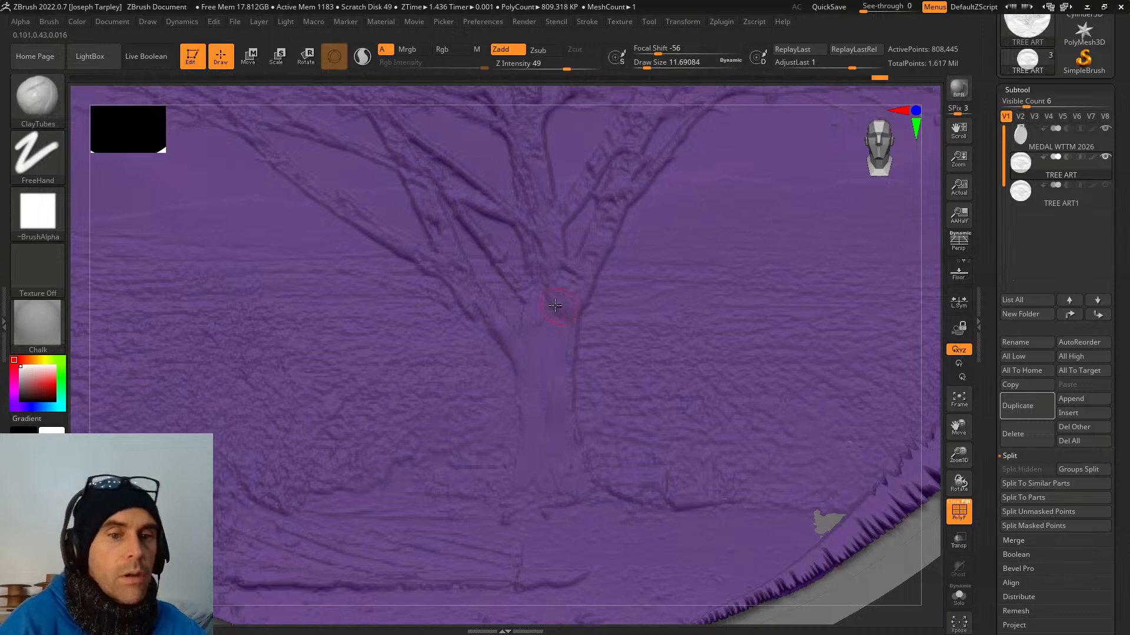
{"action": "left_click_drag", "start_coordinate": [625, 83], "coordinate": [605, 106]}
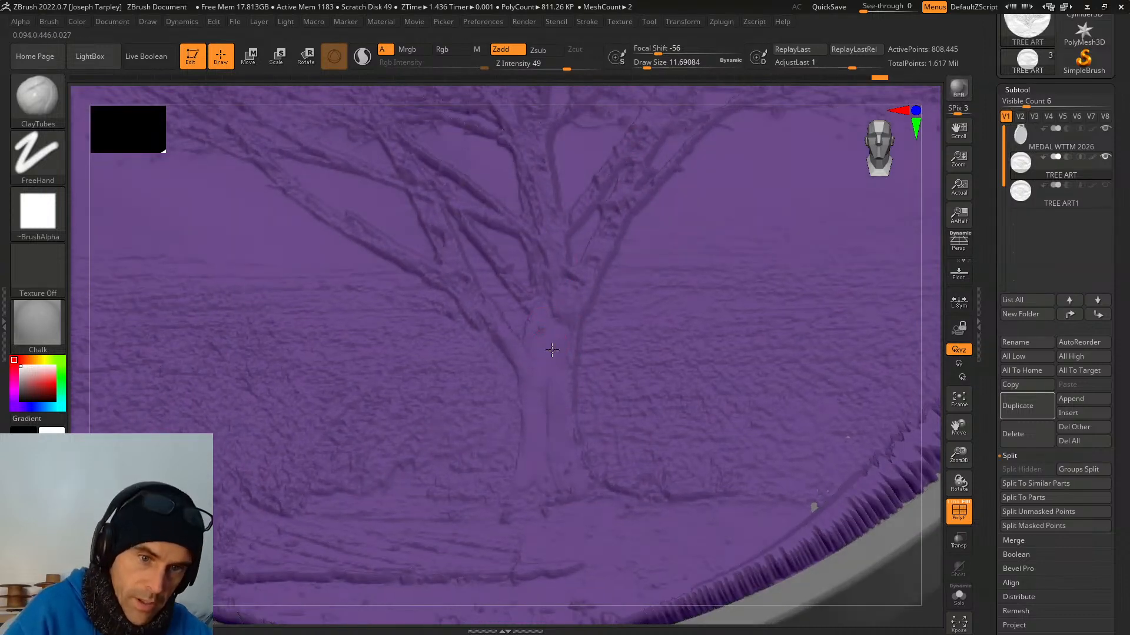
{"action": "left_click_drag", "start_coordinate": [558, 325], "coordinate": [590, 264]}
{"action": "mouse_move", "coordinate": [558, 380]}
{"action": "left_mouse_down"}
{"action": "mouse_move", "coordinate": [560, 394]}
{"action": "mouse_move", "coordinate": [544, 330]}
{"action": "left_mouse_up"}
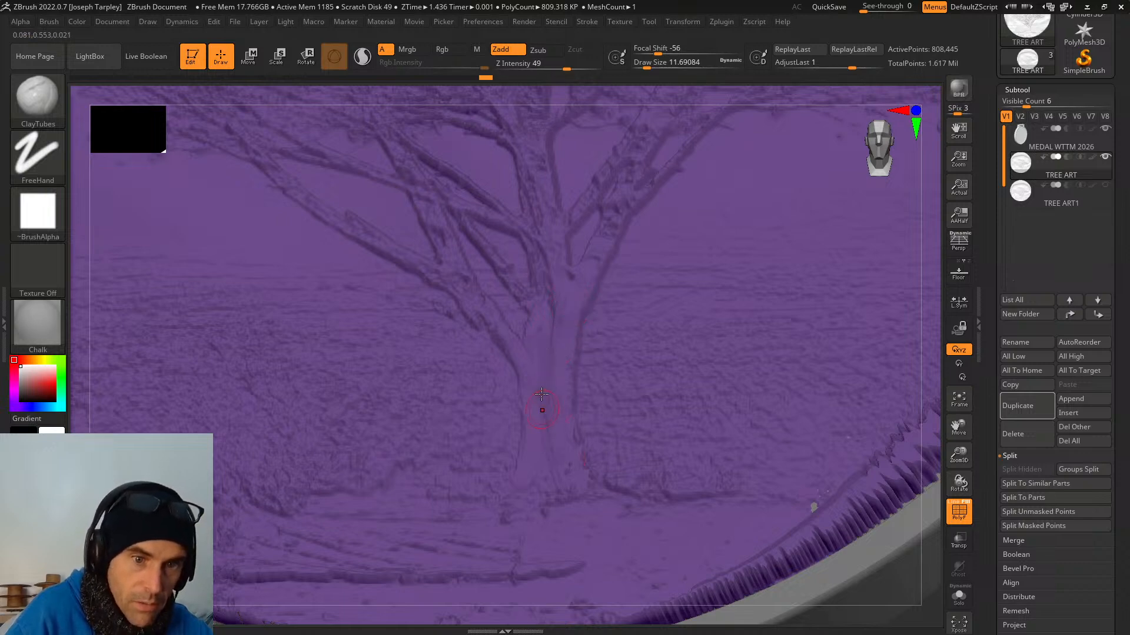
{"action": "left_click_drag", "start_coordinate": [543, 385], "coordinate": [542, 426]}
{"action": "mouse_move", "coordinate": [528, 365]}
{"action": "left_mouse_down"}
{"action": "mouse_move", "coordinate": [544, 452]}
{"action": "mouse_move", "coordinate": [569, 493]}
{"action": "mouse_move", "coordinate": [577, 458]}
{"action": "mouse_move", "coordinate": [549, 423]}
{"action": "mouse_move", "coordinate": [558, 456]}
{"action": "left_mouse_up"}
Build up the thick lower-left main branch from the fork outward and check its relief at an angle.
{"action": "mouse_move", "coordinate": [647, 97]}
{"action": "right_mouse_down"}
{"action": "mouse_move", "coordinate": [681, 89]}
{"action": "mouse_move", "coordinate": [648, 105]}
{"action": "right_mouse_up"}
{"action": "left_click_drag", "start_coordinate": [476, 287], "coordinate": [465, 276]}
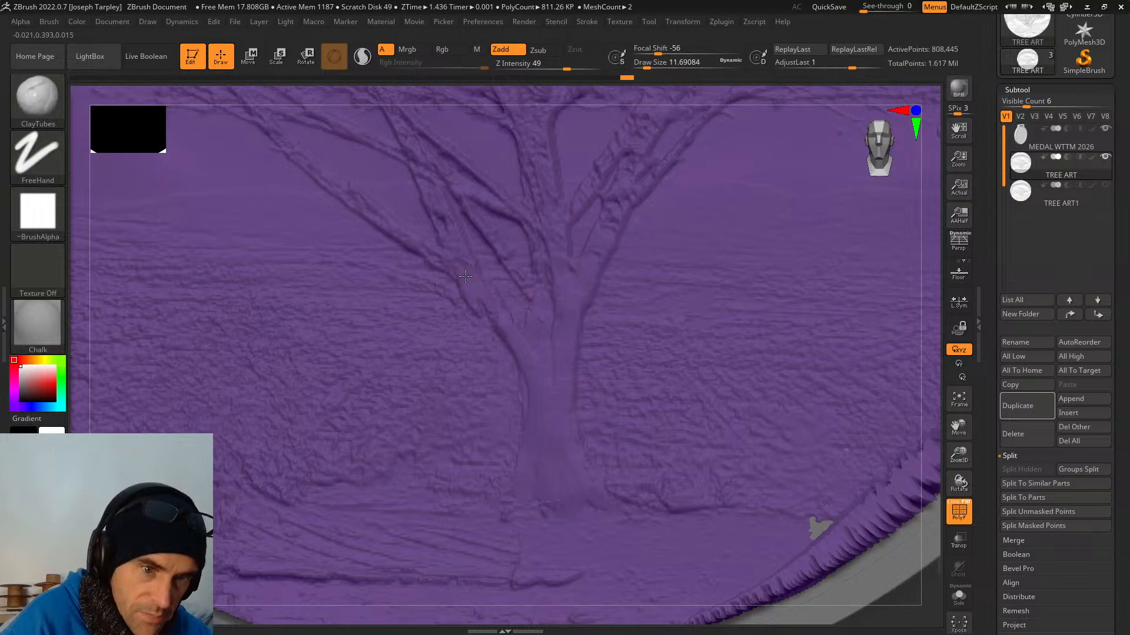
{"action": "left_click_drag", "start_coordinate": [494, 315], "coordinate": [368, 205]}
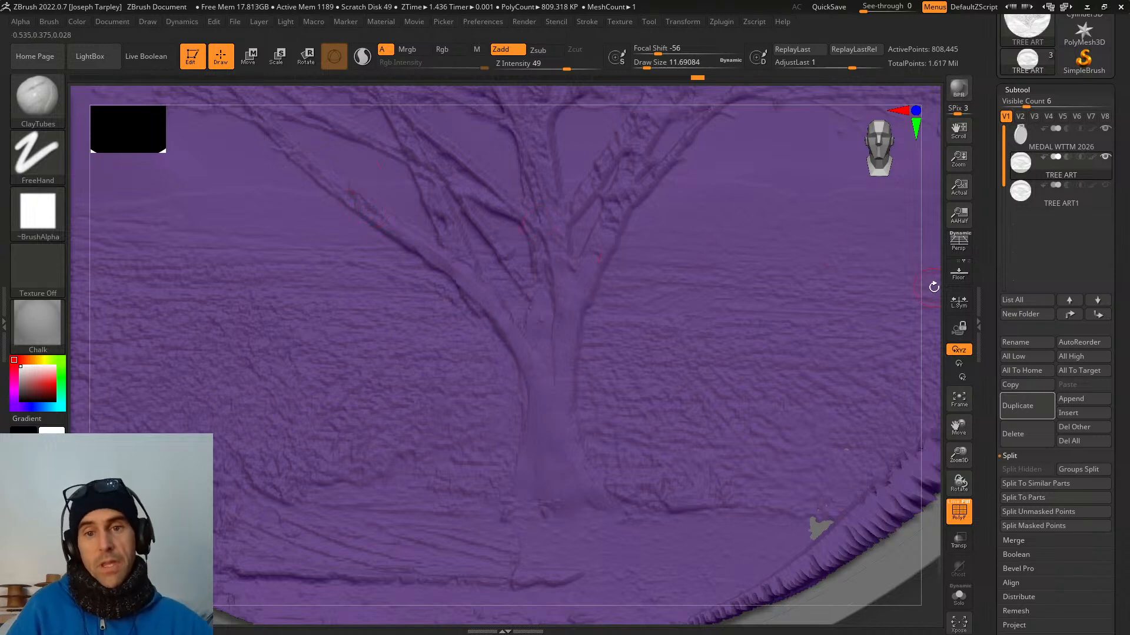
{"action": "left_click_drag", "start_coordinate": [938, 284], "coordinate": [942, 240]}
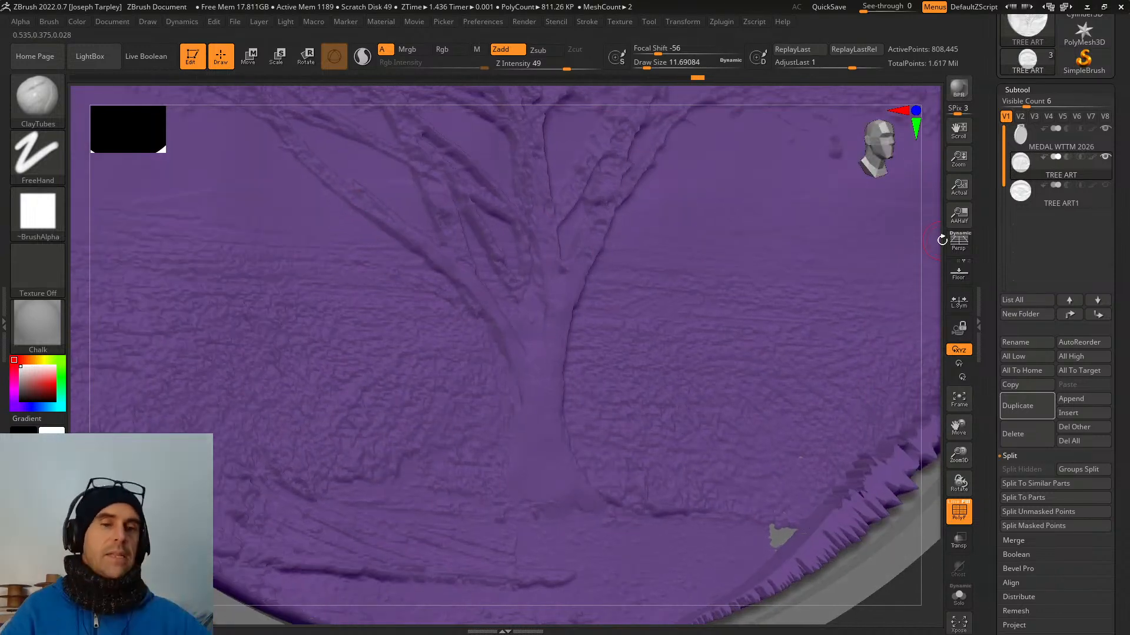
Reduce the draw size to about 5.75 and add clay strokes along the right-hand branches above the fork.
{"action": "mouse_move", "coordinate": [589, 100]}
{"action": "left_mouse_down"}
{"action": "mouse_move", "coordinate": [577, 173]}
{"action": "mouse_move", "coordinate": [579, 160]}
{"action": "mouse_move", "coordinate": [511, 316]}
{"action": "left_mouse_up"}
{"action": "left_click_drag", "start_coordinate": [629, 100], "coordinate": [612, 103]}
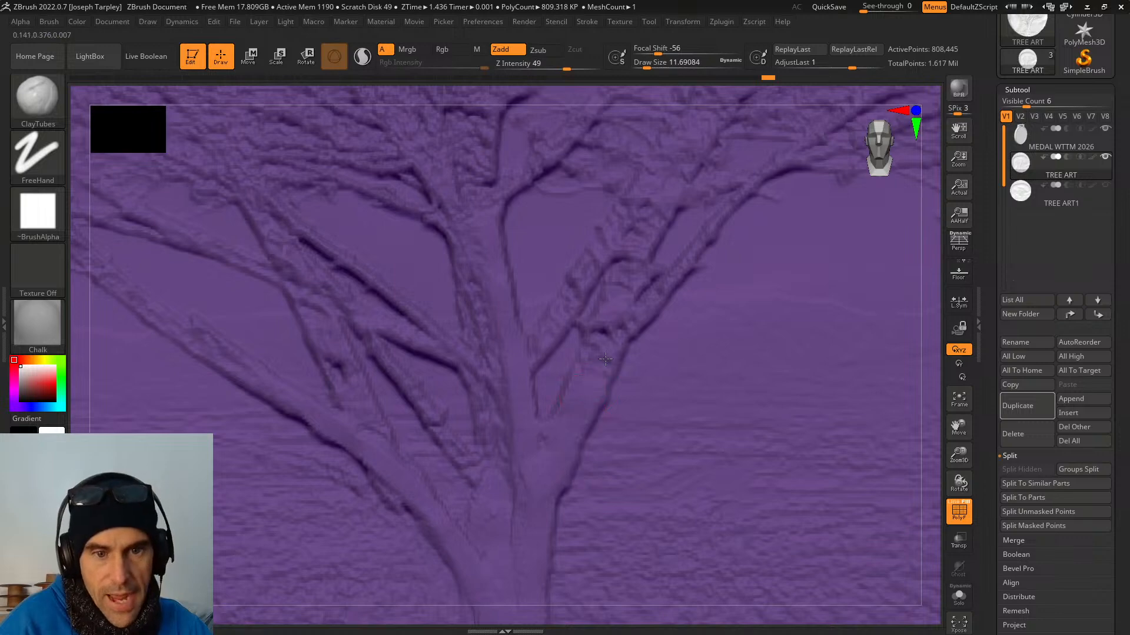
{"action": "key", "text": "s"}
{"action": "left_click_drag", "start_coordinate": [650, 300], "coordinate": [645, 300]}
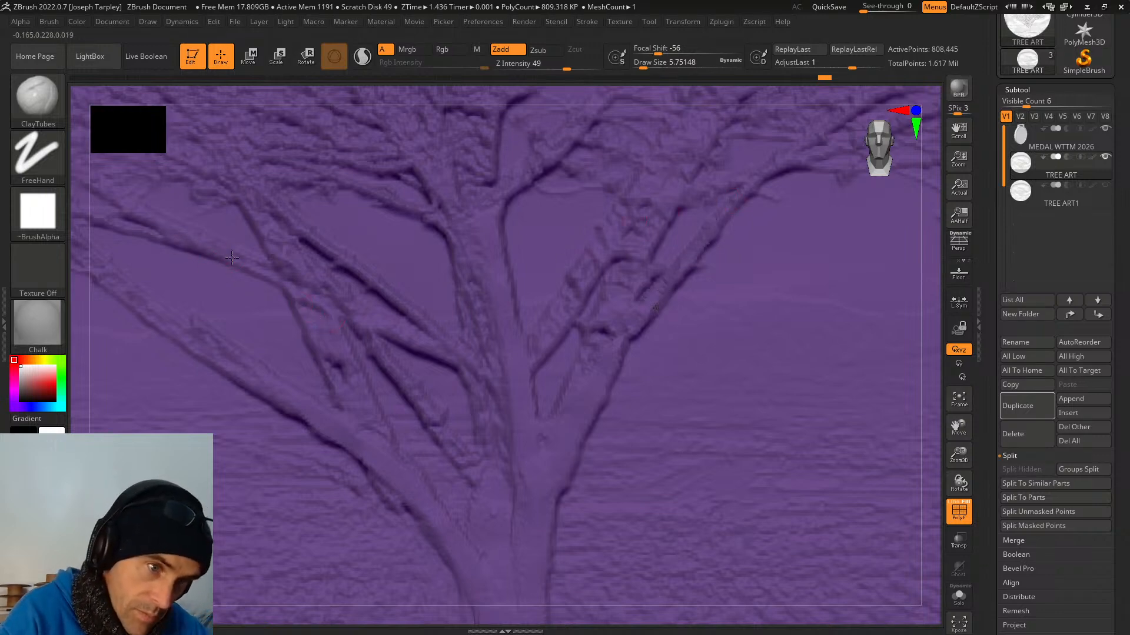
Add fine clay strokes along the two long left branches, from their outer ends down toward the trunk.
{"action": "left_click_drag", "start_coordinate": [232, 270], "coordinate": [222, 263]}
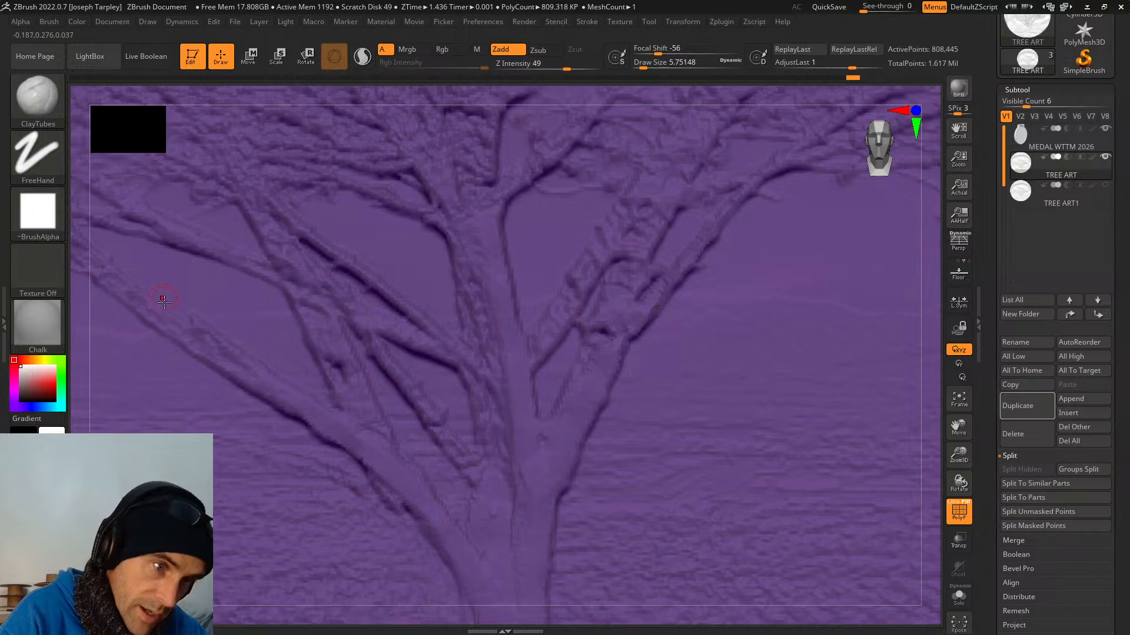
{"action": "right_click", "coordinate": [177, 333]}
{"action": "left_click", "coordinate": [176, 329]}
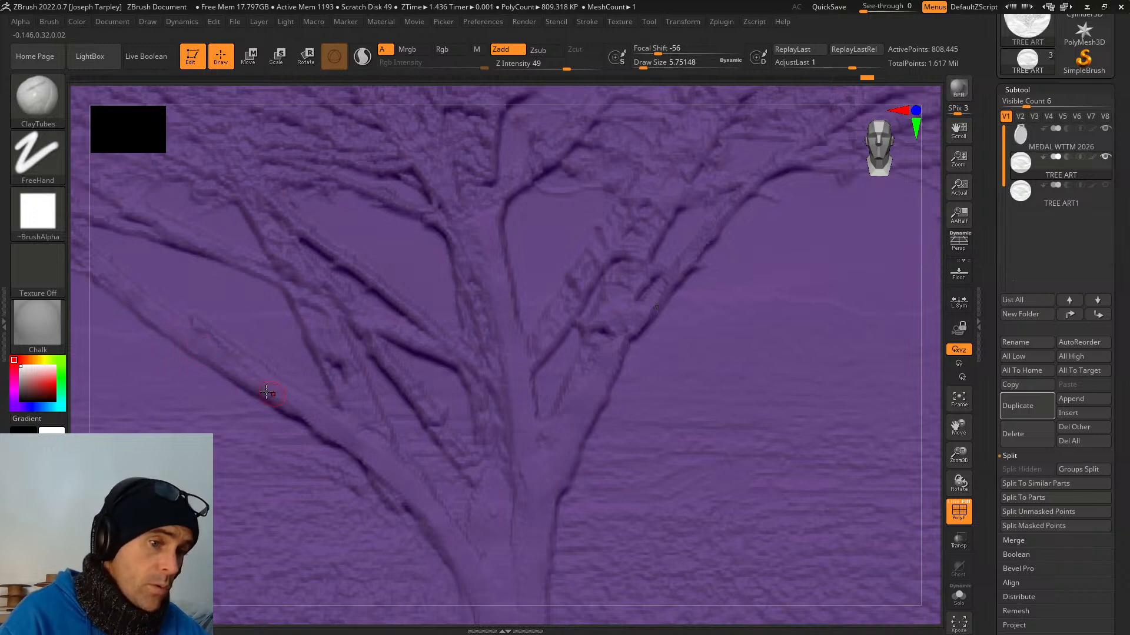
{"action": "left_click_drag", "start_coordinate": [266, 392], "coordinate": [257, 382]}
{"action": "left_click_drag", "start_coordinate": [330, 433], "coordinate": [374, 457]}
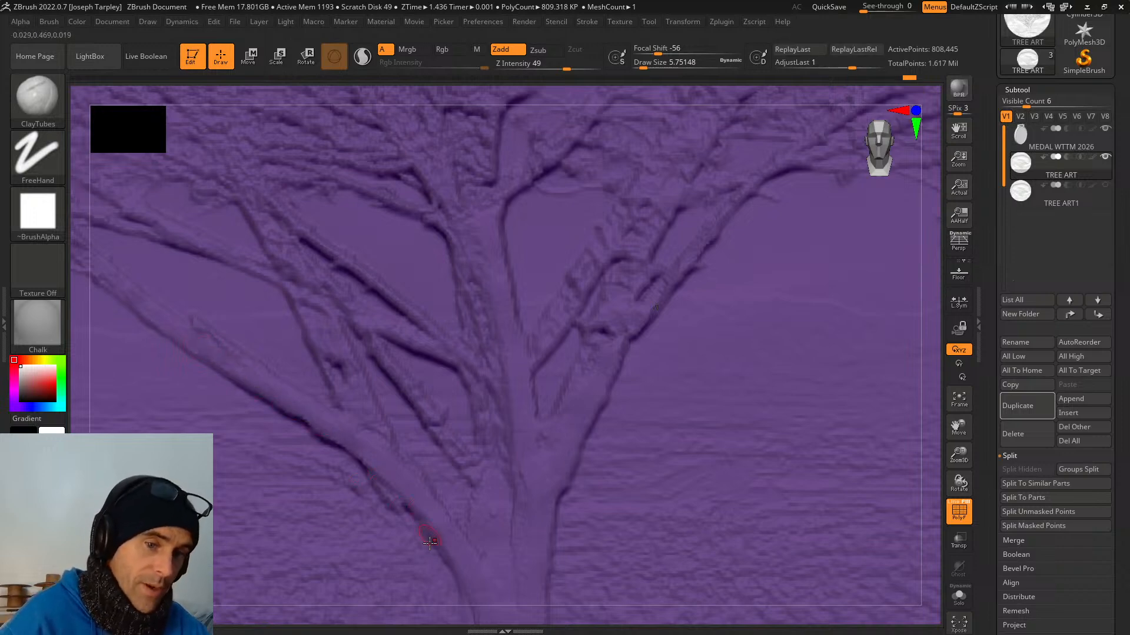
{"action": "left_click_drag", "start_coordinate": [429, 543], "coordinate": [437, 552]}
Continue the fine clay strokes from the base of the left main branch down the left side of the trunk.
{"action": "left_click_drag", "start_coordinate": [433, 624], "coordinate": [479, 422], "text": "alt"}
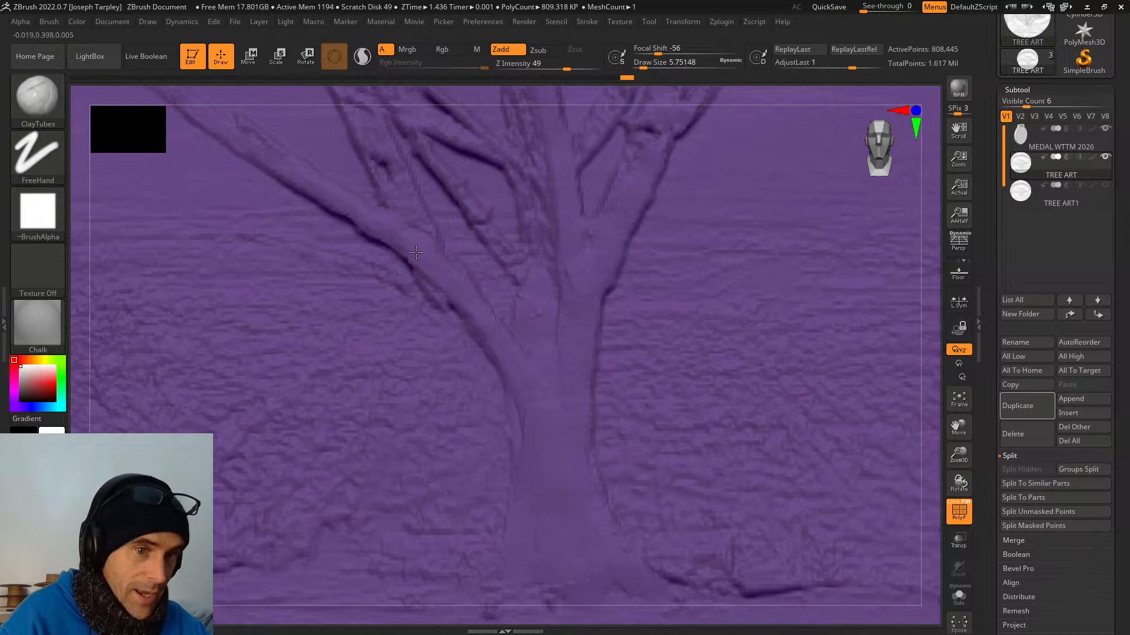
{"action": "left_click_drag", "start_coordinate": [416, 252], "coordinate": [514, 367]}
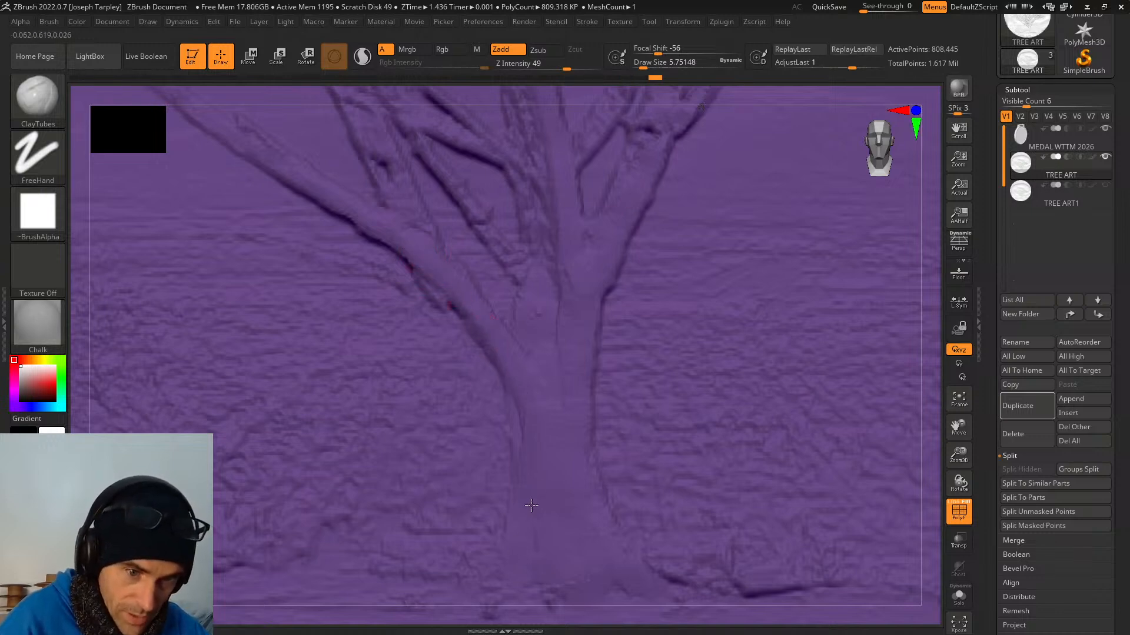
{"action": "mouse_move", "coordinate": [531, 504]}
{"action": "left_mouse_down"}
{"action": "mouse_move", "coordinate": [555, 391]}
{"action": "mouse_move", "coordinate": [561, 425]}
{"action": "mouse_move", "coordinate": [536, 577]}
{"action": "left_mouse_up"}
Raise the draw size to about 12.9 and build up the trunk's volume, including the flared roots at its base.
{"action": "key", "text": "space"}
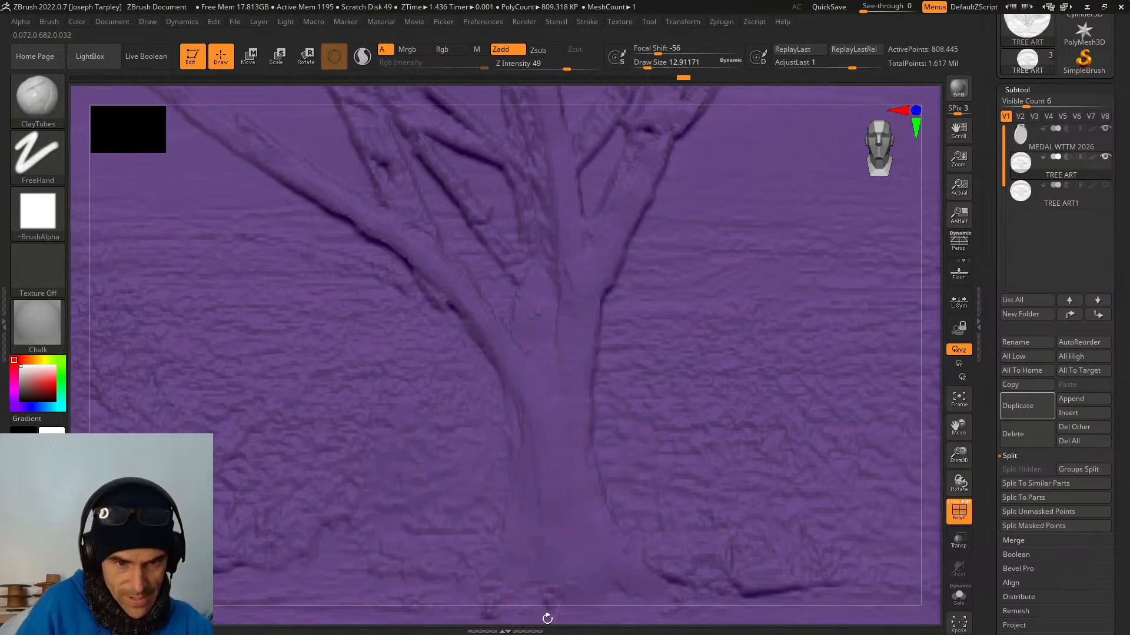
{"action": "left_click_drag", "start_coordinate": [547, 619], "coordinate": [562, 549]}
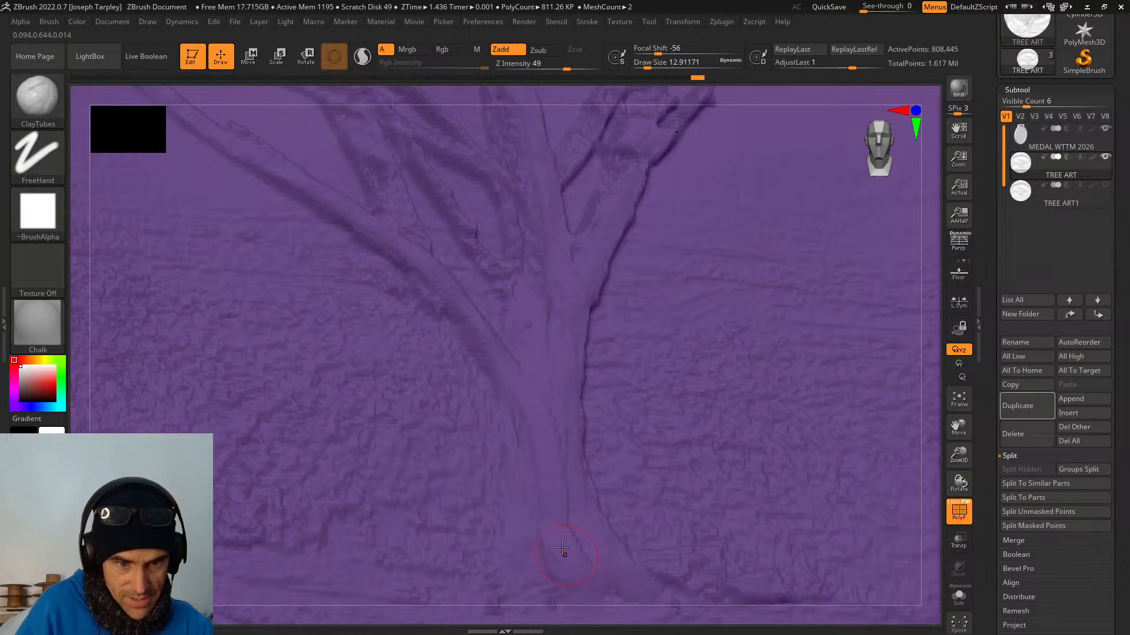
{"action": "mouse_move", "coordinate": [547, 459]}
{"action": "left_mouse_down"}
{"action": "mouse_move", "coordinate": [543, 550]}
{"action": "mouse_move", "coordinate": [535, 430]}
{"action": "left_mouse_up"}
{"action": "left_click_drag", "start_coordinate": [509, 375], "coordinate": [561, 508]}
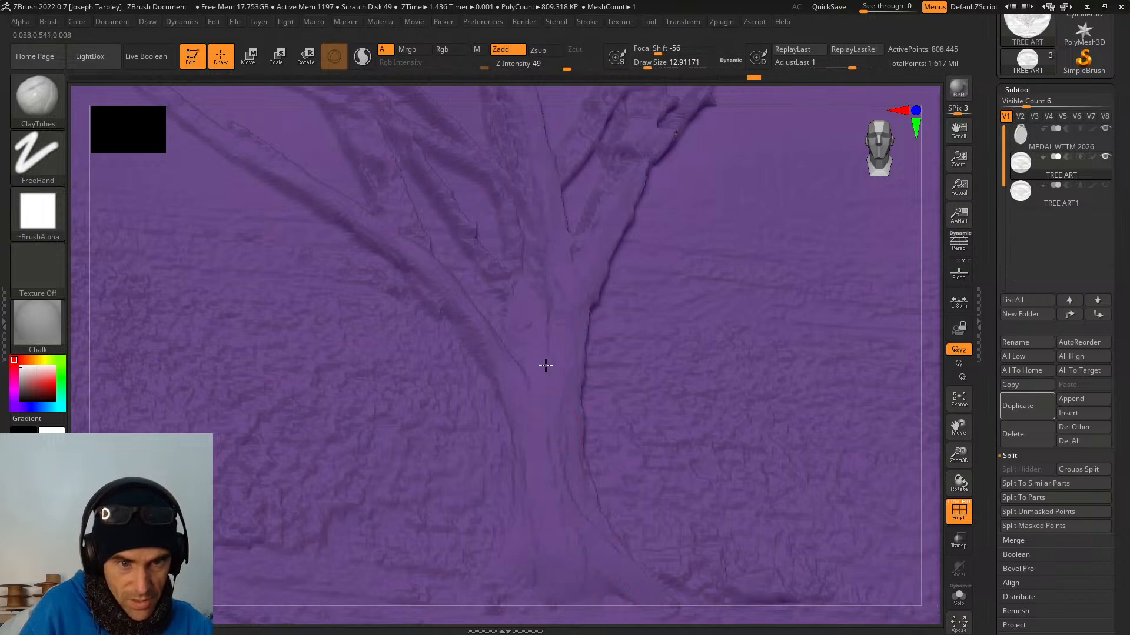
{"action": "left_click_drag", "start_coordinate": [551, 299], "coordinate": [546, 366]}
{"action": "left_click_drag", "start_coordinate": [562, 477], "coordinate": [622, 528]}
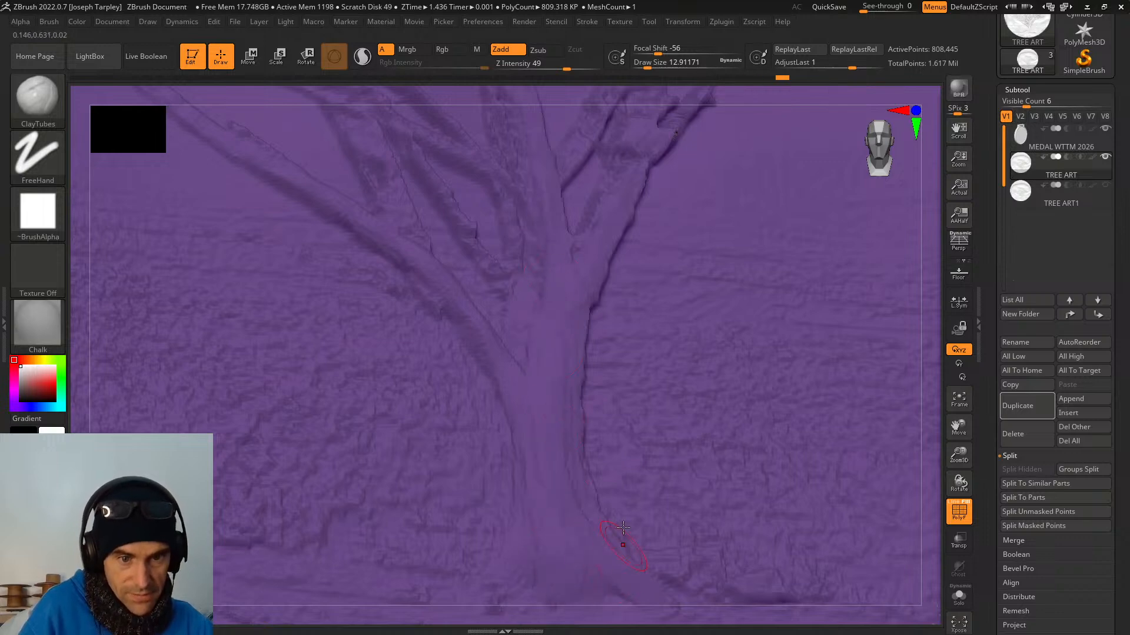
Set the draw size to about 8.4, build up the inner left branches near the fork, and undo the last stroke.
{"action": "mouse_move", "coordinate": [930, 360]}
{"action": "left_mouse_down"}
{"action": "mouse_move", "coordinate": [886, 373]}
{"action": "mouse_move", "coordinate": [883, 396]}
{"action": "left_mouse_up"}
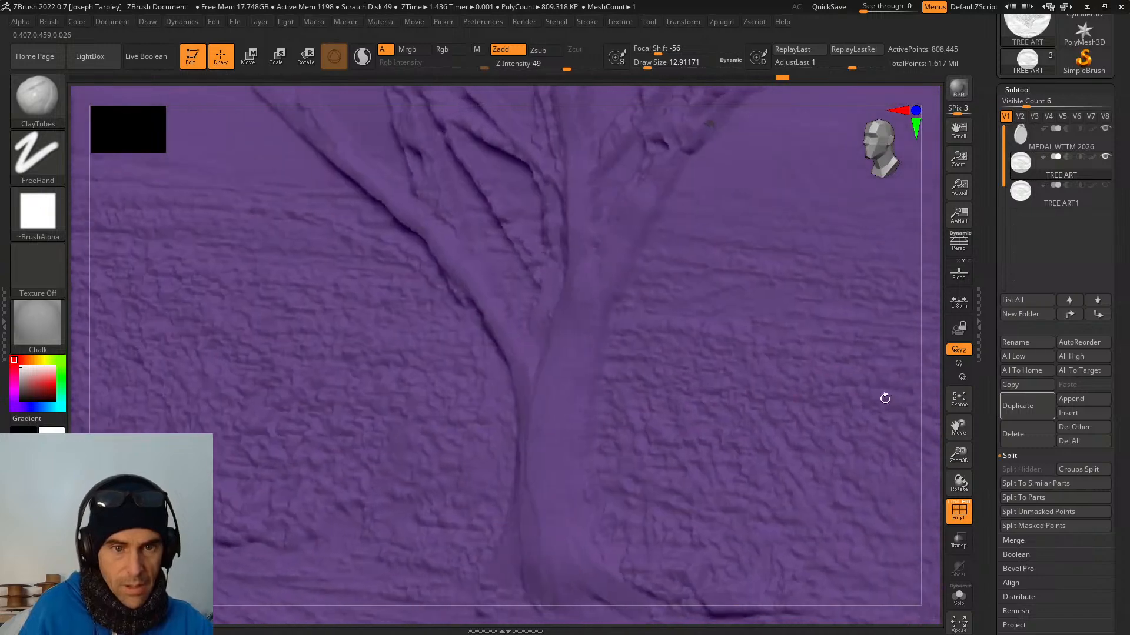
{"action": "key", "text": "space"}
{"action": "left_click_drag", "start_coordinate": [509, 207], "coordinate": [534, 268]}
{"action": "left_click_drag", "start_coordinate": [515, 96], "coordinate": [532, 83]}
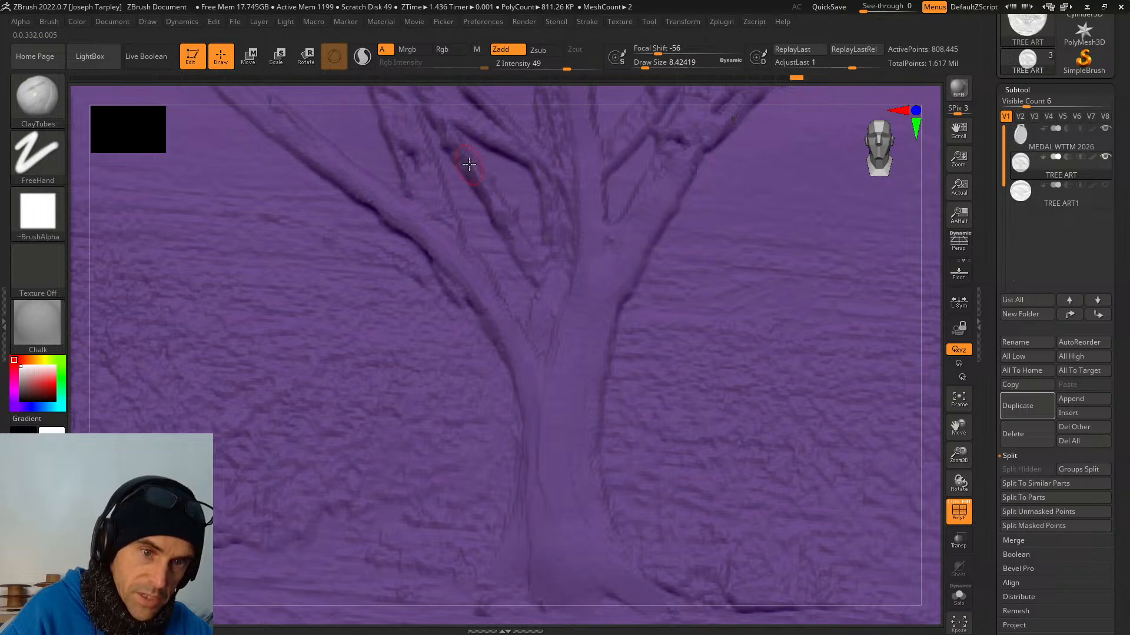
{"action": "left_click_drag", "start_coordinate": [453, 140], "coordinate": [488, 206]}
{"action": "key", "text": "ctrl+z"}
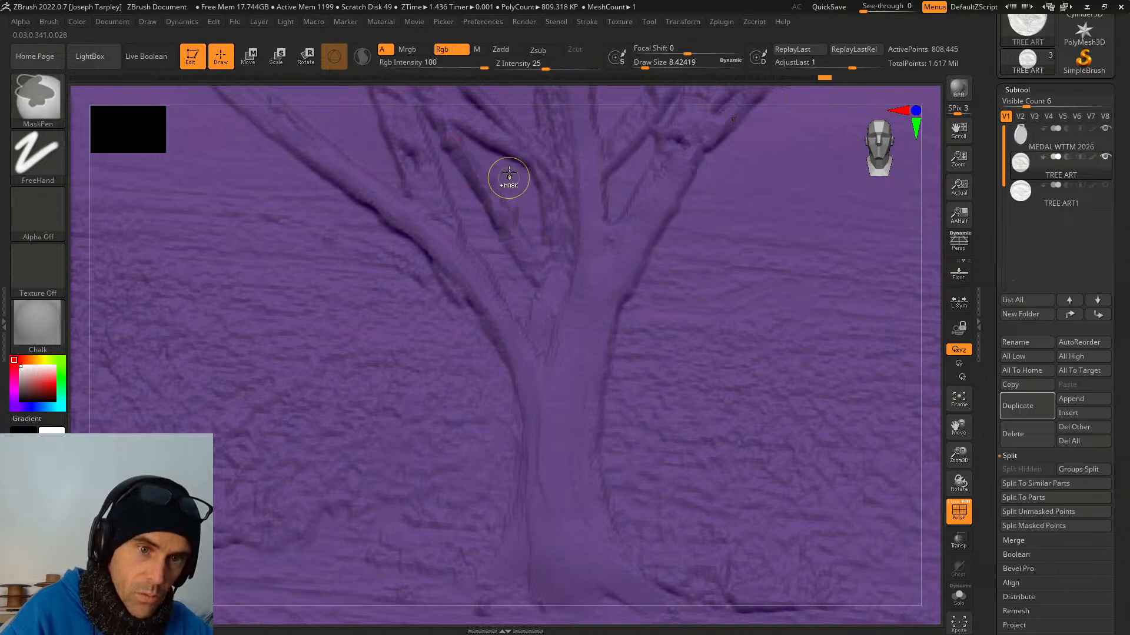
Turn off the polyframe and examine the refined tree within the whole medal from several angles.
{"action": "left_click_drag", "start_coordinate": [507, 92], "coordinate": [518, 82]}
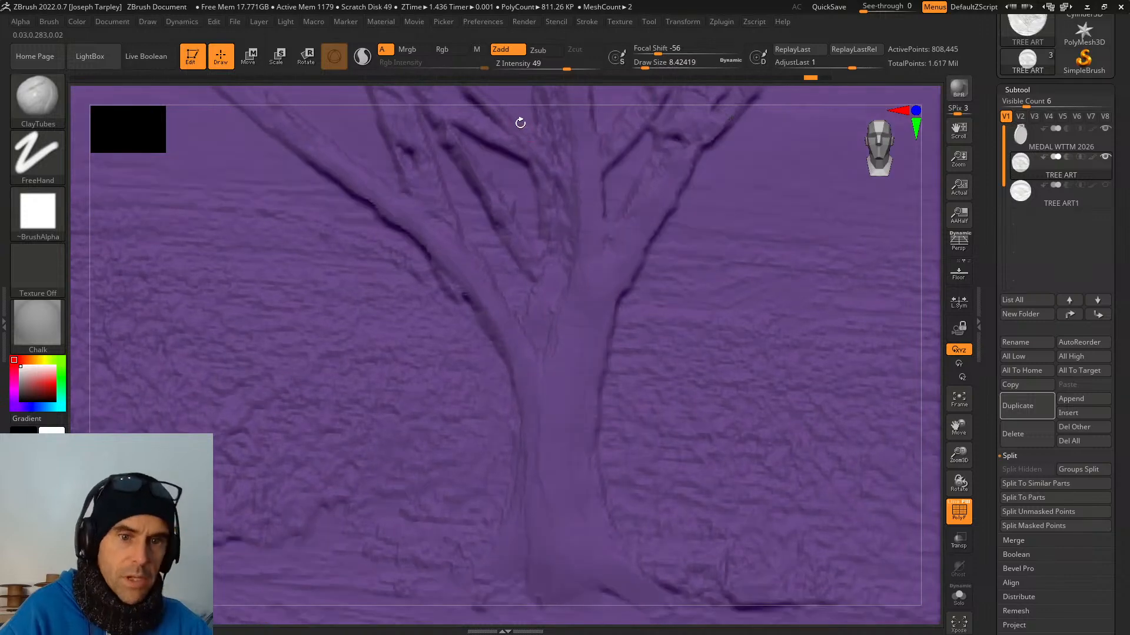
{"action": "key", "text": "f"}
{"action": "mouse_move", "coordinate": [822, 289]}
{"action": "left_mouse_down", "text": "shift"}
{"action": "mouse_move", "coordinate": [827, 317]}
{"action": "mouse_move", "coordinate": [807, 298]}
{"action": "mouse_move", "coordinate": [847, 300]}
{"action": "mouse_move", "coordinate": [820, 307]}
{"action": "mouse_move", "coordinate": [826, 276]}
{"action": "left_mouse_up", "text": "shift"}
{"action": "key", "text": "shift+f"}
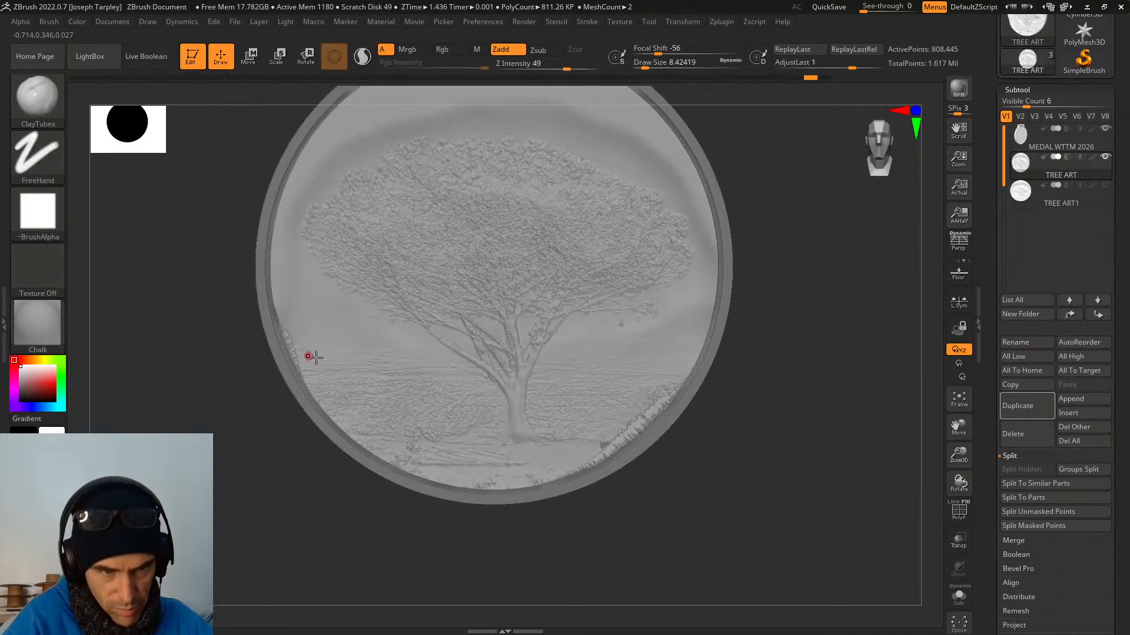
{"action": "mouse_move", "coordinate": [774, 351]}
{"action": "left_mouse_down"}
{"action": "mouse_move", "coordinate": [802, 409]}
{"action": "mouse_move", "coordinate": [794, 421]}
{"action": "mouse_move", "coordinate": [816, 413]}
{"action": "mouse_move", "coordinate": [800, 429]}
{"action": "mouse_move", "coordinate": [812, 431]}
{"action": "mouse_move", "coordinate": [801, 408]}
{"action": "mouse_move", "coordinate": [814, 399]}
{"action": "mouse_move", "coordinate": [800, 401]}
{"action": "left_mouse_up"}
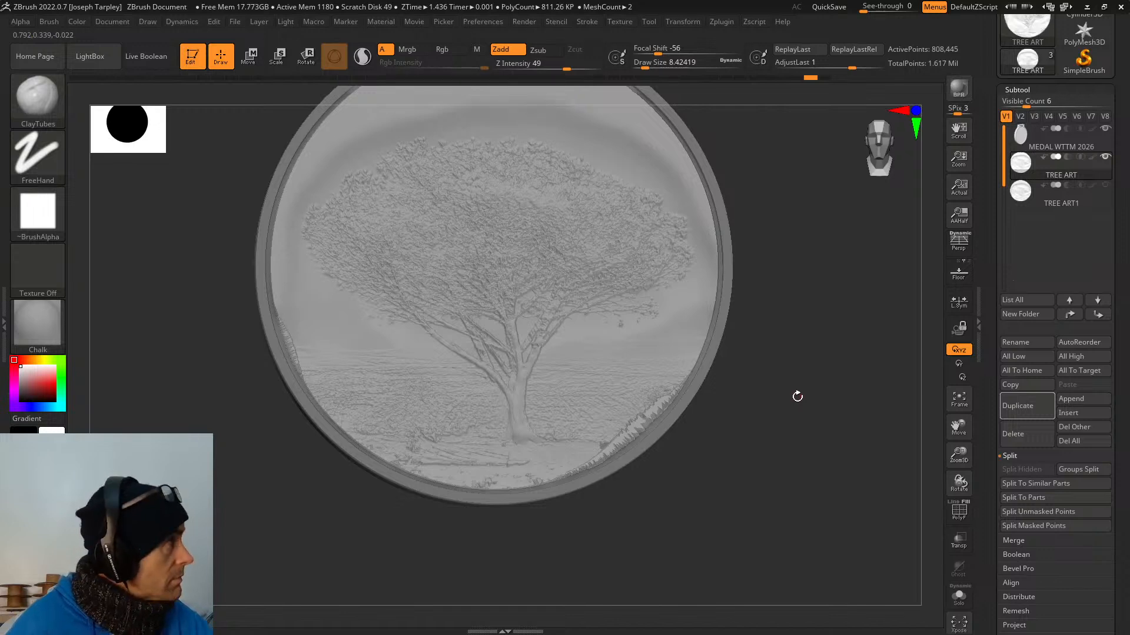
{"action": "left_click_drag", "start_coordinate": [800, 389], "coordinate": [791, 391]}
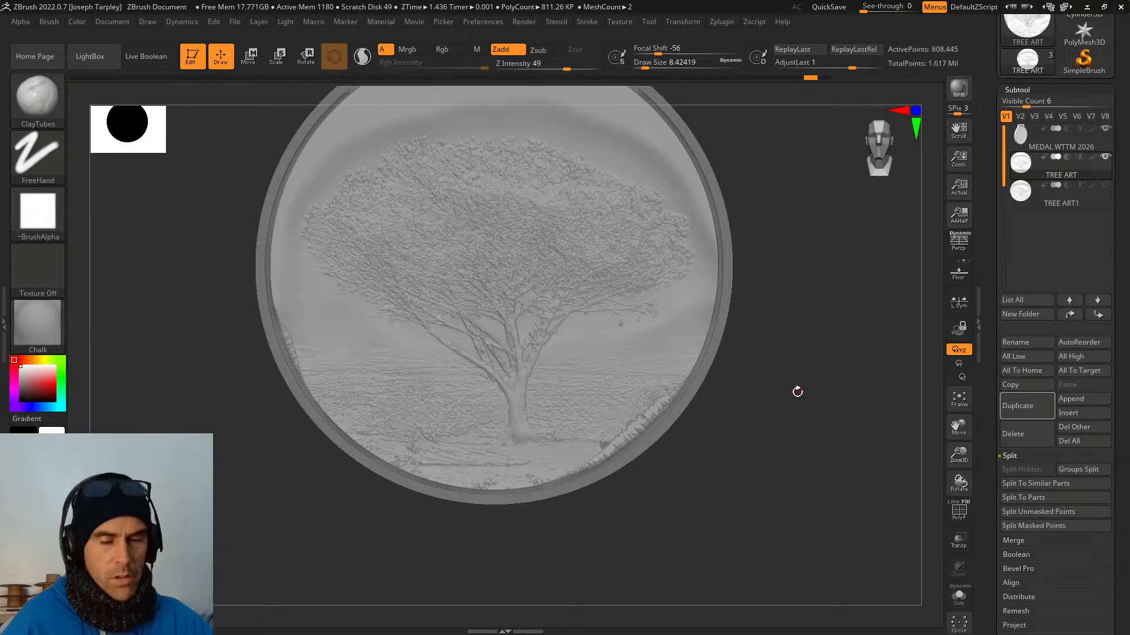
{"action": "mouse_move", "coordinate": [823, 340]}
{"action": "left_mouse_down"}
{"action": "mouse_move", "coordinate": [810, 391]}
{"action": "mouse_move", "coordinate": [802, 356]}
{"action": "mouse_move", "coordinate": [761, 373]}
{"action": "mouse_move", "coordinate": [807, 373]}
{"action": "mouse_move", "coordinate": [758, 317]}
{"action": "left_mouse_up"}
{"action": "mouse_move", "coordinate": [789, 229]}
{"action": "left_mouse_down"}
{"action": "mouse_move", "coordinate": [820, 257]}
{"action": "mouse_move", "coordinate": [810, 227]}
{"action": "mouse_move", "coordinate": [824, 330]}
{"action": "mouse_move", "coordinate": [835, 232]}
{"action": "mouse_move", "coordinate": [835, 381]}
{"action": "left_mouse_up"}
{"action": "mouse_move", "coordinate": [312, 164]}
{"action": "left_mouse_down", "text": "ctrl+shift"}
{"action": "mouse_move", "coordinate": [492, 265]}
{"action": "mouse_move", "coordinate": [650, 265]}
{"action": "left_mouse_up", "text": "ctrl+shift"}
{"action": "left_click", "coordinate": [755, 270], "text": "ctrl+shift"}
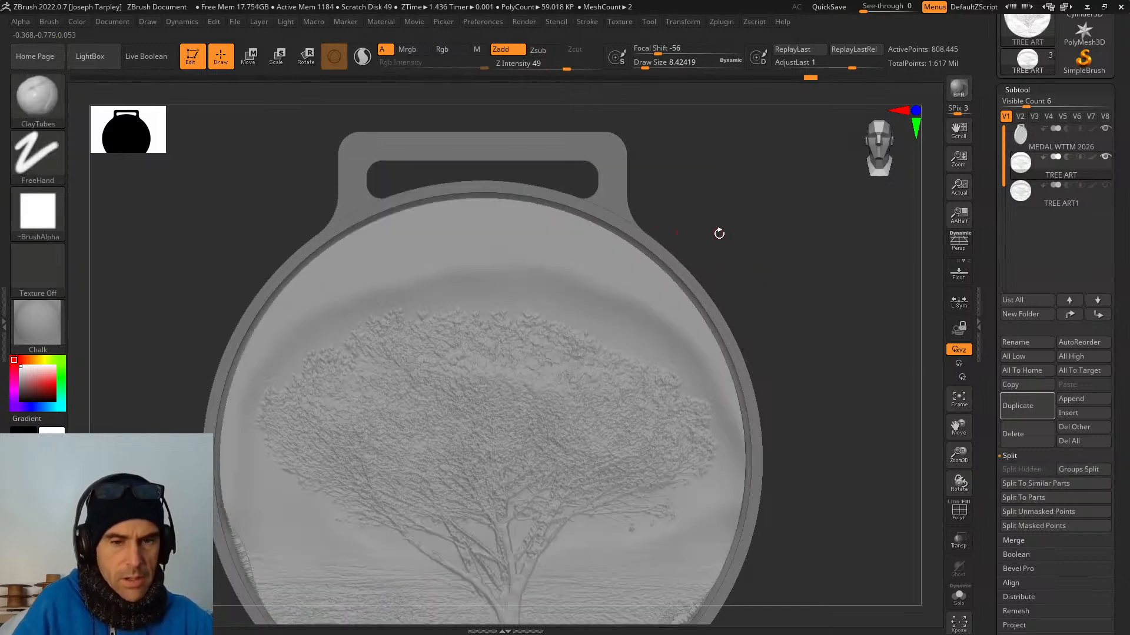
Save the medal and its inlay as a ZBrush tool file on the desktop.
{"action": "scroll", "coordinate": [1084, 33], "scroll_direction": "up", "scroll_amount": 3}
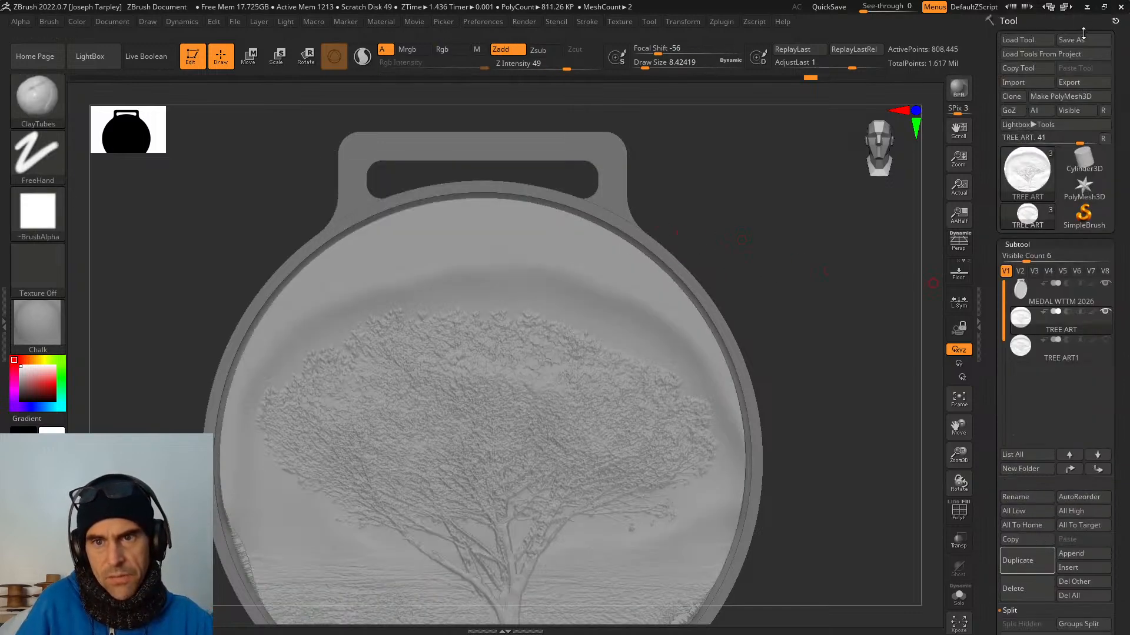
{"action": "left_click", "coordinate": [1083, 37]}
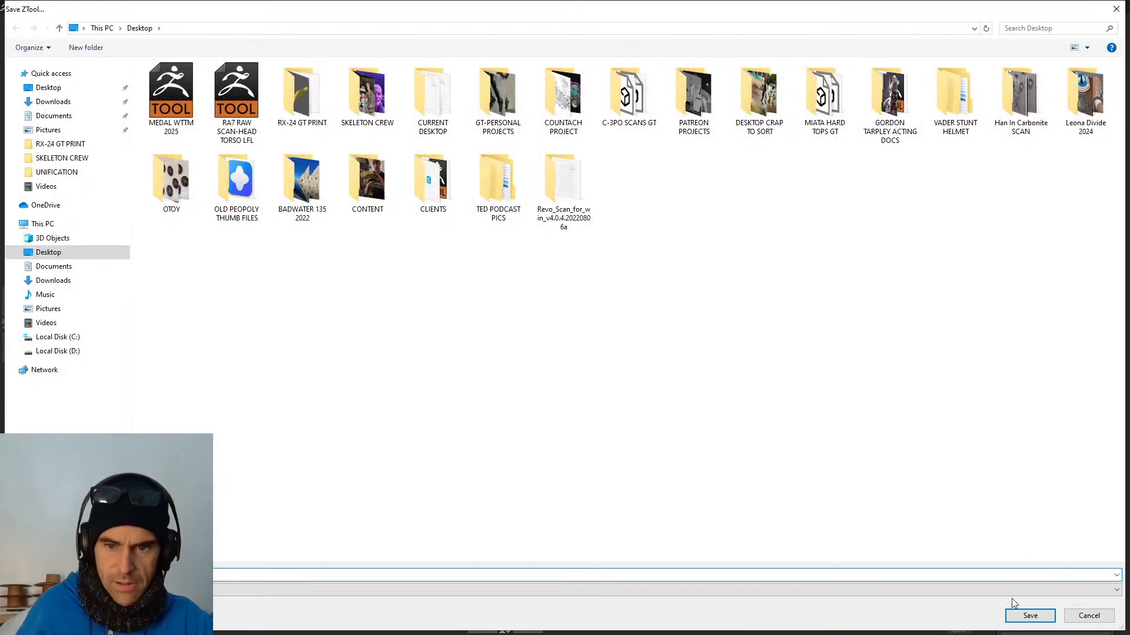
{"action": "left_click", "coordinate": [1024, 613]}
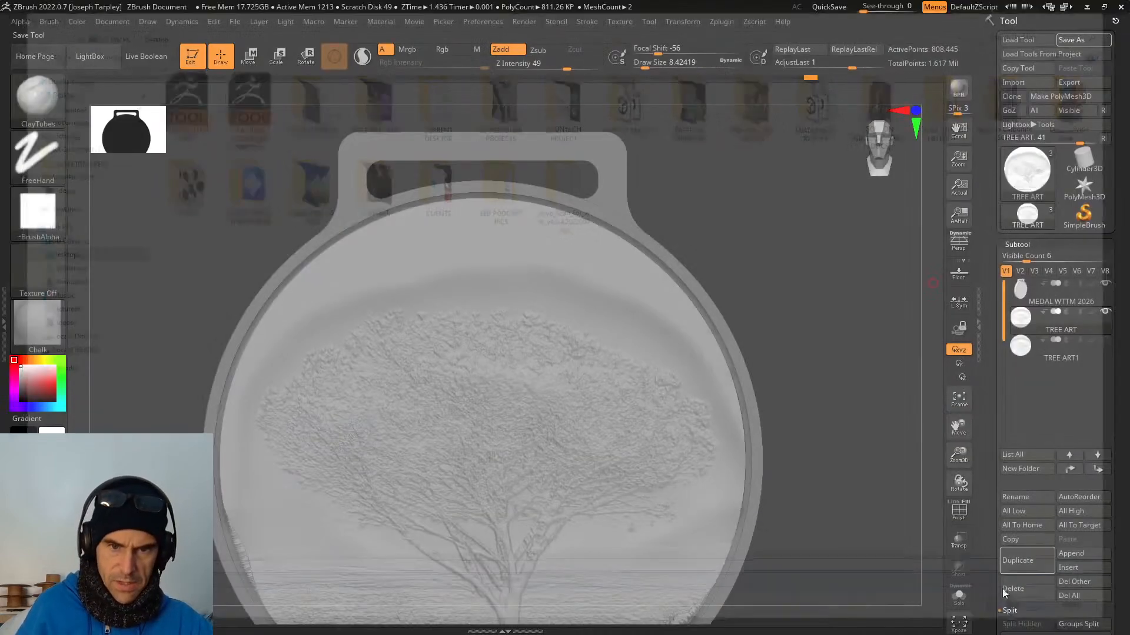
Duplicate the TREE ART subtool and make the new copy the active subtool.
{"action": "mouse_move", "coordinate": [828, 324]}
{"action": "left_mouse_down"}
{"action": "mouse_move", "coordinate": [842, 310]}
{"action": "mouse_move", "coordinate": [833, 210]}
{"action": "mouse_move", "coordinate": [850, 270]}
{"action": "mouse_move", "coordinate": [845, 323]}
{"action": "mouse_move", "coordinate": [895, 379]}
{"action": "mouse_move", "coordinate": [900, 444]}
{"action": "mouse_move", "coordinate": [868, 433]}
{"action": "mouse_move", "coordinate": [870, 449]}
{"action": "mouse_move", "coordinate": [853, 457]}
{"action": "mouse_move", "coordinate": [876, 459]}
{"action": "mouse_move", "coordinate": [863, 456]}
{"action": "mouse_move", "coordinate": [888, 444]}
{"action": "mouse_move", "coordinate": [865, 449]}
{"action": "mouse_move", "coordinate": [873, 458]}
{"action": "mouse_move", "coordinate": [875, 404]}
{"action": "mouse_move", "coordinate": [858, 440]}
{"action": "left_mouse_up"}
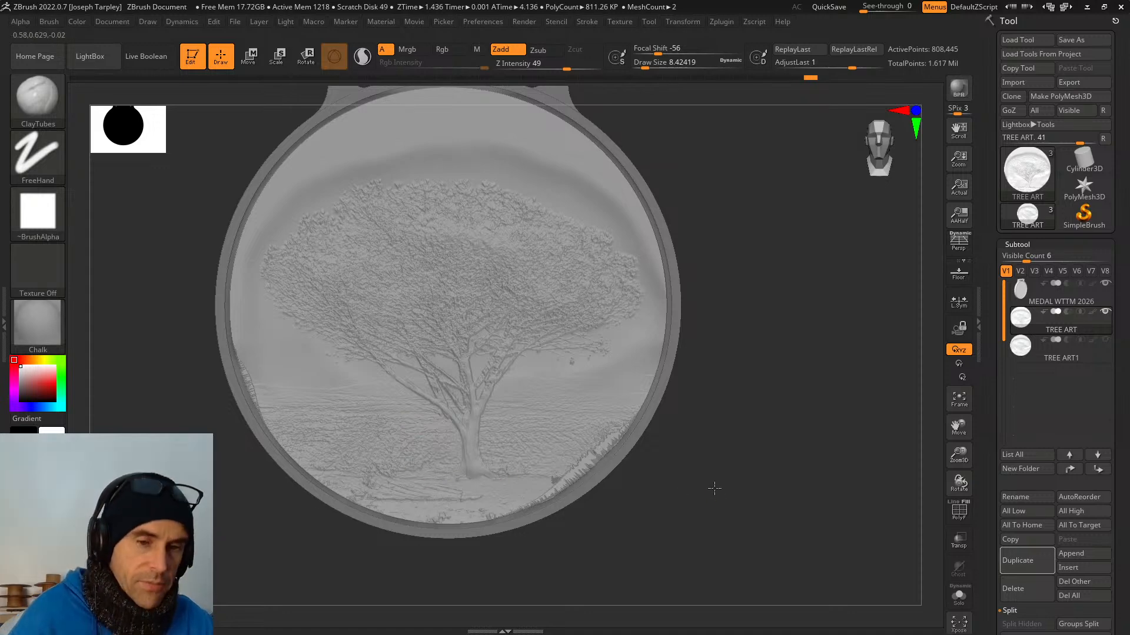
{"action": "left_click_drag", "start_coordinate": [716, 485], "coordinate": [821, 393]}
{"action": "left_click_drag", "start_coordinate": [785, 354], "coordinate": [823, 359], "text": "shift"}
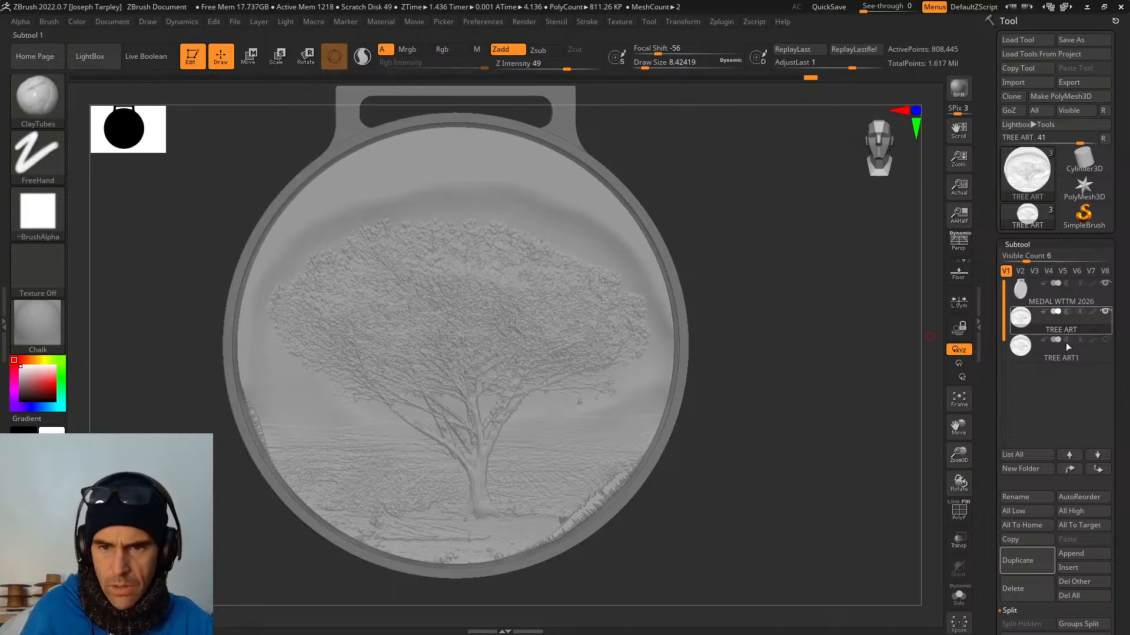
{"action": "left_click", "coordinate": [1029, 563]}
{"action": "left_click", "coordinate": [1105, 340]}
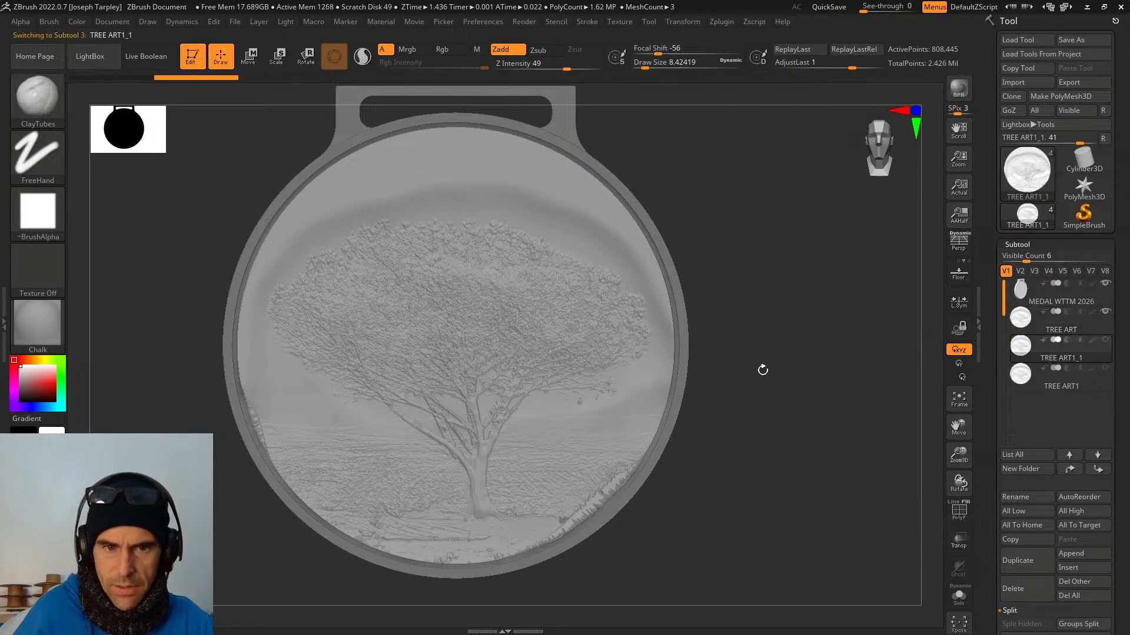
Set SelectLasso as the selection brush and return the sculpting brush to ClayTubes.
{"action": "left_click_drag", "start_coordinate": [780, 289], "coordinate": [757, 317], "text": "alt"}
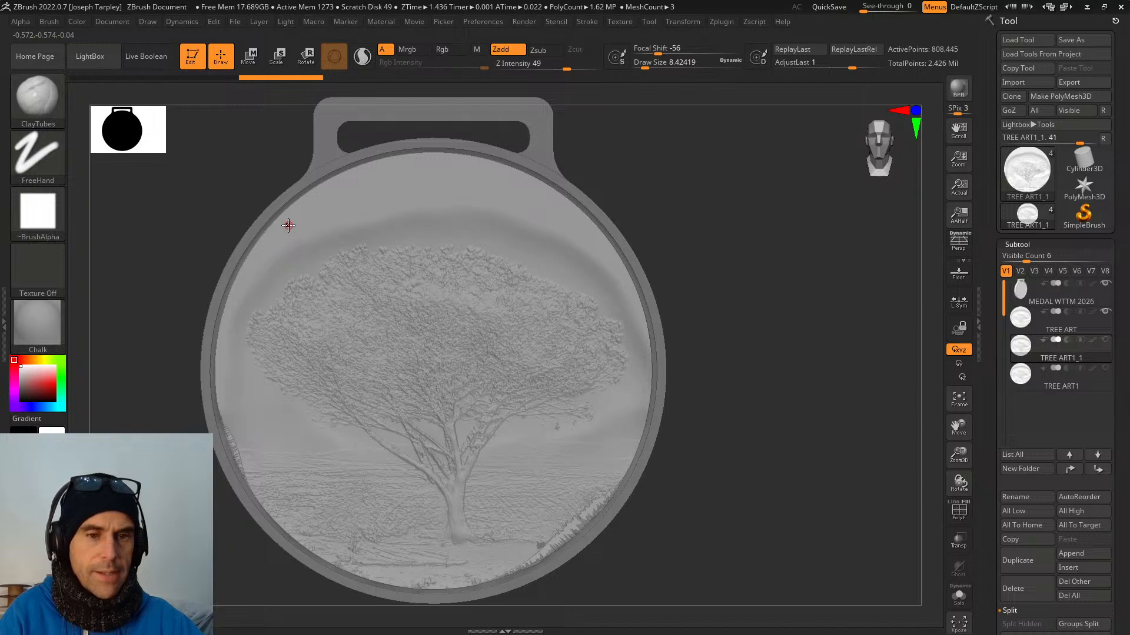
{"action": "key", "text": "b"}
{"action": "left_click", "coordinate": [288, 226]}
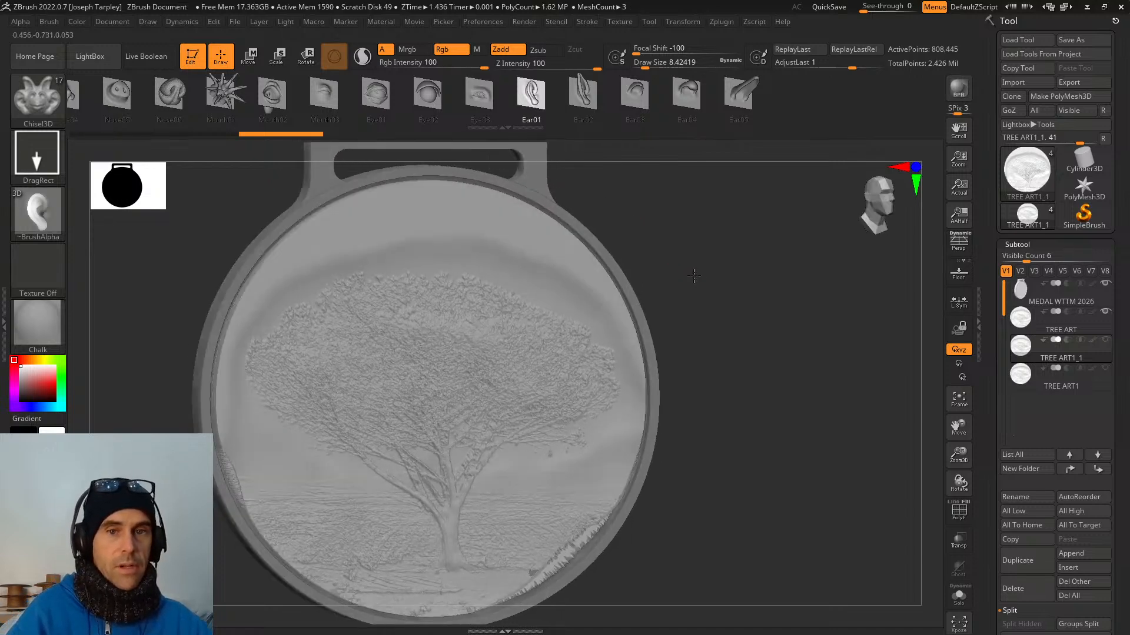
{"action": "left_click_drag", "start_coordinate": [681, 275], "coordinate": [722, 333], "text": "alt"}
{"action": "key", "text": "b"}
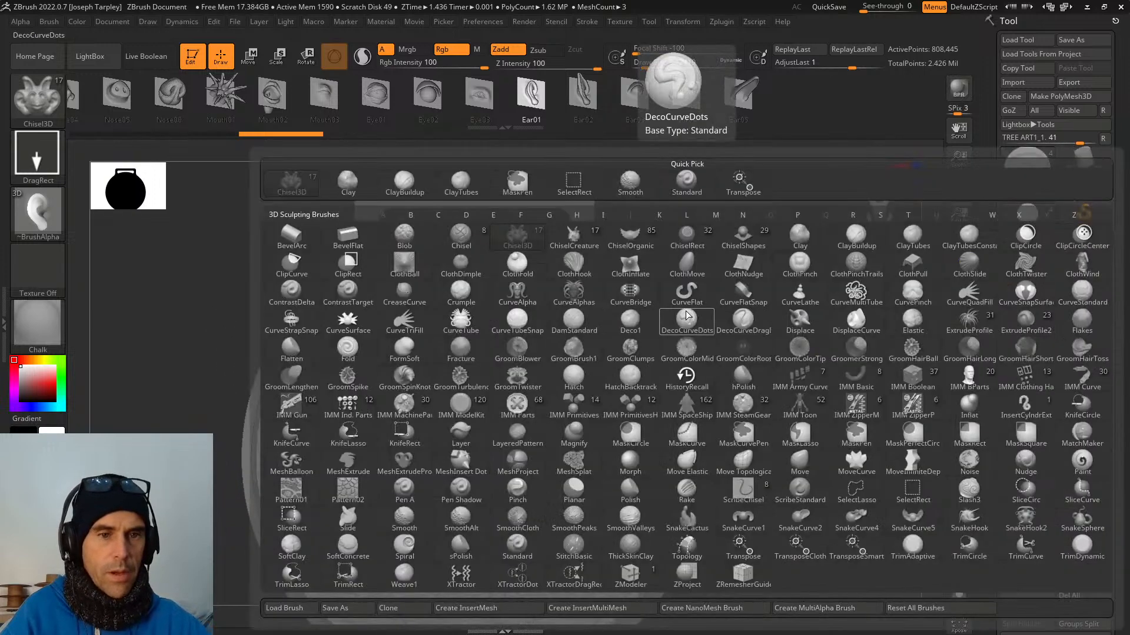
{"action": "key", "text": "s"}
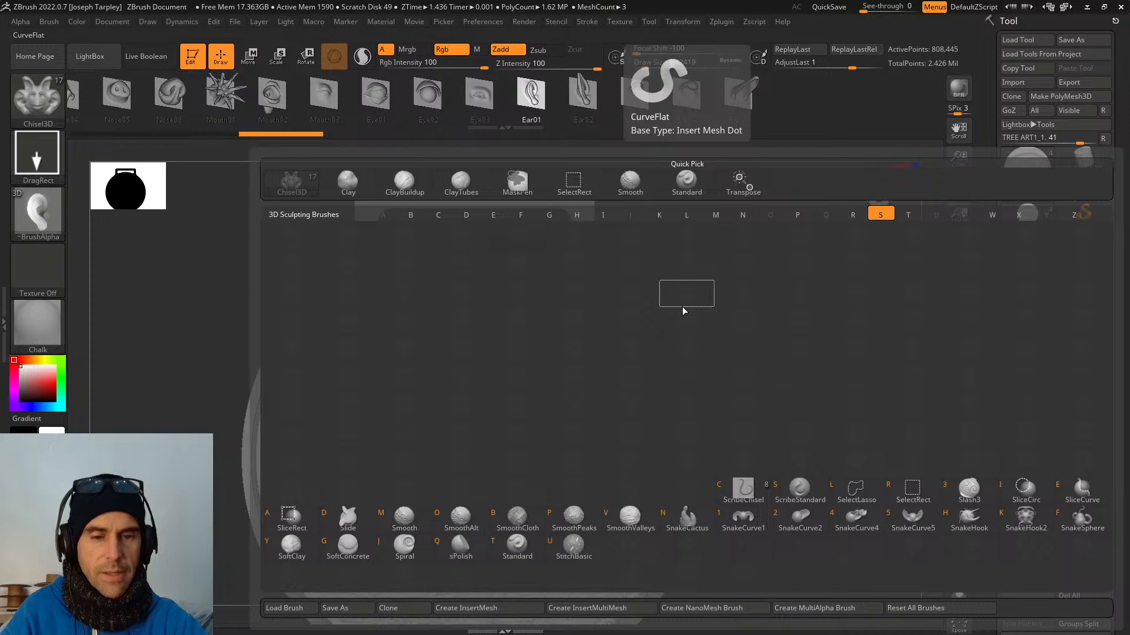
{"action": "key", "text": "r"}
{"action": "left_click", "coordinate": [684, 332]}
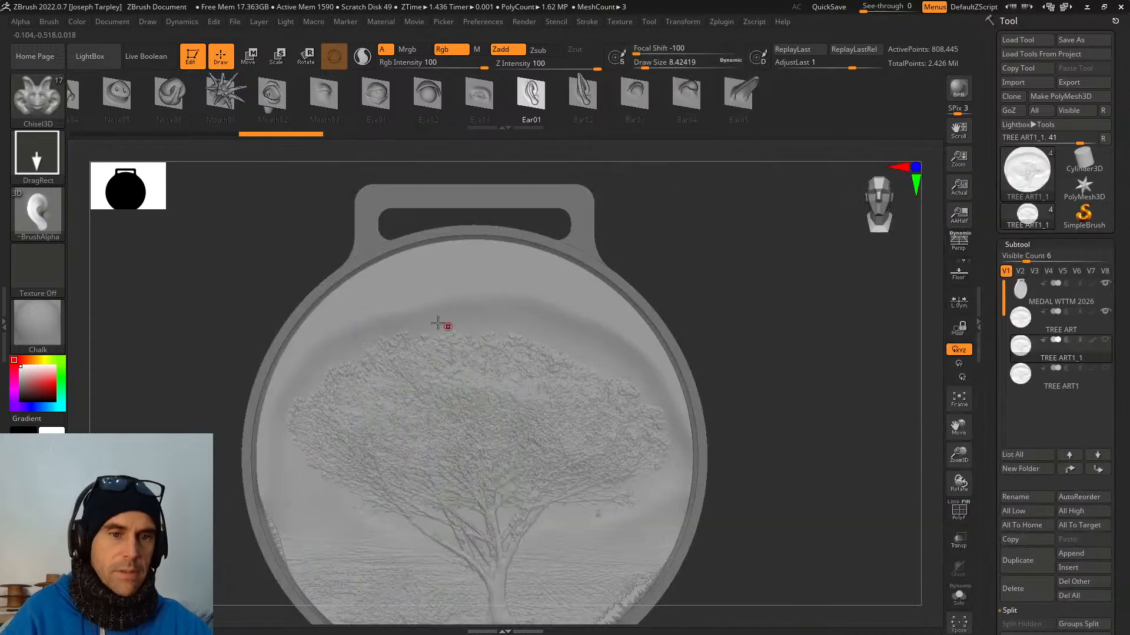
{"action": "key", "text": "b"}
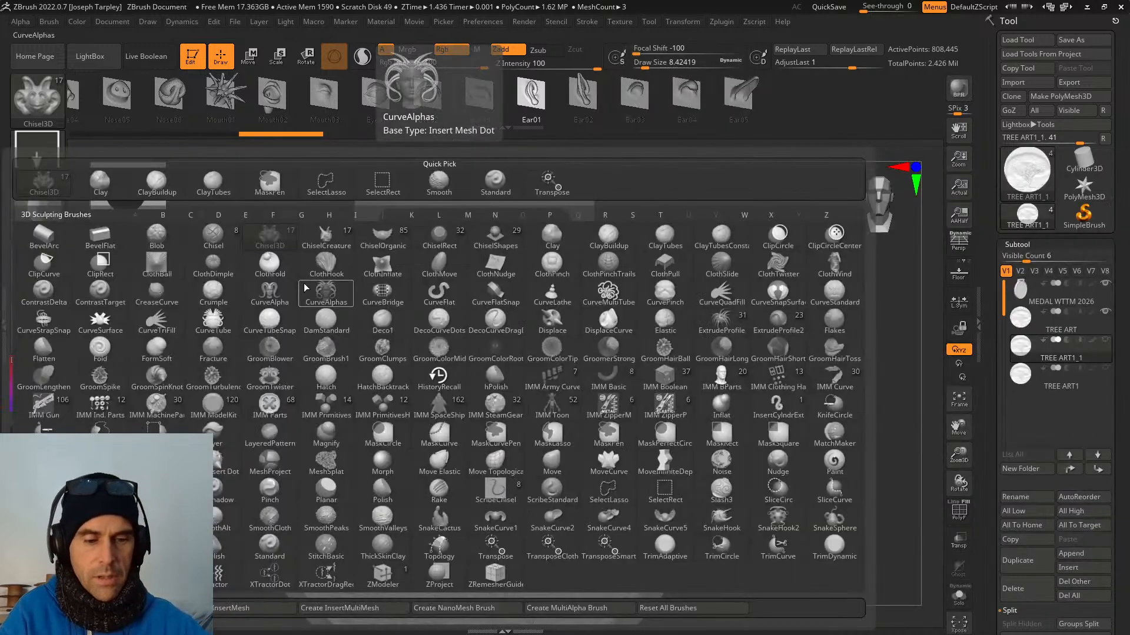
{"action": "key", "text": "c"}
{"action": "key", "text": "t"}
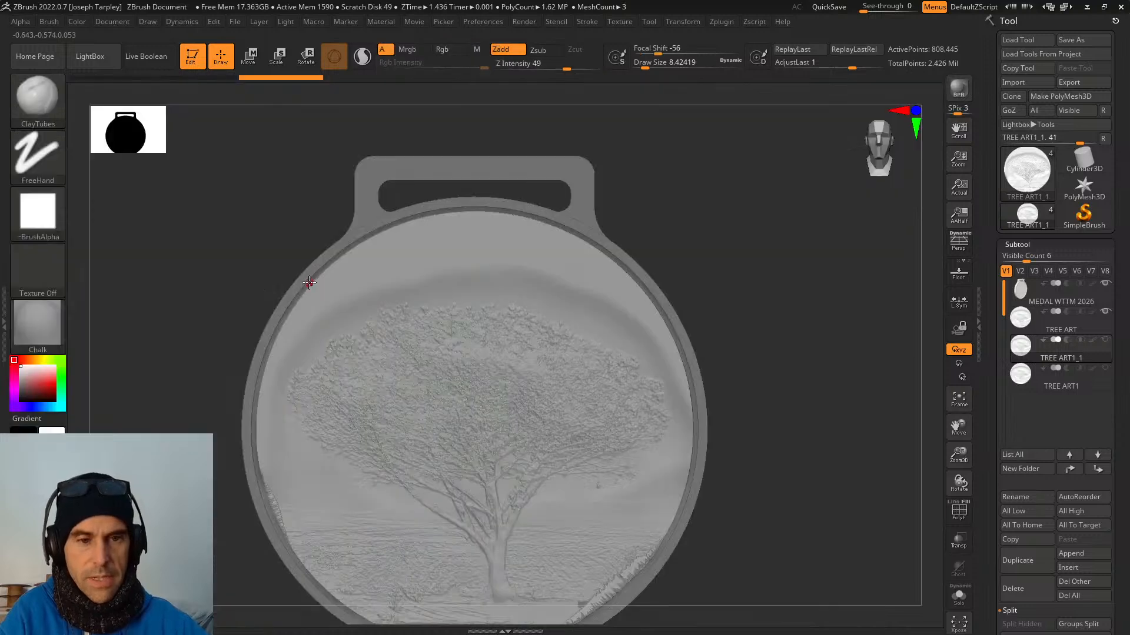
Isolate the copied tree artwork with Solo and hide the plain background above its canopy using lasso selections.
{"action": "mouse_move", "coordinate": [282, 225]}
{"action": "left_mouse_down", "text": "alt"}
{"action": "mouse_move", "coordinate": [262, 204]}
{"action": "mouse_move", "coordinate": [606, 210]}
{"action": "mouse_move", "coordinate": [607, 318]}
{"action": "left_mouse_up", "text": "alt"}
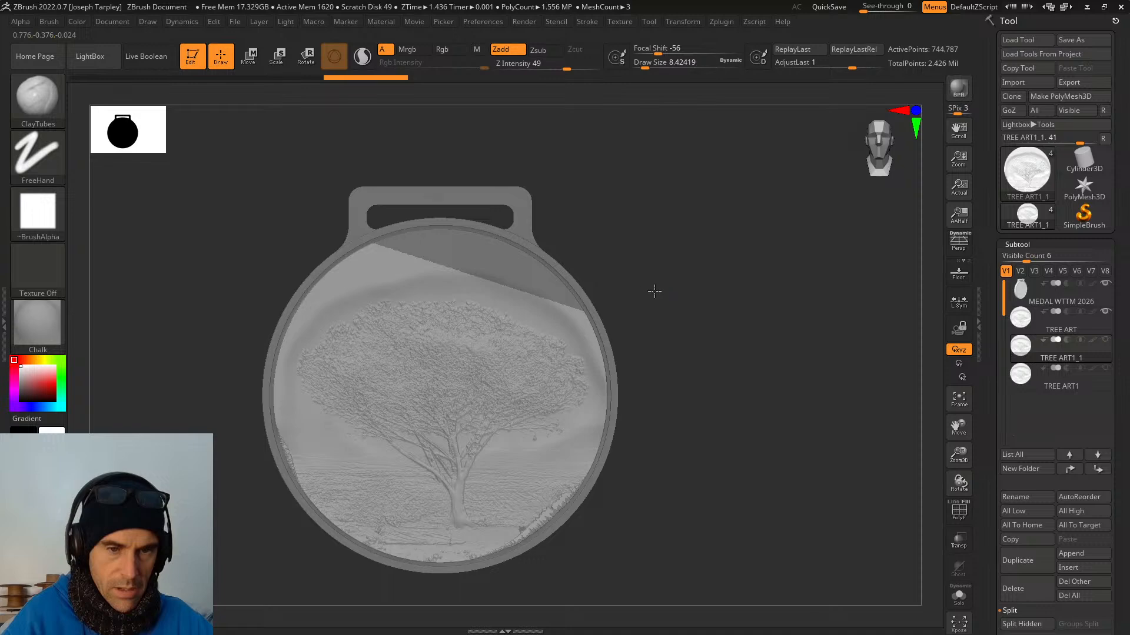
{"action": "mouse_move", "coordinate": [655, 290]}
{"action": "left_mouse_down"}
{"action": "mouse_move", "coordinate": [614, 233]}
{"action": "mouse_move", "coordinate": [230, 327]}
{"action": "mouse_move", "coordinate": [231, 350]}
{"action": "left_mouse_up"}
{"action": "mouse_move", "coordinate": [266, 219]}
{"action": "left_mouse_down", "text": "ctrl+alt+shift"}
{"action": "mouse_move", "coordinate": [532, 227]}
{"action": "mouse_move", "coordinate": [678, 312]}
{"action": "mouse_move", "coordinate": [695, 312]}
{"action": "mouse_move", "coordinate": [678, 281]}
{"action": "mouse_move", "coordinate": [665, 284]}
{"action": "mouse_move", "coordinate": [696, 300]}
{"action": "left_mouse_up", "text": "ctrl+alt+shift"}
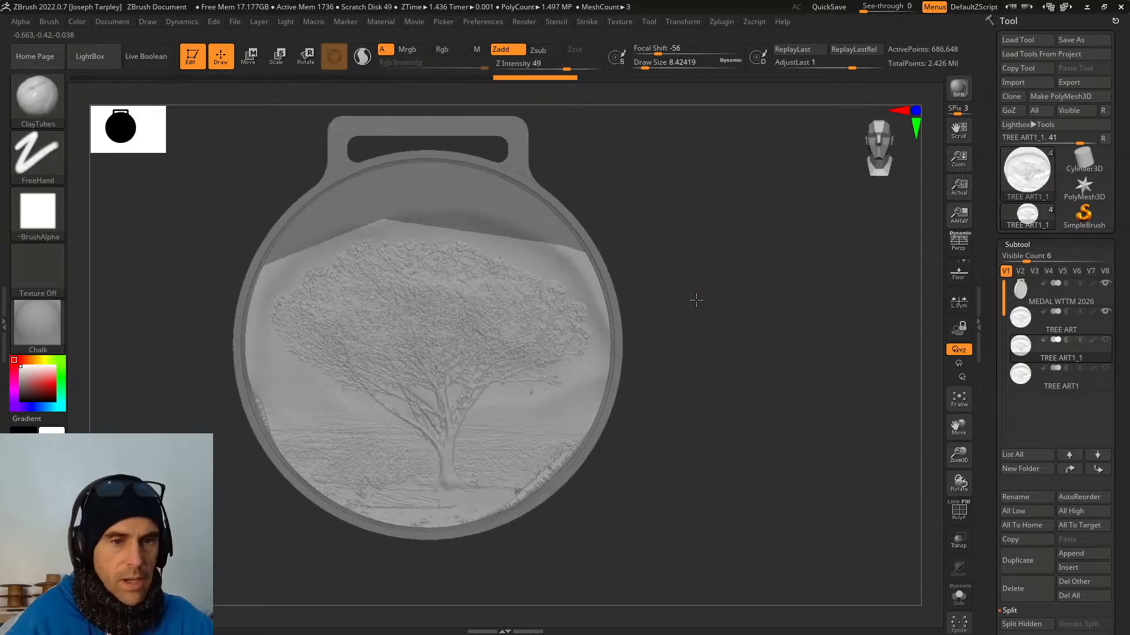
{"action": "left_click", "coordinate": [965, 599]}
{"action": "left_click_drag", "start_coordinate": [821, 462], "coordinate": [651, 235]}
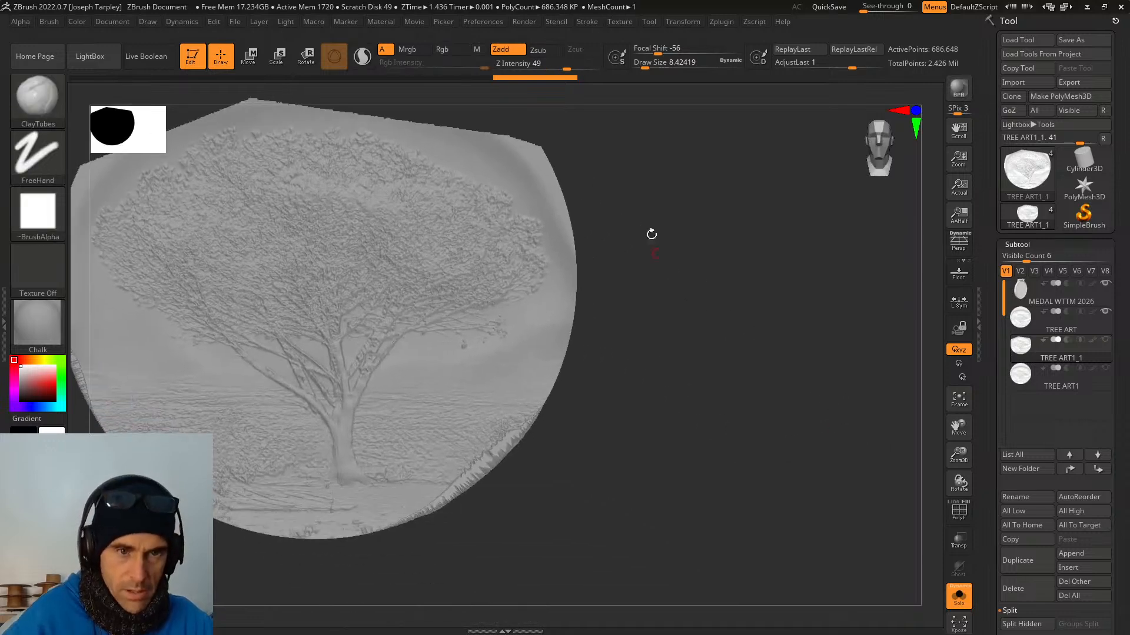
{"action": "mouse_move", "coordinate": [645, 191]}
{"action": "left_mouse_down", "text": "alt"}
{"action": "mouse_move", "coordinate": [693, 282]}
{"action": "mouse_move", "coordinate": [571, 274]}
{"action": "mouse_move", "coordinate": [483, 245]}
{"action": "left_mouse_up", "text": "alt"}
{"action": "left_click_drag", "start_coordinate": [411, 207], "coordinate": [378, 190], "text": "ctrl+alt+shift"}
{"action": "mouse_move", "coordinate": [671, 309]}
{"action": "left_mouse_down", "text": "alt"}
{"action": "mouse_move", "coordinate": [794, 216]}
{"action": "mouse_move", "coordinate": [789, 226]}
{"action": "left_mouse_up", "text": "alt"}
{"action": "left_click_drag", "start_coordinate": [784, 369], "coordinate": [776, 435]}
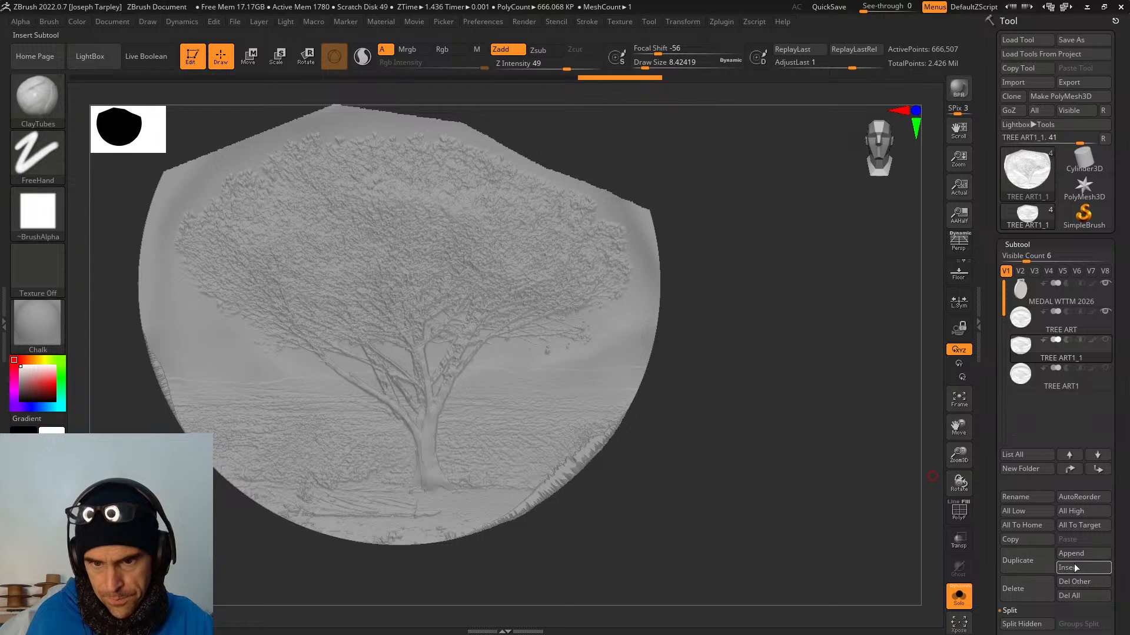
Delete the hidden sky geometry above the canopy and rerun DynaMesh to close the cut edge.
{"action": "scroll", "coordinate": [994, 489], "scroll_direction": "down", "scroll_amount": 6}
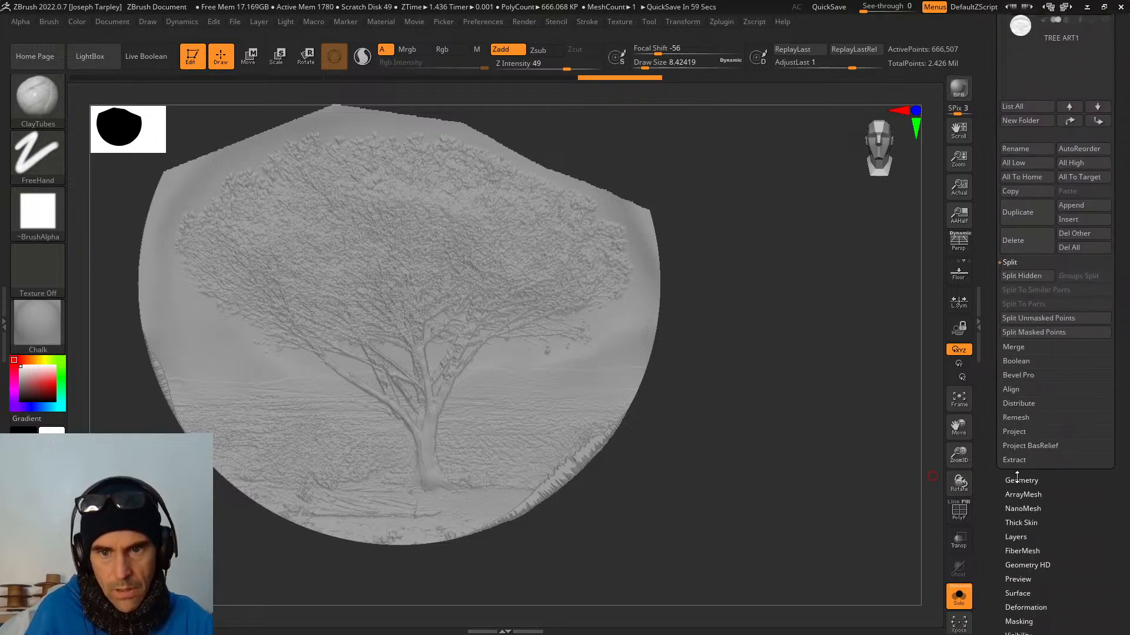
{"action": "left_click", "coordinate": [1018, 479]}
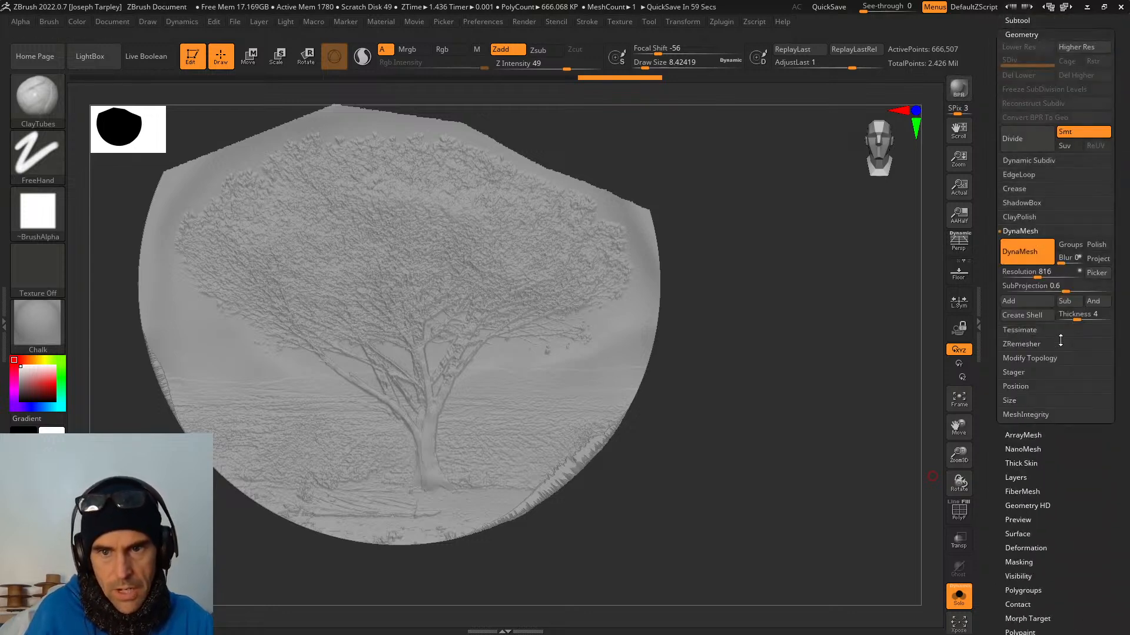
{"action": "left_click", "coordinate": [1036, 356]}
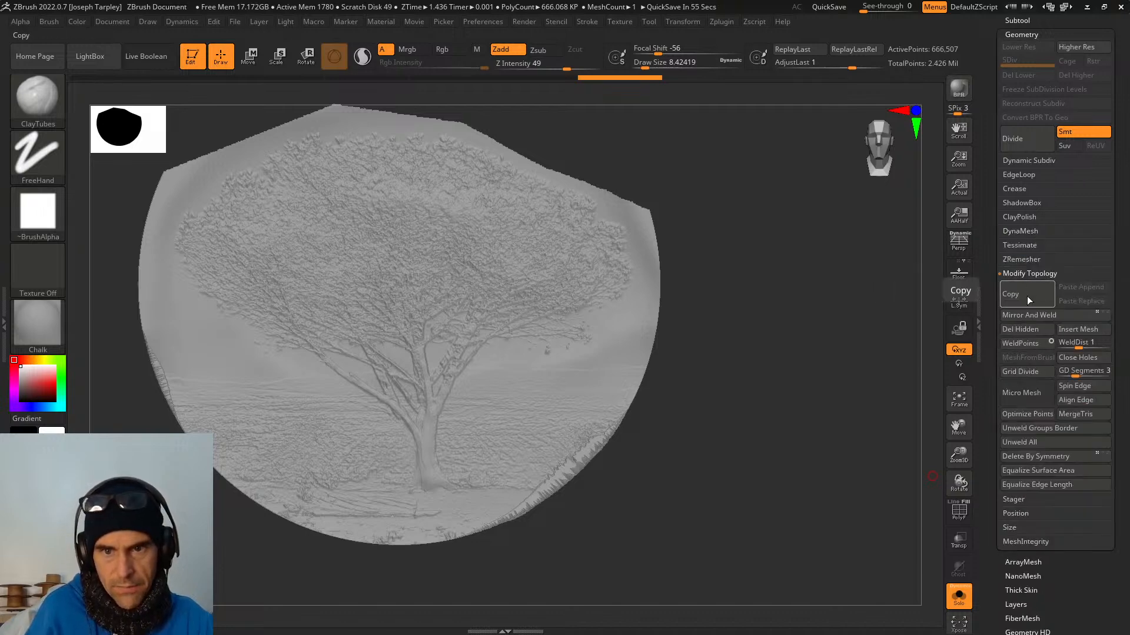
{"action": "left_click", "coordinate": [1023, 330]}
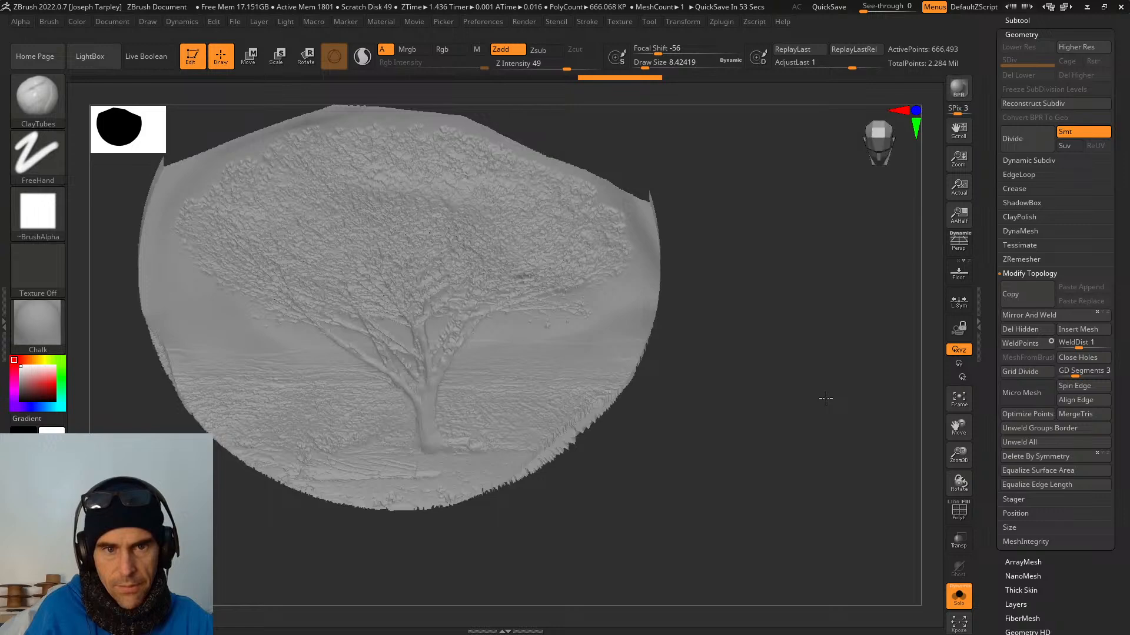
{"action": "mouse_move", "coordinate": [752, 176]}
{"action": "left_mouse_down"}
{"action": "mouse_move", "coordinate": [870, 479]}
{"action": "mouse_move", "coordinate": [817, 452]}
{"action": "mouse_move", "coordinate": [870, 273]}
{"action": "left_mouse_up"}
{"action": "key", "text": "ctrl+z"}
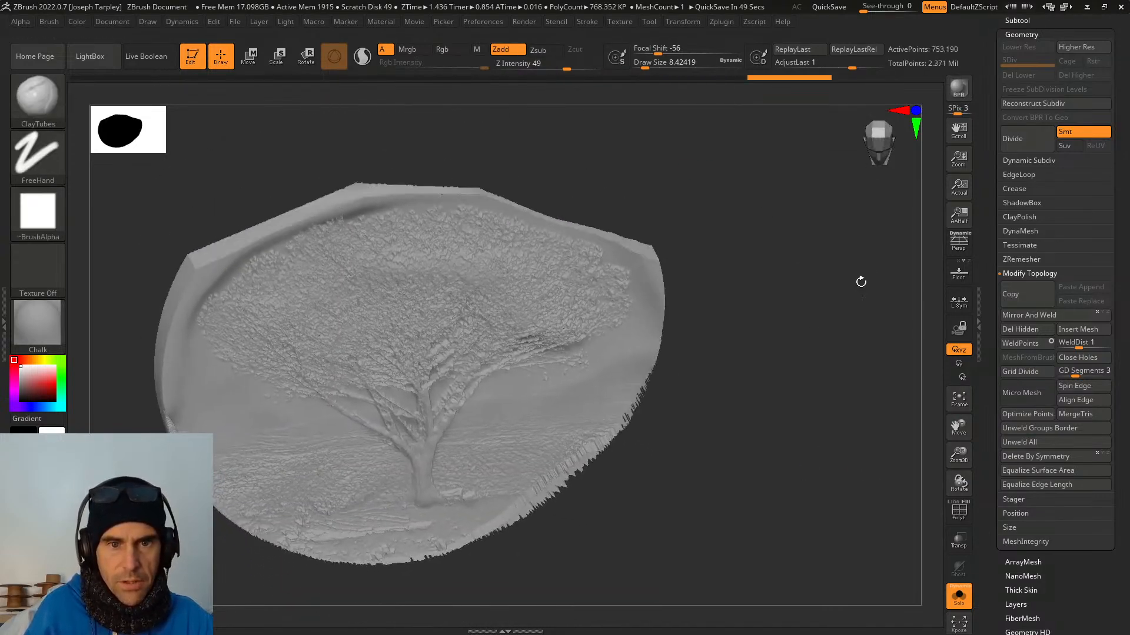
Lasso away the landscape to the right of the trunk, delete the hidden geometry, and remesh with DynaMesh.
{"action": "mouse_move", "coordinate": [761, 341]}
{"action": "left_mouse_down"}
{"action": "mouse_move", "coordinate": [778, 377]}
{"action": "mouse_move", "coordinate": [769, 330]}
{"action": "left_mouse_up"}
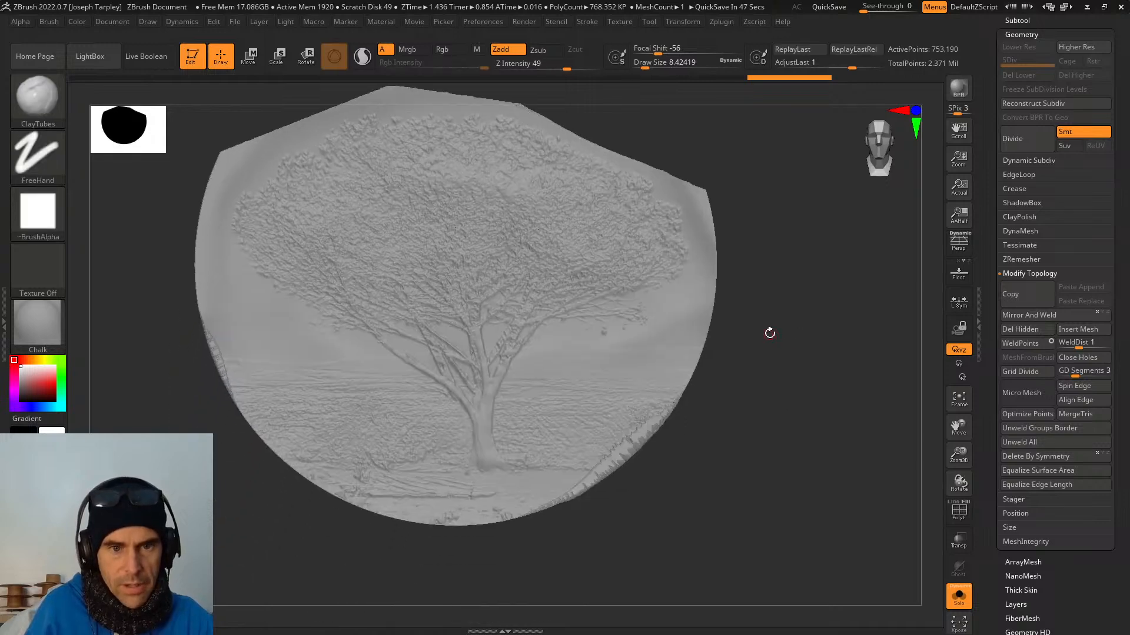
{"action": "key", "text": "ctrl+shift"}
{"action": "mouse_move", "coordinate": [670, 346]}
{"action": "left_mouse_down", "text": "ctrl+shift"}
{"action": "mouse_move", "coordinate": [557, 444]}
{"action": "mouse_move", "coordinate": [647, 582]}
{"action": "left_mouse_up", "text": "ctrl+shift"}
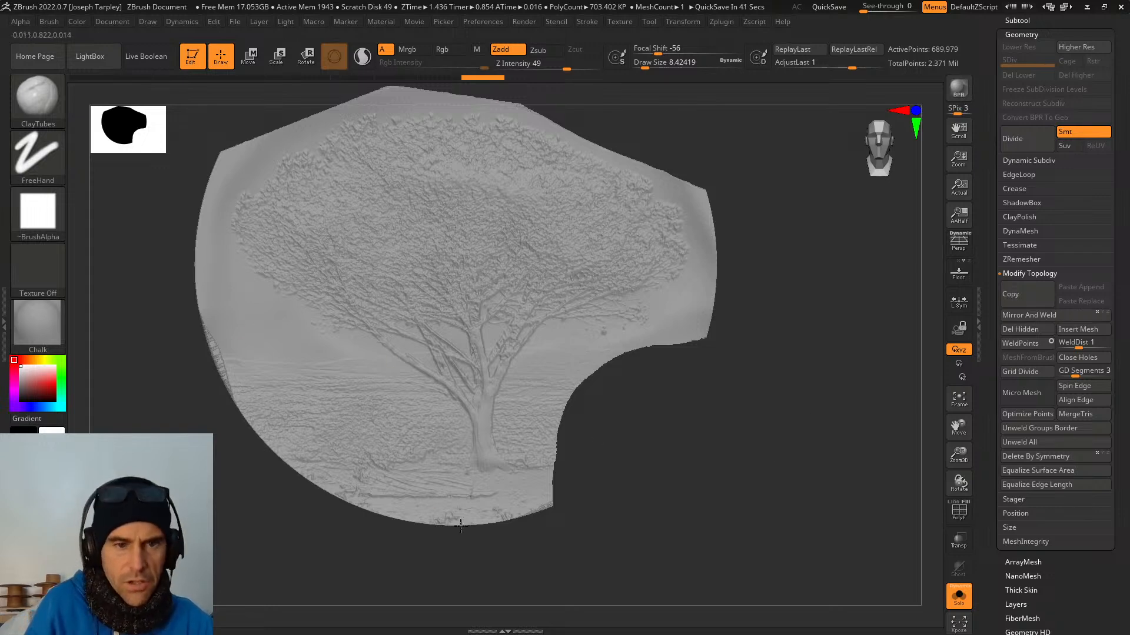
{"action": "left_click_drag", "start_coordinate": [638, 478], "coordinate": [692, 474]}
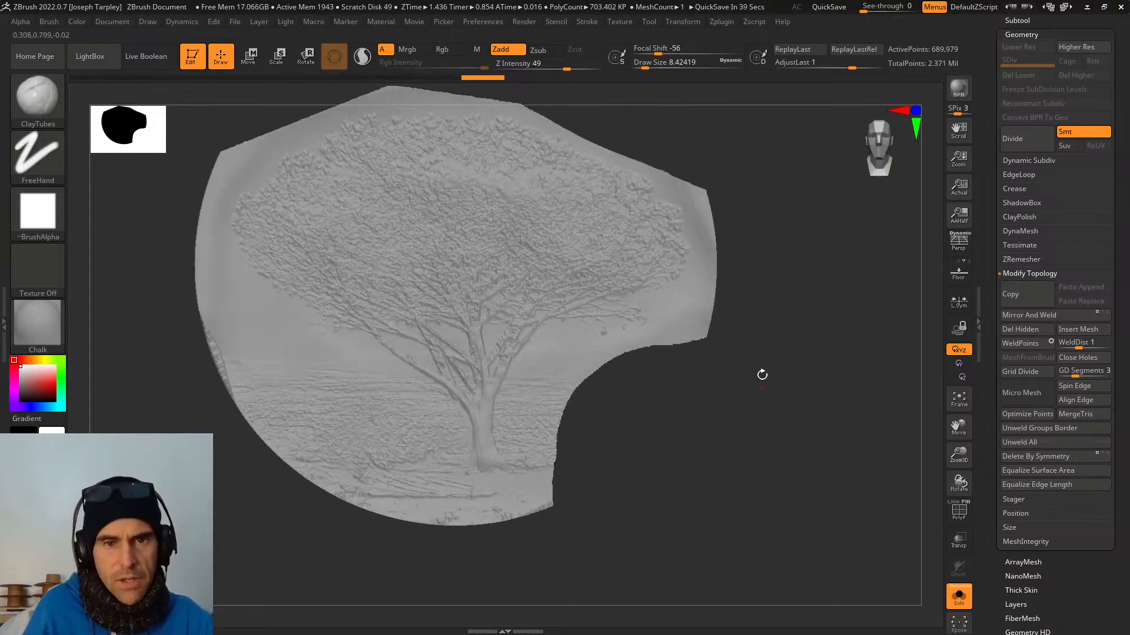
{"action": "mouse_move", "coordinate": [762, 310]}
{"action": "left_mouse_down", "text": "ctrl+alt+shift"}
{"action": "mouse_move", "coordinate": [581, 347]}
{"action": "mouse_move", "coordinate": [522, 395]}
{"action": "mouse_move", "coordinate": [513, 435]}
{"action": "mouse_move", "coordinate": [552, 535]}
{"action": "mouse_move", "coordinate": [713, 566]}
{"action": "left_mouse_up", "text": "ctrl+alt+shift"}
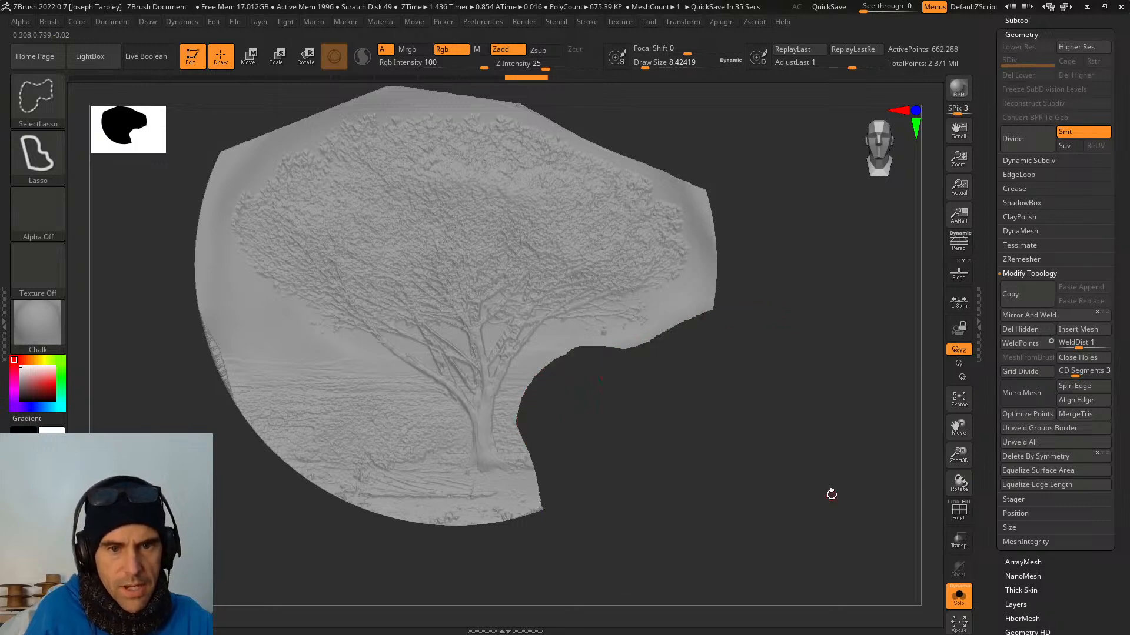
{"action": "mouse_move", "coordinate": [832, 495]}
{"action": "left_mouse_down"}
{"action": "mouse_move", "coordinate": [786, 479]}
{"action": "mouse_move", "coordinate": [827, 489]}
{"action": "left_mouse_up"}
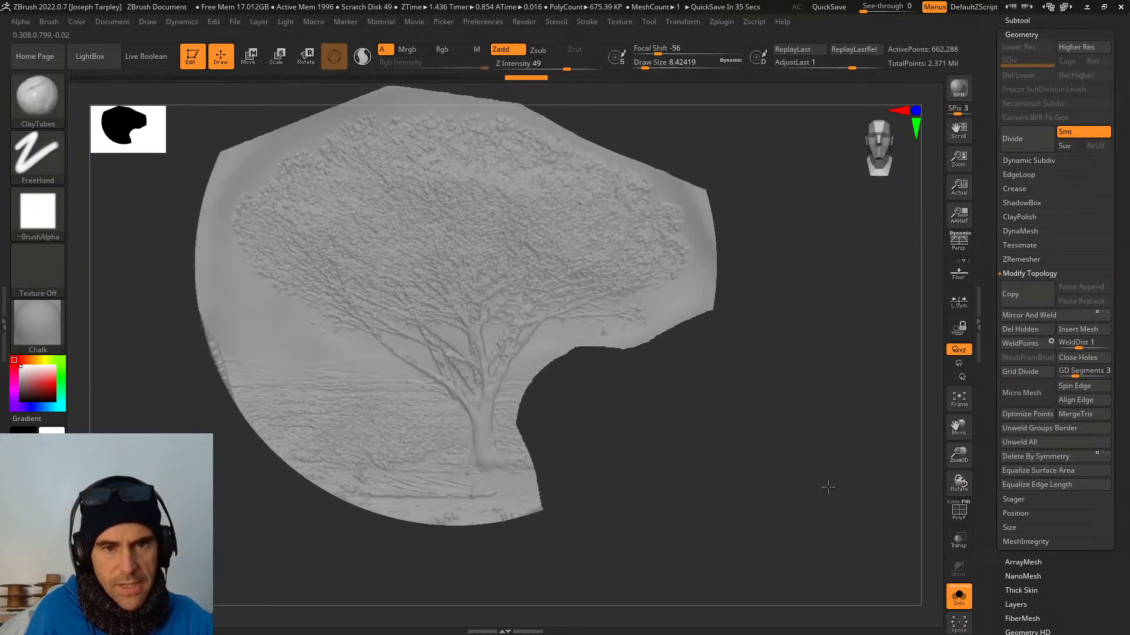
{"action": "left_click", "coordinate": [1027, 343]}
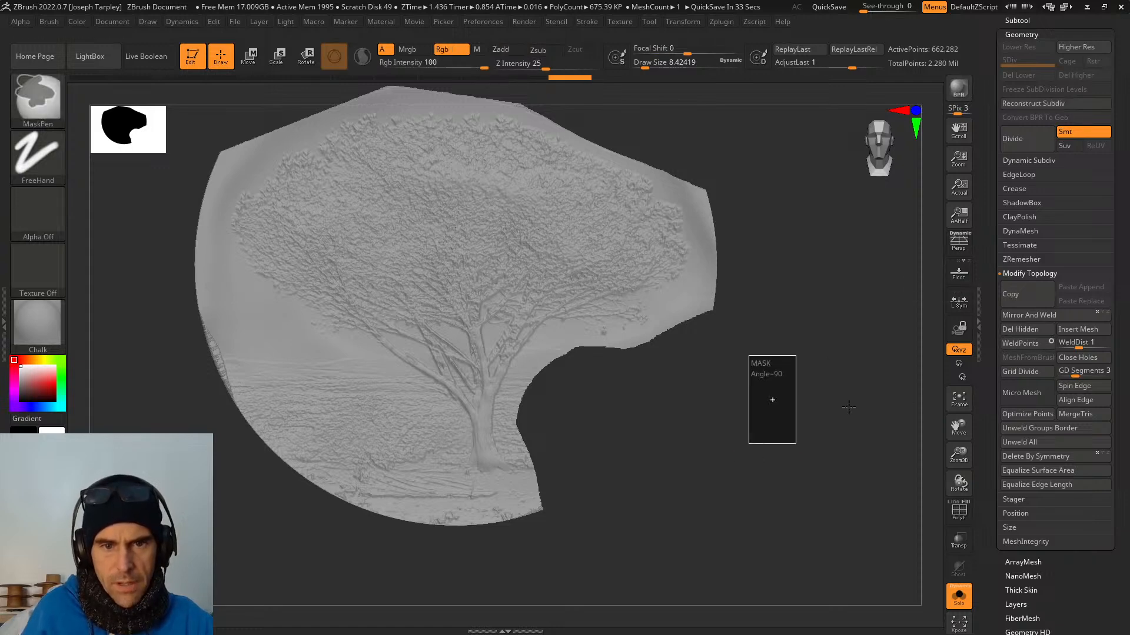
{"action": "mouse_move", "coordinate": [850, 421]}
{"action": "left_mouse_down"}
{"action": "mouse_move", "coordinate": [797, 404]}
{"action": "mouse_move", "coordinate": [835, 423]}
{"action": "left_mouse_up"}
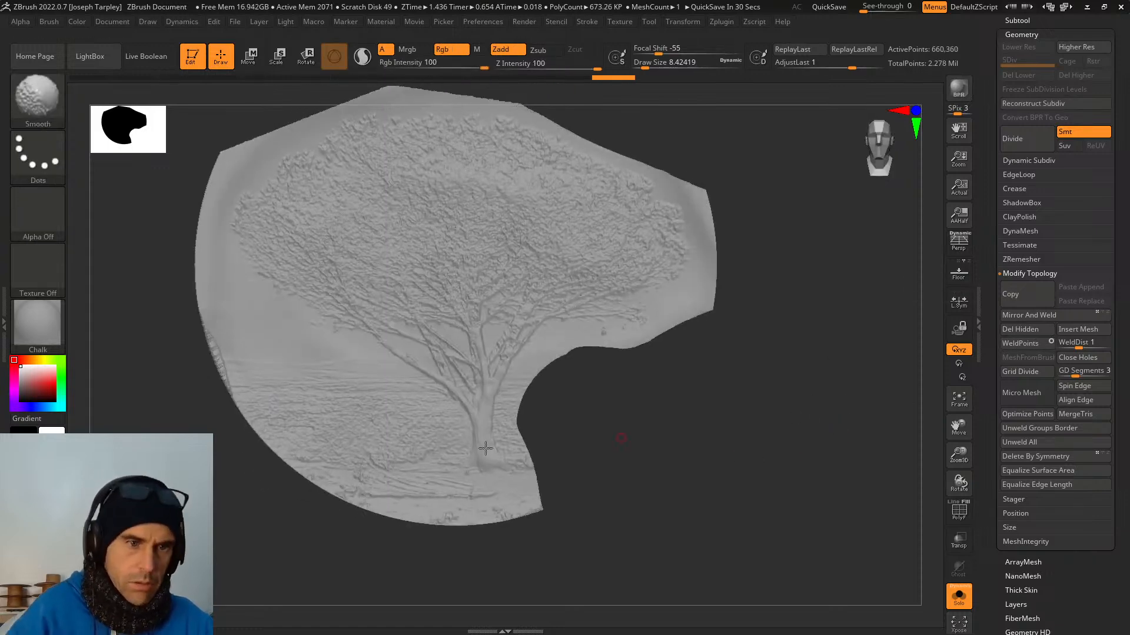
Hide the landscape below the left branches and left of the trunk with several lasso selections.
{"action": "mouse_move", "coordinate": [170, 244]}
{"action": "left_mouse_down", "text": "ctrl+shift"}
{"action": "mouse_move", "coordinate": [288, 298]}
{"action": "mouse_move", "coordinate": [289, 323]}
{"action": "mouse_move", "coordinate": [180, 241]}
{"action": "mouse_move", "coordinate": [295, 325]}
{"action": "mouse_move", "coordinate": [406, 379]}
{"action": "left_mouse_up", "text": "ctrl+shift"}
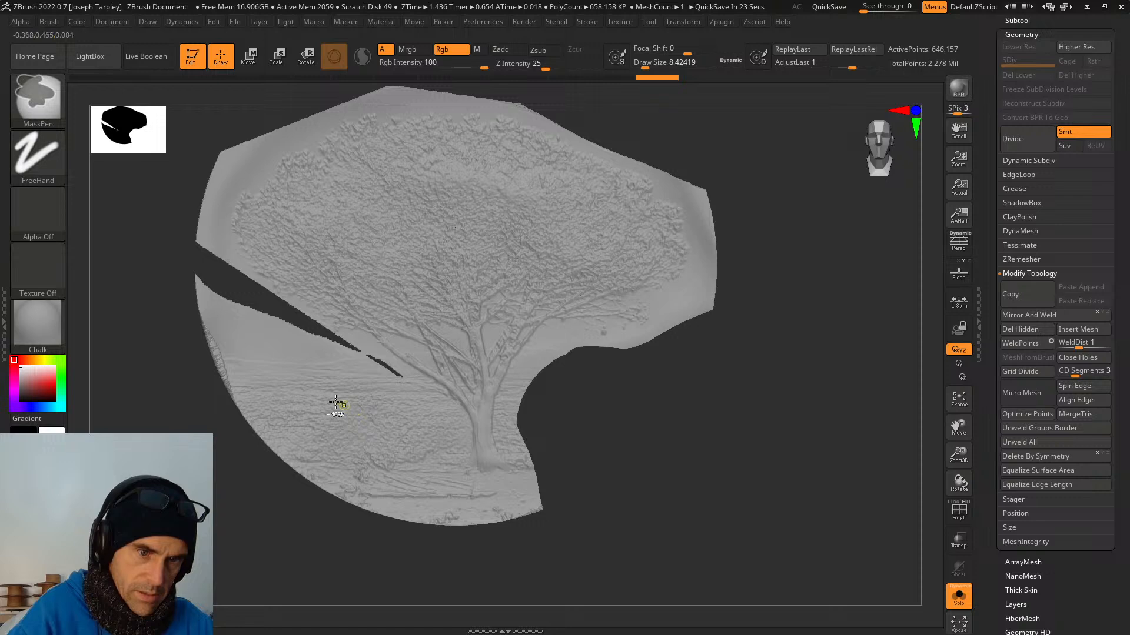
{"action": "mouse_move", "coordinate": [186, 285]}
{"action": "left_mouse_down", "text": "ctrl+alt+shift"}
{"action": "mouse_move", "coordinate": [267, 369]}
{"action": "mouse_move", "coordinate": [425, 418]}
{"action": "mouse_move", "coordinate": [397, 551]}
{"action": "mouse_move", "coordinate": [429, 421]}
{"action": "left_mouse_up", "text": "ctrl+alt+shift"}
{"action": "left_click_drag", "start_coordinate": [178, 187], "coordinate": [258, 286], "text": "ctrl+alt+shift"}
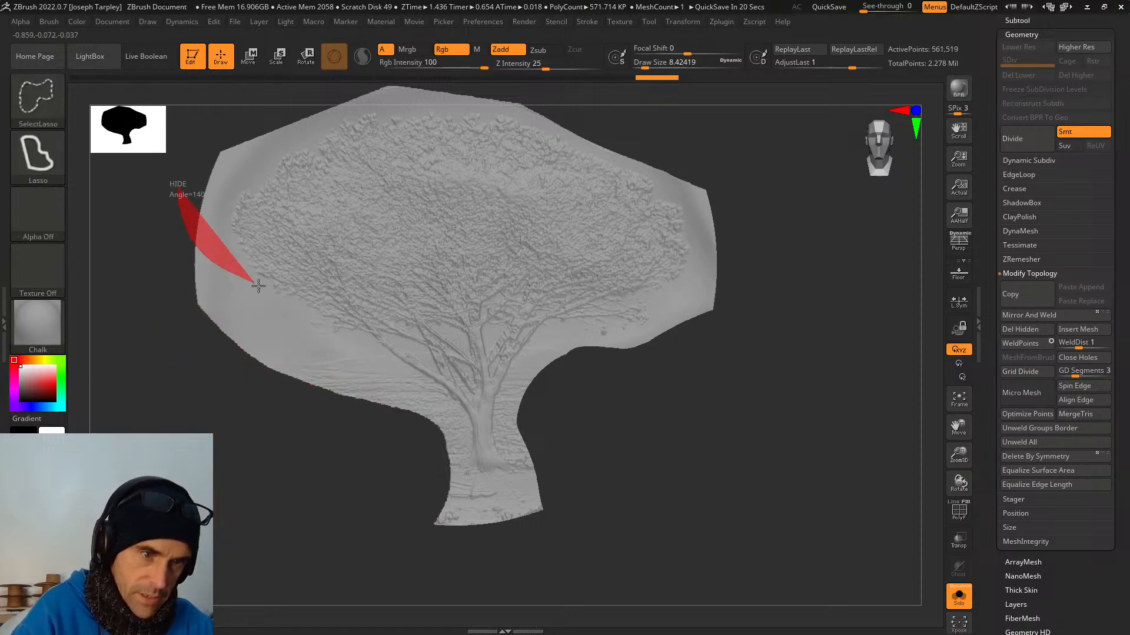
{"action": "left_click_drag", "start_coordinate": [305, 340], "coordinate": [330, 418], "text": "ctrl+alt+shift"}
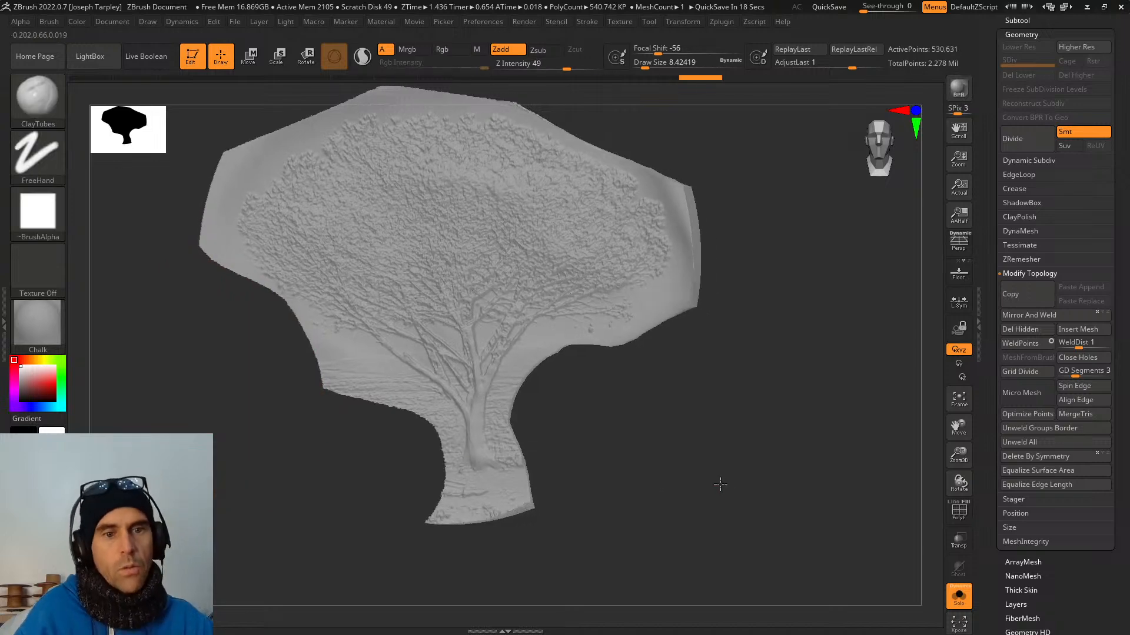
{"action": "key", "text": "ctrl+shift+alt"}
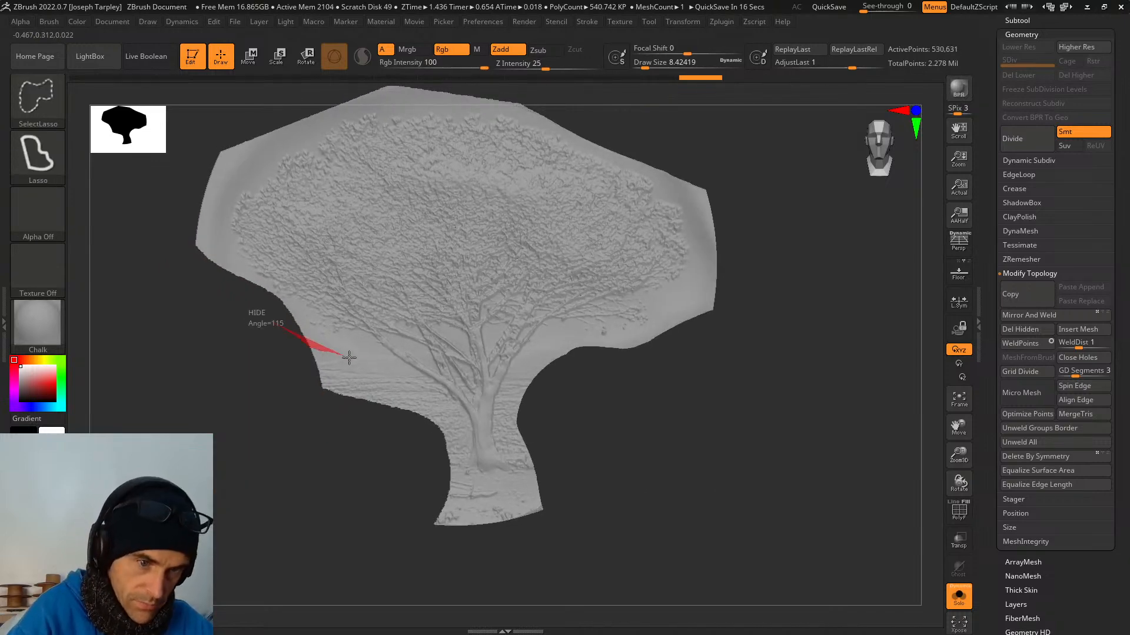
{"action": "left_click_drag", "start_coordinate": [421, 394], "coordinate": [421, 395], "text": "ctrl+alt+shift"}
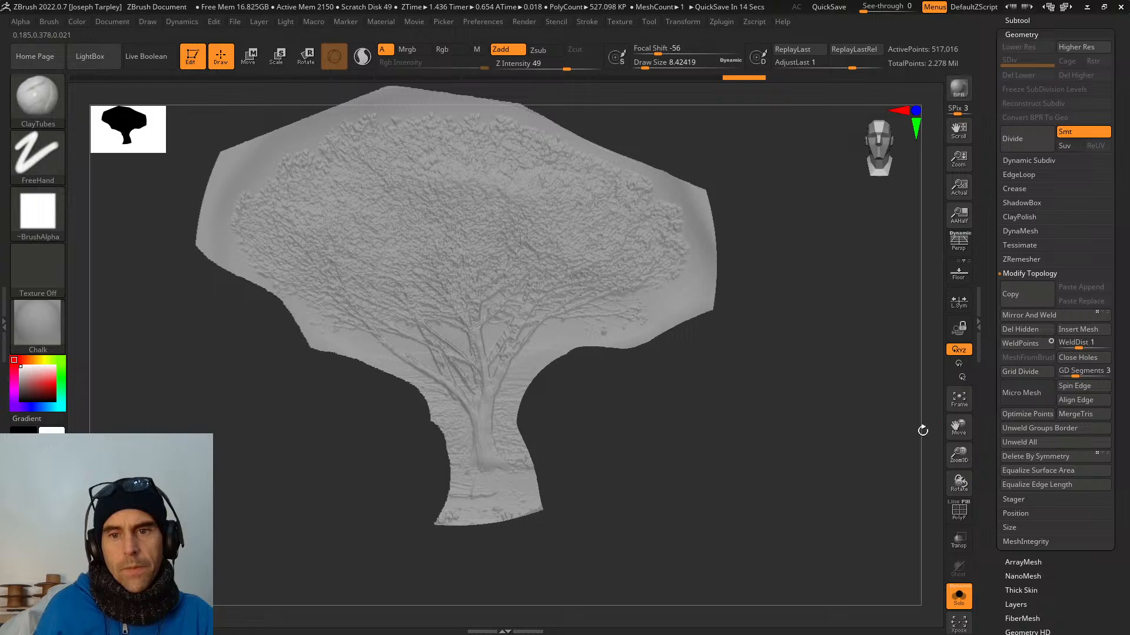
Delete the hidden geometry on the tree's left side and update the DynaMesh.
{"action": "left_click", "coordinate": [1028, 330]}
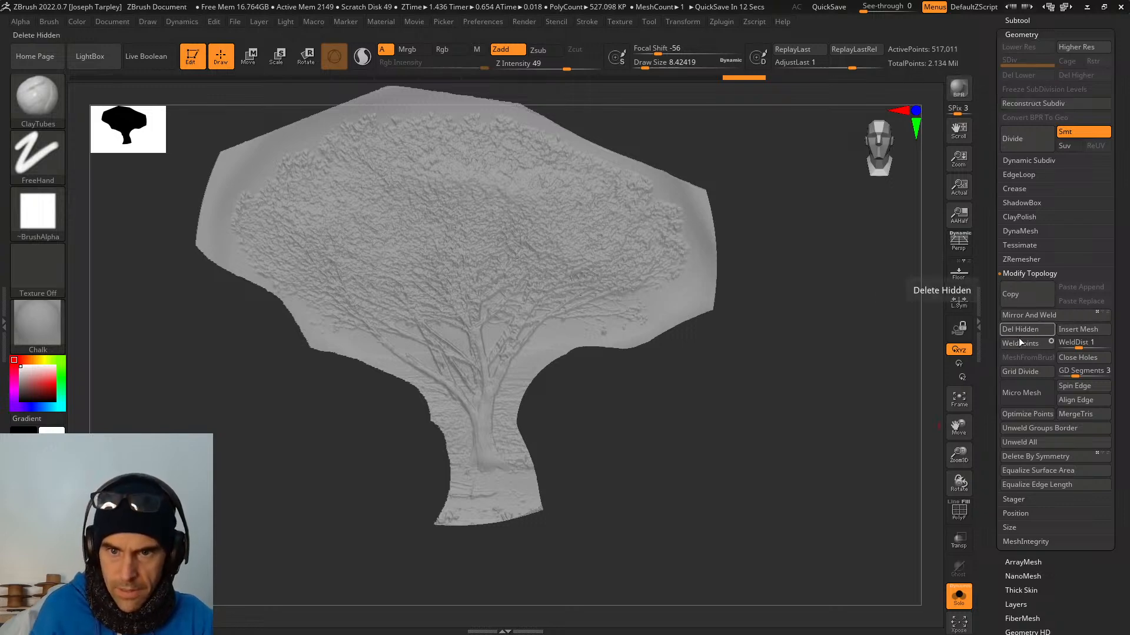
{"action": "left_click", "coordinate": [1078, 358]}
{"action": "key", "text": "ctrl"}
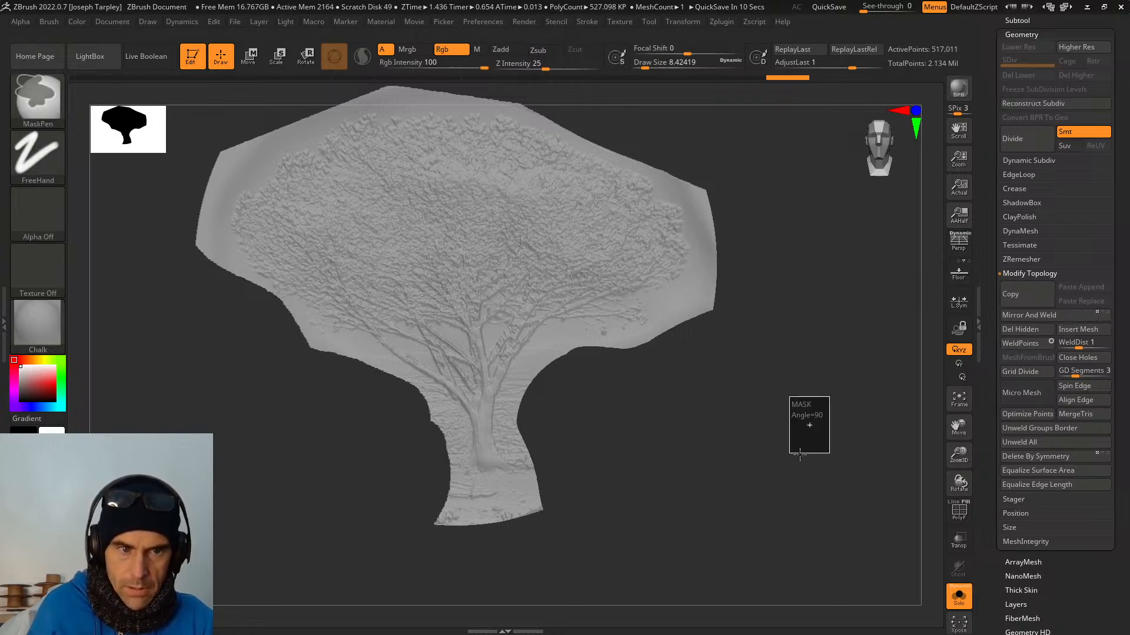
{"action": "left_click_drag", "start_coordinate": [799, 455], "coordinate": [781, 562], "text": "ctrl"}
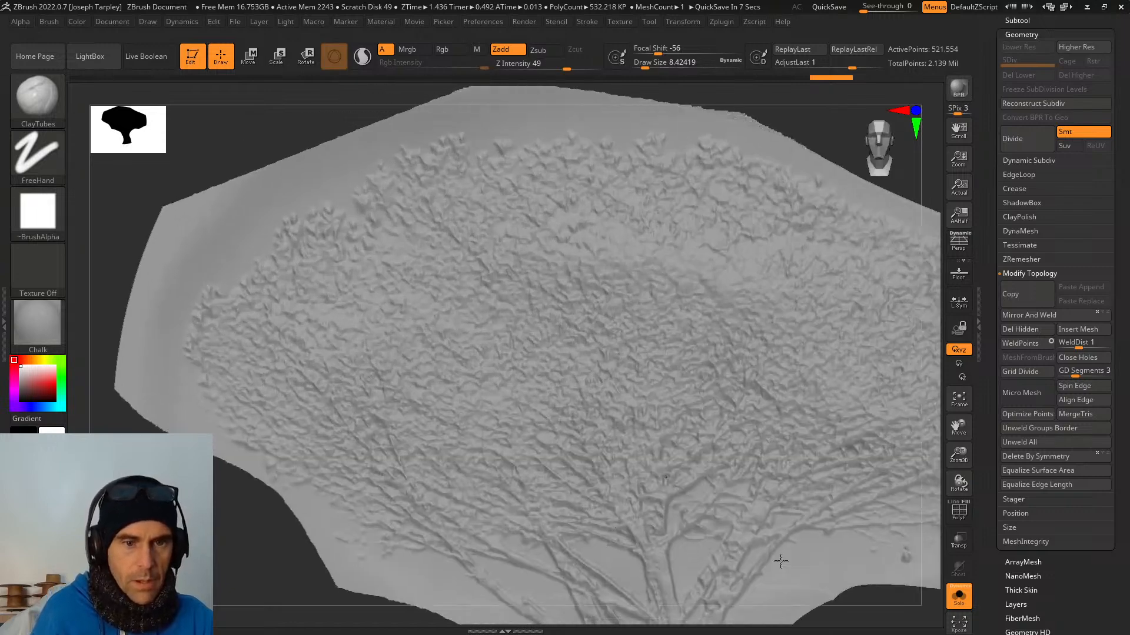
Lasso-hide the remaining background close to the trunk's left side and delete that hidden geometry.
{"action": "left_click_drag", "start_coordinate": [196, 511], "coordinate": [153, 198], "text": "alt"}
{"action": "left_click_drag", "start_coordinate": [353, 415], "coordinate": [294, 359], "text": "alt"}
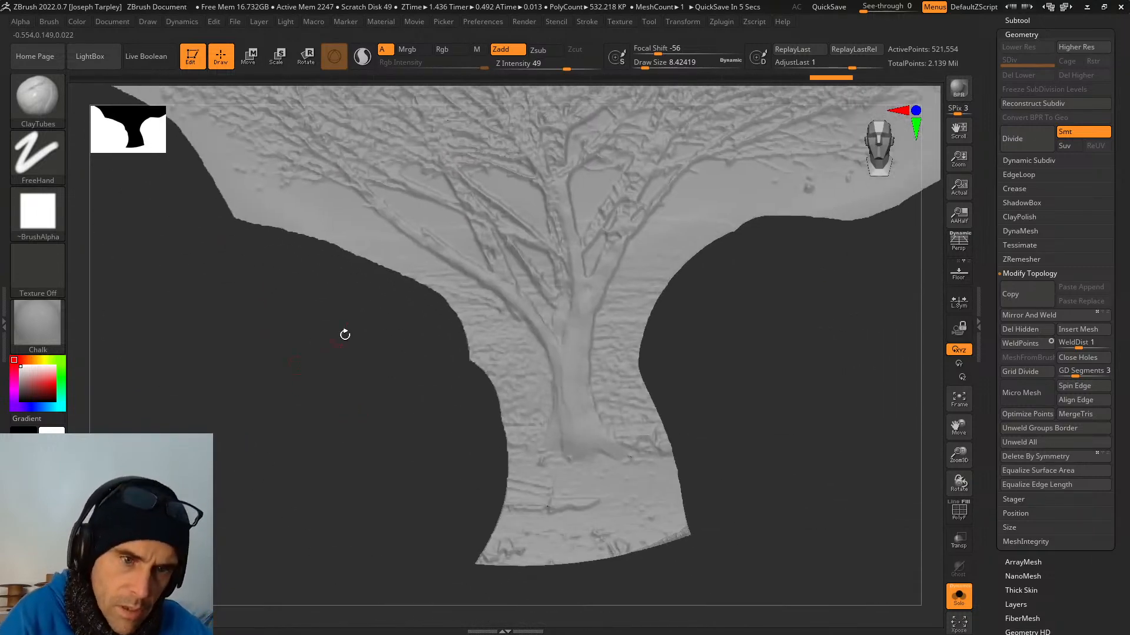
{"action": "mouse_move", "coordinate": [402, 348]}
{"action": "left_mouse_down", "text": "ctrl+alt+shift"}
{"action": "mouse_move", "coordinate": [467, 305]}
{"action": "mouse_move", "coordinate": [522, 321]}
{"action": "left_mouse_up", "text": "ctrl+alt+shift"}
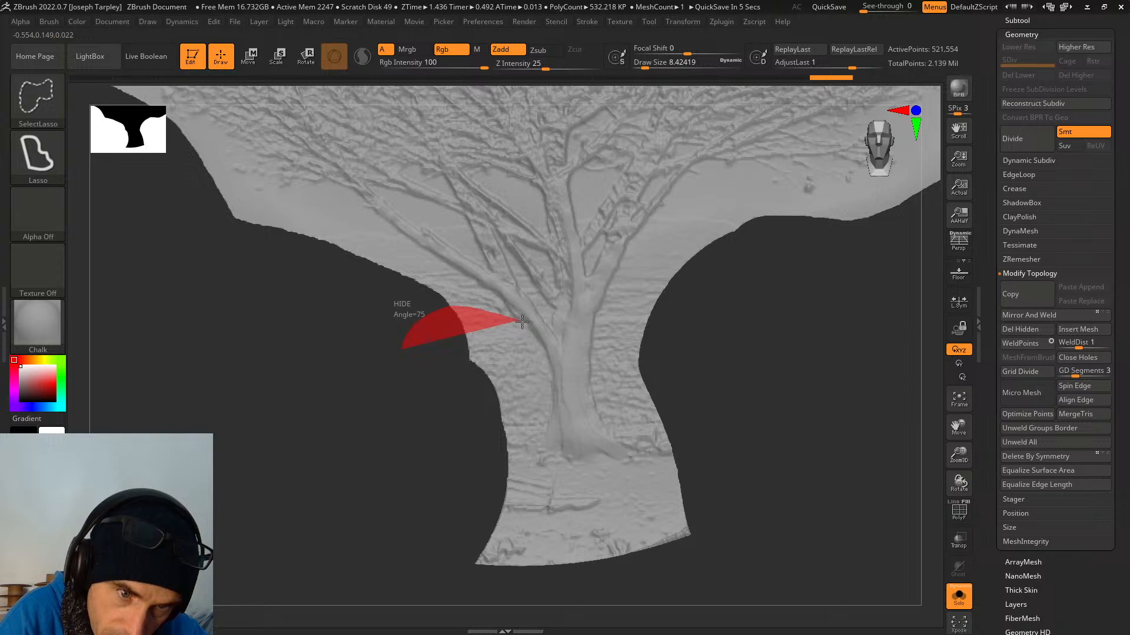
{"action": "mouse_move", "coordinate": [545, 362]}
{"action": "left_mouse_down", "text": "ctrl+alt+shift"}
{"action": "mouse_move", "coordinate": [553, 393]}
{"action": "mouse_move", "coordinate": [512, 486]}
{"action": "mouse_move", "coordinate": [423, 457]}
{"action": "left_mouse_up", "text": "ctrl+alt+shift"}
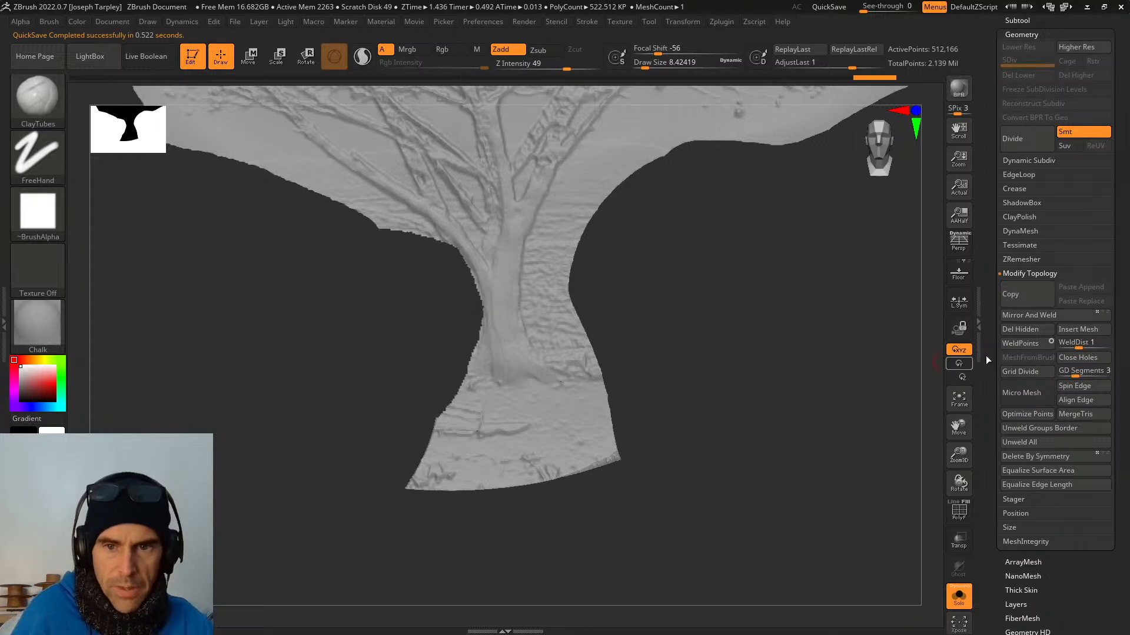
{"action": "left_click", "coordinate": [1026, 329]}
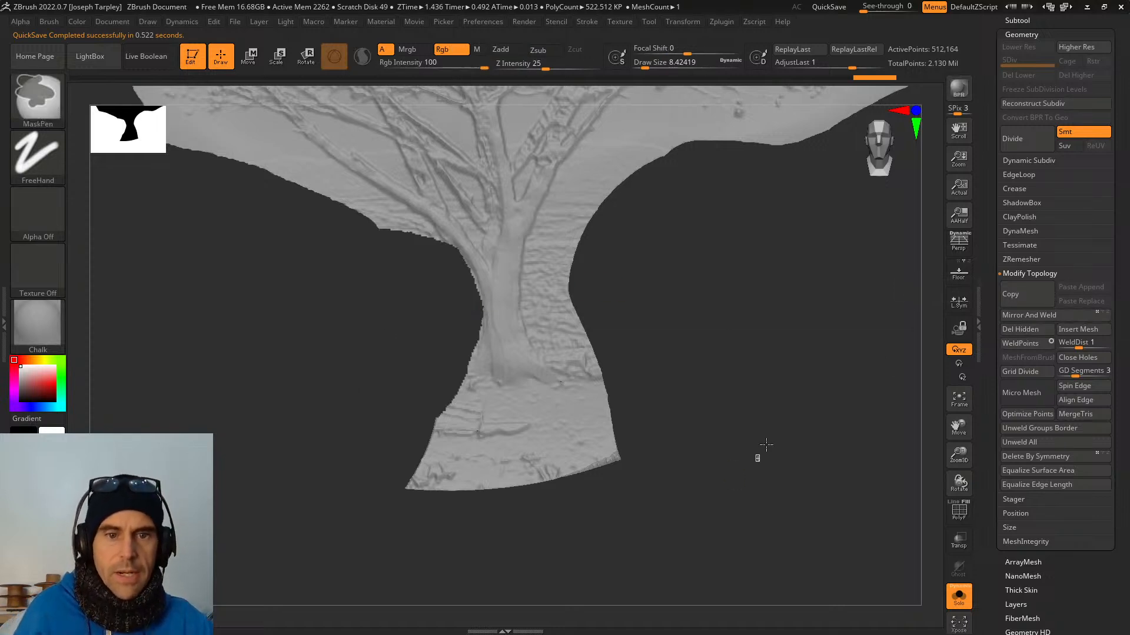
Remesh the tree with DynaMesh and lasso-hide the background strip beneath the lowest left branch.
{"action": "key", "text": "ctrl"}
{"action": "left_click_drag", "start_coordinate": [819, 376], "coordinate": [421, 401]}
{"action": "key", "text": "ctrl+shift"}
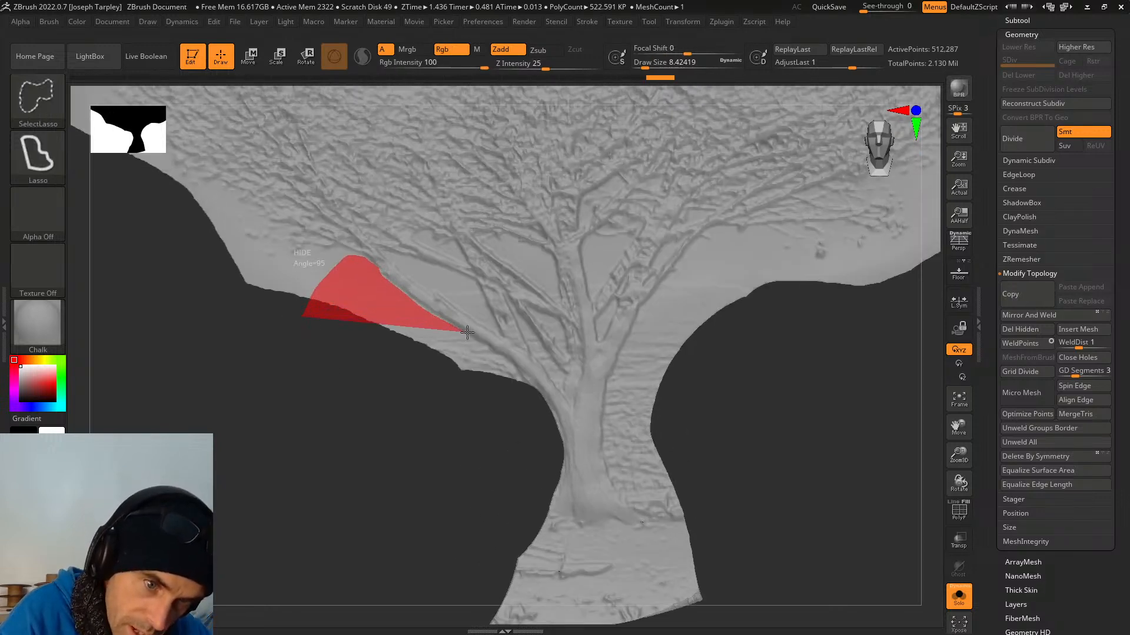
{"action": "left_click_drag", "start_coordinate": [499, 355], "coordinate": [530, 401], "text": "ctrl+alt+shift"}
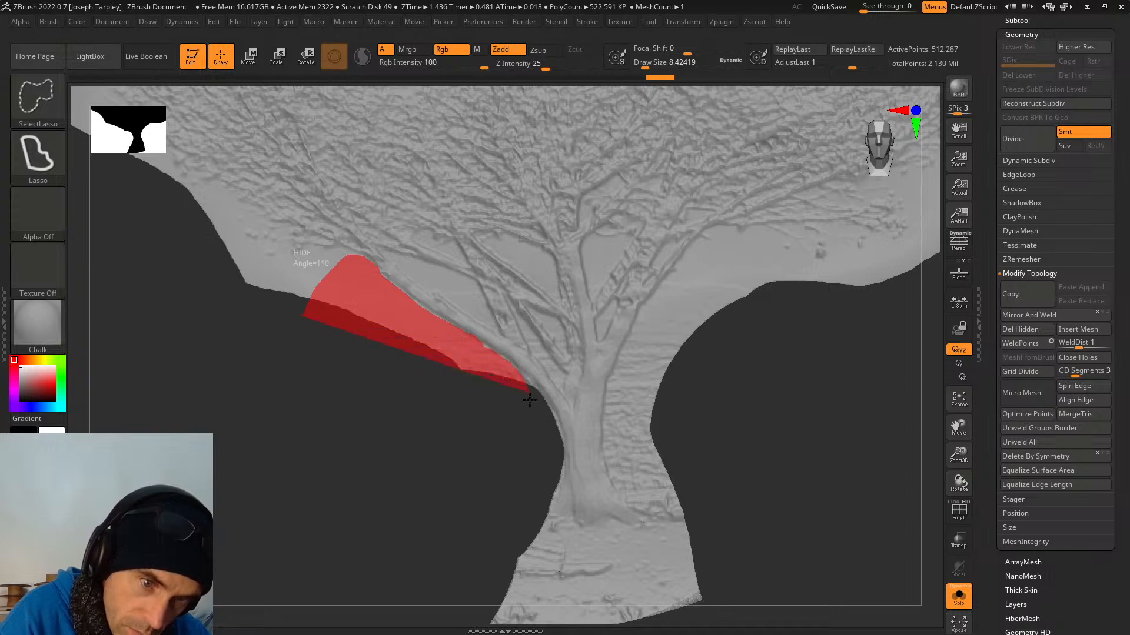
{"action": "left_click_drag", "start_coordinate": [421, 431], "coordinate": [470, 513], "text": "alt"}
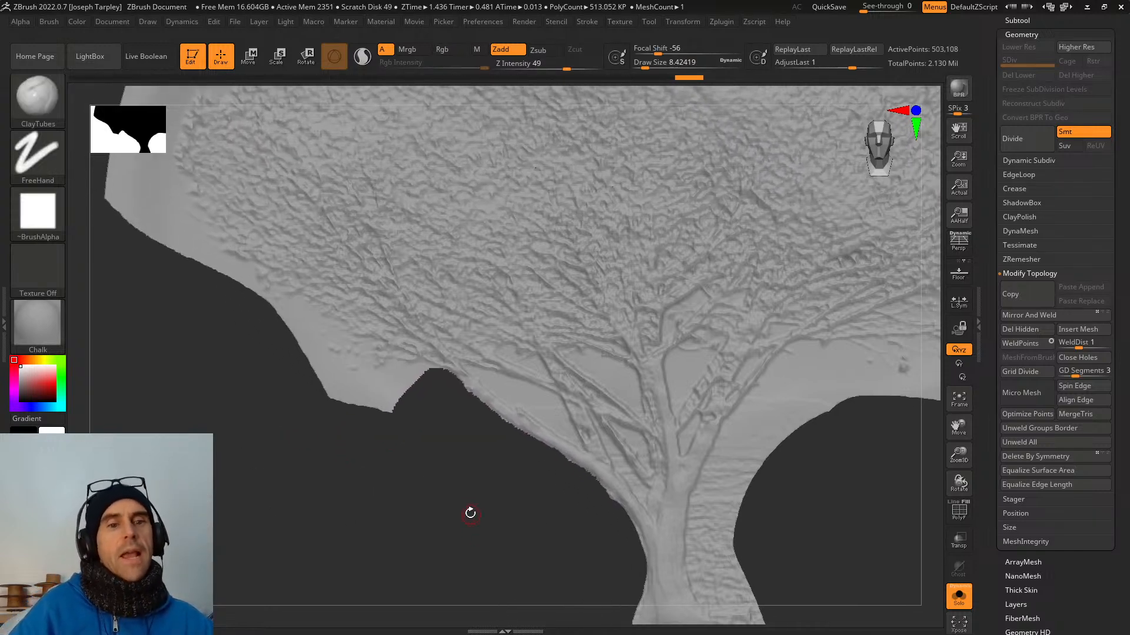
Lasso-hide the leftover background below the left canopy, delete the hidden geometry and update the DynaMesh.
{"action": "key", "text": "ctrl+shift"}
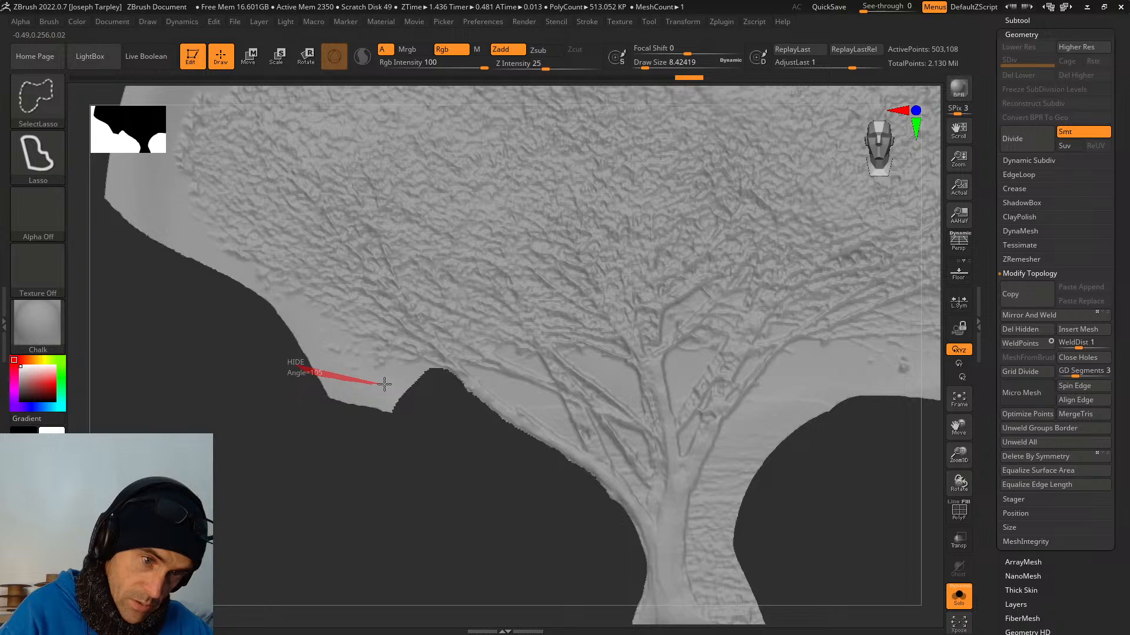
{"action": "left_click_drag", "start_coordinate": [384, 384], "coordinate": [281, 466], "text": "ctrl+shift"}
{"action": "left_click_drag", "start_coordinate": [414, 448], "coordinate": [346, 391], "text": "alt"}
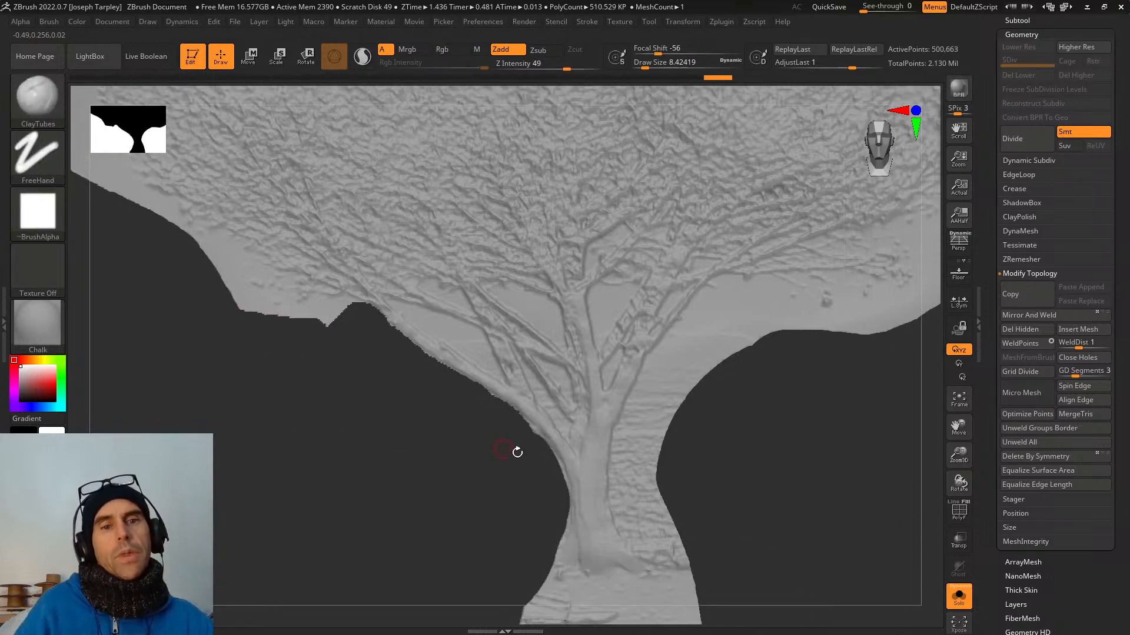
{"action": "left_click_drag", "start_coordinate": [778, 461], "coordinate": [738, 473], "text": "alt"}
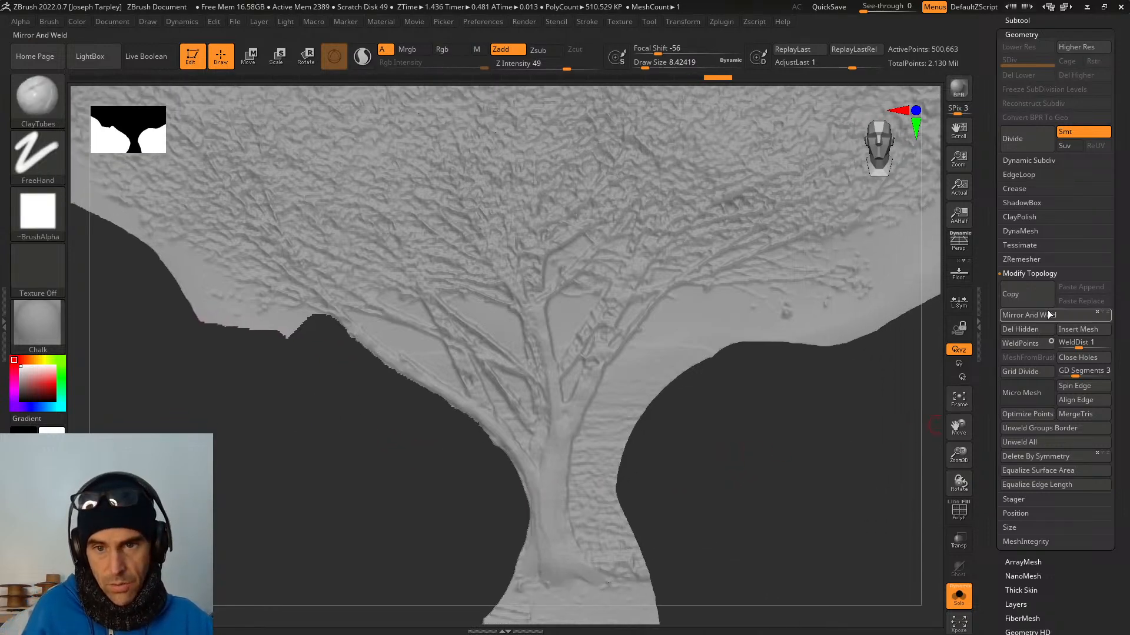
{"action": "left_click", "coordinate": [1024, 330]}
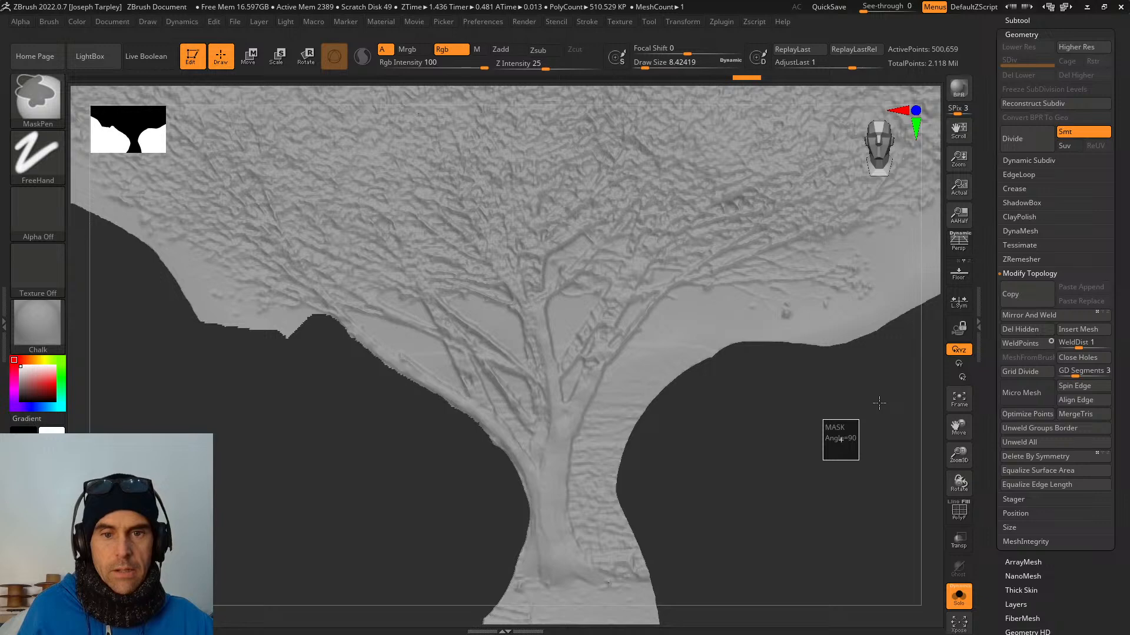
{"action": "left_click_drag", "start_coordinate": [845, 432], "coordinate": [824, 464]}
Cut away the background right of the trunk, from the branch underside to the roots, by deleting the lassoed area, and remesh with DynaMesh.
{"action": "left_click_drag", "start_coordinate": [824, 464], "coordinate": [670, 457], "text": "alt"}
{"action": "left_click_drag", "start_coordinate": [578, 338], "coordinate": [556, 307], "text": "ctrl+alt+shift"}
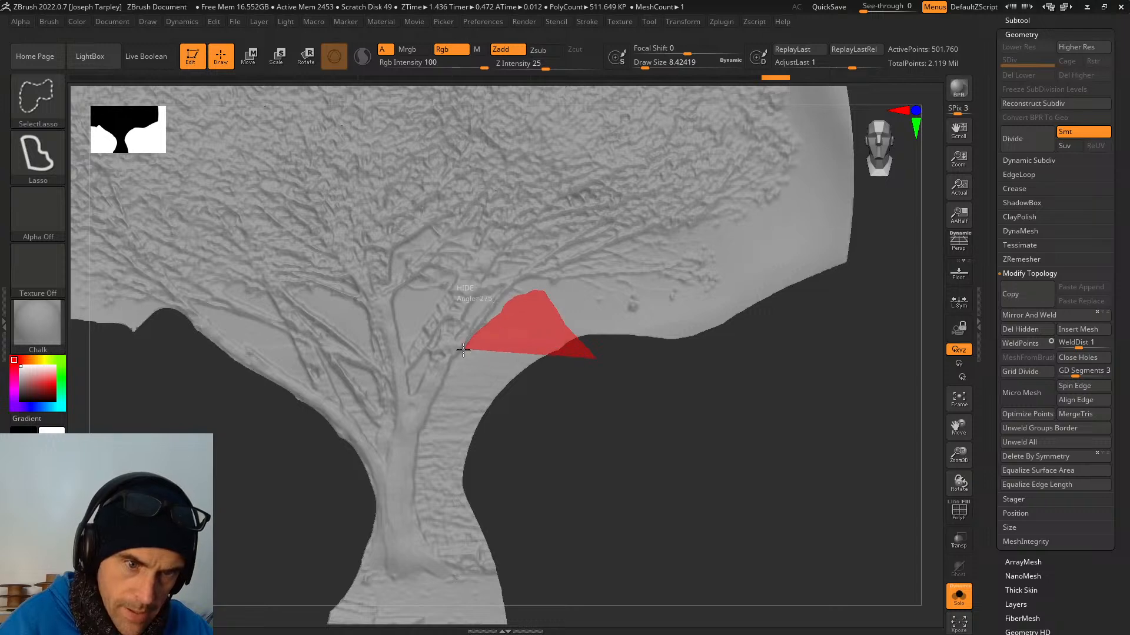
{"action": "left_click_drag", "start_coordinate": [442, 385], "coordinate": [432, 410], "text": "ctrl+shift"}
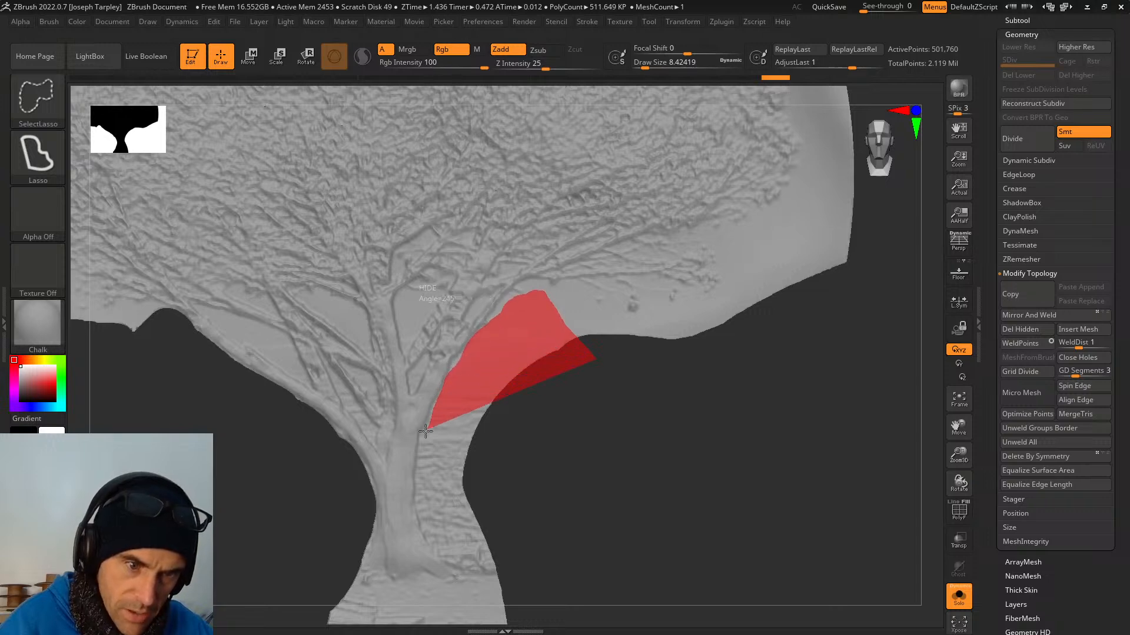
{"action": "mouse_move", "coordinate": [417, 452]}
{"action": "left_mouse_down", "text": "ctrl+shift"}
{"action": "mouse_move", "coordinate": [422, 511]}
{"action": "mouse_move", "coordinate": [471, 580]}
{"action": "mouse_move", "coordinate": [612, 592]}
{"action": "left_mouse_up", "text": "ctrl+shift"}
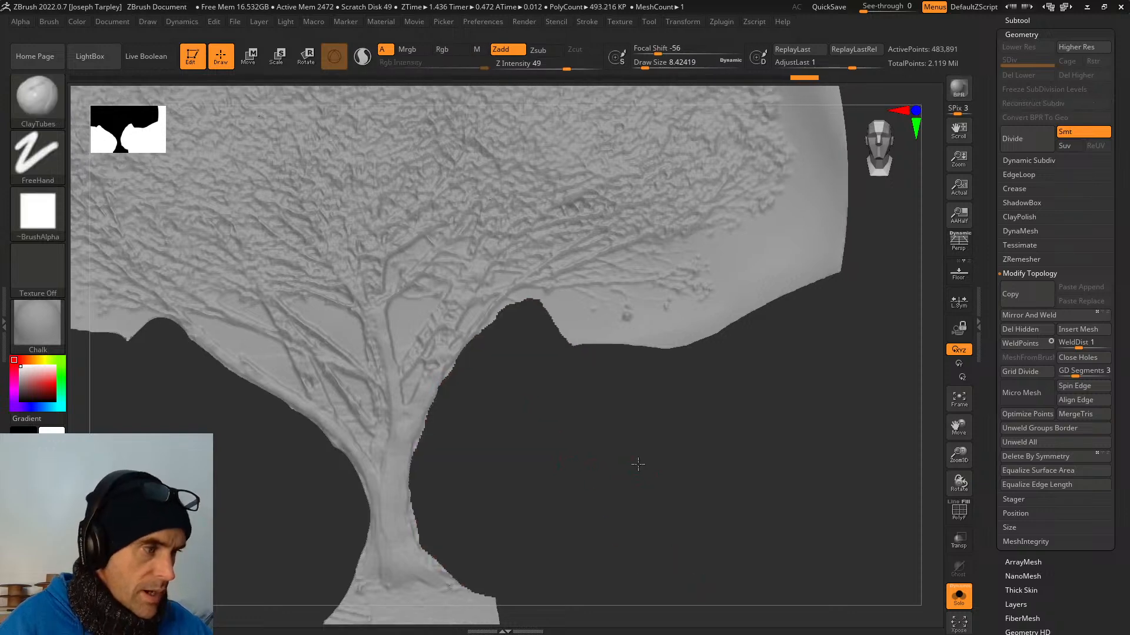
{"action": "mouse_move", "coordinate": [638, 464]}
{"action": "left_mouse_down"}
{"action": "mouse_move", "coordinate": [712, 403]}
{"action": "mouse_move", "coordinate": [781, 416]}
{"action": "mouse_move", "coordinate": [772, 459]}
{"action": "left_mouse_up"}
{"action": "left_click", "coordinate": [1042, 330]}
{"action": "left_click_drag", "start_coordinate": [781, 449], "coordinate": [804, 399], "text": "ctrl"}
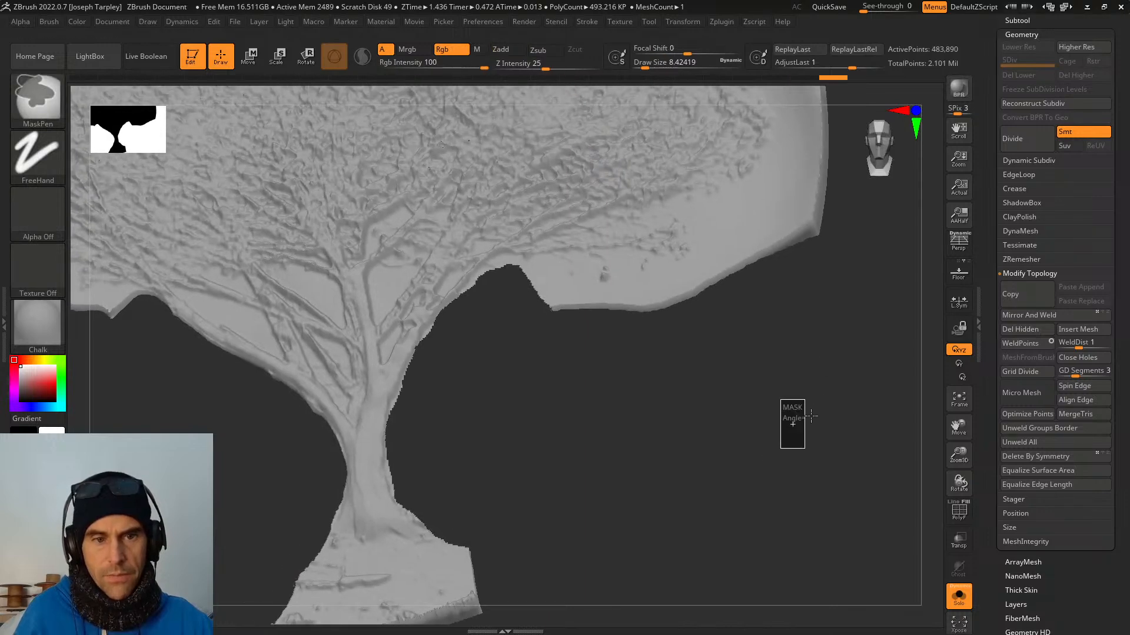
{"action": "mouse_move", "coordinate": [804, 439]}
{"action": "left_mouse_down"}
{"action": "mouse_move", "coordinate": [775, 418]}
{"action": "mouse_move", "coordinate": [804, 456]}
{"action": "left_mouse_up"}
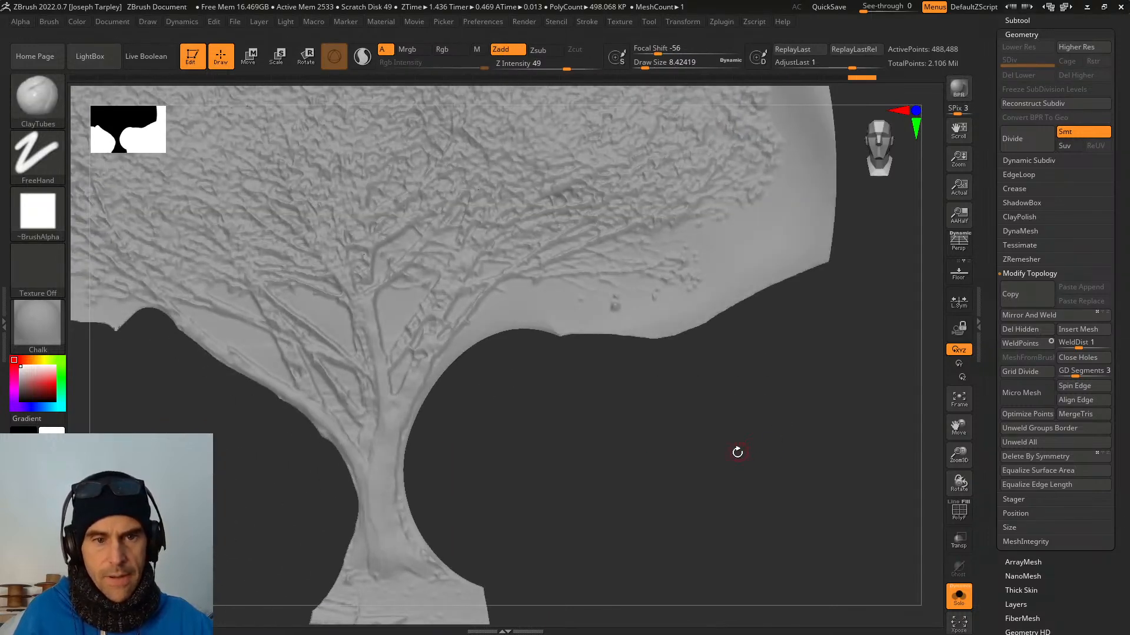
Trim the background along the canopy's left edge by lasso-hiding and deleting it, following the foliage outline, and update the DynaMesh.
{"action": "left_click_drag", "start_coordinate": [612, 416], "coordinate": [743, 496], "text": "alt"}
{"action": "mouse_move", "coordinate": [217, 448]}
{"action": "left_mouse_down", "text": "alt"}
{"action": "mouse_move", "coordinate": [308, 509]}
{"action": "mouse_move", "coordinate": [340, 549]}
{"action": "mouse_move", "coordinate": [432, 599]}
{"action": "left_mouse_up", "text": "alt"}
{"action": "left_click_drag", "start_coordinate": [323, 538], "coordinate": [376, 566], "text": "alt"}
{"action": "left_click_drag", "start_coordinate": [352, 518], "coordinate": [376, 469], "text": "ctrl+shift"}
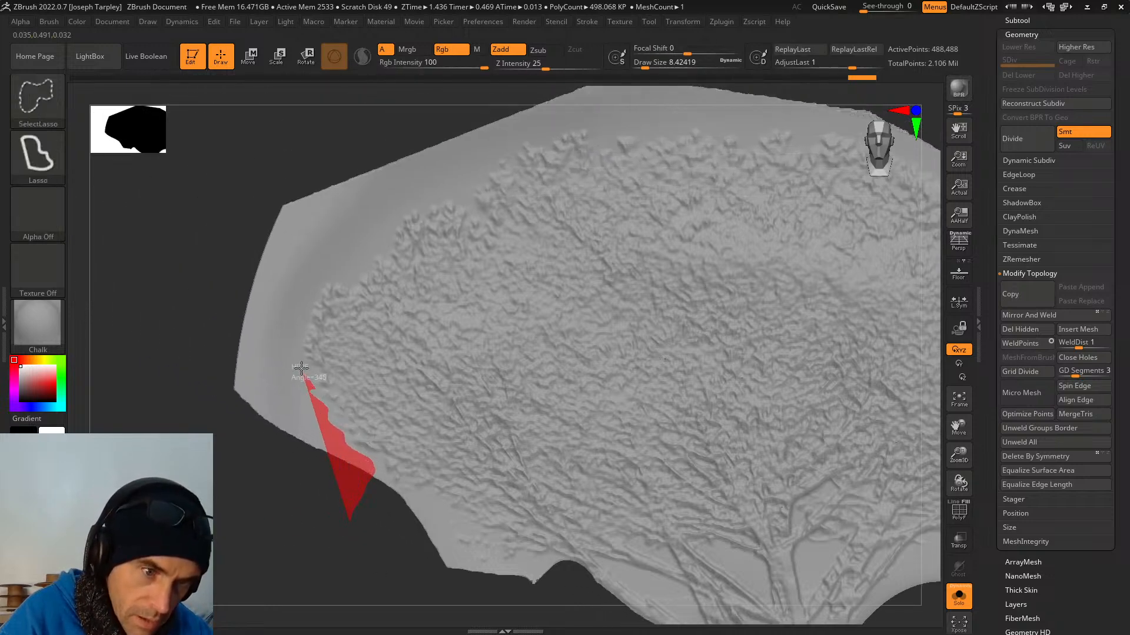
{"action": "mouse_move", "coordinate": [301, 367]}
{"action": "left_mouse_down", "text": "ctrl+shift"}
{"action": "mouse_move", "coordinate": [298, 293]}
{"action": "mouse_move", "coordinate": [368, 272]}
{"action": "mouse_move", "coordinate": [406, 227]}
{"action": "mouse_move", "coordinate": [380, 141]}
{"action": "mouse_move", "coordinate": [275, 554]}
{"action": "left_mouse_up", "text": "ctrl+shift"}
{"action": "mouse_move", "coordinate": [298, 471]}
{"action": "left_mouse_down"}
{"action": "mouse_move", "coordinate": [298, 421]}
{"action": "mouse_move", "coordinate": [282, 405]}
{"action": "left_mouse_up"}
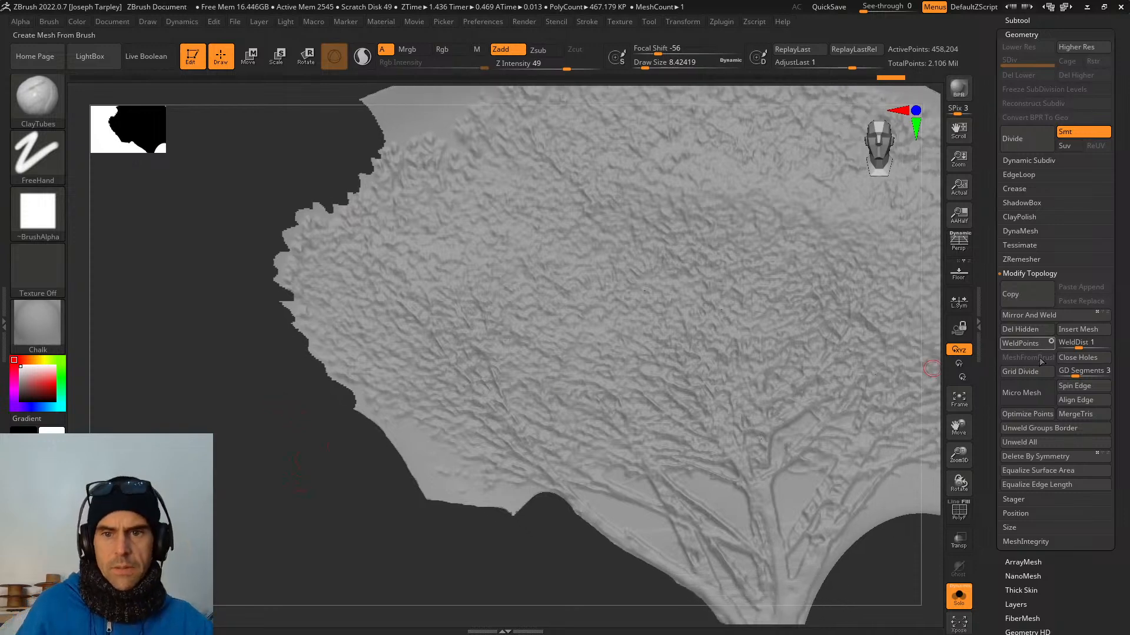
{"action": "left_click", "coordinate": [1029, 328]}
{"action": "key", "text": "ctrl"}
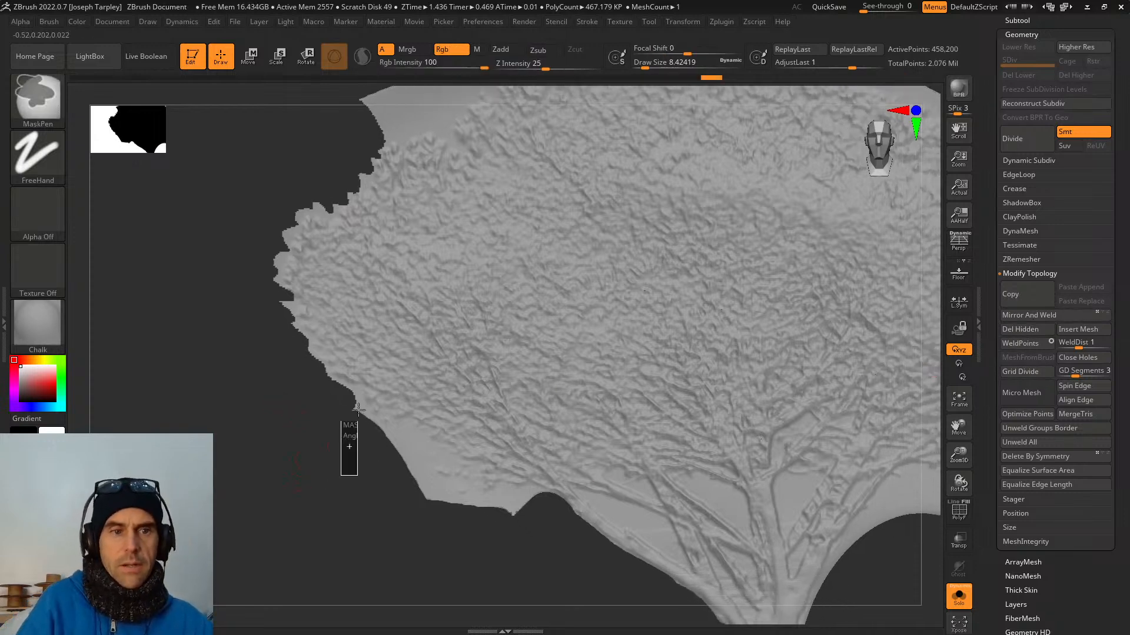
{"action": "mouse_move", "coordinate": [313, 481]}
{"action": "left_mouse_down"}
{"action": "mouse_move", "coordinate": [350, 477]}
{"action": "mouse_move", "coordinate": [315, 471]}
{"action": "mouse_move", "coordinate": [291, 442]}
{"action": "left_mouse_up"}
Lasso the background off the canopy's upper-left edge, delete the hidden geometry and remesh with DynaMesh.
{"action": "left_click_drag", "start_coordinate": [290, 295], "coordinate": [292, 441], "text": "alt"}
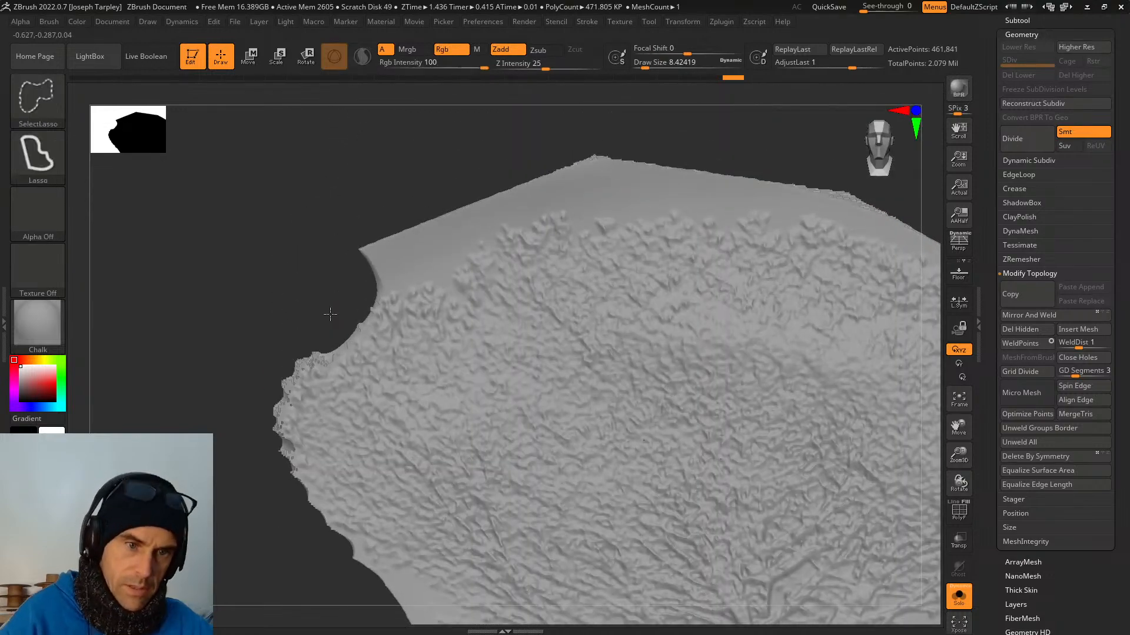
{"action": "left_click_drag", "start_coordinate": [339, 316], "coordinate": [362, 318], "text": "ctrl+shift"}
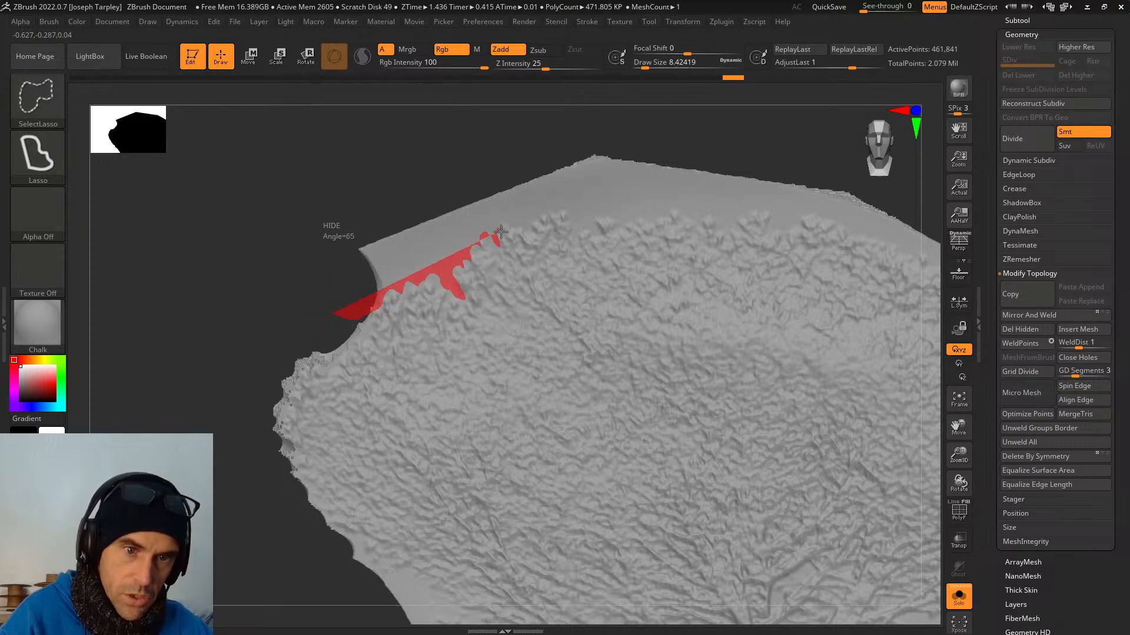
{"action": "mouse_move", "coordinate": [500, 231]}
{"action": "left_mouse_down", "text": "ctrl+shift"}
{"action": "mouse_move", "coordinate": [562, 206]}
{"action": "mouse_move", "coordinate": [583, 230]}
{"action": "mouse_move", "coordinate": [660, 206]}
{"action": "mouse_move", "coordinate": [674, 168]}
{"action": "mouse_move", "coordinate": [260, 183]}
{"action": "mouse_move", "coordinate": [258, 194]}
{"action": "left_mouse_up", "text": "ctrl+shift"}
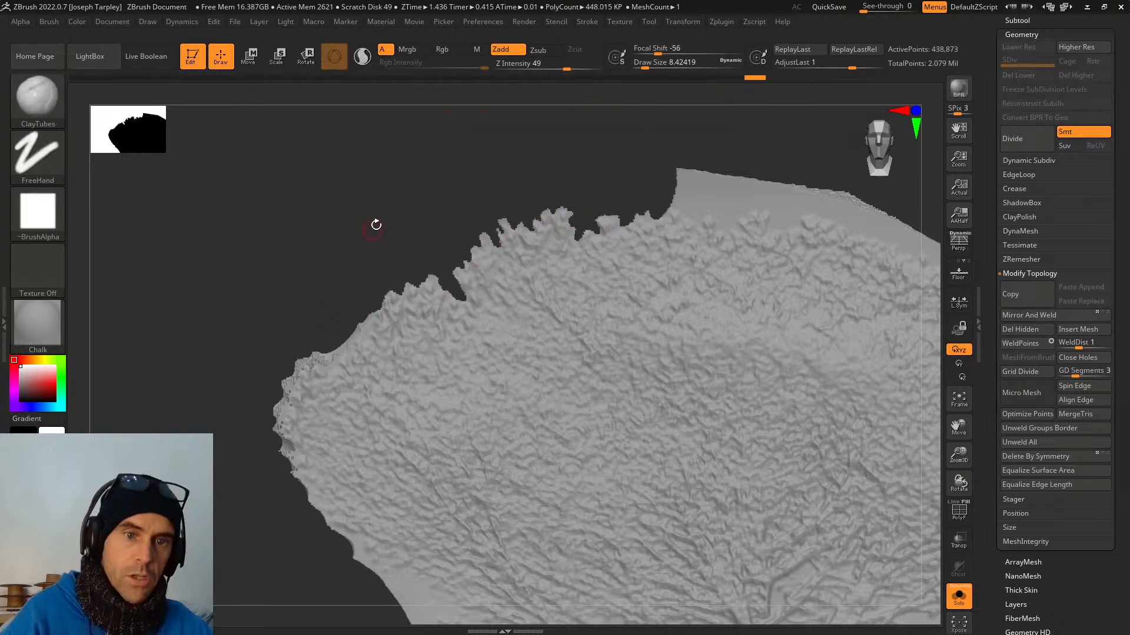
{"action": "mouse_move", "coordinate": [376, 224]}
{"action": "left_mouse_down"}
{"action": "mouse_move", "coordinate": [447, 215]}
{"action": "mouse_move", "coordinate": [394, 194]}
{"action": "left_mouse_up"}
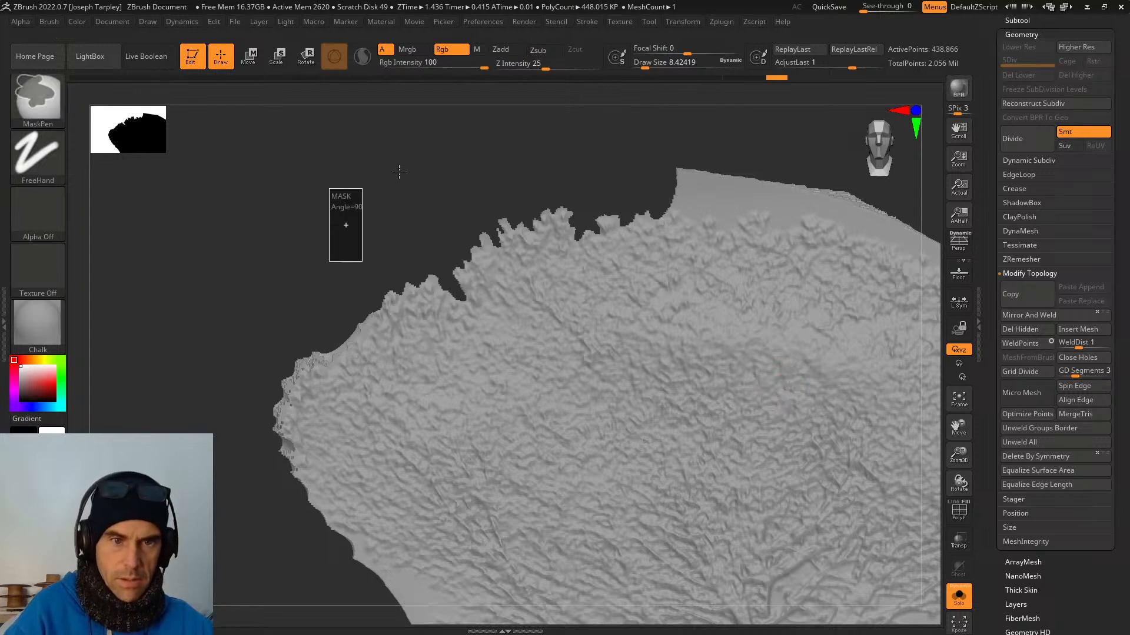
{"action": "left_click", "coordinate": [419, 173], "text": "ctrl+shift"}
{"action": "mouse_move", "coordinate": [449, 208]}
{"action": "left_mouse_down"}
{"action": "mouse_move", "coordinate": [485, 185]}
{"action": "mouse_move", "coordinate": [424, 171]}
{"action": "mouse_move", "coordinate": [486, 176]}
{"action": "mouse_move", "coordinate": [430, 146]}
{"action": "left_mouse_up"}
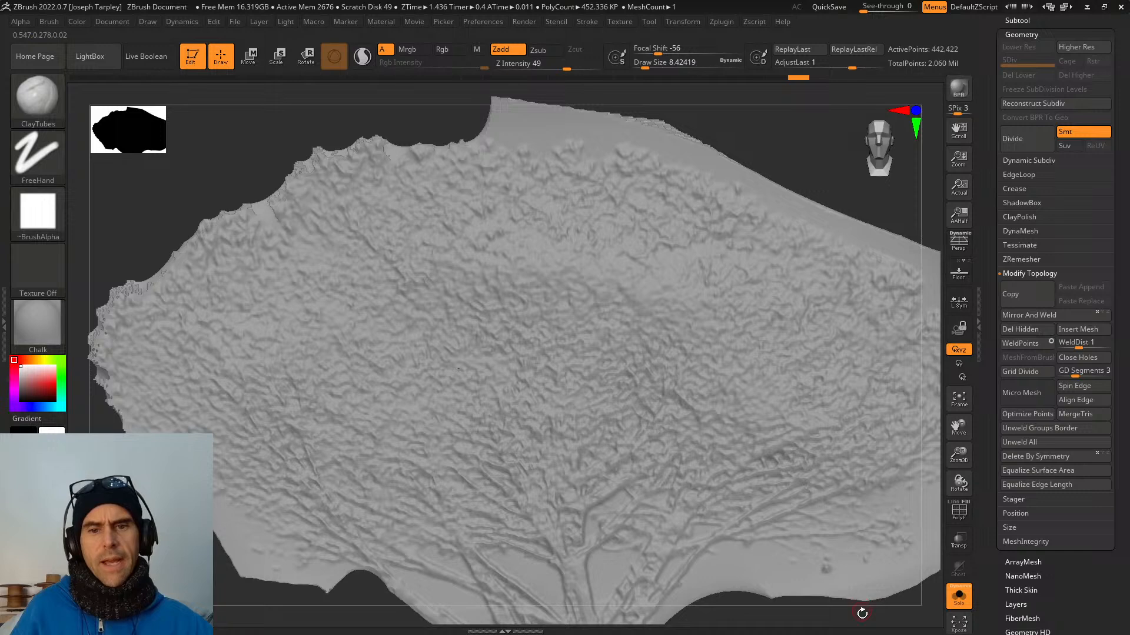
Lasso-hide the background above the top of the canopy, following the foliage outline.
{"action": "mouse_move", "coordinate": [805, 603]}
{"action": "left_mouse_down", "text": "alt"}
{"action": "mouse_move", "coordinate": [593, 429]}
{"action": "mouse_move", "coordinate": [454, 450]}
{"action": "left_mouse_up", "text": "alt"}
{"action": "left_click_drag", "start_coordinate": [771, 404], "coordinate": [811, 563], "text": "alt"}
{"action": "mouse_move", "coordinate": [529, 175]}
{"action": "left_mouse_down", "text": "alt"}
{"action": "mouse_move", "coordinate": [650, 233]}
{"action": "mouse_move", "coordinate": [353, 252]}
{"action": "mouse_move", "coordinate": [456, 211]}
{"action": "left_mouse_up", "text": "alt"}
{"action": "mouse_move", "coordinate": [672, 221]}
{"action": "left_mouse_down", "text": "ctrl+alt+shift"}
{"action": "mouse_move", "coordinate": [747, 281]}
{"action": "mouse_move", "coordinate": [686, 352]}
{"action": "mouse_move", "coordinate": [542, 289]}
{"action": "mouse_move", "coordinate": [484, 303]}
{"action": "left_mouse_up", "text": "ctrl+alt+shift"}
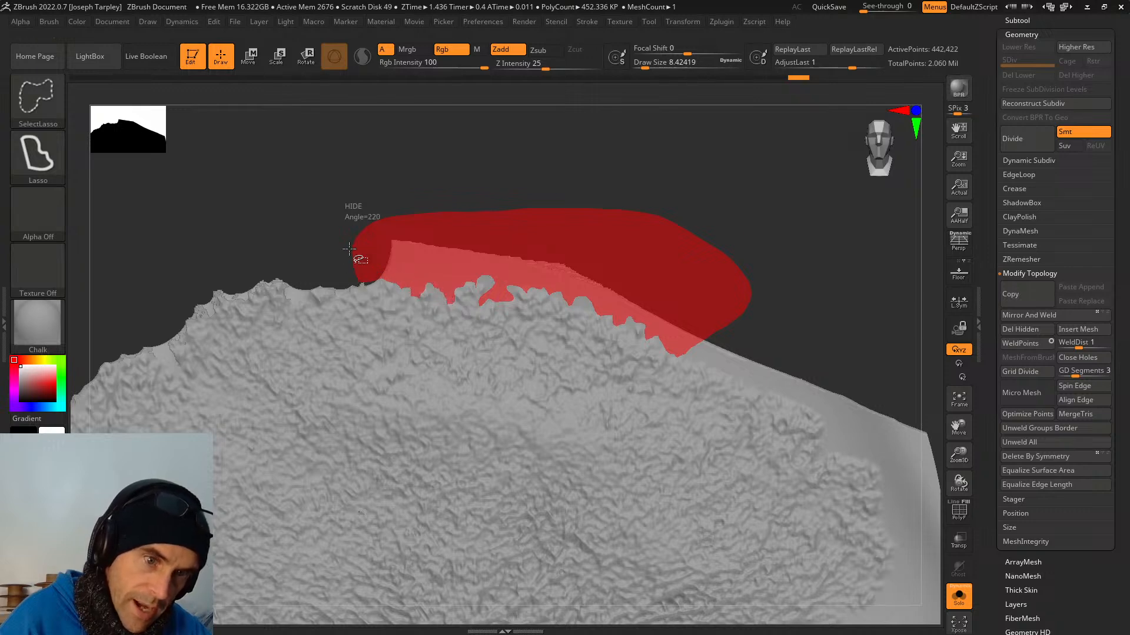
{"action": "left_click_drag", "start_coordinate": [349, 249], "coordinate": [350, 244], "text": "ctrl+alt+shift"}
{"action": "left_click_drag", "start_coordinate": [649, 219], "coordinate": [510, 114], "text": "alt"}
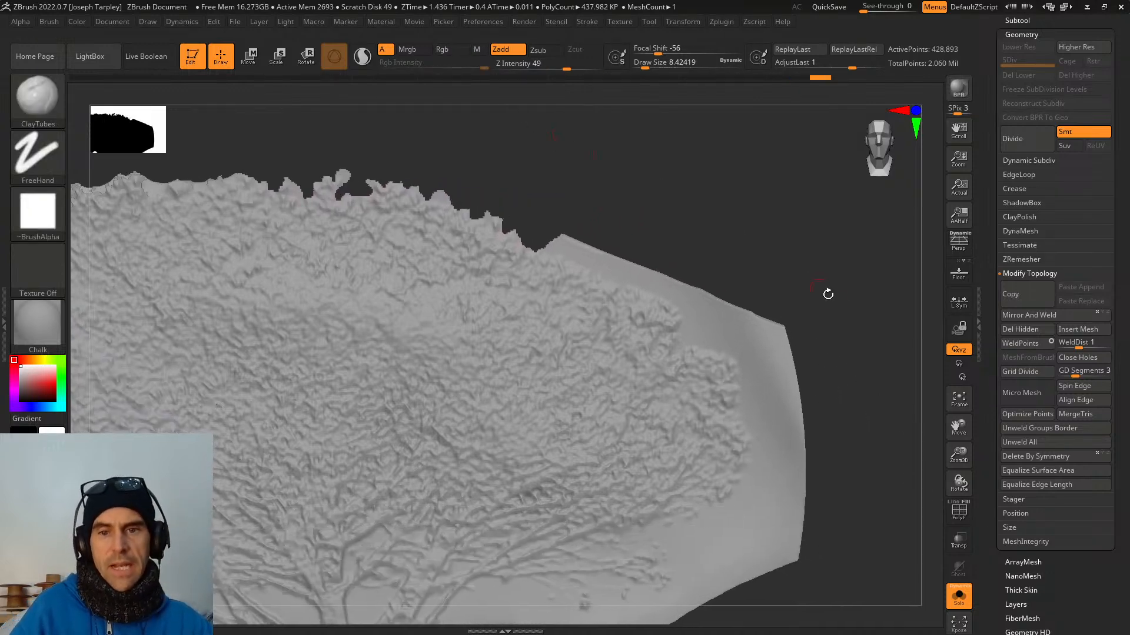
Lasso-hide the background along the canopy's upper-right edge, delete all hidden geometry and update the DynaMesh.
{"action": "key", "text": "ctrl+shift+alt"}
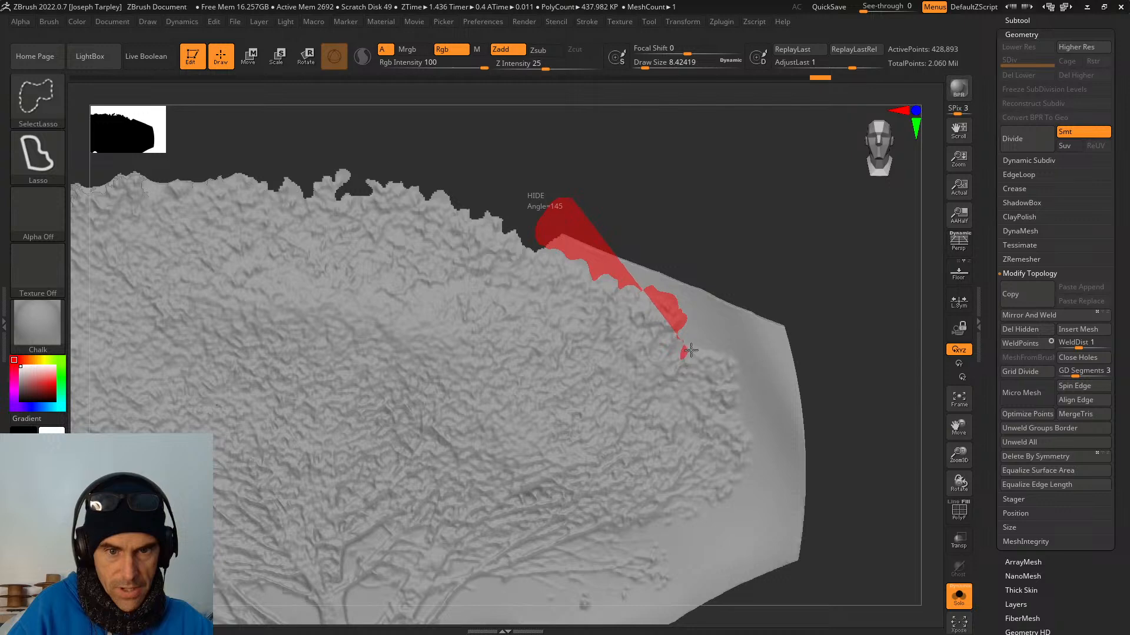
{"action": "mouse_move", "coordinate": [690, 351]}
{"action": "left_mouse_down", "text": "ctrl+alt+shift"}
{"action": "mouse_move", "coordinate": [720, 351]}
{"action": "mouse_move", "coordinate": [747, 419]}
{"action": "mouse_move", "coordinate": [736, 235]}
{"action": "mouse_move", "coordinate": [865, 380]}
{"action": "mouse_move", "coordinate": [854, 303]}
{"action": "mouse_move", "coordinate": [832, 345]}
{"action": "left_mouse_up", "text": "ctrl+alt+shift"}
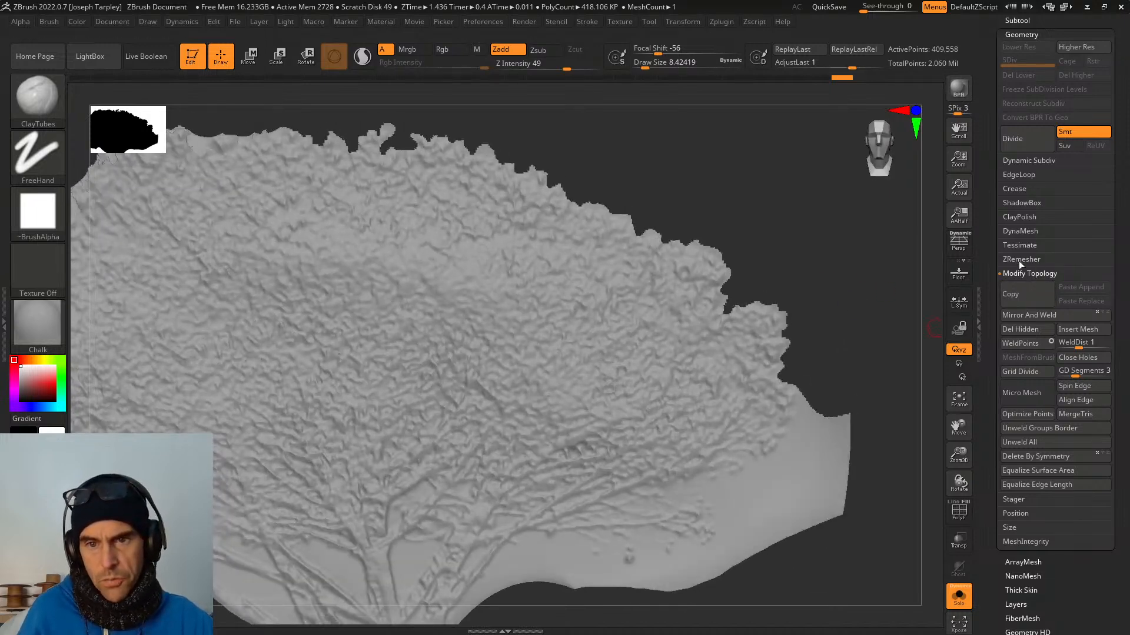
{"action": "key", "text": "ctrl"}
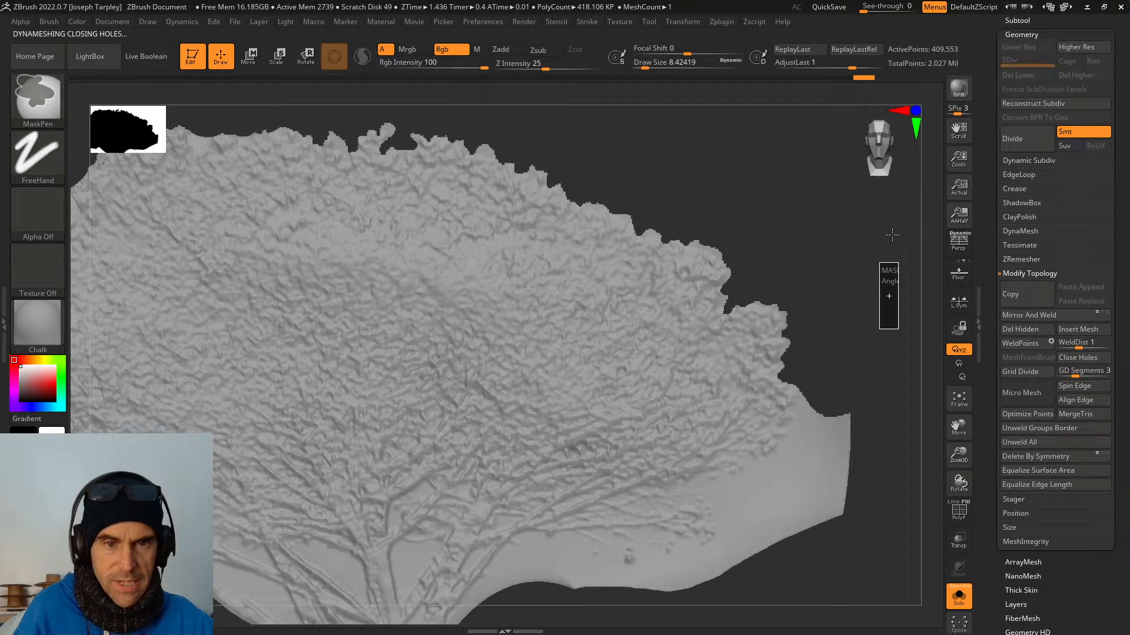
{"action": "mouse_move", "coordinate": [820, 280]}
{"action": "left_mouse_down"}
{"action": "mouse_move", "coordinate": [837, 295]}
{"action": "mouse_move", "coordinate": [838, 282]}
{"action": "left_mouse_up"}
Cut away the background at the canopy's lower-right edge by deleting the lassoed area, and remesh with DynaMesh.
{"action": "left_click_drag", "start_coordinate": [841, 332], "coordinate": [726, 234], "text": "alt"}
{"action": "key", "text": "ctrl+shift"}
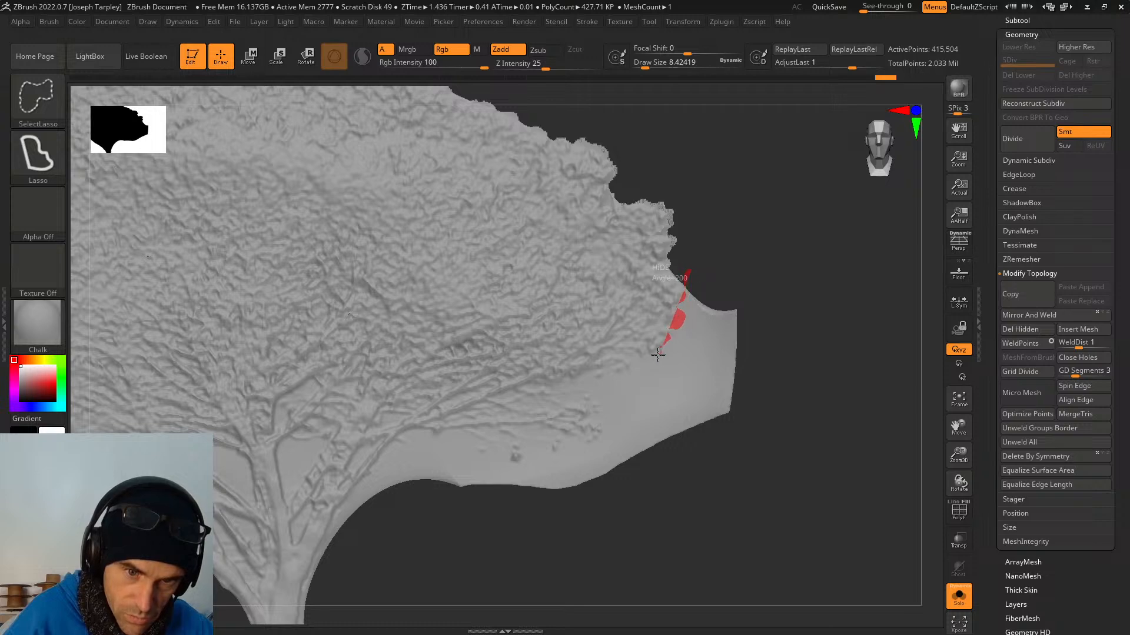
{"action": "mouse_move", "coordinate": [658, 354]}
{"action": "left_mouse_down", "text": "ctrl+shift"}
{"action": "mouse_move", "coordinate": [562, 390]}
{"action": "mouse_move", "coordinate": [676, 453]}
{"action": "mouse_move", "coordinate": [612, 412]}
{"action": "left_mouse_up", "text": "ctrl+shift"}
{"action": "left_click_drag", "start_coordinate": [811, 383], "coordinate": [912, 375]}
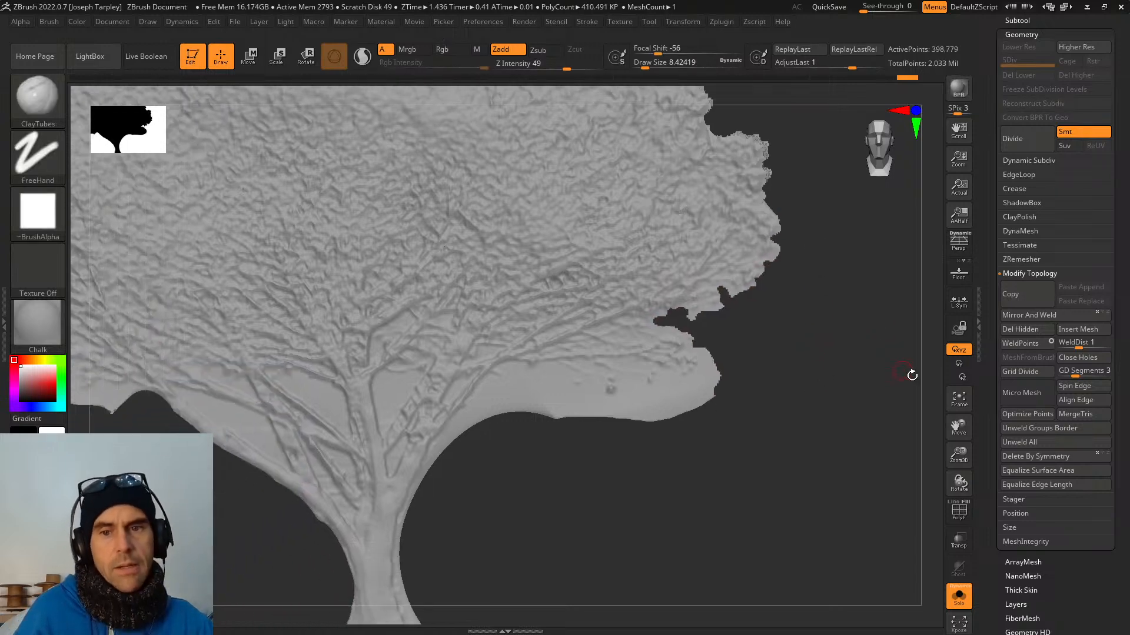
{"action": "left_click", "coordinate": [1034, 330]}
{"action": "left_click_drag", "start_coordinate": [855, 452], "coordinate": [891, 373], "text": "ctrl"}
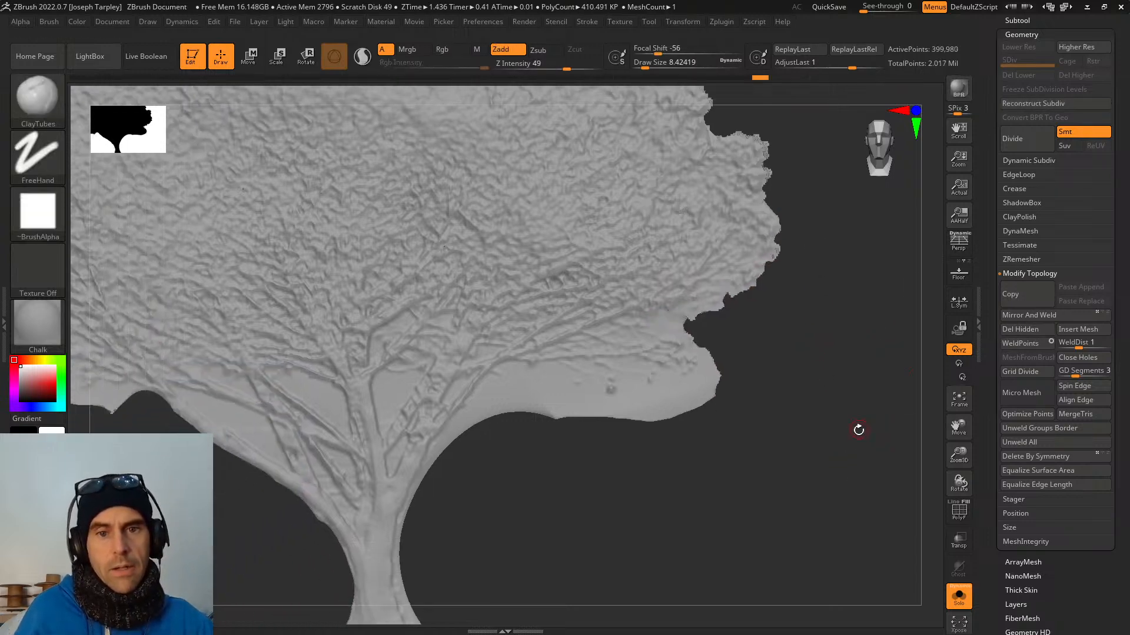
{"action": "mouse_move", "coordinate": [857, 429]}
{"action": "left_mouse_down"}
{"action": "mouse_move", "coordinate": [824, 432]}
{"action": "mouse_move", "coordinate": [844, 434]}
{"action": "left_mouse_up"}
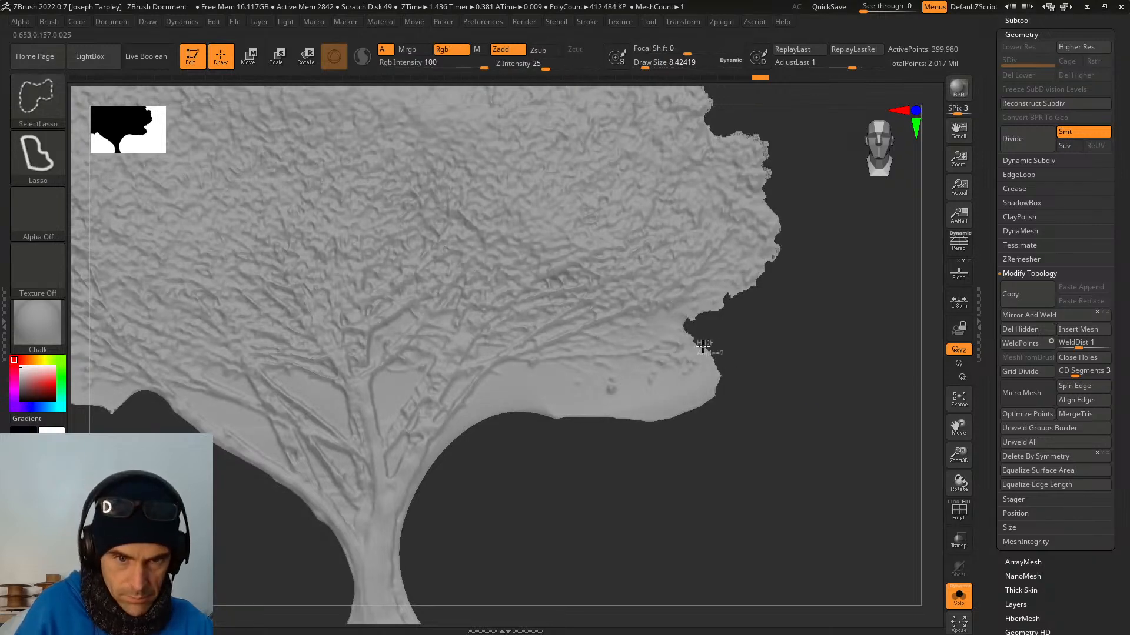
Lasso the background away beneath the lowest right branches, delete the hidden geometry and update the DynaMesh.
{"action": "mouse_move", "coordinate": [647, 385]}
{"action": "left_mouse_down", "text": "ctrl+shift"}
{"action": "mouse_move", "coordinate": [618, 373]}
{"action": "mouse_move", "coordinate": [589, 389]}
{"action": "mouse_move", "coordinate": [512, 366]}
{"action": "mouse_move", "coordinate": [409, 483]}
{"action": "mouse_move", "coordinate": [503, 611]}
{"action": "mouse_move", "coordinate": [788, 424]}
{"action": "left_mouse_up", "text": "ctrl+shift"}
{"action": "mouse_move", "coordinate": [823, 463]}
{"action": "left_mouse_down", "text": "alt"}
{"action": "mouse_move", "coordinate": [828, 447]}
{"action": "mouse_move", "coordinate": [901, 403]}
{"action": "mouse_move", "coordinate": [917, 427]}
{"action": "left_mouse_up", "text": "alt"}
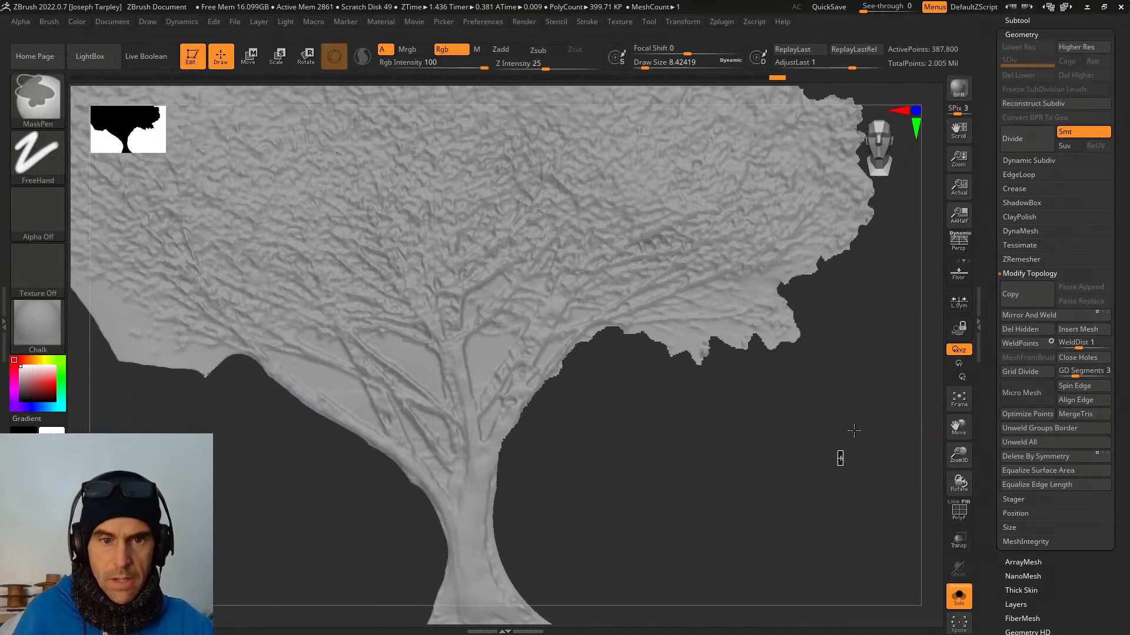
{"action": "left_click_drag", "start_coordinate": [838, 465], "coordinate": [877, 397], "text": "ctrl"}
{"action": "key", "text": "f"}
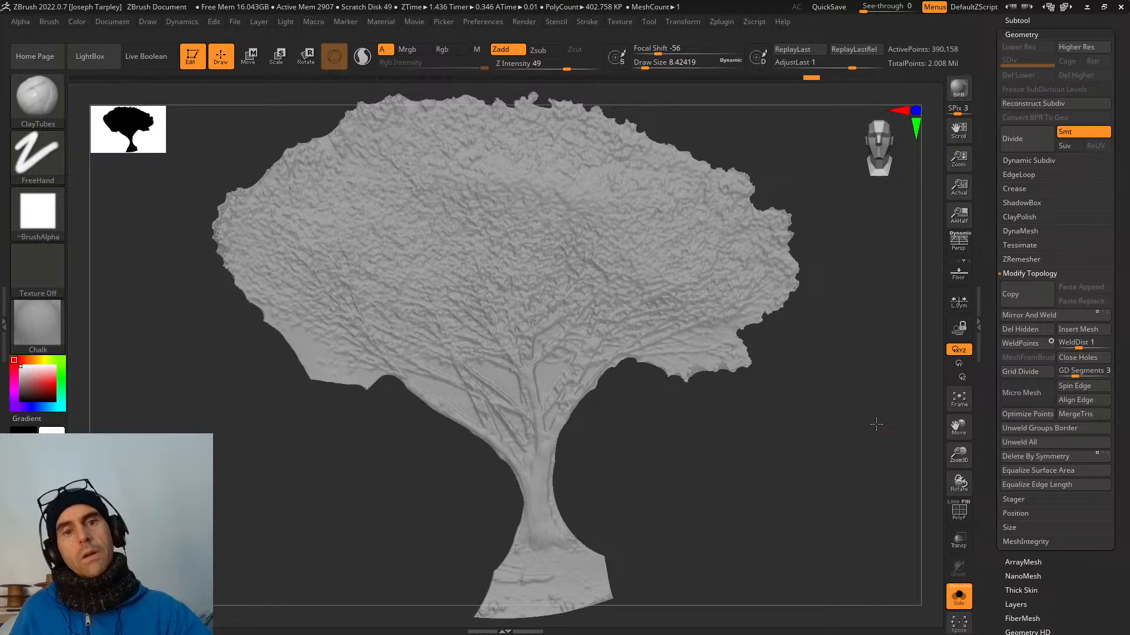
Lasso-hide the ground below the trunk's roots, delete the hidden geometry and remesh the tree with DynaMesh.
{"action": "left_click_drag", "start_coordinate": [815, 480], "coordinate": [802, 333], "text": "alt"}
{"action": "key", "text": "ctrl+shift"}
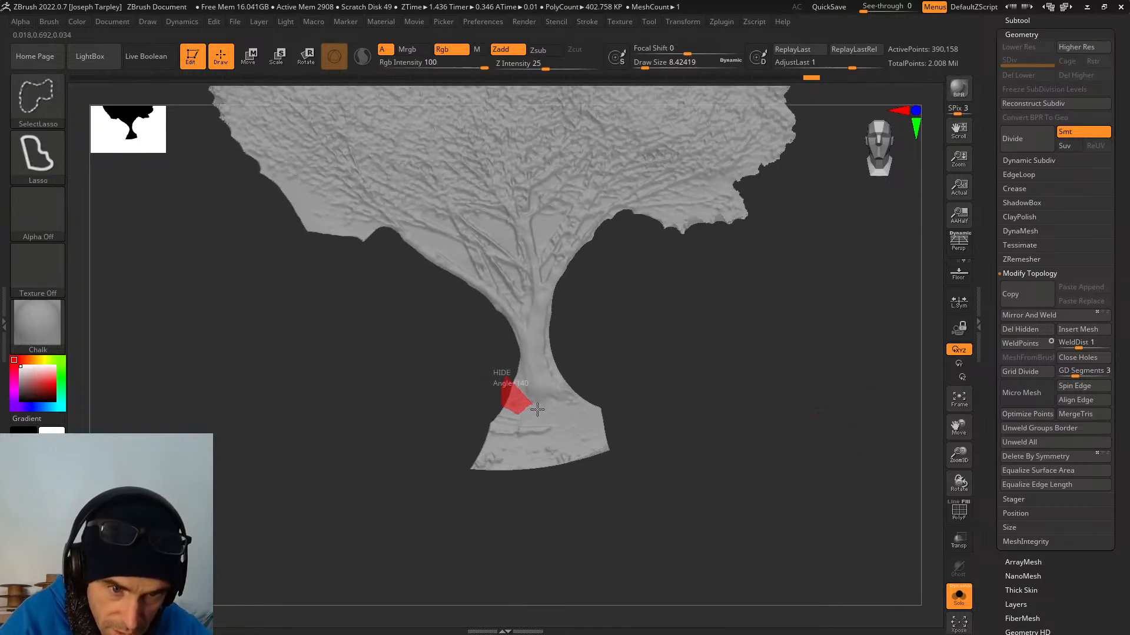
{"action": "mouse_move", "coordinate": [592, 397]}
{"action": "left_mouse_down", "text": "ctrl+alt+shift"}
{"action": "mouse_move", "coordinate": [500, 562]}
{"action": "mouse_move", "coordinate": [459, 394]}
{"action": "left_mouse_up", "text": "ctrl+alt+shift"}
{"action": "left_click_drag", "start_coordinate": [694, 398], "coordinate": [664, 477], "text": "alt"}
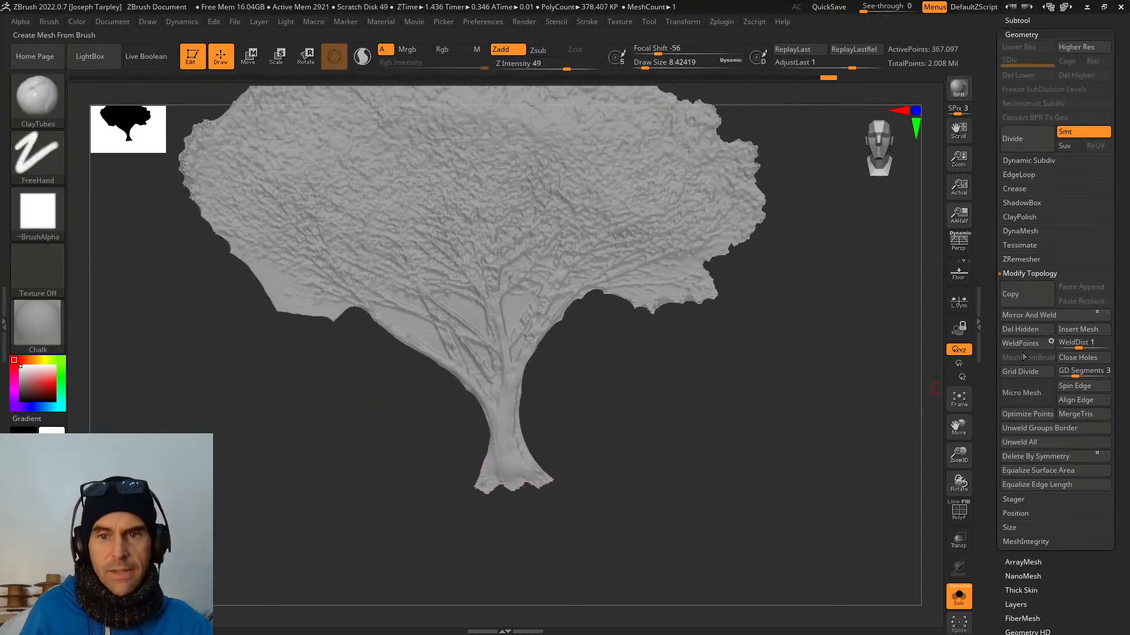
{"action": "left_click", "coordinate": [1020, 332]}
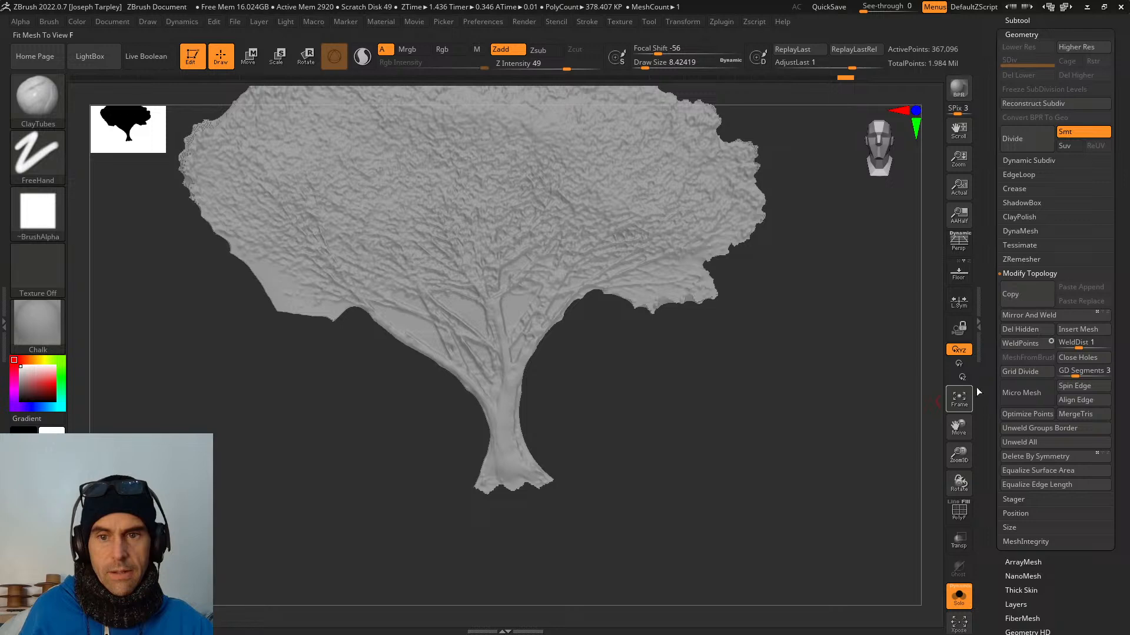
{"action": "left_click_drag", "start_coordinate": [874, 448], "coordinate": [908, 373], "text": "ctrl"}
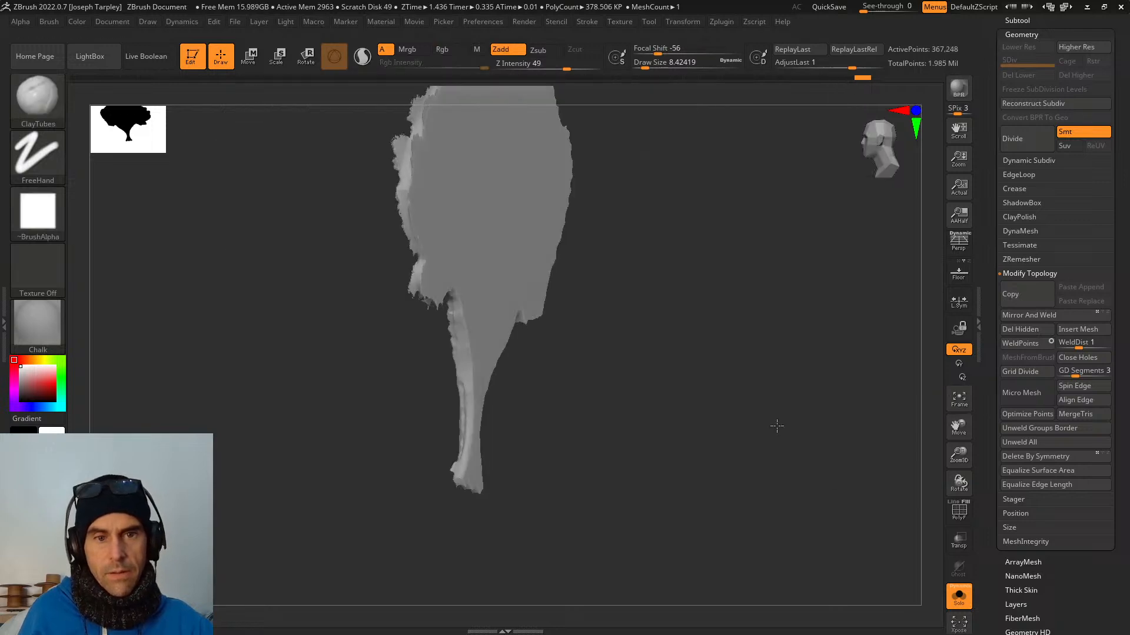
Show the tree's polygroup colours and try to isolate the polygroup of its flat back.
{"action": "left_click_drag", "start_coordinate": [787, 456], "coordinate": [842, 426]}
{"action": "key", "text": "shift+f"}
{"action": "left_click", "coordinate": [510, 298], "text": "ctrl+shift"}
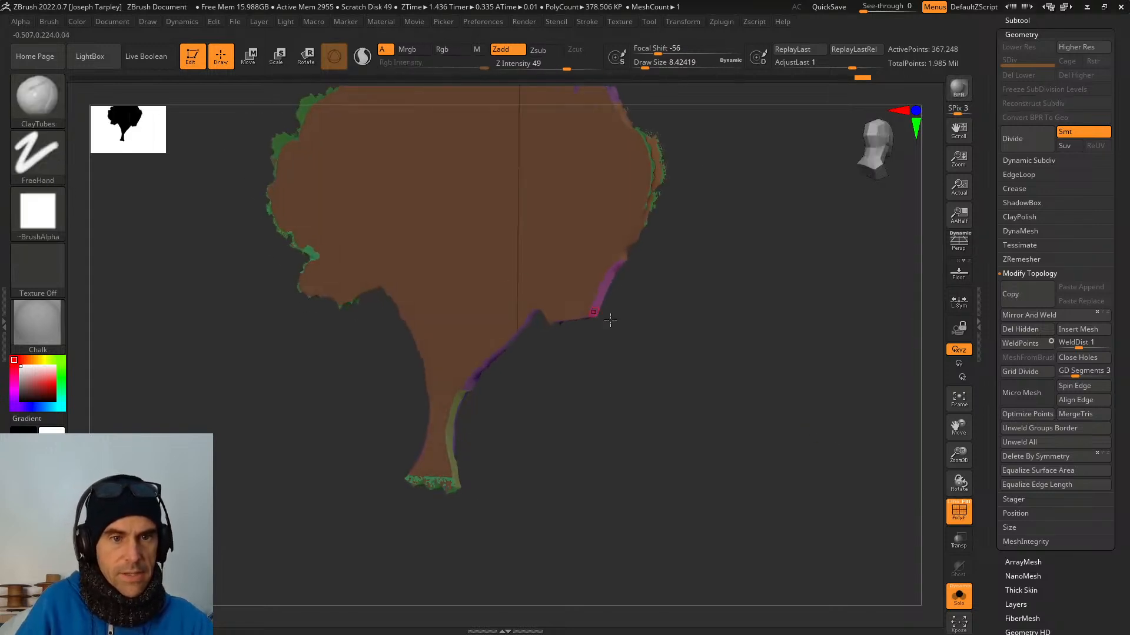
{"action": "key", "text": "ctrl+z"}
{"action": "left_click", "coordinate": [456, 275], "text": "ctrl+shift"}
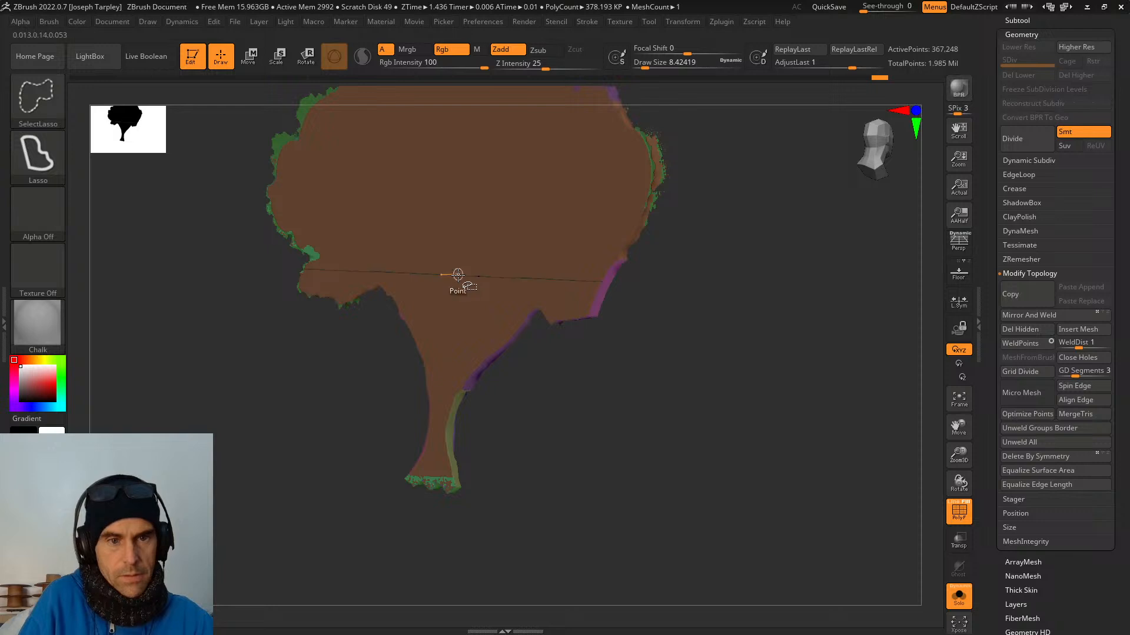
{"action": "key", "text": "ctrl+z"}
{"action": "left_click", "coordinate": [465, 283], "text": "ctrl+shift"}
{"action": "key", "text": "ctrl+z"}
Hide the tree's flat back polygroup and shift the remaining relief and side walls slightly towards the back with the Move gizmo.
{"action": "left_click_drag", "start_coordinate": [714, 404], "coordinate": [688, 376]}
{"action": "left_click", "coordinate": [454, 250], "text": "ctrl+shift"}
{"action": "key", "text": "w"}
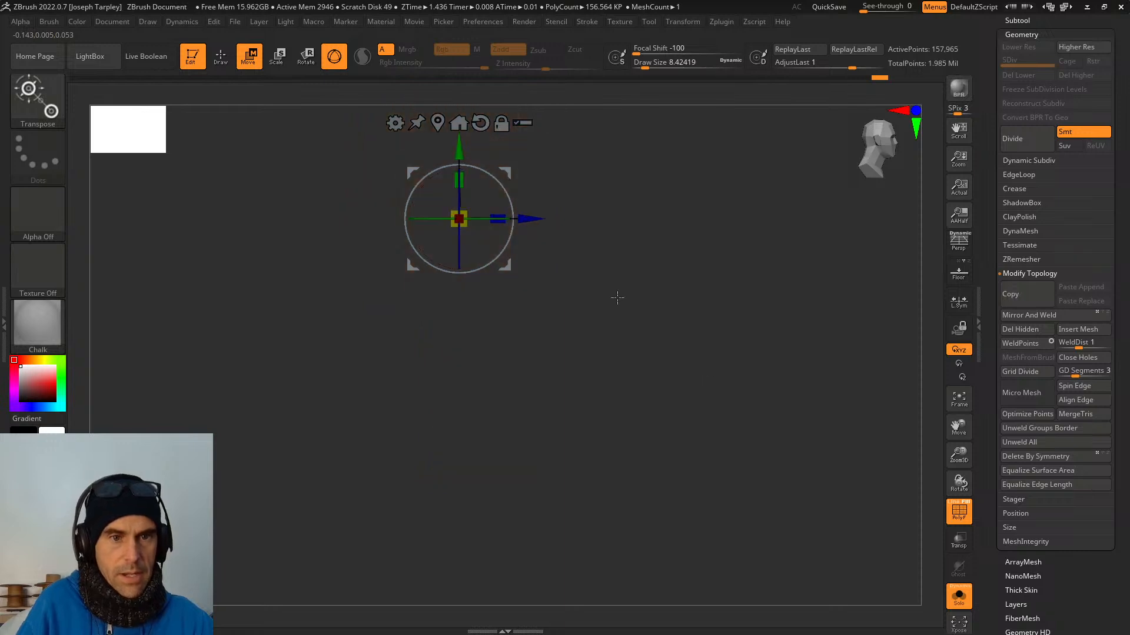
{"action": "left_click", "coordinate": [660, 316], "text": "ctrl+shift"}
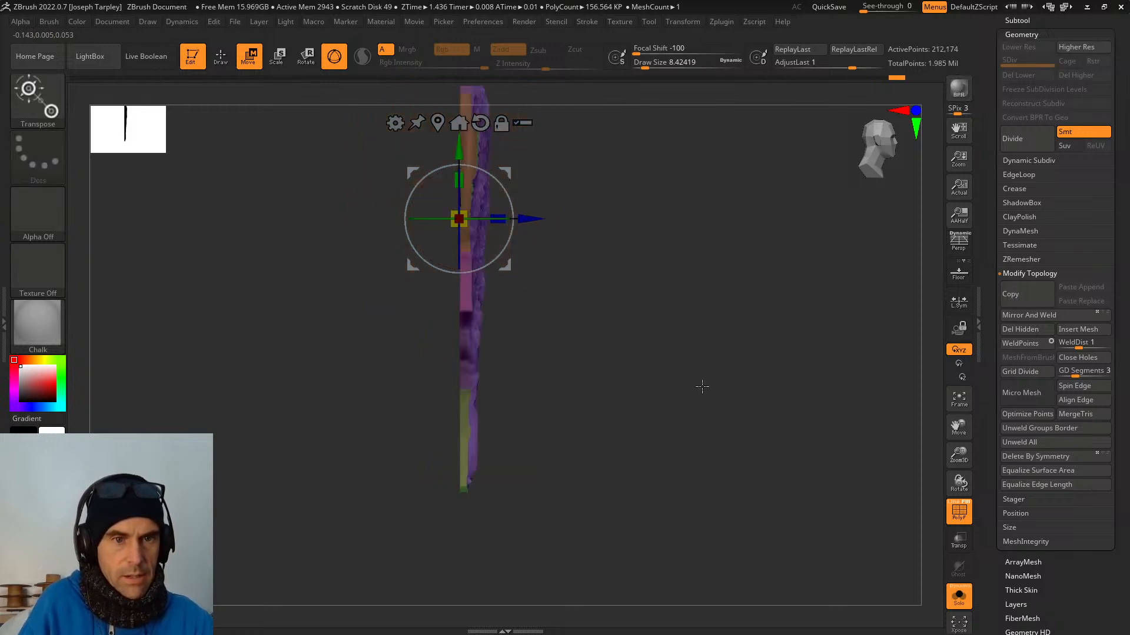
{"action": "left_click_drag", "start_coordinate": [533, 219], "coordinate": [517, 219], "text": "ctrl"}
{"action": "left_click_drag", "start_coordinate": [577, 261], "coordinate": [743, 366]}
{"action": "key", "text": "shift+f"}
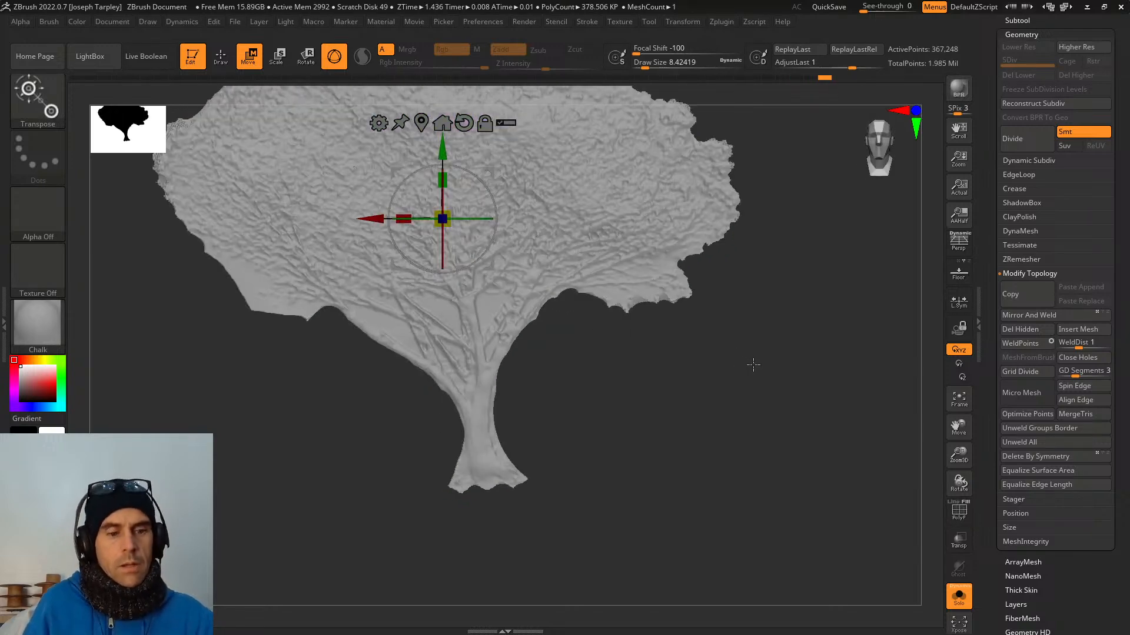
Return to Draw mode and leave Solo so the whole medal shows around the tree.
{"action": "key", "text": "q"}
{"action": "left_click", "coordinate": [964, 595]}
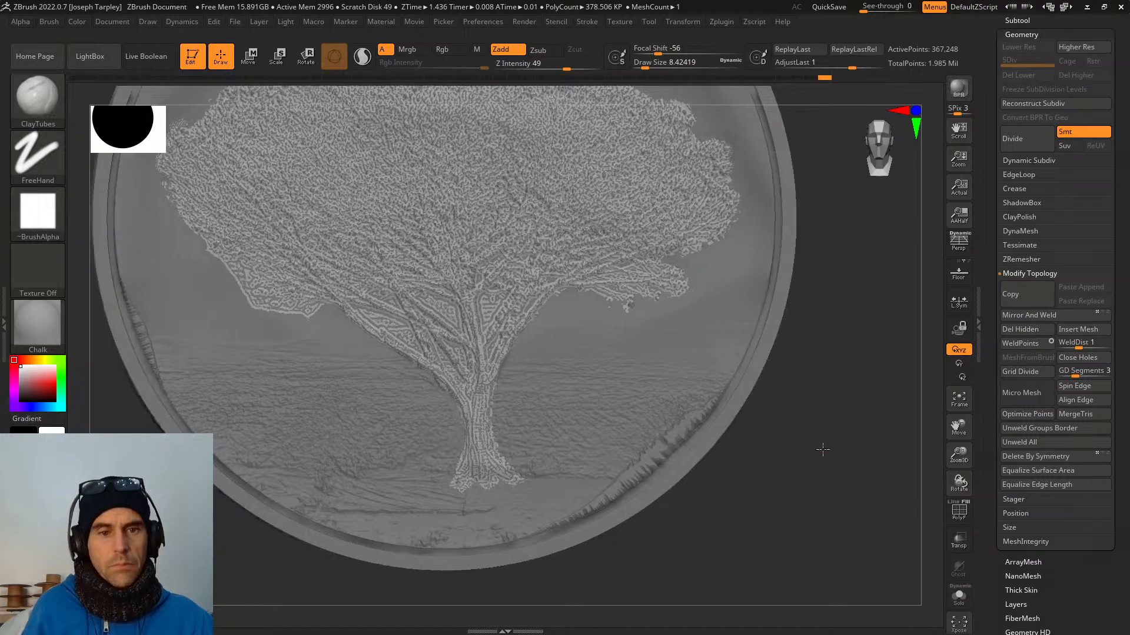
{"action": "mouse_move", "coordinate": [827, 463]}
{"action": "left_mouse_down", "text": "alt"}
{"action": "mouse_move", "coordinate": [816, 525]}
{"action": "mouse_move", "coordinate": [815, 420]}
{"action": "mouse_move", "coordinate": [800, 502]}
{"action": "mouse_move", "coordinate": [830, 479]}
{"action": "mouse_move", "coordinate": [793, 444]}
{"action": "mouse_move", "coordinate": [787, 469]}
{"action": "mouse_move", "coordinate": [812, 464]}
{"action": "mouse_move", "coordinate": [762, 463]}
{"action": "mouse_move", "coordinate": [795, 466]}
{"action": "mouse_move", "coordinate": [776, 439]}
{"action": "mouse_move", "coordinate": [840, 449]}
{"action": "mouse_move", "coordinate": [834, 434]}
{"action": "mouse_move", "coordinate": [829, 446]}
{"action": "mouse_move", "coordinate": [673, 424]}
{"action": "left_mouse_up", "text": "alt"}
{"action": "key", "text": "shift+f"}
{"action": "key", "text": "shift+f"}
Preview the medal in the Gold material and examine the tree relief up close.
{"action": "left_click", "coordinate": [38, 323]}
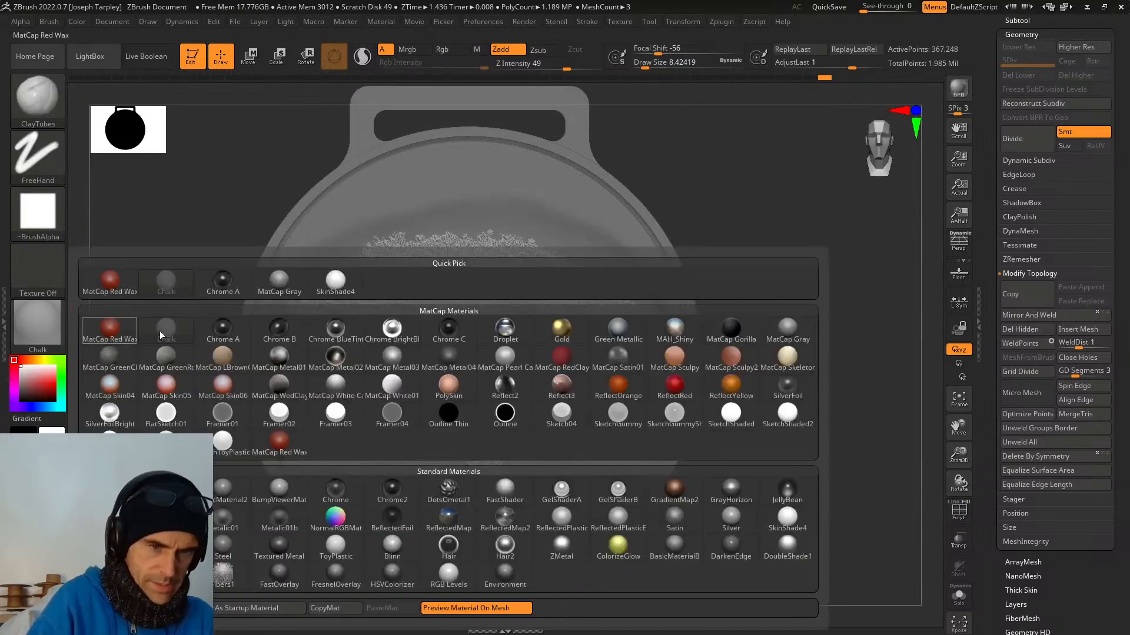
{"action": "left_click", "coordinate": [562, 330]}
{"action": "mouse_move", "coordinate": [812, 393]}
{"action": "left_mouse_down"}
{"action": "mouse_move", "coordinate": [797, 396]}
{"action": "mouse_move", "coordinate": [867, 394]}
{"action": "mouse_move", "coordinate": [827, 399]}
{"action": "left_mouse_up"}
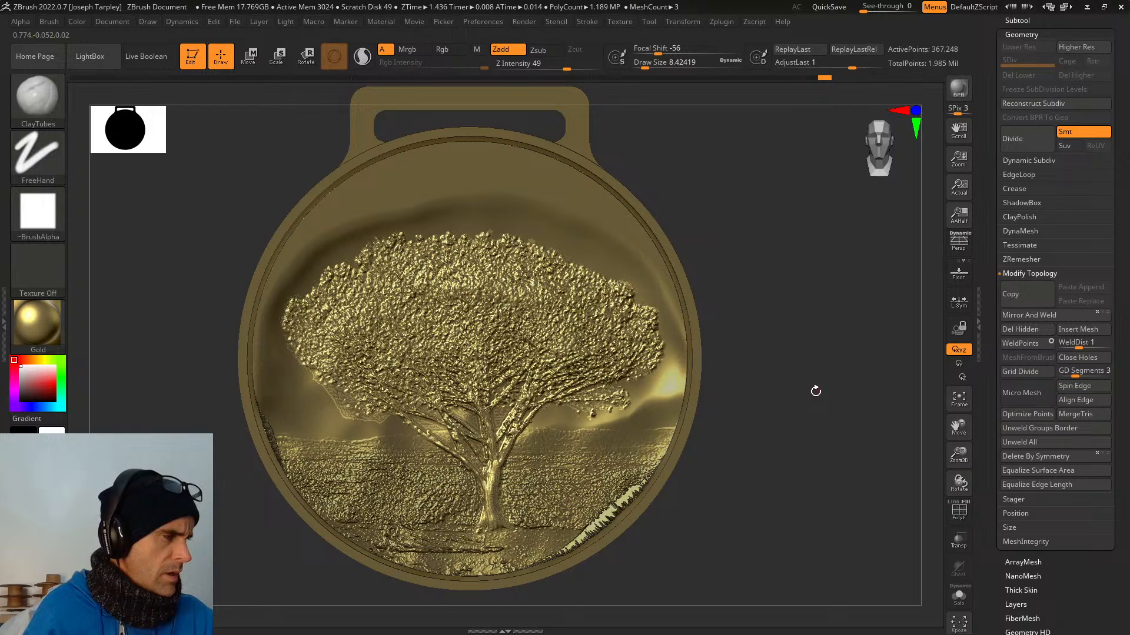
{"action": "left_click_drag", "start_coordinate": [826, 392], "coordinate": [793, 390]}
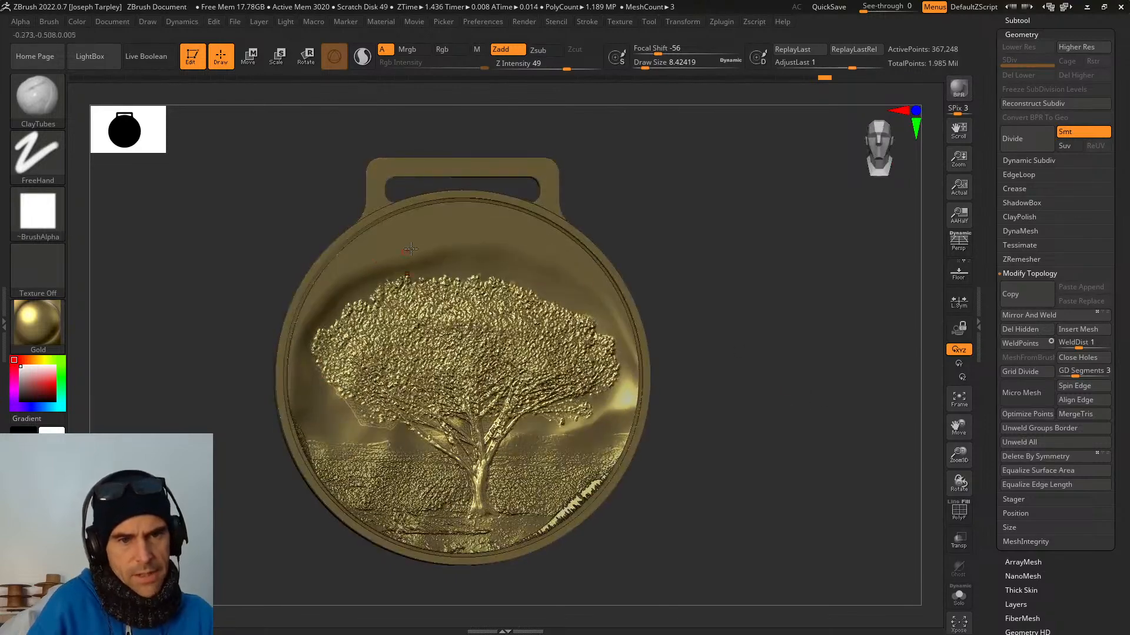
{"action": "mouse_move", "coordinate": [771, 512]}
{"action": "left_mouse_down"}
{"action": "mouse_move", "coordinate": [794, 518]}
{"action": "mouse_move", "coordinate": [749, 504]}
{"action": "mouse_move", "coordinate": [765, 480]}
{"action": "mouse_move", "coordinate": [760, 567]}
{"action": "left_mouse_up"}
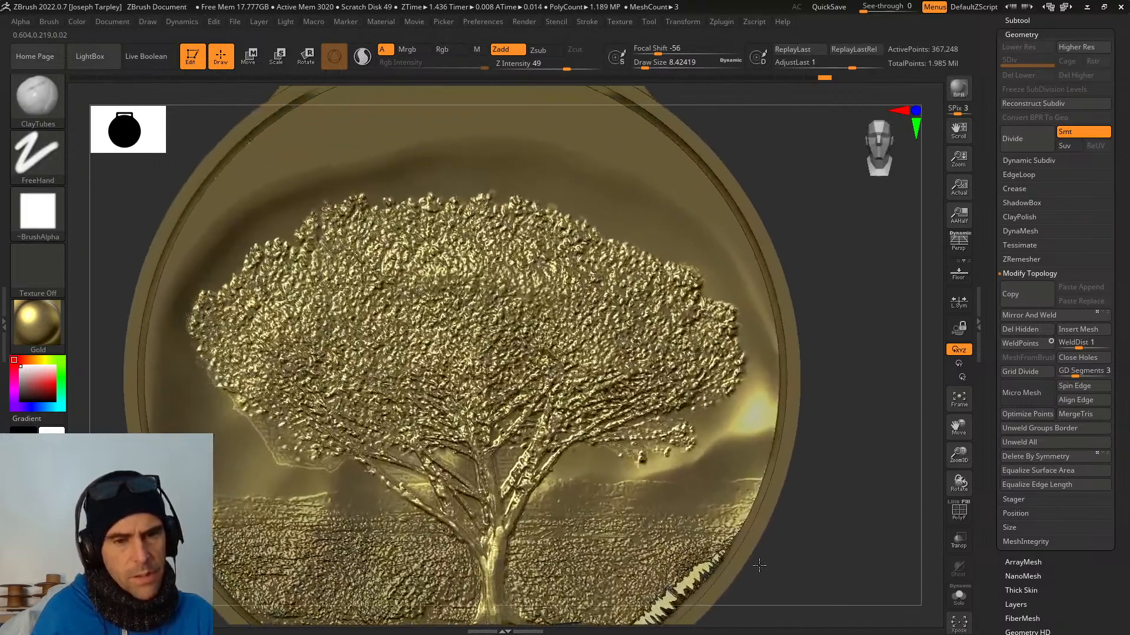
{"action": "mouse_move", "coordinate": [841, 529]}
{"action": "left_mouse_down", "text": "alt"}
{"action": "mouse_move", "coordinate": [850, 489]}
{"action": "mouse_move", "coordinate": [859, 492]}
{"action": "mouse_move", "coordinate": [840, 481]}
{"action": "mouse_move", "coordinate": [835, 492]}
{"action": "mouse_move", "coordinate": [891, 419]}
{"action": "left_mouse_up", "text": "alt"}
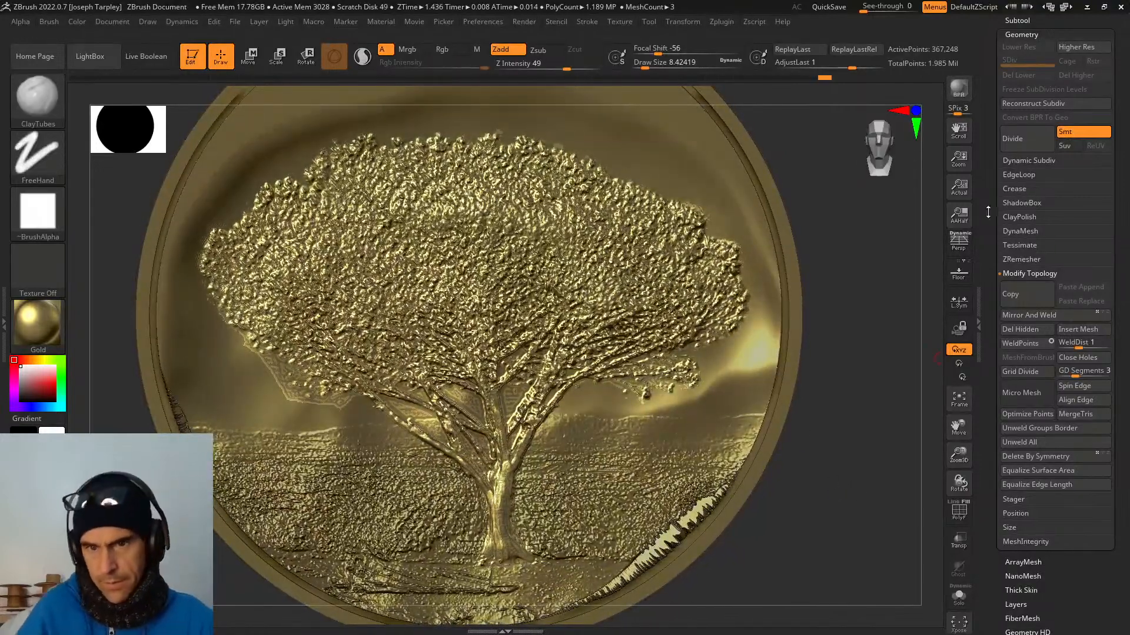
Switch the medal's display material to MatCap LBrown and check the whole medal.
{"action": "scroll", "coordinate": [988, 212], "scroll_direction": "up", "scroll_amount": 5}
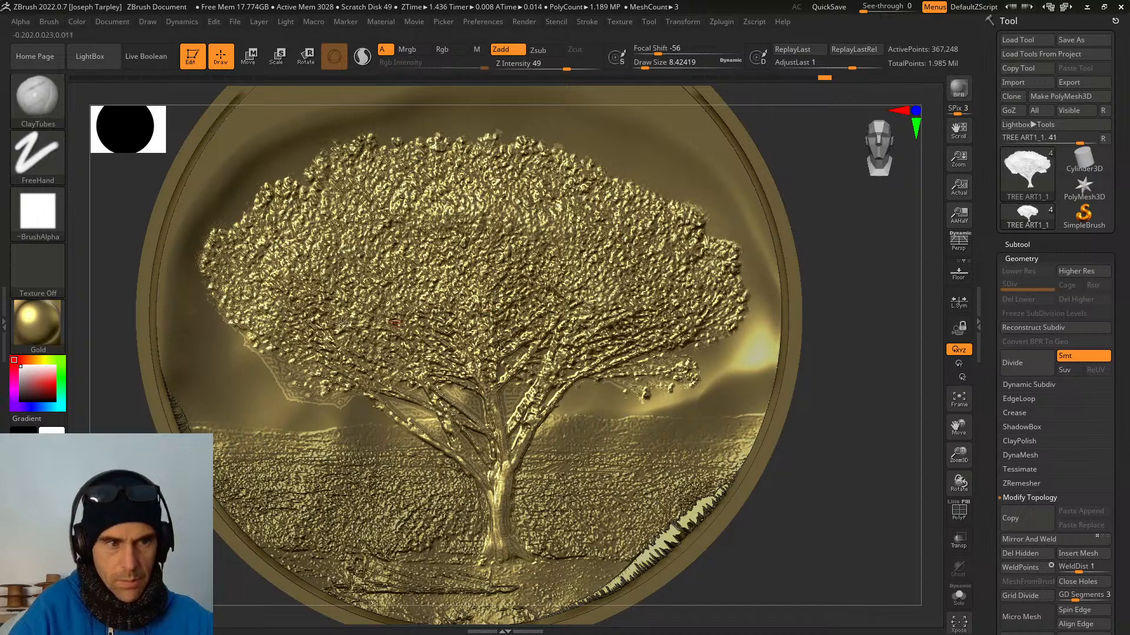
{"action": "left_click", "coordinate": [47, 312]}
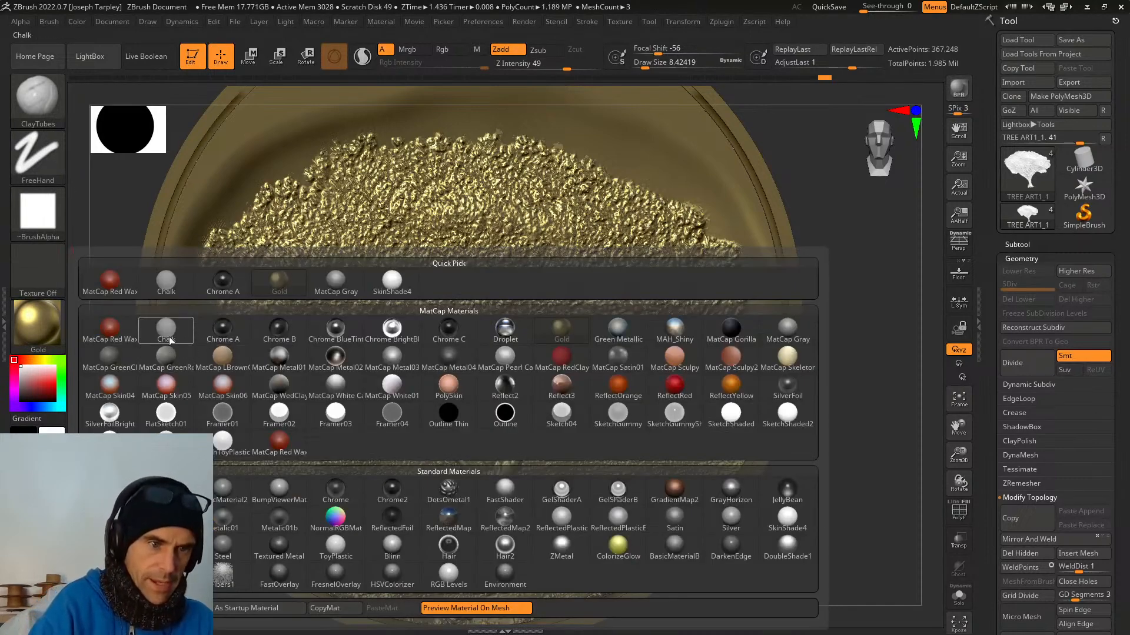
{"action": "left_click", "coordinate": [226, 370]}
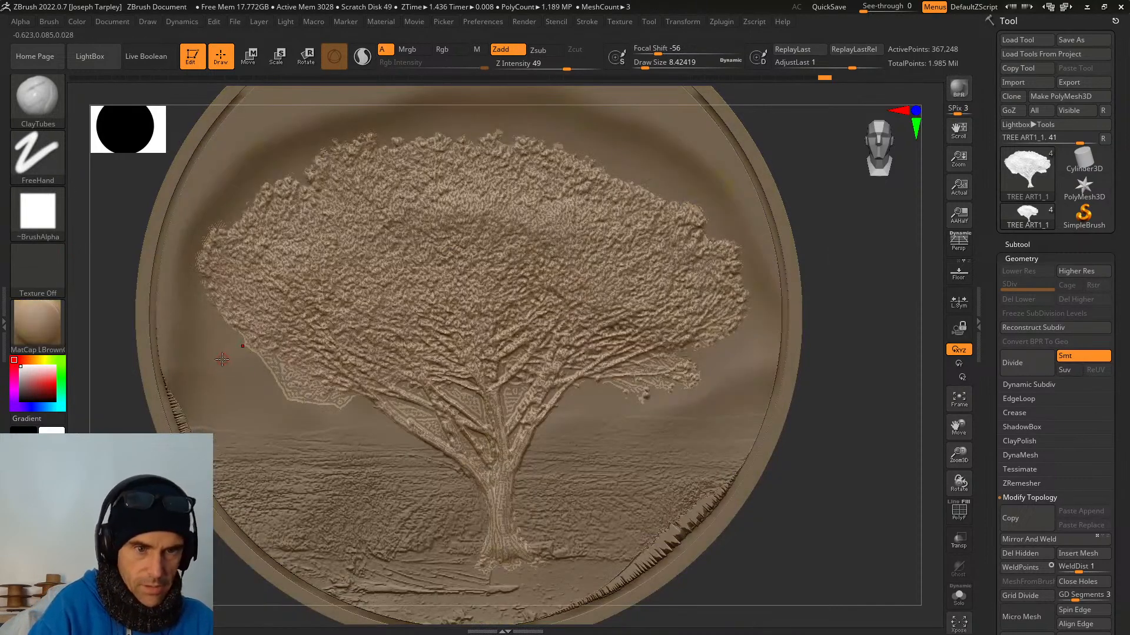
{"action": "left_click_drag", "start_coordinate": [825, 493], "coordinate": [853, 473]}
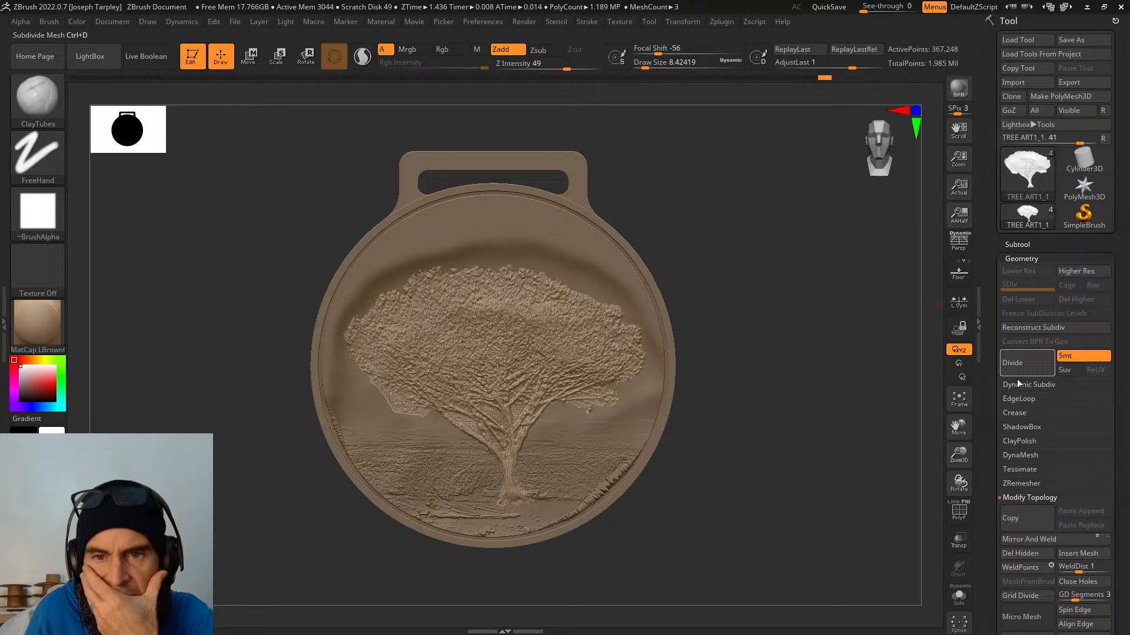
Select the TREE ART subtool and rename it BACKGROUND.
{"action": "left_click", "coordinate": [1029, 244]}
{"action": "mouse_move", "coordinate": [1073, 144]}
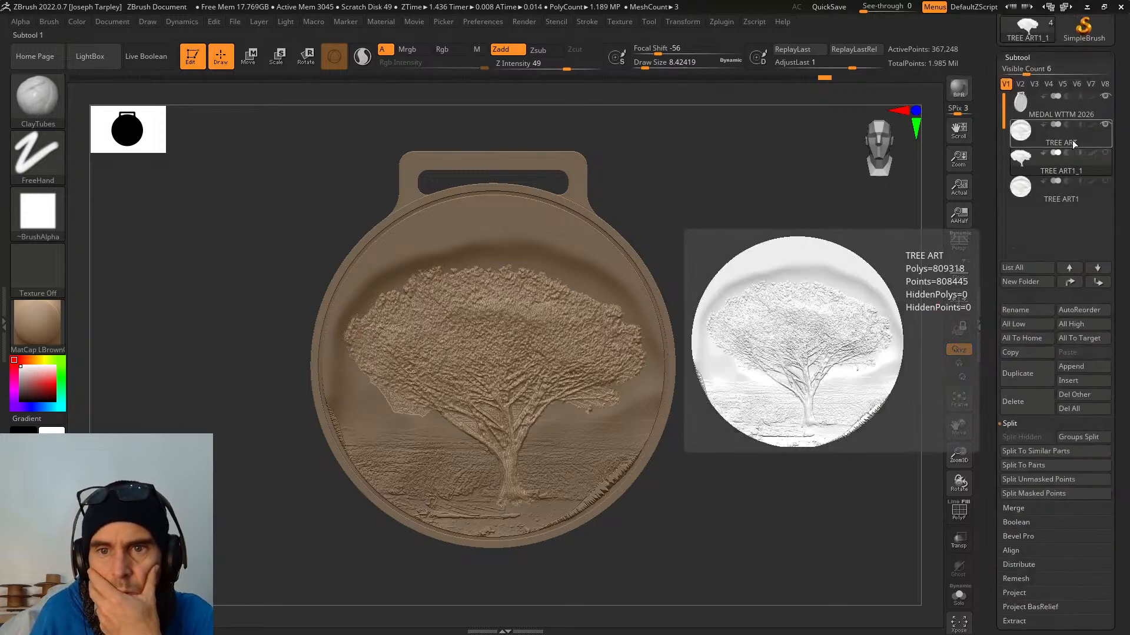
{"action": "left_click", "coordinate": [1070, 146]}
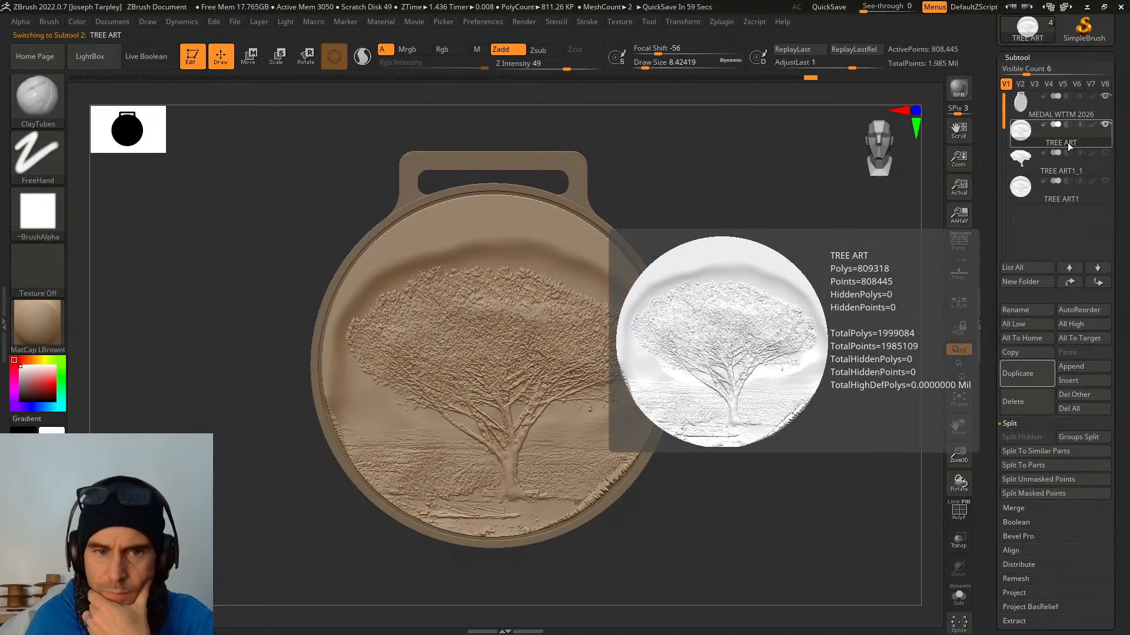
{"action": "left_click", "coordinate": [1034, 312]}
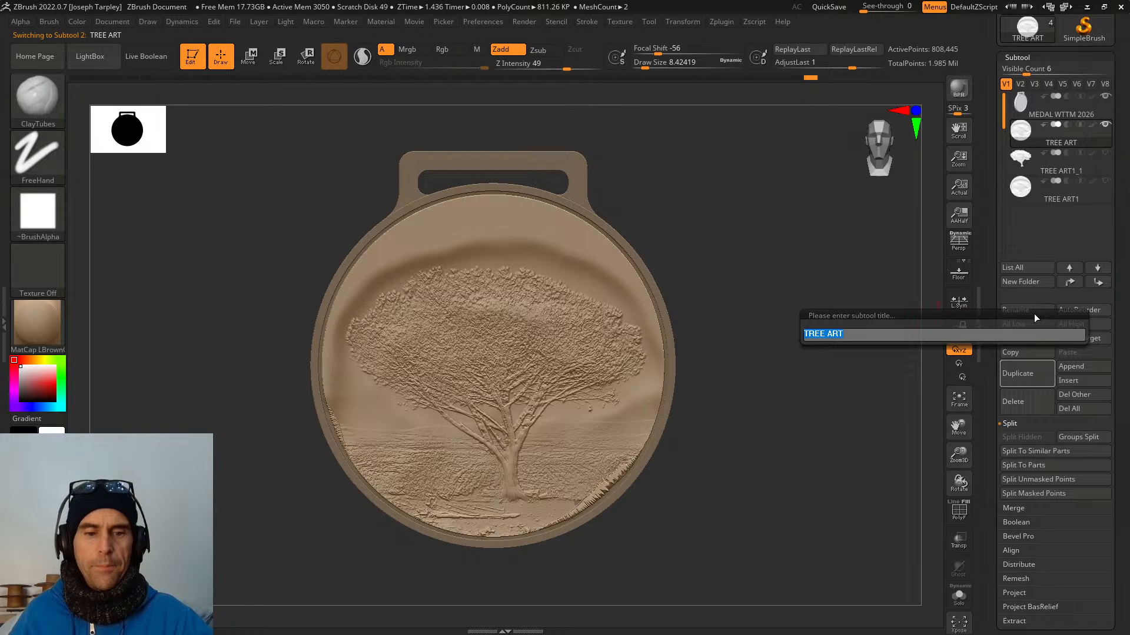
{"action": "type", "text": "BACKGROUND"}
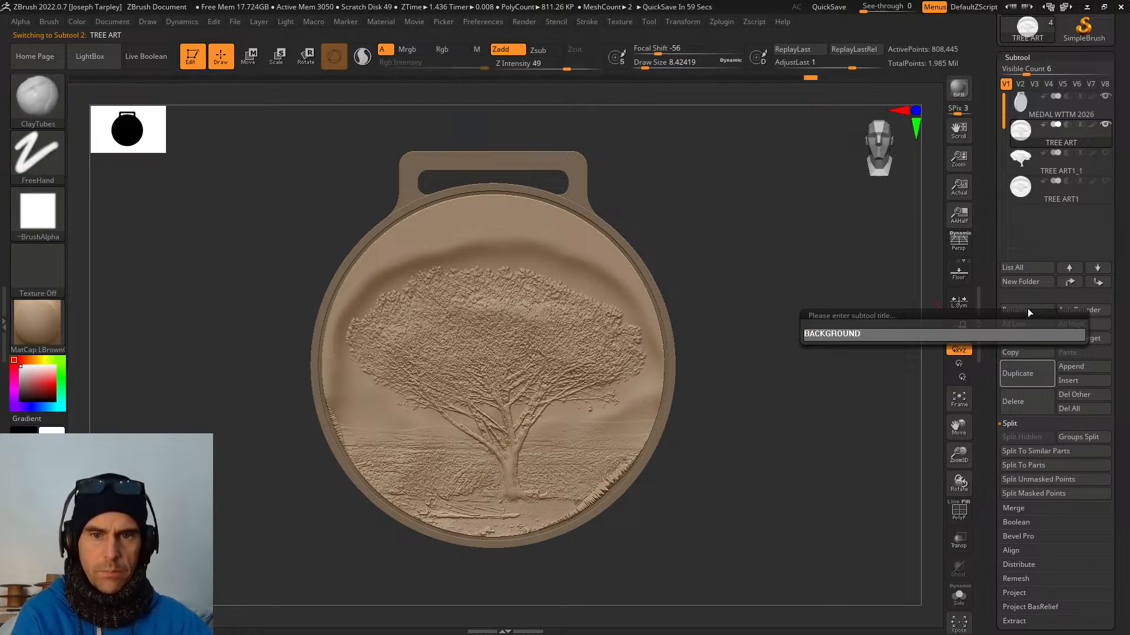
{"action": "key", "text": "Return"}
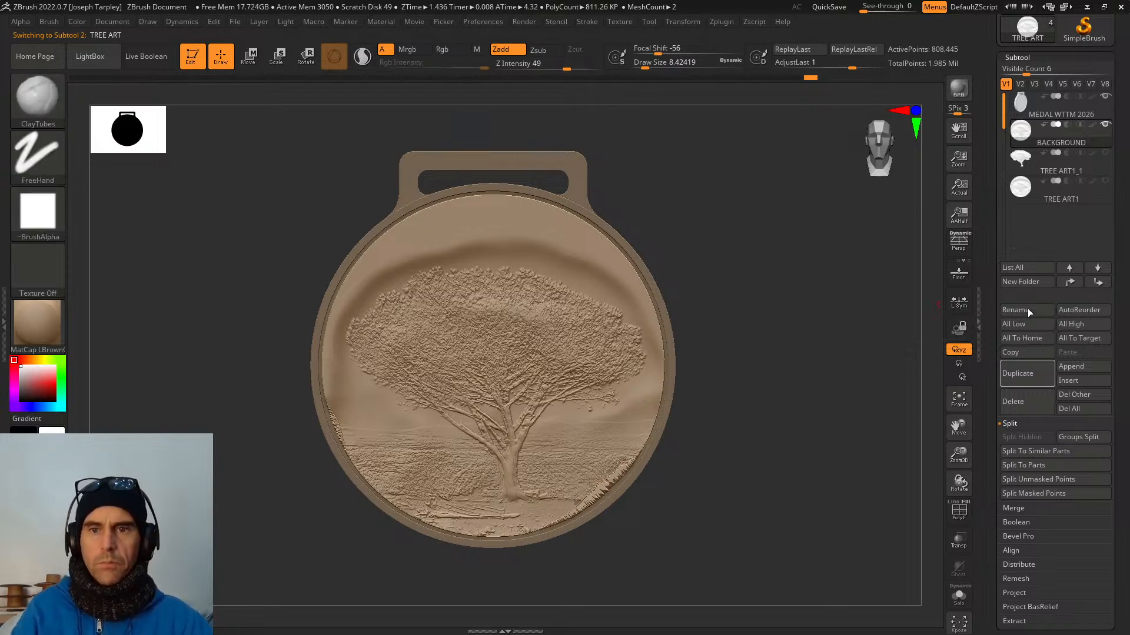
{"action": "left_click", "coordinate": [1028, 308]}
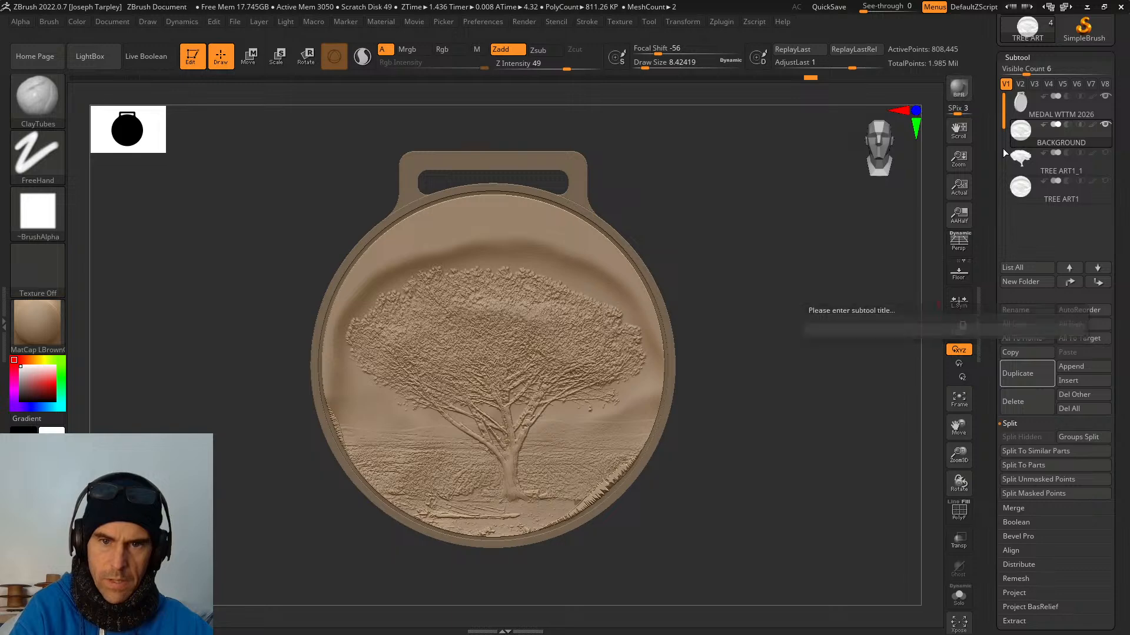
{"action": "key", "text": "Return"}
Make the TREE ART1_1 subtool visible and lasso-hide the upper sky area of BACKGROUND down to just above the horizon.
{"action": "left_click", "coordinate": [1104, 154]}
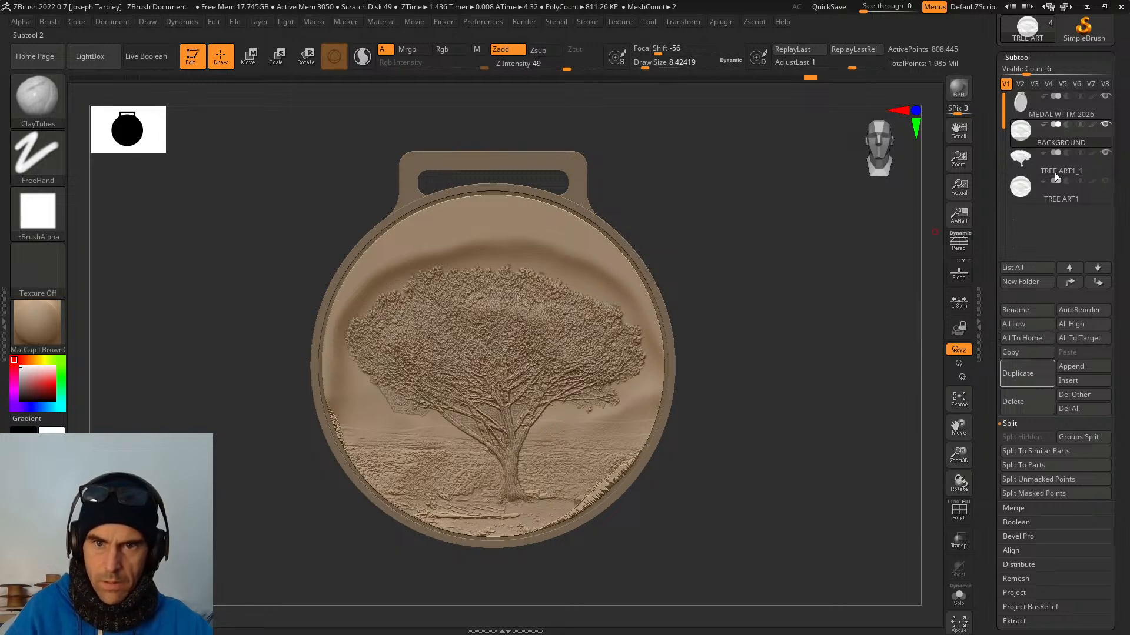
{"action": "mouse_move", "coordinate": [676, 201]}
{"action": "left_mouse_down"}
{"action": "mouse_move", "coordinate": [709, 202]}
{"action": "mouse_move", "coordinate": [734, 263]}
{"action": "left_mouse_up"}
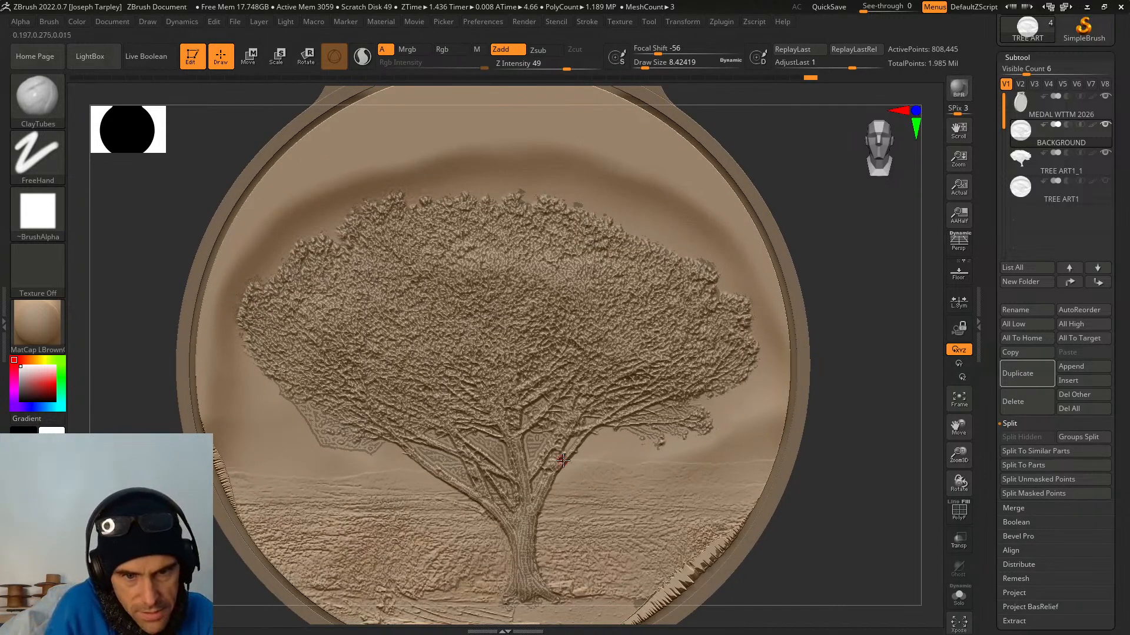
{"action": "right_click_drag", "start_coordinate": [845, 444], "coordinate": [848, 432], "text": "alt"}
{"action": "mouse_move", "coordinate": [855, 429]}
{"action": "left_mouse_down", "text": "ctrl+alt+shift"}
{"action": "mouse_move", "coordinate": [618, 42]}
{"action": "mouse_move", "coordinate": [237, 121]}
{"action": "mouse_move", "coordinate": [177, 253]}
{"action": "mouse_move", "coordinate": [147, 377]}
{"action": "mouse_move", "coordinate": [147, 435]}
{"action": "left_mouse_up", "text": "ctrl+alt+shift"}
Lasso-hide the remaining sky strip of BACKGROUND along the horizon line to the right of the trunk.
{"action": "mouse_move", "coordinate": [877, 520]}
{"action": "left_mouse_down"}
{"action": "mouse_move", "coordinate": [853, 504]}
{"action": "mouse_move", "coordinate": [876, 467]}
{"action": "mouse_move", "coordinate": [900, 470]}
{"action": "mouse_move", "coordinate": [870, 522]}
{"action": "mouse_move", "coordinate": [881, 558]}
{"action": "mouse_move", "coordinate": [889, 516]}
{"action": "mouse_move", "coordinate": [810, 498]}
{"action": "left_mouse_up"}
{"action": "mouse_move", "coordinate": [865, 355]}
{"action": "left_mouse_down", "text": "ctrl+alt+shift"}
{"action": "mouse_move", "coordinate": [306, 317]}
{"action": "mouse_move", "coordinate": [281, 363]}
{"action": "left_mouse_up", "text": "ctrl+alt+shift"}
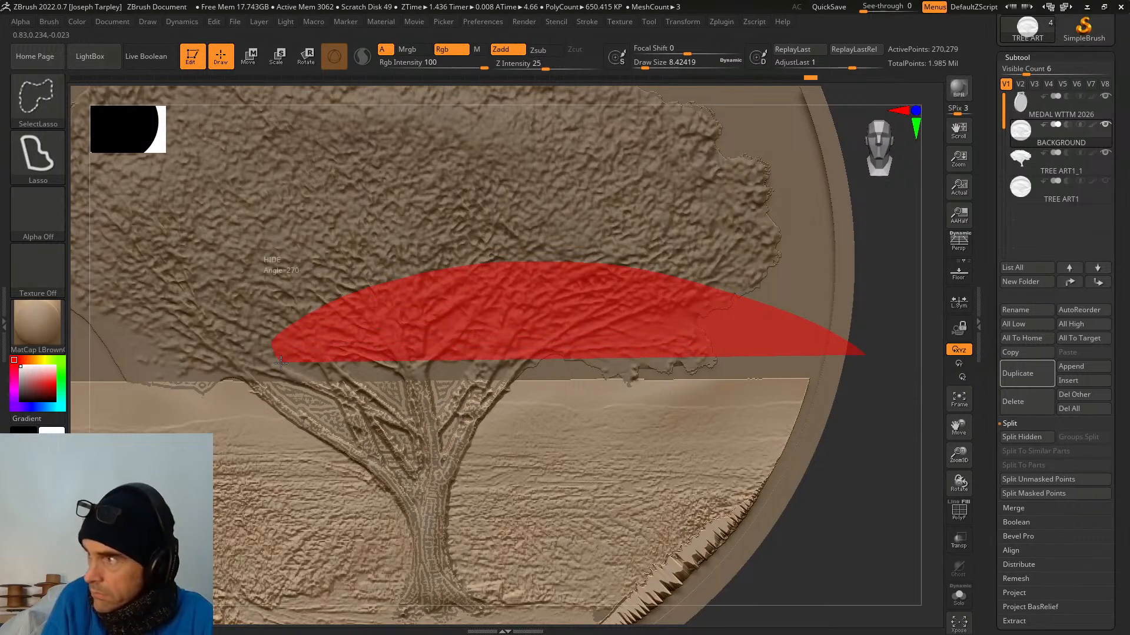
{"action": "left_click_drag", "start_coordinate": [280, 362], "coordinate": [302, 399], "text": "ctrl+alt+shift"}
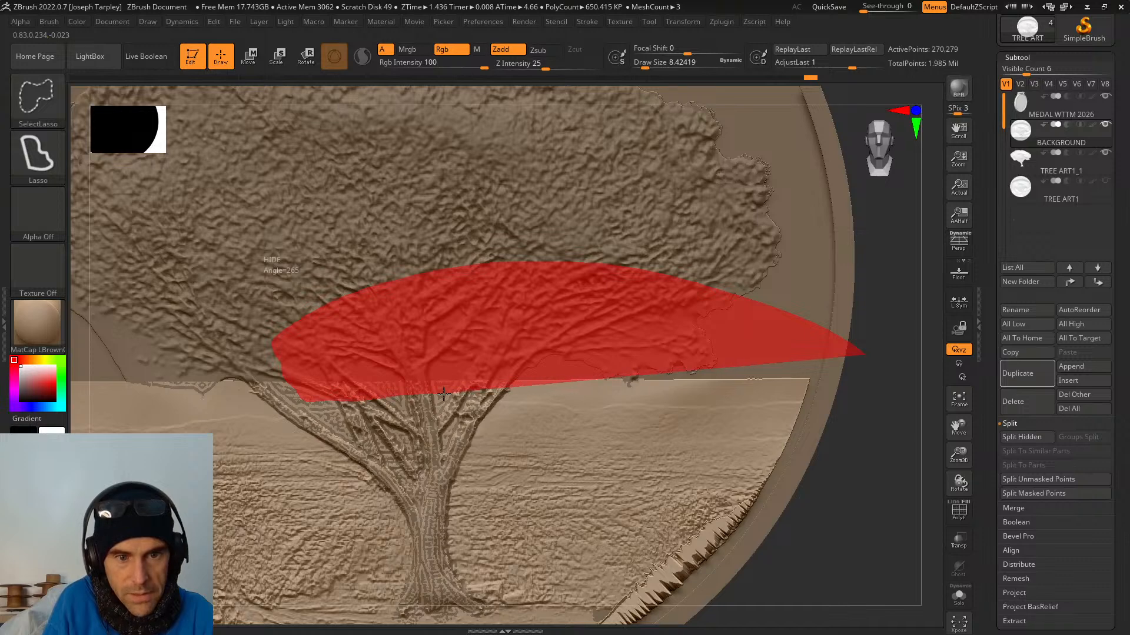
{"action": "left_click_drag", "start_coordinate": [444, 394], "coordinate": [495, 398], "text": "ctrl+alt+shift"}
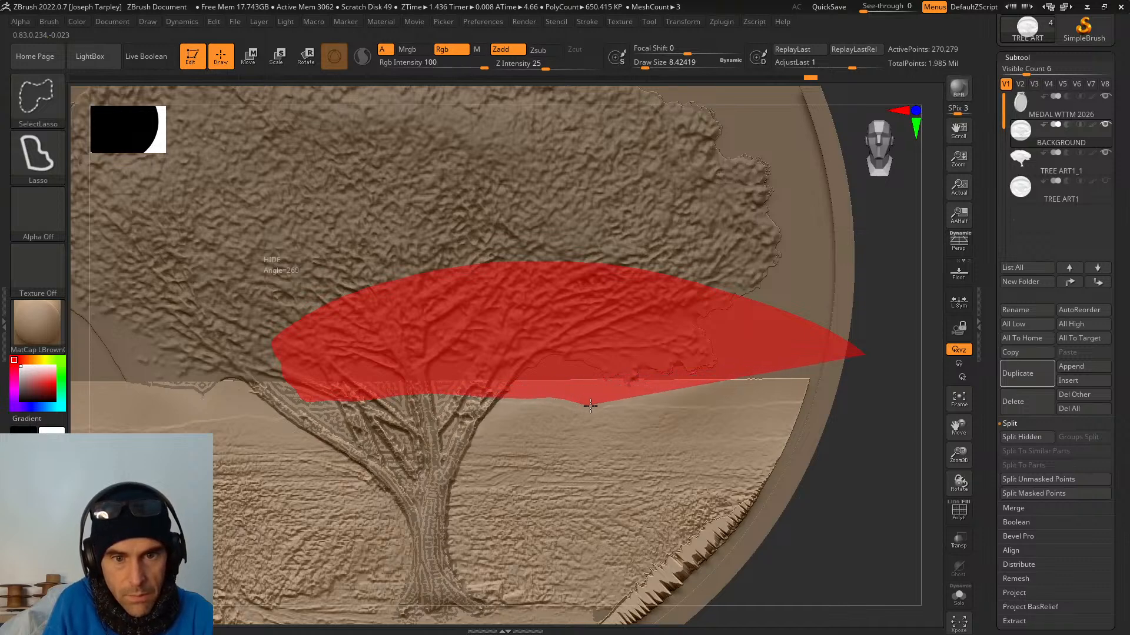
{"action": "left_click_drag", "start_coordinate": [678, 401], "coordinate": [731, 401], "text": "ctrl+alt+shift"}
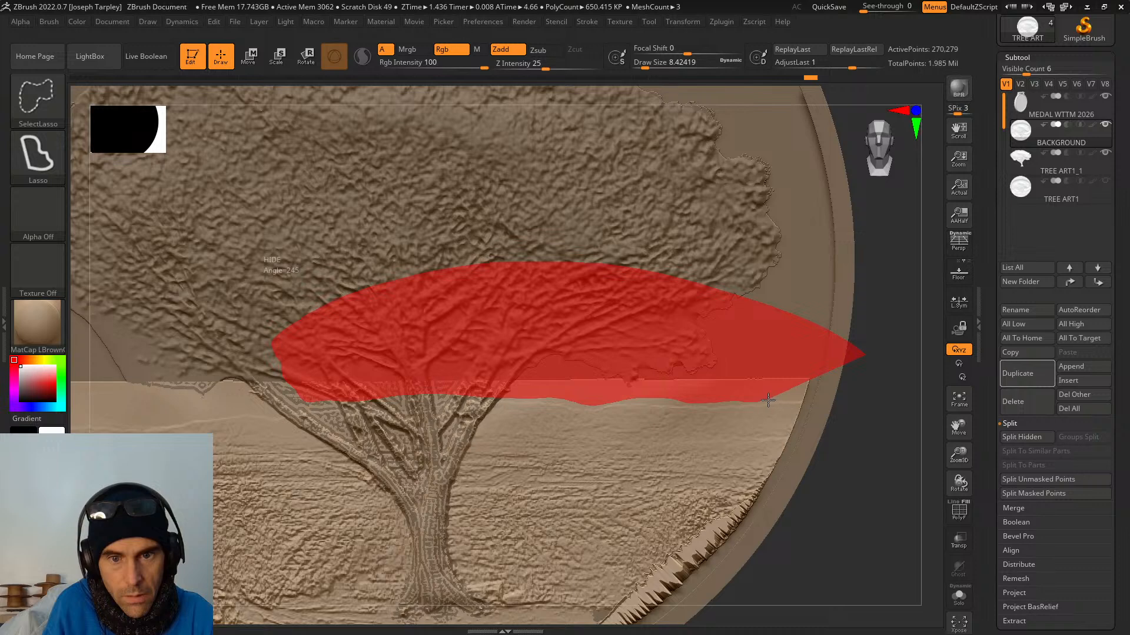
{"action": "left_click_drag", "start_coordinate": [854, 393], "coordinate": [886, 340], "text": "ctrl+alt+shift"}
Lasso-hide the remaining sky strip of BACKGROUND along the hill line to the left of the trunk.
{"action": "right_click_drag", "start_coordinate": [633, 437], "coordinate": [734, 398], "text": "alt"}
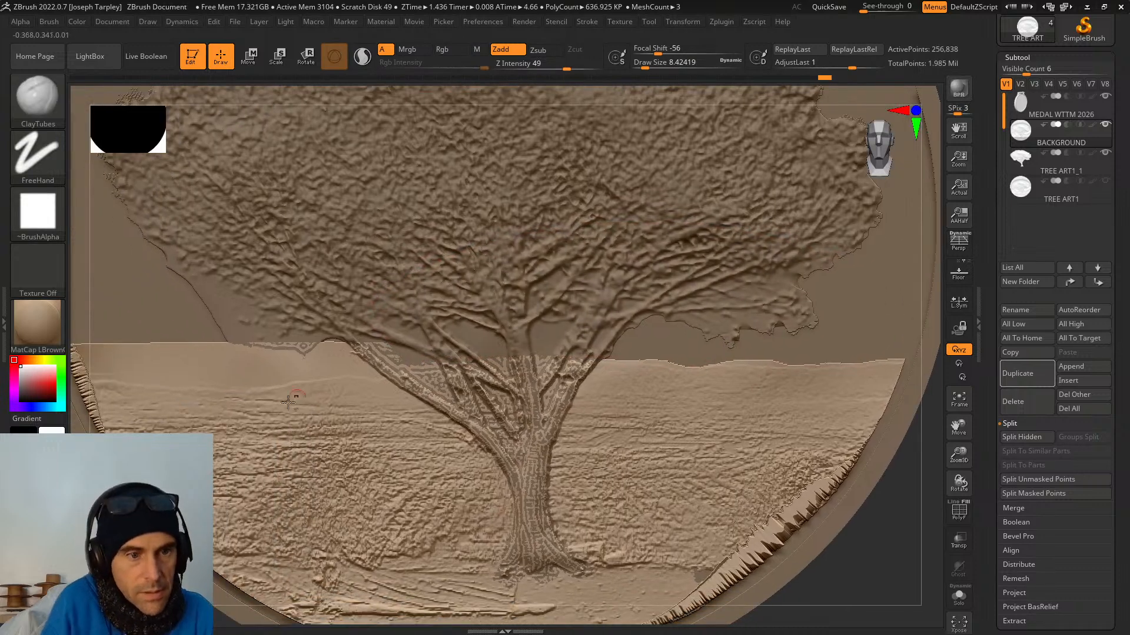
{"action": "left_click_drag", "start_coordinate": [94, 523], "coordinate": [309, 548], "text": "alt"}
{"action": "mouse_move", "coordinate": [223, 422]}
{"action": "left_mouse_down", "text": "ctrl+alt+shift"}
{"action": "mouse_move", "coordinate": [247, 370]}
{"action": "mouse_move", "coordinate": [503, 310]}
{"action": "mouse_move", "coordinate": [662, 350]}
{"action": "mouse_move", "coordinate": [642, 386]}
{"action": "mouse_move", "coordinate": [614, 399]}
{"action": "mouse_move", "coordinate": [558, 396]}
{"action": "left_mouse_up", "text": "ctrl+alt+shift"}
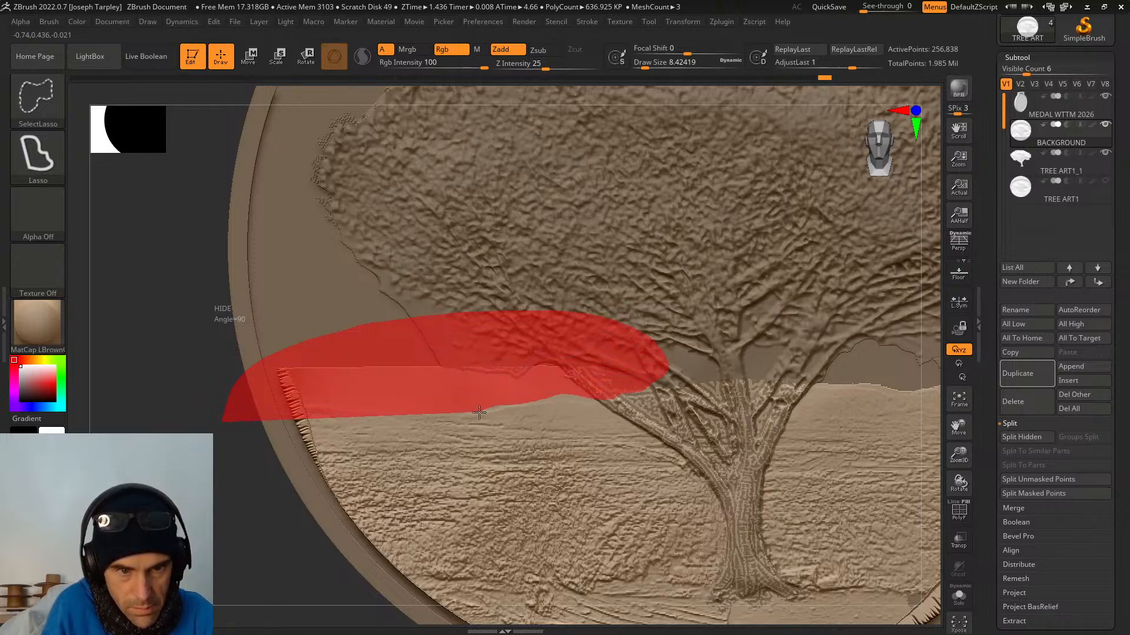
{"action": "left_click_drag", "start_coordinate": [479, 412], "coordinate": [401, 400], "text": "ctrl+alt+shift"}
{"action": "left_click_drag", "start_coordinate": [202, 387], "coordinate": [194, 398], "text": "ctrl+alt+shift"}
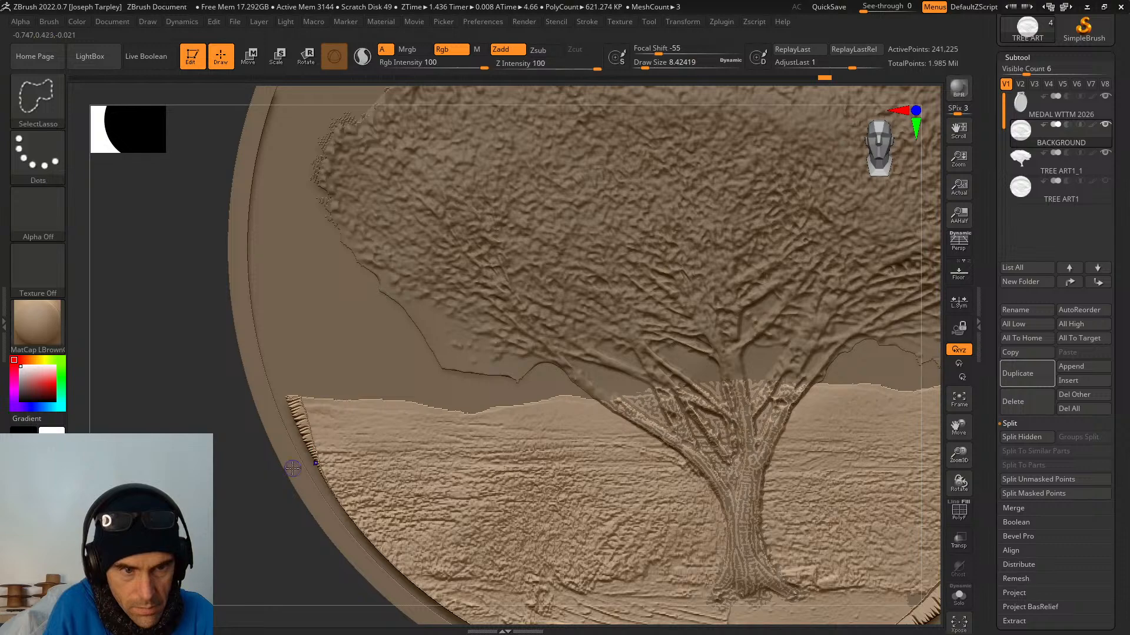
Delete the hidden sky geometry from BACKGROUND and update its DynaMesh.
{"action": "key", "text": "f"}
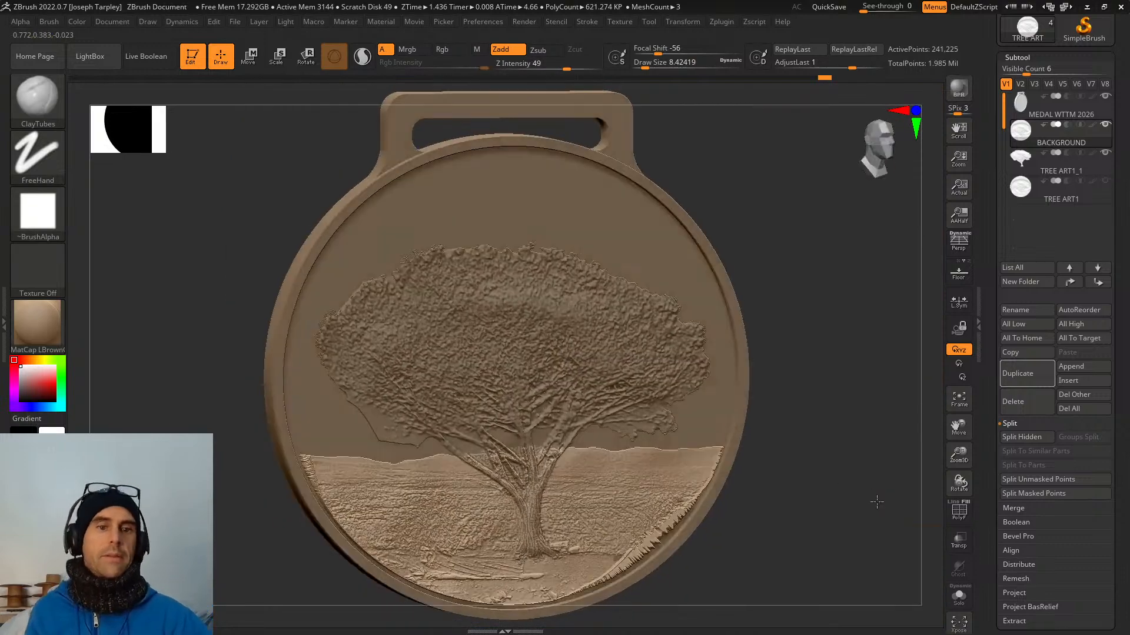
{"action": "mouse_move", "coordinate": [857, 456]}
{"action": "left_mouse_down", "text": "alt"}
{"action": "mouse_move", "coordinate": [816, 425]}
{"action": "mouse_move", "coordinate": [812, 454]}
{"action": "mouse_move", "coordinate": [832, 462]}
{"action": "mouse_move", "coordinate": [894, 399]}
{"action": "left_mouse_up", "text": "alt"}
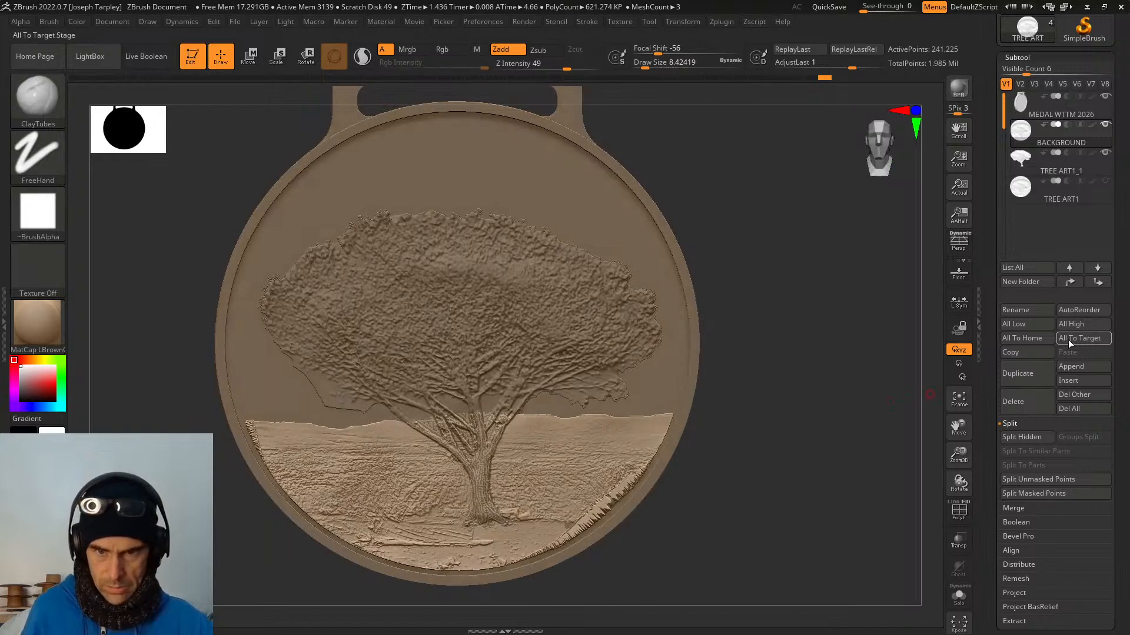
{"action": "left_click_drag", "start_coordinate": [997, 527], "coordinate": [1001, 465]}
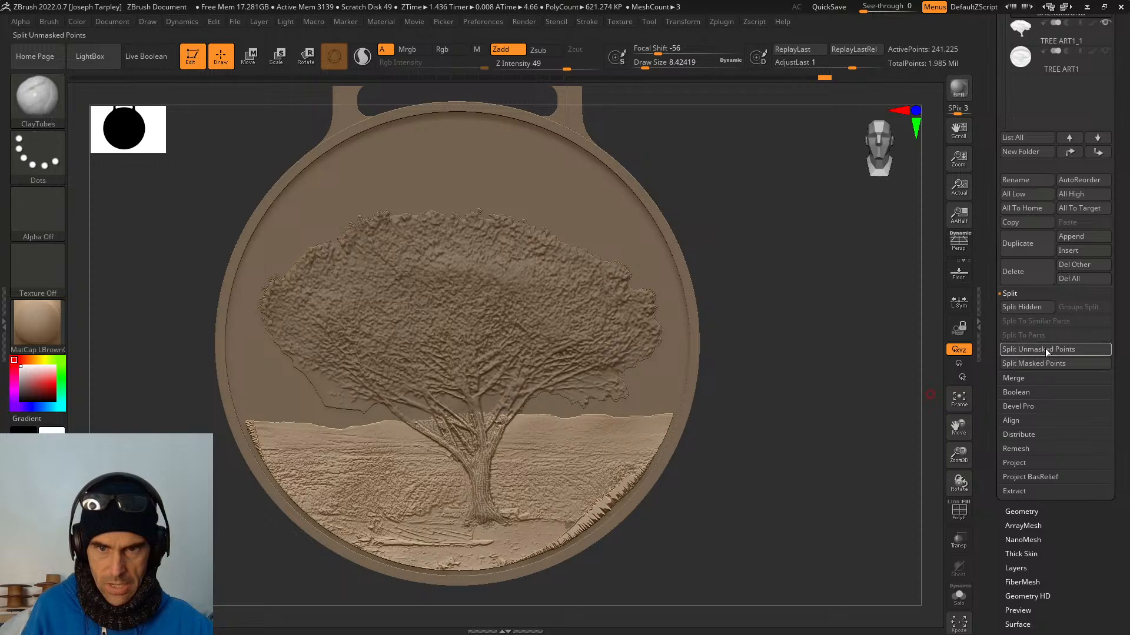
{"action": "left_click", "coordinate": [1021, 515]}
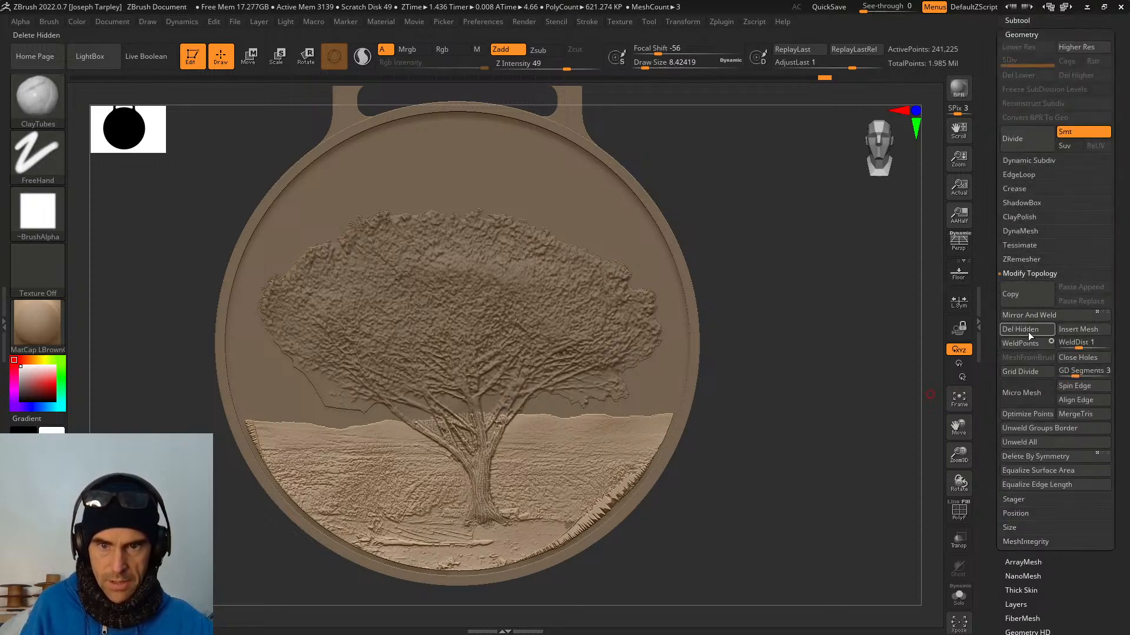
{"action": "key", "text": "ctrl"}
{"action": "left_click_drag", "start_coordinate": [863, 404], "coordinate": [809, 459]}
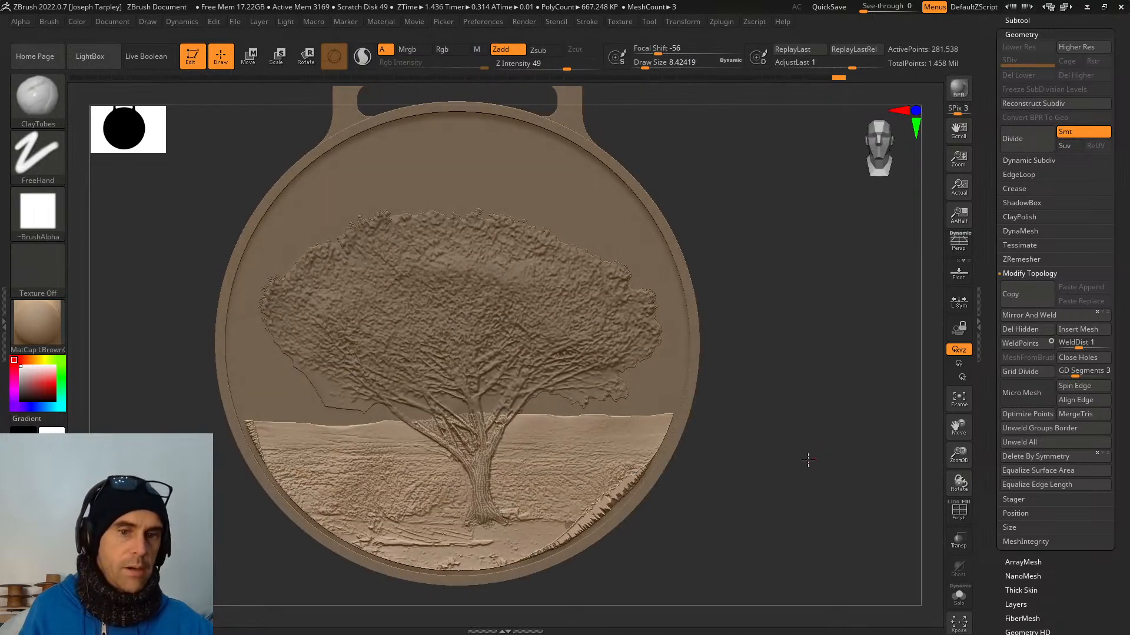
Select the TREE ART1_1 subtool and lasso-hide the flat leftover border along the canopy's lower left outline.
{"action": "left_click", "coordinate": [329, 361], "text": "alt"}
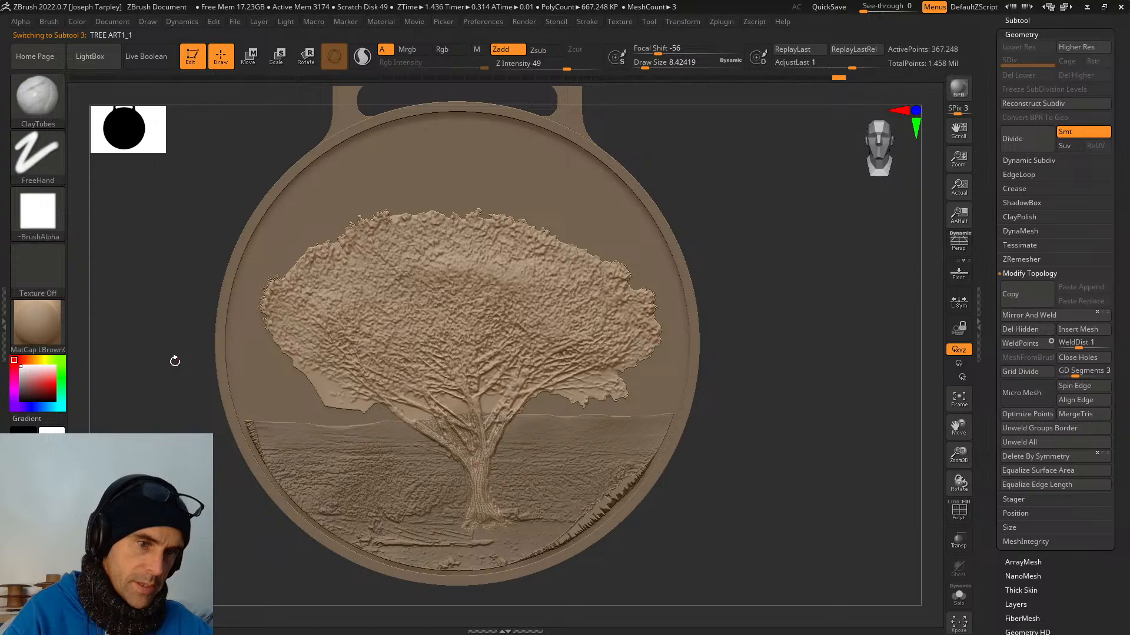
{"action": "left_click_drag", "start_coordinate": [174, 361], "coordinate": [322, 265], "text": "alt"}
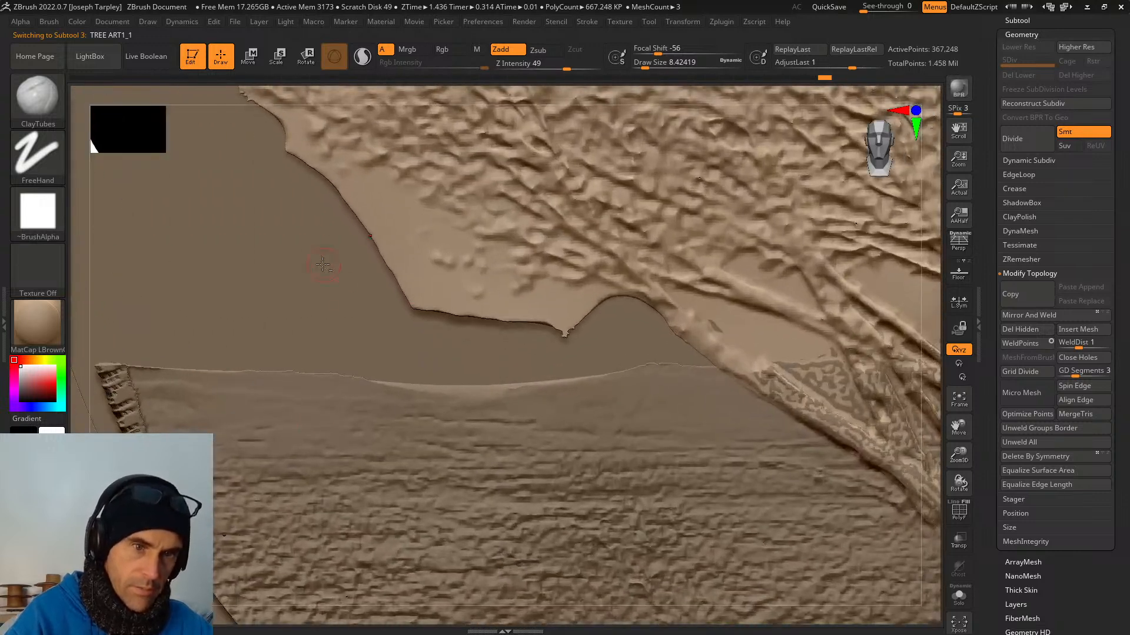
{"action": "key", "text": "ctrl+shift"}
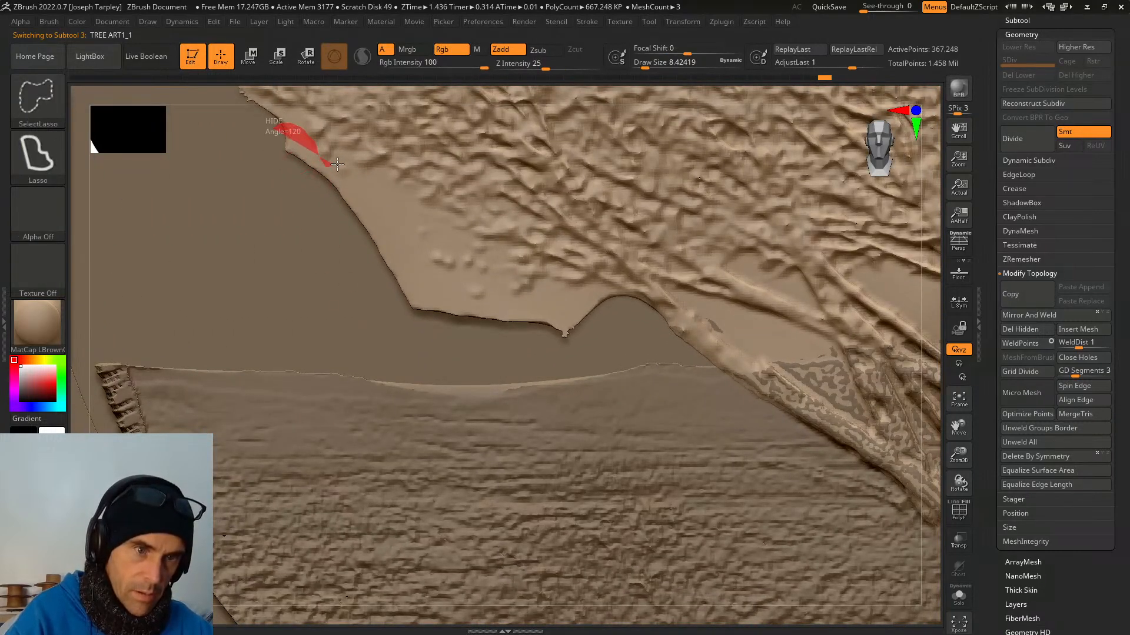
{"action": "mouse_move", "coordinate": [337, 163]}
{"action": "left_mouse_down", "text": "ctrl+shift"}
{"action": "mouse_move", "coordinate": [429, 197]}
{"action": "mouse_move", "coordinate": [409, 259]}
{"action": "mouse_move", "coordinate": [462, 297]}
{"action": "mouse_move", "coordinate": [486, 307]}
{"action": "mouse_move", "coordinate": [551, 281]}
{"action": "mouse_move", "coordinate": [616, 289]}
{"action": "mouse_move", "coordinate": [423, 415]}
{"action": "mouse_move", "coordinate": [203, 247]}
{"action": "mouse_move", "coordinate": [223, 153]}
{"action": "mouse_move", "coordinate": [259, 133]}
{"action": "left_mouse_up", "text": "ctrl+shift"}
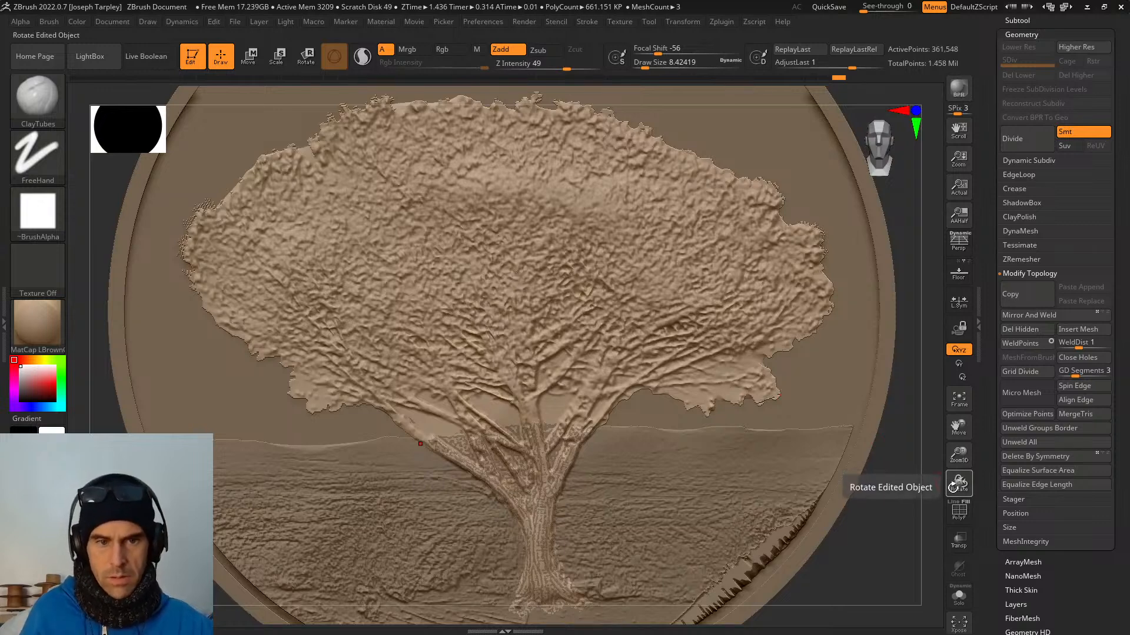
Delete the hidden canopy border from TREE ART1_1, close its holes and update its DynaMesh.
{"action": "left_click", "coordinate": [1039, 330]}
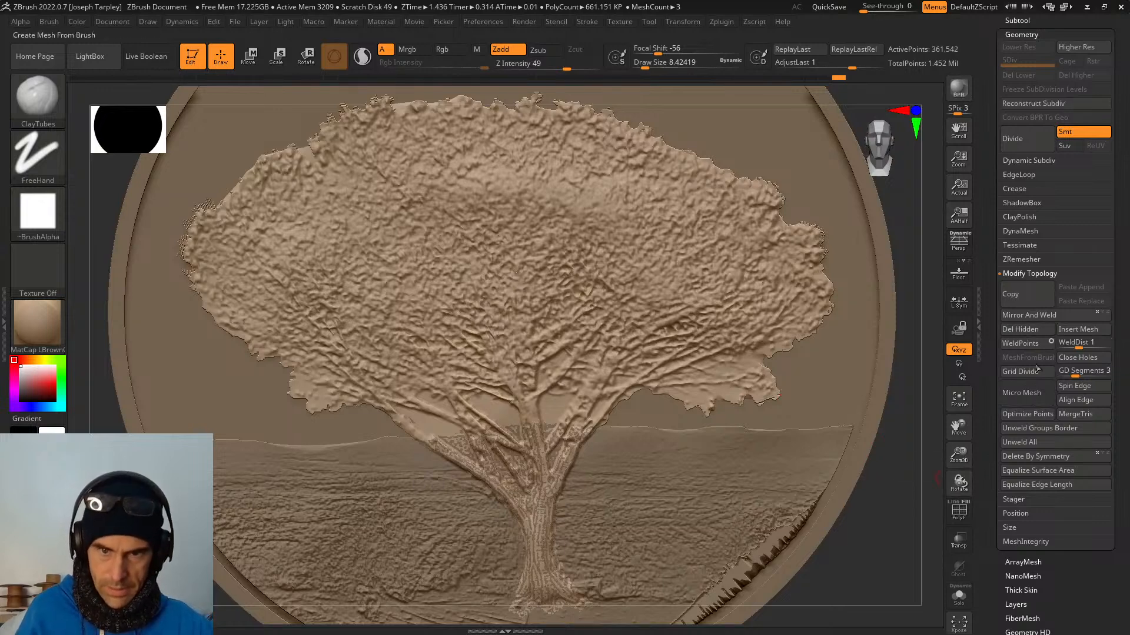
{"action": "left_click", "coordinate": [1081, 358]}
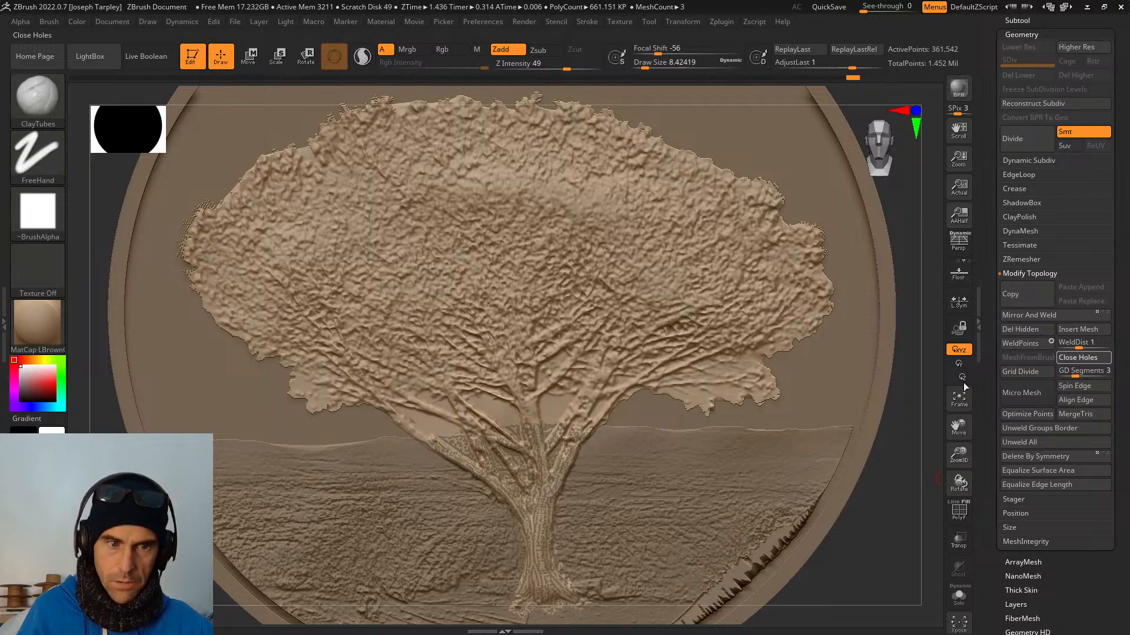
{"action": "left_click_drag", "start_coordinate": [893, 465], "coordinate": [855, 406]}
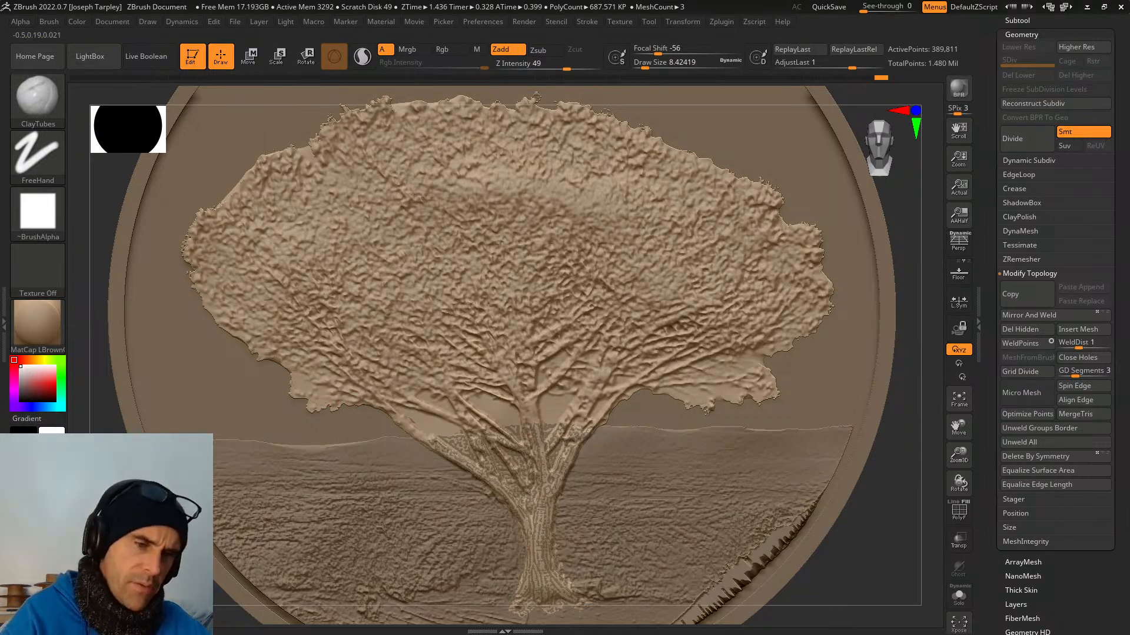
Select the BACKGROUND subtool and lasso-hide its jagged left edge along the medal's rim.
{"action": "key", "text": "f"}
{"action": "mouse_move", "coordinate": [235, 497]}
{"action": "left_mouse_down", "text": "alt"}
{"action": "mouse_move", "coordinate": [320, 582]}
{"action": "mouse_move", "coordinate": [378, 530]}
{"action": "mouse_move", "coordinate": [612, 401]}
{"action": "left_mouse_up", "text": "alt"}
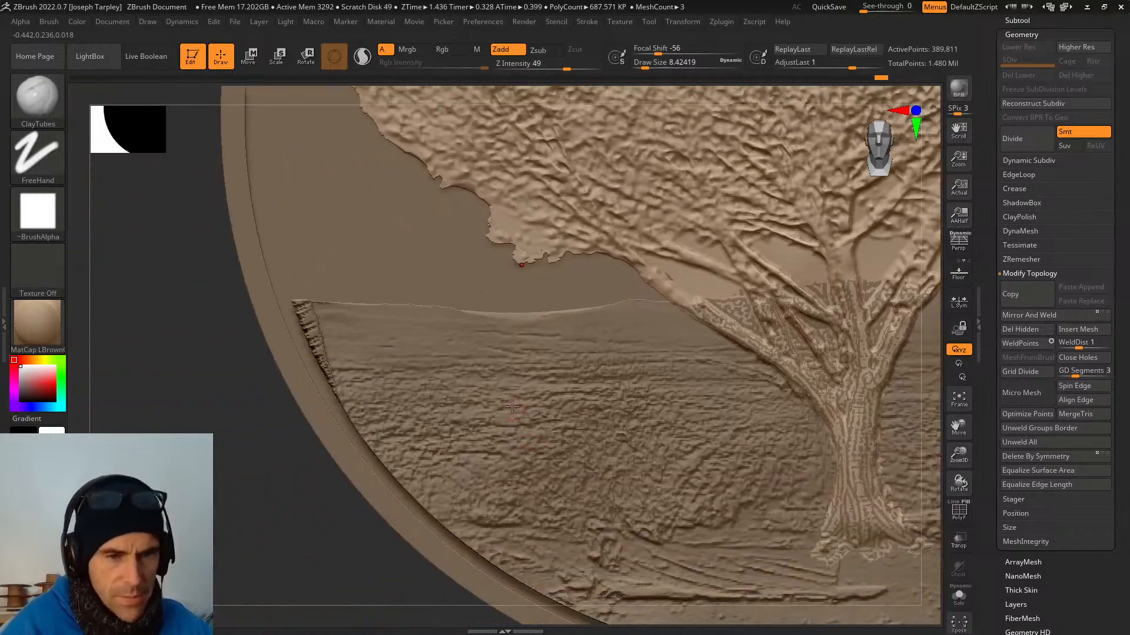
{"action": "left_click", "coordinate": [478, 372], "text": "alt"}
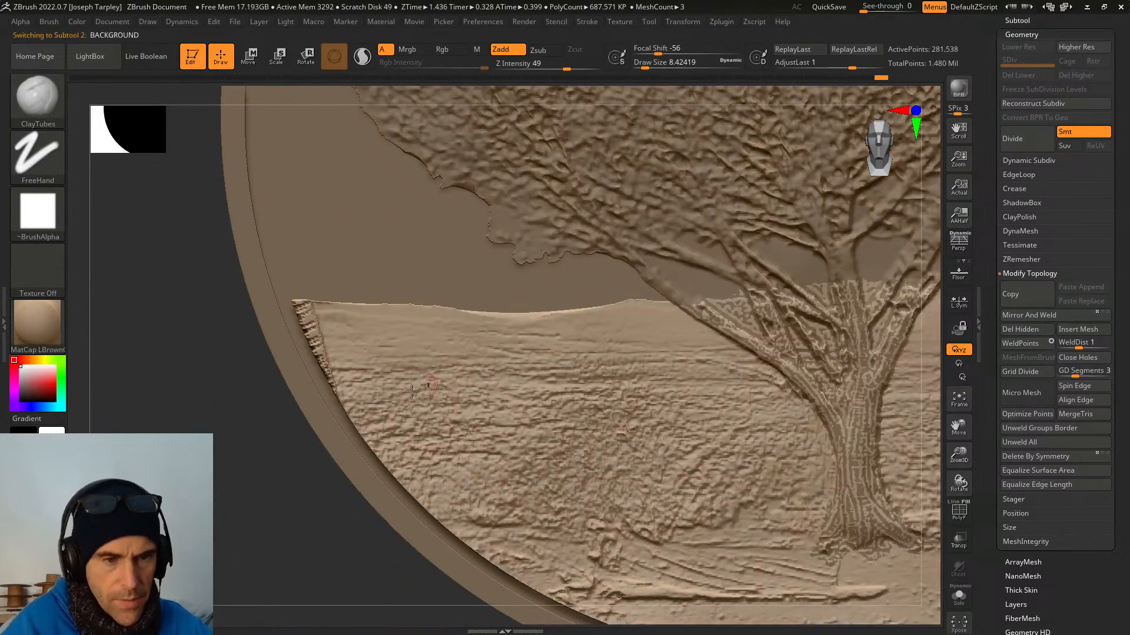
{"action": "mouse_move", "coordinate": [267, 475]}
{"action": "left_mouse_down"}
{"action": "mouse_move", "coordinate": [262, 535]}
{"action": "mouse_move", "coordinate": [267, 480]}
{"action": "mouse_move", "coordinate": [299, 494]}
{"action": "mouse_move", "coordinate": [260, 504]}
{"action": "mouse_move", "coordinate": [242, 494]}
{"action": "mouse_move", "coordinate": [251, 443]}
{"action": "mouse_move", "coordinate": [255, 483]}
{"action": "mouse_move", "coordinate": [230, 473]}
{"action": "left_mouse_up"}
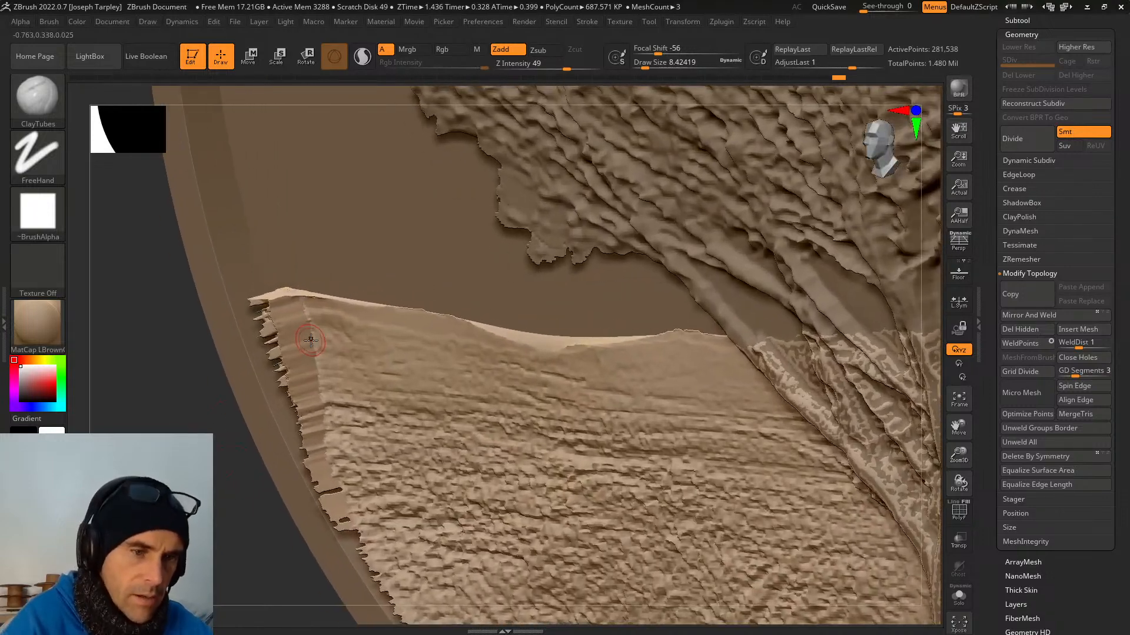
{"action": "mouse_move", "coordinate": [205, 423]}
{"action": "left_mouse_down"}
{"action": "mouse_move", "coordinate": [206, 438]}
{"action": "mouse_move", "coordinate": [200, 400]}
{"action": "mouse_move", "coordinate": [305, 253]}
{"action": "mouse_move", "coordinate": [341, 500]}
{"action": "mouse_move", "coordinate": [258, 597]}
{"action": "mouse_move", "coordinate": [253, 586]}
{"action": "left_mouse_up"}
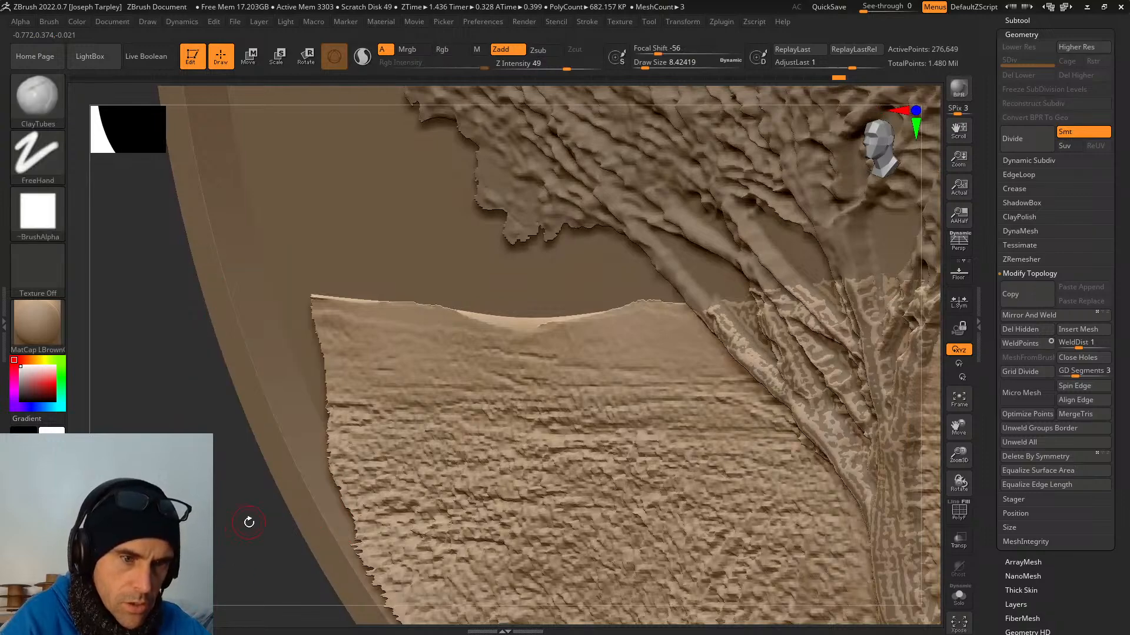
Delete the hidden left-edge geometry from BACKGROUND and update its DynaMesh.
{"action": "left_click_drag", "start_coordinate": [249, 522], "coordinate": [233, 359], "text": "alt"}
{"action": "left_click_drag", "start_coordinate": [900, 461], "coordinate": [936, 463], "text": "shift"}
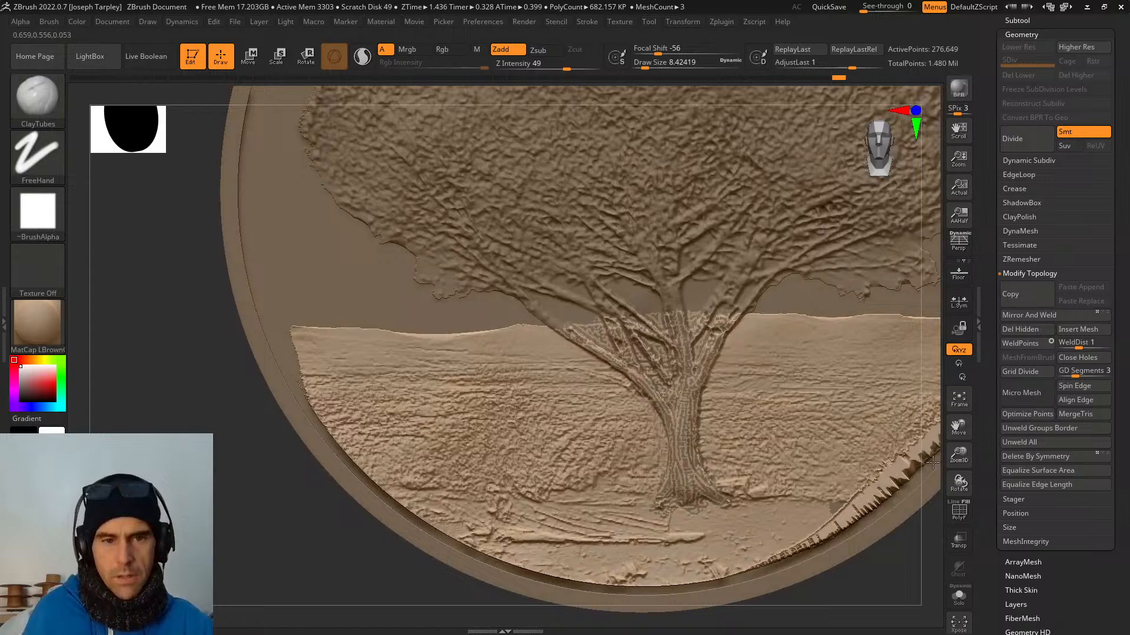
{"action": "left_click_drag", "start_coordinate": [882, 560], "coordinate": [662, 541], "text": "alt"}
{"action": "left_click_drag", "start_coordinate": [562, 558], "coordinate": [600, 385]}
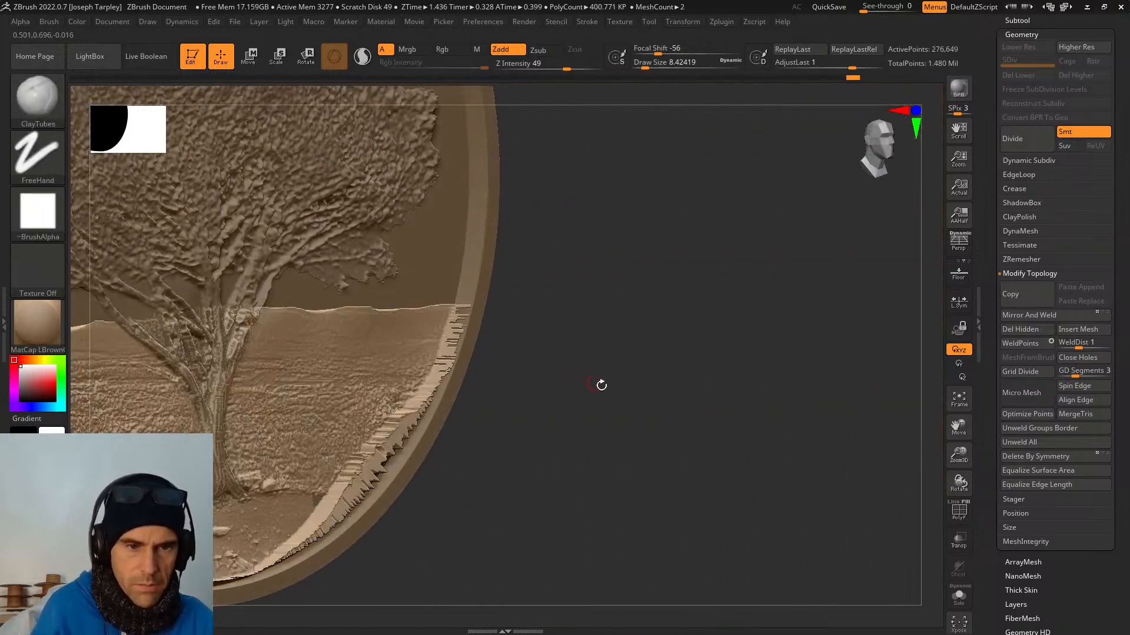
{"action": "left_click", "coordinate": [1030, 330]}
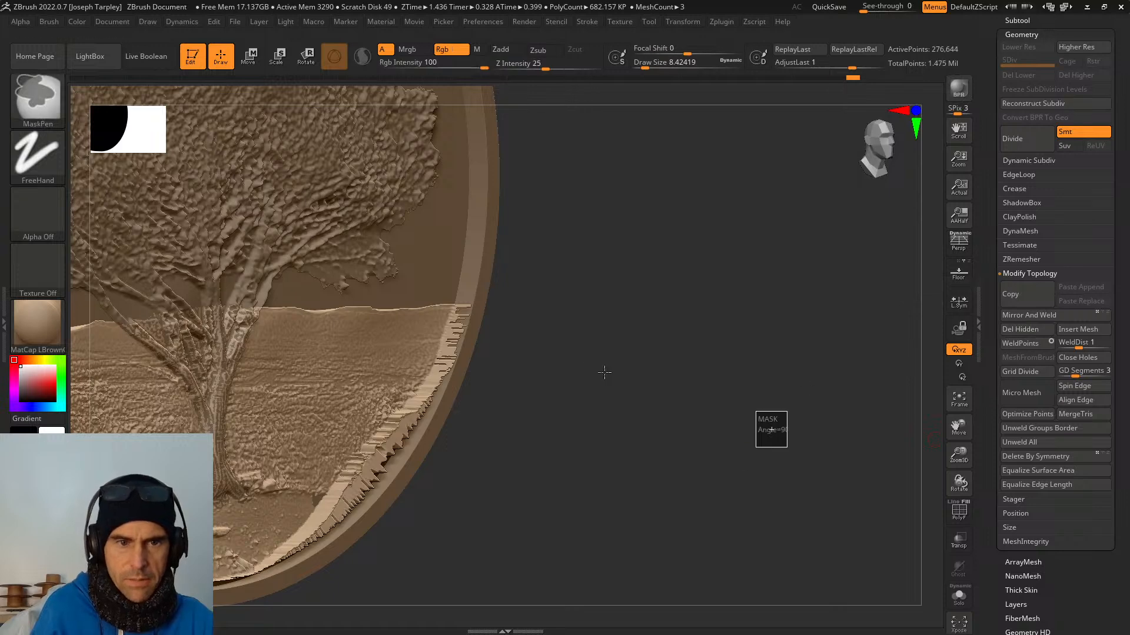
{"action": "mouse_move", "coordinate": [580, 338]}
{"action": "left_mouse_down"}
{"action": "mouse_move", "coordinate": [694, 376]}
{"action": "mouse_move", "coordinate": [754, 424]}
{"action": "mouse_move", "coordinate": [746, 359]}
{"action": "left_mouse_up"}
Lasso-hide the upper part of BACKGROUND's jagged right edge, delete the hidden geometry and update the DynaMesh.
{"action": "mouse_move", "coordinate": [643, 177]}
{"action": "left_mouse_down", "text": "ctrl+shift"}
{"action": "mouse_move", "coordinate": [609, 412]}
{"action": "mouse_move", "coordinate": [569, 435]}
{"action": "left_mouse_up", "text": "ctrl+shift"}
{"action": "left_click_drag", "start_coordinate": [686, 469], "coordinate": [671, 331]}
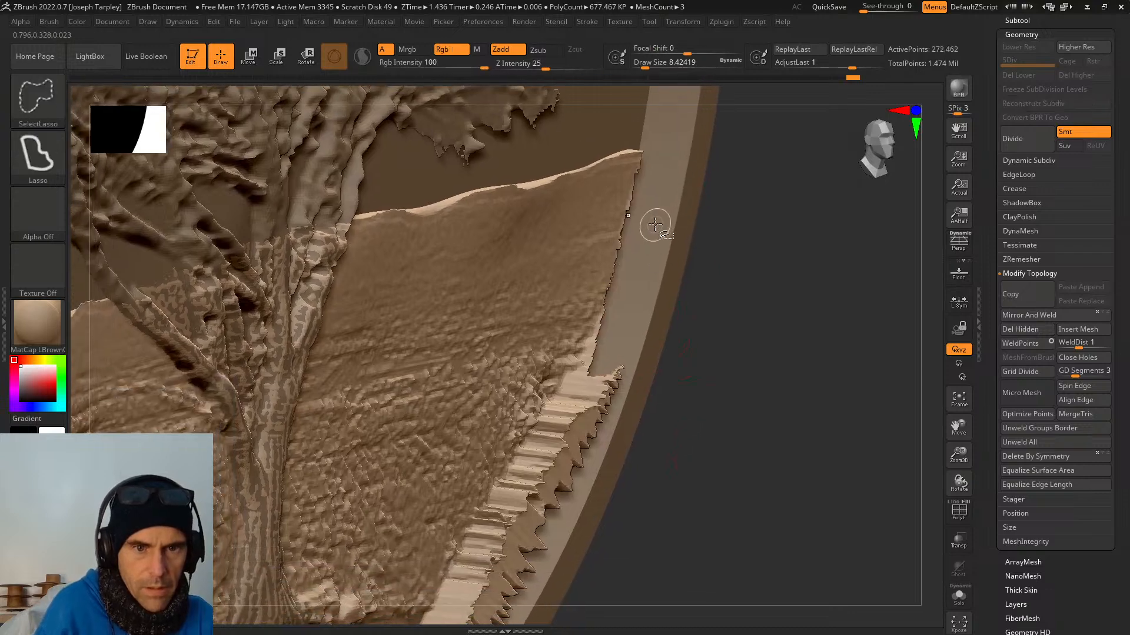
{"action": "mouse_move", "coordinate": [653, 224]}
{"action": "left_mouse_down", "text": "ctrl+shift"}
{"action": "mouse_move", "coordinate": [694, 361]}
{"action": "mouse_move", "coordinate": [531, 528]}
{"action": "left_mouse_up", "text": "ctrl+shift"}
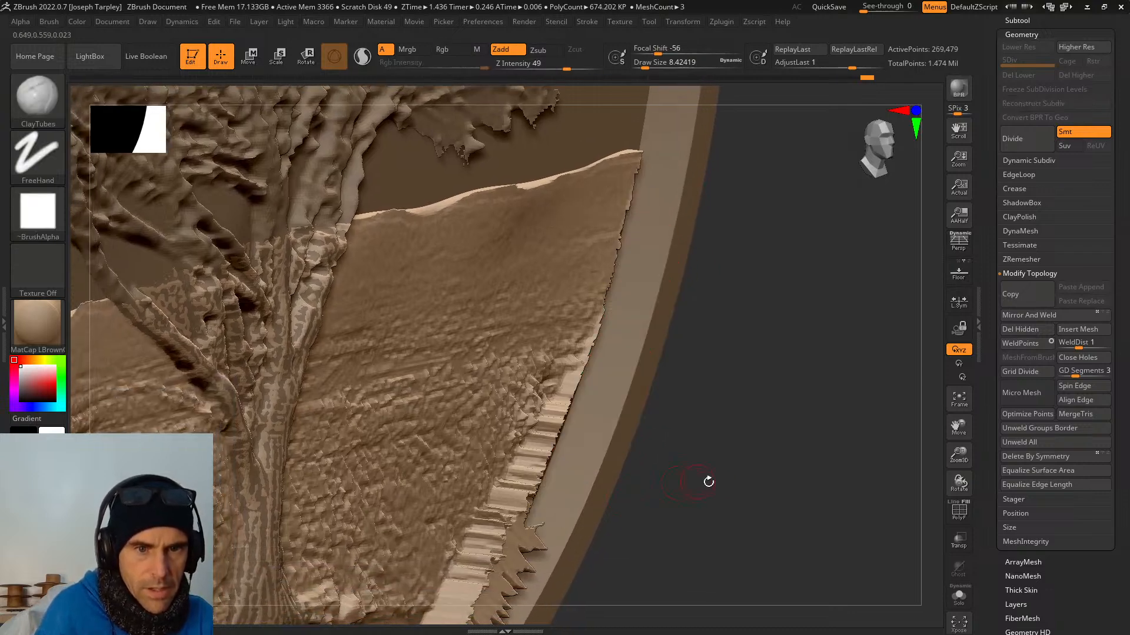
{"action": "mouse_move", "coordinate": [706, 491]}
{"action": "left_mouse_down", "text": "alt"}
{"action": "mouse_move", "coordinate": [719, 423]}
{"action": "mouse_move", "coordinate": [673, 431]}
{"action": "mouse_move", "coordinate": [880, 417]}
{"action": "left_mouse_up", "text": "alt"}
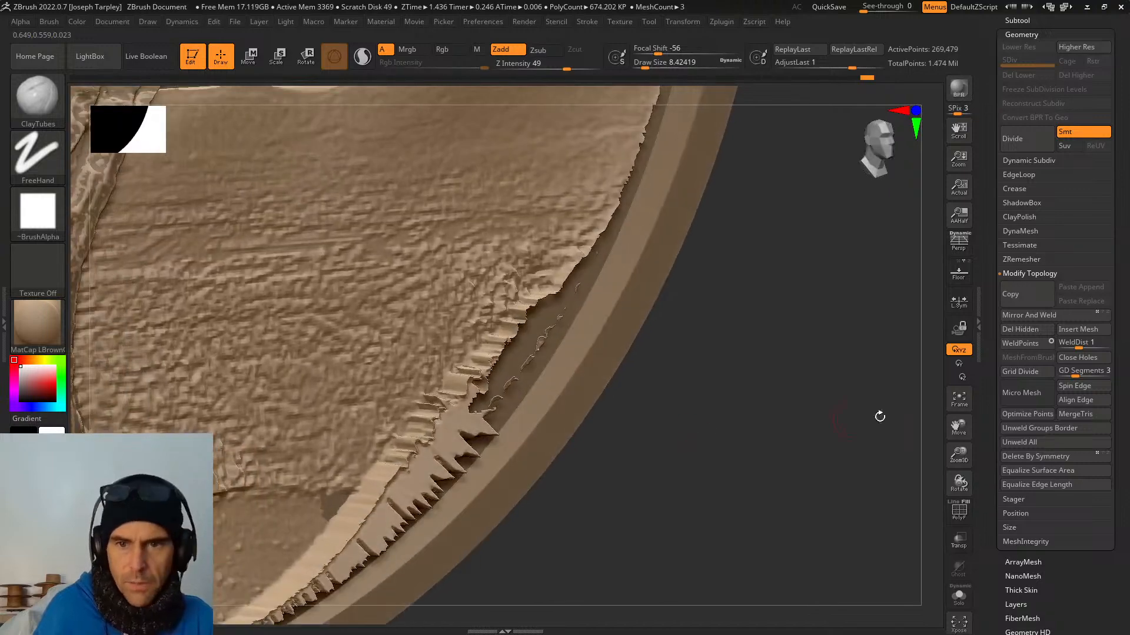
{"action": "left_click", "coordinate": [1033, 332]}
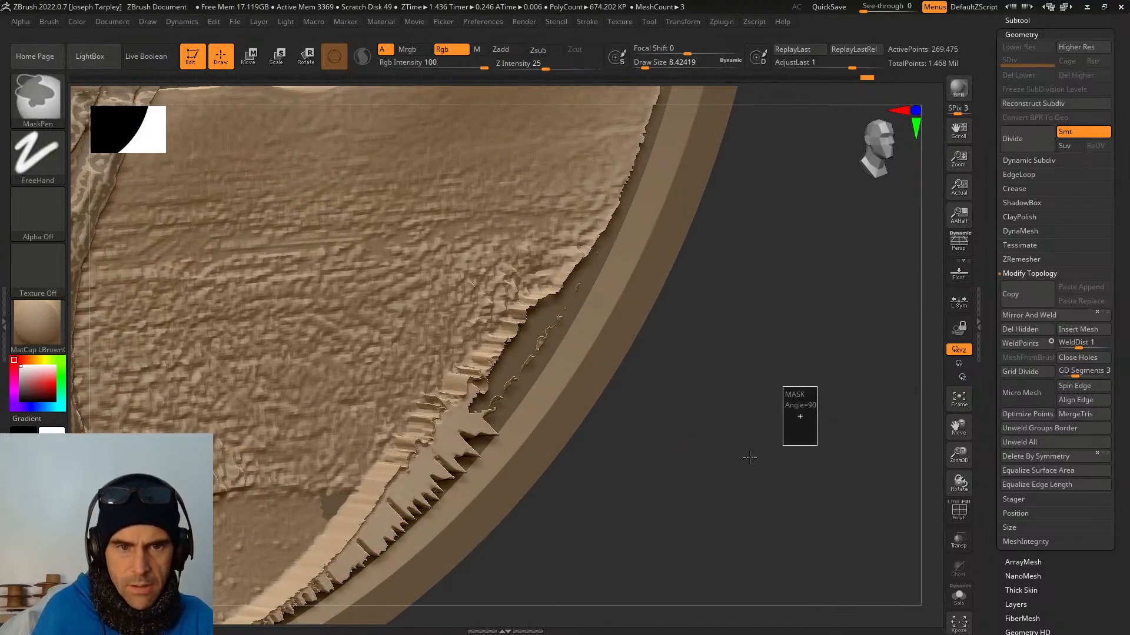
{"action": "mouse_move", "coordinate": [699, 489]}
{"action": "left_mouse_down"}
{"action": "mouse_move", "coordinate": [719, 486]}
{"action": "mouse_move", "coordinate": [691, 267]}
{"action": "left_mouse_up"}
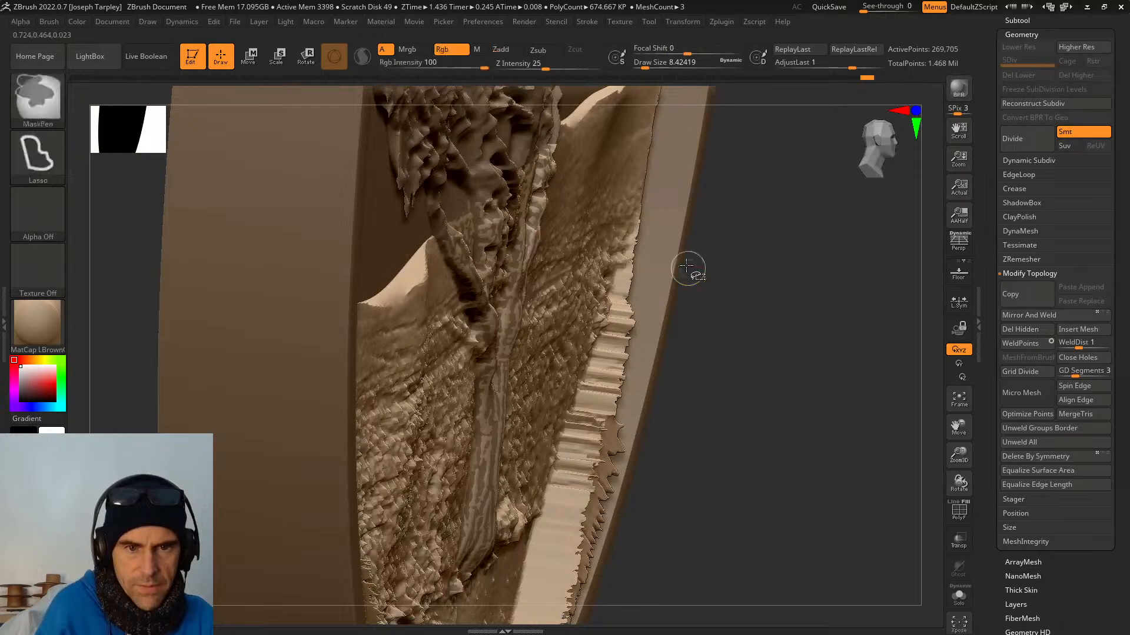
Lasso-hide the remaining jagged strip along BACKGROUND's lower right edge, delete it and update the DynaMesh.
{"action": "mouse_move", "coordinate": [661, 231]}
{"action": "left_mouse_down", "text": "ctrl+alt+shift"}
{"action": "mouse_move", "coordinate": [681, 285]}
{"action": "mouse_move", "coordinate": [562, 603]}
{"action": "left_mouse_up", "text": "ctrl+alt+shift"}
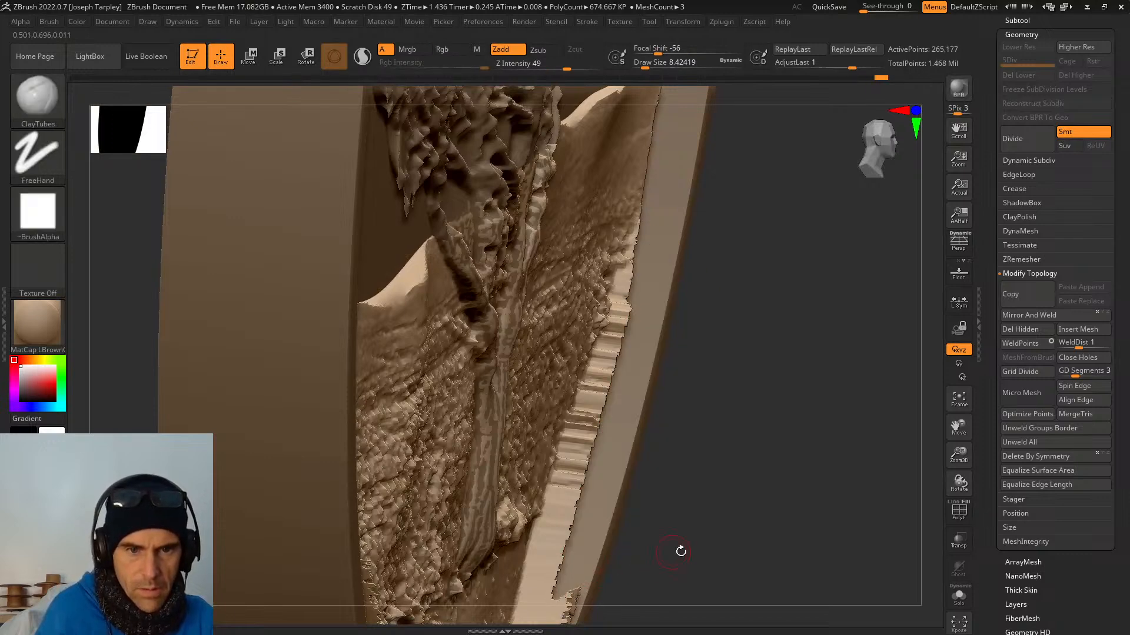
{"action": "mouse_move", "coordinate": [681, 550]}
{"action": "left_mouse_down"}
{"action": "mouse_move", "coordinate": [704, 404]}
{"action": "mouse_move", "coordinate": [676, 433]}
{"action": "mouse_move", "coordinate": [655, 390]}
{"action": "mouse_move", "coordinate": [606, 623]}
{"action": "mouse_move", "coordinate": [647, 412]}
{"action": "left_mouse_up"}
{"action": "mouse_move", "coordinate": [742, 340]}
{"action": "left_mouse_down"}
{"action": "mouse_move", "coordinate": [724, 406]}
{"action": "mouse_move", "coordinate": [683, 479]}
{"action": "mouse_move", "coordinate": [704, 462]}
{"action": "mouse_move", "coordinate": [671, 431]}
{"action": "left_mouse_up"}
{"action": "mouse_move", "coordinate": [662, 380]}
{"action": "left_mouse_down", "text": "ctrl+alt+shift"}
{"action": "mouse_move", "coordinate": [515, 583]}
{"action": "mouse_move", "coordinate": [653, 406]}
{"action": "left_mouse_up", "text": "ctrl+alt+shift"}
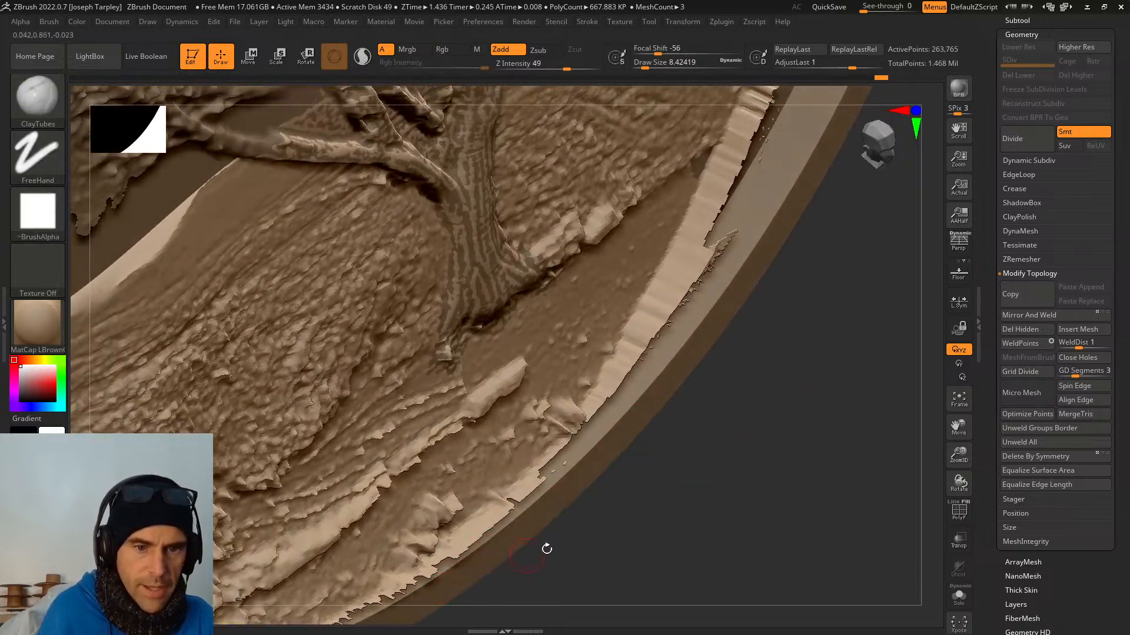
{"action": "left_click", "coordinate": [1040, 331]}
{"action": "left_click_drag", "start_coordinate": [819, 435], "coordinate": [868, 360], "text": "ctrl"}
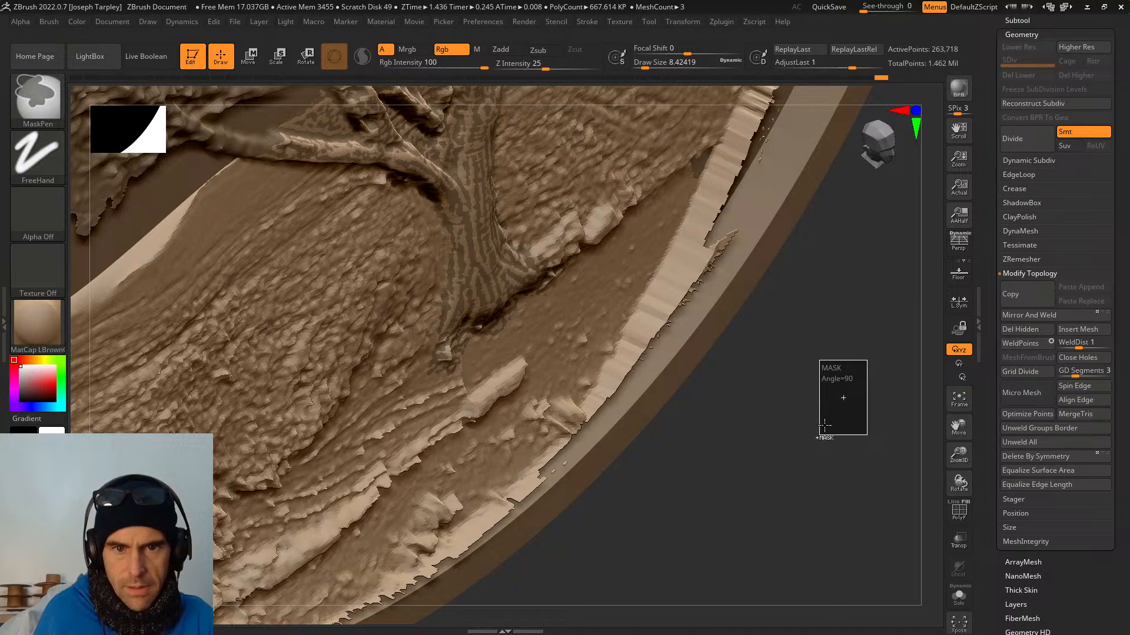
{"action": "left_click_drag", "start_coordinate": [797, 453], "coordinate": [770, 382]}
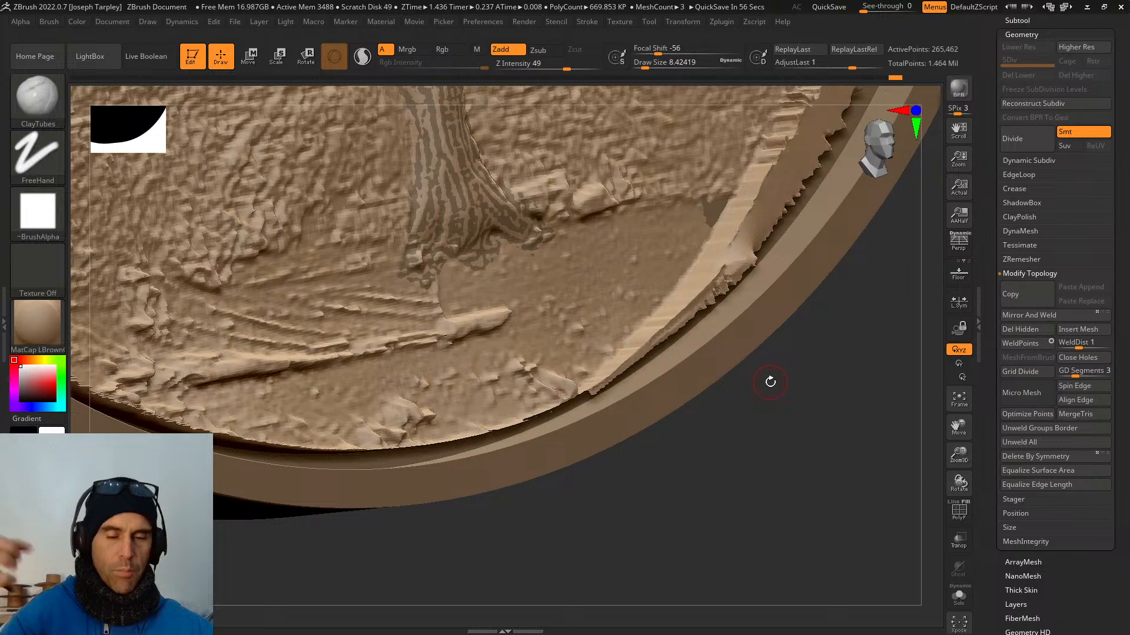
Select TREE ART1_1 and carve out the branch gap just left of the central trunk with ClayTubes at draw size about 12.9.
{"action": "left_click_drag", "start_coordinate": [842, 412], "coordinate": [835, 408]}
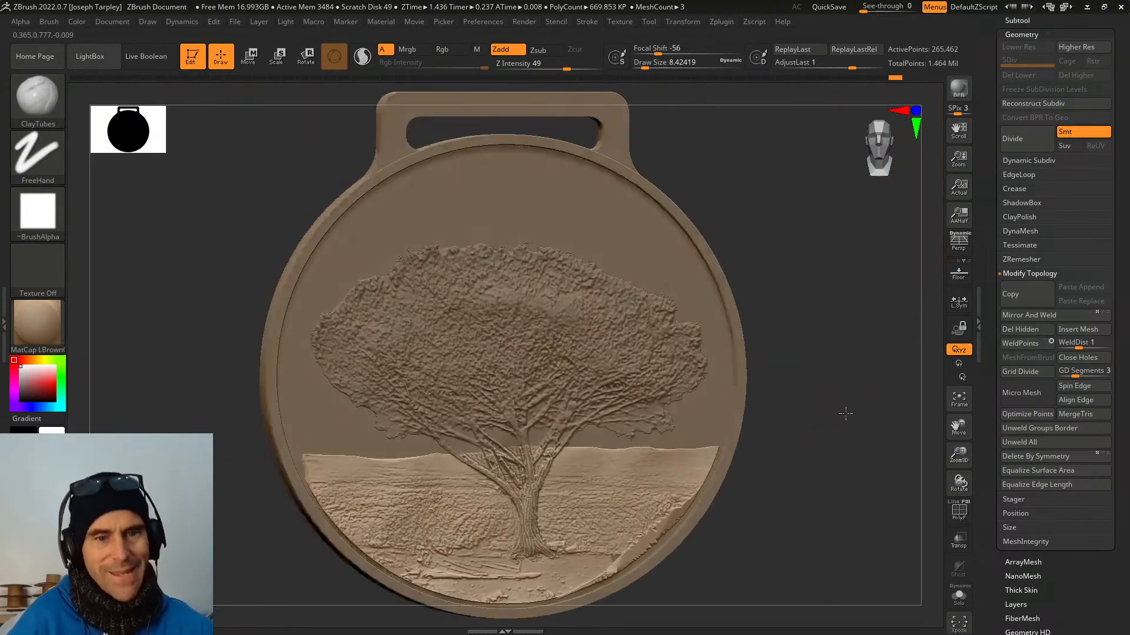
{"action": "left_click_drag", "start_coordinate": [845, 414], "coordinate": [829, 383]}
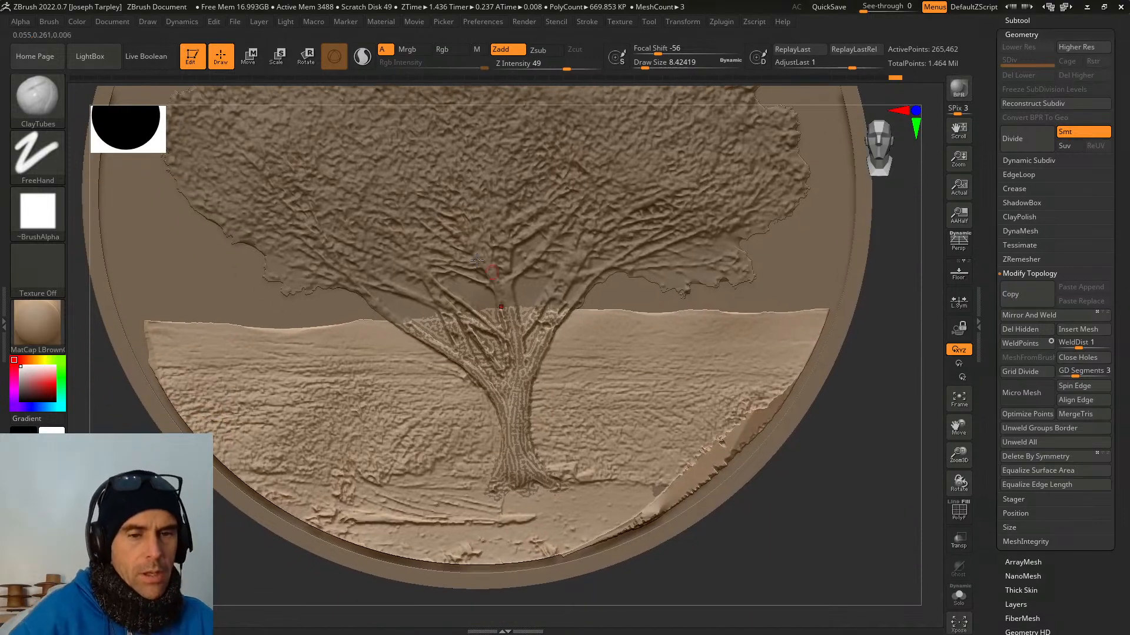
{"action": "left_click", "coordinate": [463, 237], "text": "alt"}
{"action": "left_click_drag", "start_coordinate": [896, 483], "coordinate": [856, 632], "text": "alt"}
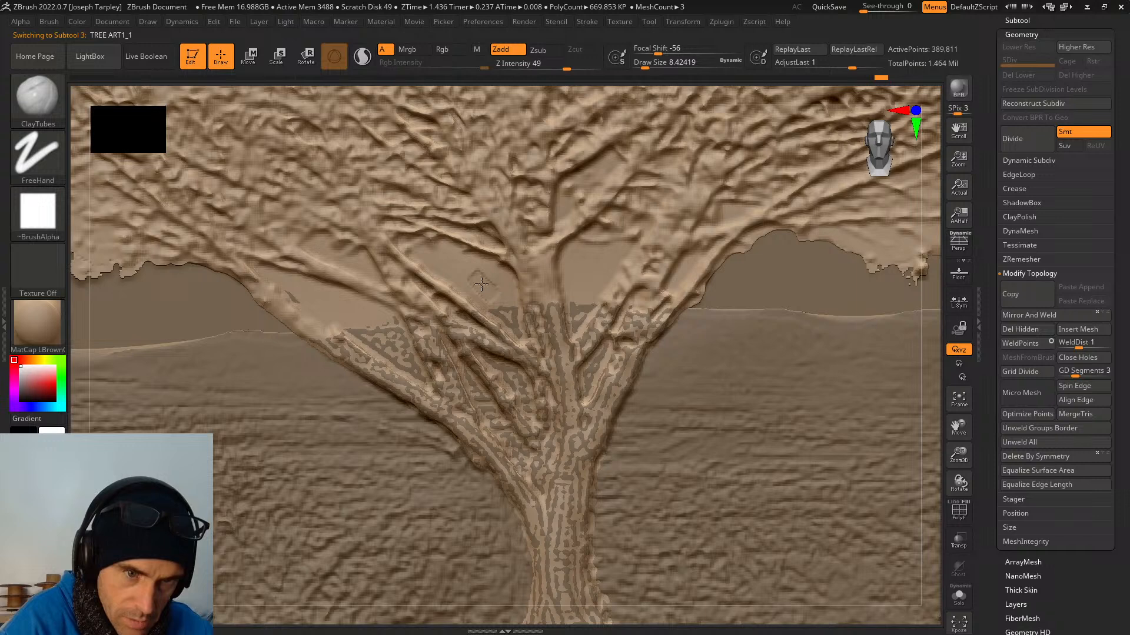
{"action": "key", "text": "space"}
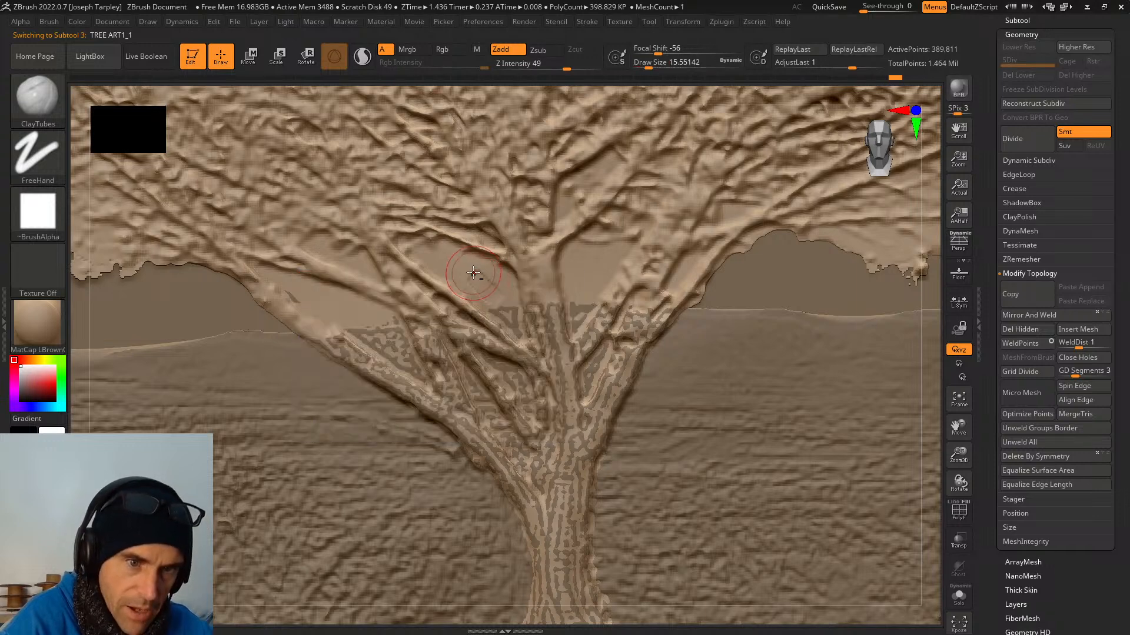
{"action": "mouse_move", "coordinate": [472, 273]}
{"action": "left_mouse_down"}
{"action": "mouse_move", "coordinate": [494, 292]}
{"action": "mouse_move", "coordinate": [447, 261]}
{"action": "mouse_move", "coordinate": [504, 307]}
{"action": "left_mouse_up"}
{"action": "key", "text": "space"}
{"action": "left_click", "coordinate": [452, 262]}
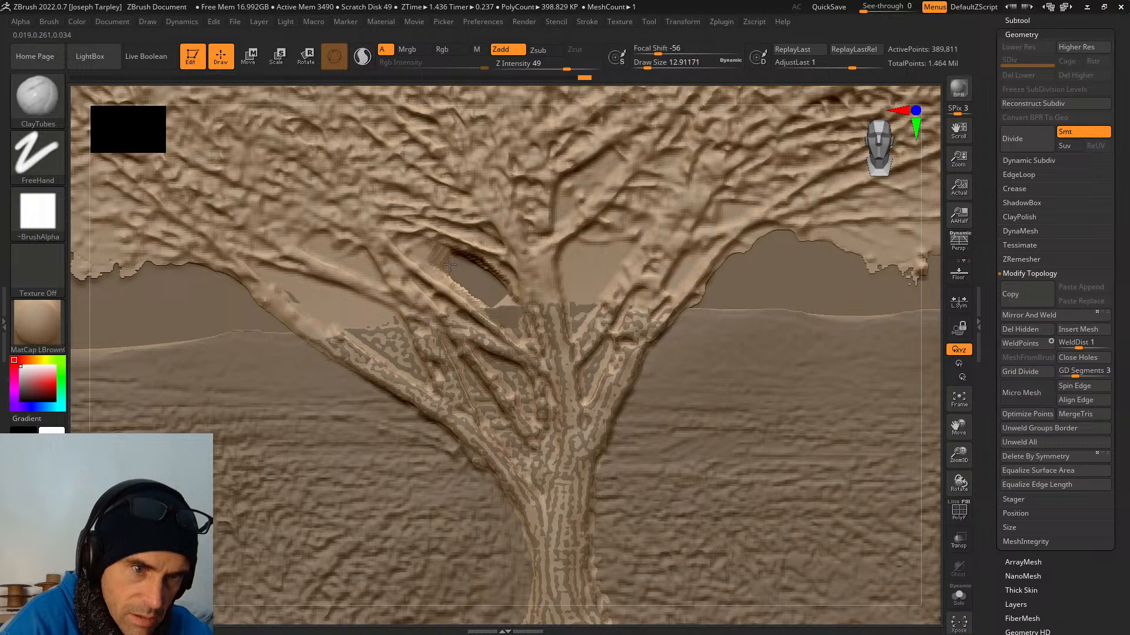
{"action": "left_click_drag", "start_coordinate": [449, 265], "coordinate": [433, 242]}
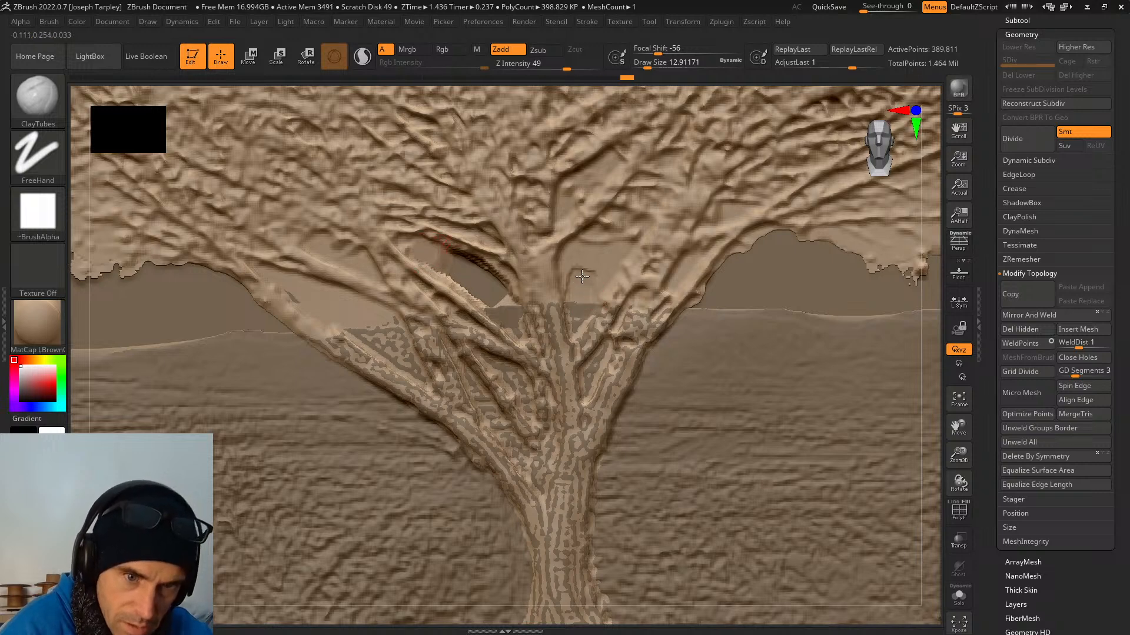
Carve out the gaps right of the central trunk and between the far-left branches, and reduce the draw size to about 8.42.
{"action": "mouse_move", "coordinate": [582, 277]}
{"action": "left_mouse_down"}
{"action": "mouse_move", "coordinate": [577, 263]}
{"action": "mouse_move", "coordinate": [587, 293]}
{"action": "mouse_move", "coordinate": [619, 247]}
{"action": "left_mouse_up"}
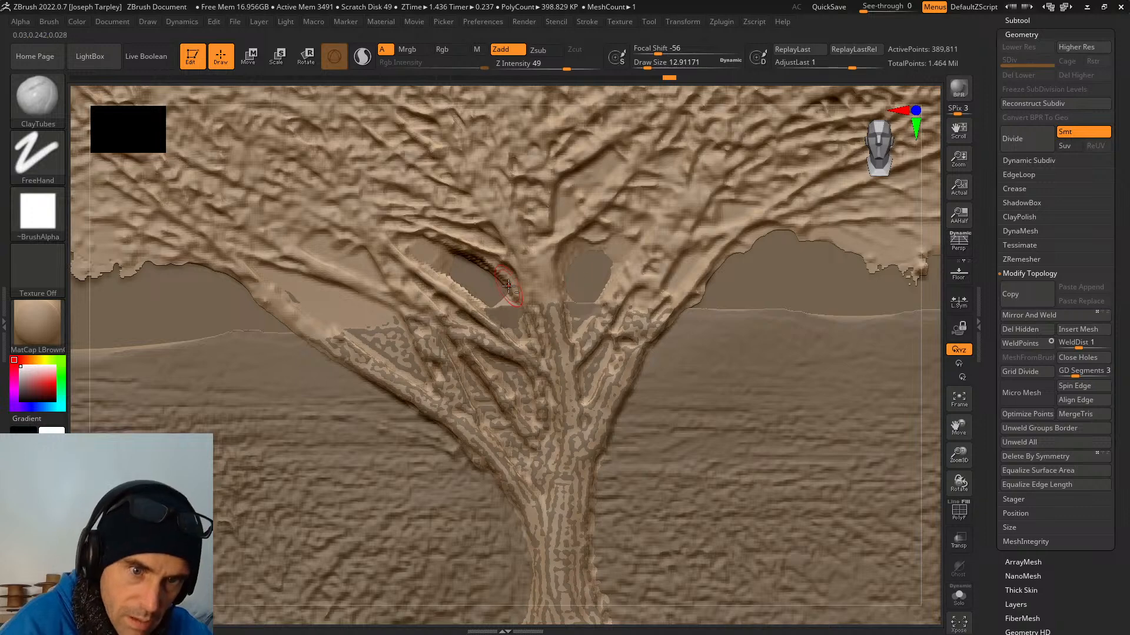
{"action": "mouse_move", "coordinate": [340, 307]}
{"action": "left_mouse_down", "text": "alt"}
{"action": "mouse_move", "coordinate": [366, 313]}
{"action": "mouse_move", "coordinate": [382, 335]}
{"action": "mouse_move", "coordinate": [310, 293]}
{"action": "left_mouse_up", "text": "alt"}
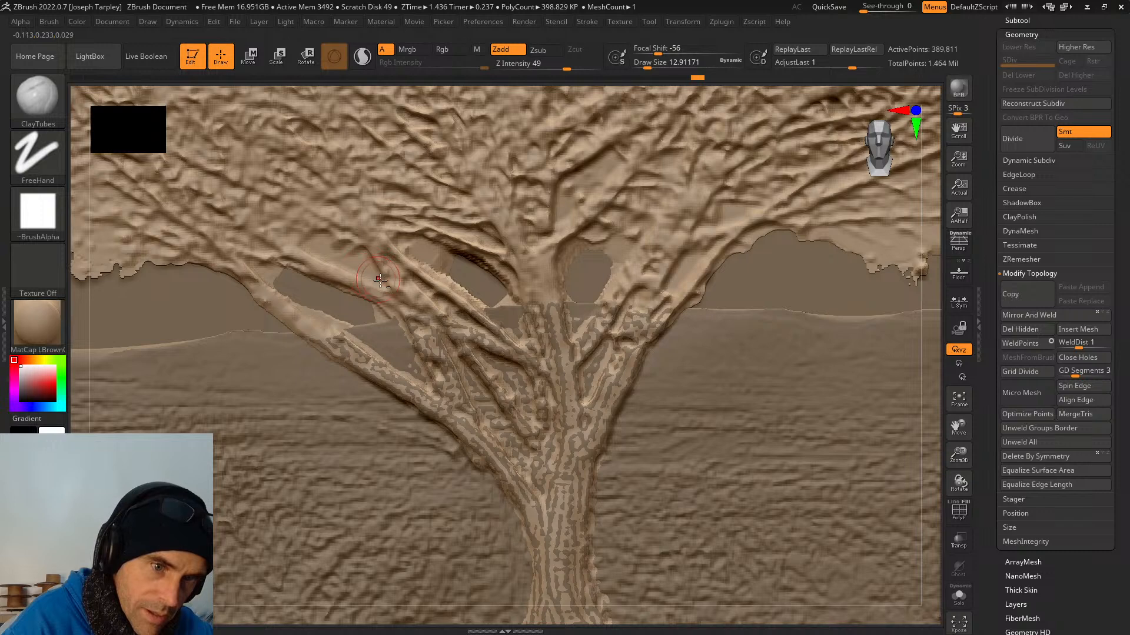
{"action": "key", "text": "space"}
{"action": "left_click_drag", "start_coordinate": [387, 280], "coordinate": [385, 280]}
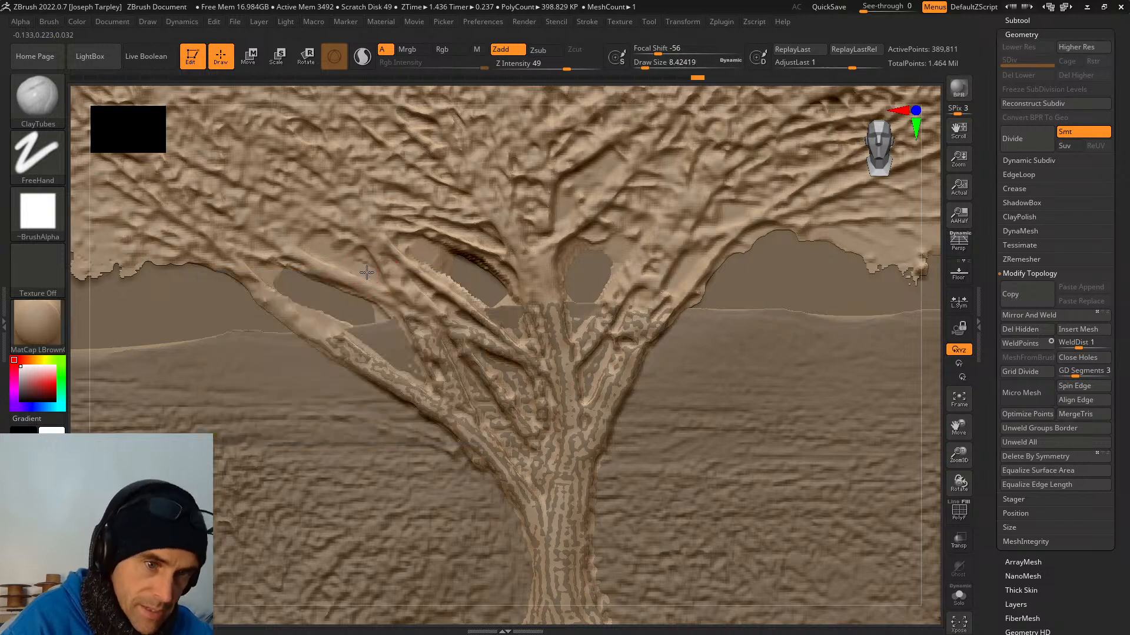
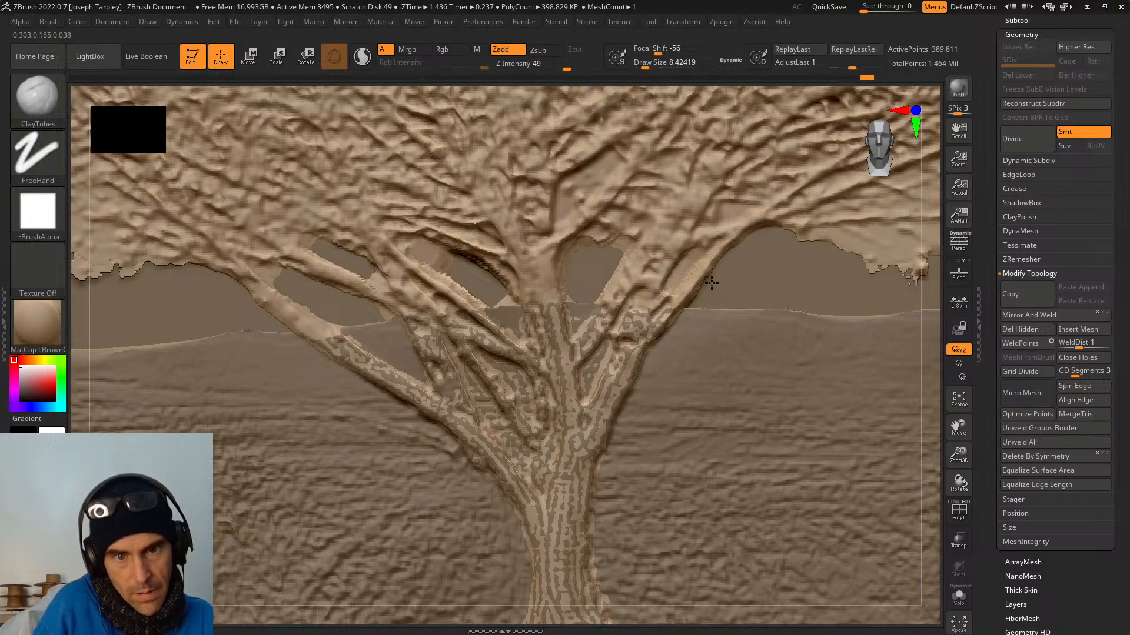
{"action": "key", "text": "f"}
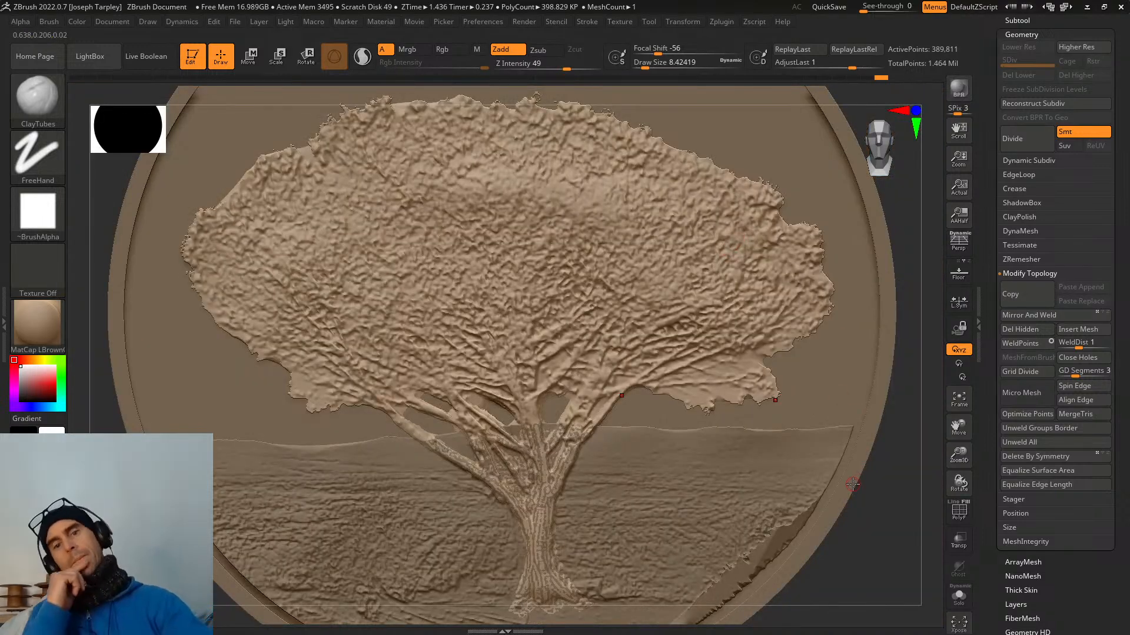
{"action": "key", "text": "f"}
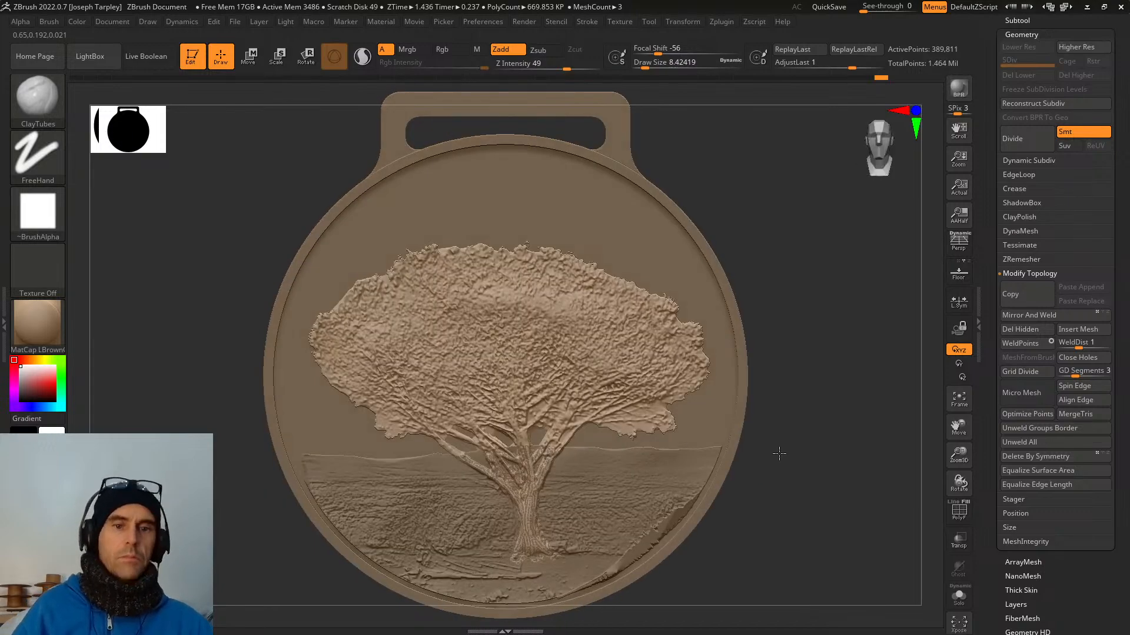
{"action": "left_click_drag", "start_coordinate": [780, 457], "coordinate": [904, 406]}
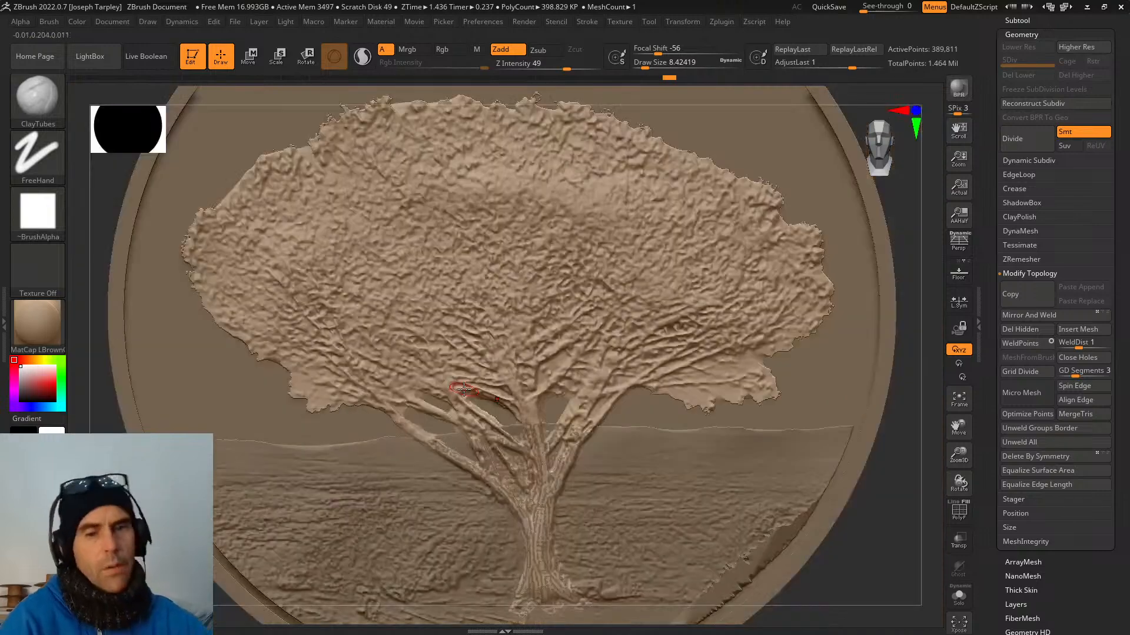
{"action": "key", "text": "alt+z"}
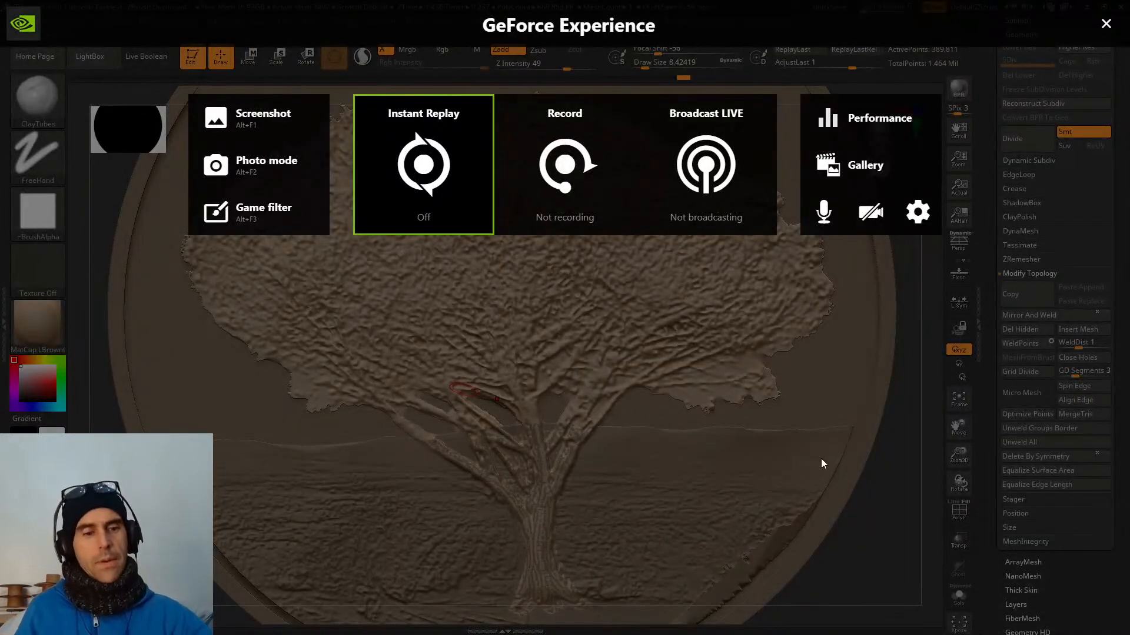
{"action": "key", "text": "Right"}
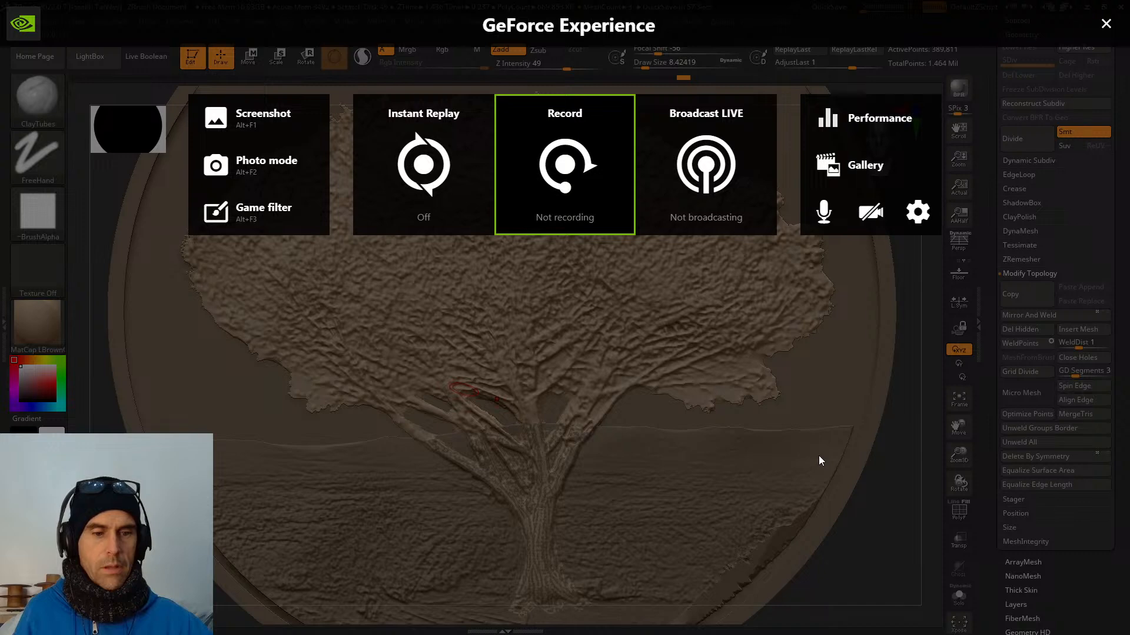
{"action": "key", "text": "Right"}
{"action": "key", "text": "Right"}
{"action": "key", "text": "Down"}
{"action": "key", "text": "Right"}
{"action": "key", "text": "Right"}
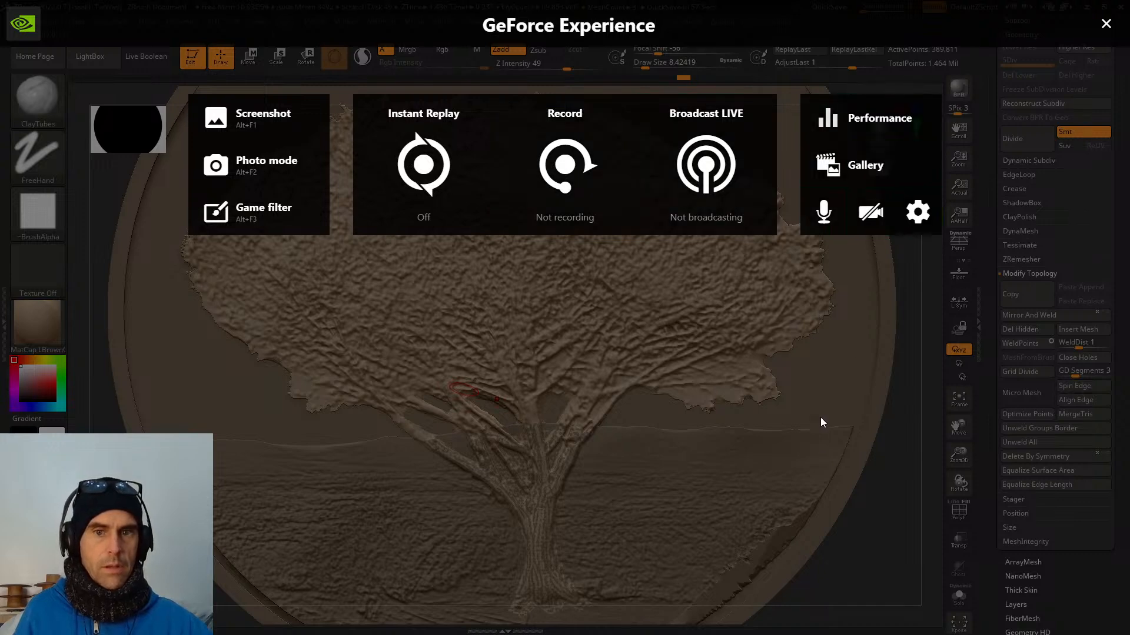
{"action": "key", "text": "alt+z"}
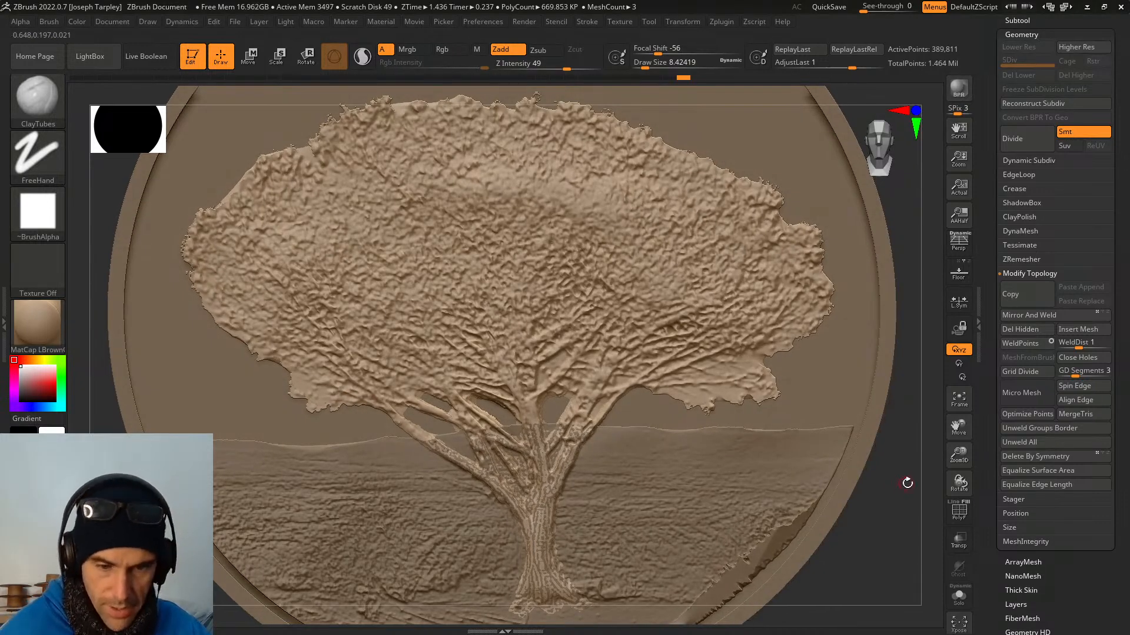
Widen the upper right corner of the branch gap just right of the central trunk with ClayTubes.
{"action": "mouse_move", "coordinate": [904, 479]}
{"action": "left_mouse_down", "text": "alt"}
{"action": "mouse_move", "coordinate": [752, 370]}
{"action": "mouse_move", "coordinate": [807, 337]}
{"action": "mouse_move", "coordinate": [788, 623]}
{"action": "mouse_move", "coordinate": [860, 412]}
{"action": "mouse_move", "coordinate": [814, 347]}
{"action": "mouse_move", "coordinate": [832, 343]}
{"action": "mouse_move", "coordinate": [736, 338]}
{"action": "mouse_move", "coordinate": [756, 315]}
{"action": "mouse_move", "coordinate": [768, 413]}
{"action": "mouse_move", "coordinate": [586, 427]}
{"action": "left_mouse_up", "text": "alt"}
{"action": "key", "text": "f"}
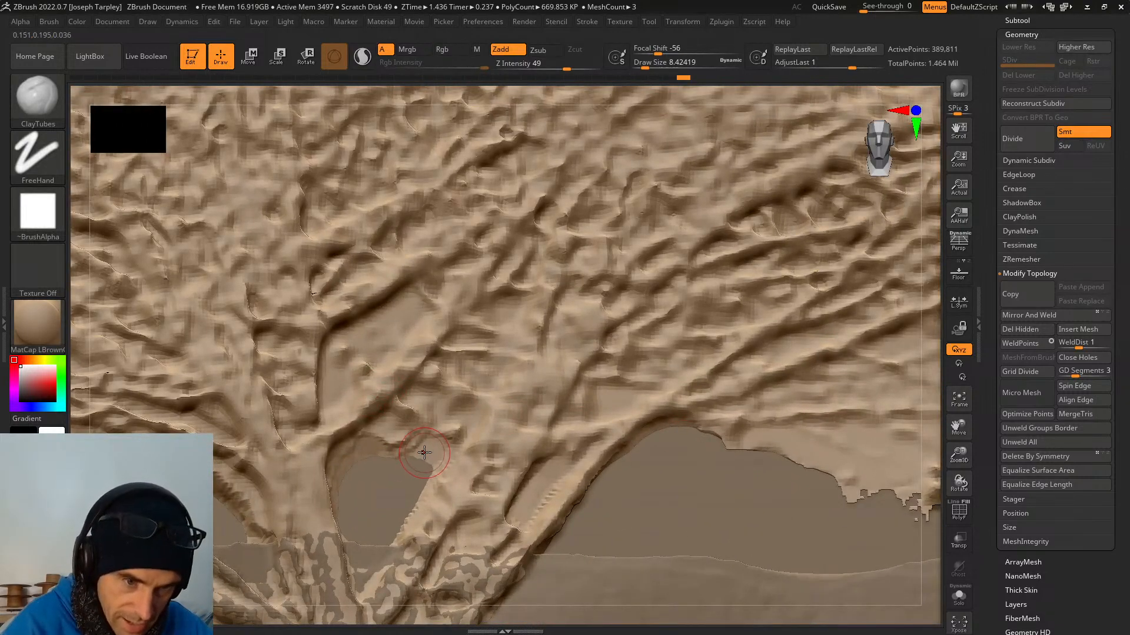
{"action": "mouse_move", "coordinate": [436, 458]}
{"action": "left_mouse_down"}
{"action": "mouse_move", "coordinate": [403, 517]}
{"action": "mouse_move", "coordinate": [412, 524]}
{"action": "mouse_move", "coordinate": [452, 449]}
{"action": "left_mouse_up"}
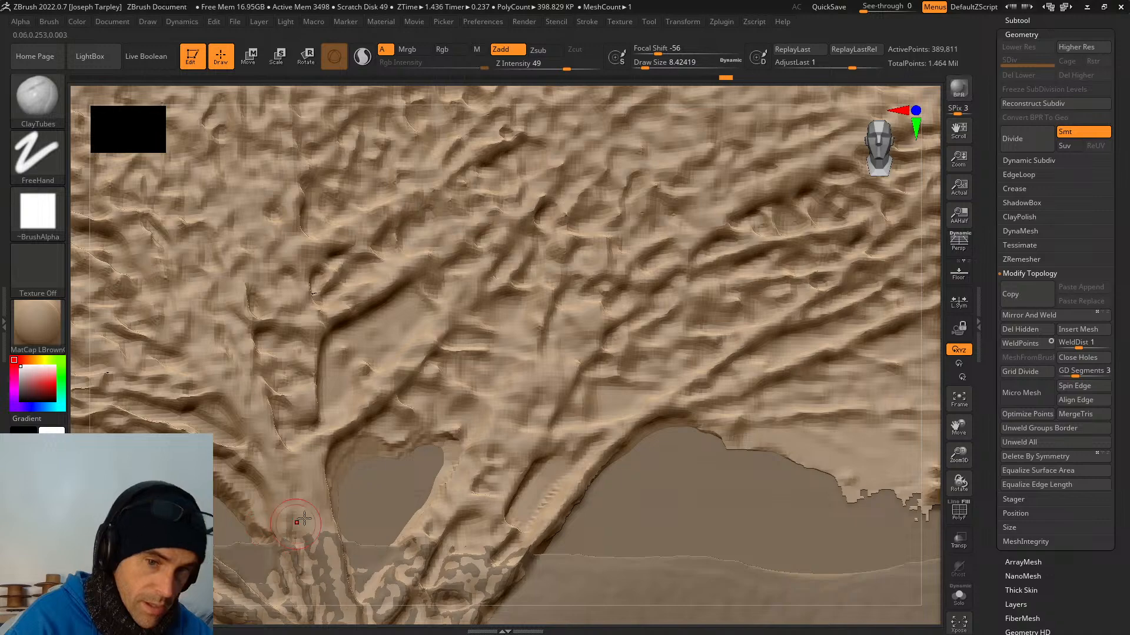
Choose the DamStandard brush, cut a gap through the low foliage on the tree's right and refine the branch gaps right of the trunk.
{"action": "mouse_move", "coordinate": [926, 412]}
{"action": "left_mouse_down", "text": "alt"}
{"action": "mouse_move", "coordinate": [595, 280]}
{"action": "mouse_move", "coordinate": [522, 280]}
{"action": "mouse_move", "coordinate": [517, 336]}
{"action": "mouse_move", "coordinate": [631, 179]}
{"action": "mouse_move", "coordinate": [618, 513]}
{"action": "left_mouse_up", "text": "alt"}
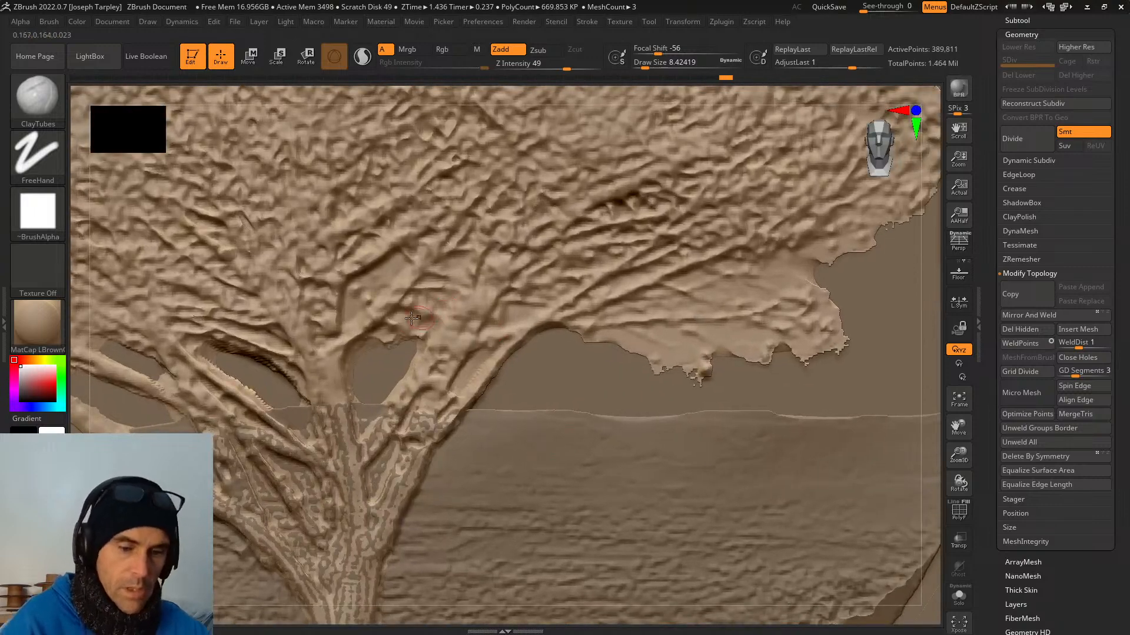
{"action": "key", "text": "b"}
{"action": "key", "text": "d"}
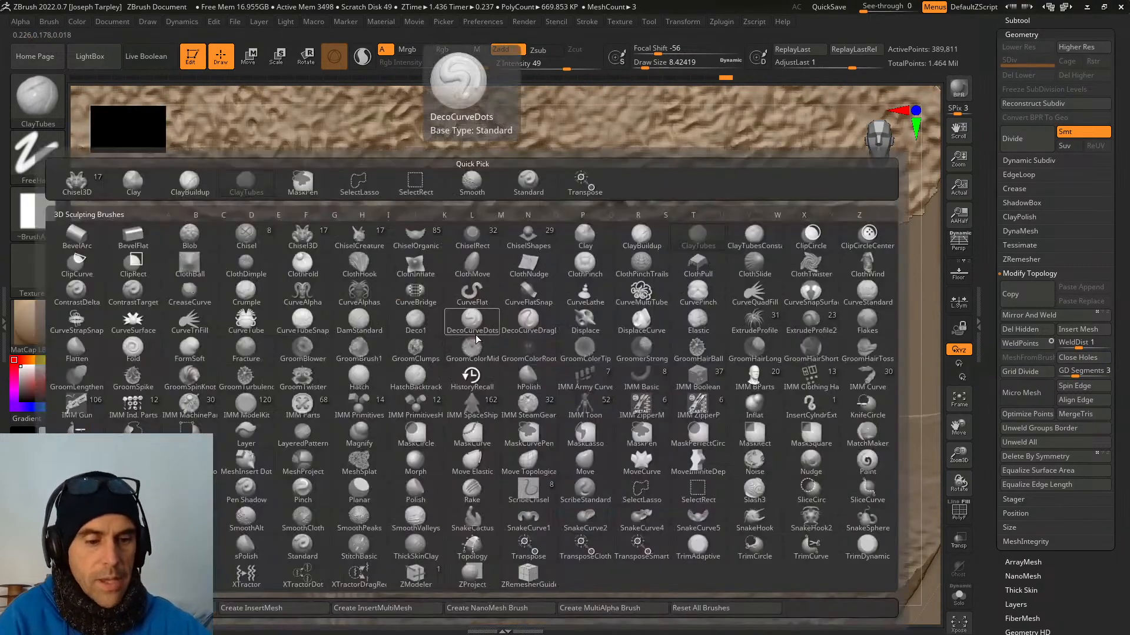
{"action": "key", "text": "s"}
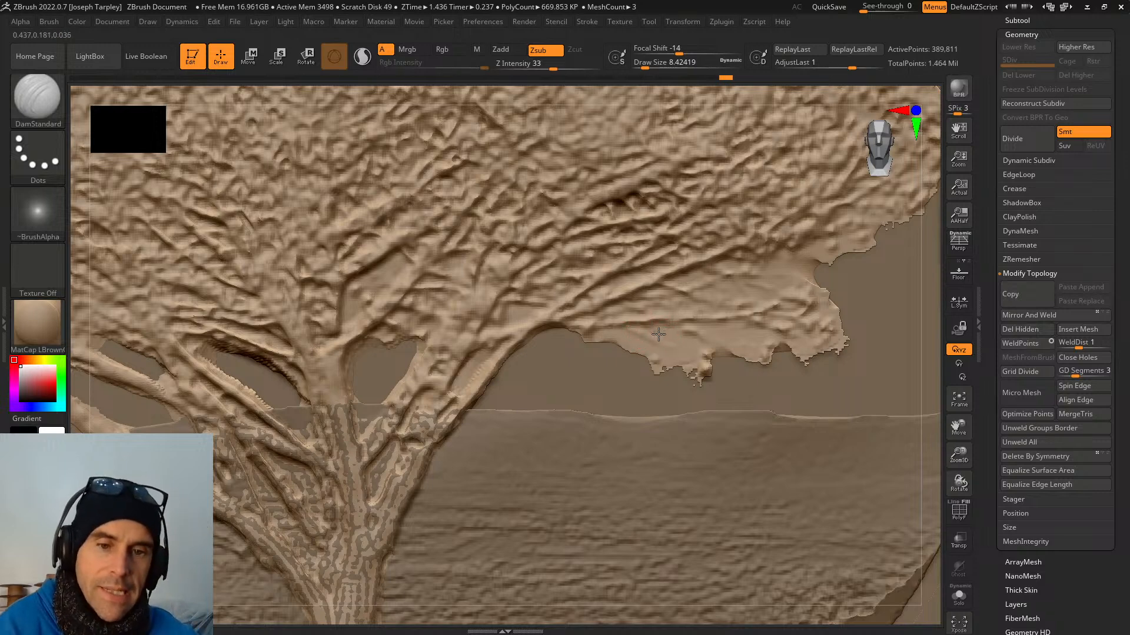
{"action": "mouse_move", "coordinate": [672, 336]}
{"action": "left_mouse_down"}
{"action": "mouse_move", "coordinate": [630, 338]}
{"action": "mouse_move", "coordinate": [644, 352]}
{"action": "mouse_move", "coordinate": [606, 332]}
{"action": "left_mouse_up"}
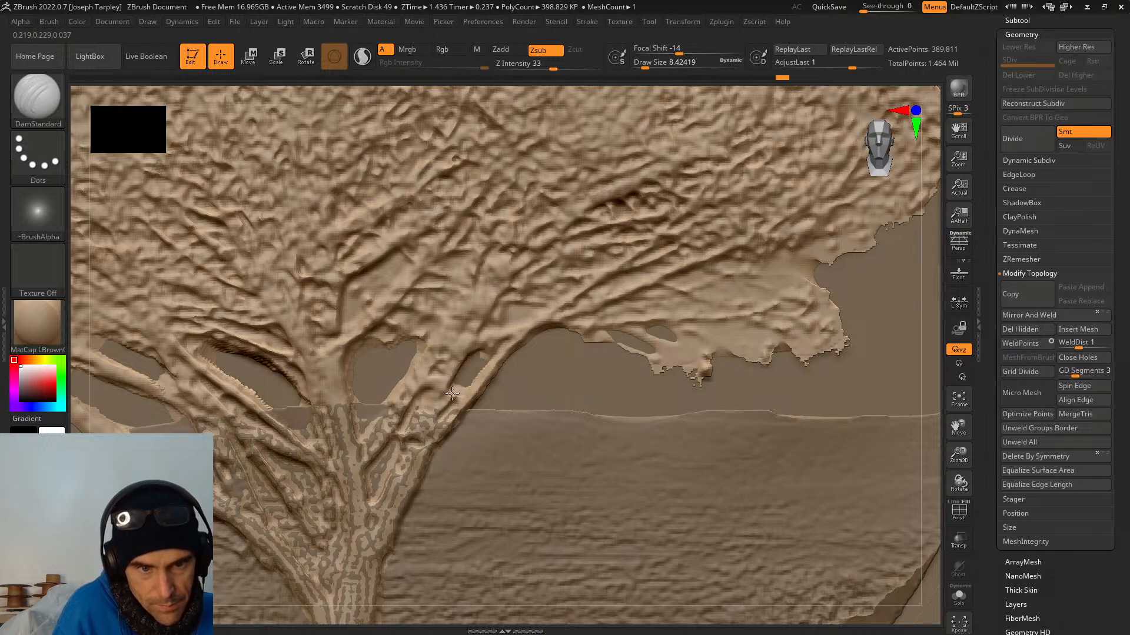
{"action": "left_click_drag", "start_coordinate": [452, 393], "coordinate": [494, 351]}
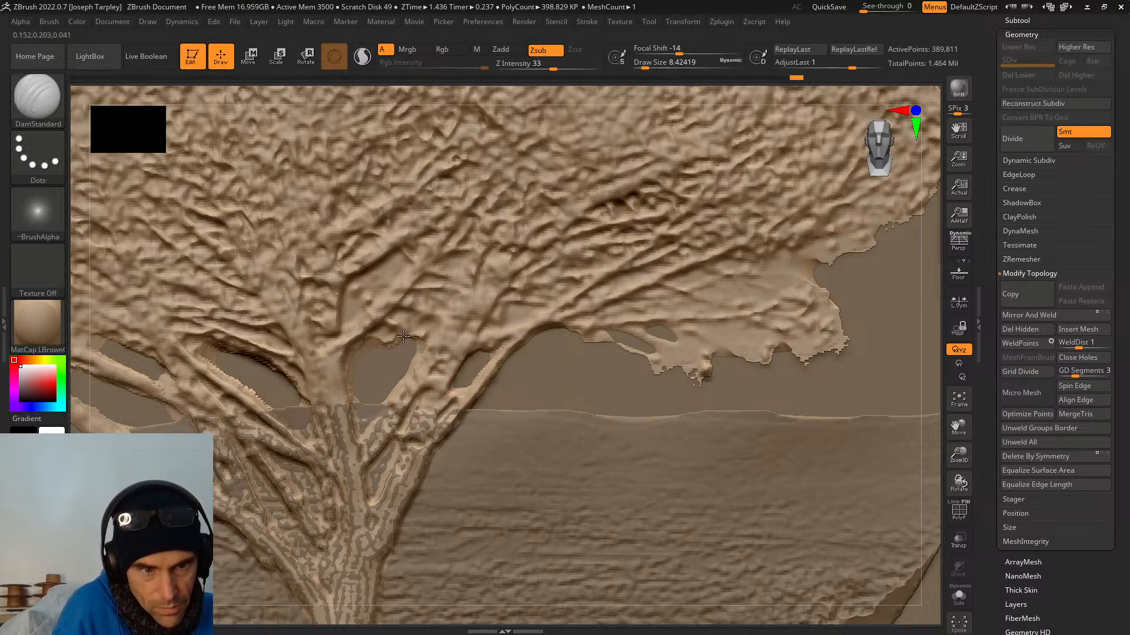
{"action": "left_click_drag", "start_coordinate": [403, 336], "coordinate": [395, 347]}
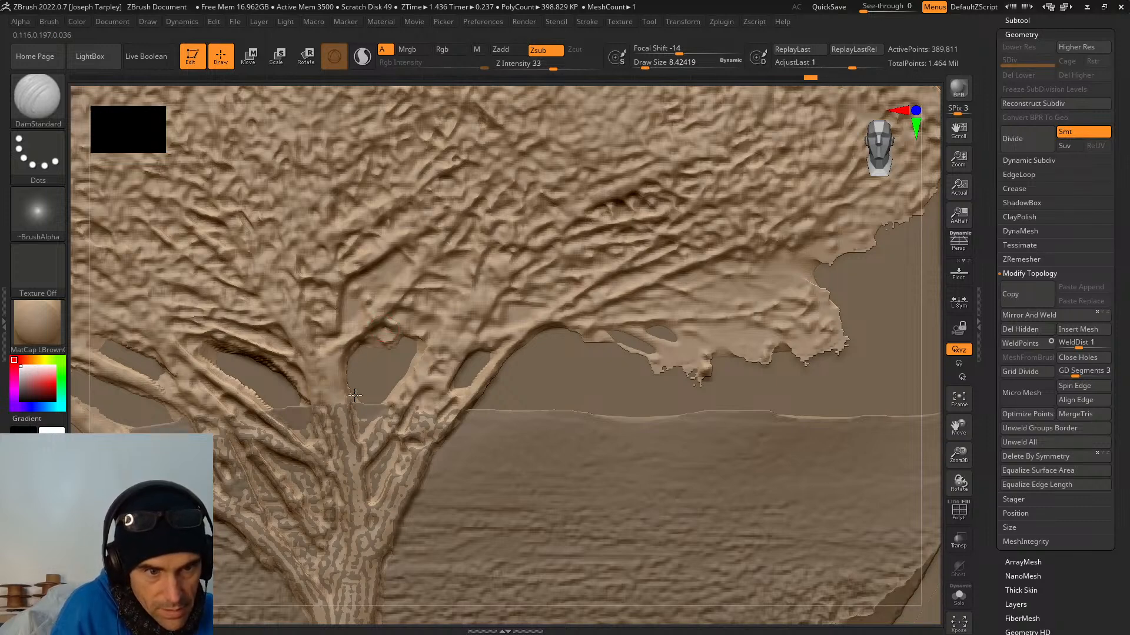
Retouch the edges of the gap left of the central trunk with DamStandard, undoing the unwanted strokes.
{"action": "left_click_drag", "start_coordinate": [262, 368], "coordinate": [275, 393]}
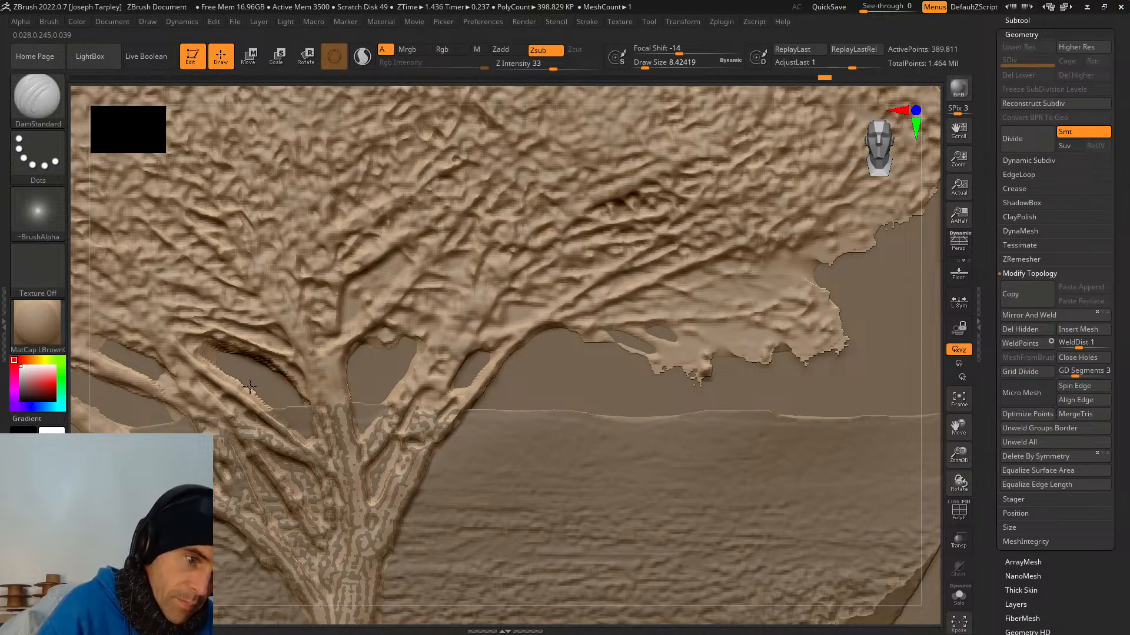
{"action": "left_click_drag", "start_coordinate": [242, 389], "coordinate": [293, 439]}
{"action": "key", "text": "ctrl+z"}
{"action": "key", "text": "ctrl+z"}
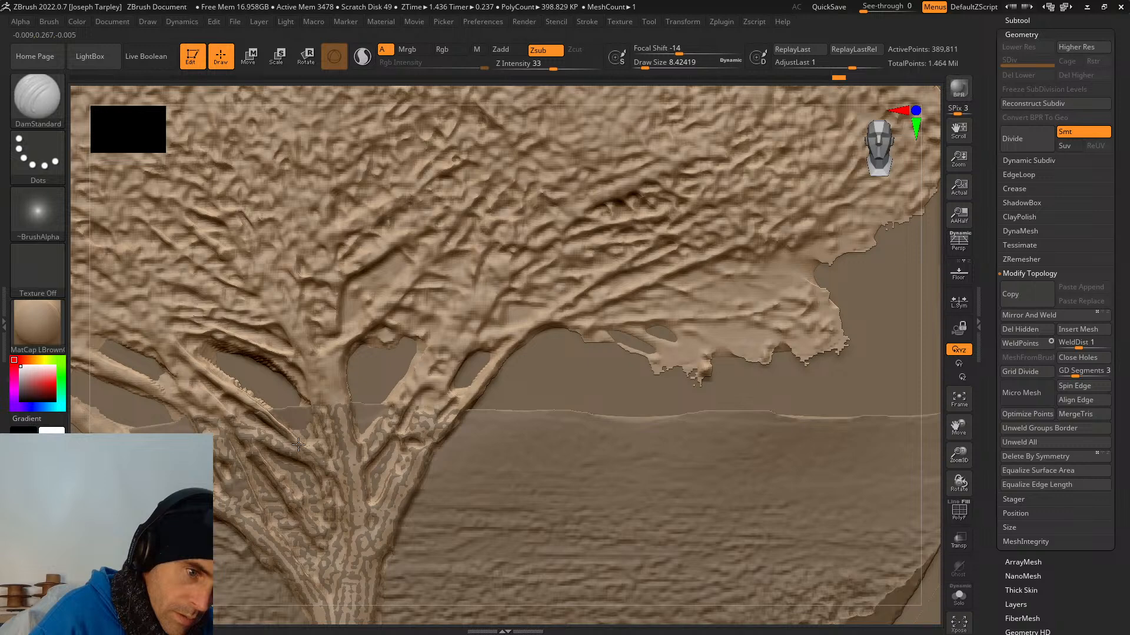
{"action": "key", "text": "ctrl+z"}
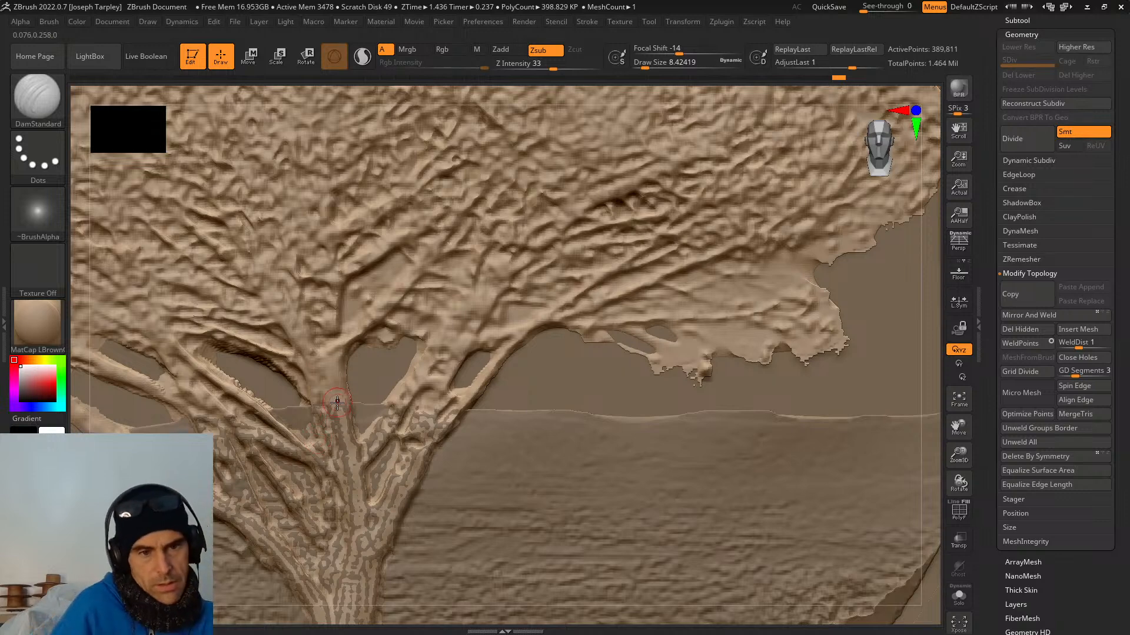
Carve lengthwise bark grooves down the central trunk with DamStandard, over the patchy area below the horizon line.
{"action": "left_click_drag", "start_coordinate": [313, 399], "coordinate": [333, 478]}
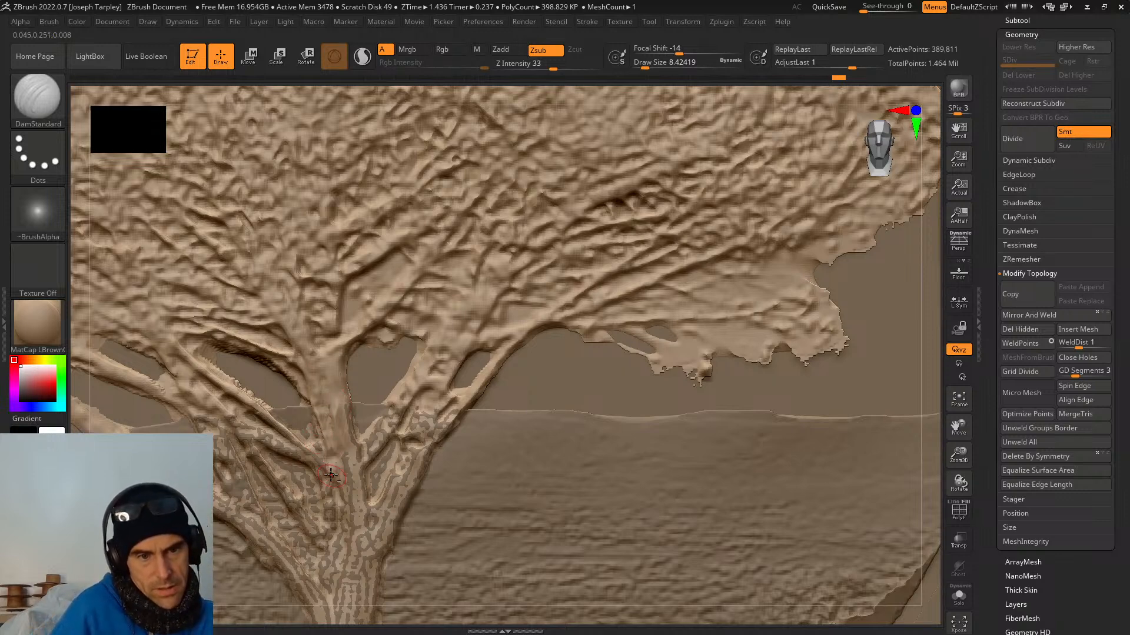
{"action": "mouse_move", "coordinate": [331, 439]}
{"action": "left_mouse_down"}
{"action": "mouse_move", "coordinate": [336, 505]}
{"action": "mouse_move", "coordinate": [344, 441]}
{"action": "mouse_move", "coordinate": [354, 458]}
{"action": "left_mouse_up"}
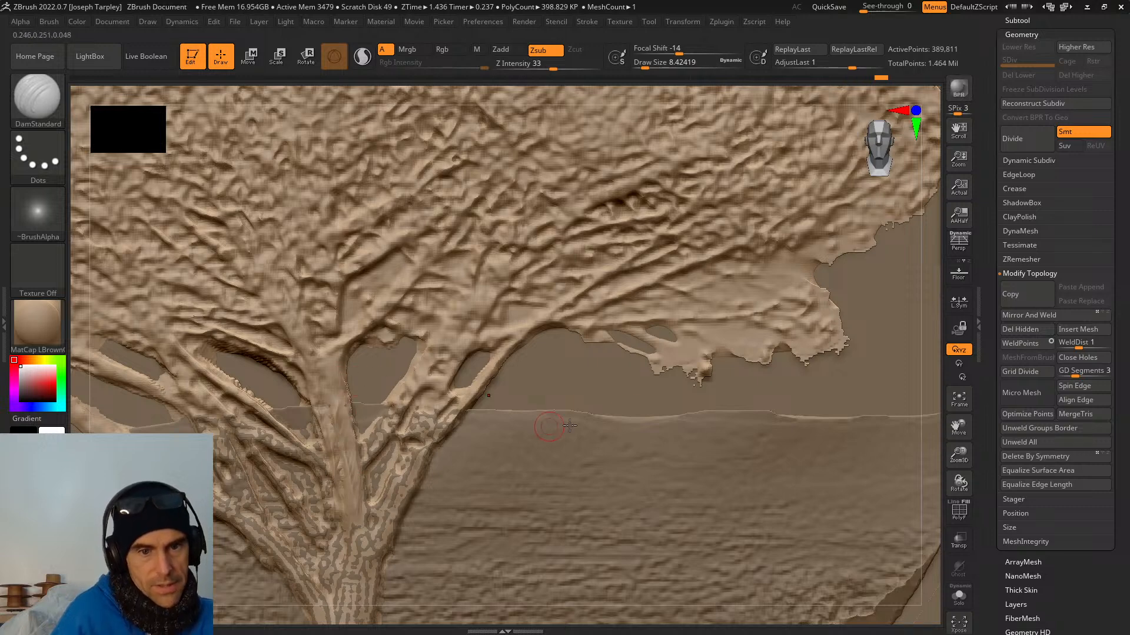
{"action": "left_click_drag", "start_coordinate": [333, 568], "coordinate": [350, 509], "text": "shift"}
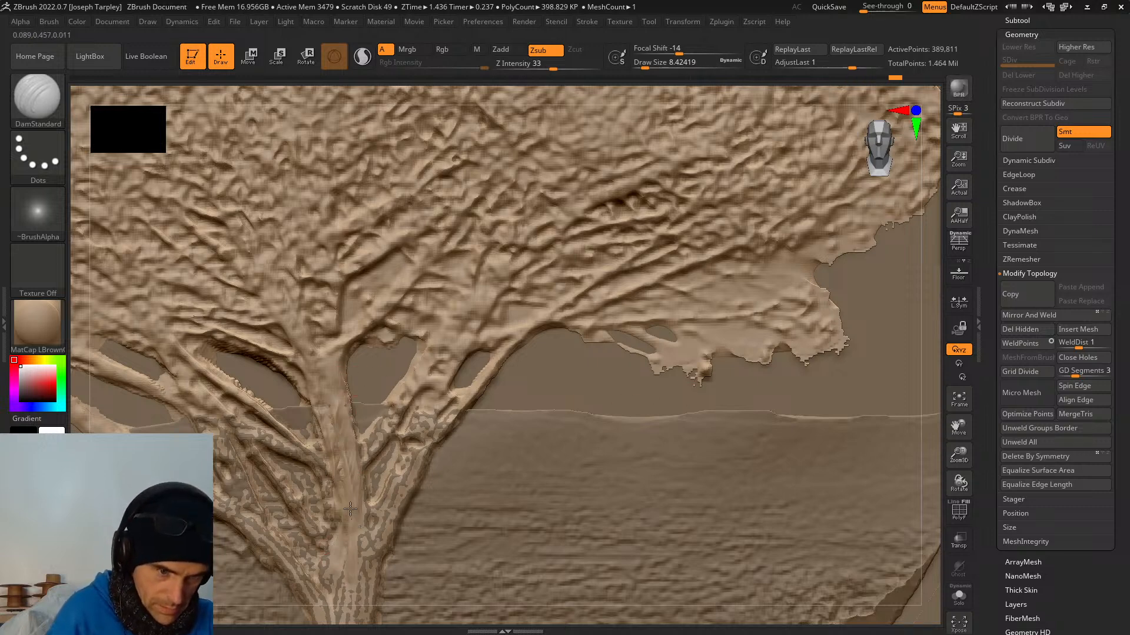
Carve bark grooves with DamStandard along the right main branch, from the trunk fork up to the canopy.
{"action": "left_click_drag", "start_coordinate": [355, 580], "coordinate": [412, 471], "text": "shift"}
{"action": "left_click_drag", "start_coordinate": [380, 552], "coordinate": [413, 449], "text": "shift"}
{"action": "left_click_drag", "start_coordinate": [380, 514], "coordinate": [430, 406], "text": "shift"}
{"action": "left_click_drag", "start_coordinate": [403, 469], "coordinate": [434, 384], "text": "shift"}
{"action": "left_click_drag", "start_coordinate": [416, 432], "coordinate": [452, 348], "text": "shift"}
{"action": "left_click_drag", "start_coordinate": [432, 388], "coordinate": [450, 355]}
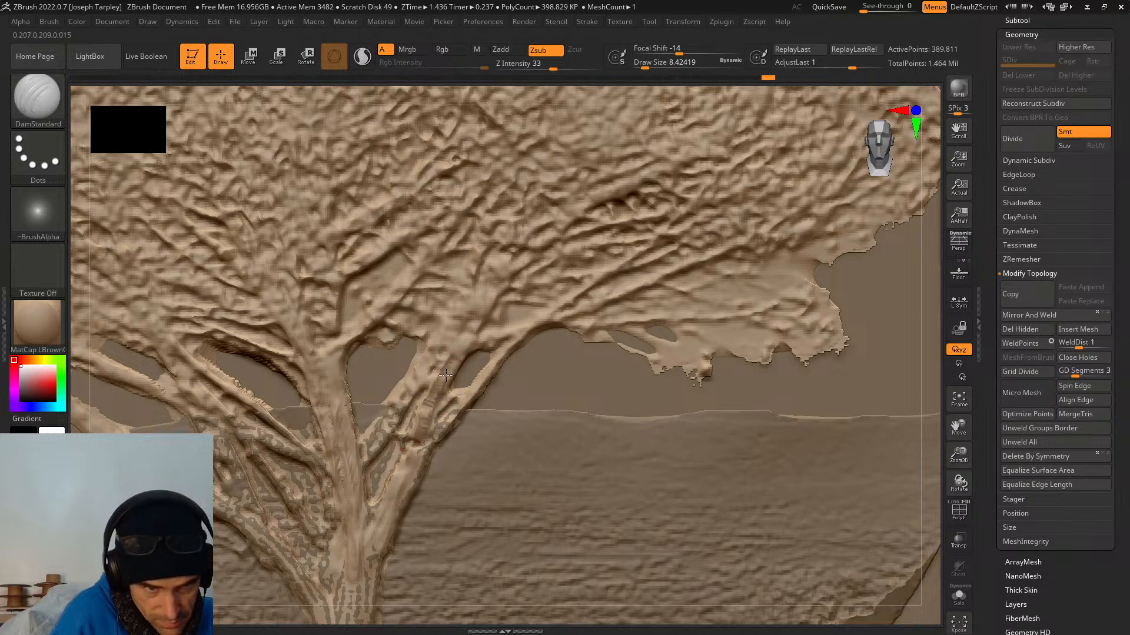
Continue the DamStandard bark grooves down the right side of the fork and the lower trunk to its base.
{"action": "left_click_drag", "start_coordinate": [384, 510], "coordinate": [366, 588], "text": "shift"}
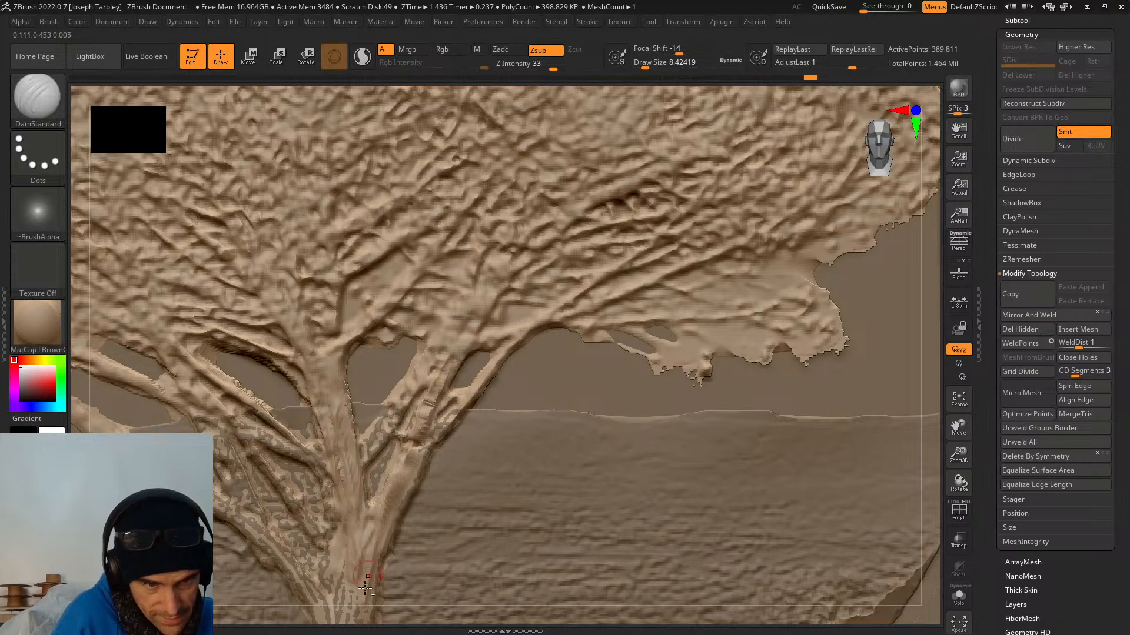
{"action": "left_click_drag", "start_coordinate": [399, 461], "coordinate": [391, 472]}
{"action": "mouse_move", "coordinate": [451, 620]}
{"action": "left_mouse_down", "text": "alt"}
{"action": "mouse_move", "coordinate": [492, 470]}
{"action": "mouse_move", "coordinate": [400, 474]}
{"action": "mouse_move", "coordinate": [391, 436]}
{"action": "mouse_move", "coordinate": [390, 497]}
{"action": "mouse_move", "coordinate": [426, 574]}
{"action": "mouse_move", "coordinate": [390, 440]}
{"action": "mouse_move", "coordinate": [377, 447]}
{"action": "mouse_move", "coordinate": [387, 492]}
{"action": "mouse_move", "coordinate": [313, 403]}
{"action": "mouse_move", "coordinate": [362, 468]}
{"action": "mouse_move", "coordinate": [374, 518]}
{"action": "mouse_move", "coordinate": [376, 559]}
{"action": "mouse_move", "coordinate": [357, 598]}
{"action": "mouse_move", "coordinate": [394, 562]}
{"action": "mouse_move", "coordinate": [412, 565]}
{"action": "mouse_move", "coordinate": [397, 523]}
{"action": "mouse_move", "coordinate": [403, 580]}
{"action": "left_mouse_up", "text": "alt"}
{"action": "left_click_drag", "start_coordinate": [387, 517], "coordinate": [385, 568]}
{"action": "left_click_drag", "start_coordinate": [371, 468], "coordinate": [374, 490]}
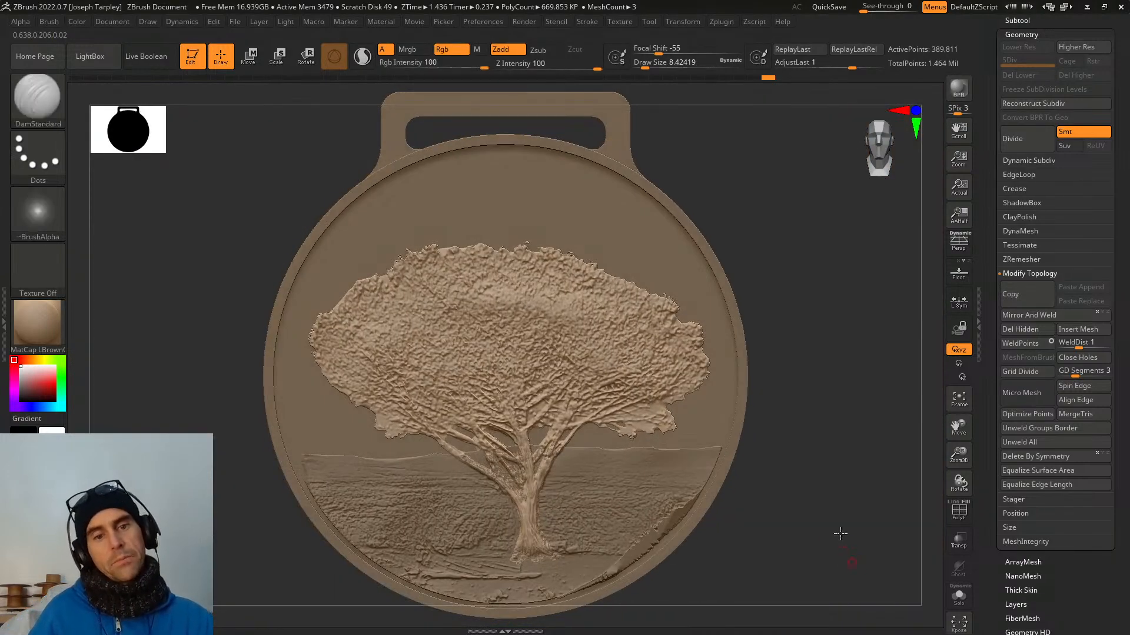
Carve DamStandard bark grooves along the long outer left branch, from the trunk fork up to the canopy.
{"action": "left_click_drag", "start_coordinate": [841, 534], "coordinate": [818, 438]}
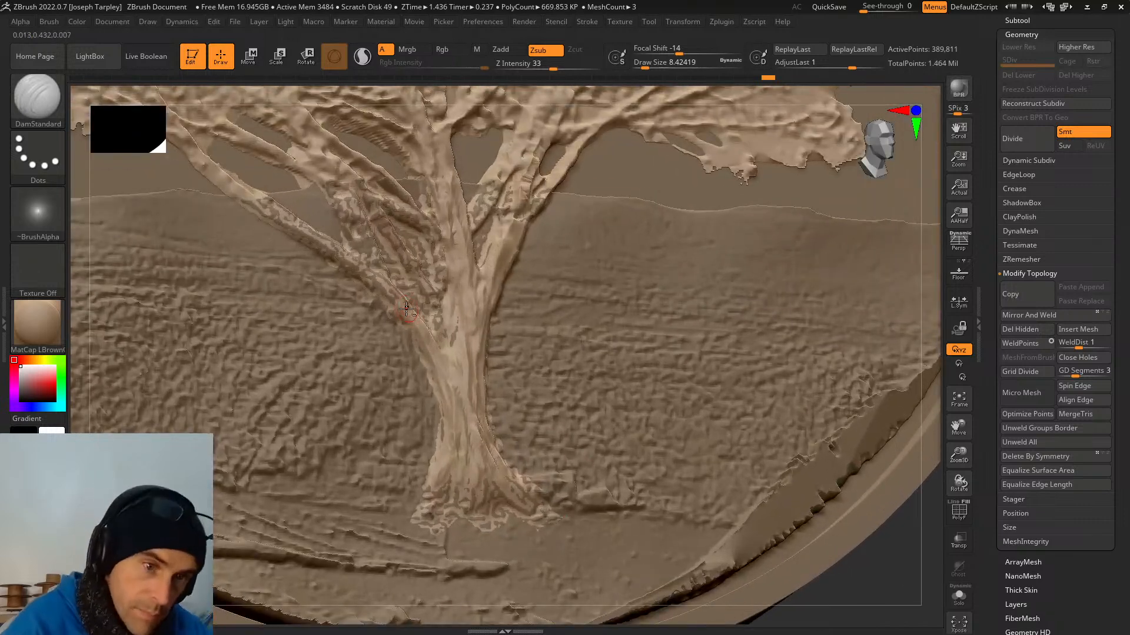
{"action": "mouse_move", "coordinate": [356, 262]}
{"action": "left_mouse_down"}
{"action": "mouse_move", "coordinate": [230, 185]}
{"action": "mouse_move", "coordinate": [363, 283]}
{"action": "left_mouse_up"}
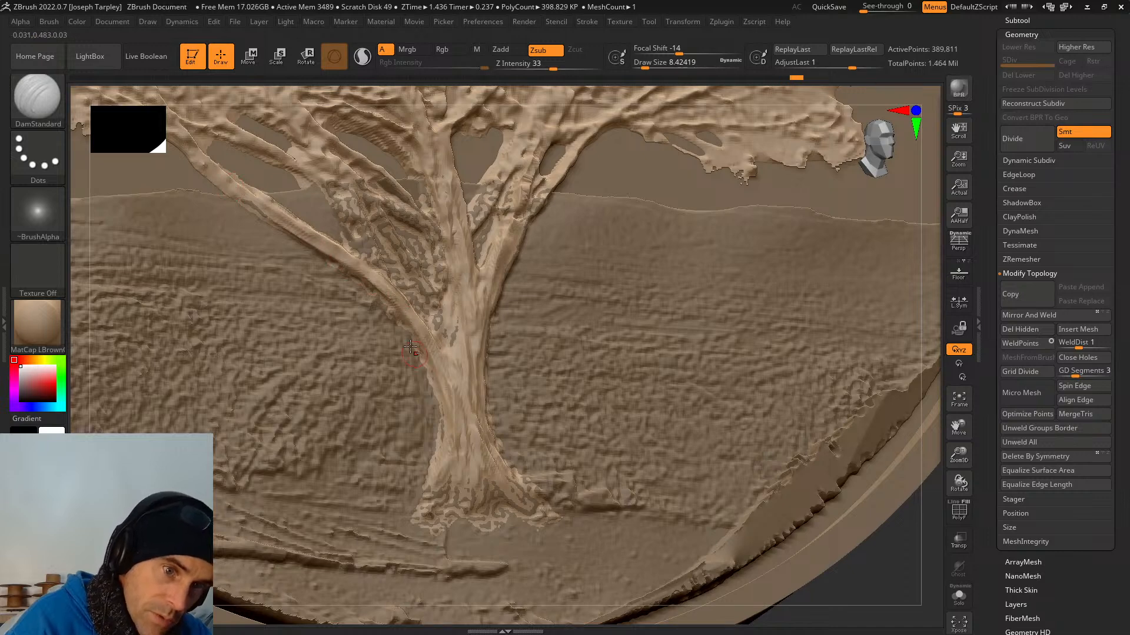
{"action": "mouse_move", "coordinate": [285, 226]}
{"action": "left_mouse_down"}
{"action": "mouse_move", "coordinate": [272, 218]}
{"action": "mouse_move", "coordinate": [324, 245]}
{"action": "left_mouse_up"}
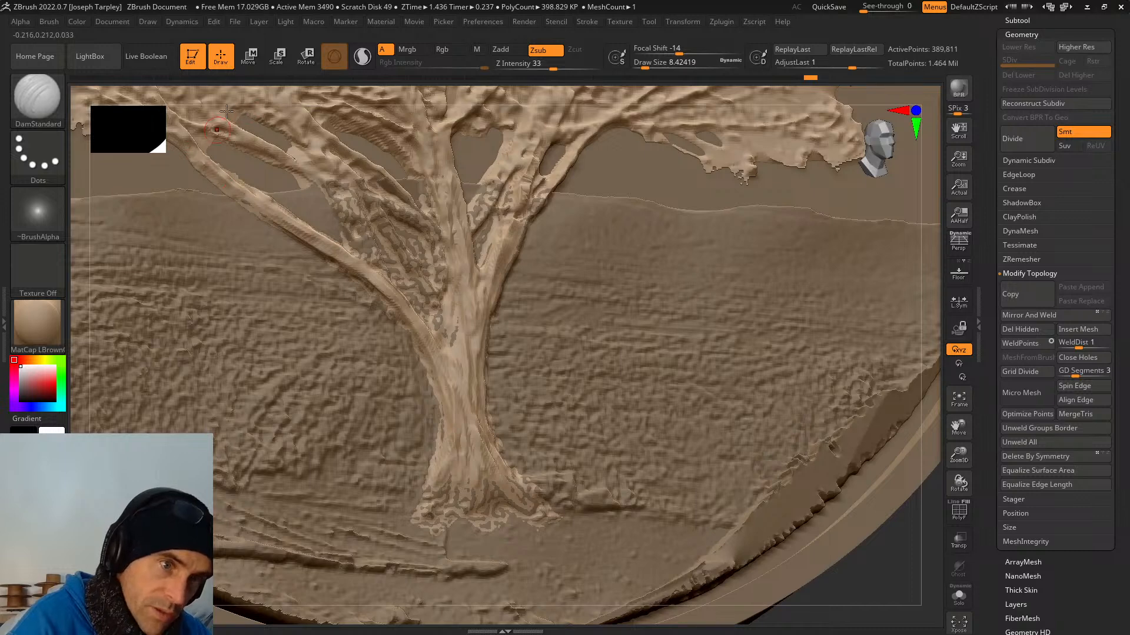
{"action": "right_click_drag", "start_coordinate": [256, 93], "coordinate": [235, 110]}
{"action": "mouse_move", "coordinate": [231, 173]}
{"action": "left_mouse_down"}
{"action": "mouse_move", "coordinate": [284, 213]}
{"action": "mouse_move", "coordinate": [260, 201]}
{"action": "left_mouse_up"}
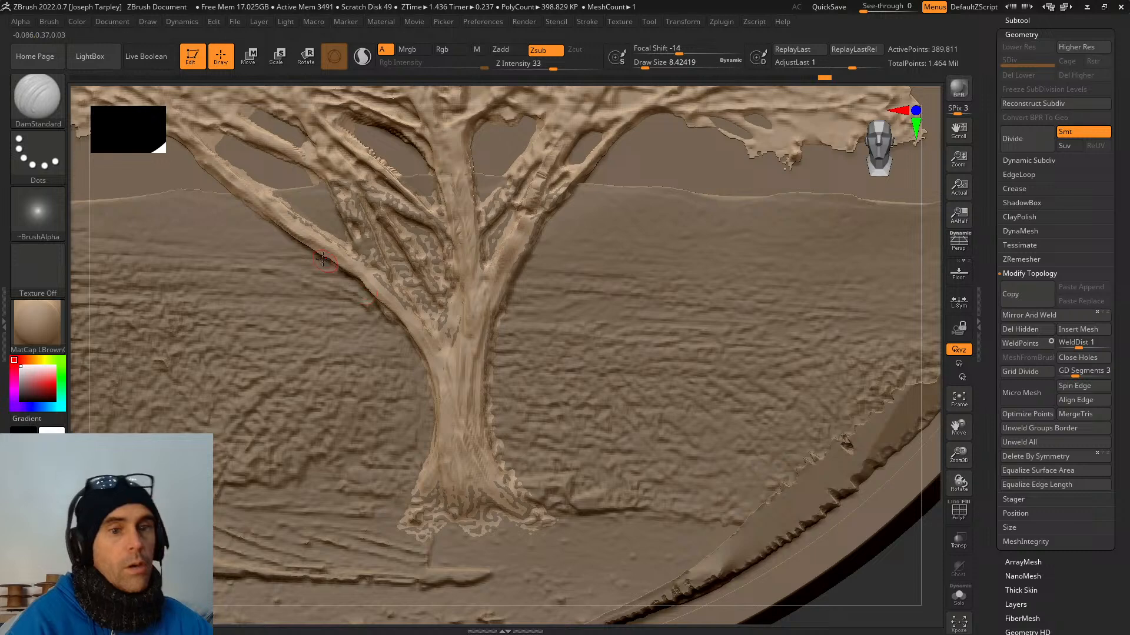
Add grooves to the trunk around the fork and define the small inner branches left of it with DamStandard.
{"action": "left_click_drag", "start_coordinate": [469, 372], "coordinate": [469, 331]}
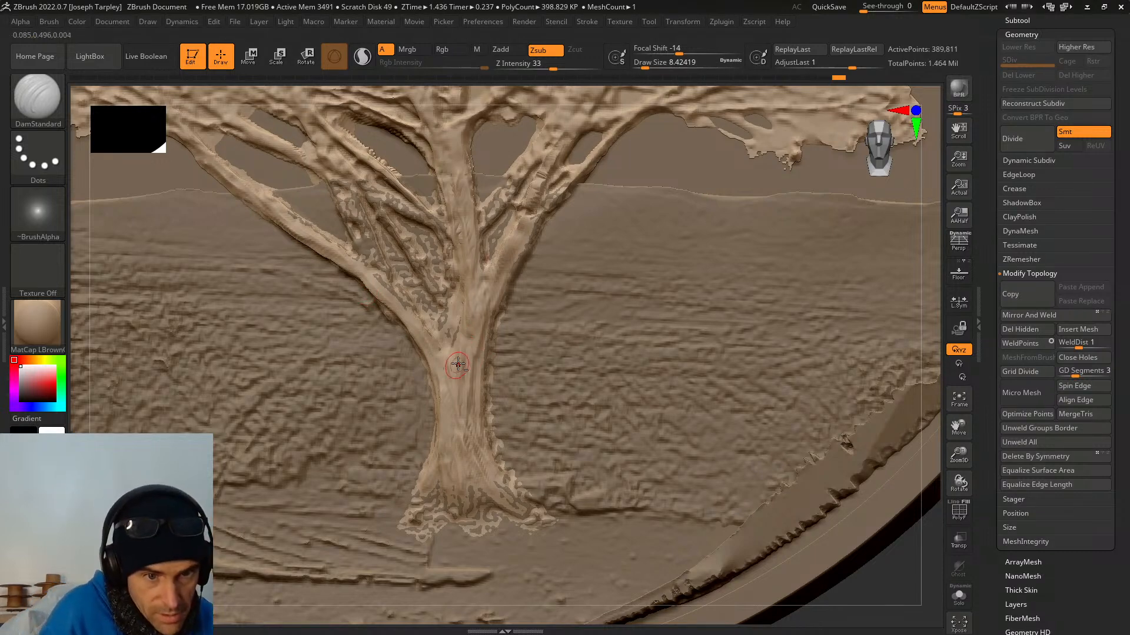
{"action": "mouse_move", "coordinate": [450, 390]}
{"action": "left_mouse_down"}
{"action": "mouse_move", "coordinate": [467, 287]}
{"action": "mouse_move", "coordinate": [470, 347]}
{"action": "mouse_move", "coordinate": [480, 310]}
{"action": "left_mouse_up"}
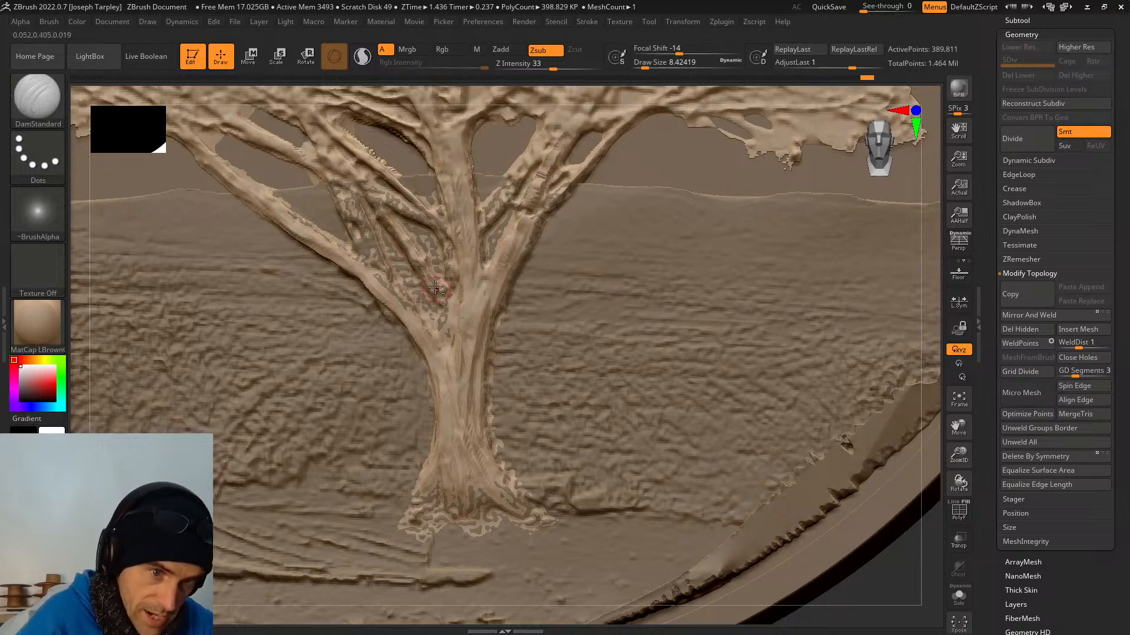
{"action": "left_click_drag", "start_coordinate": [429, 297], "coordinate": [412, 282]}
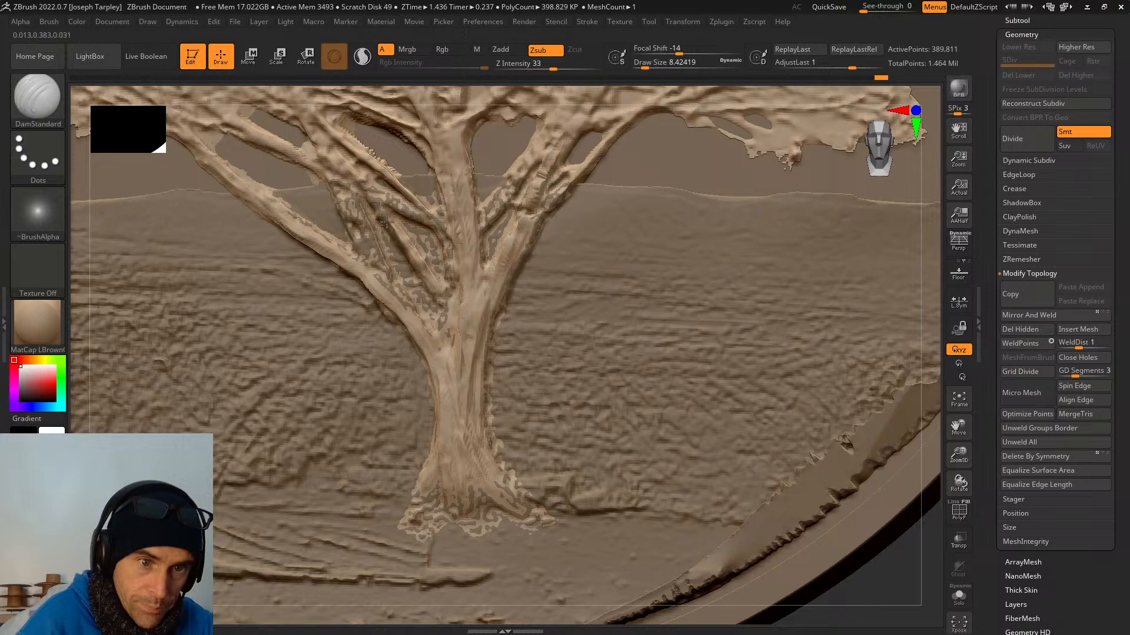
{"action": "mouse_move", "coordinate": [366, 252]}
{"action": "left_mouse_down"}
{"action": "mouse_move", "coordinate": [348, 189]}
{"action": "mouse_move", "coordinate": [380, 268]}
{"action": "left_mouse_up"}
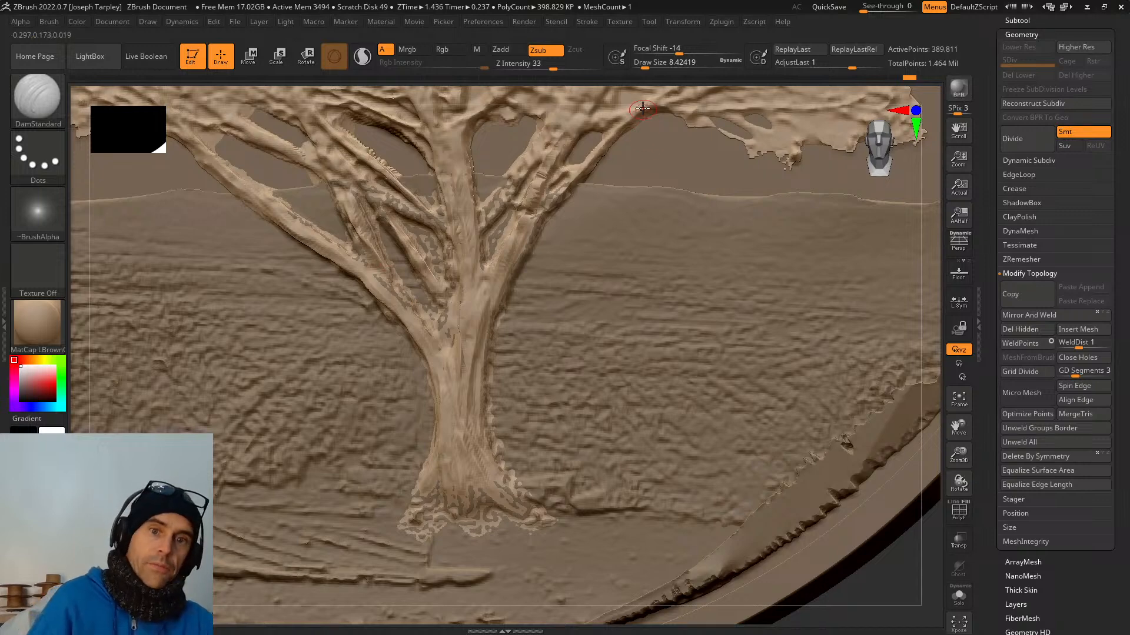
Retouch the upper central trunk and the neighbouring left branch gaps with DamStandard.
{"action": "right_click_drag", "start_coordinate": [642, 109], "coordinate": [614, 275], "text": "alt"}
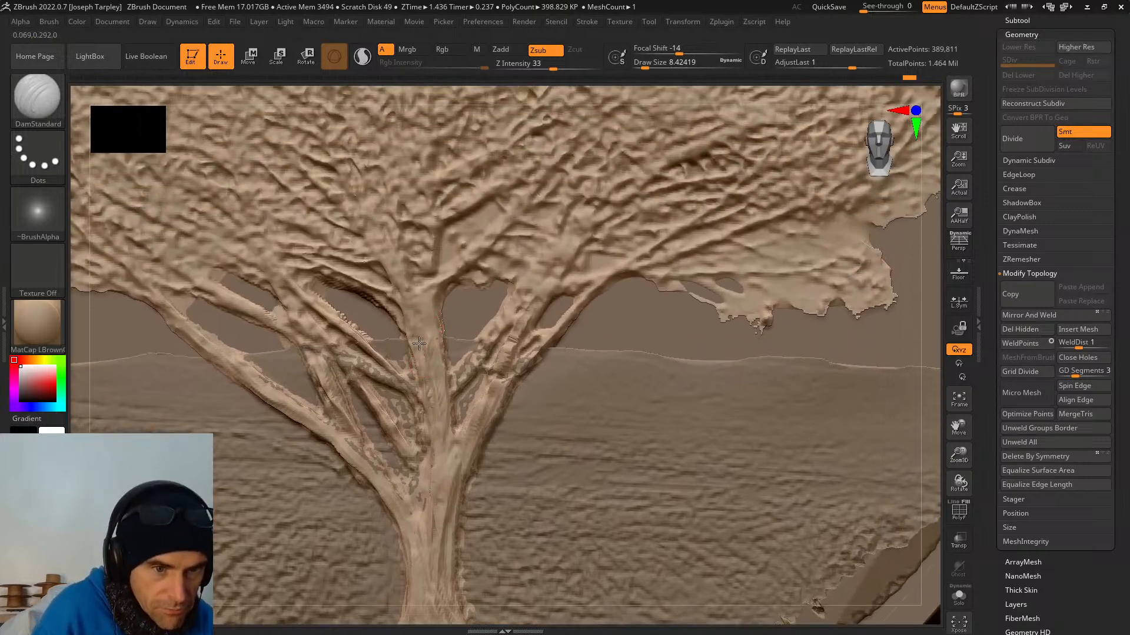
{"action": "key", "text": "ctrl+z"}
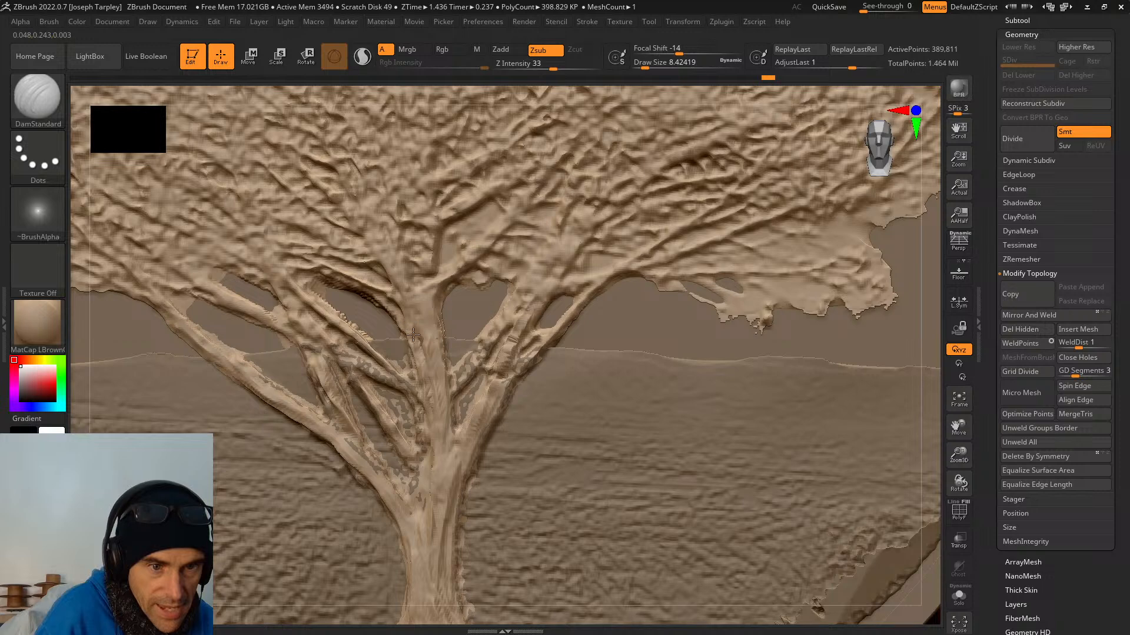
{"action": "mouse_move", "coordinate": [413, 334]}
{"action": "left_mouse_down"}
{"action": "mouse_move", "coordinate": [405, 328]}
{"action": "mouse_move", "coordinate": [426, 367]}
{"action": "left_mouse_up"}
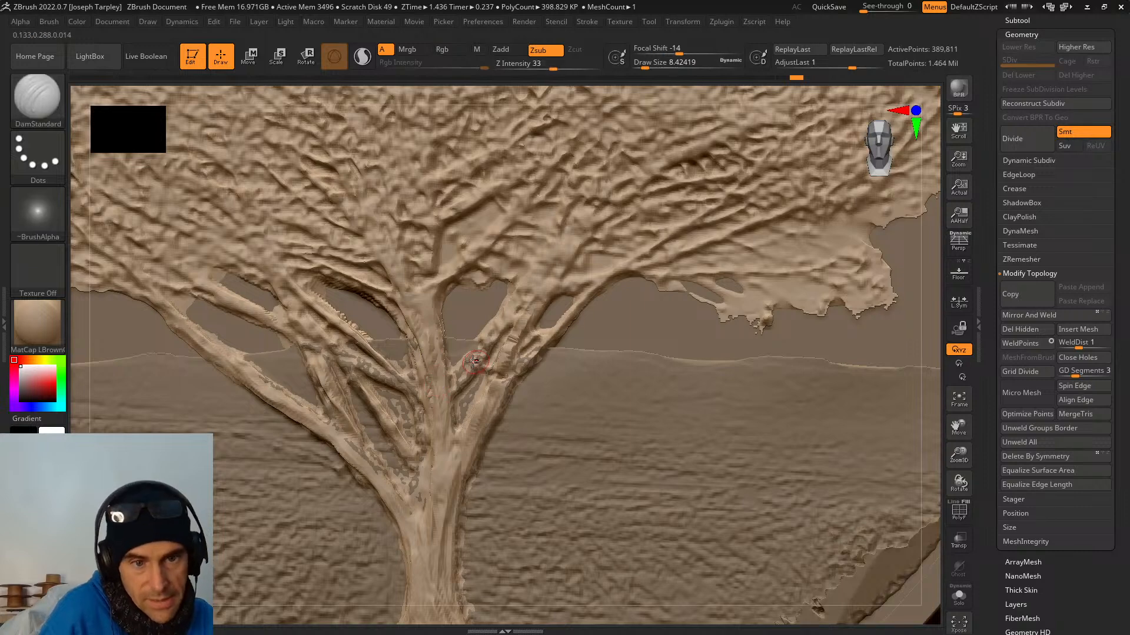
Carve DamStandard grooves into the inner branch right of the trunk and along the branch running into the lower canopy.
{"action": "left_click_drag", "start_coordinate": [484, 343], "coordinate": [465, 369]}
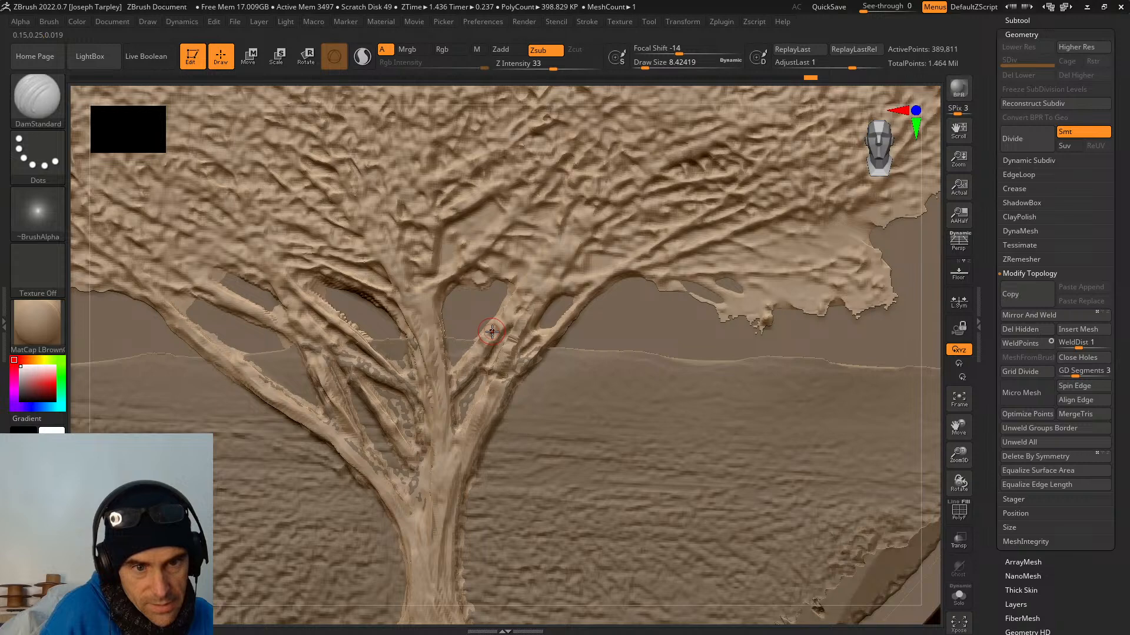
{"action": "left_click_drag", "start_coordinate": [491, 331], "coordinate": [491, 329]}
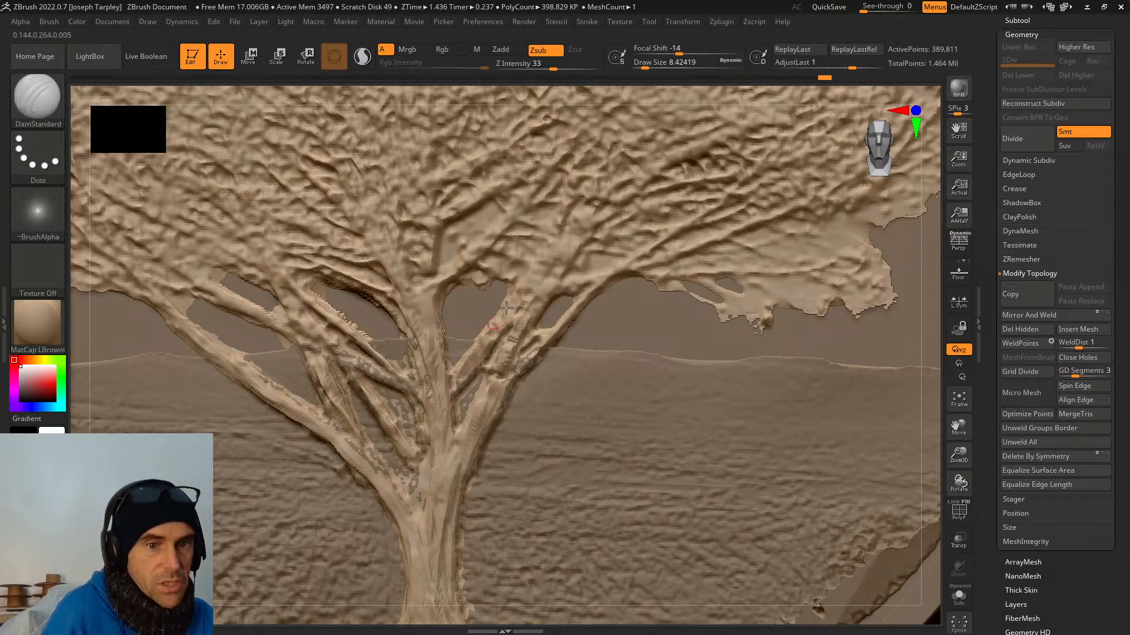
{"action": "left_click_drag", "start_coordinate": [458, 259], "coordinate": [462, 255]}
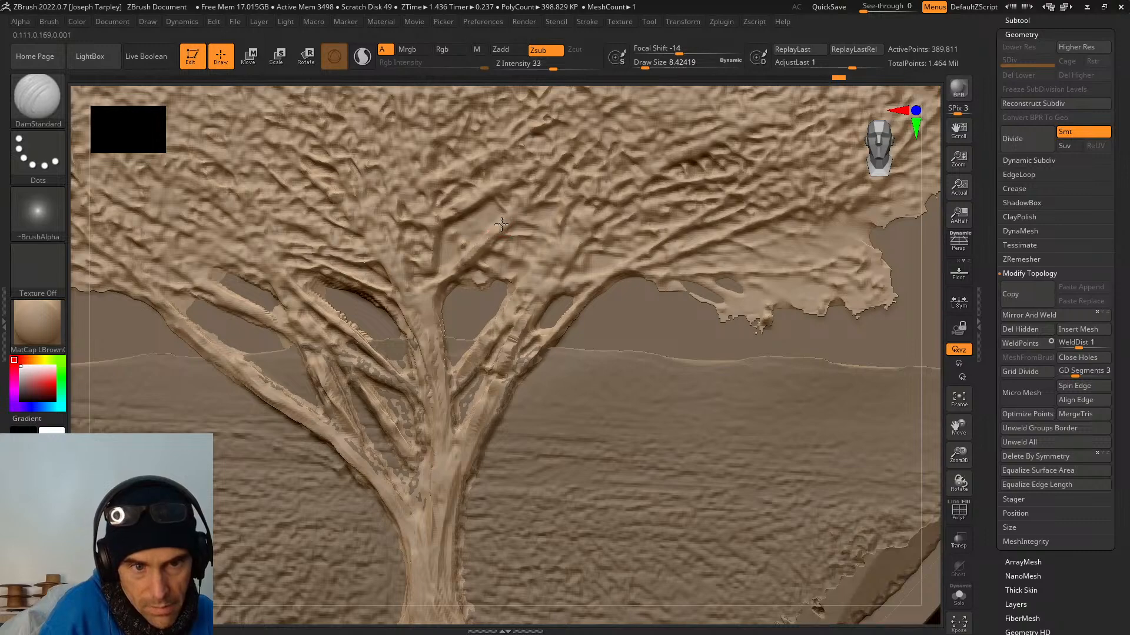
{"action": "left_click_drag", "start_coordinate": [433, 279], "coordinate": [477, 245]}
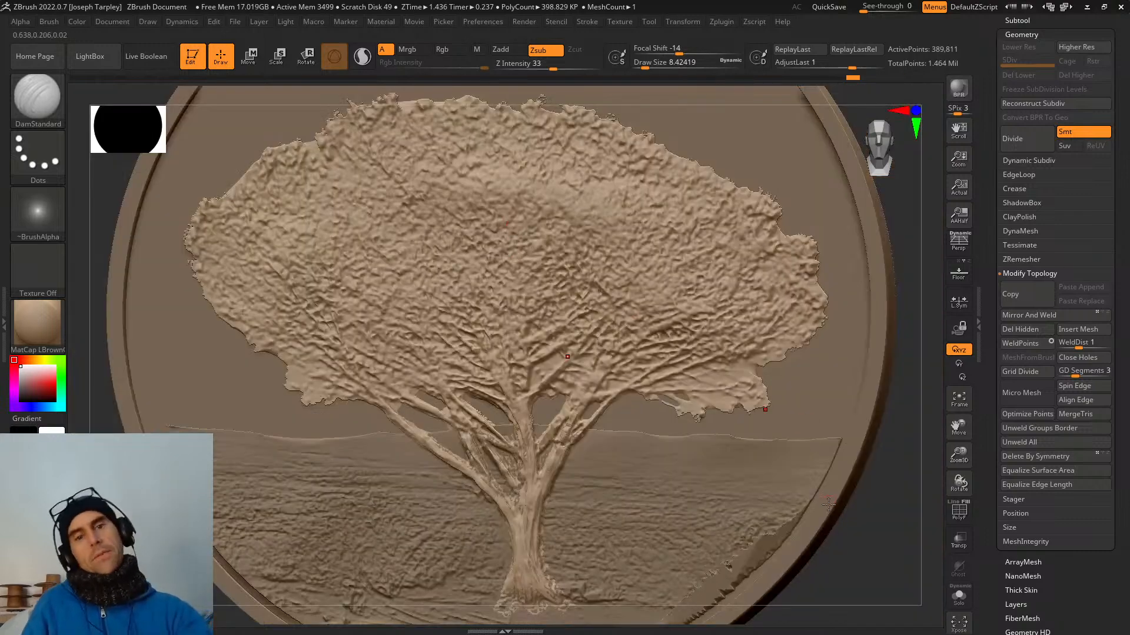
Deepen the small pocket above the trunk fork and the canopy edge over the left branch gap with DamStandard.
{"action": "mouse_move", "coordinate": [859, 533]}
{"action": "left_mouse_down"}
{"action": "mouse_move", "coordinate": [840, 534]}
{"action": "mouse_move", "coordinate": [864, 531]}
{"action": "left_mouse_up"}
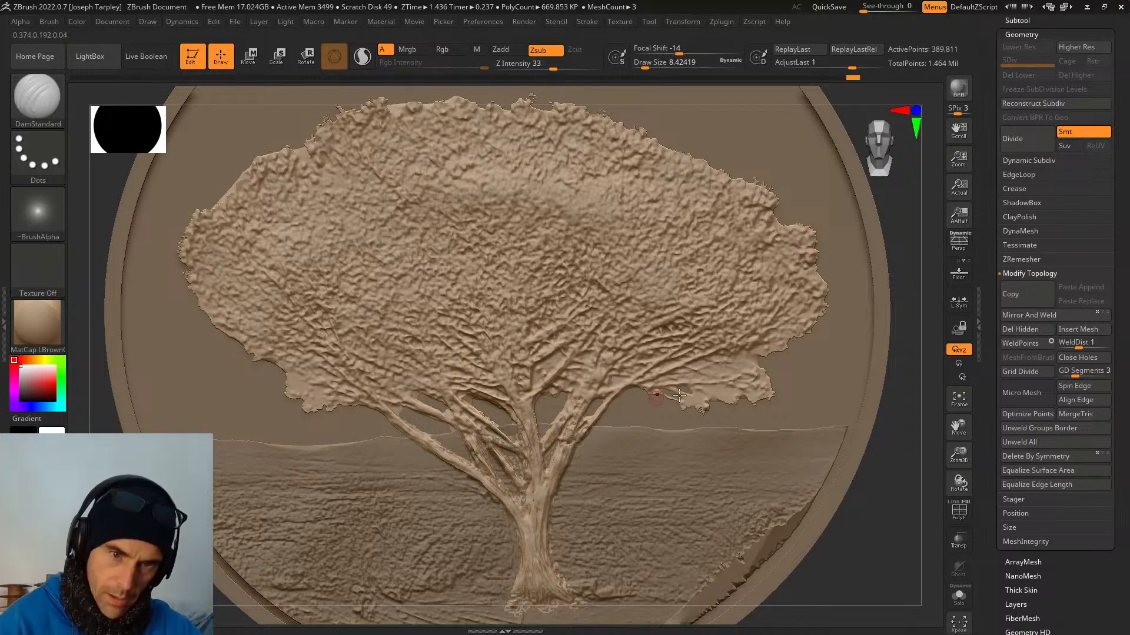
{"action": "mouse_move", "coordinate": [887, 458]}
{"action": "left_mouse_down", "text": "alt"}
{"action": "mouse_move", "coordinate": [787, 388]}
{"action": "mouse_move", "coordinate": [820, 401]}
{"action": "mouse_move", "coordinate": [818, 514]}
{"action": "left_mouse_up", "text": "alt"}
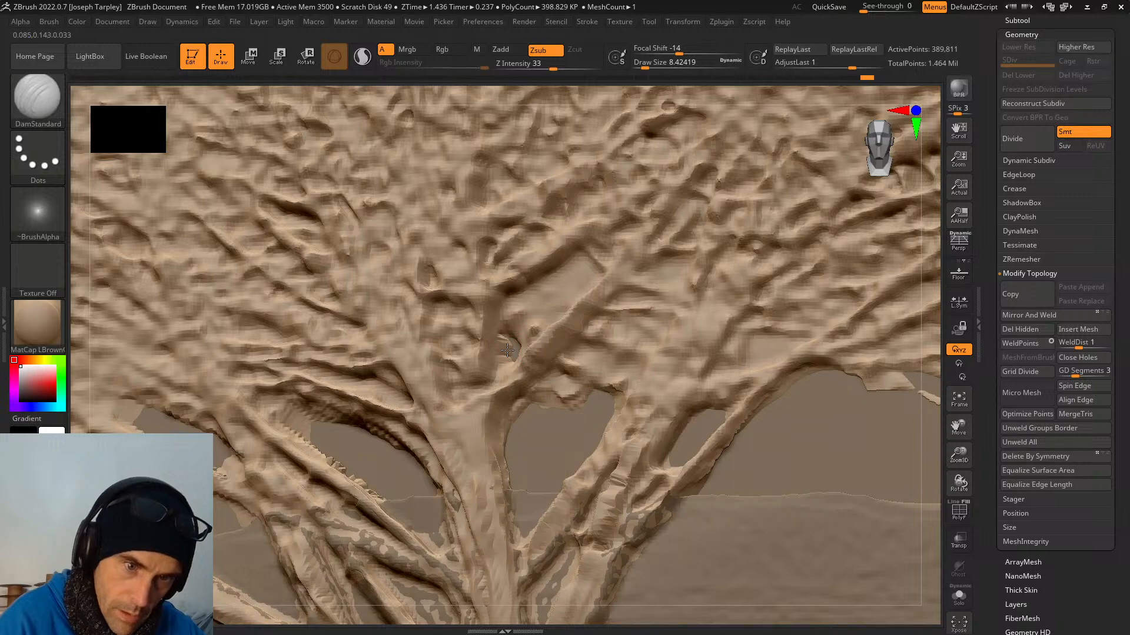
{"action": "left_click_drag", "start_coordinate": [507, 351], "coordinate": [501, 345]}
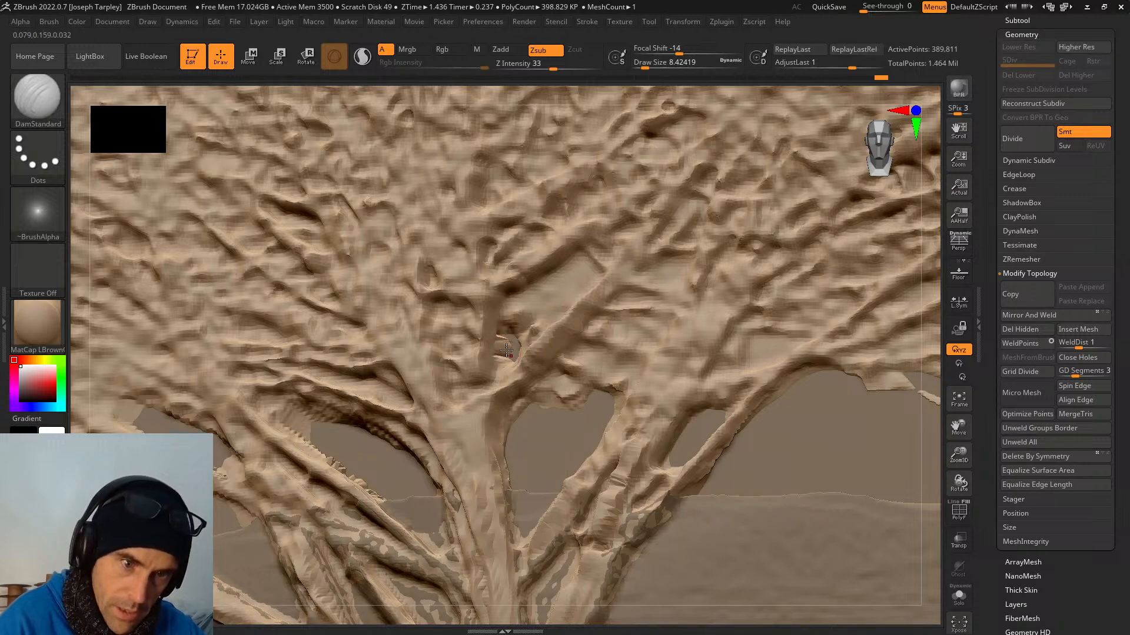
{"action": "left_click_drag", "start_coordinate": [398, 401], "coordinate": [347, 386]}
{"action": "left_click_drag", "start_coordinate": [336, 429], "coordinate": [300, 420]}
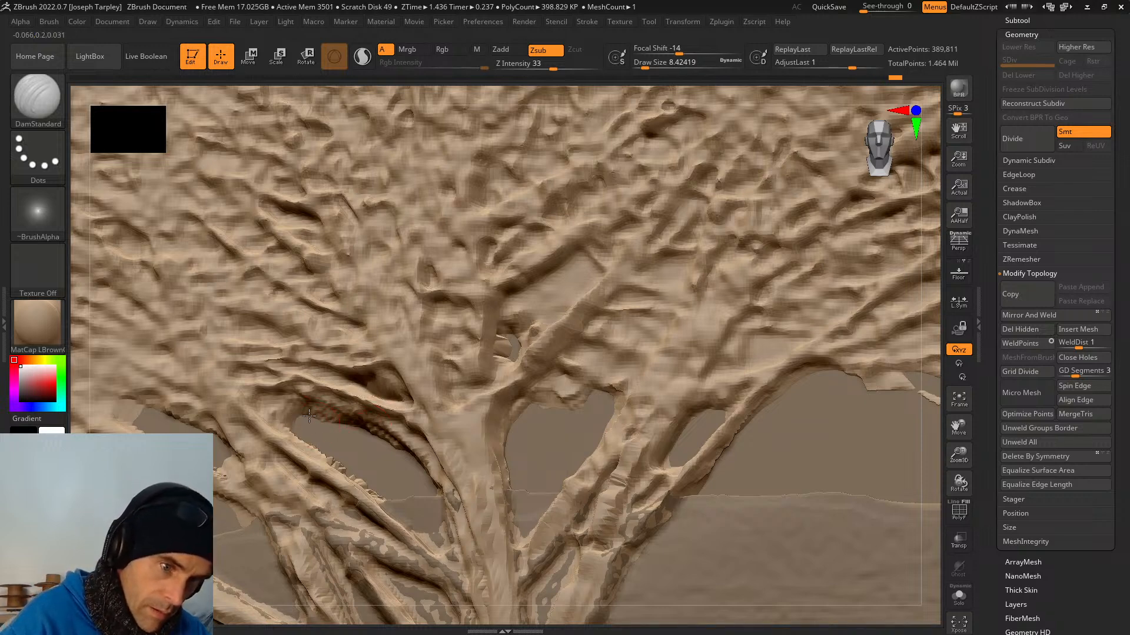
Check the whole tree relief, and carve more DamStandard bark detail into the main branch right of the trunk.
{"action": "key", "text": "f"}
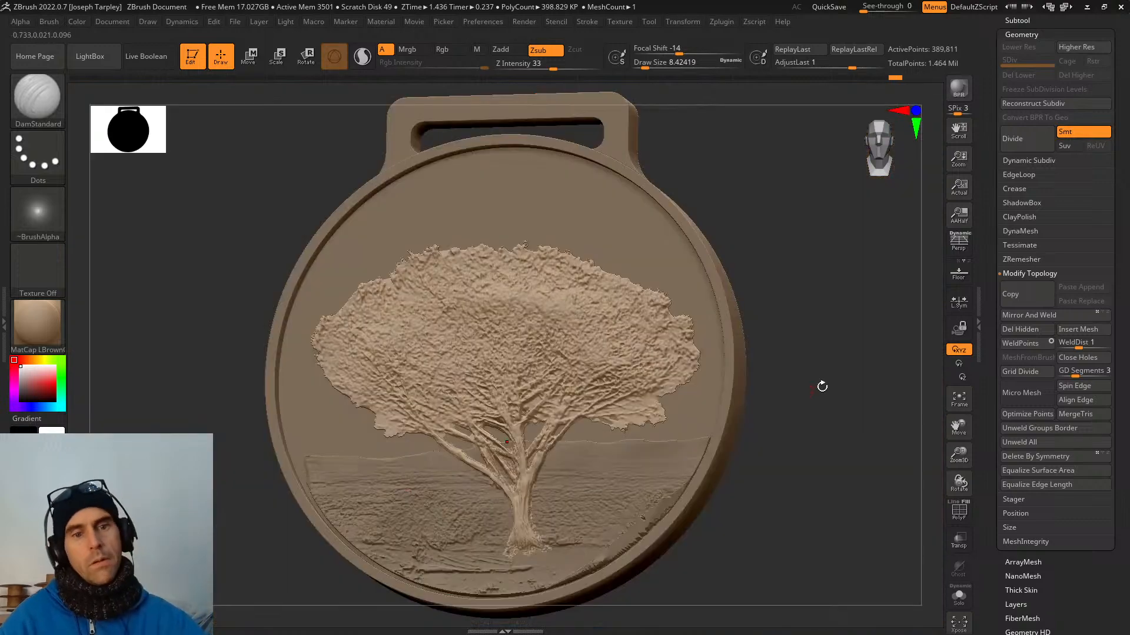
{"action": "left_click_drag", "start_coordinate": [848, 421], "coordinate": [829, 434]}
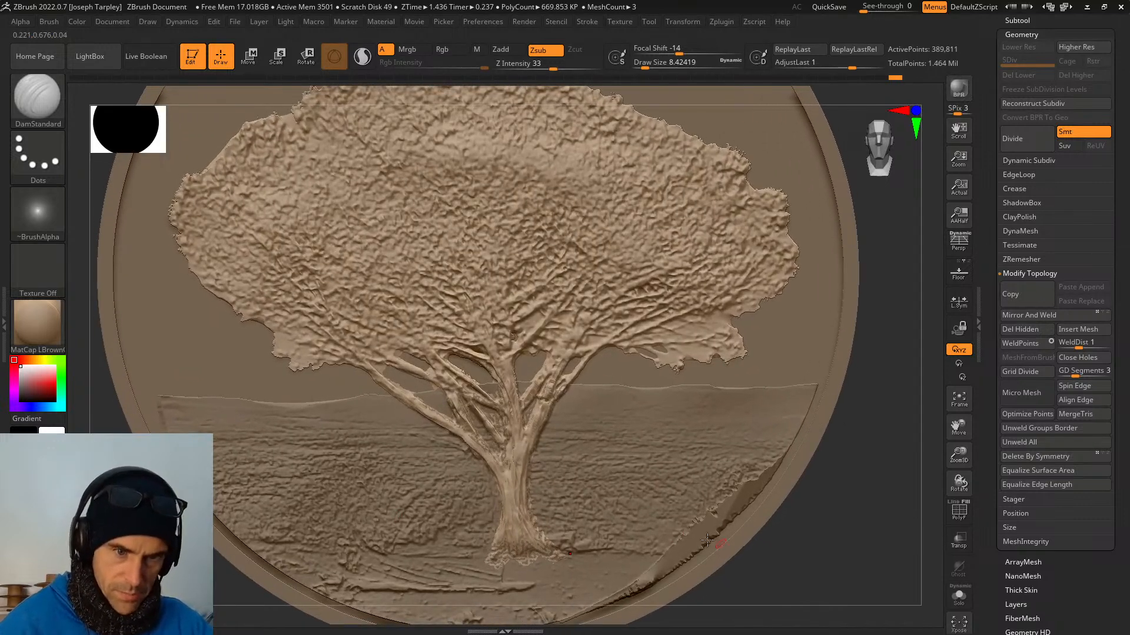
{"action": "mouse_move", "coordinate": [848, 490]}
{"action": "left_mouse_down"}
{"action": "mouse_move", "coordinate": [875, 488]}
{"action": "mouse_move", "coordinate": [859, 488]}
{"action": "mouse_move", "coordinate": [872, 488]}
{"action": "mouse_move", "coordinate": [871, 469]}
{"action": "mouse_move", "coordinate": [871, 494]}
{"action": "mouse_move", "coordinate": [871, 477]}
{"action": "left_mouse_up"}
{"action": "left_click_drag", "start_coordinate": [906, 332], "coordinate": [869, 426], "text": "alt"}
{"action": "mouse_move", "coordinate": [421, 99]}
{"action": "left_mouse_down"}
{"action": "mouse_move", "coordinate": [457, 108]}
{"action": "mouse_move", "coordinate": [433, 99]}
{"action": "left_mouse_up"}
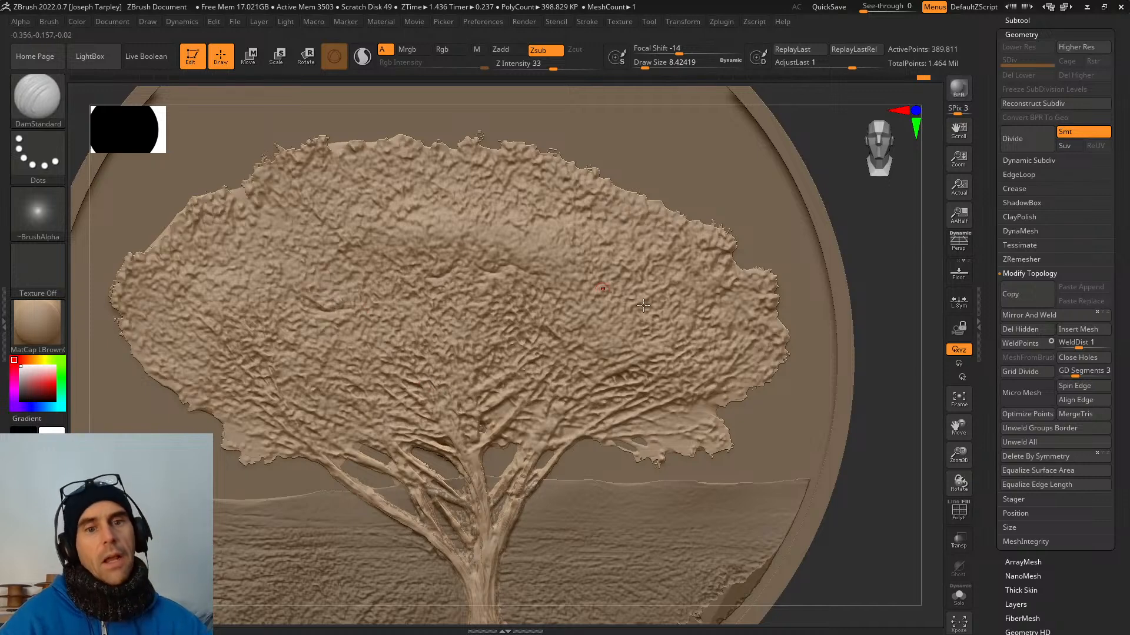
{"action": "left_click_drag", "start_coordinate": [877, 497], "coordinate": [815, 429], "text": "alt"}
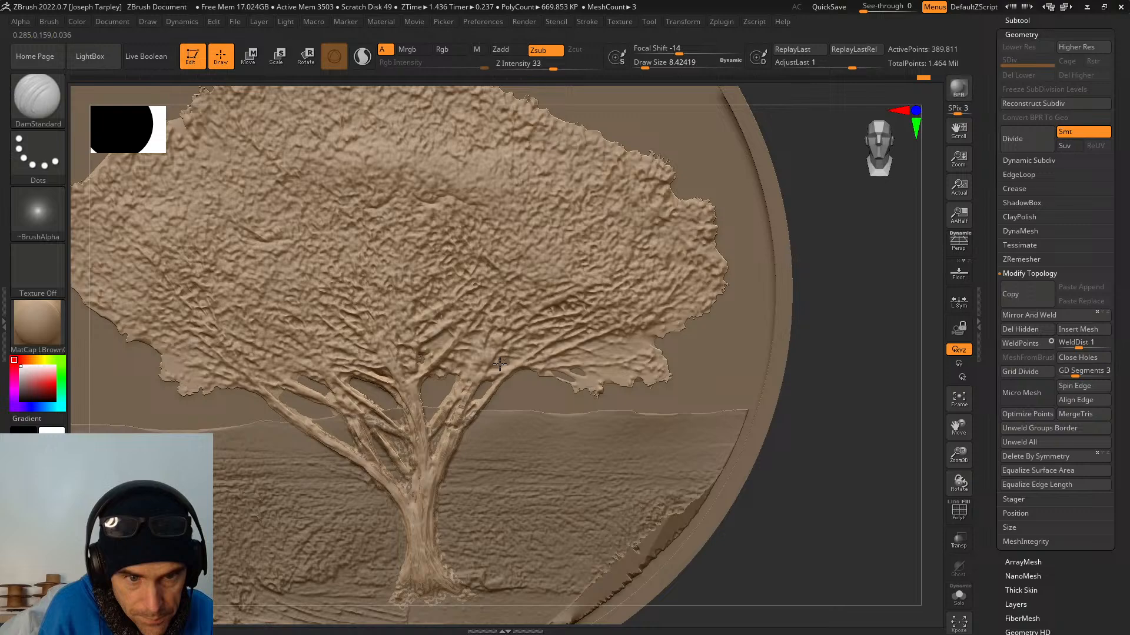
{"action": "left_click_drag", "start_coordinate": [870, 438], "coordinate": [873, 524], "text": "alt"}
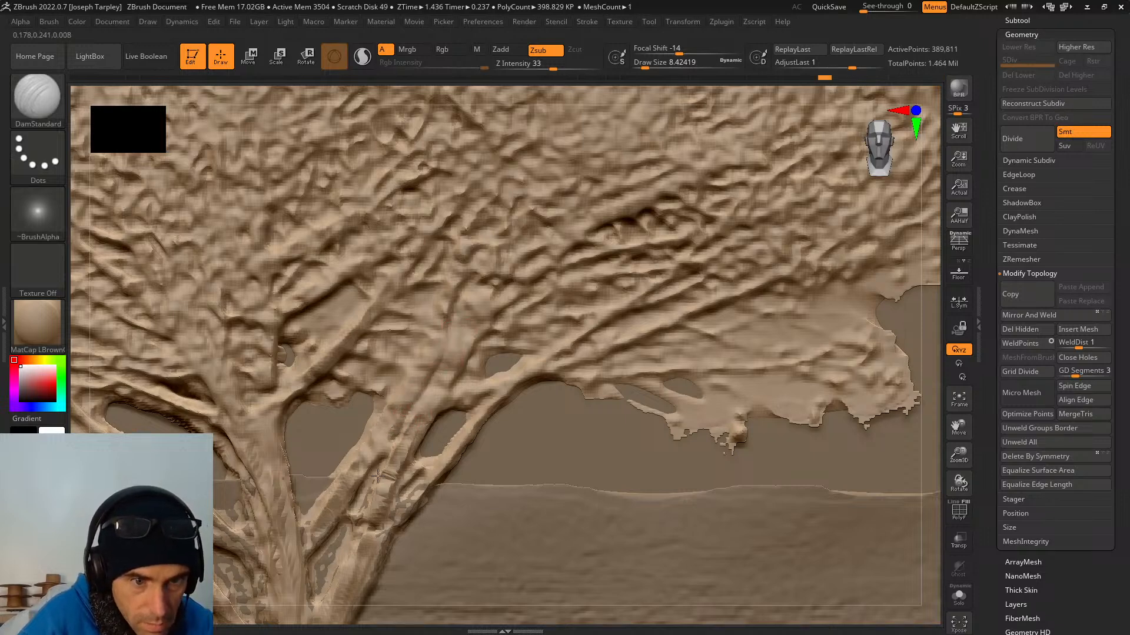
{"action": "left_click_drag", "start_coordinate": [374, 475], "coordinate": [356, 508]}
{"action": "mouse_move", "coordinate": [399, 459]}
{"action": "left_mouse_down", "text": "shift"}
{"action": "mouse_move", "coordinate": [422, 412]}
{"action": "mouse_move", "coordinate": [404, 449]}
{"action": "left_mouse_up", "text": "shift"}
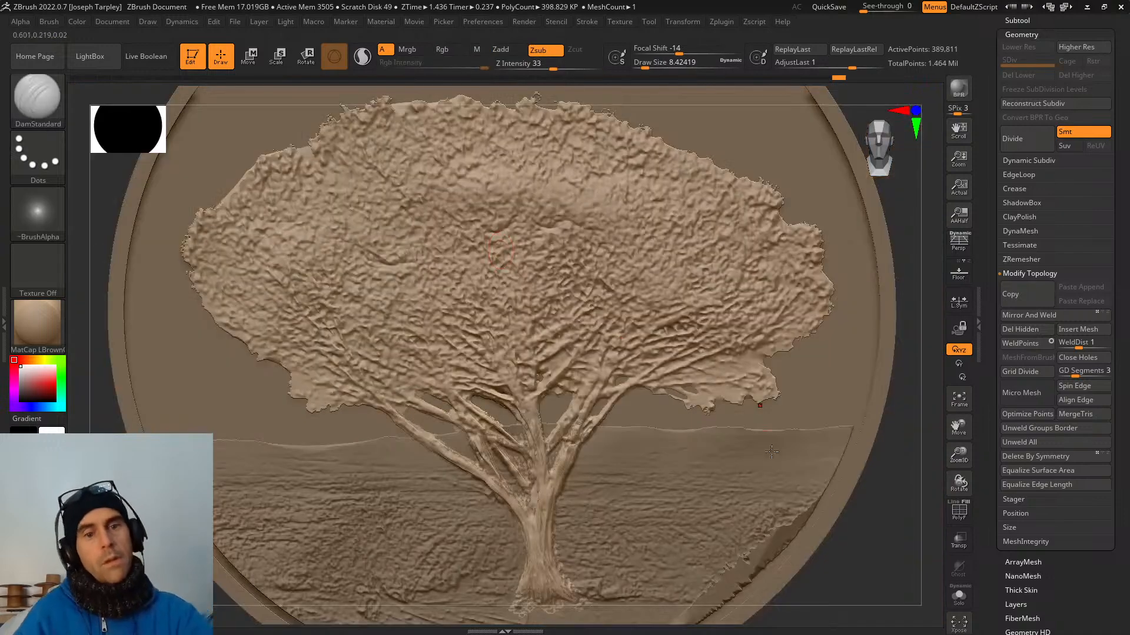
Make BACKGROUND the active subtool and isolate it from the rest of the medal.
{"action": "key", "text": "f"}
{"action": "mouse_move", "coordinate": [839, 551]}
{"action": "left_mouse_down"}
{"action": "mouse_move", "coordinate": [832, 480]}
{"action": "mouse_move", "coordinate": [859, 494]}
{"action": "mouse_move", "coordinate": [754, 353]}
{"action": "mouse_move", "coordinate": [759, 323]}
{"action": "mouse_move", "coordinate": [780, 375]}
{"action": "left_mouse_up"}
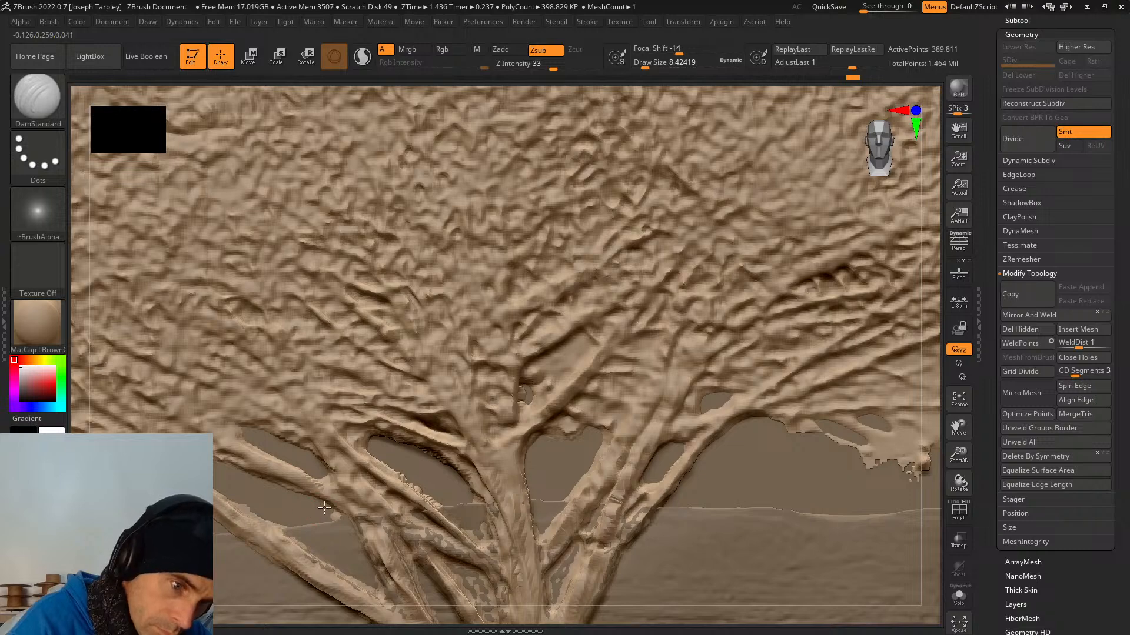
{"action": "key", "text": "f"}
{"action": "left_click_drag", "start_coordinate": [881, 578], "coordinate": [851, 373]}
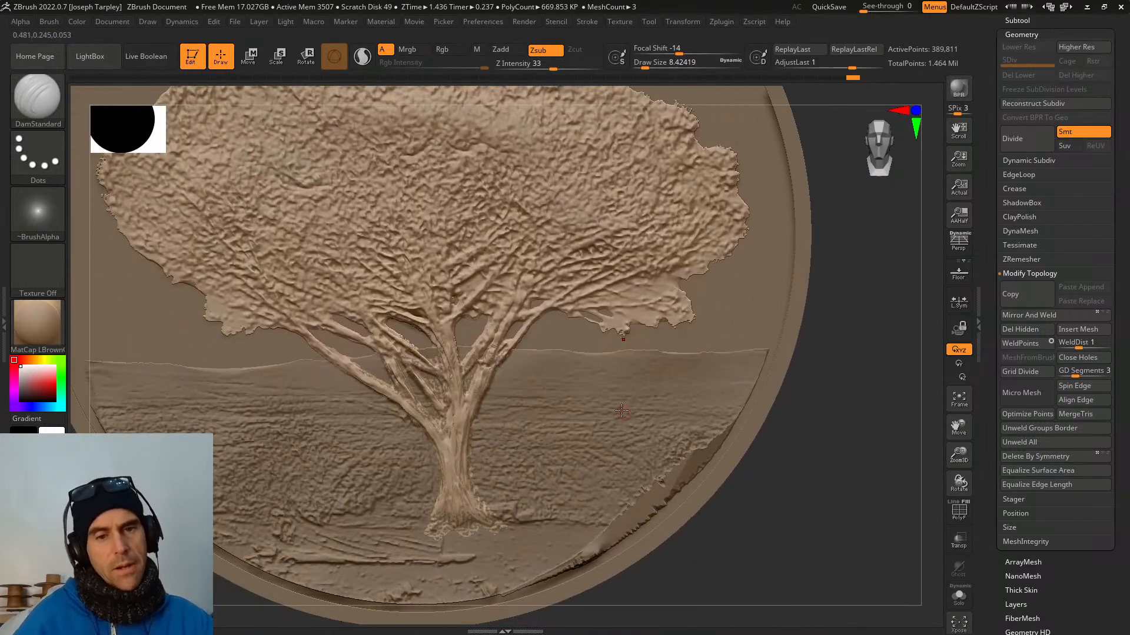
{"action": "left_click", "coordinate": [631, 426], "text": "alt"}
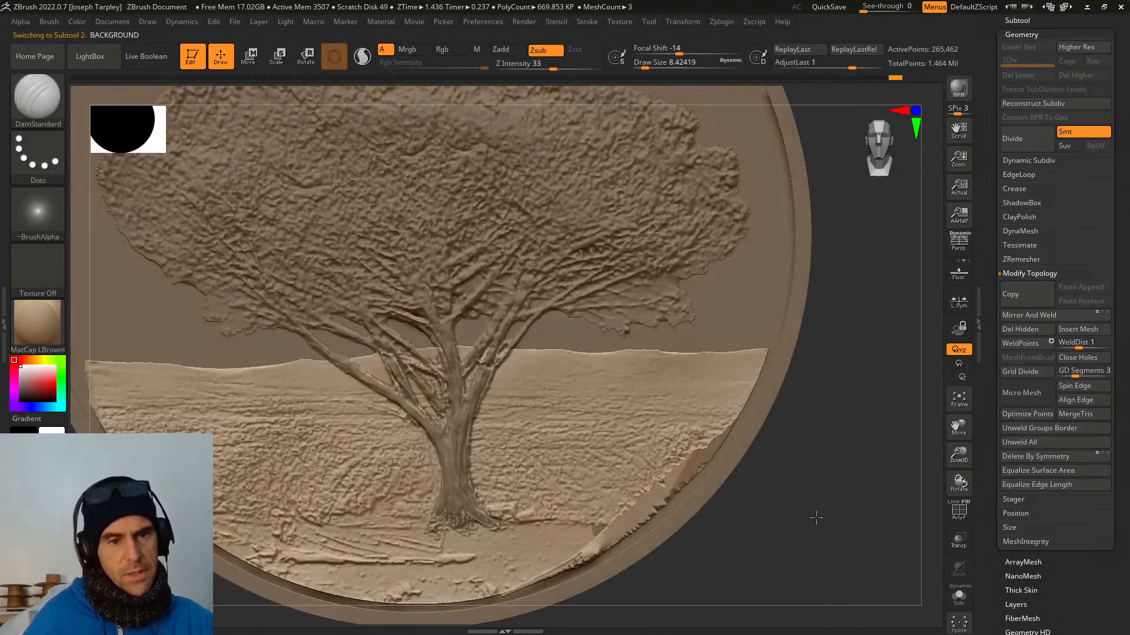
{"action": "left_click", "coordinate": [960, 594]}
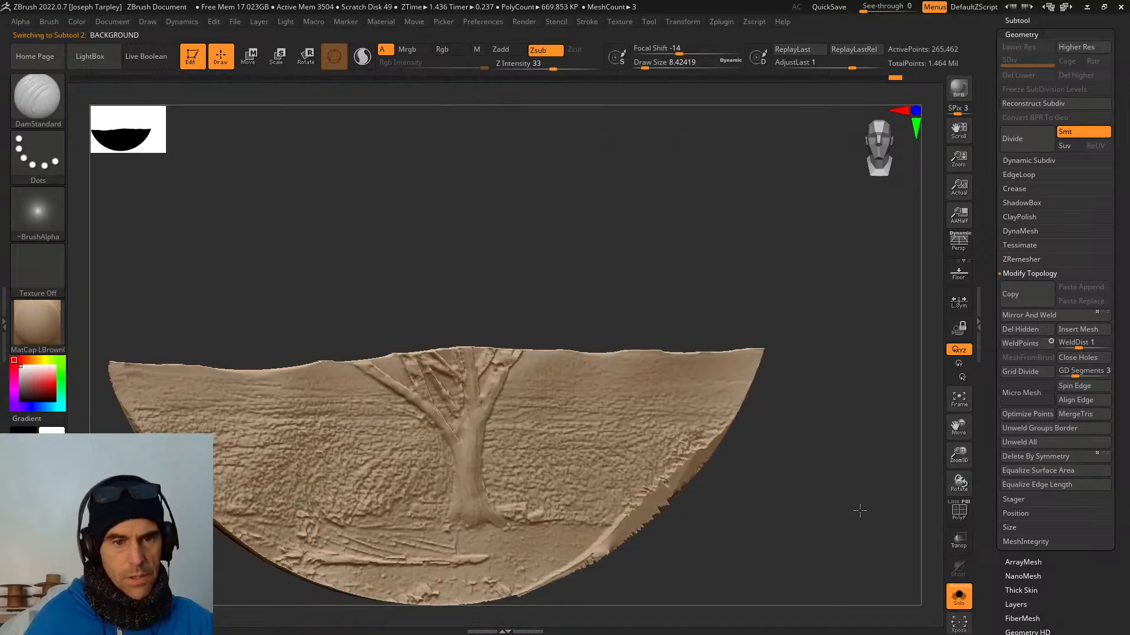
Switch to the Planar brush, try it on the background's upper branches, and set its draw size to 18.45511.
{"action": "left_click_drag", "start_coordinate": [494, 221], "coordinate": [494, 292], "text": "ctrl"}
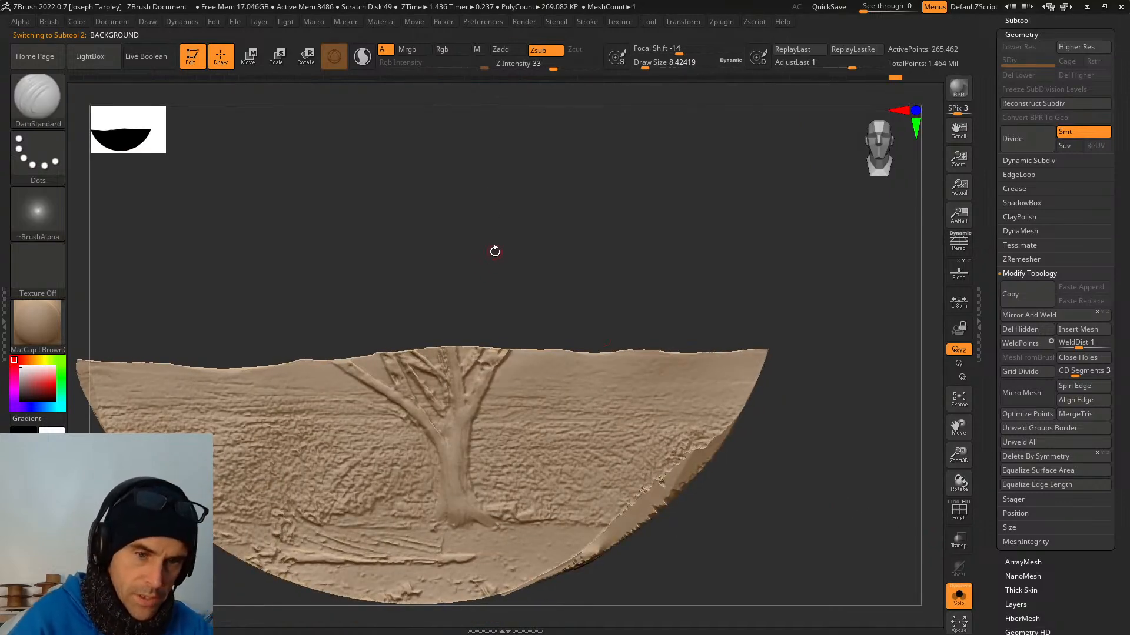
{"action": "left_click_drag", "start_coordinate": [494, 251], "coordinate": [422, 266], "text": "alt"}
{"action": "key", "text": "b"}
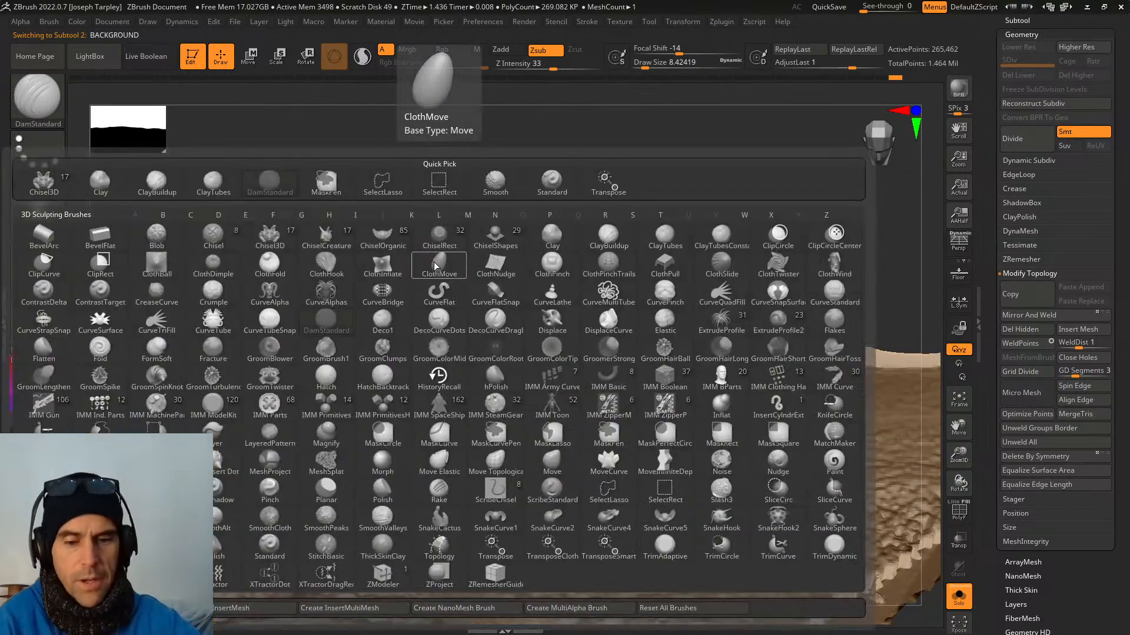
{"action": "key", "text": "p"}
{"action": "key", "text": "l"}
{"action": "left_click_drag", "start_coordinate": [514, 202], "coordinate": [525, 280]}
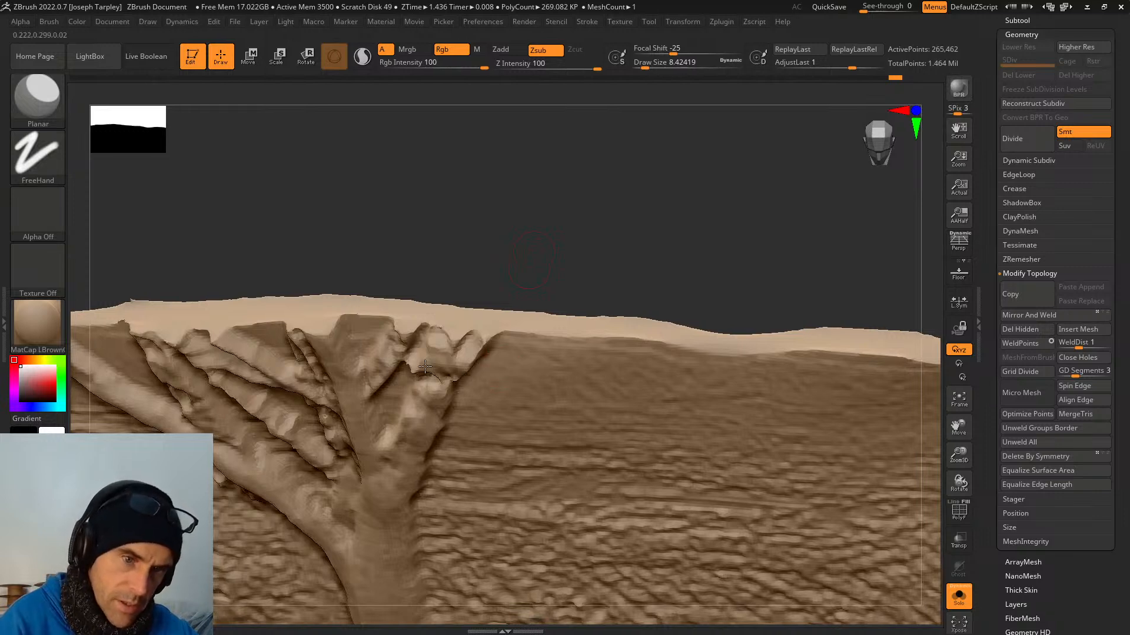
{"action": "left_click_drag", "start_coordinate": [425, 366], "coordinate": [421, 378]}
{"action": "left_click_drag", "start_coordinate": [525, 234], "coordinate": [505, 228]}
{"action": "key", "text": "space"}
{"action": "left_click_drag", "start_coordinate": [493, 271], "coordinate": [499, 272]}
Flatten the leftover tree fork and outer branch tips on the background just below the horizon edge with Planar.
{"action": "mouse_move", "coordinate": [489, 351]}
{"action": "left_mouse_down"}
{"action": "mouse_move", "coordinate": [489, 366]}
{"action": "mouse_move", "coordinate": [404, 365]}
{"action": "mouse_move", "coordinate": [437, 428]}
{"action": "mouse_move", "coordinate": [406, 446]}
{"action": "left_mouse_up"}
{"action": "mouse_move", "coordinate": [438, 251]}
{"action": "left_mouse_down"}
{"action": "mouse_move", "coordinate": [503, 236]}
{"action": "mouse_move", "coordinate": [507, 248]}
{"action": "left_mouse_up"}
{"action": "mouse_move", "coordinate": [432, 377]}
{"action": "left_mouse_down"}
{"action": "mouse_move", "coordinate": [524, 382]}
{"action": "mouse_move", "coordinate": [490, 334]}
{"action": "left_mouse_up"}
{"action": "mouse_move", "coordinate": [225, 376]}
{"action": "left_mouse_down"}
{"action": "mouse_move", "coordinate": [270, 373]}
{"action": "mouse_move", "coordinate": [203, 333]}
{"action": "mouse_move", "coordinate": [168, 329]}
{"action": "left_mouse_up"}
{"action": "mouse_move", "coordinate": [241, 242]}
{"action": "left_mouse_down", "text": "alt"}
{"action": "mouse_move", "coordinate": [283, 214]}
{"action": "mouse_move", "coordinate": [283, 270]}
{"action": "left_mouse_up", "text": "alt"}
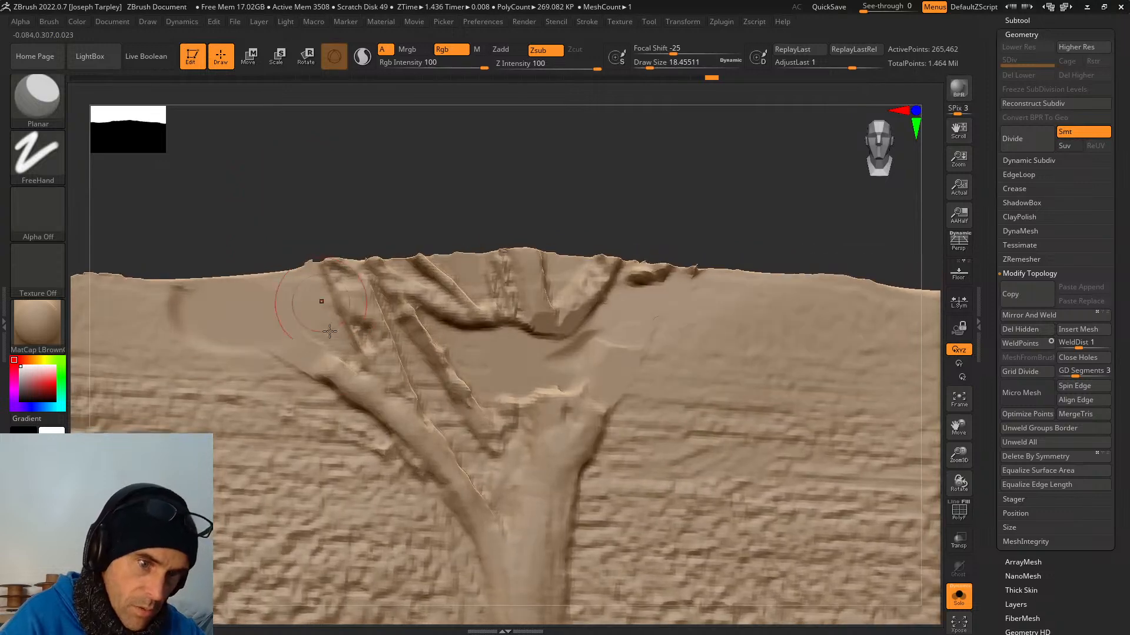
Flatten the remaining left, central and right branch stubs along the background's horizon edge with Planar.
{"action": "mouse_move", "coordinate": [406, 223]}
{"action": "left_mouse_down"}
{"action": "mouse_move", "coordinate": [389, 206]}
{"action": "mouse_move", "coordinate": [410, 205]}
{"action": "left_mouse_up"}
{"action": "mouse_move", "coordinate": [450, 333]}
{"action": "left_mouse_down"}
{"action": "mouse_move", "coordinate": [449, 299]}
{"action": "mouse_move", "coordinate": [396, 298]}
{"action": "mouse_move", "coordinate": [336, 277]}
{"action": "left_mouse_up"}
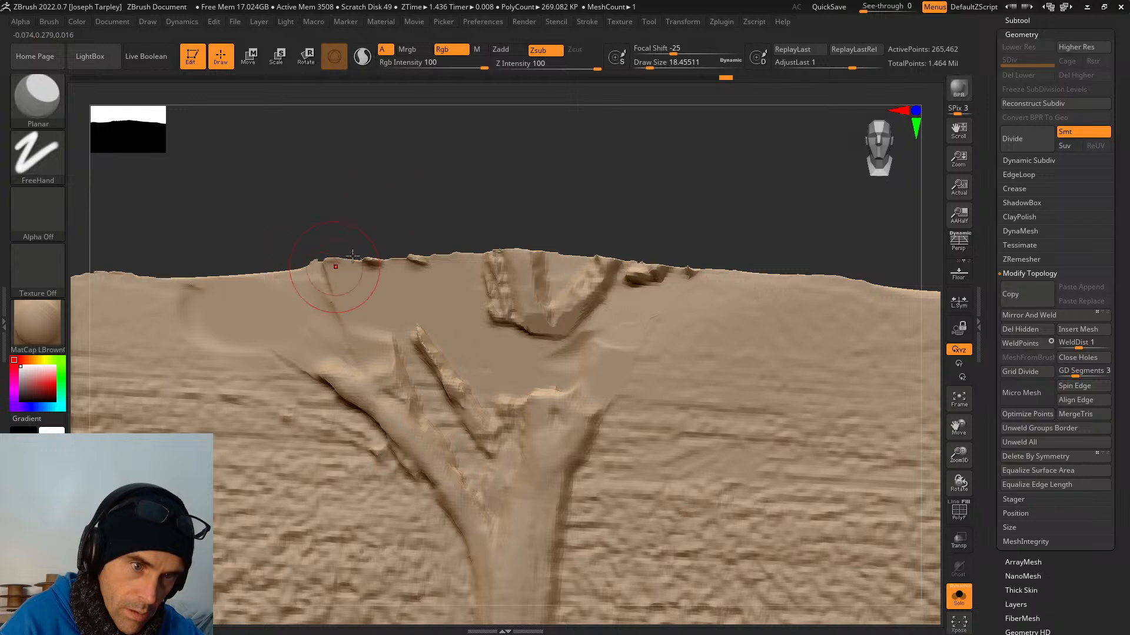
{"action": "left_click_drag", "start_coordinate": [376, 227], "coordinate": [394, 222]}
{"action": "mouse_move", "coordinate": [453, 296]}
{"action": "left_mouse_down"}
{"action": "mouse_move", "coordinate": [516, 306]}
{"action": "mouse_move", "coordinate": [657, 273]}
{"action": "left_mouse_up"}
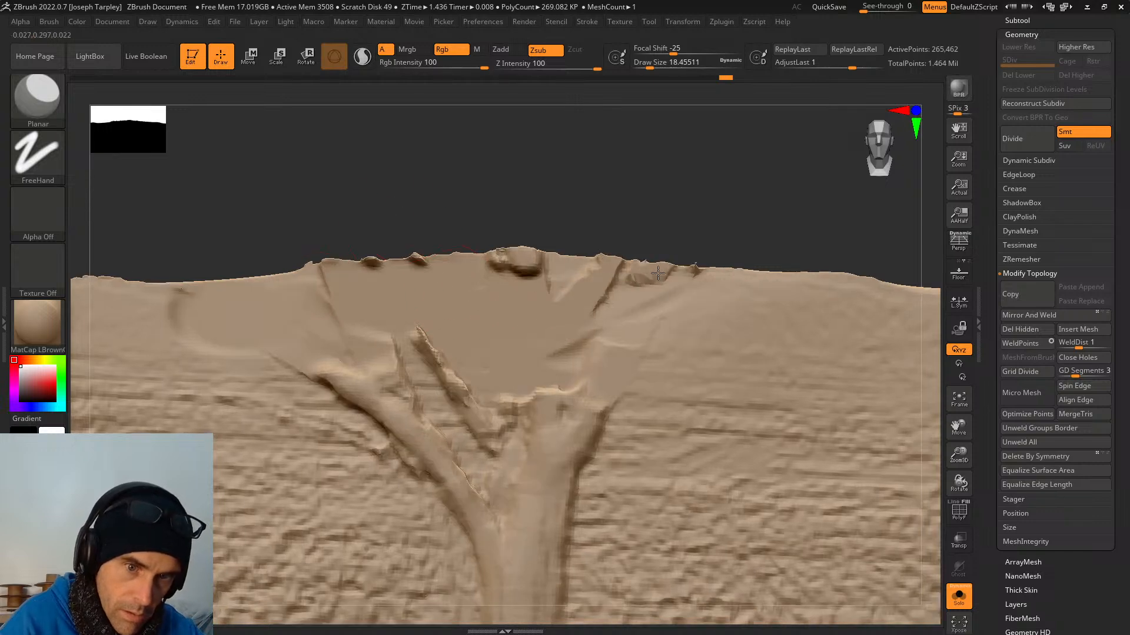
{"action": "left_click_drag", "start_coordinate": [581, 202], "coordinate": [583, 214]}
{"action": "left_click_drag", "start_coordinate": [528, 329], "coordinate": [517, 247]}
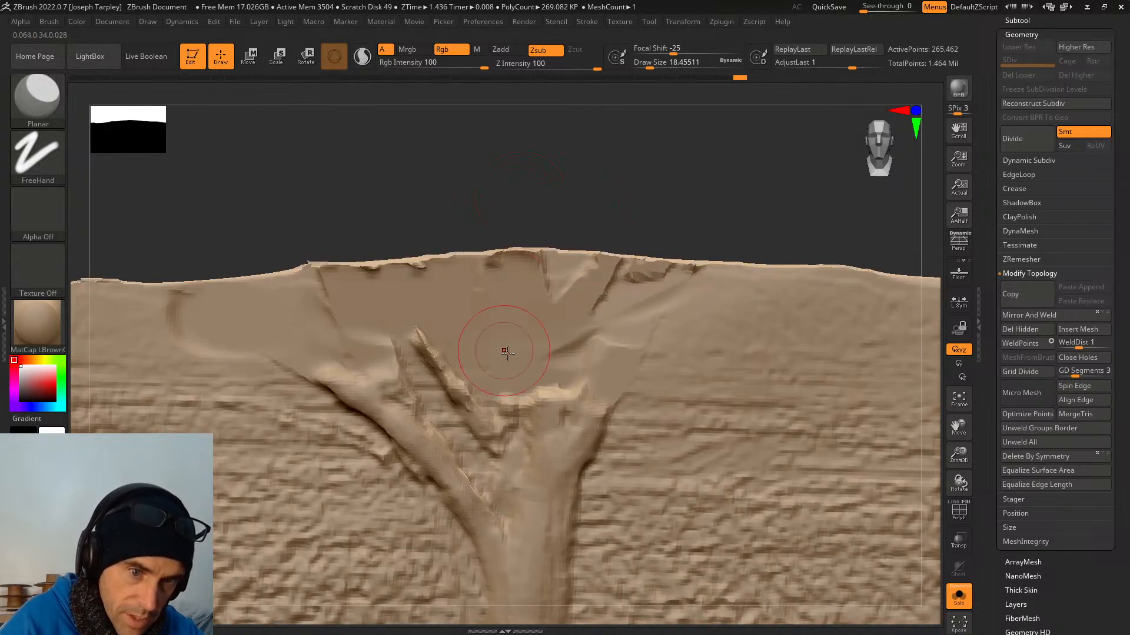
{"action": "right_click_drag", "start_coordinate": [530, 335], "coordinate": [523, 223], "text": "alt"}
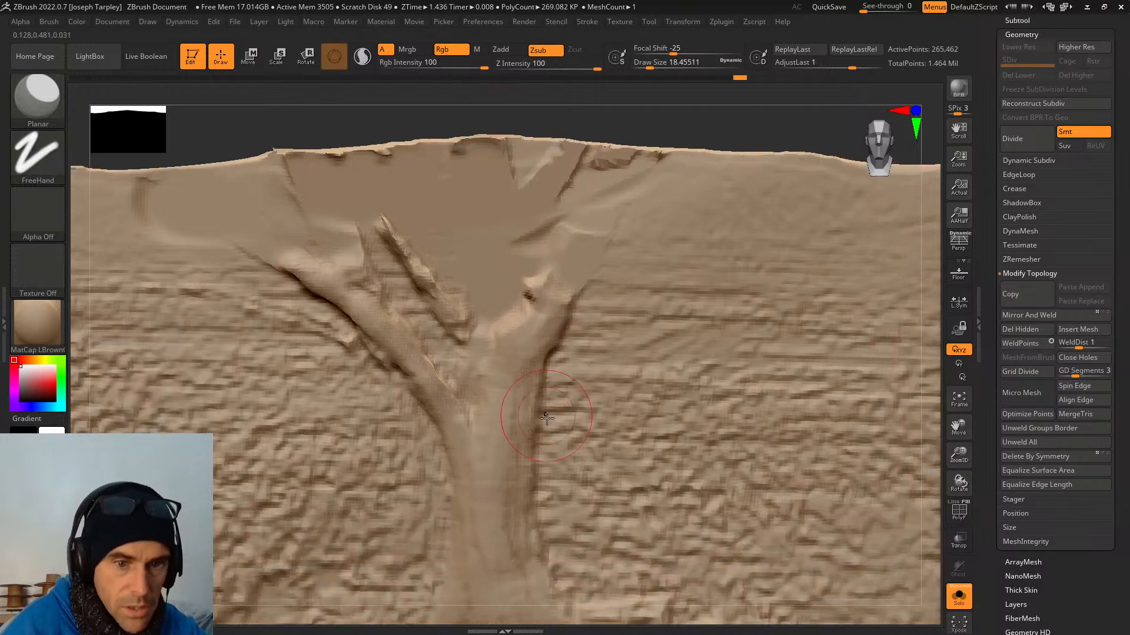
Flatten the background's leftover trunk fork, right branch stub and long left branch with Planar.
{"action": "left_click_drag", "start_coordinate": [547, 417], "coordinate": [479, 429]}
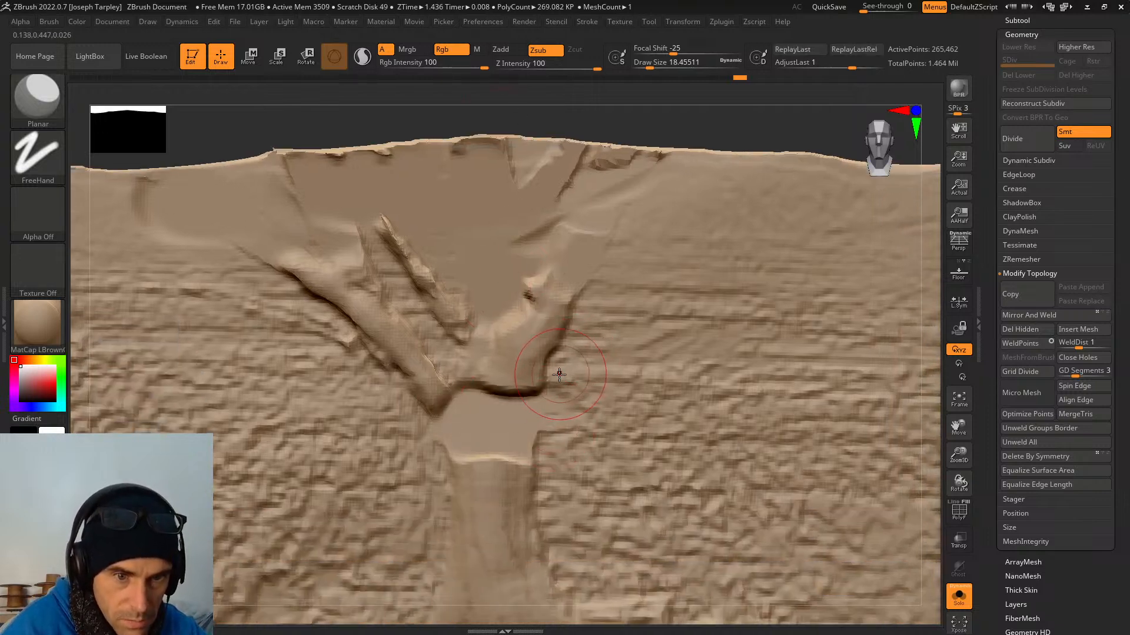
{"action": "left_click_drag", "start_coordinate": [556, 375], "coordinate": [434, 384]}
{"action": "mouse_move", "coordinate": [527, 346]}
{"action": "left_mouse_down"}
{"action": "mouse_move", "coordinate": [536, 343]}
{"action": "mouse_move", "coordinate": [500, 343]}
{"action": "left_mouse_up"}
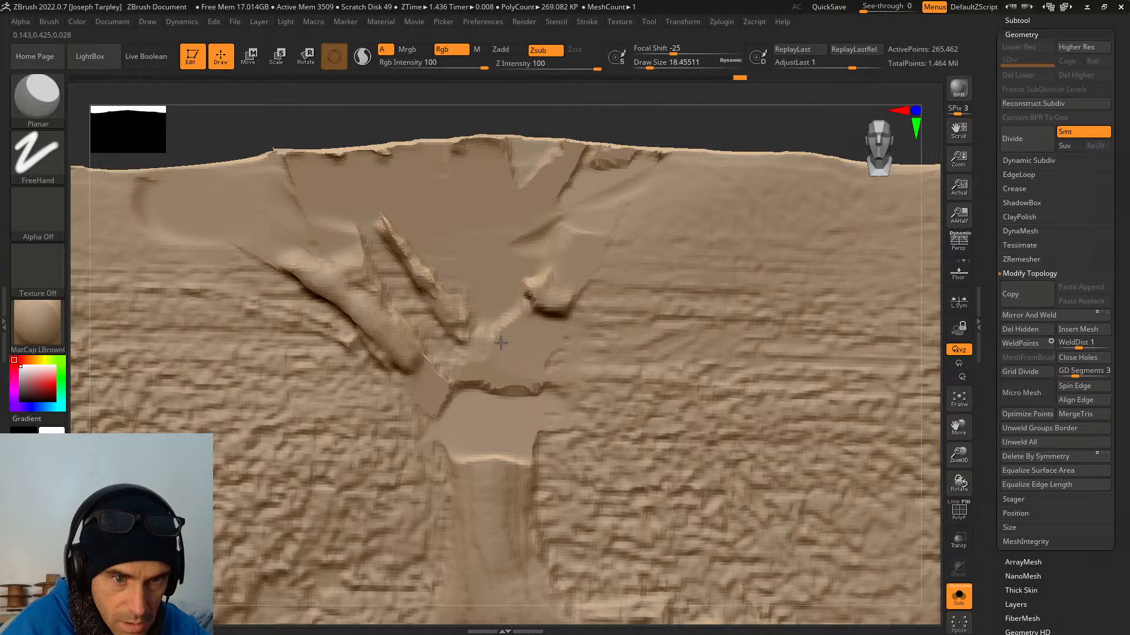
{"action": "left_click_drag", "start_coordinate": [586, 312], "coordinate": [482, 297]}
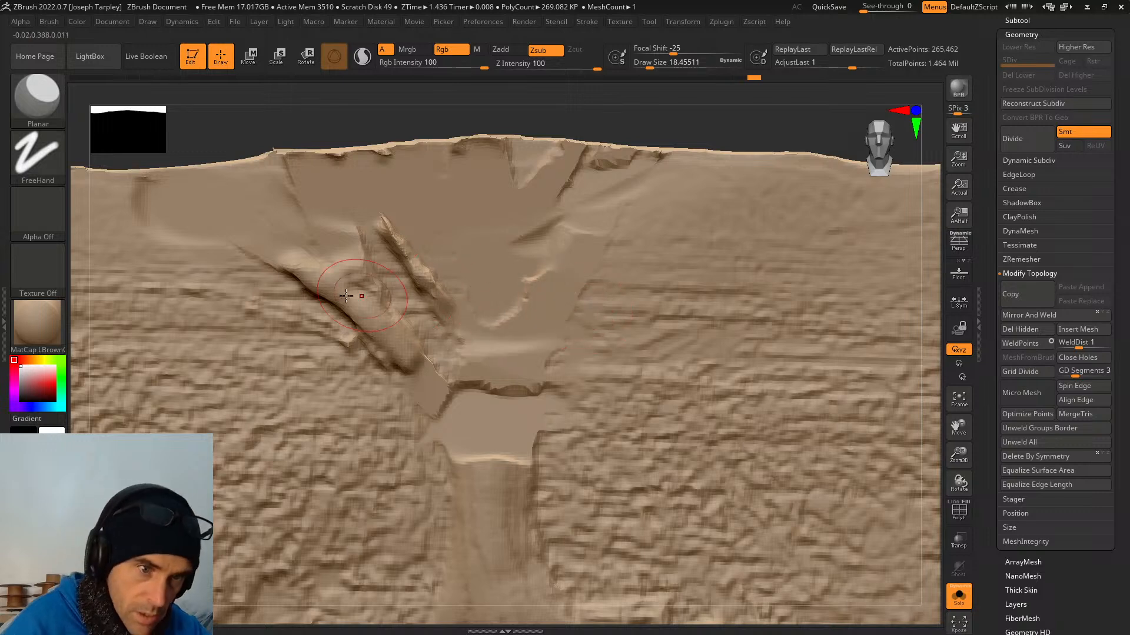
{"action": "mouse_move", "coordinate": [349, 295]}
{"action": "left_mouse_down"}
{"action": "mouse_move", "coordinate": [258, 235]}
{"action": "mouse_move", "coordinate": [398, 352]}
{"action": "left_mouse_up"}
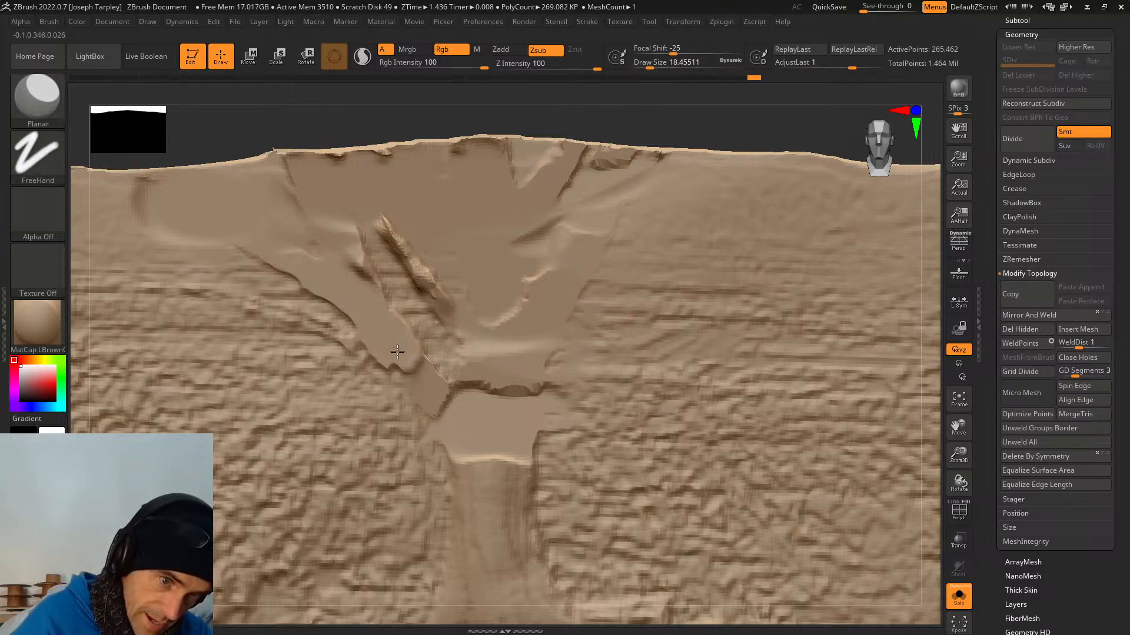
Flatten the last inner left branch remnants and the top of the trunk on the background with Planar.
{"action": "left_click_drag", "start_coordinate": [454, 123], "coordinate": [446, 139]}
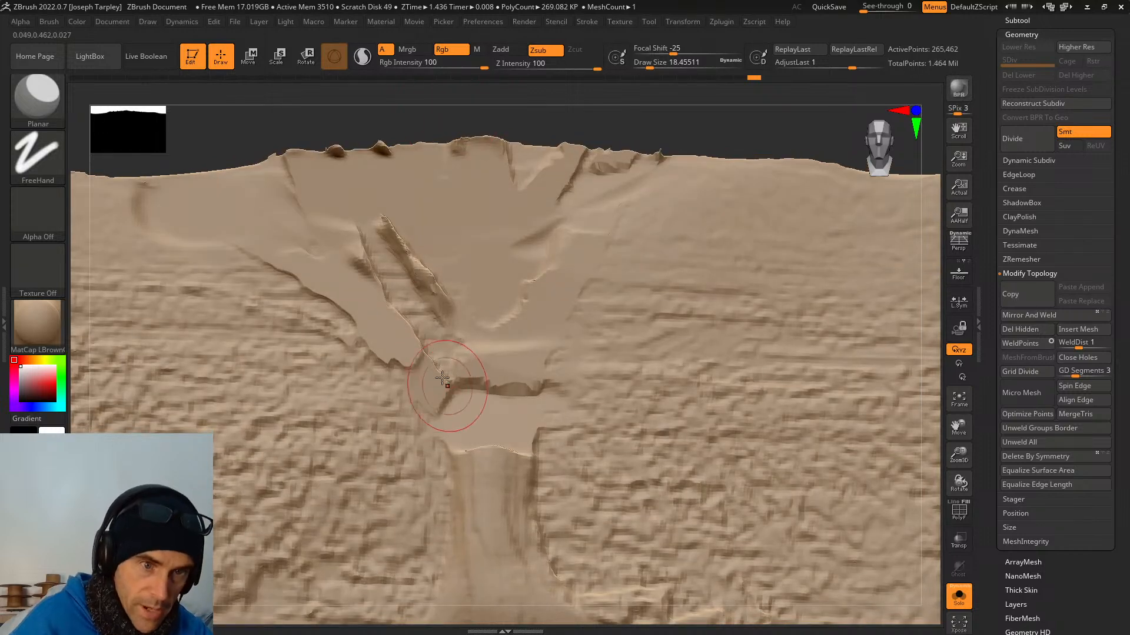
{"action": "left_click_drag", "start_coordinate": [406, 224], "coordinate": [429, 277]}
{"action": "mouse_move", "coordinate": [370, 256]}
{"action": "left_mouse_down"}
{"action": "mouse_move", "coordinate": [348, 253]}
{"action": "mouse_move", "coordinate": [356, 259]}
{"action": "left_mouse_up"}
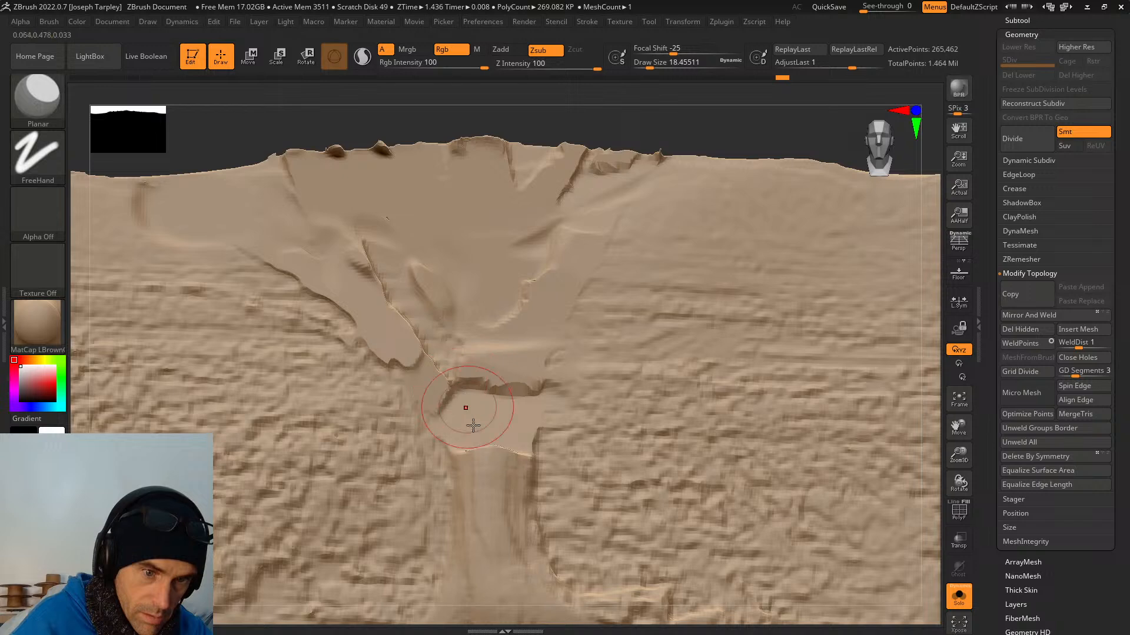
{"action": "left_click_drag", "start_coordinate": [473, 457], "coordinate": [483, 485]}
Flatten the leftover trunk and the ridge at its fork on the background with Planar.
{"action": "key", "text": "f"}
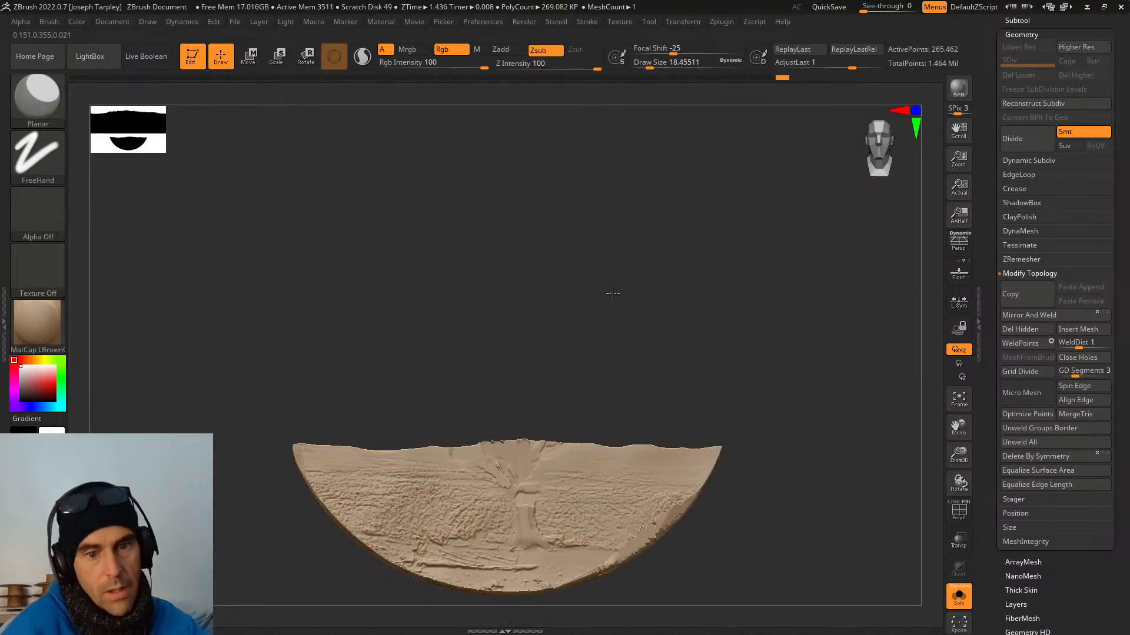
{"action": "mouse_move", "coordinate": [612, 294]}
{"action": "left_mouse_down"}
{"action": "mouse_move", "coordinate": [603, 260]}
{"action": "mouse_move", "coordinate": [613, 356]}
{"action": "left_mouse_up"}
{"action": "left_click_drag", "start_coordinate": [555, 224], "coordinate": [555, 143], "text": "alt"}
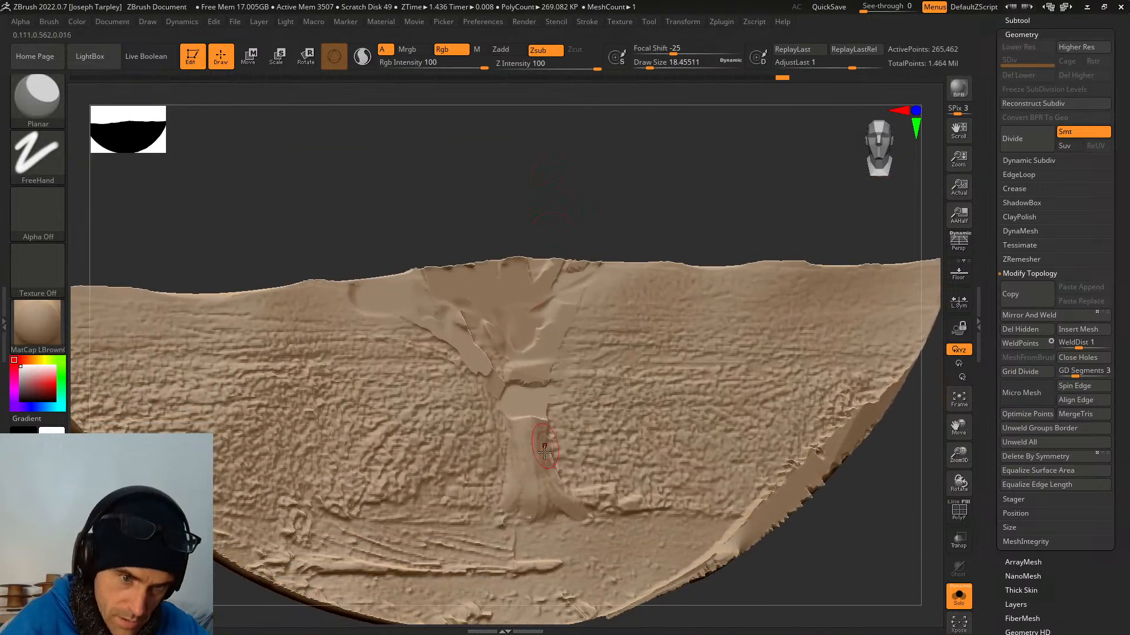
{"action": "left_click_drag", "start_coordinate": [525, 406], "coordinate": [530, 451]}
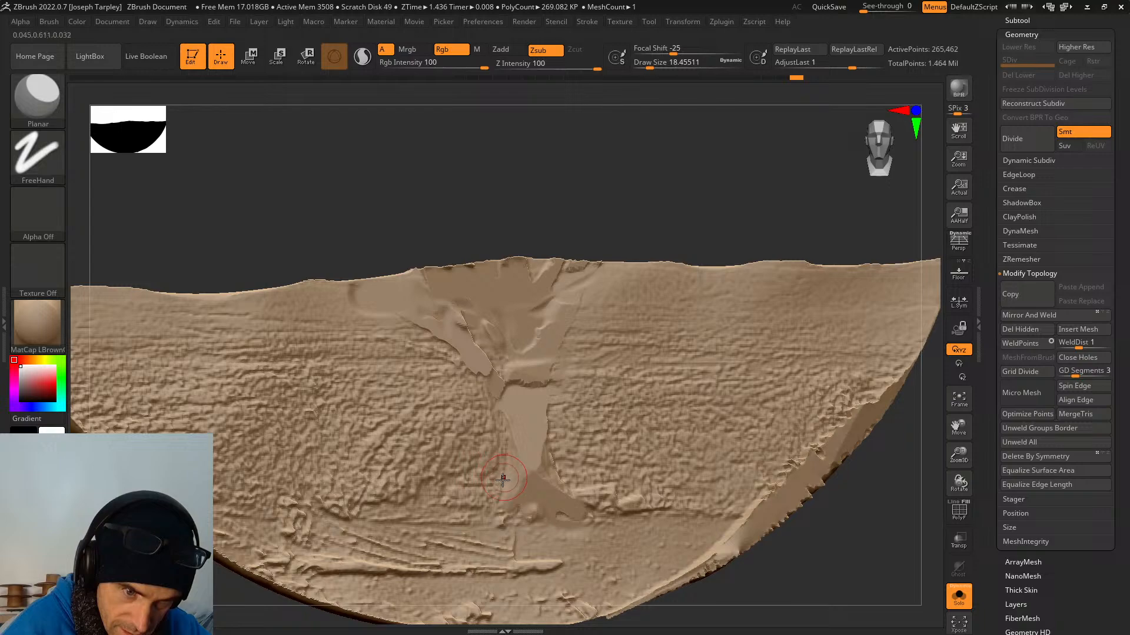
{"action": "mouse_move", "coordinate": [503, 480]}
{"action": "left_mouse_down"}
{"action": "mouse_move", "coordinate": [530, 462]}
{"action": "mouse_move", "coordinate": [511, 438]}
{"action": "mouse_move", "coordinate": [532, 402]}
{"action": "mouse_move", "coordinate": [512, 362]}
{"action": "mouse_move", "coordinate": [521, 317]}
{"action": "mouse_move", "coordinate": [525, 326]}
{"action": "left_mouse_up"}
{"action": "mouse_move", "coordinate": [526, 207]}
{"action": "left_mouse_down"}
{"action": "mouse_move", "coordinate": [534, 217]}
{"action": "mouse_move", "coordinate": [533, 205]}
{"action": "mouse_move", "coordinate": [497, 215]}
{"action": "mouse_move", "coordinate": [527, 192]}
{"action": "mouse_move", "coordinate": [529, 253]}
{"action": "left_mouse_up"}
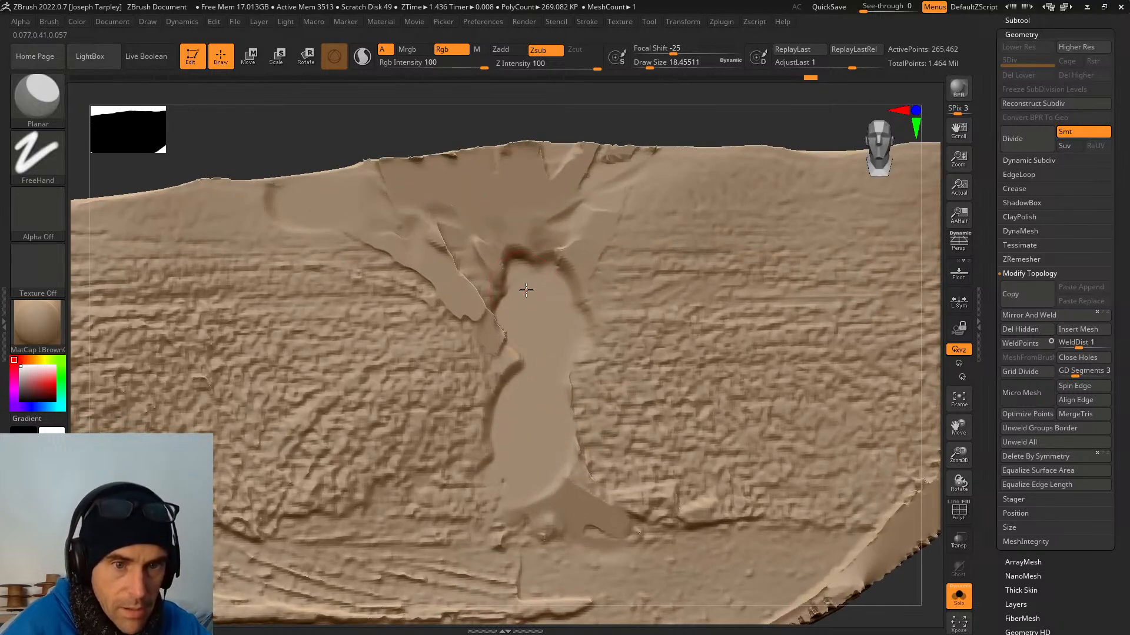
Build up the sunken top of the trunk on the background with ClayTubes.
{"action": "key", "text": "b"}
{"action": "key", "text": "c"}
{"action": "key", "text": "t"}
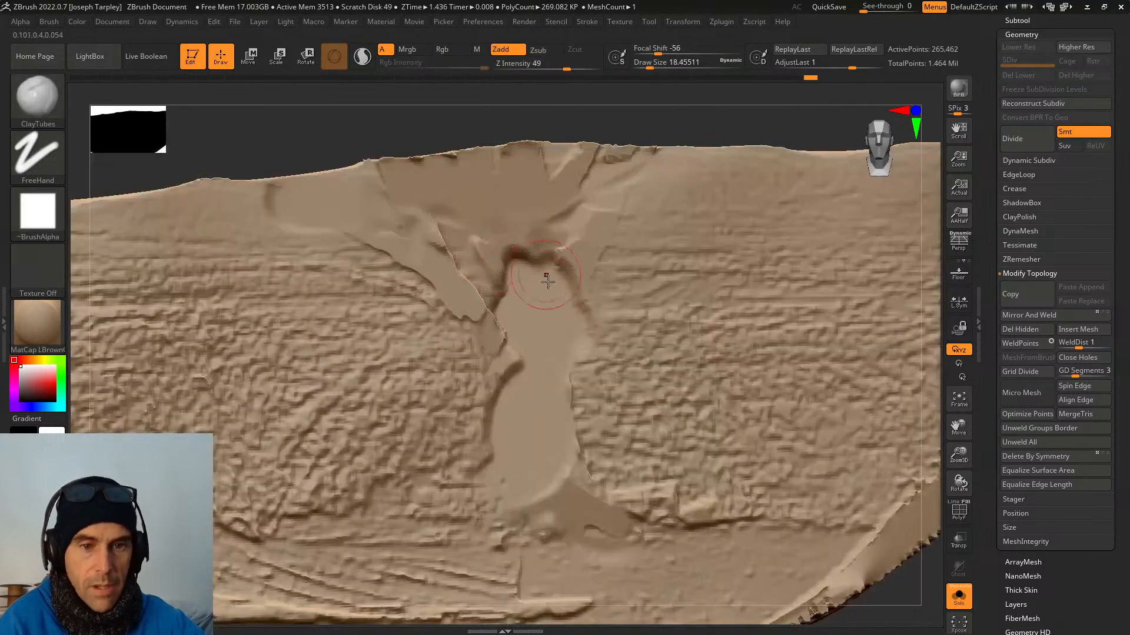
{"action": "mouse_move", "coordinate": [548, 291]}
{"action": "left_mouse_down", "text": "alt"}
{"action": "mouse_move", "coordinate": [527, 279]}
{"action": "mouse_move", "coordinate": [561, 313]}
{"action": "left_mouse_up", "text": "alt"}
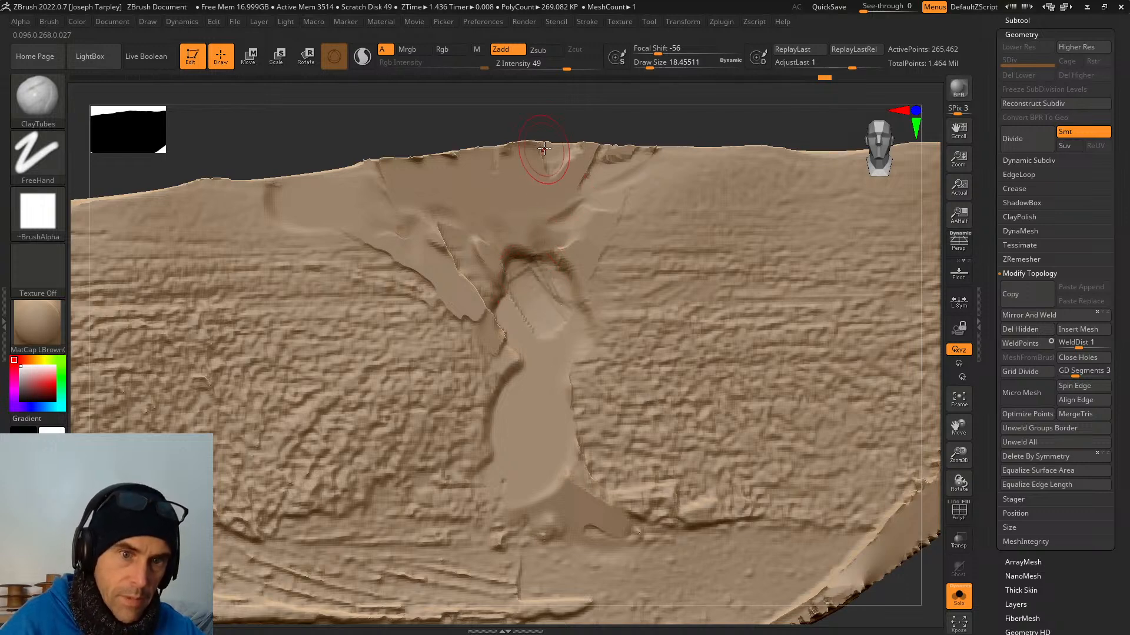
{"action": "left_click_drag", "start_coordinate": [501, 115], "coordinate": [536, 113]}
{"action": "left_click_drag", "start_coordinate": [556, 294], "coordinate": [537, 270], "text": "alt"}
{"action": "mouse_move", "coordinate": [560, 310]}
{"action": "left_mouse_down", "text": "alt"}
{"action": "mouse_move", "coordinate": [550, 297]}
{"action": "mouse_move", "coordinate": [541, 313]}
{"action": "mouse_move", "coordinate": [553, 316]}
{"action": "left_mouse_up", "text": "alt"}
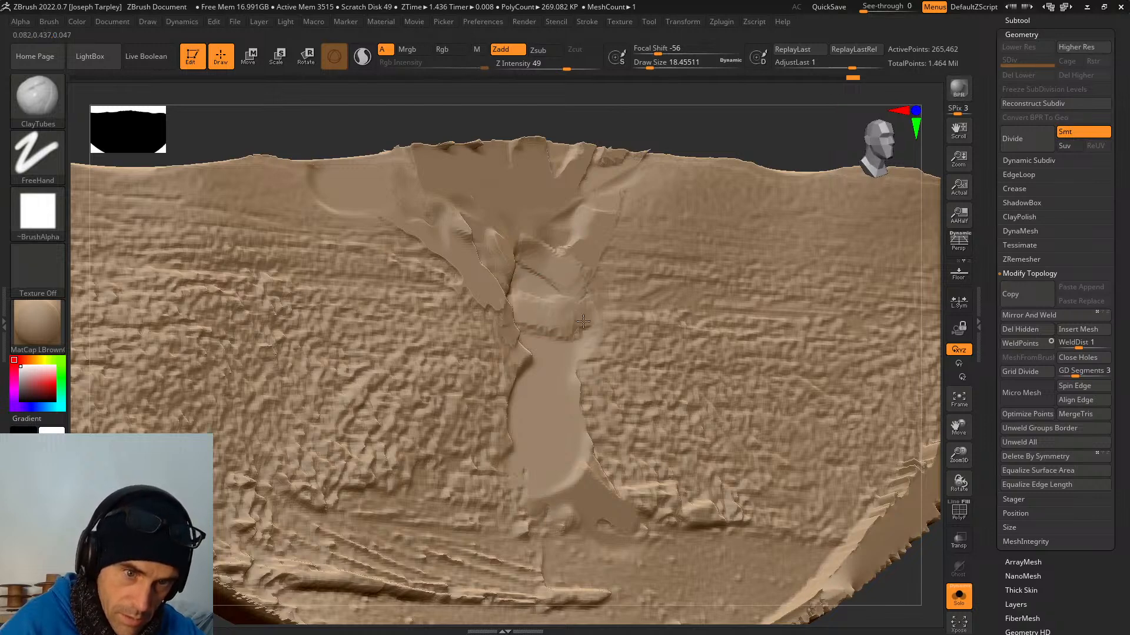
Fill the recessed lower trunk and the hollow around the fork with ClayTubes strokes.
{"action": "left_click_drag", "start_coordinate": [582, 320], "coordinate": [528, 333], "text": "alt"}
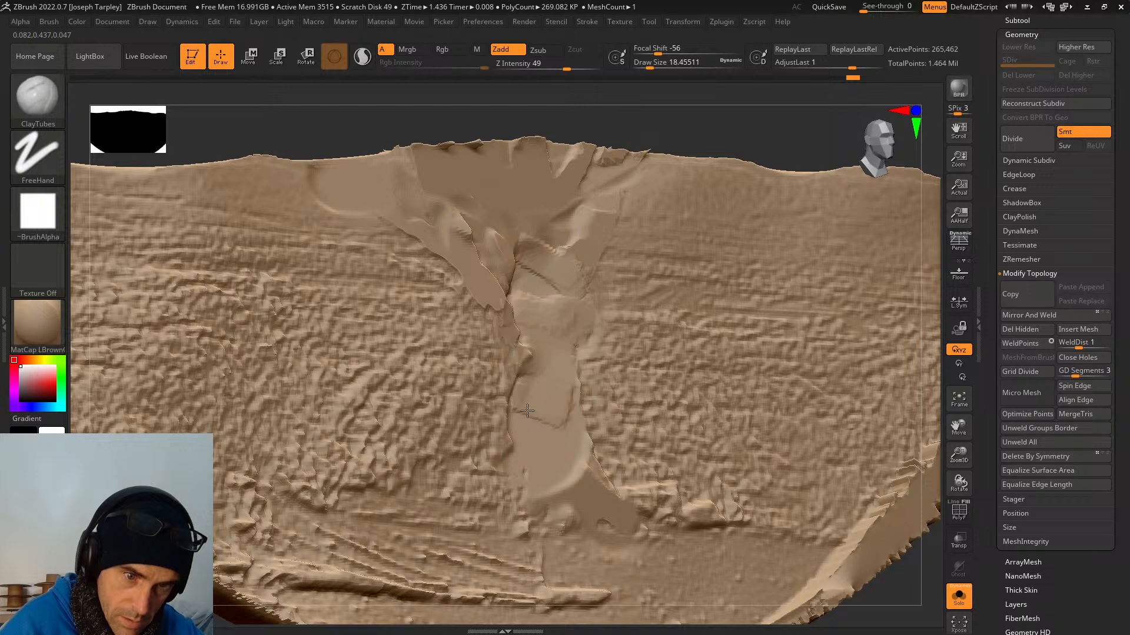
{"action": "mouse_move", "coordinate": [527, 411]}
{"action": "left_mouse_down"}
{"action": "mouse_move", "coordinate": [556, 465]}
{"action": "mouse_move", "coordinate": [586, 479]}
{"action": "mouse_move", "coordinate": [551, 479]}
{"action": "left_mouse_up"}
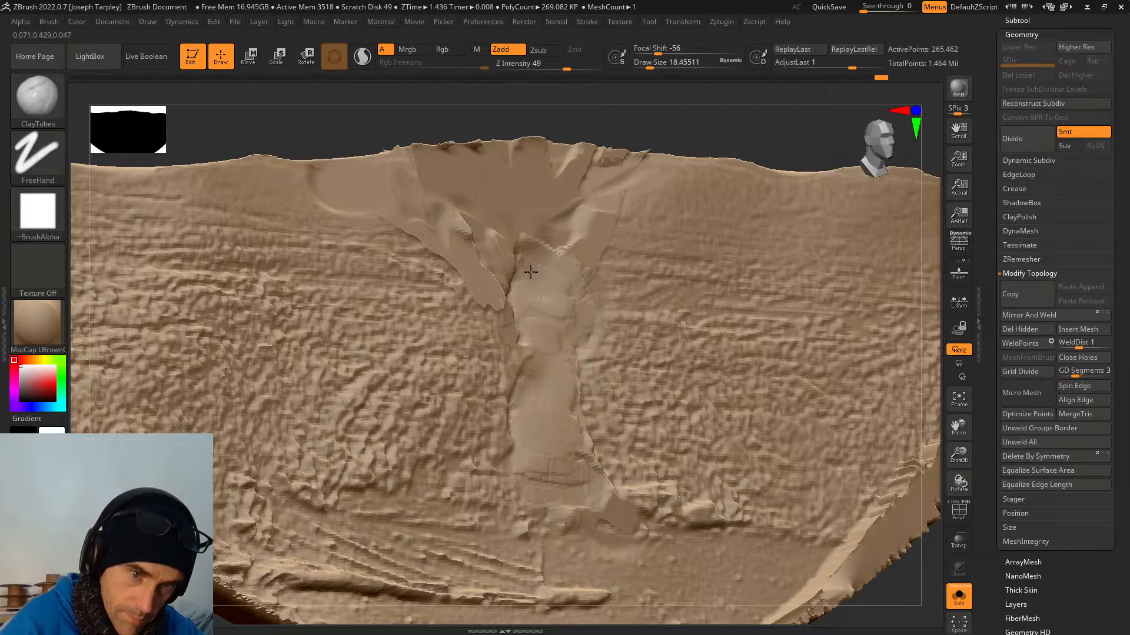
{"action": "left_click_drag", "start_coordinate": [531, 271], "coordinate": [517, 256]}
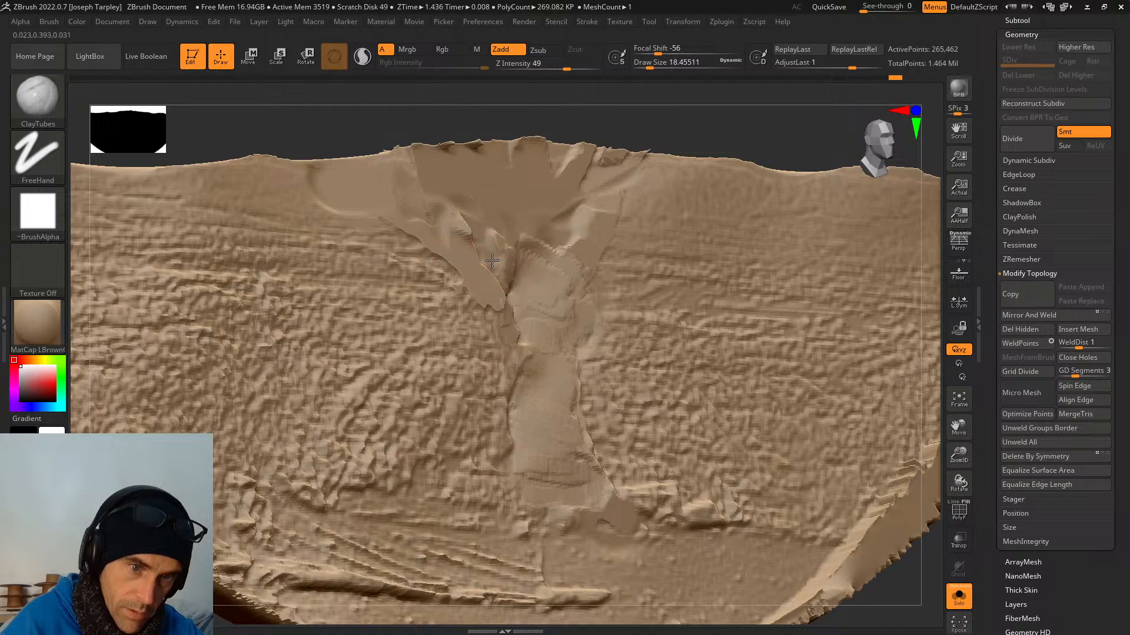
{"action": "mouse_move", "coordinate": [467, 229]}
{"action": "left_mouse_down"}
{"action": "mouse_move", "coordinate": [530, 290]}
{"action": "mouse_move", "coordinate": [539, 253]}
{"action": "left_mouse_up"}
{"action": "left_click_drag", "start_coordinate": [552, 118], "coordinate": [522, 117]}
{"action": "left_click_drag", "start_coordinate": [506, 286], "coordinate": [520, 330]}
Smooth the clay strokes just below the trunk fork to blend the upper trunk.
{"action": "key", "text": "shift"}
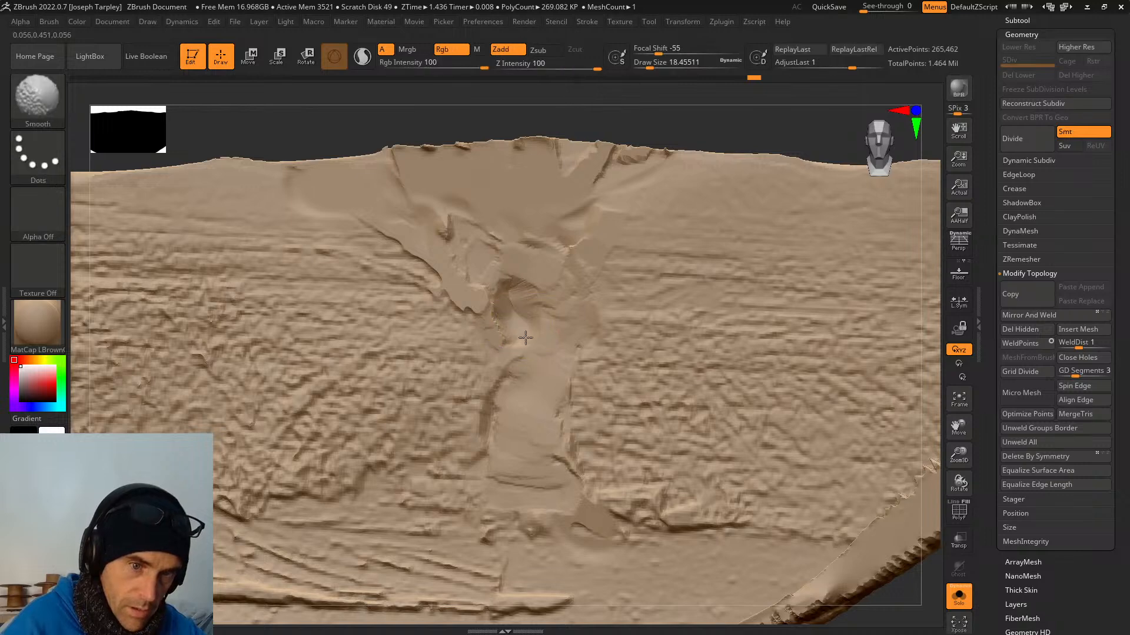
{"action": "left_click_drag", "start_coordinate": [516, 314], "coordinate": [509, 309]}
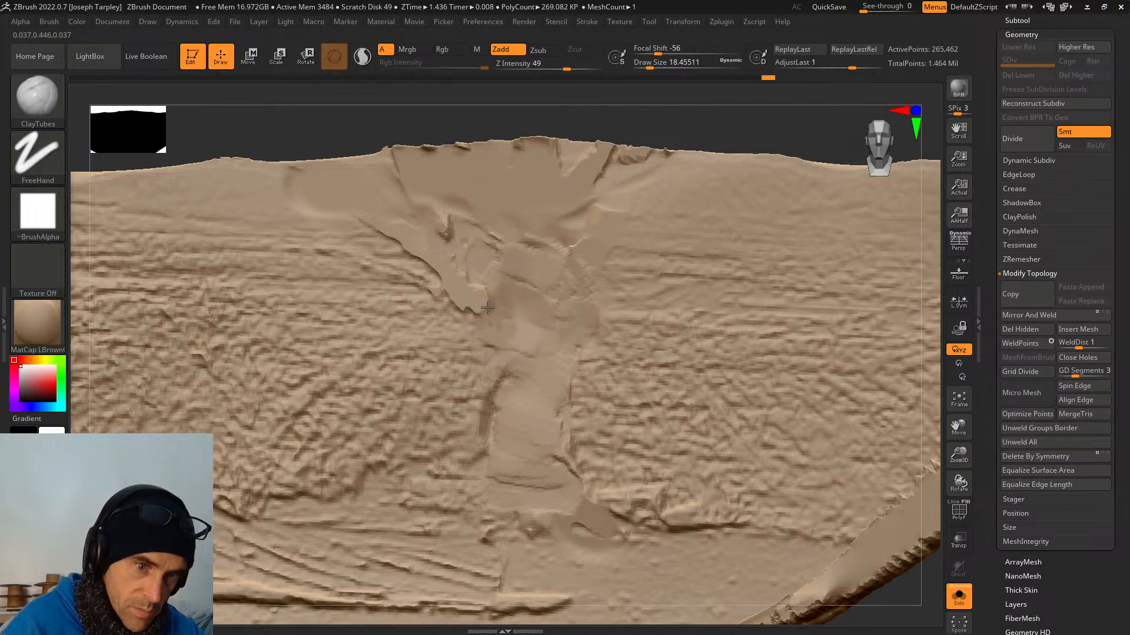
{"action": "key", "text": "f"}
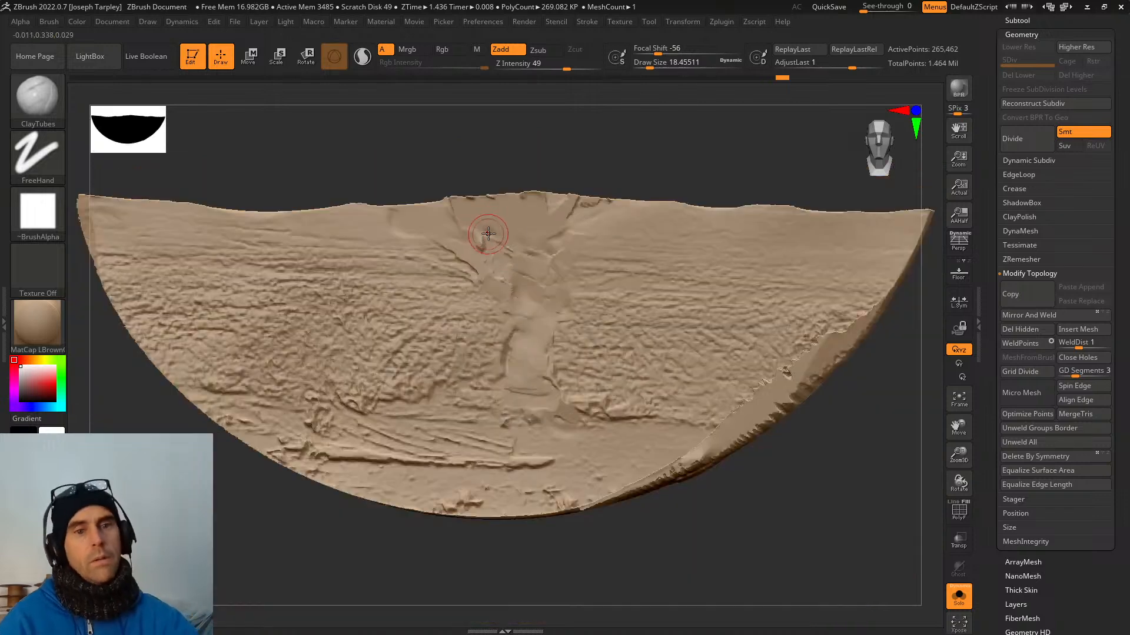
Re-run DynaMesh on the background piece and turn it around to check its back face.
{"action": "left_click_drag", "start_coordinate": [806, 542], "coordinate": [830, 527]}
{"action": "mouse_move", "coordinate": [802, 523]}
{"action": "left_mouse_down", "text": "ctrl"}
{"action": "mouse_move", "coordinate": [856, 429]}
{"action": "mouse_move", "coordinate": [819, 453]}
{"action": "mouse_move", "coordinate": [847, 517]}
{"action": "mouse_move", "coordinate": [904, 564]}
{"action": "mouse_move", "coordinate": [878, 549]}
{"action": "mouse_move", "coordinate": [870, 408]}
{"action": "mouse_move", "coordinate": [756, 422]}
{"action": "mouse_move", "coordinate": [803, 425]}
{"action": "mouse_move", "coordinate": [789, 408]}
{"action": "mouse_move", "coordinate": [847, 423]}
{"action": "mouse_move", "coordinate": [856, 415]}
{"action": "mouse_move", "coordinate": [785, 421]}
{"action": "mouse_move", "coordinate": [763, 392]}
{"action": "left_mouse_up", "text": "ctrl"}
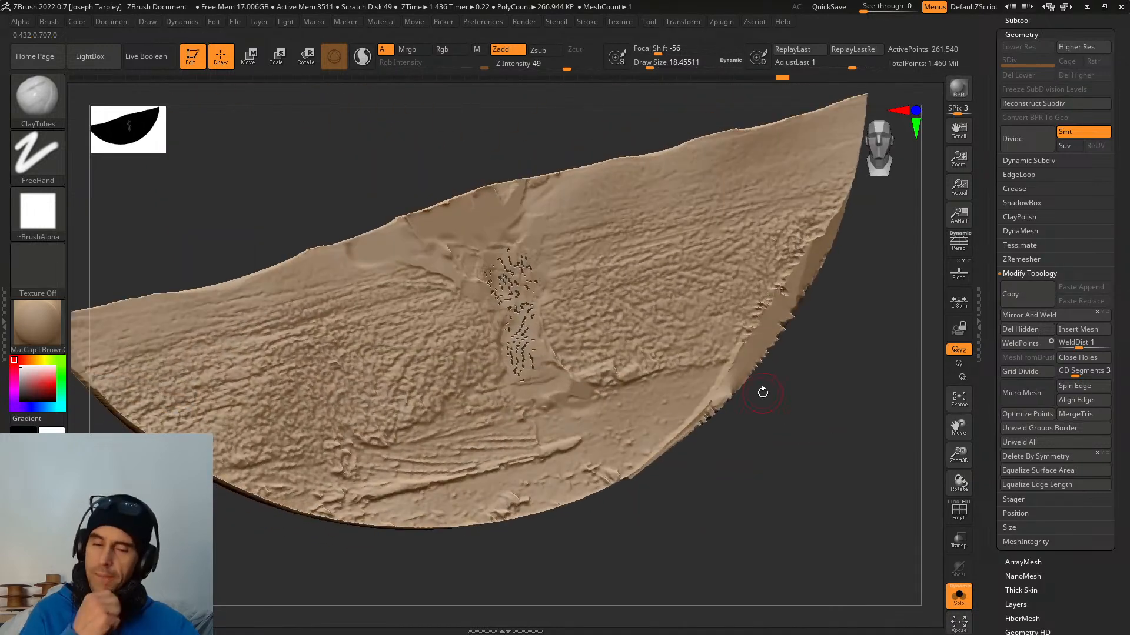
{"action": "left_click_drag", "start_coordinate": [771, 463], "coordinate": [850, 464]}
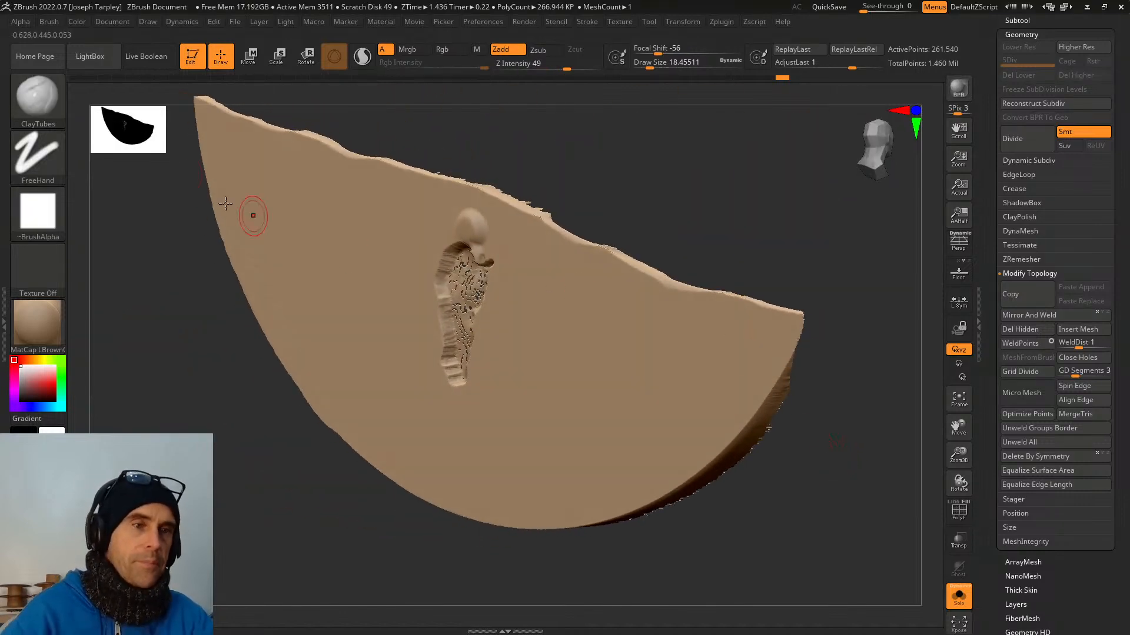
Check the Auto Masking settings of the ClayTubes brush.
{"action": "left_click", "coordinate": [57, 22]}
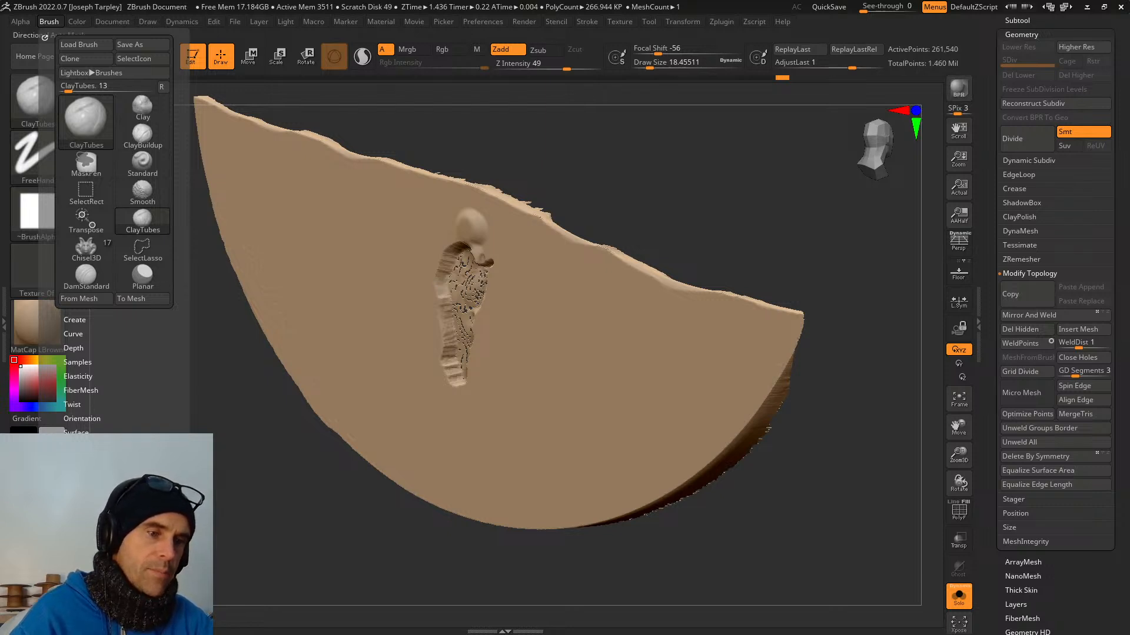
{"action": "left_click_drag", "start_coordinate": [159, 376], "coordinate": [167, 316]}
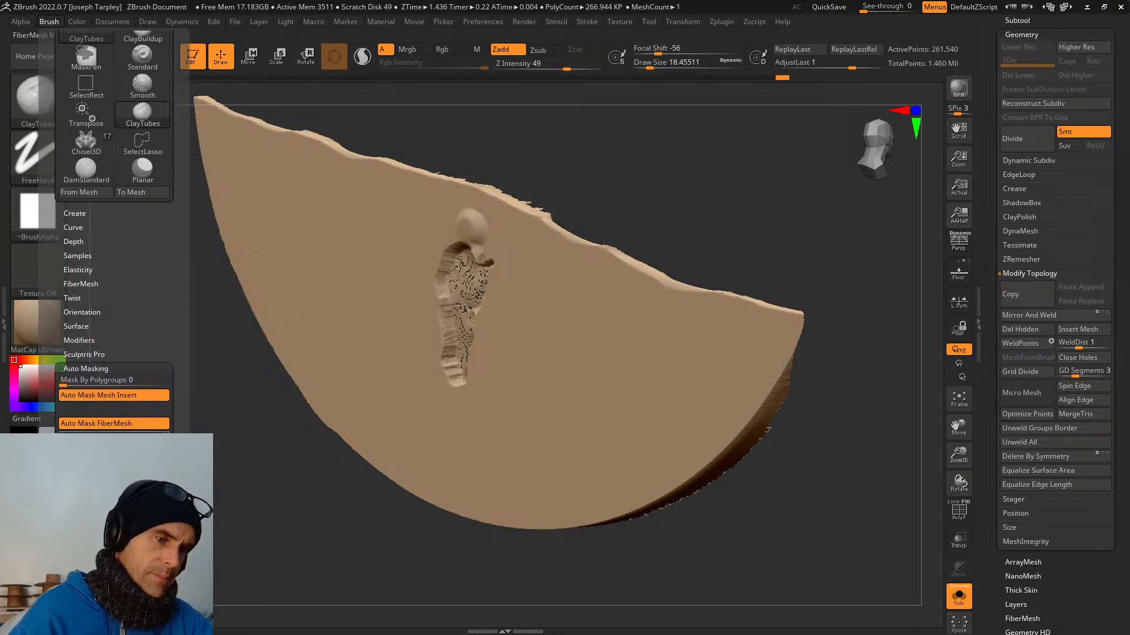
{"action": "mouse_move", "coordinate": [579, 229]}
{"action": "left_mouse_down"}
{"action": "mouse_move", "coordinate": [377, 250]}
{"action": "mouse_move", "coordinate": [591, 237]}
{"action": "mouse_move", "coordinate": [530, 177]}
{"action": "mouse_move", "coordinate": [532, 187]}
{"action": "left_mouse_up"}
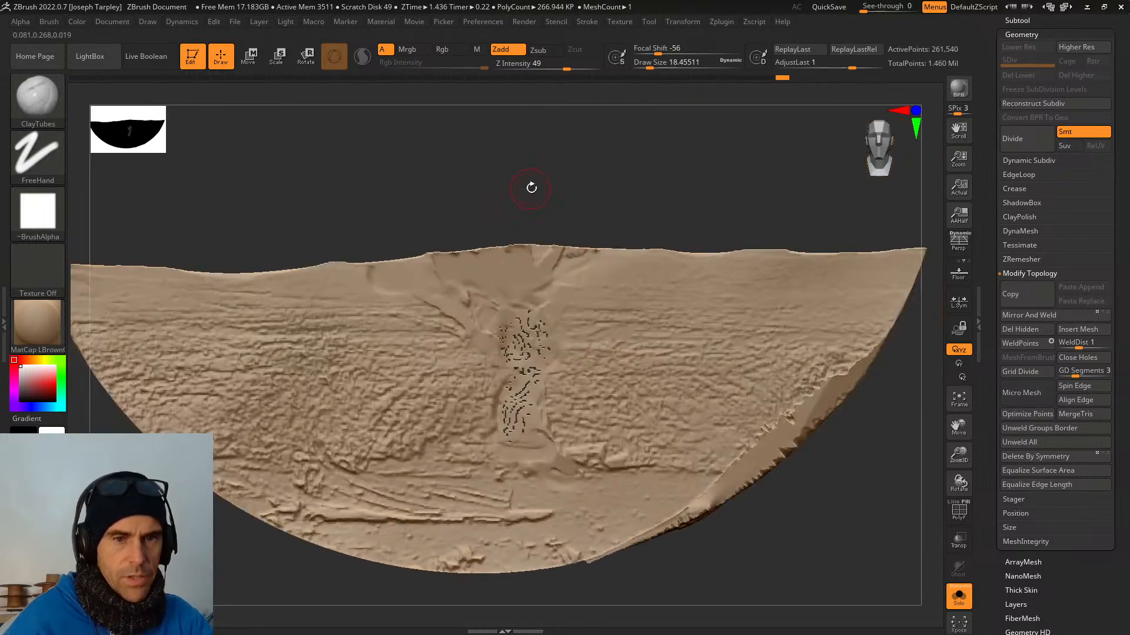
Isolate the perforated trunk area with a freehand selection, hiding the rest of the background.
{"action": "key", "text": "ctrl"}
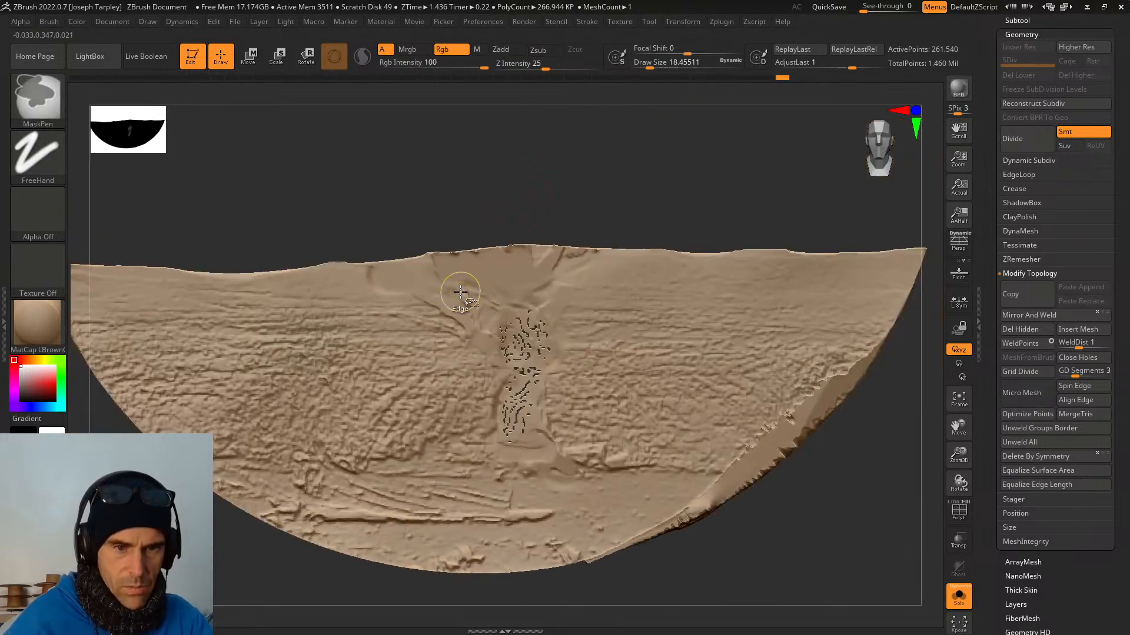
{"action": "left_click_drag", "start_coordinate": [471, 301], "coordinate": [563, 418], "text": "ctrl+shift"}
{"action": "key", "text": "ctrl+z"}
{"action": "mouse_move", "coordinate": [478, 308]}
{"action": "left_mouse_down", "text": "ctrl+shift"}
{"action": "mouse_move", "coordinate": [584, 340]}
{"action": "mouse_move", "coordinate": [497, 453]}
{"action": "mouse_move", "coordinate": [473, 312]}
{"action": "left_mouse_up", "text": "ctrl+shift"}
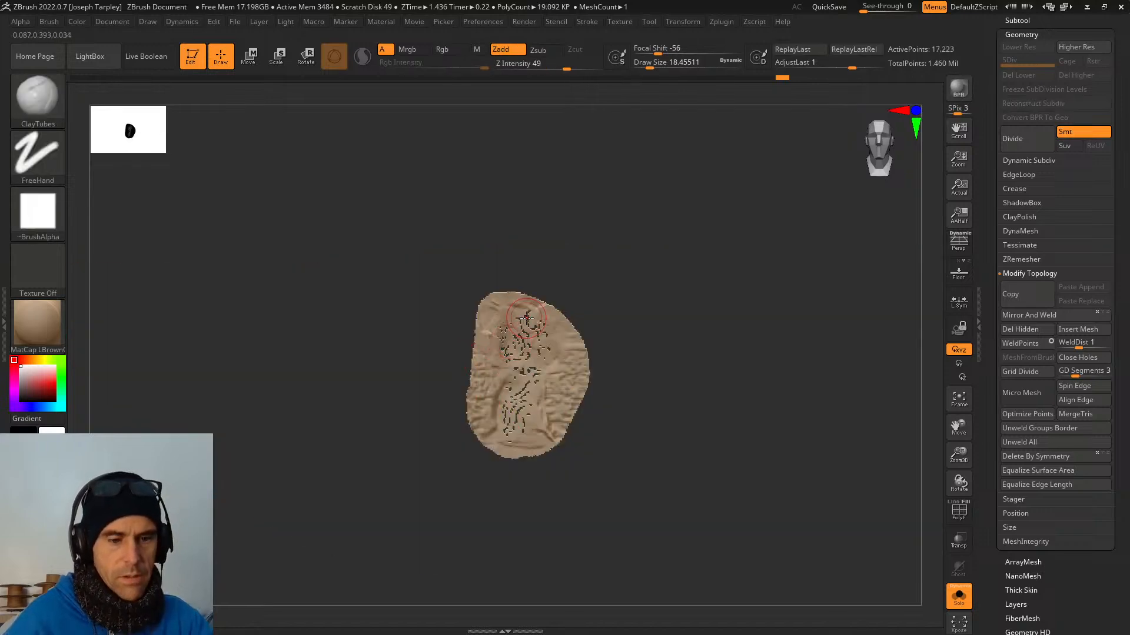
{"action": "key", "text": "f"}
Collapse the isolated trunk patch along X with the gizmo's scale handle and unhide the rest of the background.
{"action": "key", "text": "w"}
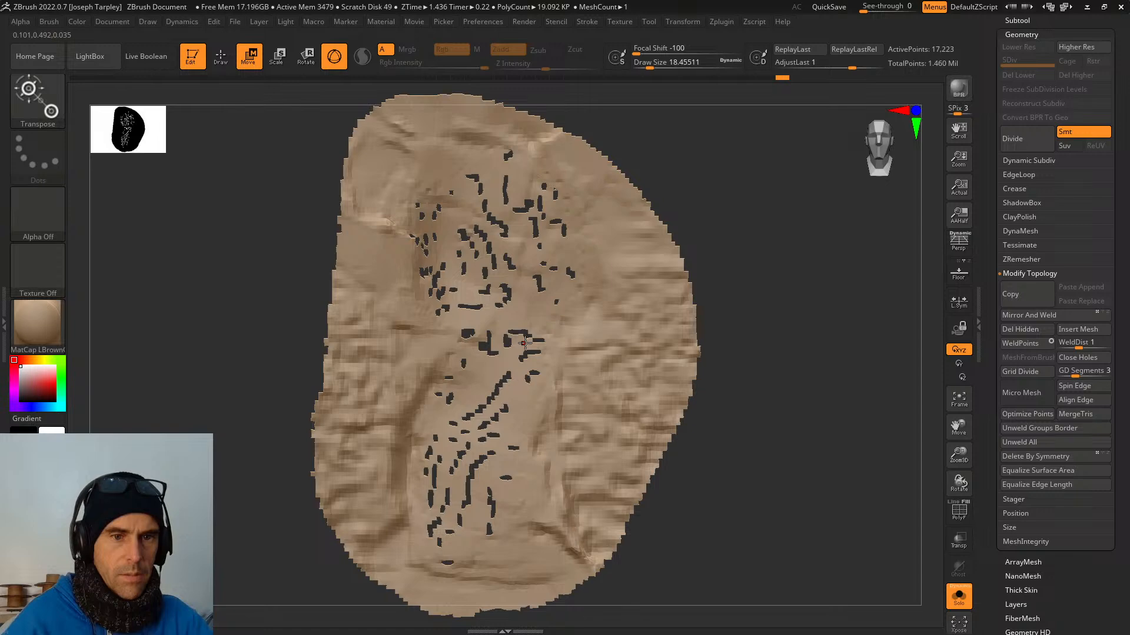
{"action": "mouse_move", "coordinate": [687, 191]}
{"action": "left_mouse_down"}
{"action": "mouse_move", "coordinate": [757, 202]}
{"action": "mouse_move", "coordinate": [686, 199]}
{"action": "left_mouse_up"}
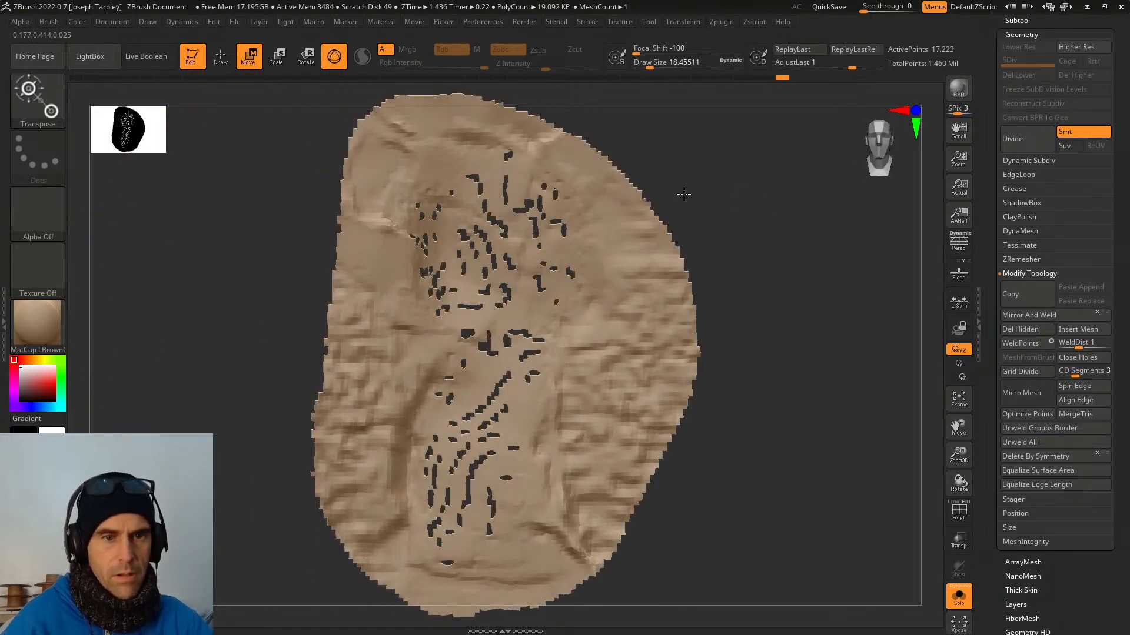
{"action": "key", "text": "f"}
{"action": "left_click", "coordinate": [485, 280]}
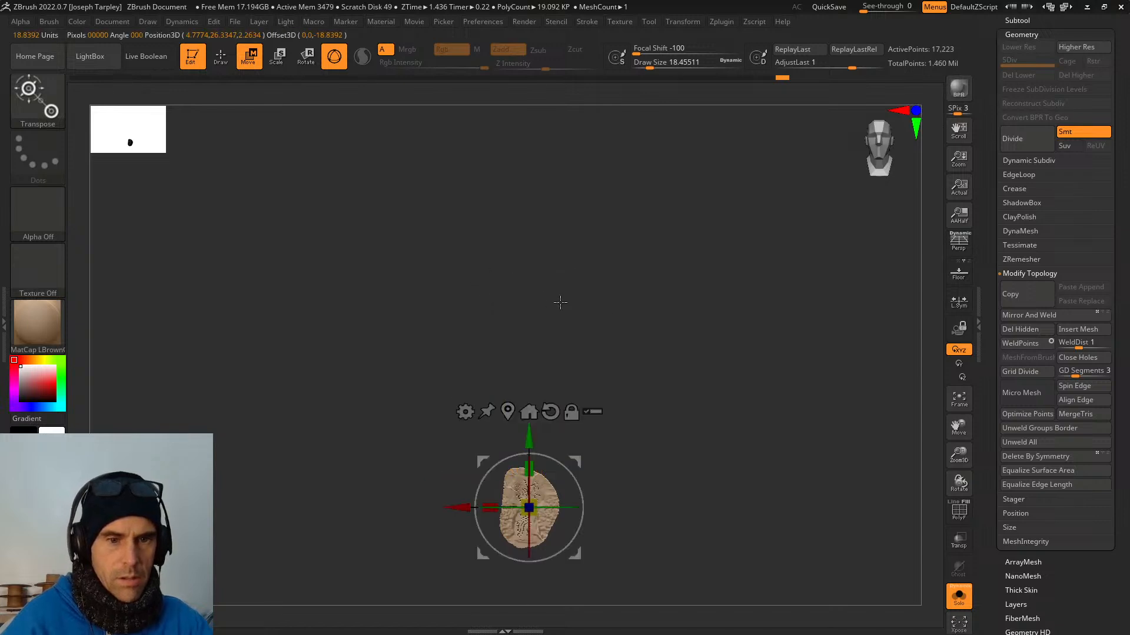
{"action": "right_click_drag", "start_coordinate": [630, 322], "coordinate": [591, 436], "text": "alt"}
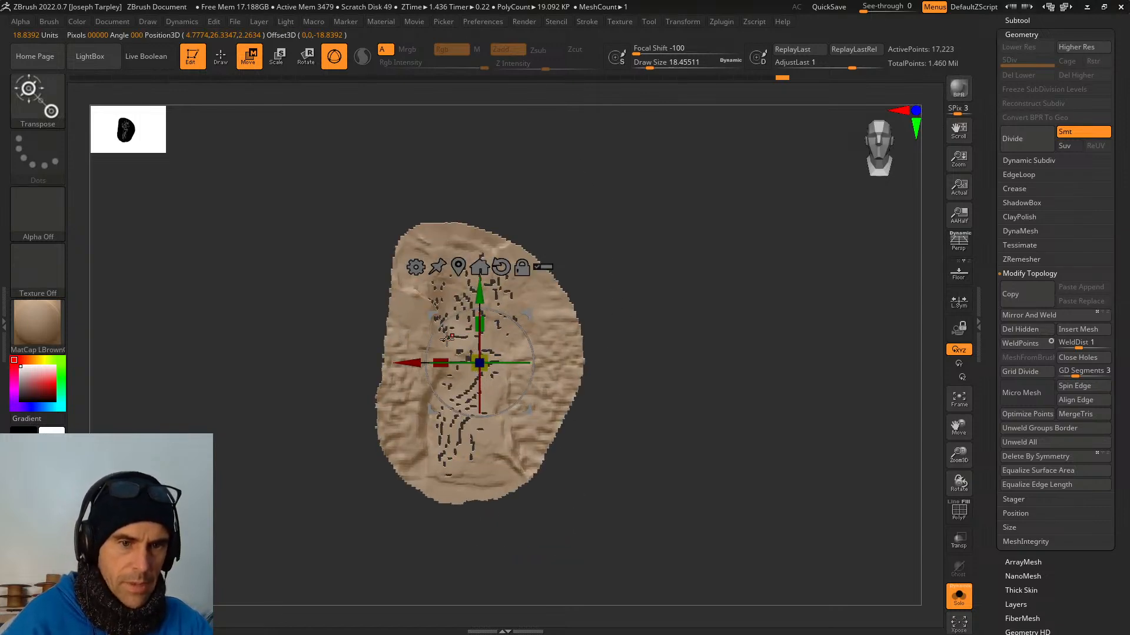
{"action": "left_click_drag", "start_coordinate": [437, 360], "coordinate": [546, 386]}
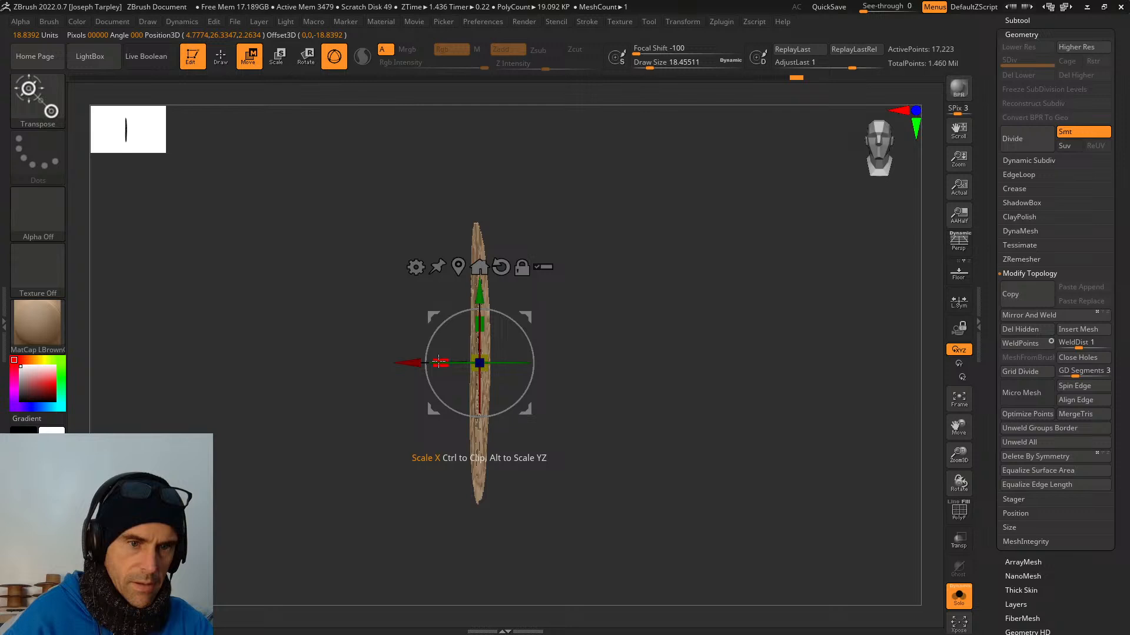
{"action": "left_click_drag", "start_coordinate": [440, 362], "coordinate": [571, 392]}
{"action": "left_click_drag", "start_coordinate": [661, 242], "coordinate": [684, 230]}
{"action": "left_click", "coordinate": [685, 230], "text": "ctrl+shift"}
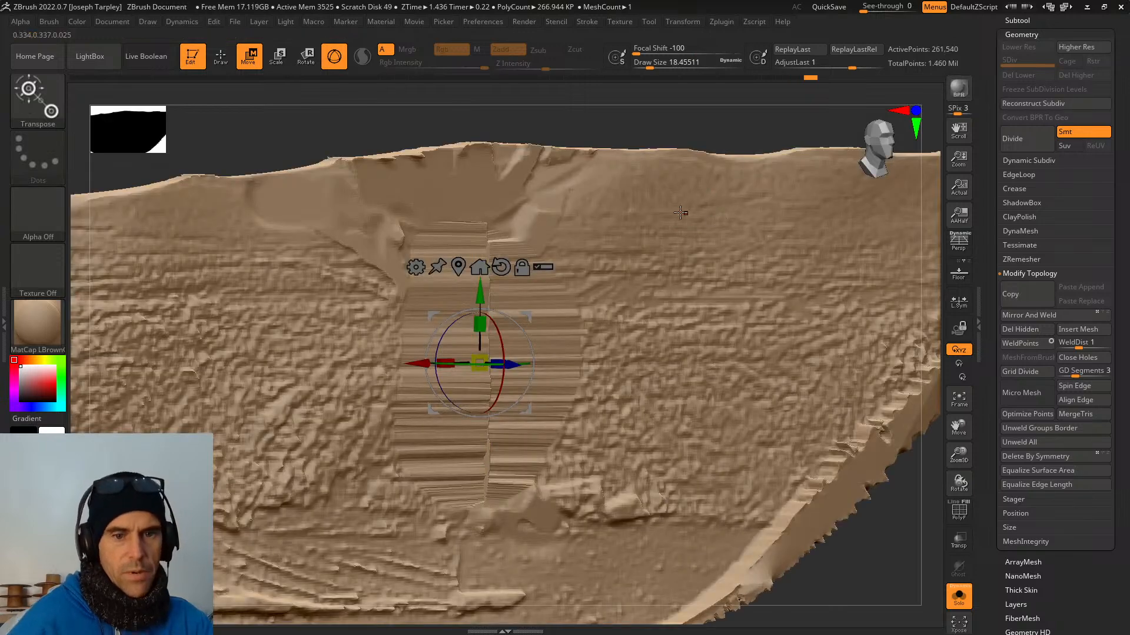
Re-run DynaMesh on the background to rebuild the collapsed trunk patch.
{"action": "mouse_move", "coordinate": [882, 535]}
{"action": "left_mouse_down"}
{"action": "mouse_move", "coordinate": [903, 556]}
{"action": "mouse_move", "coordinate": [918, 519]}
{"action": "mouse_move", "coordinate": [859, 499]}
{"action": "mouse_move", "coordinate": [877, 494]}
{"action": "mouse_move", "coordinate": [819, 466]}
{"action": "left_mouse_up"}
{"action": "key", "text": "q"}
{"action": "mouse_move", "coordinate": [779, 421]}
{"action": "left_mouse_down", "text": "ctrl"}
{"action": "mouse_move", "coordinate": [843, 298]}
{"action": "mouse_move", "coordinate": [835, 324]}
{"action": "mouse_move", "coordinate": [756, 333]}
{"action": "mouse_move", "coordinate": [822, 335]}
{"action": "left_mouse_up", "text": "ctrl"}
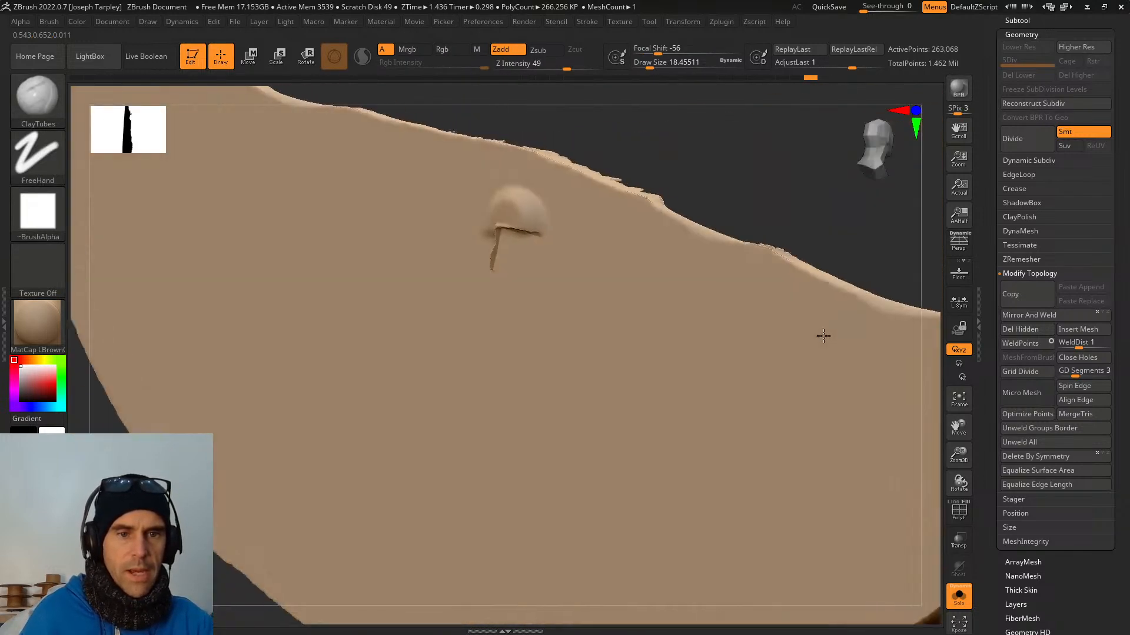
Flatten the bump and crease on the background's back face using Planar with a draw size of 34.78834.
{"action": "left_click_drag", "start_coordinate": [542, 298], "coordinate": [519, 230]}
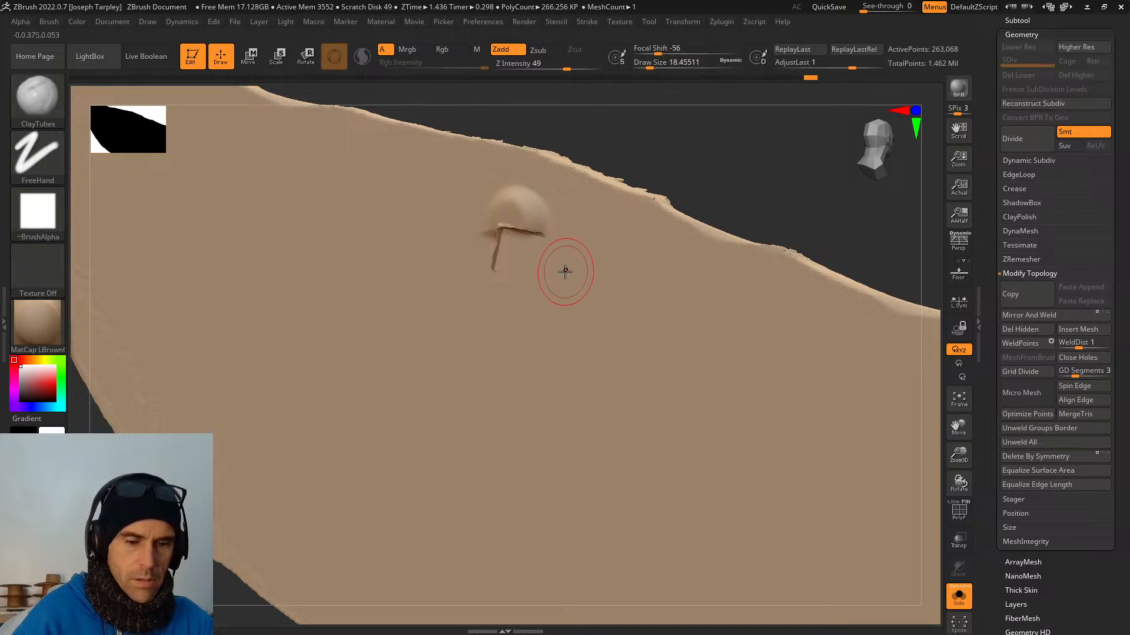
{"action": "key", "text": "b"}
{"action": "key", "text": "p"}
{"action": "key", "text": "l"}
{"action": "key", "text": "space"}
{"action": "mouse_move", "coordinate": [566, 271]}
{"action": "left_mouse_down"}
{"action": "mouse_move", "coordinate": [580, 271]}
{"action": "mouse_move", "coordinate": [500, 265]}
{"action": "left_mouse_up"}
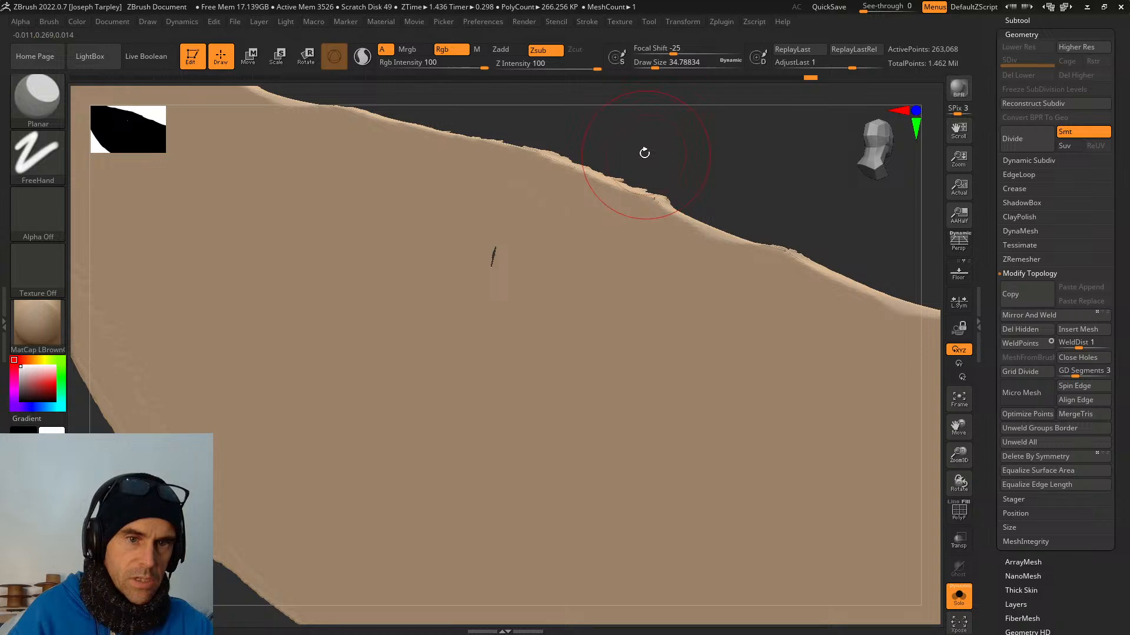
Smooth the vertical seam down the streaked trunk patch on the front and re-run DynaMesh.
{"action": "mouse_move", "coordinate": [644, 151]}
{"action": "left_mouse_down"}
{"action": "mouse_move", "coordinate": [656, 157]}
{"action": "mouse_move", "coordinate": [564, 138]}
{"action": "left_mouse_up"}
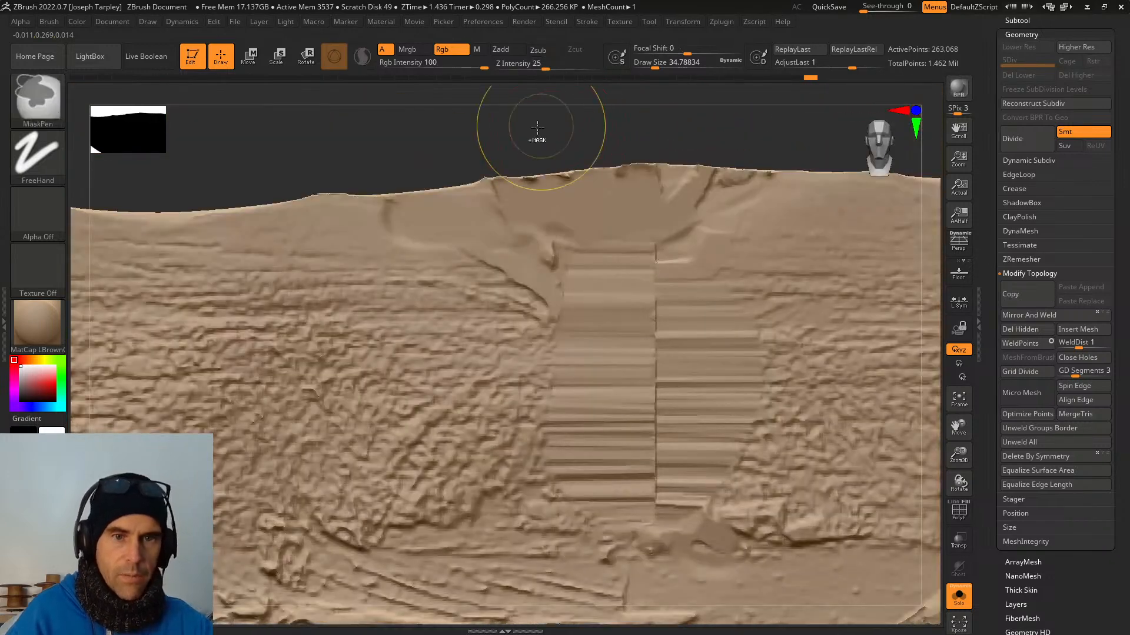
{"action": "key", "text": "shift"}
{"action": "left_click_drag", "start_coordinate": [654, 361], "coordinate": [649, 451], "text": "shift"}
{"action": "mouse_move", "coordinate": [563, 159]}
{"action": "left_mouse_down"}
{"action": "mouse_move", "coordinate": [651, 182]}
{"action": "mouse_move", "coordinate": [599, 178]}
{"action": "left_mouse_up"}
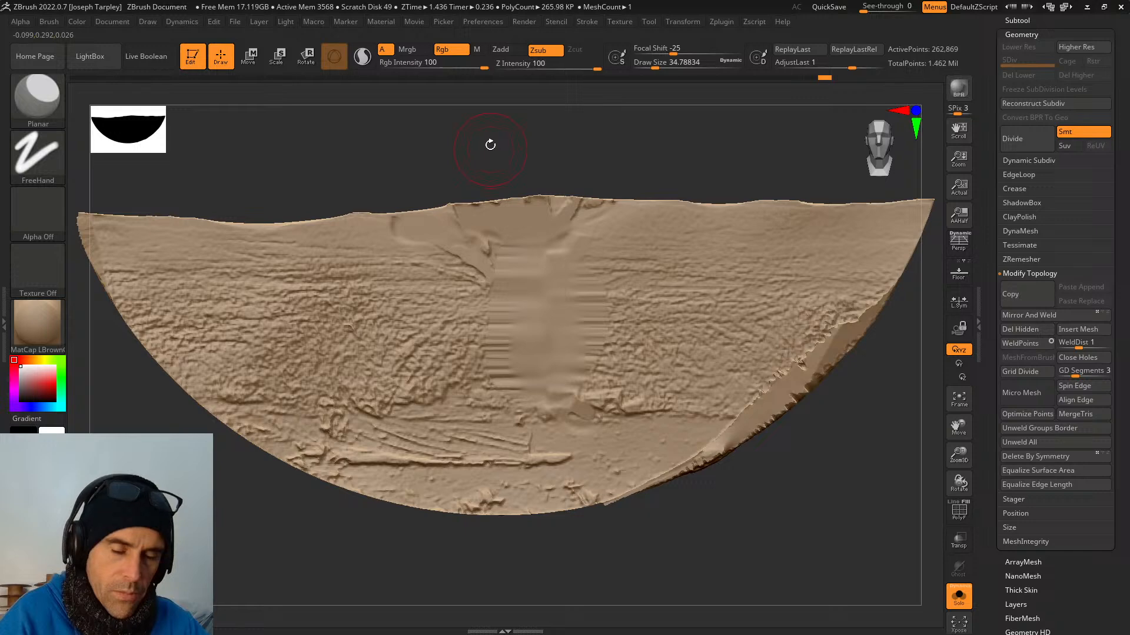
Choose the ClayBuildup brush with Alpha 60 for retexturing the background's smoothed trunk patch.
{"action": "left_click_drag", "start_coordinate": [488, 144], "coordinate": [475, 174]}
{"action": "left_click", "coordinate": [52, 104]}
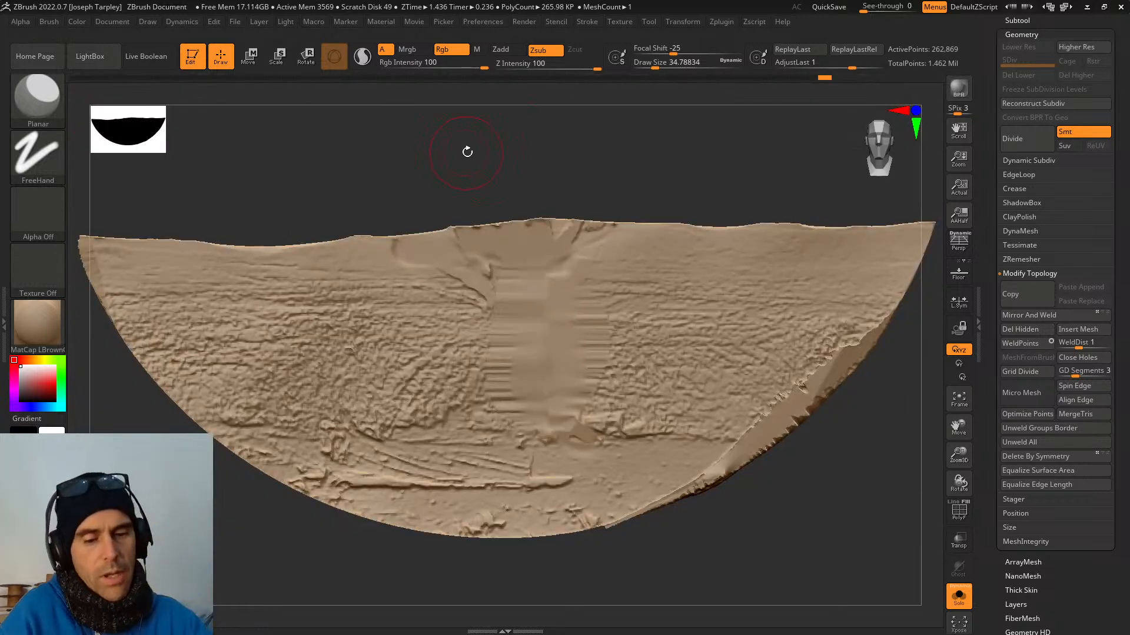
{"action": "key", "text": "b"}
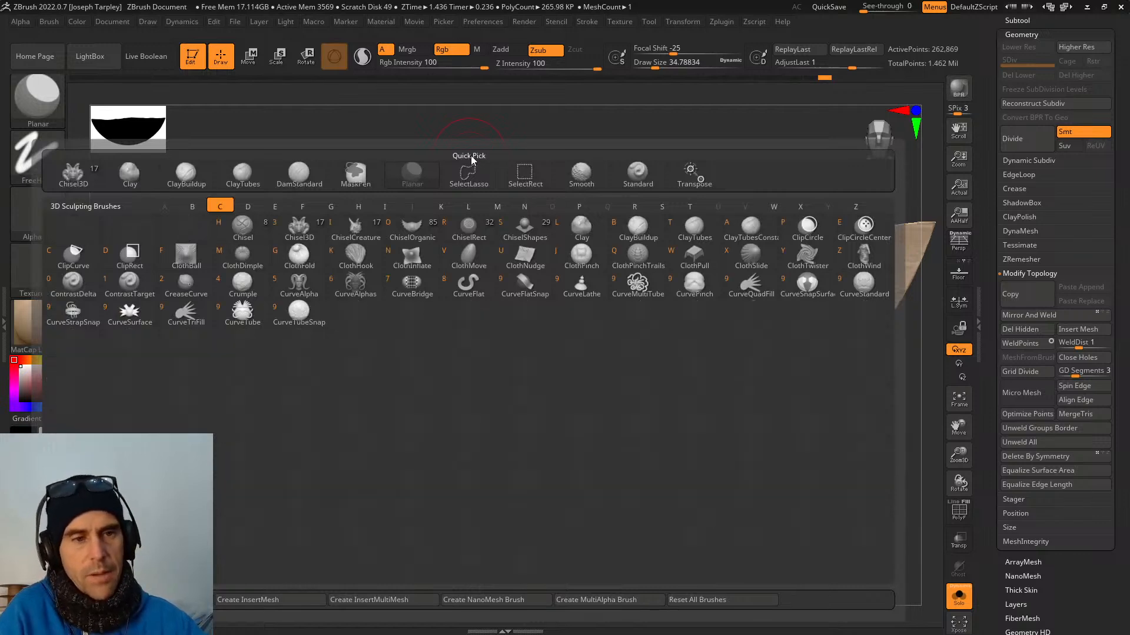
{"action": "key", "text": "b"}
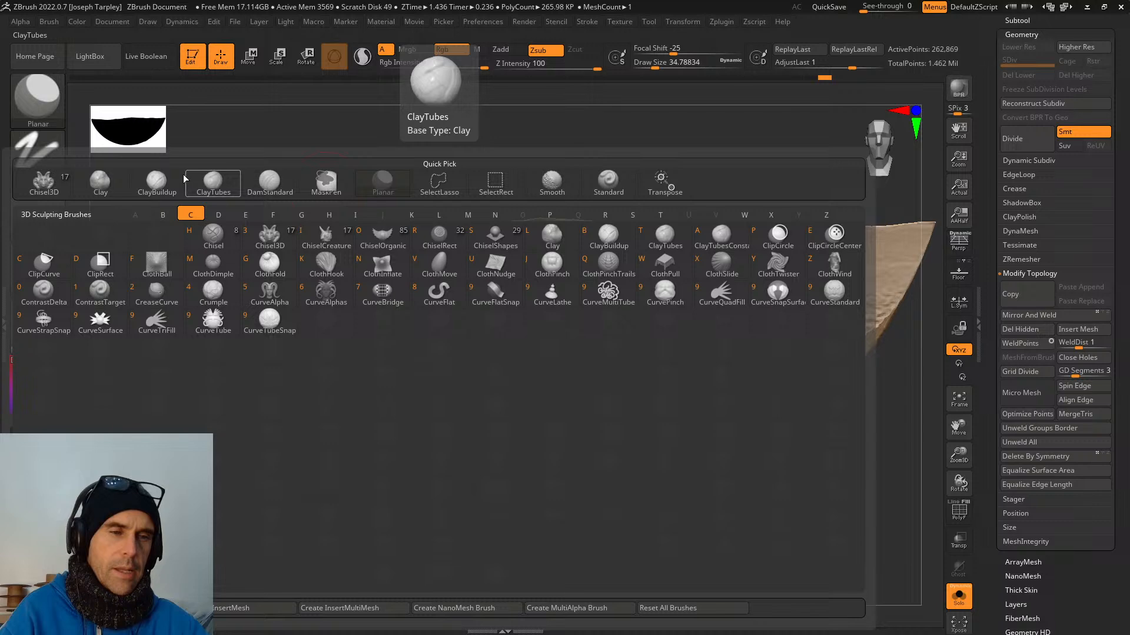
{"action": "left_click", "coordinate": [156, 183]}
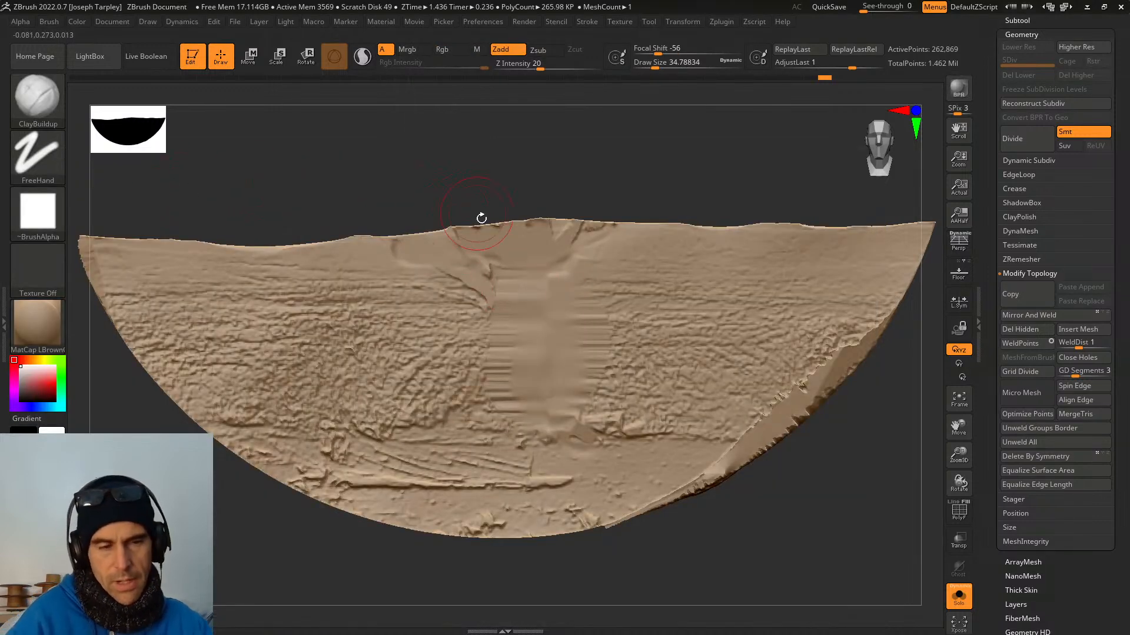
{"action": "left_click", "coordinate": [37, 212]}
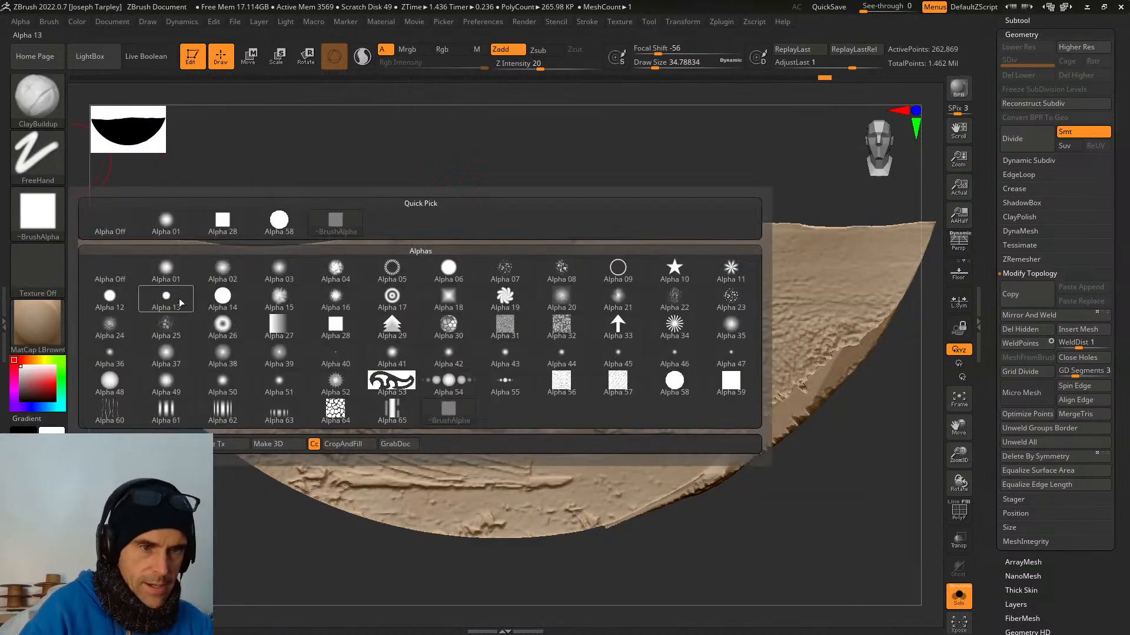
{"action": "mouse_move", "coordinate": [514, 328]}
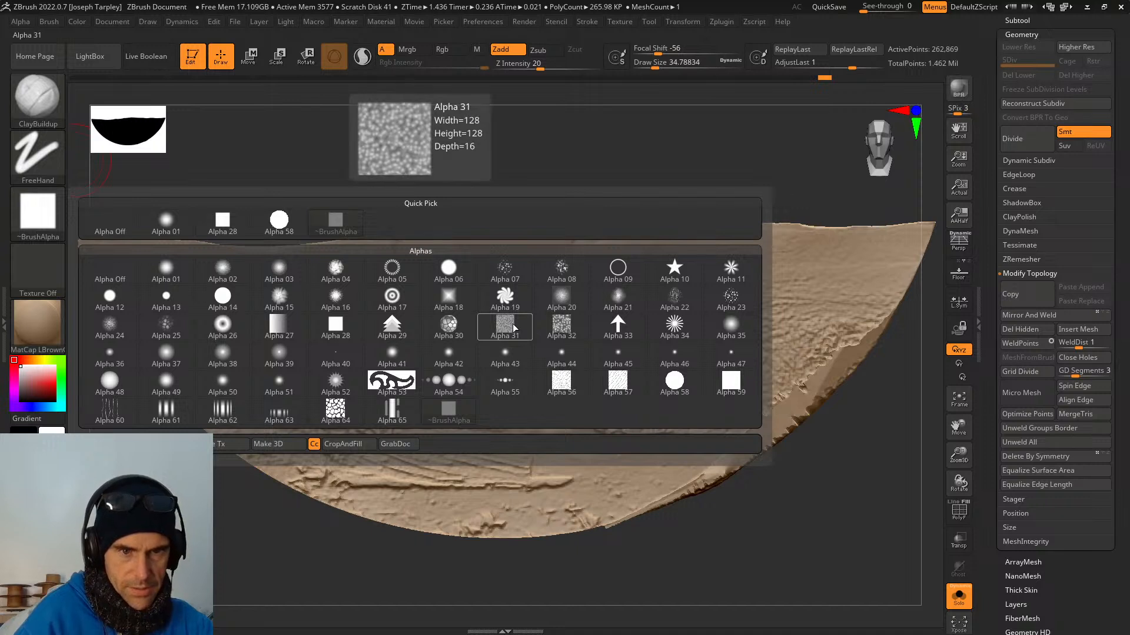
{"action": "mouse_move", "coordinate": [115, 408]}
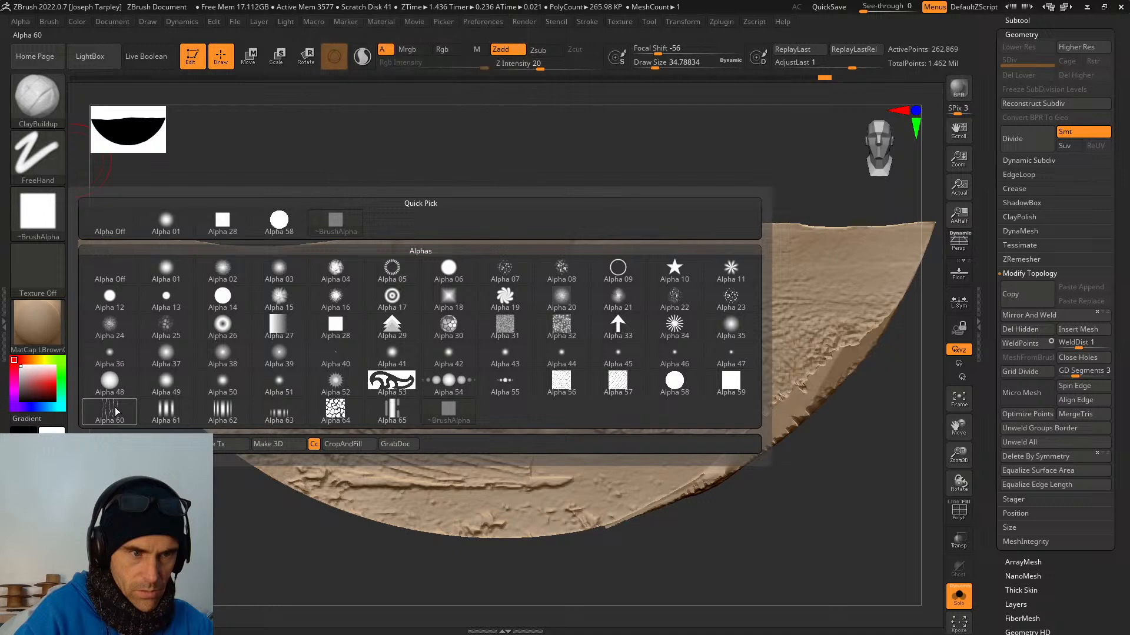
{"action": "left_click", "coordinate": [112, 411]}
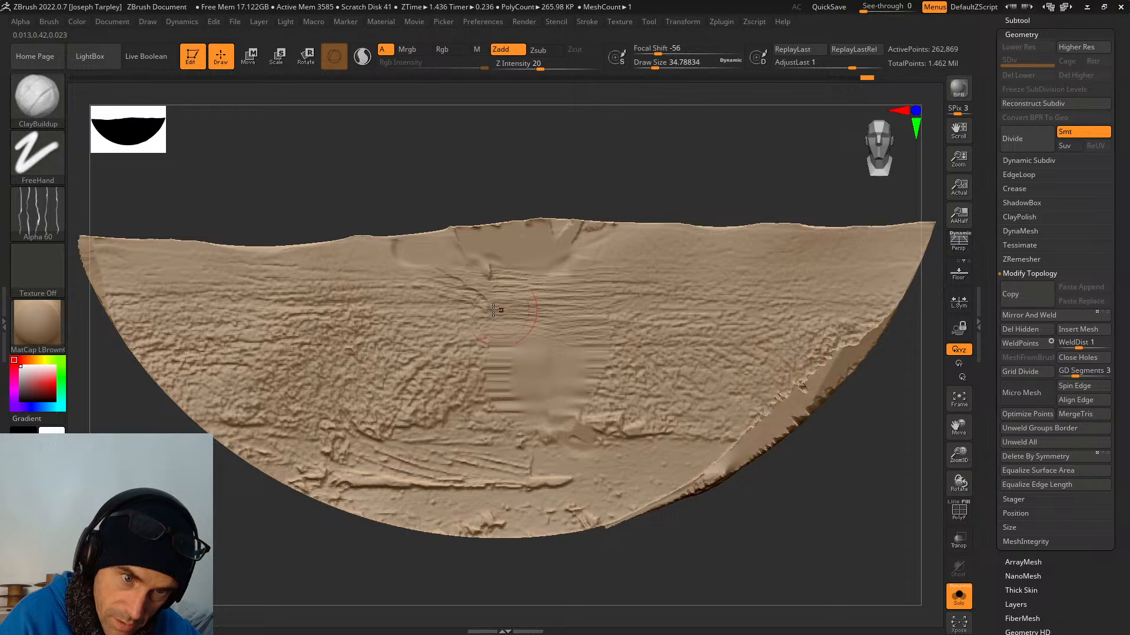
Sculpt fine horizontal streaks across the smooth trunk patch and its borders with ClayBuildup at a draw size of 34.78834.
{"action": "mouse_move", "coordinate": [473, 301]}
{"action": "left_mouse_down"}
{"action": "mouse_move", "coordinate": [558, 298]}
{"action": "mouse_move", "coordinate": [397, 301]}
{"action": "mouse_move", "coordinate": [655, 316]}
{"action": "left_mouse_up"}
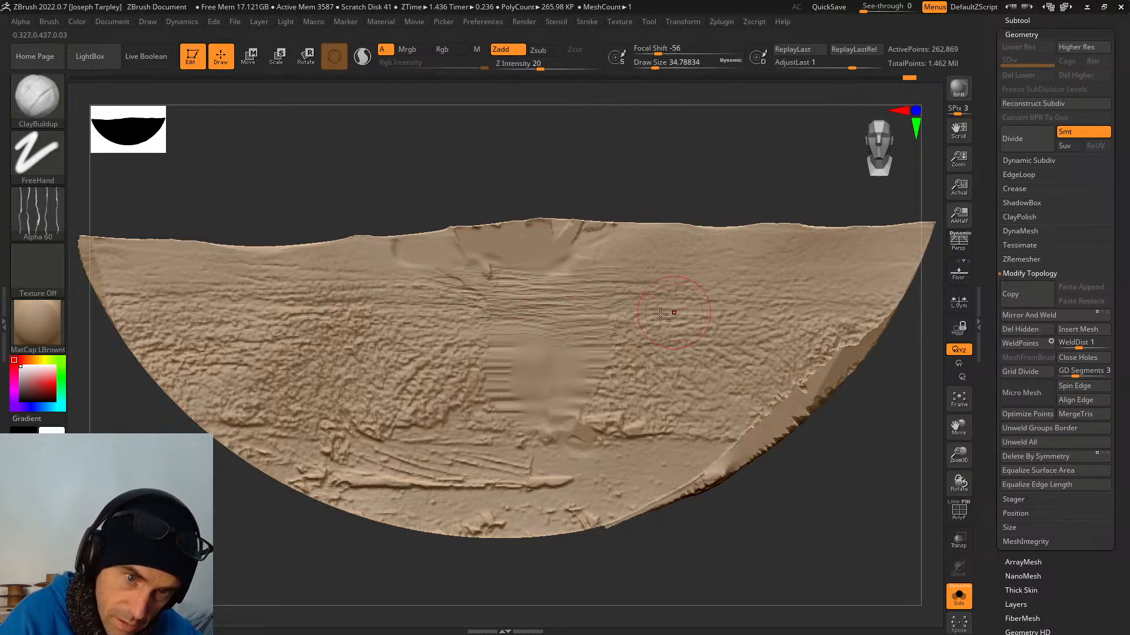
{"action": "mouse_move", "coordinate": [507, 368]}
{"action": "left_mouse_down"}
{"action": "mouse_move", "coordinate": [544, 368]}
{"action": "mouse_move", "coordinate": [508, 379]}
{"action": "mouse_move", "coordinate": [551, 412]}
{"action": "mouse_move", "coordinate": [563, 386]}
{"action": "mouse_move", "coordinate": [547, 360]}
{"action": "mouse_move", "coordinate": [574, 350]}
{"action": "mouse_move", "coordinate": [565, 337]}
{"action": "mouse_move", "coordinate": [574, 373]}
{"action": "left_mouse_up"}
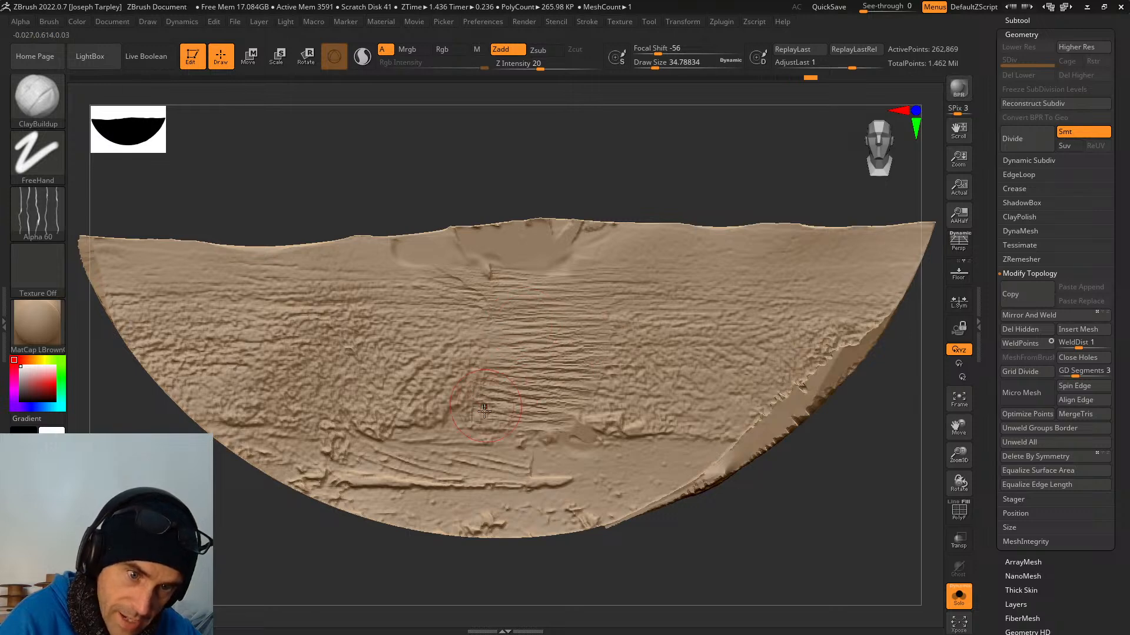
{"action": "mouse_move", "coordinate": [484, 411]}
{"action": "left_mouse_down"}
{"action": "mouse_move", "coordinate": [579, 395]}
{"action": "mouse_move", "coordinate": [567, 400]}
{"action": "left_mouse_up"}
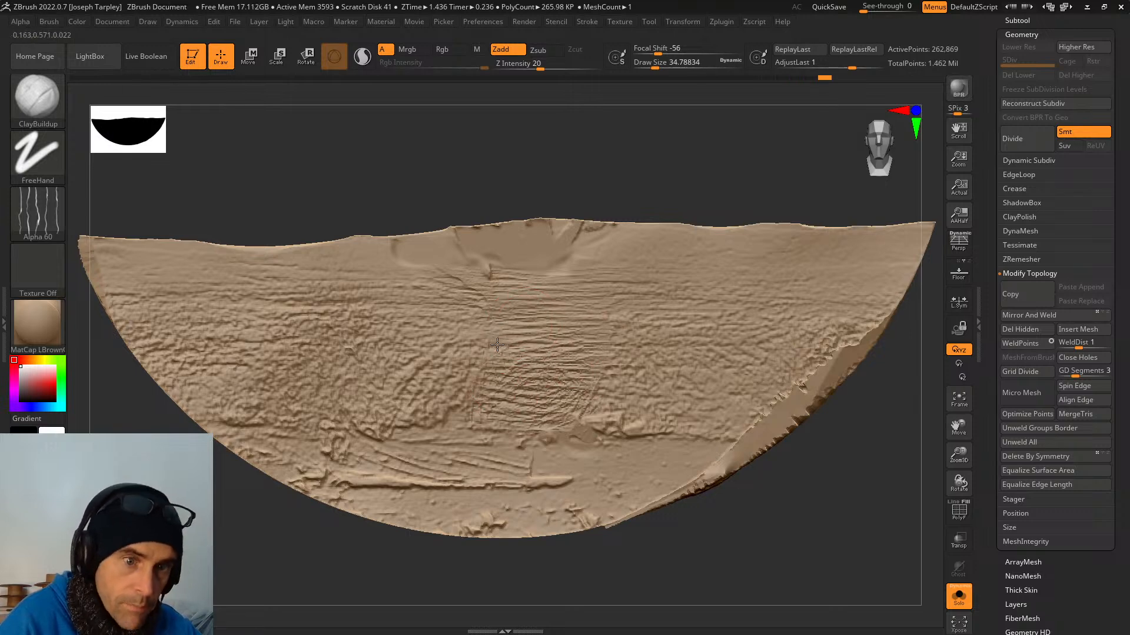
{"action": "left_click_drag", "start_coordinate": [513, 338], "coordinate": [602, 350]}
{"action": "left_click_drag", "start_coordinate": [581, 397], "coordinate": [624, 422]}
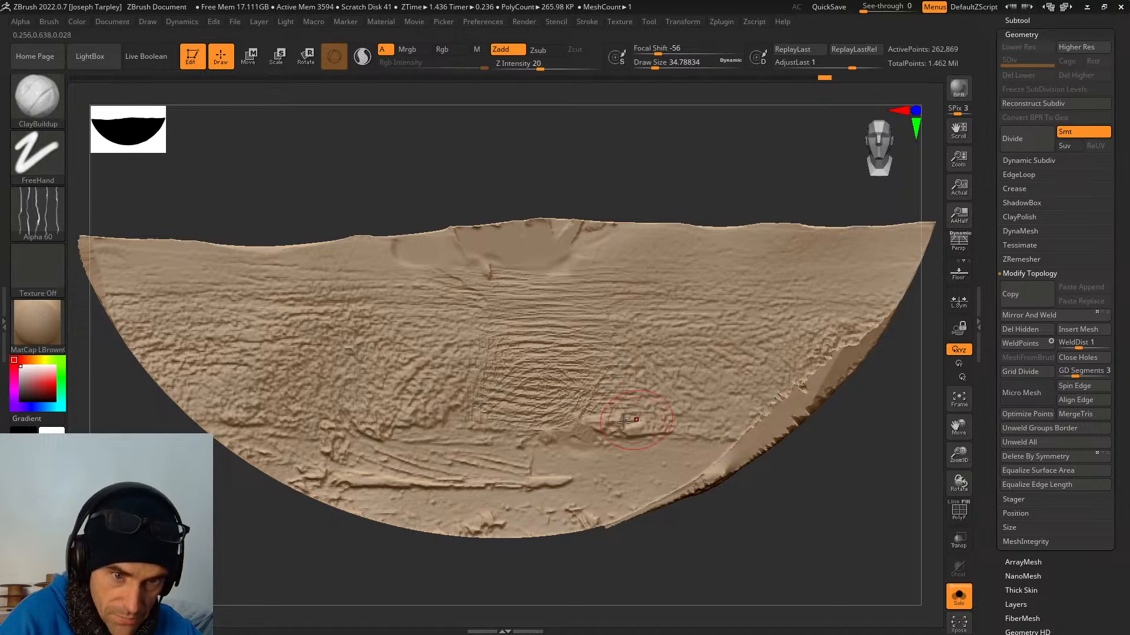
{"action": "mouse_move", "coordinate": [513, 360]}
{"action": "left_mouse_down"}
{"action": "mouse_move", "coordinate": [521, 346]}
{"action": "mouse_move", "coordinate": [544, 358]}
{"action": "mouse_move", "coordinate": [535, 360]}
{"action": "left_mouse_up"}
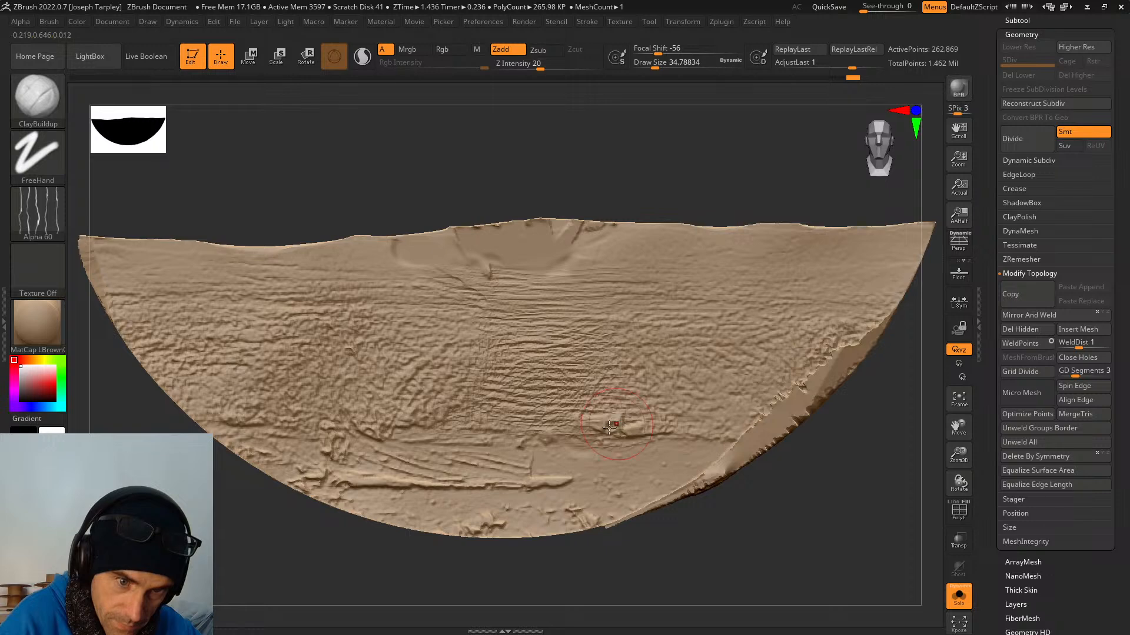
{"action": "left_click_drag", "start_coordinate": [481, 417], "coordinate": [429, 405]}
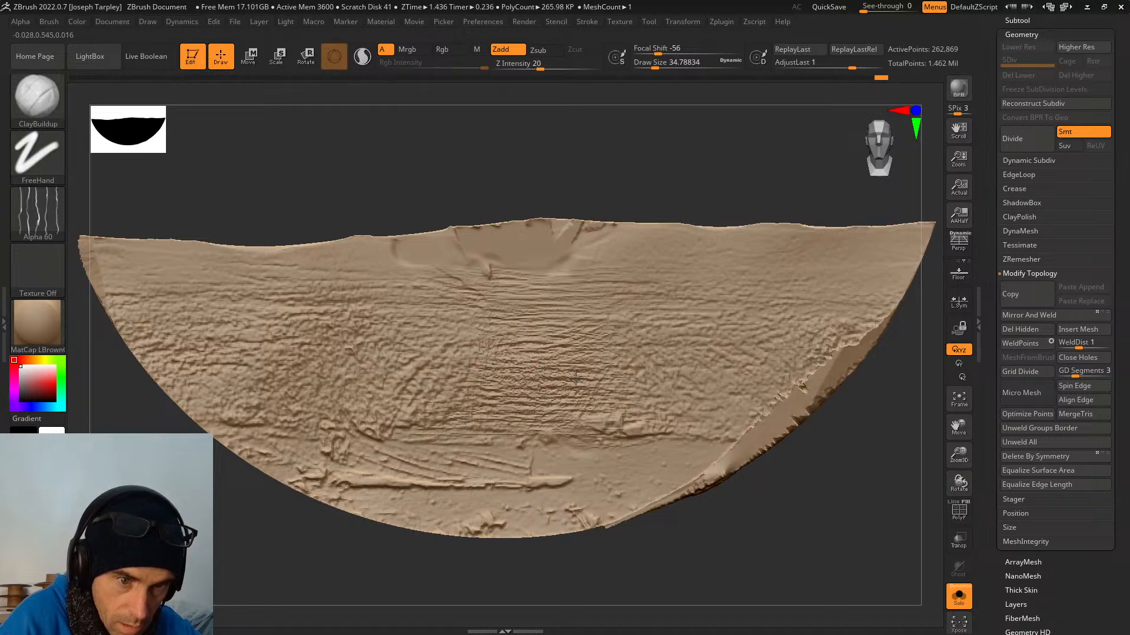
Enlarge the brush to a draw size of 62.0104 and blend broader streak texture into the centre of the trunk patch.
{"action": "key", "text": "space"}
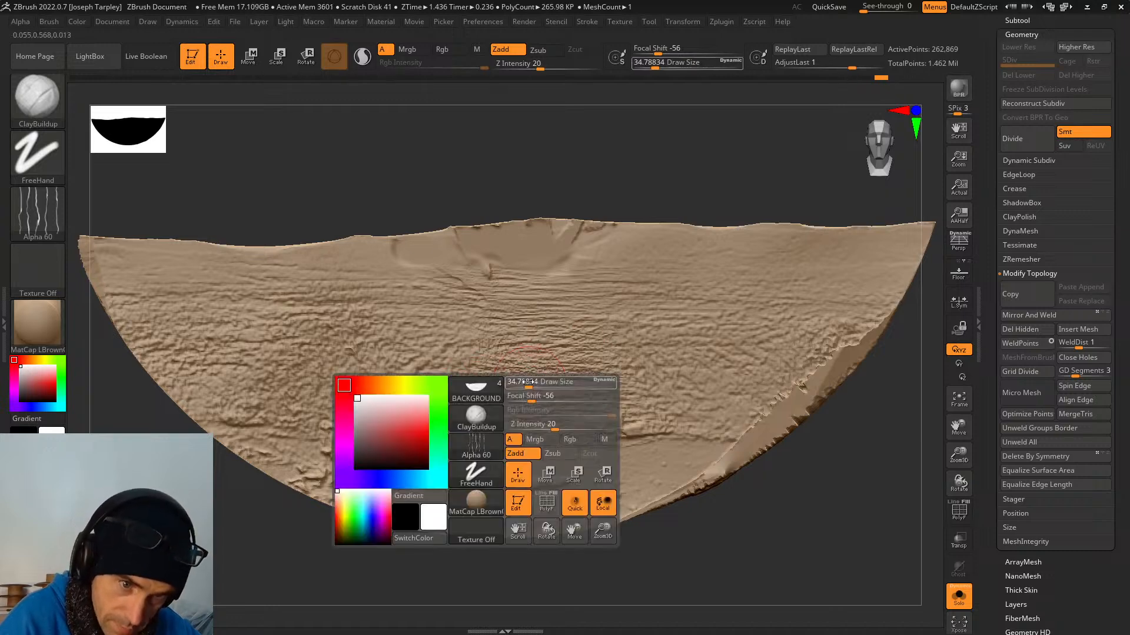
{"action": "left_click_drag", "start_coordinate": [533, 384], "coordinate": [534, 386]}
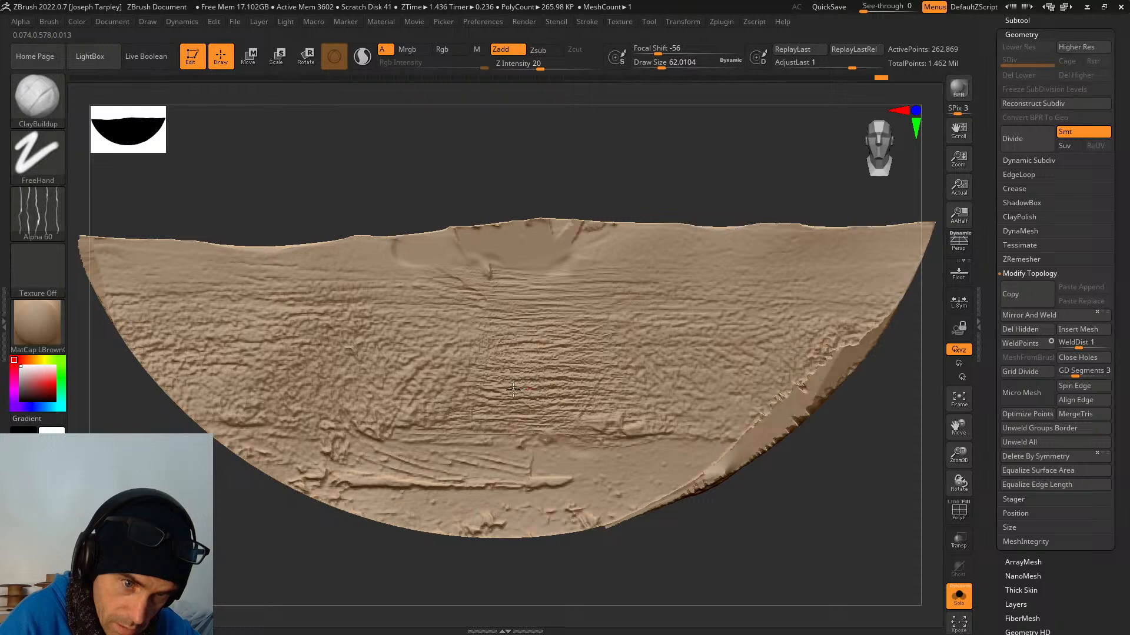
{"action": "mouse_move", "coordinate": [523, 182]}
{"action": "left_mouse_down"}
{"action": "mouse_move", "coordinate": [531, 171]}
{"action": "mouse_move", "coordinate": [537, 198]}
{"action": "mouse_move", "coordinate": [542, 181]}
{"action": "mouse_move", "coordinate": [518, 205]}
{"action": "mouse_move", "coordinate": [509, 369]}
{"action": "left_mouse_up"}
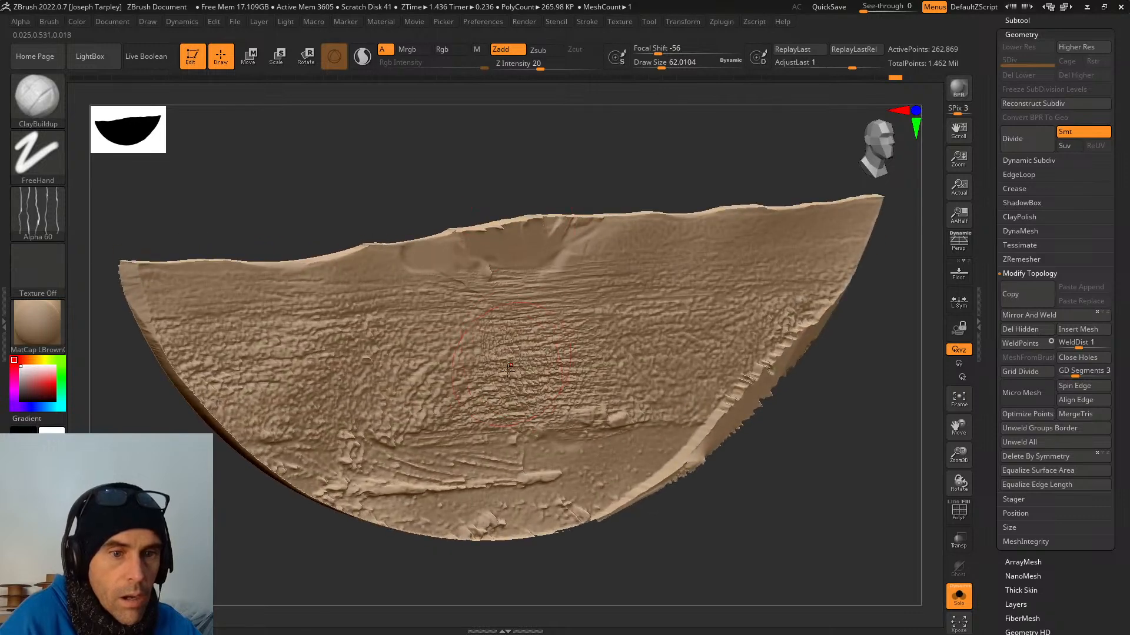
{"action": "left_click_drag", "start_coordinate": [403, 177], "coordinate": [400, 148]}
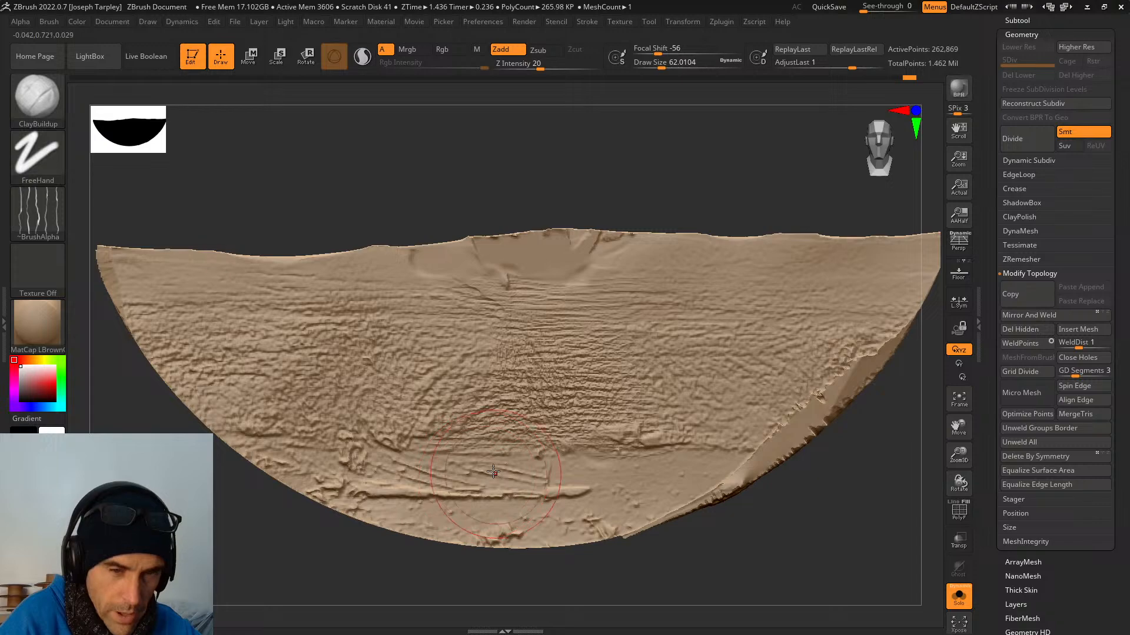
{"action": "mouse_move", "coordinate": [461, 179]}
{"action": "left_mouse_down"}
{"action": "mouse_move", "coordinate": [416, 184]}
{"action": "mouse_move", "coordinate": [484, 182]}
{"action": "mouse_move", "coordinate": [474, 172]}
{"action": "mouse_move", "coordinate": [482, 161]}
{"action": "mouse_move", "coordinate": [481, 249]}
{"action": "mouse_move", "coordinate": [492, 215]}
{"action": "mouse_move", "coordinate": [511, 252]}
{"action": "left_mouse_up"}
Smooth the dark creases on the right side of the hollow at the background's upper edge, using a draw size of 25.05439.
{"action": "key", "text": "space"}
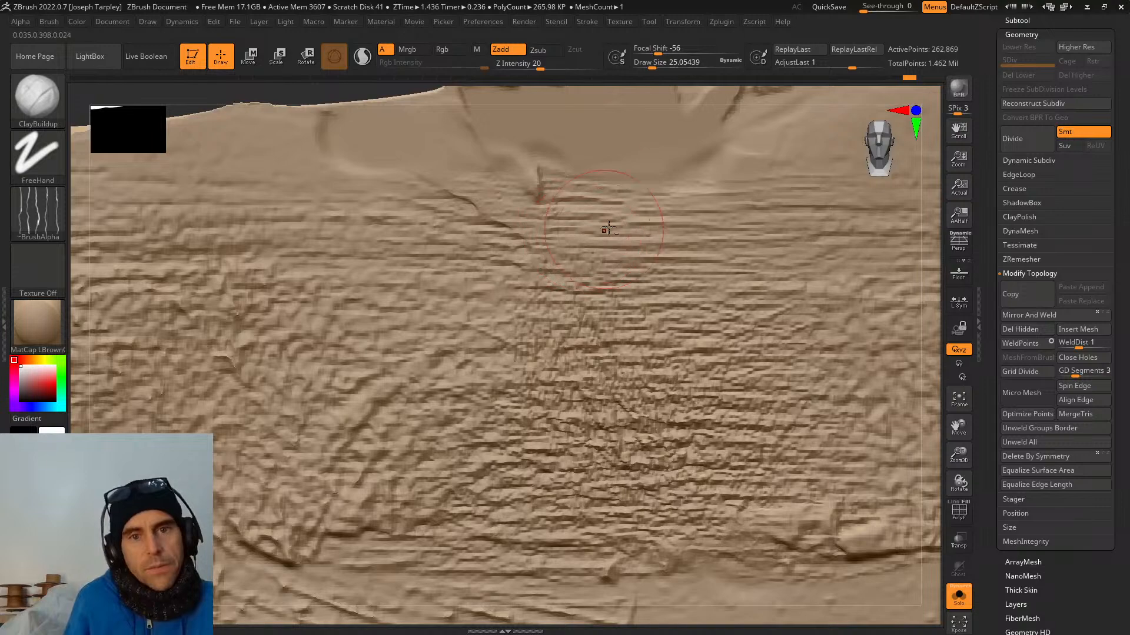
{"action": "left_click_drag", "start_coordinate": [587, 132], "coordinate": [547, 322]}
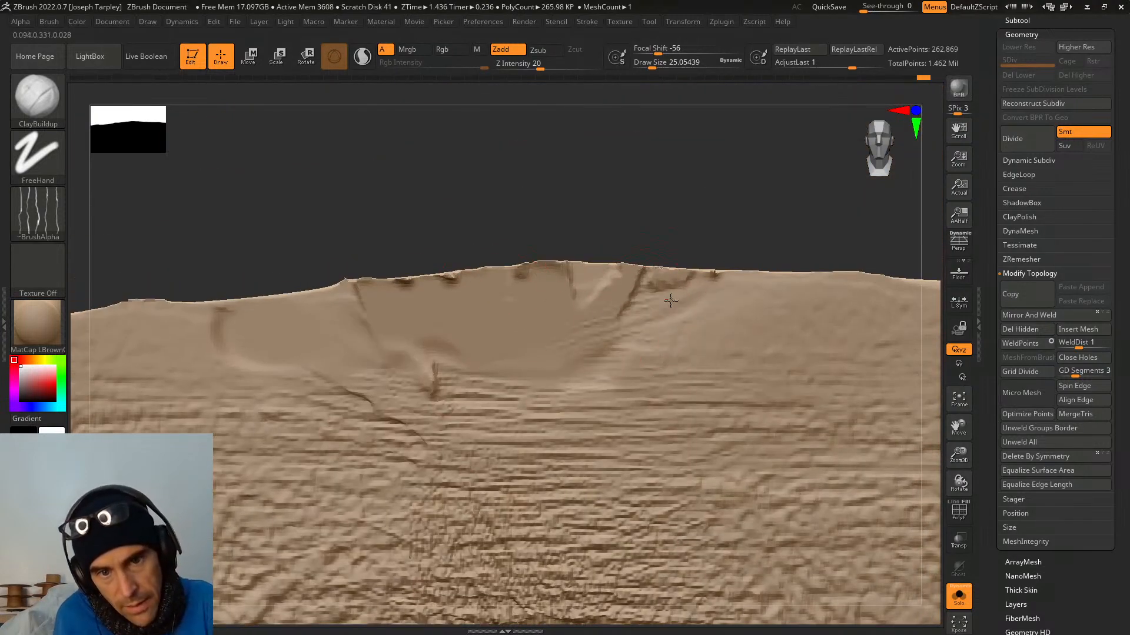
{"action": "mouse_move", "coordinate": [685, 290]}
{"action": "left_mouse_down"}
{"action": "mouse_move", "coordinate": [639, 289]}
{"action": "mouse_move", "coordinate": [615, 306]}
{"action": "left_mouse_up"}
{"action": "left_click_drag", "start_coordinate": [677, 288], "coordinate": [657, 289], "text": "shift"}
{"action": "left_click_drag", "start_coordinate": [601, 352], "coordinate": [618, 350], "text": "shift"}
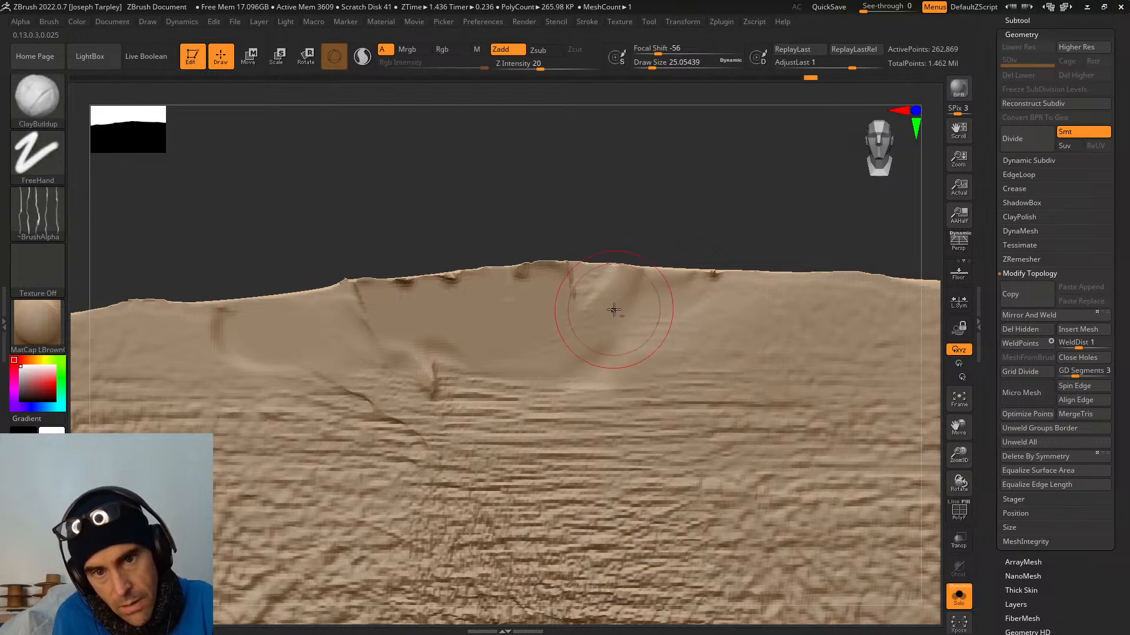
Sculpt horizontal streaks over the smoothed area right of the hollow with ClayBuildup and Alpha 60.
{"action": "mouse_move", "coordinate": [614, 309]}
{"action": "left_mouse_down", "text": "alt"}
{"action": "mouse_move", "coordinate": [606, 295]}
{"action": "mouse_move", "coordinate": [673, 305]}
{"action": "left_mouse_up", "text": "alt"}
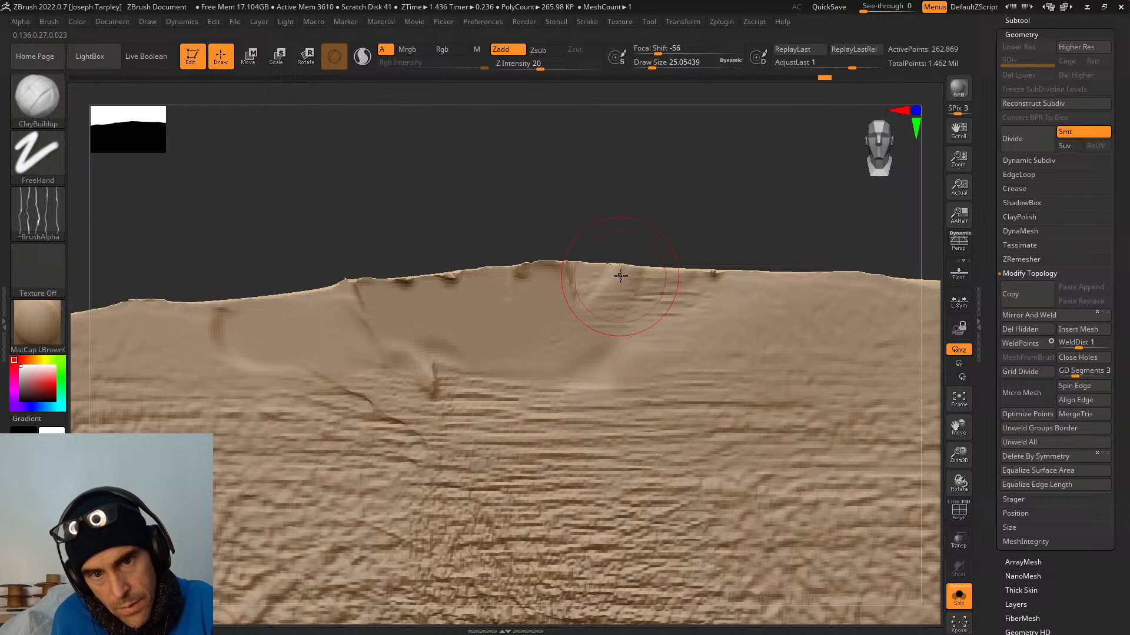
{"action": "left_click_drag", "start_coordinate": [621, 276], "coordinate": [690, 284]}
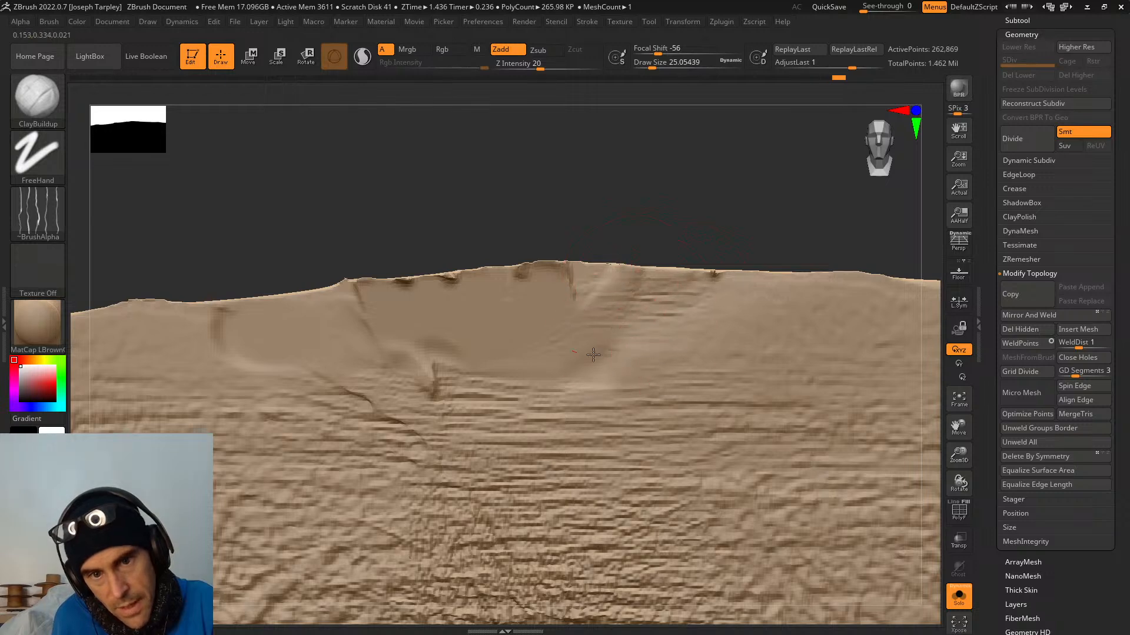
{"action": "left_click_drag", "start_coordinate": [698, 317], "coordinate": [627, 306]}
{"action": "left_click_drag", "start_coordinate": [698, 285], "coordinate": [605, 285]}
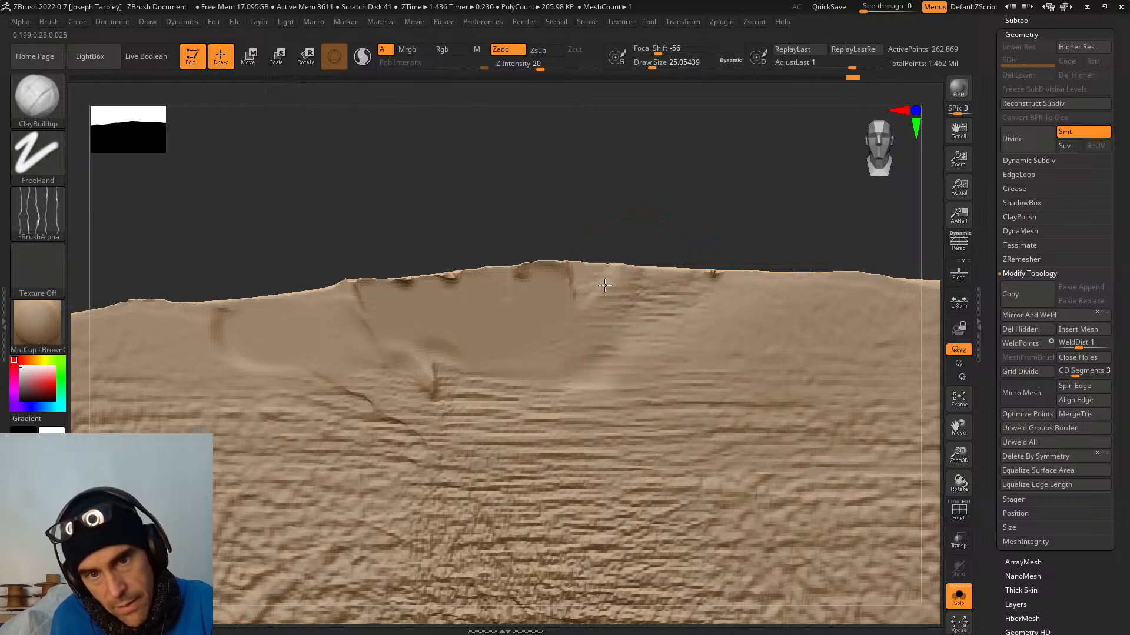
{"action": "left_click_drag", "start_coordinate": [668, 316], "coordinate": [676, 317]}
{"action": "left_click_drag", "start_coordinate": [615, 331], "coordinate": [708, 348]}
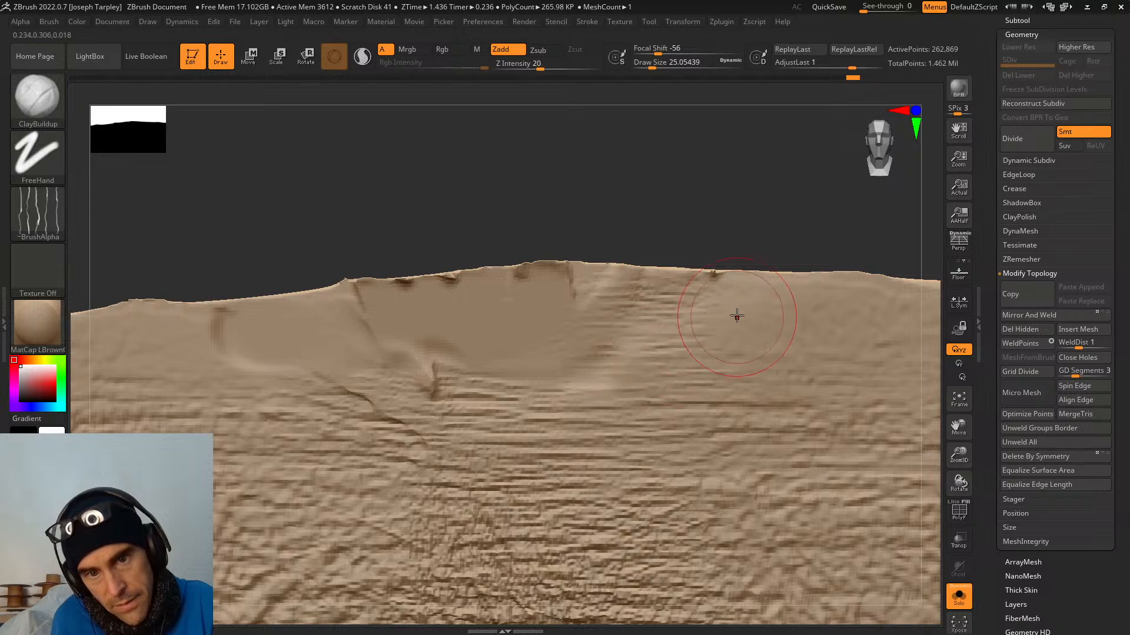
Fill the flat hollow and the smooth area to its left with matching streak texture.
{"action": "mouse_move", "coordinate": [504, 300]}
{"action": "left_mouse_down"}
{"action": "mouse_move", "coordinate": [409, 301]}
{"action": "mouse_move", "coordinate": [528, 287]}
{"action": "left_mouse_up"}
{"action": "mouse_move", "coordinate": [414, 308]}
{"action": "left_mouse_down"}
{"action": "mouse_move", "coordinate": [542, 295]}
{"action": "mouse_move", "coordinate": [588, 333]}
{"action": "mouse_move", "coordinate": [518, 352]}
{"action": "left_mouse_up"}
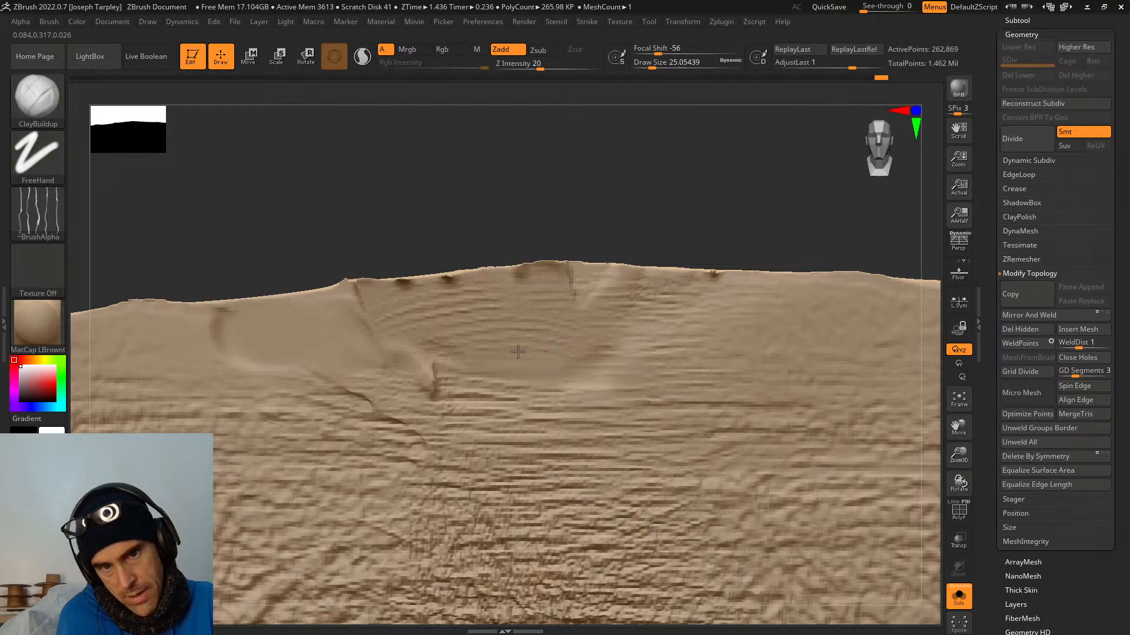
{"action": "mouse_move", "coordinate": [586, 367]}
{"action": "left_mouse_down"}
{"action": "mouse_move", "coordinate": [603, 335]}
{"action": "mouse_move", "coordinate": [605, 293]}
{"action": "mouse_move", "coordinate": [624, 285]}
{"action": "left_mouse_up"}
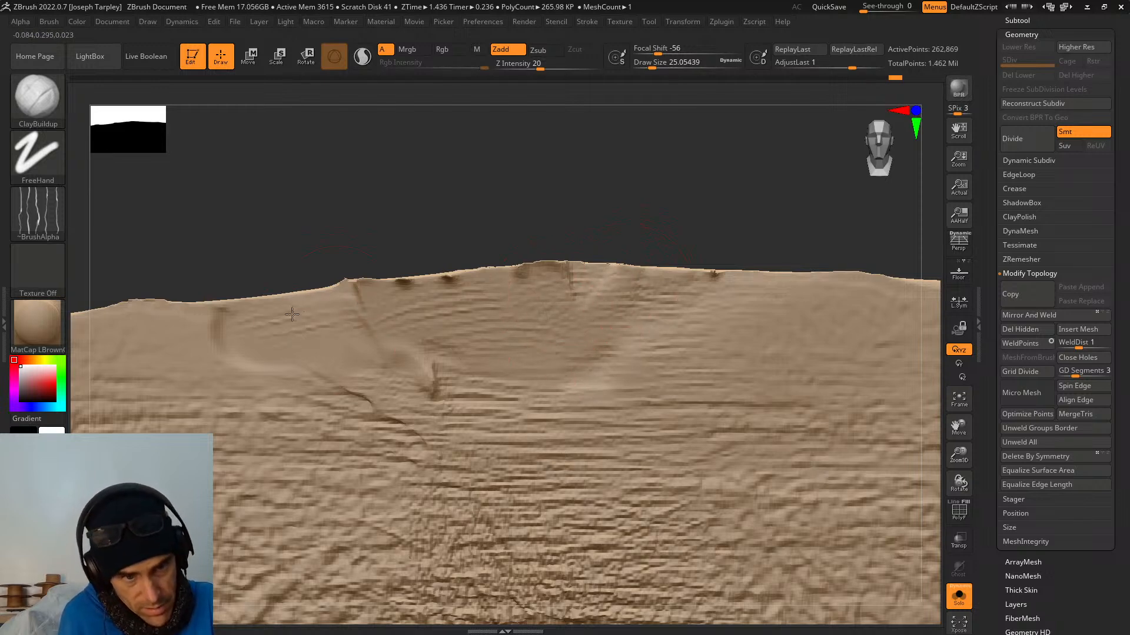
{"action": "mouse_move", "coordinate": [291, 315]}
{"action": "left_mouse_down"}
{"action": "mouse_move", "coordinate": [445, 371]}
{"action": "mouse_move", "coordinate": [417, 385]}
{"action": "mouse_move", "coordinate": [476, 402]}
{"action": "left_mouse_up"}
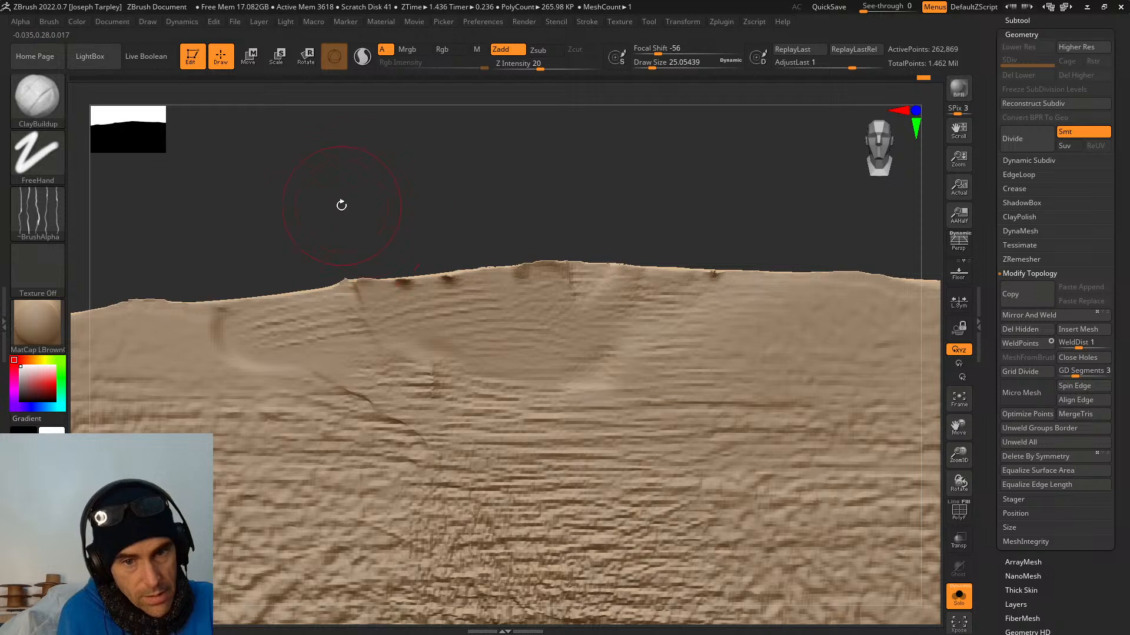
Texture over the leftover scar left of the hollow and the smooth strip beside it along the upper edge.
{"action": "left_click_drag", "start_coordinate": [341, 201], "coordinate": [598, 250]}
{"action": "key", "text": "ctrl+z"}
{"action": "key", "text": "ctrl+z"}
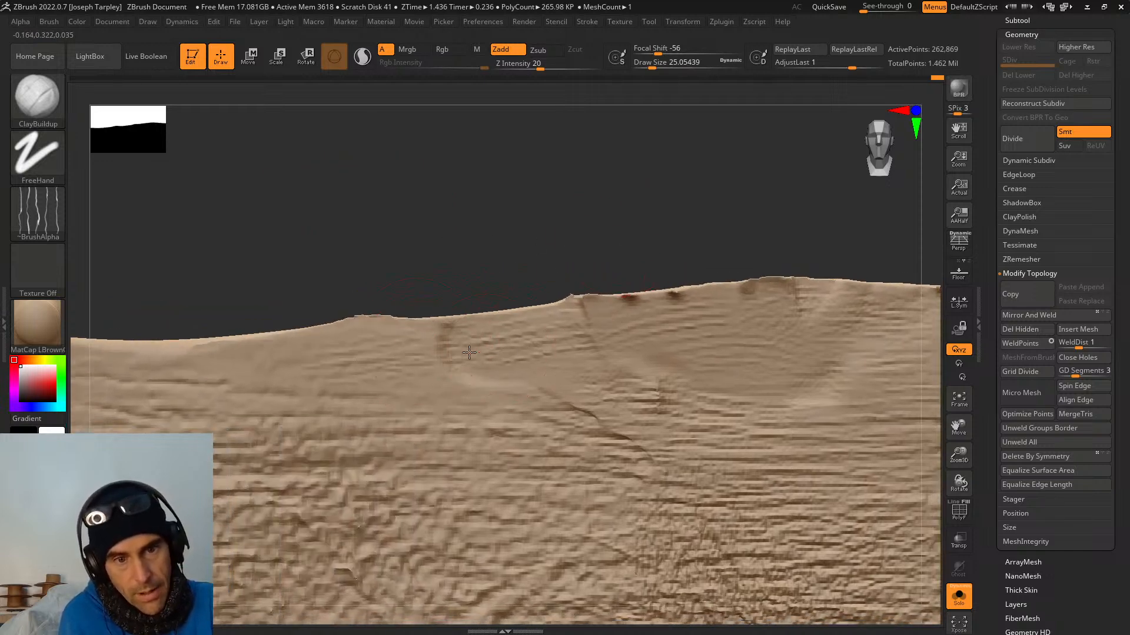
{"action": "left_click_drag", "start_coordinate": [458, 383], "coordinate": [525, 394]}
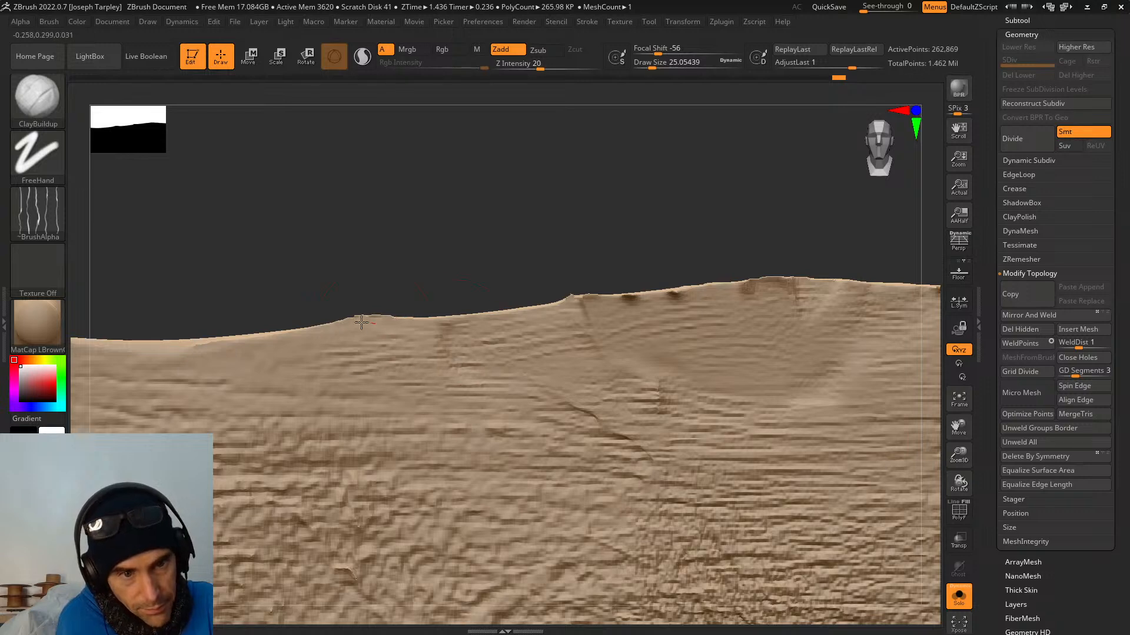
{"action": "left_click_drag", "start_coordinate": [482, 303], "coordinate": [542, 308]}
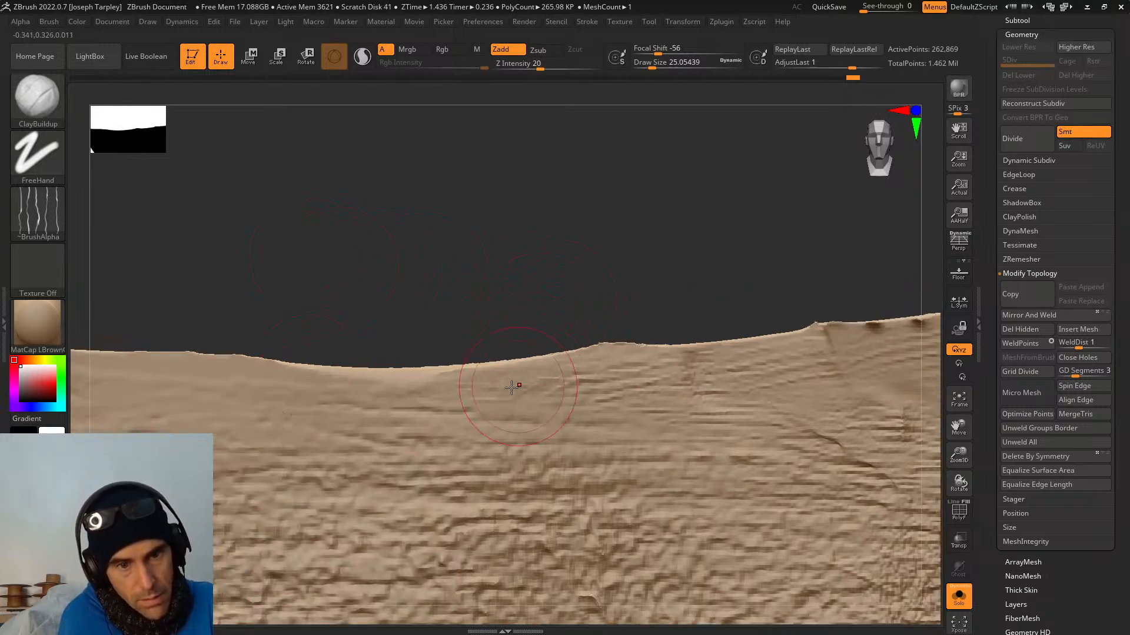
Extend the streak texture along the smooth upper edge out to the background's left corner and touch up the edge.
{"action": "left_click_drag", "start_coordinate": [316, 286], "coordinate": [361, 386]}
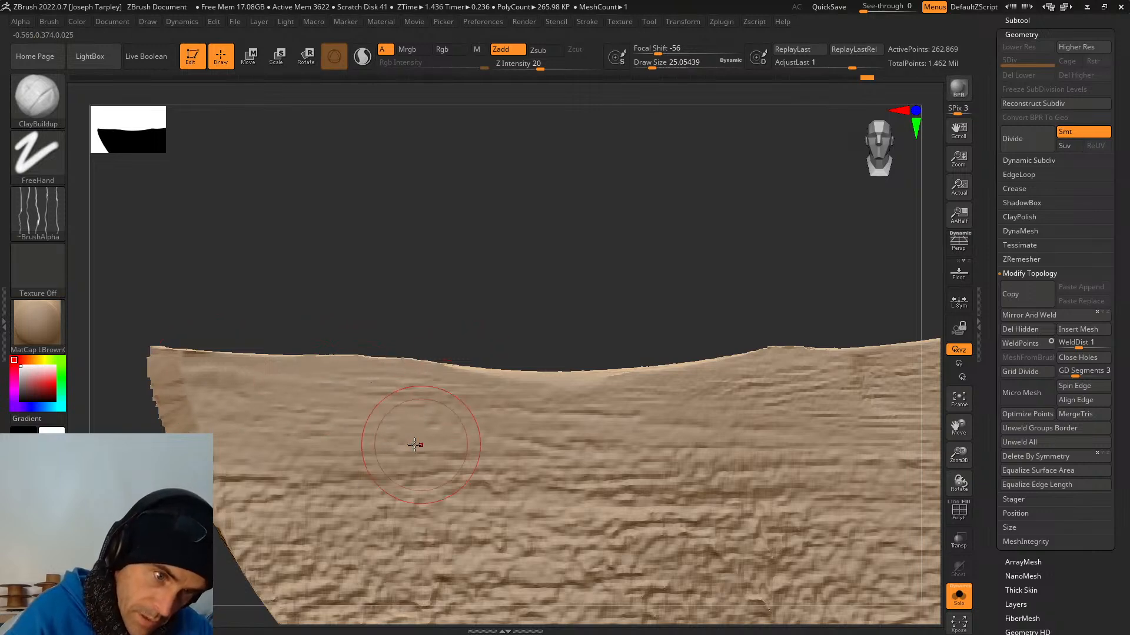
{"action": "mouse_move", "coordinate": [406, 263]}
{"action": "left_mouse_down", "text": "alt"}
{"action": "mouse_move", "coordinate": [350, 204]}
{"action": "mouse_move", "coordinate": [345, 177]}
{"action": "left_mouse_up", "text": "alt"}
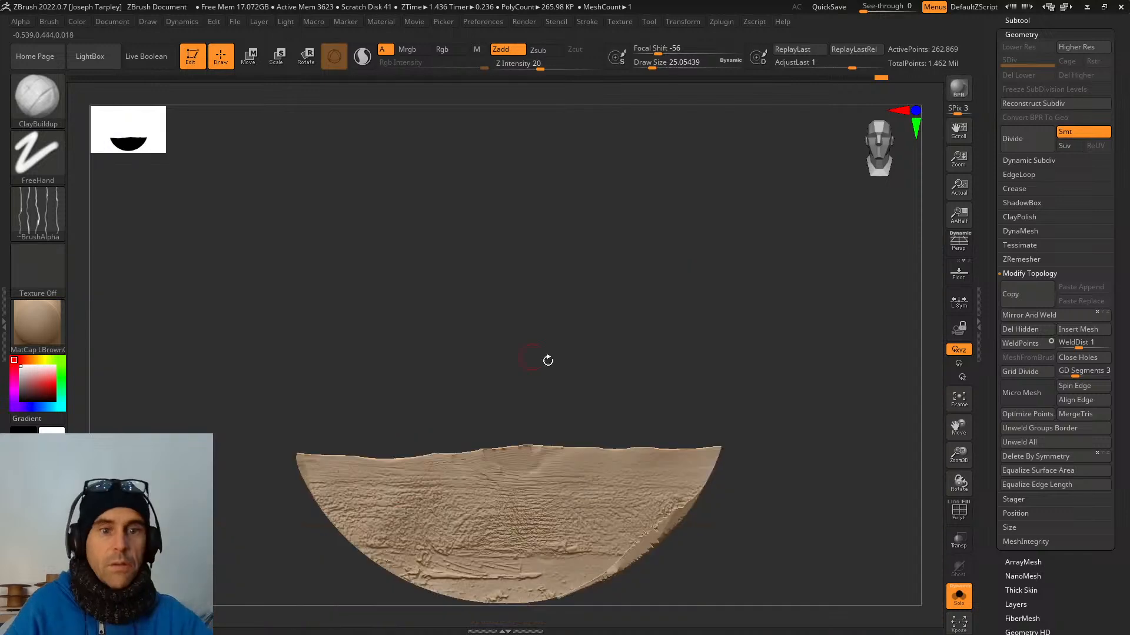
{"action": "left_click_drag", "start_coordinate": [548, 360], "coordinate": [629, 382]}
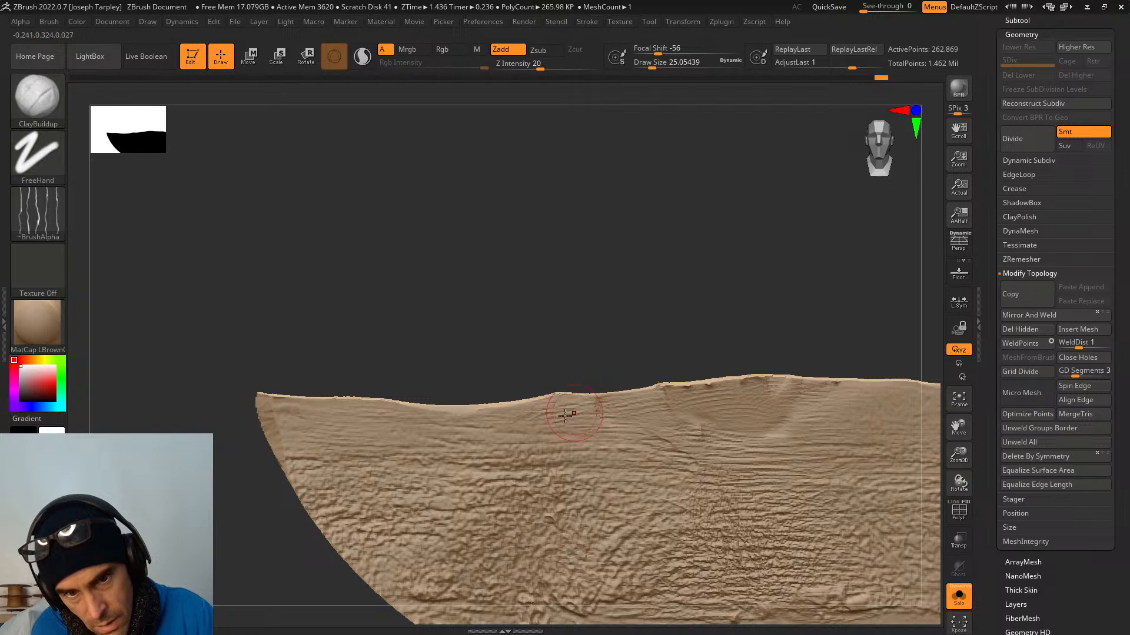
{"action": "left_click_drag", "start_coordinate": [732, 307], "coordinate": [511, 395]}
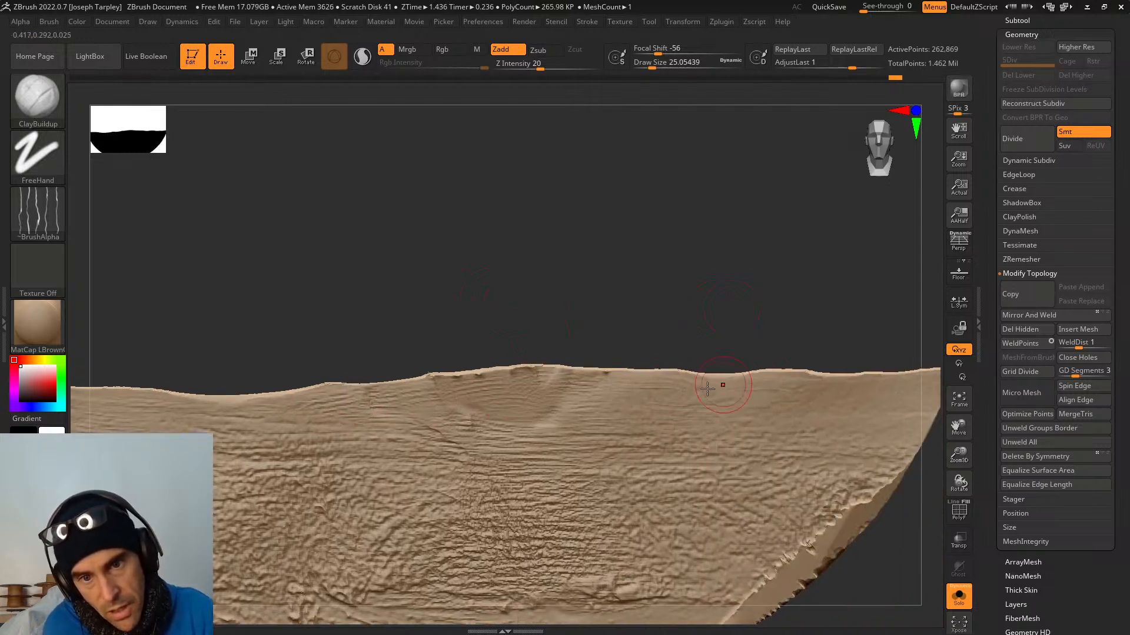
Turn off Solo mode to show all the medal's subtools and review the retextured background behind the tree.
{"action": "left_click_drag", "start_coordinate": [773, 314], "coordinate": [680, 280], "text": "alt"}
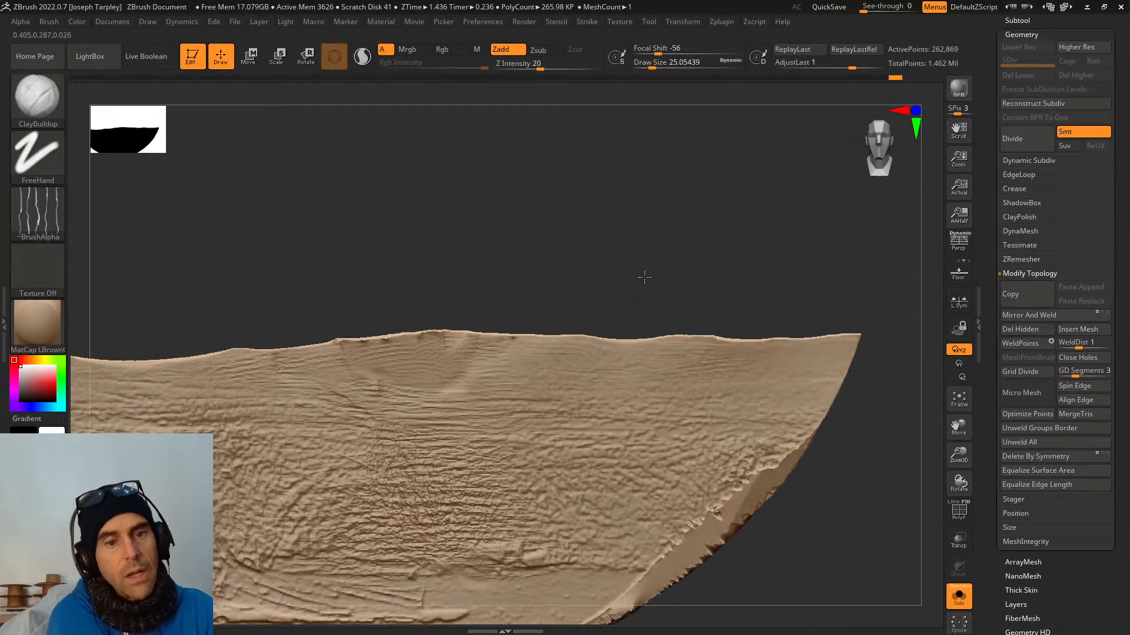
{"action": "left_click", "coordinate": [959, 596]}
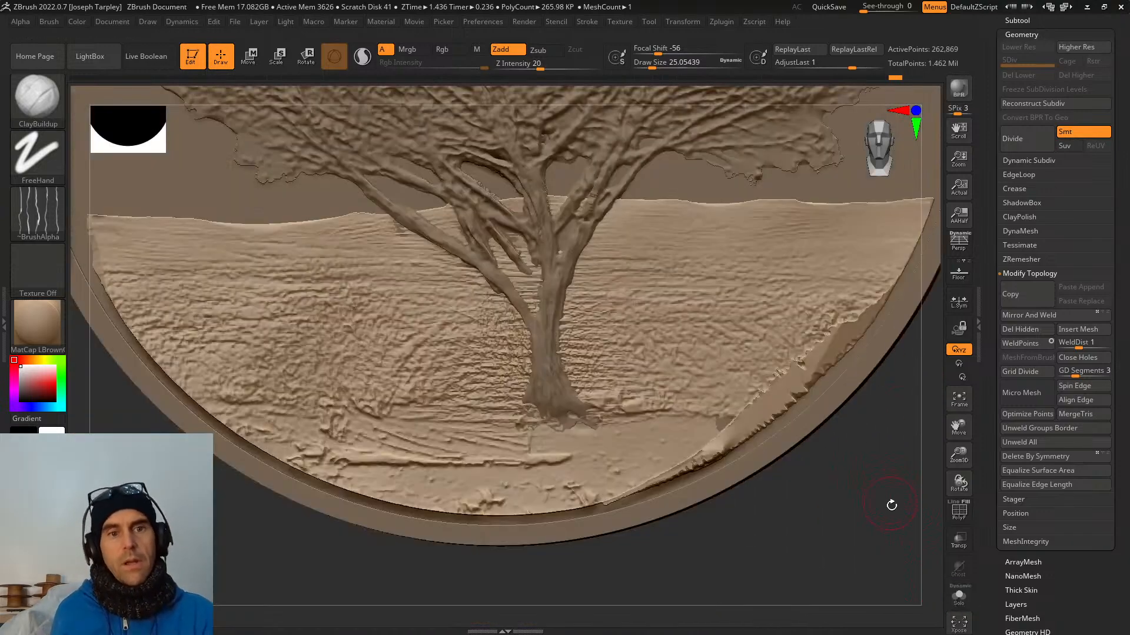
{"action": "left_click_drag", "start_coordinate": [893, 523], "coordinate": [783, 574], "text": "alt"}
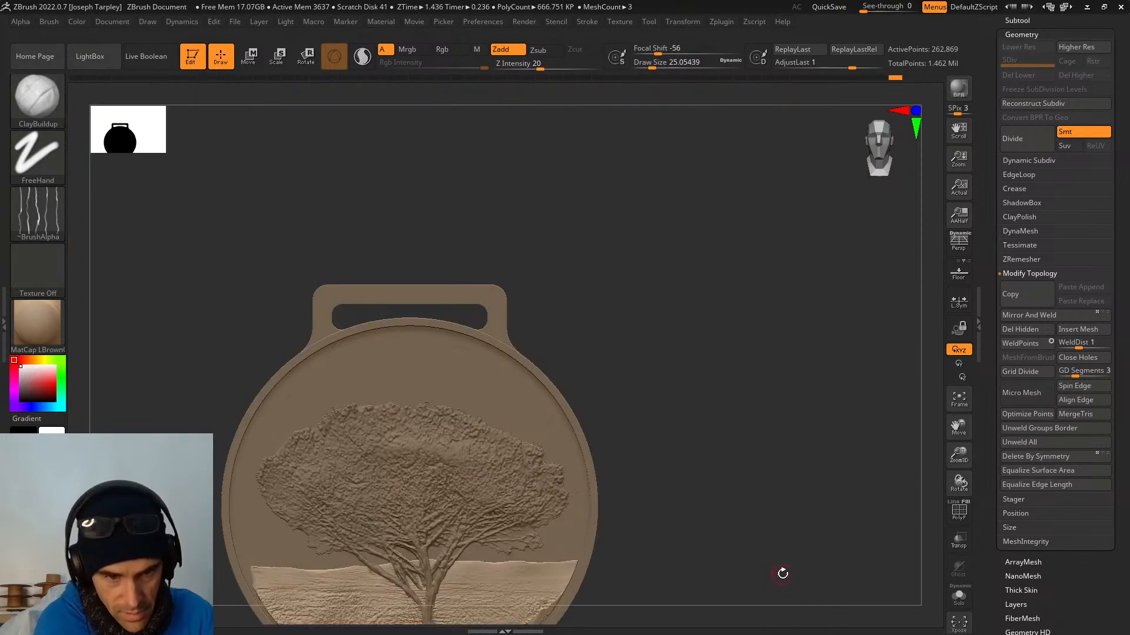
{"action": "left_click_drag", "start_coordinate": [806, 463], "coordinate": [757, 406], "text": "alt"}
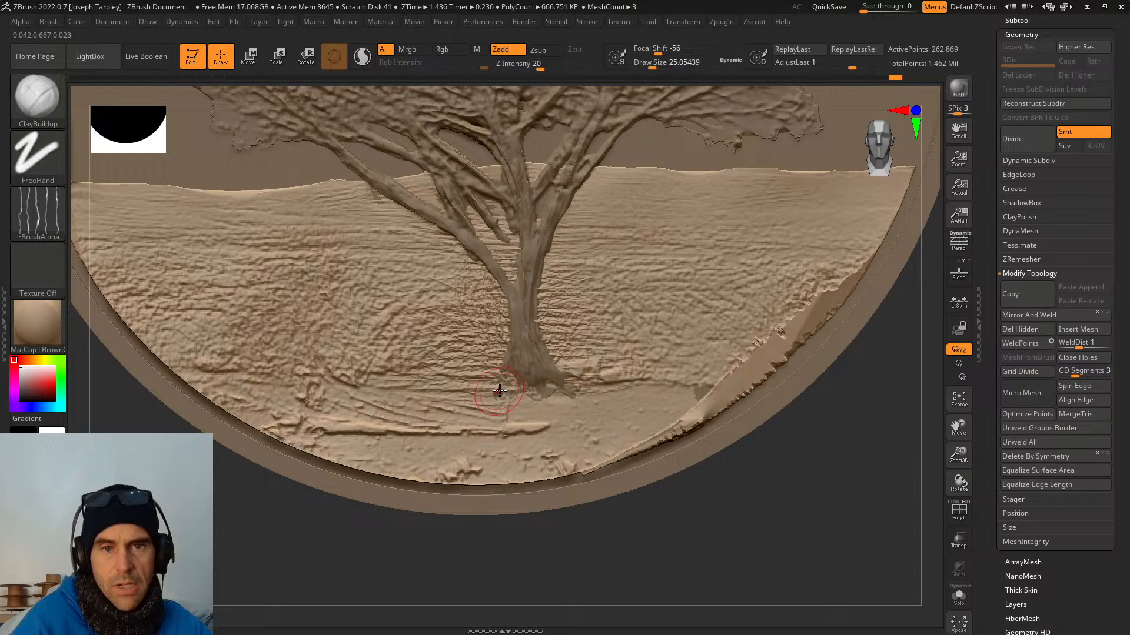
Mask the long log-shaped ground patch left of the trunk's base on the background with MaskPen.
{"action": "left_click_drag", "start_coordinate": [988, 428], "coordinate": [989, 388]}
{"action": "mouse_move", "coordinate": [346, 380]}
{"action": "left_mouse_down", "text": "ctrl"}
{"action": "mouse_move", "coordinate": [376, 400]}
{"action": "mouse_move", "coordinate": [506, 406]}
{"action": "mouse_move", "coordinate": [333, 427]}
{"action": "mouse_move", "coordinate": [306, 394]}
{"action": "mouse_move", "coordinate": [397, 416]}
{"action": "left_mouse_up", "text": "ctrl"}
{"action": "left_click_drag", "start_coordinate": [488, 418], "coordinate": [529, 425], "text": "ctrl"}
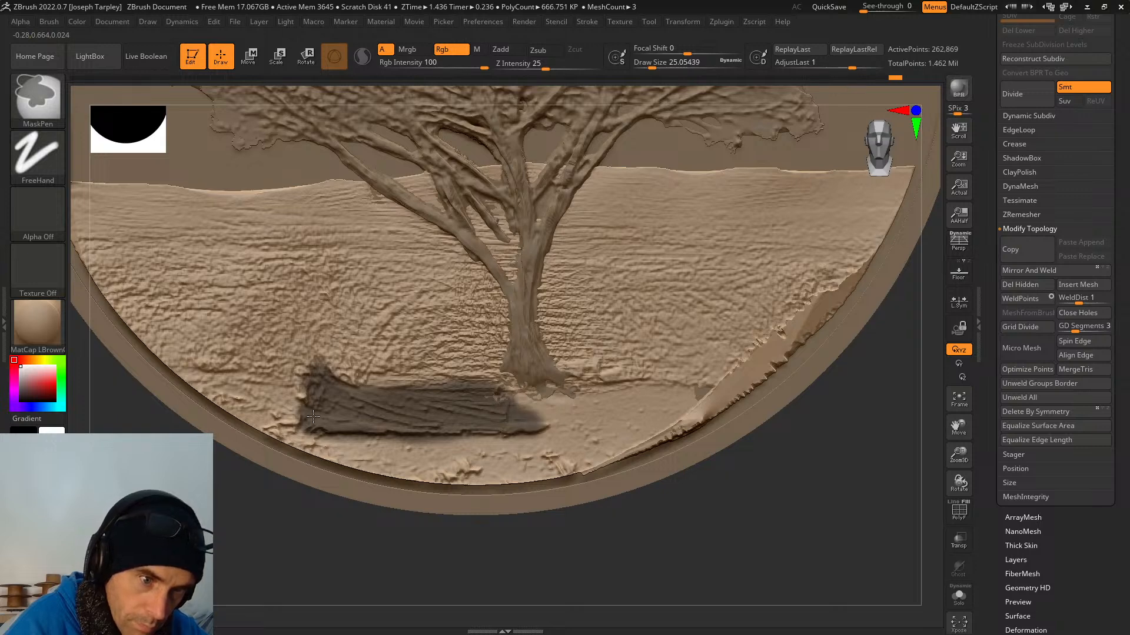
{"action": "left_click_drag", "start_coordinate": [416, 430], "coordinate": [497, 436], "text": "ctrl"}
{"action": "mouse_move", "coordinate": [833, 517]}
{"action": "left_mouse_down", "text": "alt"}
{"action": "mouse_move", "coordinate": [830, 547]}
{"action": "mouse_move", "coordinate": [819, 541]}
{"action": "left_mouse_up", "text": "alt"}
{"action": "left_click_drag", "start_coordinate": [310, 406], "coordinate": [442, 413], "text": "ctrl"}
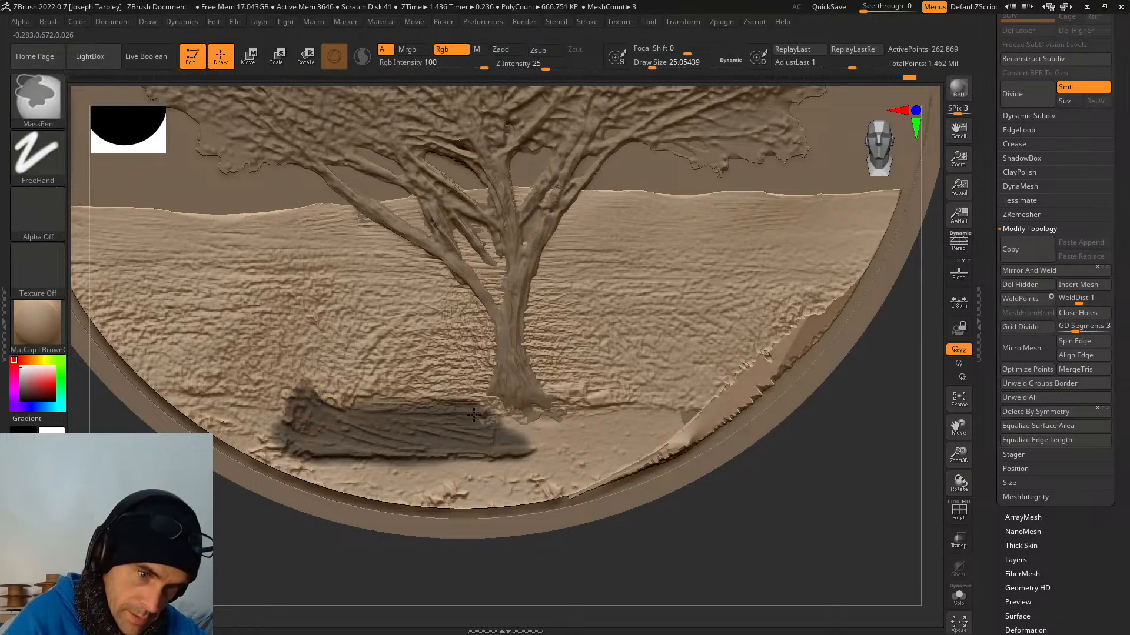
Extend the broken inner branch down to the trunk on the TREE ART1_1 subtool with ClayTubes at draw size 11.69.
{"action": "mouse_move", "coordinate": [663, 535]}
{"action": "left_mouse_down"}
{"action": "mouse_move", "coordinate": [795, 542]}
{"action": "mouse_move", "coordinate": [810, 529]}
{"action": "mouse_move", "coordinate": [809, 575]}
{"action": "mouse_move", "coordinate": [819, 537]}
{"action": "left_mouse_up"}
{"action": "right_click_drag", "start_coordinate": [819, 537], "coordinate": [819, 580], "text": "ctrl"}
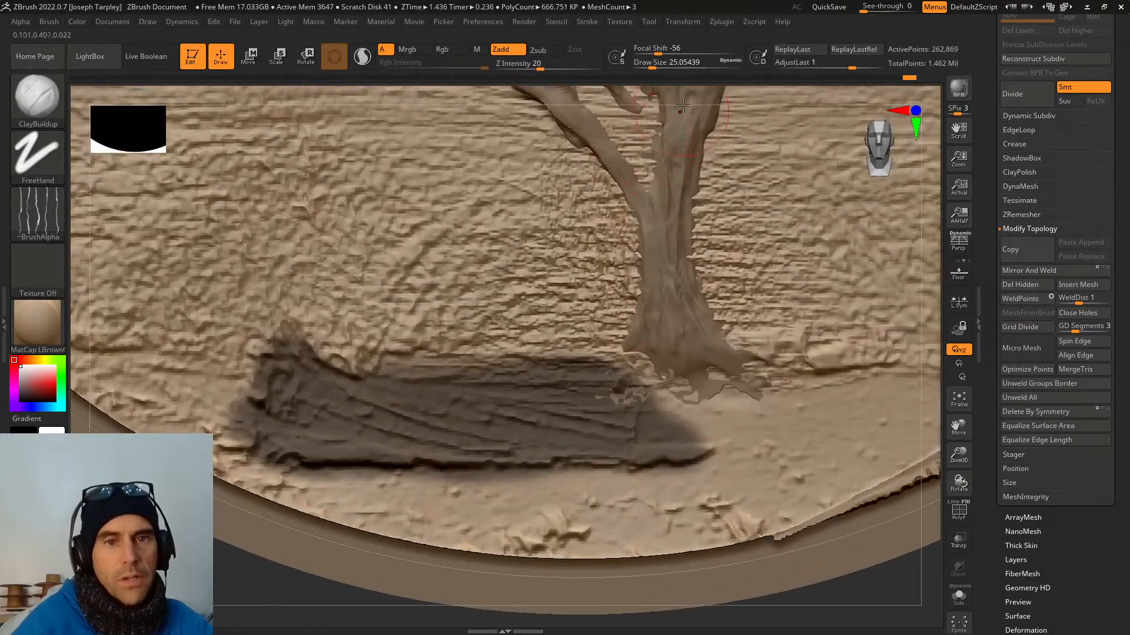
{"action": "left_click_drag", "start_coordinate": [693, 91], "coordinate": [562, 277], "text": "alt"}
{"action": "left_click", "coordinate": [563, 282], "text": "alt"}
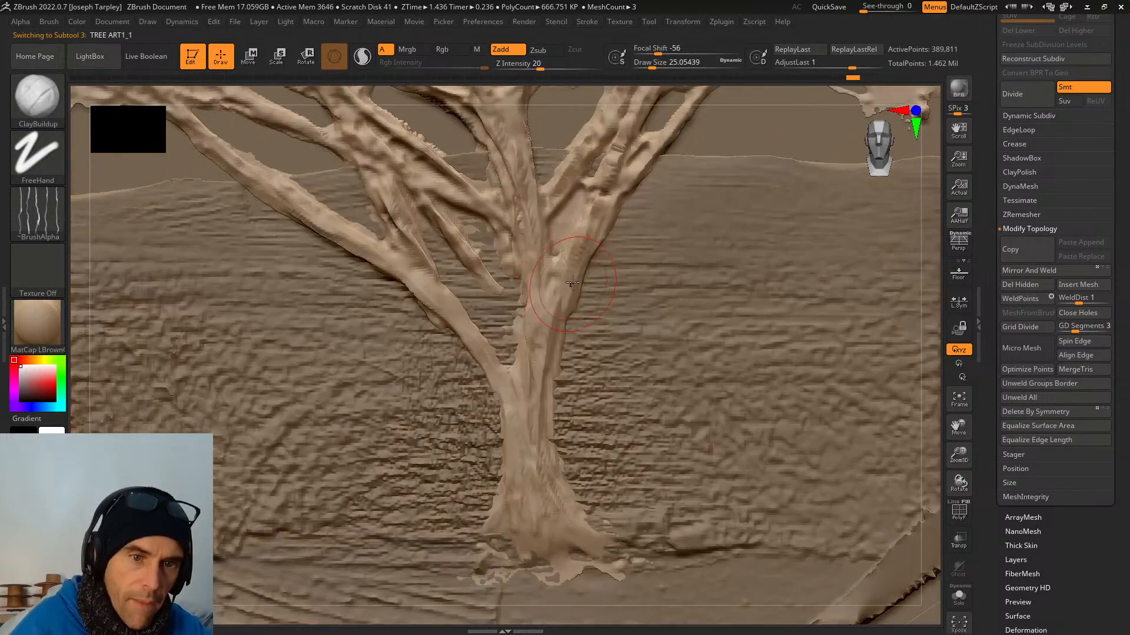
{"action": "left_click_drag", "start_coordinate": [617, 96], "coordinate": [645, 79]}
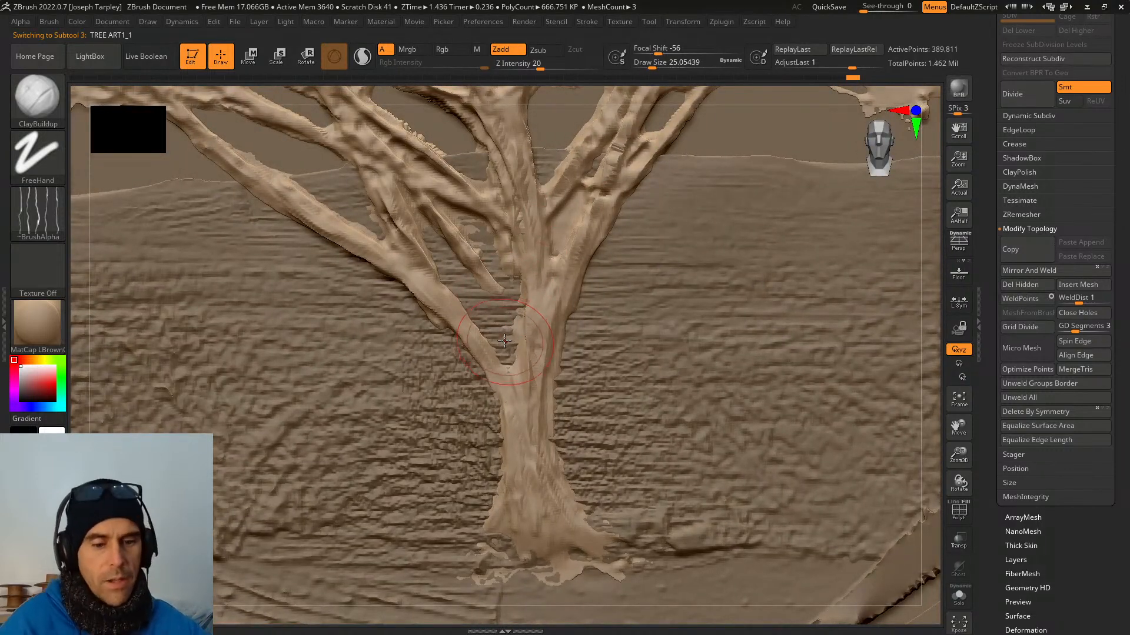
{"action": "key", "text": "b"}
{"action": "key", "text": "c"}
{"action": "key", "text": "t"}
{"action": "key", "text": "space"}
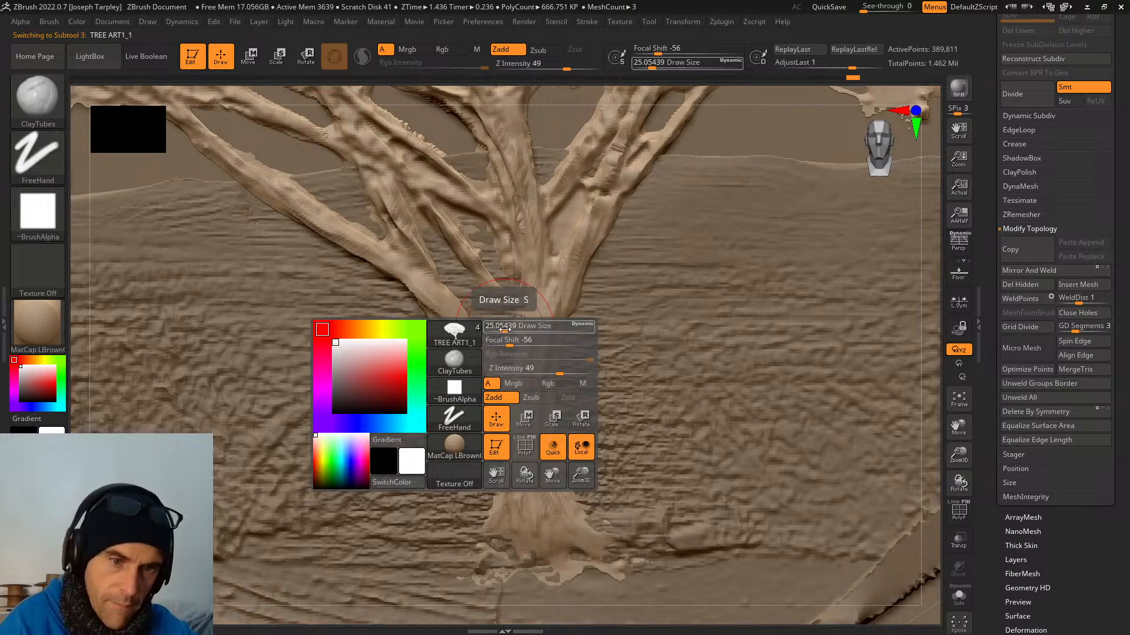
{"action": "left_click_drag", "start_coordinate": [504, 328], "coordinate": [496, 329]}
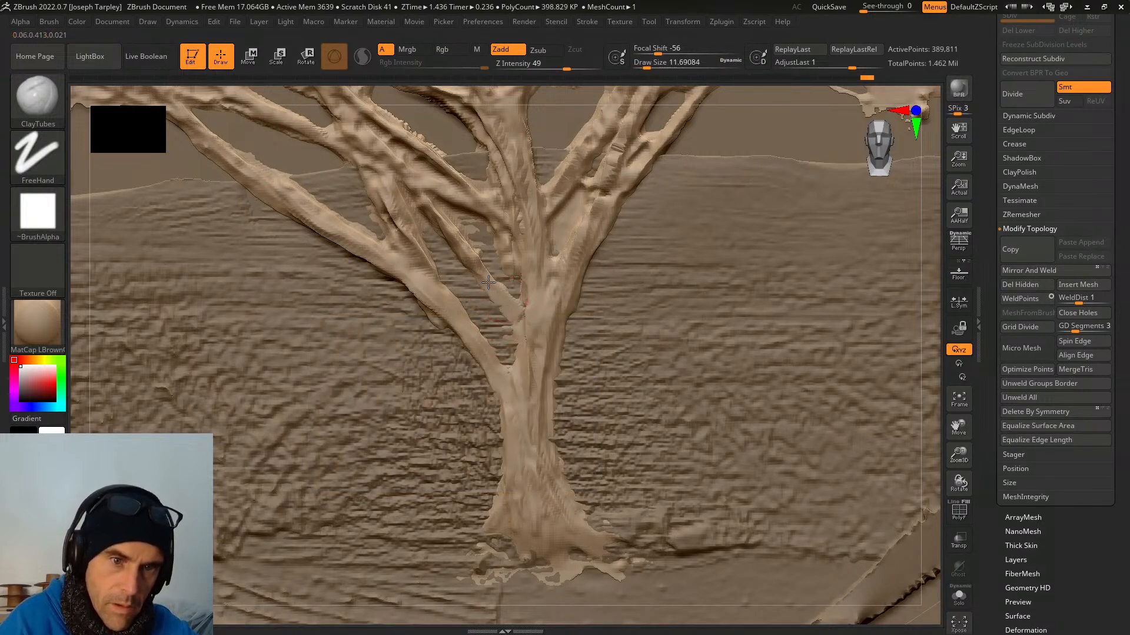
{"action": "mouse_move", "coordinate": [511, 96]}
{"action": "left_mouse_down"}
{"action": "mouse_move", "coordinate": [542, 92]}
{"action": "mouse_move", "coordinate": [537, 79]}
{"action": "mouse_move", "coordinate": [516, 93]}
{"action": "left_mouse_up"}
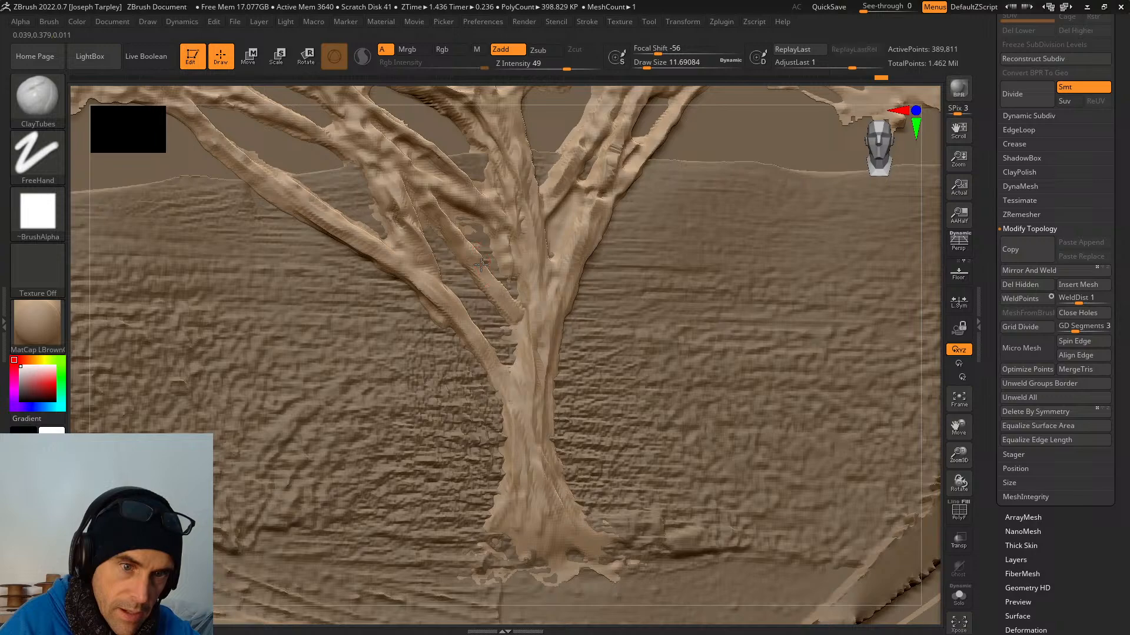
Build up and even out the rebuilt inner branch, and remesh the tree with DynaMesh.
{"action": "left_click_drag", "start_coordinate": [519, 99], "coordinate": [527, 253], "text": "alt"}
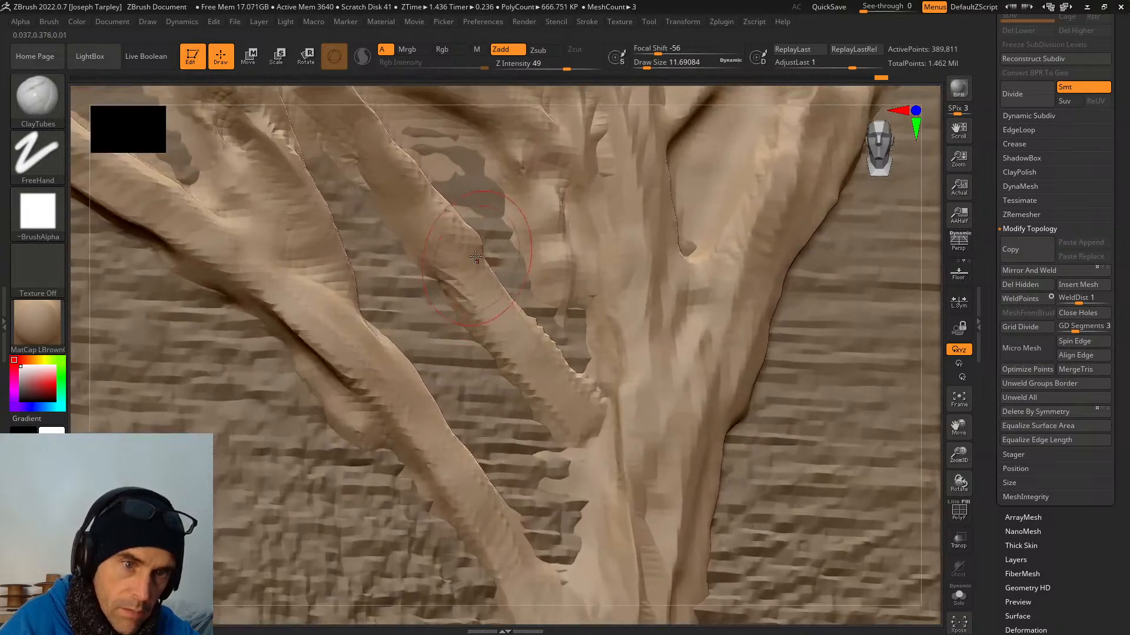
{"action": "left_click_drag", "start_coordinate": [456, 294], "coordinate": [467, 250], "text": "shift"}
{"action": "mouse_move", "coordinate": [527, 304]}
{"action": "left_mouse_down"}
{"action": "mouse_move", "coordinate": [450, 229]}
{"action": "mouse_move", "coordinate": [447, 247]}
{"action": "left_mouse_up"}
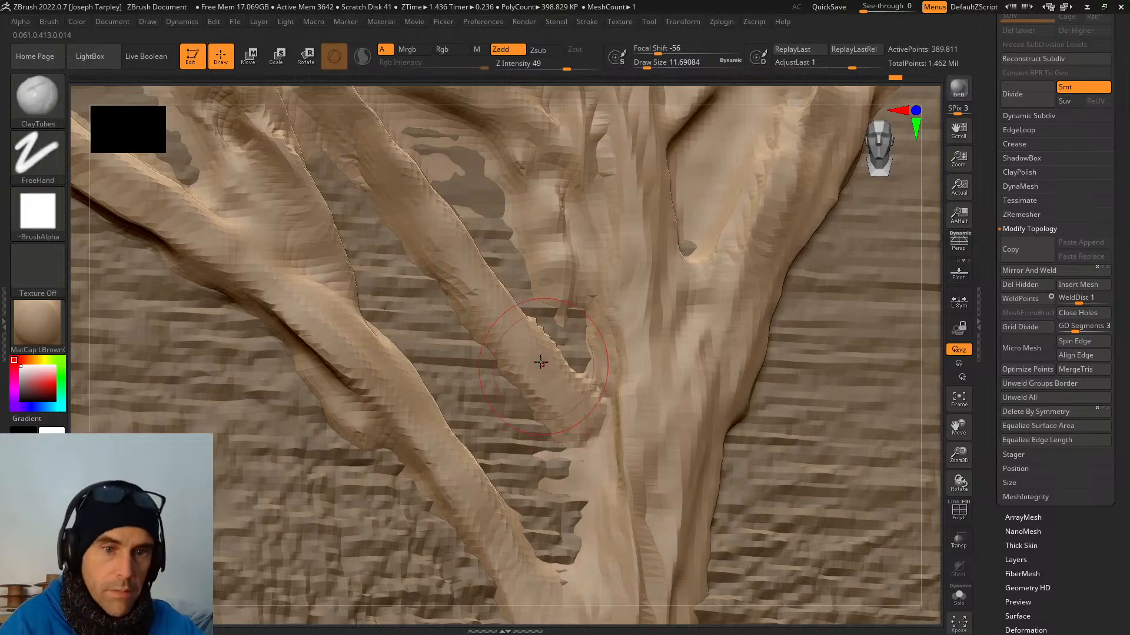
{"action": "key", "text": "f"}
{"action": "left_click_drag", "start_coordinate": [826, 423], "coordinate": [772, 353]}
{"action": "mouse_move", "coordinate": [801, 401]}
{"action": "left_mouse_down", "text": "ctrl"}
{"action": "mouse_move", "coordinate": [832, 311]}
{"action": "mouse_move", "coordinate": [804, 305]}
{"action": "mouse_move", "coordinate": [807, 367]}
{"action": "mouse_move", "coordinate": [824, 313]}
{"action": "mouse_move", "coordinate": [814, 243]}
{"action": "left_mouse_up", "text": "ctrl"}
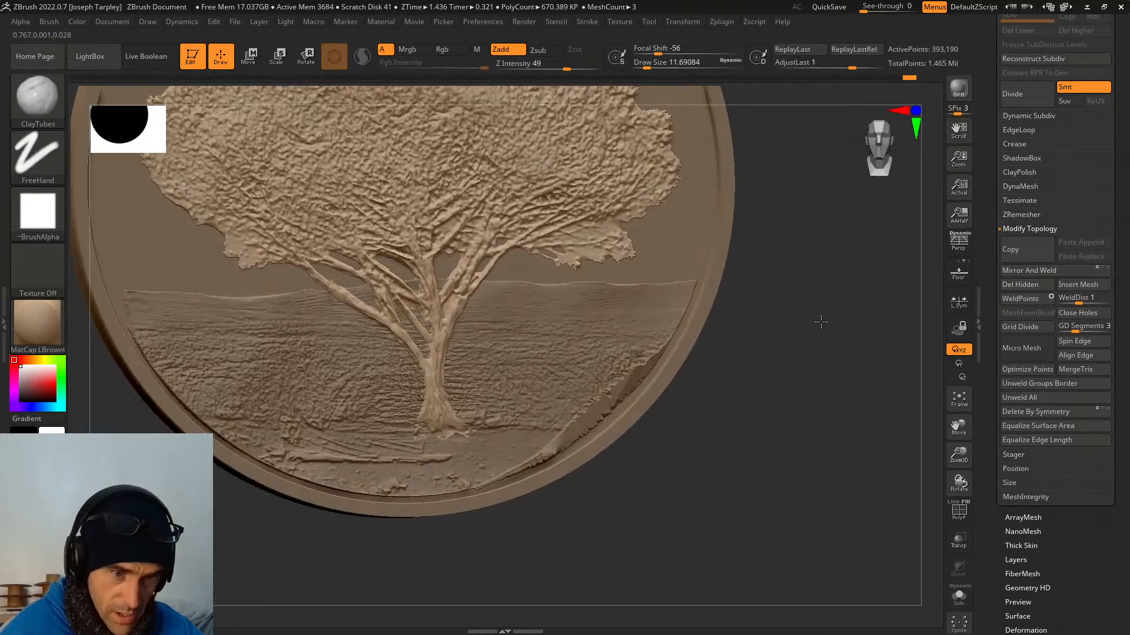
Make the BACKGROUND subtool active and look through its geometry options, including ShadowBox.
{"action": "left_click", "coordinate": [569, 388], "text": "alt"}
{"action": "left_click_drag", "start_coordinate": [752, 496], "coordinate": [751, 486]}
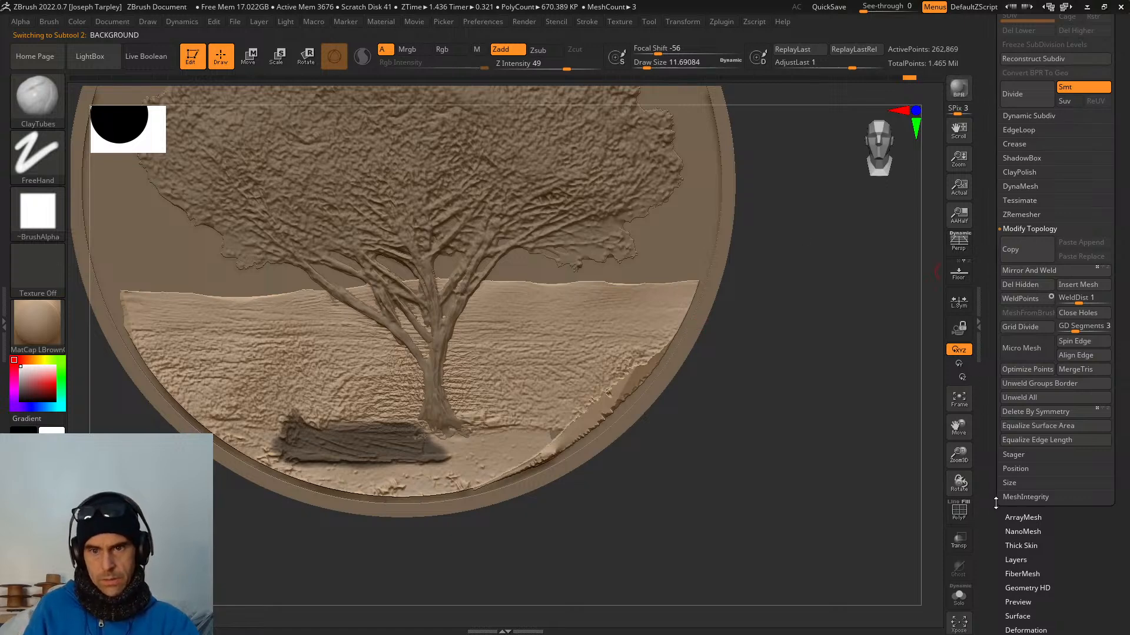
{"action": "left_click_drag", "start_coordinate": [991, 505], "coordinate": [1071, 335]}
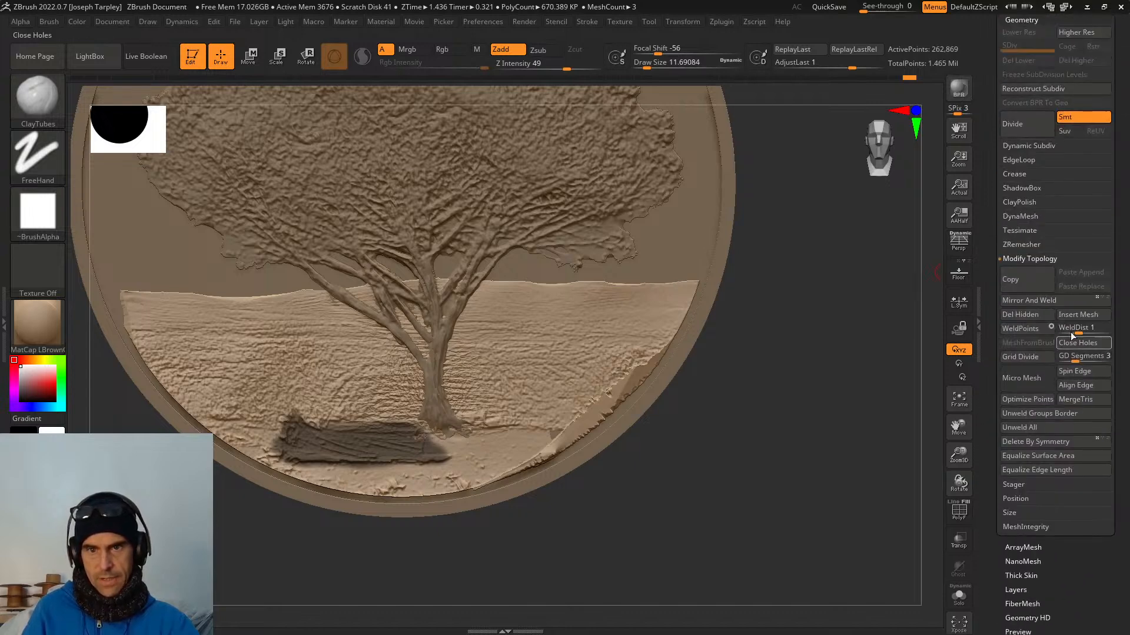
{"action": "left_click", "coordinate": [1071, 188]}
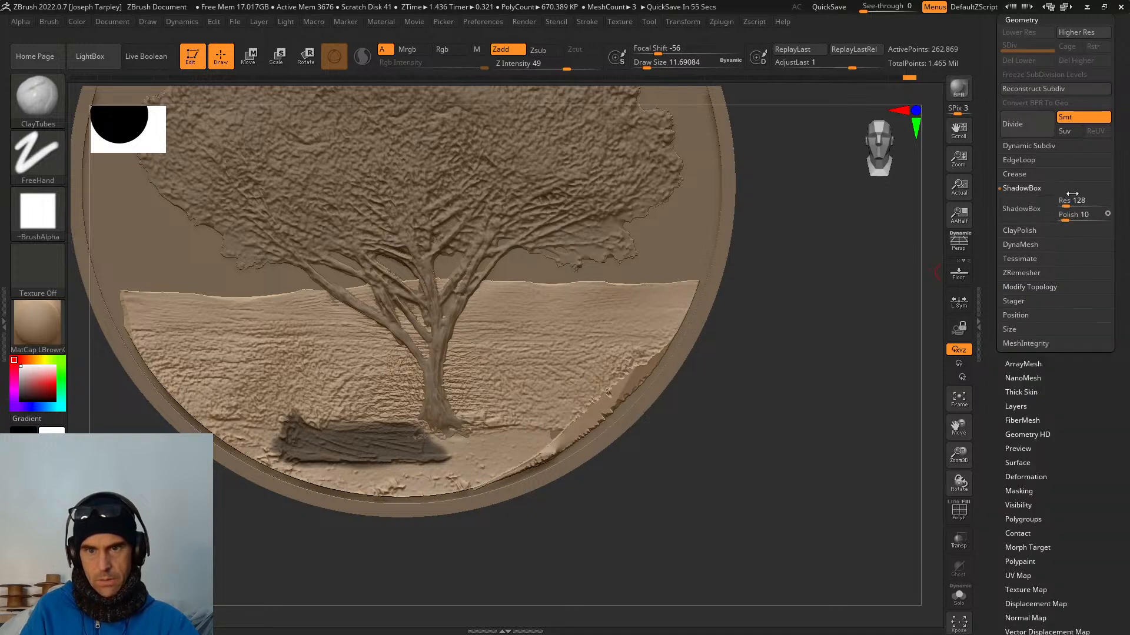
{"action": "left_click", "coordinate": [1037, 188]}
{"action": "left_click_drag", "start_coordinate": [992, 173], "coordinate": [992, 269]}
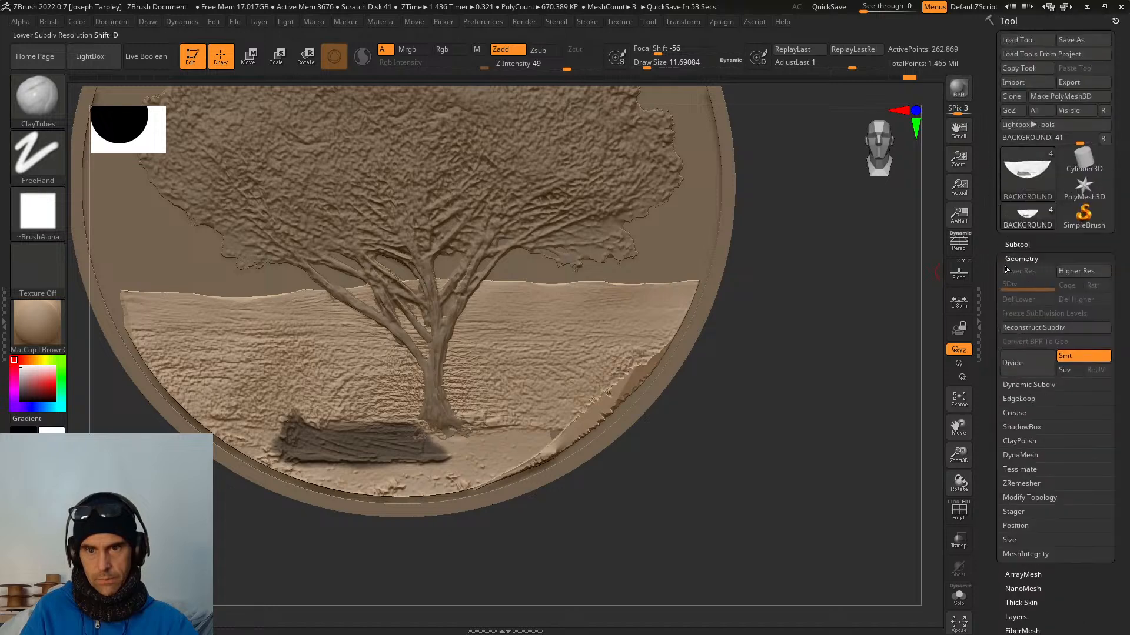
Examine the subtool and geometry options for a command that suits the masked ground patch.
{"action": "left_click", "coordinate": [1015, 244]}
{"action": "left_click_drag", "start_coordinate": [989, 340], "coordinate": [1020, 199]}
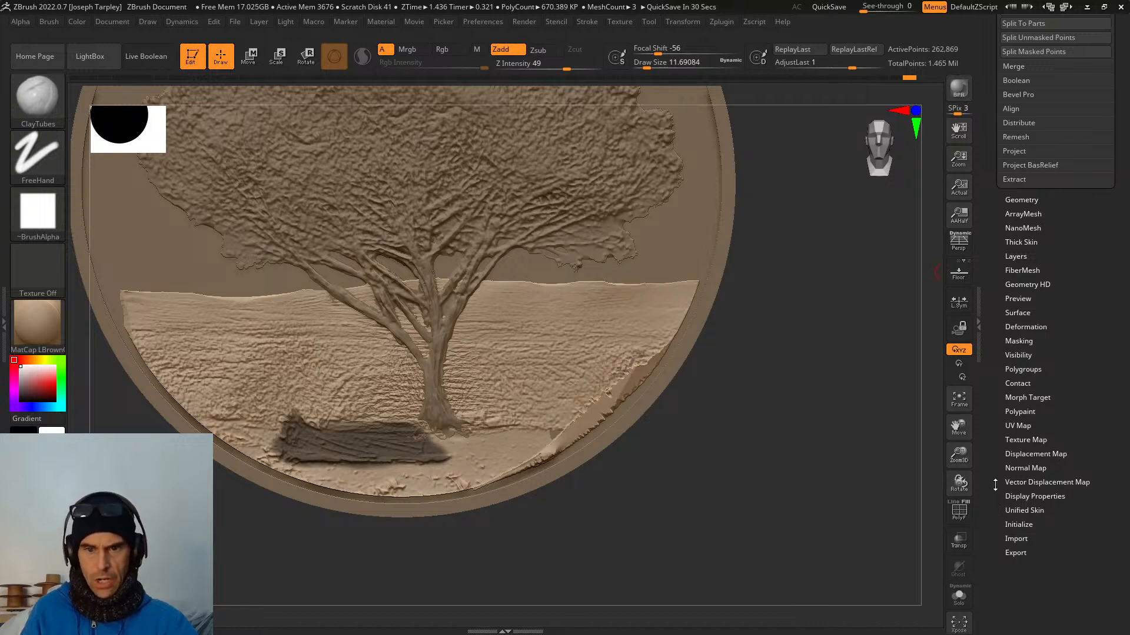
{"action": "scroll", "coordinate": [995, 485], "scroll_direction": "up", "scroll_amount": 5}
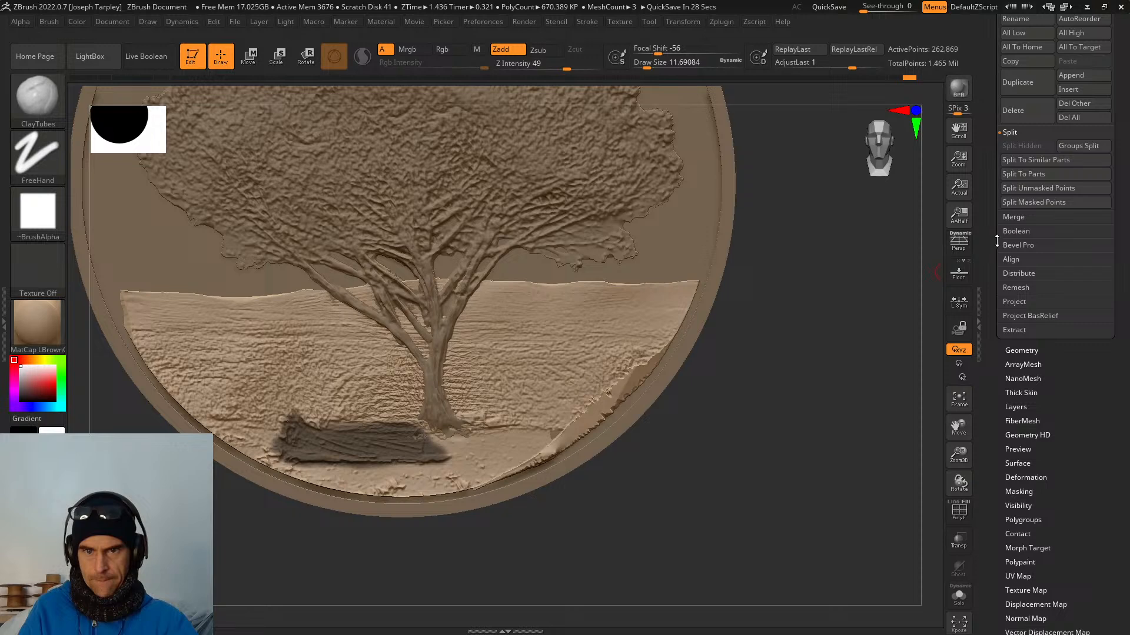
{"action": "scroll", "coordinate": [996, 241], "scroll_direction": "up", "scroll_amount": 15}
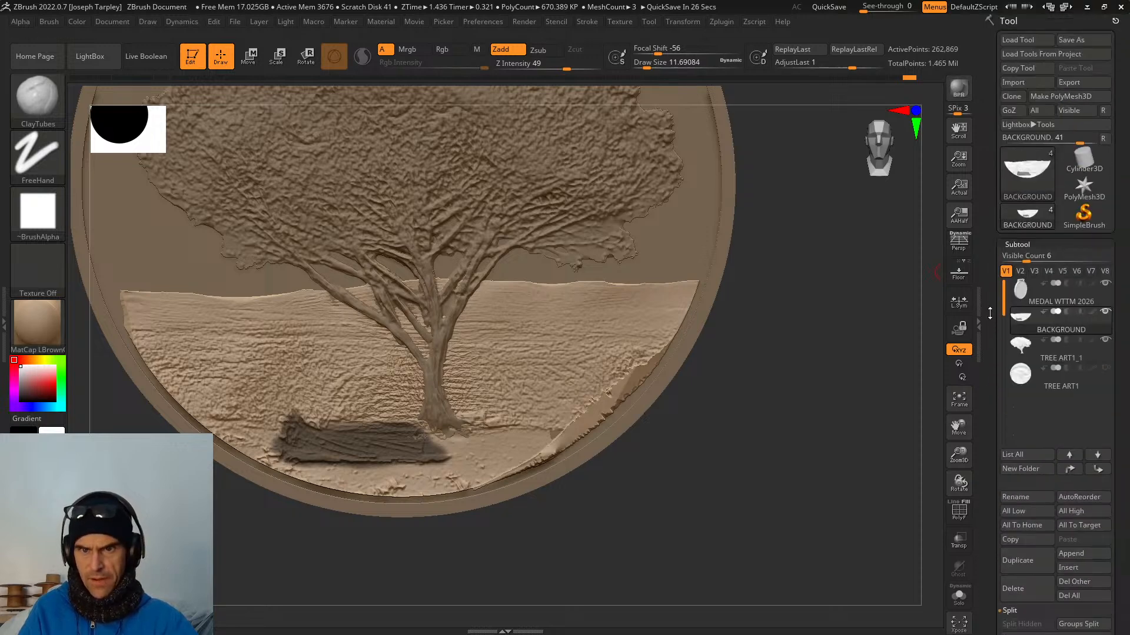
{"action": "scroll", "coordinate": [990, 313], "scroll_direction": "down", "scroll_amount": 10}
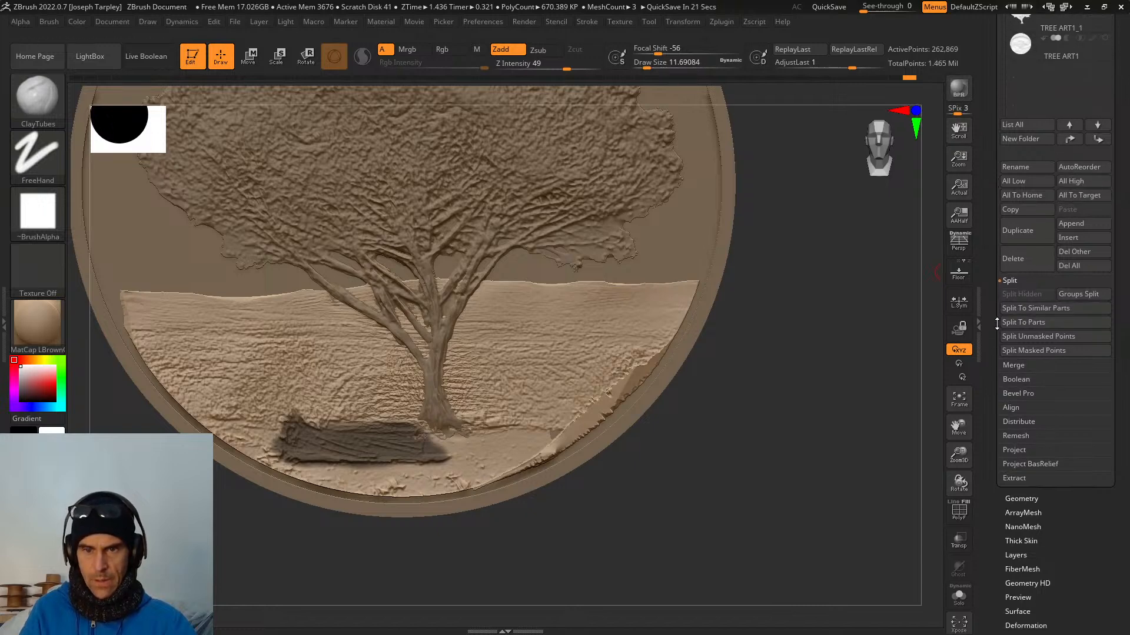
{"action": "scroll", "coordinate": [995, 340], "scroll_direction": "down", "scroll_amount": 2}
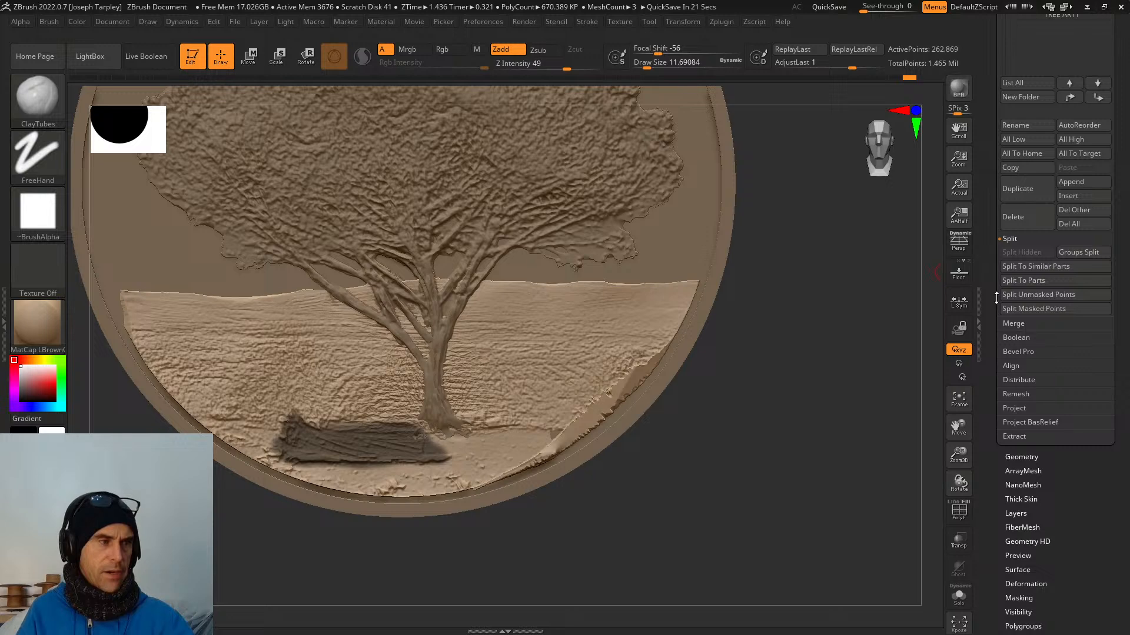
{"action": "scroll", "coordinate": [994, 289], "scroll_direction": "down", "scroll_amount": 2}
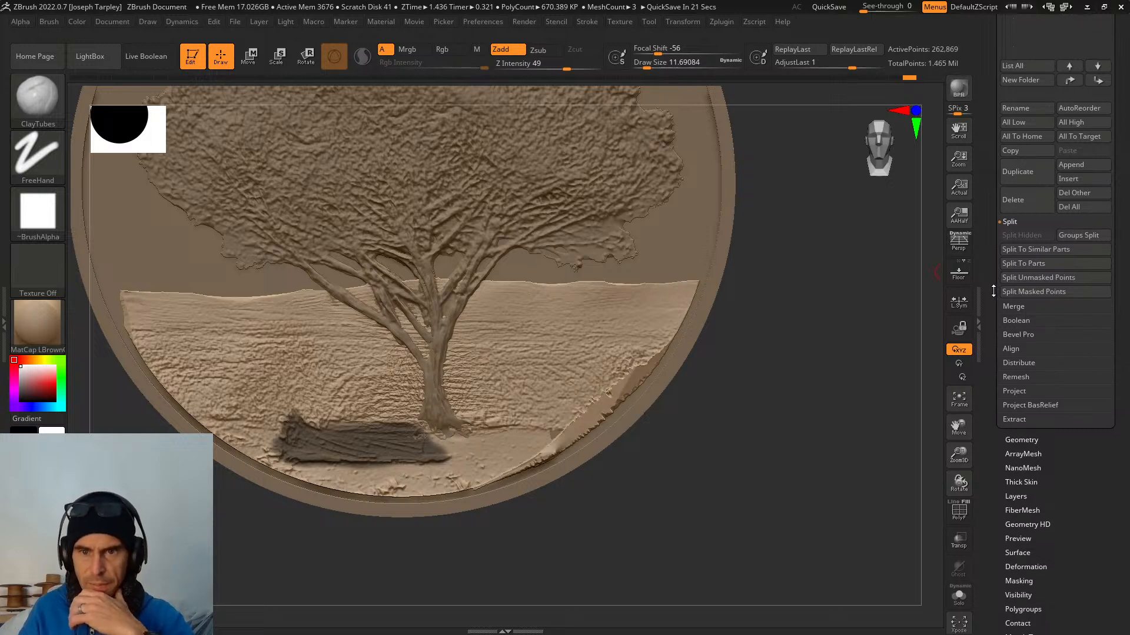
{"action": "scroll", "coordinate": [989, 276], "scroll_direction": "down", "scroll_amount": 2}
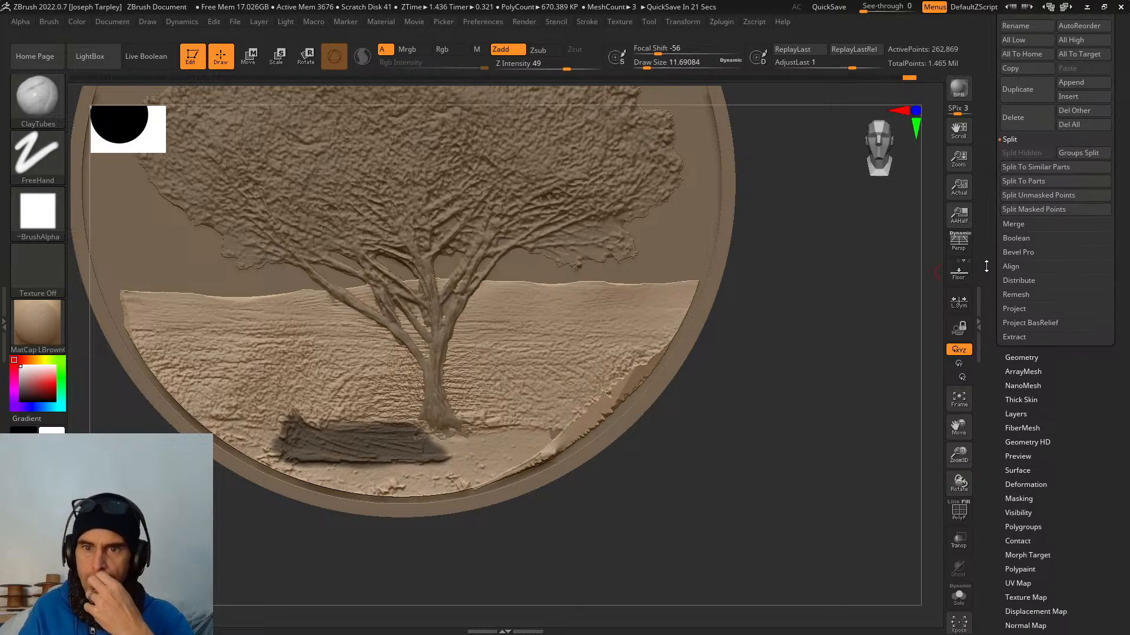
{"action": "scroll", "coordinate": [986, 259], "scroll_direction": "down", "scroll_amount": 2}
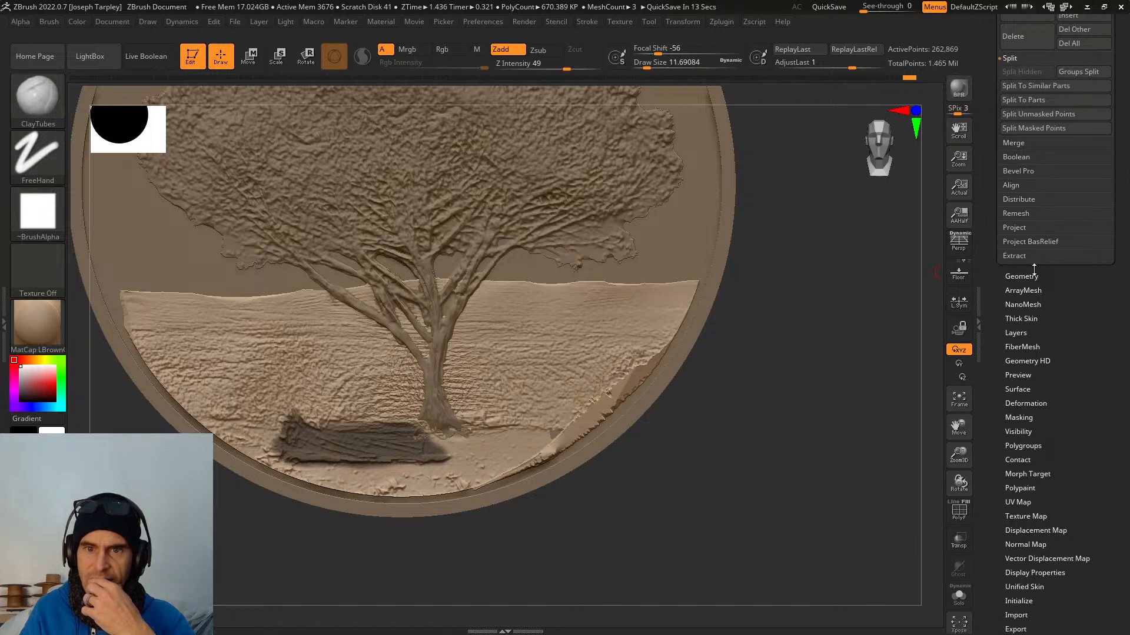
{"action": "left_click", "coordinate": [1030, 274]}
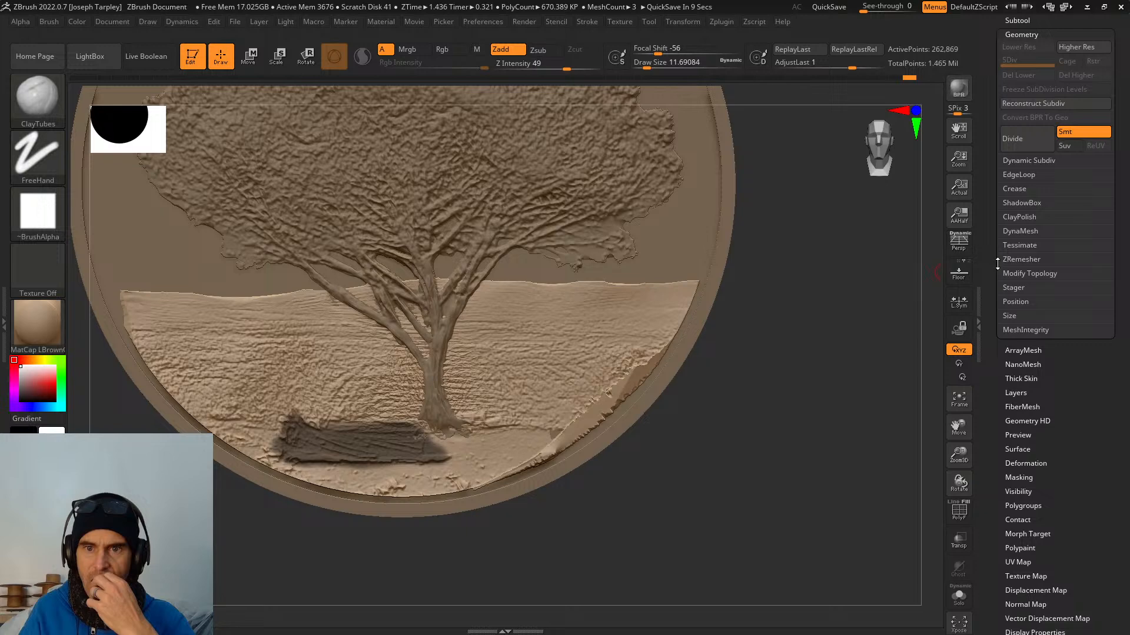
{"action": "left_click", "coordinate": [999, 331]}
{"action": "left_click_drag", "start_coordinate": [995, 328], "coordinate": [993, 353]}
{"action": "left_click", "coordinate": [1012, 368]}
{"action": "left_click", "coordinate": [1014, 340]}
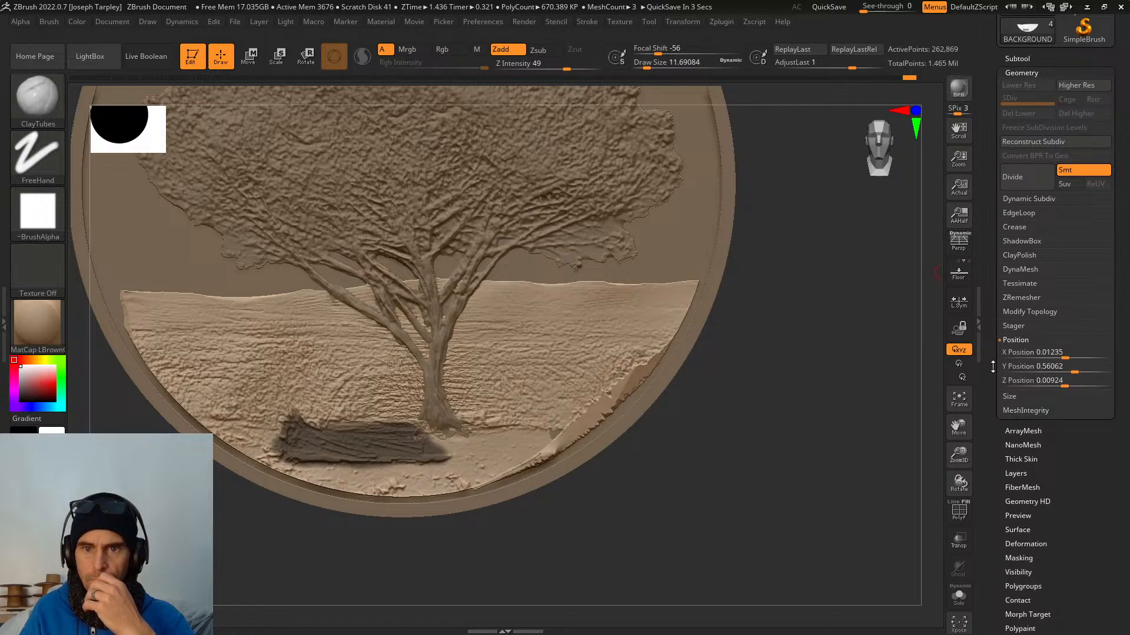
{"action": "left_click", "coordinate": [1016, 340]}
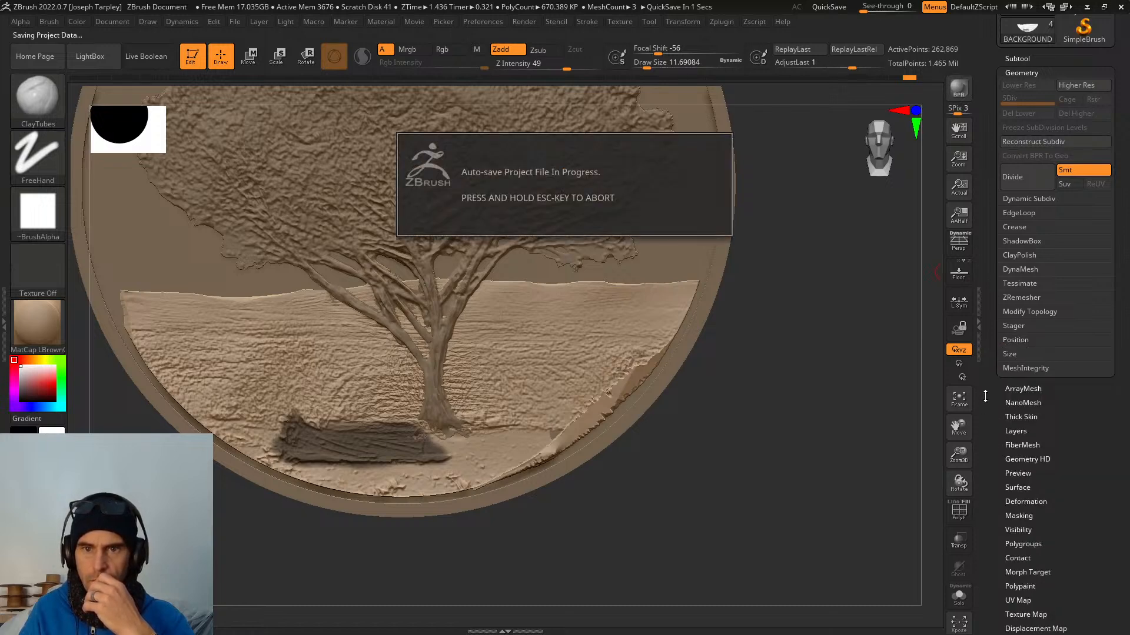
{"action": "scroll", "coordinate": [993, 283], "scroll_direction": "up", "scroll_amount": 4}
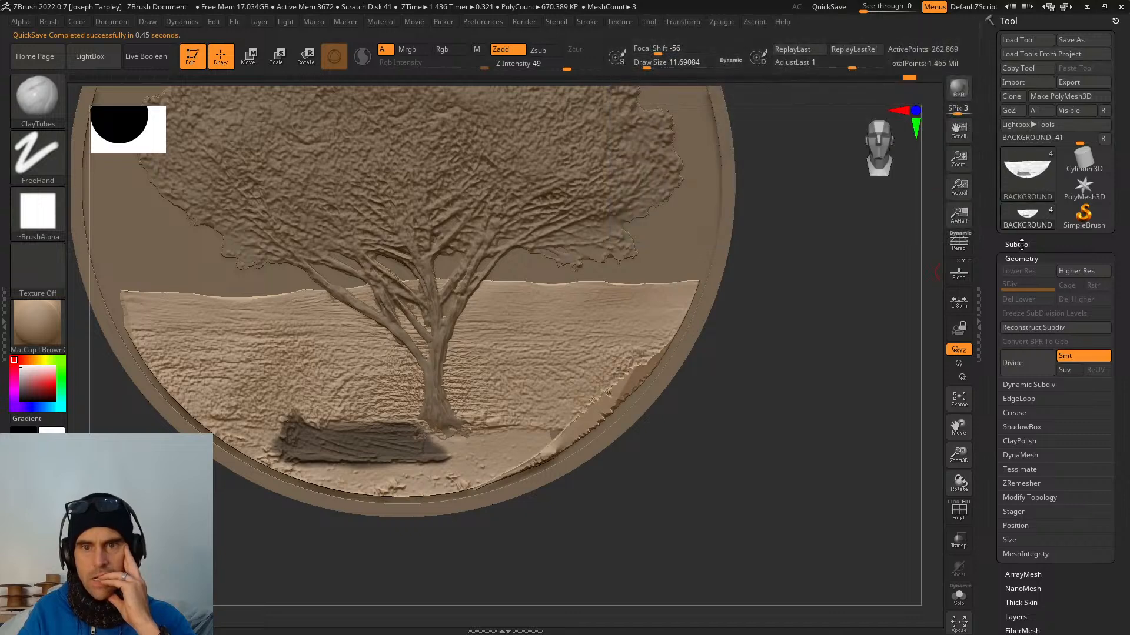
Set the subtool Extract options to surface smoothness 32 and thickness 0.27785, and preview the extraction of the masked ground patch.
{"action": "left_click", "coordinate": [1018, 244]}
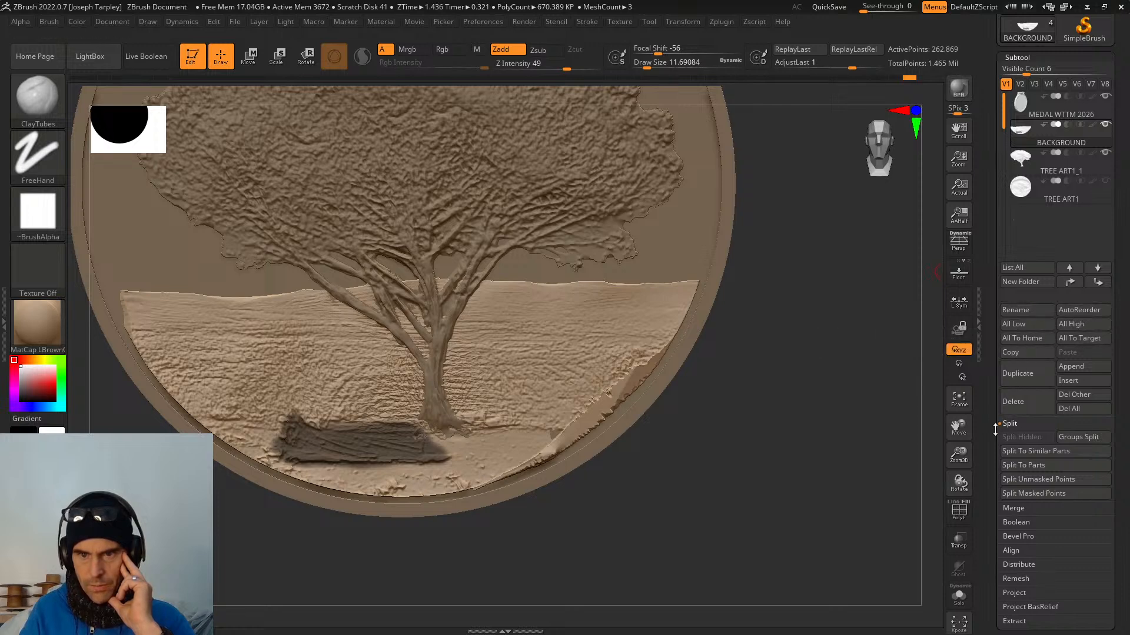
{"action": "left_click_drag", "start_coordinate": [995, 462], "coordinate": [989, 352]}
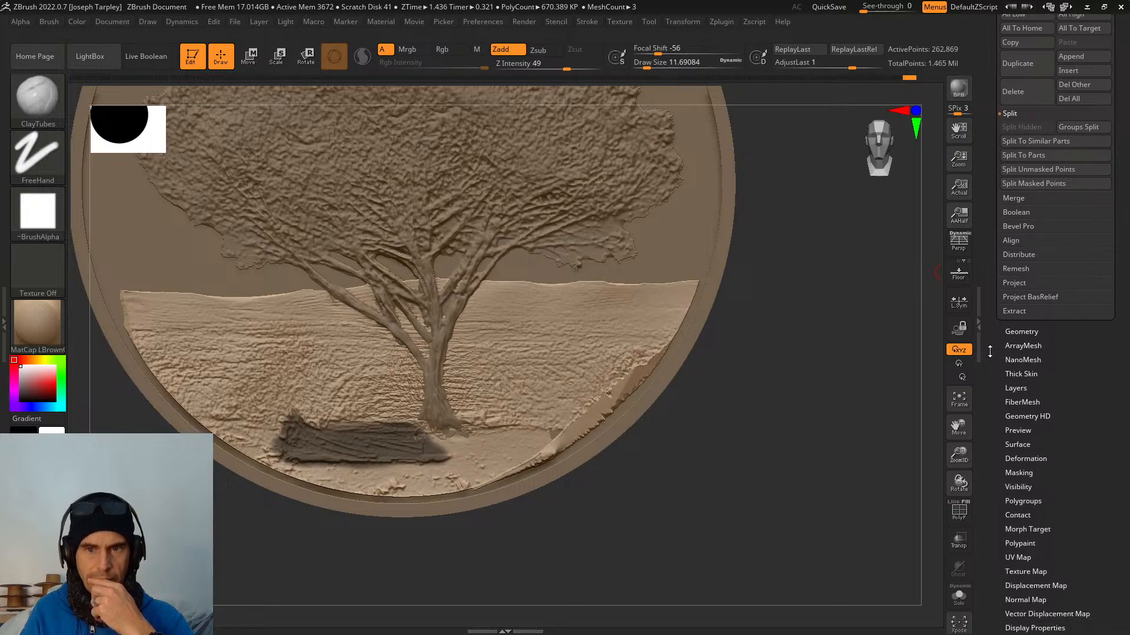
{"action": "left_click", "coordinate": [1030, 313]}
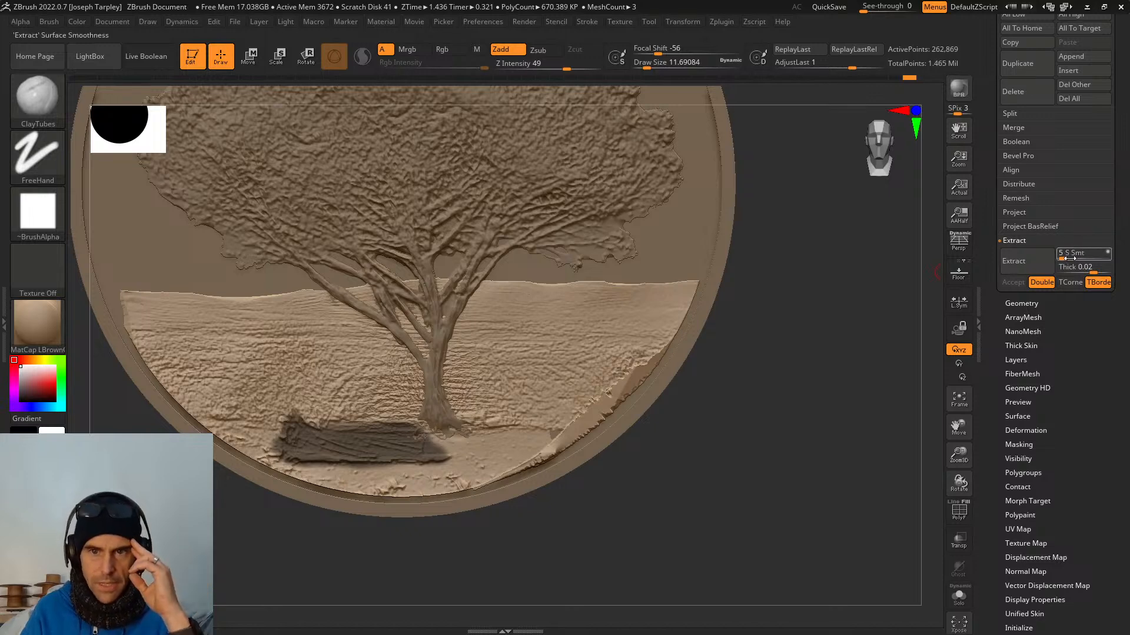
{"action": "left_click_drag", "start_coordinate": [933, 340], "coordinate": [828, 439]}
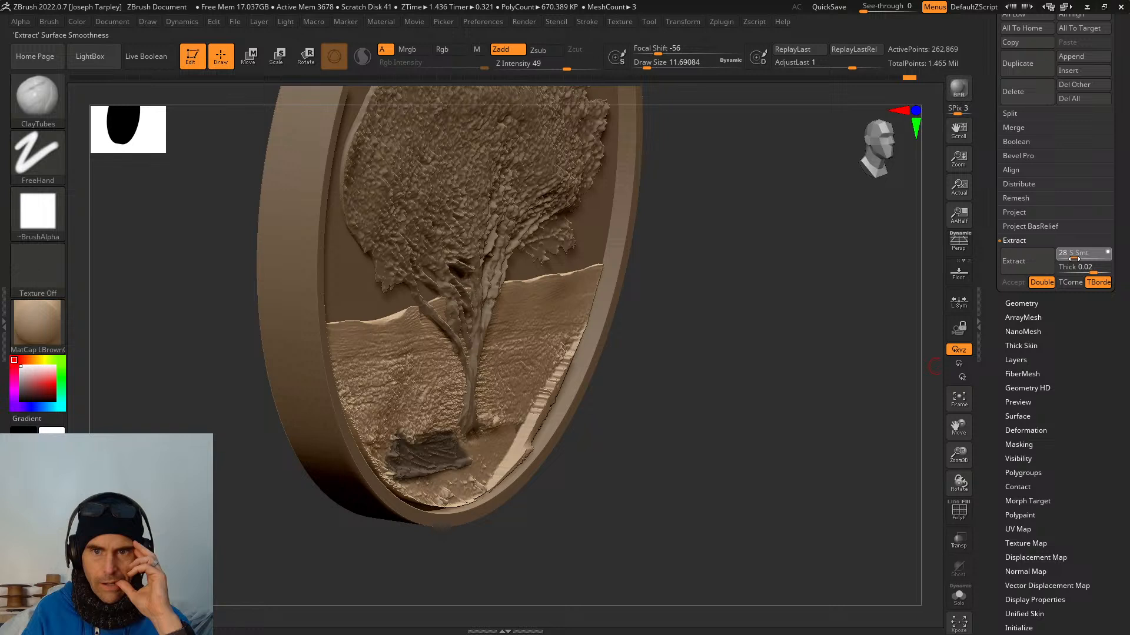
{"action": "mouse_move", "coordinate": [1090, 271]}
{"action": "left_mouse_down"}
{"action": "mouse_move", "coordinate": [1101, 271]}
{"action": "mouse_move", "coordinate": [1073, 256]}
{"action": "left_mouse_up"}
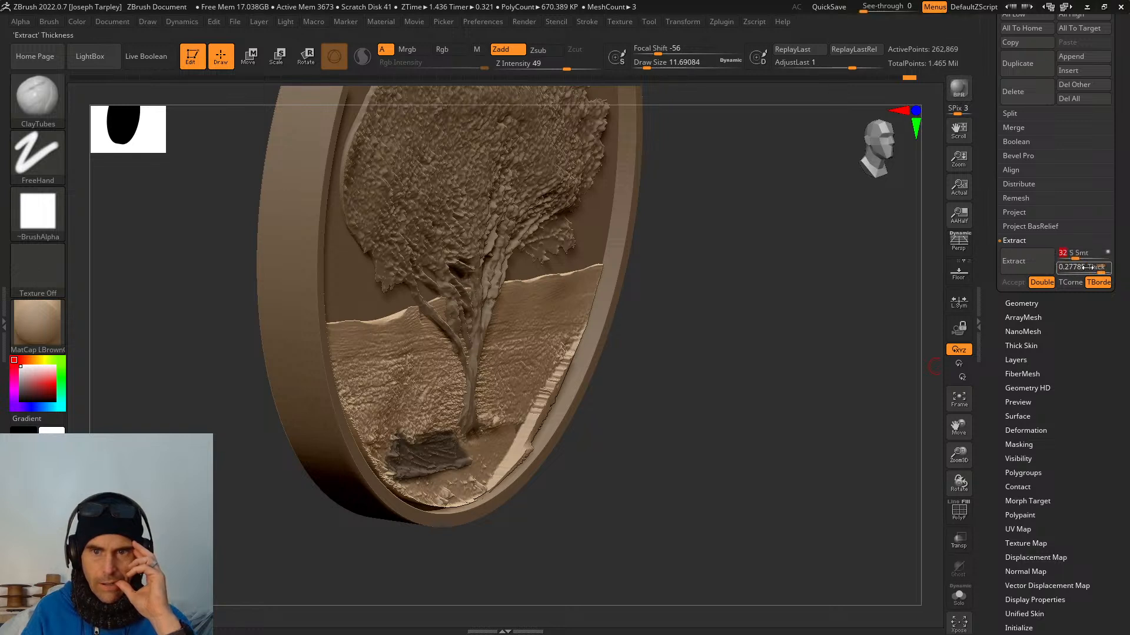
{"action": "left_click", "coordinate": [1013, 262]}
{"action": "left_click_drag", "start_coordinate": [845, 406], "coordinate": [803, 388]}
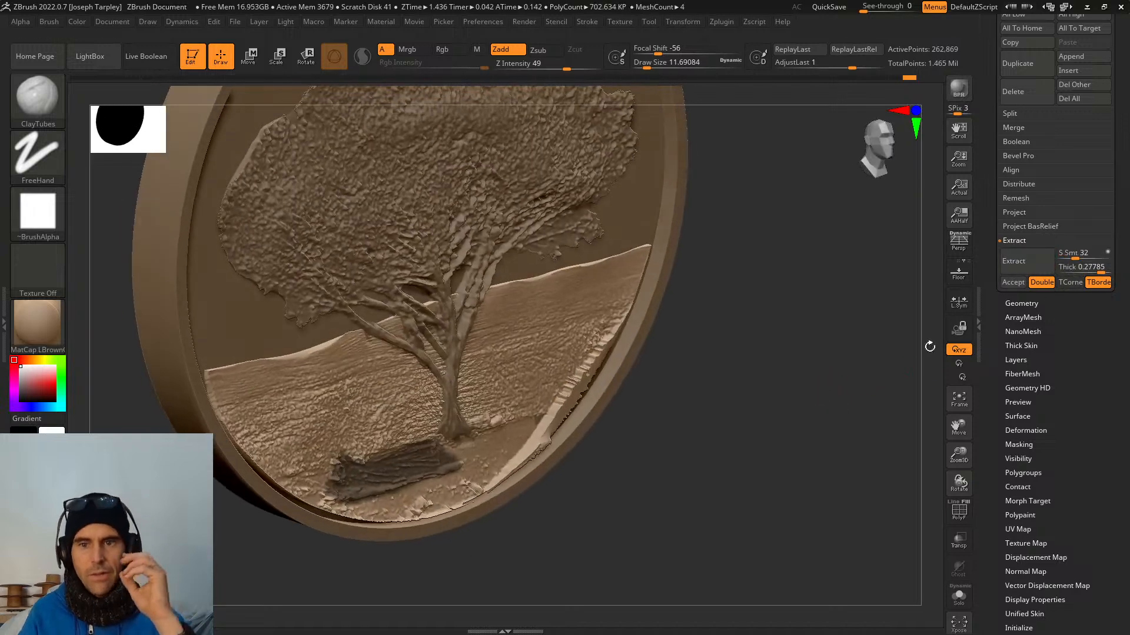
Try thinner extraction previews of the masked patch at thickness 0.20299 and 0.14439.
{"action": "left_click_drag", "start_coordinate": [1102, 269], "coordinate": [1100, 270]}
{"action": "left_click", "coordinate": [1029, 272]}
{"action": "left_click", "coordinate": [1076, 271]}
{"action": "left_click", "coordinate": [1037, 272]}
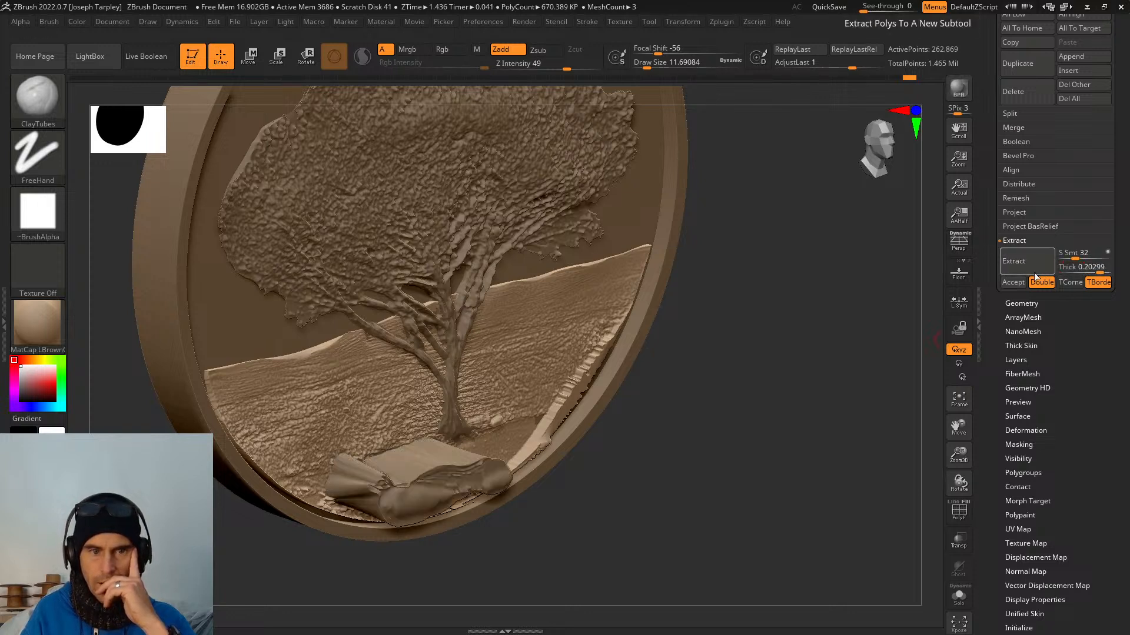
{"action": "left_click", "coordinate": [1101, 271]}
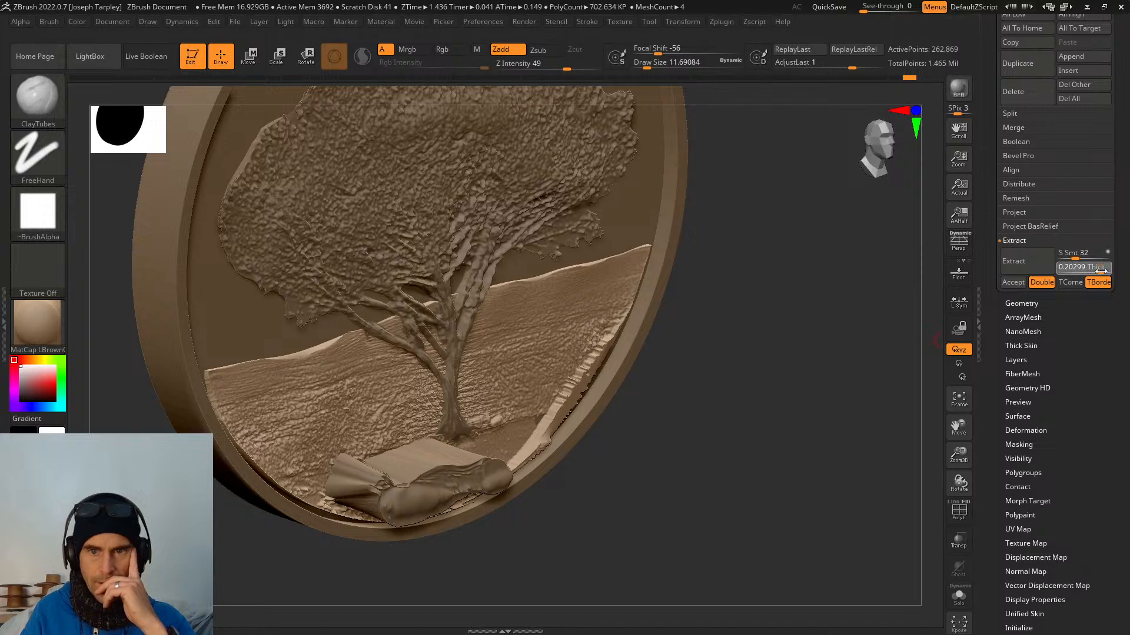
{"action": "left_click", "coordinate": [1099, 271]}
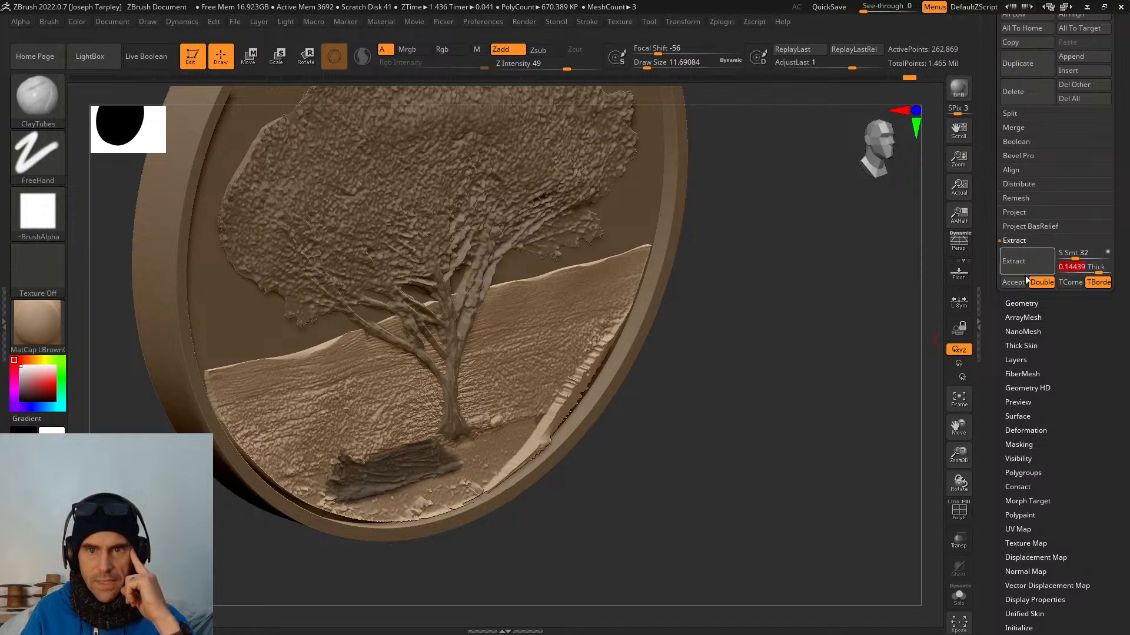
{"action": "left_click", "coordinate": [1024, 273]}
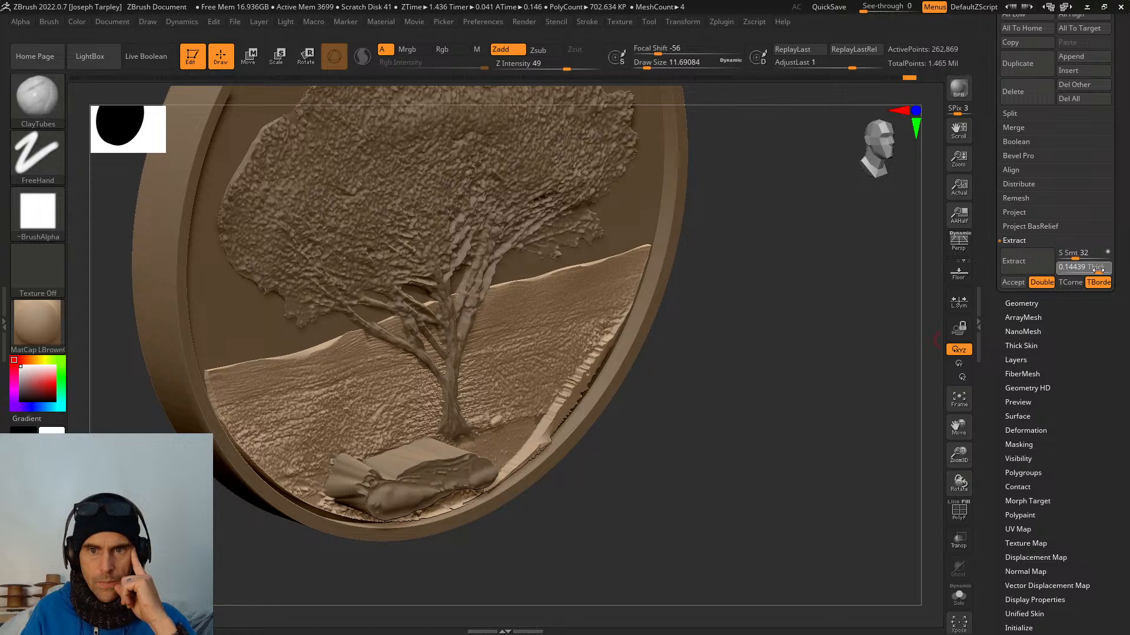
Extract the masked patch at thickness 0.12038 and accept it as a new subtool.
{"action": "left_click_drag", "start_coordinate": [1093, 272], "coordinate": [1098, 271]}
{"action": "left_click", "coordinate": [1031, 266]}
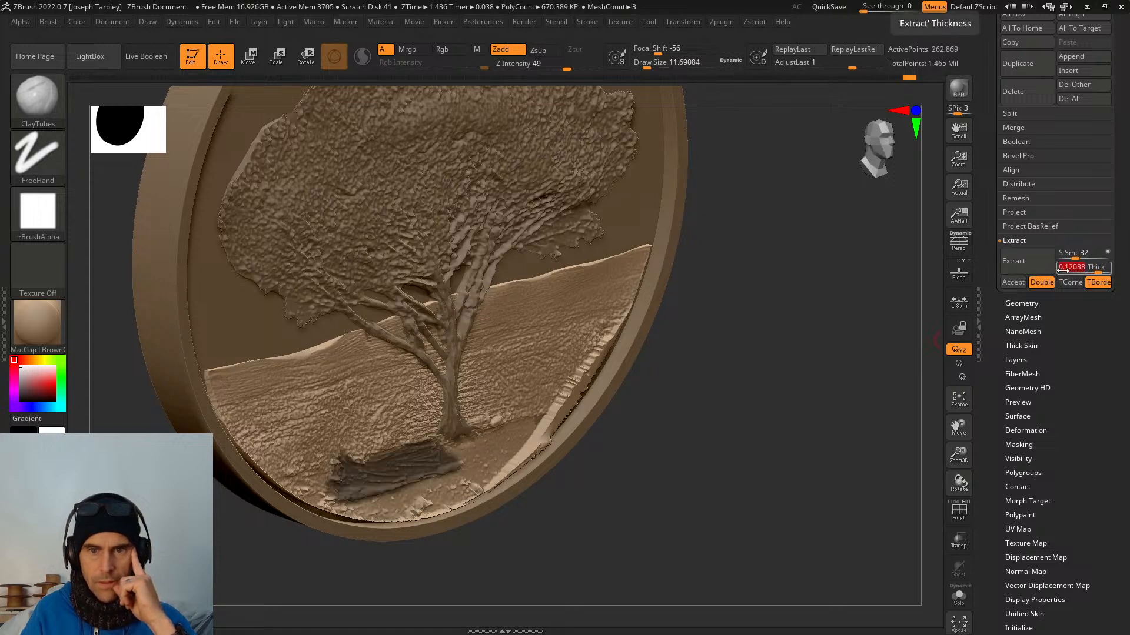
{"action": "key", "text": "Return"}
{"action": "left_click", "coordinate": [1040, 264]}
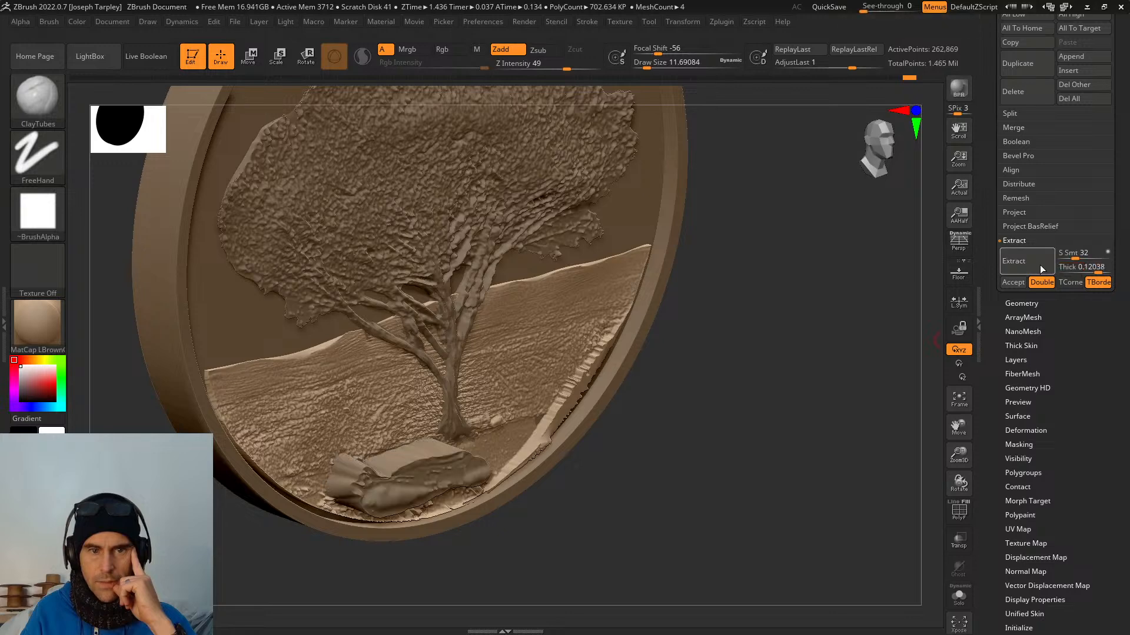
{"action": "left_click_drag", "start_coordinate": [881, 395], "coordinate": [855, 416]}
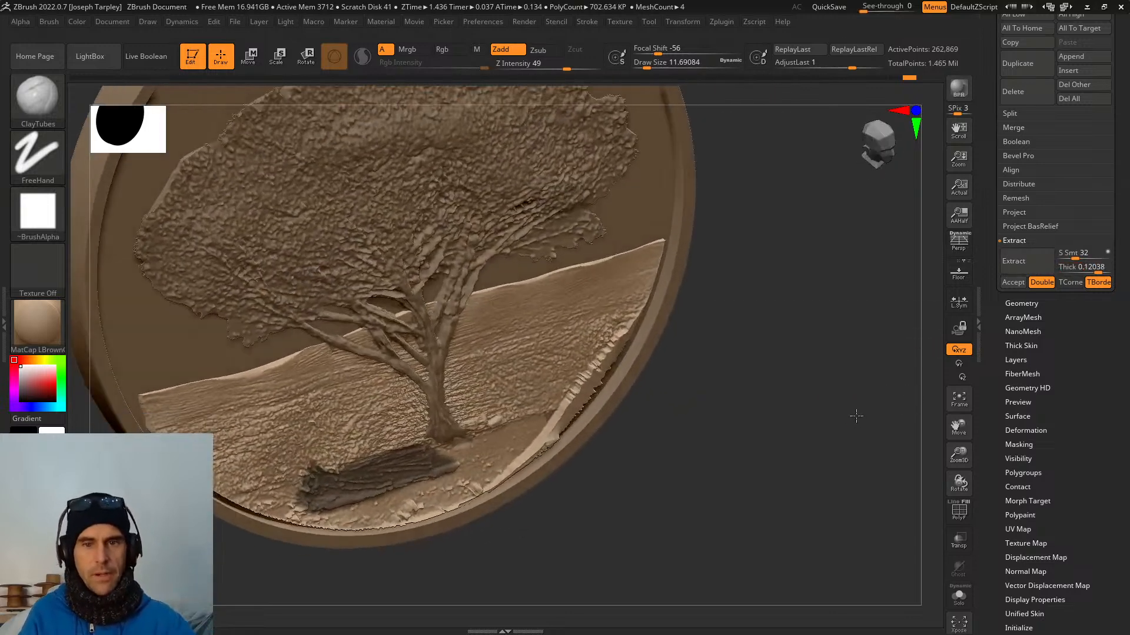
{"action": "left_click", "coordinate": [1025, 262]}
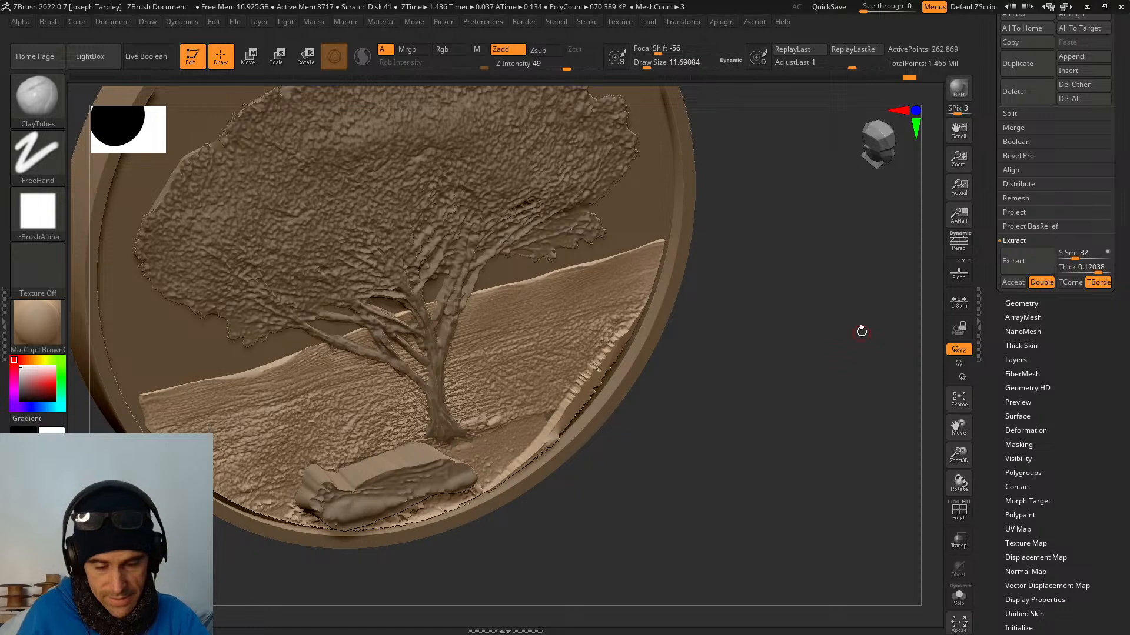
{"action": "left_click", "coordinate": [1014, 282]}
Move the extracted patch back along its depth axis so it sits deeper in the medal's background.
{"action": "left_click_drag", "start_coordinate": [818, 459], "coordinate": [801, 398]}
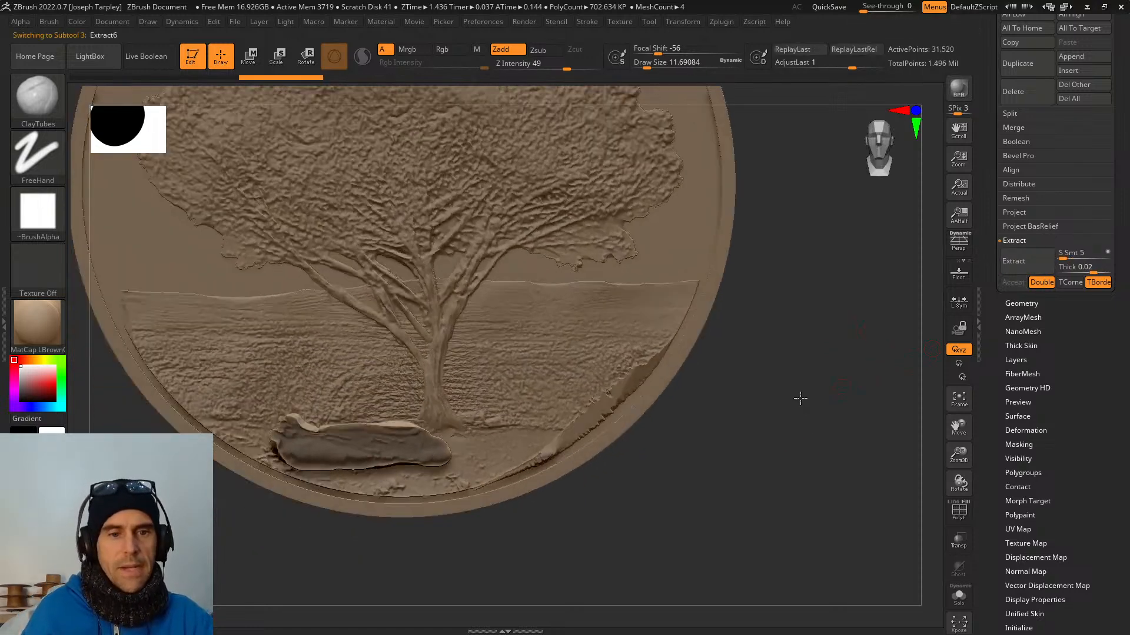
{"action": "right_click_drag", "start_coordinate": [825, 433], "coordinate": [835, 542], "text": "ctrl"}
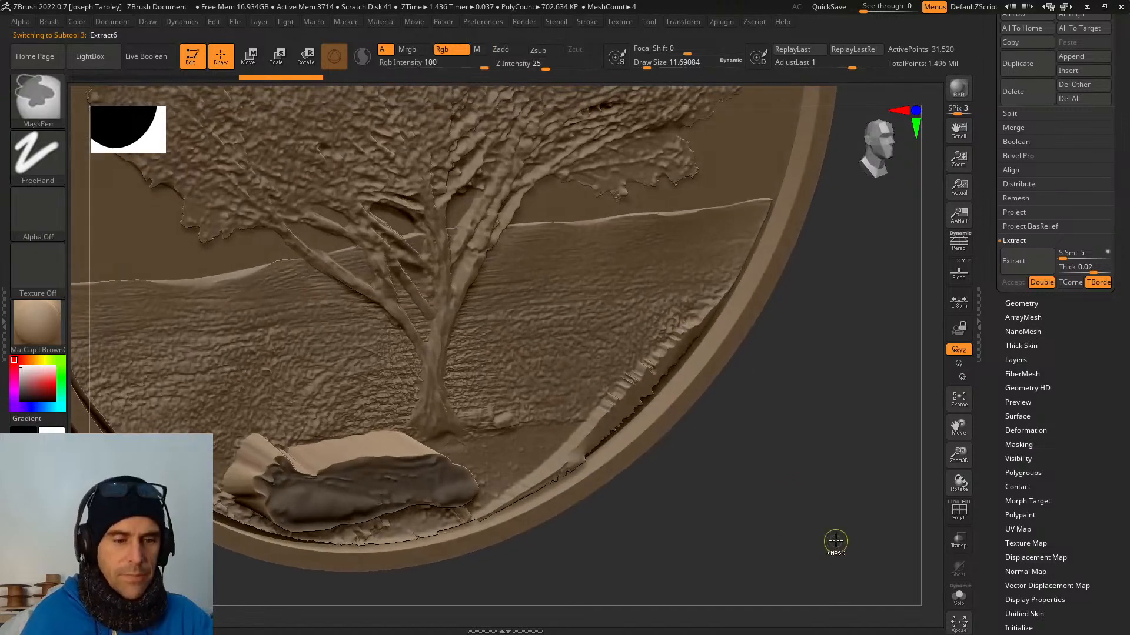
{"action": "mouse_move", "coordinate": [836, 541]}
{"action": "left_mouse_down", "text": "ctrl"}
{"action": "mouse_move", "coordinate": [895, 441]}
{"action": "mouse_move", "coordinate": [835, 446]}
{"action": "mouse_move", "coordinate": [844, 412]}
{"action": "left_mouse_up", "text": "ctrl"}
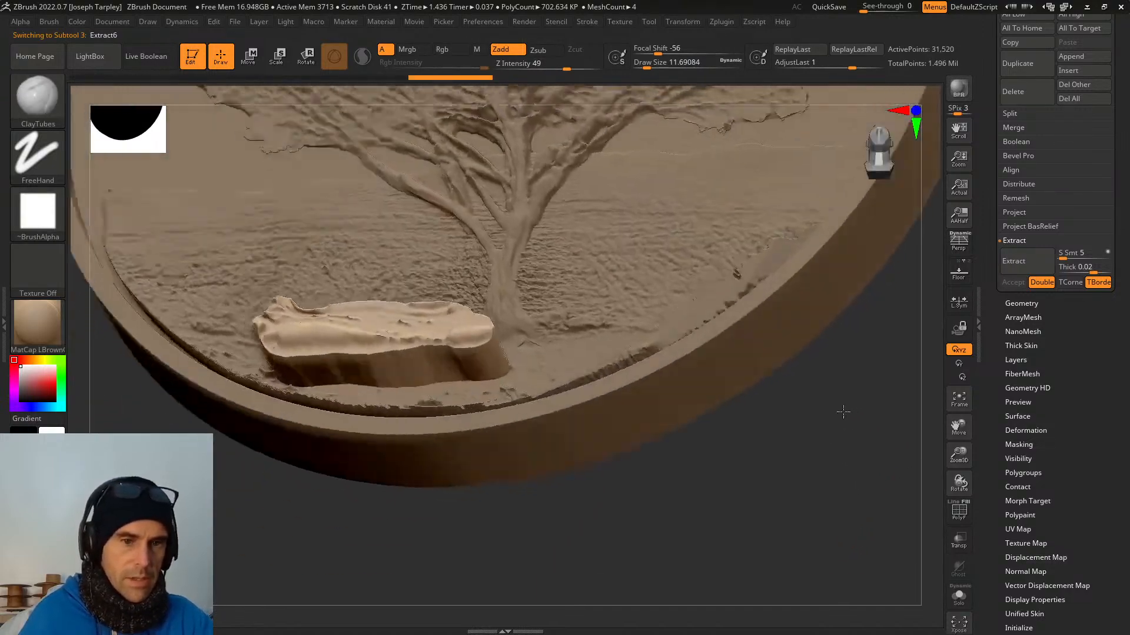
{"action": "key", "text": "w"}
{"action": "right_click_drag", "start_coordinate": [843, 412], "coordinate": [842, 509]}
{"action": "key", "text": "f"}
{"action": "key", "text": "f"}
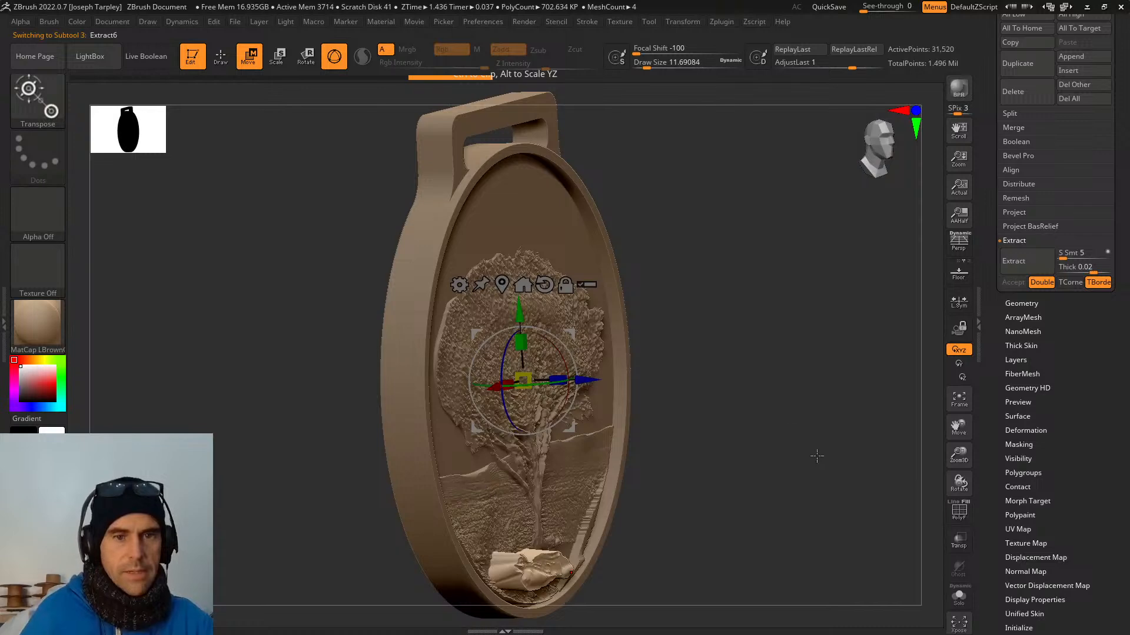
{"action": "key", "text": "f"}
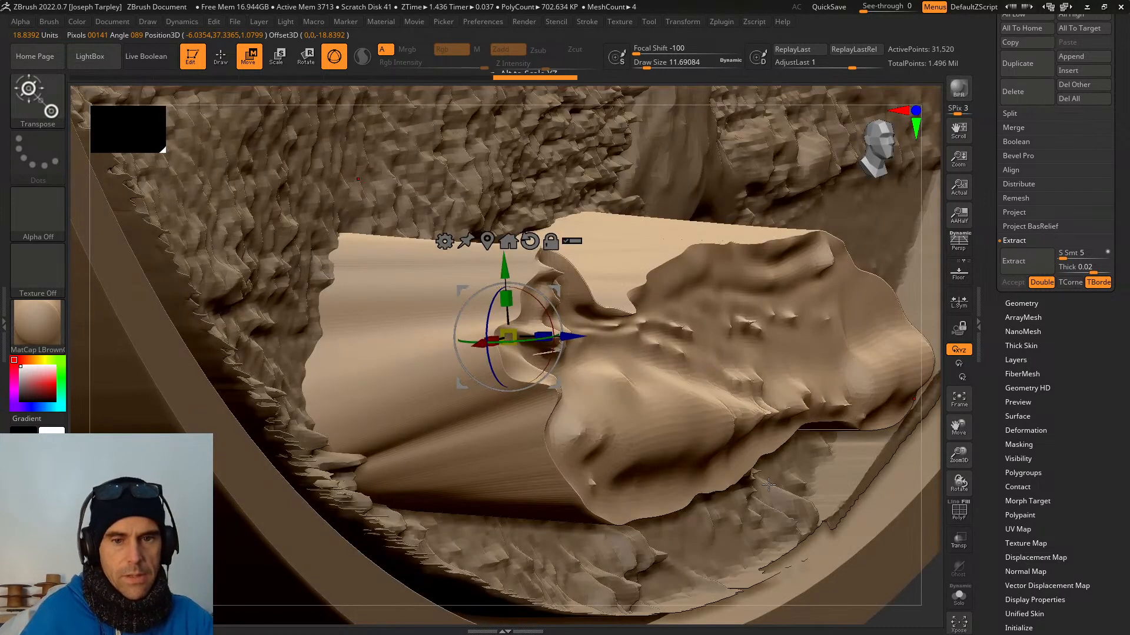
{"action": "key", "text": "q"}
{"action": "key", "text": "f"}
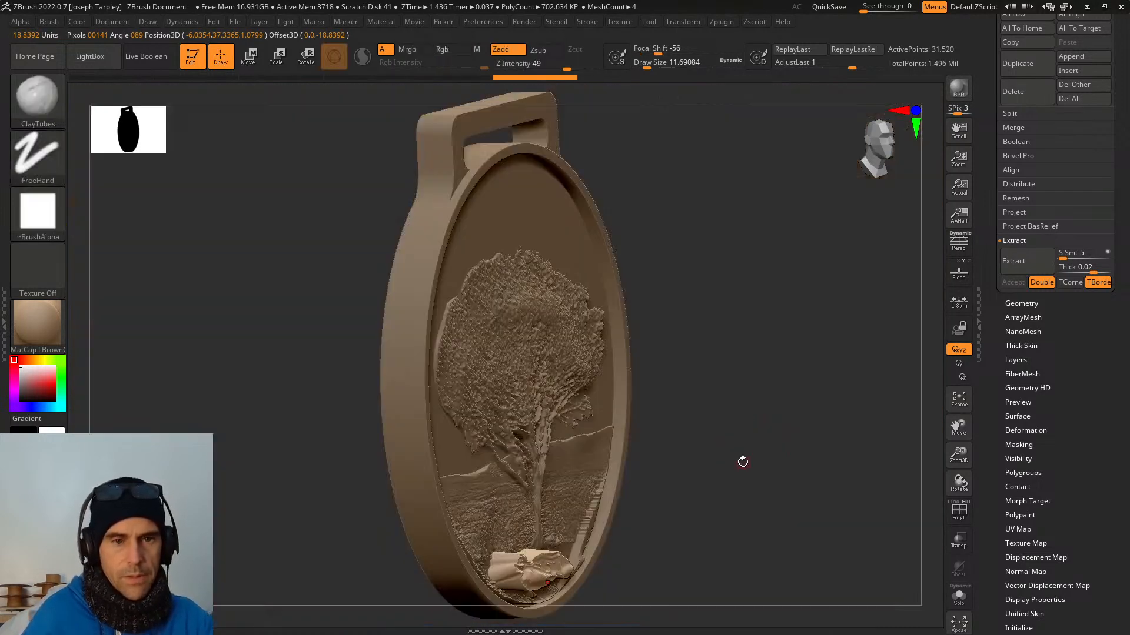
{"action": "key", "text": "w"}
{"action": "key", "text": "f"}
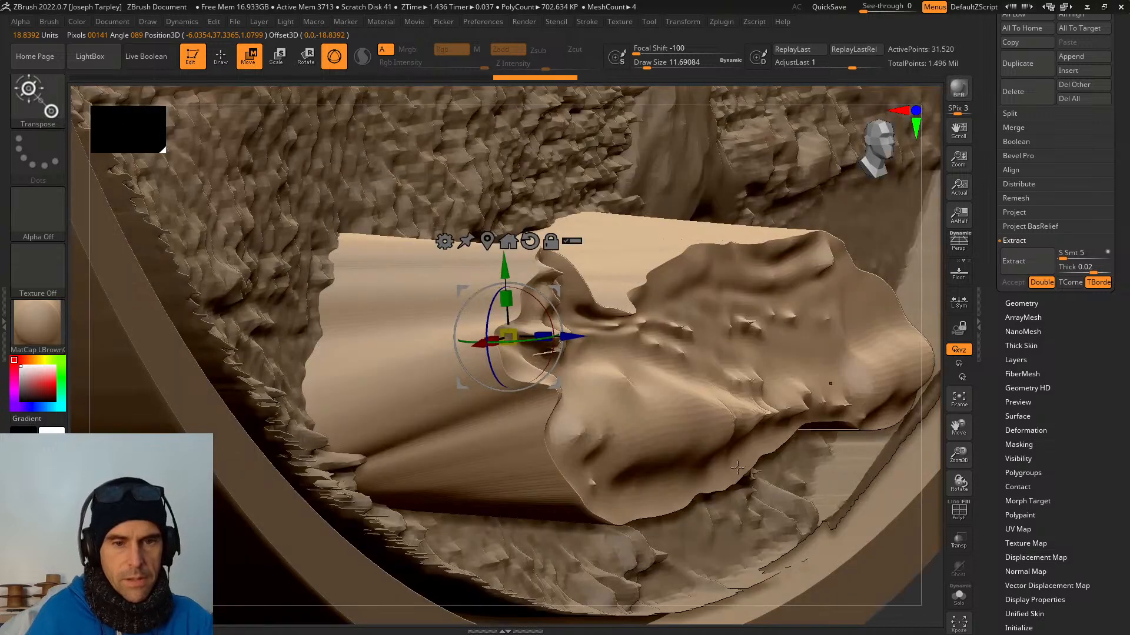
{"action": "left_click_drag", "start_coordinate": [533, 332], "coordinate": [390, 336]}
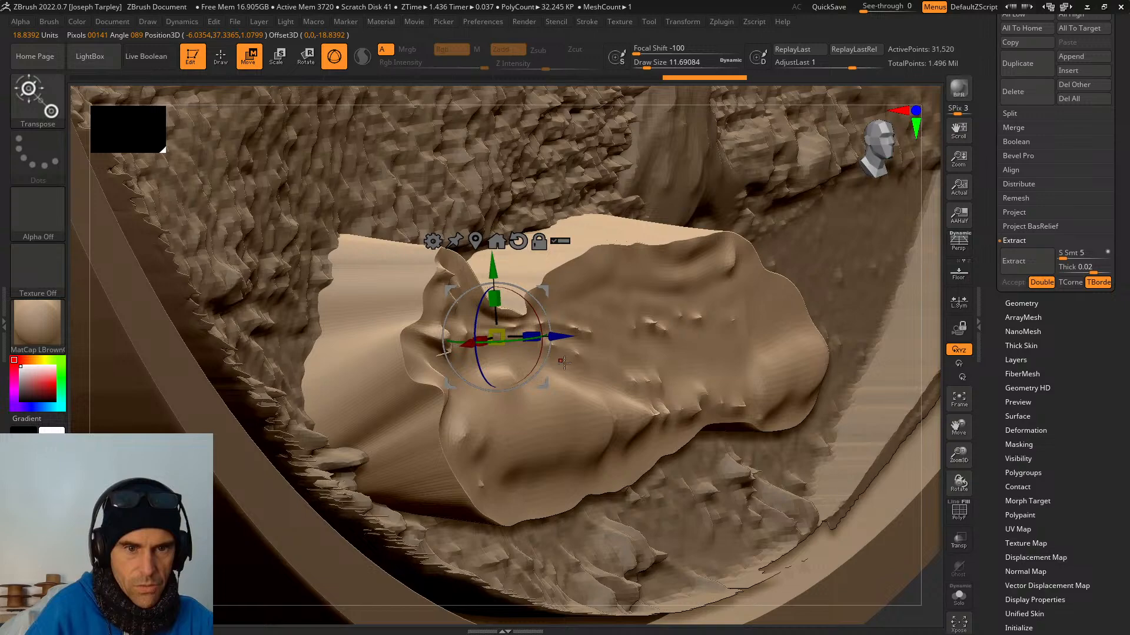
{"action": "key", "text": "q"}
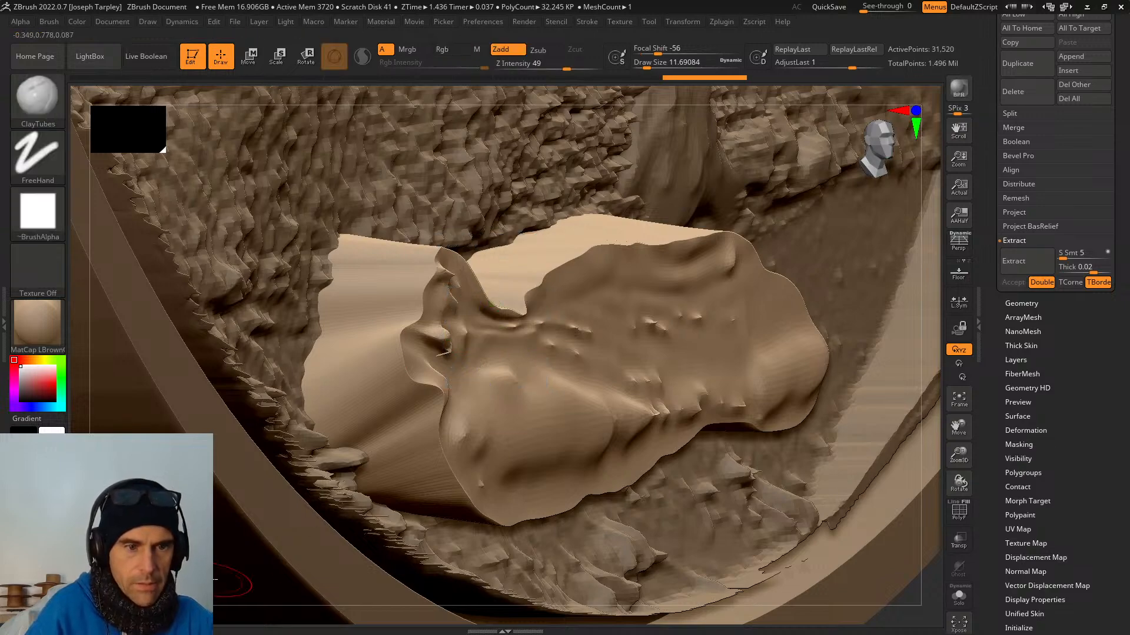
Smooth the extracted patch's front face and rework its surface with ClayTubes at draw size 11.69.
{"action": "mouse_move", "coordinate": [276, 613]}
{"action": "left_mouse_down"}
{"action": "mouse_move", "coordinate": [306, 588]}
{"action": "mouse_move", "coordinate": [292, 583]}
{"action": "mouse_move", "coordinate": [743, 426]}
{"action": "mouse_move", "coordinate": [723, 458]}
{"action": "mouse_move", "coordinate": [650, 449]}
{"action": "left_mouse_up"}
{"action": "key", "text": "b"}
{"action": "key", "text": "c"}
{"action": "key", "text": "t"}
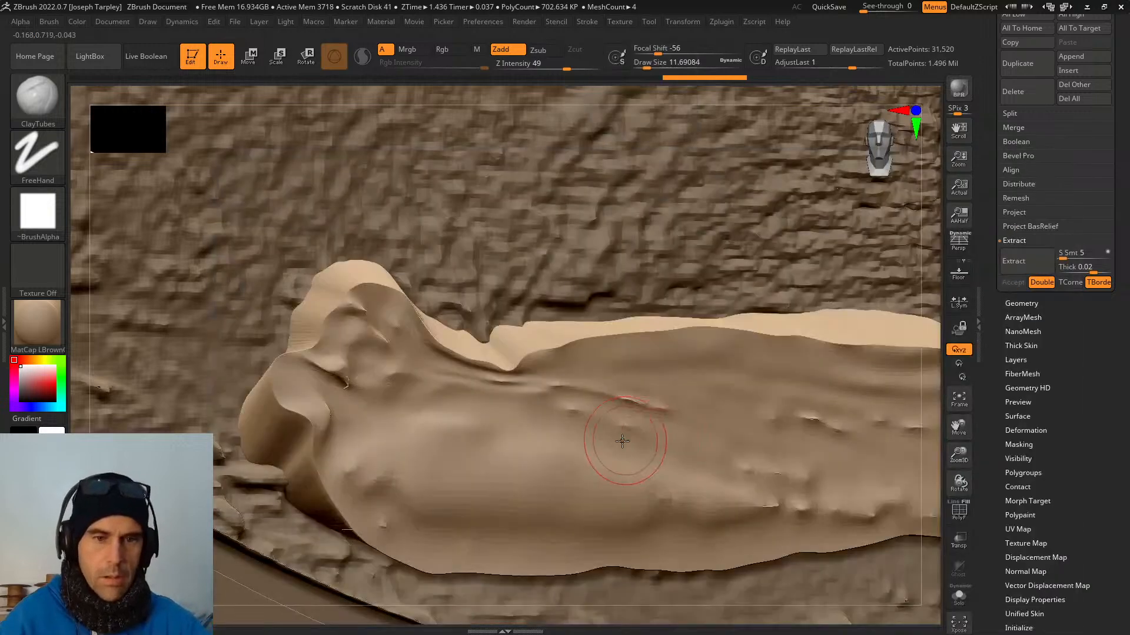
{"action": "mouse_move", "coordinate": [524, 354]}
{"action": "left_mouse_down"}
{"action": "mouse_move", "coordinate": [550, 348]}
{"action": "mouse_move", "coordinate": [517, 360]}
{"action": "left_mouse_up"}
{"action": "left_click_drag", "start_coordinate": [494, 364], "coordinate": [345, 349], "text": "shift"}
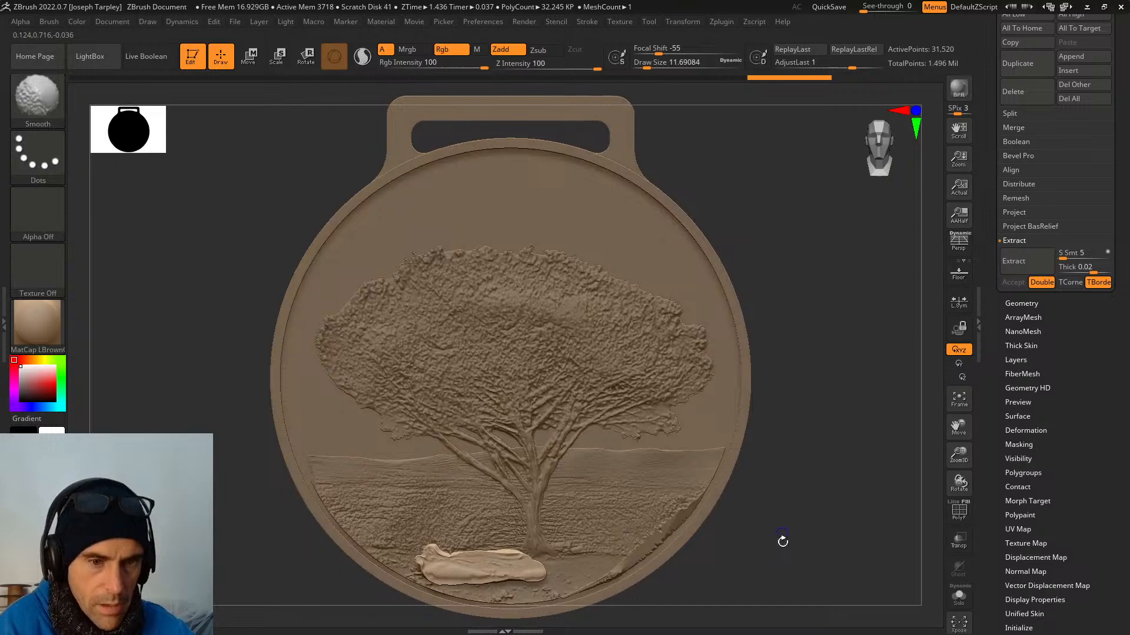
{"action": "left_click_drag", "start_coordinate": [783, 540], "coordinate": [505, 382]}
{"action": "left_click_drag", "start_coordinate": [413, 344], "coordinate": [508, 399]}
{"action": "mouse_move", "coordinate": [500, 341]}
{"action": "left_mouse_down", "text": "shift"}
{"action": "mouse_move", "coordinate": [627, 297]}
{"action": "mouse_move", "coordinate": [350, 288]}
{"action": "left_mouse_up", "text": "shift"}
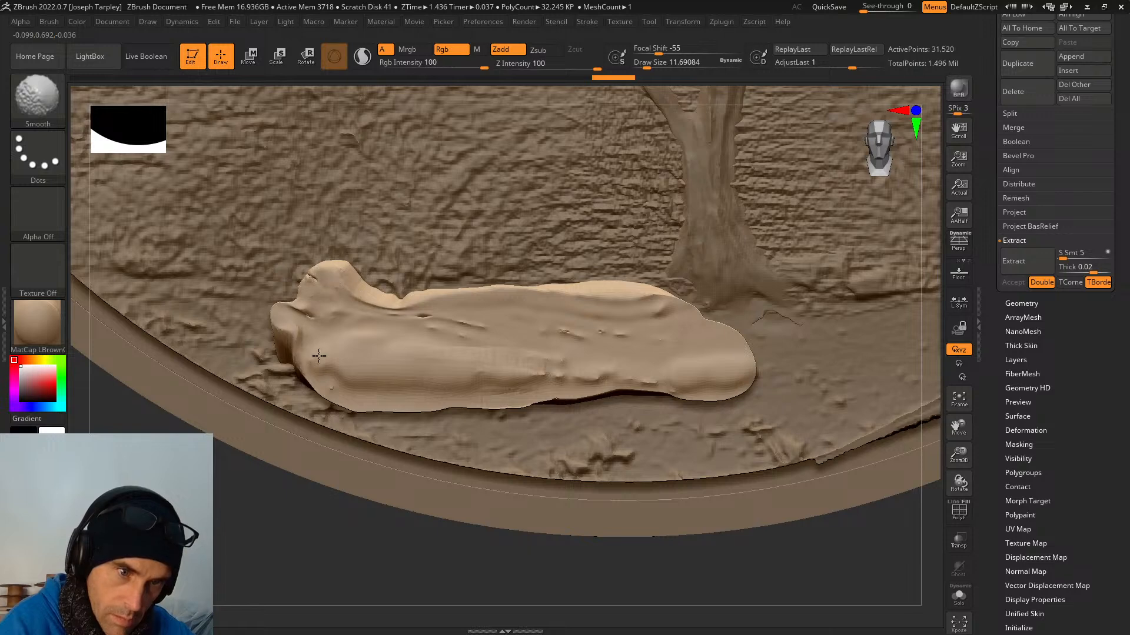
{"action": "key", "text": "ctrl"}
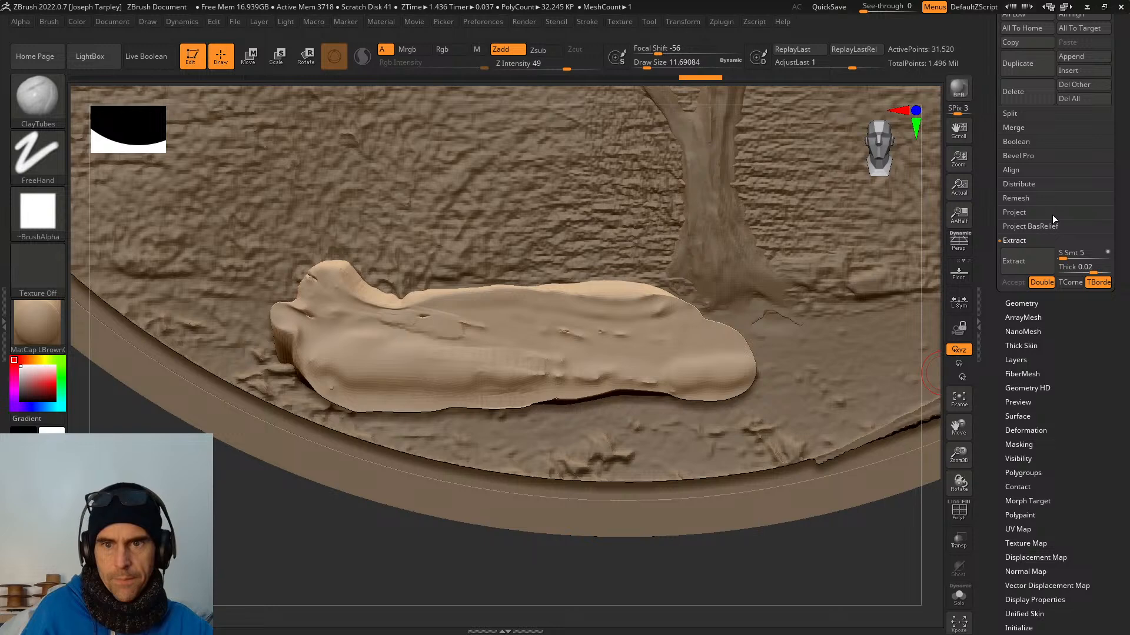
Remesh the extracted patch with DynaMesh at resolution 360.
{"action": "left_click", "coordinate": [1022, 240]}
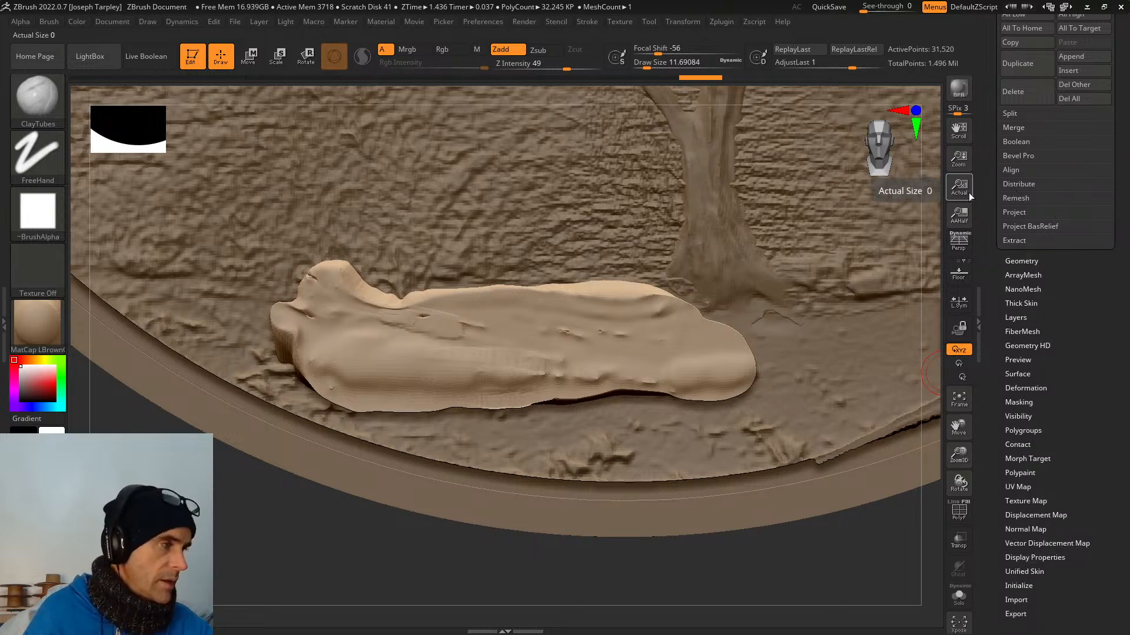
{"action": "left_click_drag", "start_coordinate": [996, 196], "coordinate": [993, 276]}
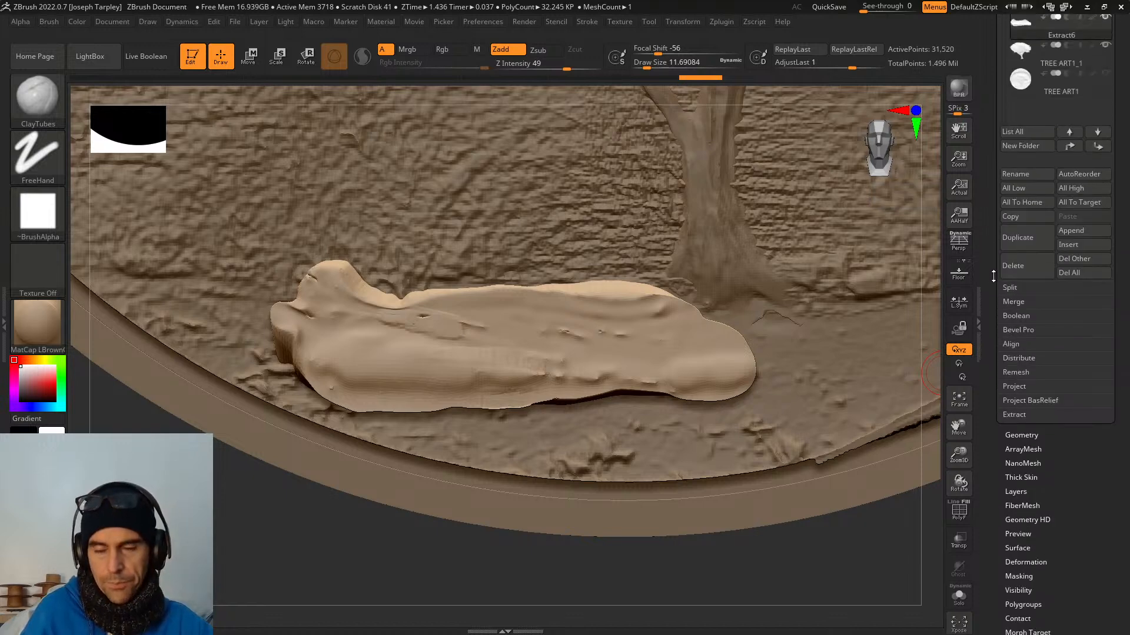
{"action": "left_click", "coordinate": [1022, 435]}
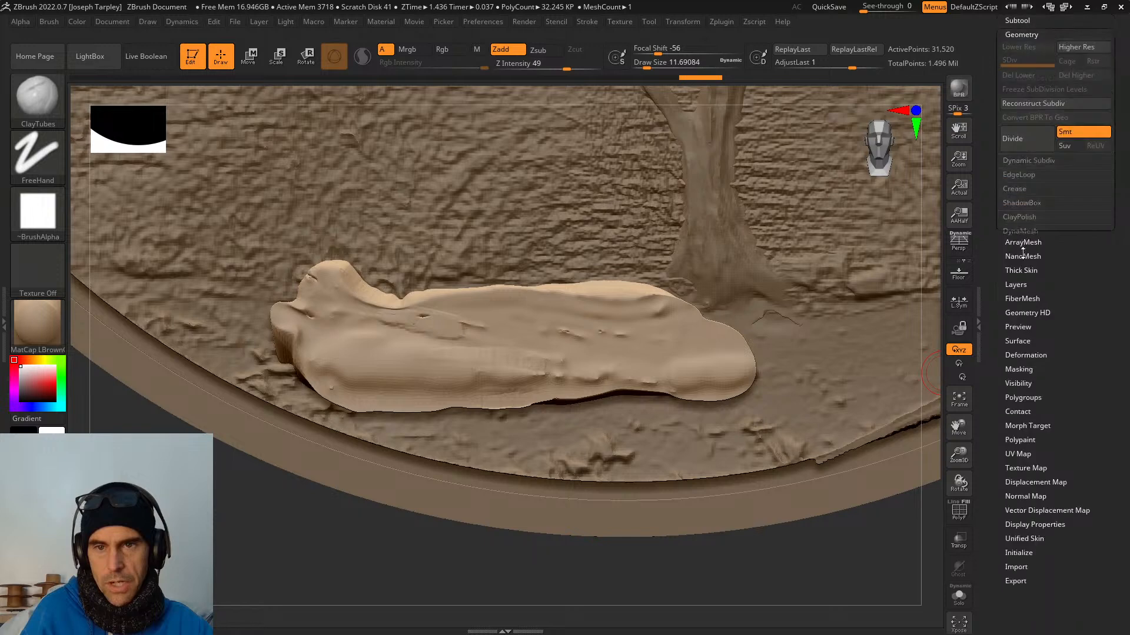
{"action": "left_click", "coordinate": [1028, 232]}
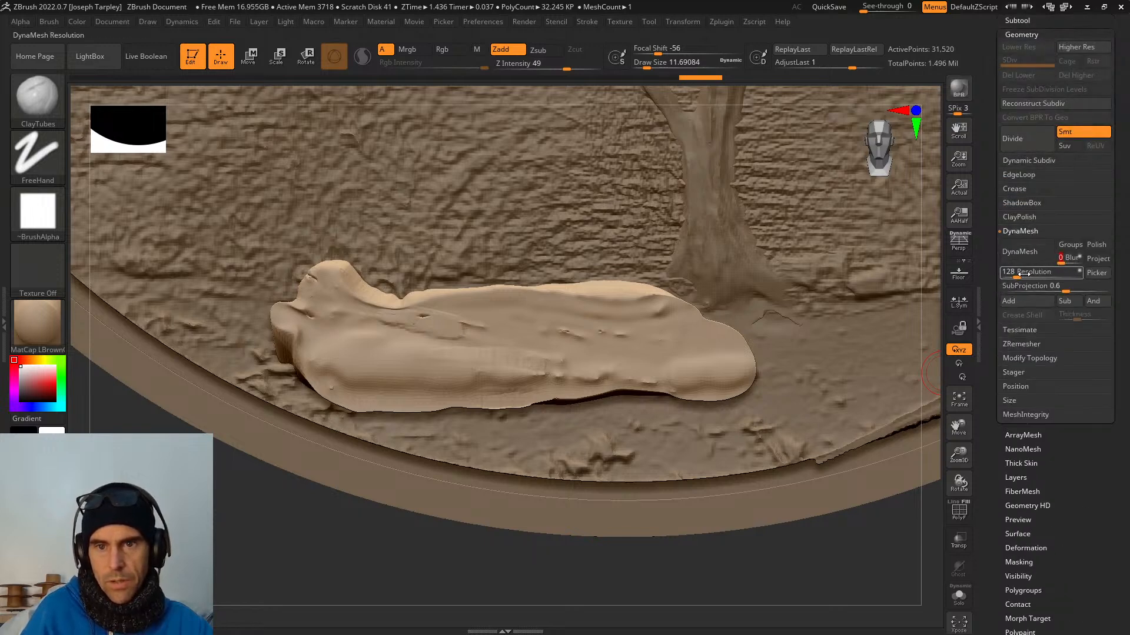
{"action": "left_click_drag", "start_coordinate": [1018, 275], "coordinate": [1026, 274]}
{"action": "left_click", "coordinate": [1026, 255]}
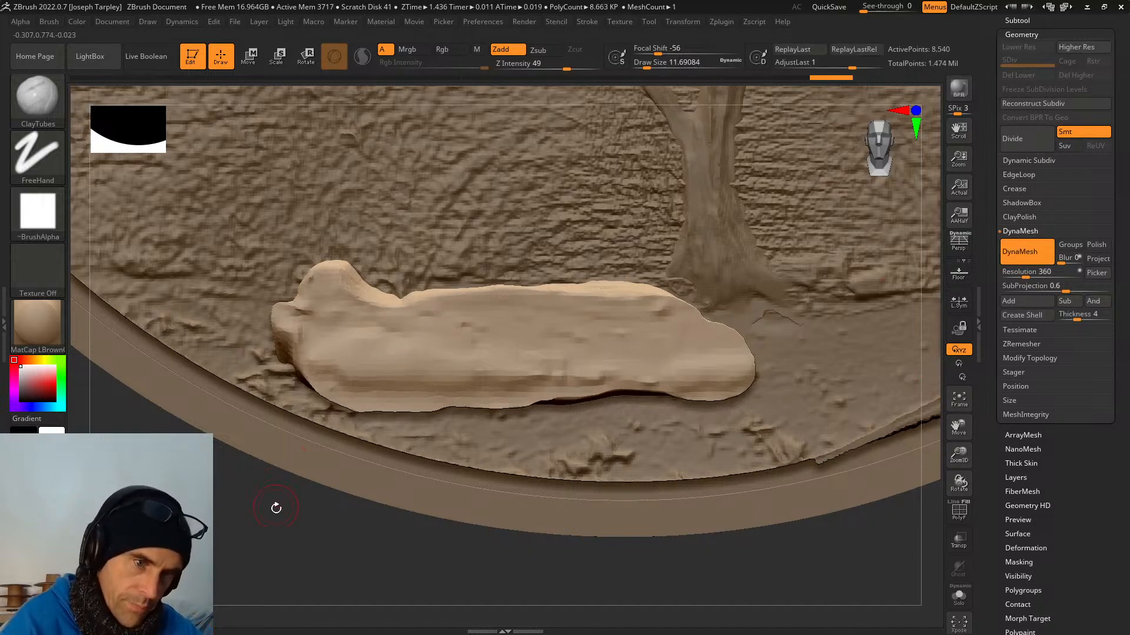
Build up the upper edge of the extracted patch with ClayTubes at draw size 20.
{"action": "left_click_drag", "start_coordinate": [277, 504], "coordinate": [350, 415]}
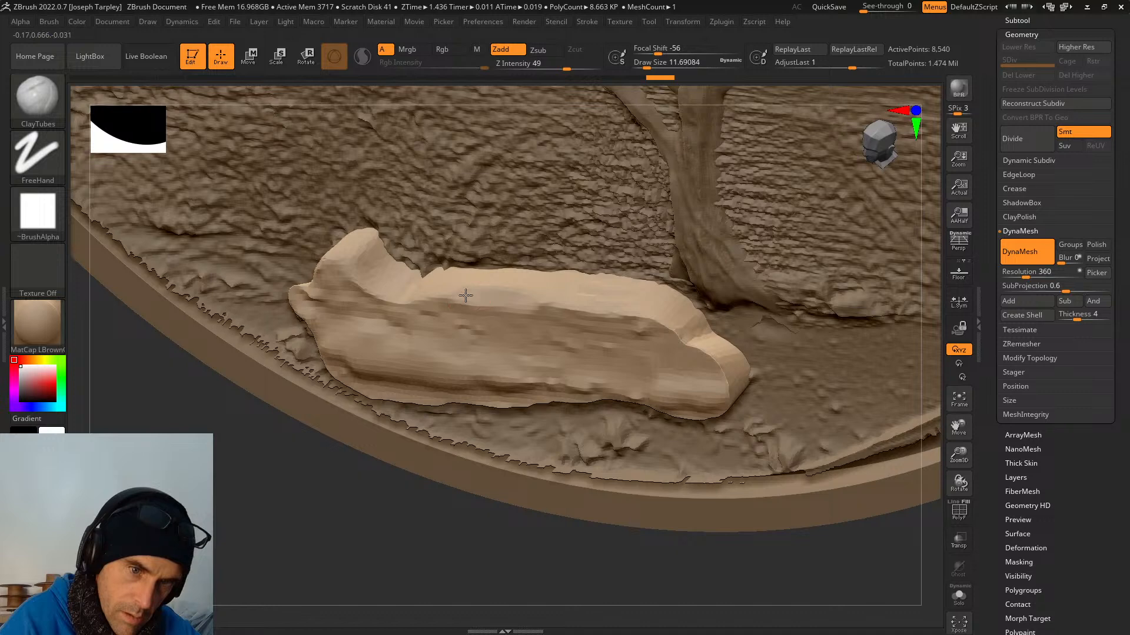
{"action": "key", "text": "space"}
{"action": "left_click_drag", "start_coordinate": [606, 299], "coordinate": [705, 360]}
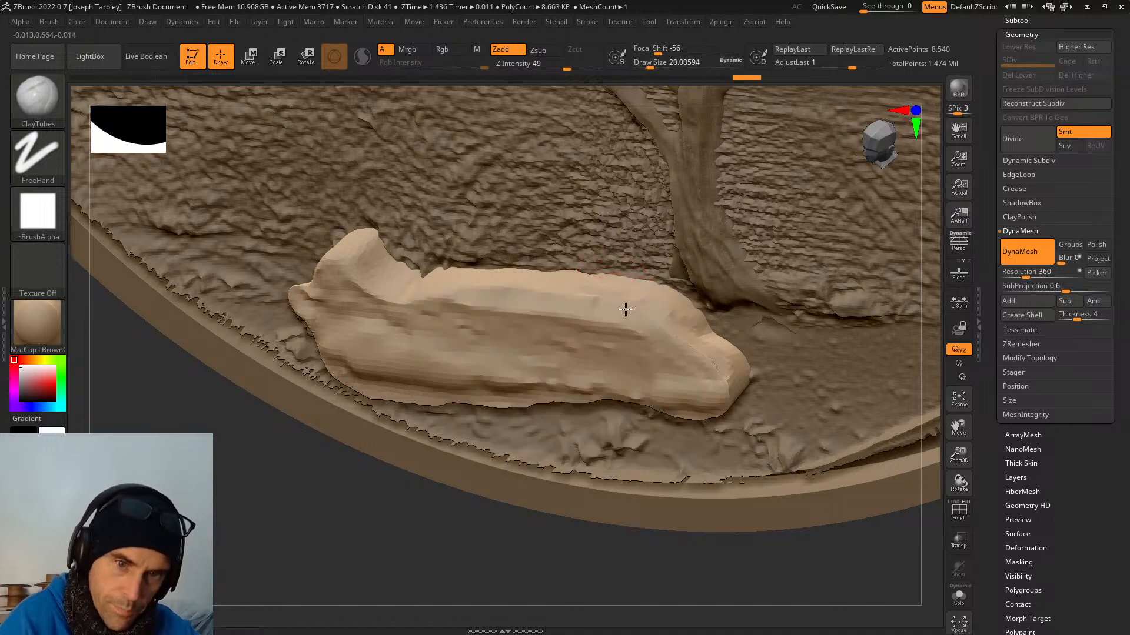
{"action": "mouse_move", "coordinate": [626, 310]}
{"action": "left_mouse_down"}
{"action": "mouse_move", "coordinate": [376, 277]}
{"action": "mouse_move", "coordinate": [396, 290]}
{"action": "mouse_move", "coordinate": [434, 282]}
{"action": "mouse_move", "coordinate": [613, 300]}
{"action": "mouse_move", "coordinate": [696, 332]}
{"action": "left_mouse_up"}
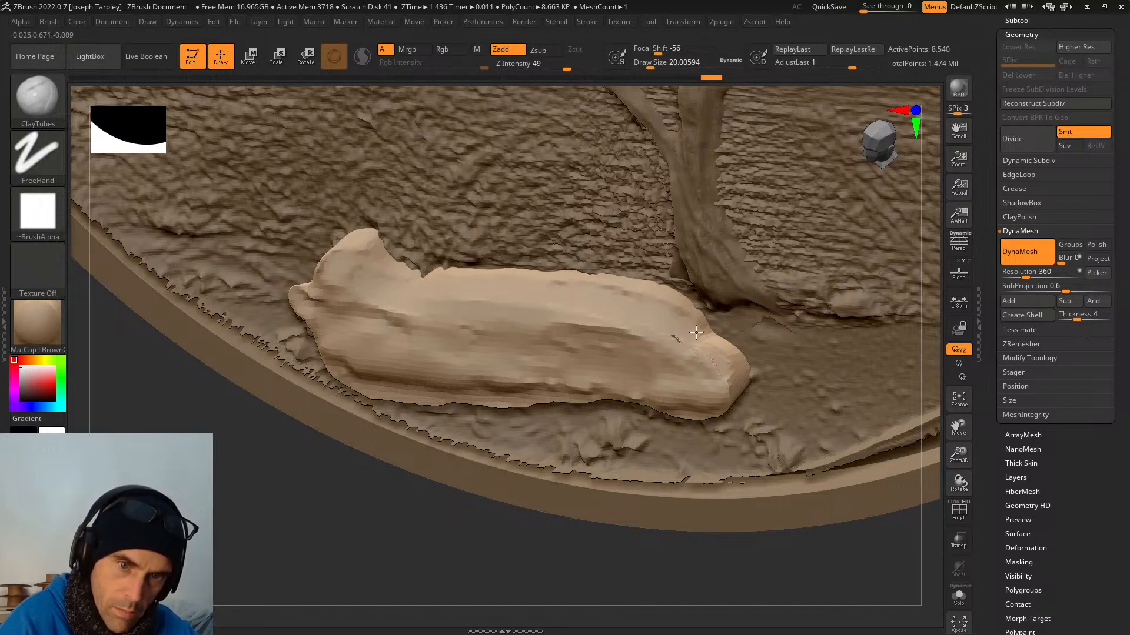
{"action": "right_click_drag", "start_coordinate": [610, 290], "coordinate": [512, 370]}
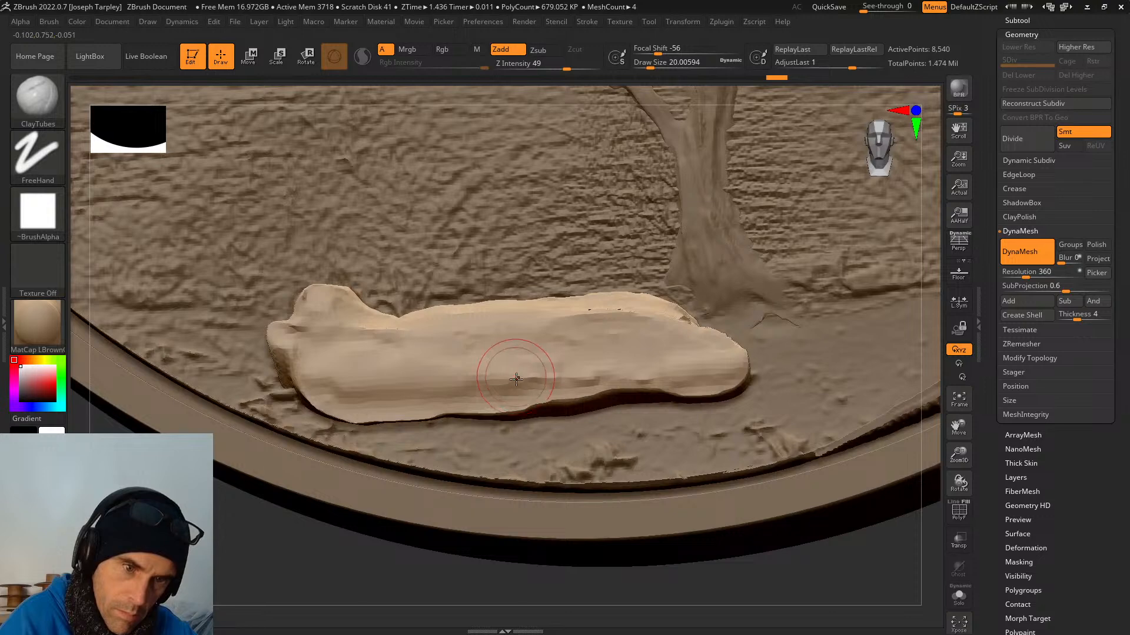
Add ClayTubes strokes along the patch's lower front side to round its underside.
{"action": "mouse_move", "coordinate": [553, 398]}
{"action": "left_mouse_down"}
{"action": "mouse_move", "coordinate": [677, 372]}
{"action": "mouse_move", "coordinate": [682, 392]}
{"action": "mouse_move", "coordinate": [406, 414]}
{"action": "mouse_move", "coordinate": [342, 400]}
{"action": "mouse_move", "coordinate": [419, 409]}
{"action": "left_mouse_up"}
{"action": "left_click_drag", "start_coordinate": [284, 571], "coordinate": [303, 538]}
{"action": "mouse_move", "coordinate": [378, 411]}
{"action": "left_mouse_down"}
{"action": "mouse_move", "coordinate": [344, 415]}
{"action": "mouse_move", "coordinate": [527, 424]}
{"action": "left_mouse_up"}
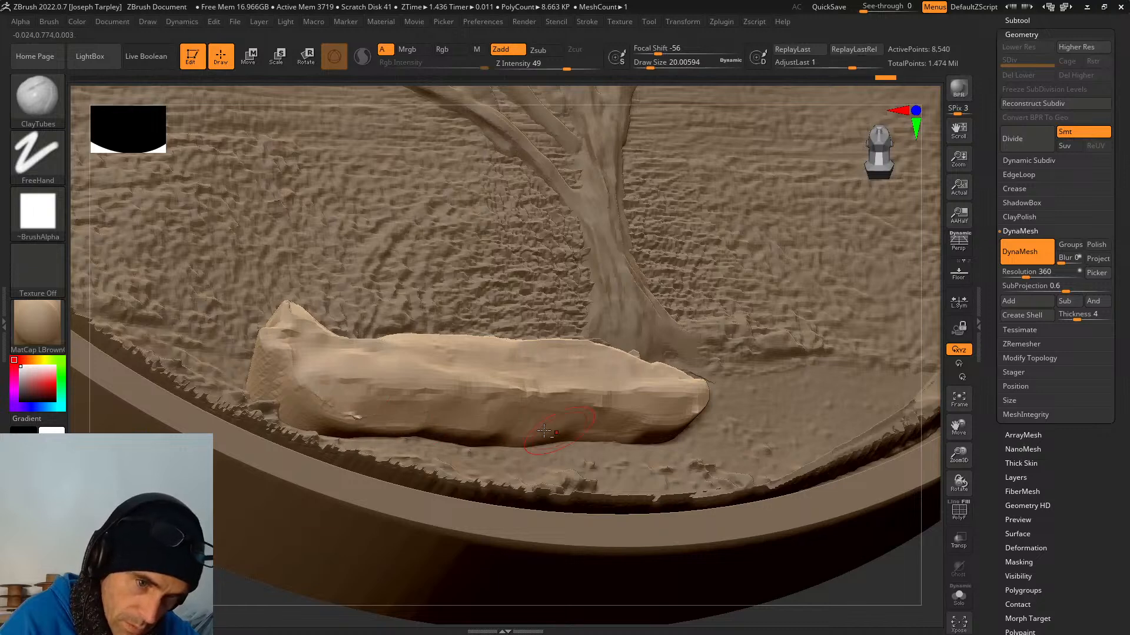
{"action": "left_click_drag", "start_coordinate": [432, 420], "coordinate": [309, 405]}
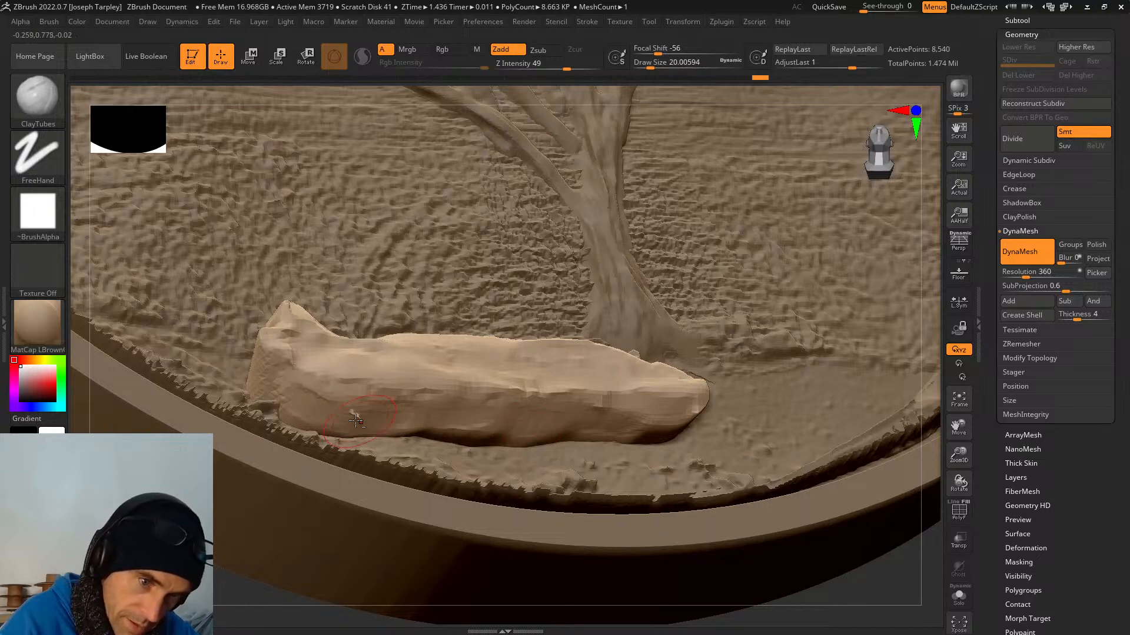
{"action": "left_click_drag", "start_coordinate": [376, 413], "coordinate": [507, 428]}
{"action": "mouse_move", "coordinate": [423, 399]}
{"action": "left_mouse_down"}
{"action": "mouse_move", "coordinate": [559, 401]}
{"action": "mouse_move", "coordinate": [588, 386]}
{"action": "mouse_move", "coordinate": [659, 406]}
{"action": "mouse_move", "coordinate": [583, 417]}
{"action": "mouse_move", "coordinate": [348, 362]}
{"action": "mouse_move", "coordinate": [282, 331]}
{"action": "left_mouse_up"}
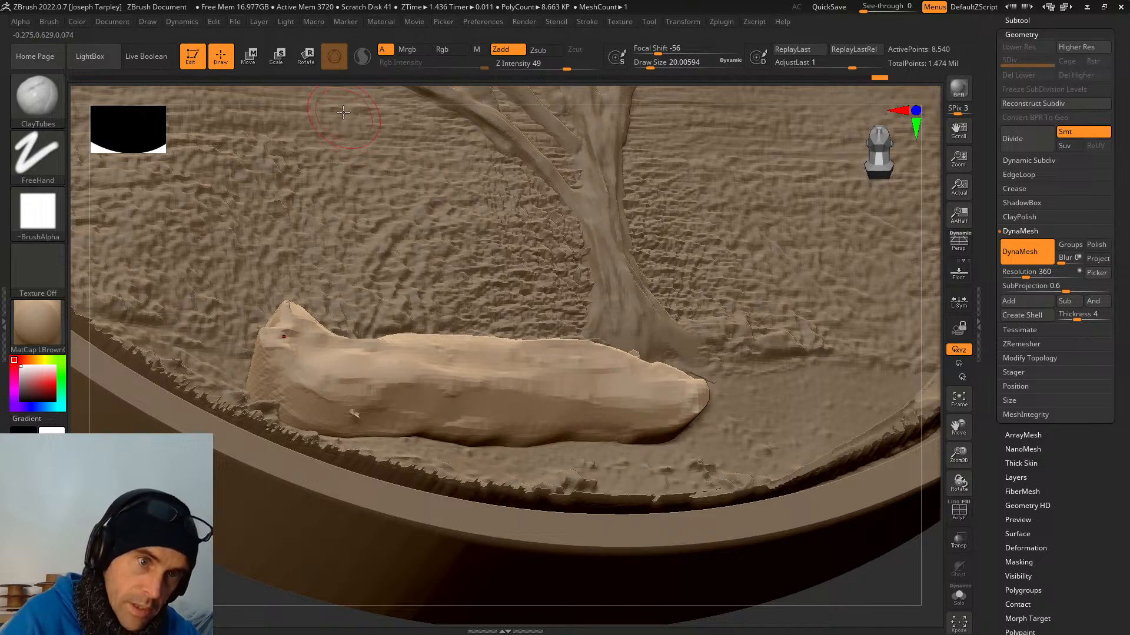
Fill the patch's upper surface with long lengthwise ClayTubes strokes from the raised left end towards the right end.
{"action": "left_click_drag", "start_coordinate": [344, 112], "coordinate": [302, 297]}
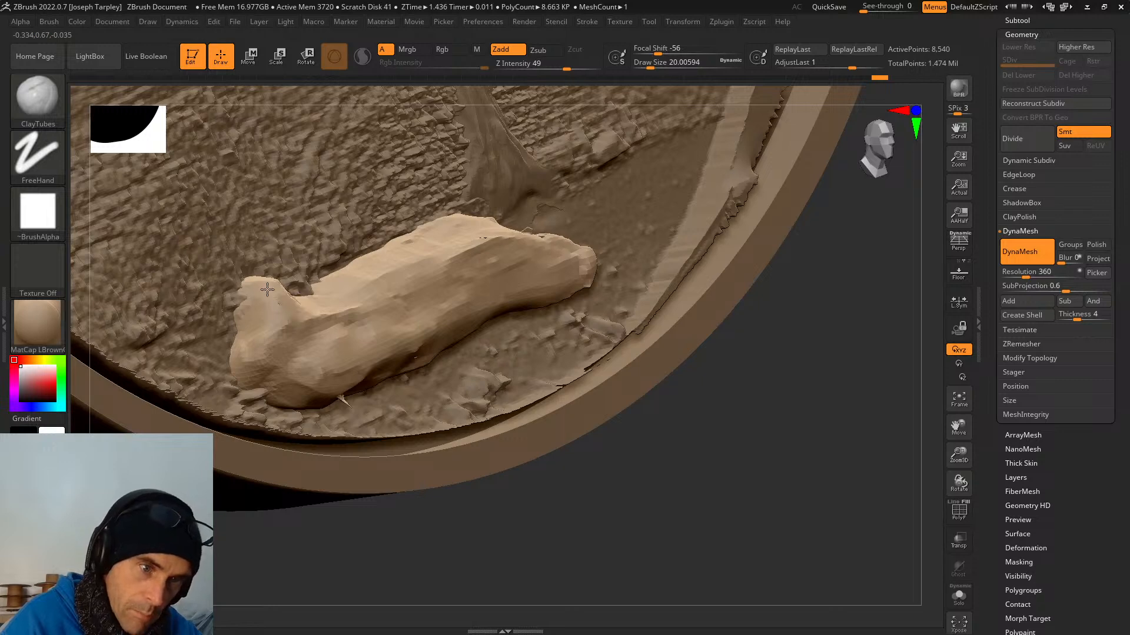
{"action": "mouse_move", "coordinate": [267, 289]}
{"action": "left_mouse_down", "text": "shift"}
{"action": "mouse_move", "coordinate": [303, 309]}
{"action": "mouse_move", "coordinate": [400, 291]}
{"action": "mouse_move", "coordinate": [446, 255]}
{"action": "mouse_move", "coordinate": [441, 246]}
{"action": "left_mouse_up", "text": "shift"}
{"action": "mouse_move", "coordinate": [336, 302]}
{"action": "left_mouse_down"}
{"action": "mouse_move", "coordinate": [498, 225]}
{"action": "mouse_move", "coordinate": [513, 236]}
{"action": "left_mouse_up"}
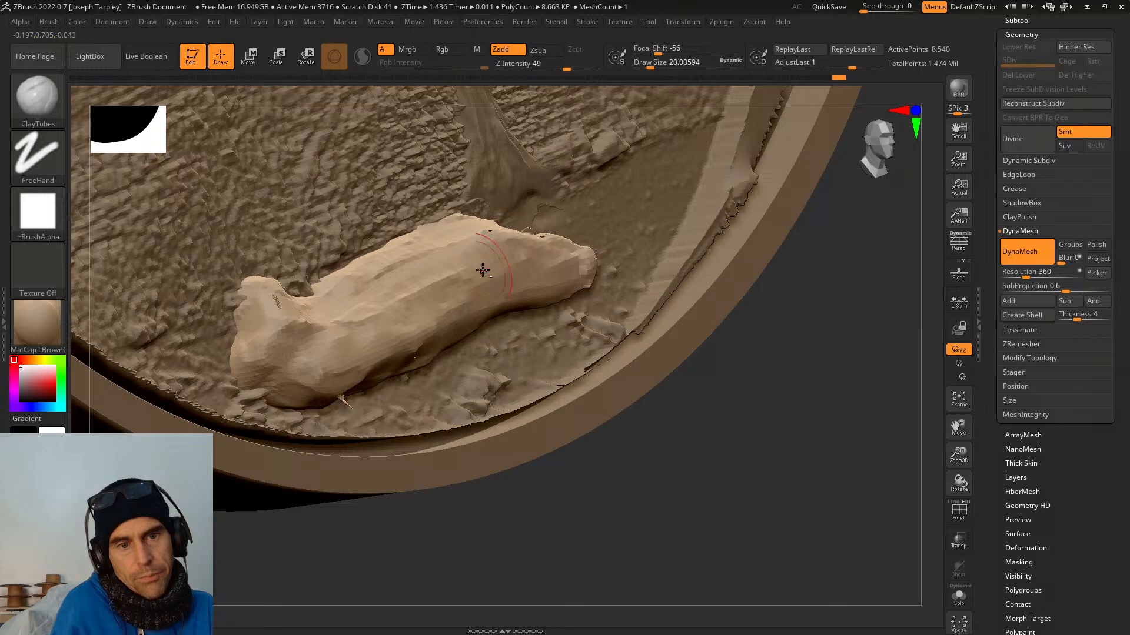
{"action": "mouse_move", "coordinate": [383, 333]}
{"action": "left_mouse_down"}
{"action": "mouse_move", "coordinate": [498, 272]}
{"action": "mouse_move", "coordinate": [509, 242]}
{"action": "left_mouse_up"}
{"action": "mouse_move", "coordinate": [330, 319]}
{"action": "left_mouse_down"}
{"action": "mouse_move", "coordinate": [500, 250]}
{"action": "mouse_move", "coordinate": [529, 259]}
{"action": "left_mouse_up"}
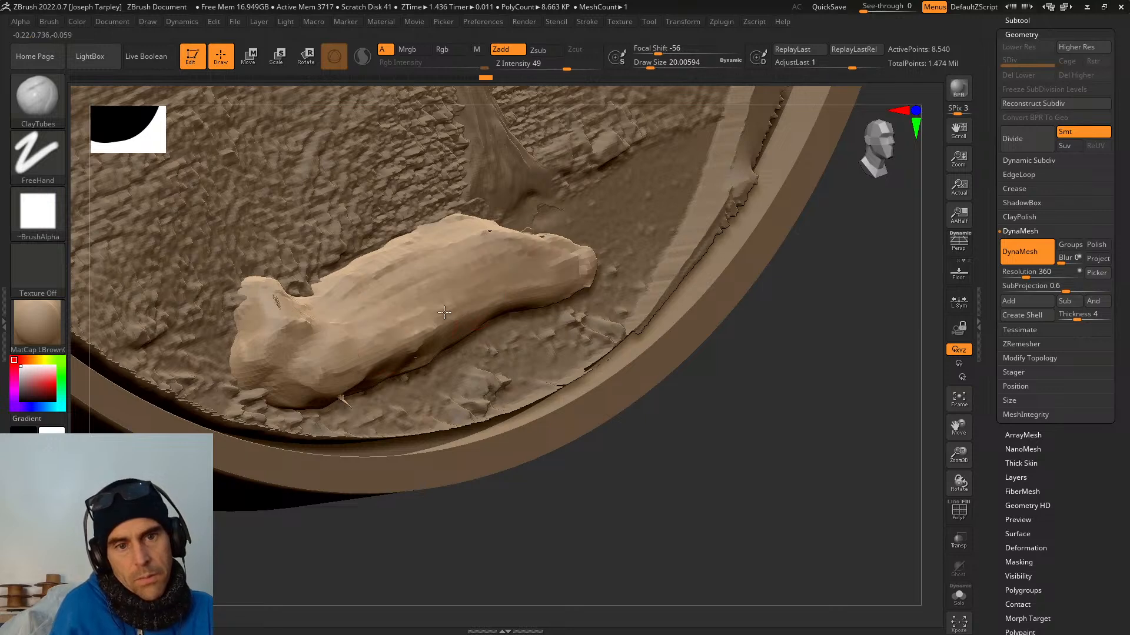
{"action": "left_click_drag", "start_coordinate": [393, 339], "coordinate": [536, 289]}
Thicken the lower left part of the patch with ClayTubes strokes around its front bulge.
{"action": "right_click_drag", "start_coordinate": [523, 394], "coordinate": [500, 347]}
{"action": "mouse_move", "coordinate": [380, 363]}
{"action": "left_mouse_down", "text": "shift"}
{"action": "mouse_move", "coordinate": [489, 359]}
{"action": "mouse_move", "coordinate": [447, 361]}
{"action": "mouse_move", "coordinate": [535, 379]}
{"action": "mouse_move", "coordinate": [517, 398]}
{"action": "mouse_move", "coordinate": [629, 403]}
{"action": "mouse_move", "coordinate": [665, 371]}
{"action": "mouse_move", "coordinate": [504, 349]}
{"action": "left_mouse_up", "text": "shift"}
{"action": "mouse_move", "coordinate": [360, 339]}
{"action": "left_mouse_down"}
{"action": "mouse_move", "coordinate": [303, 353]}
{"action": "mouse_move", "coordinate": [288, 383]}
{"action": "left_mouse_up"}
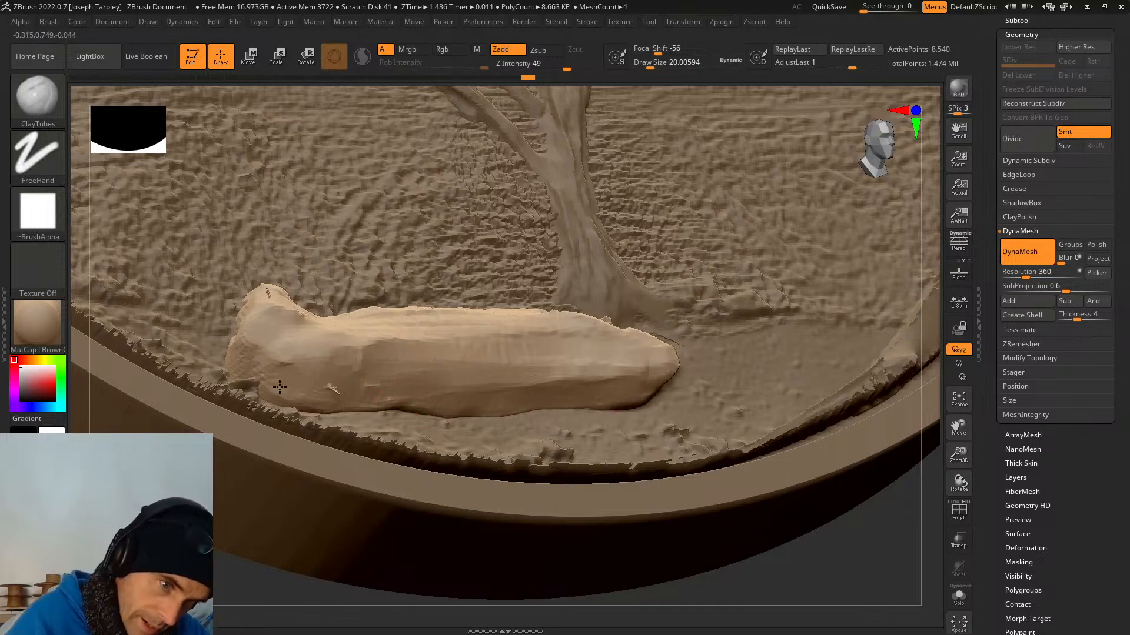
{"action": "left_click_drag", "start_coordinate": [370, 389], "coordinate": [283, 405]}
{"action": "left_click_drag", "start_coordinate": [362, 360], "coordinate": [330, 387], "text": "shift"}
{"action": "mouse_move", "coordinate": [432, 401]}
{"action": "left_mouse_down"}
{"action": "mouse_move", "coordinate": [356, 396]}
{"action": "mouse_move", "coordinate": [306, 375]}
{"action": "mouse_move", "coordinate": [375, 348]}
{"action": "mouse_move", "coordinate": [418, 353]}
{"action": "left_mouse_up"}
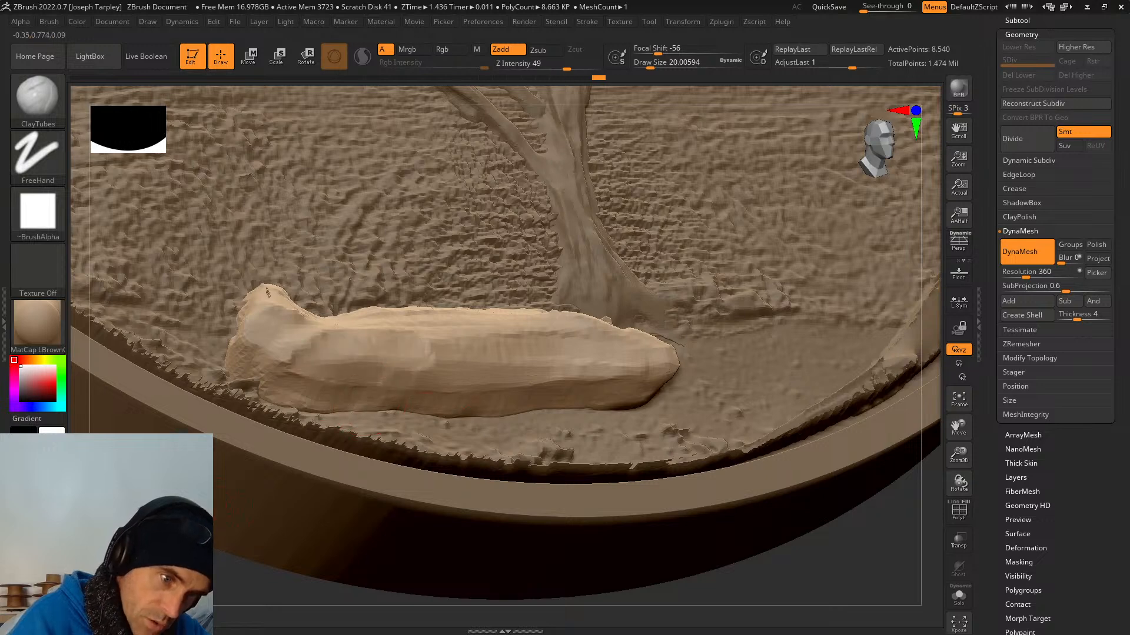
Build up the raised left end and the upper ridge of the patch with more ClayTubes strokes.
{"action": "left_click_drag", "start_coordinate": [376, 434], "coordinate": [238, 509]}
{"action": "mouse_move", "coordinate": [334, 330]}
{"action": "left_mouse_down"}
{"action": "mouse_move", "coordinate": [274, 348]}
{"action": "mouse_move", "coordinate": [271, 333]}
{"action": "left_mouse_up"}
{"action": "mouse_move", "coordinate": [421, 327]}
{"action": "left_mouse_down"}
{"action": "mouse_move", "coordinate": [376, 323]}
{"action": "mouse_move", "coordinate": [500, 314]}
{"action": "mouse_move", "coordinate": [568, 279]}
{"action": "mouse_move", "coordinate": [471, 289]}
{"action": "left_mouse_up"}
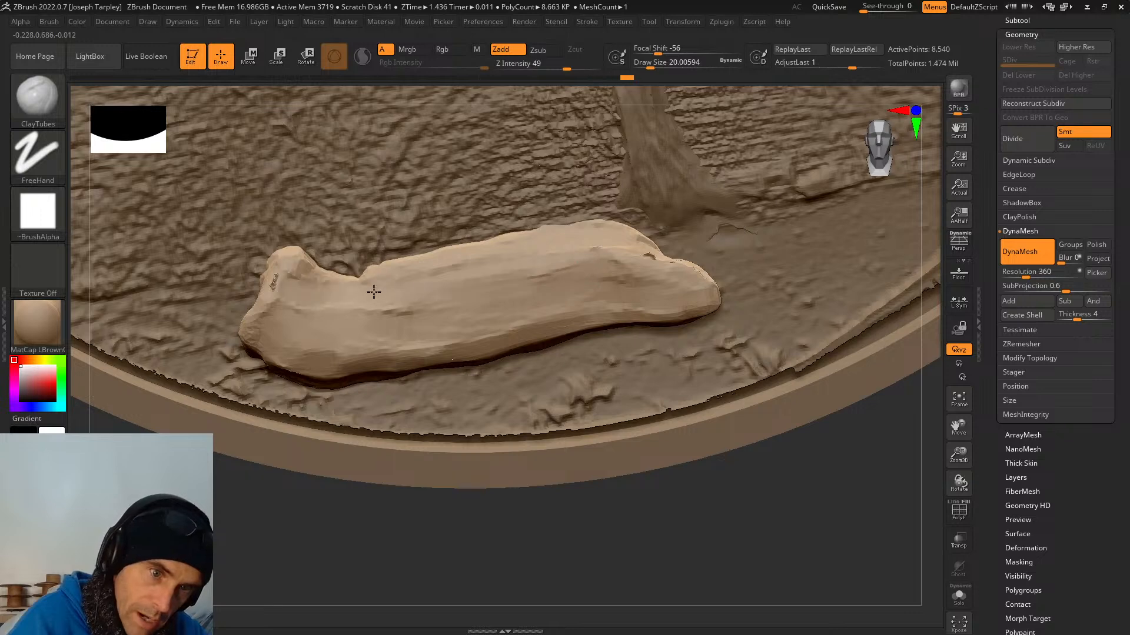
{"action": "left_click_drag", "start_coordinate": [373, 291], "coordinate": [627, 246]}
{"action": "left_click_drag", "start_coordinate": [393, 295], "coordinate": [499, 257]}
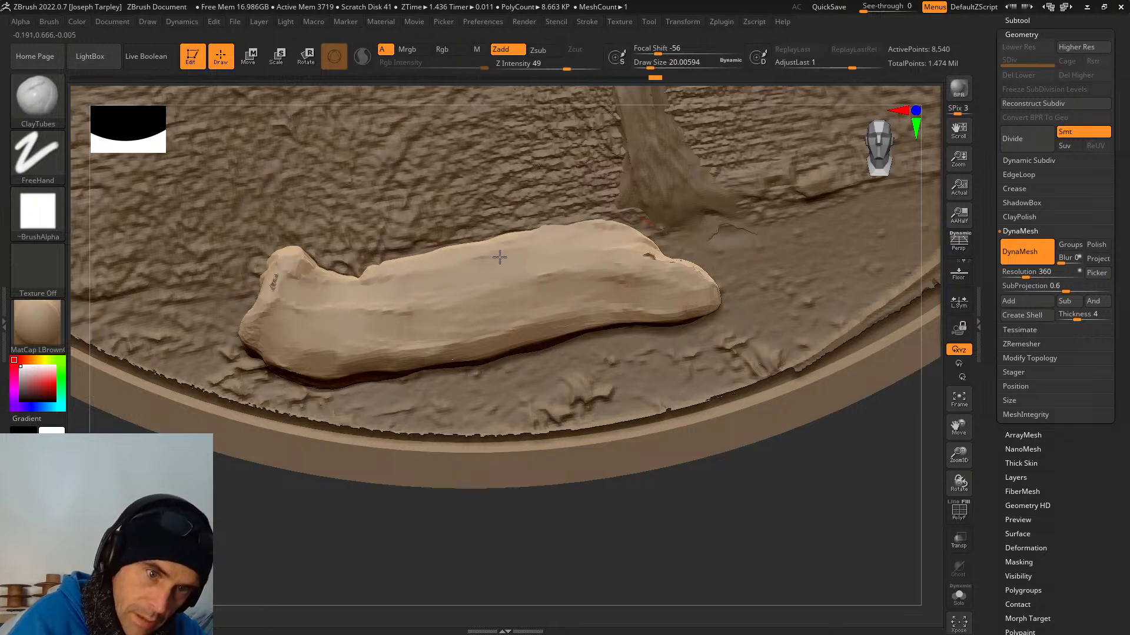
{"action": "left_click_drag", "start_coordinate": [260, 563], "coordinate": [312, 603]}
{"action": "mouse_move", "coordinate": [437, 279]}
{"action": "left_mouse_down"}
{"action": "mouse_move", "coordinate": [358, 270]}
{"action": "mouse_move", "coordinate": [593, 258]}
{"action": "mouse_move", "coordinate": [338, 264]}
{"action": "left_mouse_up"}
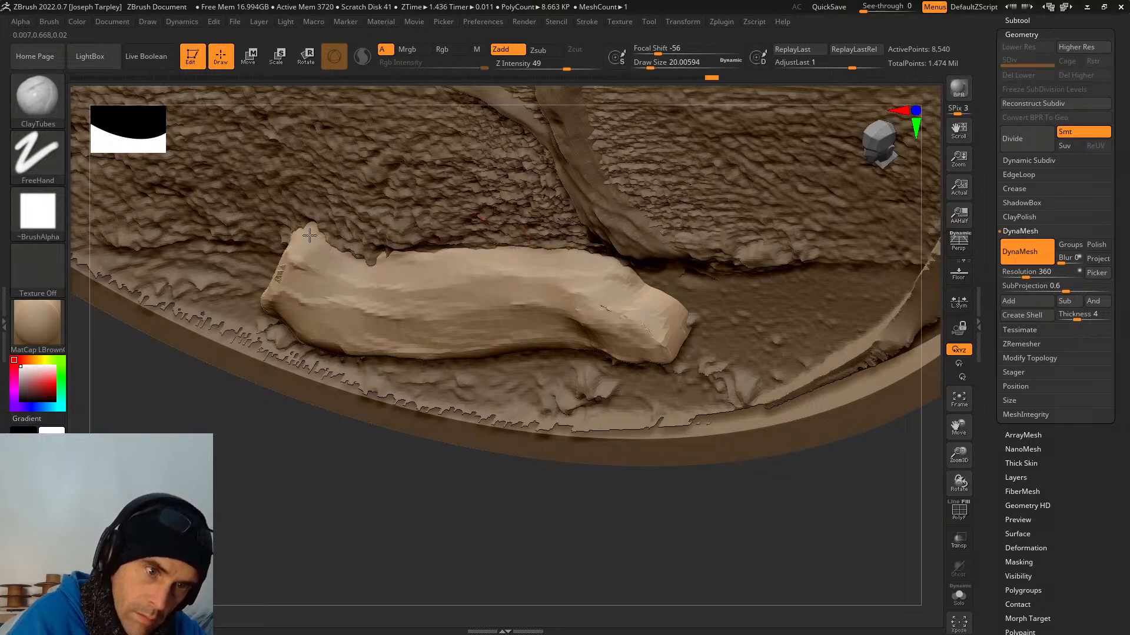
Extend the ClayTubes build-up diagonally along the patch's front side towards its right tip.
{"action": "left_click_drag", "start_coordinate": [390, 458], "coordinate": [373, 474]}
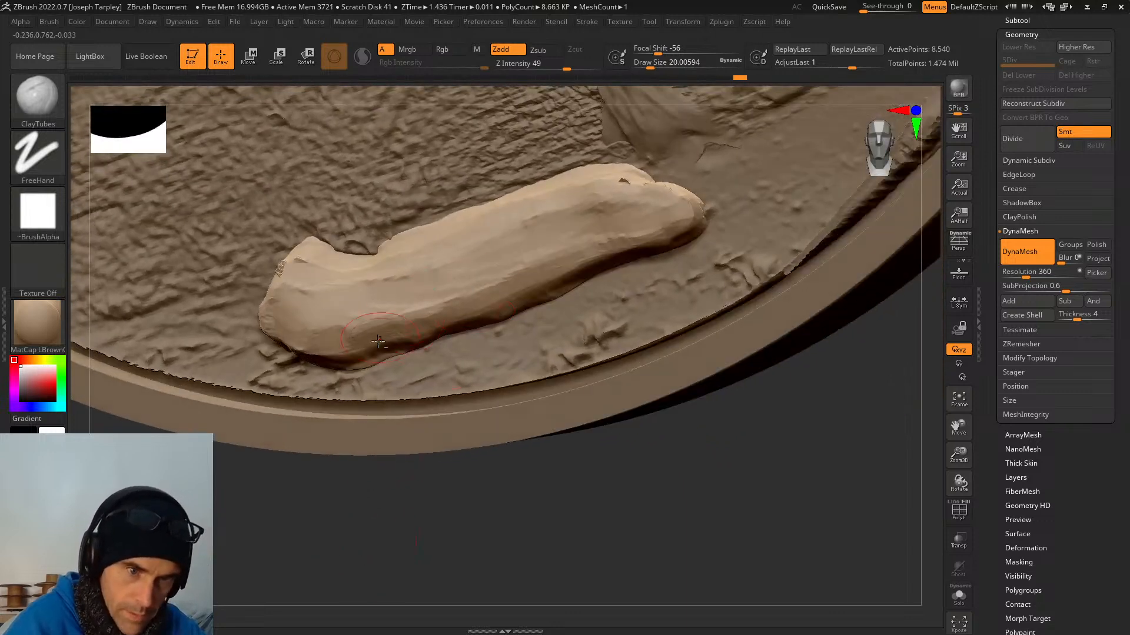
{"action": "left_click_drag", "start_coordinate": [493, 493], "coordinate": [540, 408]}
{"action": "left_click_drag", "start_coordinate": [510, 297], "coordinate": [643, 218]}
{"action": "mouse_move", "coordinate": [490, 291]}
{"action": "left_mouse_down"}
{"action": "mouse_move", "coordinate": [665, 191]}
{"action": "mouse_move", "coordinate": [676, 143]}
{"action": "mouse_move", "coordinate": [467, 259]}
{"action": "mouse_move", "coordinate": [659, 165]}
{"action": "mouse_move", "coordinate": [459, 260]}
{"action": "mouse_move", "coordinate": [422, 309]}
{"action": "mouse_move", "coordinate": [612, 194]}
{"action": "mouse_move", "coordinate": [684, 166]}
{"action": "left_mouse_up"}
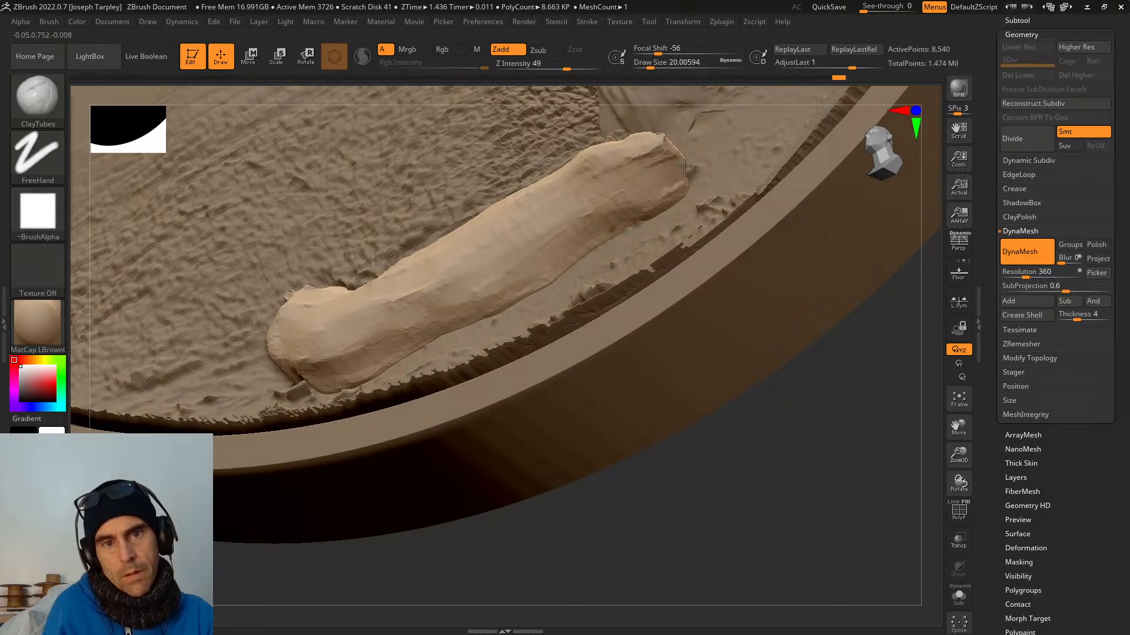
{"action": "left_click_drag", "start_coordinate": [821, 427], "coordinate": [765, 456]}
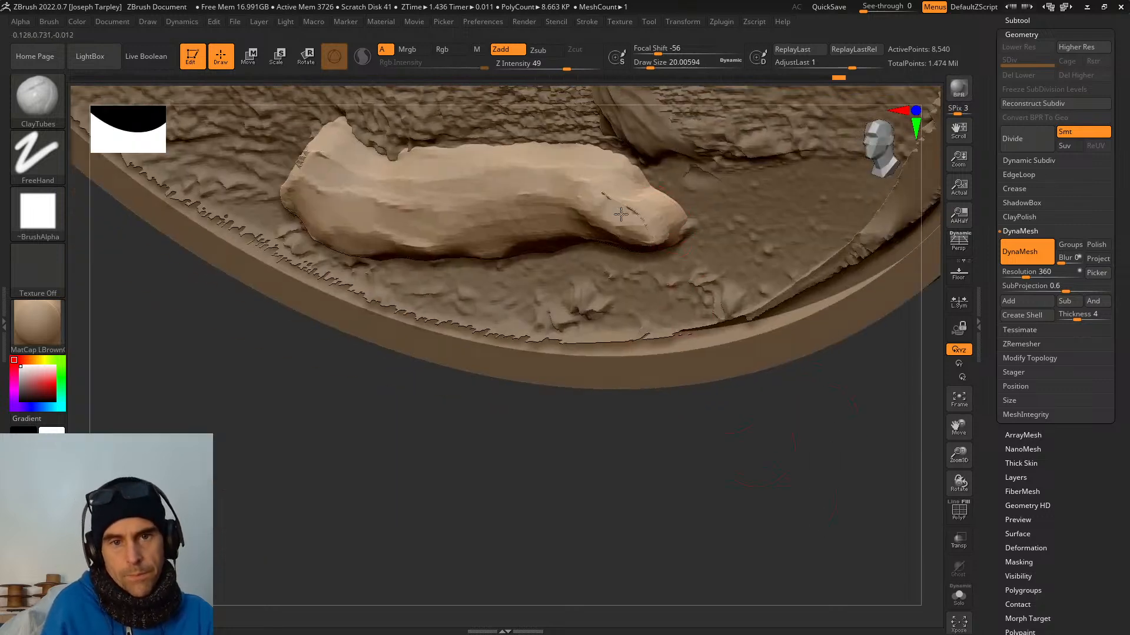
Remesh the patch with DynaMesh at resolution 360 and smooth its raised left end.
{"action": "key", "text": "ctrl"}
{"action": "key", "text": "ctrl"}
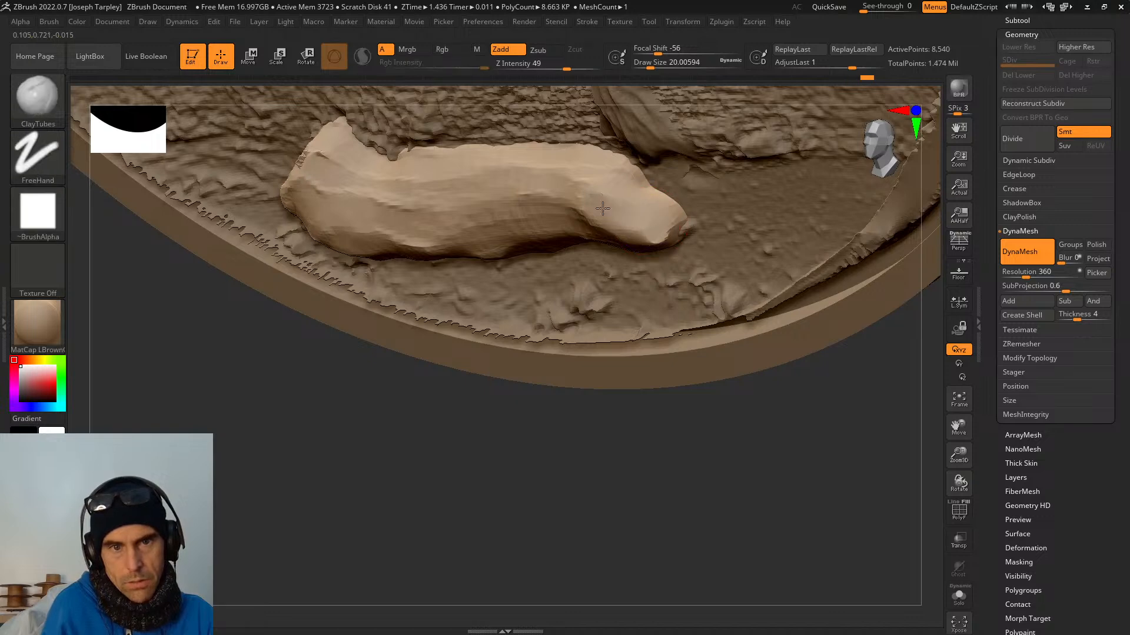
{"action": "left_click_drag", "start_coordinate": [418, 516], "coordinate": [471, 458], "text": "ctrl"}
{"action": "key", "text": "shift"}
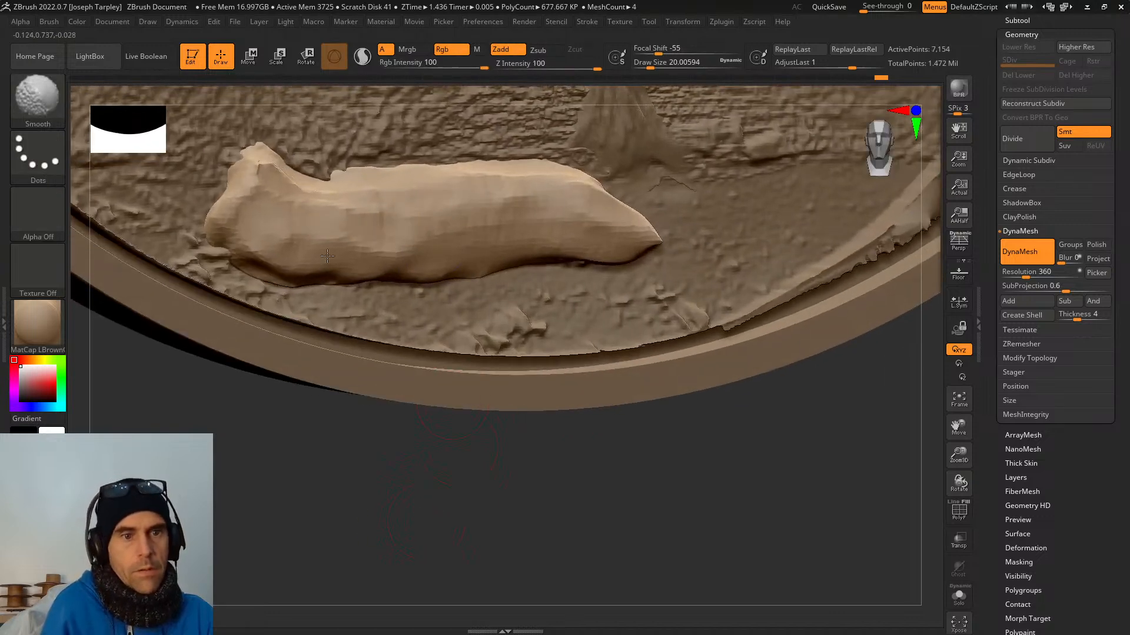
{"action": "left_click_drag", "start_coordinate": [268, 193], "coordinate": [336, 201], "text": "shift"}
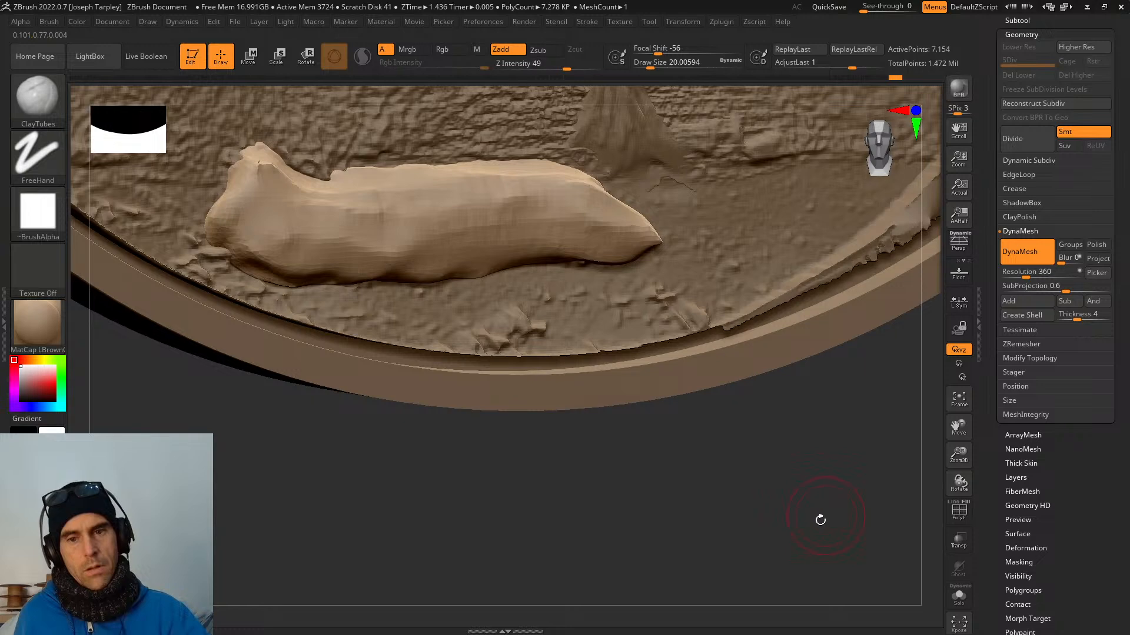
Frame the whole medal and overlay the tree reference photo to examine the log, and hide the photo again.
{"action": "key", "text": "f"}
{"action": "key", "text": "f"}
{"action": "left_click_drag", "start_coordinate": [853, 540], "coordinate": [828, 448]}
{"action": "key", "text": "shift+z"}
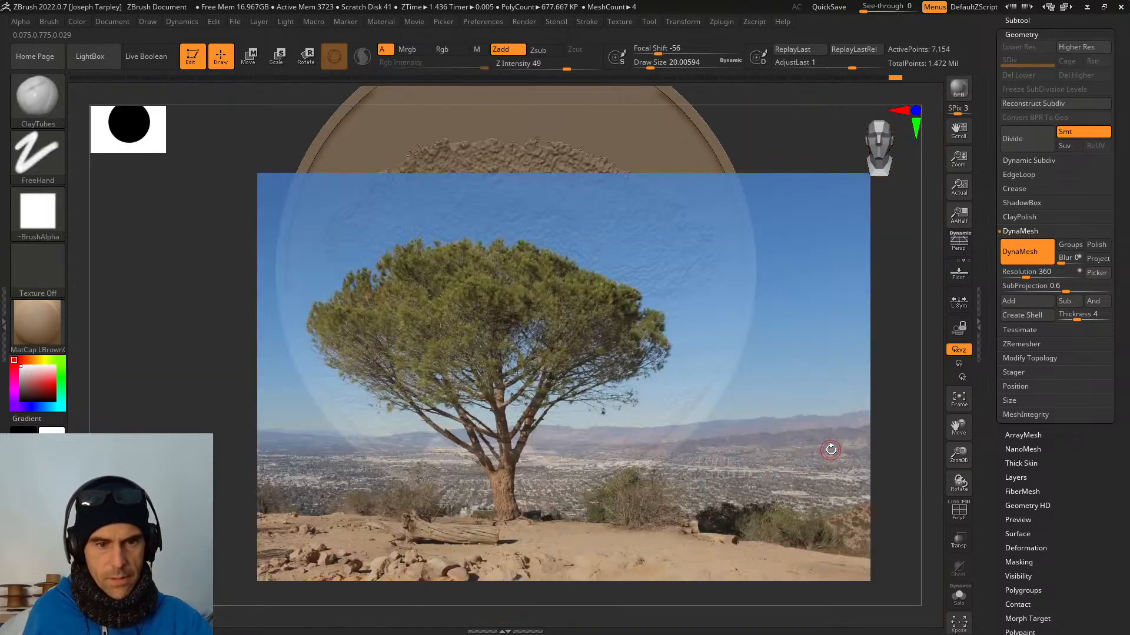
{"action": "key", "text": "shift+z"}
Smooth the log's right tip, isolate the piece, build up that end with ClayTubes into a blunt cut face and remesh it.
{"action": "left_click_drag", "start_coordinate": [832, 454], "coordinate": [802, 432], "text": "alt"}
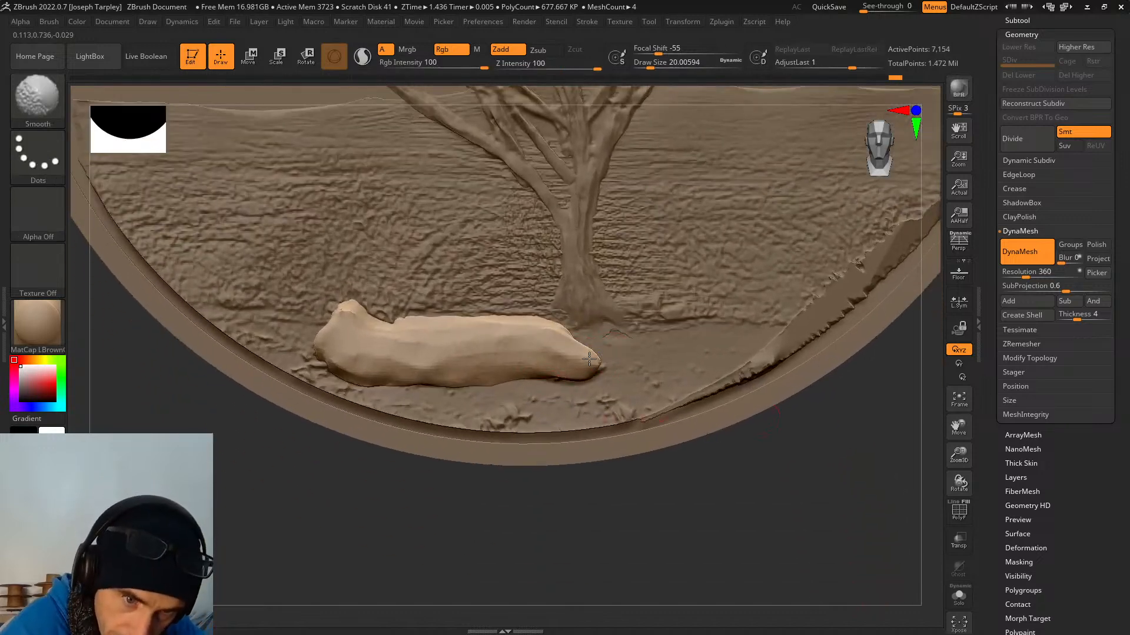
{"action": "left_click_drag", "start_coordinate": [602, 361], "coordinate": [607, 370], "text": "shift"}
{"action": "left_click_drag", "start_coordinate": [770, 493], "coordinate": [698, 495]}
{"action": "left_click", "coordinate": [954, 596]}
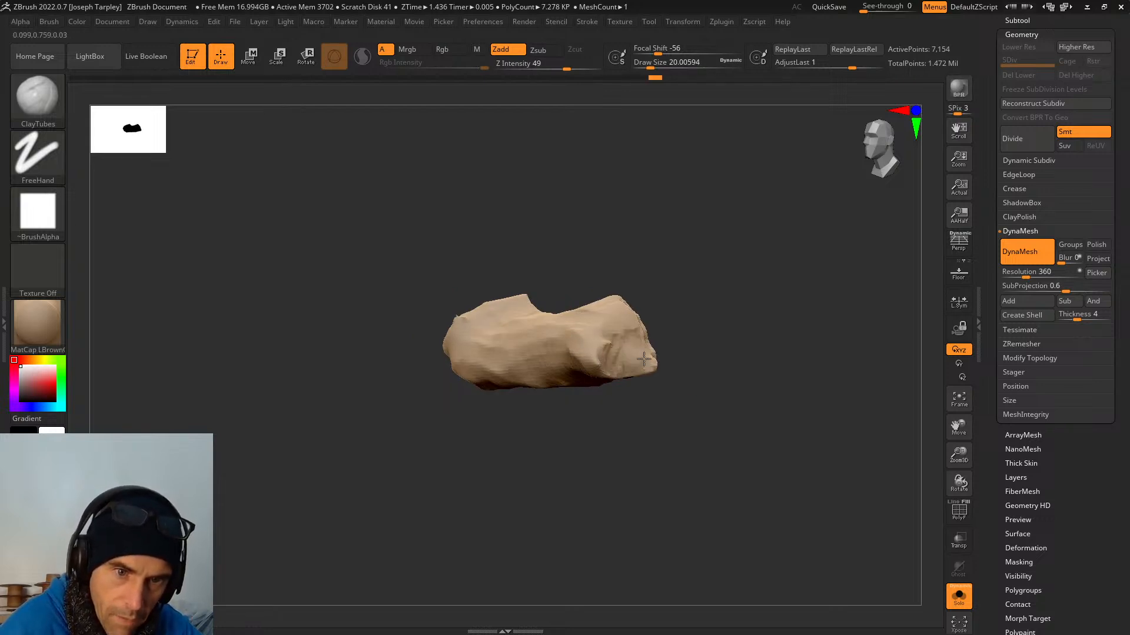
{"action": "left_click_drag", "start_coordinate": [665, 331], "coordinate": [625, 391]}
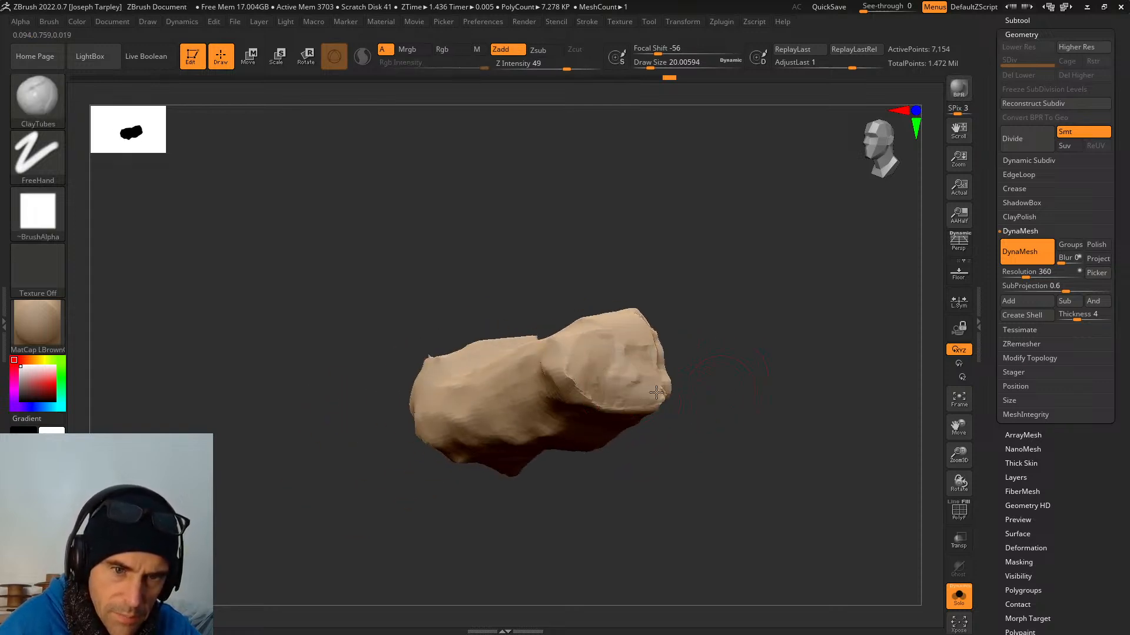
{"action": "left_click_drag", "start_coordinate": [614, 401], "coordinate": [693, 295]}
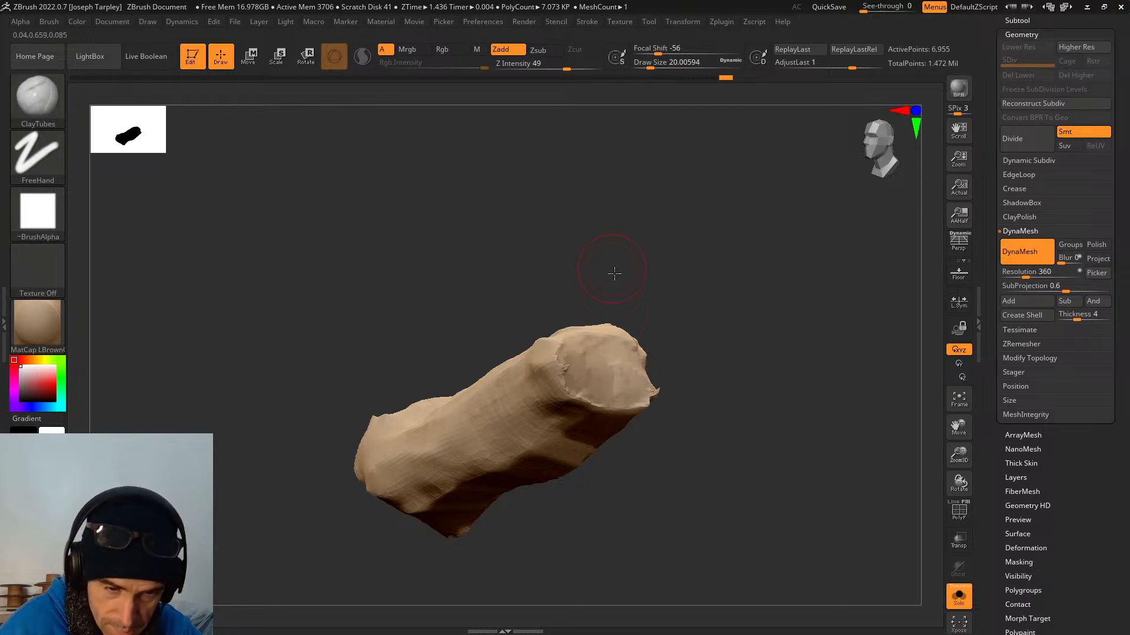
{"action": "left_click_drag", "start_coordinate": [614, 273], "coordinate": [565, 373]}
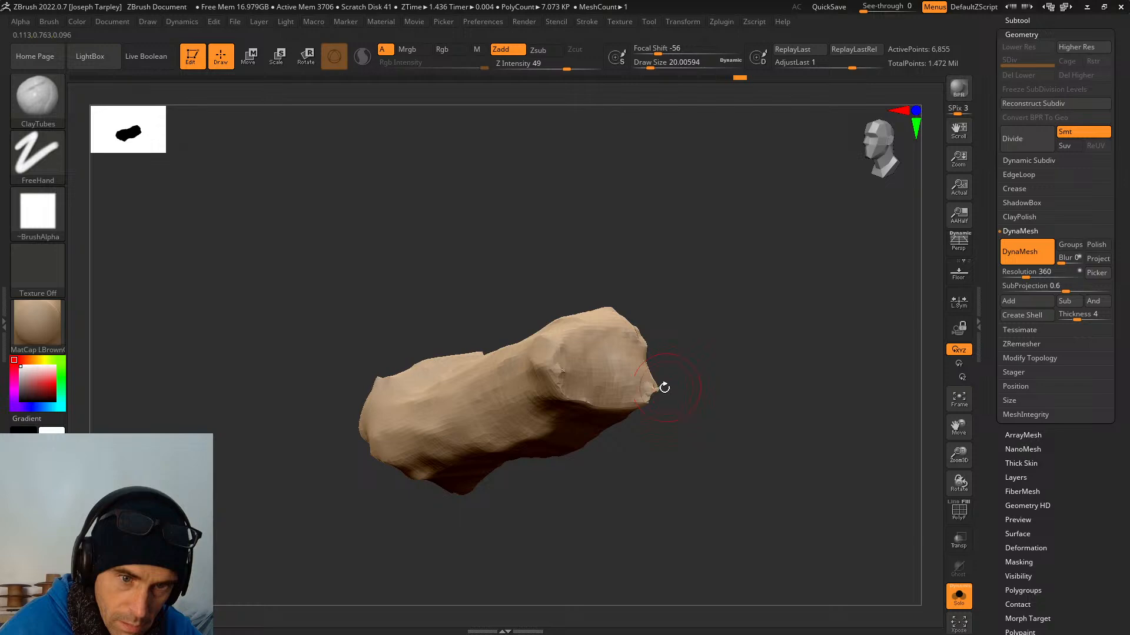
{"action": "left_click_drag", "start_coordinate": [662, 386], "coordinate": [594, 357]}
Flatten the log's right end into a clean cut face with hPolish at draw size 41.42, and show all subtools again.
{"action": "key", "text": "b"}
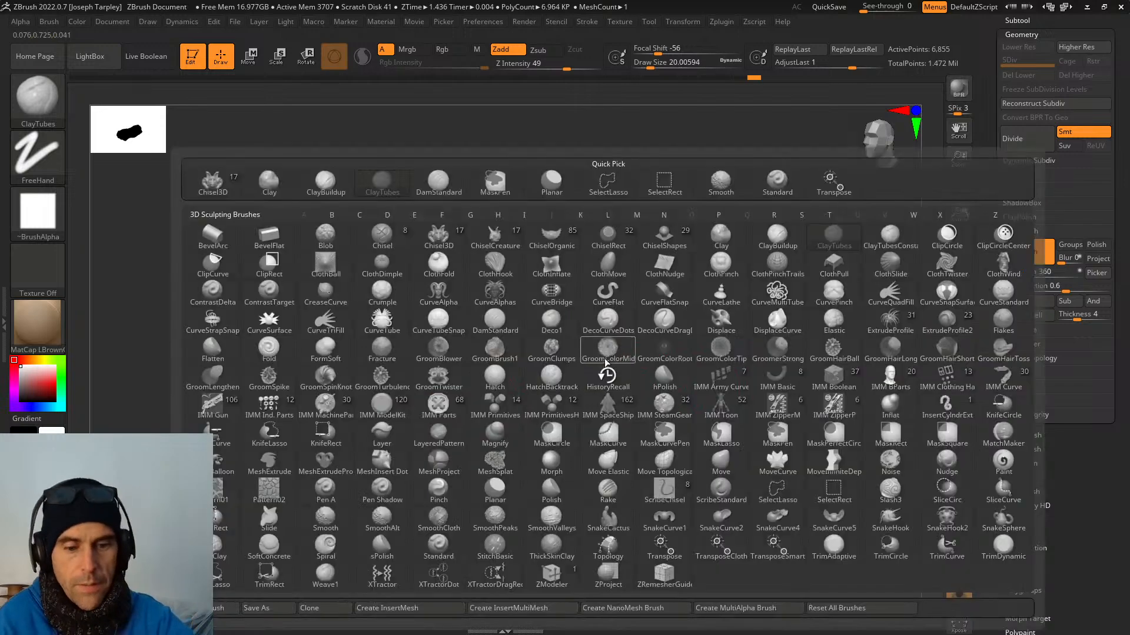
{"action": "key", "text": "h"}
{"action": "key", "text": "p"}
{"action": "key", "text": "space"}
{"action": "left_click_drag", "start_coordinate": [617, 351], "coordinate": [624, 349]}
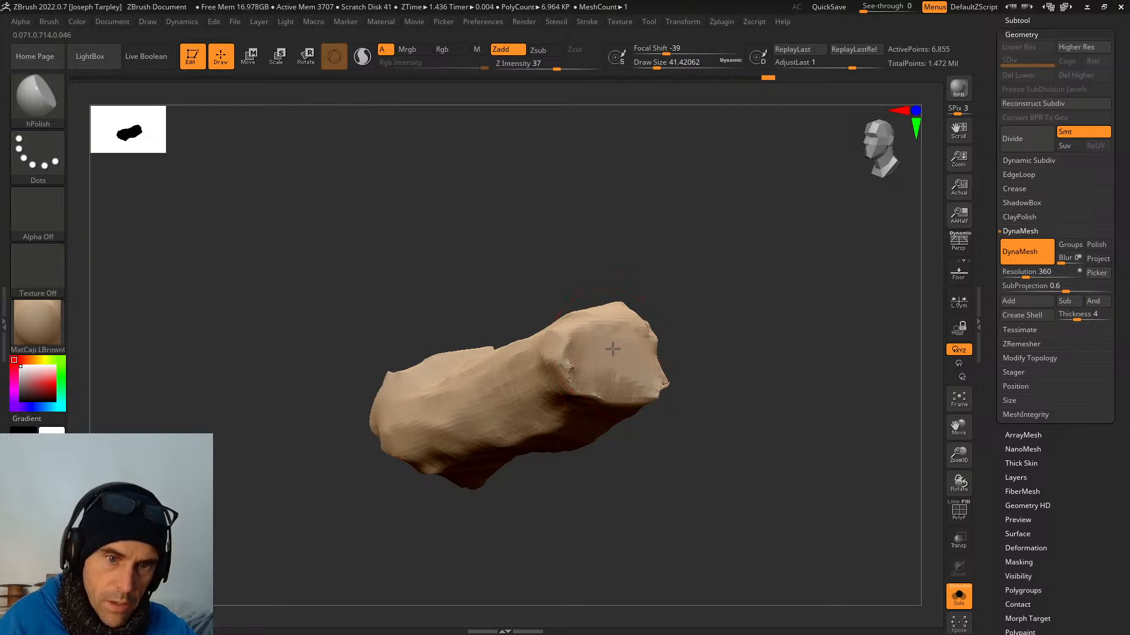
{"action": "left_click_drag", "start_coordinate": [617, 299], "coordinate": [614, 376]}
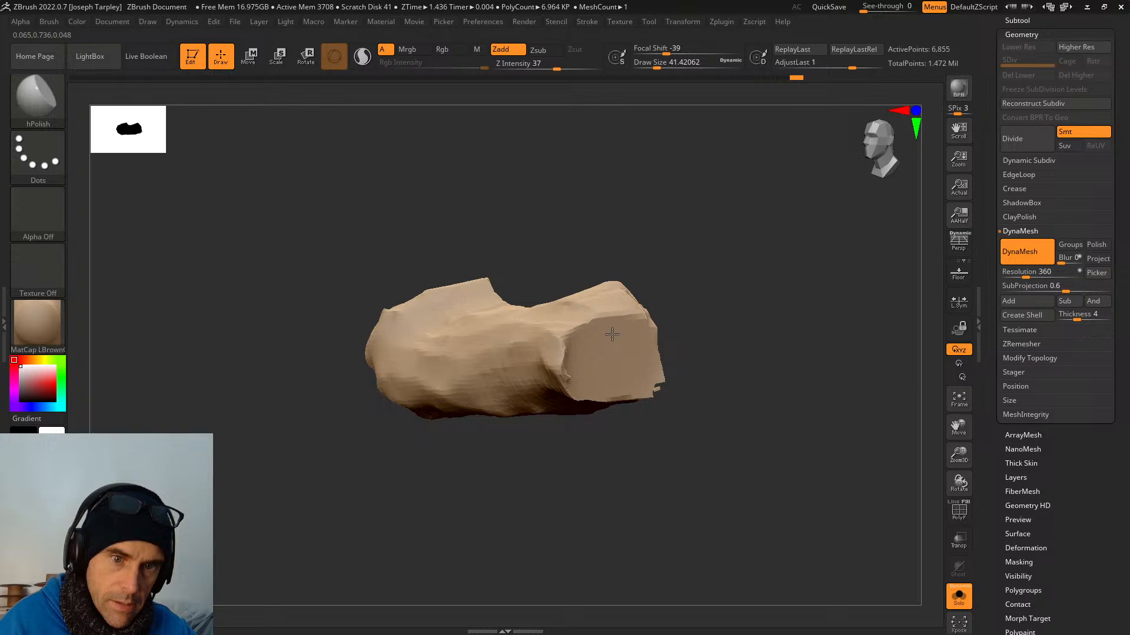
{"action": "mouse_move", "coordinate": [592, 370]}
{"action": "right_mouse_down"}
{"action": "mouse_move", "coordinate": [726, 330]}
{"action": "mouse_move", "coordinate": [612, 375]}
{"action": "mouse_move", "coordinate": [744, 379]}
{"action": "mouse_move", "coordinate": [601, 375]}
{"action": "right_mouse_up"}
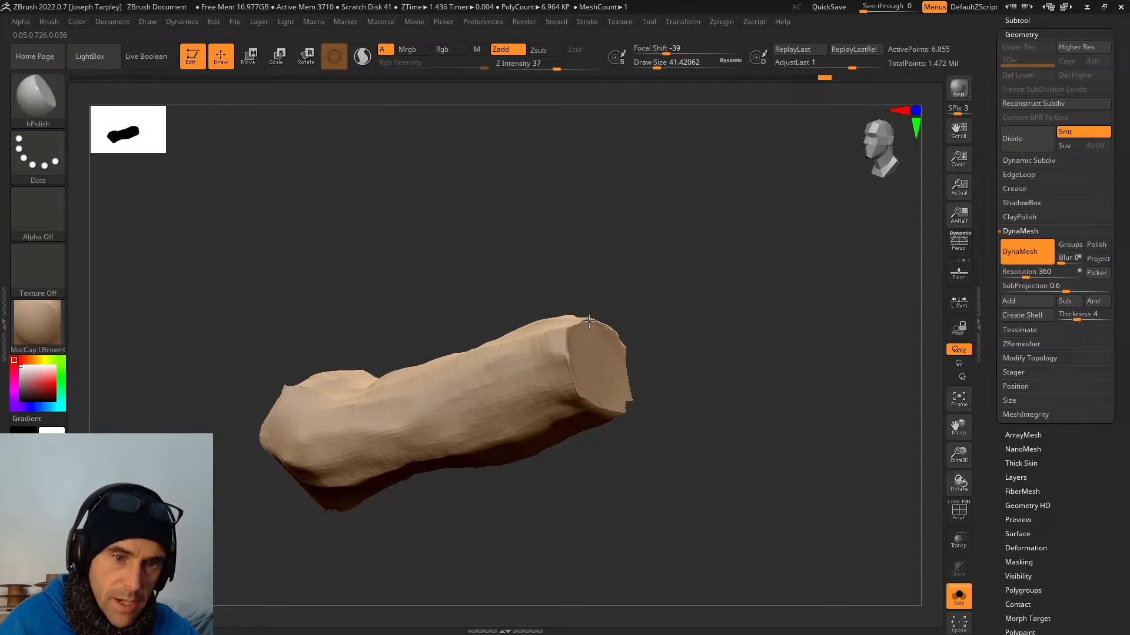
{"action": "right_click_drag", "start_coordinate": [589, 321], "coordinate": [646, 296]}
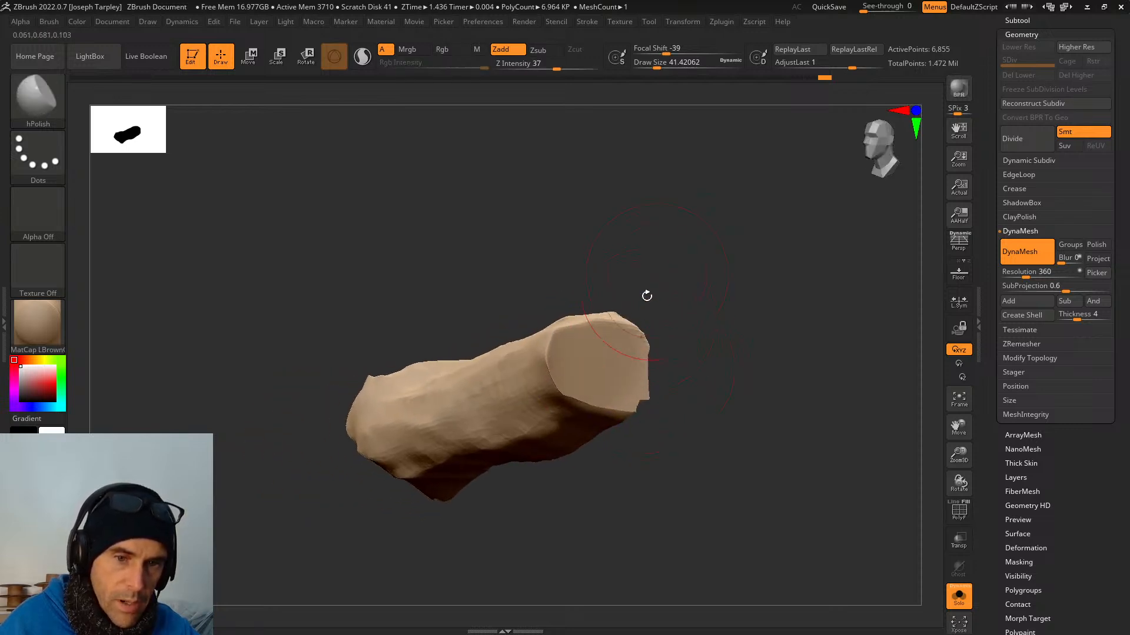
{"action": "right_click_drag", "start_coordinate": [715, 406], "coordinate": [649, 414]}
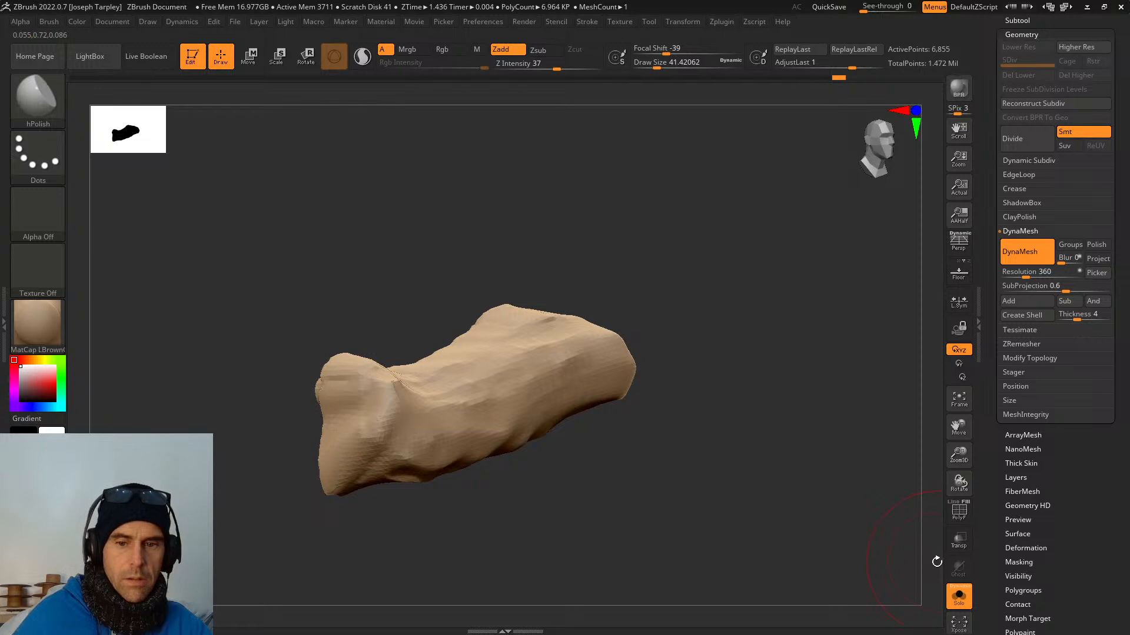
{"action": "left_click", "coordinate": [959, 596]}
{"action": "mouse_move", "coordinate": [883, 538]}
{"action": "right_mouse_down"}
{"action": "mouse_move", "coordinate": [867, 549]}
{"action": "mouse_move", "coordinate": [847, 542]}
{"action": "mouse_move", "coordinate": [859, 551]}
{"action": "right_mouse_up"}
{"action": "key", "text": "alt+Tab"}
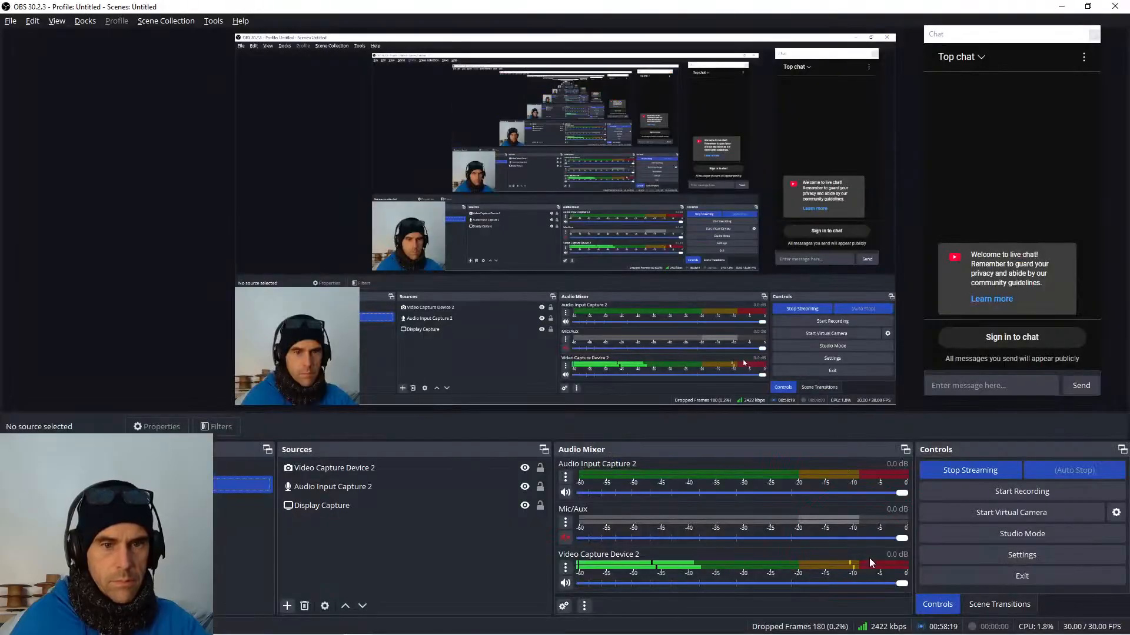
{"action": "key", "text": "alt+Tab"}
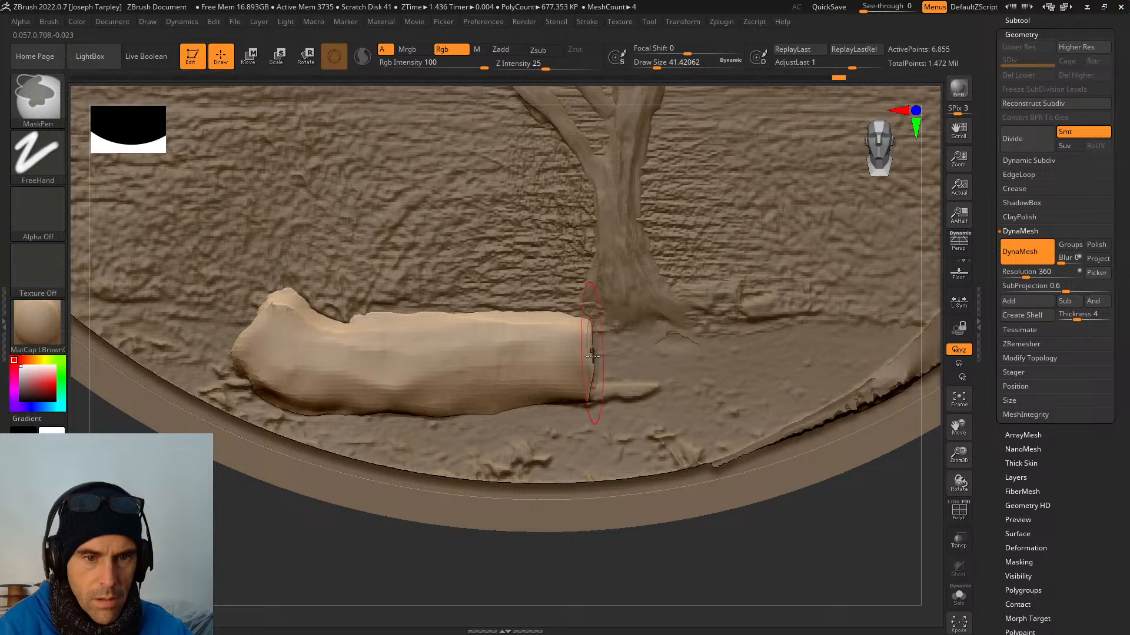
Mask all of the log except its right end, move that end outward about 0.035 to lengthen the log, and remesh it with DynaMesh.
{"action": "mouse_move", "coordinate": [682, 548]}
{"action": "left_mouse_down", "text": "ctrl"}
{"action": "mouse_move", "coordinate": [594, 250]}
{"action": "mouse_move", "coordinate": [544, 253]}
{"action": "left_mouse_up", "text": "ctrl"}
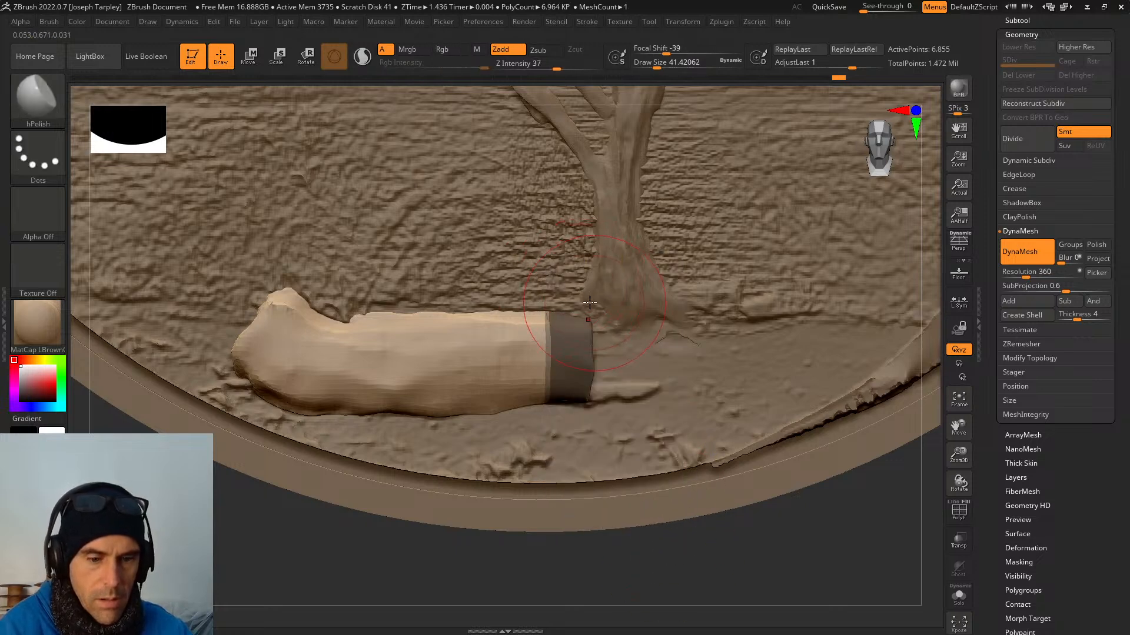
{"action": "left_click", "coordinate": [564, 281], "text": "ctrl"}
{"action": "key", "text": "w"}
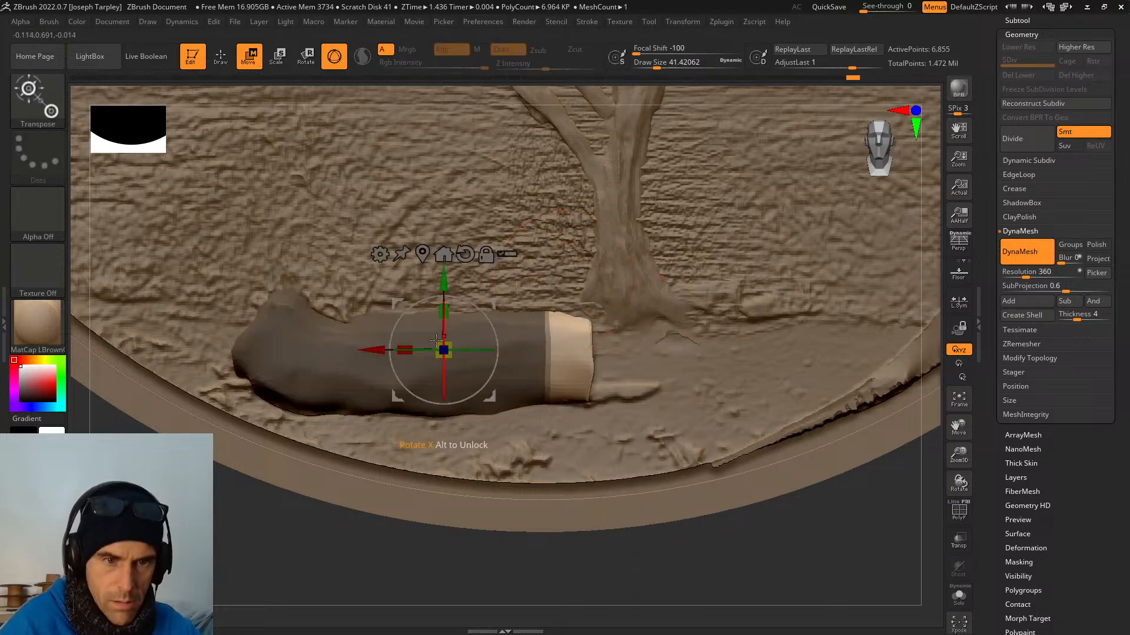
{"action": "left_click_drag", "start_coordinate": [366, 351], "coordinate": [396, 353]}
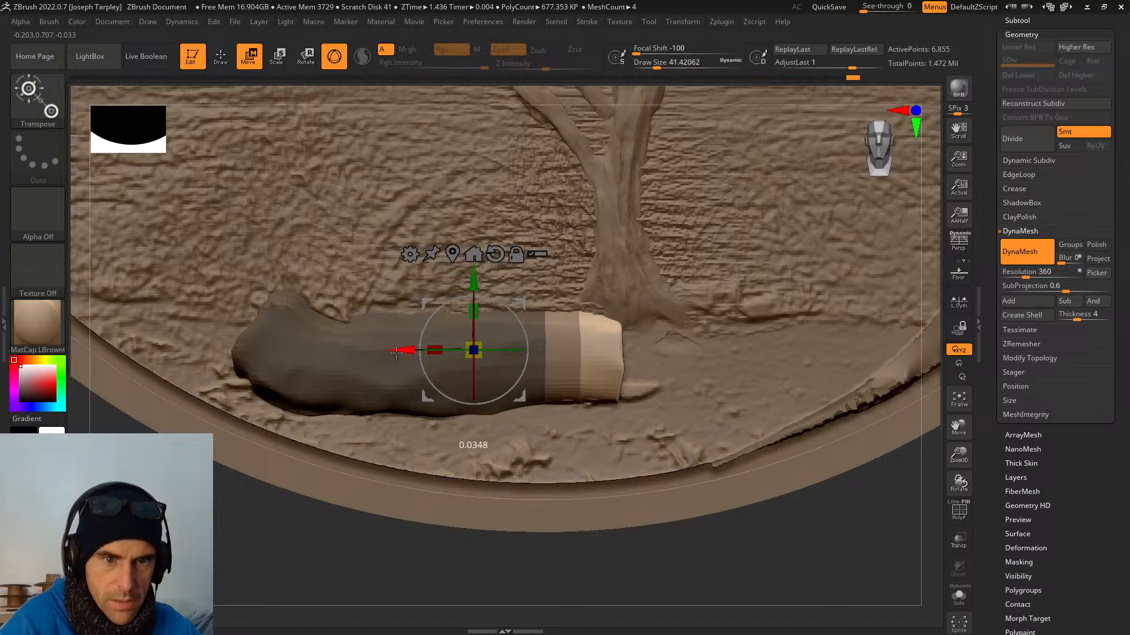
{"action": "left_click_drag", "start_coordinate": [373, 554], "coordinate": [386, 520], "text": "ctrl"}
{"action": "key", "text": "q"}
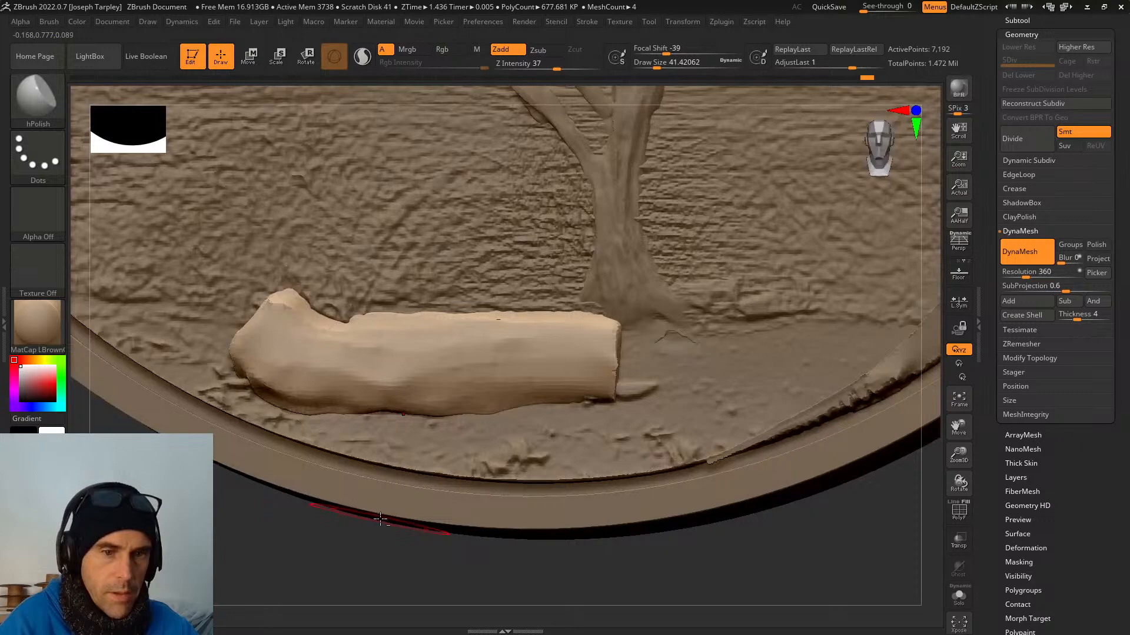
{"action": "key", "text": "alt+Tab"}
{"action": "key", "text": "alt+z"}
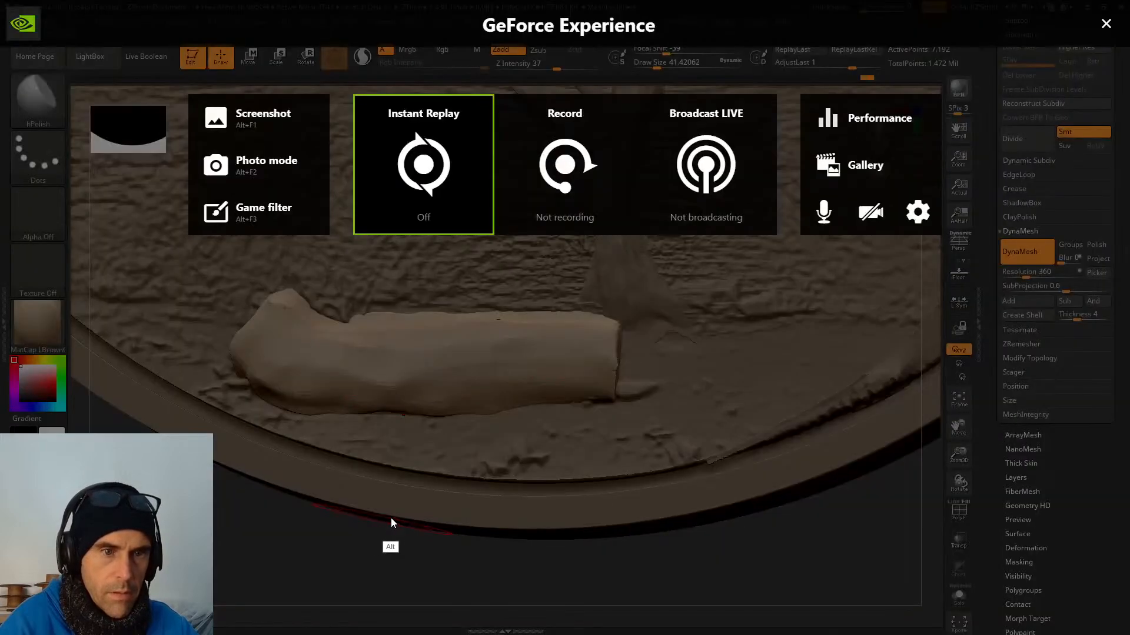
{"action": "key", "text": "alt+Tab"}
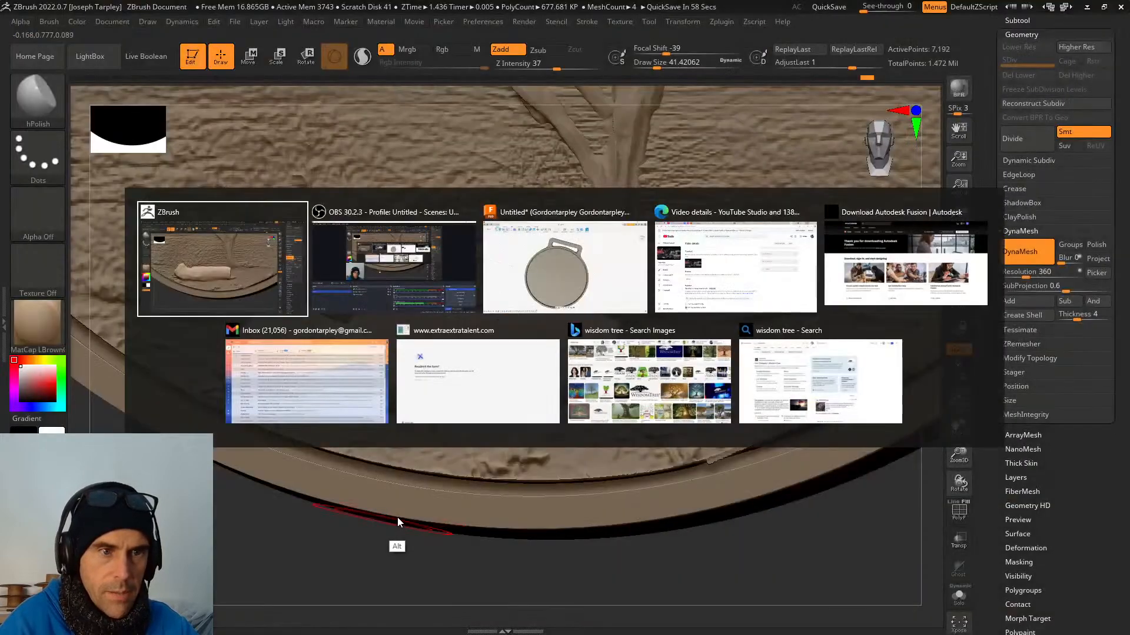
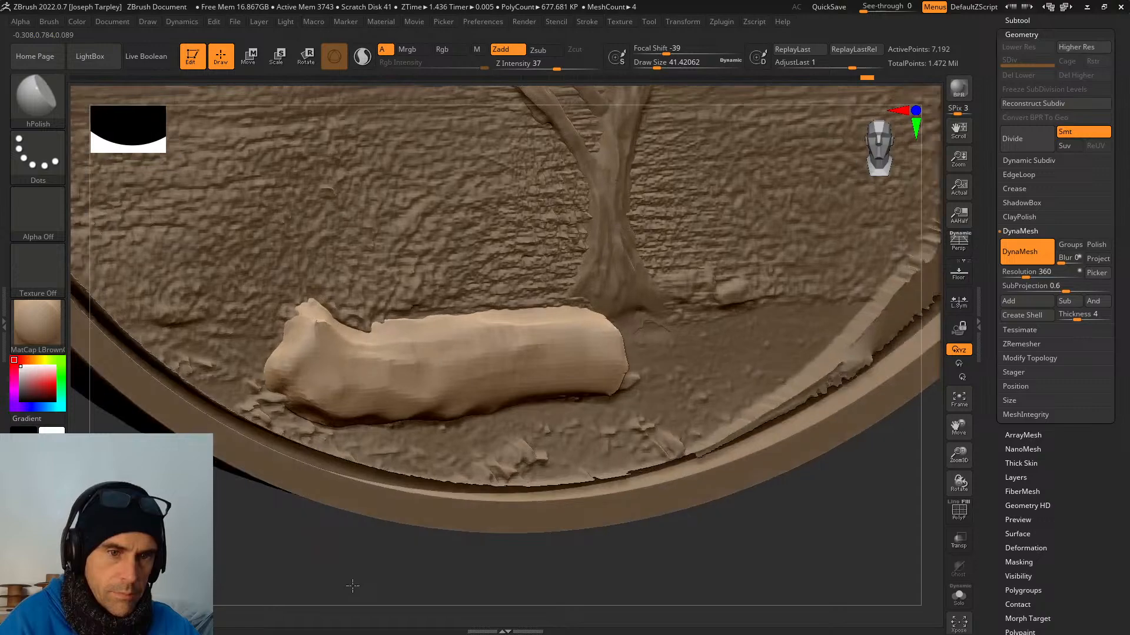
Sculpt the log's knotted left end with ClayTubes at draw size 23.31, and decline activating Dynamic Subdiv.
{"action": "key", "text": "b"}
{"action": "key", "text": "c"}
{"action": "key", "text": "t"}
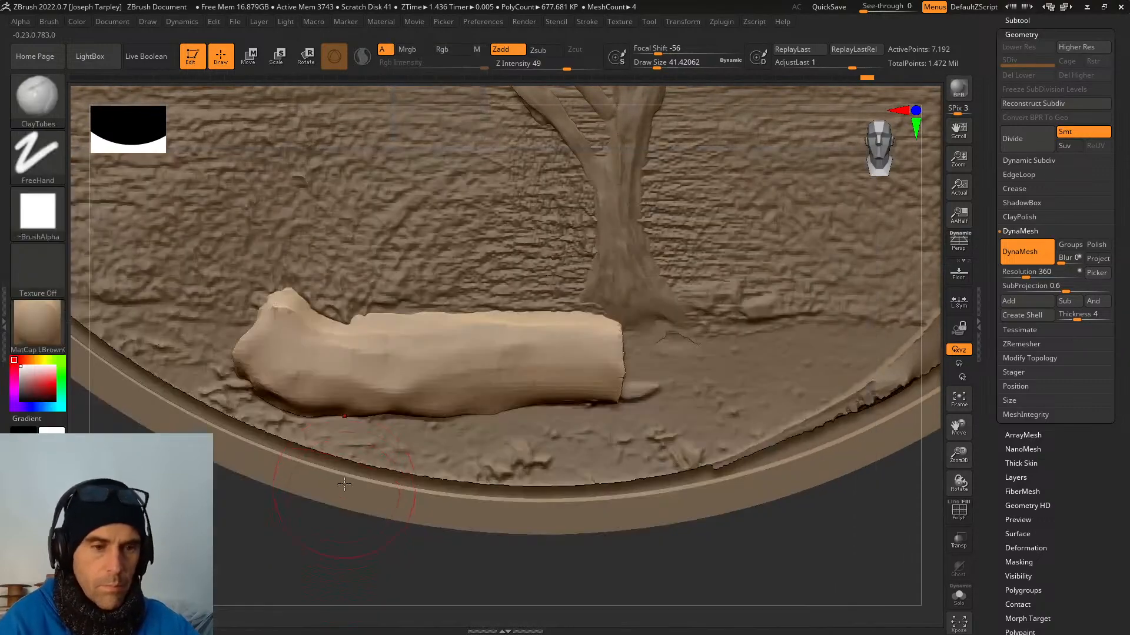
{"action": "key", "text": "space"}
{"action": "left_click_drag", "start_coordinate": [305, 390], "coordinate": [287, 393]}
{"action": "left_click_drag", "start_coordinate": [234, 508], "coordinate": [353, 400], "text": "alt"}
{"action": "mouse_move", "coordinate": [354, 400]}
{"action": "right_mouse_down"}
{"action": "mouse_move", "coordinate": [290, 499]}
{"action": "mouse_move", "coordinate": [323, 461]}
{"action": "right_mouse_up"}
{"action": "mouse_move", "coordinate": [340, 228]}
{"action": "left_mouse_down"}
{"action": "mouse_move", "coordinate": [383, 250]}
{"action": "mouse_move", "coordinate": [353, 244]}
{"action": "mouse_move", "coordinate": [472, 242]}
{"action": "mouse_move", "coordinate": [494, 268]}
{"action": "mouse_move", "coordinate": [559, 283]}
{"action": "mouse_move", "coordinate": [629, 279]}
{"action": "mouse_move", "coordinate": [581, 288]}
{"action": "mouse_move", "coordinate": [697, 283]}
{"action": "left_mouse_up"}
{"action": "mouse_move", "coordinate": [373, 518]}
{"action": "right_mouse_down"}
{"action": "mouse_move", "coordinate": [352, 555]}
{"action": "mouse_move", "coordinate": [349, 532]}
{"action": "right_mouse_up"}
{"action": "left_click_drag", "start_coordinate": [443, 290], "coordinate": [604, 290]}
{"action": "right_click_drag", "start_coordinate": [371, 535], "coordinate": [340, 394]}
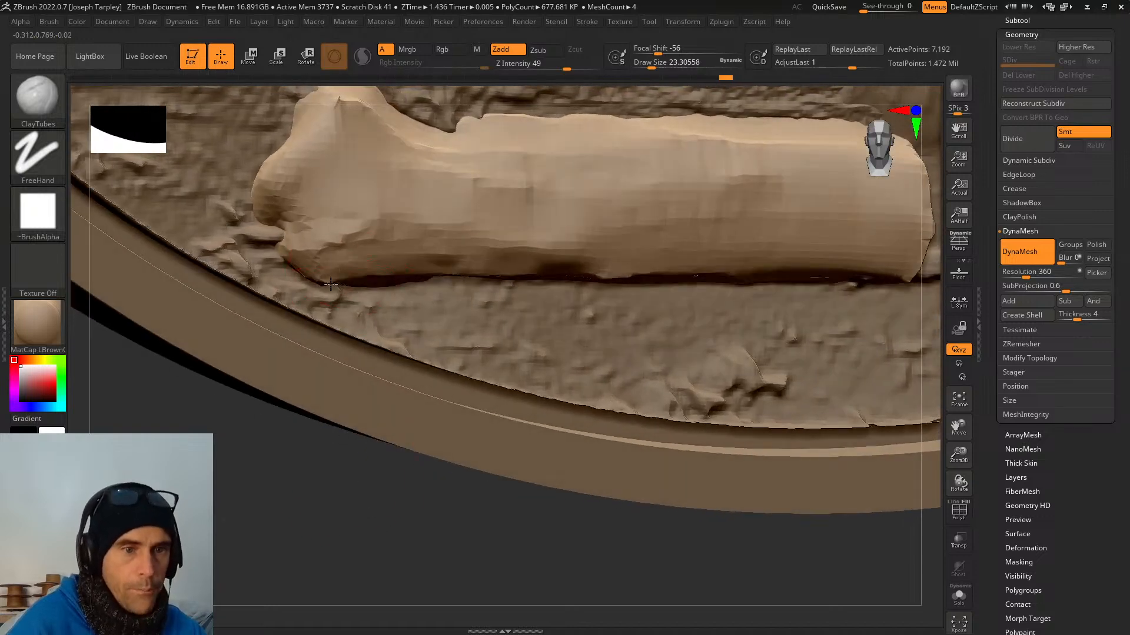
{"action": "mouse_move", "coordinate": [369, 180]}
{"action": "left_mouse_down"}
{"action": "mouse_move", "coordinate": [306, 193]}
{"action": "mouse_move", "coordinate": [419, 166]}
{"action": "mouse_move", "coordinate": [400, 152]}
{"action": "left_mouse_up"}
{"action": "key", "text": "d"}
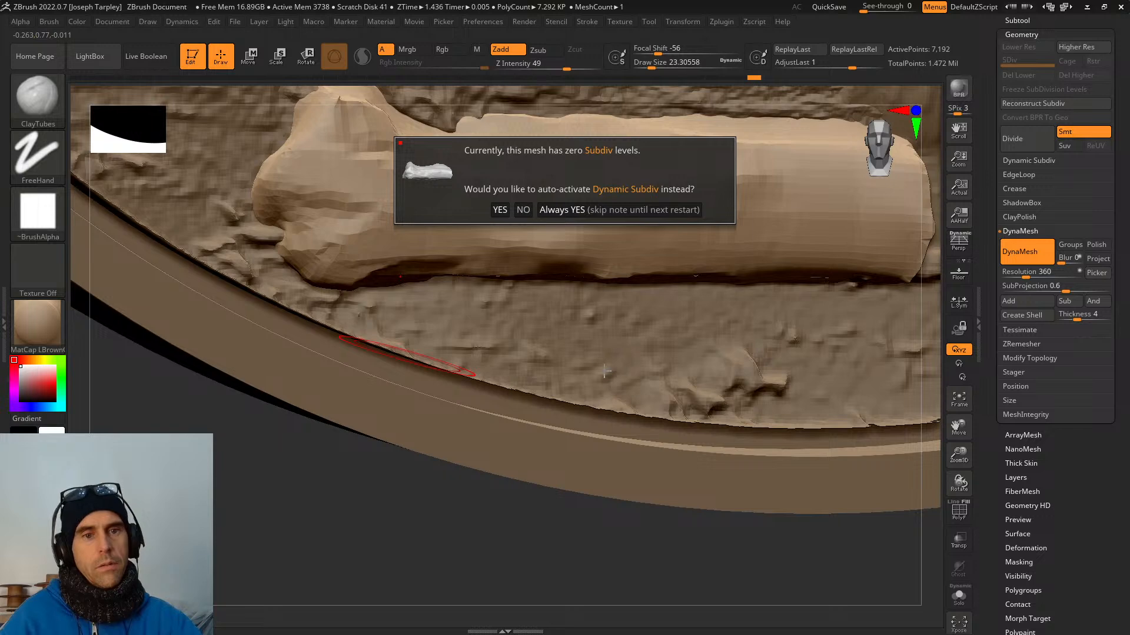
{"action": "left_click", "coordinate": [522, 210]}
Frame the medal, compare the log's size and position with the overlaid tree photo, hide it, and restore the light material colour.
{"action": "key", "text": "f"}
{"action": "key", "text": "f"}
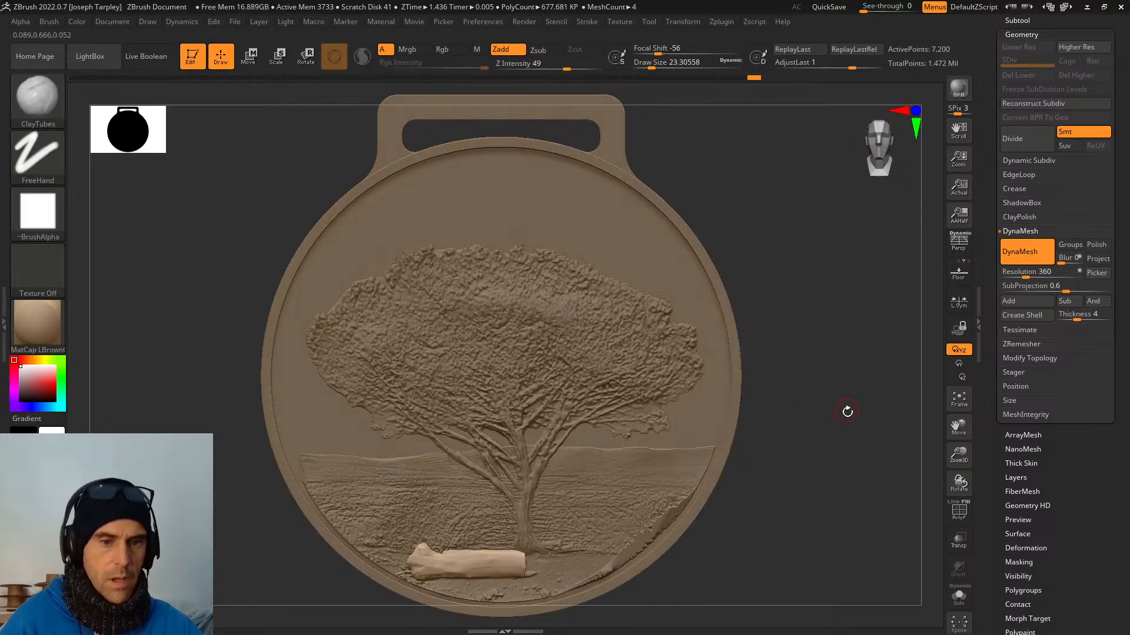
{"action": "left_click_drag", "start_coordinate": [848, 411], "coordinate": [807, 255], "text": "alt"}
{"action": "key", "text": "shift+z"}
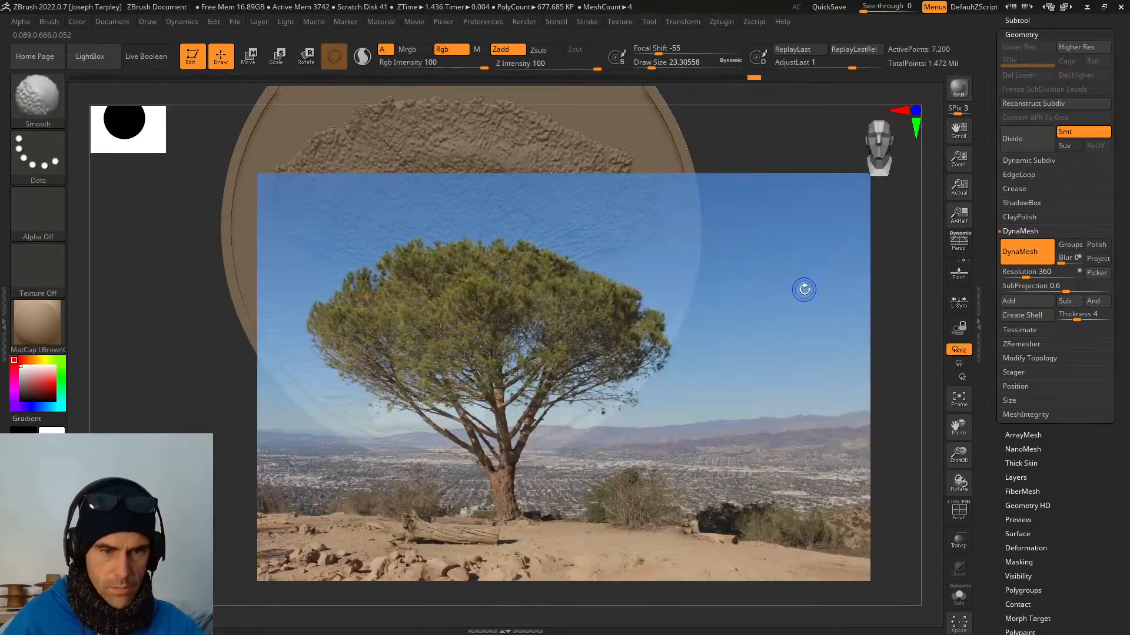
{"action": "key", "text": "shift+z"}
{"action": "left_click_drag", "start_coordinate": [794, 327], "coordinate": [794, 359], "text": "alt"}
{"action": "key", "text": "v"}
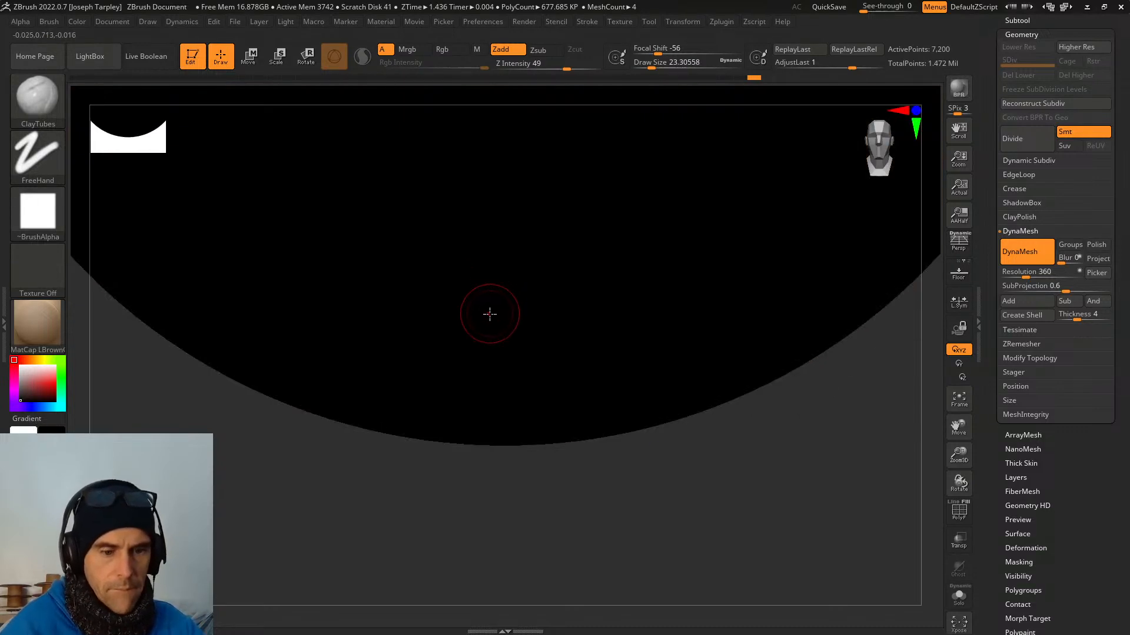
{"action": "left_click_drag", "start_coordinate": [28, 373], "coordinate": [14, 360]}
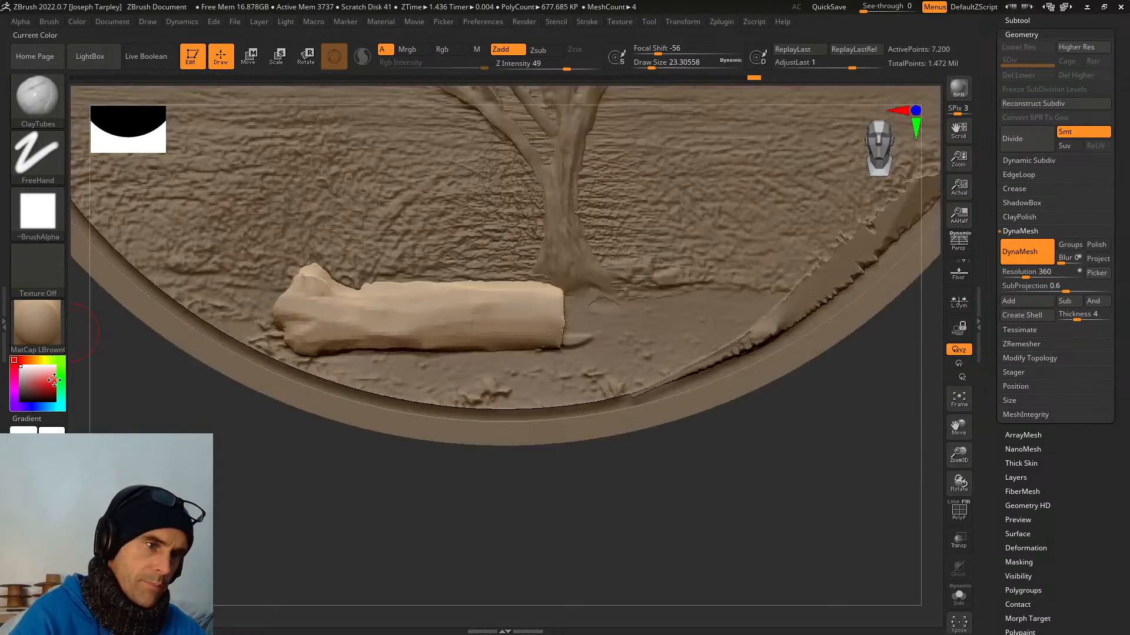
Scale the log down in small passes of about 0.95 to 0.97, nudging it to keep its place left of the trunk.
{"action": "key", "text": "w"}
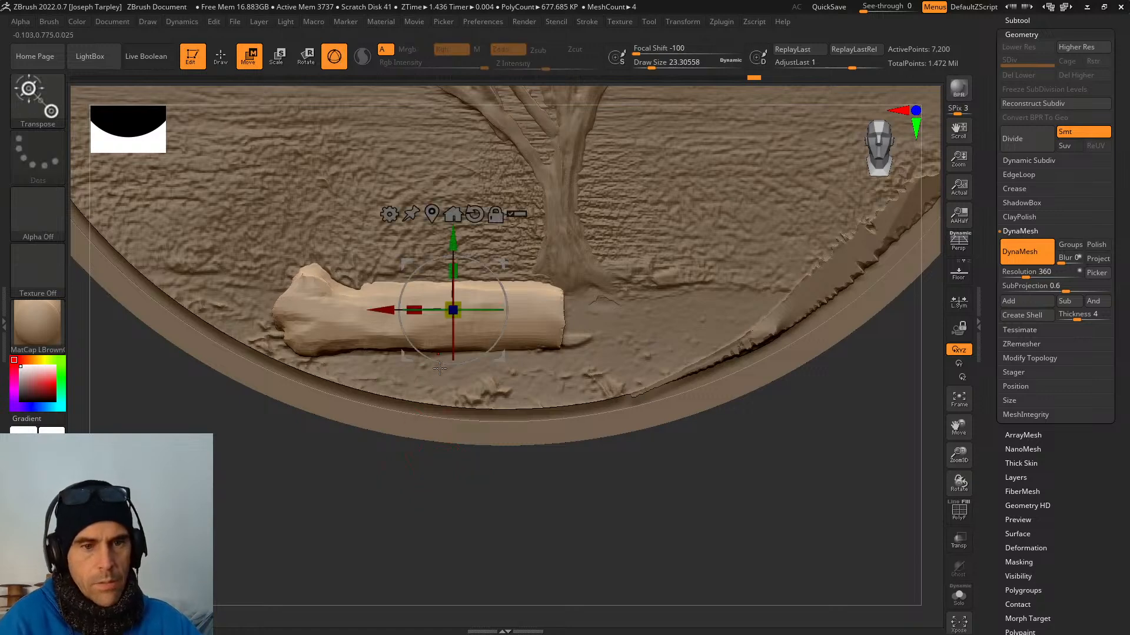
{"action": "left_click_drag", "start_coordinate": [497, 259], "coordinate": [455, 295]}
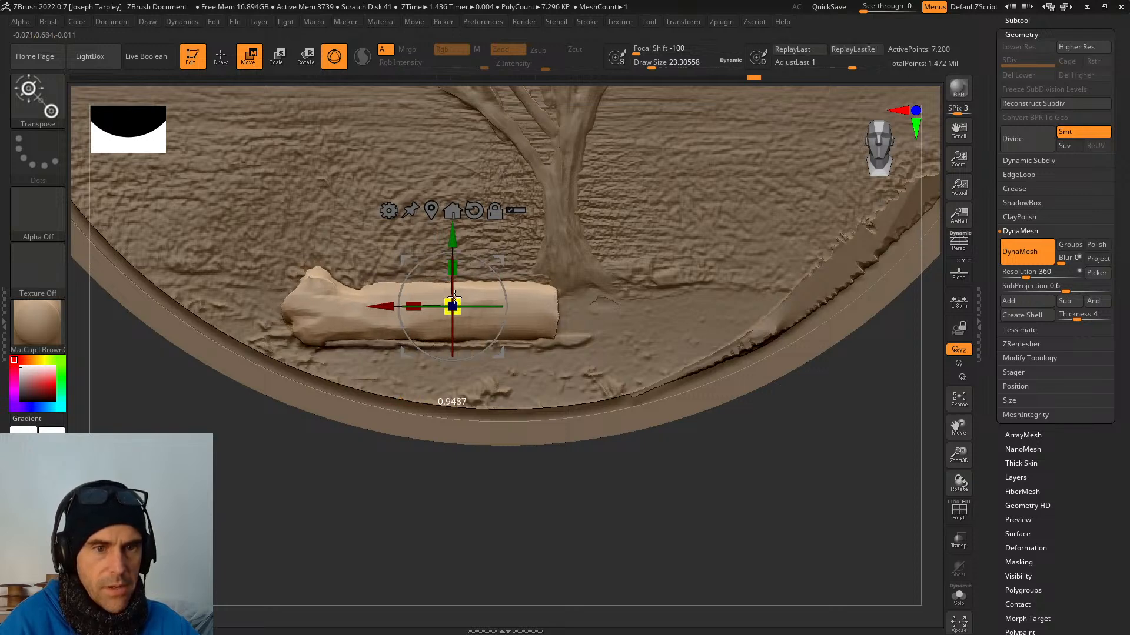
{"action": "left_click_drag", "start_coordinate": [500, 266], "coordinate": [508, 266]}
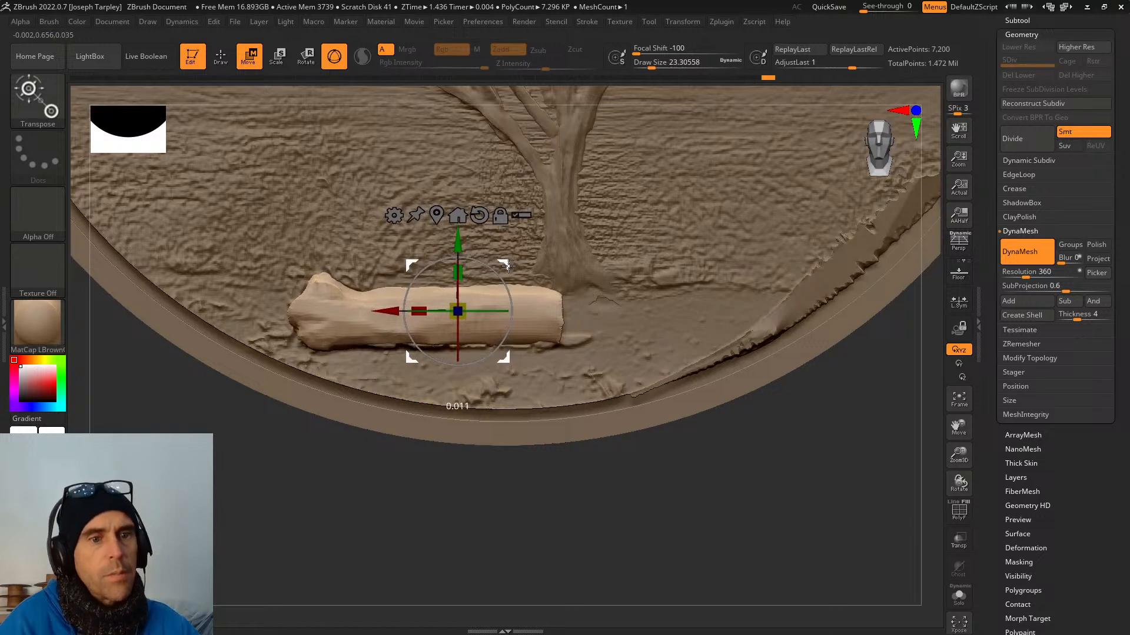
{"action": "left_click_drag", "start_coordinate": [462, 299], "coordinate": [462, 296]}
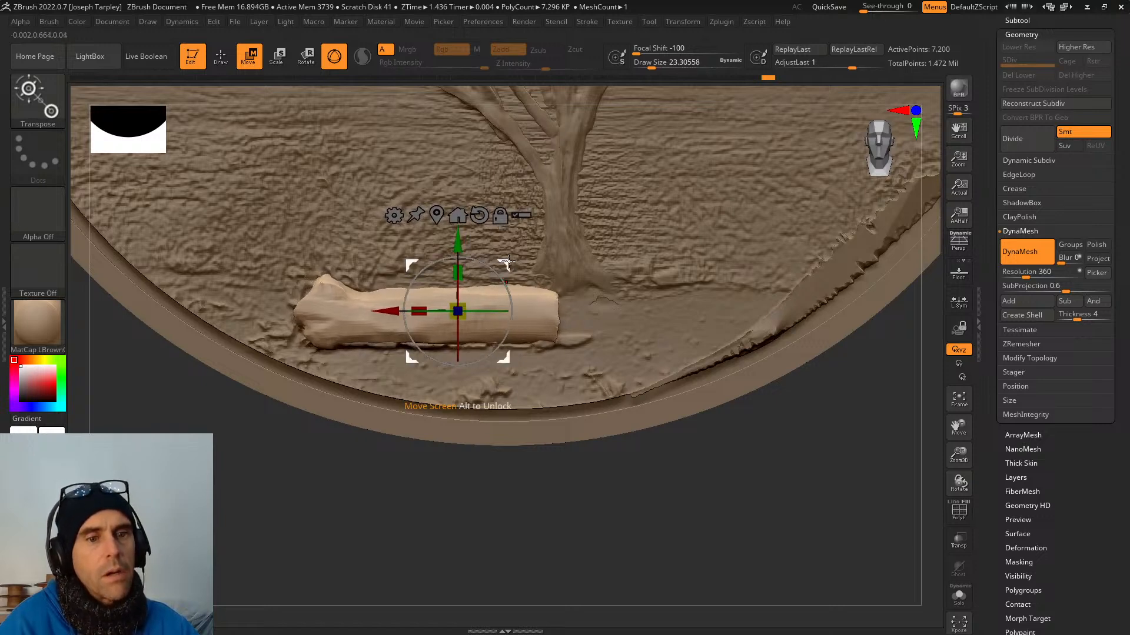
{"action": "left_click_drag", "start_coordinate": [507, 263], "coordinate": [511, 267]}
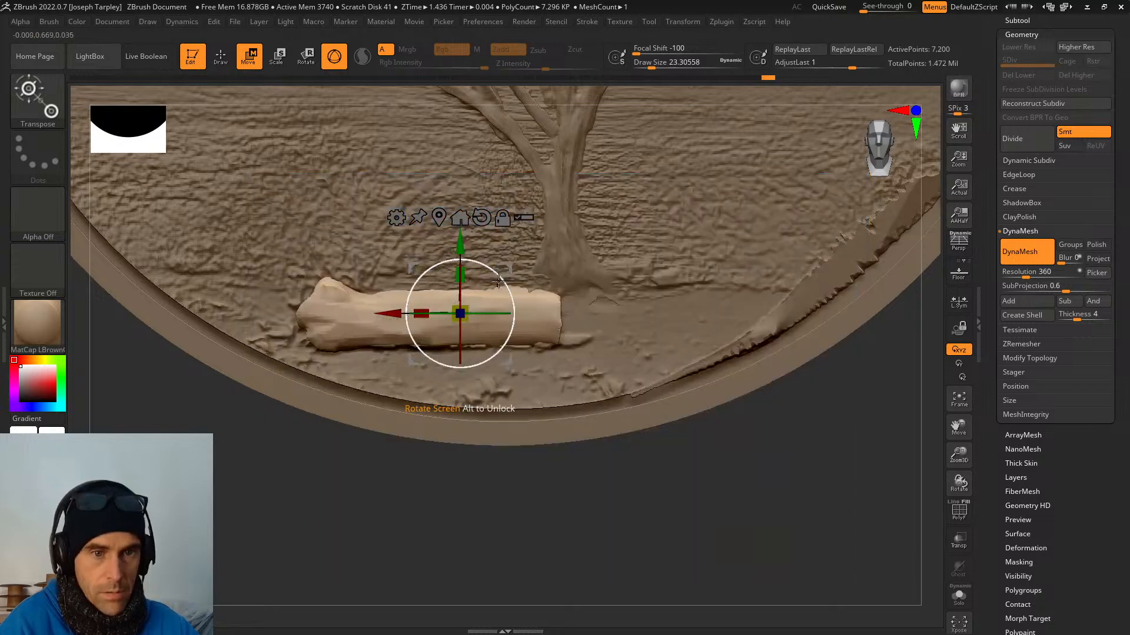
{"action": "left_click_drag", "start_coordinate": [469, 303], "coordinate": [464, 307]}
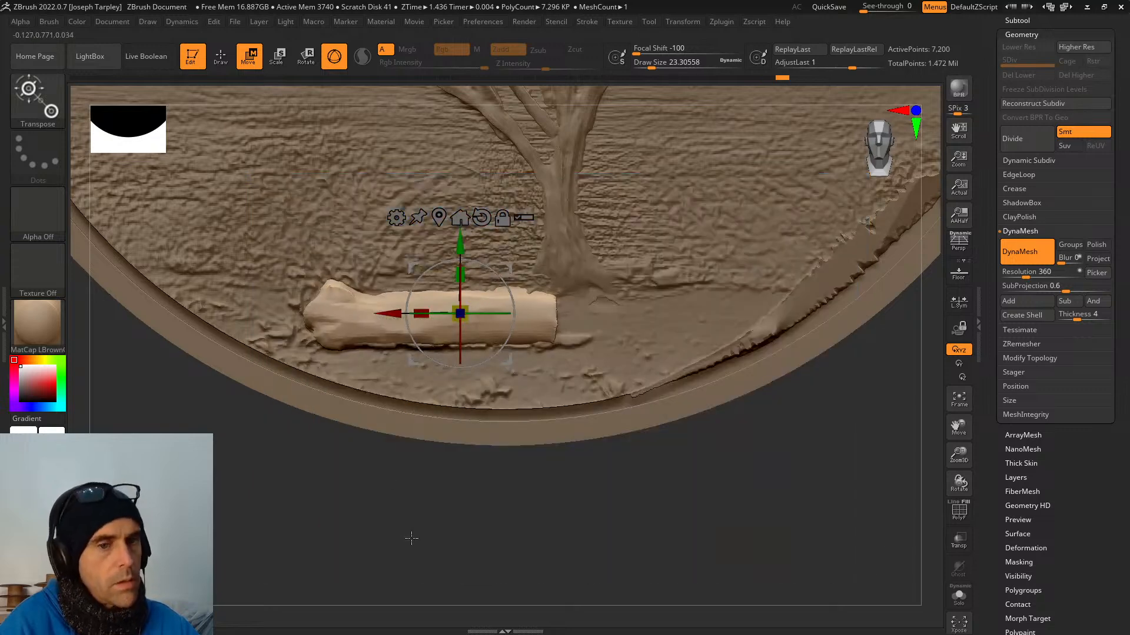
Adjust the log's depth and lower it slightly so it rests on the ground of the relief.
{"action": "left_click_drag", "start_coordinate": [411, 537], "coordinate": [487, 417]}
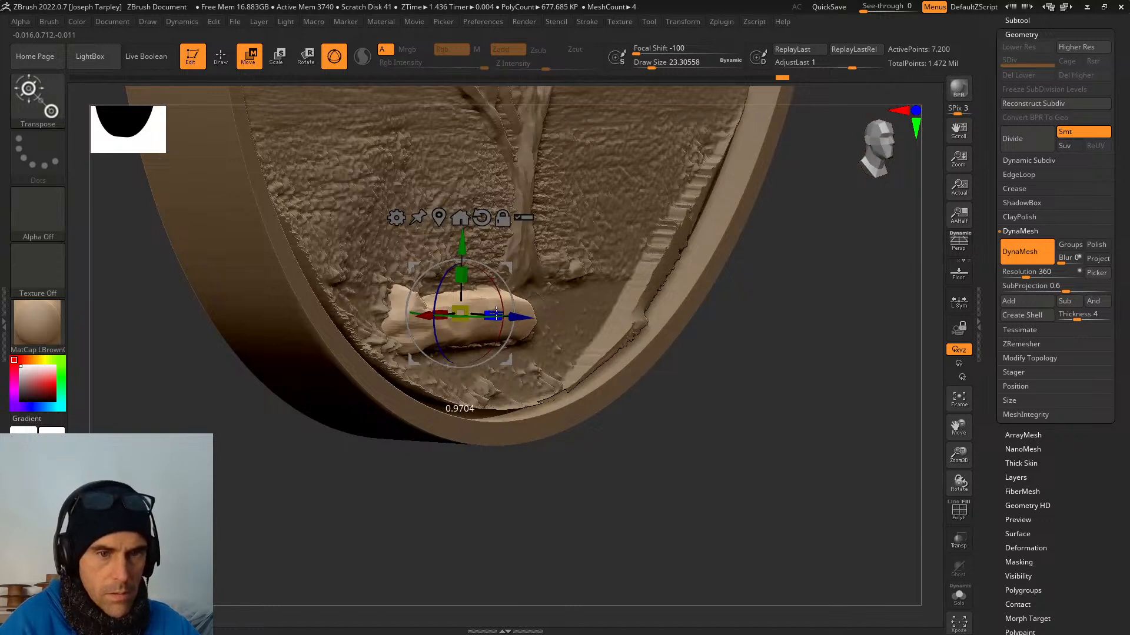
{"action": "left_click_drag", "start_coordinate": [508, 309], "coordinate": [520, 318]}
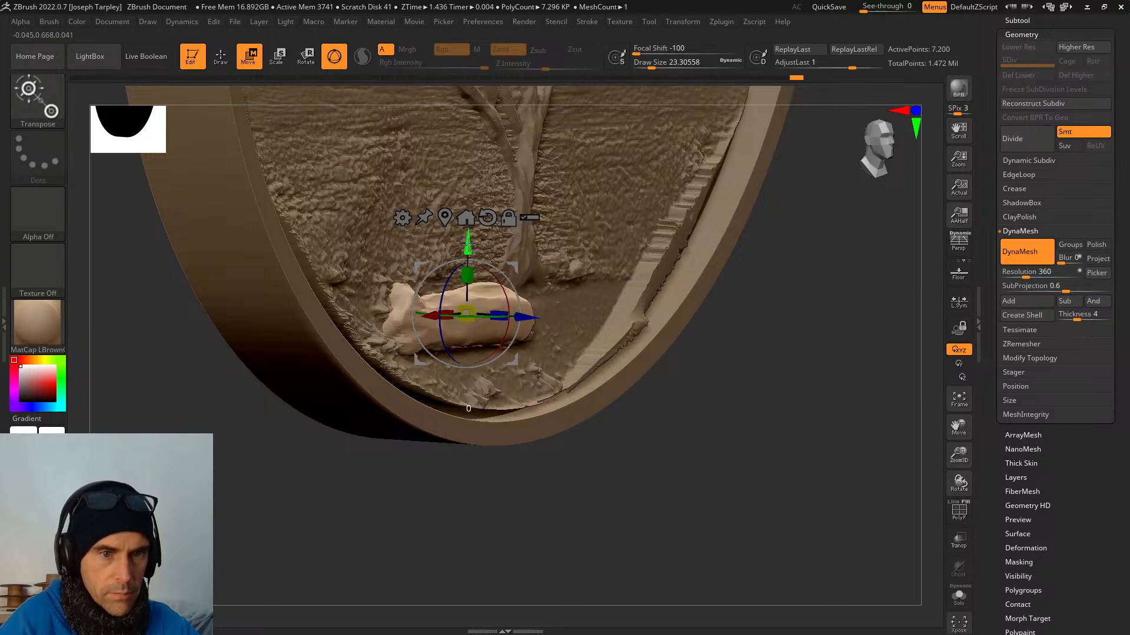
{"action": "left_click_drag", "start_coordinate": [469, 243], "coordinate": [469, 250]}
{"action": "left_click_drag", "start_coordinate": [639, 495], "coordinate": [589, 494]}
{"action": "key", "text": "f"}
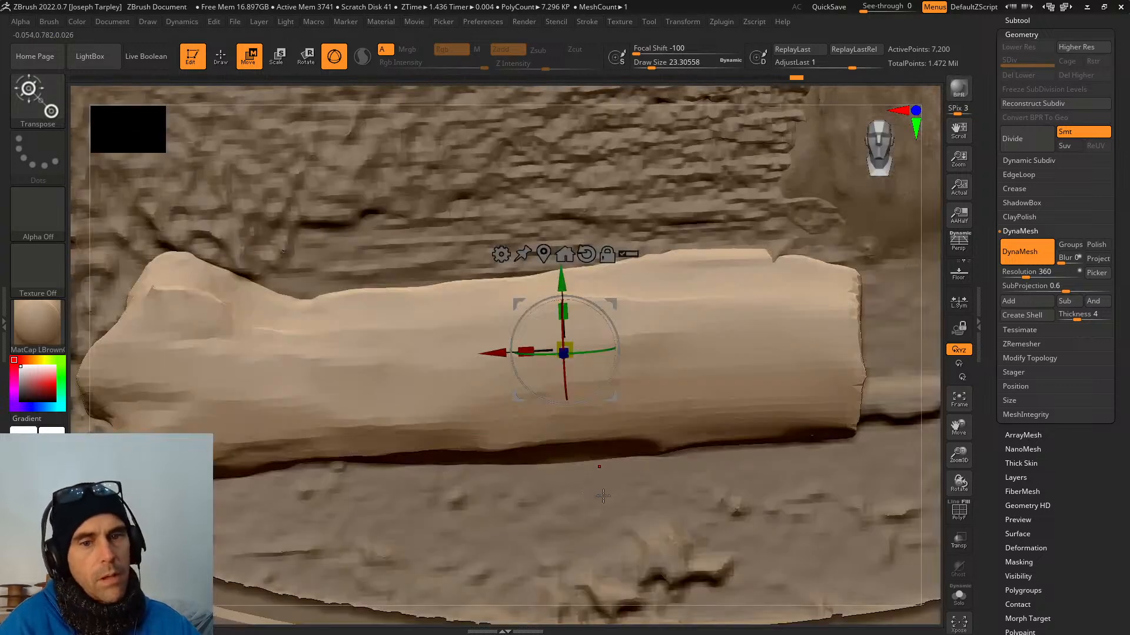
{"action": "key", "text": "f"}
{"action": "mouse_move", "coordinate": [794, 496]}
{"action": "left_mouse_down"}
{"action": "mouse_move", "coordinate": [779, 489]}
{"action": "mouse_move", "coordinate": [830, 520]}
{"action": "mouse_move", "coordinate": [794, 344]}
{"action": "mouse_move", "coordinate": [820, 328]}
{"action": "mouse_move", "coordinate": [805, 323]}
{"action": "left_mouse_up"}
Select the log subtool Extract6 and duplicate it.
{"action": "key", "text": "q"}
{"action": "left_click", "coordinate": [566, 380], "text": "alt"}
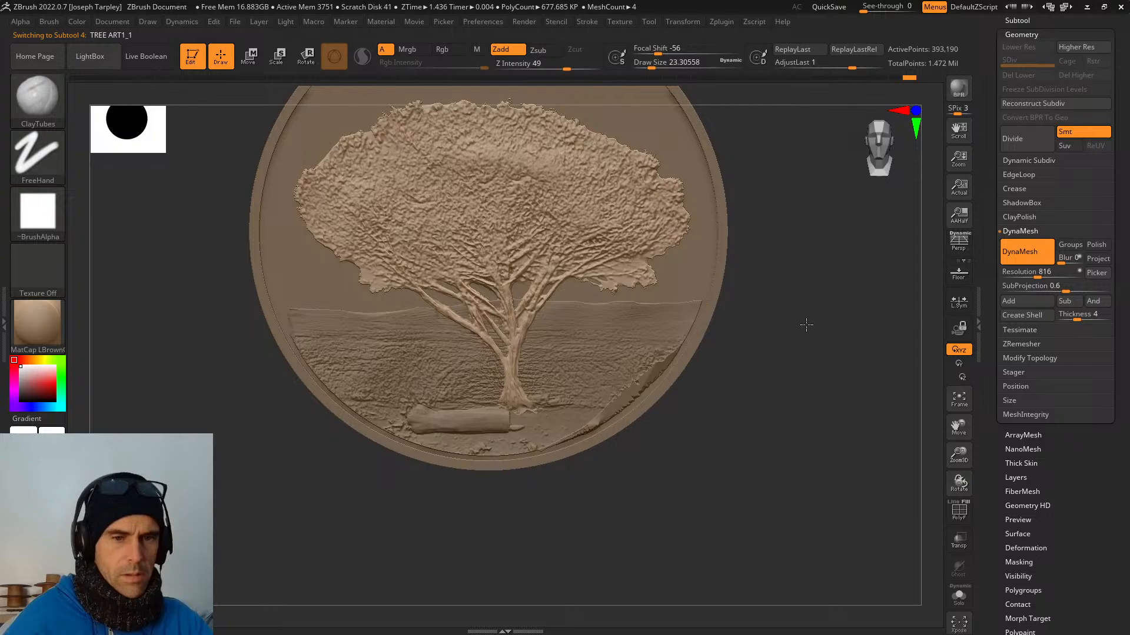
{"action": "right_click_drag", "start_coordinate": [805, 324], "coordinate": [824, 417], "text": "ctrl+alt"}
{"action": "left_click_drag", "start_coordinate": [824, 419], "coordinate": [868, 397]}
{"action": "left_click", "coordinate": [458, 291], "text": "alt"}
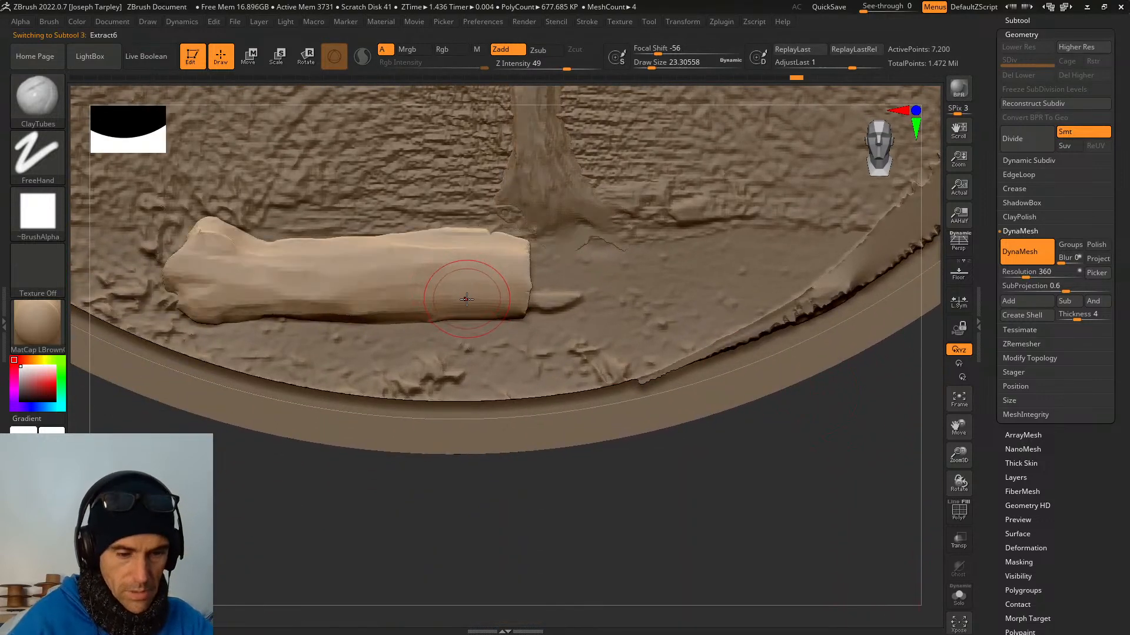
{"action": "scroll", "coordinate": [993, 416], "scroll_direction": "up", "scroll_amount": 5}
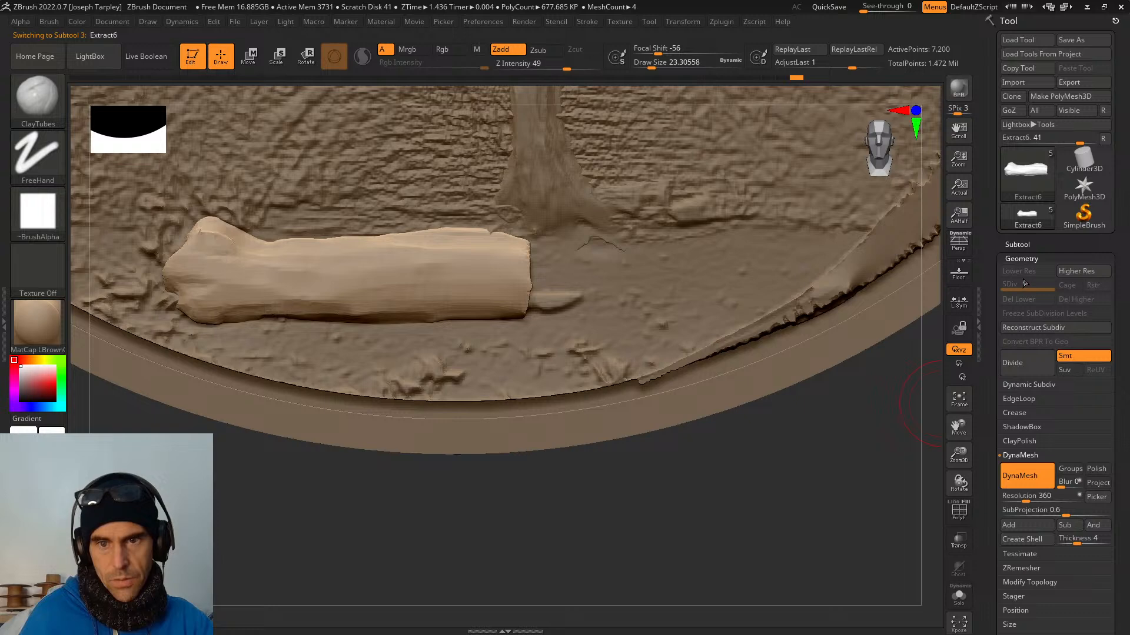
{"action": "left_click", "coordinate": [1027, 243]}
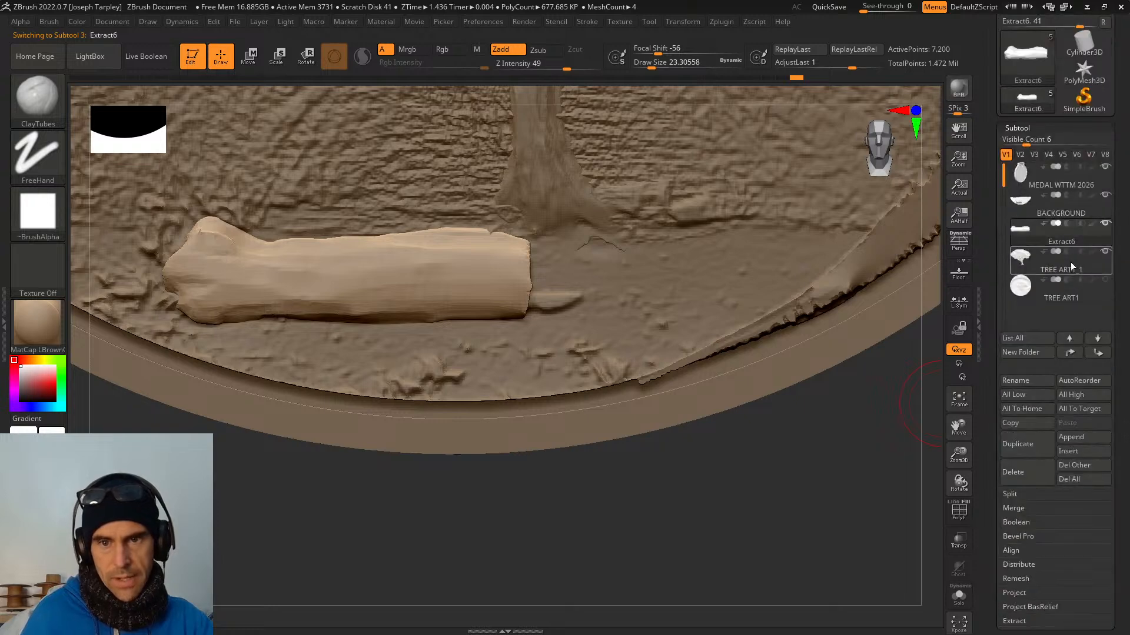
{"action": "left_click", "coordinate": [1027, 445]}
Shrink the duplicate to about 0.38 and place it on the ground below the log as a small rock.
{"action": "key", "text": "w"}
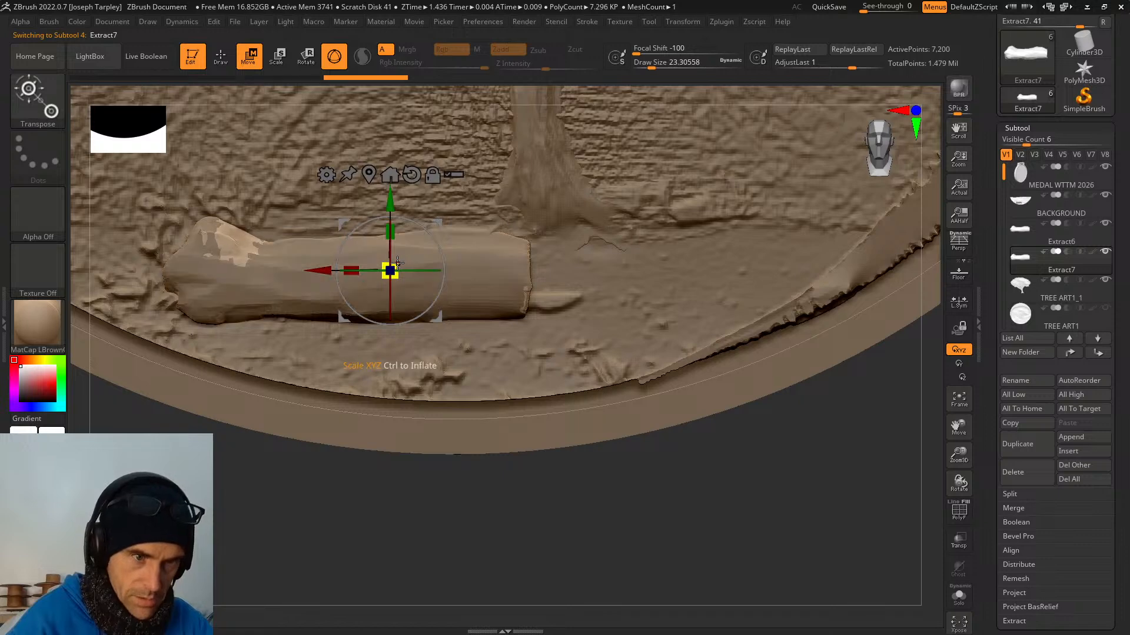
{"action": "left_click_drag", "start_coordinate": [356, 263], "coordinate": [420, 279]}
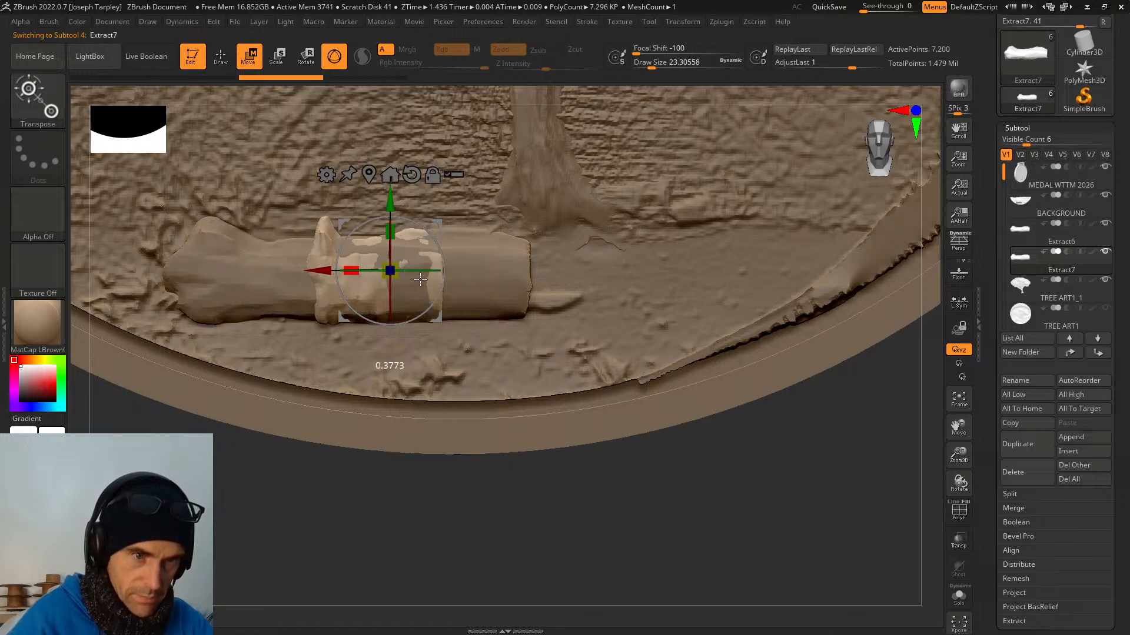
{"action": "left_click_drag", "start_coordinate": [391, 202], "coordinate": [391, 275]}
{"action": "left_click_drag", "start_coordinate": [396, 339], "coordinate": [379, 380]}
{"action": "left_click_drag", "start_coordinate": [440, 301], "coordinate": [479, 325]}
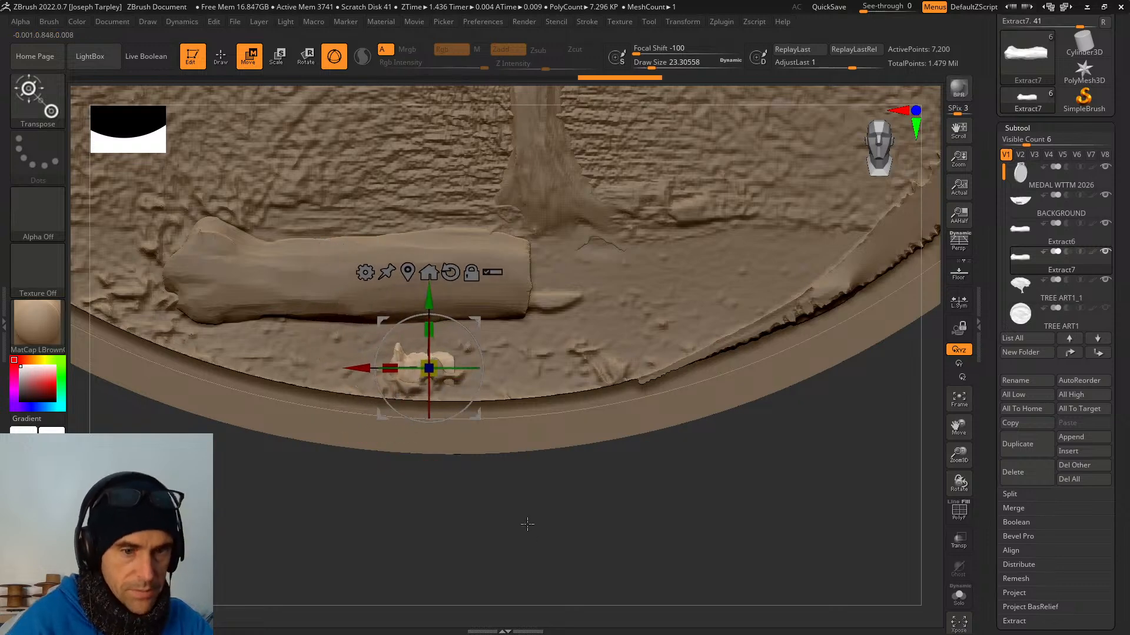
{"action": "left_click_drag", "start_coordinate": [527, 524], "coordinate": [589, 567]}
{"action": "left_click_drag", "start_coordinate": [474, 387], "coordinate": [485, 391]}
{"action": "left_click_drag", "start_coordinate": [558, 509], "coordinate": [505, 461]}
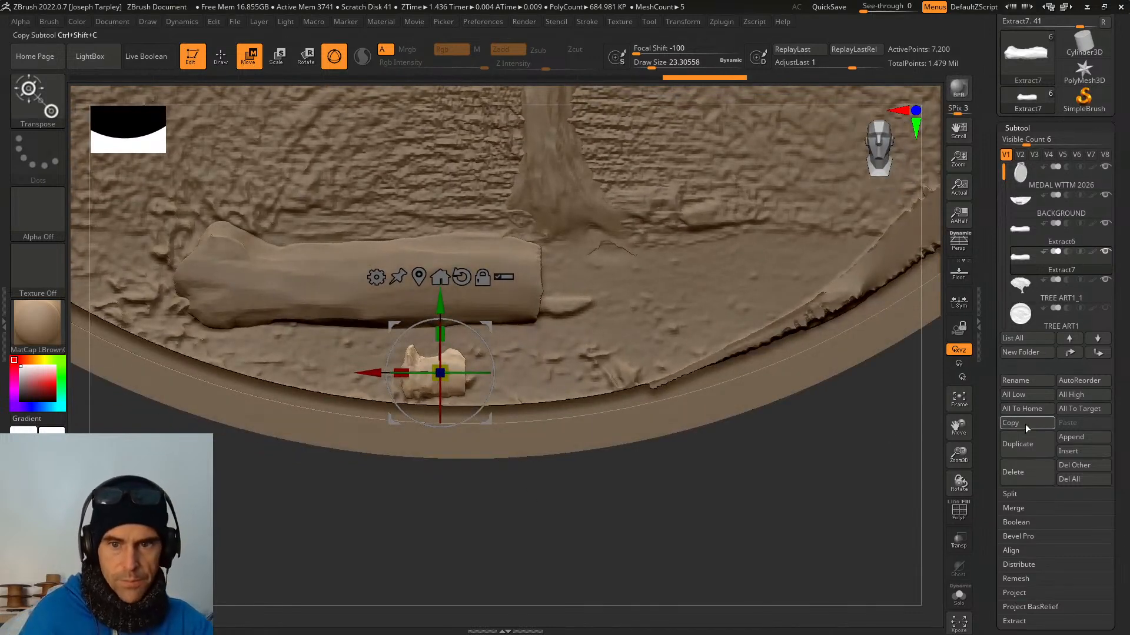
Duplicate the small rock, move the copy about 0.166 to its right near the rim, and rotate it to vary its orientation.
{"action": "left_click", "coordinate": [1017, 444]}
{"action": "left_click_drag", "start_coordinate": [488, 331], "coordinate": [635, 330]}
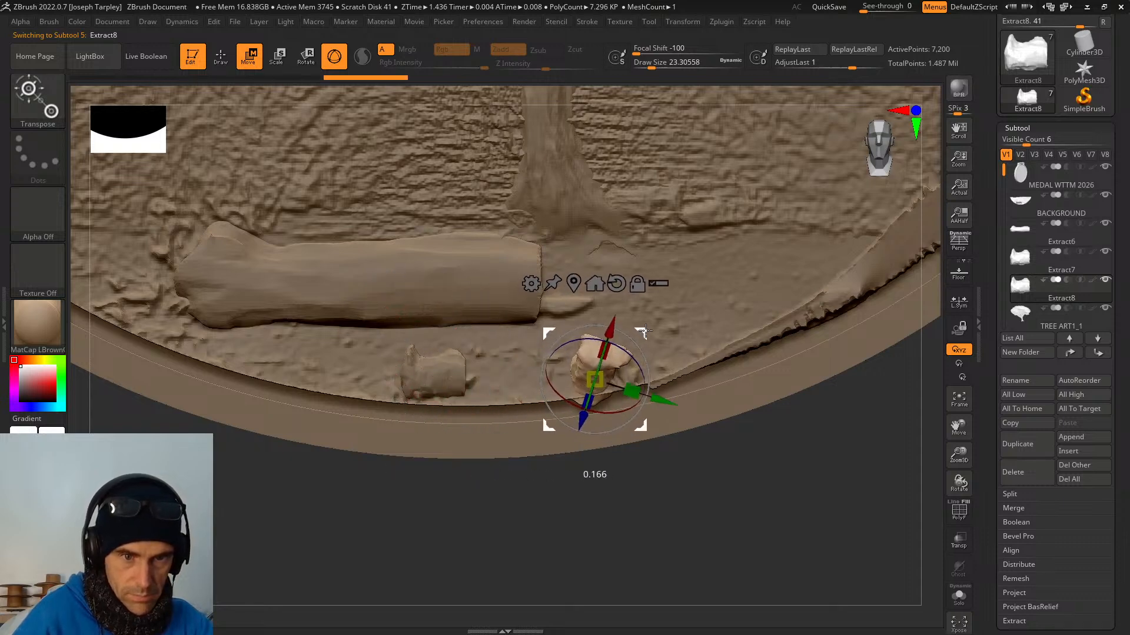
{"action": "left_click_drag", "start_coordinate": [744, 555], "coordinate": [670, 460]}
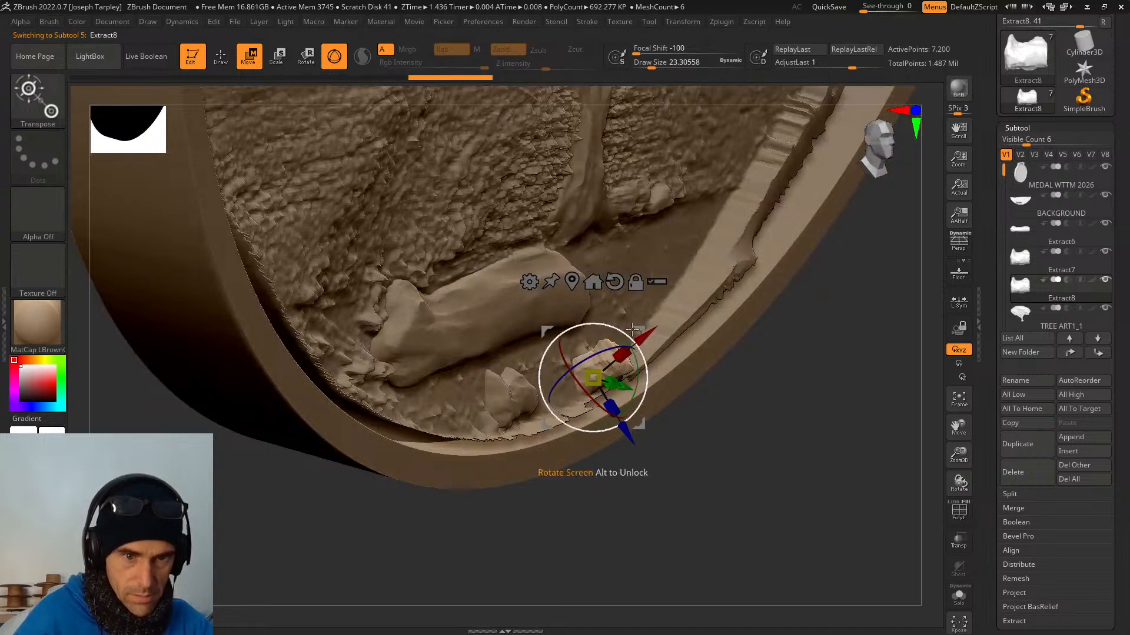
{"action": "left_click_drag", "start_coordinate": [582, 327], "coordinate": [587, 318]}
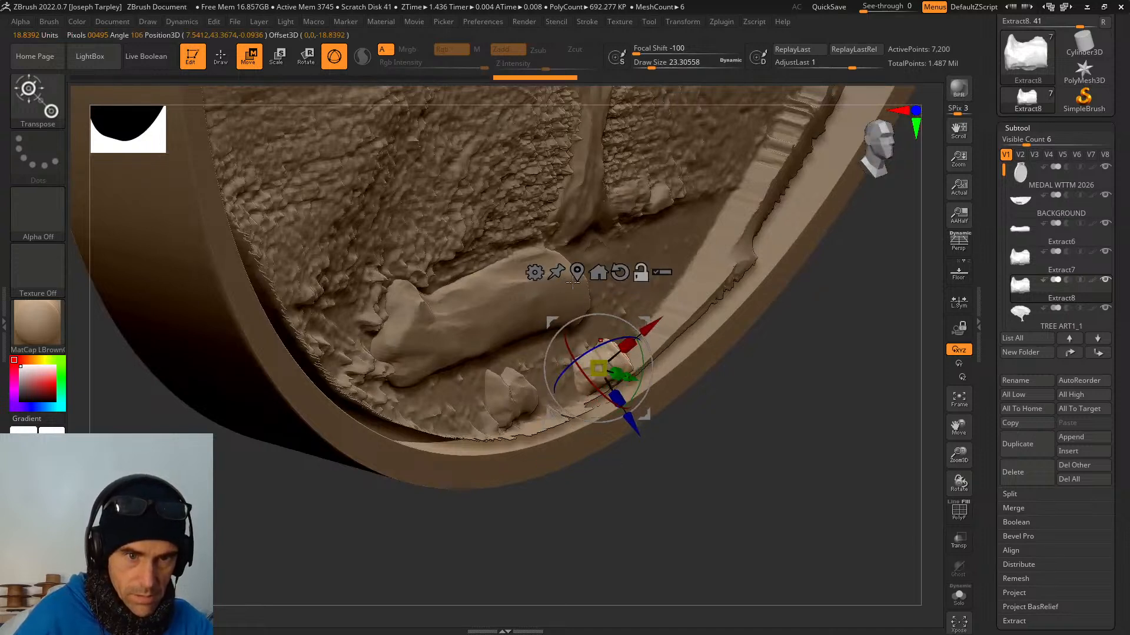
Reset the gizmo orientation and shift the second rock about 0.0074 in depth so it sits in the ground.
{"action": "left_click", "coordinate": [620, 274], "text": "alt"}
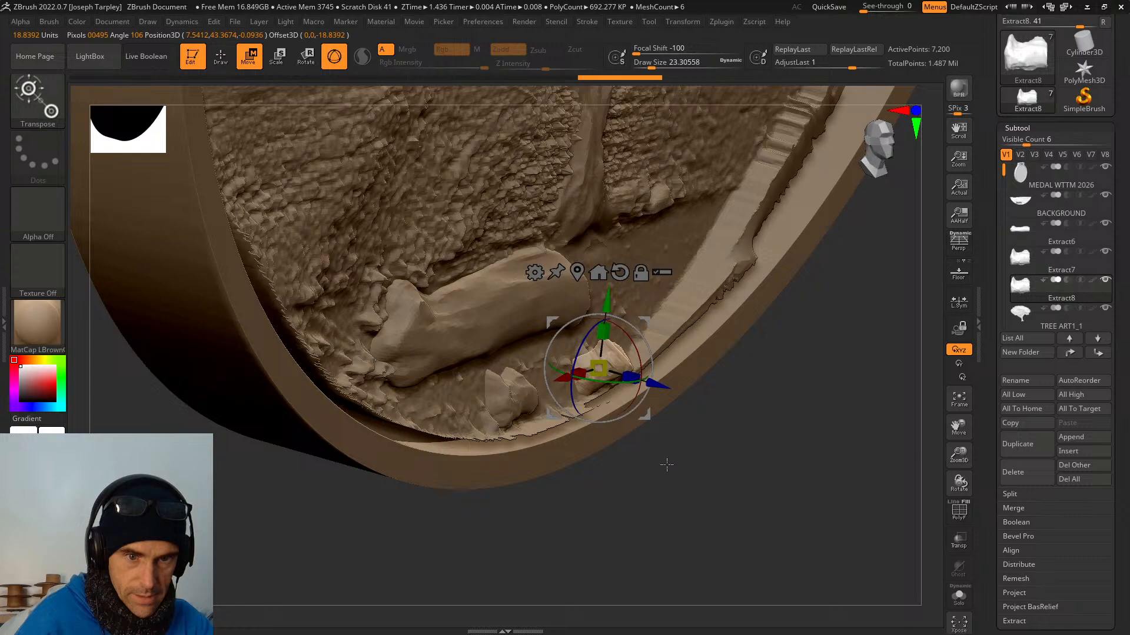
{"action": "left_click_drag", "start_coordinate": [667, 464], "coordinate": [695, 503]}
{"action": "left_click_drag", "start_coordinate": [632, 379], "coordinate": [621, 372]}
{"action": "left_click_drag", "start_coordinate": [712, 403], "coordinate": [690, 428]}
{"action": "left_click_drag", "start_coordinate": [632, 371], "coordinate": [647, 371]}
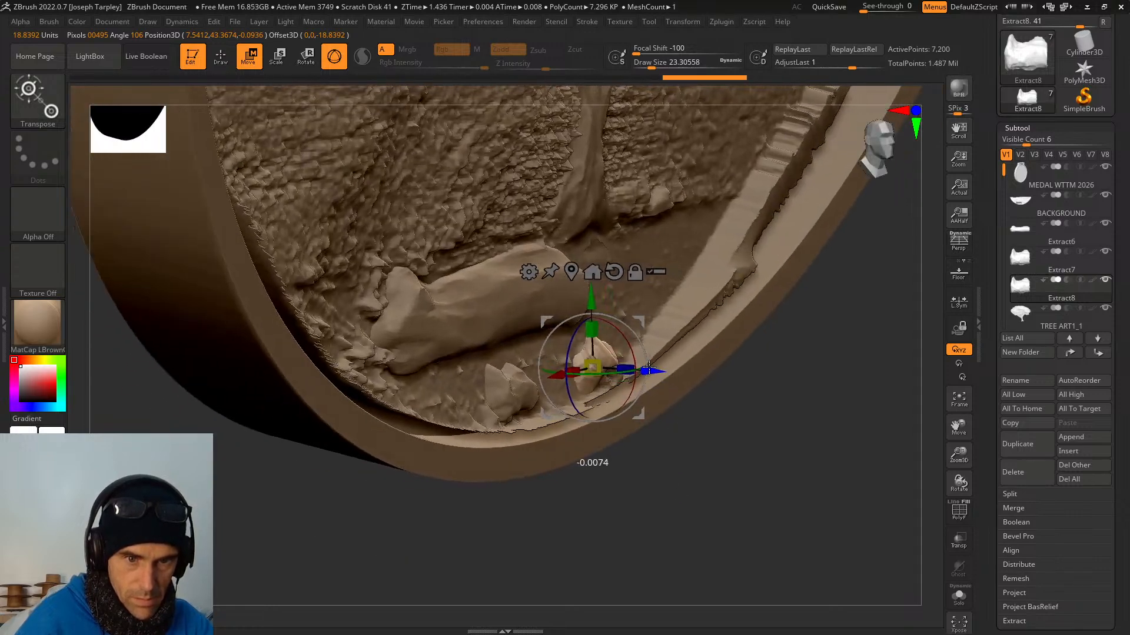
{"action": "left_click_drag", "start_coordinate": [725, 446], "coordinate": [703, 491]}
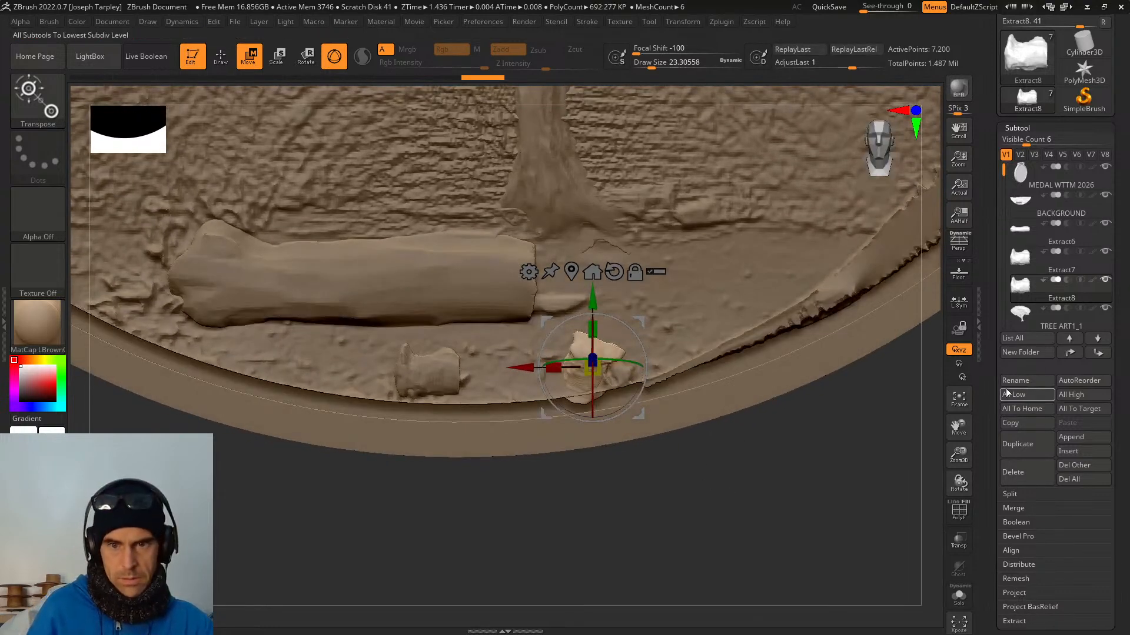
Copy the second rock within its subtool to the area below the log's left end, and flatten and rotate the copy.
{"action": "left_click_drag", "start_coordinate": [639, 322], "coordinate": [420, 312], "text": "alt"}
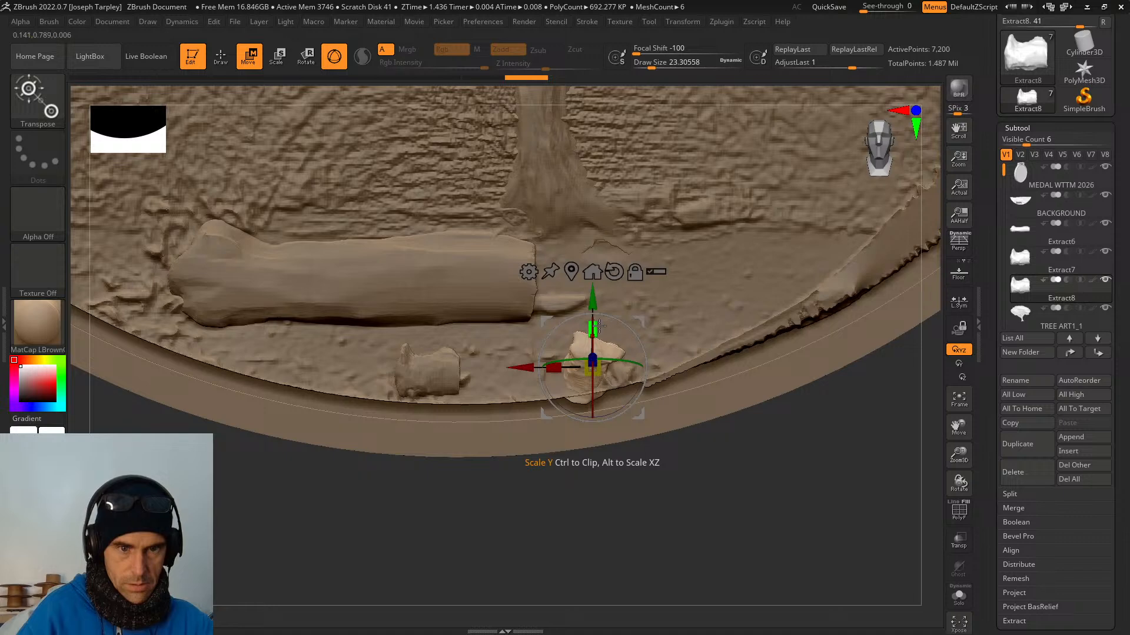
{"action": "left_click_drag", "start_coordinate": [647, 333], "coordinate": [370, 366], "text": "ctrl"}
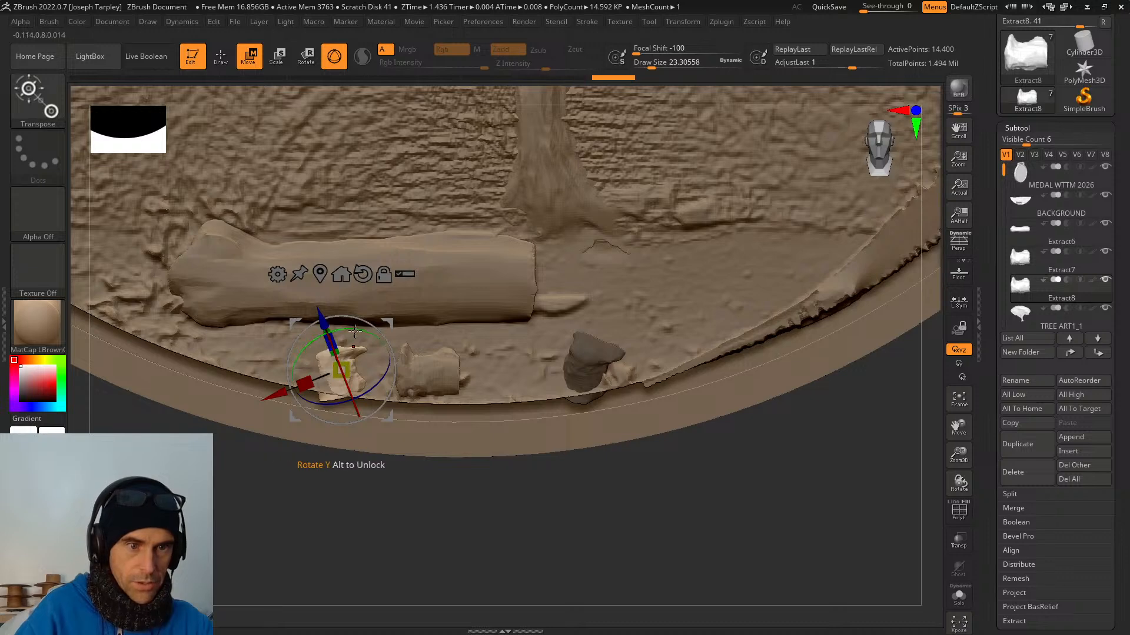
{"action": "left_click_drag", "start_coordinate": [389, 320], "coordinate": [370, 307]}
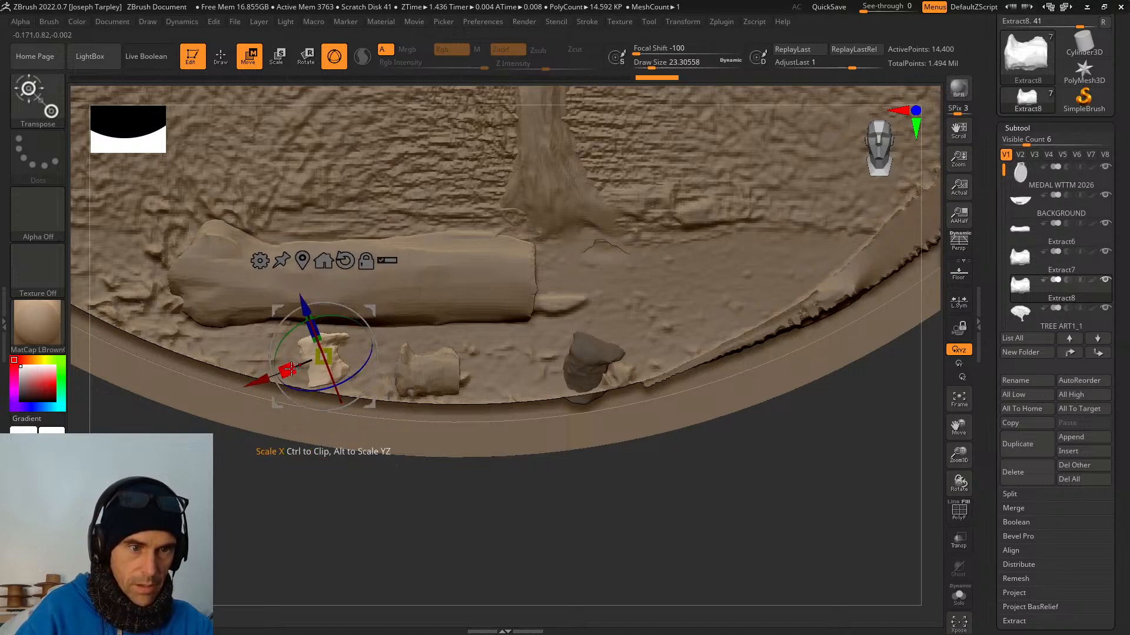
{"action": "left_click_drag", "start_coordinate": [283, 369], "coordinate": [285, 370]}
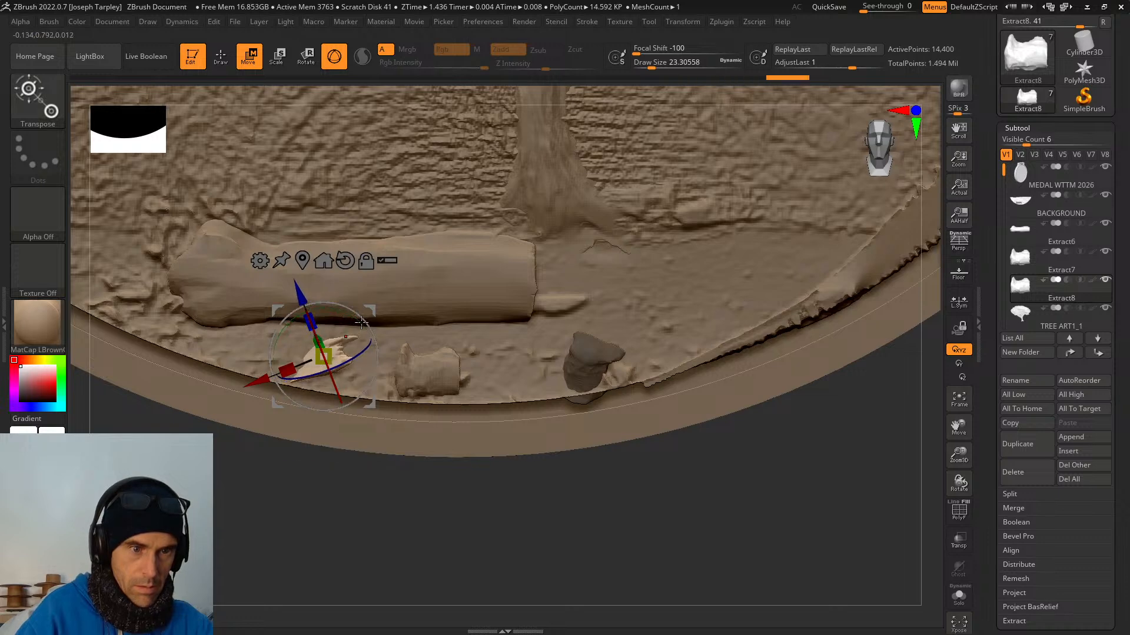
{"action": "mouse_move", "coordinate": [375, 352]}
{"action": "left_mouse_down"}
{"action": "mouse_move", "coordinate": [350, 317]}
{"action": "mouse_move", "coordinate": [360, 314]}
{"action": "left_mouse_up"}
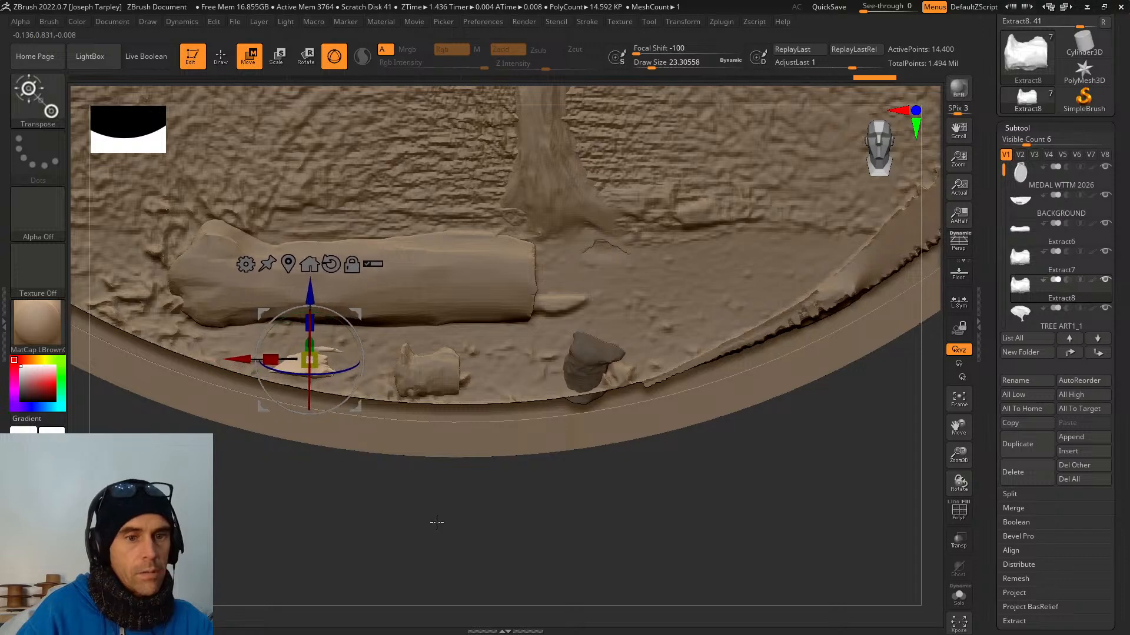
{"action": "left_click_drag", "start_coordinate": [436, 524], "coordinate": [521, 574]}
{"action": "left_click_drag", "start_coordinate": [418, 474], "coordinate": [328, 430]}
{"action": "left_click_drag", "start_coordinate": [361, 313], "coordinate": [442, 305], "text": "alt"}
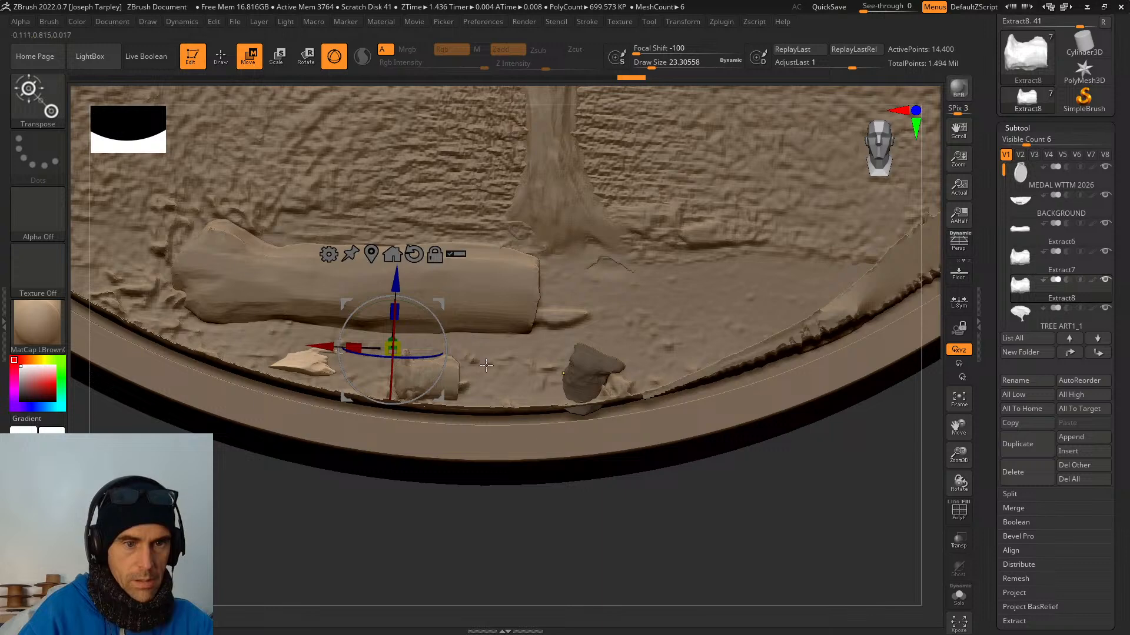
{"action": "key", "text": "ctrl+z"}
{"action": "left_click_drag", "start_coordinate": [664, 529], "coordinate": [665, 559]}
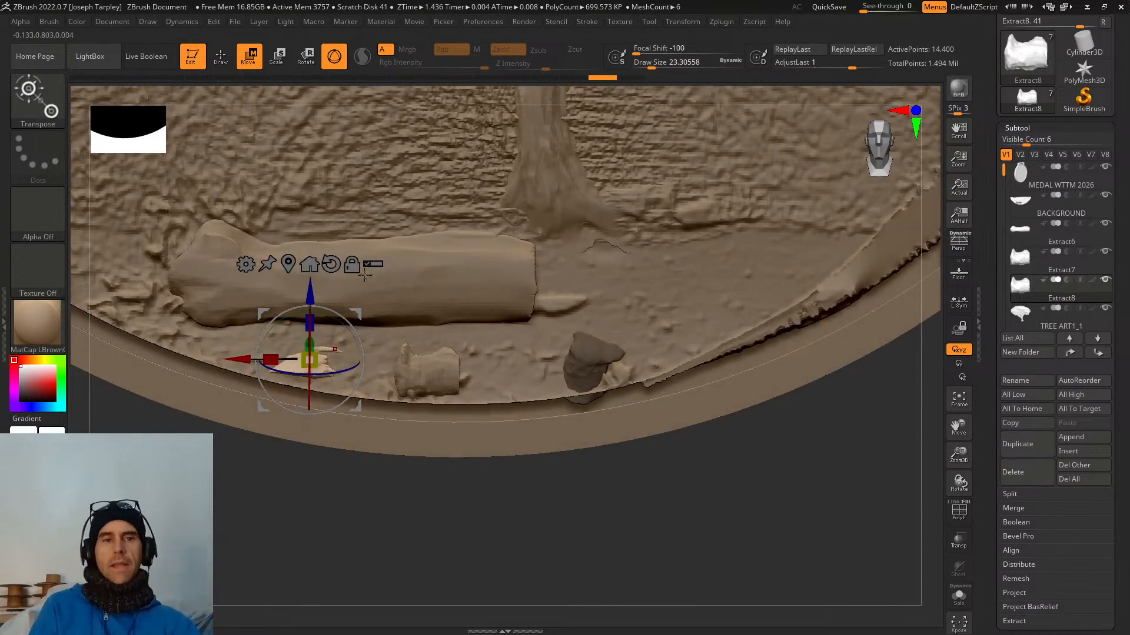
Copy the flattened rock across to the rim beside the larger rock, and rotate and tilt the copy about 14 degrees.
{"action": "mouse_move", "coordinate": [359, 310]}
{"action": "left_mouse_down"}
{"action": "mouse_move", "coordinate": [717, 268]}
{"action": "mouse_move", "coordinate": [725, 287]}
{"action": "mouse_move", "coordinate": [740, 285]}
{"action": "left_mouse_up"}
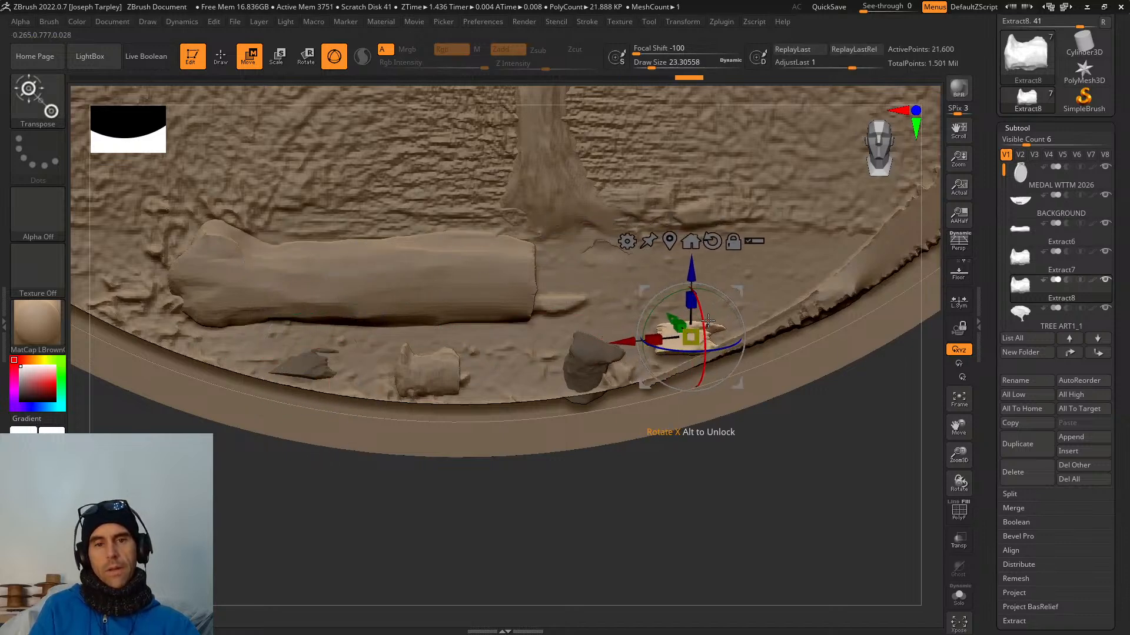
{"action": "left_click_drag", "start_coordinate": [711, 352], "coordinate": [708, 445]}
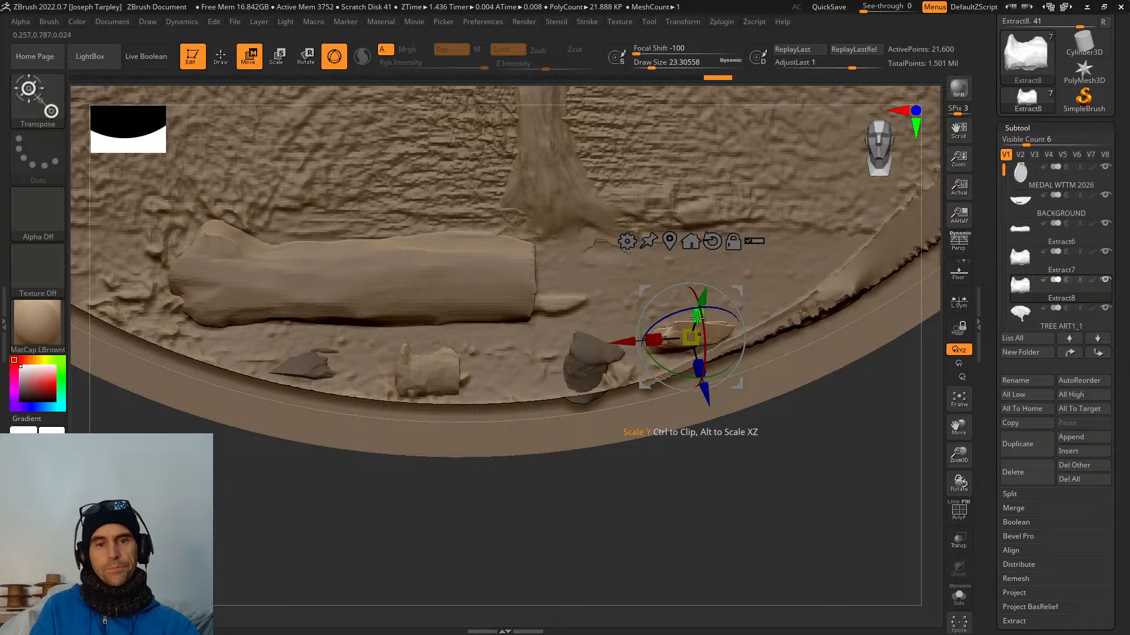
{"action": "left_click_drag", "start_coordinate": [690, 336], "coordinate": [704, 402]}
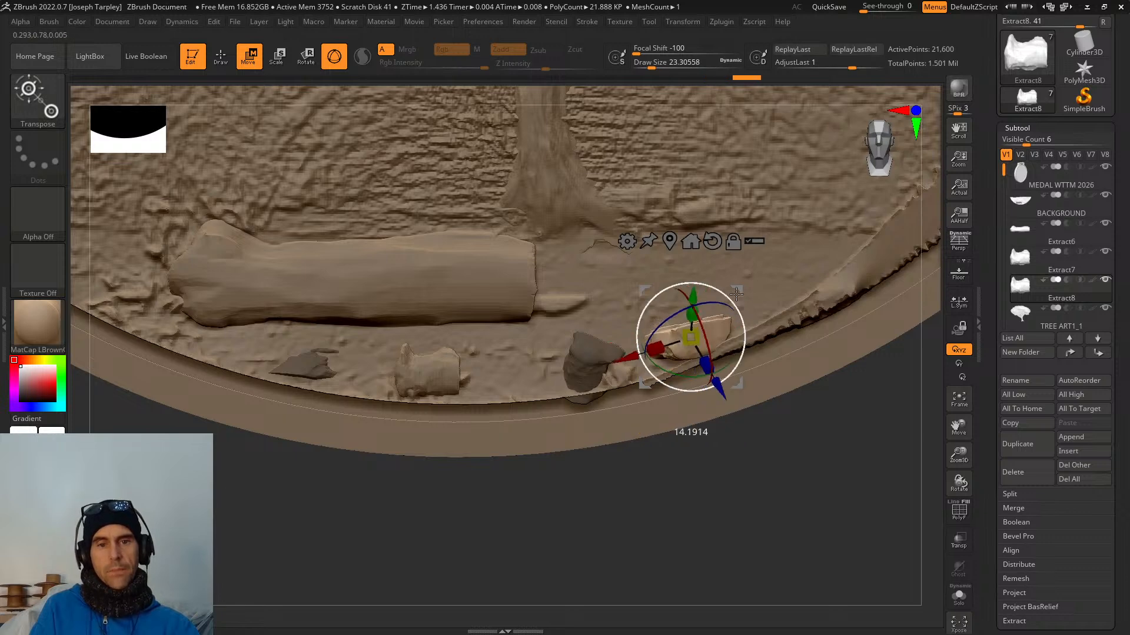
{"action": "left_click_drag", "start_coordinate": [736, 293], "coordinate": [737, 296]}
Tilt the new rim rock further and move it beside the larger rock so it lies along the ground edge.
{"action": "left_click_drag", "start_coordinate": [729, 473], "coordinate": [774, 534]}
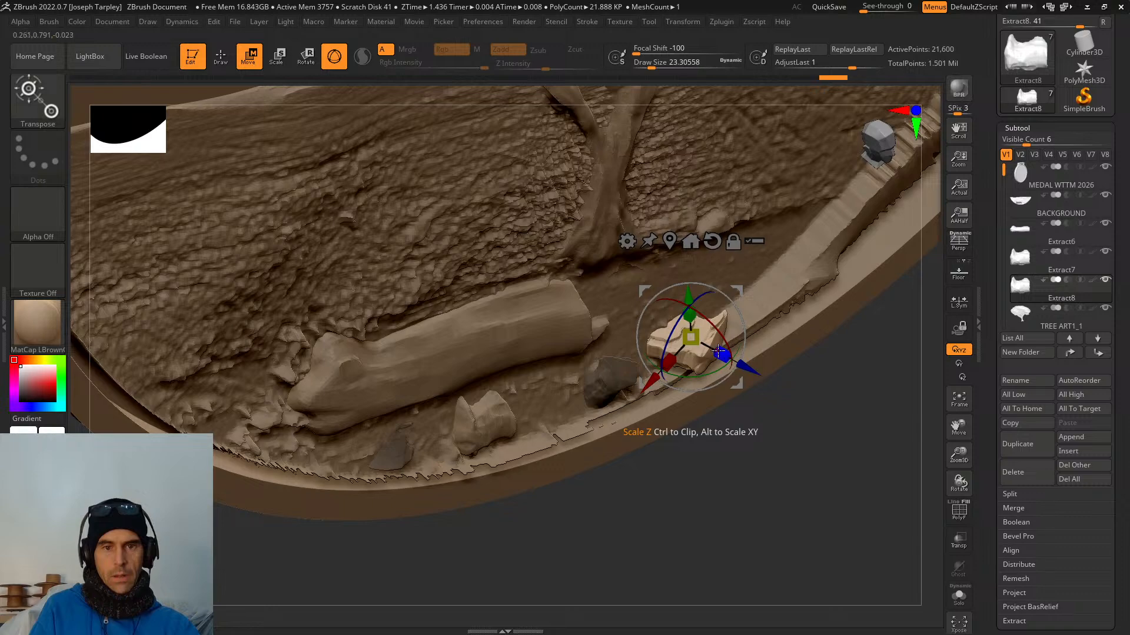
{"action": "left_click_drag", "start_coordinate": [692, 372], "coordinate": [701, 359]}
{"action": "right_click_drag", "start_coordinate": [704, 364], "coordinate": [777, 518]}
{"action": "left_click_drag", "start_coordinate": [703, 376], "coordinate": [699, 367]}
{"action": "left_click_drag", "start_coordinate": [734, 472], "coordinate": [724, 433]}
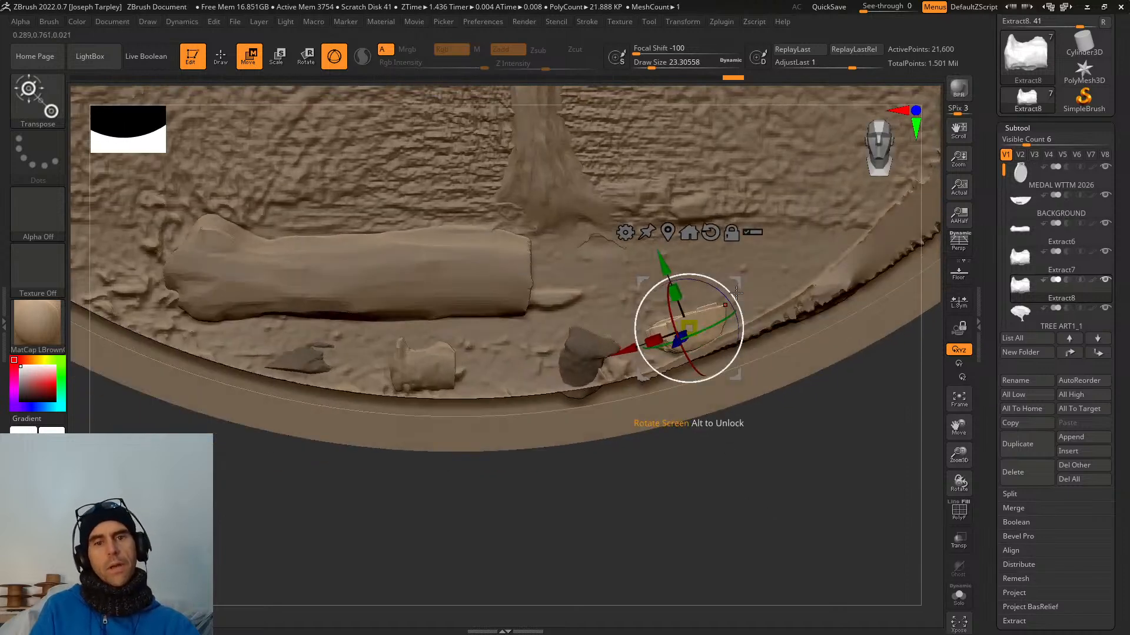
{"action": "left_click_drag", "start_coordinate": [734, 279], "coordinate": [711, 303]}
{"action": "mouse_move", "coordinate": [767, 425]}
{"action": "left_mouse_down"}
{"action": "mouse_move", "coordinate": [844, 559]}
{"action": "mouse_move", "coordinate": [847, 532]}
{"action": "mouse_move", "coordinate": [821, 518]}
{"action": "mouse_move", "coordinate": [824, 499]}
{"action": "left_mouse_up"}
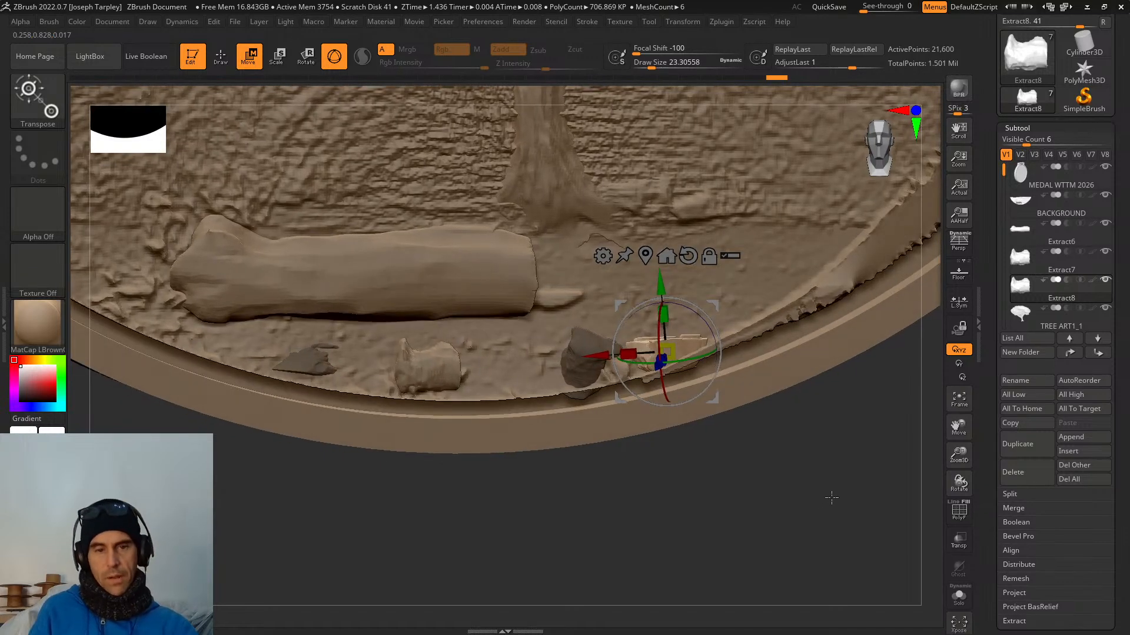
Unmask the small rocks and copy the group of three up toward the log's cut end.
{"action": "key", "text": "ctrl"}
{"action": "left_click", "coordinate": [823, 497], "text": "ctrl"}
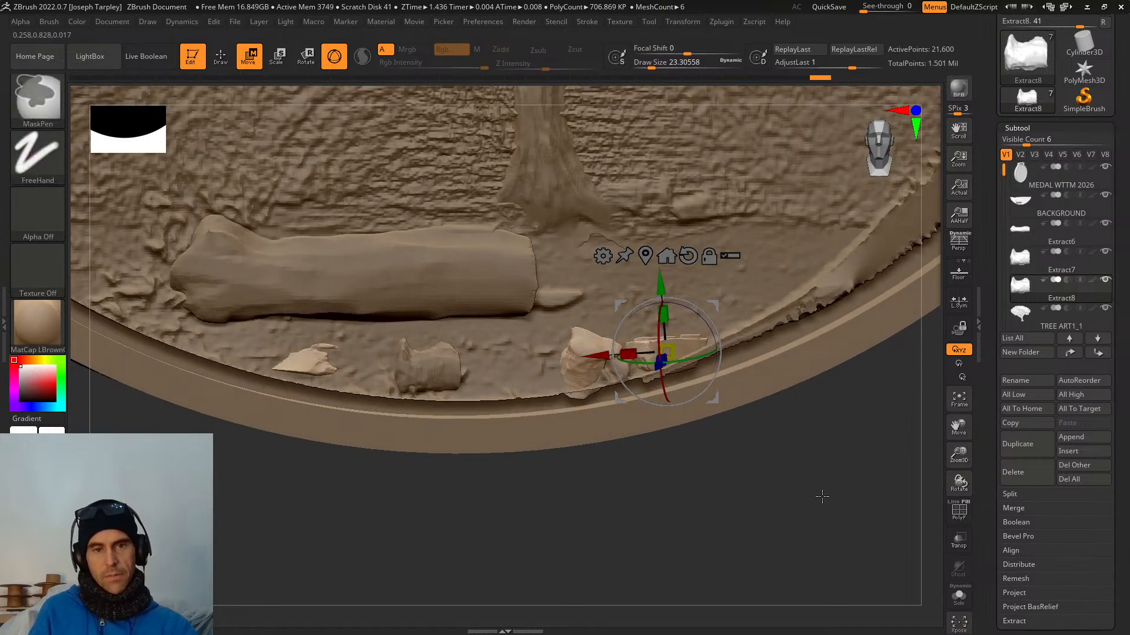
{"action": "left_click_drag", "start_coordinate": [830, 505], "coordinate": [825, 493]}
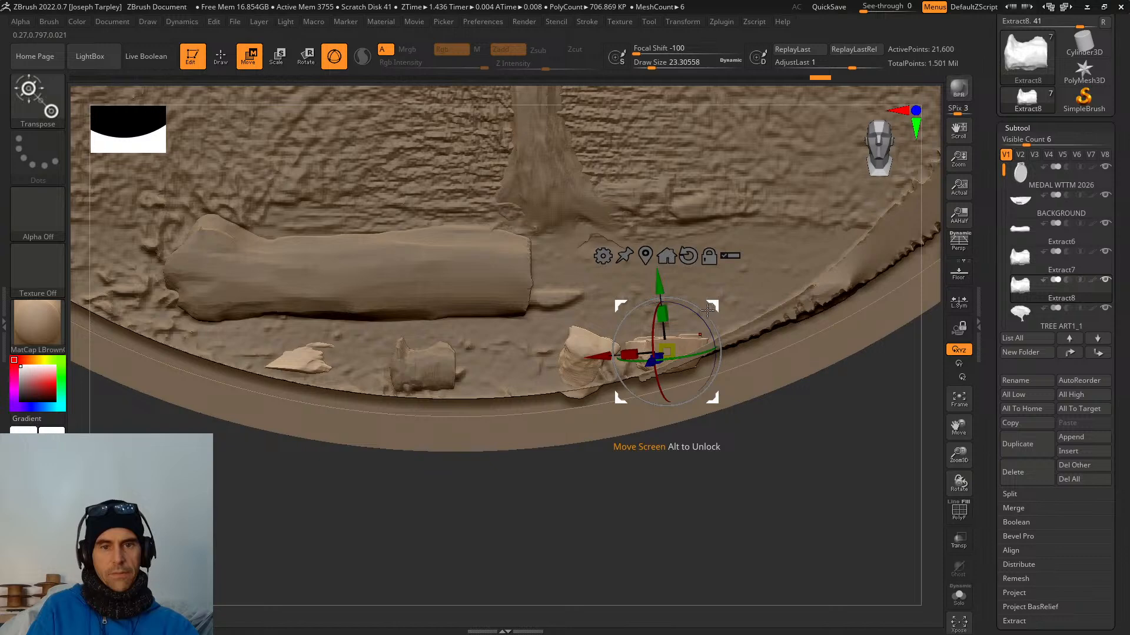
{"action": "left_click_drag", "start_coordinate": [710, 315], "coordinate": [656, 276]}
{"action": "key", "text": "ctrl+z"}
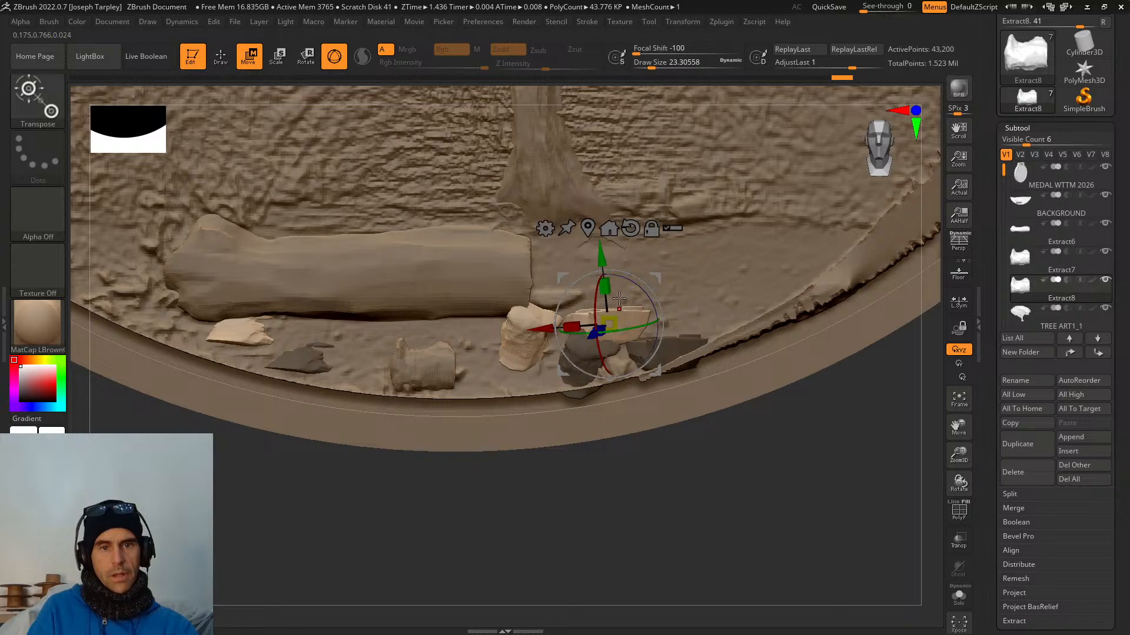
Resize, move and rotate the three copied rocks so they rest below the log and behind the rim rocks.
{"action": "left_click_drag", "start_coordinate": [607, 318], "coordinate": [598, 346]}
{"action": "left_click_drag", "start_coordinate": [647, 285], "coordinate": [711, 246]}
{"action": "left_click_drag", "start_coordinate": [759, 216], "coordinate": [700, 297]}
Make further copies of the rock group, turning and spreading them around the tree's base and the log's cut end.
{"action": "left_click_drag", "start_coordinate": [782, 213], "coordinate": [520, 205]}
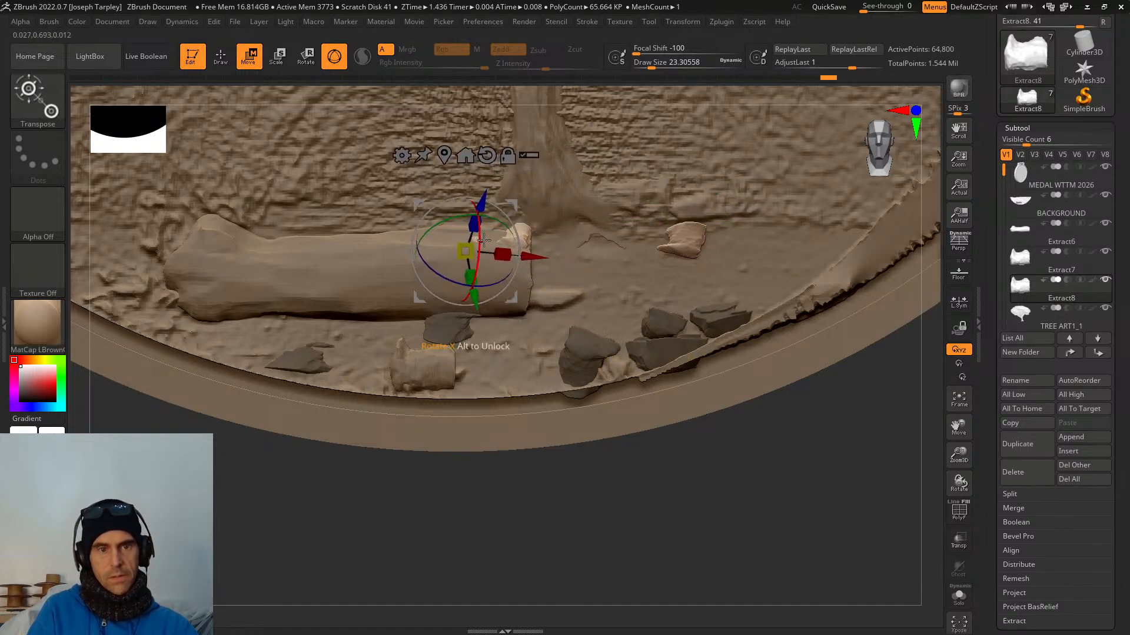
{"action": "left_click_drag", "start_coordinate": [469, 243], "coordinate": [451, 225]}
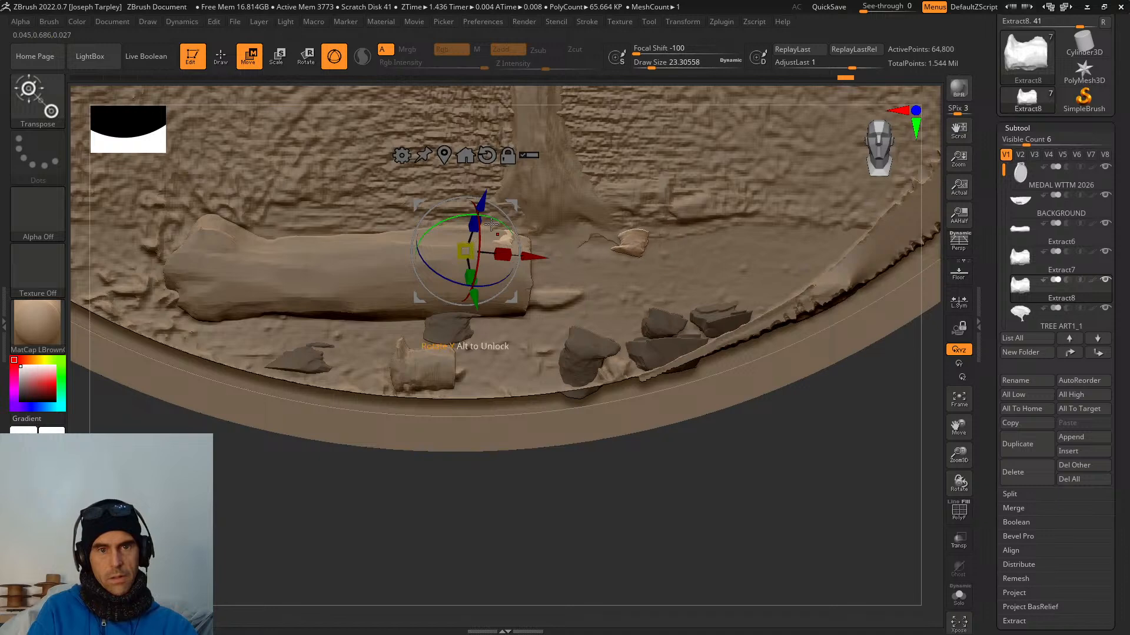
{"action": "left_click_drag", "start_coordinate": [515, 204], "coordinate": [686, 221]}
{"action": "left_click_drag", "start_coordinate": [639, 266], "coordinate": [621, 228]}
{"action": "left_click_drag", "start_coordinate": [632, 298], "coordinate": [648, 315]}
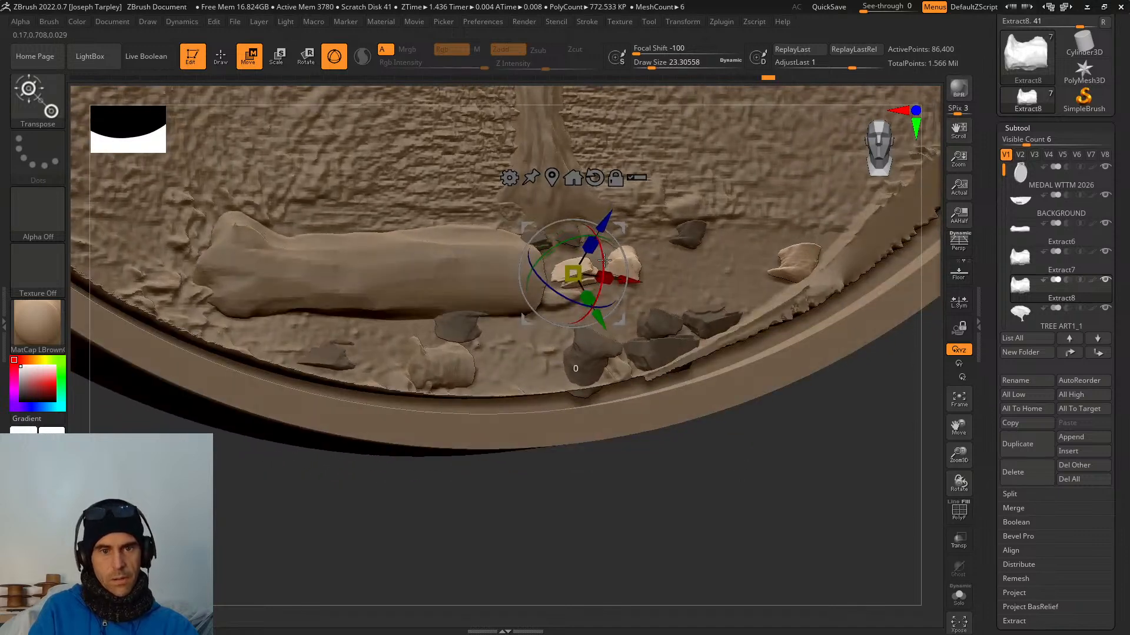
Rotate the newest rock copies, including about -35 degrees around Y, and unmask the whole rock set.
{"action": "left_click_drag", "start_coordinate": [604, 259], "coordinate": [593, 335]}
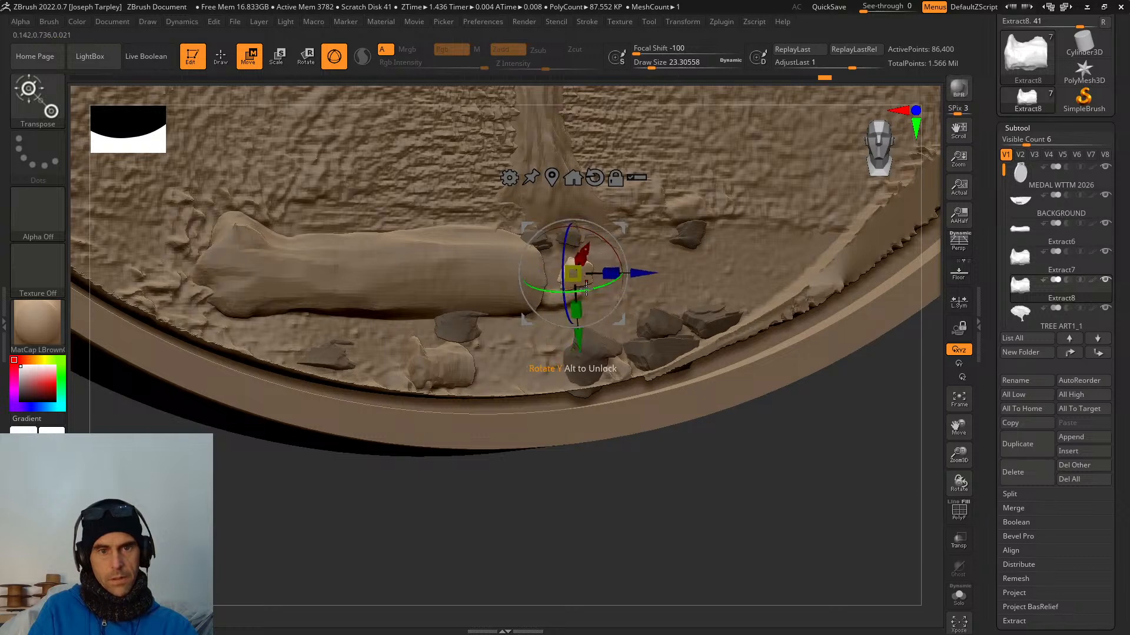
{"action": "left_click_drag", "start_coordinate": [567, 290], "coordinate": [547, 292]}
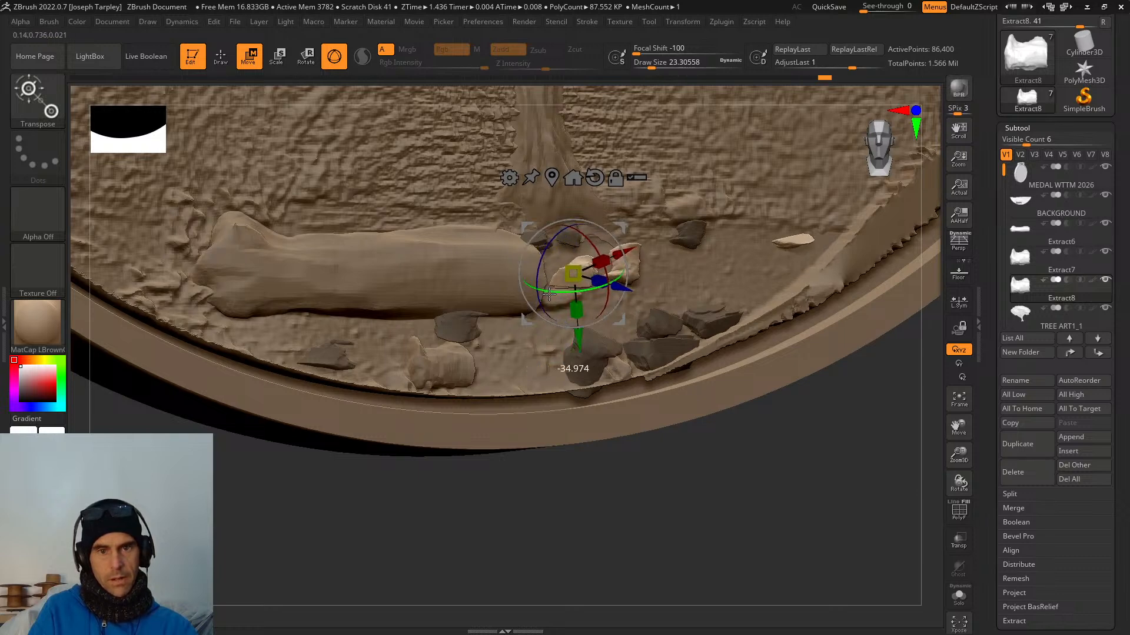
{"action": "mouse_move", "coordinate": [717, 495]}
{"action": "left_mouse_down"}
{"action": "mouse_move", "coordinate": [726, 518]}
{"action": "mouse_move", "coordinate": [714, 559]}
{"action": "mouse_move", "coordinate": [717, 496]}
{"action": "mouse_move", "coordinate": [766, 482]}
{"action": "mouse_move", "coordinate": [713, 490]}
{"action": "mouse_move", "coordinate": [736, 542]}
{"action": "mouse_move", "coordinate": [743, 521]}
{"action": "mouse_move", "coordinate": [647, 341]}
{"action": "left_mouse_up"}
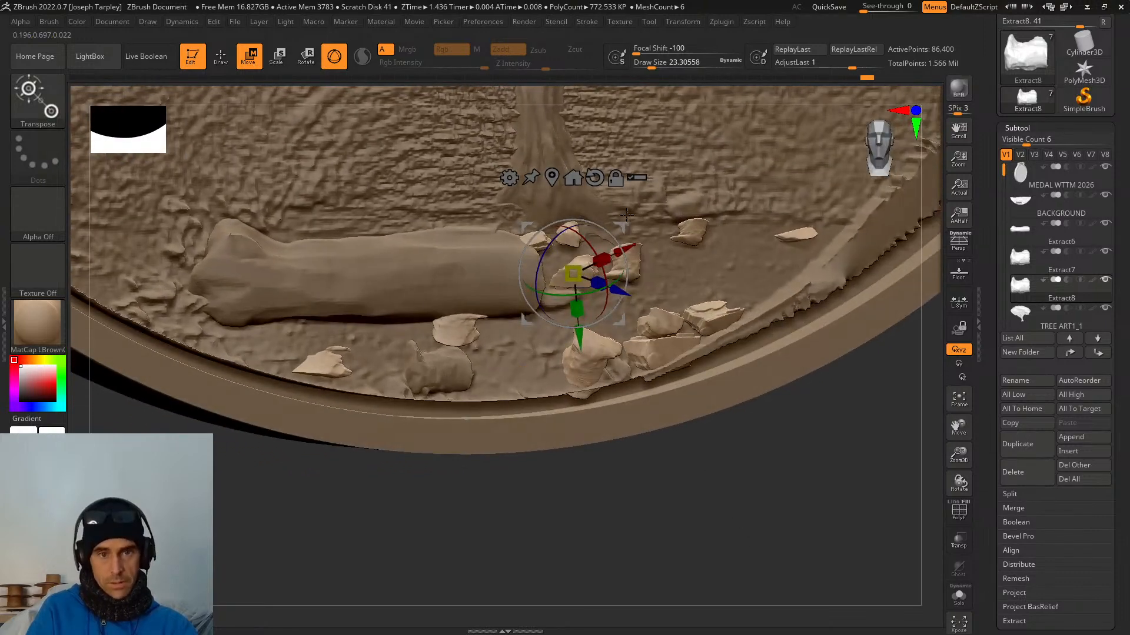
Copy the whole rock set over to the log's left half, undoing the unwanted transforms.
{"action": "left_click_drag", "start_coordinate": [627, 215], "coordinate": [537, 219], "text": "ctrl"}
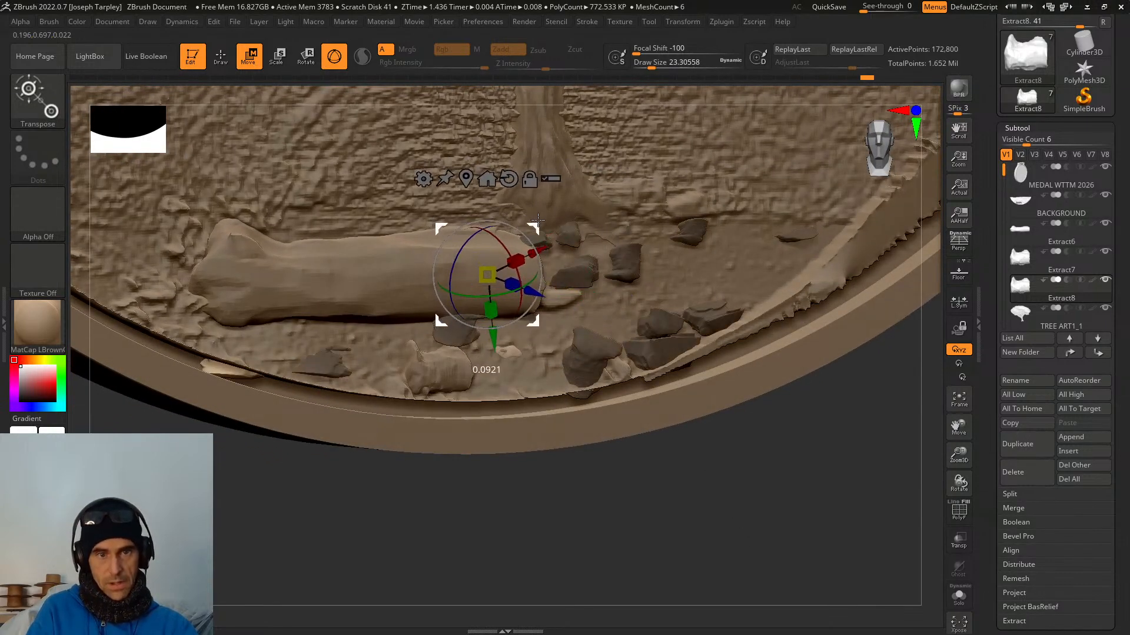
{"action": "key", "text": "ctrl+z"}
{"action": "left_click_drag", "start_coordinate": [756, 480], "coordinate": [762, 496]}
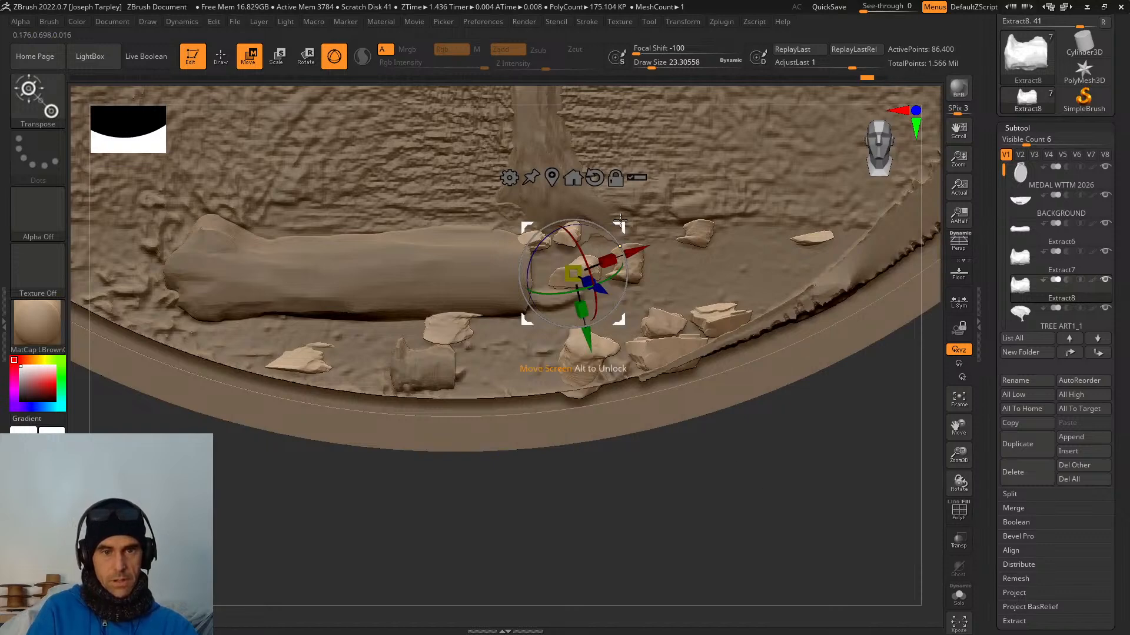
{"action": "mouse_move", "coordinate": [624, 227]}
{"action": "left_mouse_down", "text": "ctrl"}
{"action": "mouse_move", "coordinate": [276, 223]}
{"action": "mouse_move", "coordinate": [287, 219]}
{"action": "mouse_move", "coordinate": [298, 222]}
{"action": "mouse_move", "coordinate": [248, 313]}
{"action": "mouse_move", "coordinate": [191, 282]}
{"action": "left_mouse_up", "text": "ctrl"}
{"action": "mouse_move", "coordinate": [300, 204]}
{"action": "left_mouse_down"}
{"action": "mouse_move", "coordinate": [349, 268]}
{"action": "mouse_move", "coordinate": [293, 321]}
{"action": "mouse_move", "coordinate": [295, 423]}
{"action": "left_mouse_up"}
{"action": "key", "text": "ctrl+z"}
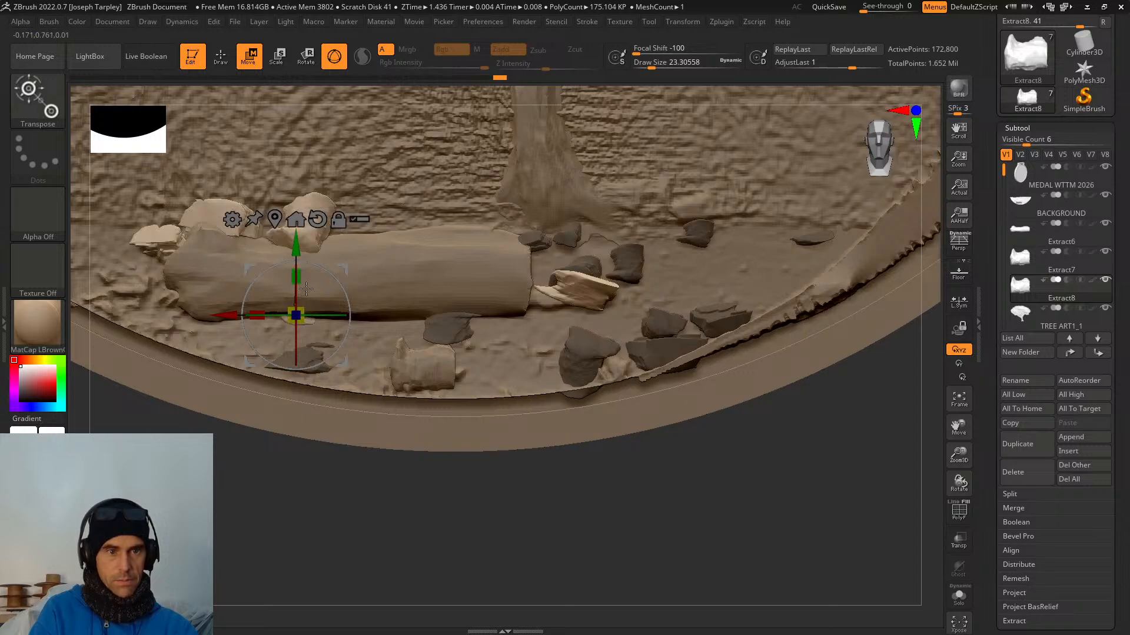
Flip the copied rock set, raise it to the log and tilt it to follow the ground.
{"action": "left_click_drag", "start_coordinate": [297, 303], "coordinate": [295, 405]}
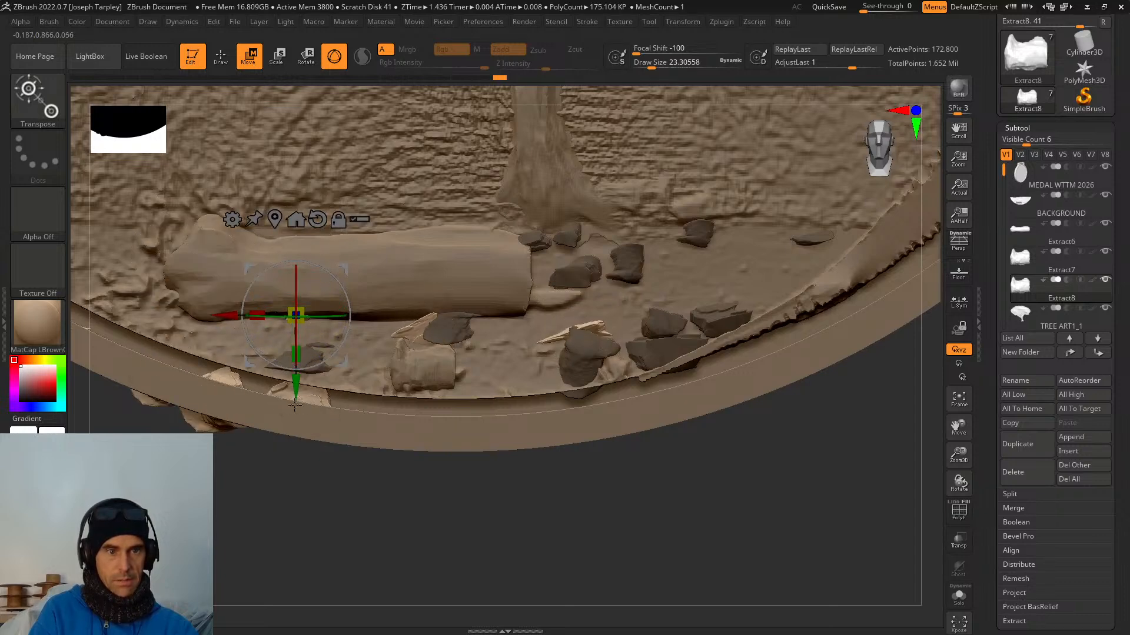
{"action": "left_click_drag", "start_coordinate": [344, 265], "coordinate": [394, 203]}
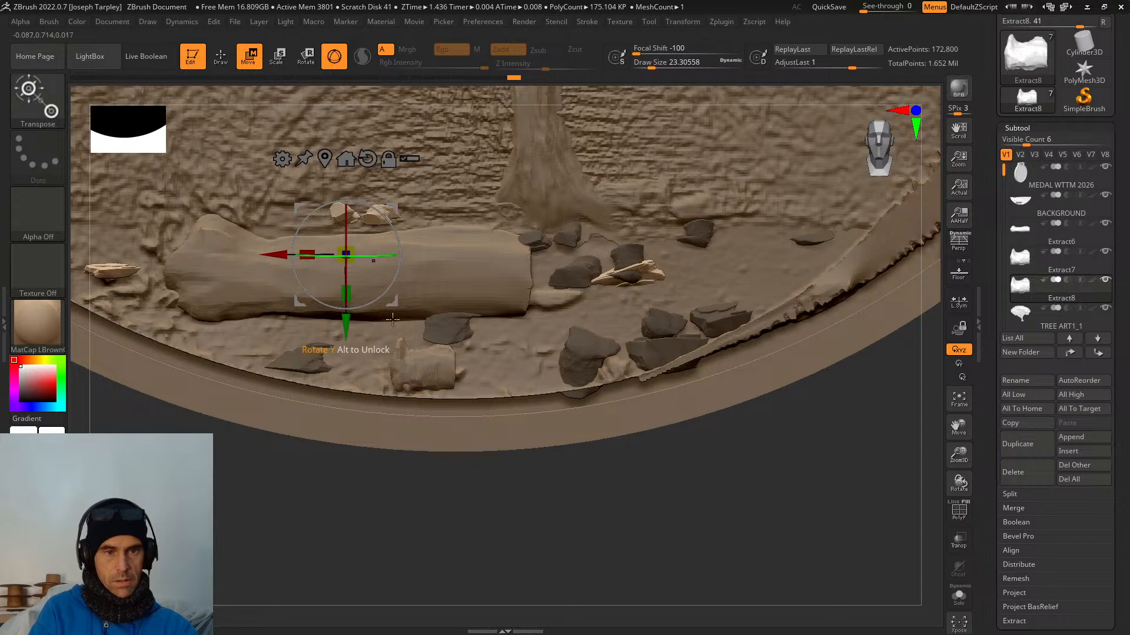
{"action": "left_click_drag", "start_coordinate": [430, 513], "coordinate": [378, 337]}
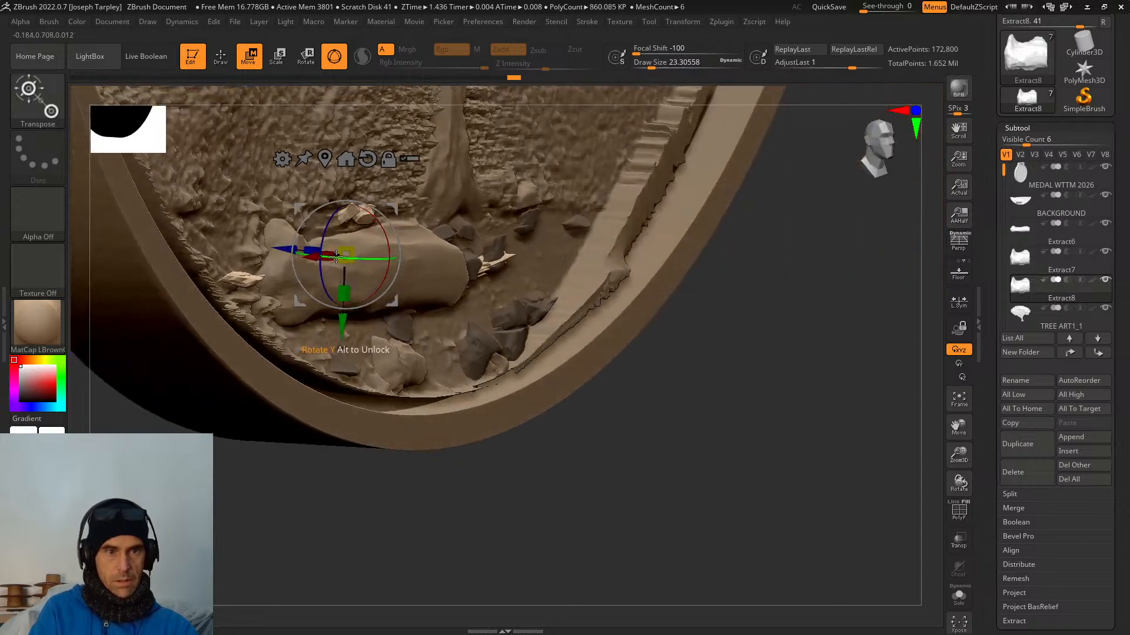
{"action": "left_click_drag", "start_coordinate": [387, 234], "coordinate": [383, 226]}
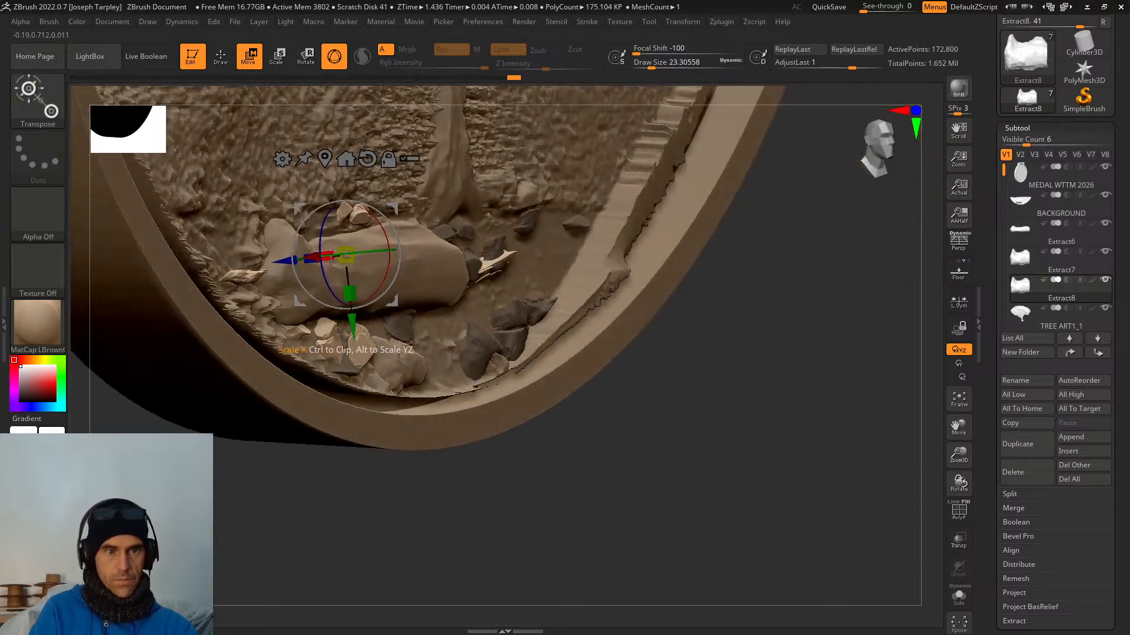
Shift the copied rocks into place behind the log, below its left end and beside its cut end.
{"action": "left_click_drag", "start_coordinate": [538, 466], "coordinate": [466, 451]}
{"action": "left_click_drag", "start_coordinate": [396, 219], "coordinate": [357, 216]}
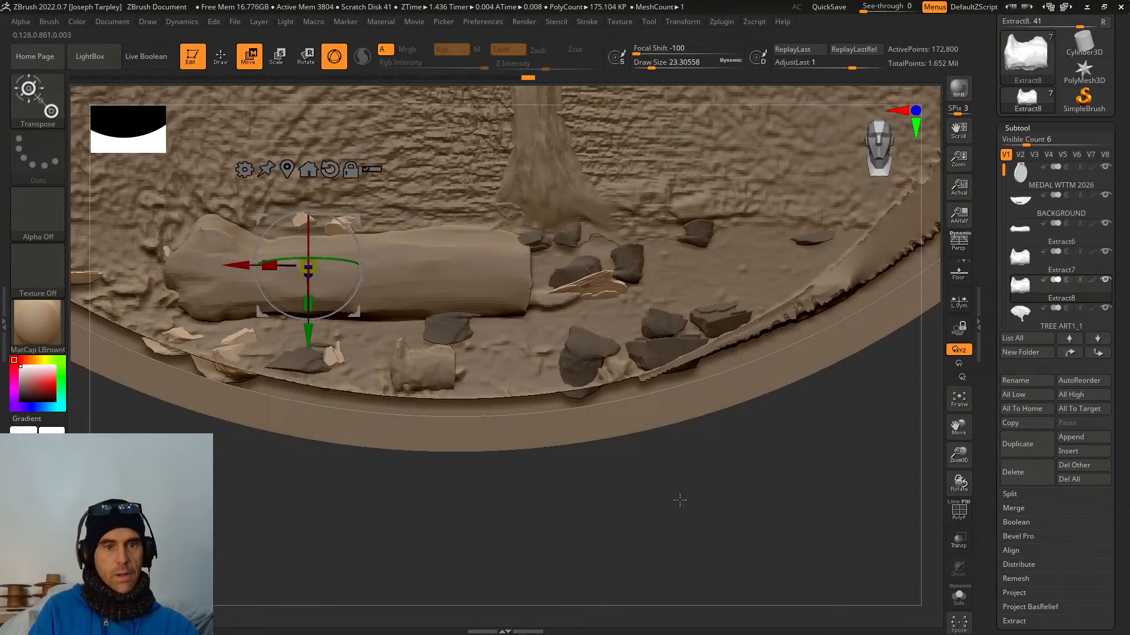
{"action": "left_click_drag", "start_coordinate": [678, 499], "coordinate": [676, 523]}
{"action": "left_click_drag", "start_coordinate": [246, 254], "coordinate": [253, 255]}
{"action": "left_click_drag", "start_coordinate": [606, 459], "coordinate": [581, 444], "text": "shift"}
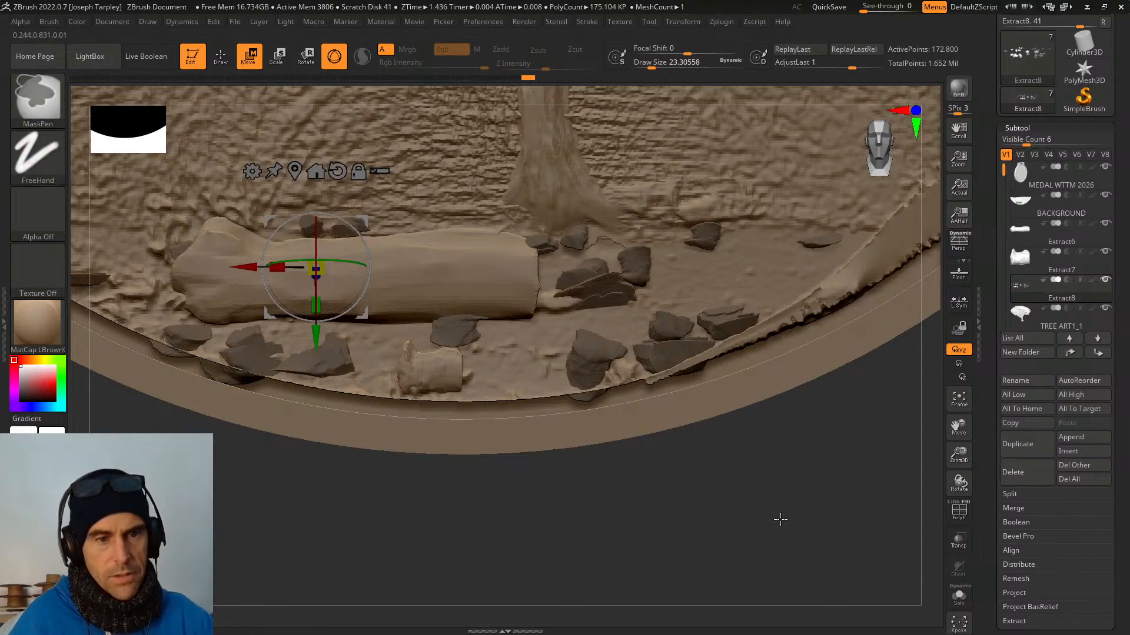
Copy the whole rock set to the right of the log, rotate the copies and scale them to about 0.84.
{"action": "left_click_drag", "start_coordinate": [781, 499], "coordinate": [741, 495], "text": "ctrl"}
{"action": "left_click_drag", "start_coordinate": [366, 222], "coordinate": [681, 258], "text": "alt"}
{"action": "key", "text": "ctrl+z"}
{"action": "left_click_drag", "start_coordinate": [363, 219], "coordinate": [624, 207], "text": "ctrl"}
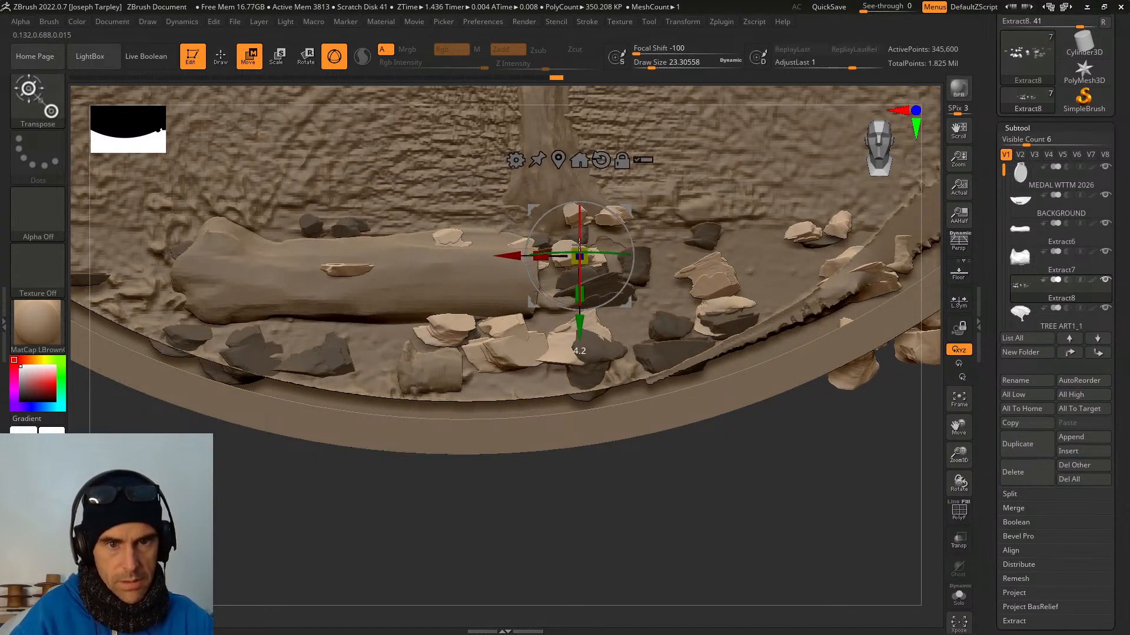
{"action": "left_click", "coordinate": [587, 242]}
{"action": "left_click_drag", "start_coordinate": [588, 242], "coordinate": [570, 259]}
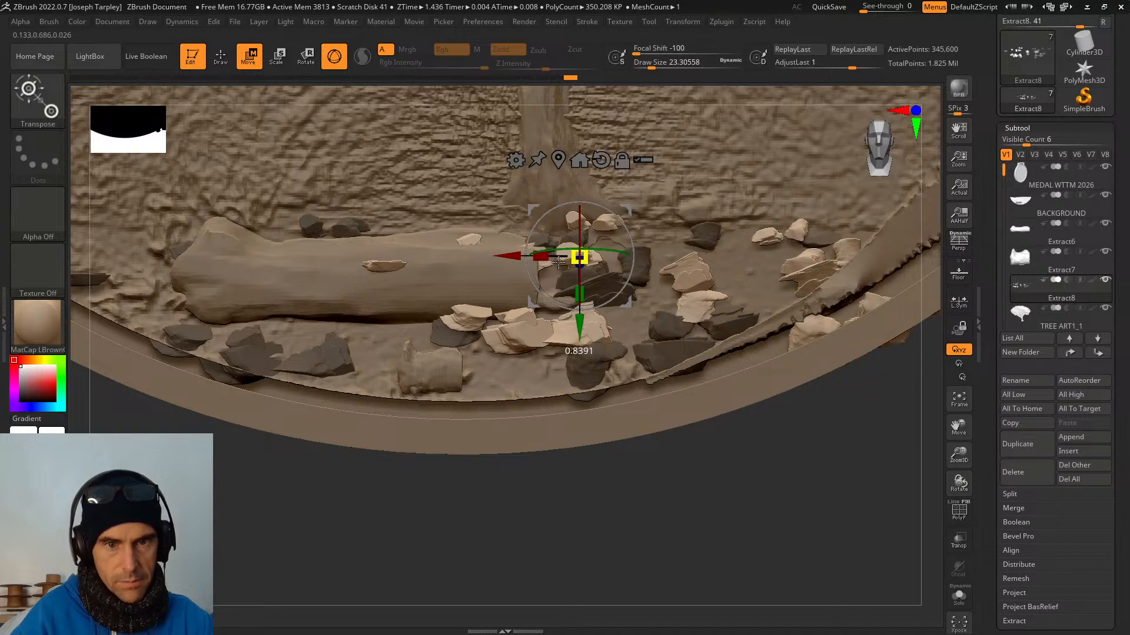
Move the scaled rock copies back over the log and rotate them to fill gaps around its cut end.
{"action": "left_click_drag", "start_coordinate": [629, 209], "coordinate": [490, 192]}
{"action": "left_click_drag", "start_coordinate": [446, 236], "coordinate": [418, 250]}
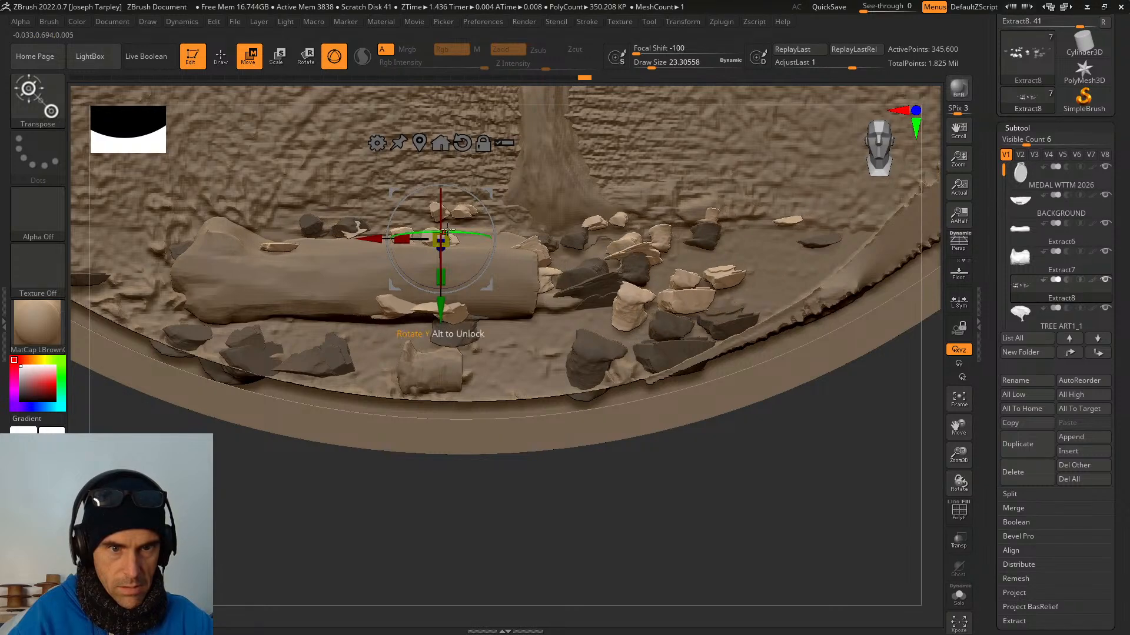
{"action": "left_click_drag", "start_coordinate": [488, 189], "coordinate": [482, 190]}
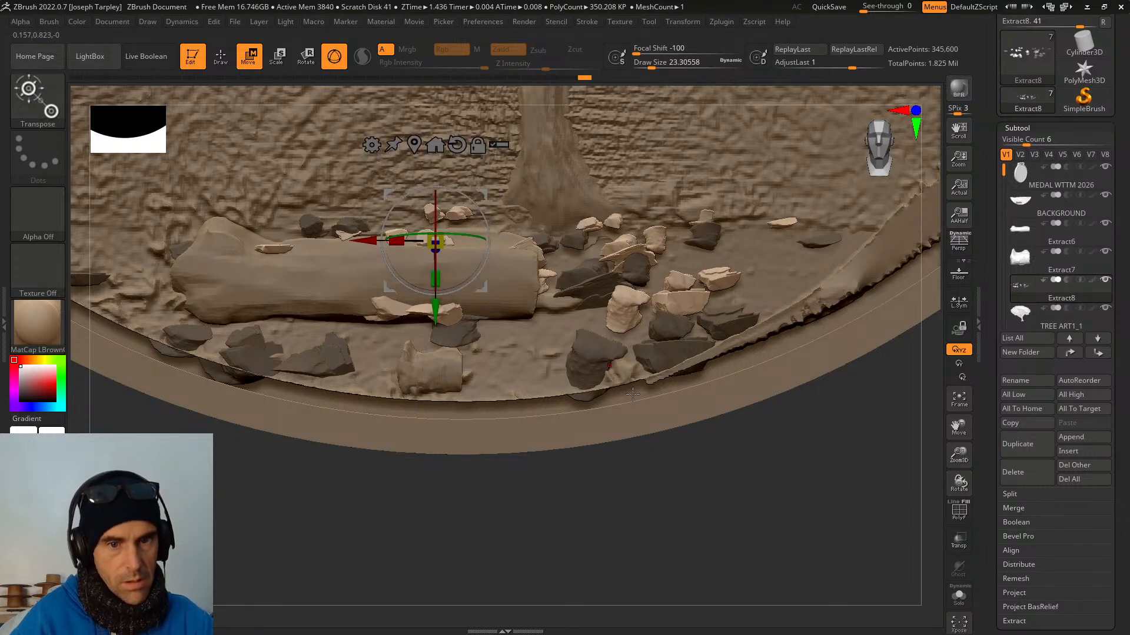
Reset the gizmo orientation and shift the scaled rocks along X toward the log's left end.
{"action": "left_click_drag", "start_coordinate": [720, 492], "coordinate": [576, 414]}
{"action": "left_click_drag", "start_coordinate": [569, 465], "coordinate": [449, 302]}
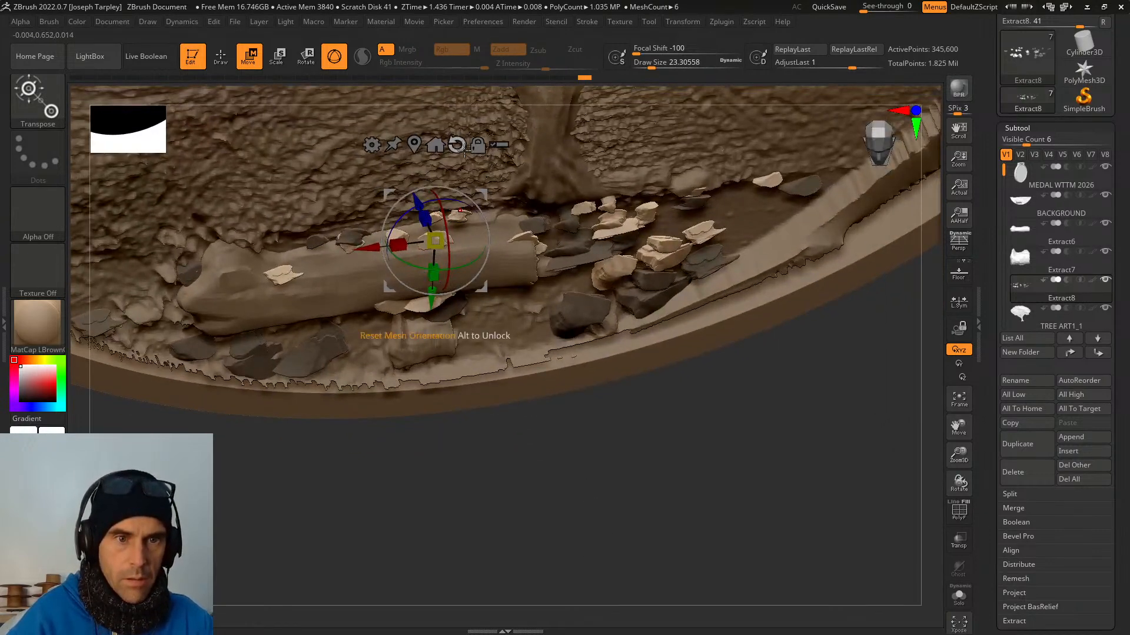
{"action": "left_click_drag", "start_coordinate": [440, 272], "coordinate": [452, 281]}
{"action": "left_click_drag", "start_coordinate": [568, 494], "coordinate": [565, 400]}
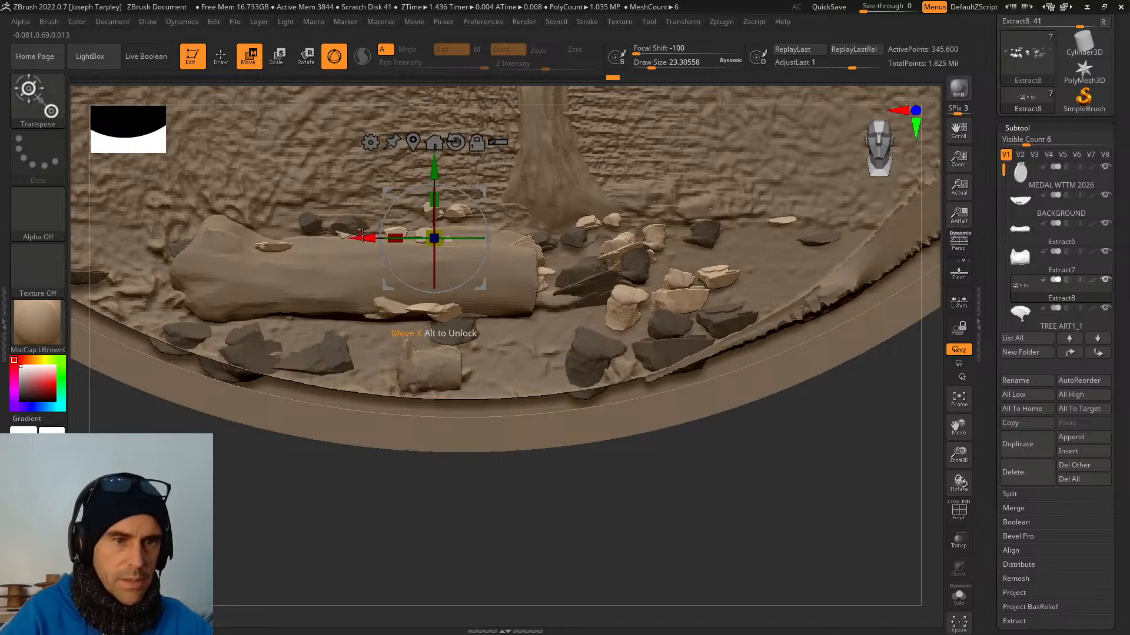
{"action": "left_click_drag", "start_coordinate": [364, 237], "coordinate": [236, 247]}
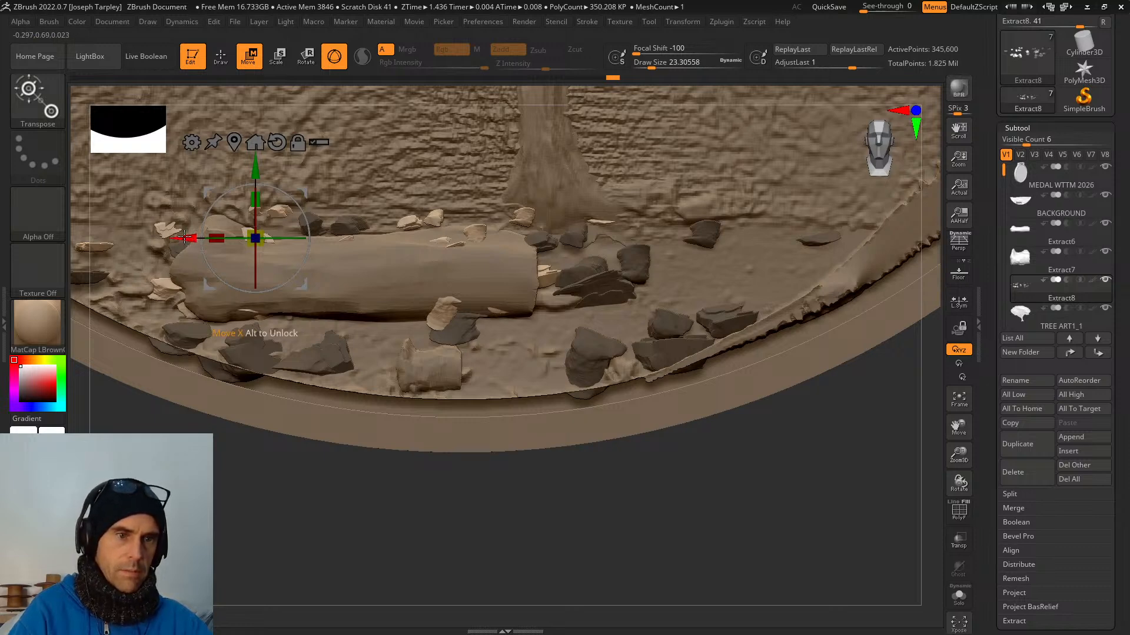
Copy the scaled rocks to the ground right of the tree and adjust the copies' height and placement.
{"action": "left_click_drag", "start_coordinate": [184, 238], "coordinate": [591, 312]}
{"action": "mouse_move", "coordinate": [701, 203]}
{"action": "left_mouse_down"}
{"action": "mouse_move", "coordinate": [690, 177]}
{"action": "mouse_move", "coordinate": [669, 185]}
{"action": "mouse_move", "coordinate": [702, 222]}
{"action": "left_mouse_up"}
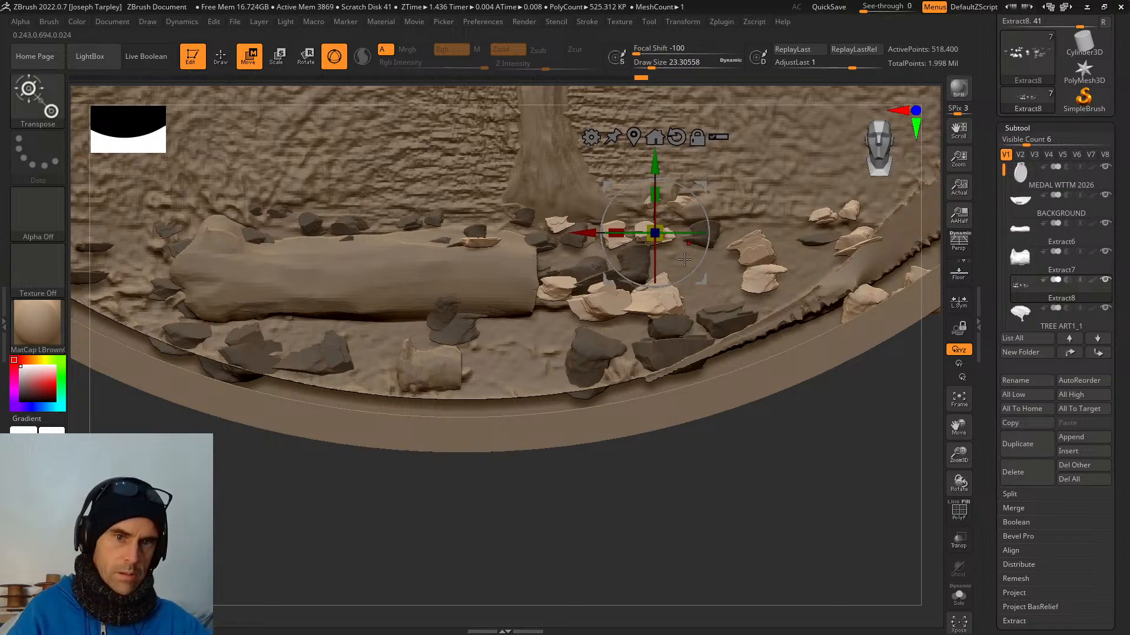
{"action": "left_click_drag", "start_coordinate": [684, 259], "coordinate": [742, 369]}
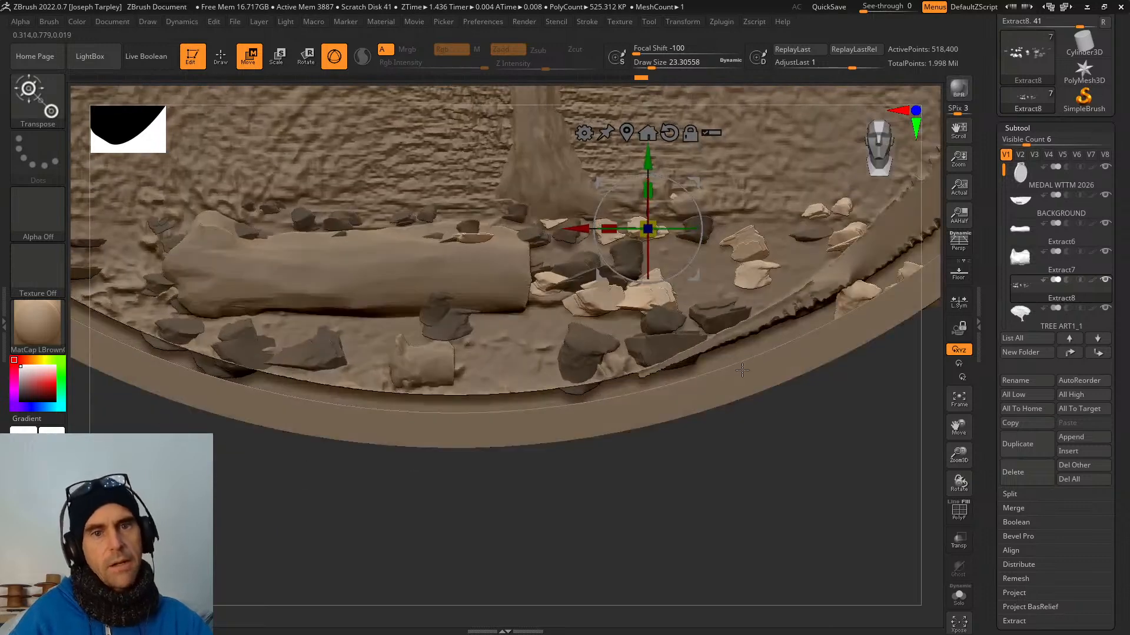
Unmask all rocks, copy the whole set across the ground toward the medal's lower right, and adjust the copies' rotation and depth.
{"action": "left_click_drag", "start_coordinate": [719, 428], "coordinate": [728, 414], "text": "ctrl"}
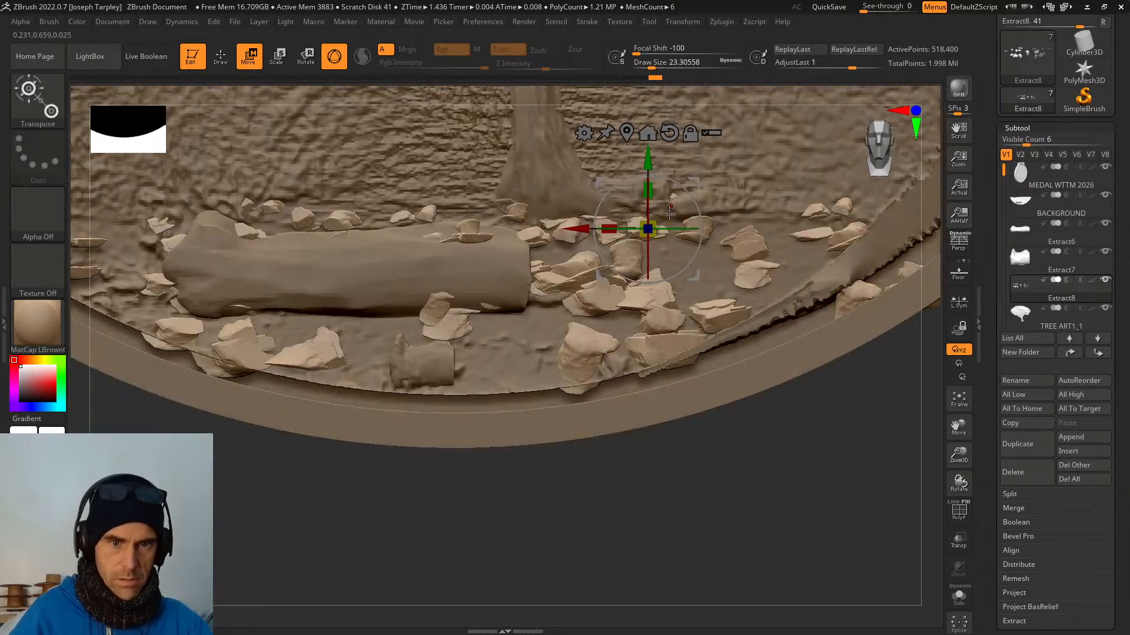
{"action": "left_click_drag", "start_coordinate": [696, 180], "coordinate": [639, 288]}
{"action": "left_click_drag", "start_coordinate": [718, 216], "coordinate": [664, 395]}
{"action": "left_click_drag", "start_coordinate": [715, 491], "coordinate": [743, 489]}
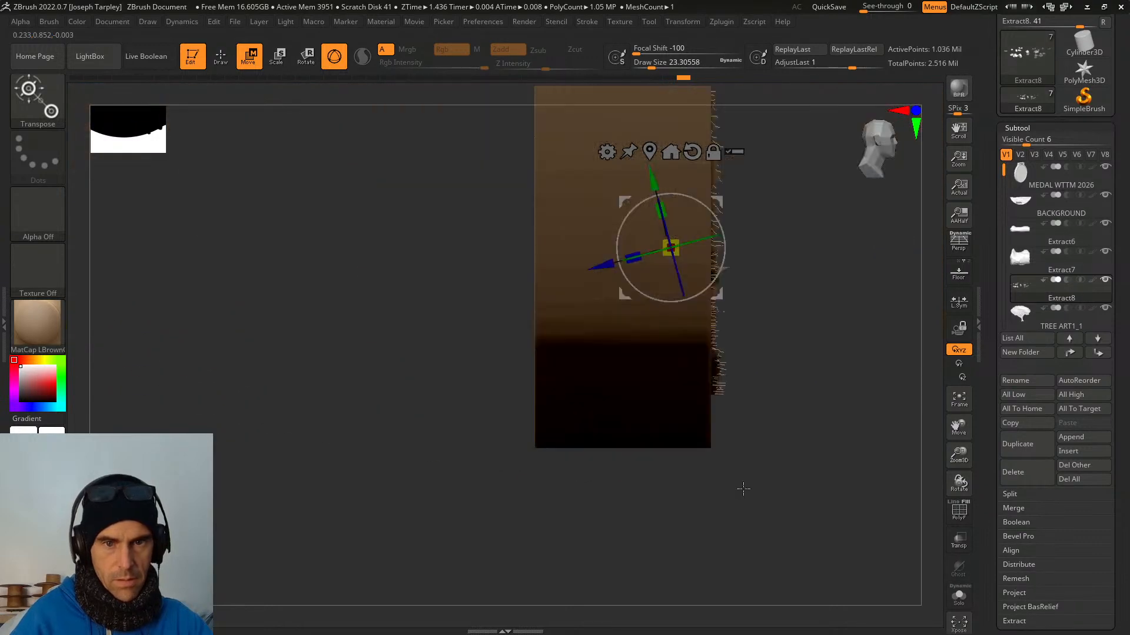
{"action": "left_click_drag", "start_coordinate": [789, 446], "coordinate": [763, 456]}
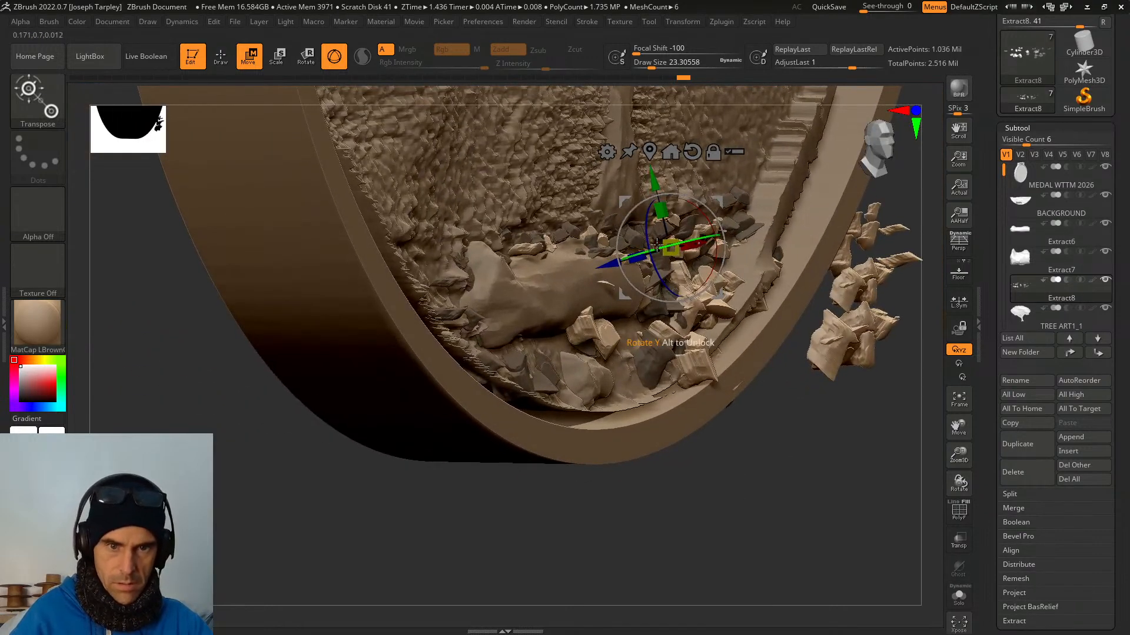
{"action": "mouse_move", "coordinate": [737, 244]}
{"action": "left_mouse_down"}
{"action": "mouse_move", "coordinate": [706, 245]}
{"action": "mouse_move", "coordinate": [724, 245]}
{"action": "left_mouse_up"}
{"action": "left_click_drag", "start_coordinate": [784, 429], "coordinate": [756, 422], "text": "shift"}
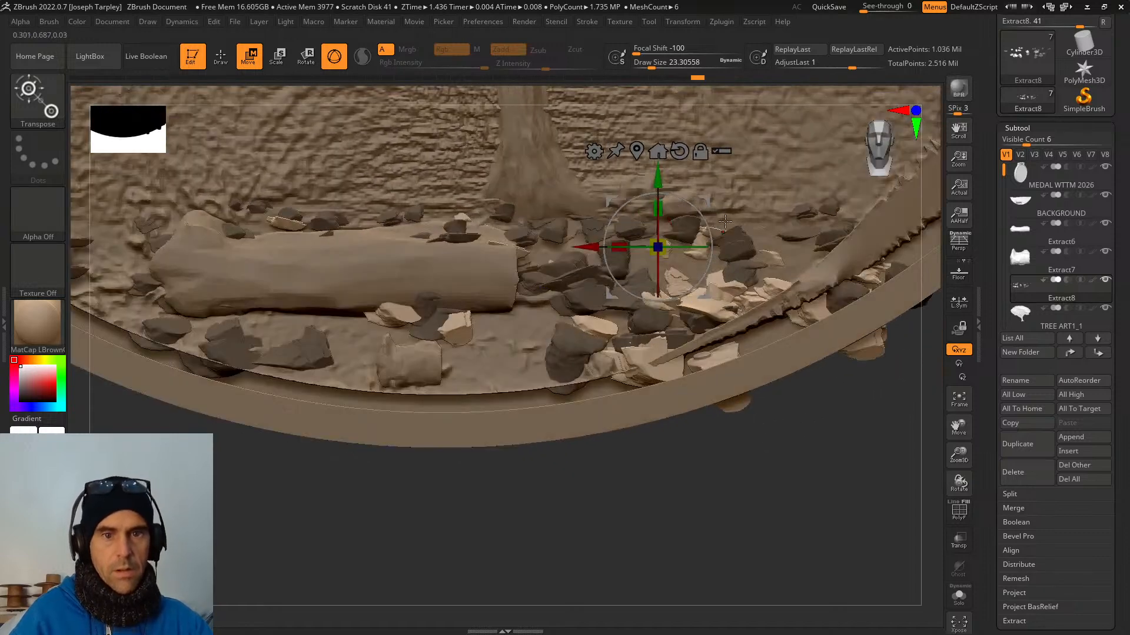
Move the copied rocks up behind the log, scale them down, and settle their depth and height against the ground.
{"action": "left_click_drag", "start_coordinate": [725, 222], "coordinate": [481, 114]}
{"action": "left_click_drag", "start_coordinate": [767, 489], "coordinate": [612, 356]}
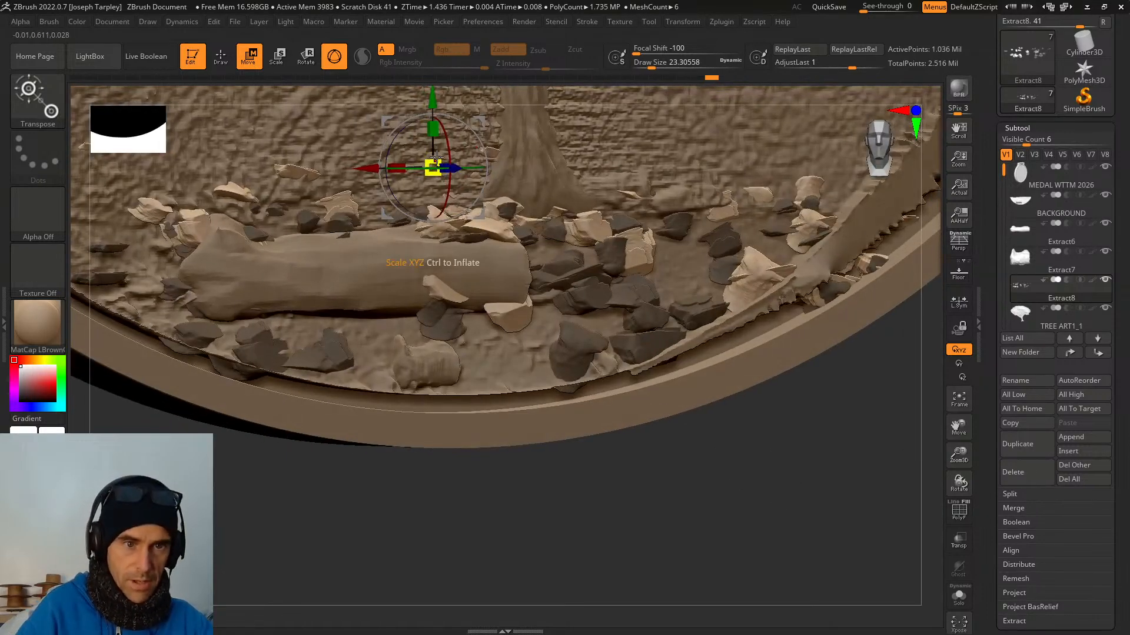
{"action": "left_click_drag", "start_coordinate": [434, 167], "coordinate": [449, 174]}
{"action": "left_click_drag", "start_coordinate": [743, 532], "coordinate": [719, 529]}
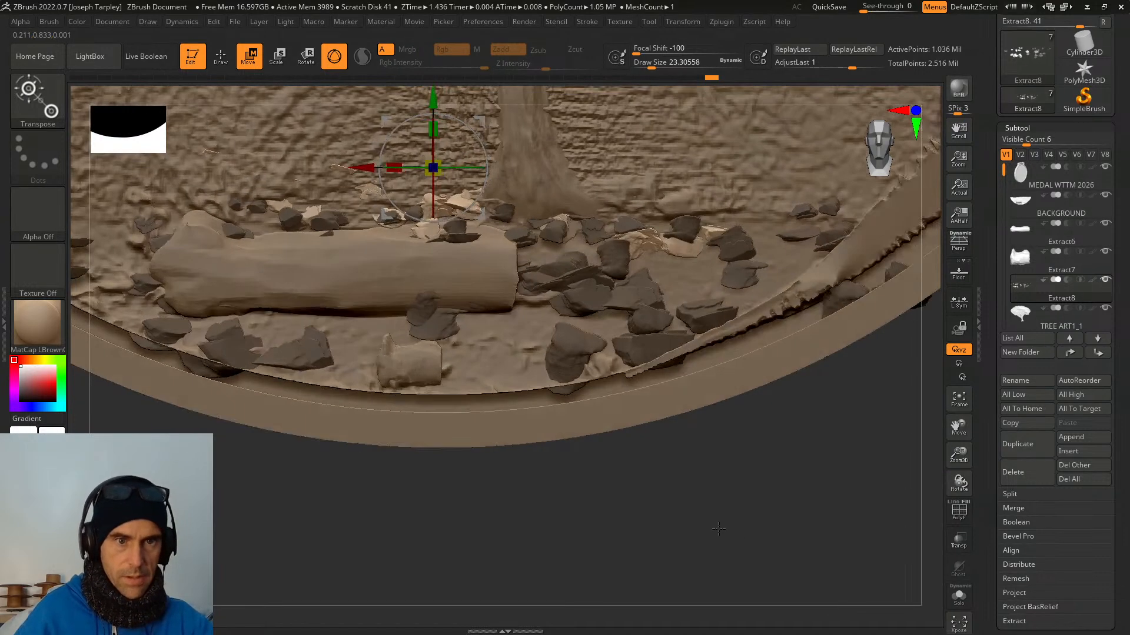
{"action": "left_click_drag", "start_coordinate": [617, 494], "coordinate": [517, 506]}
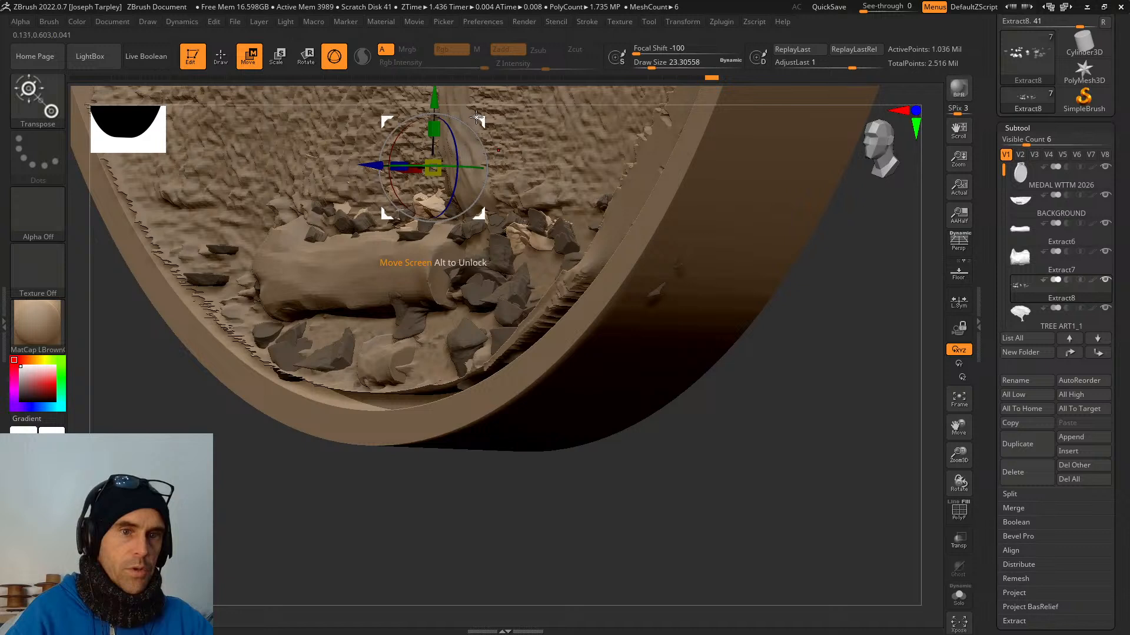
{"action": "left_click_drag", "start_coordinate": [369, 165], "coordinate": [353, 171]}
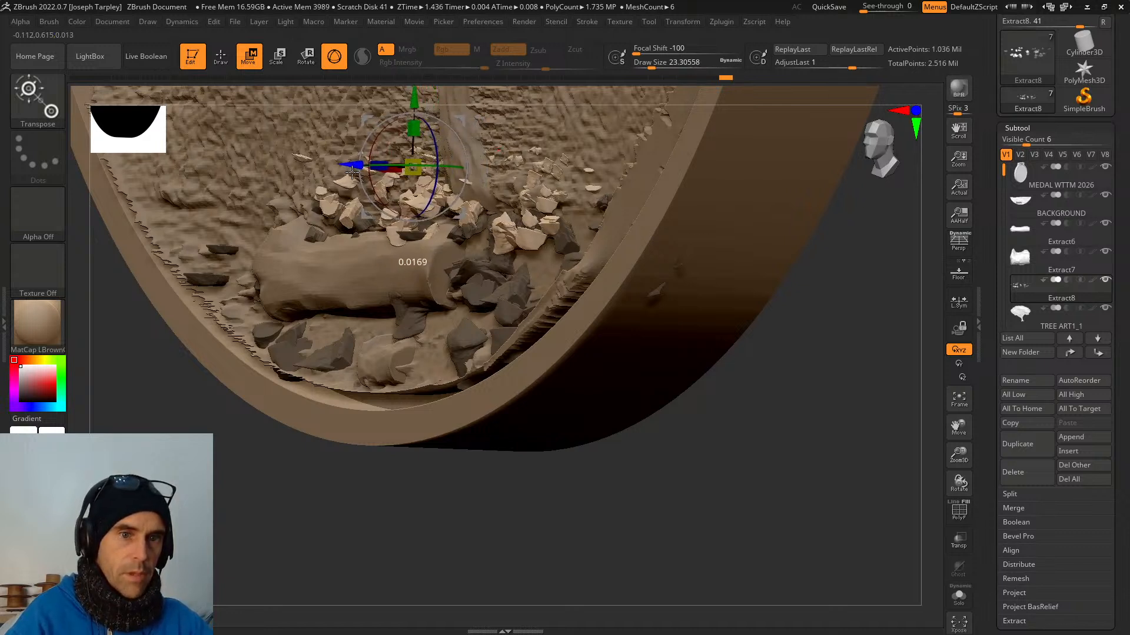
{"action": "left_click_drag", "start_coordinate": [415, 96], "coordinate": [416, 112]}
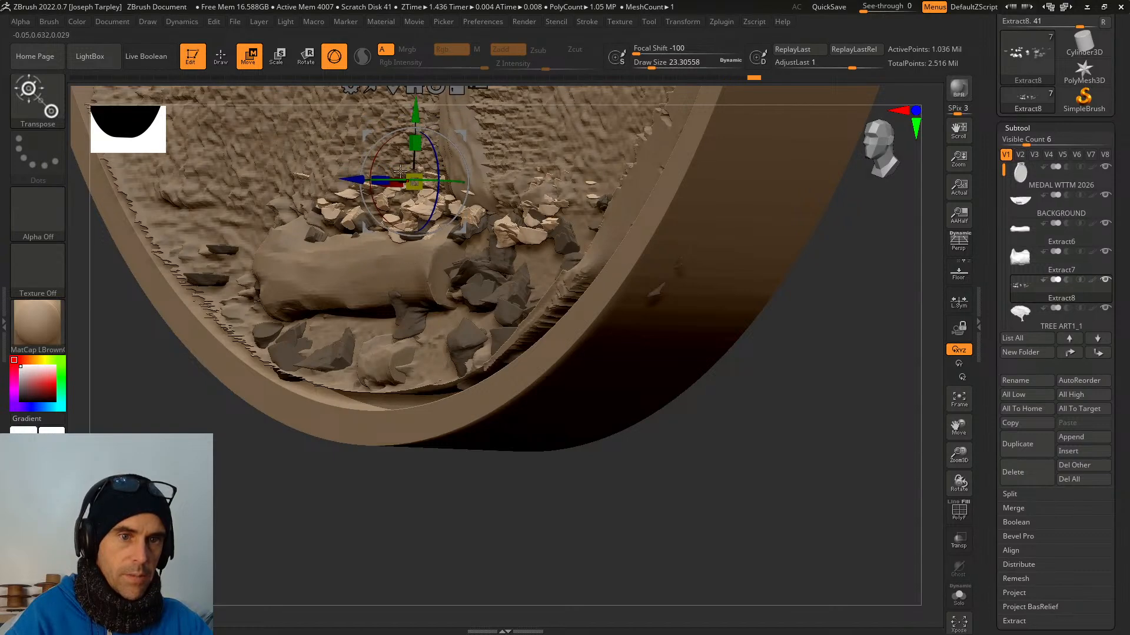
Unmask the rocks and copy the full set repeatedly, shifting and scaling the copies to cover the ground around the log and tree.
{"action": "key", "text": "q"}
{"action": "left_click_drag", "start_coordinate": [542, 500], "coordinate": [615, 504]}
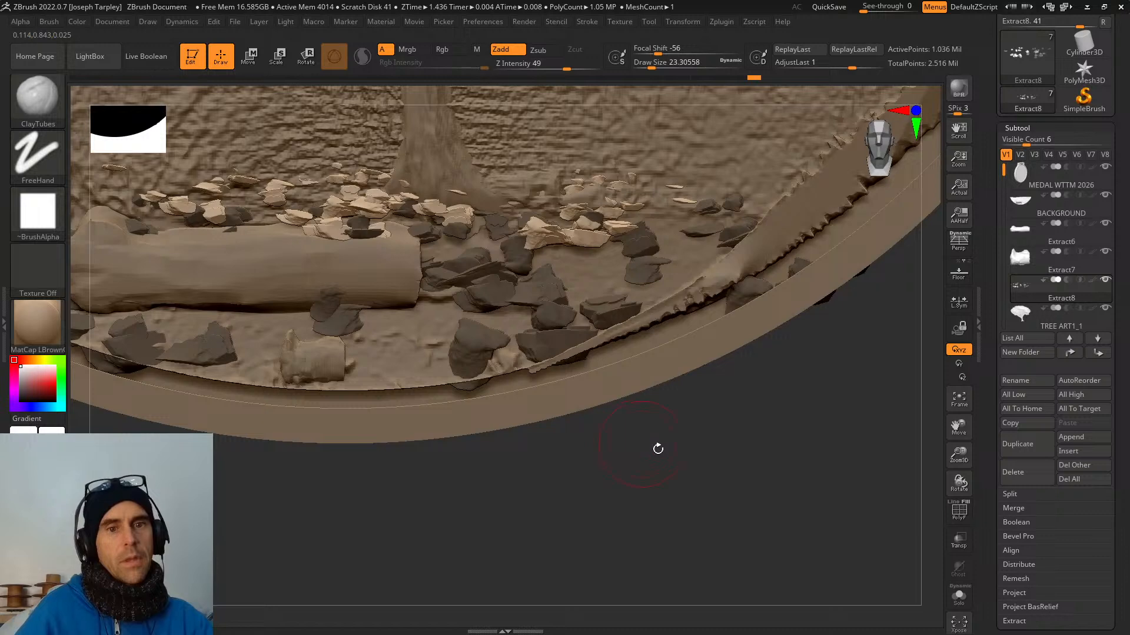
{"action": "left_click_drag", "start_coordinate": [658, 449], "coordinate": [714, 484], "text": "alt"}
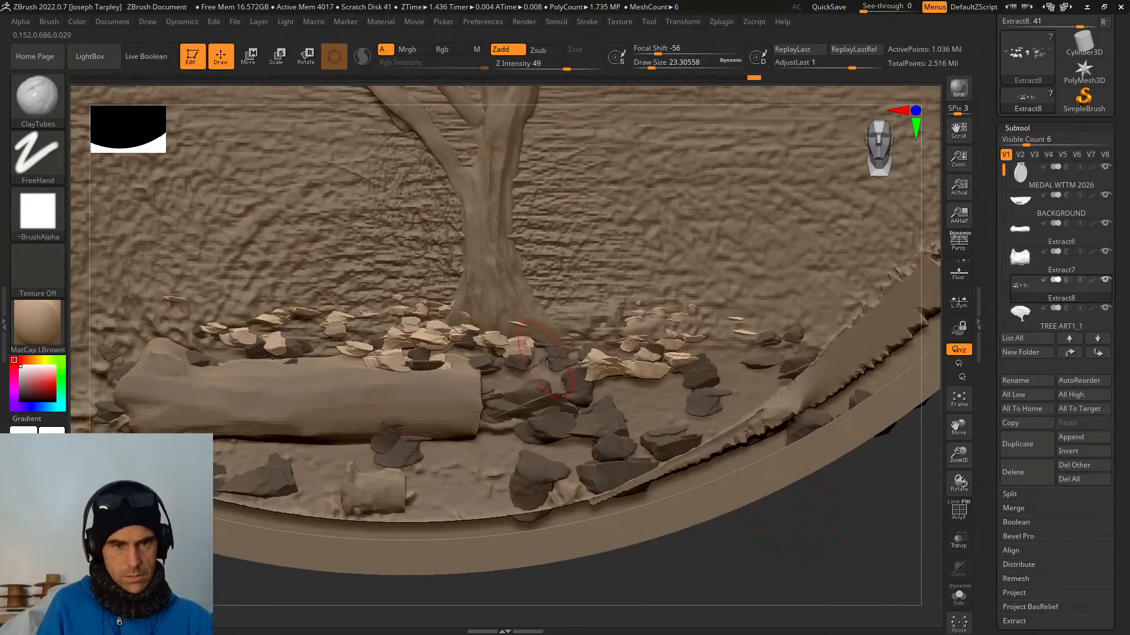
{"action": "right_click_drag", "start_coordinate": [563, 412], "coordinate": [562, 416], "text": "alt"}
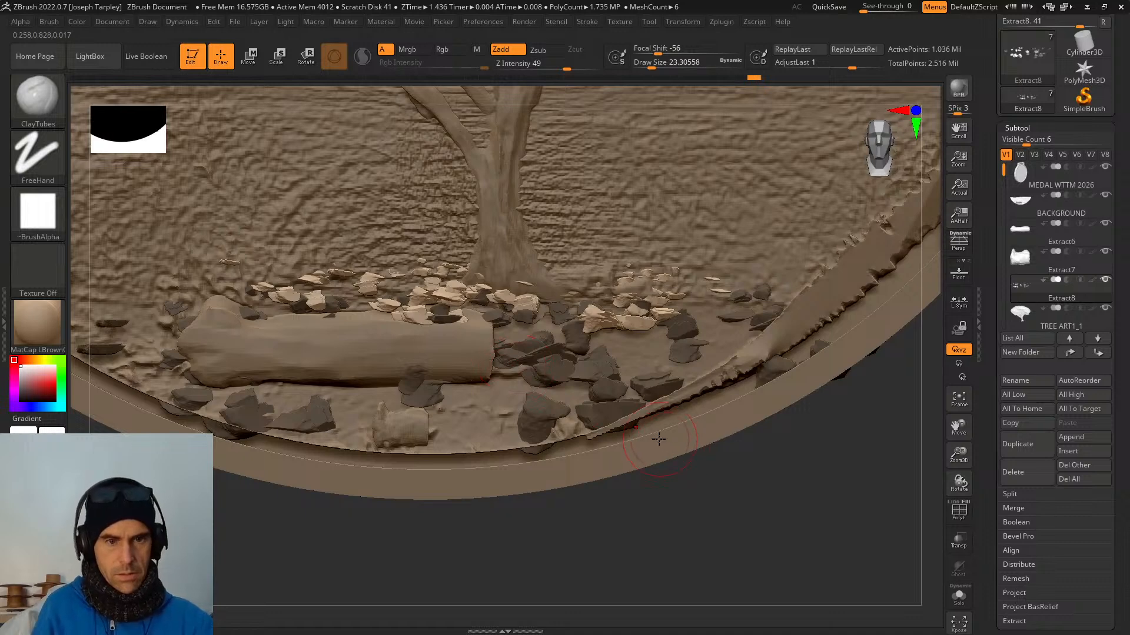
{"action": "key", "text": "f"}
{"action": "left_click_drag", "start_coordinate": [744, 528], "coordinate": [714, 402], "text": "alt"}
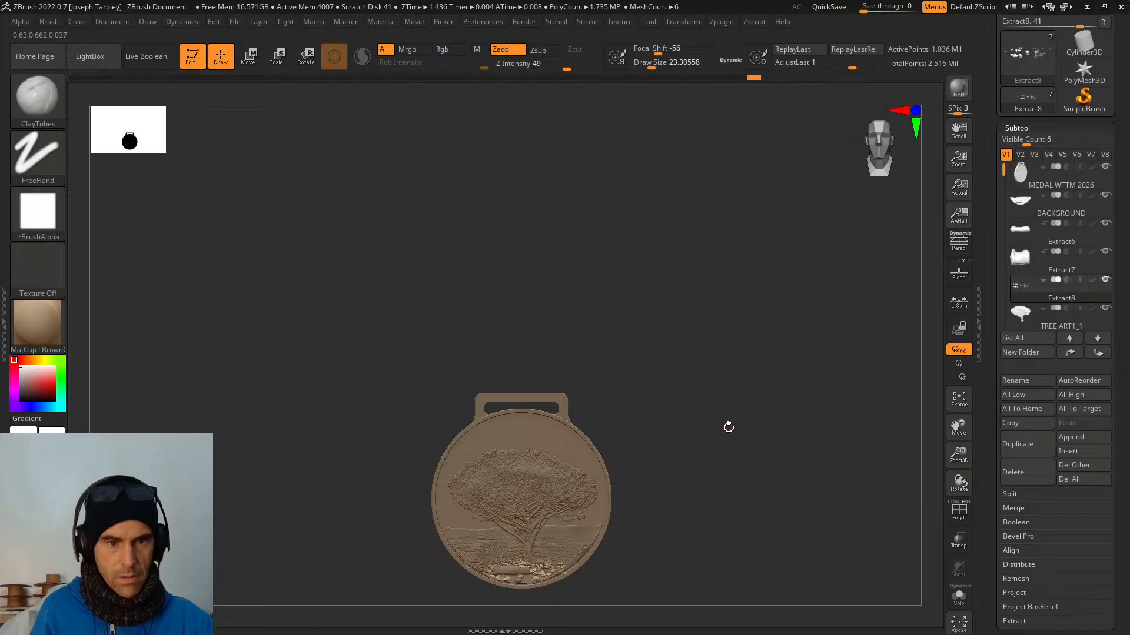
{"action": "key", "text": "w"}
{"action": "right_click_drag", "start_coordinate": [731, 429], "coordinate": [847, 550], "text": "ctrl"}
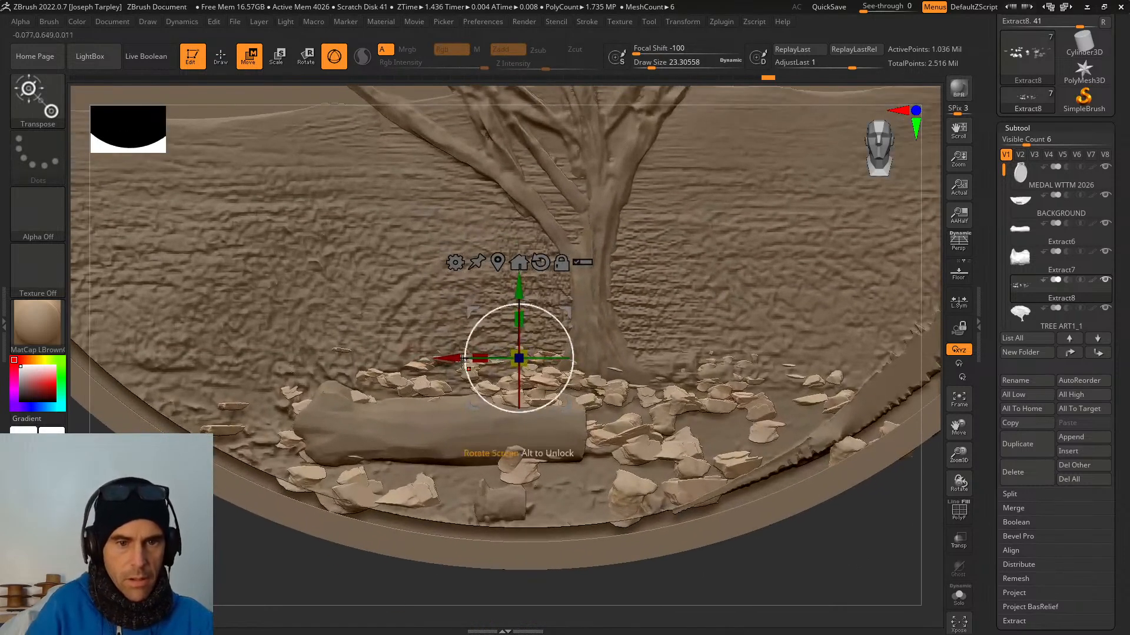
{"action": "left_click_drag", "start_coordinate": [448, 359], "coordinate": [466, 336]}
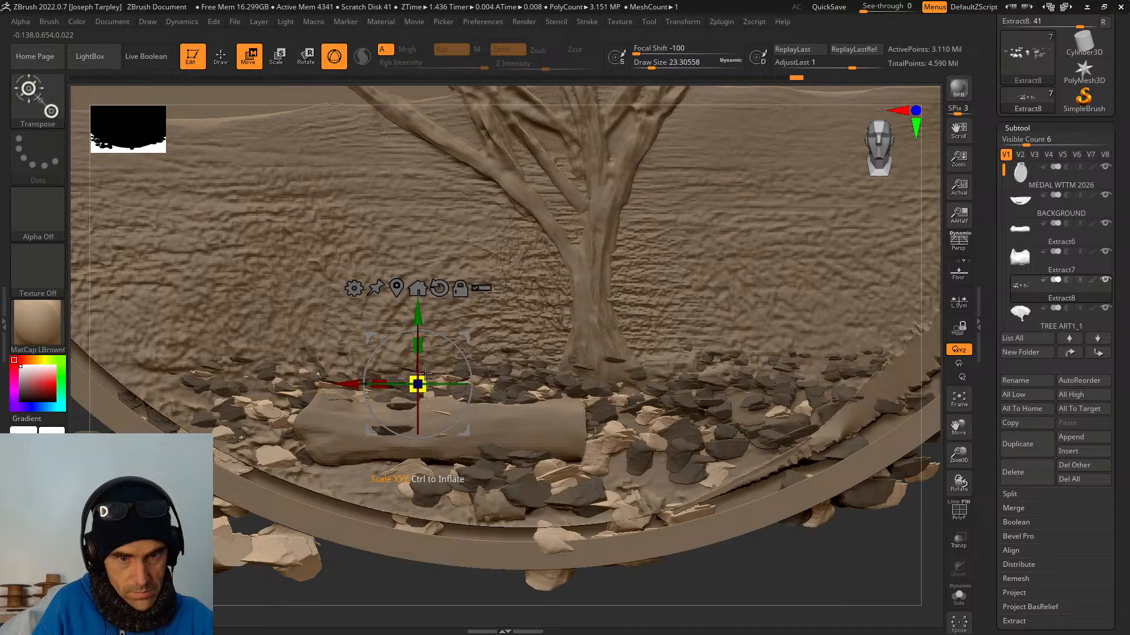
{"action": "left_click_drag", "start_coordinate": [464, 339], "coordinate": [447, 376], "text": "ctrl"}
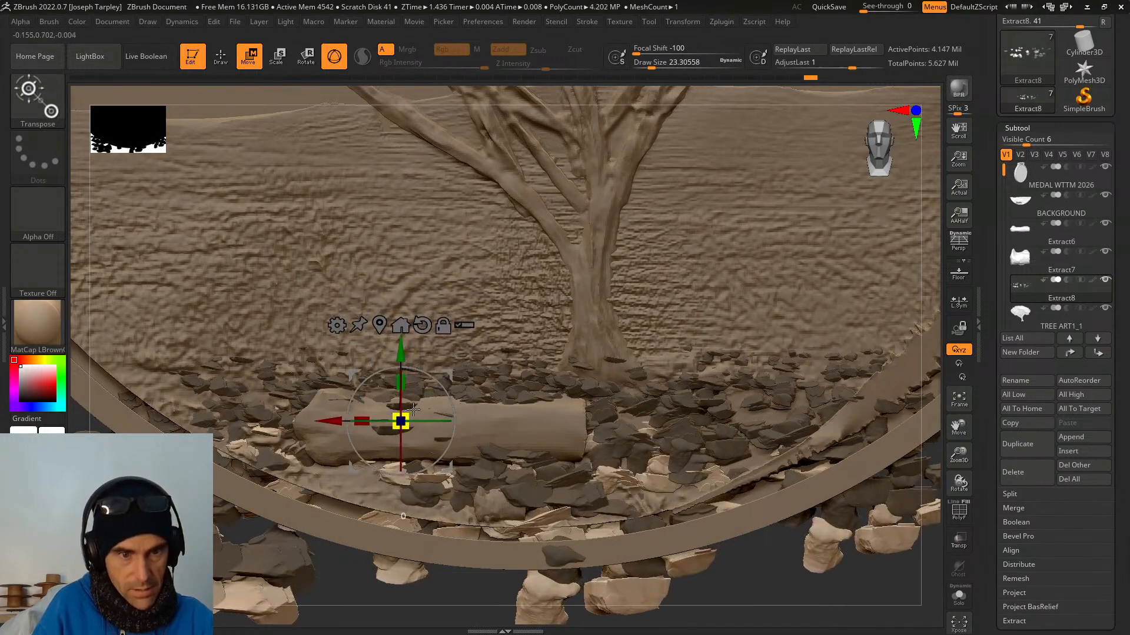
{"action": "left_click_drag", "start_coordinate": [413, 410], "coordinate": [350, 352]}
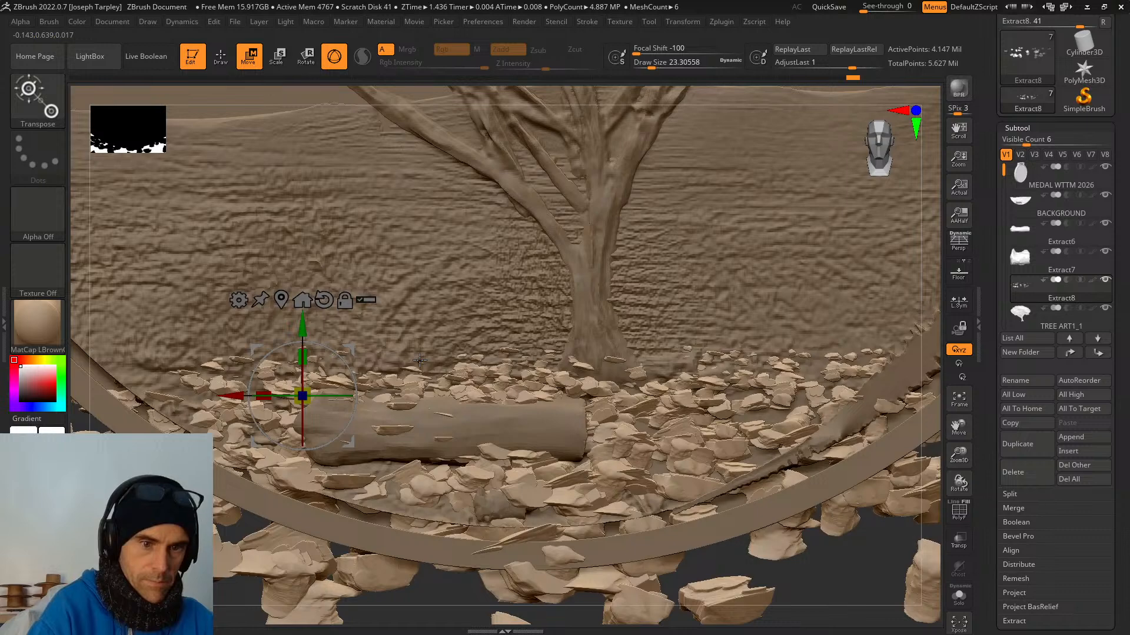
Copy the entire rock layer along X past the log's left end, shift the copy farther left, and clear the mask.
{"action": "left_click_drag", "start_coordinate": [236, 394], "coordinate": [87, 394], "text": "ctrl"}
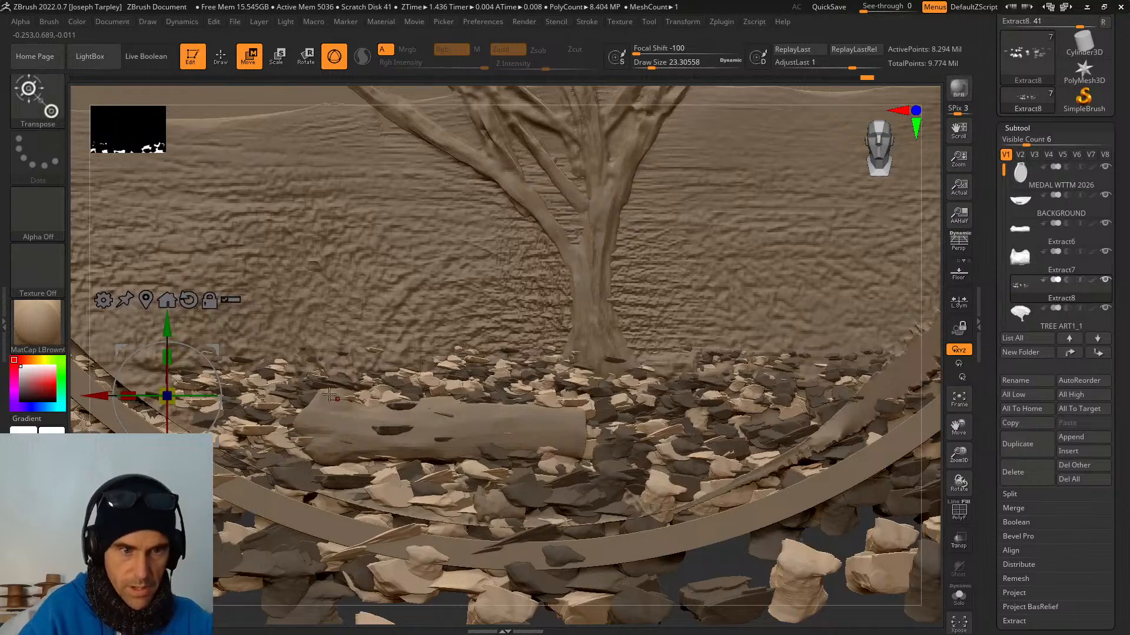
{"action": "left_click_drag", "start_coordinate": [108, 393], "coordinate": [21, 393]}
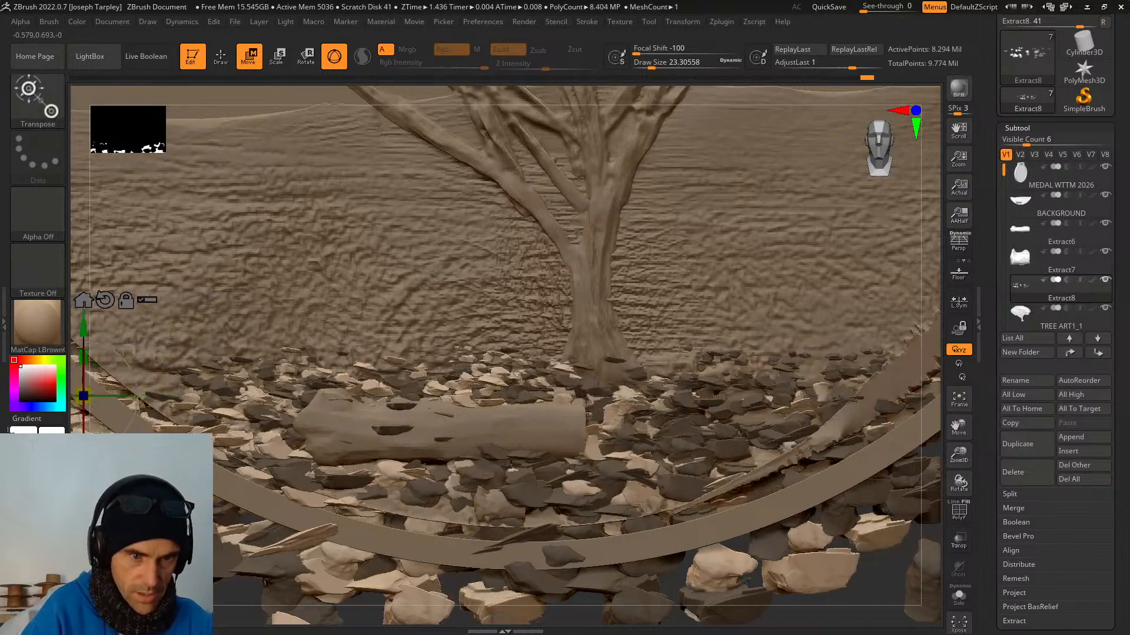
{"action": "left_click", "coordinate": [644, 487], "text": "ctrl"}
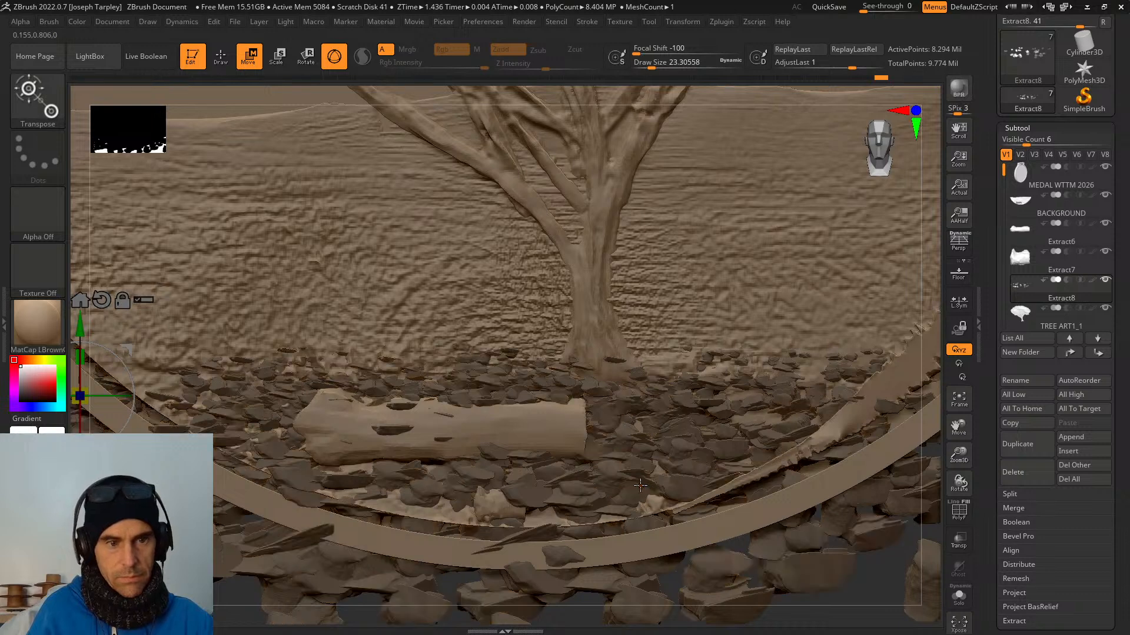
{"action": "left_click", "coordinate": [438, 435], "text": "ctrl"}
{"action": "key", "text": "f"}
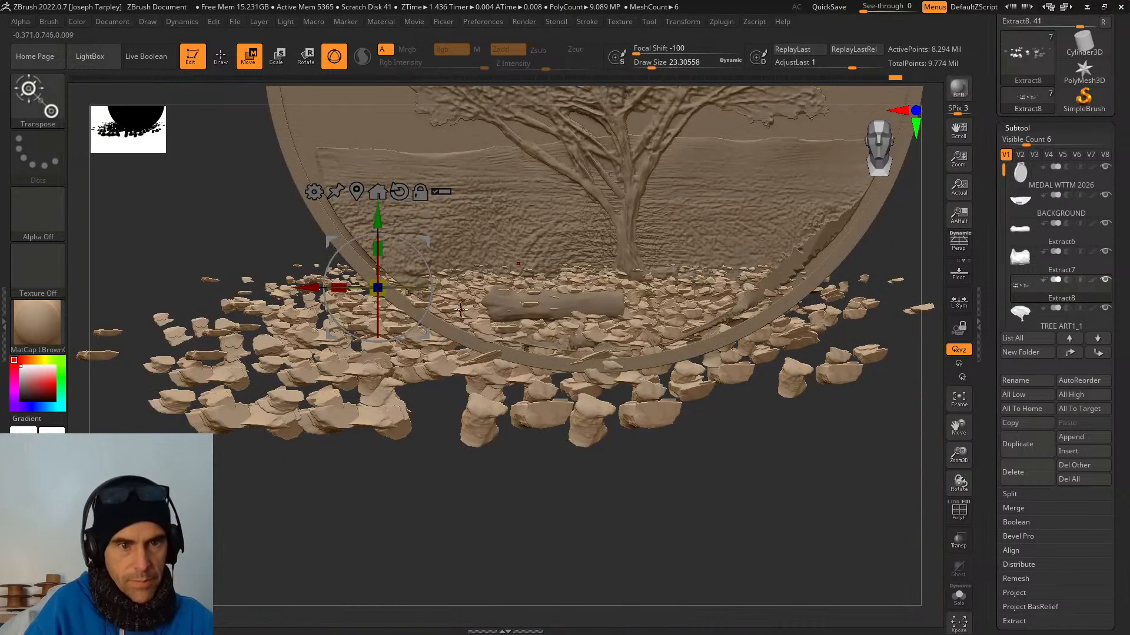
Shift the whole rock layer right across the medal, push it back in depth, and tilt it about 6.3 degrees around X.
{"action": "left_click_drag", "start_coordinate": [430, 235], "coordinate": [485, 234]}
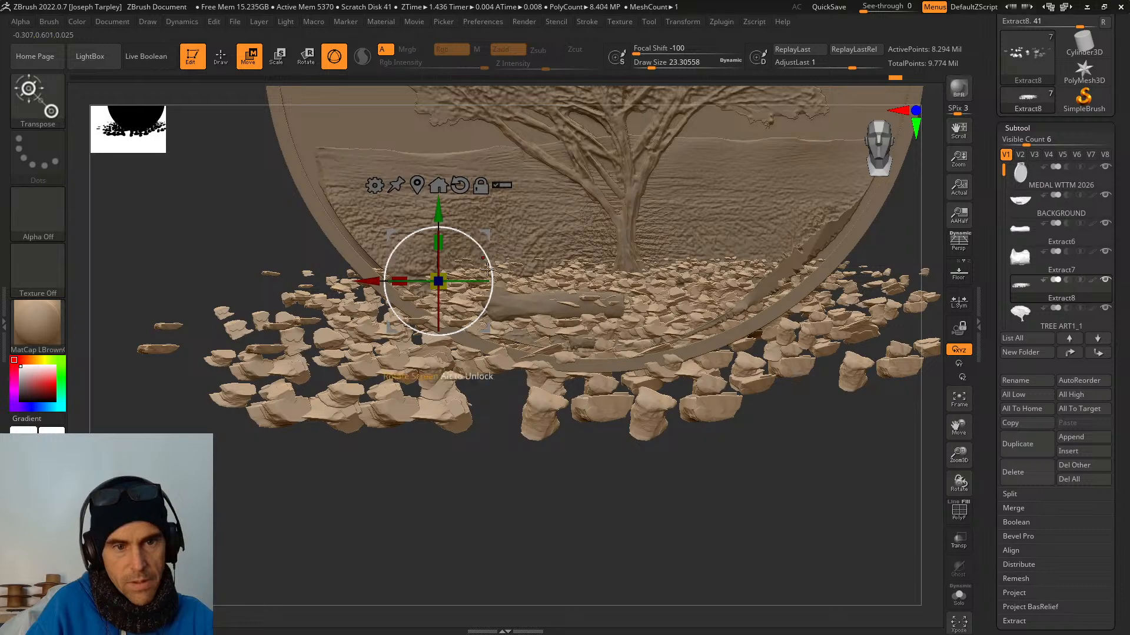
{"action": "left_click_drag", "start_coordinate": [739, 530], "coordinate": [584, 383]}
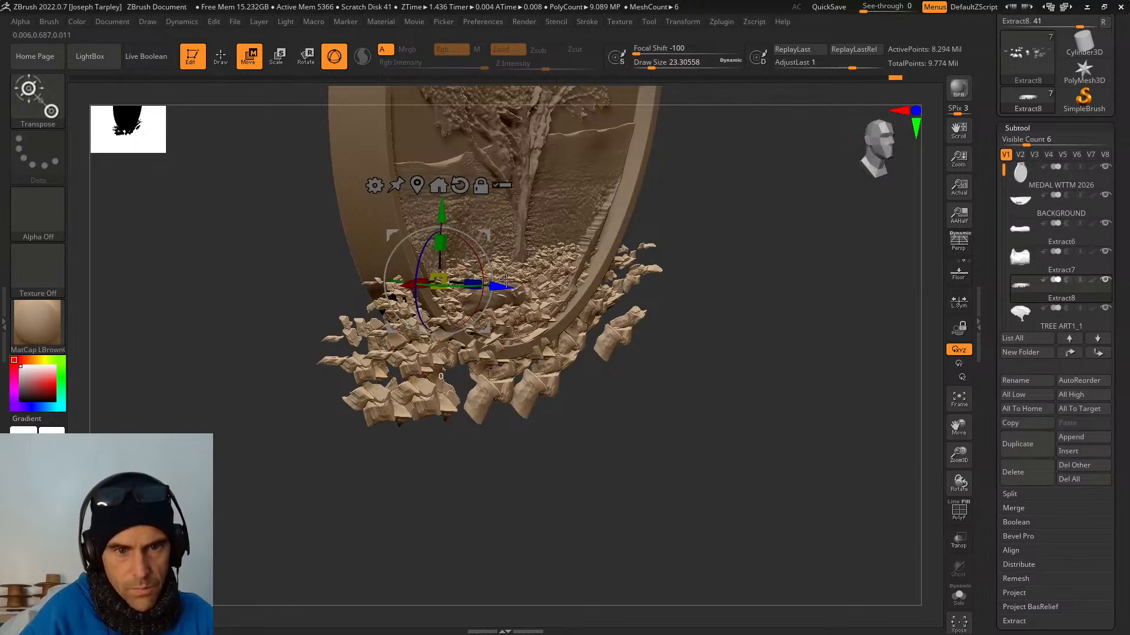
{"action": "left_click_drag", "start_coordinate": [506, 282], "coordinate": [454, 277]}
{"action": "left_click_drag", "start_coordinate": [820, 276], "coordinate": [727, 280]}
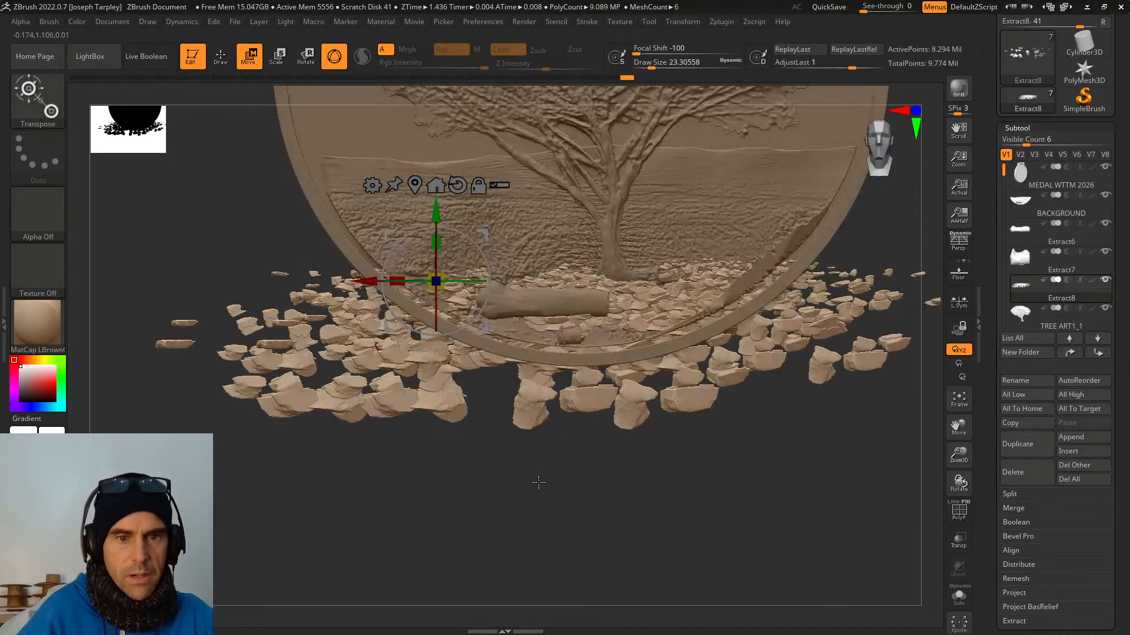
{"action": "left_click_drag", "start_coordinate": [537, 479], "coordinate": [559, 521]}
{"action": "left_click_drag", "start_coordinate": [455, 293], "coordinate": [454, 257]}
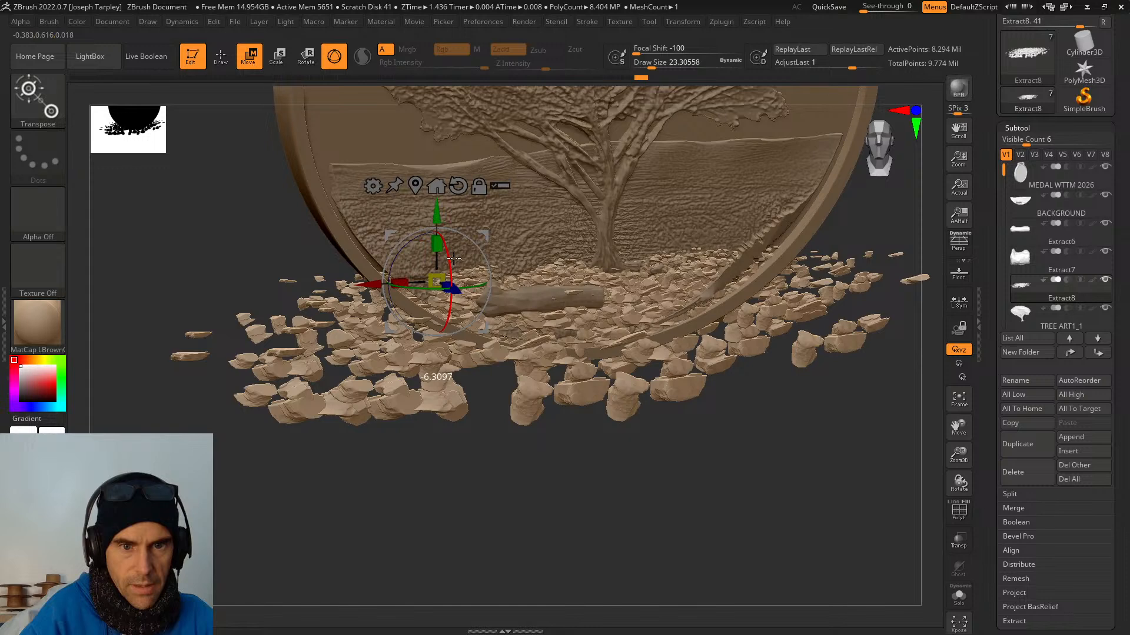
{"action": "left_click_drag", "start_coordinate": [694, 537], "coordinate": [556, 533]}
Lasso and hide the rocks that overhang the medal's lower-right rim.
{"action": "key", "text": "q"}
{"action": "mouse_move", "coordinate": [822, 189]}
{"action": "left_mouse_down", "text": "ctrl+shift"}
{"action": "mouse_move", "coordinate": [866, 379]}
{"action": "mouse_move", "coordinate": [606, 497]}
{"action": "mouse_move", "coordinate": [526, 462]}
{"action": "left_mouse_up", "text": "ctrl+shift"}
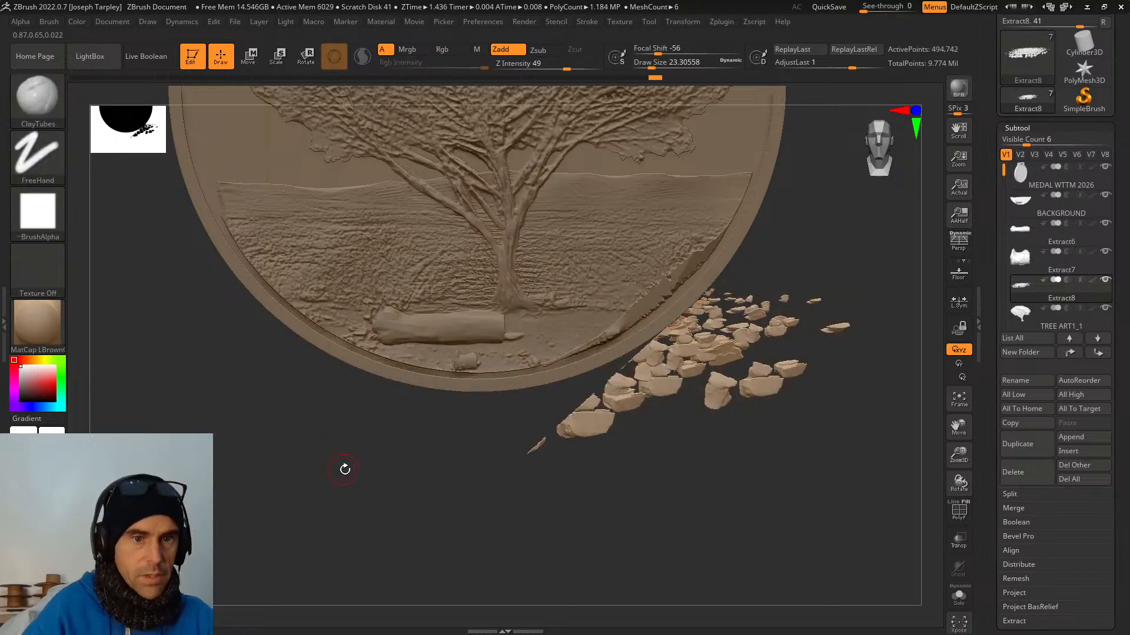
{"action": "mouse_move", "coordinate": [806, 215]}
{"action": "left_mouse_down", "text": "ctrl+alt+shift"}
{"action": "mouse_move", "coordinate": [554, 512]}
{"action": "mouse_move", "coordinate": [494, 481]}
{"action": "mouse_move", "coordinate": [635, 495]}
{"action": "left_mouse_up", "text": "ctrl+alt+shift"}
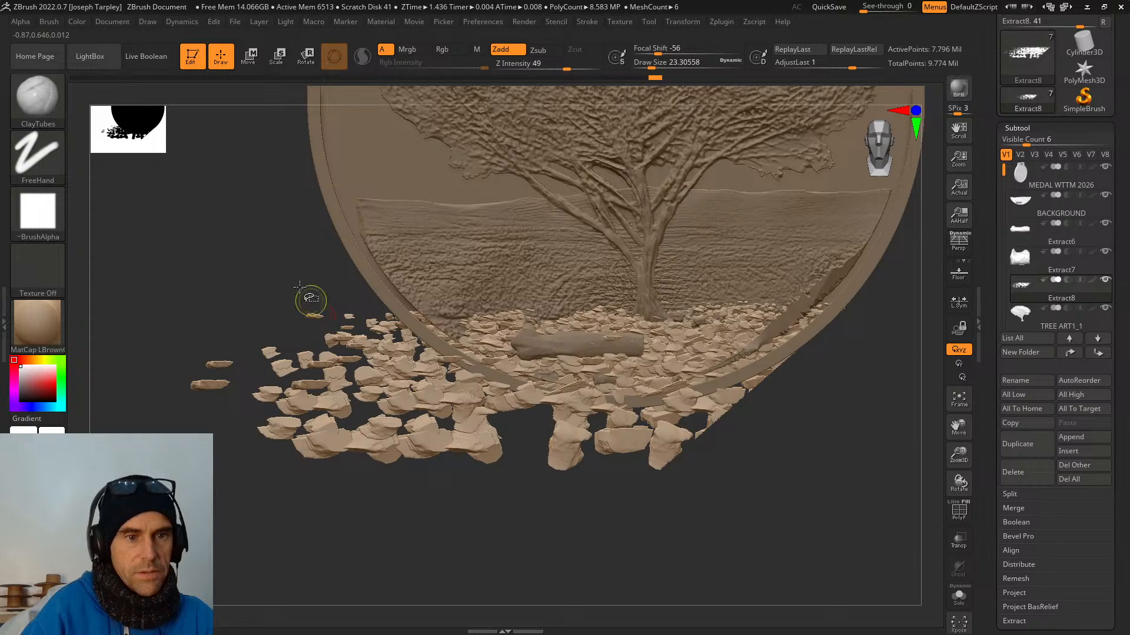
Hide the rocks outside the medal's left rim and most of those below it with lasso selections.
{"action": "mouse_move", "coordinate": [276, 222]}
{"action": "left_mouse_down", "text": "ctrl+alt+shift"}
{"action": "mouse_move", "coordinate": [206, 315]}
{"action": "mouse_move", "coordinate": [529, 550]}
{"action": "mouse_move", "coordinate": [586, 477]}
{"action": "left_mouse_up", "text": "ctrl+alt+shift"}
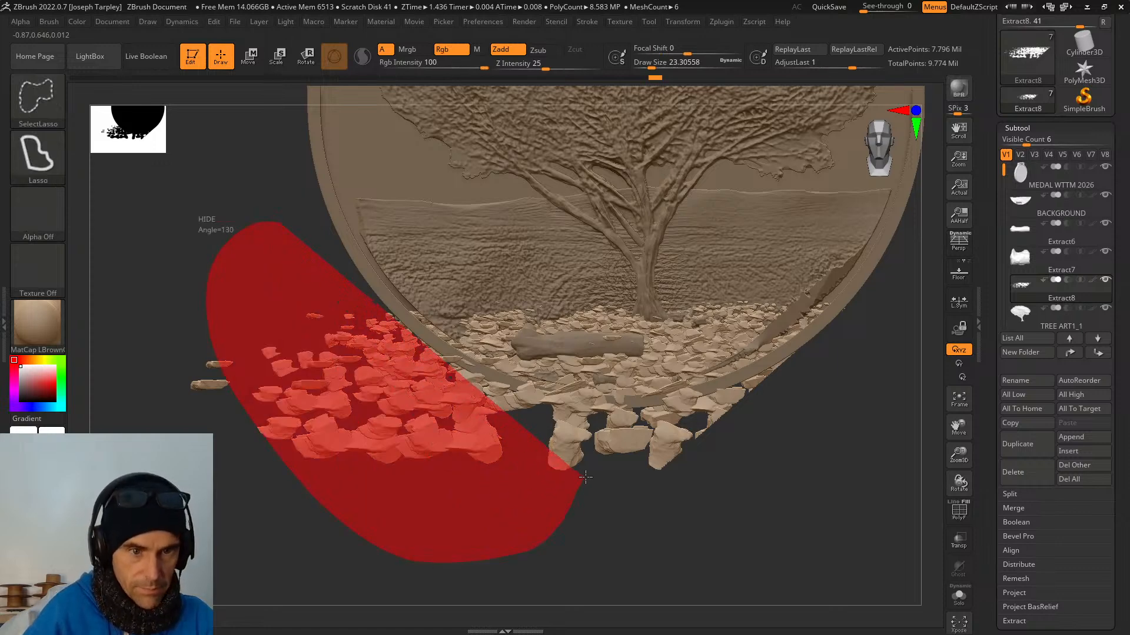
{"action": "left_click_drag", "start_coordinate": [333, 440], "coordinate": [329, 439], "text": "ctrl+alt+shift"}
{"action": "mouse_move", "coordinate": [176, 276]}
{"action": "left_mouse_down", "text": "ctrl+alt+shift"}
{"action": "mouse_move", "coordinate": [592, 542]}
{"action": "mouse_move", "coordinate": [682, 462]}
{"action": "left_mouse_up", "text": "ctrl+alt+shift"}
{"action": "mouse_move", "coordinate": [819, 410]}
{"action": "left_mouse_down", "text": "ctrl+alt+shift"}
{"action": "mouse_move", "coordinate": [562, 521]}
{"action": "mouse_move", "coordinate": [399, 492]}
{"action": "mouse_move", "coordinate": [396, 479]}
{"action": "mouse_move", "coordinate": [428, 465]}
{"action": "left_mouse_up", "text": "ctrl+alt+shift"}
Trim the remaining rock overhang along the medal's bottom and lower-right rim by hiding it with lasso selections.
{"action": "left_click_drag", "start_coordinate": [352, 407], "coordinate": [347, 398], "text": "ctrl+alt+shift"}
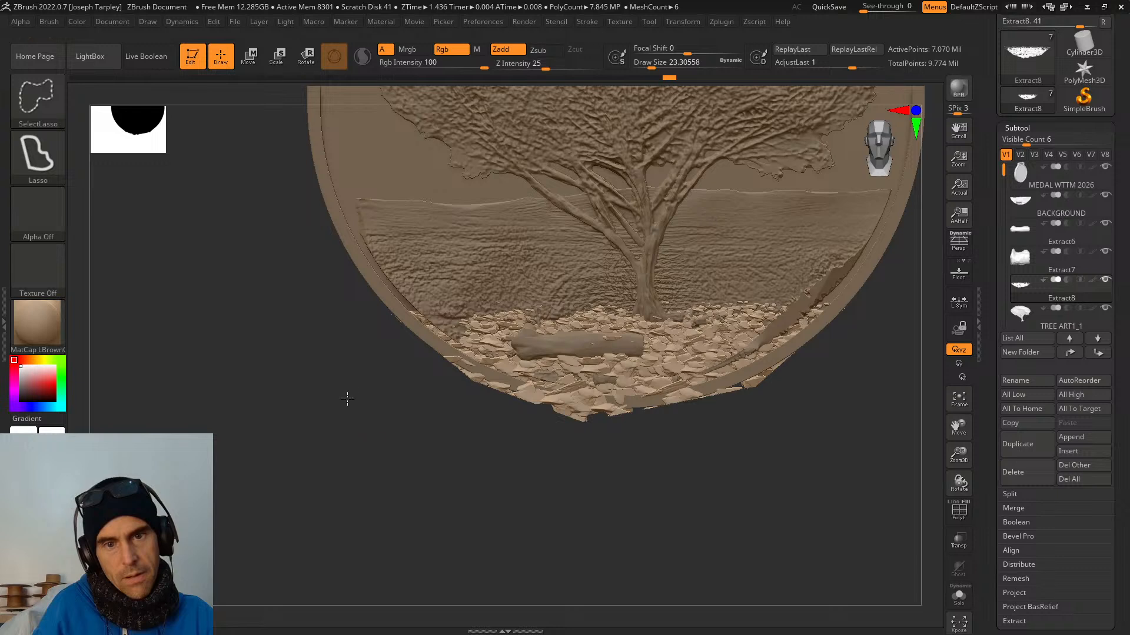
{"action": "left_click_drag", "start_coordinate": [747, 431], "coordinate": [752, 407], "text": "ctrl+alt+shift"}
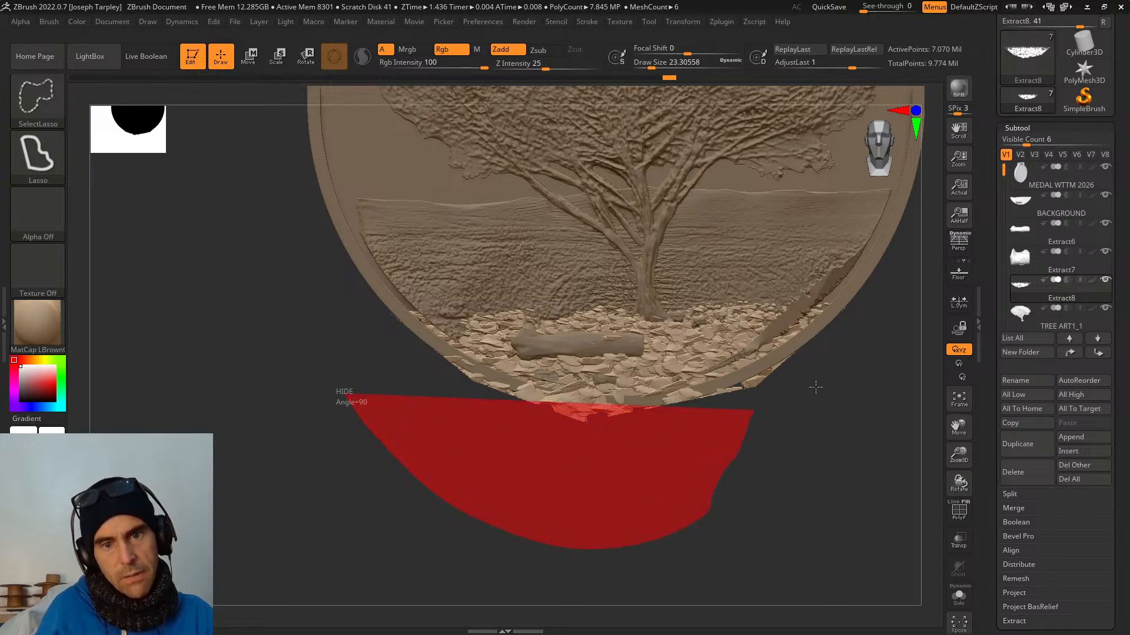
{"action": "left_click_drag", "start_coordinate": [815, 386], "coordinate": [848, 340], "text": "ctrl+alt+shift"}
{"action": "left_click_drag", "start_coordinate": [678, 439], "coordinate": [629, 423], "text": "ctrl+alt+shift"}
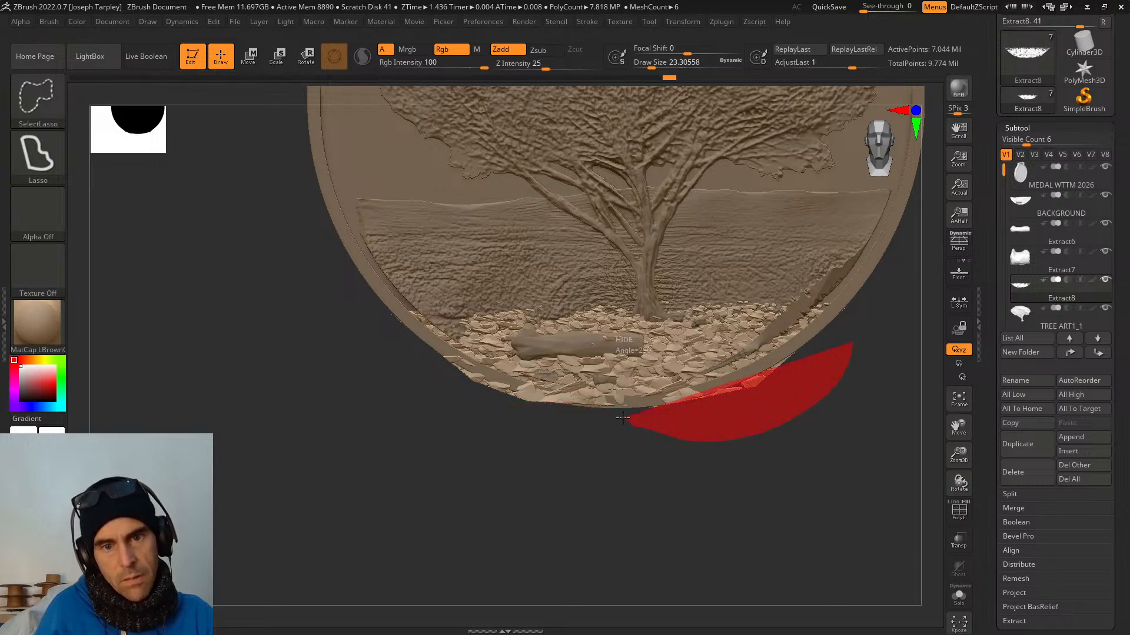
{"action": "left_click_drag", "start_coordinate": [792, 473], "coordinate": [641, 518], "text": "ctrl+alt+shift"}
Hide the leftover rock edges protruding past the medal's lower-left rim with a lasso selection.
{"action": "mouse_move", "coordinate": [799, 316]}
{"action": "left_mouse_down", "text": "ctrl+alt+shift"}
{"action": "mouse_move", "coordinate": [515, 516]}
{"action": "mouse_move", "coordinate": [560, 532]}
{"action": "left_mouse_up", "text": "ctrl+alt+shift"}
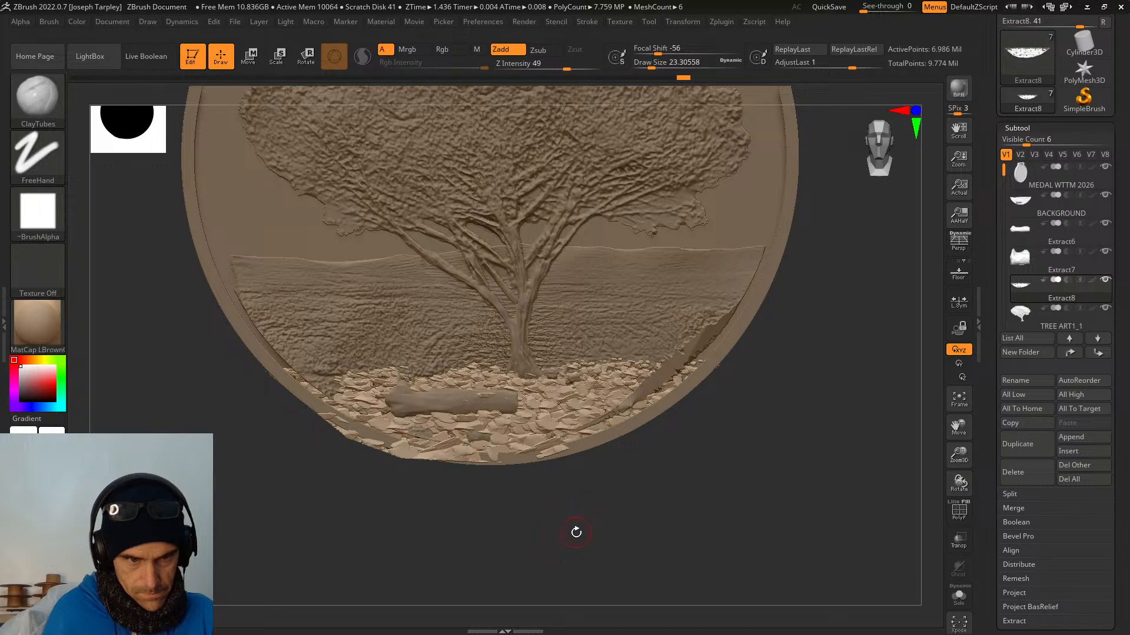
{"action": "left_click_drag", "start_coordinate": [278, 430], "coordinate": [362, 508], "text": "ctrl+alt+shift"}
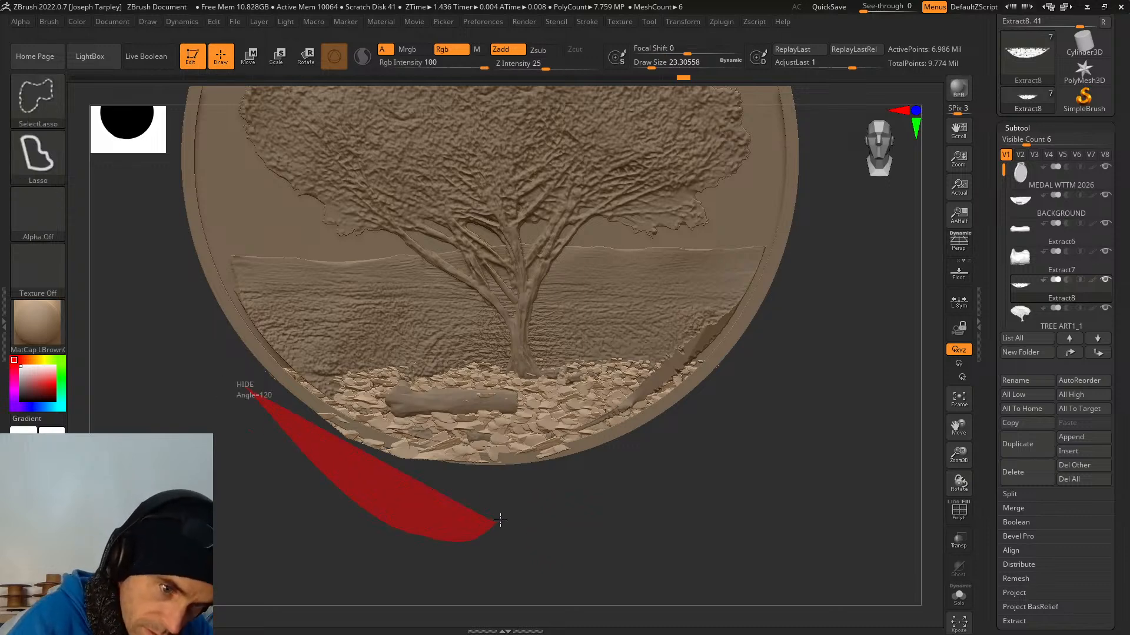
{"action": "mouse_move", "coordinate": [477, 548]}
{"action": "left_mouse_down", "text": "ctrl+alt+shift"}
{"action": "mouse_move", "coordinate": [428, 559]}
{"action": "mouse_move", "coordinate": [452, 555]}
{"action": "left_mouse_up", "text": "ctrl+alt+shift"}
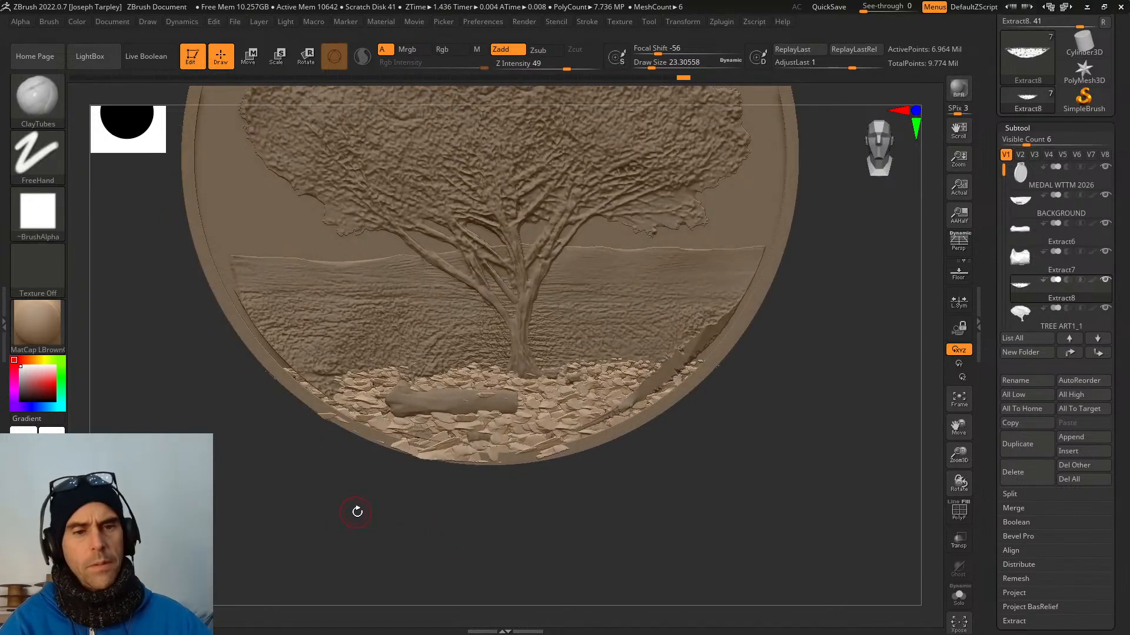
{"action": "mouse_move", "coordinate": [355, 512]}
{"action": "left_mouse_down"}
{"action": "mouse_move", "coordinate": [378, 545]}
{"action": "mouse_move", "coordinate": [361, 517]}
{"action": "left_mouse_up"}
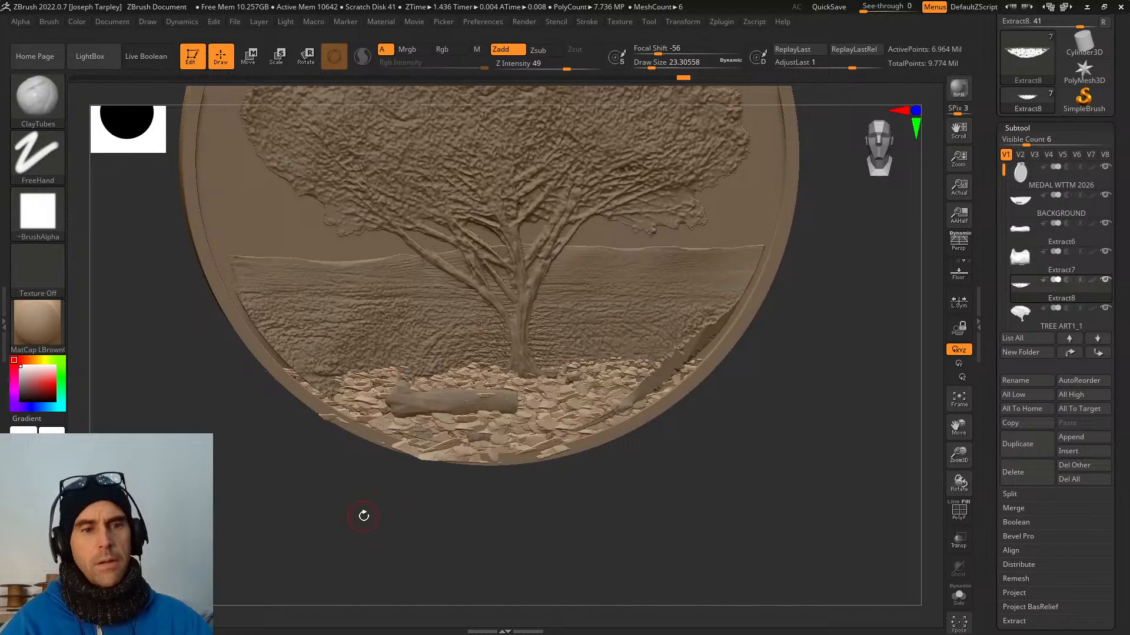
Try to remesh the rock subtool with DynaMesh at a resolution of 1000.
{"action": "key", "text": "f"}
{"action": "left_click_drag", "start_coordinate": [773, 527], "coordinate": [764, 478], "text": "alt"}
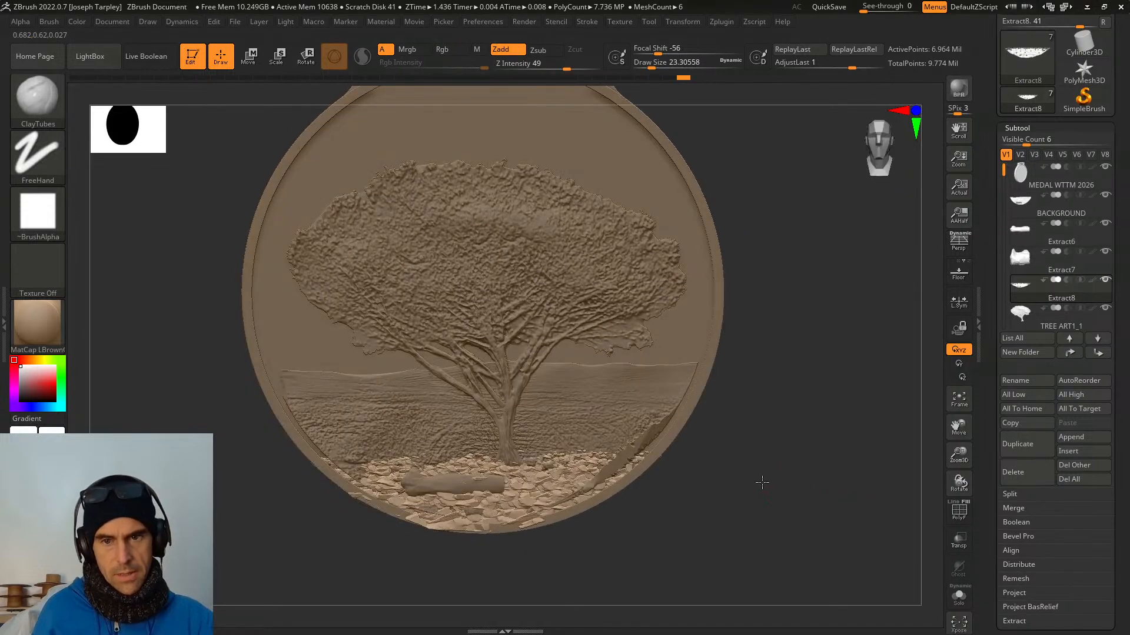
{"action": "scroll", "coordinate": [989, 292], "scroll_direction": "up", "scroll_amount": 3}
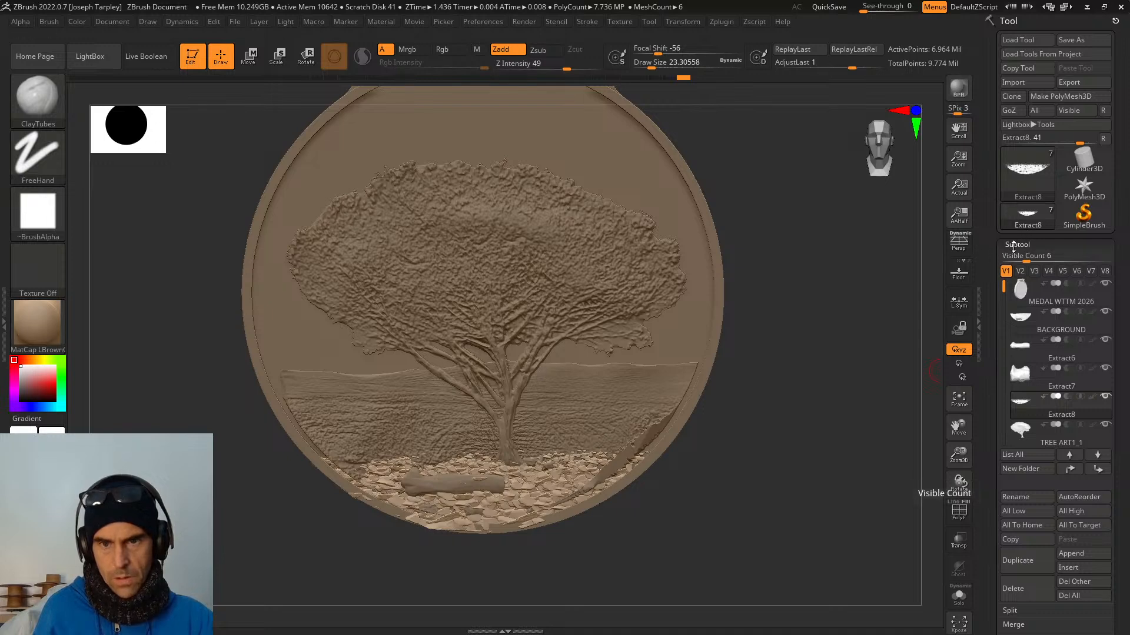
{"action": "left_click", "coordinate": [1013, 245]}
{"action": "left_click", "coordinate": [1021, 214]}
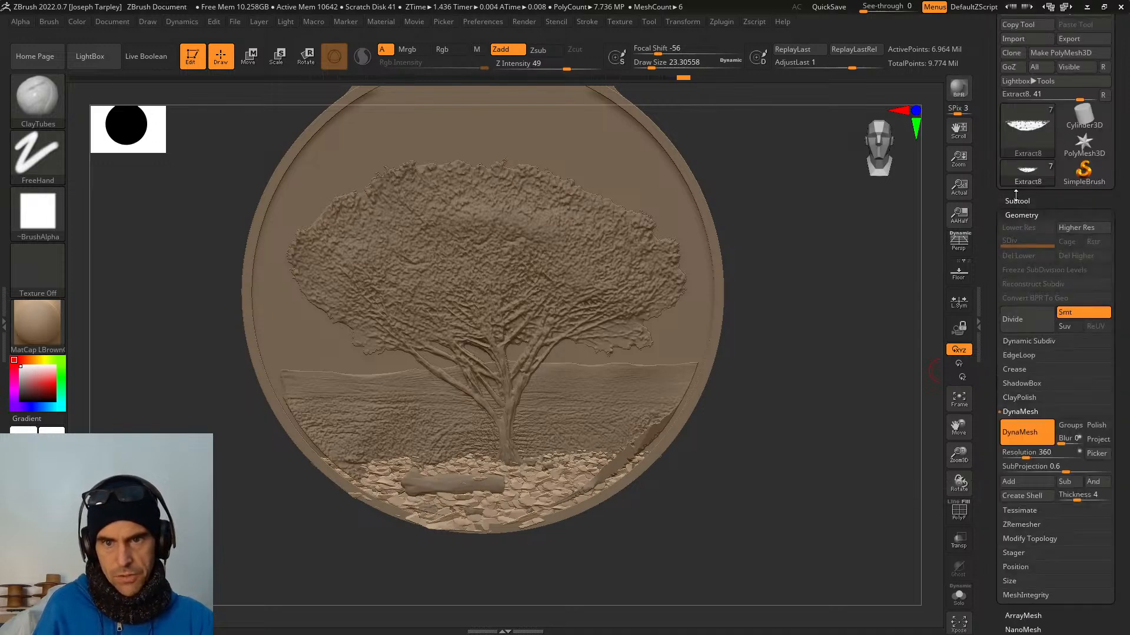
{"action": "left_click", "coordinate": [1031, 432]}
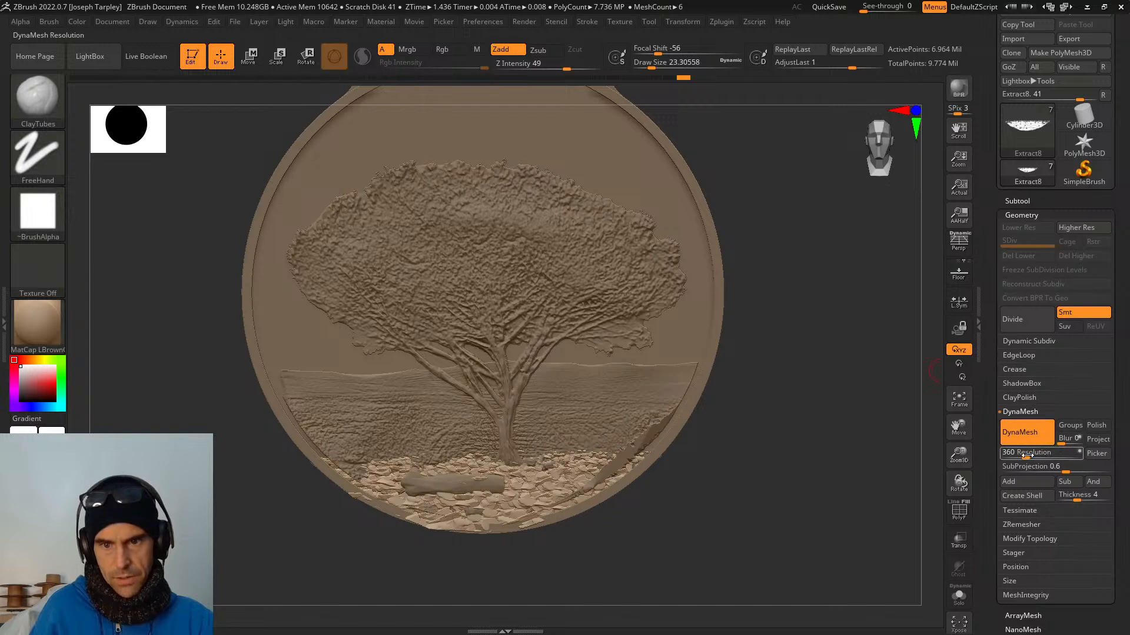
{"action": "left_click_drag", "start_coordinate": [1026, 456], "coordinate": [1033, 457]}
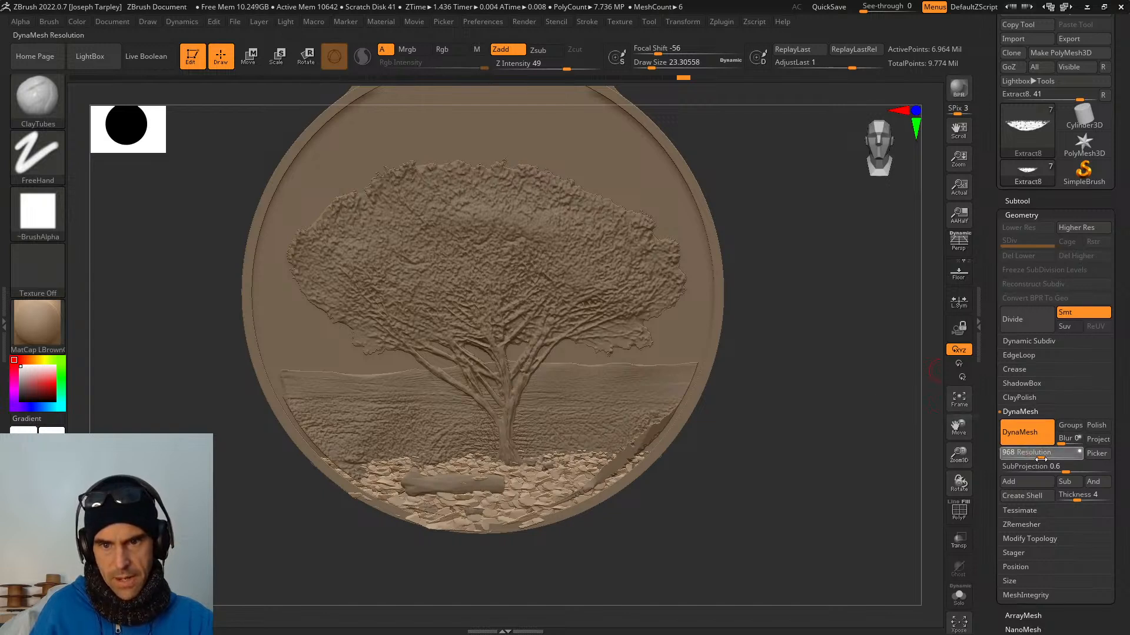
{"action": "left_click", "coordinate": [1041, 458]}
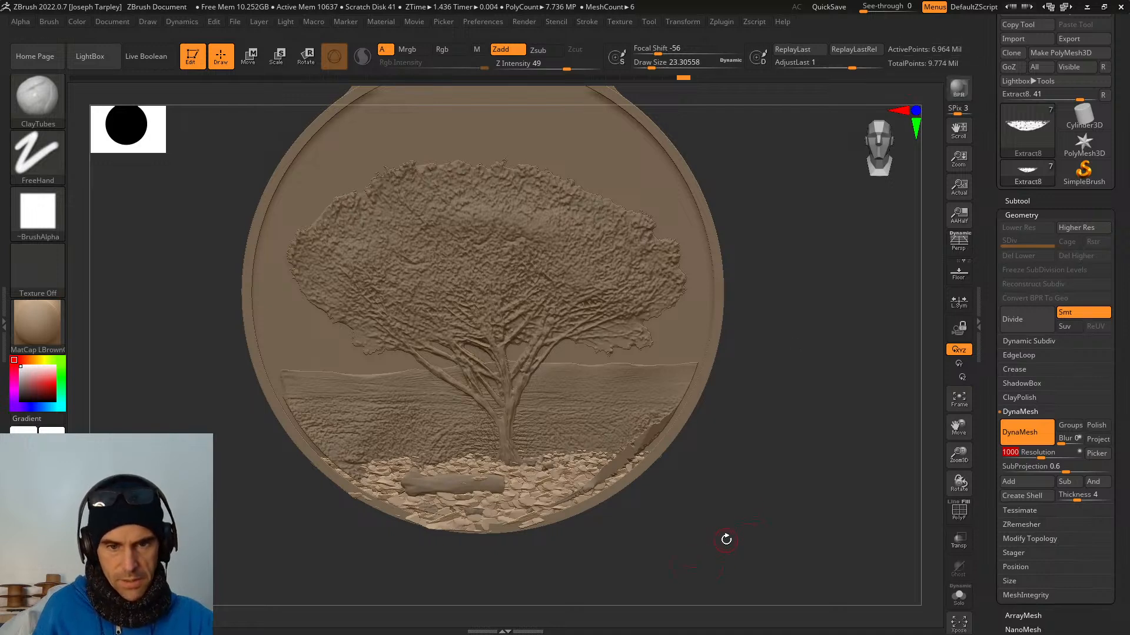
{"action": "left_click_drag", "start_coordinate": [725, 545], "coordinate": [816, 393], "text": "ctrl"}
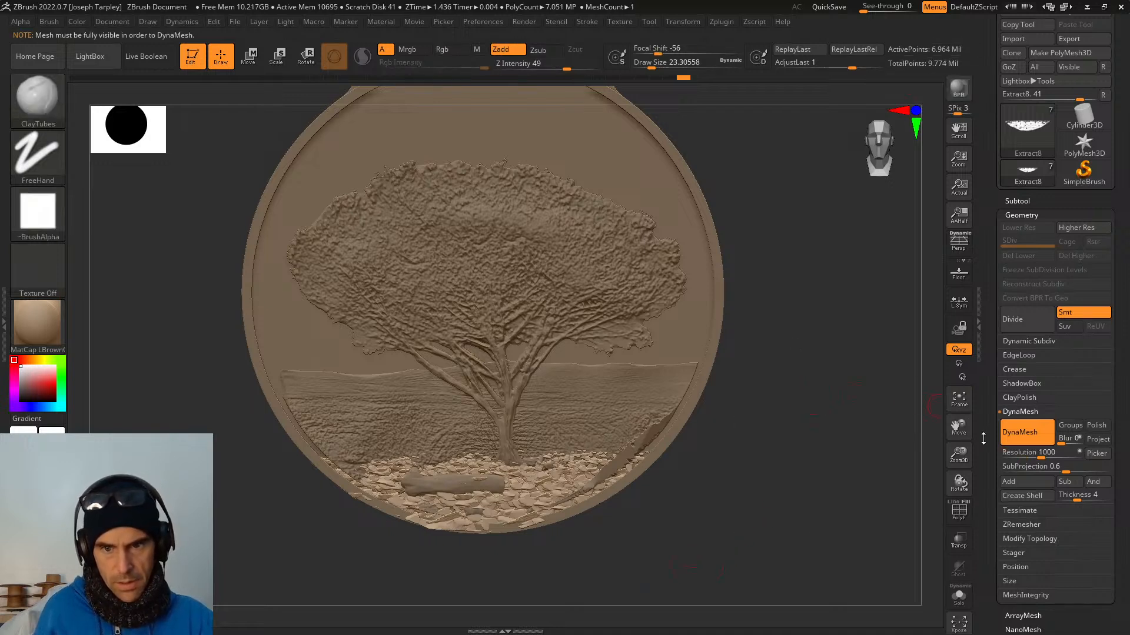
Invert and clear the mask on the rocks, and retry DynaMesh at the same resolution.
{"action": "left_click", "coordinate": [805, 509], "text": "ctrl"}
{"action": "left_click", "coordinate": [808, 513], "text": "ctrl"}
{"action": "left_click", "coordinate": [810, 519], "text": "ctrl"}
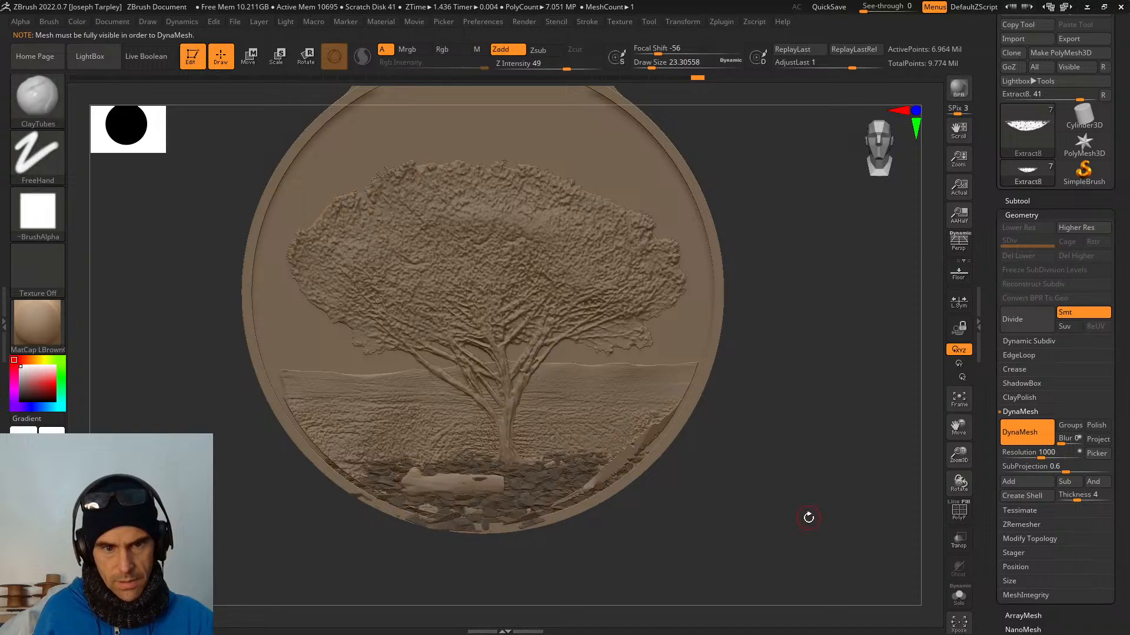
{"action": "left_click", "coordinate": [808, 523], "text": "ctrl"}
{"action": "left_click_drag", "start_coordinate": [804, 518], "coordinate": [869, 398], "text": "ctrl"}
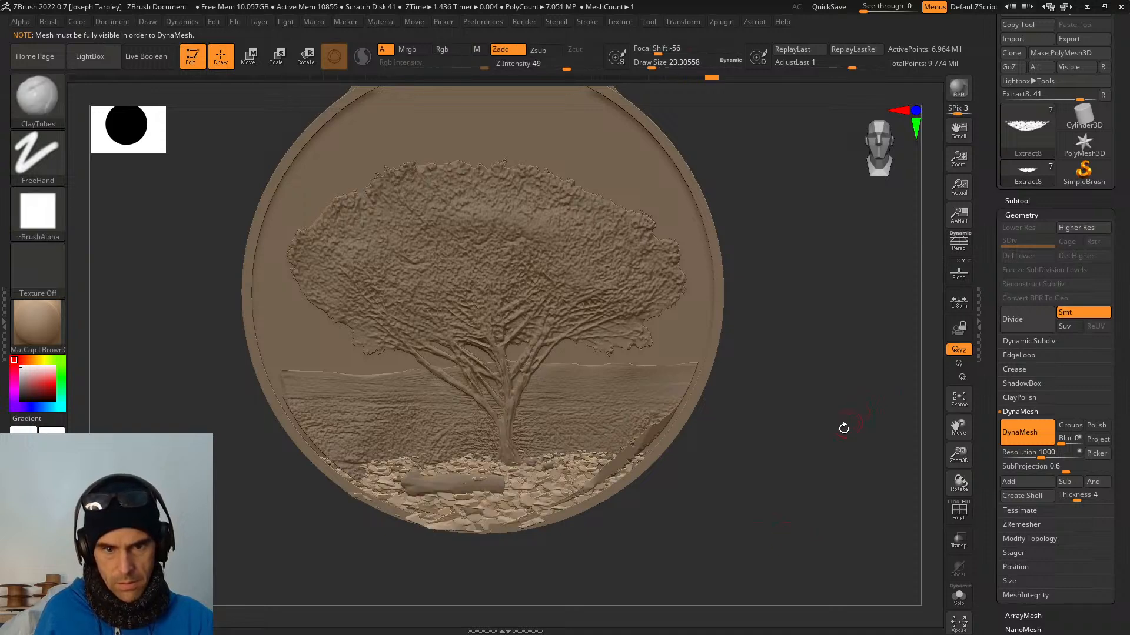
{"action": "left_click", "coordinate": [794, 426], "text": "ctrl"}
{"action": "left_click", "coordinate": [795, 426], "text": "ctrl"}
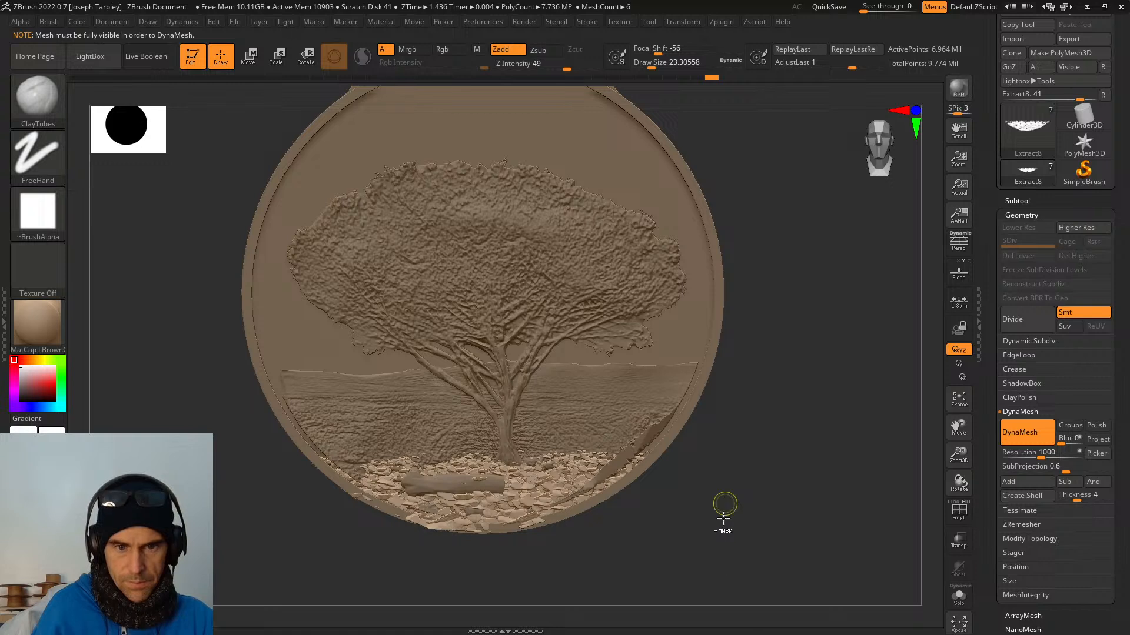
{"action": "left_click_drag", "start_coordinate": [729, 535], "coordinate": [816, 404], "text": "ctrl"}
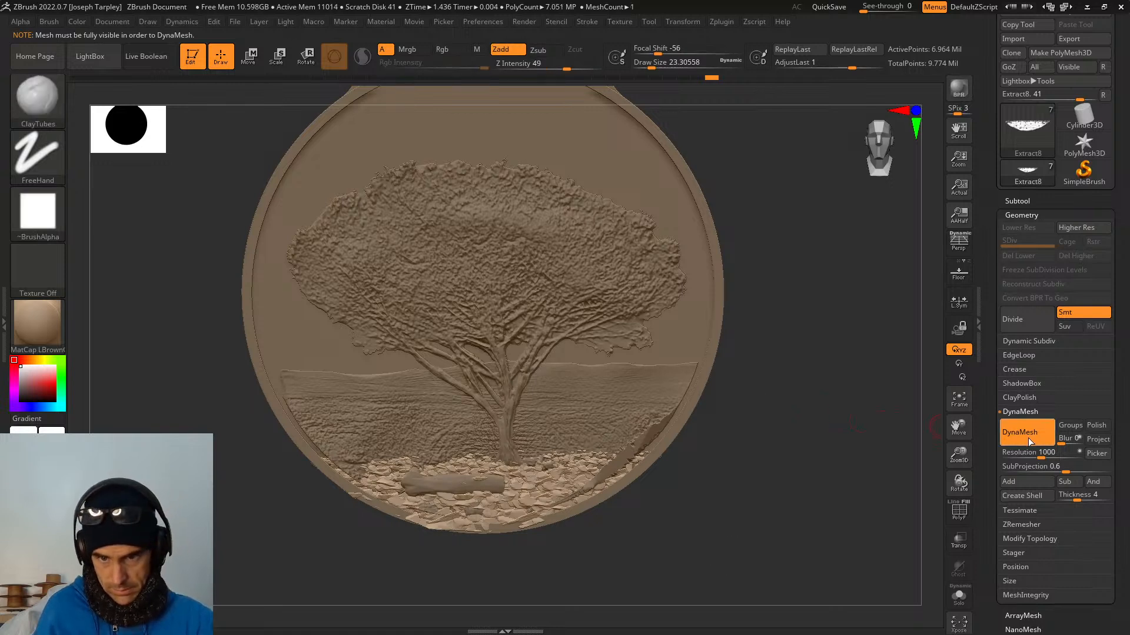
Set the DynaMesh resolution to 1384, delete the rocks' hidden geometry, and remesh them.
{"action": "left_click", "coordinate": [1040, 454]}
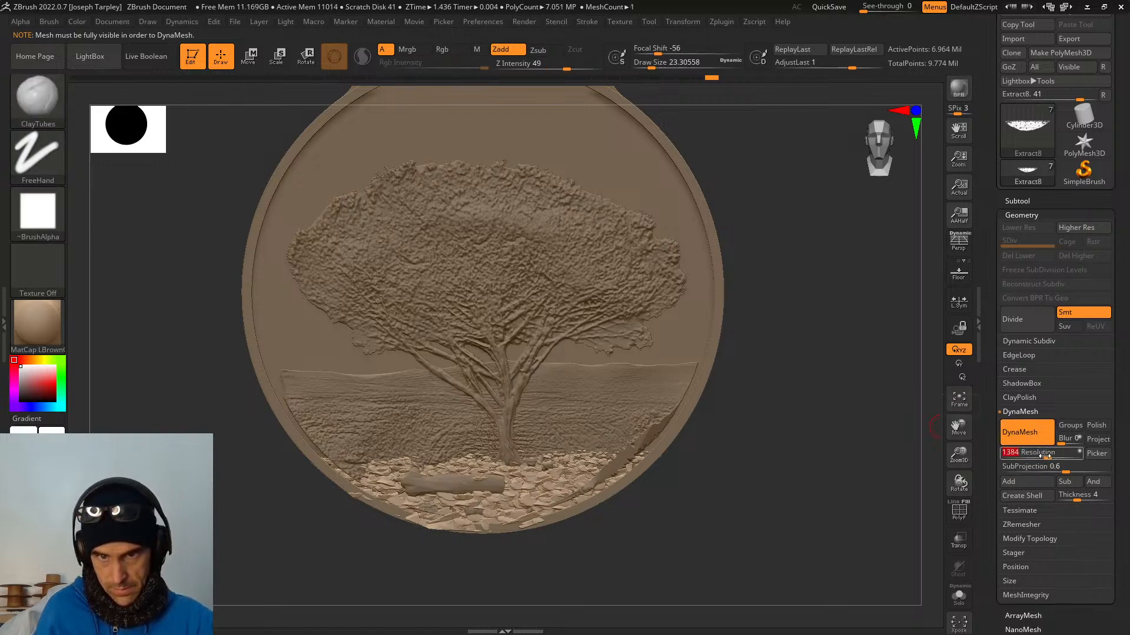
{"action": "left_click", "coordinate": [869, 482]}
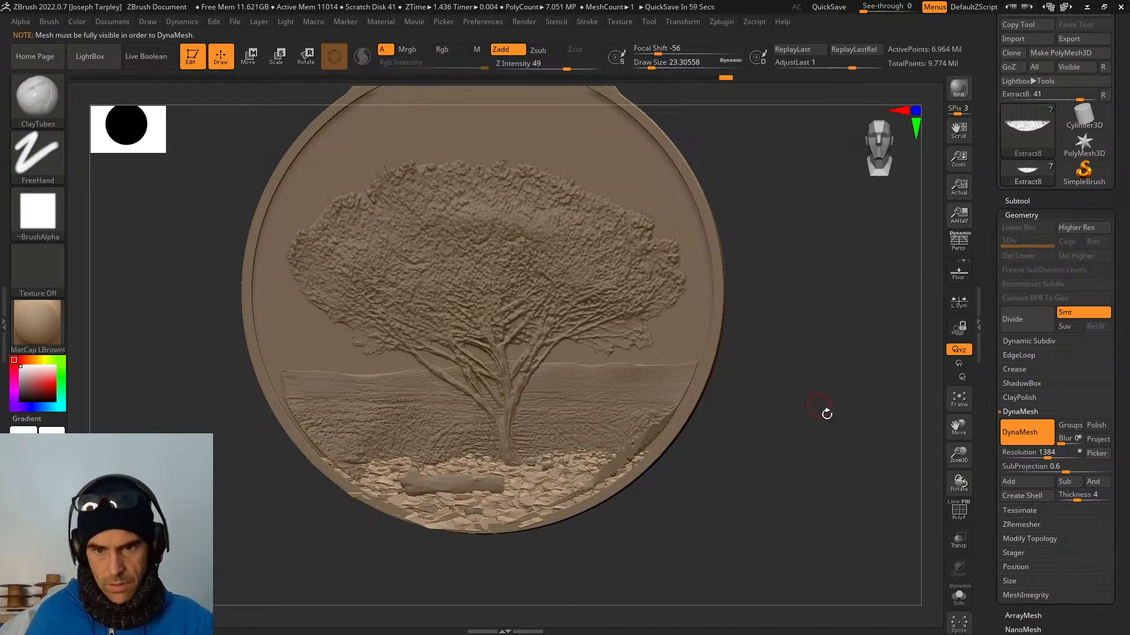
{"action": "left_click", "coordinate": [1048, 540]}
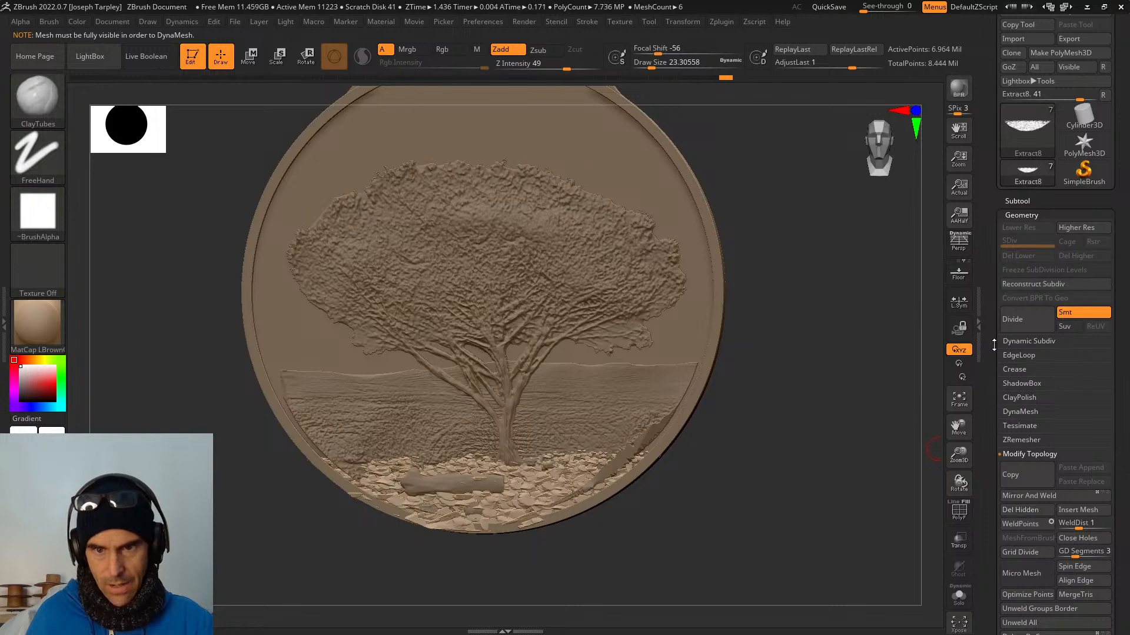
{"action": "left_click_drag", "start_coordinate": [789, 502], "coordinate": [888, 318], "text": "ctrl"}
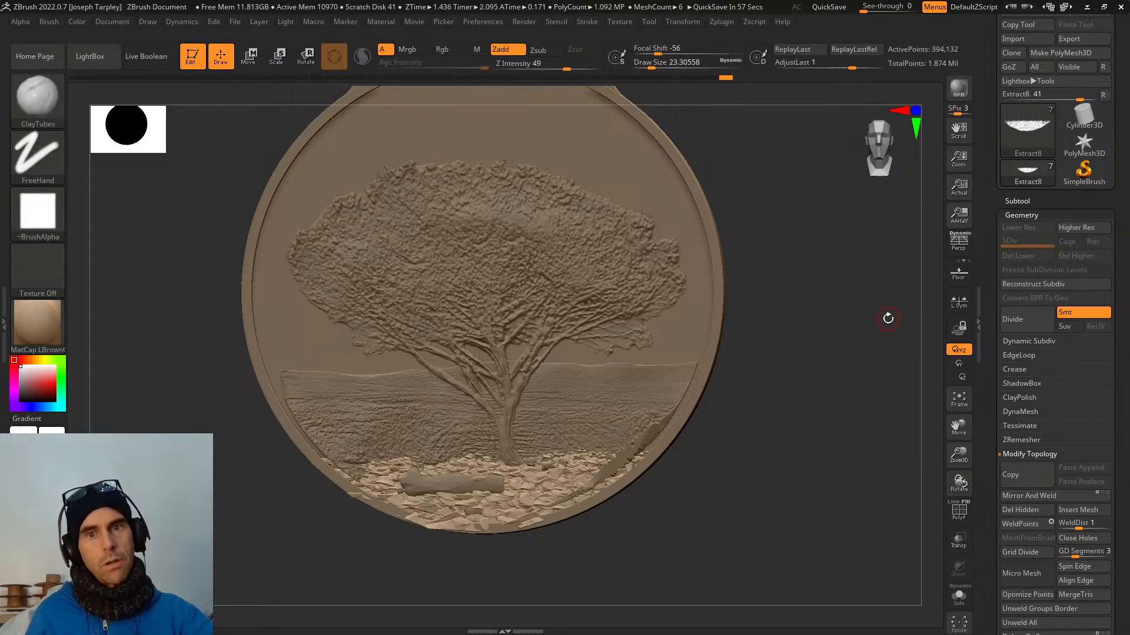
Shift the rock layer slightly along the medal's depth axis with the Move gizmo.
{"action": "mouse_move", "coordinate": [750, 429]}
{"action": "left_mouse_down"}
{"action": "mouse_move", "coordinate": [786, 484]}
{"action": "mouse_move", "coordinate": [782, 355]}
{"action": "mouse_move", "coordinate": [786, 559]}
{"action": "mouse_move", "coordinate": [746, 341]}
{"action": "mouse_move", "coordinate": [786, 451]}
{"action": "mouse_move", "coordinate": [792, 559]}
{"action": "mouse_move", "coordinate": [802, 550]}
{"action": "mouse_move", "coordinate": [606, 507]}
{"action": "mouse_move", "coordinate": [683, 540]}
{"action": "mouse_move", "coordinate": [713, 507]}
{"action": "mouse_move", "coordinate": [607, 477]}
{"action": "left_mouse_up"}
{"action": "key", "text": "f"}
{"action": "key", "text": "w"}
{"action": "mouse_move", "coordinate": [187, 249]}
{"action": "left_mouse_down"}
{"action": "mouse_move", "coordinate": [46, 223]}
{"action": "mouse_move", "coordinate": [55, 226]}
{"action": "left_mouse_up"}
{"action": "left_click_drag", "start_coordinate": [512, 421], "coordinate": [492, 411], "text": "shift"}
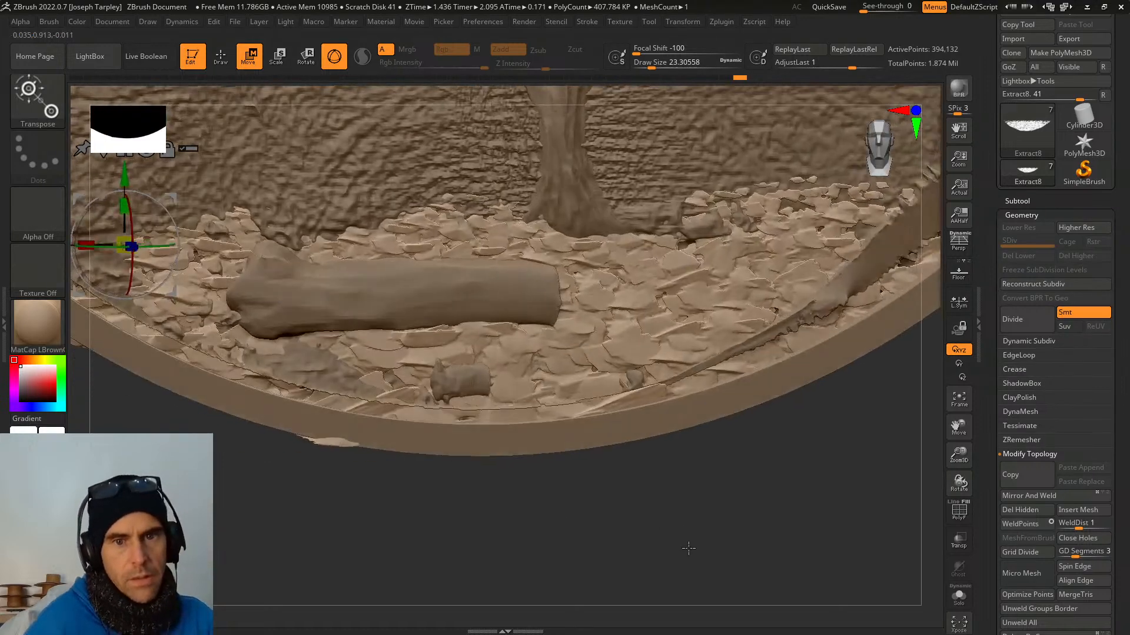
{"action": "left_click_drag", "start_coordinate": [688, 548], "coordinate": [552, 479]}
{"action": "left_click_drag", "start_coordinate": [168, 260], "coordinate": [176, 263]}
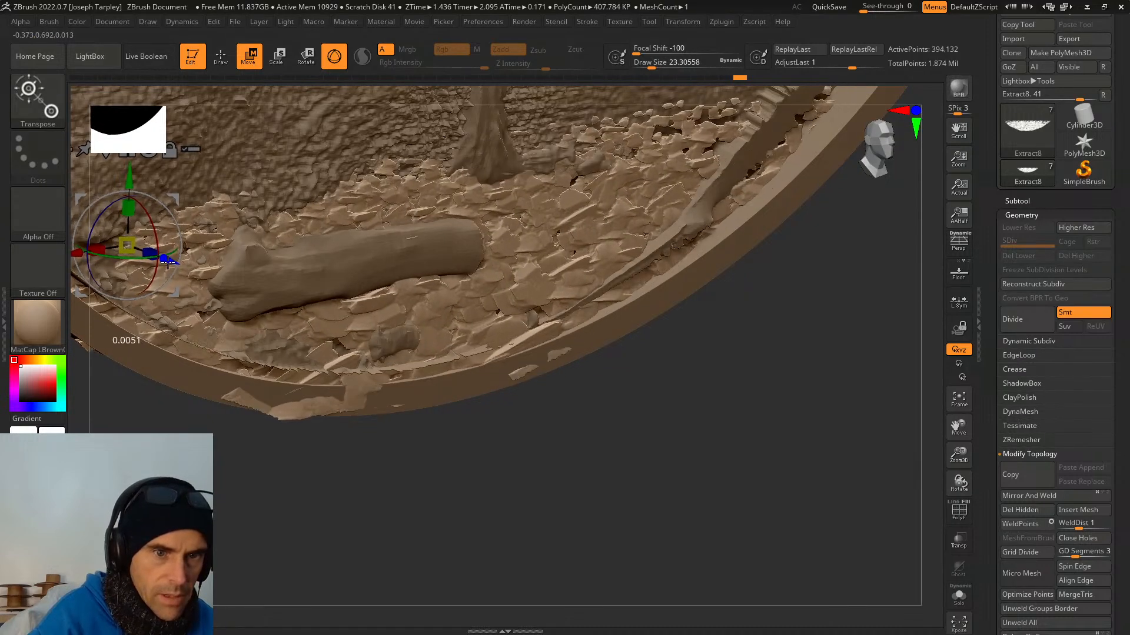
Reset the gizmo orientation and fine-tune the rock layer's depth relative to the medal's rim.
{"action": "left_click_drag", "start_coordinate": [561, 541], "coordinate": [492, 523]}
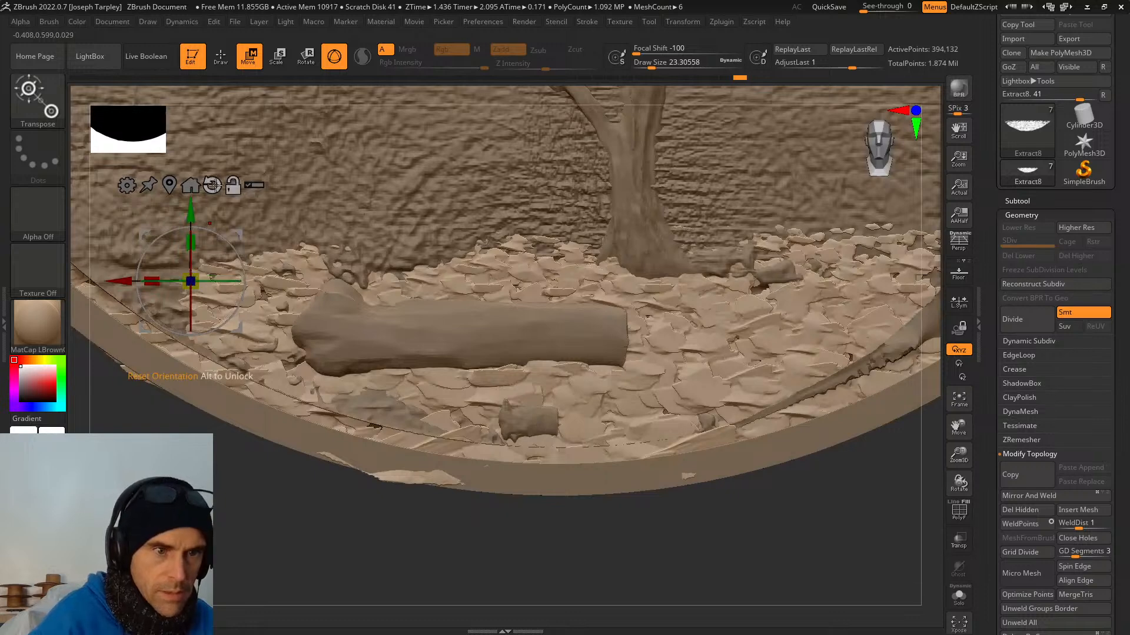
{"action": "left_click", "coordinate": [216, 185], "text": "alt"}
{"action": "left_click_drag", "start_coordinate": [182, 483], "coordinate": [254, 497]}
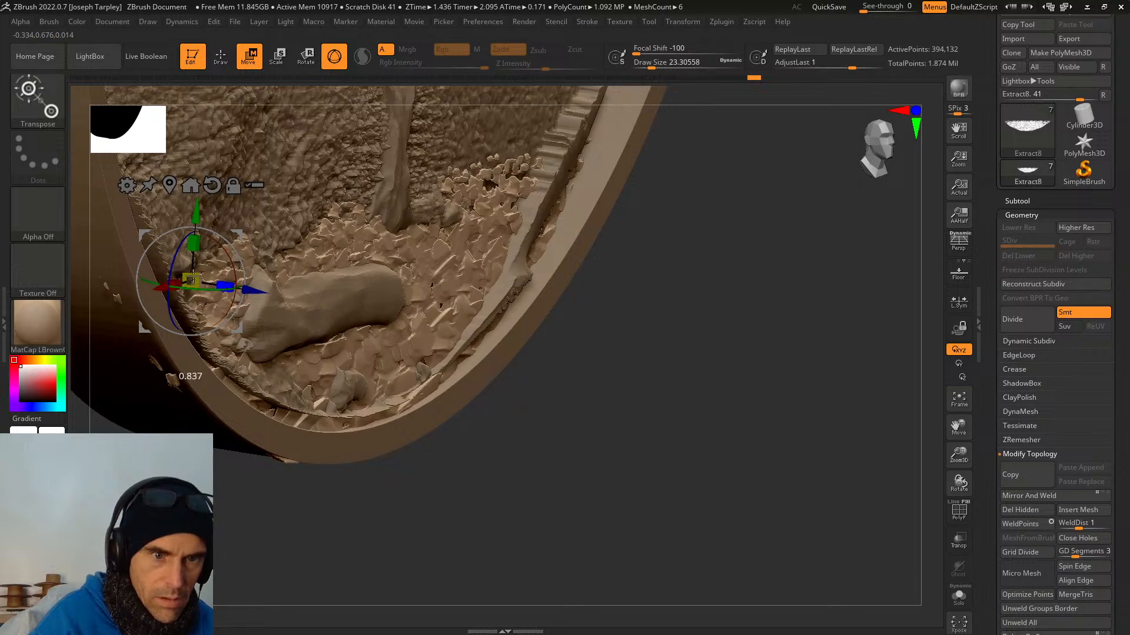
{"action": "left_click_drag", "start_coordinate": [193, 278], "coordinate": [253, 290]}
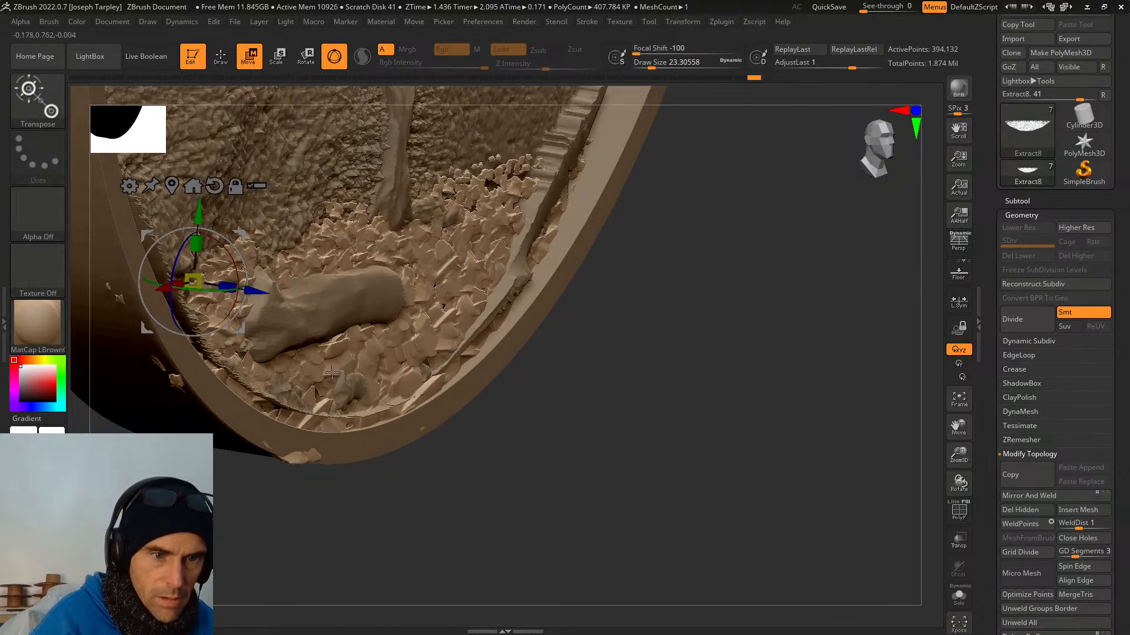
{"action": "right_click_drag", "start_coordinate": [332, 373], "coordinate": [526, 463]}
{"action": "right_click_drag", "start_coordinate": [822, 498], "coordinate": [780, 406]}
Select the BACKGROUND subtool and use the ClayTubes brush to carve down its ridge poking through the rocks near the lower-right rim.
{"action": "left_click", "coordinate": [610, 224], "text": "alt"}
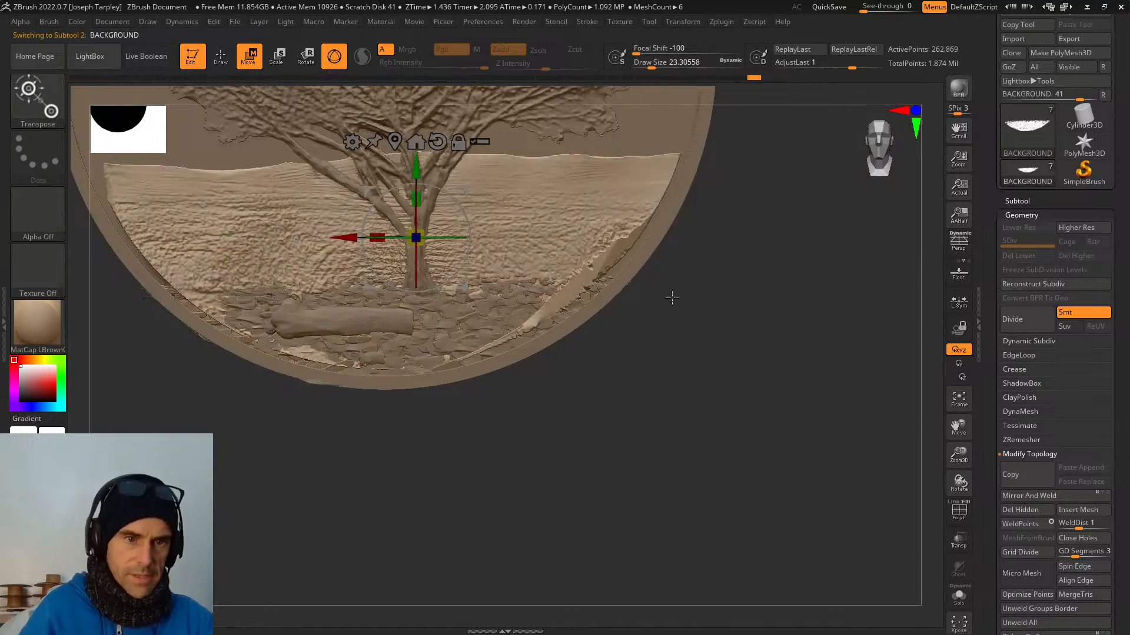
{"action": "key", "text": "b"}
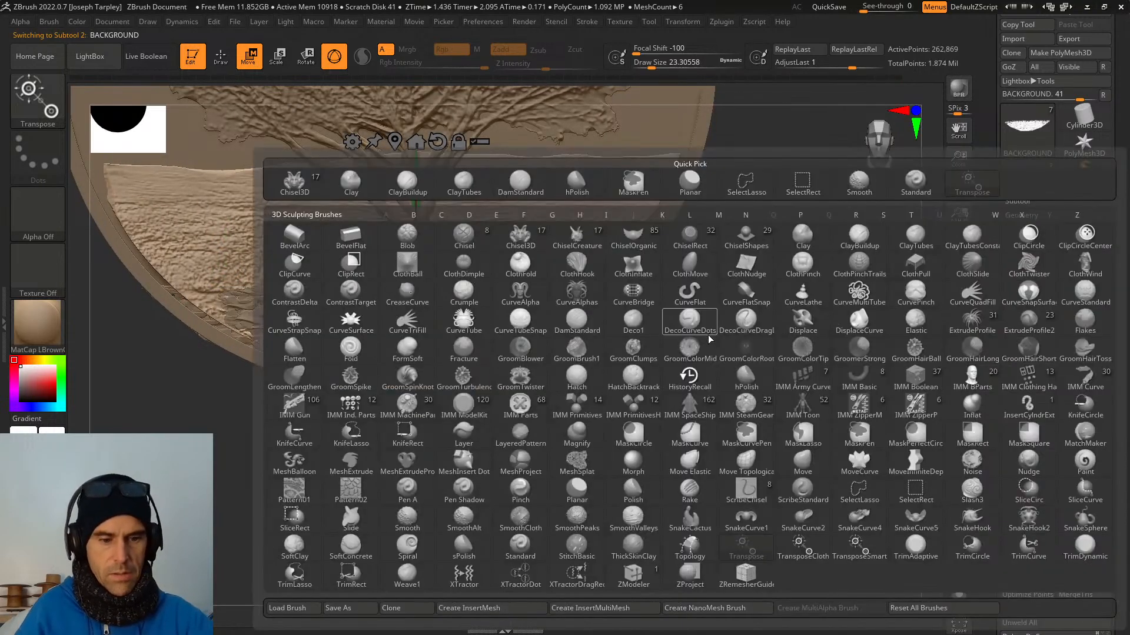
{"action": "key", "text": "c"}
{"action": "key", "text": "t"}
{"action": "right_click_drag", "start_coordinate": [765, 358], "coordinate": [774, 461], "text": "ctrl"}
{"action": "right_click_drag", "start_coordinate": [774, 461], "coordinate": [640, 470], "text": "alt"}
{"action": "mouse_move", "coordinate": [538, 354]}
{"action": "left_mouse_down", "text": "alt"}
{"action": "mouse_move", "coordinate": [546, 370]}
{"action": "mouse_move", "coordinate": [497, 379]}
{"action": "mouse_move", "coordinate": [513, 405]}
{"action": "mouse_move", "coordinate": [441, 444]}
{"action": "left_mouse_up", "text": "alt"}
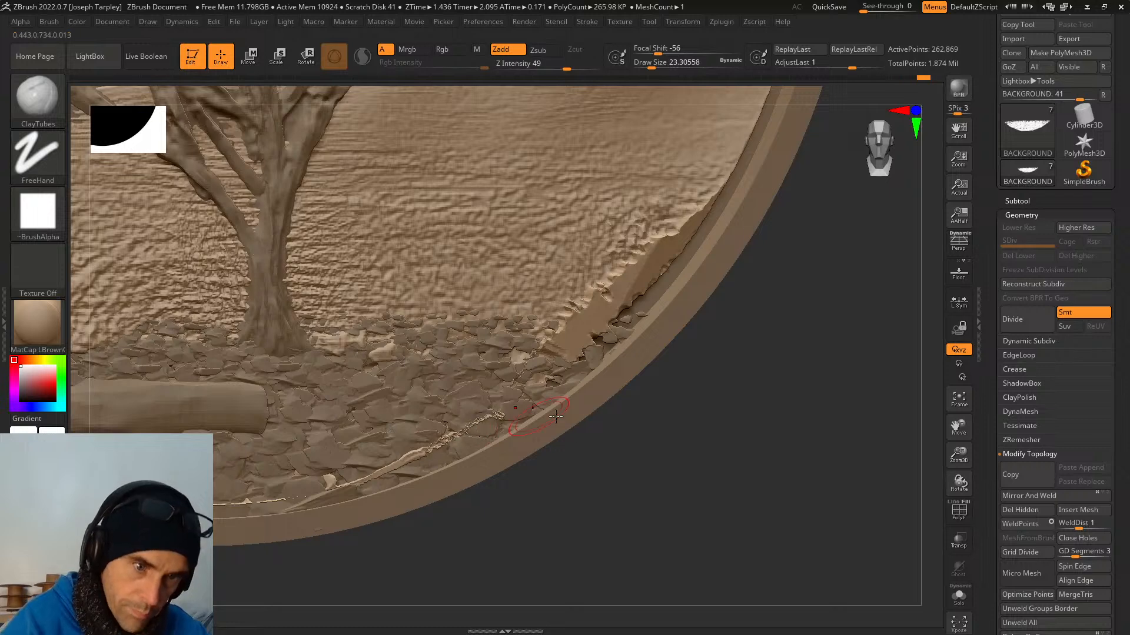
{"action": "mouse_move", "coordinate": [632, 537]}
{"action": "left_mouse_down"}
{"action": "mouse_move", "coordinate": [581, 543]}
{"action": "mouse_move", "coordinate": [726, 469]}
{"action": "mouse_move", "coordinate": [606, 372]}
{"action": "mouse_move", "coordinate": [500, 412]}
{"action": "left_mouse_up"}
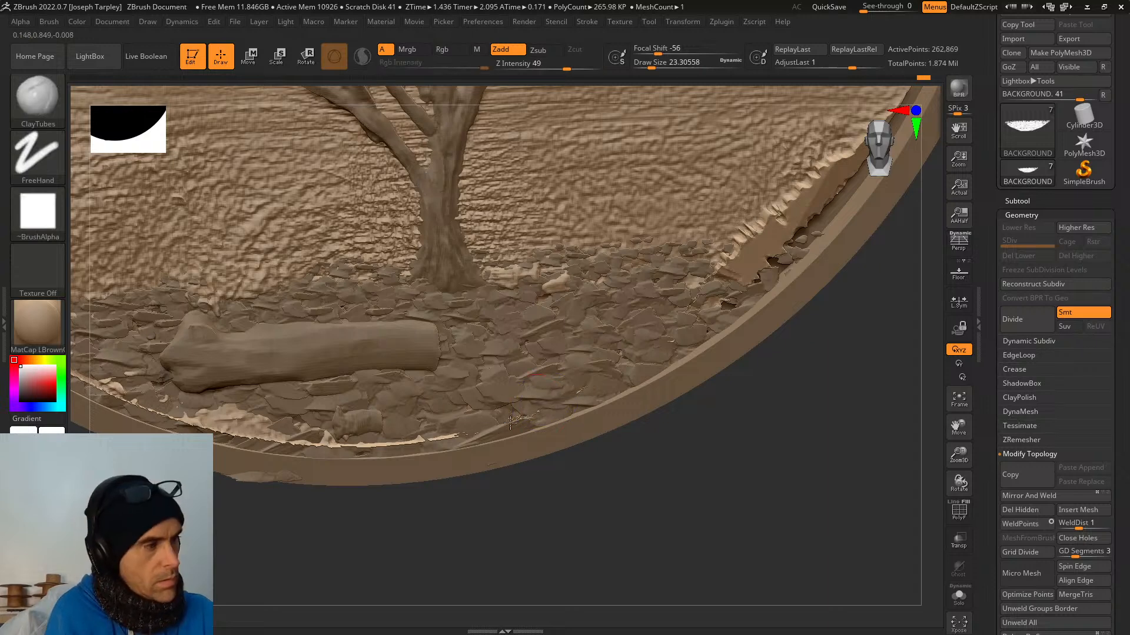
Carve and smooth the background where it pokes through the rocks in front of the log along the bottom rim.
{"action": "left_click_drag", "start_coordinate": [603, 528], "coordinate": [374, 441]}
{"action": "mouse_move", "coordinate": [243, 430]}
{"action": "left_mouse_down", "text": "shift"}
{"action": "mouse_move", "coordinate": [260, 436]}
{"action": "mouse_move", "coordinate": [223, 426]}
{"action": "mouse_move", "coordinate": [269, 440]}
{"action": "mouse_move", "coordinate": [204, 415]}
{"action": "mouse_move", "coordinate": [178, 419]}
{"action": "left_mouse_up", "text": "shift"}
{"action": "left_click_drag", "start_coordinate": [298, 436], "coordinate": [175, 419], "text": "shift"}
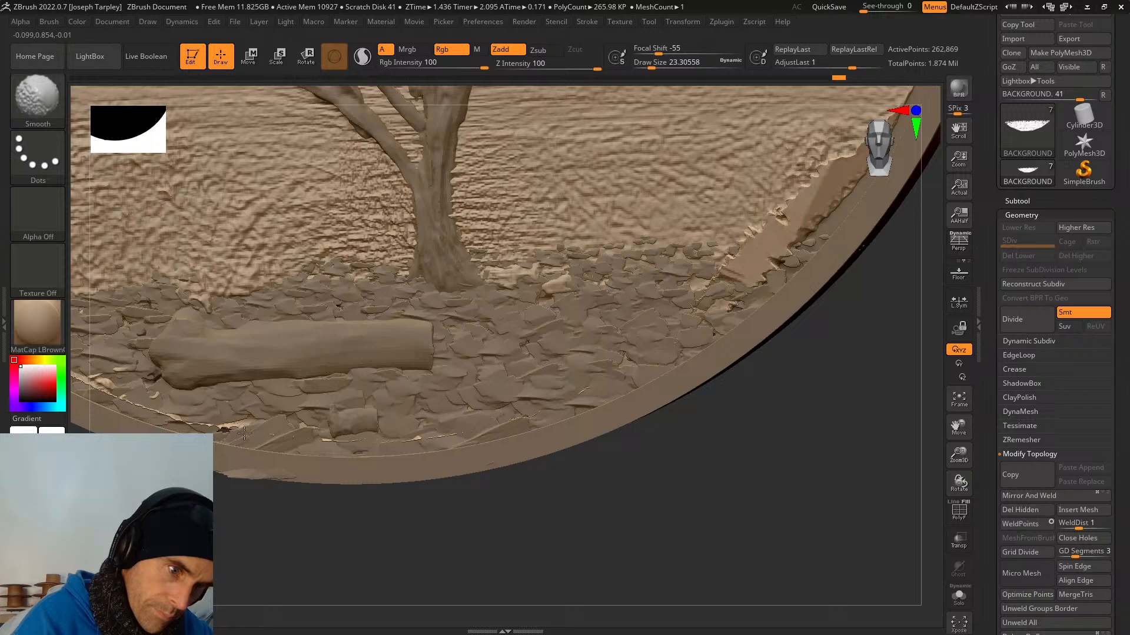
{"action": "left_click_drag", "start_coordinate": [244, 433], "coordinate": [192, 419], "text": "shift"}
Sink and smooth the background's exposed edge among the rocks along the lower-left rim.
{"action": "left_click_drag", "start_coordinate": [246, 534], "coordinate": [263, 415]}
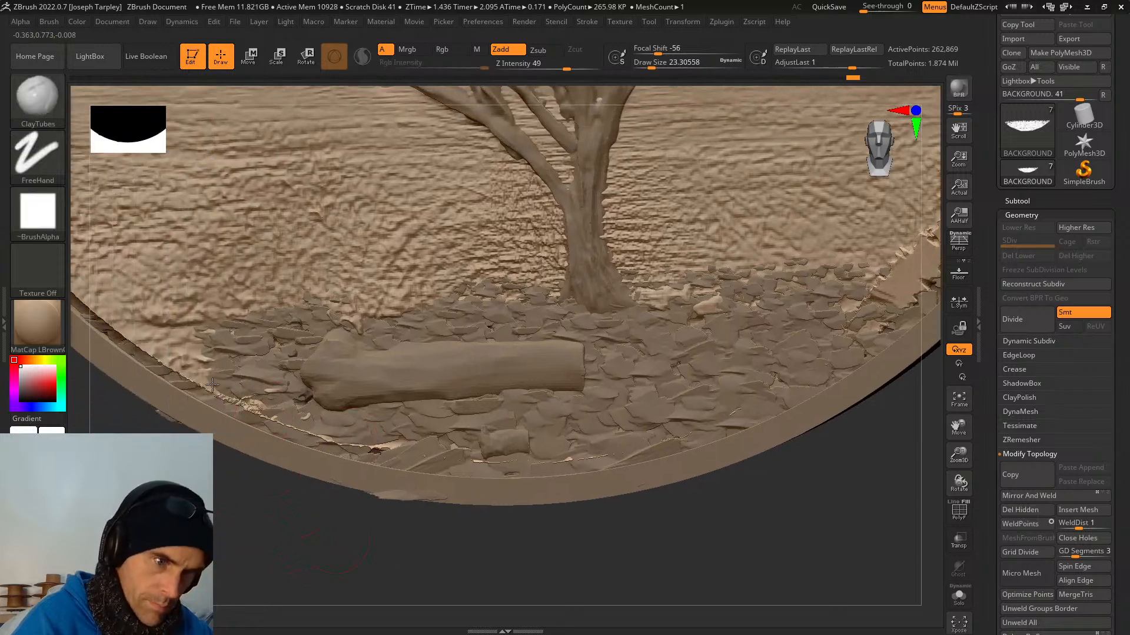
{"action": "left_click_drag", "start_coordinate": [213, 384], "coordinate": [244, 406]}
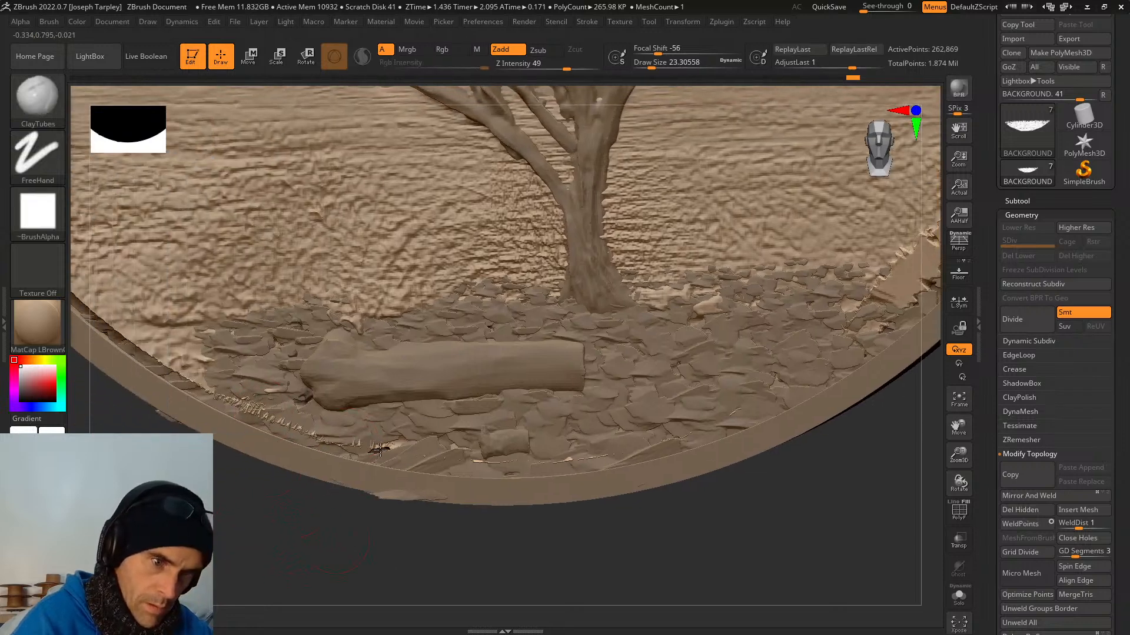
{"action": "key", "text": "shift"}
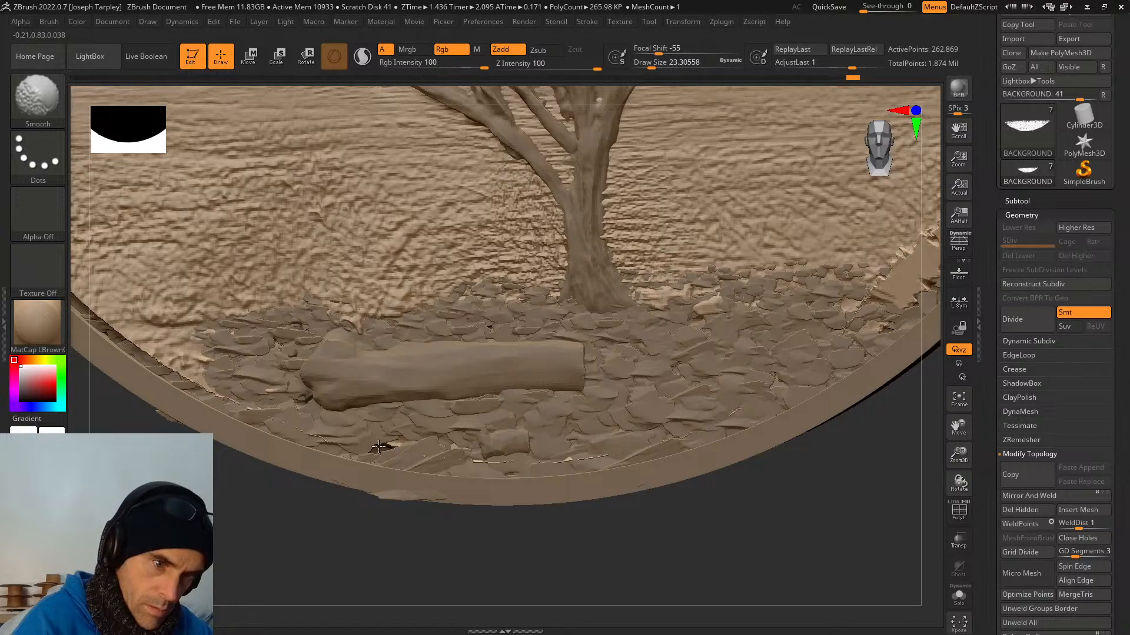
{"action": "mouse_move", "coordinate": [288, 507]}
{"action": "left_mouse_down"}
{"action": "mouse_move", "coordinate": [253, 542]}
{"action": "mouse_move", "coordinate": [285, 547]}
{"action": "mouse_move", "coordinate": [232, 406]}
{"action": "mouse_move", "coordinate": [194, 384]}
{"action": "left_mouse_up"}
{"action": "key", "text": "shift"}
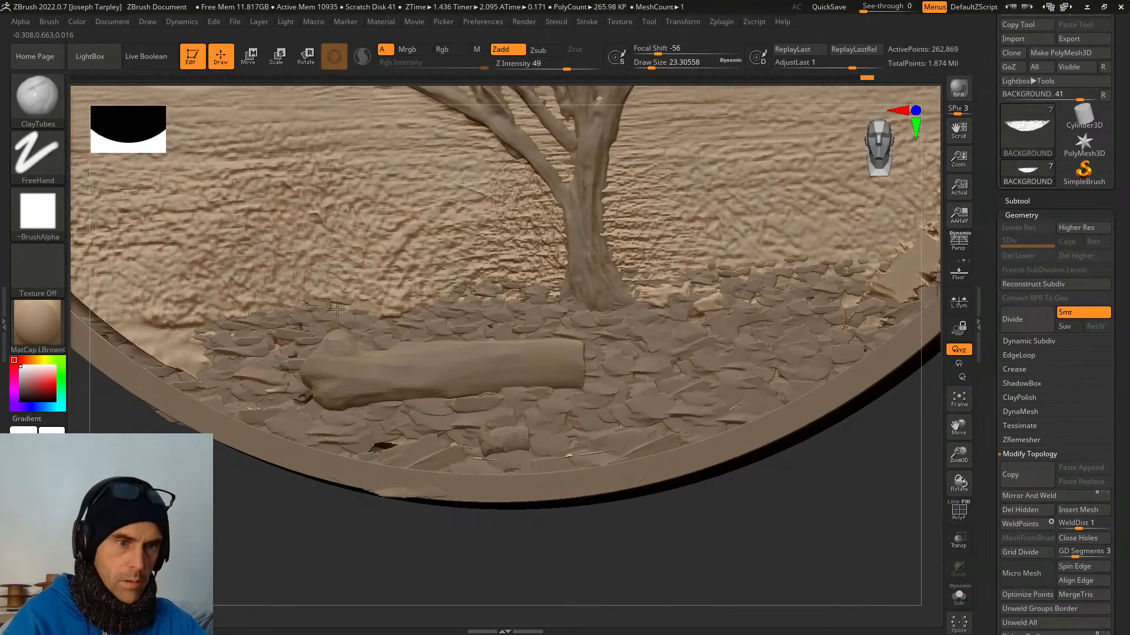
Smooth the background behind the log and rework its surface beside the rocks at the medal's left rim.
{"action": "key", "text": "shift"}
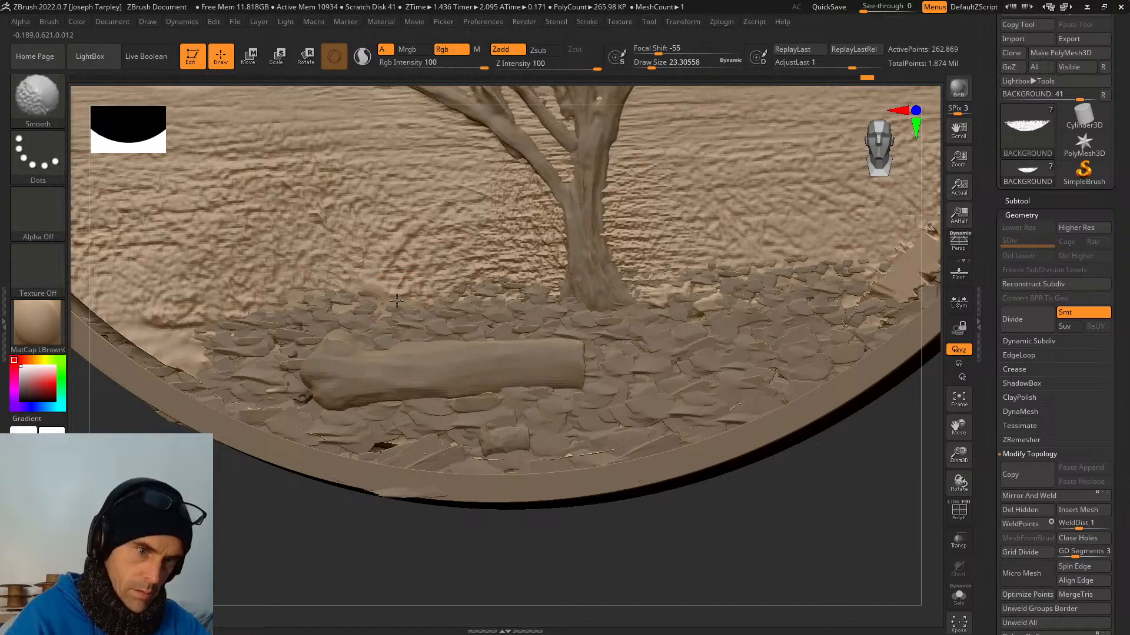
{"action": "left_click_drag", "start_coordinate": [465, 302], "coordinate": [373, 310]}
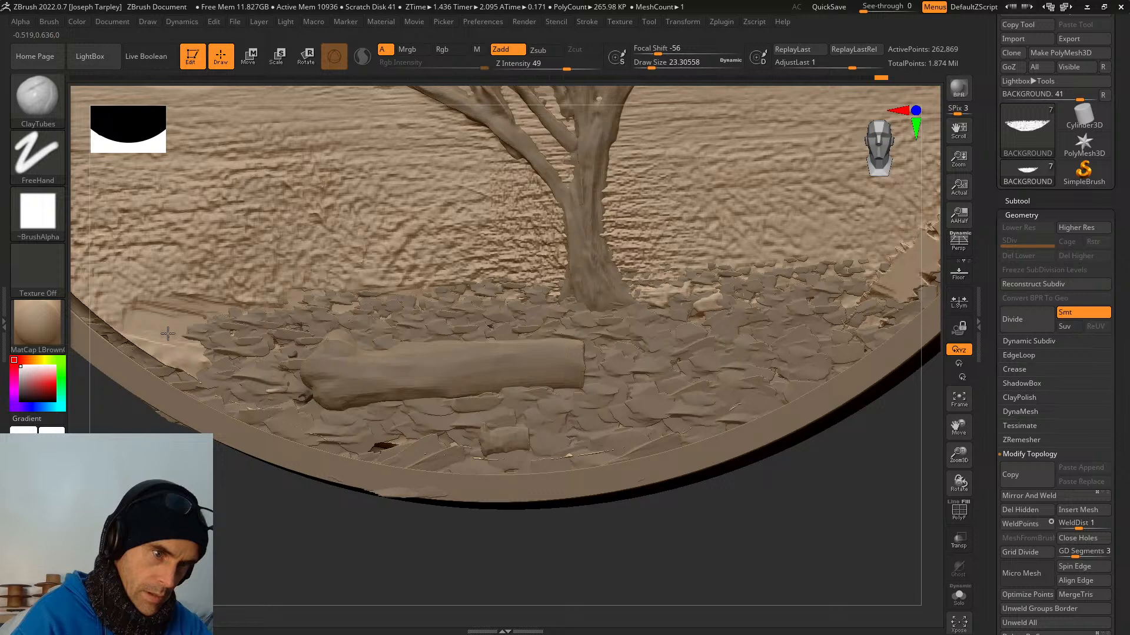
{"action": "mouse_move", "coordinate": [140, 340]}
{"action": "left_mouse_down"}
{"action": "mouse_move", "coordinate": [84, 306]}
{"action": "mouse_move", "coordinate": [153, 353]}
{"action": "mouse_move", "coordinate": [115, 343]}
{"action": "left_mouse_up"}
{"action": "mouse_move", "coordinate": [143, 353]}
{"action": "left_mouse_down", "text": "shift"}
{"action": "mouse_move", "coordinate": [93, 311]}
{"action": "mouse_move", "coordinate": [174, 370]}
{"action": "left_mouse_up", "text": "shift"}
{"action": "mouse_move", "coordinate": [101, 307]}
{"action": "left_mouse_down"}
{"action": "mouse_move", "coordinate": [141, 320]}
{"action": "mouse_move", "coordinate": [179, 318]}
{"action": "mouse_move", "coordinate": [126, 303]}
{"action": "mouse_move", "coordinate": [226, 305]}
{"action": "mouse_move", "coordinate": [127, 294]}
{"action": "left_mouse_up"}
Reselect the BACKGROUND subtool, refresh its DynaMesh, and rework its rough surface beside the rocks along the lower-right rim.
{"action": "key", "text": "f"}
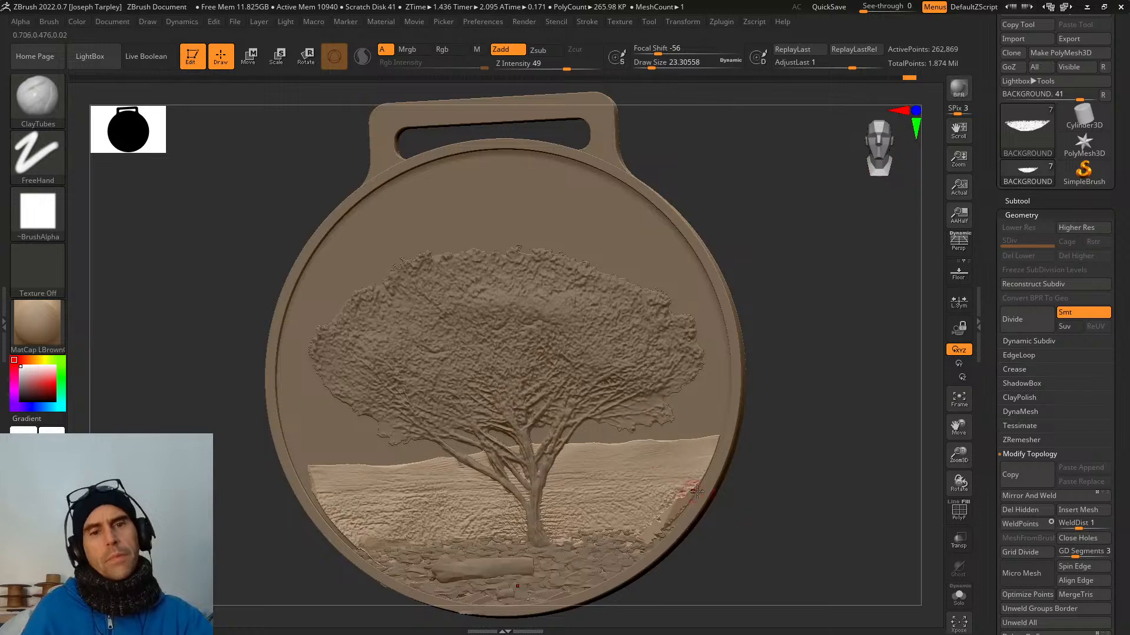
{"action": "left_click_drag", "start_coordinate": [771, 523], "coordinate": [779, 537]}
{"action": "left_click", "coordinate": [735, 411], "text": "alt"}
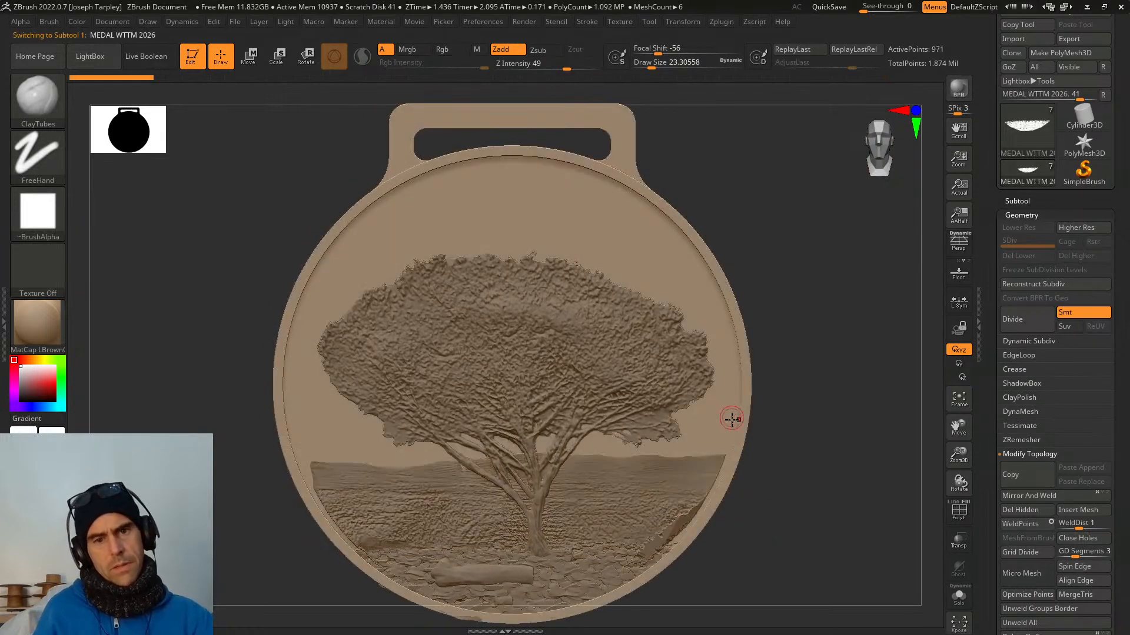
{"action": "left_click_drag", "start_coordinate": [824, 485], "coordinate": [794, 410], "text": "alt"}
{"action": "left_click_drag", "start_coordinate": [799, 410], "coordinate": [807, 447]}
{"action": "left_click", "coordinate": [588, 391], "text": "alt"}
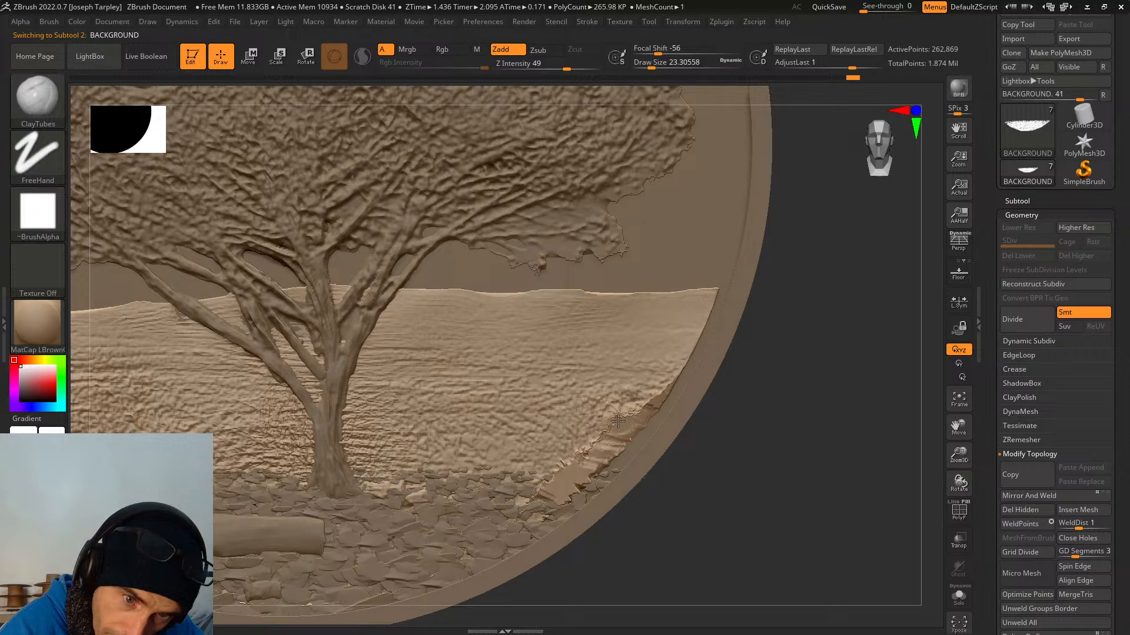
{"action": "left_click_drag", "start_coordinate": [750, 513], "coordinate": [773, 382], "text": "ctrl"}
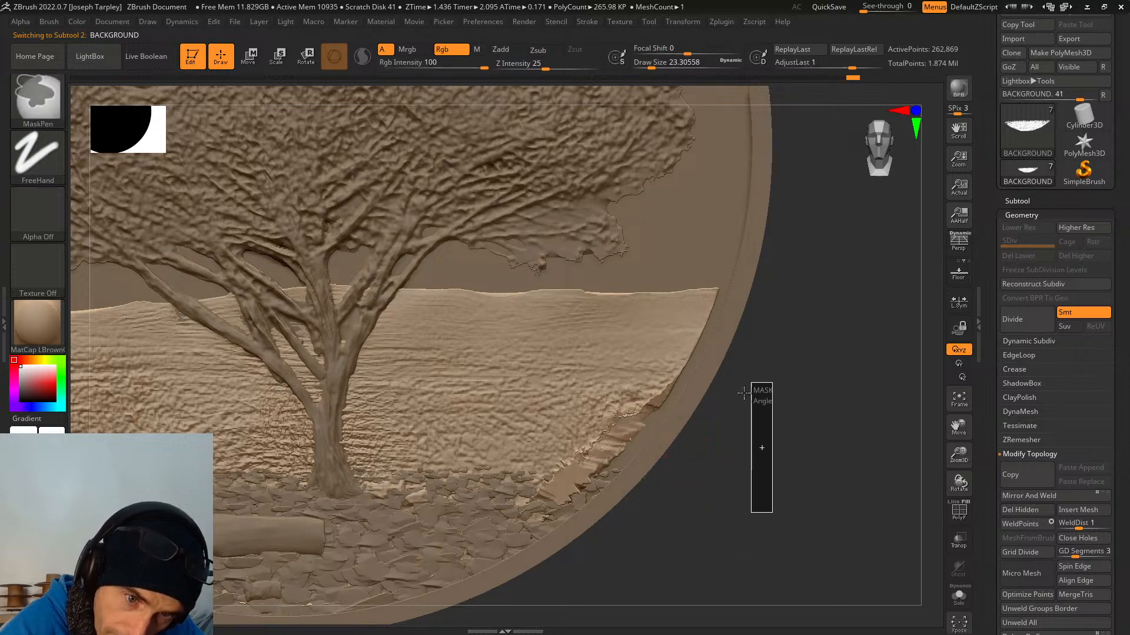
{"action": "left_click_drag", "start_coordinate": [609, 426], "coordinate": [555, 492]}
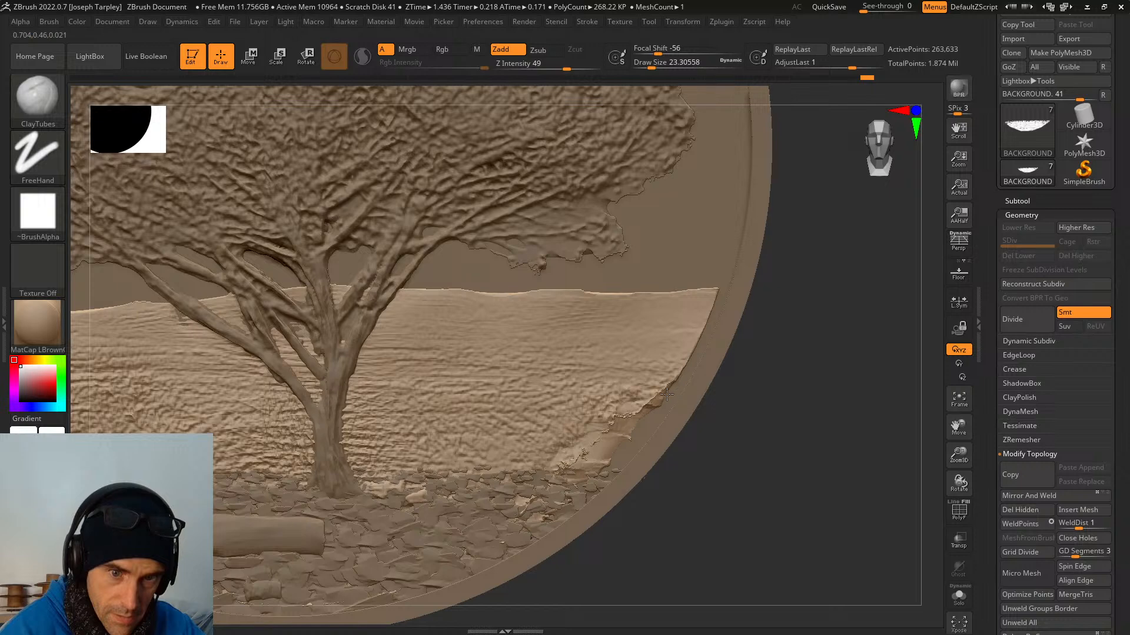
Refresh the background's DynaMesh again and smooth it where it meets the rocks near the tree trunk and rim.
{"action": "mouse_move", "coordinate": [761, 362]}
{"action": "left_mouse_down"}
{"action": "mouse_move", "coordinate": [809, 429]}
{"action": "mouse_move", "coordinate": [802, 391]}
{"action": "left_mouse_up"}
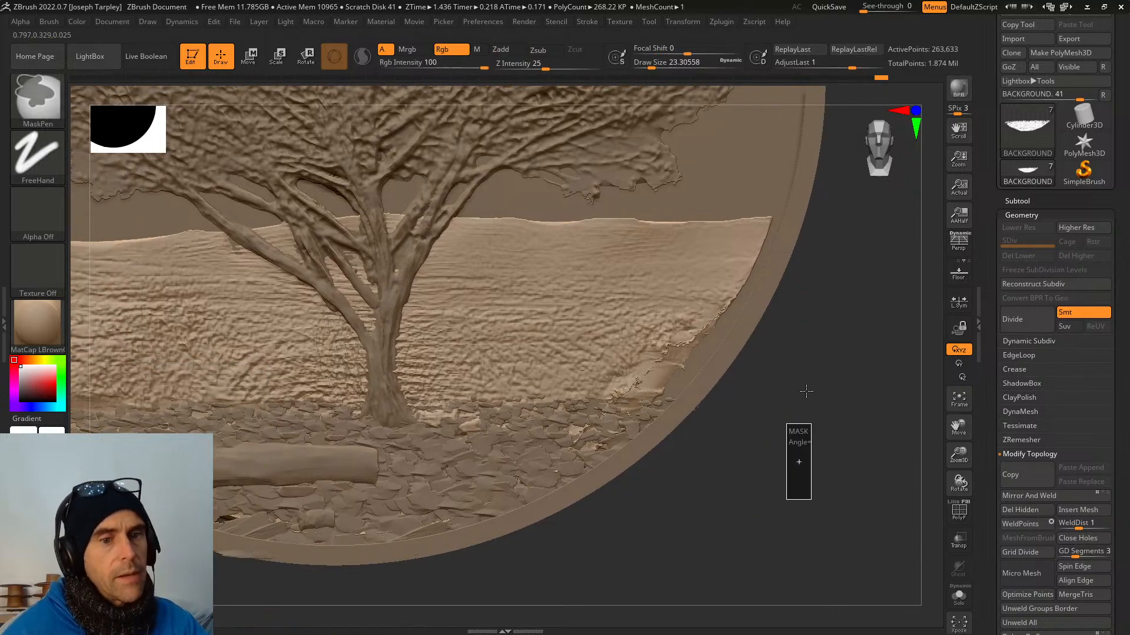
{"action": "mouse_move", "coordinate": [425, 433]}
{"action": "left_mouse_down"}
{"action": "mouse_move", "coordinate": [477, 419]}
{"action": "mouse_move", "coordinate": [436, 418]}
{"action": "left_mouse_up"}
{"action": "key", "text": "shift"}
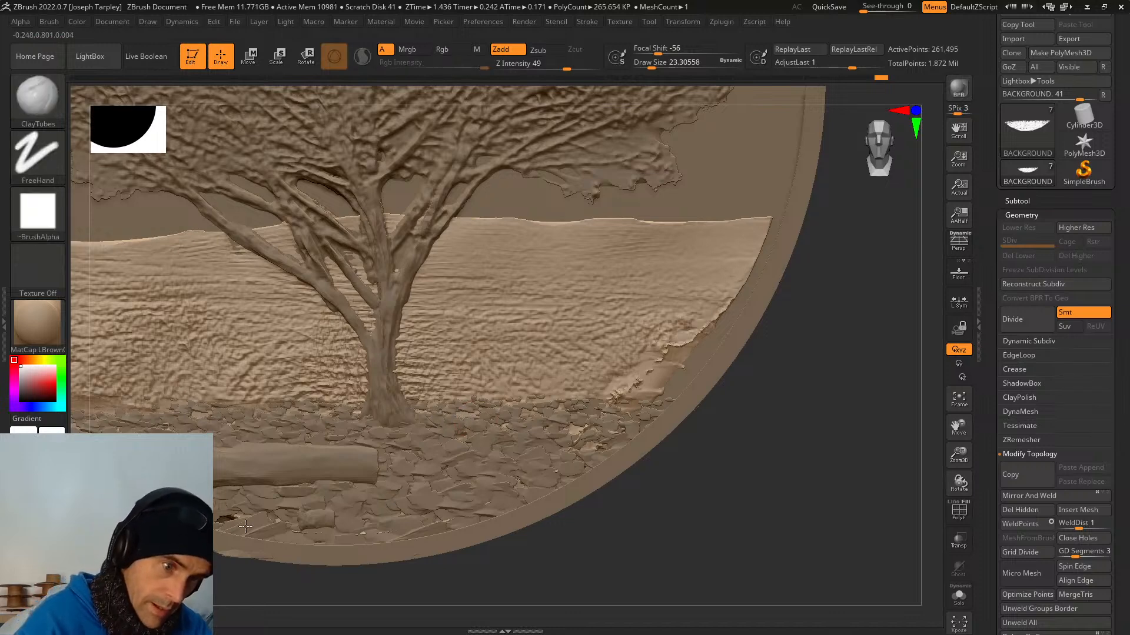
{"action": "key", "text": "f"}
{"action": "left_click_drag", "start_coordinate": [817, 556], "coordinate": [774, 459], "text": "ctrl"}
{"action": "key", "text": "f"}
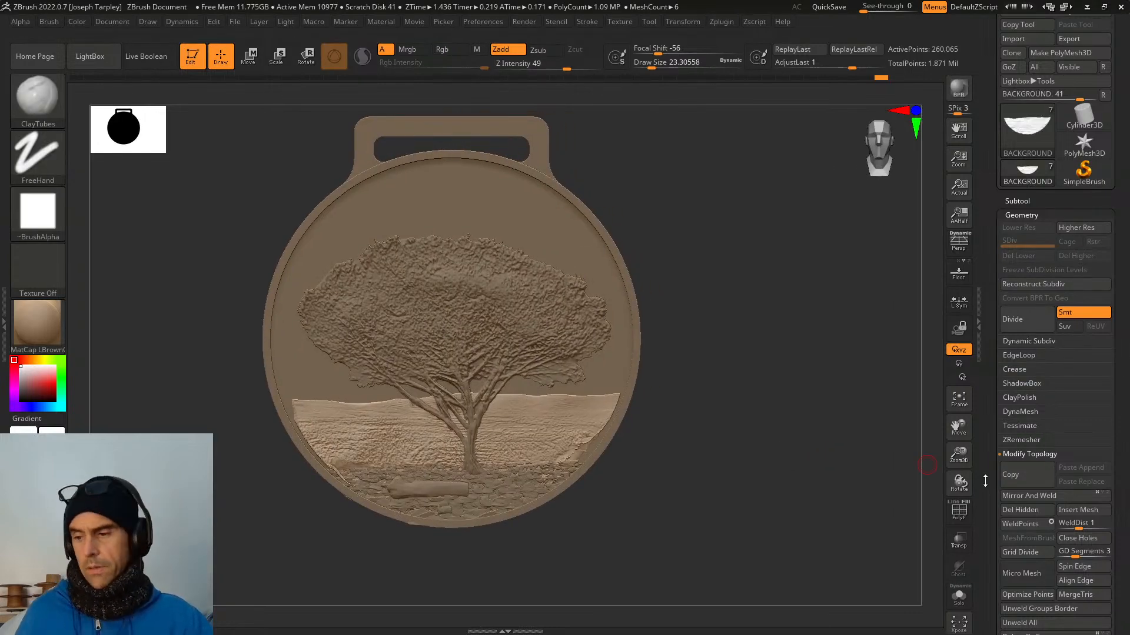
Save the tool to the Desktop over the existing MEDAL WTTM 2025 file.
{"action": "scroll", "coordinate": [1077, 118], "scroll_direction": "up", "scroll_amount": 1}
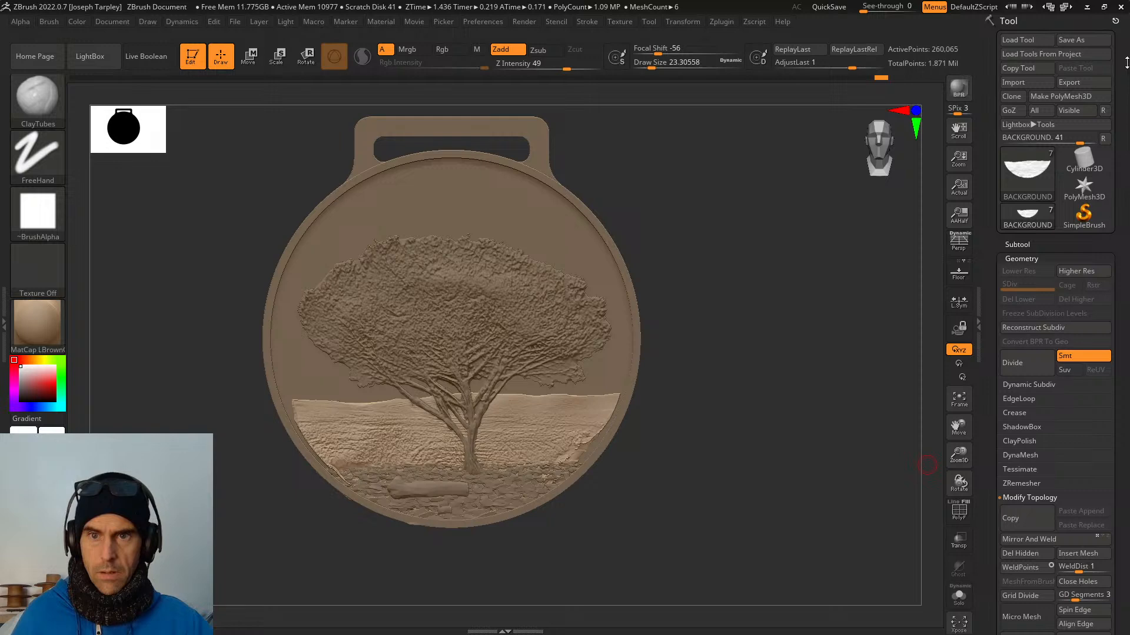
{"action": "left_click", "coordinate": [1078, 40]}
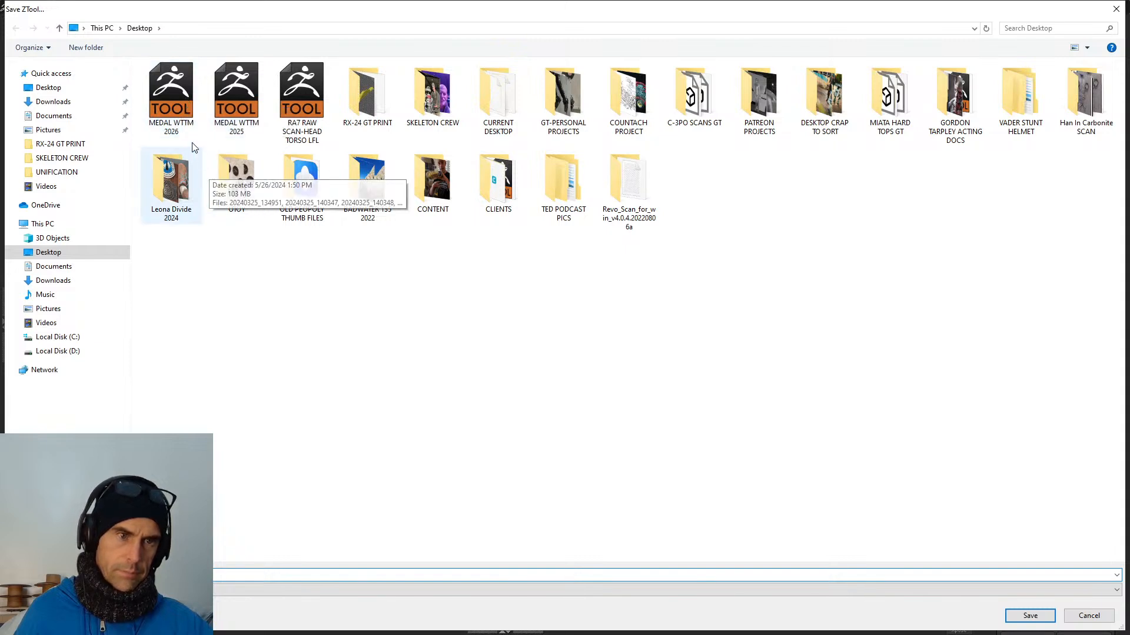
{"action": "left_click", "coordinate": [165, 91]}
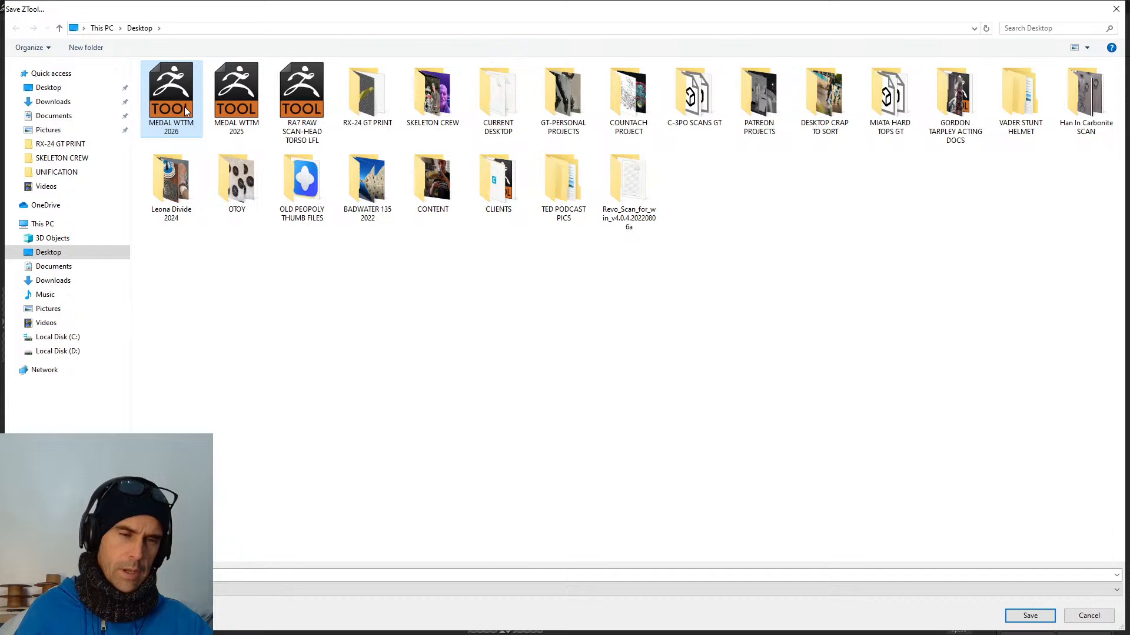
{"action": "left_click", "coordinate": [244, 103]}
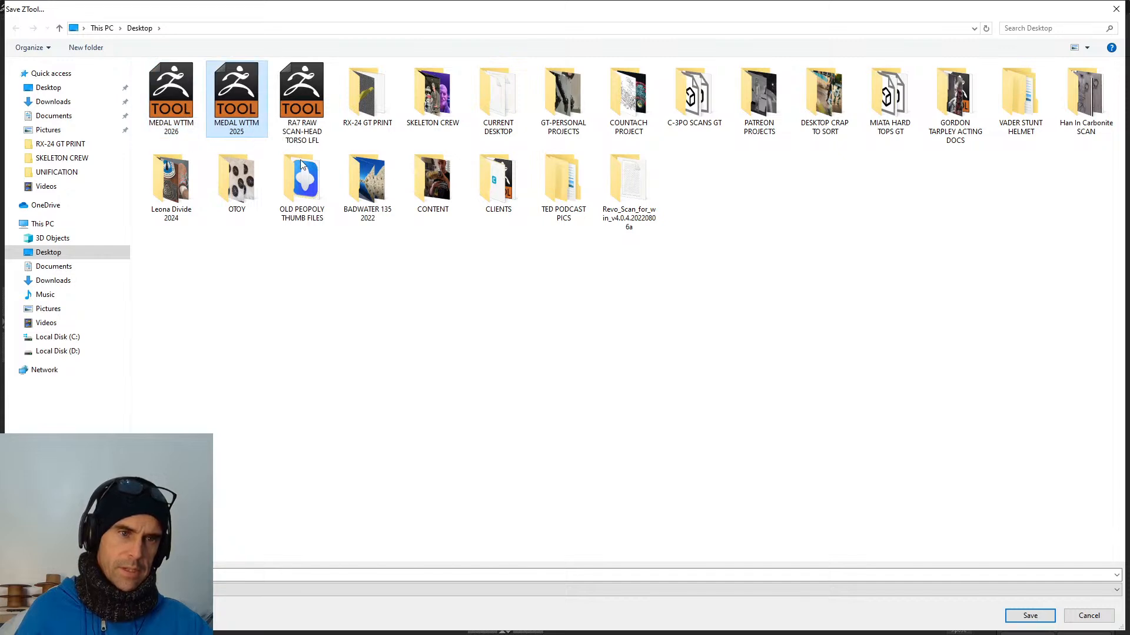
{"action": "left_click", "coordinate": [1028, 616]}
{"action": "left_click", "coordinate": [608, 325]}
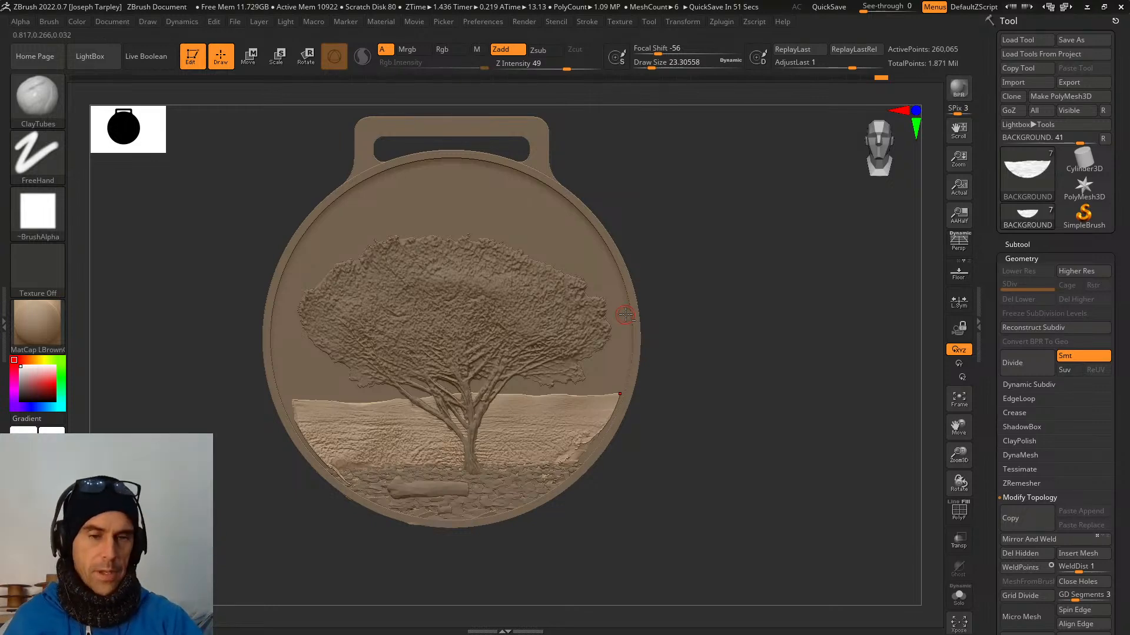
Switch to Autodesk Fusion, view the medal from the top, and start a sketch on the horizontal origin plane.
{"action": "key", "text": "alt+Tab"}
{"action": "key", "text": "alt+Tab"}
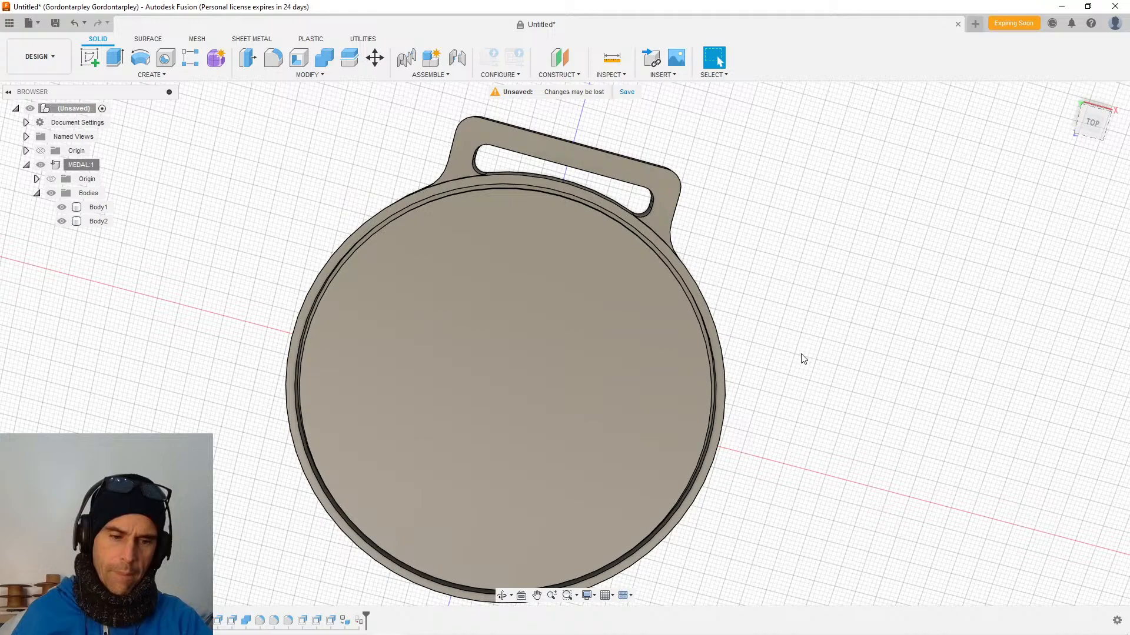
{"action": "middle_click_drag", "start_coordinate": [758, 402], "coordinate": [867, 438], "text": "shift"}
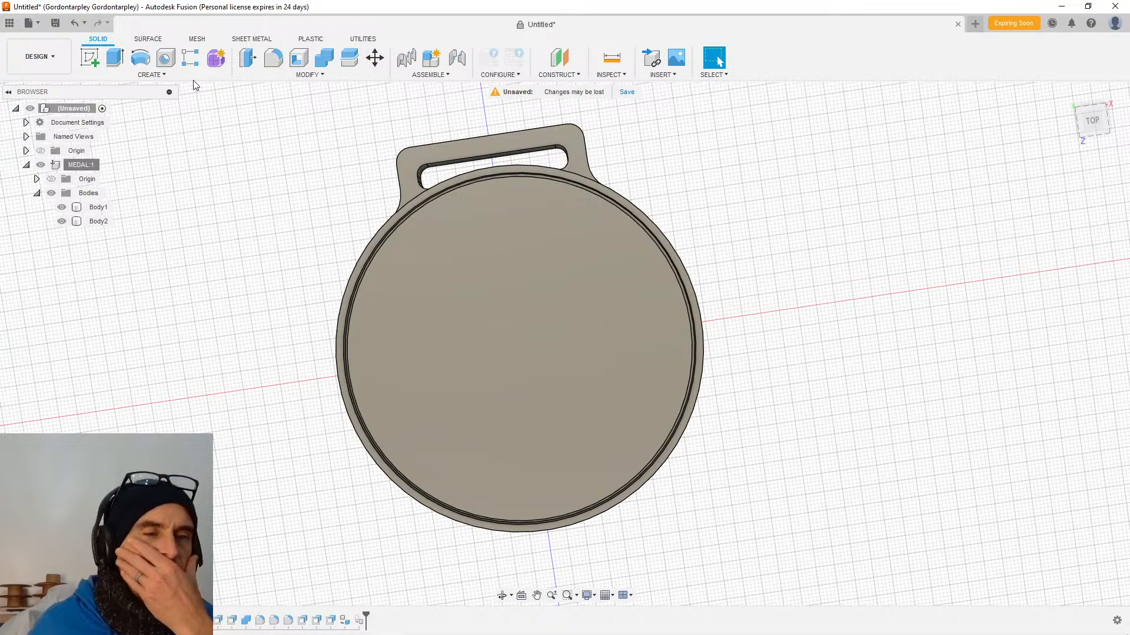
{"action": "left_click", "coordinate": [1092, 121]}
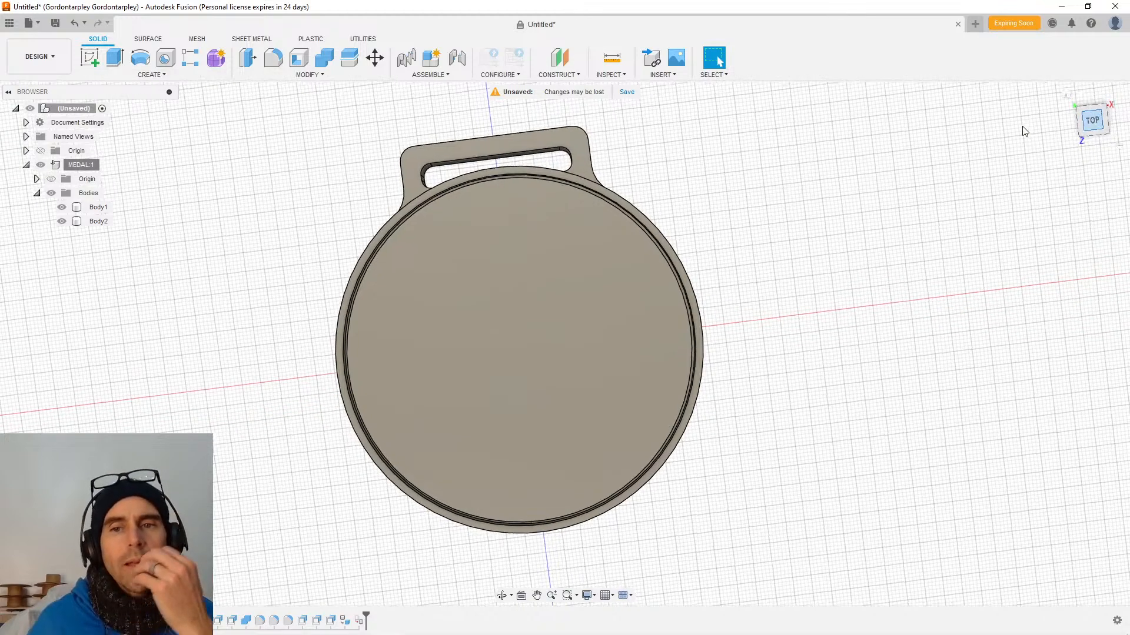
{"action": "left_click", "coordinate": [91, 59]}
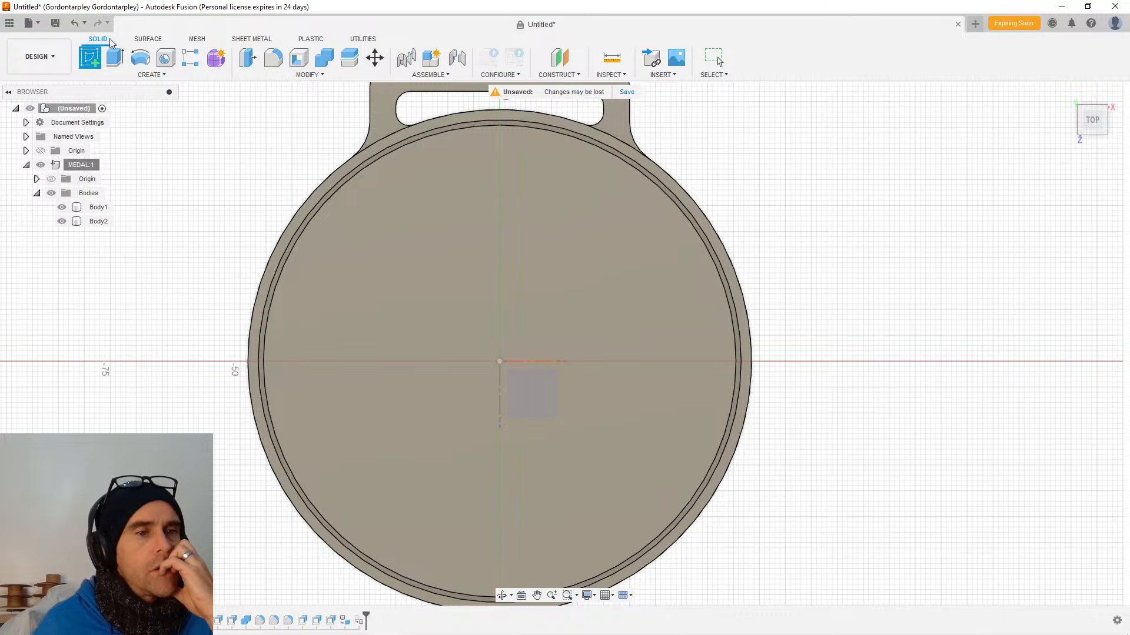
{"action": "left_click", "coordinate": [93, 57]}
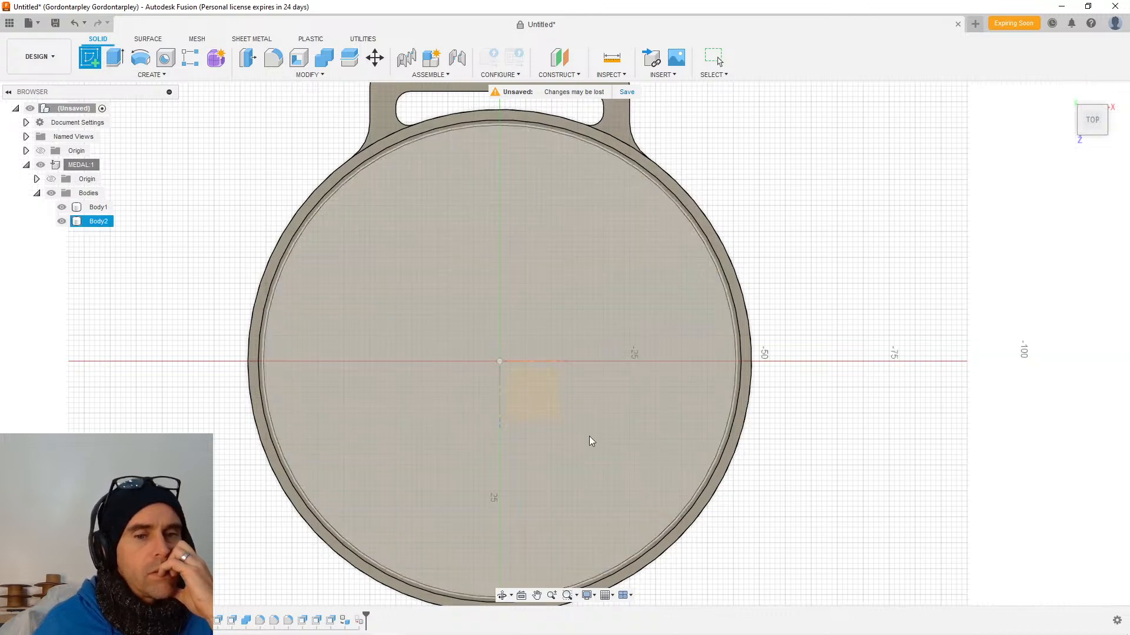
{"action": "left_click", "coordinate": [526, 400]}
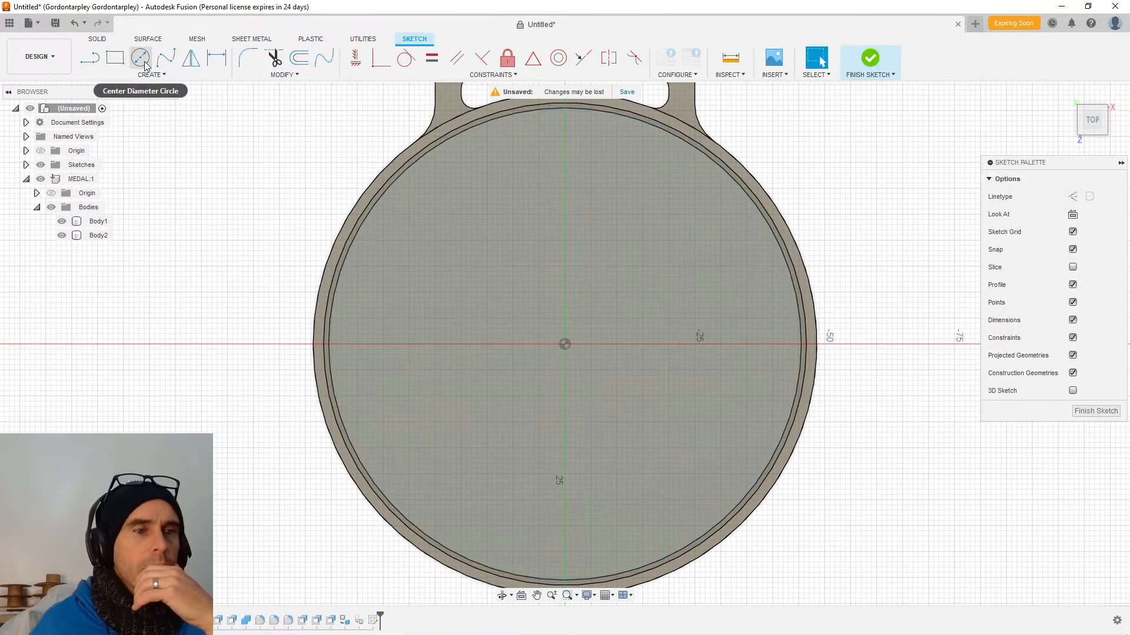
Sketch a center diameter circle of 66 mm centred on the origin of the medal.
{"action": "left_click", "coordinate": [140, 58]}
{"action": "left_click", "coordinate": [564, 345]}
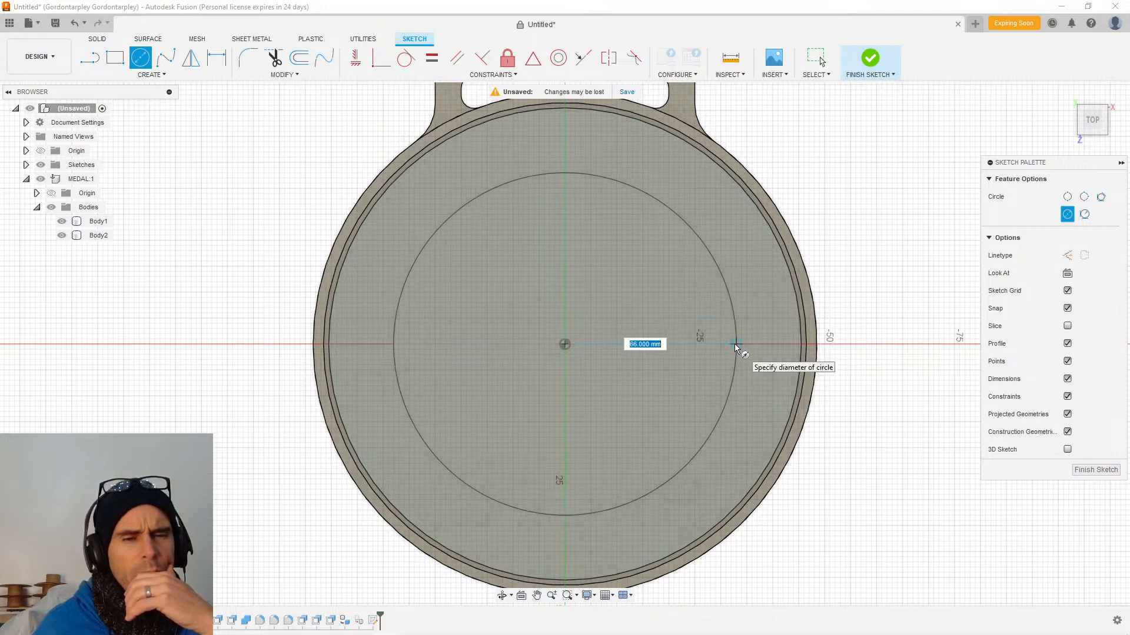
{"action": "left_click", "coordinate": [735, 346]}
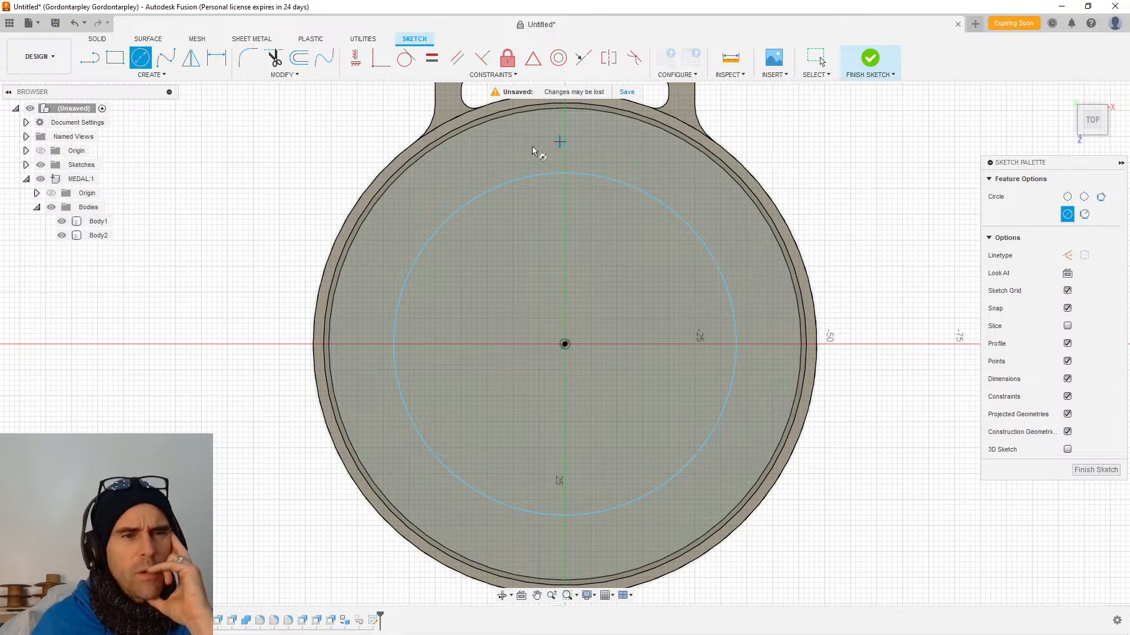
{"action": "left_click", "coordinate": [143, 76]}
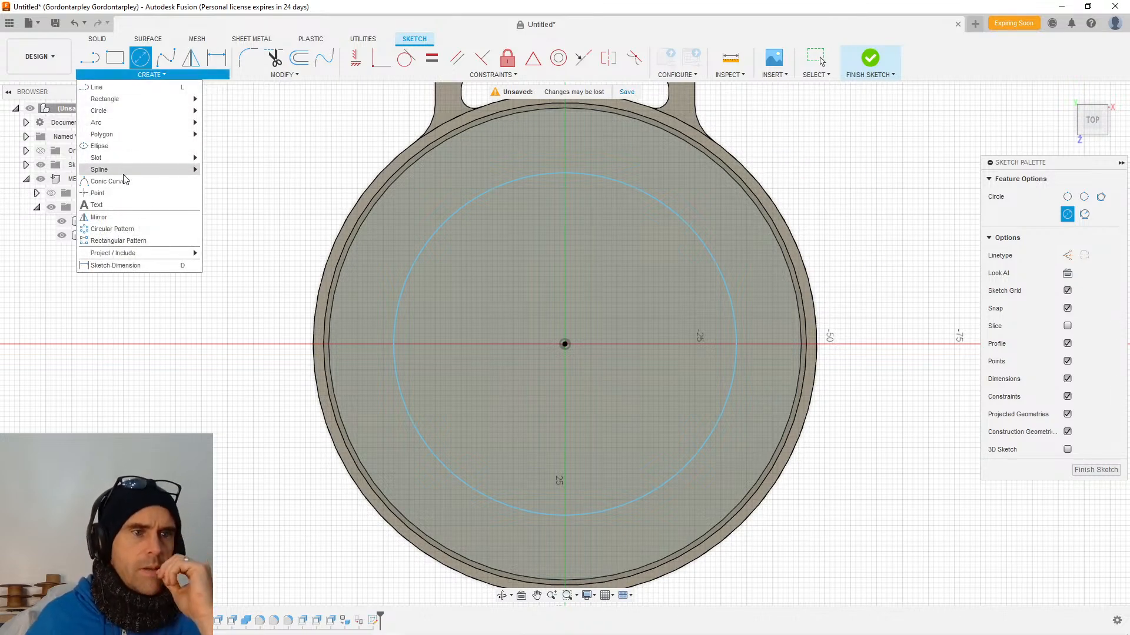
{"action": "left_click", "coordinate": [118, 207]}
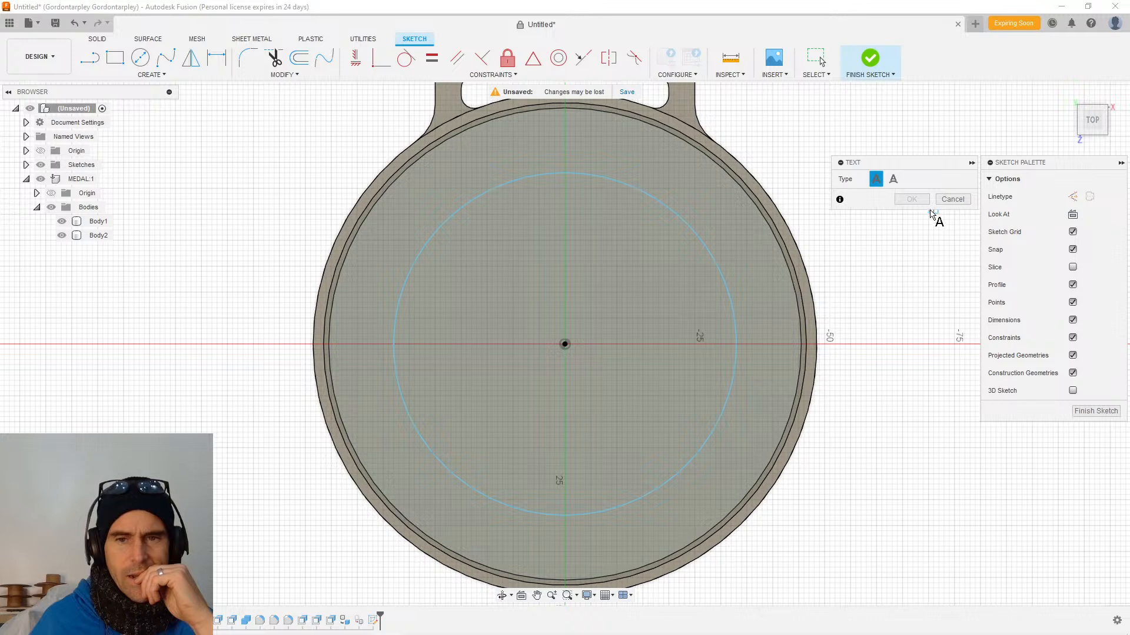
{"action": "left_click", "coordinate": [951, 201]}
Place Text On Path along the 66 mm circle reading "WISDOM TREE TRAIL MARATHON".
{"action": "left_click", "coordinate": [150, 74]}
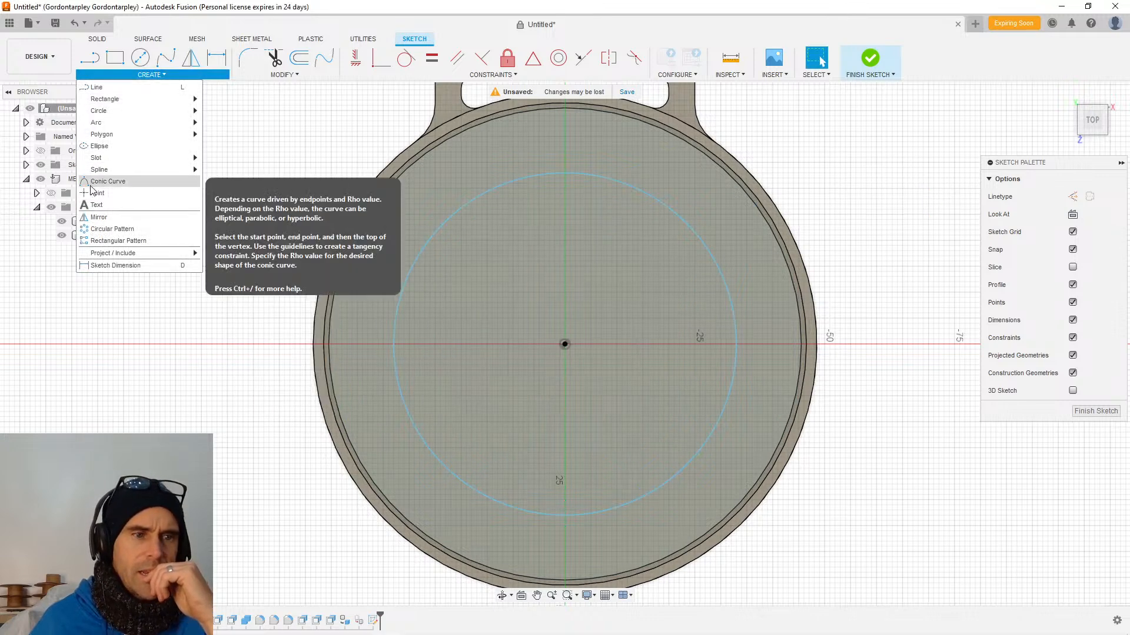
{"action": "key", "text": "Escape"}
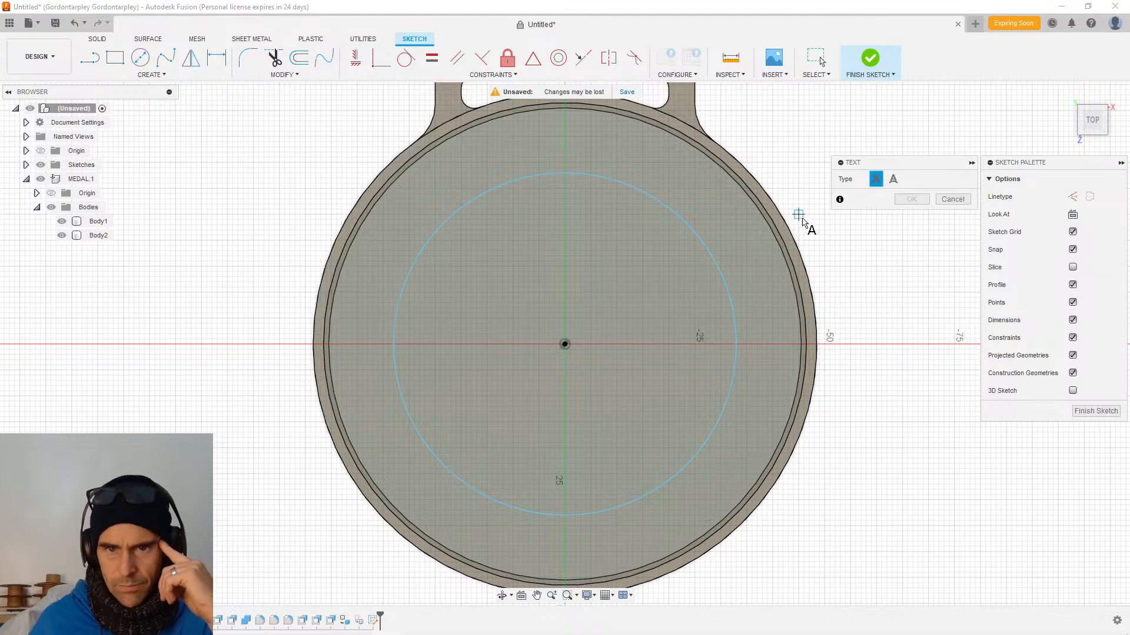
{"action": "left_click", "coordinate": [893, 178]}
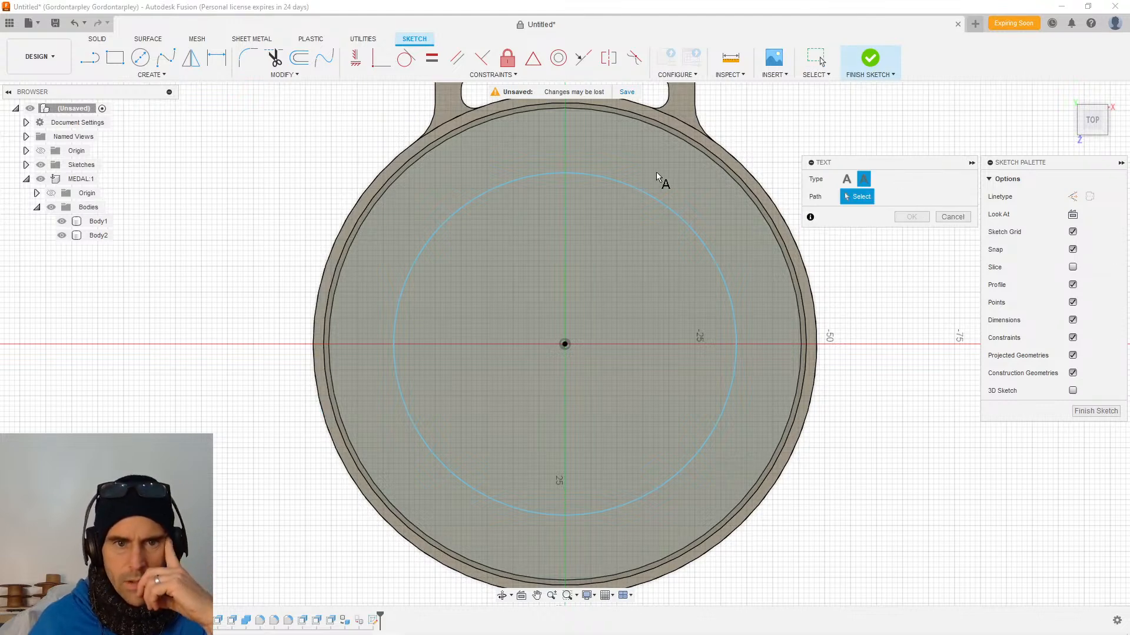
{"action": "left_click", "coordinate": [570, 175]}
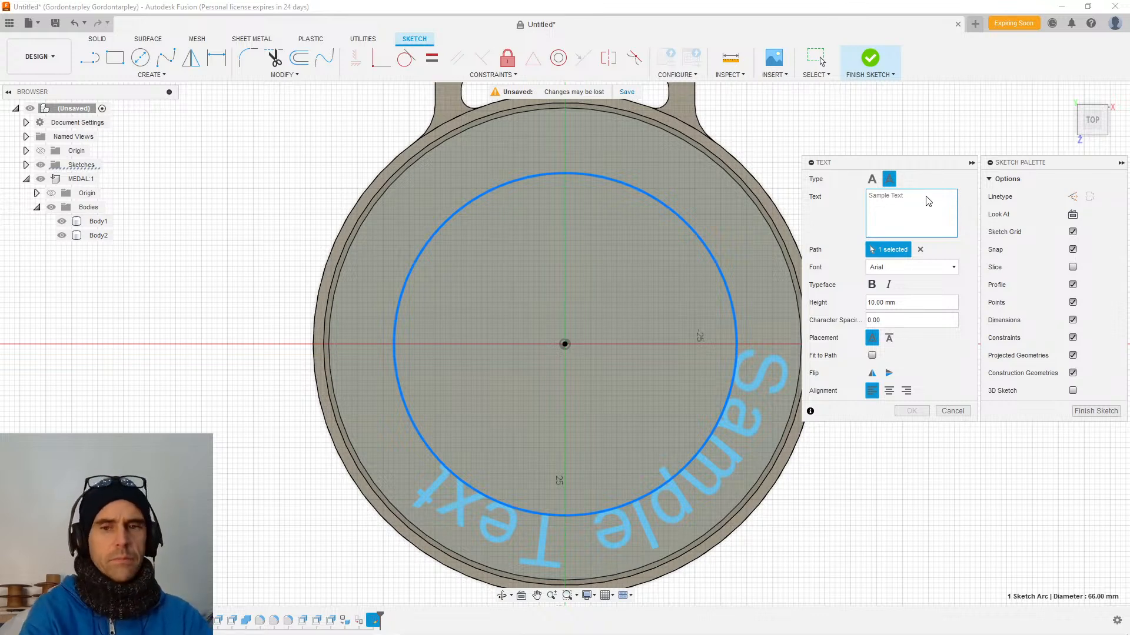
{"action": "type", "text": "W"}
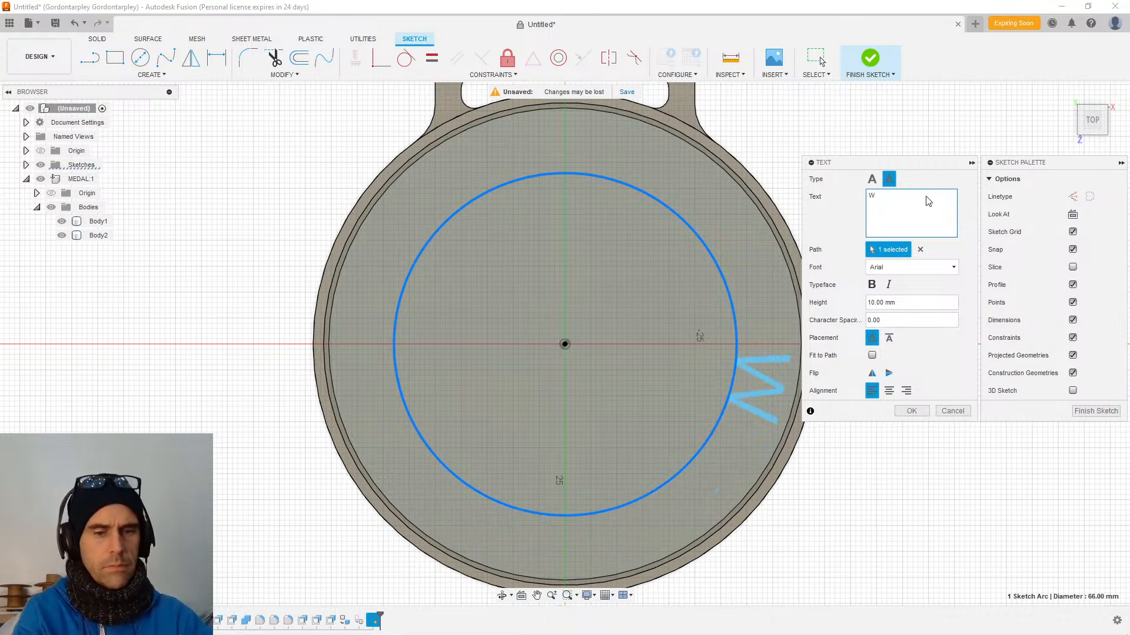
{"action": "type", "text": "E"}
{"action": "key", "text": "BackSpace"}
{"action": "type", "text": "IS"}
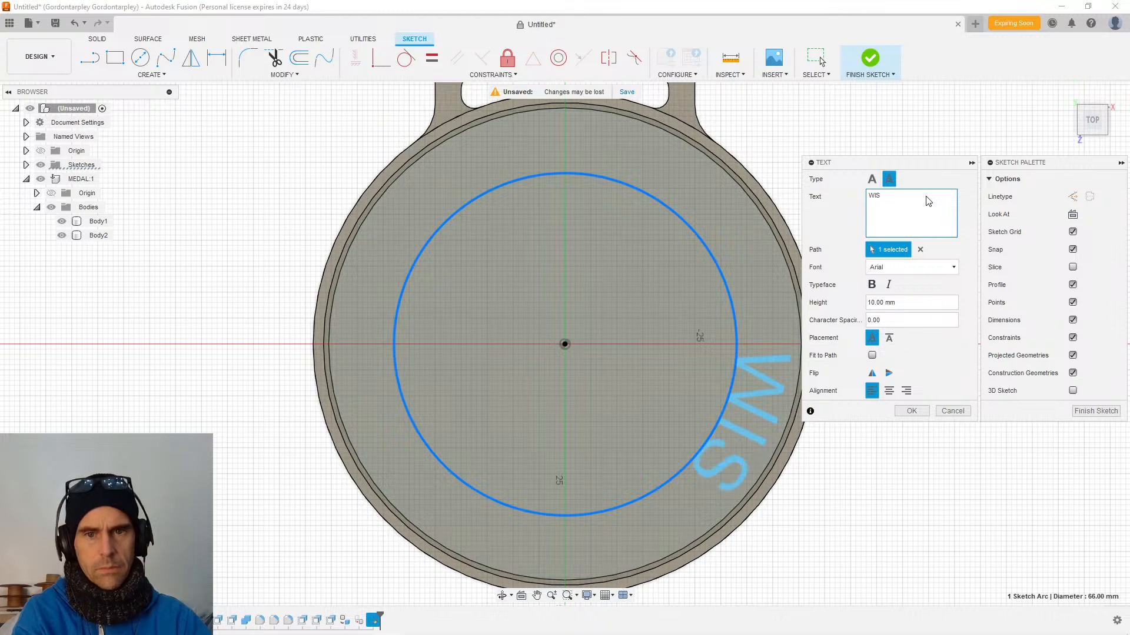
{"action": "type", "text": "DOM TR"}
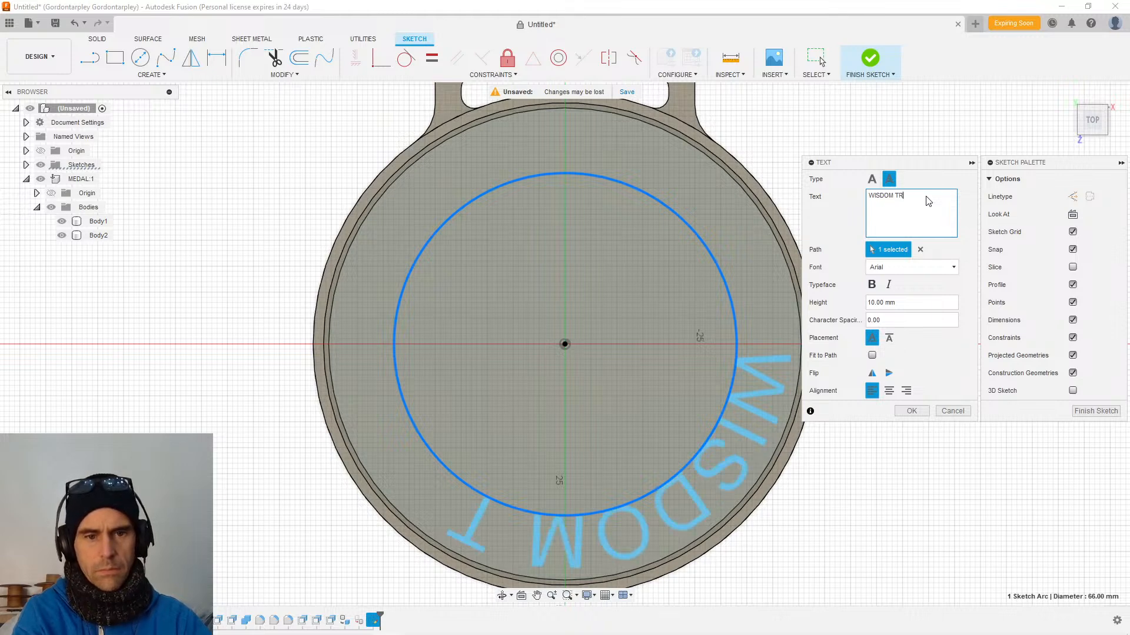
{"action": "type", "text": "EE TRAIL"}
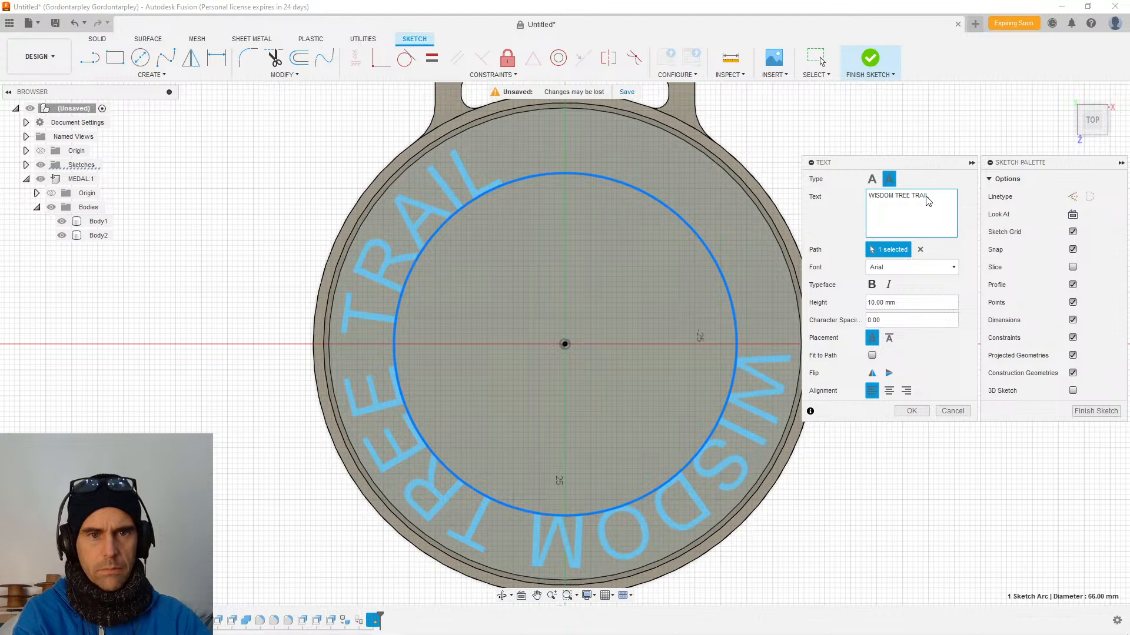
{"action": "type", "text": " MARATHON"}
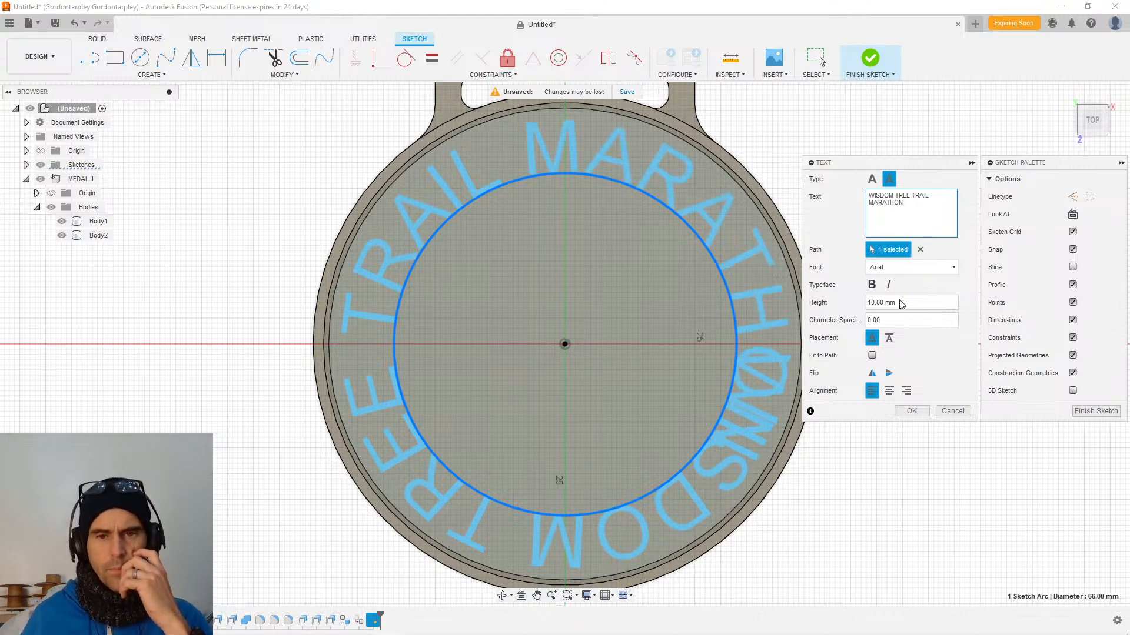
Set the curved text's height to 5 mm and make it bold, keeping it on the 66 mm circle path.
{"action": "left_click", "coordinate": [920, 302]}
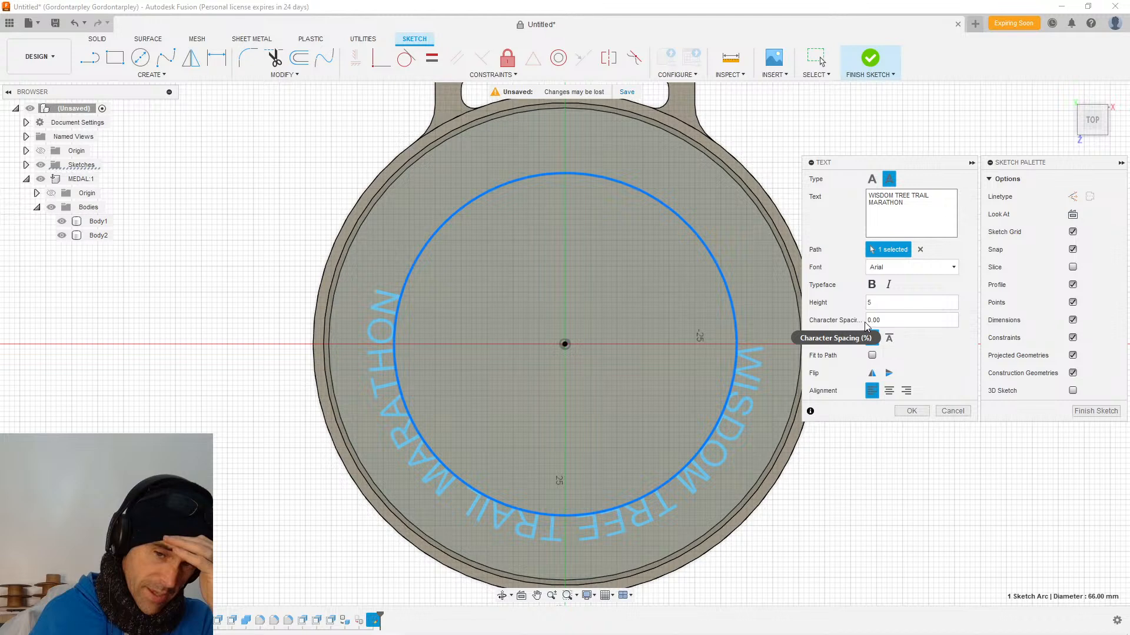
{"action": "left_click", "coordinate": [873, 288]}
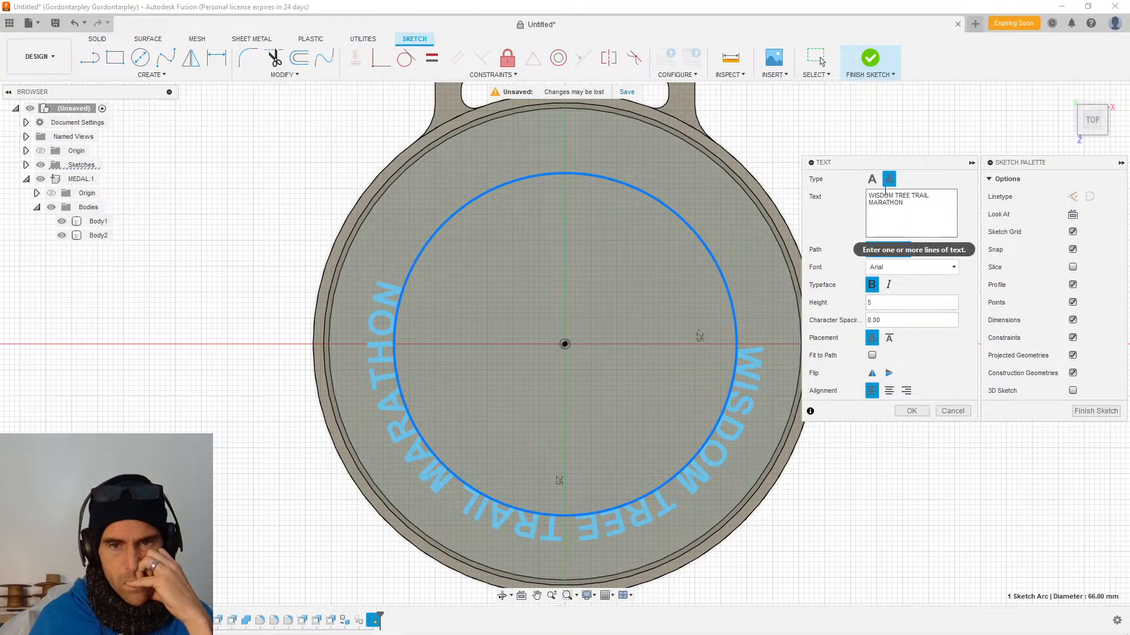
{"action": "left_click", "coordinate": [872, 179]}
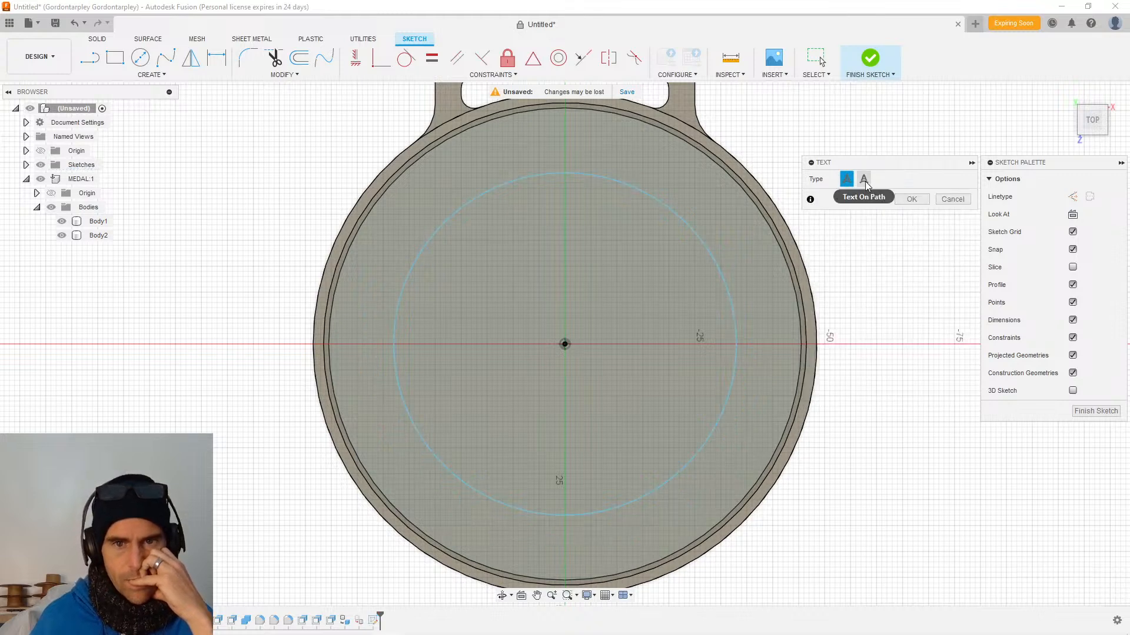
{"action": "left_click", "coordinate": [869, 181]}
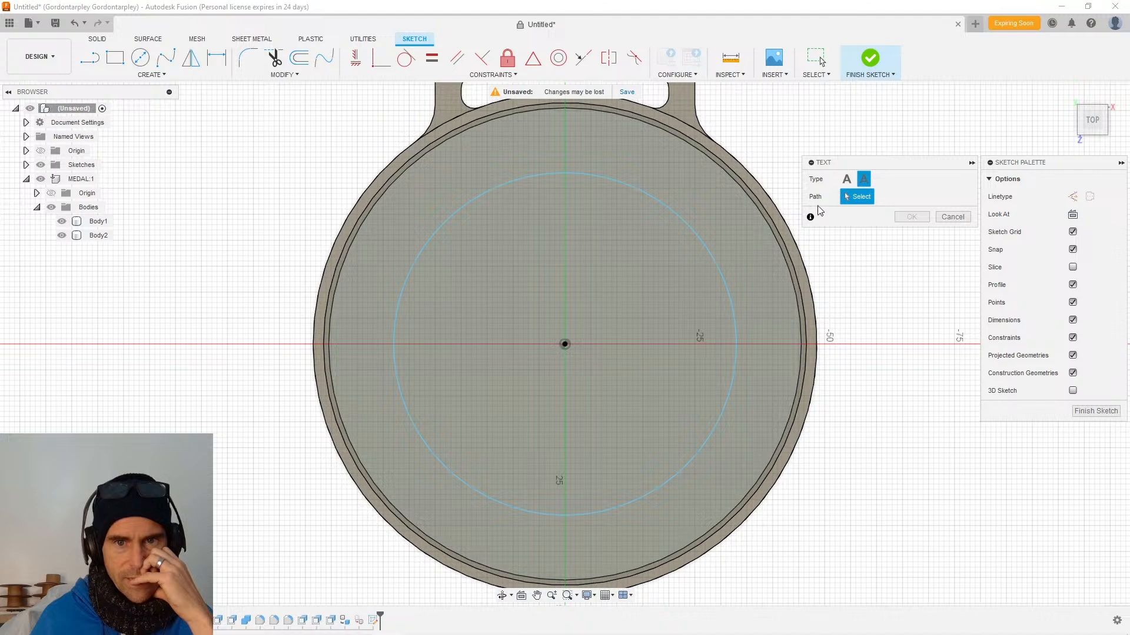
{"action": "left_click", "coordinate": [569, 174]}
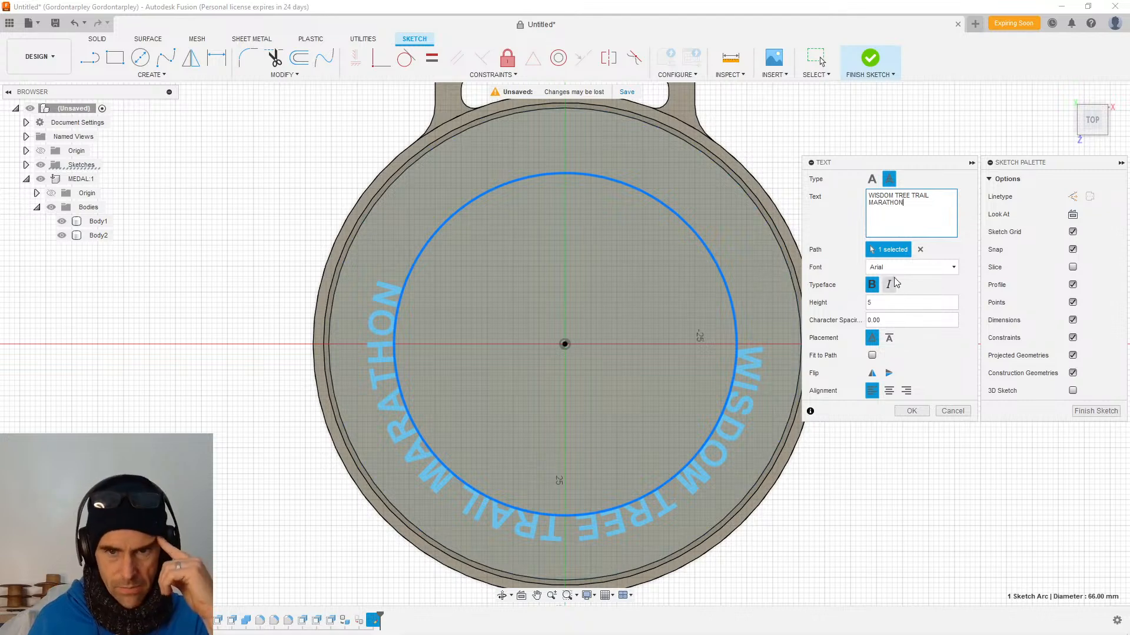
Try the Arial Black font on the curved text.
{"action": "left_click", "coordinate": [952, 268]}
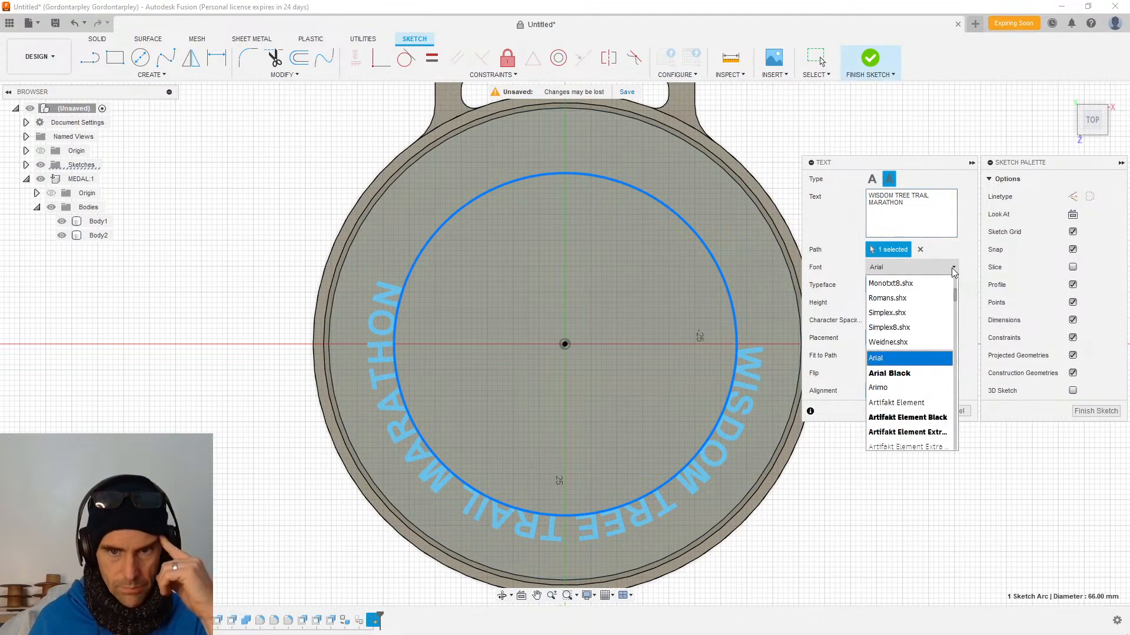
{"action": "left_click", "coordinate": [932, 375]}
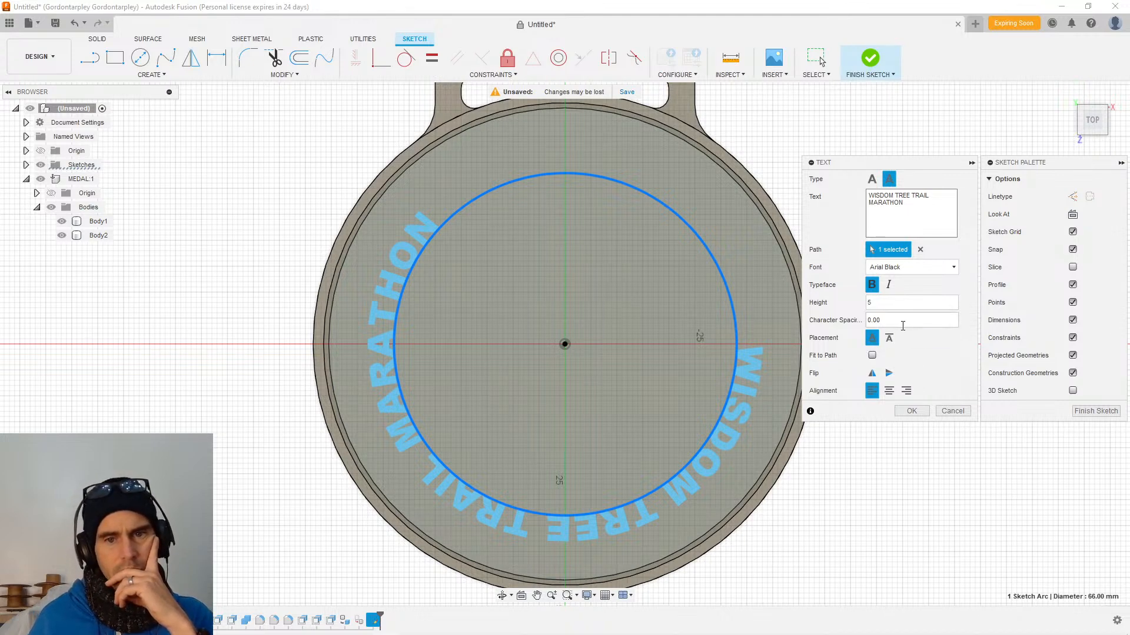
{"action": "left_click", "coordinate": [894, 302]}
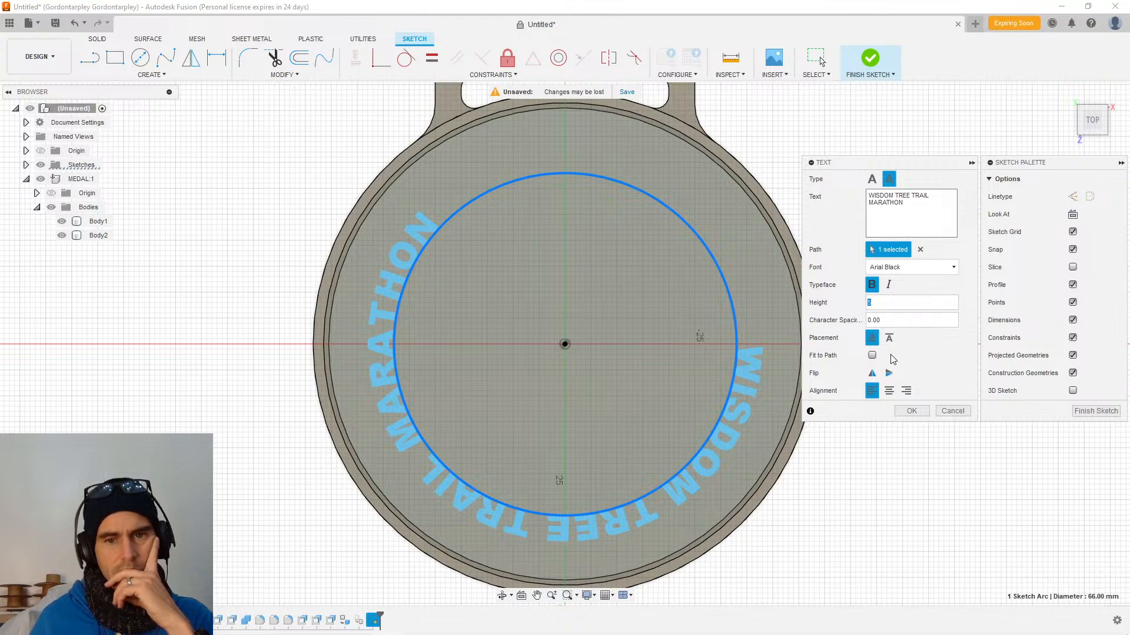
Try Fit to Path and the vertical and horizontal flips on the curved text.
{"action": "left_click", "coordinate": [872, 356]}
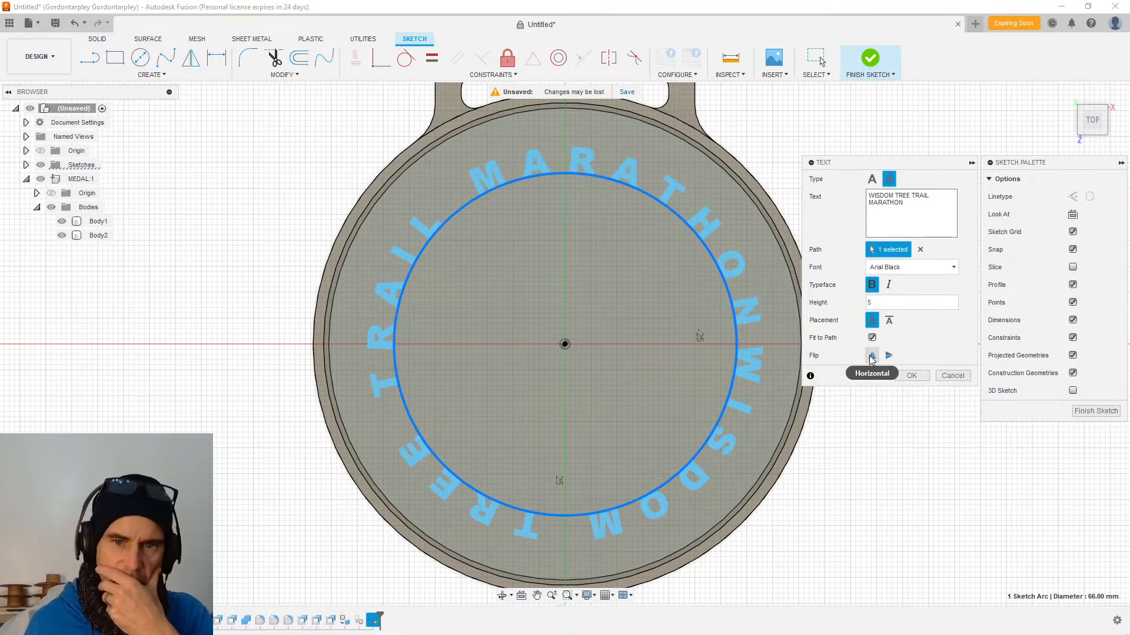
{"action": "left_click", "coordinate": [872, 338]}
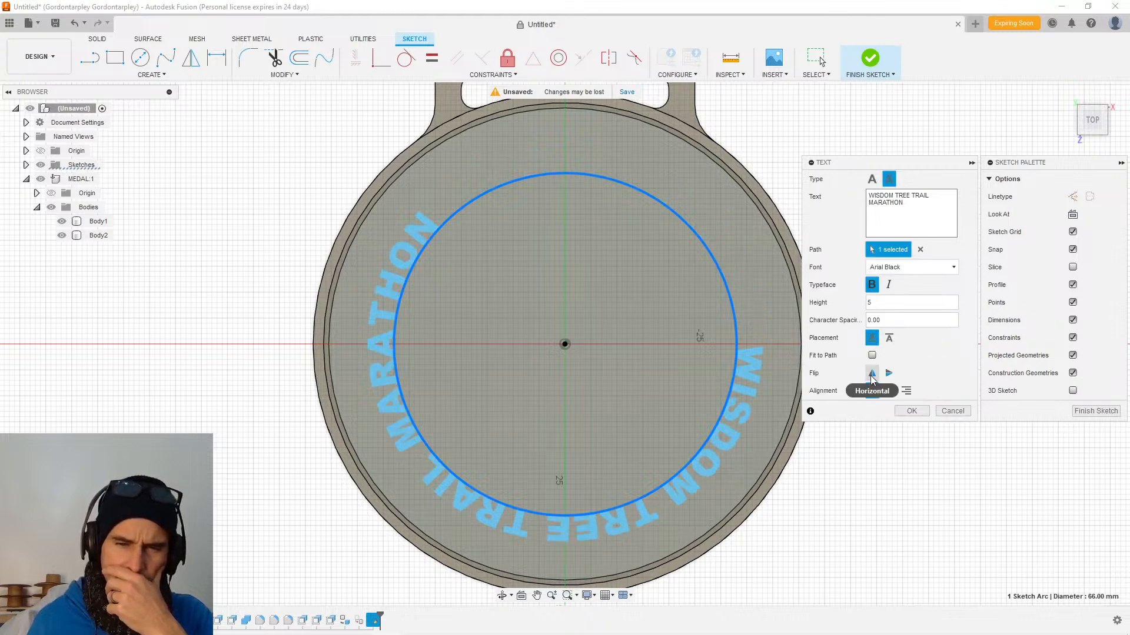
{"action": "left_click", "coordinate": [892, 375]}
{"action": "left_click", "coordinate": [892, 375]}
{"action": "left_click", "coordinate": [892, 374]}
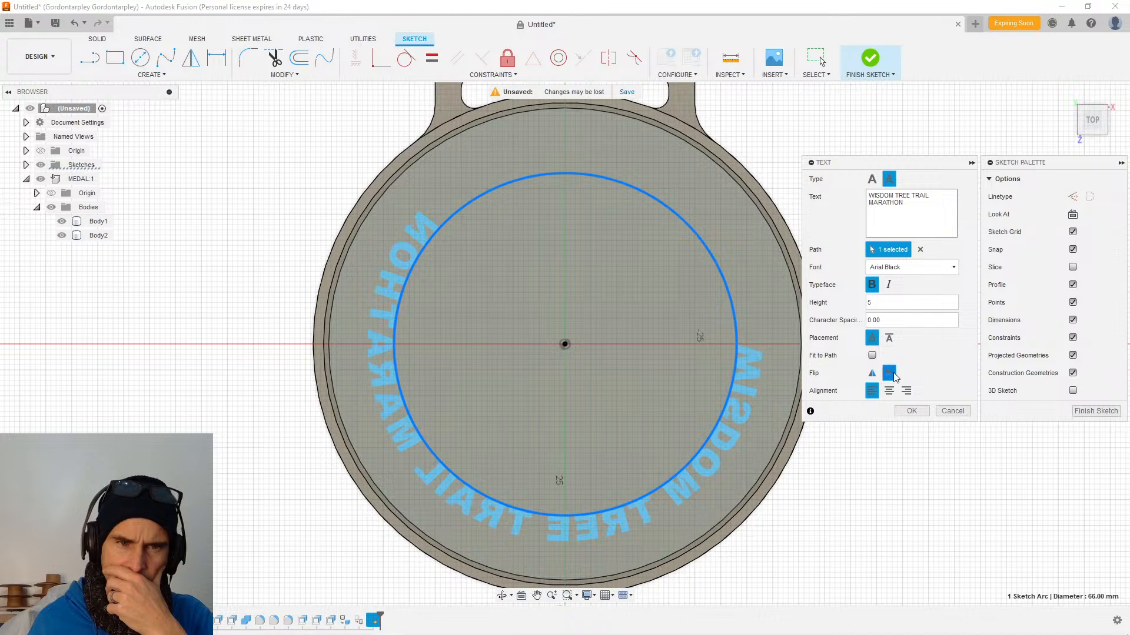
{"action": "left_click", "coordinate": [893, 376]}
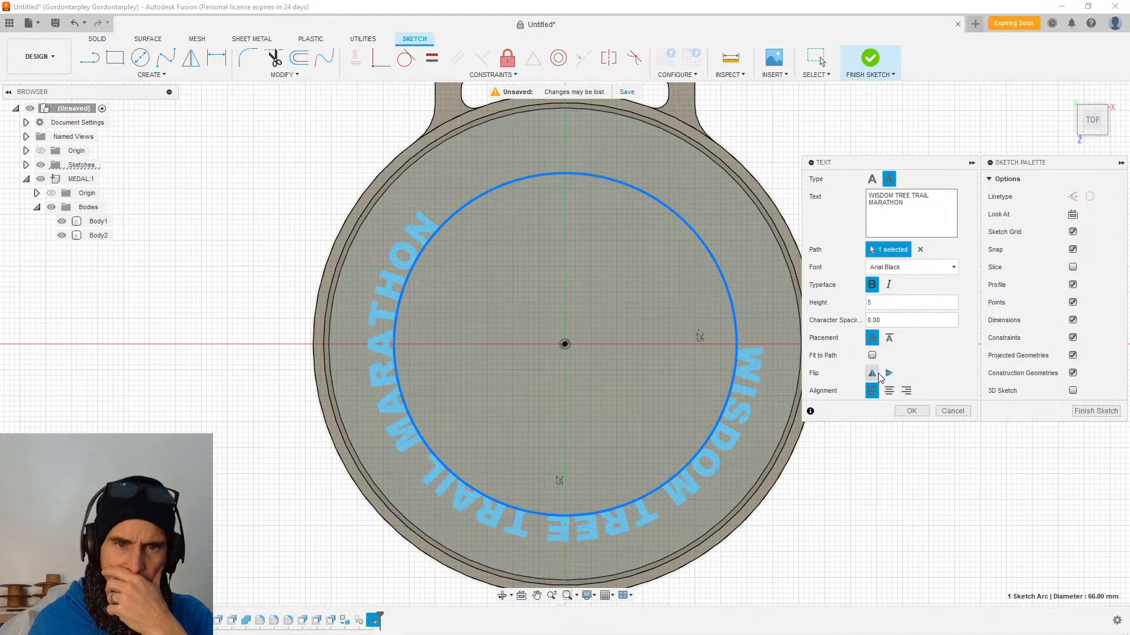
{"action": "left_click", "coordinate": [876, 375]}
{"action": "left_click", "coordinate": [878, 373]}
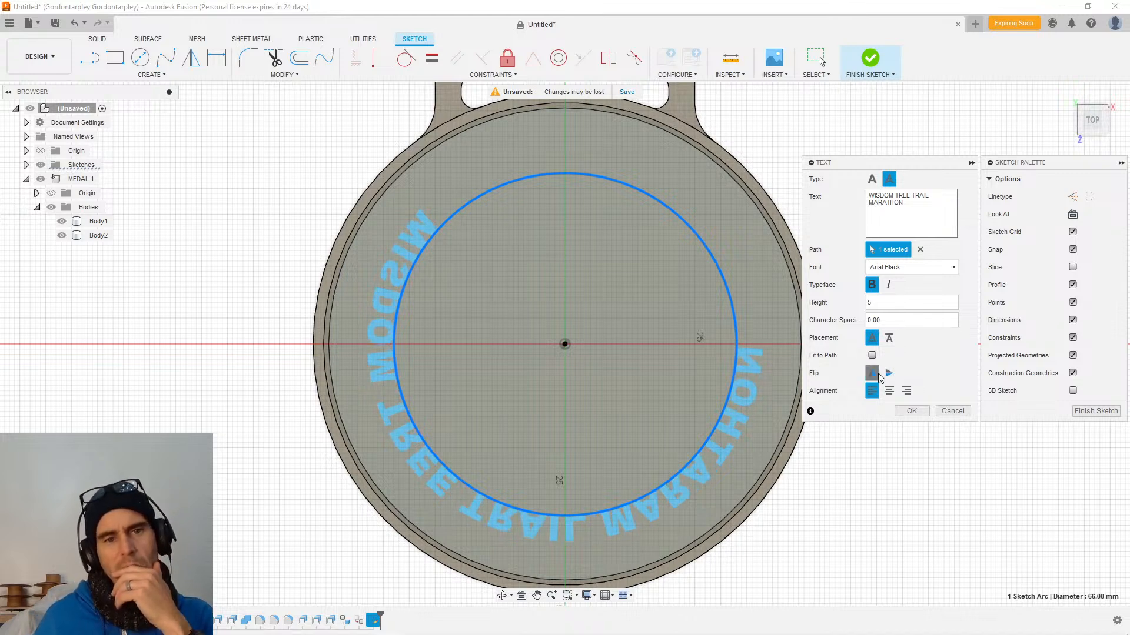
Centre-align the text along the path and reselect the 66 mm circle near its highest point as the path.
{"action": "left_click", "coordinate": [889, 390]}
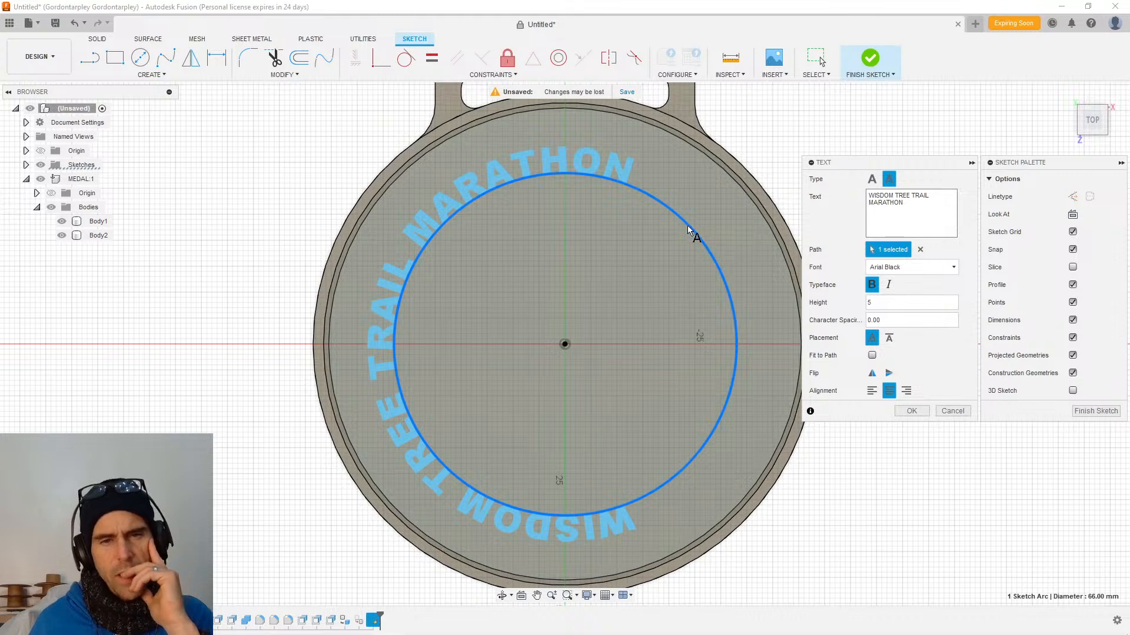
{"action": "left_click", "coordinate": [700, 246]}
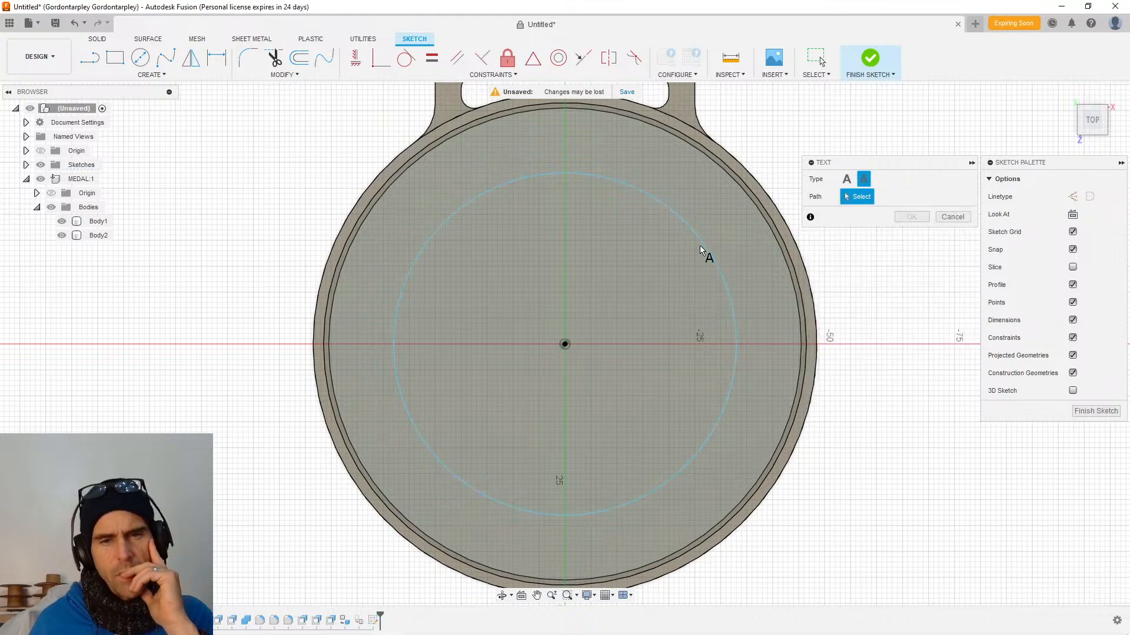
{"action": "left_click", "coordinate": [559, 172]}
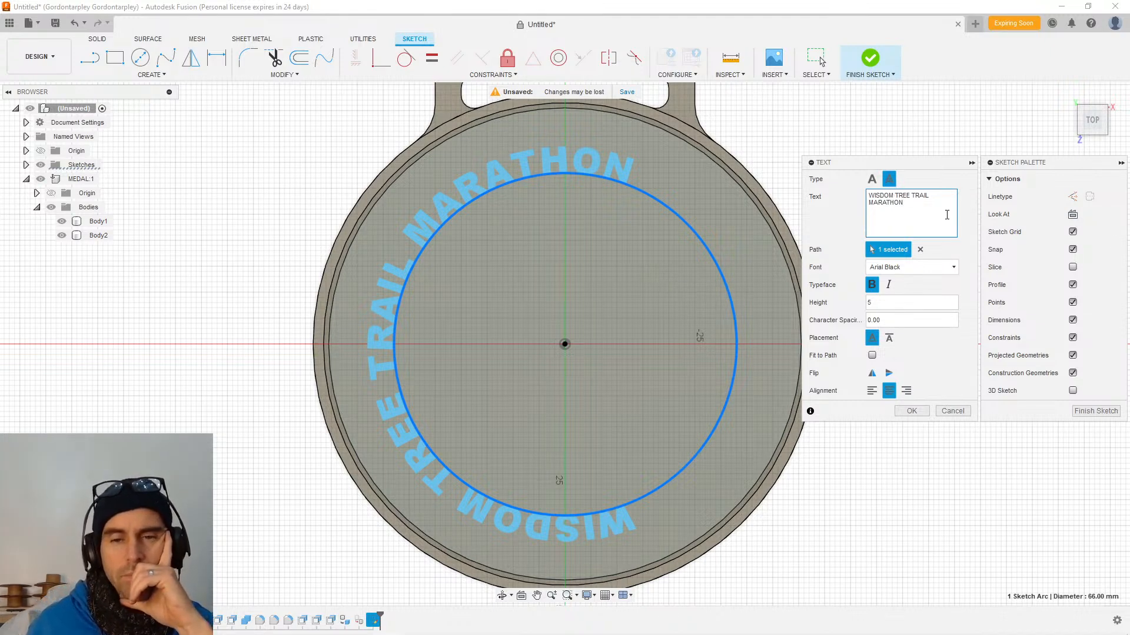
Try Artifakt Element Black and Bahnschrift SemiBold fonts on the curved text.
{"action": "left_click", "coordinate": [933, 267]}
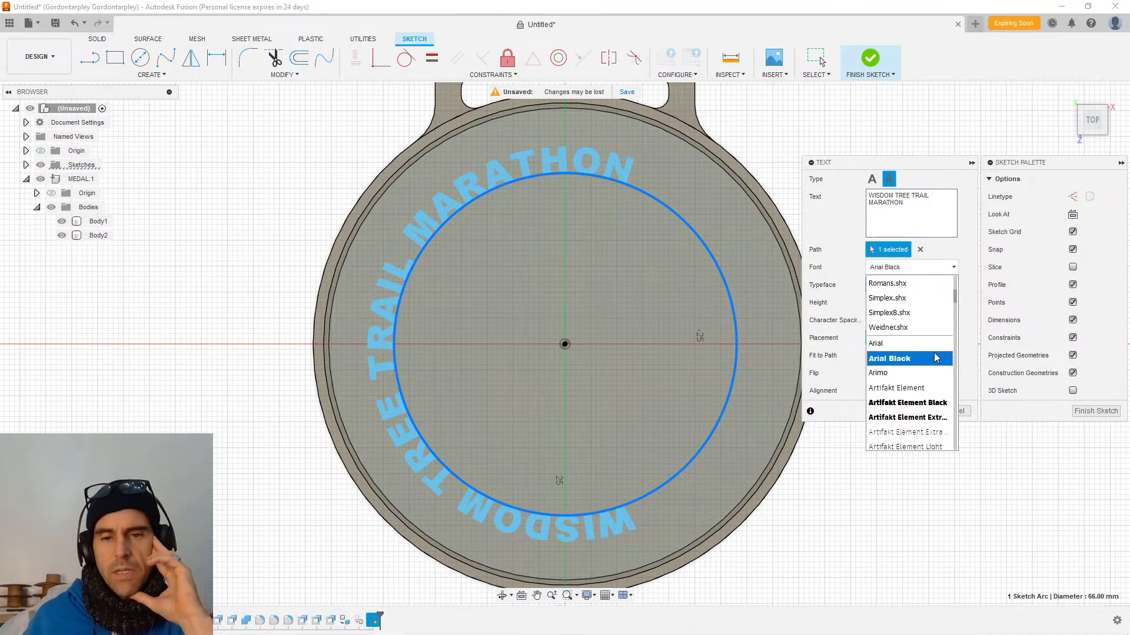
{"action": "left_click", "coordinate": [920, 400]}
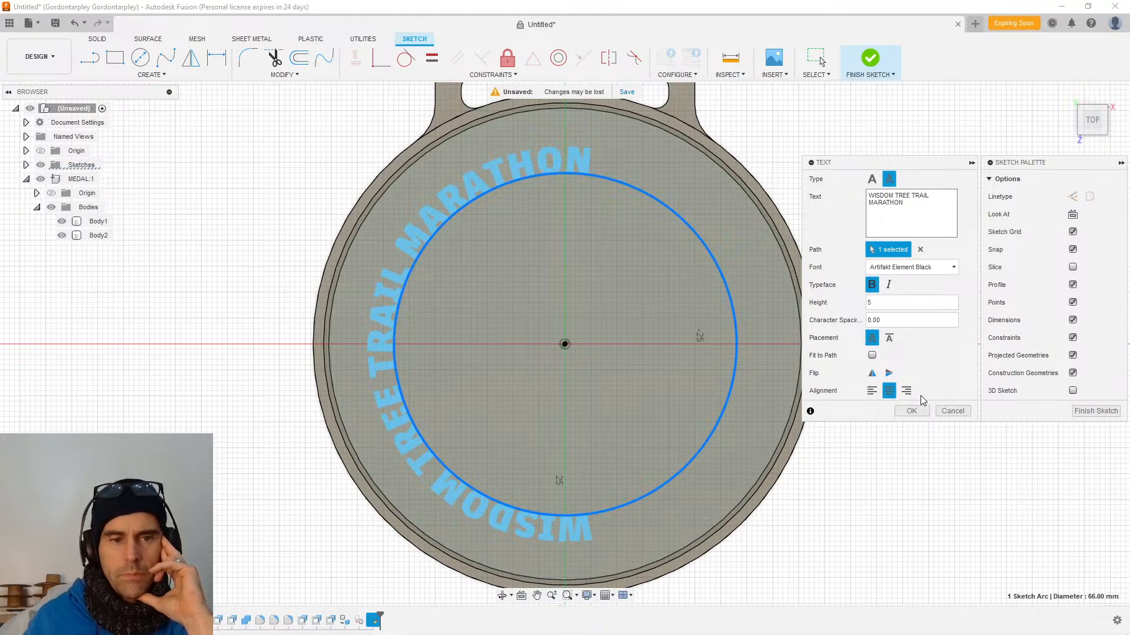
{"action": "left_click", "coordinate": [954, 267]}
{"action": "scroll", "coordinate": [939, 360], "scroll_direction": "down", "scroll_amount": 3}
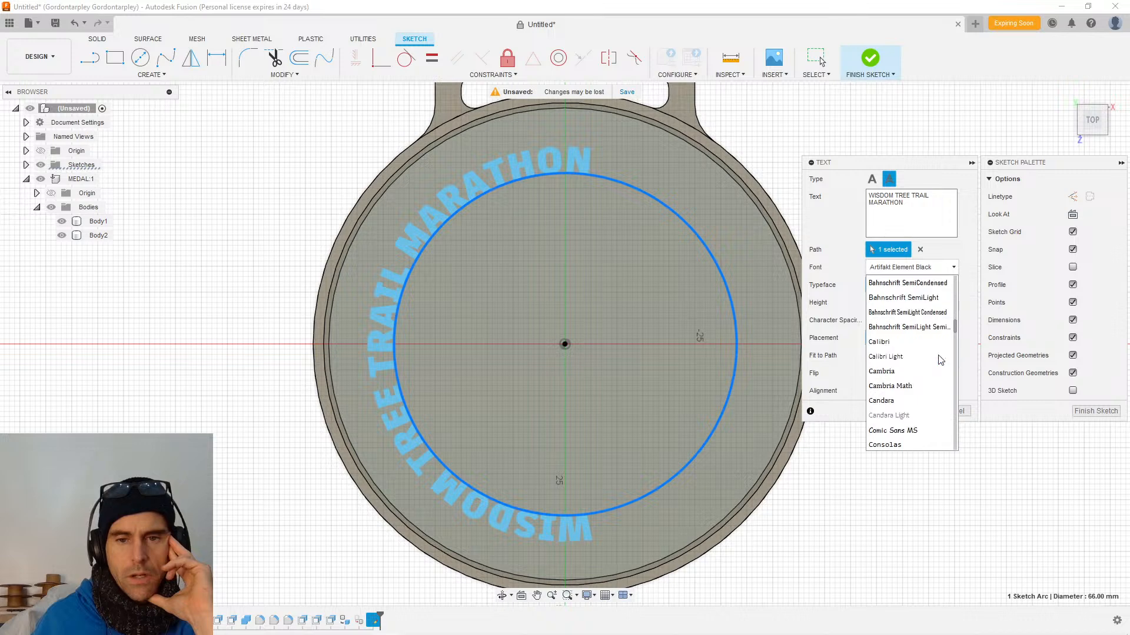
{"action": "left_click", "coordinate": [919, 357]}
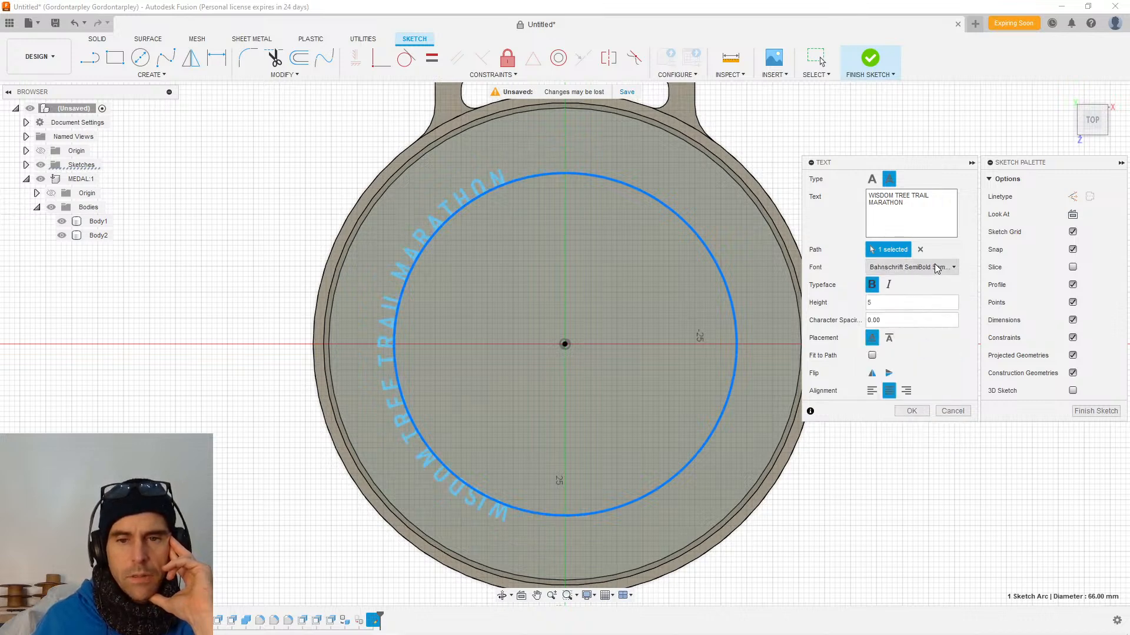
{"action": "left_click", "coordinate": [953, 267]}
{"action": "left_click", "coordinate": [936, 327]}
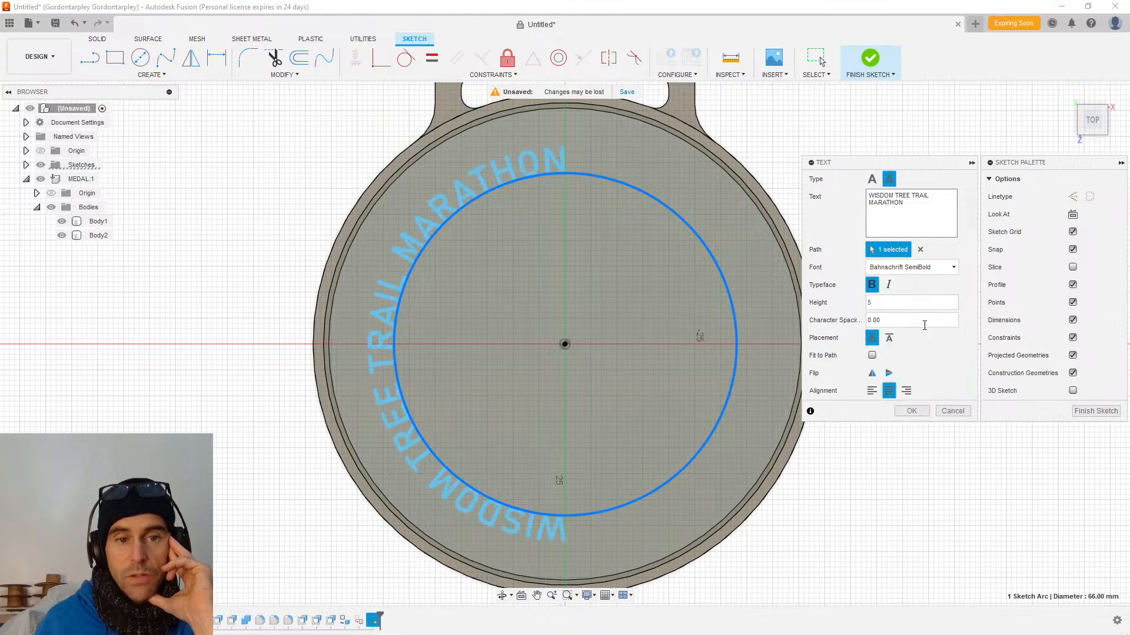
Try the semi-condensed Bahnschrift SemiBold and Helvetica Compressed fonts on the curved text.
{"action": "left_click", "coordinate": [952, 268]}
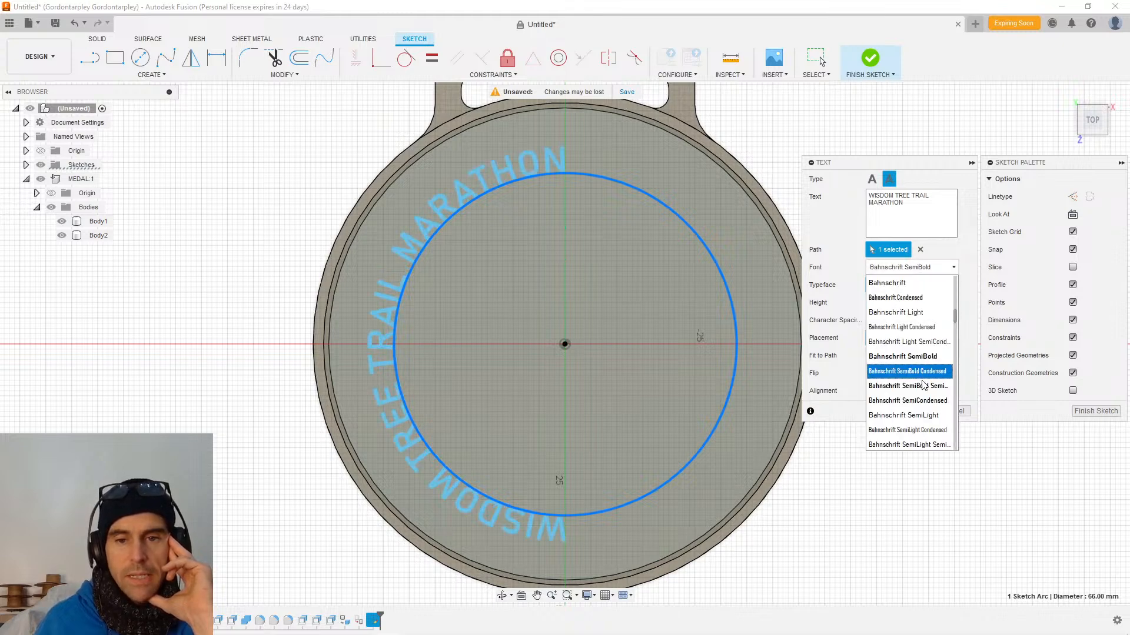
{"action": "left_click", "coordinate": [922, 387]}
{"action": "left_click", "coordinate": [930, 267]}
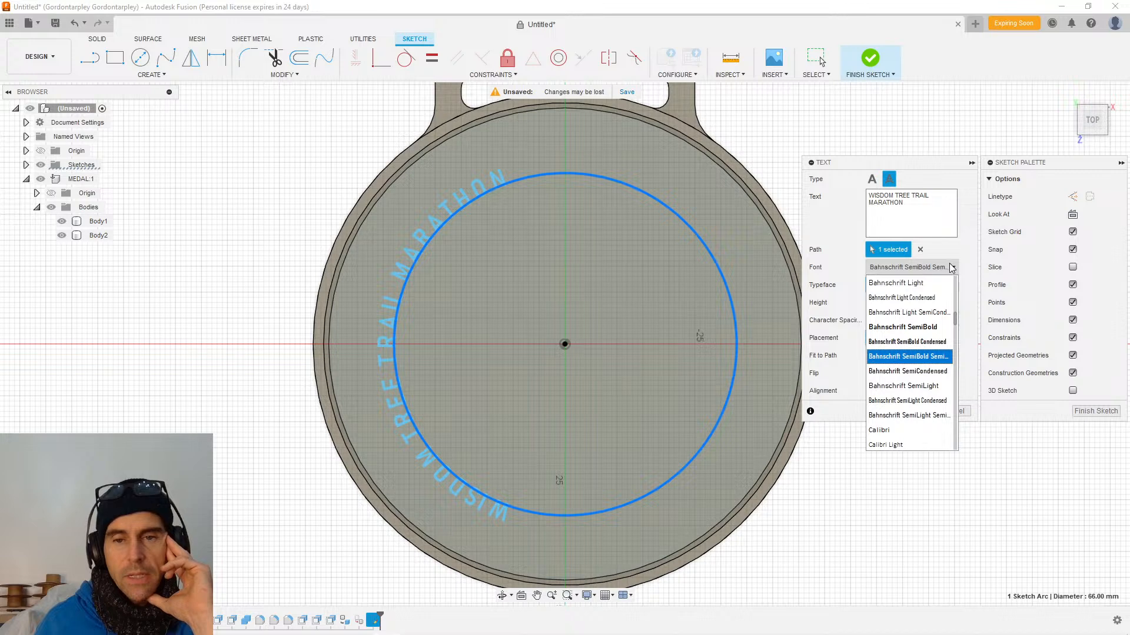
{"action": "scroll", "coordinate": [928, 323], "scroll_direction": "down", "scroll_amount": 5}
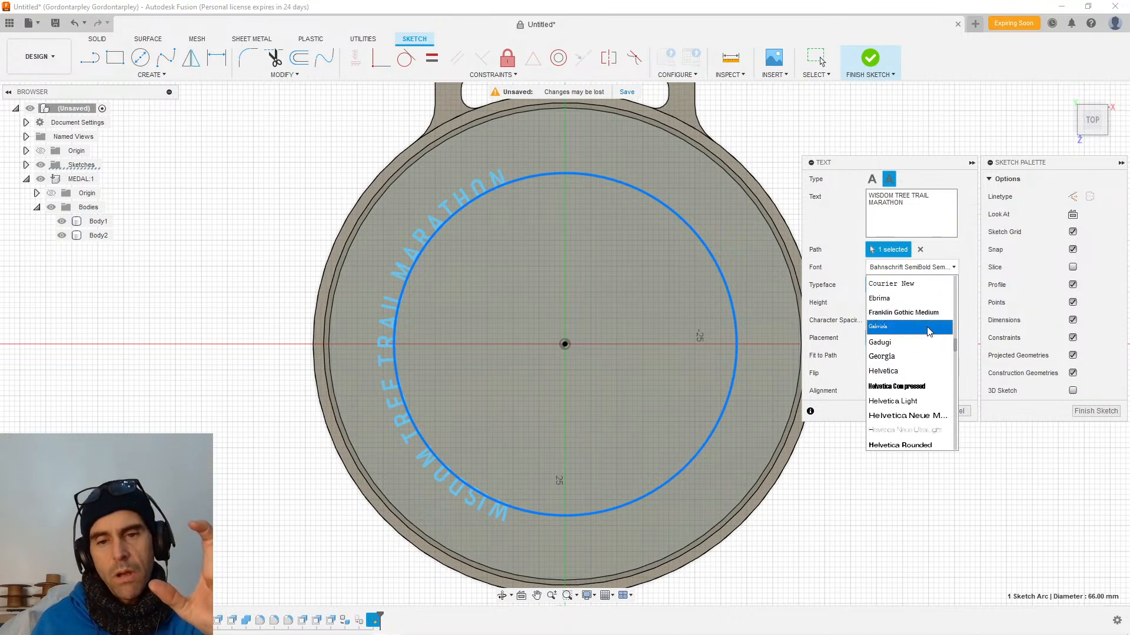
{"action": "left_click", "coordinate": [921, 387]}
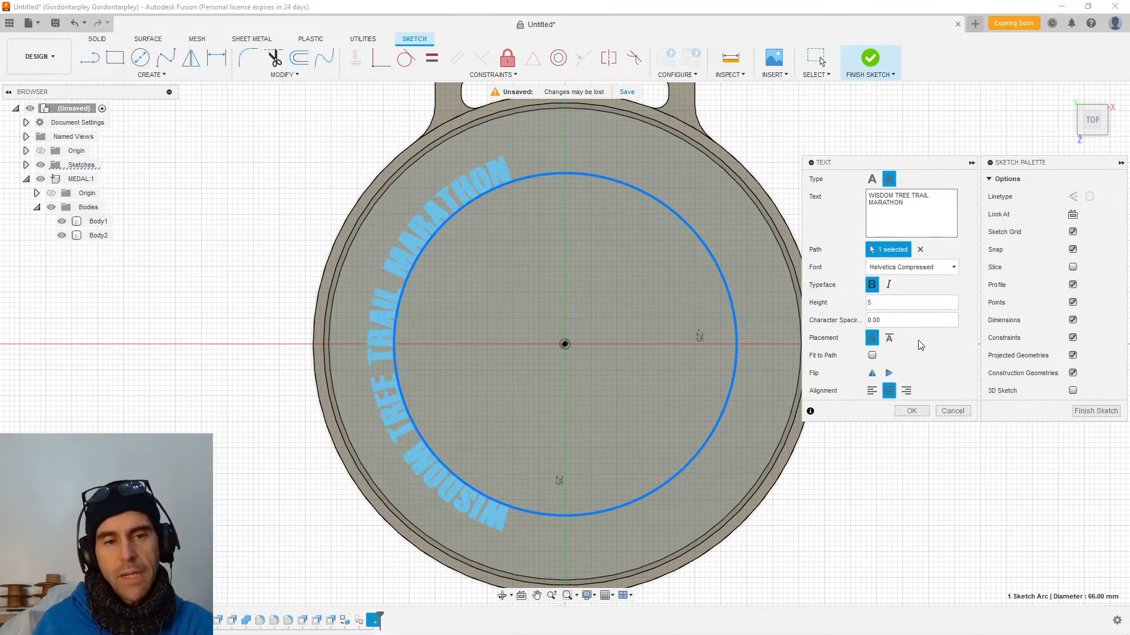
{"action": "left_click", "coordinate": [953, 268]}
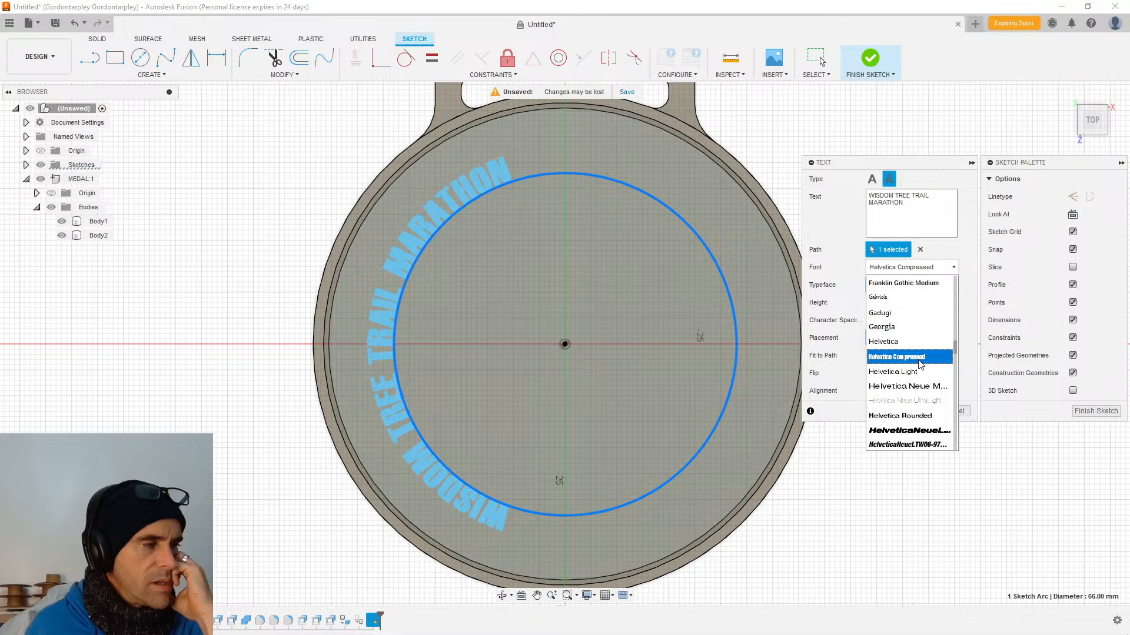
{"action": "left_click", "coordinate": [919, 365]}
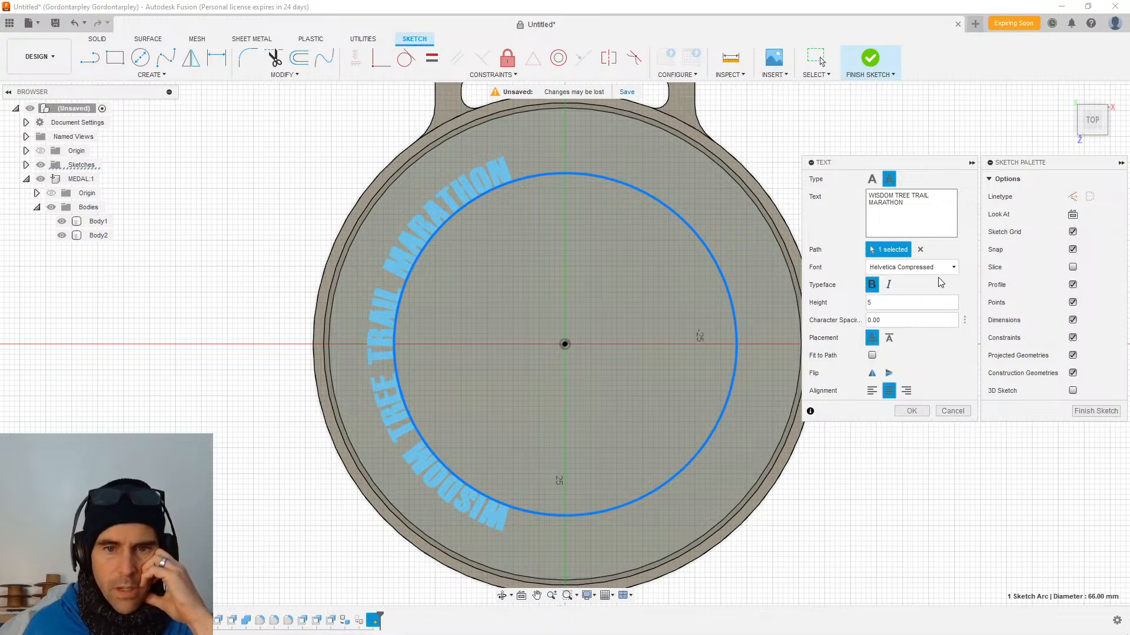
Try the HelveticaNeueW01-77BdC font on the curved text.
{"action": "left_click", "coordinate": [950, 268]}
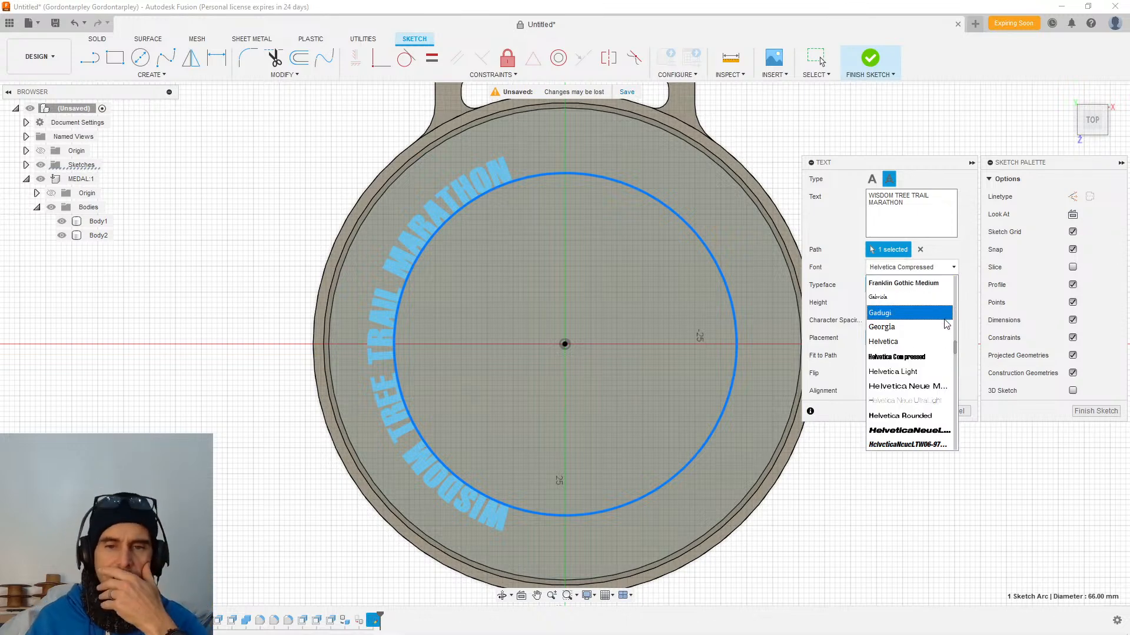
{"action": "scroll", "coordinate": [942, 345], "scroll_direction": "down", "scroll_amount": 5}
{"action": "scroll", "coordinate": [941, 347], "scroll_direction": "up", "scroll_amount": 3}
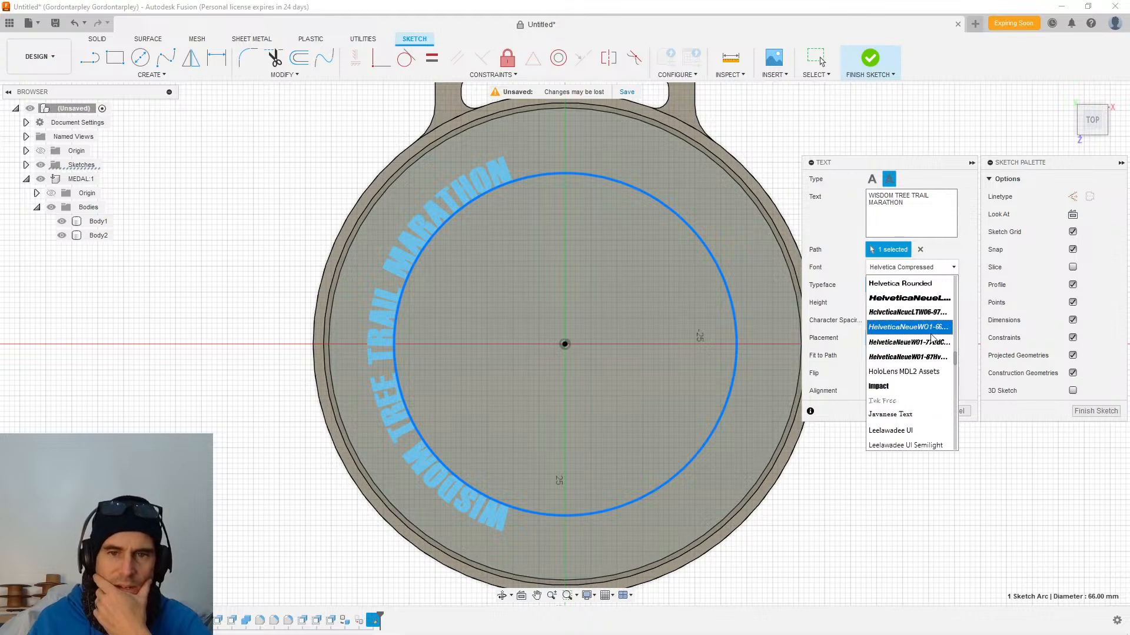
{"action": "left_click", "coordinate": [929, 330]}
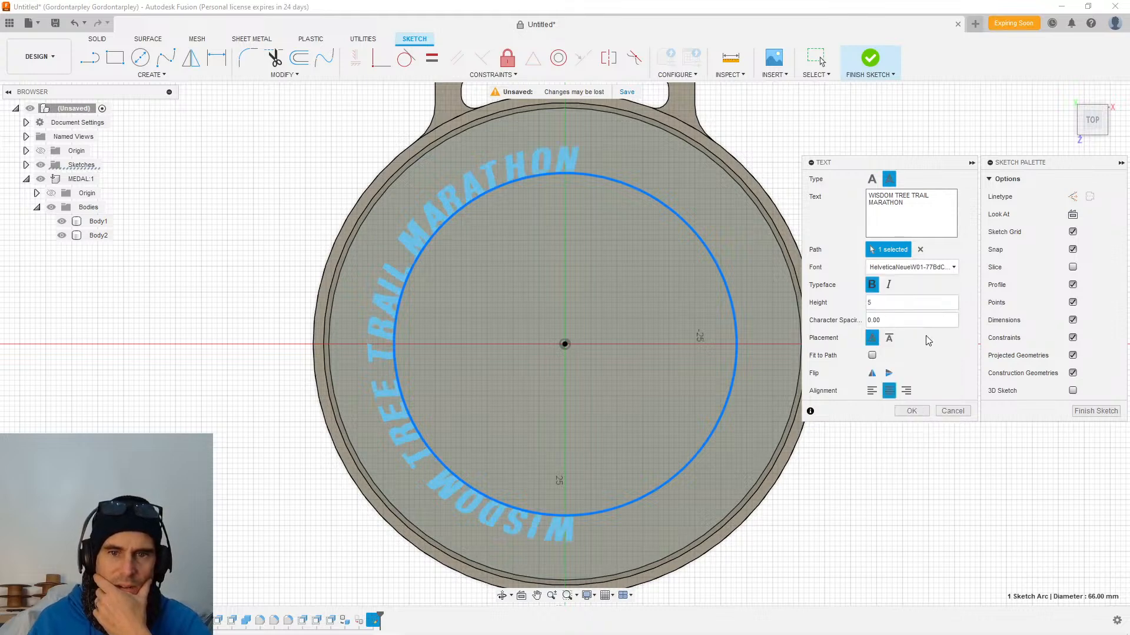
Change the curved text's font to HelveticaNeueLTW06-93Bl and turn off the bold typeface.
{"action": "left_click", "coordinate": [949, 267]}
{"action": "left_click", "coordinate": [913, 313]}
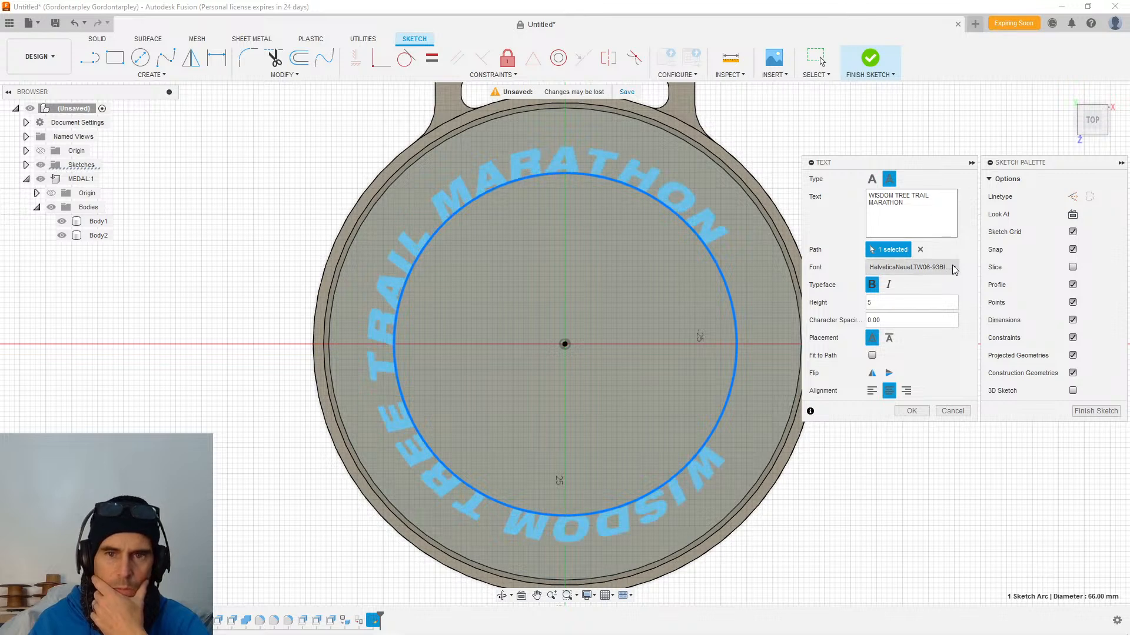
{"action": "left_click", "coordinate": [872, 284]}
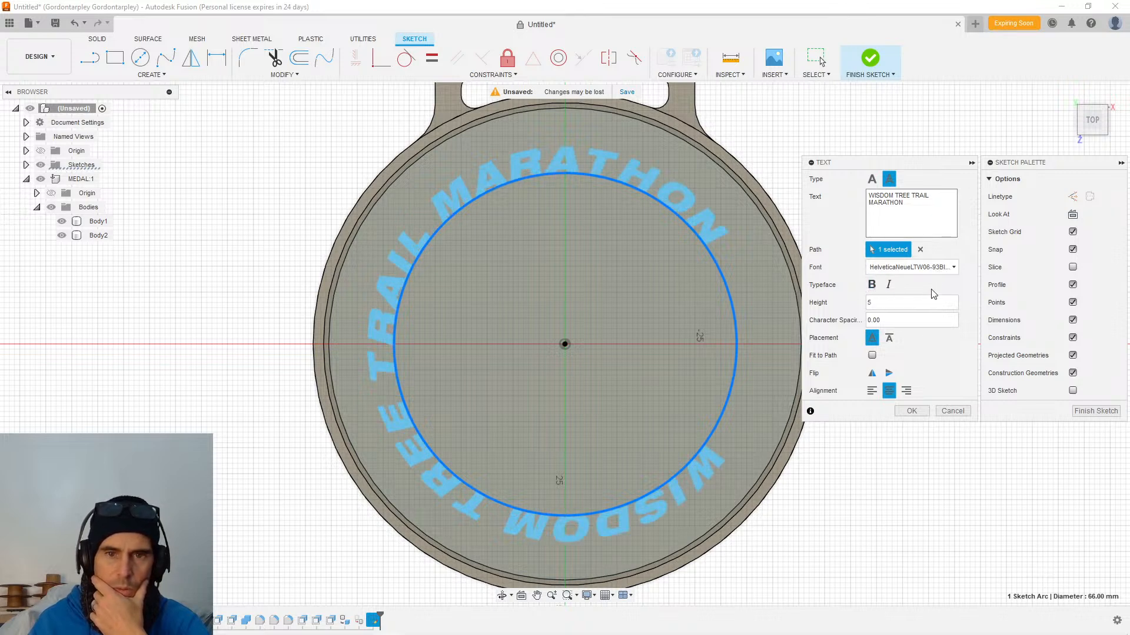
Change the curved text's font to Helvetica Compressed.
{"action": "left_click", "coordinate": [952, 268]}
{"action": "scroll", "coordinate": [932, 353], "scroll_direction": "down", "scroll_amount": 10}
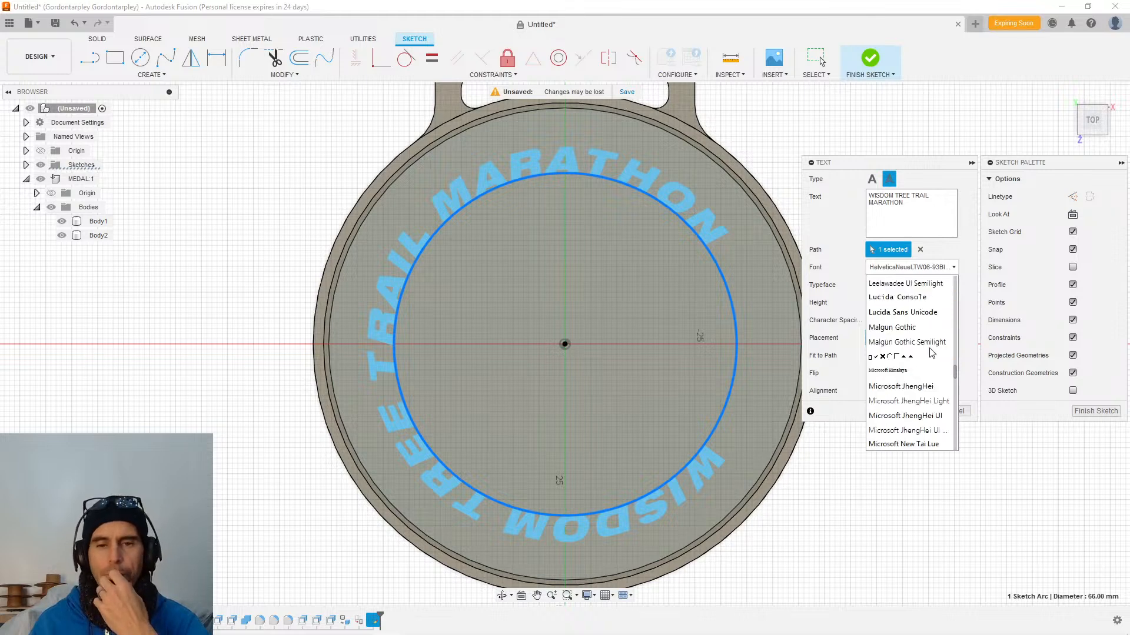
{"action": "scroll", "coordinate": [932, 353], "scroll_direction": "down", "scroll_amount": 10}
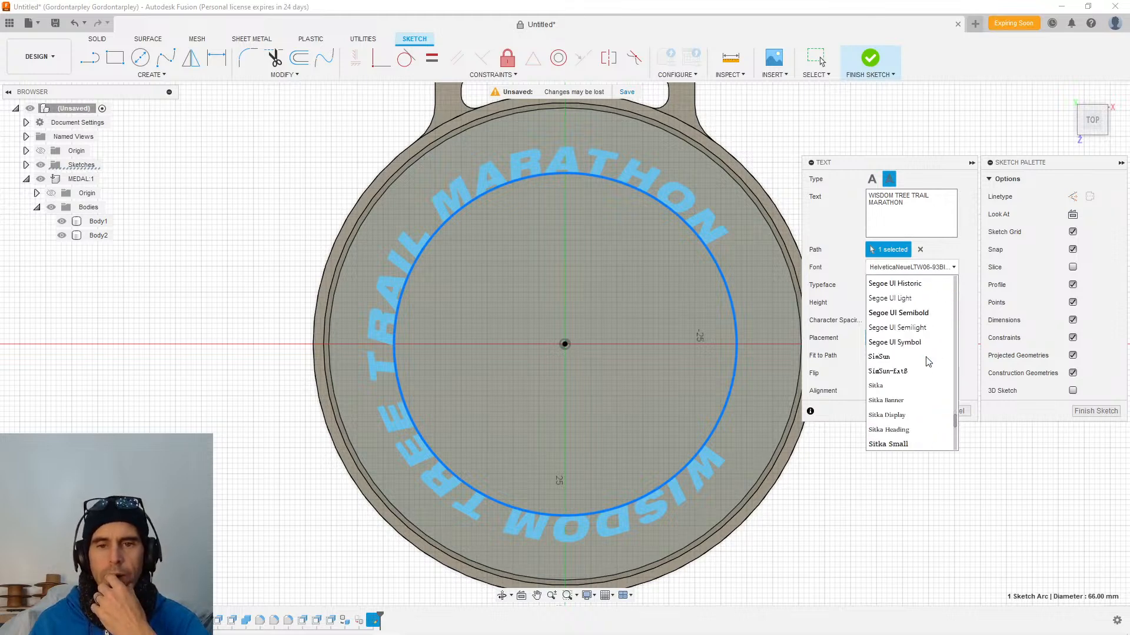
{"action": "scroll", "coordinate": [928, 362], "scroll_direction": "down", "scroll_amount": 4}
{"action": "scroll", "coordinate": [929, 359], "scroll_direction": "up", "scroll_amount": 20}
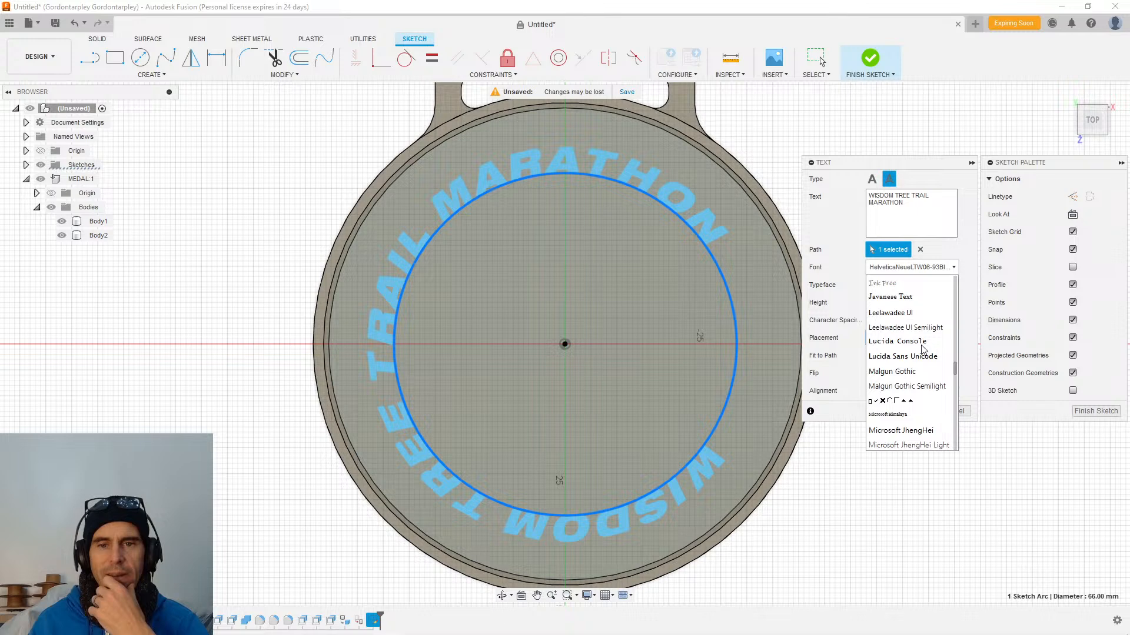
{"action": "scroll", "coordinate": [922, 349], "scroll_direction": "up", "scroll_amount": 5}
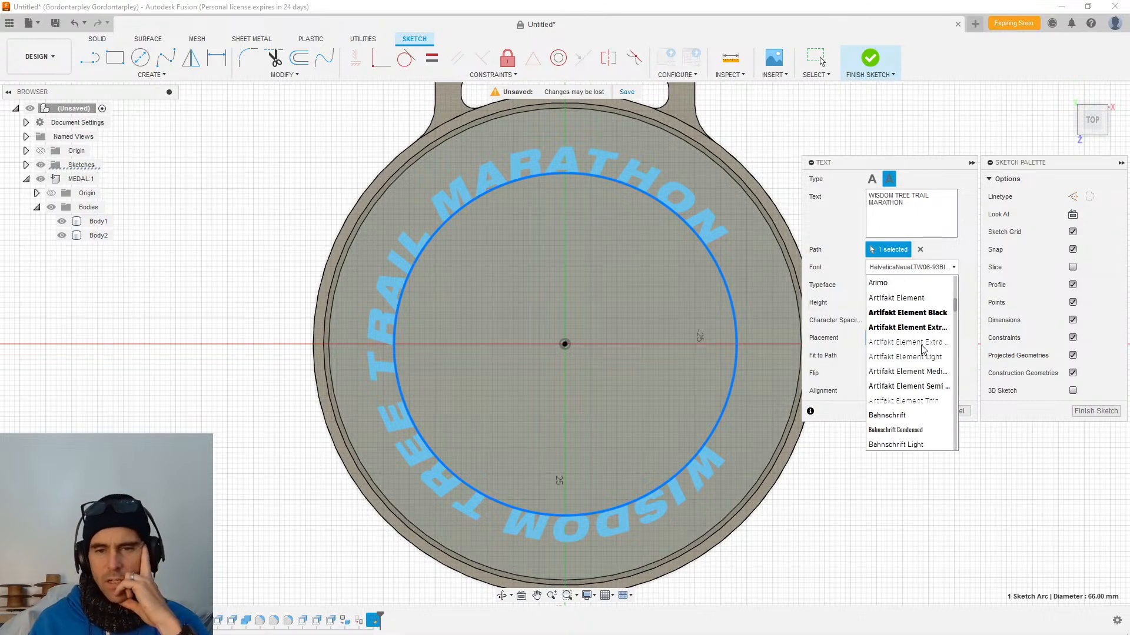
{"action": "scroll", "coordinate": [923, 349], "scroll_direction": "up", "scroll_amount": 8}
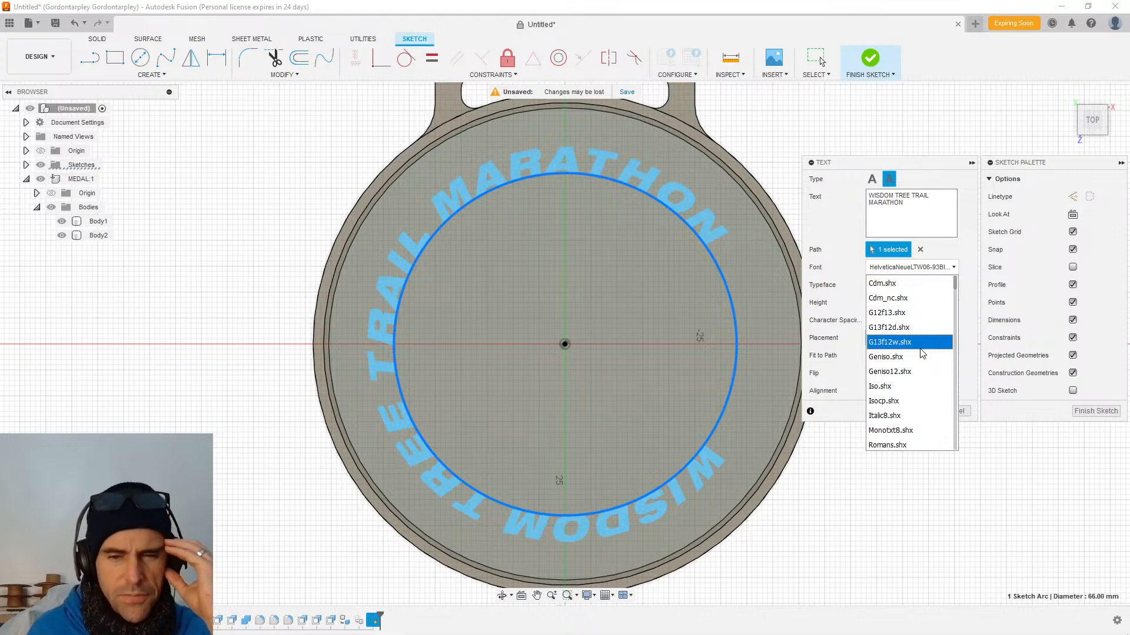
{"action": "scroll", "coordinate": [923, 352], "scroll_direction": "down", "scroll_amount": 7}
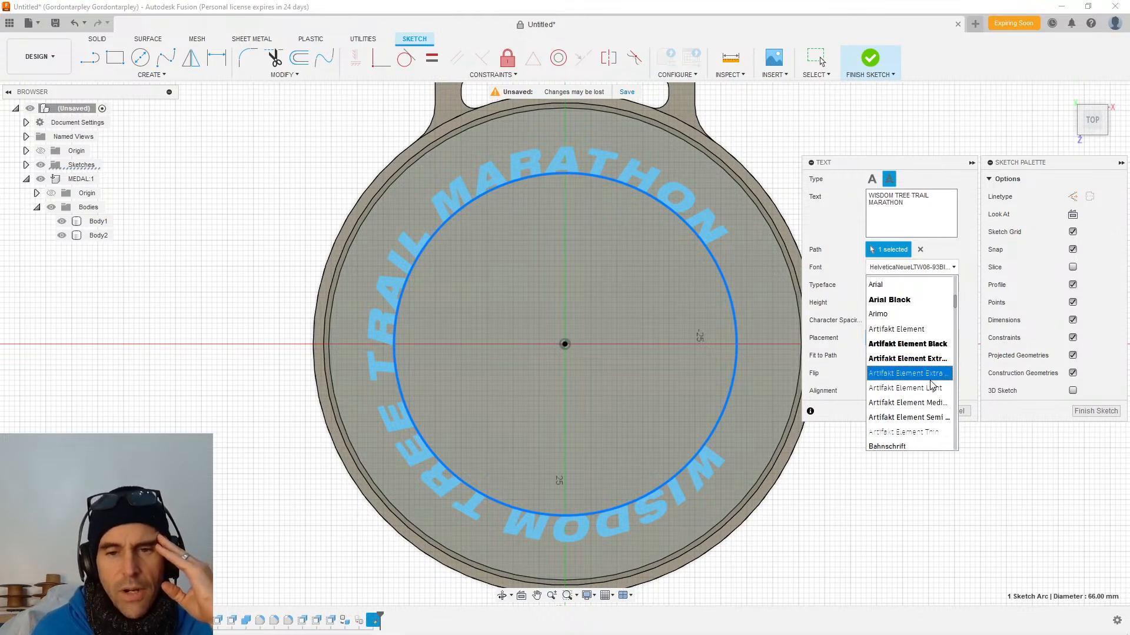
{"action": "scroll", "coordinate": [930, 384], "scroll_direction": "down", "scroll_amount": 6}
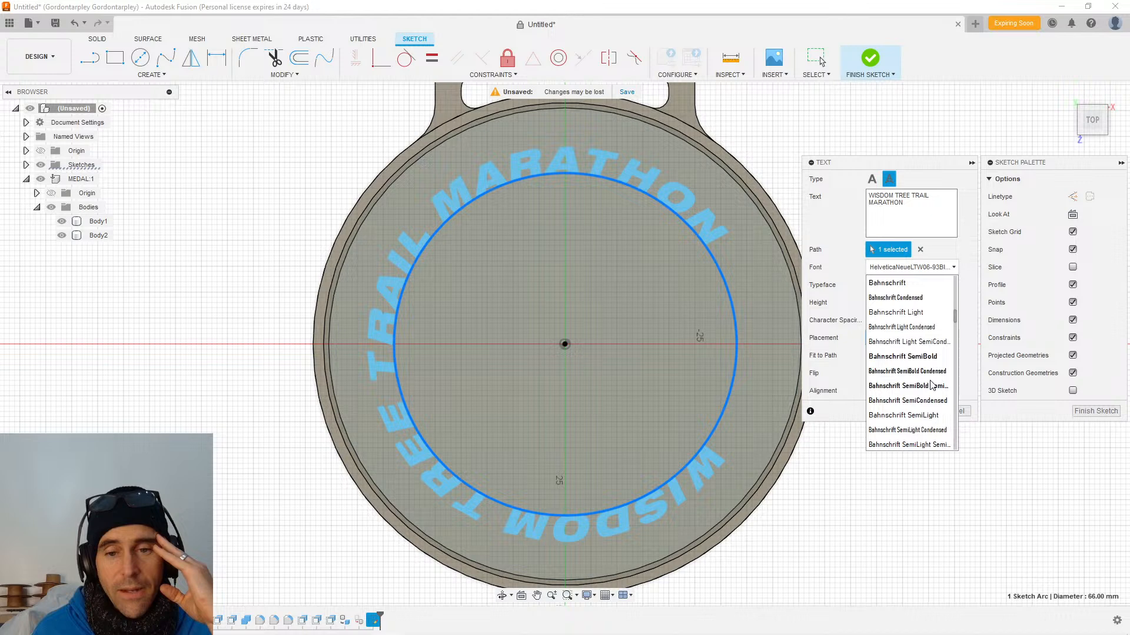
{"action": "scroll", "coordinate": [930, 384], "scroll_direction": "down", "scroll_amount": 2}
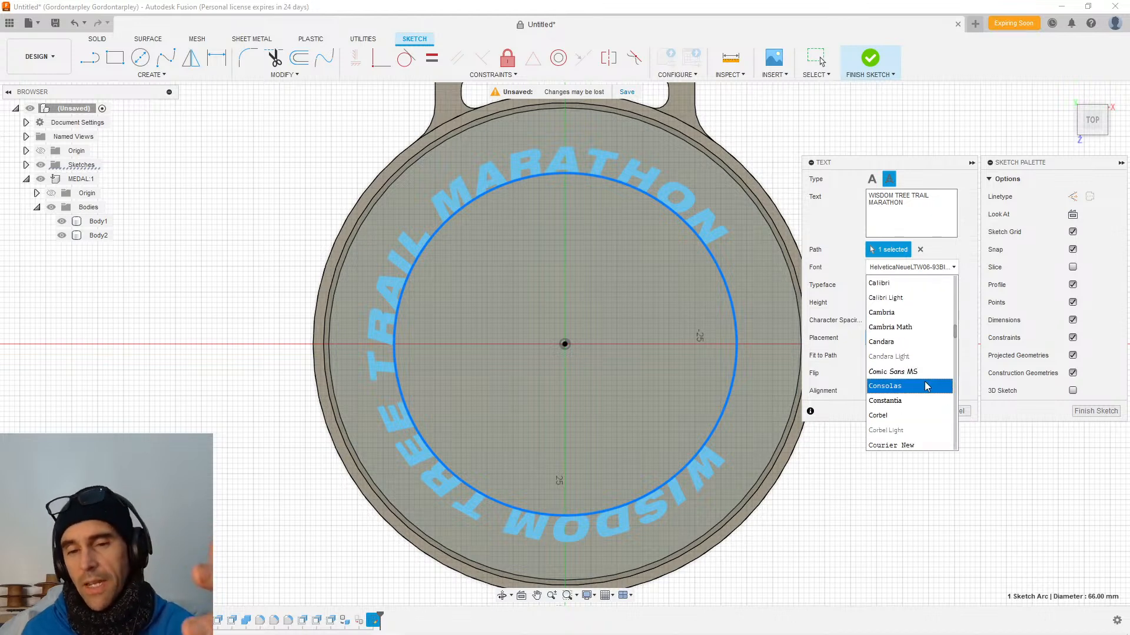
{"action": "scroll", "coordinate": [926, 386], "scroll_direction": "down", "scroll_amount": 2}
{"action": "scroll", "coordinate": [927, 386], "scroll_direction": "up", "scroll_amount": 2}
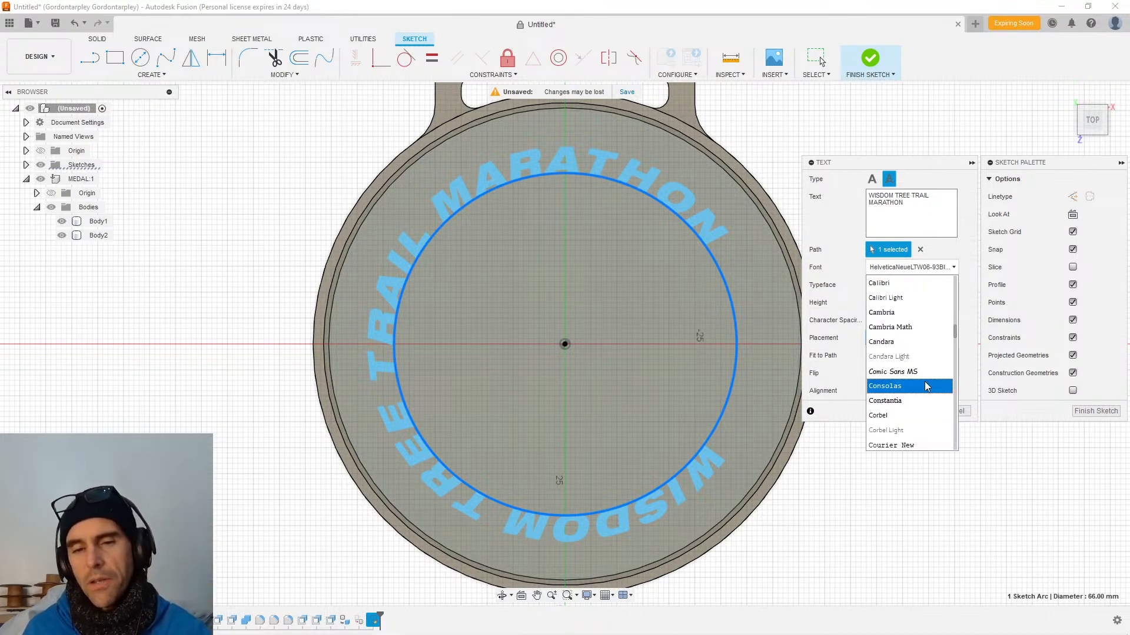
{"action": "scroll", "coordinate": [924, 384], "scroll_direction": "down", "scroll_amount": 5}
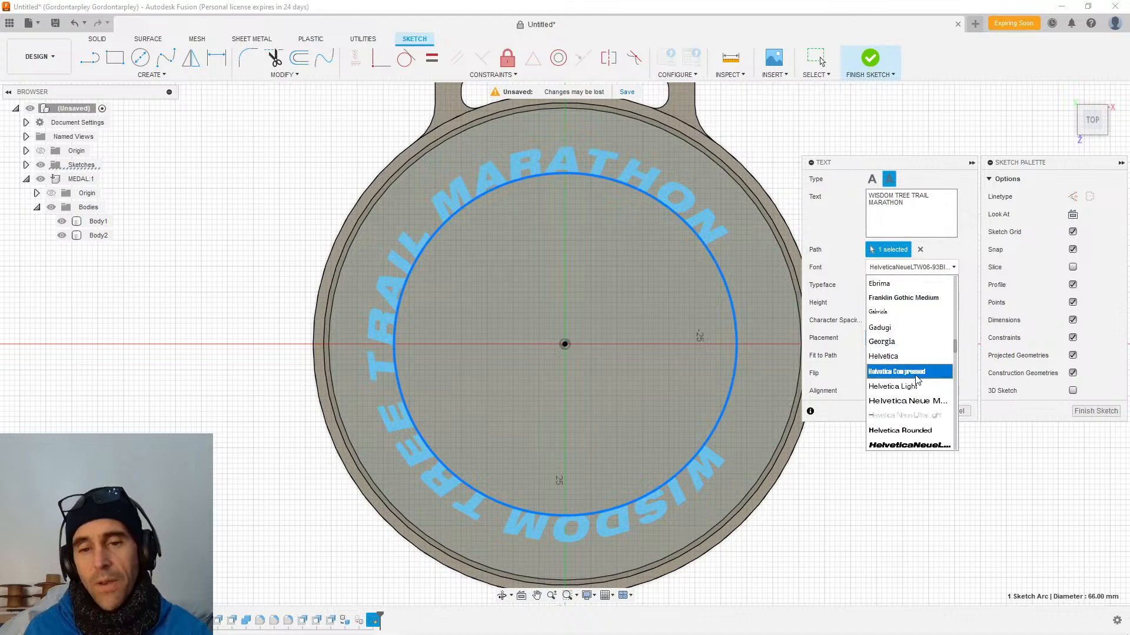
{"action": "left_click", "coordinate": [916, 376]}
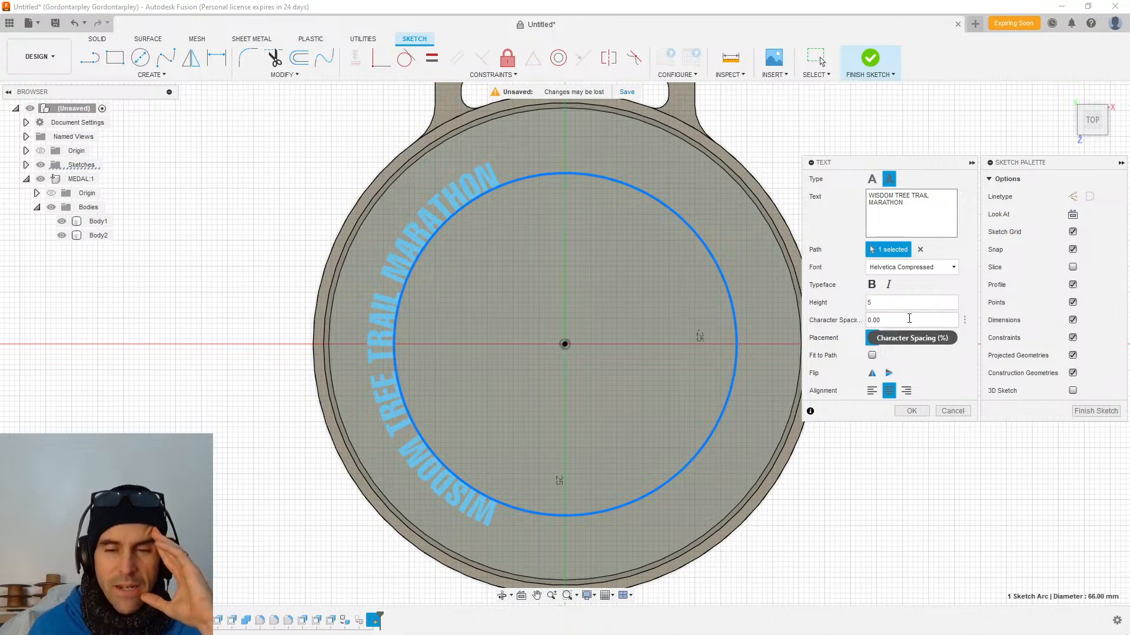
Try a character spacing of 10 and a height of 10 mm on the curved text.
{"action": "left_click_drag", "start_coordinate": [909, 320], "coordinate": [864, 320]}
{"action": "key", "text": "BackSpace"}
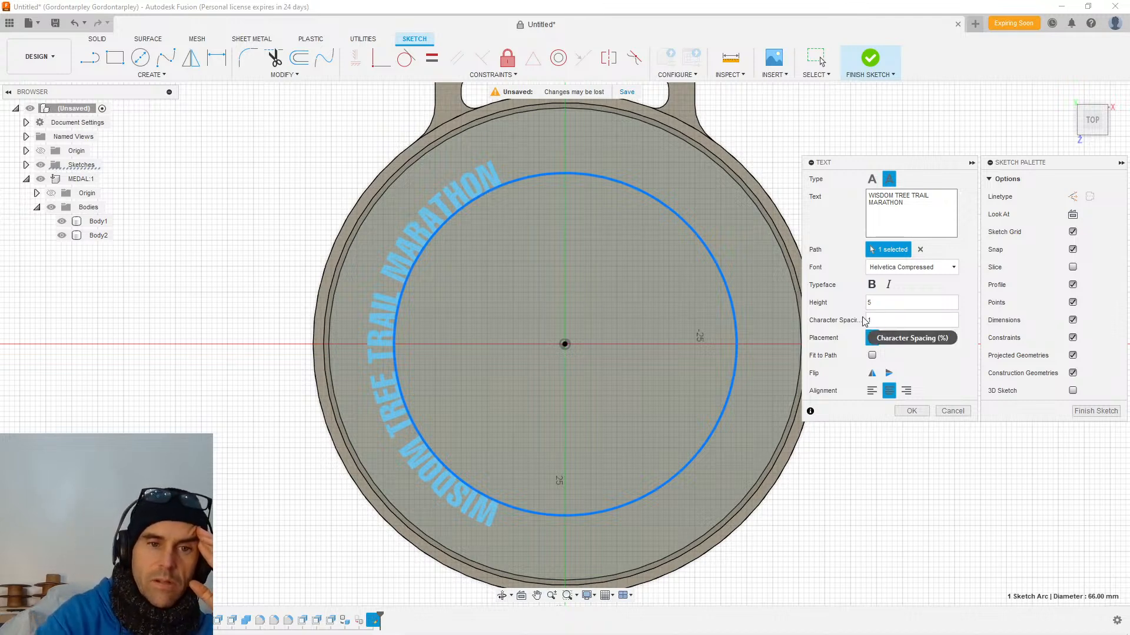
{"action": "type", "text": "10"}
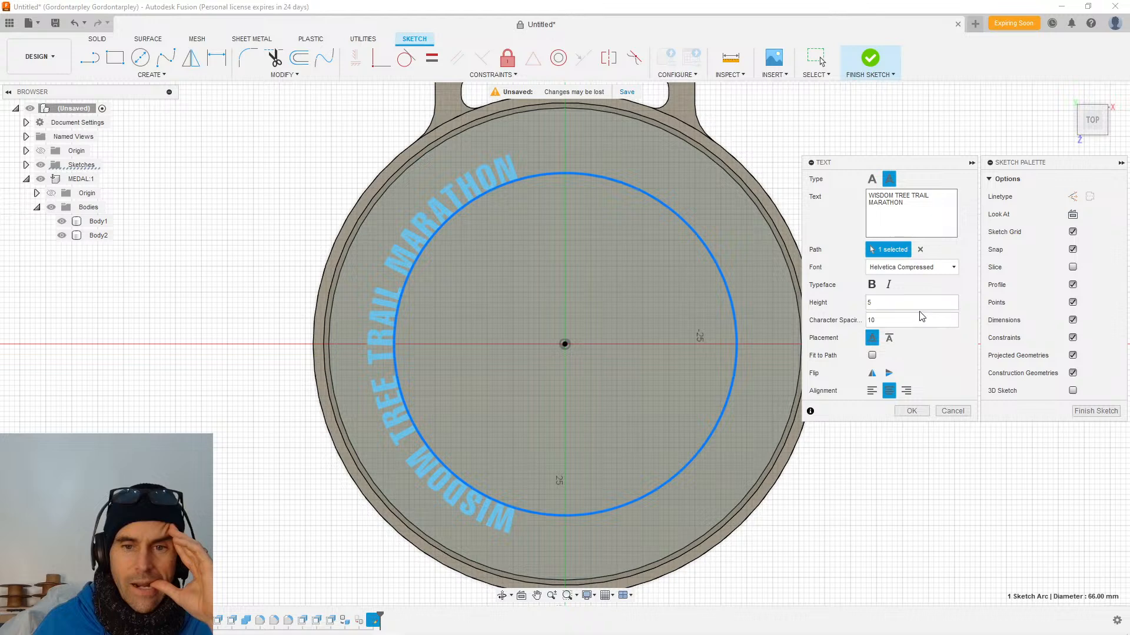
{"action": "left_click", "coordinate": [868, 303]}
{"action": "type", "text": "10"}
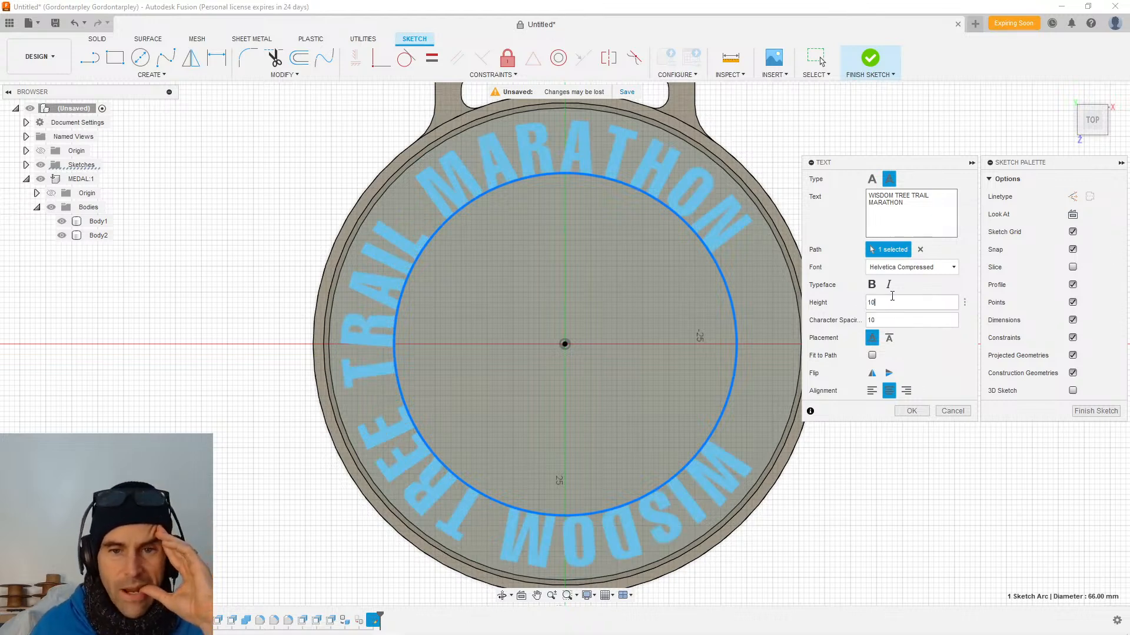
Set the curved text's character spacing to 5 and its height to 6.3 mm, and apply the text settings.
{"action": "key", "text": "Tab"}
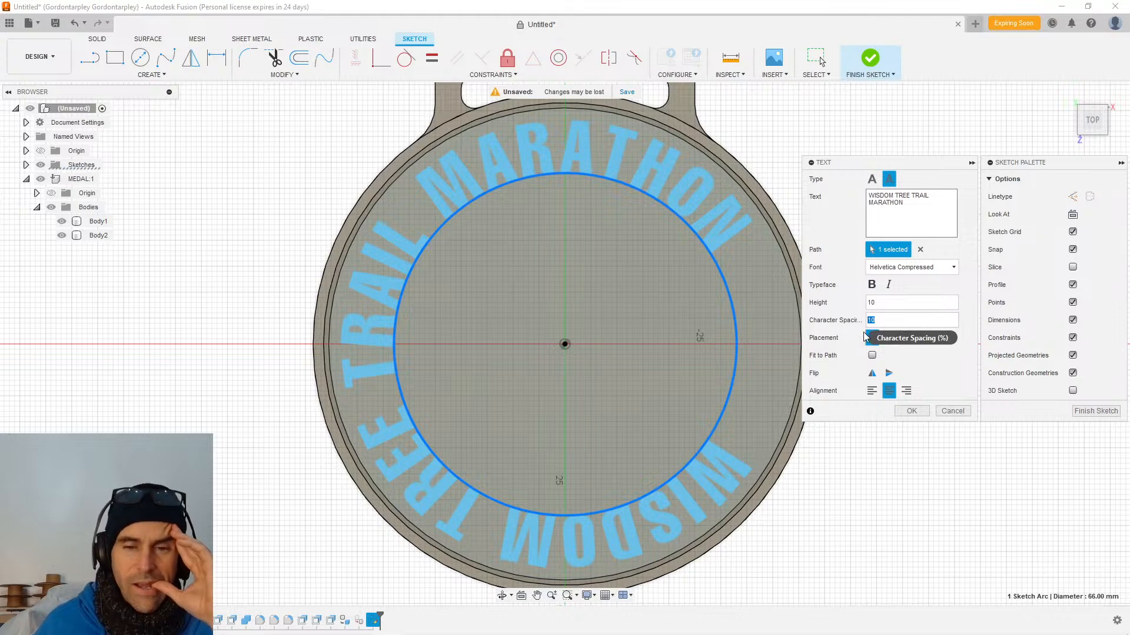
{"action": "type", "text": "5"}
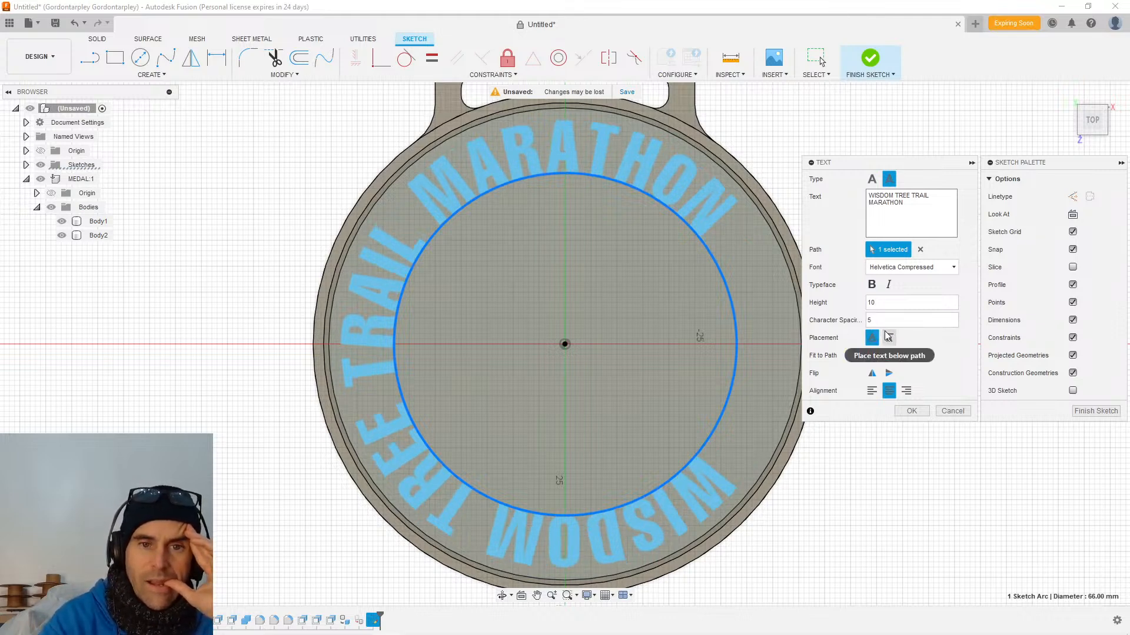
{"action": "left_click_drag", "start_coordinate": [887, 305], "coordinate": [851, 303]}
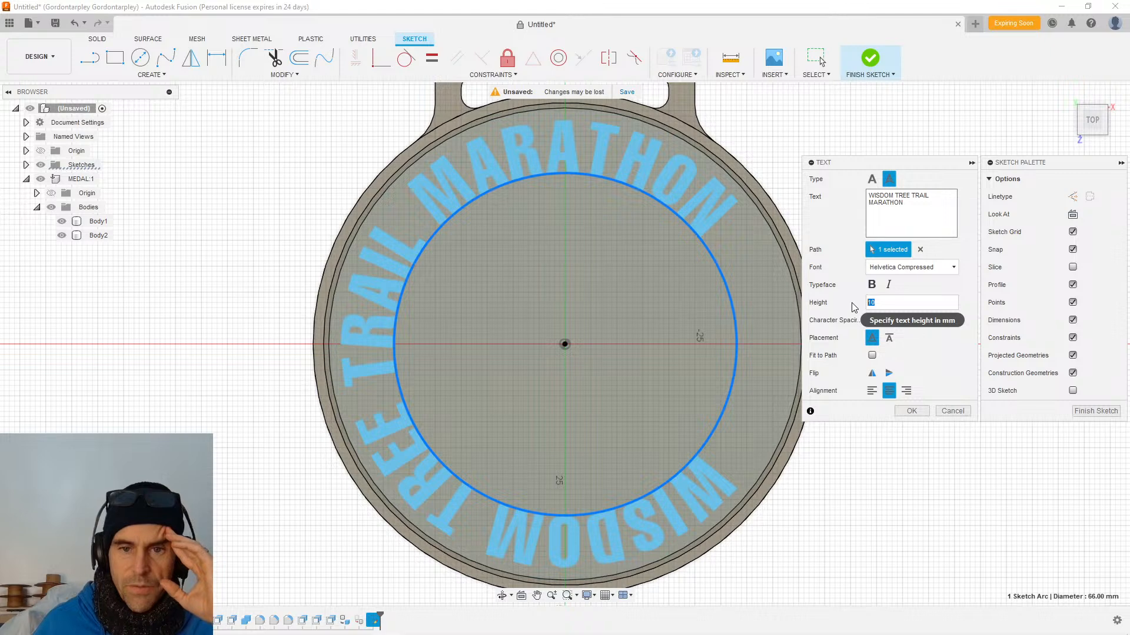
{"action": "type", "text": "5"}
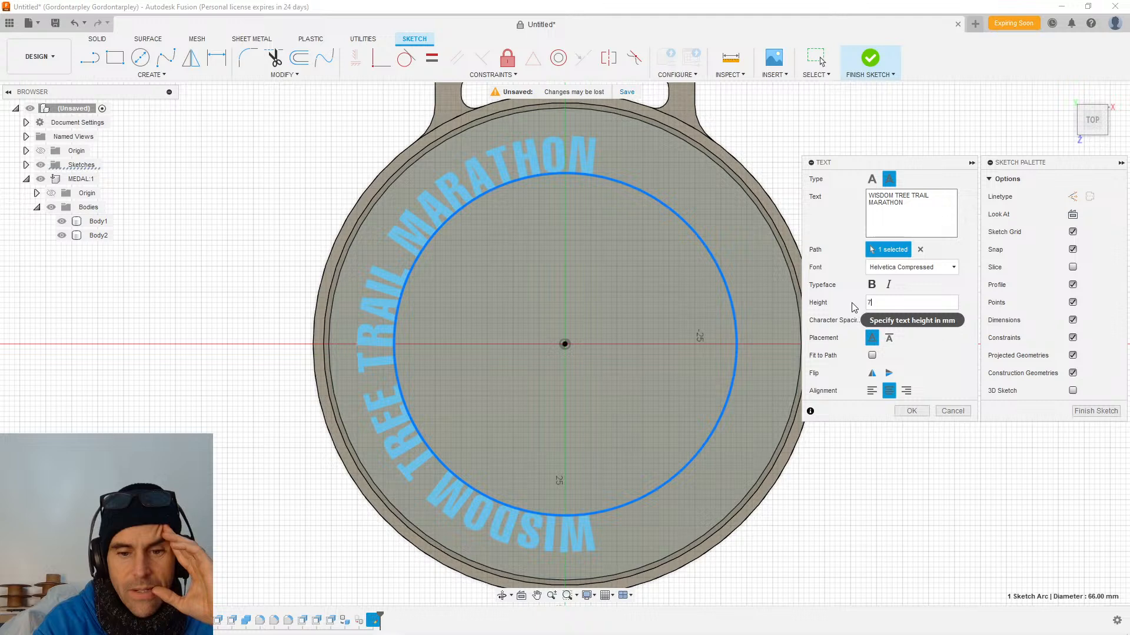
{"action": "key", "text": "BackSpace"}
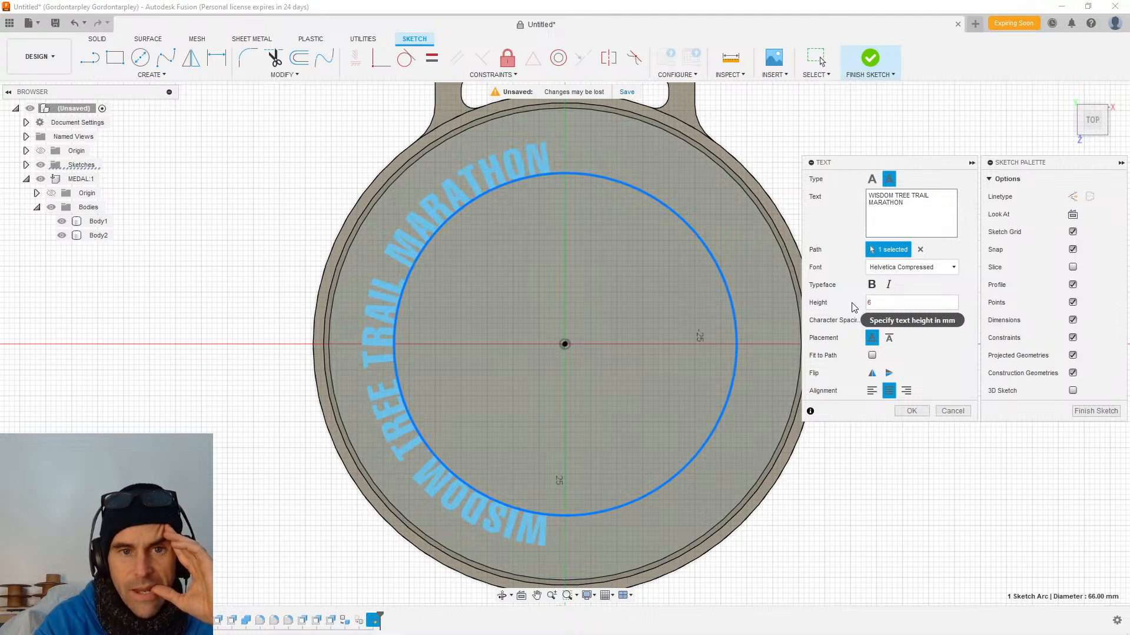
{"action": "type", "text": "6"}
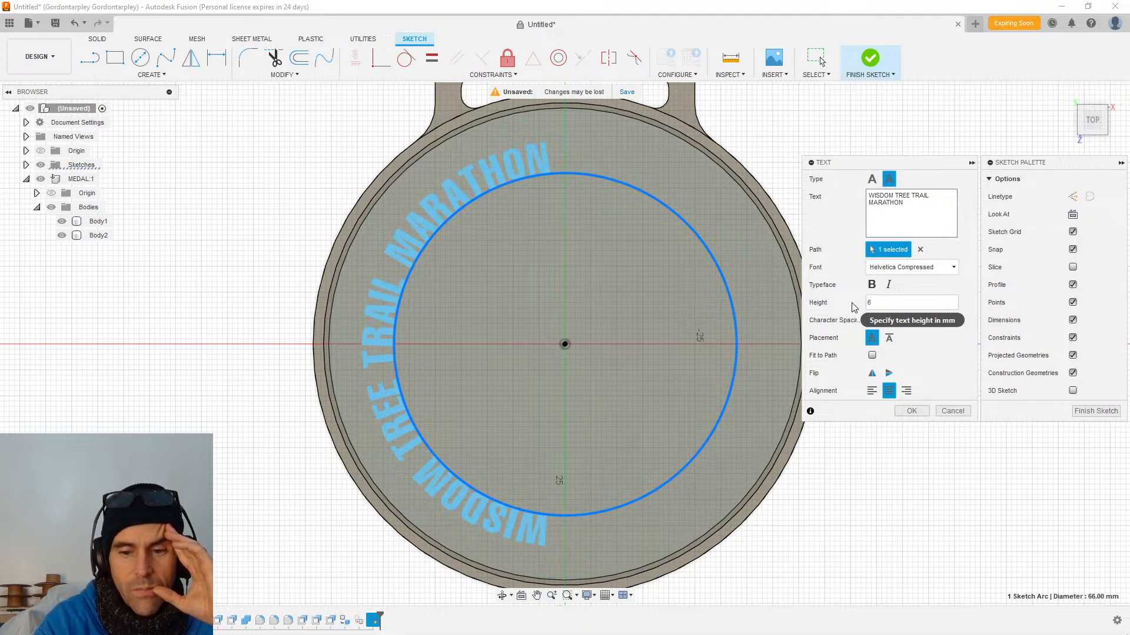
{"action": "type", "text": ".5"}
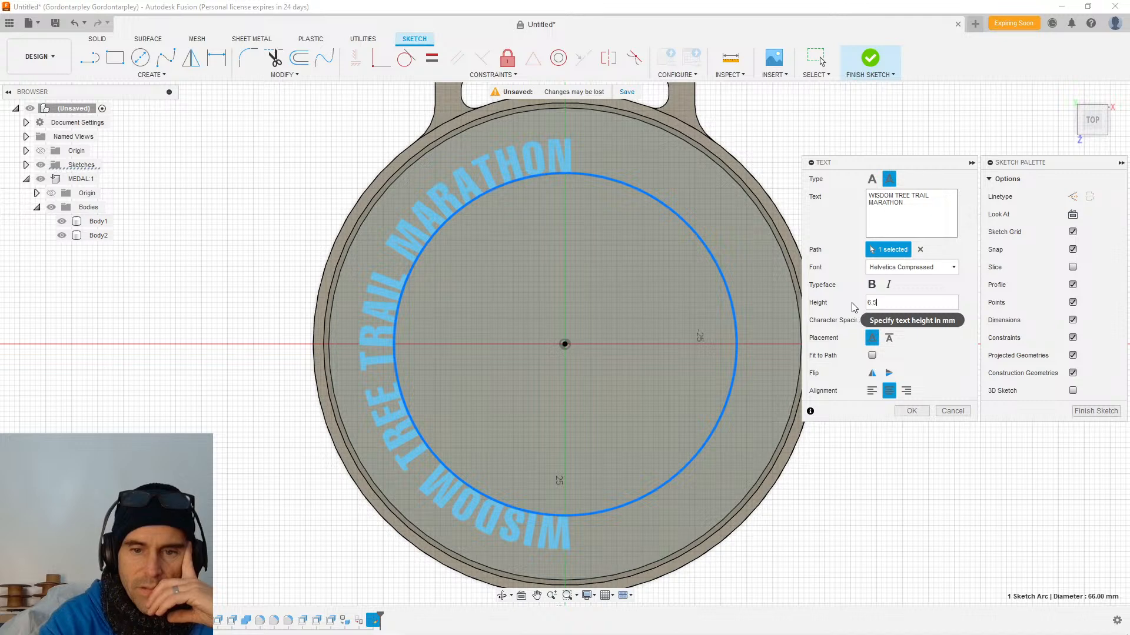
{"action": "key", "text": "BackSpace"}
{"action": "type", "text": "3"}
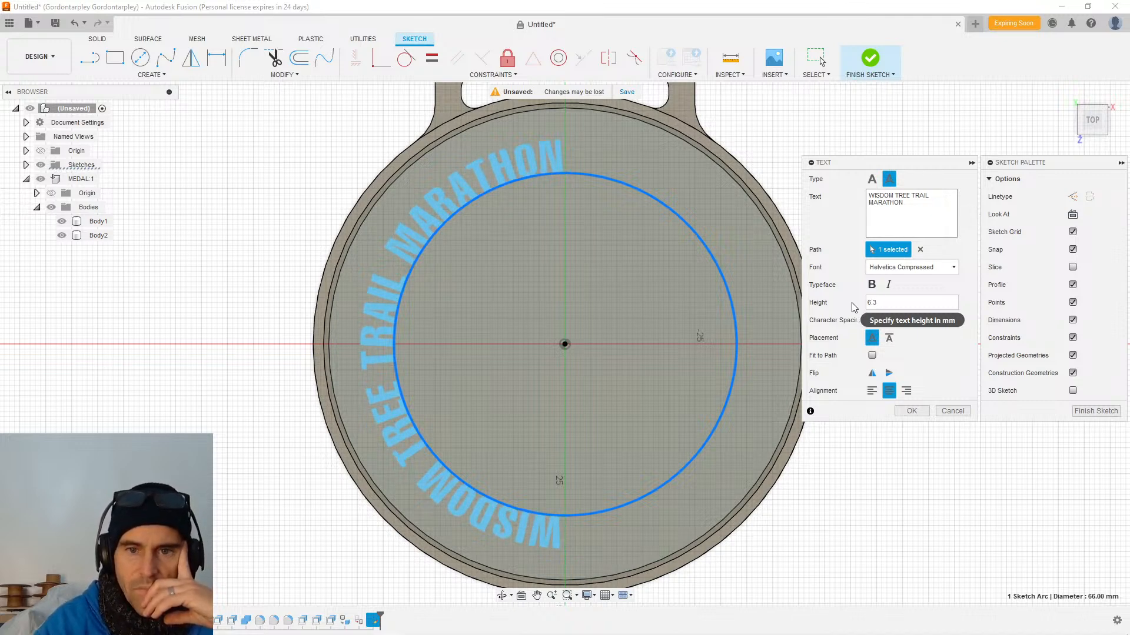
{"action": "left_click", "coordinate": [872, 197]}
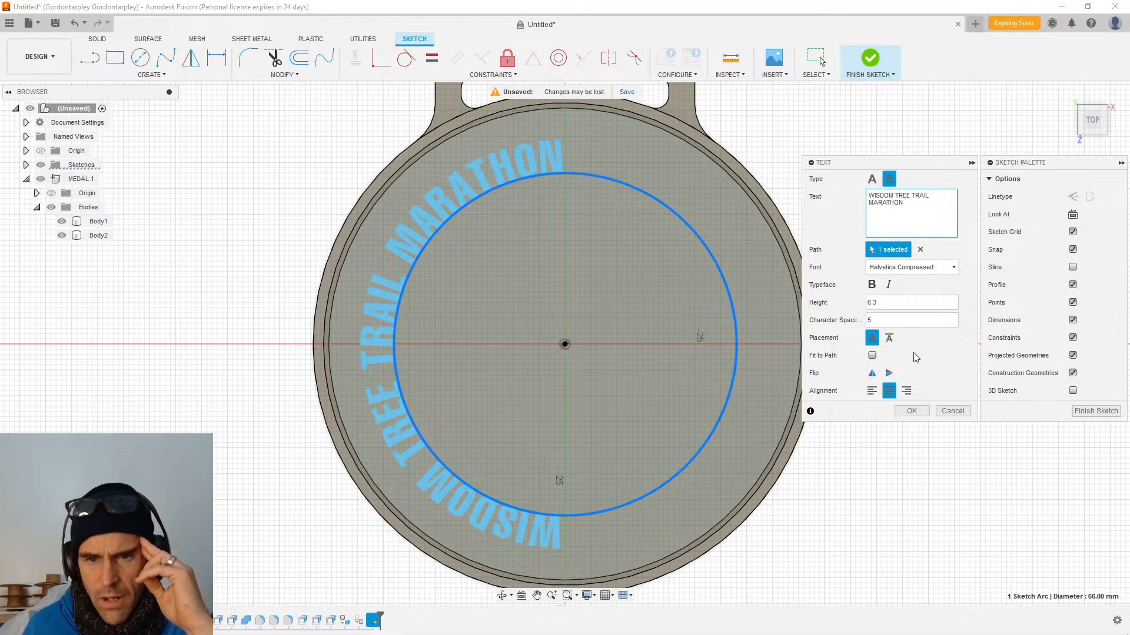
{"action": "left_click", "coordinate": [911, 412]}
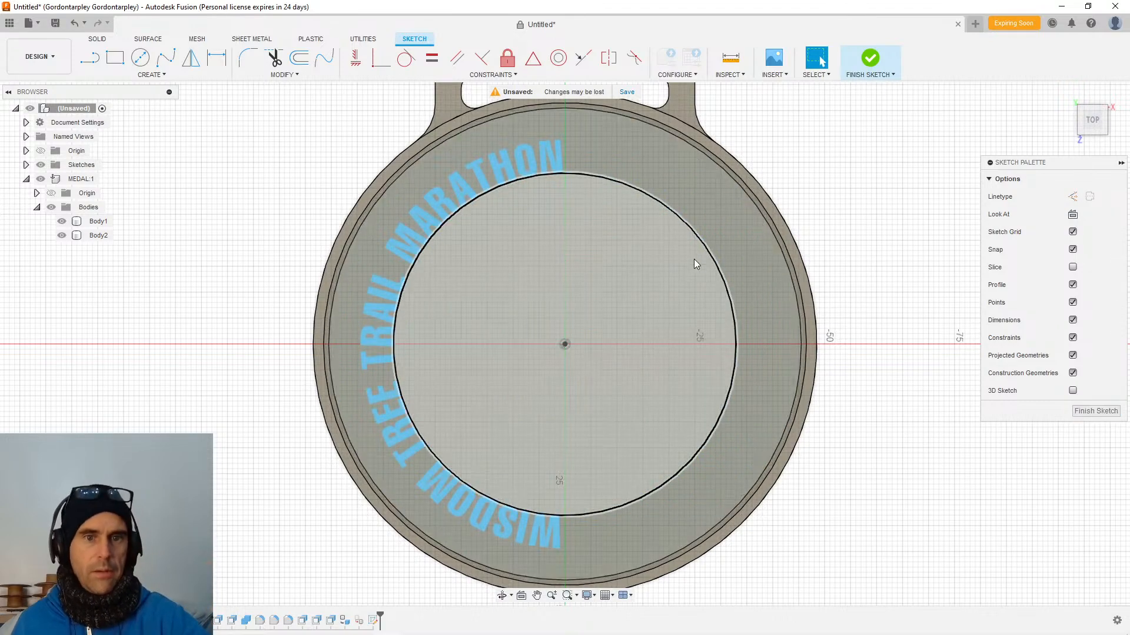
Rotate the inner text circle so the lettering arches centred over the medal's upper half, and convert the circle to construction geometry.
{"action": "left_click", "coordinate": [703, 243]}
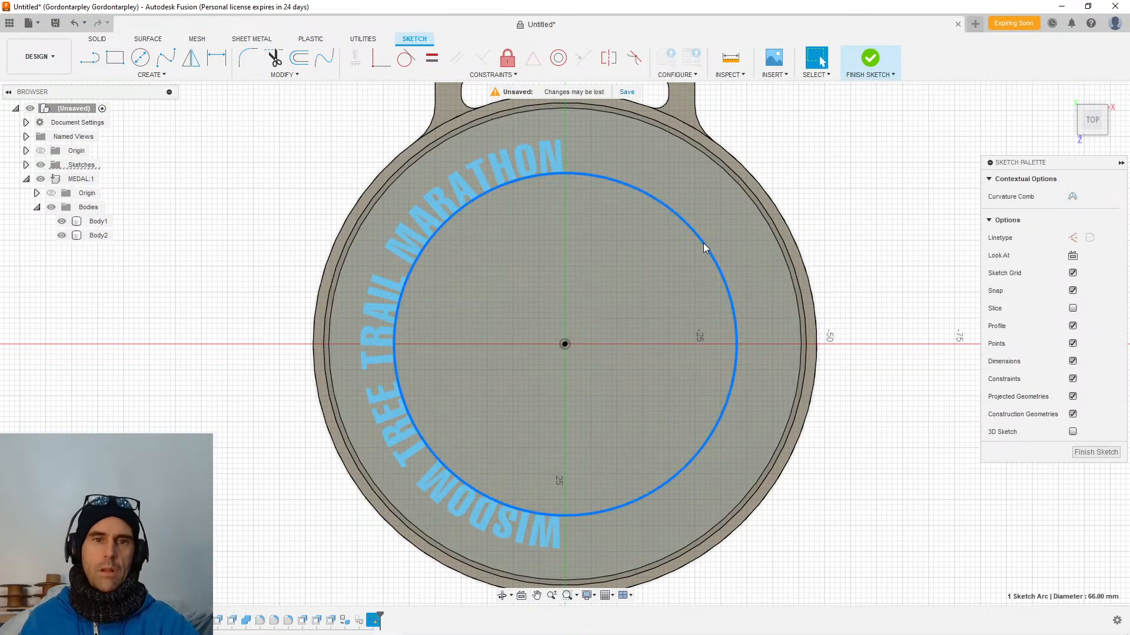
{"action": "key", "text": "m"}
{"action": "mouse_move", "coordinate": [564, 404]}
{"action": "left_mouse_down"}
{"action": "mouse_move", "coordinate": [538, 396]}
{"action": "mouse_move", "coordinate": [502, 344]}
{"action": "mouse_move", "coordinate": [546, 328]}
{"action": "mouse_move", "coordinate": [536, 321]}
{"action": "mouse_move", "coordinate": [556, 326]}
{"action": "mouse_move", "coordinate": [547, 352]}
{"action": "left_mouse_up"}
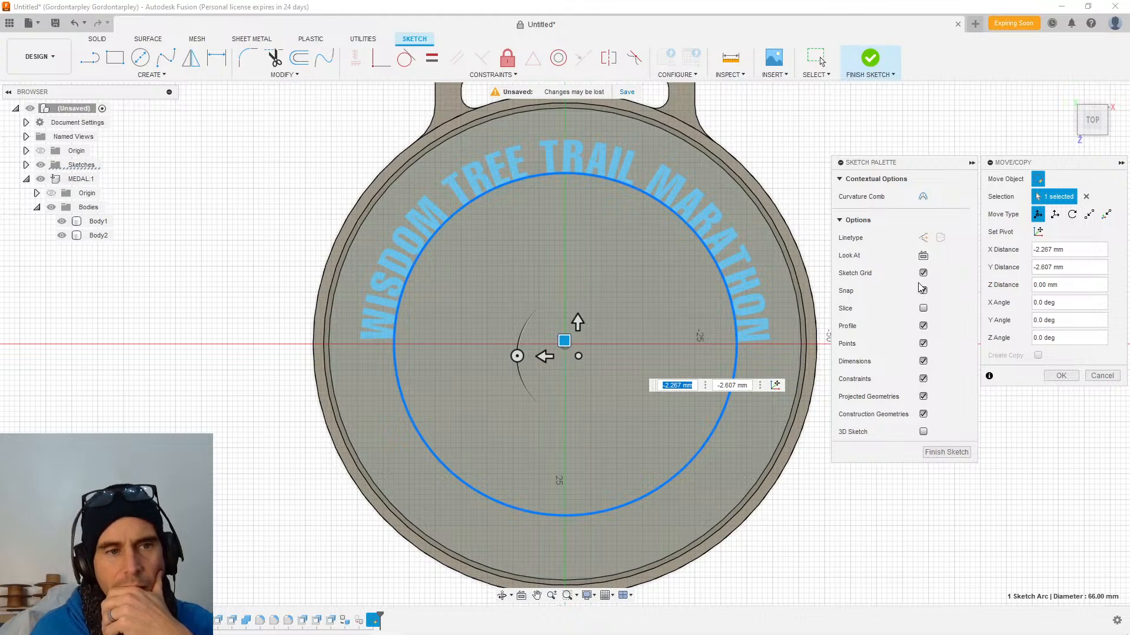
{"action": "left_click", "coordinate": [1061, 376]}
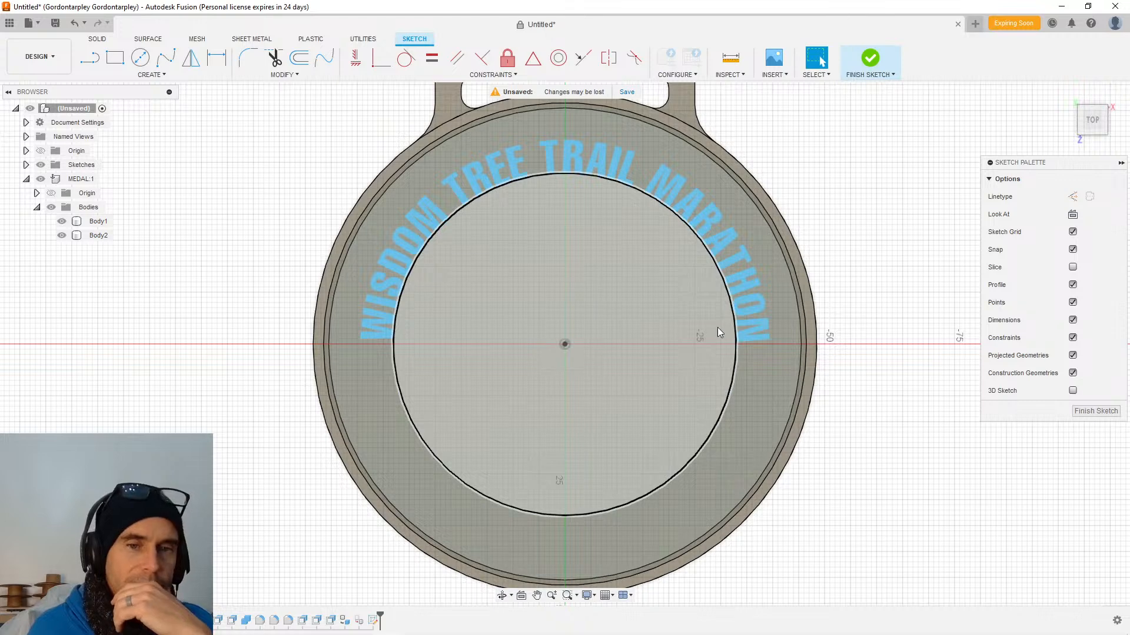
{"action": "left_click", "coordinate": [544, 179]}
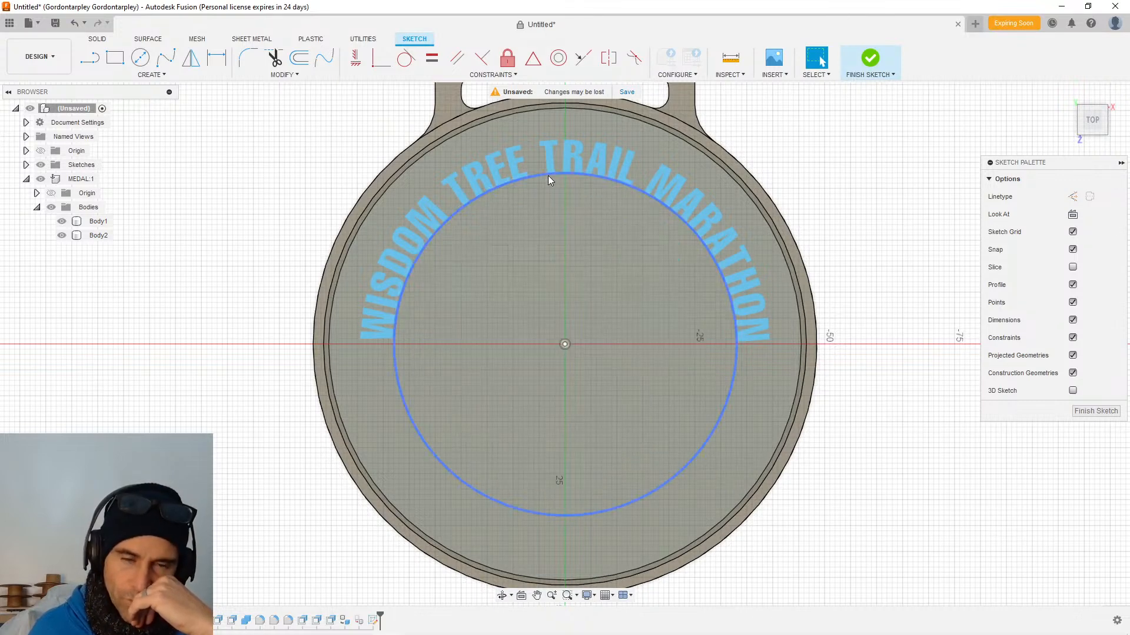
{"action": "key", "text": "x"}
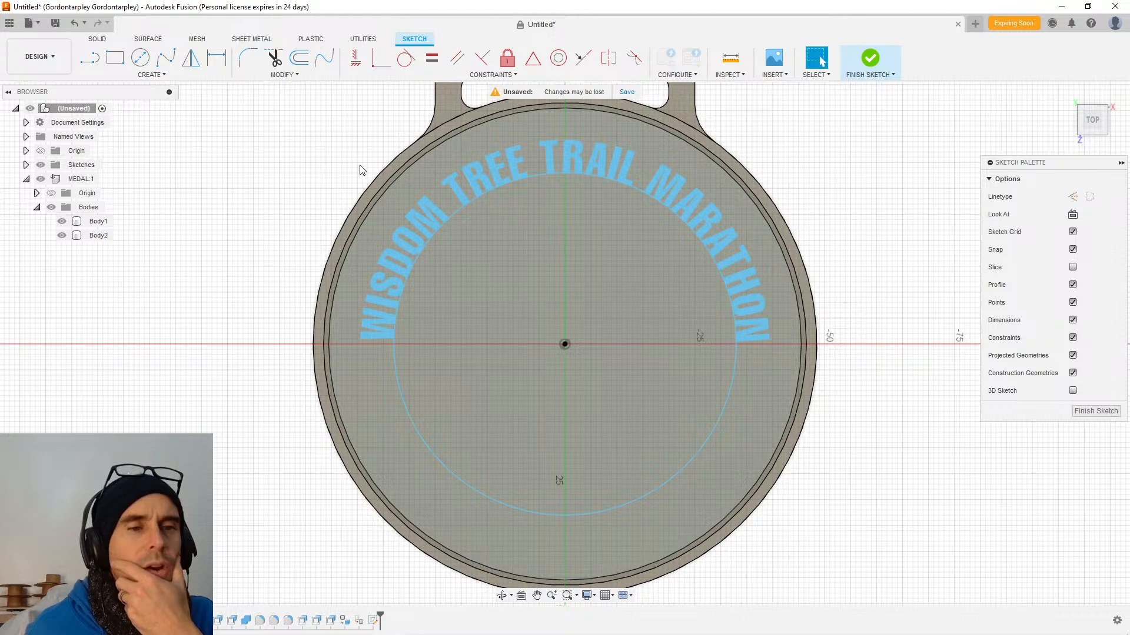
Place a sketch text box on the medal face below its centre and enter the text "2025".
{"action": "left_click", "coordinate": [151, 75]}
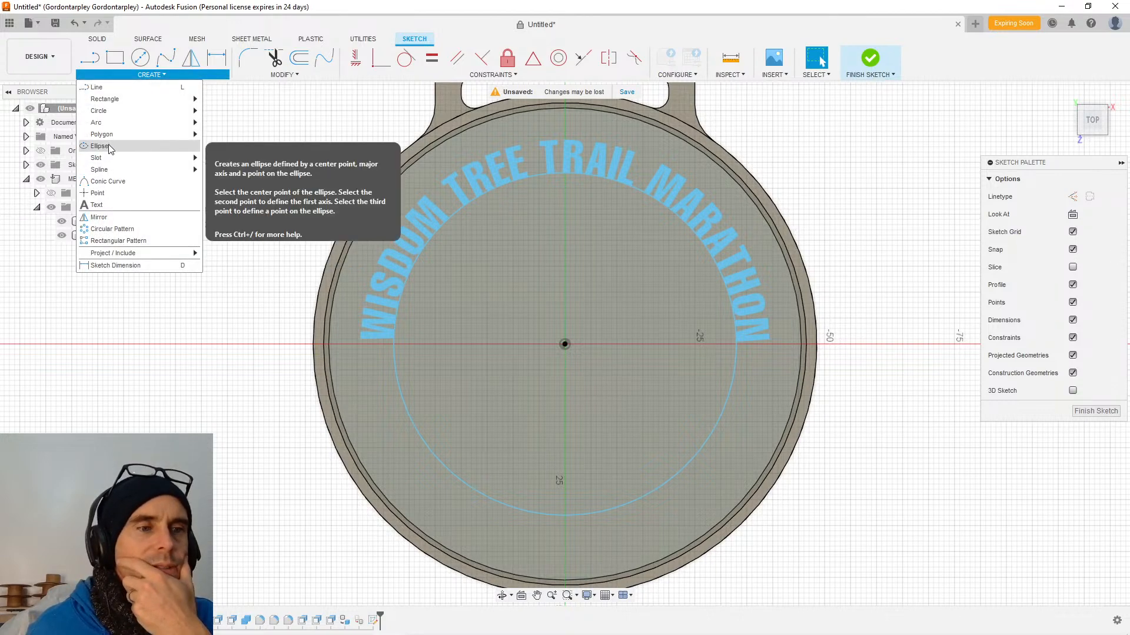
{"action": "left_click", "coordinate": [112, 206]}
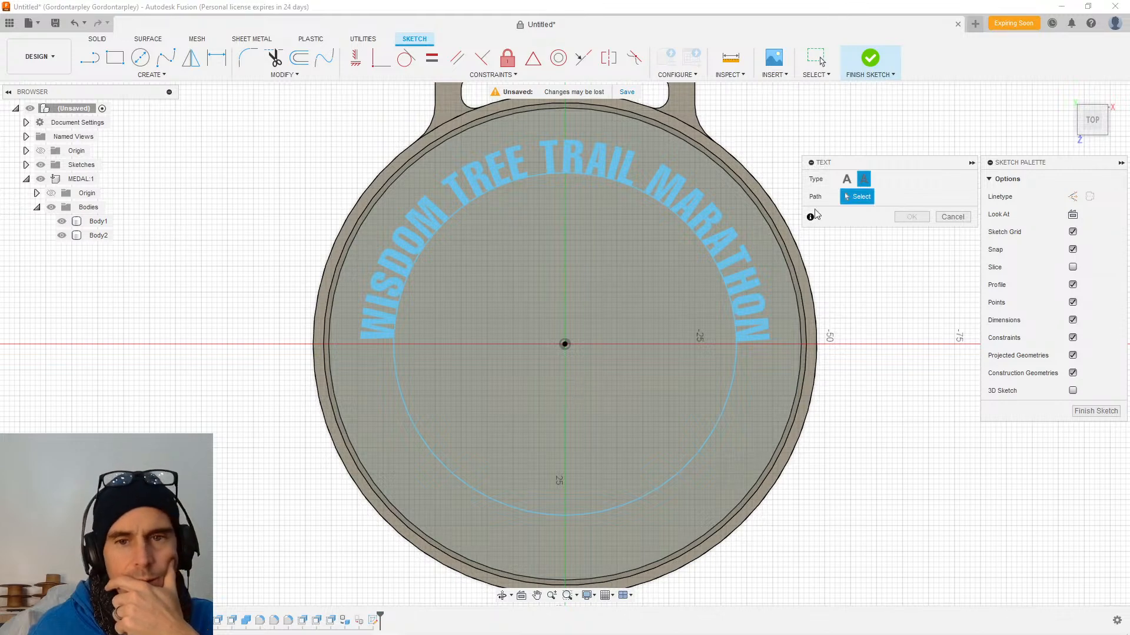
{"action": "left_click", "coordinate": [846, 179]}
{"action": "left_click", "coordinate": [518, 463]}
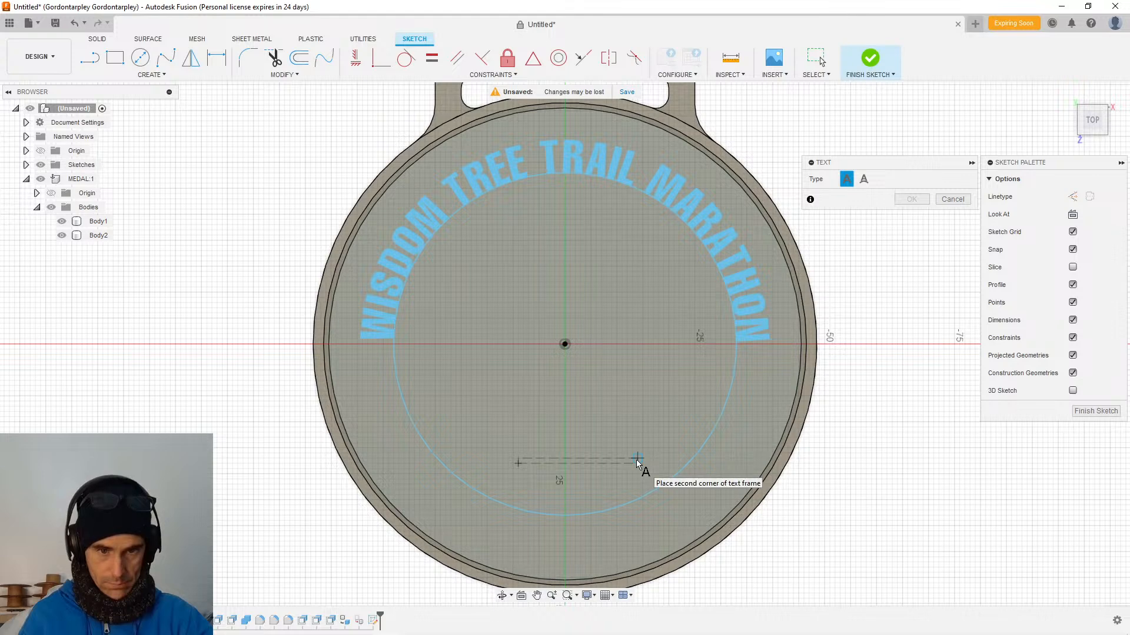
{"action": "left_click", "coordinate": [674, 396]}
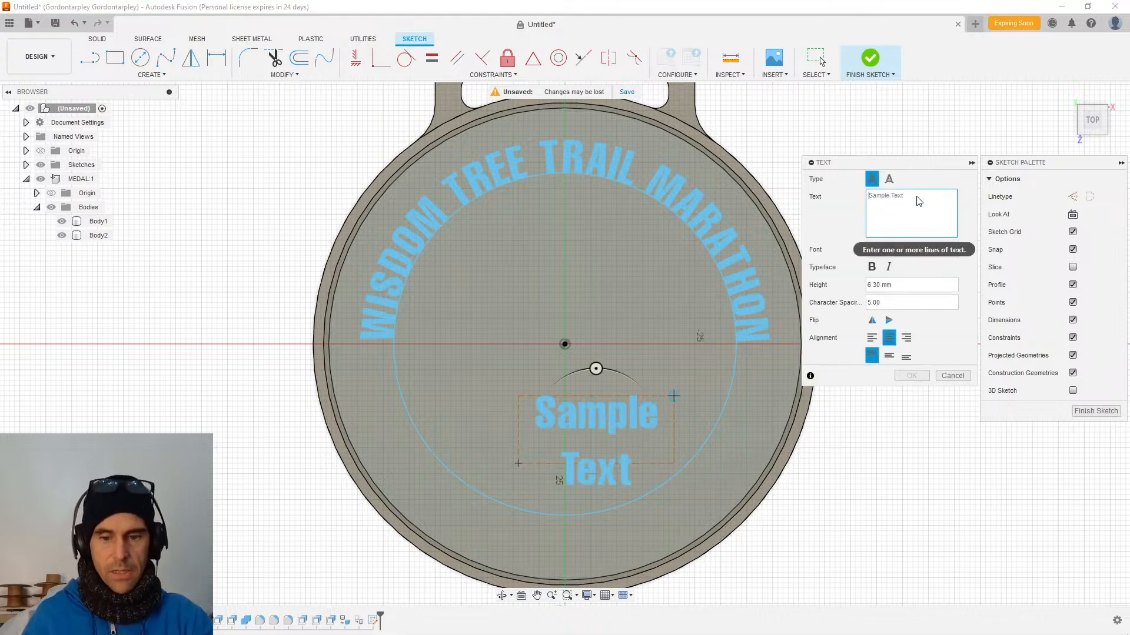
{"action": "type", "text": "2025"}
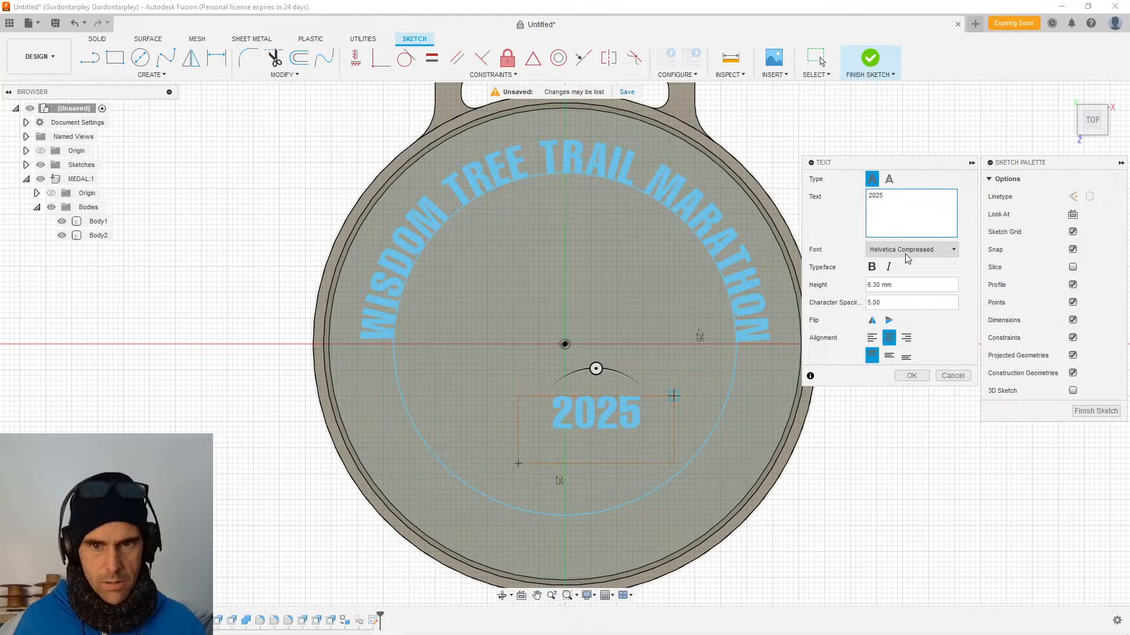
Try the bold and italic typefaces on the "2025" text.
{"action": "left_click", "coordinate": [871, 266]}
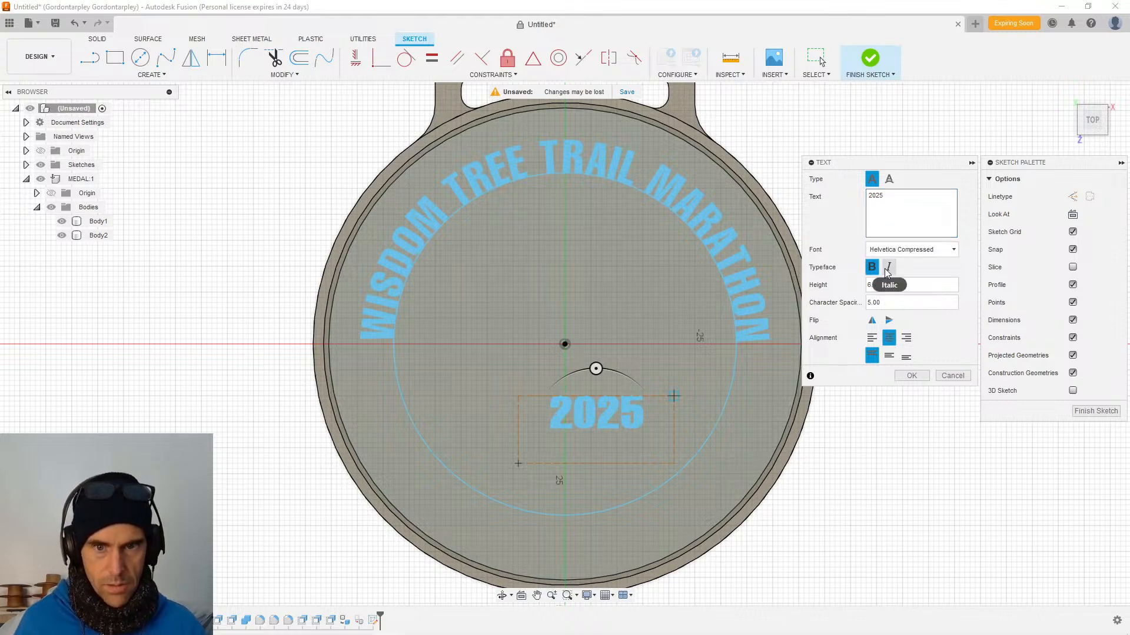
{"action": "left_click", "coordinate": [888, 268]}
{"action": "left_click", "coordinate": [889, 268]}
{"action": "left_click", "coordinate": [872, 267]}
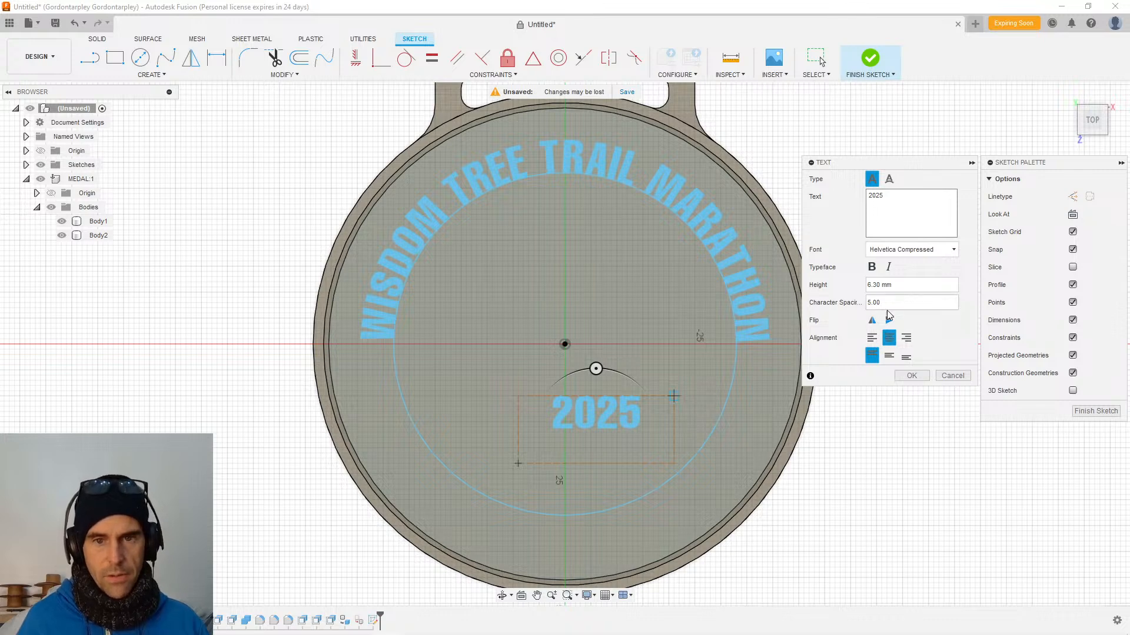
Set the "2025" text height to 10 mm, apply it, and move the text to the medal's lower edge, centred on the vertical axis.
{"action": "left_click_drag", "start_coordinate": [911, 286], "coordinate": [836, 286]}
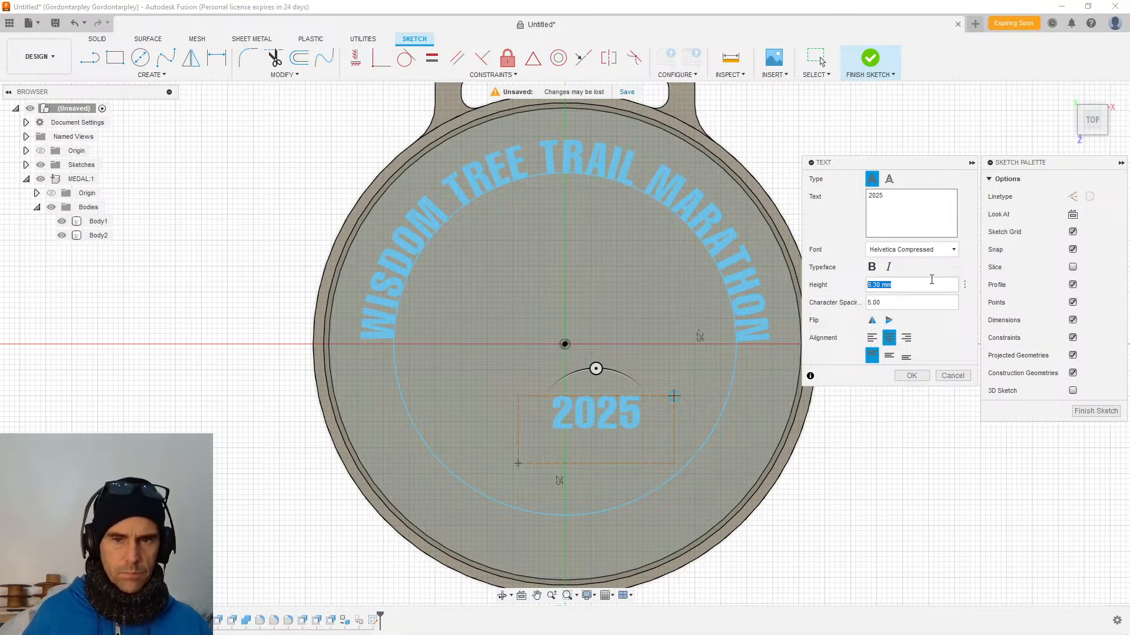
{"action": "type", "text": "10"}
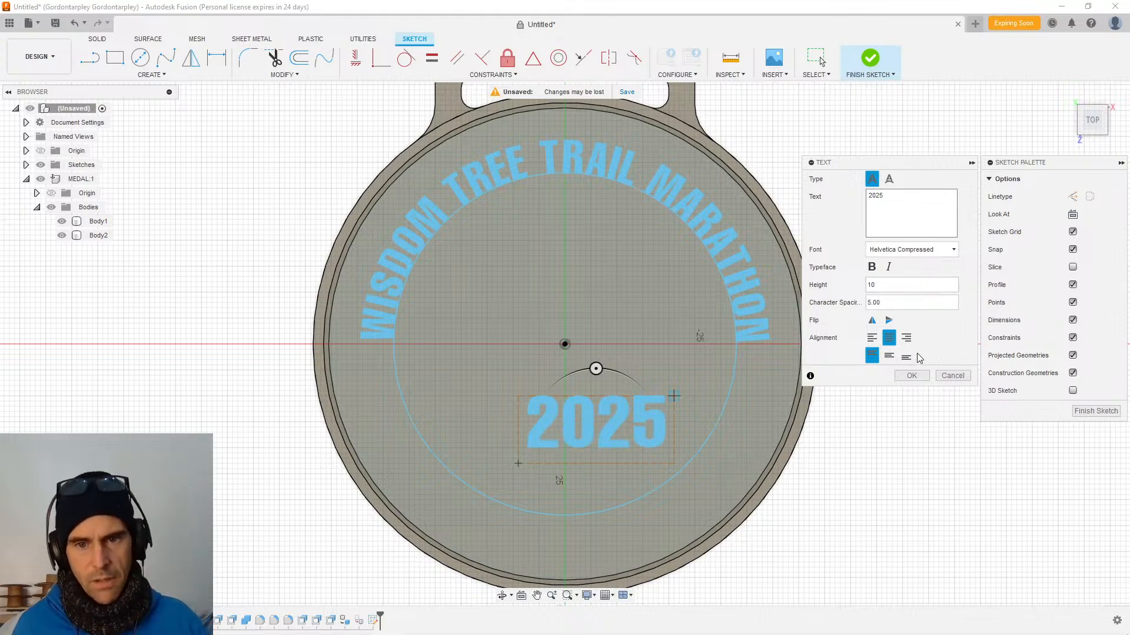
{"action": "left_click", "coordinate": [911, 376]}
{"action": "mouse_move", "coordinate": [579, 422]}
{"action": "left_mouse_down"}
{"action": "mouse_move", "coordinate": [553, 501]}
{"action": "mouse_move", "coordinate": [556, 542]}
{"action": "left_mouse_up"}
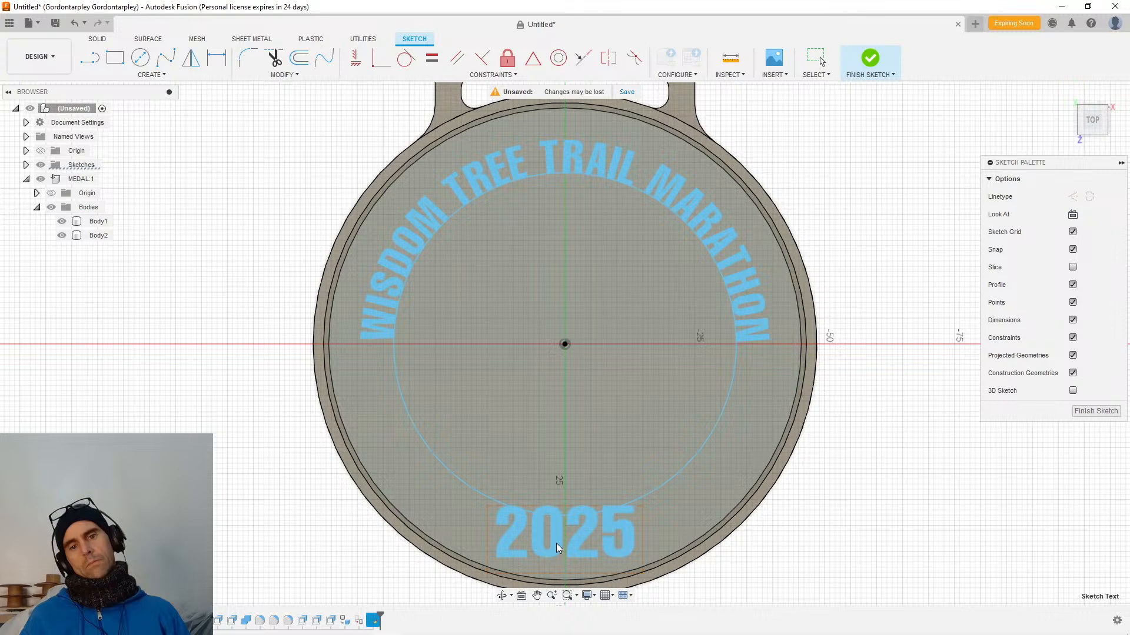
{"action": "left_click_drag", "start_coordinate": [555, 542], "coordinate": [556, 542]}
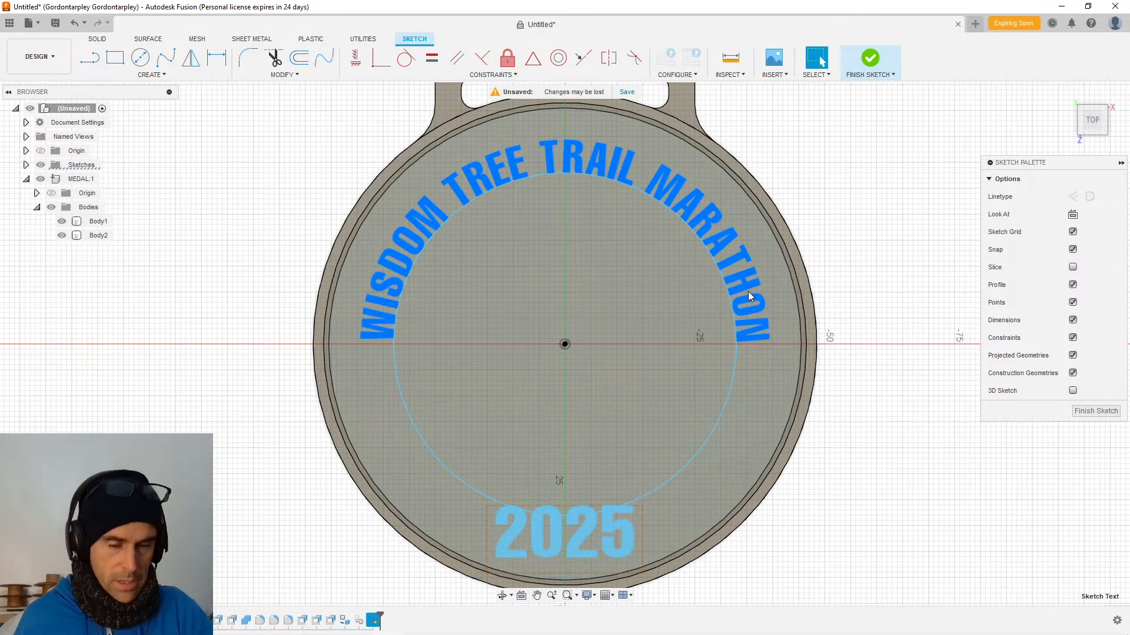
Finish the lettering sketch.
{"action": "left_click", "coordinate": [736, 365]}
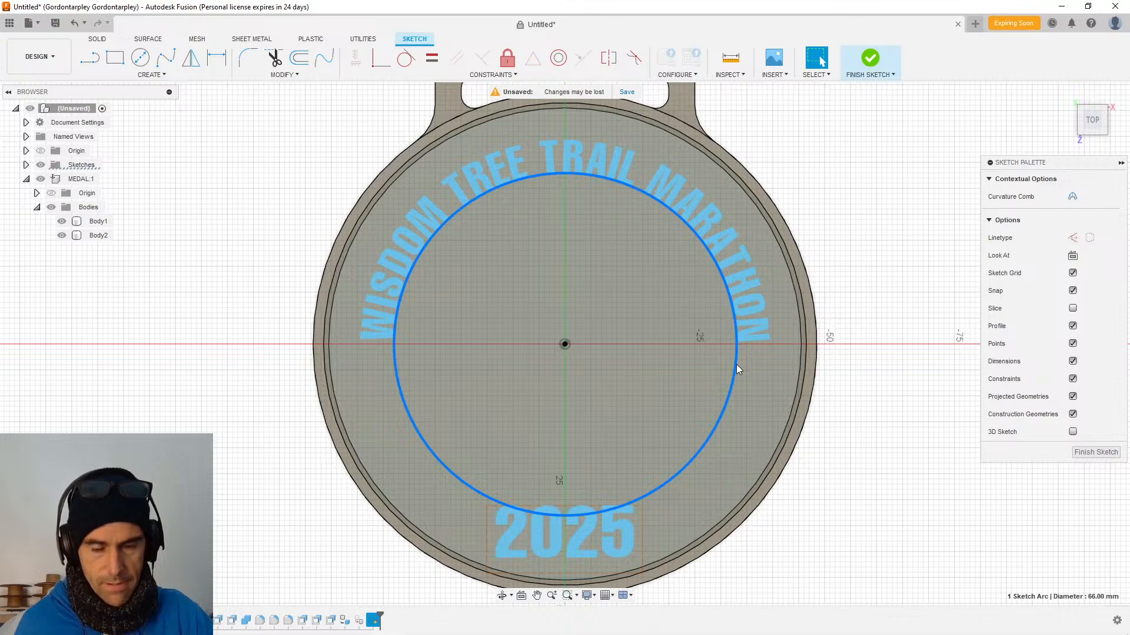
{"action": "right_click", "coordinate": [737, 365]}
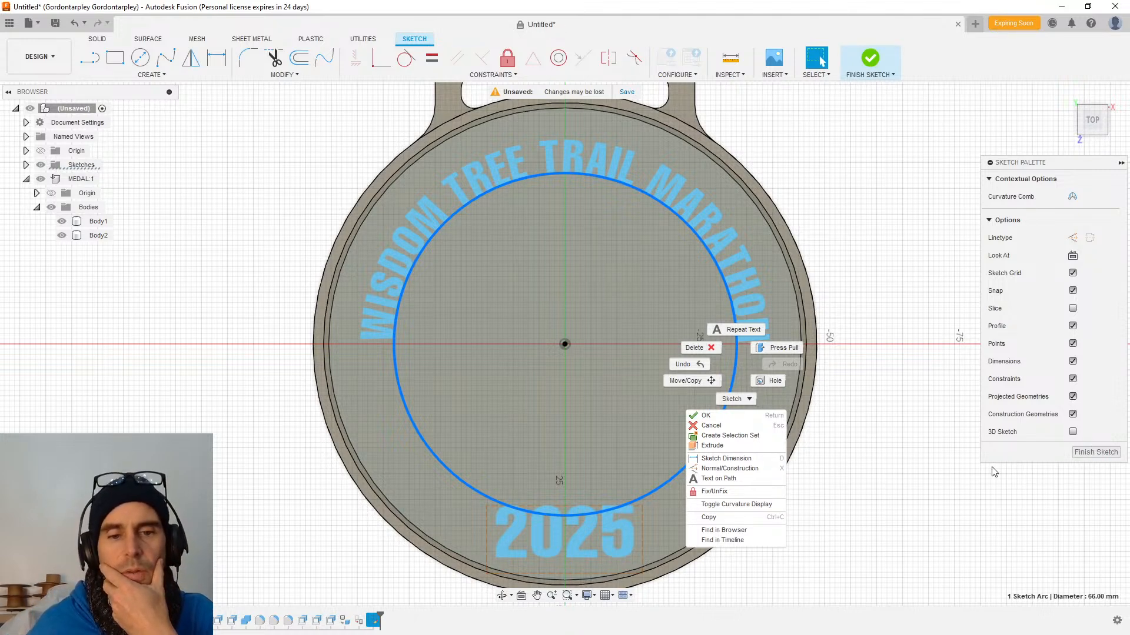
{"action": "left_click", "coordinate": [953, 476]}
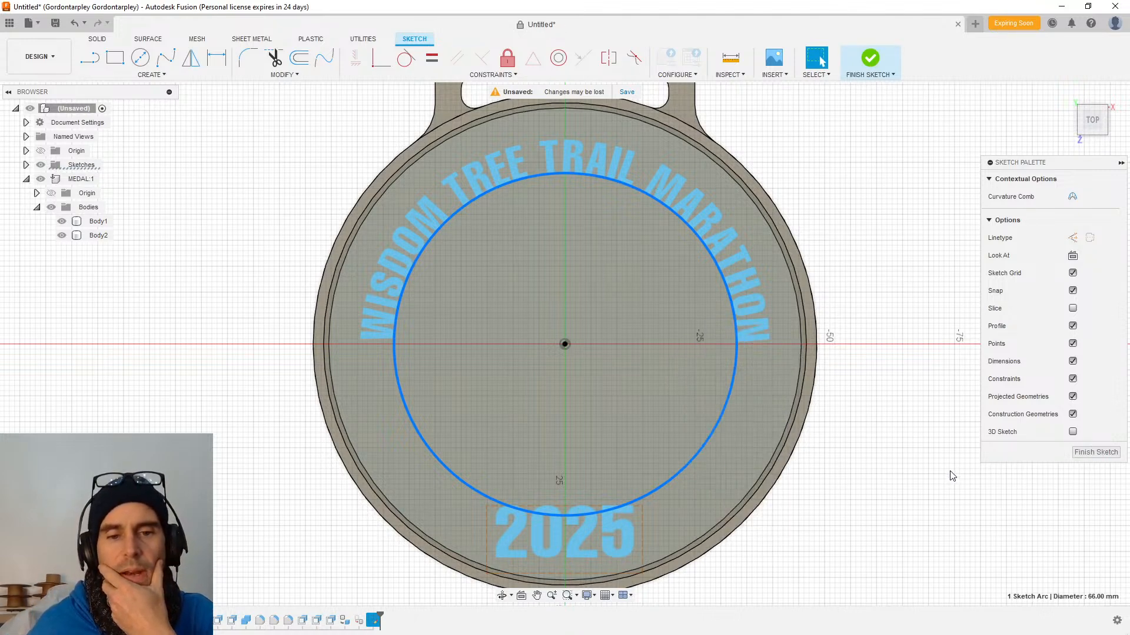
{"action": "left_click", "coordinate": [972, 440]}
{"action": "left_click", "coordinate": [1078, 412]}
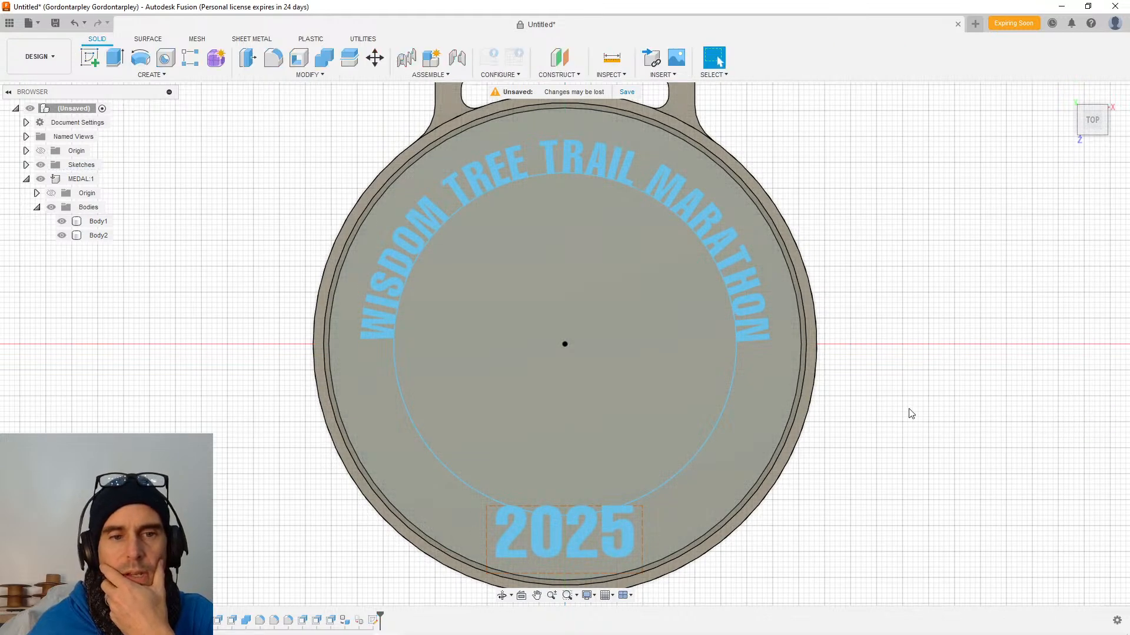
Try to extrude the curved lettering and the "2025" text together by 8 mm as a new body.
{"action": "left_click", "coordinate": [805, 364]}
{"action": "left_click", "coordinate": [815, 366]}
{"action": "scroll", "coordinate": [390, 327], "scroll_direction": "up", "scroll_amount": 3}
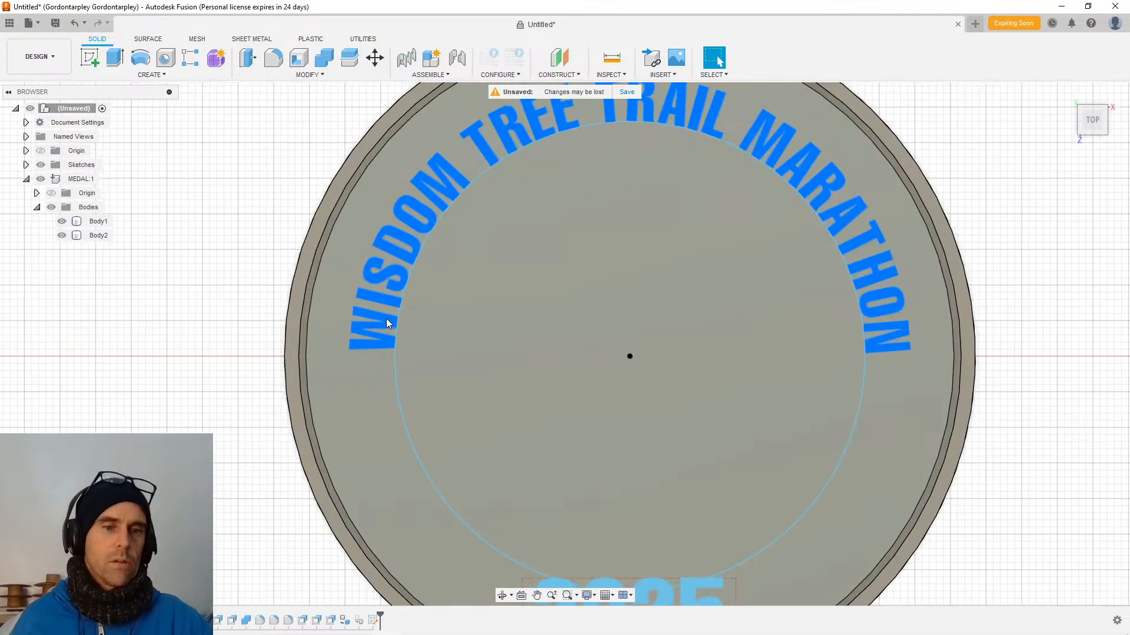
{"action": "left_click", "coordinate": [390, 324]}
{"action": "scroll", "coordinate": [417, 333], "scroll_direction": "down", "scroll_amount": 3}
{"action": "middle_click_drag", "start_coordinate": [500, 370], "coordinate": [466, 271]}
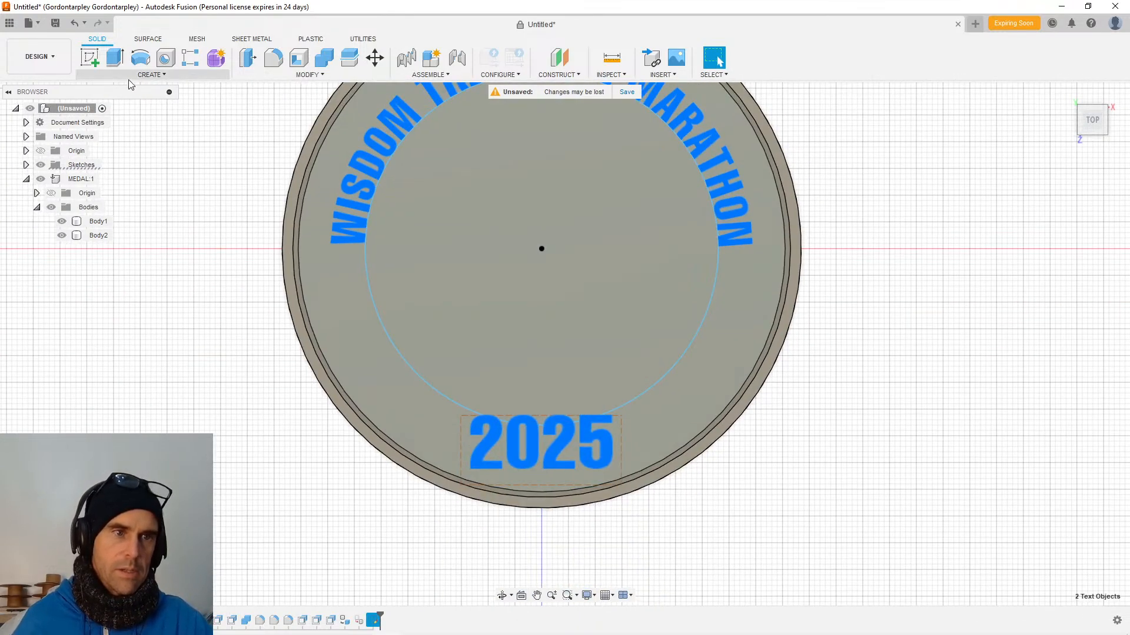
{"action": "left_click", "coordinate": [115, 57]}
{"action": "middle_click_drag", "start_coordinate": [414, 299], "coordinate": [421, 387], "text": "shift"}
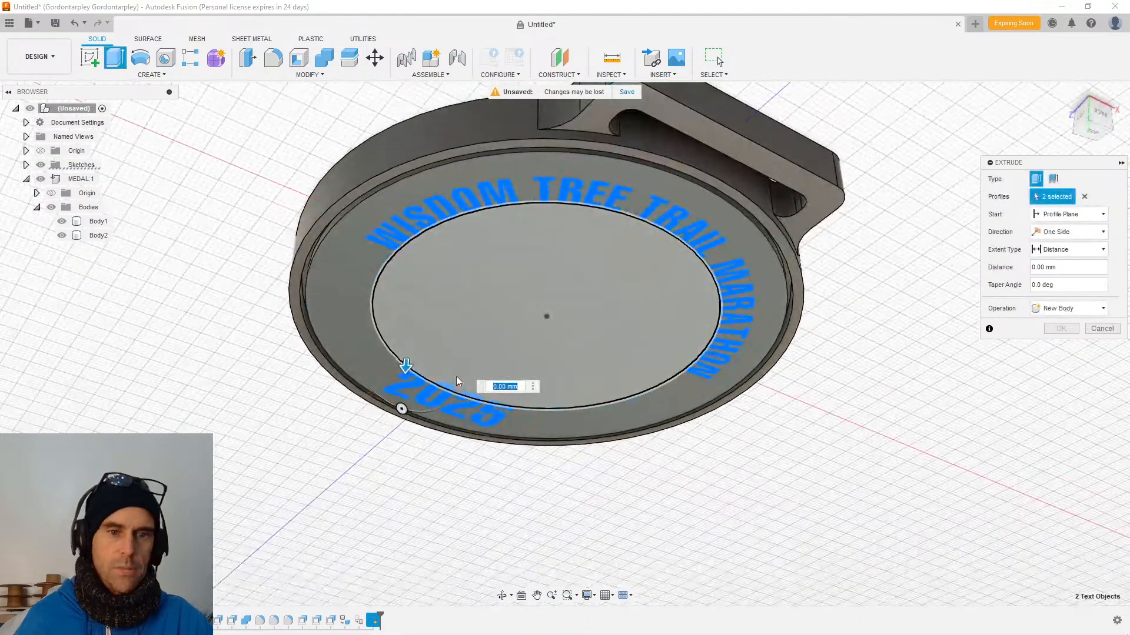
{"action": "left_click_drag", "start_coordinate": [405, 370], "coordinate": [401, 404]}
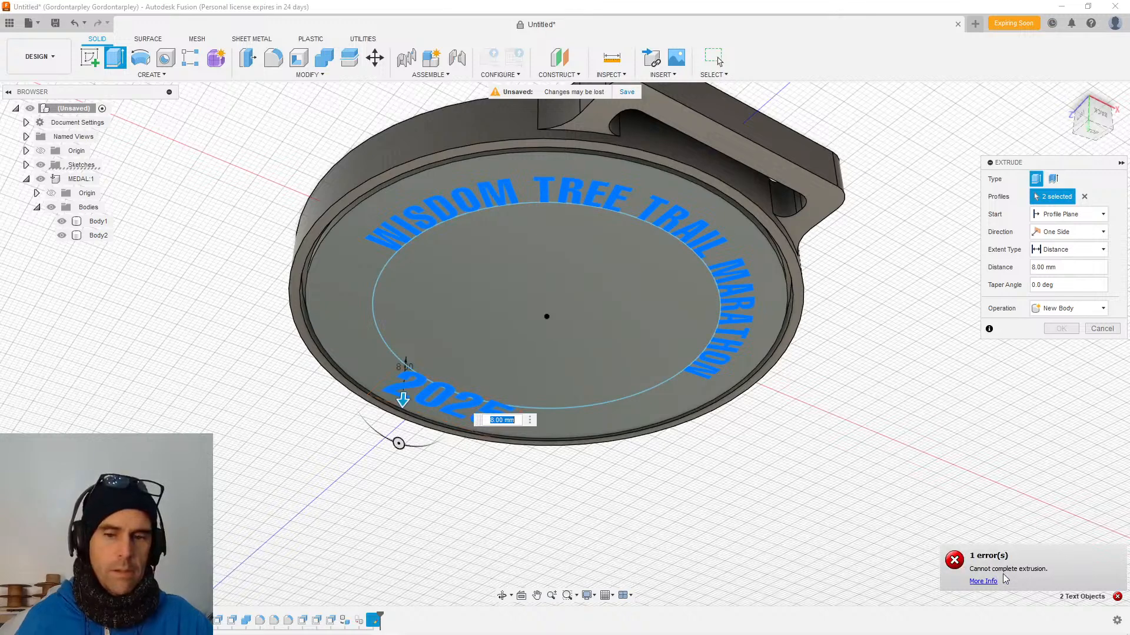
{"action": "left_click", "coordinate": [1102, 328]}
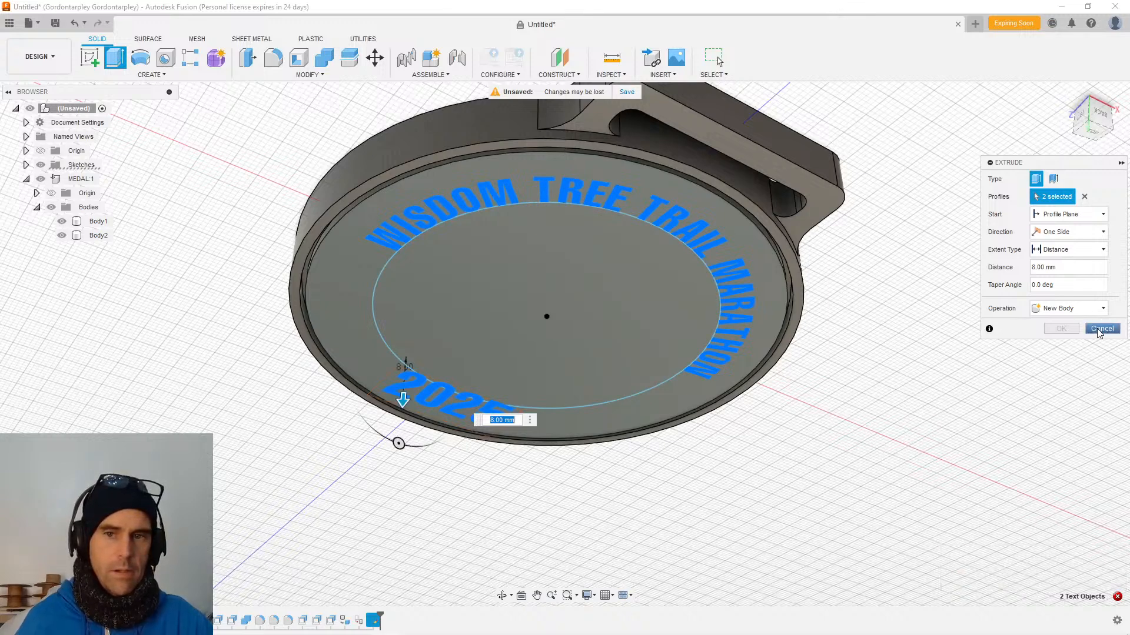
Try to extrude the curved "WISDOM TREE TRAIL MARATHON" lettering alone by 2 mm as a new body.
{"action": "scroll", "coordinate": [389, 213], "scroll_direction": "up", "scroll_amount": 2}
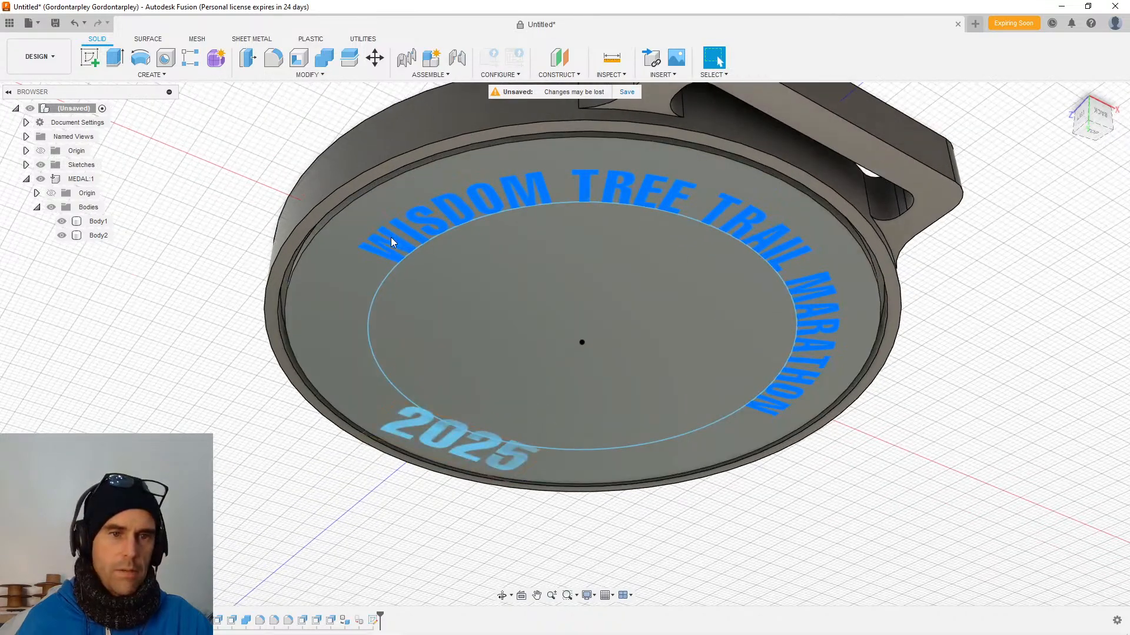
{"action": "left_click", "coordinate": [402, 249]}
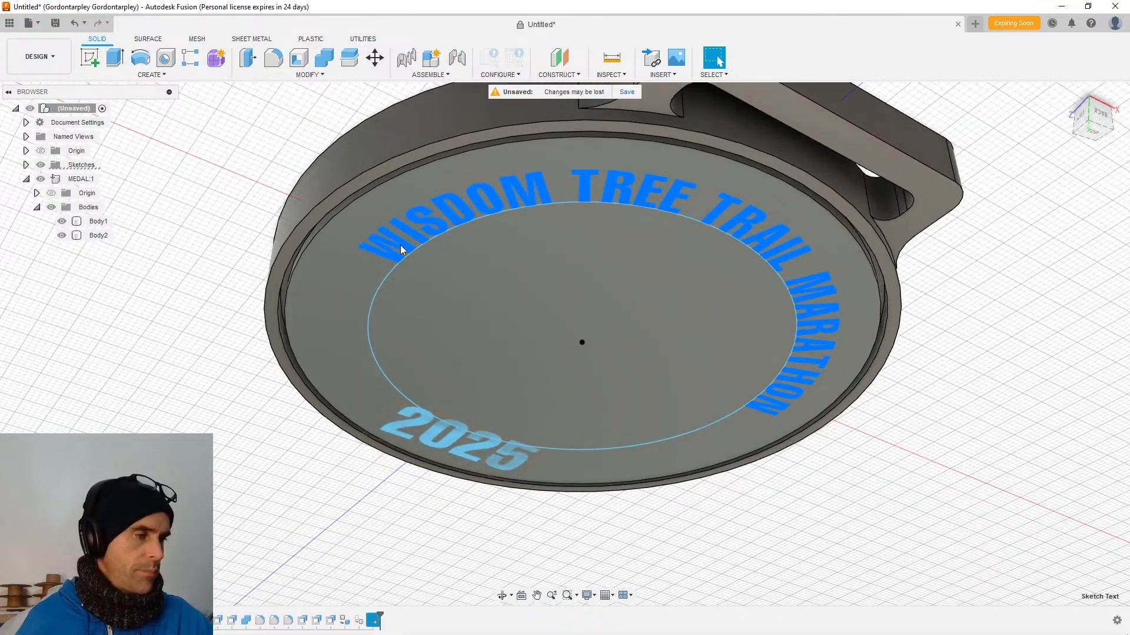
{"action": "right_click", "coordinate": [401, 249]}
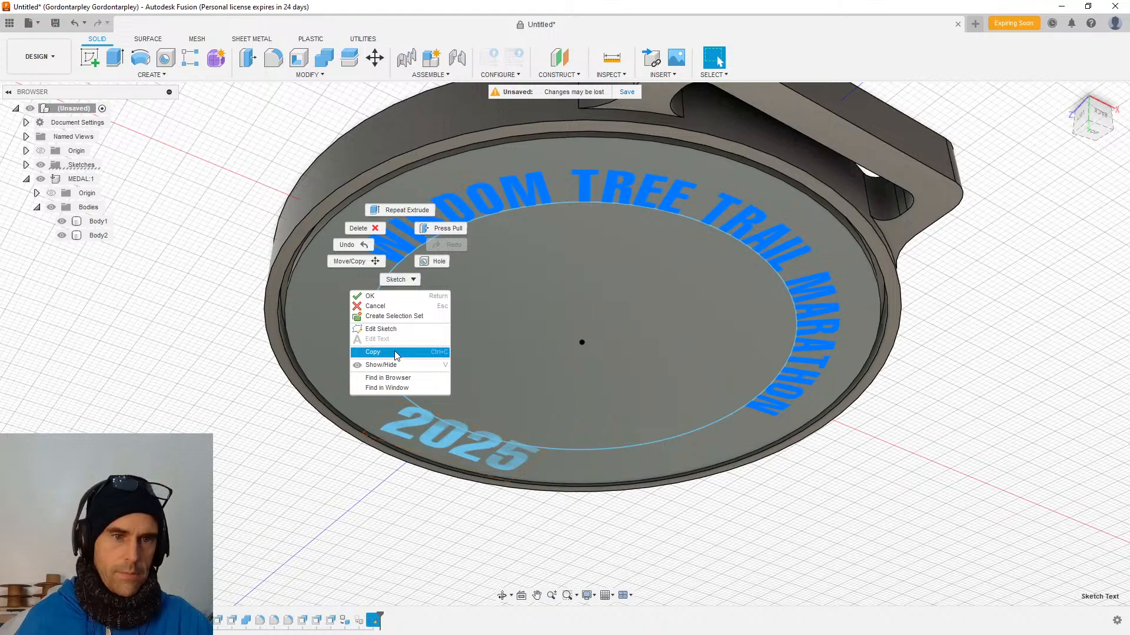
{"action": "left_click", "coordinate": [114, 60]}
{"action": "left_click", "coordinate": [116, 62]}
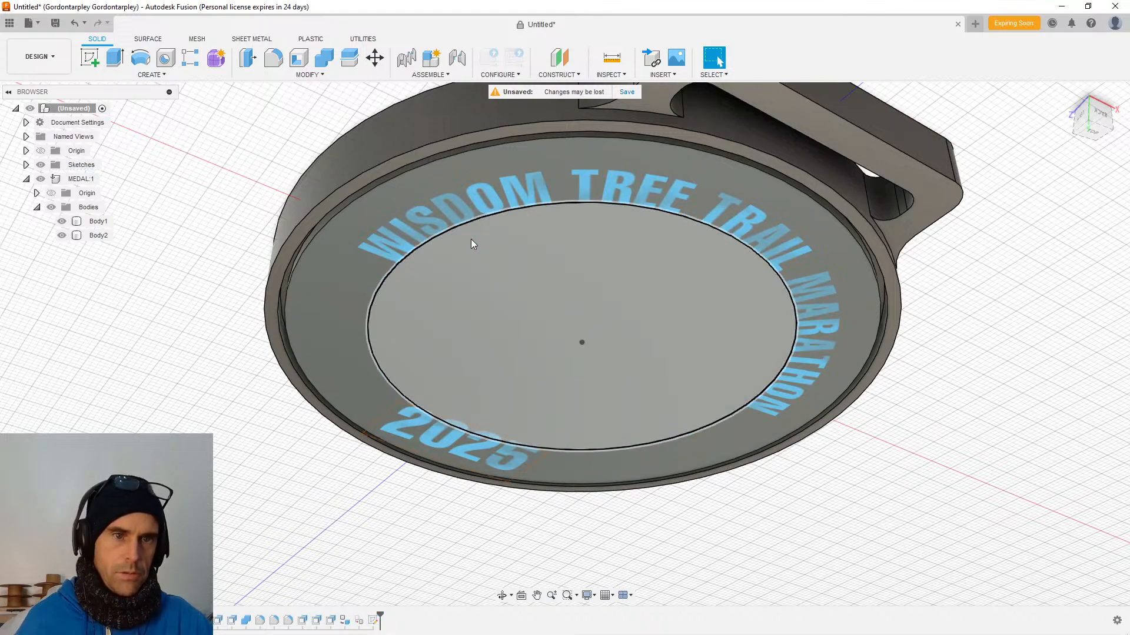
{"action": "left_click", "coordinate": [399, 250]}
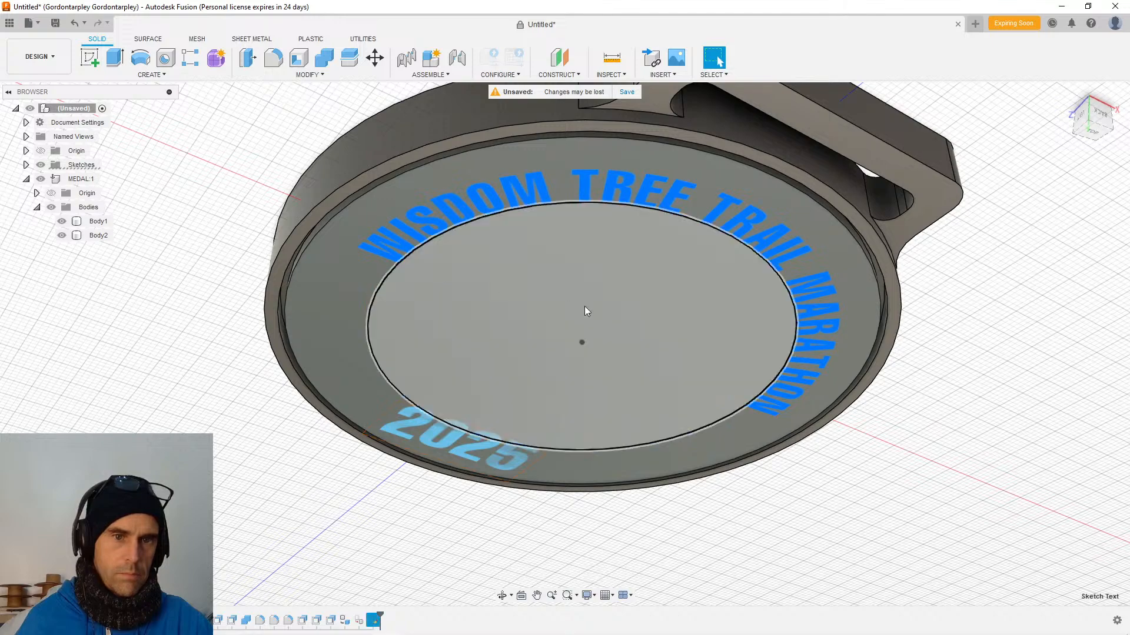
{"action": "scroll", "coordinate": [730, 356], "scroll_direction": "down", "scroll_amount": 2}
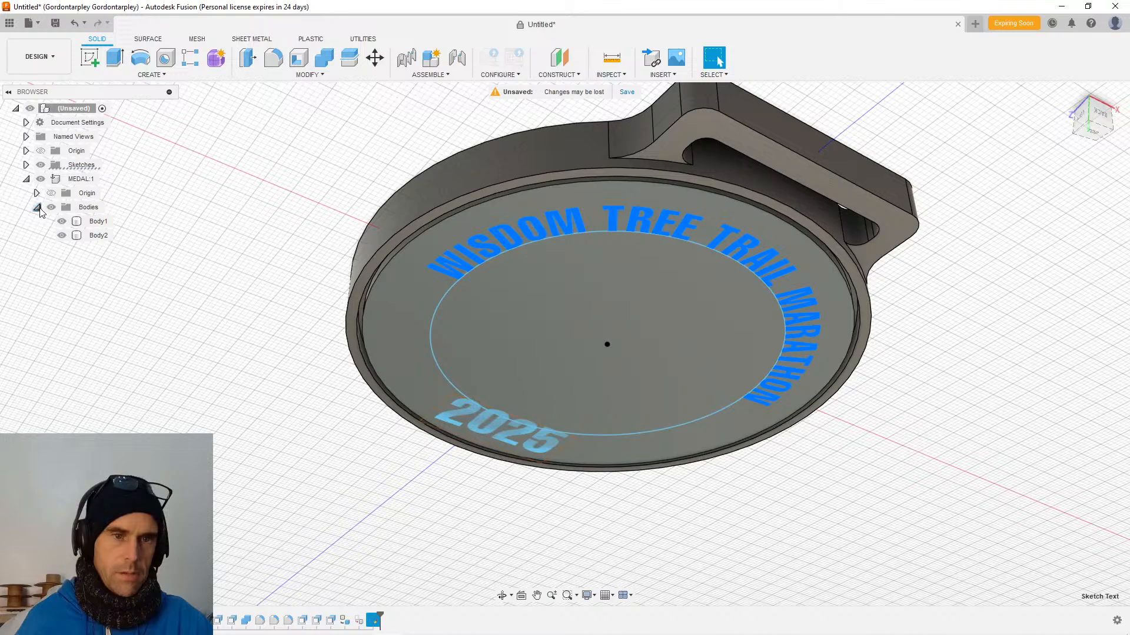
{"action": "left_click", "coordinate": [73, 208]}
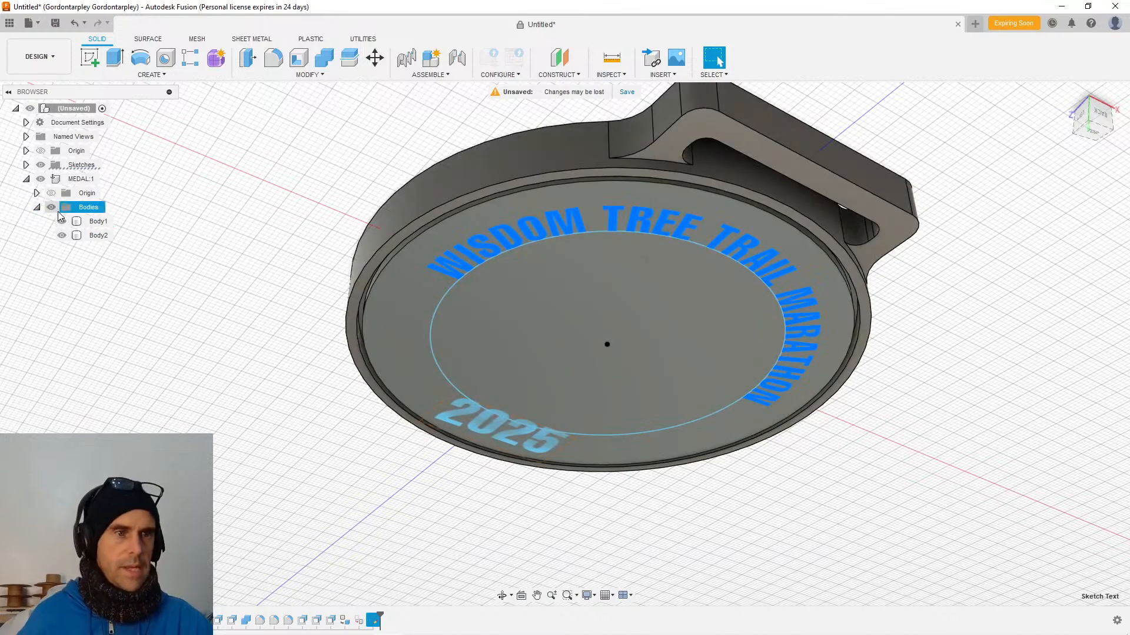
{"action": "left_click", "coordinate": [25, 165]}
{"action": "left_click", "coordinate": [368, 265]}
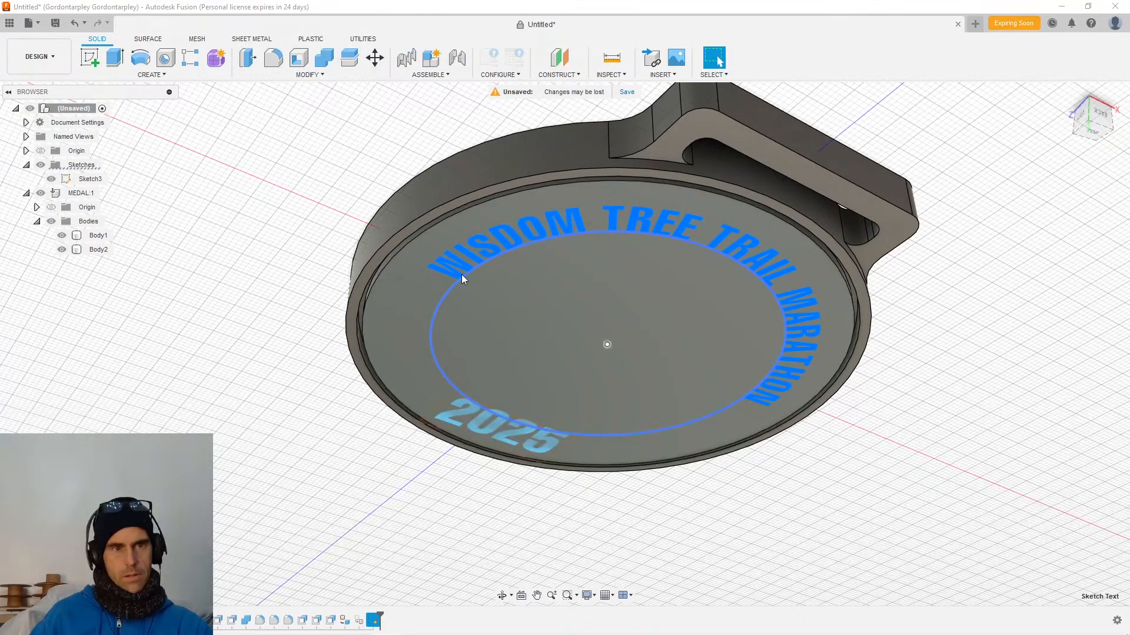
{"action": "right_click", "coordinate": [461, 274]}
{"action": "left_click", "coordinate": [464, 240]}
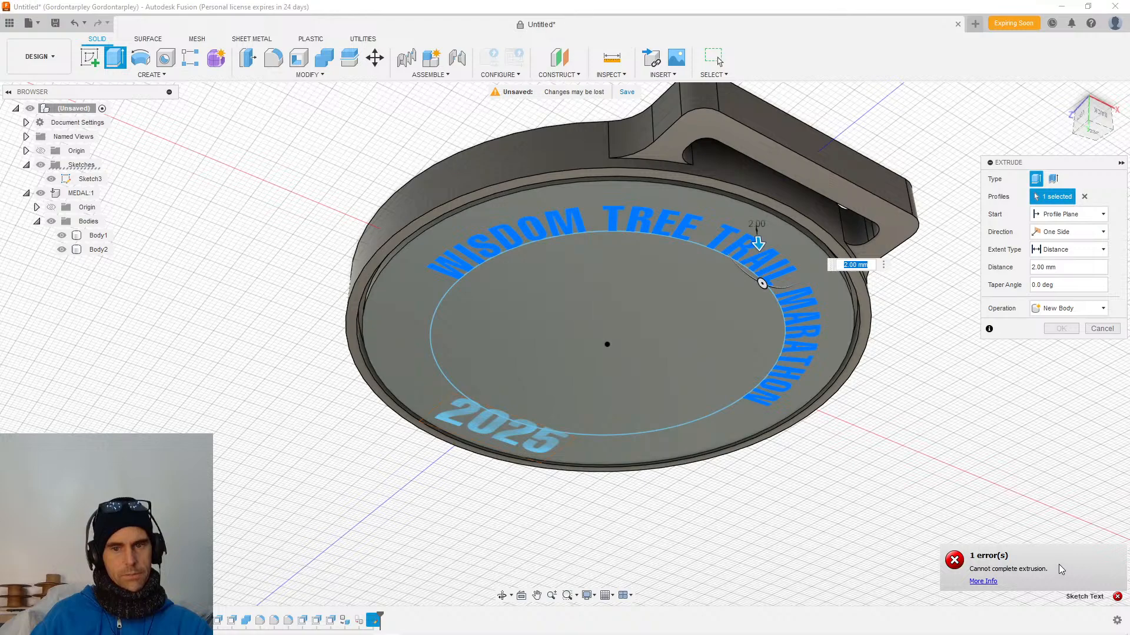
{"action": "left_click", "coordinate": [1102, 329]}
Examine the curved lettering up close, especially how the letters of "MARATHON" sit against the circular text path.
{"action": "middle_click_drag", "start_coordinate": [977, 371], "coordinate": [895, 265], "text": "shift"}
{"action": "scroll", "coordinate": [829, 302], "scroll_direction": "up", "scroll_amount": 6}
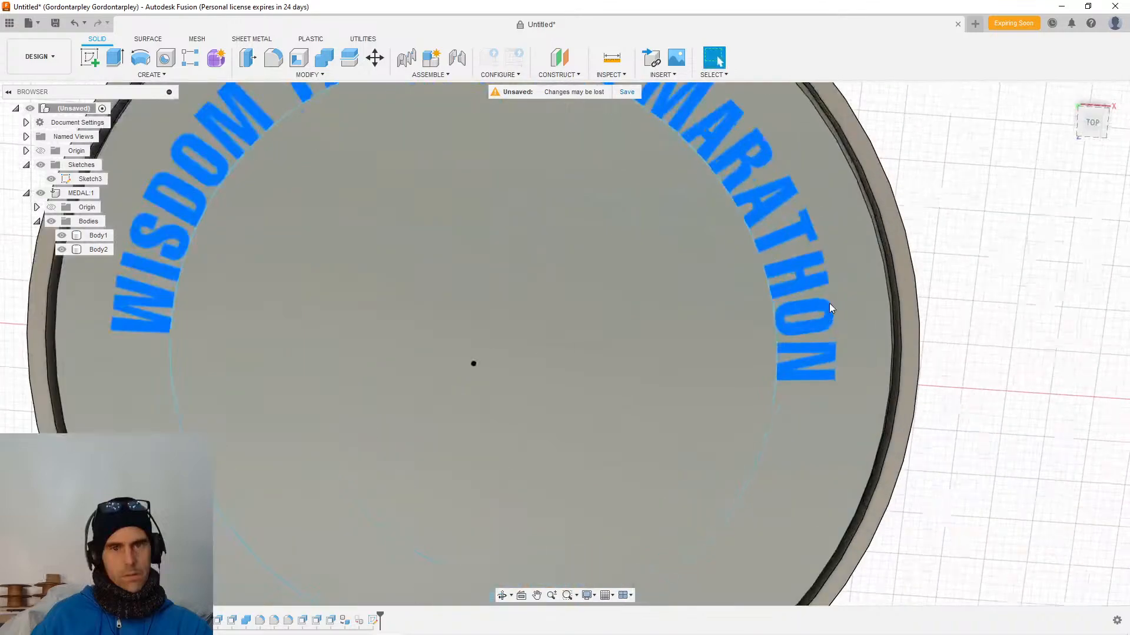
{"action": "left_click", "coordinate": [839, 310]}
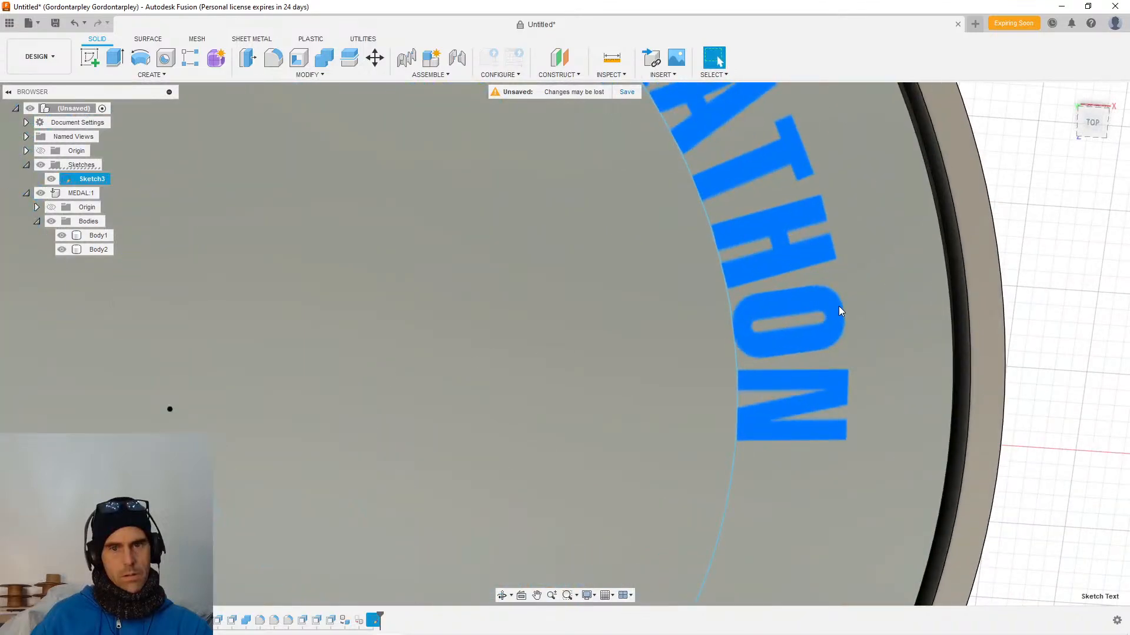
{"action": "middle_click_drag", "start_coordinate": [836, 307], "coordinate": [790, 239], "text": "shift"}
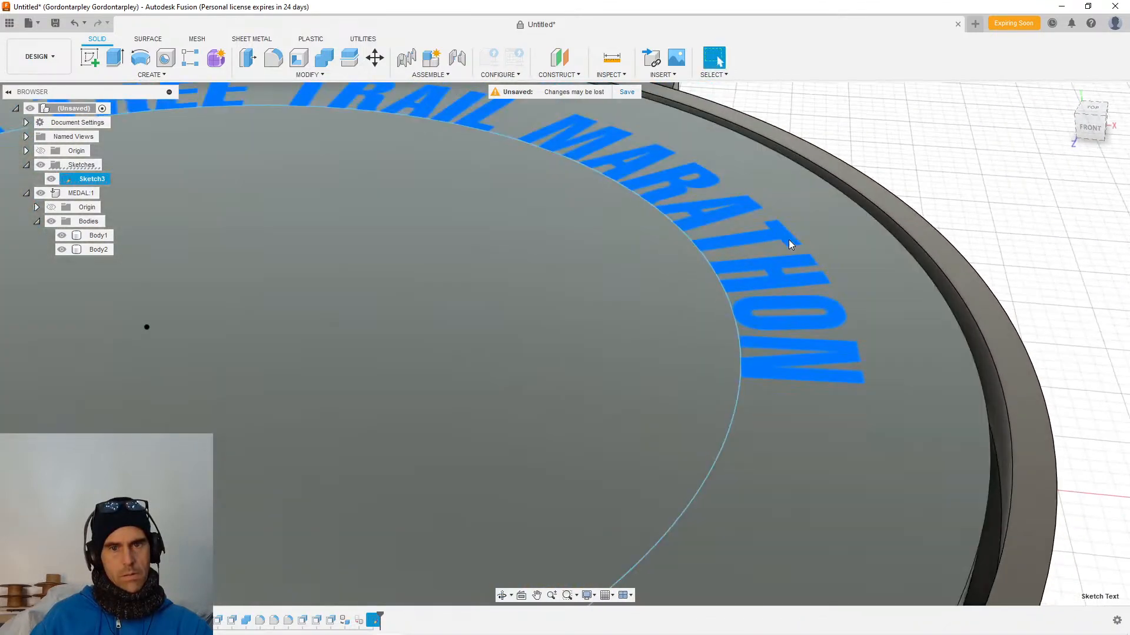
{"action": "scroll", "coordinate": [775, 245], "scroll_direction": "down", "scroll_amount": 4}
{"action": "scroll", "coordinate": [732, 269], "scroll_direction": "down", "scroll_amount": 4}
{"action": "middle_click_drag", "start_coordinate": [721, 270], "coordinate": [695, 412], "text": "shift"}
{"action": "scroll", "coordinate": [699, 453], "scroll_direction": "up", "scroll_amount": 5}
{"action": "scroll", "coordinate": [577, 394], "scroll_direction": "down", "scroll_amount": 5}
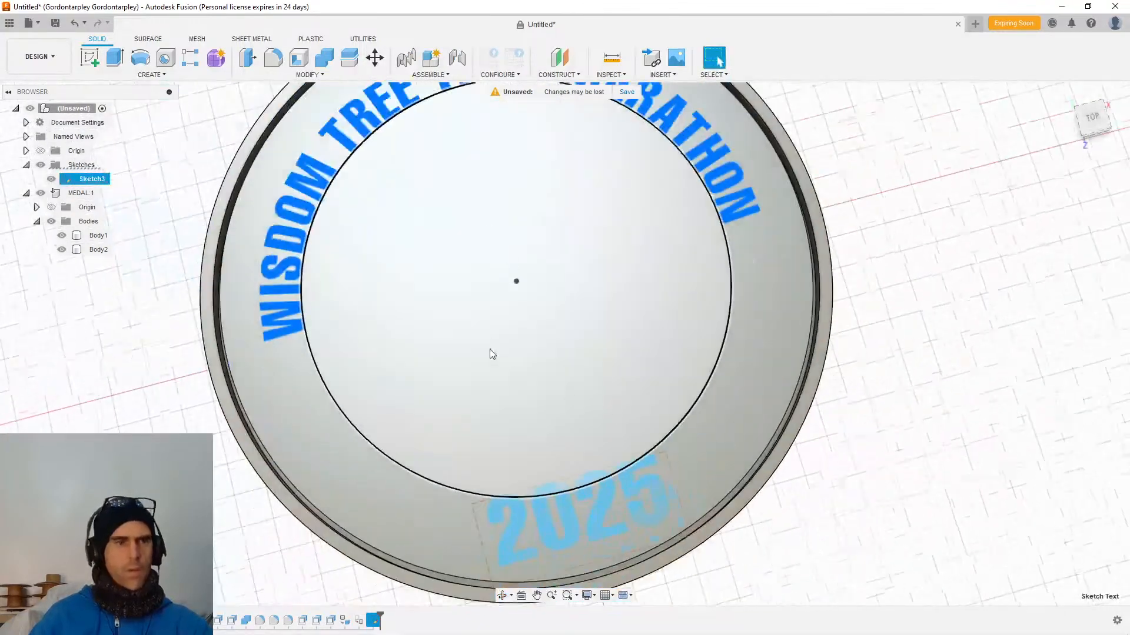
Try to extrude the "2025" text alone upward as a new body.
{"action": "middle_click_drag", "start_coordinate": [588, 349], "coordinate": [592, 241]}
{"action": "scroll", "coordinate": [665, 311], "scroll_direction": "up", "scroll_amount": 3}
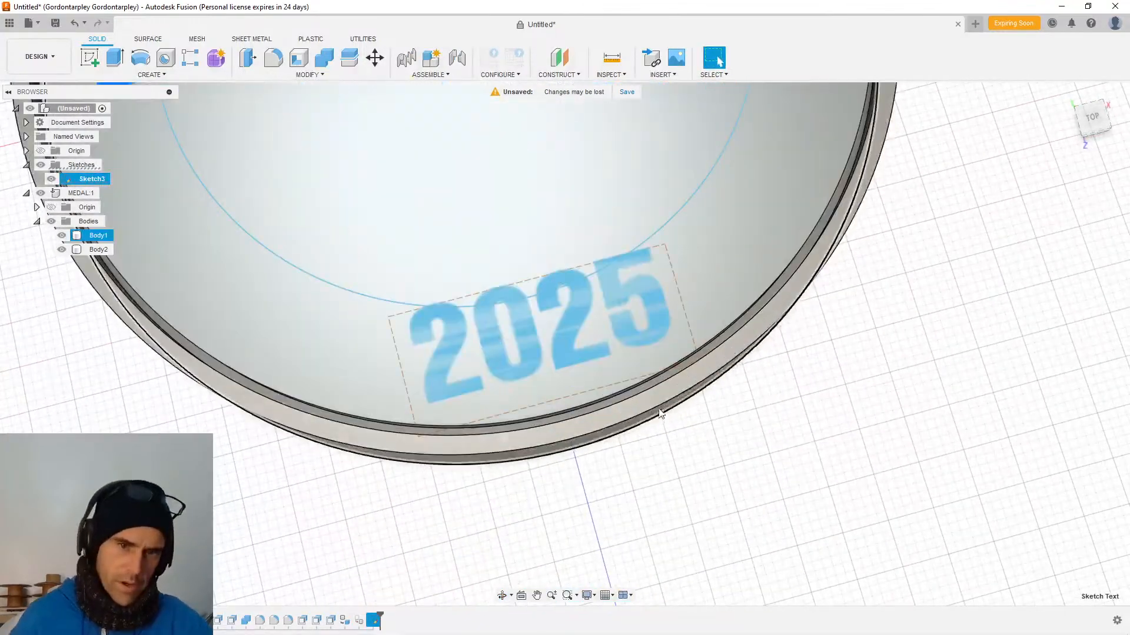
{"action": "right_click", "coordinate": [660, 312]}
{"action": "left_click", "coordinate": [667, 276]}
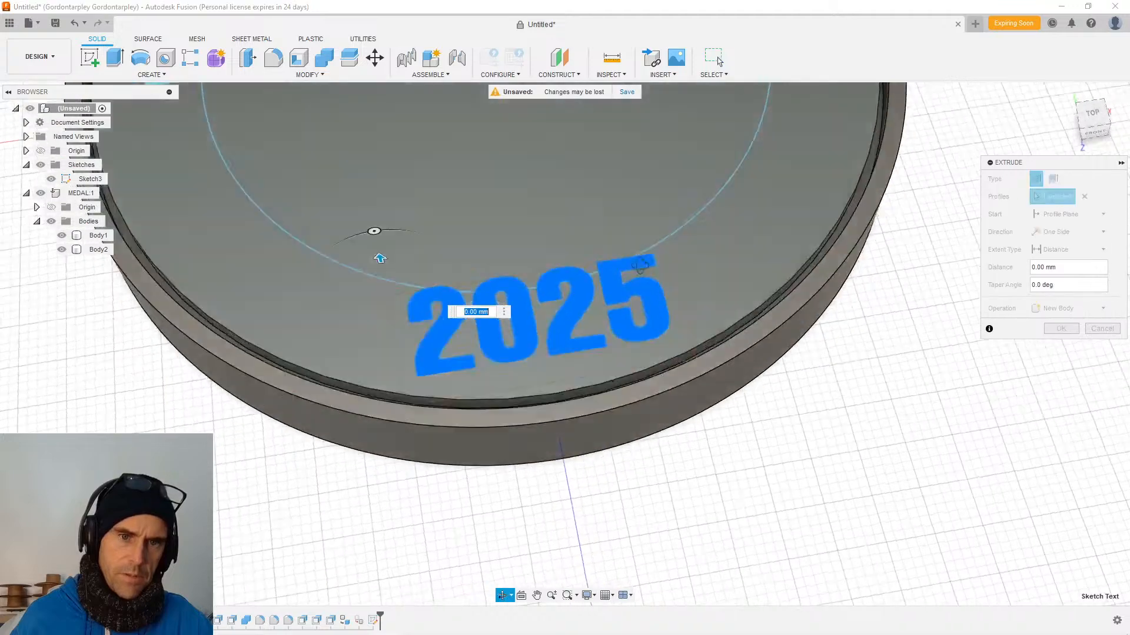
{"action": "left_click", "coordinate": [382, 234]}
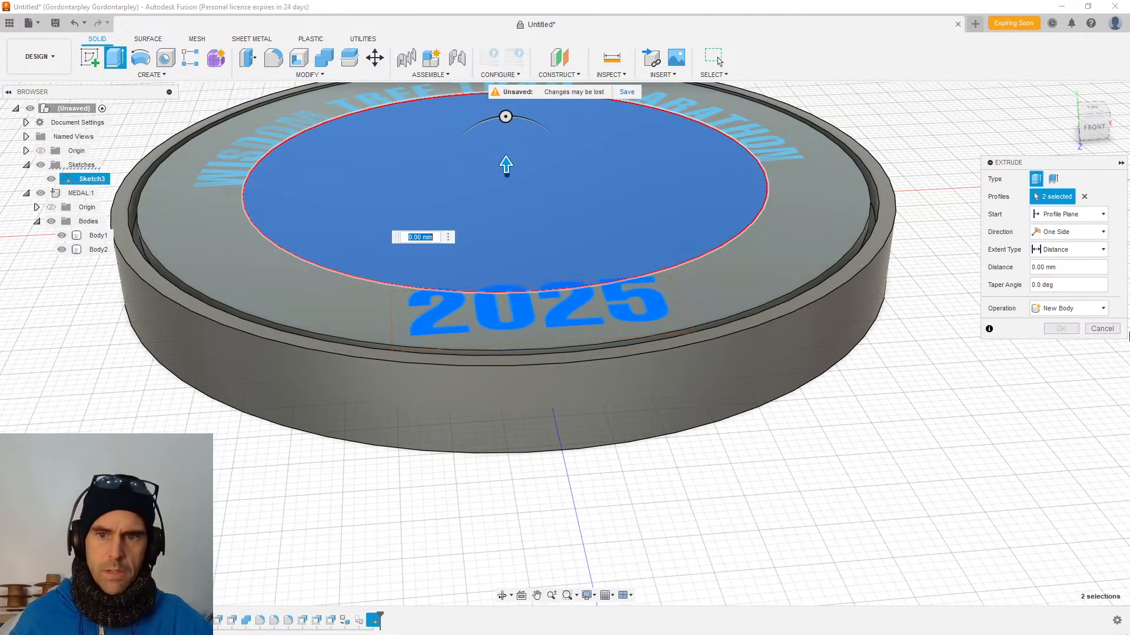
{"action": "left_click", "coordinate": [1102, 329]}
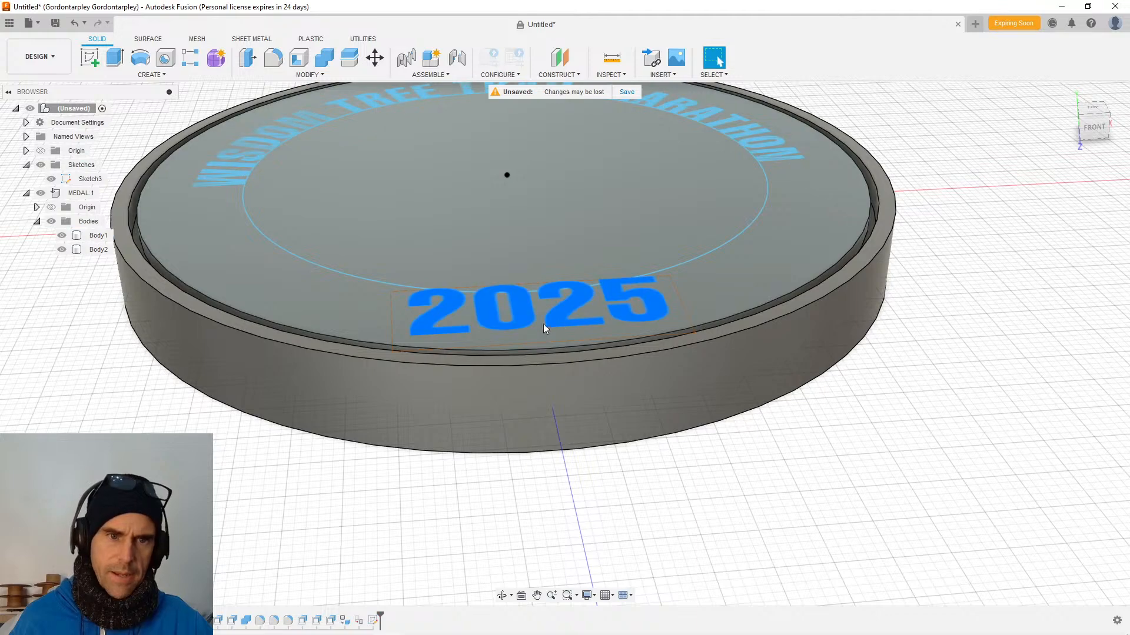
{"action": "right_click", "coordinate": [456, 302]}
{"action": "left_click", "coordinate": [462, 266]}
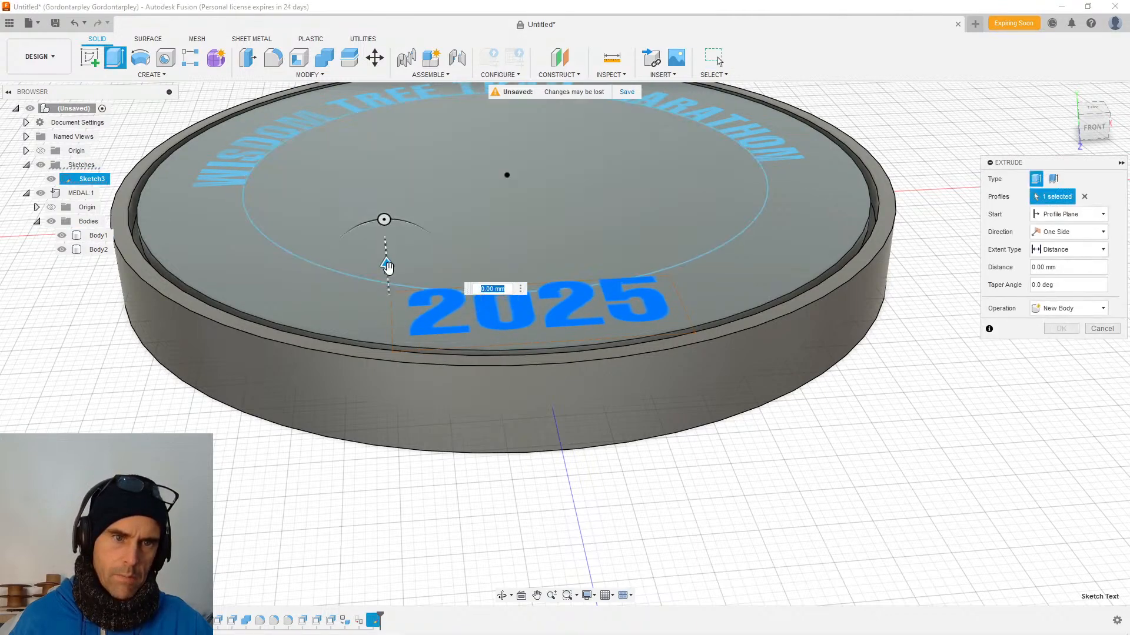
{"action": "left_click_drag", "start_coordinate": [386, 265], "coordinate": [383, 223]}
{"action": "left_click", "coordinate": [1101, 329]}
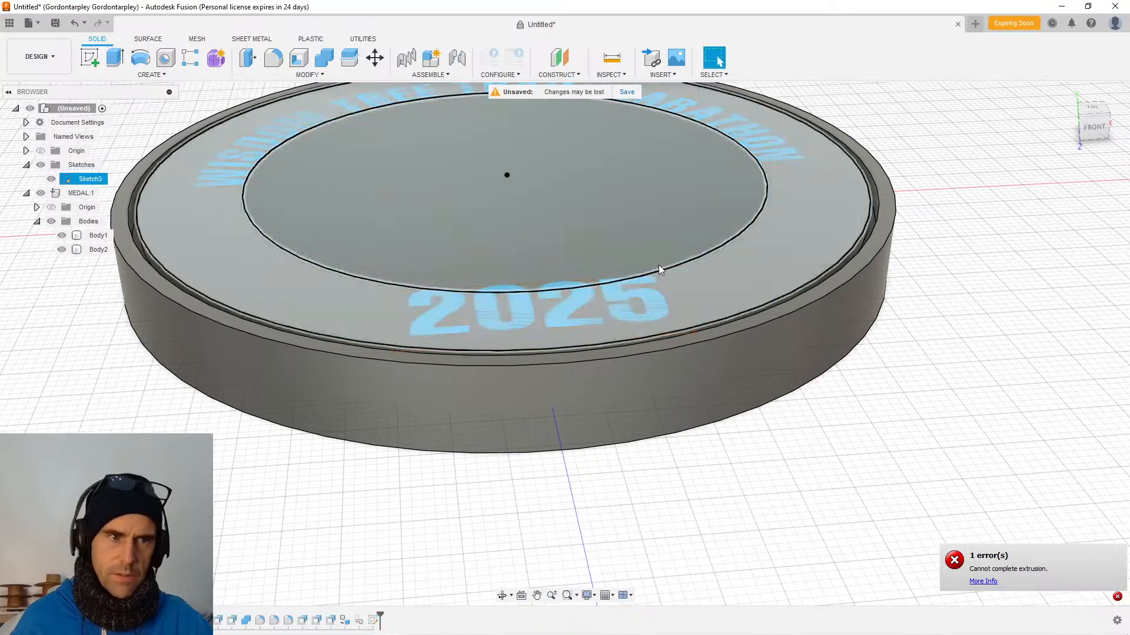
Reopen the lettering sketch for editing and hide the MEDAL component.
{"action": "middle_click_drag", "start_coordinate": [152, 234], "coordinate": [28, 298], "text": "shift"}
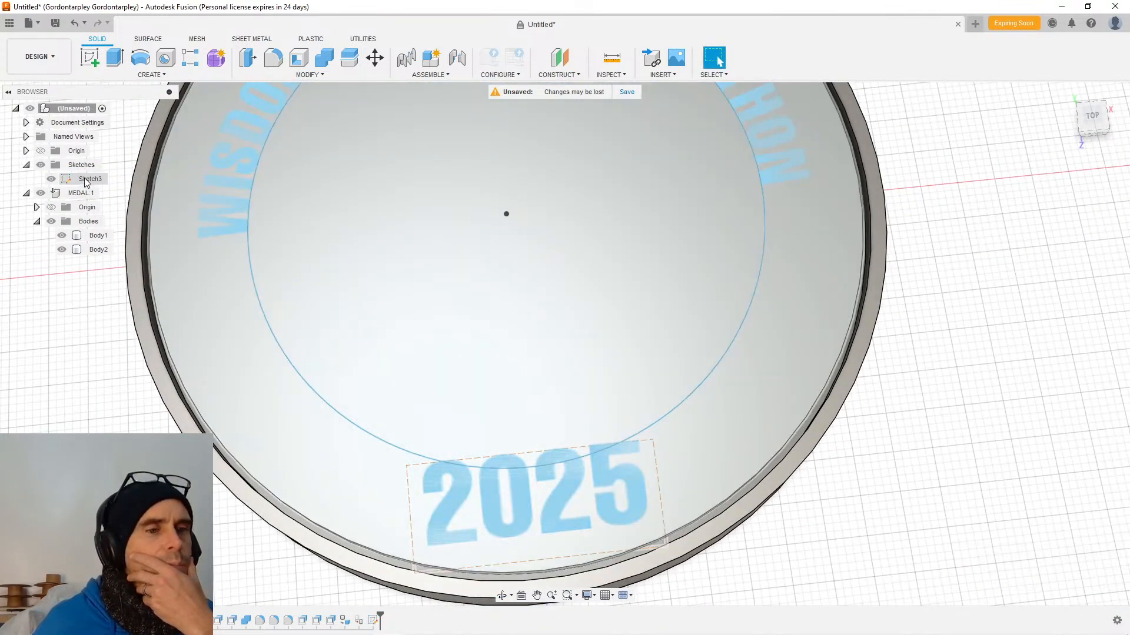
{"action": "right_click", "coordinate": [84, 180]}
{"action": "left_click", "coordinate": [85, 179]}
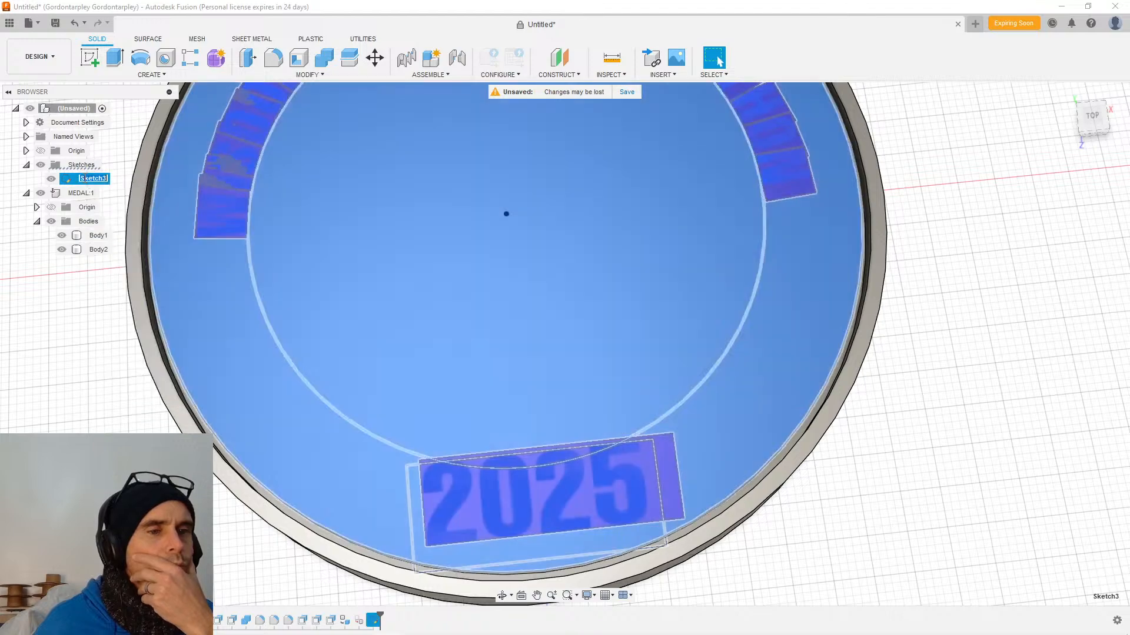
{"action": "double_click", "coordinate": [97, 180]}
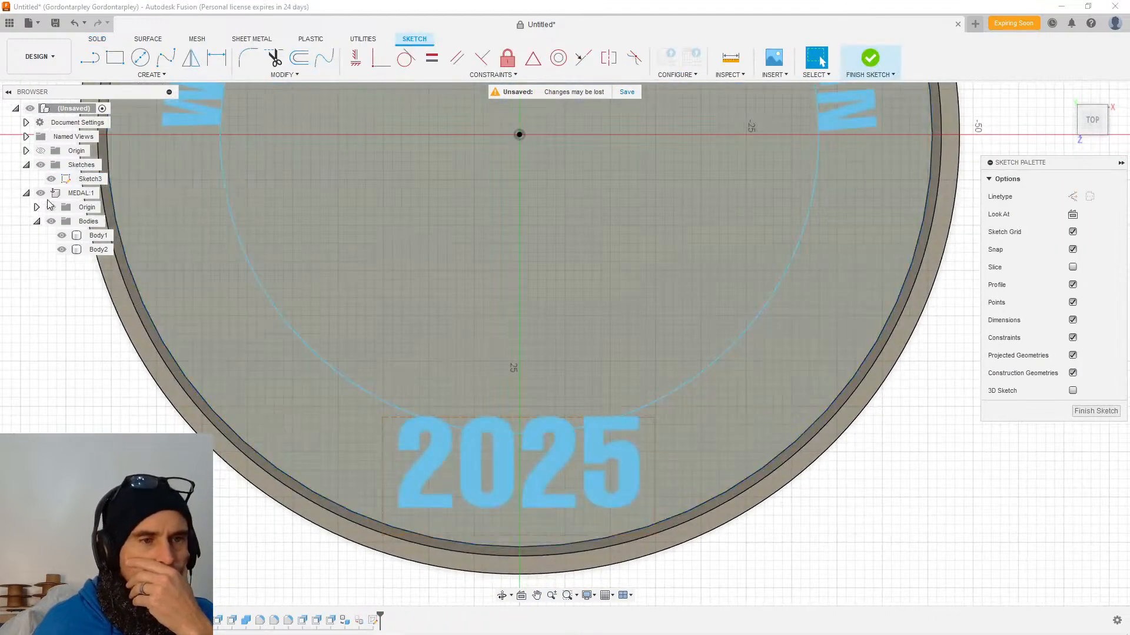
{"action": "left_click", "coordinate": [40, 193]}
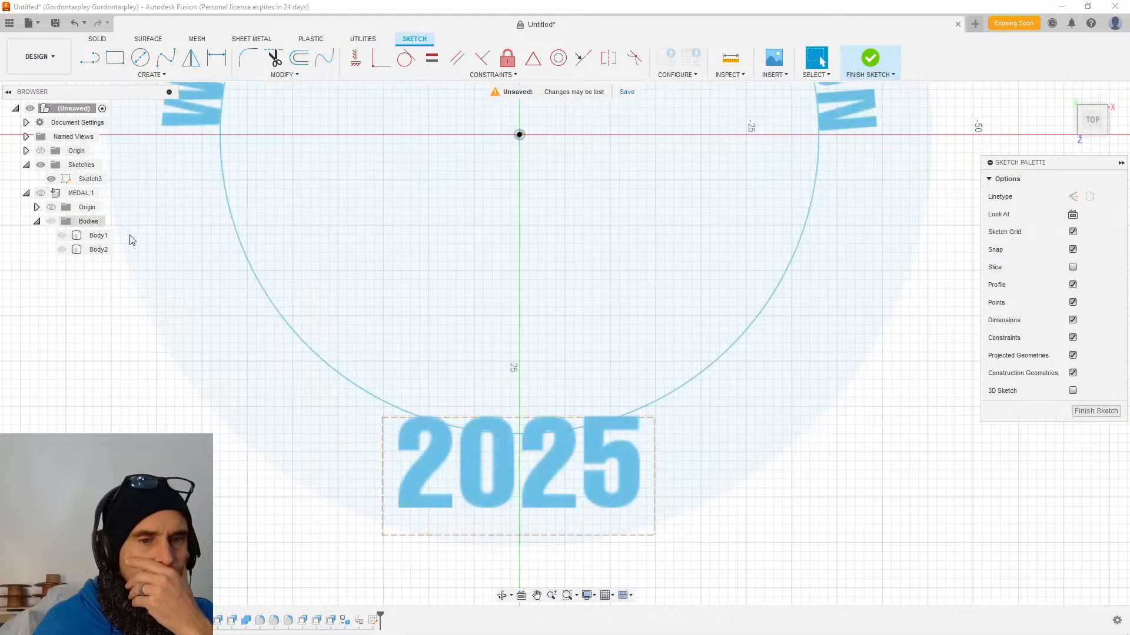
{"action": "left_click", "coordinate": [619, 466]}
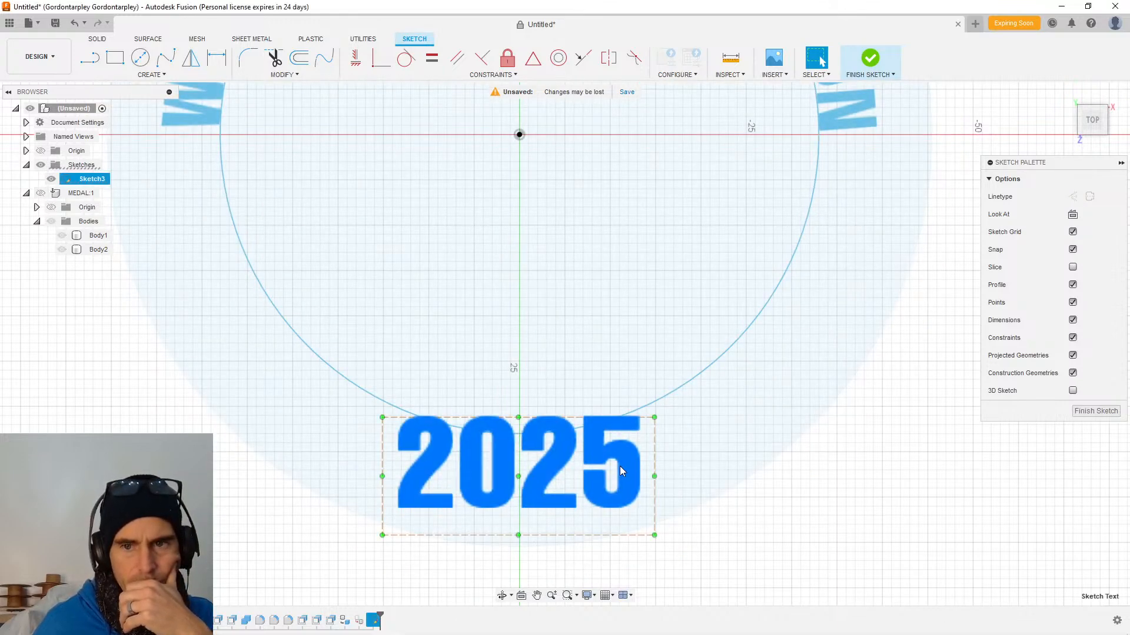
{"action": "right_click", "coordinate": [619, 466]}
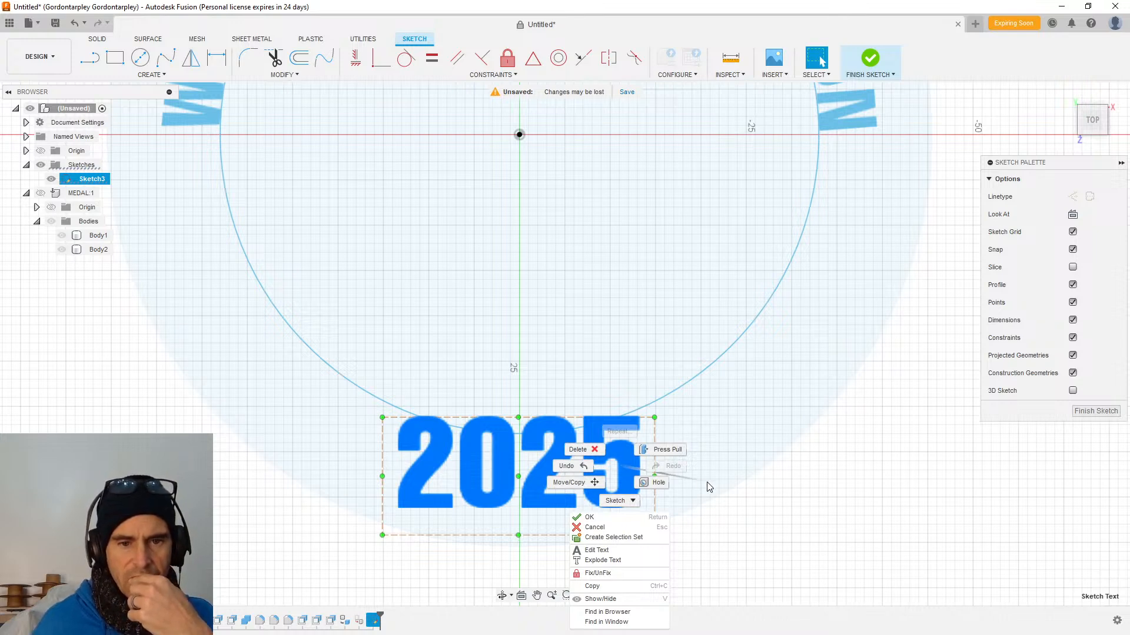
{"action": "left_click", "coordinate": [617, 518]}
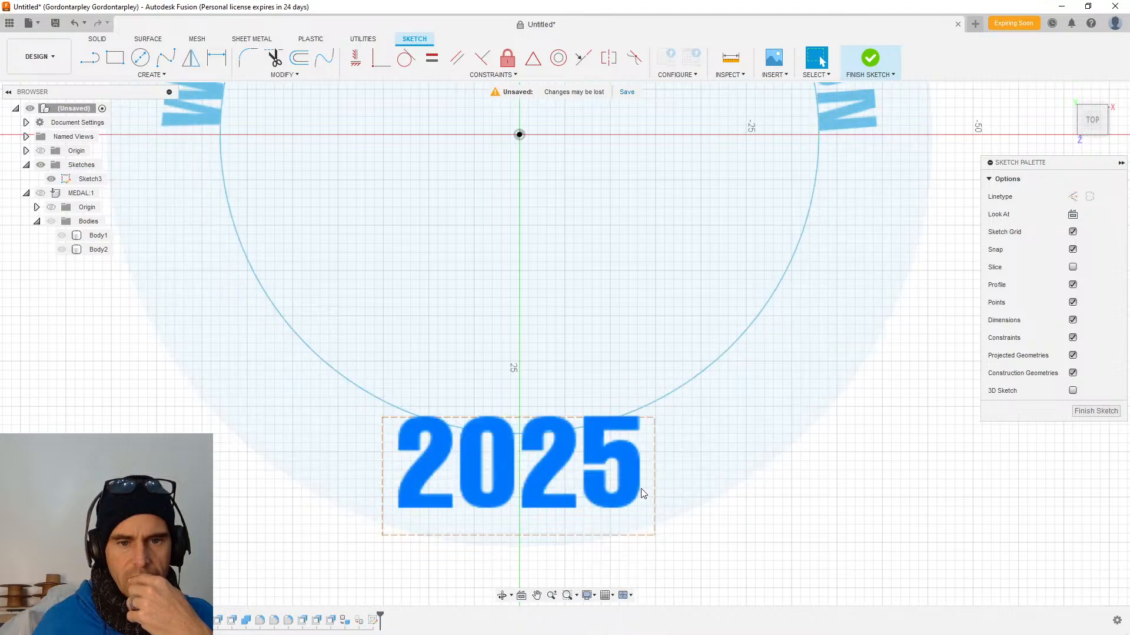
Open the curved "WISDOM TREE TRAIL MARATHON" sketch text for editing.
{"action": "right_click", "coordinate": [197, 107]}
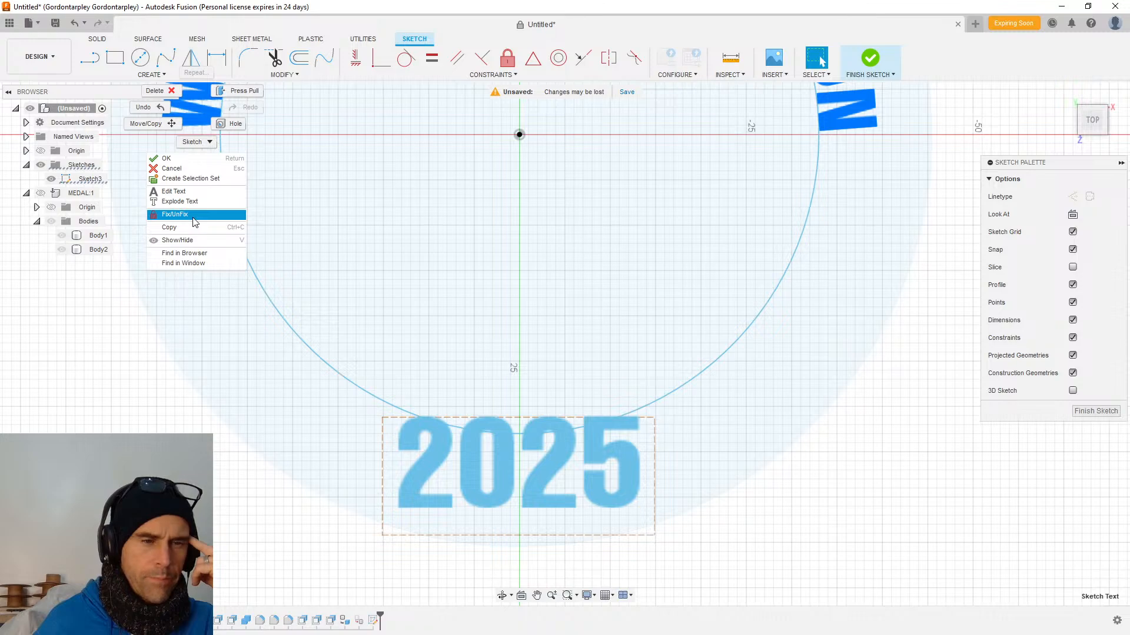
{"action": "left_click", "coordinate": [176, 158]}
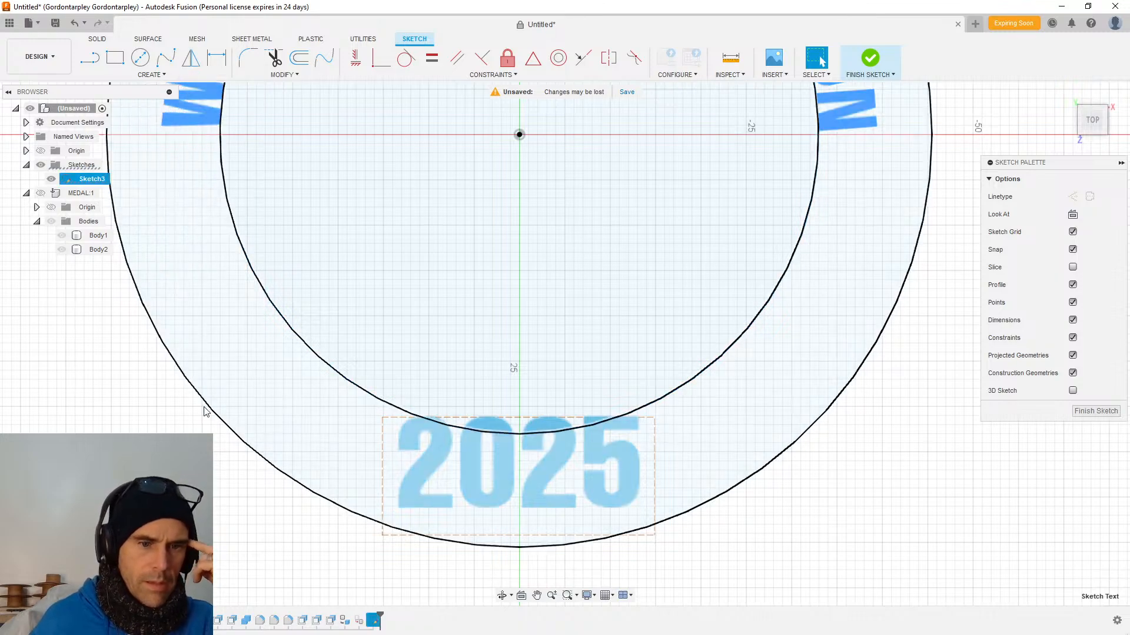
{"action": "key", "text": "Escape"}
{"action": "middle_click_drag", "start_coordinate": [239, 322], "coordinate": [311, 566]}
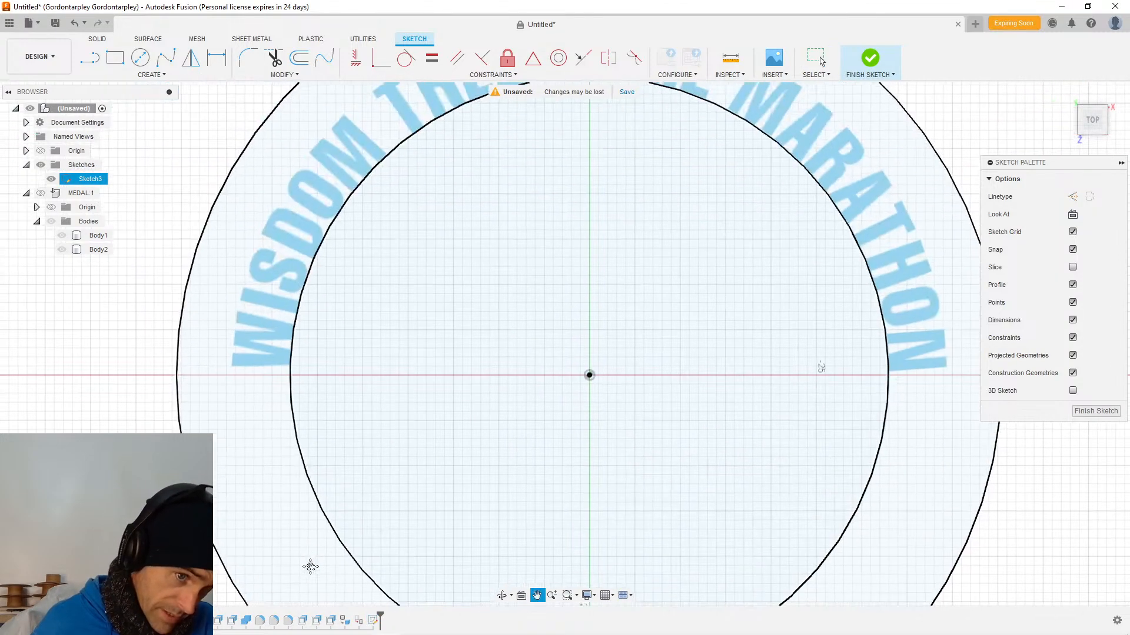
{"action": "double_click", "coordinate": [279, 316]}
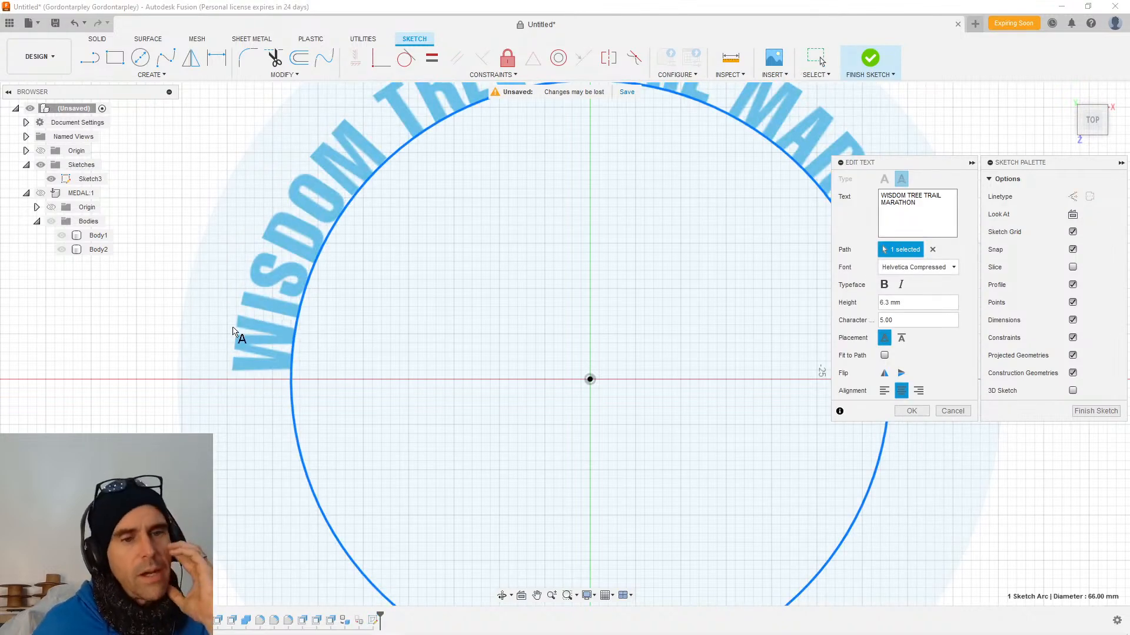
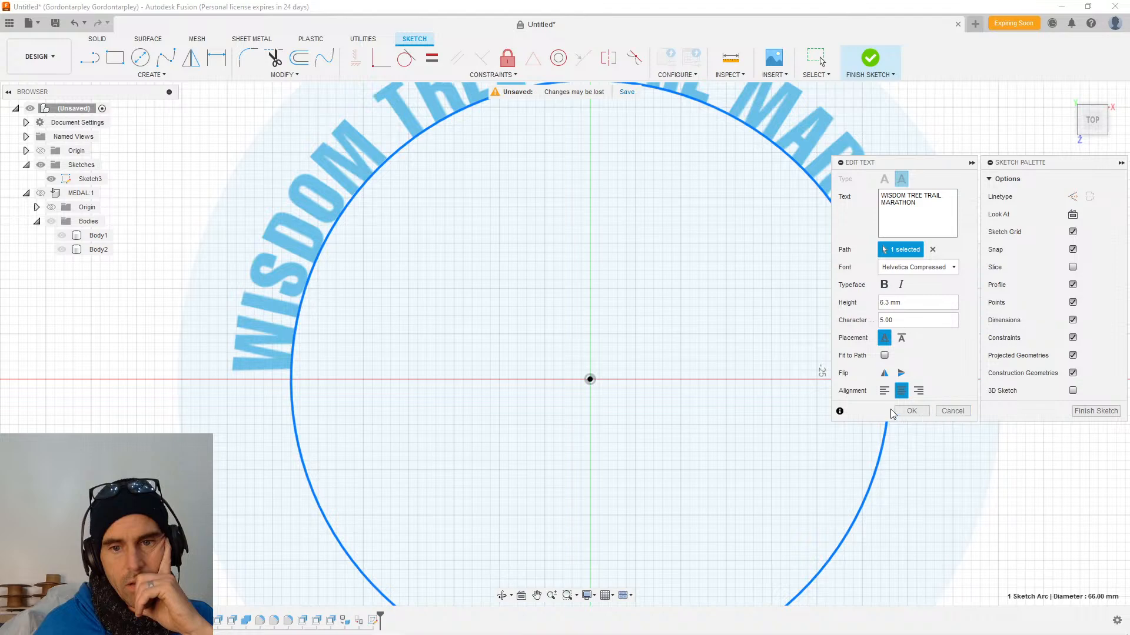
Accept the settings of the arched WISDOM TREE TRAIL MARATHON text and deselect it.
{"action": "left_click", "coordinate": [911, 411]}
{"action": "mouse_move", "coordinate": [812, 328]}
{"action": "middle_mouse_down"}
{"action": "mouse_move", "coordinate": [681, 320]}
{"action": "mouse_move", "coordinate": [662, 385]}
{"action": "mouse_move", "coordinate": [669, 330]}
{"action": "middle_mouse_up"}
{"action": "scroll", "coordinate": [677, 378], "scroll_direction": "up", "scroll_amount": 2}
{"action": "scroll", "coordinate": [676, 371], "scroll_direction": "down", "scroll_amount": 3}
{"action": "left_click", "coordinate": [740, 231]}
{"action": "left_click", "coordinate": [802, 159]}
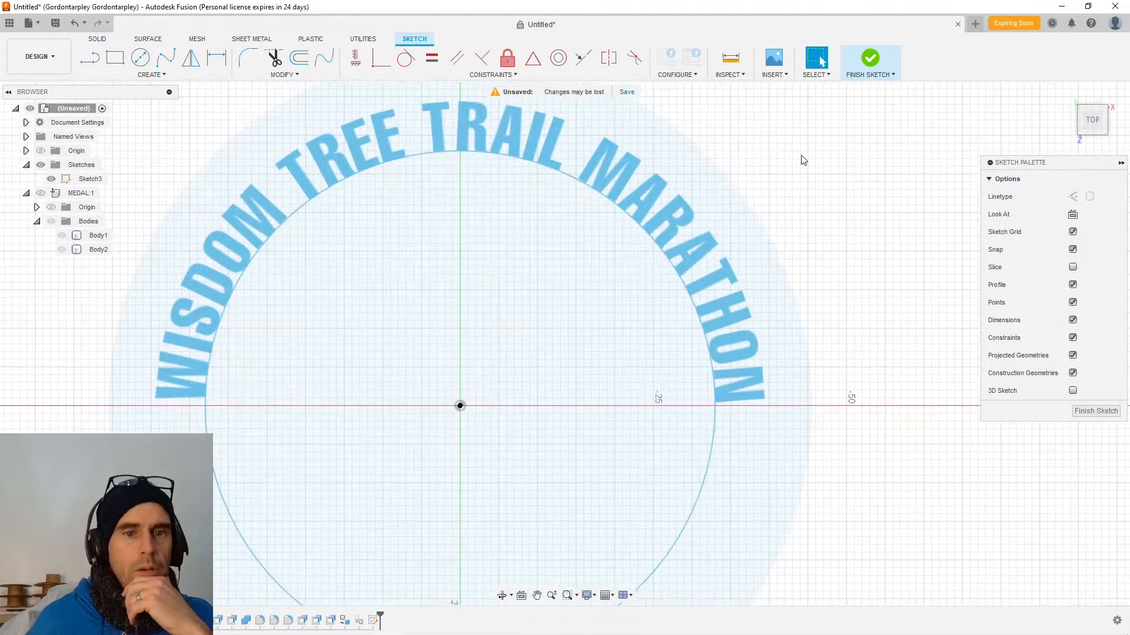
Try to explode the arched WISDOM TREE TRAIL MARATHON text into sketch geometry.
{"action": "right_click", "coordinate": [634, 157]}
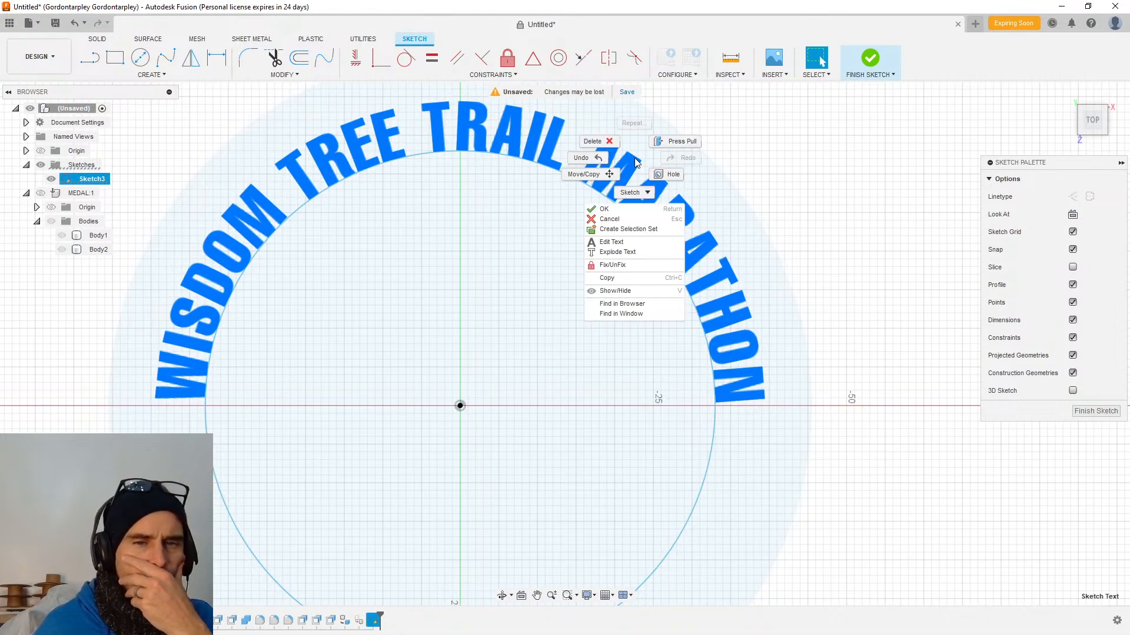
{"action": "left_click", "coordinate": [646, 260]}
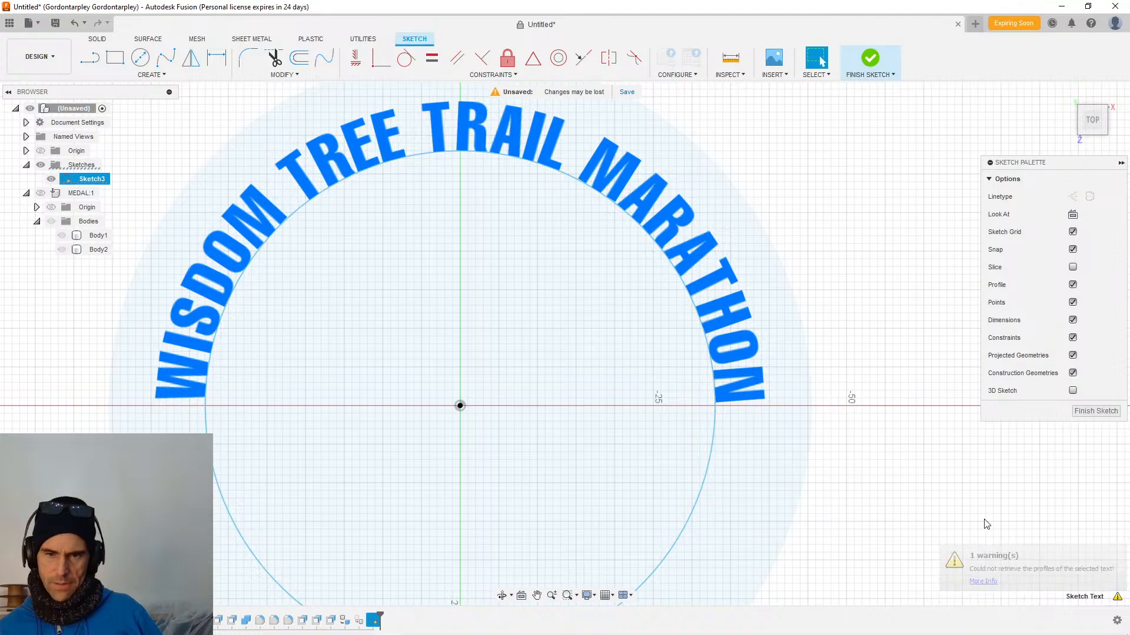
{"action": "middle_click_drag", "start_coordinate": [923, 460], "coordinate": [917, 390]}
{"action": "left_click", "coordinate": [916, 390]}
{"action": "scroll", "coordinate": [912, 394], "scroll_direction": "up", "scroll_amount": 1}
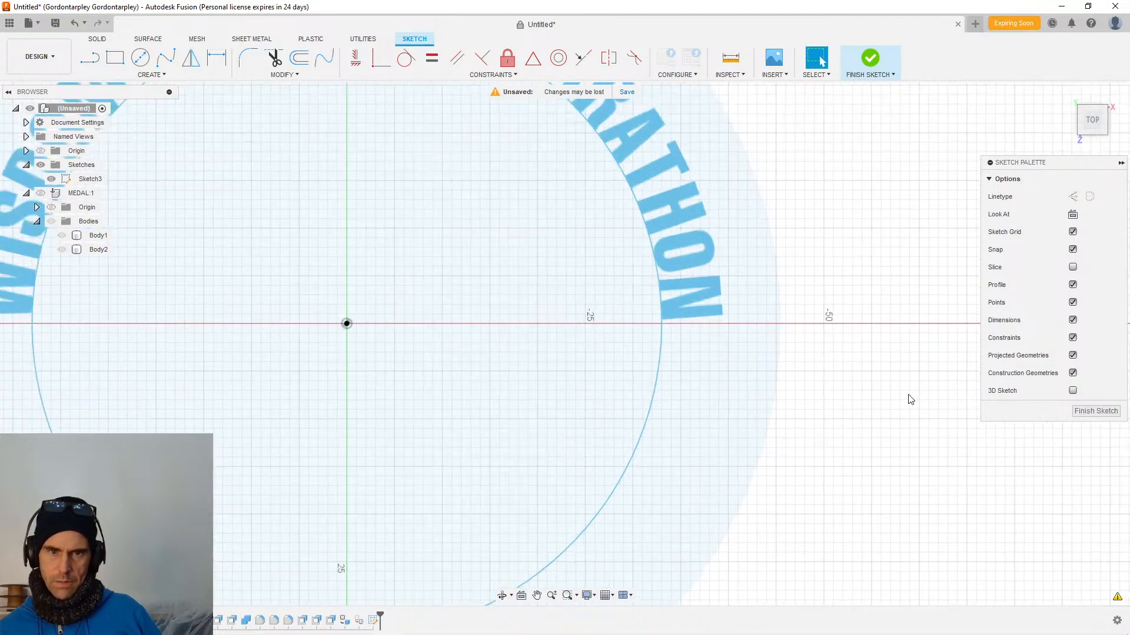
Try to explode the 2025 text below the circle into sketch geometry, and clear the selection.
{"action": "scroll", "coordinate": [679, 470], "scroll_direction": "down", "scroll_amount": 3}
{"action": "middle_click_drag", "start_coordinate": [697, 454], "coordinate": [712, 386]}
{"action": "key", "text": "Escape"}
{"action": "left_click", "coordinate": [569, 518]}
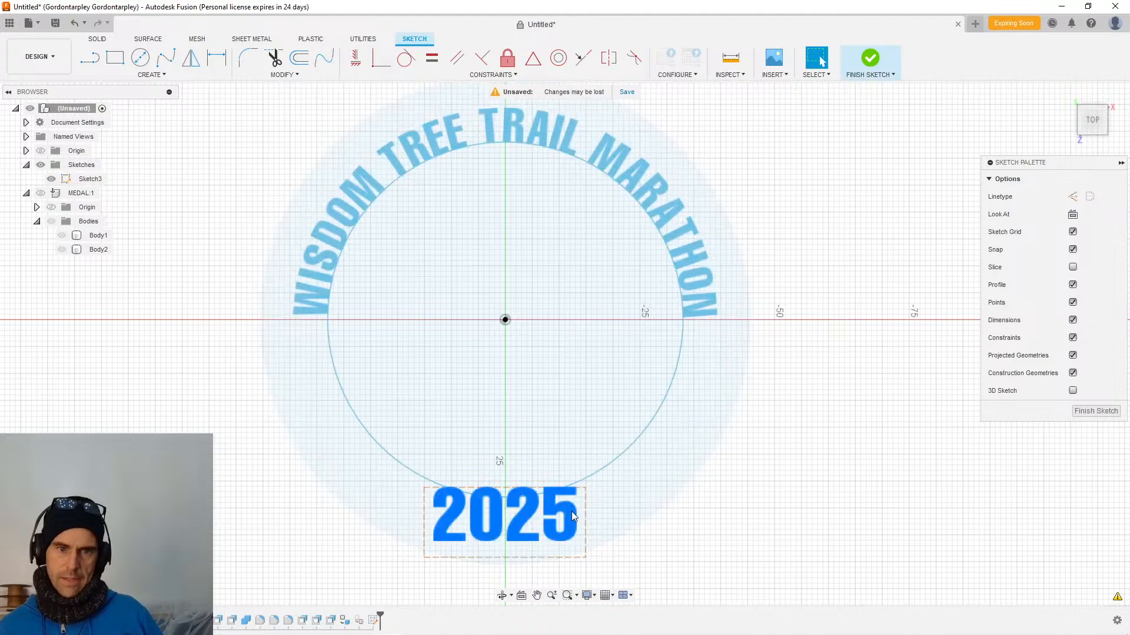
{"action": "right_click", "coordinate": [570, 521]}
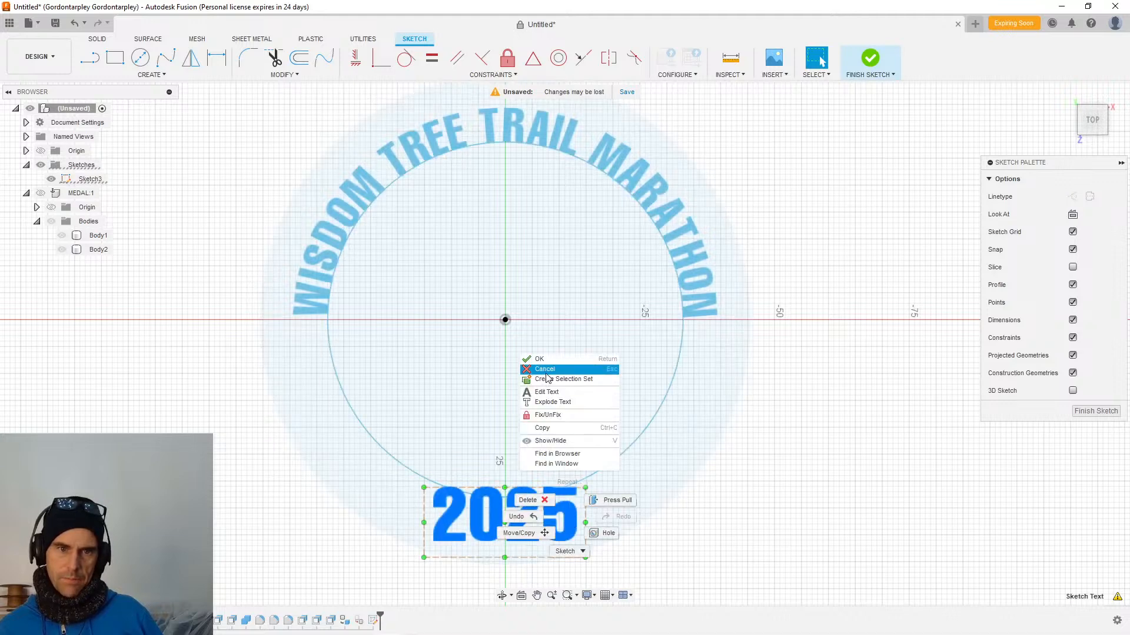
{"action": "left_click", "coordinate": [569, 403]}
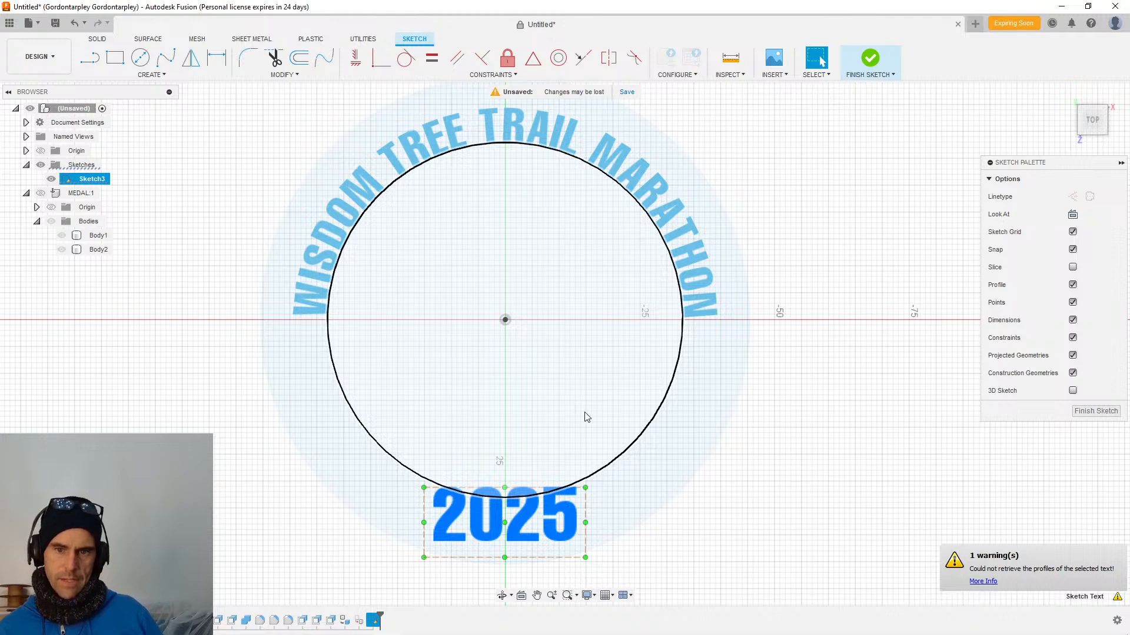
{"action": "left_click", "coordinate": [792, 468]}
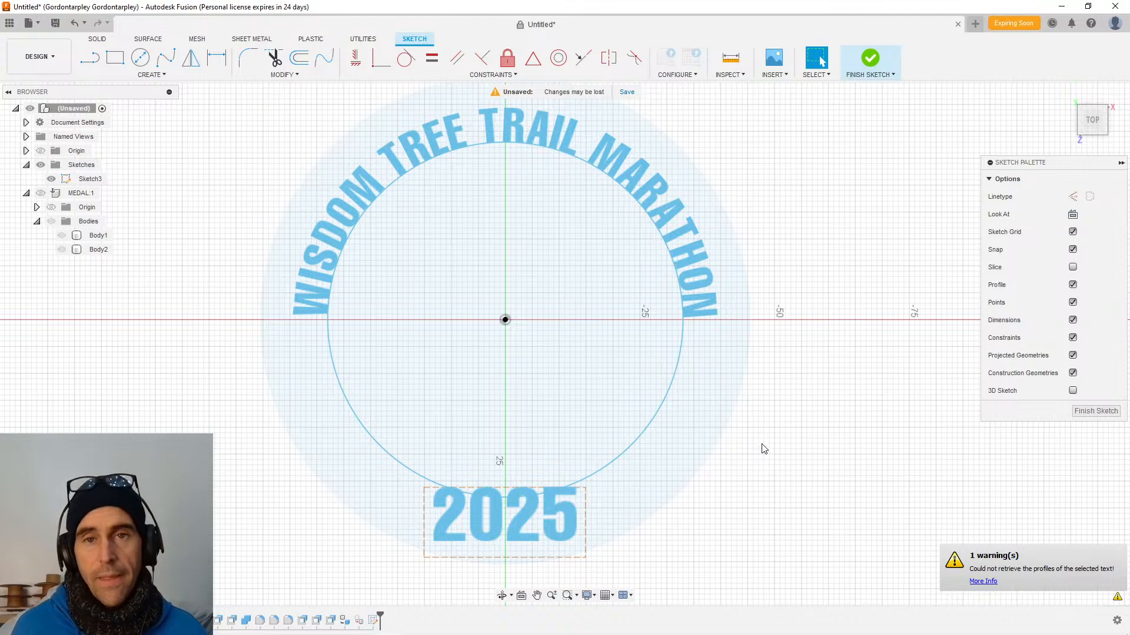
{"action": "middle_click_drag", "start_coordinate": [762, 449], "coordinate": [750, 477]}
{"action": "scroll", "coordinate": [751, 476], "scroll_direction": "down", "scroll_amount": 2}
{"action": "scroll", "coordinate": [752, 476], "scroll_direction": "up", "scroll_amount": 2}
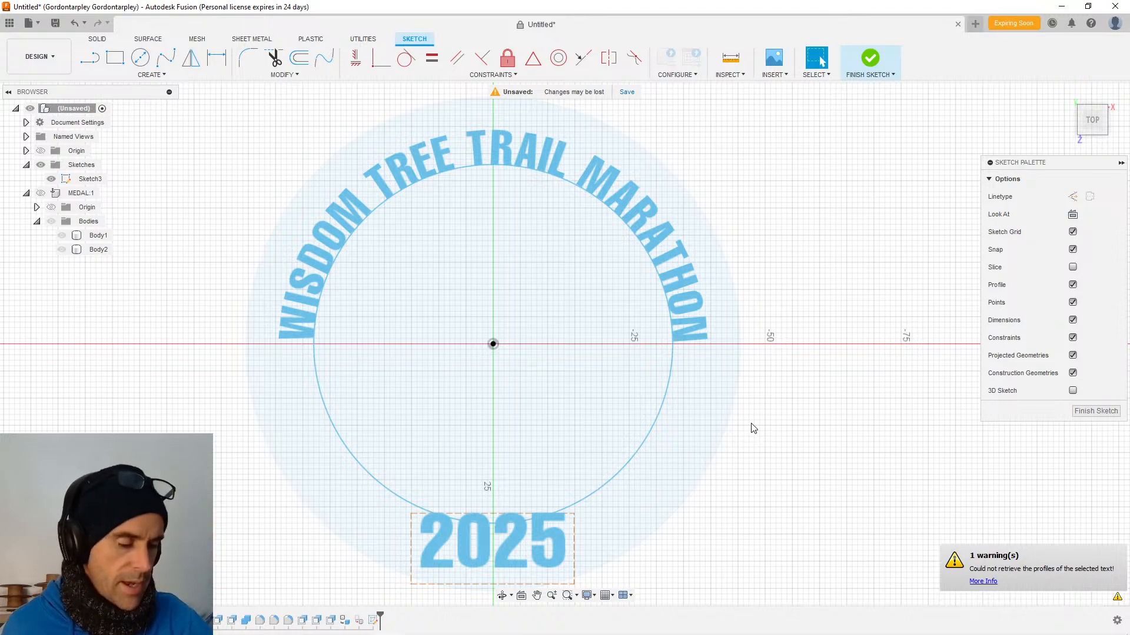
{"action": "scroll", "coordinate": [752, 427], "scroll_direction": "down", "scroll_amount": 1}
{"action": "scroll", "coordinate": [771, 379], "scroll_direction": "down", "scroll_amount": 1}
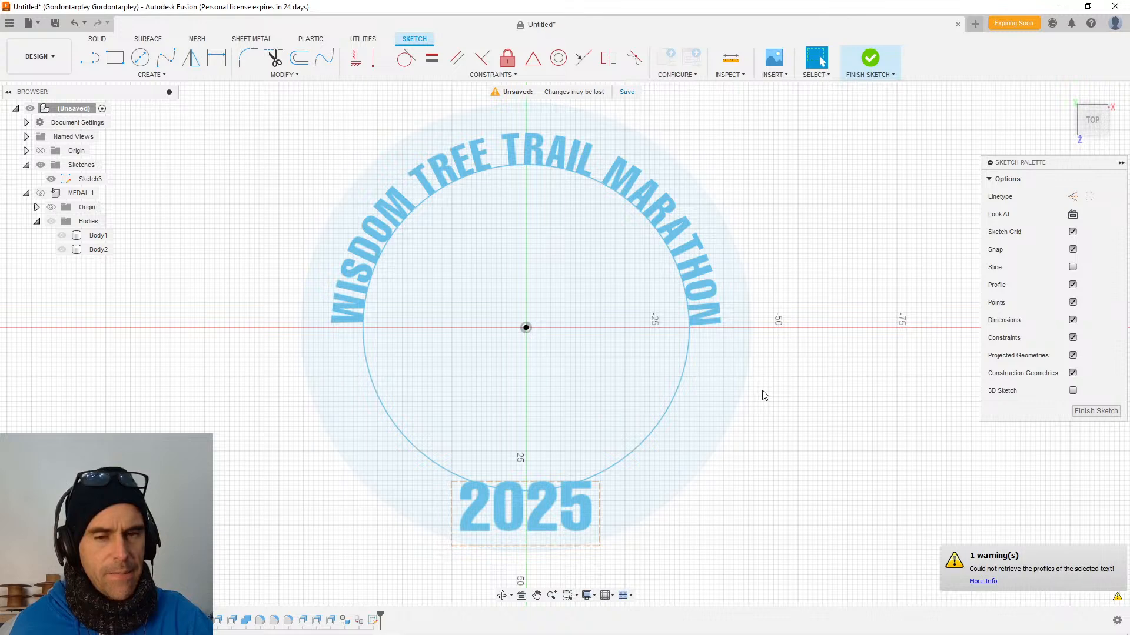
{"action": "middle_click_drag", "start_coordinate": [764, 396], "coordinate": [782, 408]}
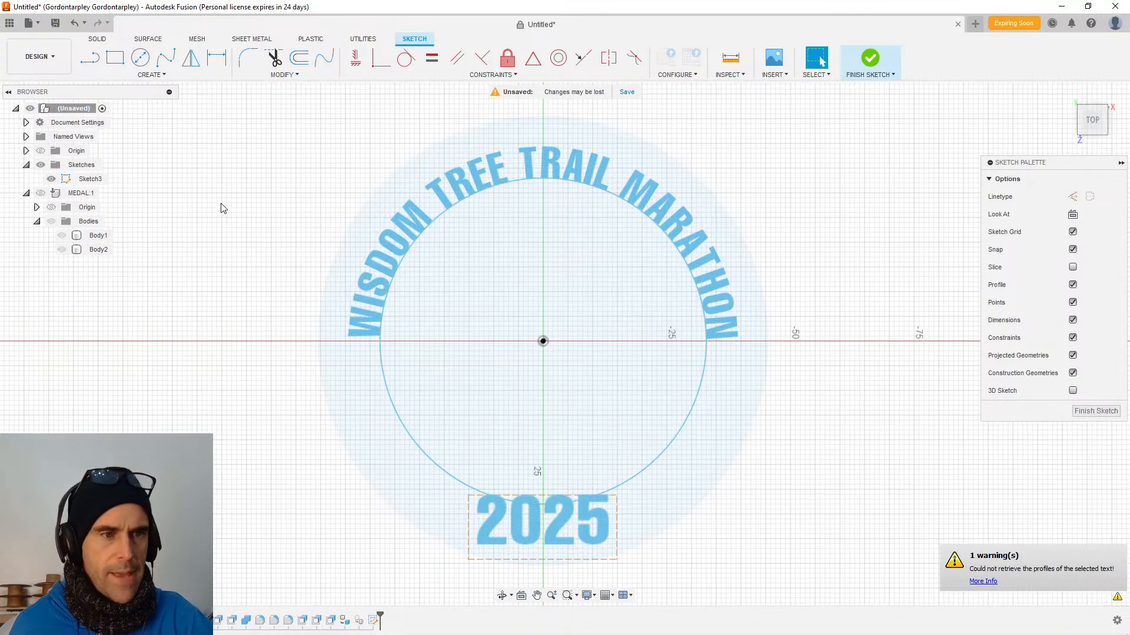
Show the MEDAL component and inspect how both texts sit on its face.
{"action": "left_click", "coordinate": [40, 194]}
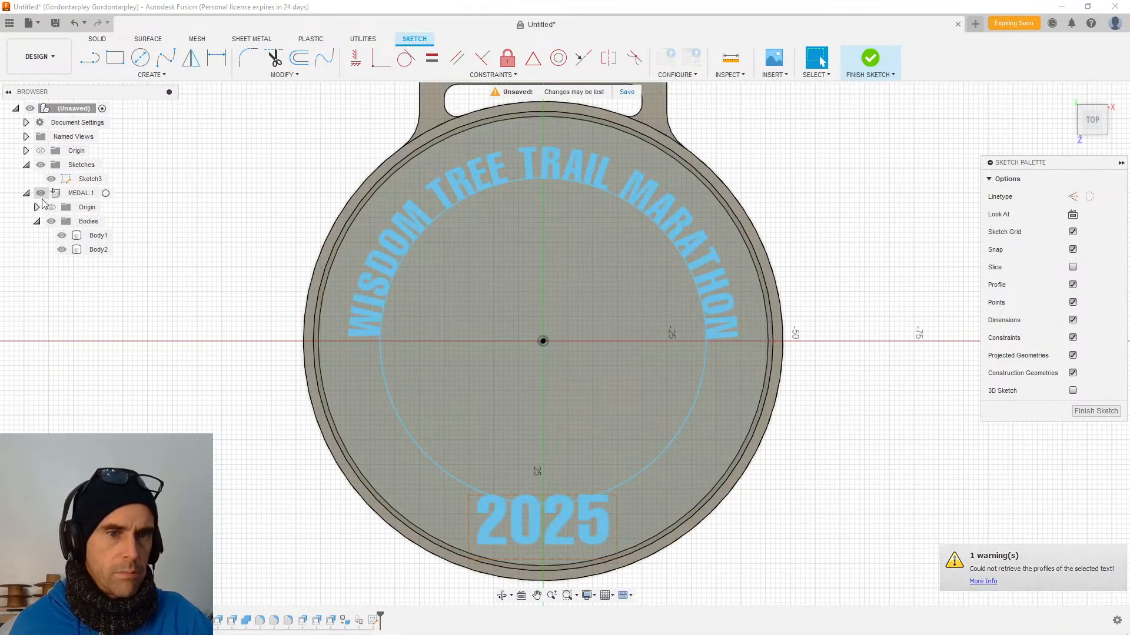
{"action": "middle_click_drag", "start_coordinate": [197, 252], "coordinate": [210, 211], "text": "shift"}
{"action": "scroll", "coordinate": [196, 224], "scroll_direction": "up", "scroll_amount": 2}
{"action": "scroll", "coordinate": [197, 225], "scroll_direction": "down", "scroll_amount": 1}
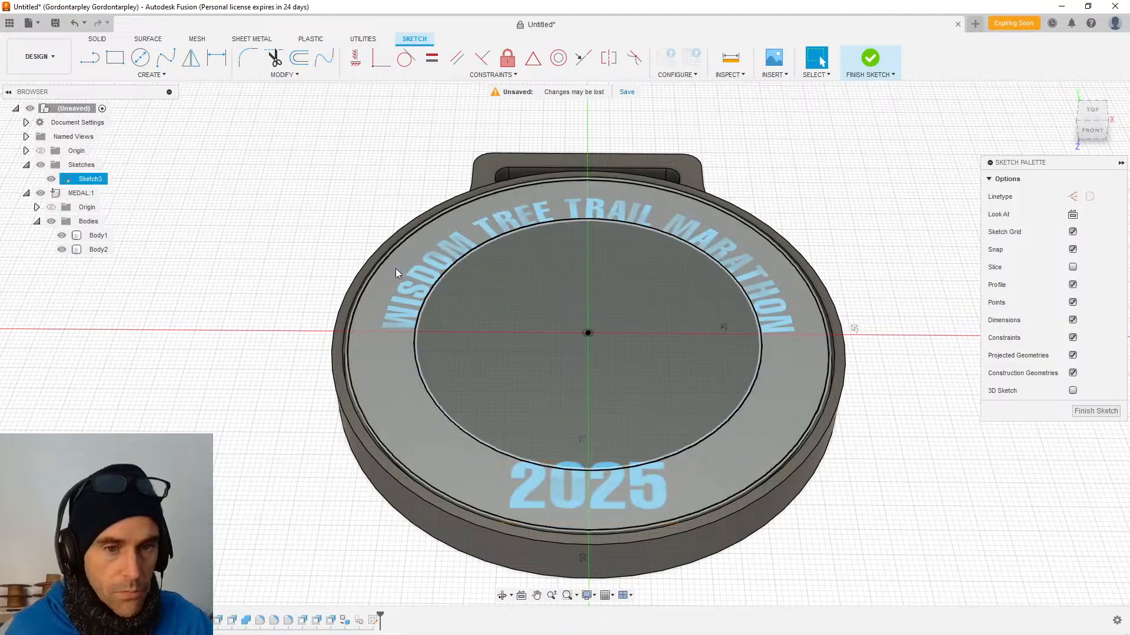
{"action": "middle_click_drag", "start_coordinate": [334, 258], "coordinate": [292, 259], "text": "shift"}
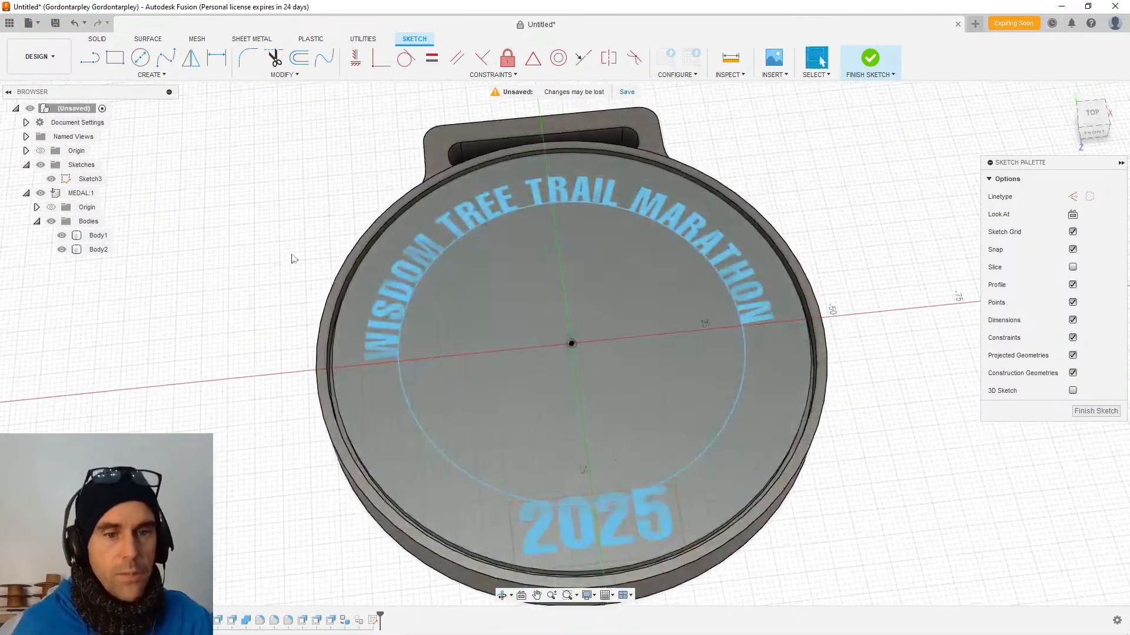
Review the text settings of the arched WISDOM TREE TRAIL MARATHON text without changing them.
{"action": "scroll", "coordinate": [368, 335], "scroll_direction": "up", "scroll_amount": 5}
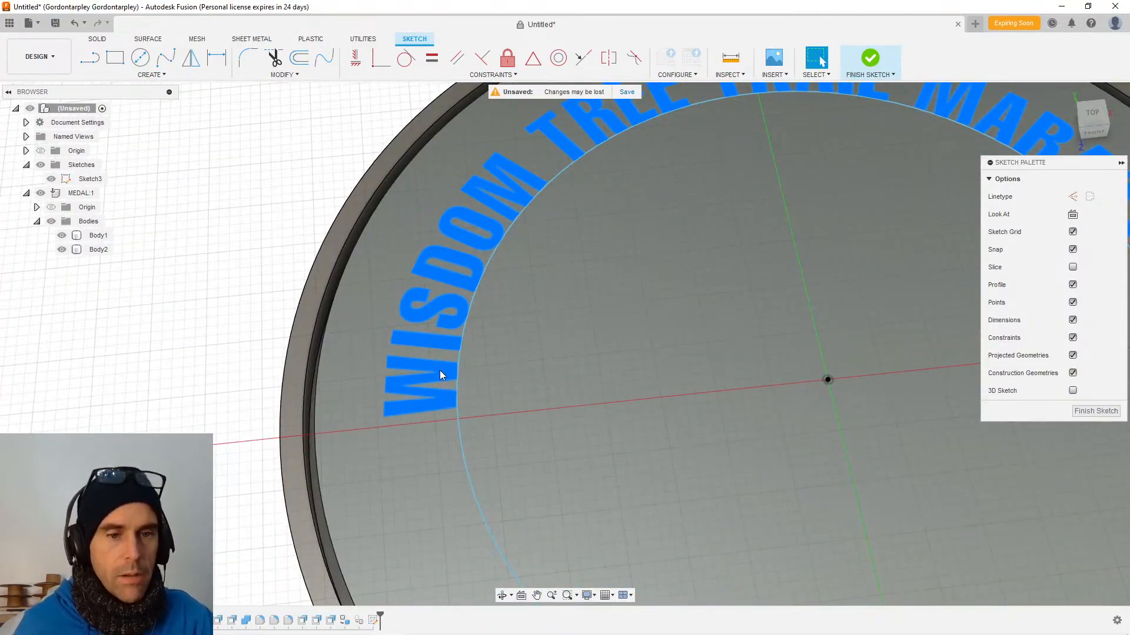
{"action": "double_click", "coordinate": [441, 371]}
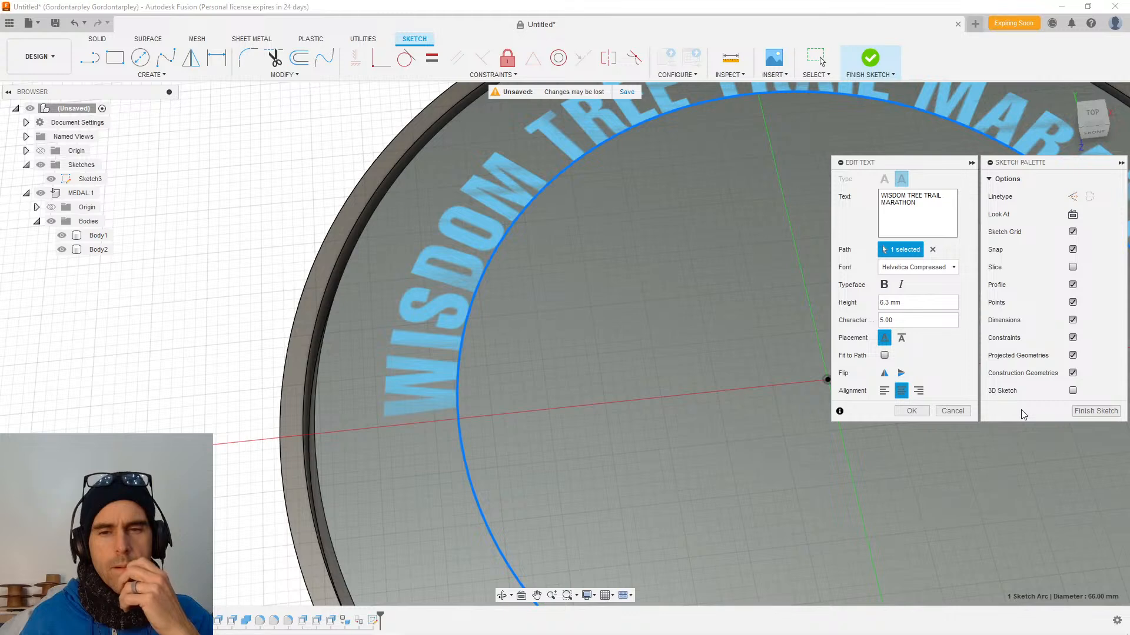
{"action": "left_click", "coordinate": [953, 411]}
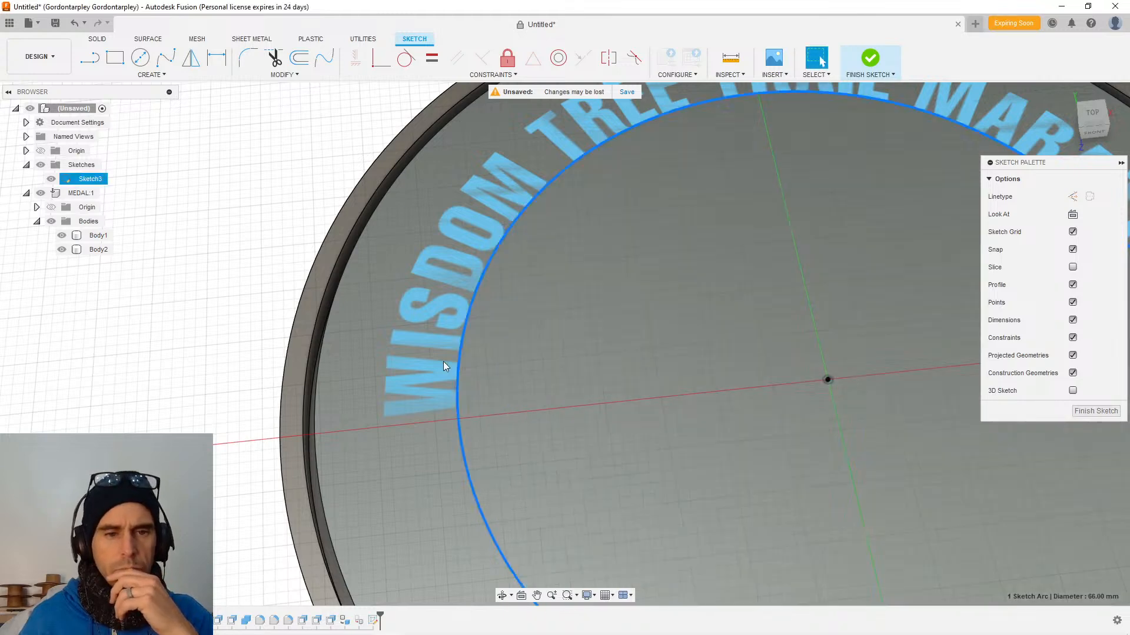
Try to extrude the arched text 2 mm as a new body, and cancel the command.
{"action": "left_click", "coordinate": [442, 370]}
{"action": "right_click", "coordinate": [449, 369]}
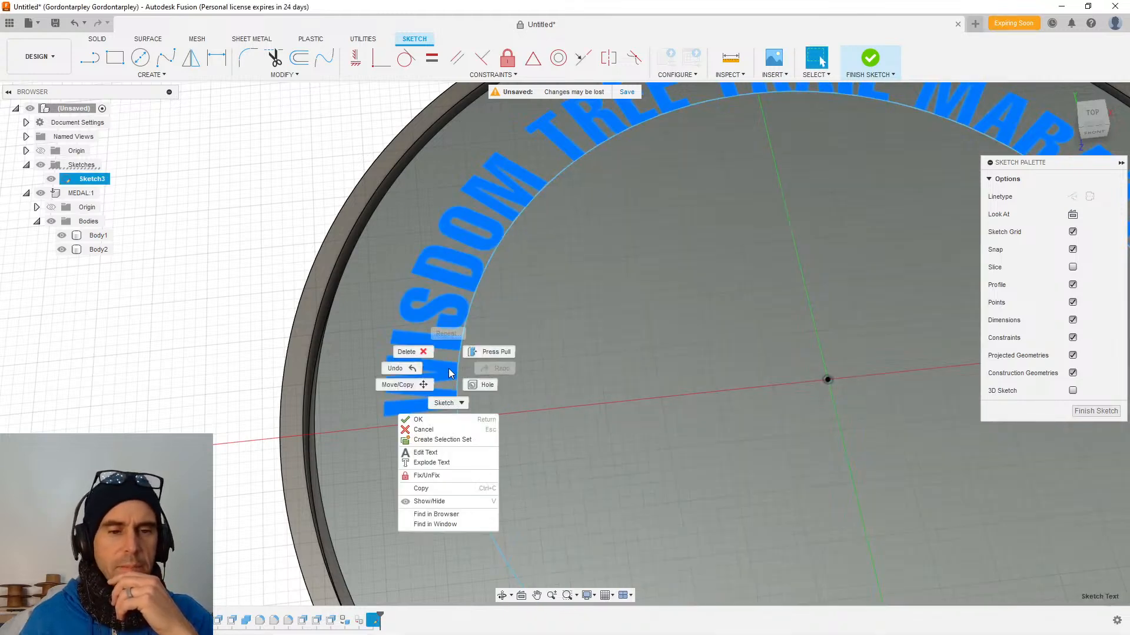
{"action": "left_click", "coordinate": [492, 352]}
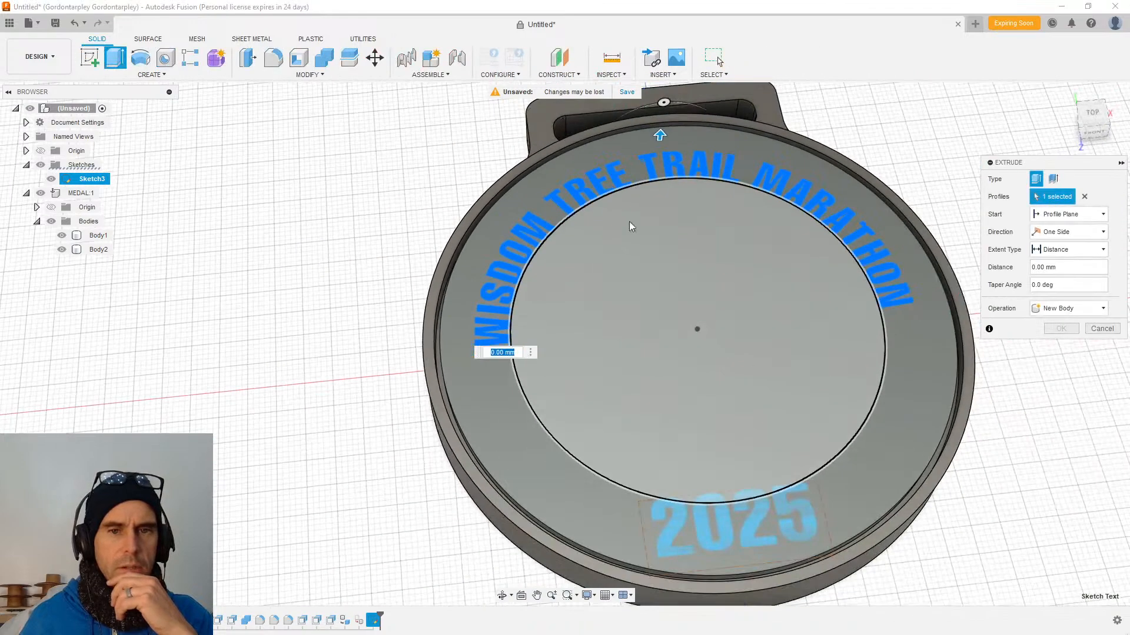
{"action": "mouse_move", "coordinate": [659, 134]}
{"action": "left_mouse_down"}
{"action": "mouse_move", "coordinate": [659, 110]}
{"action": "mouse_move", "coordinate": [660, 129]}
{"action": "left_mouse_up"}
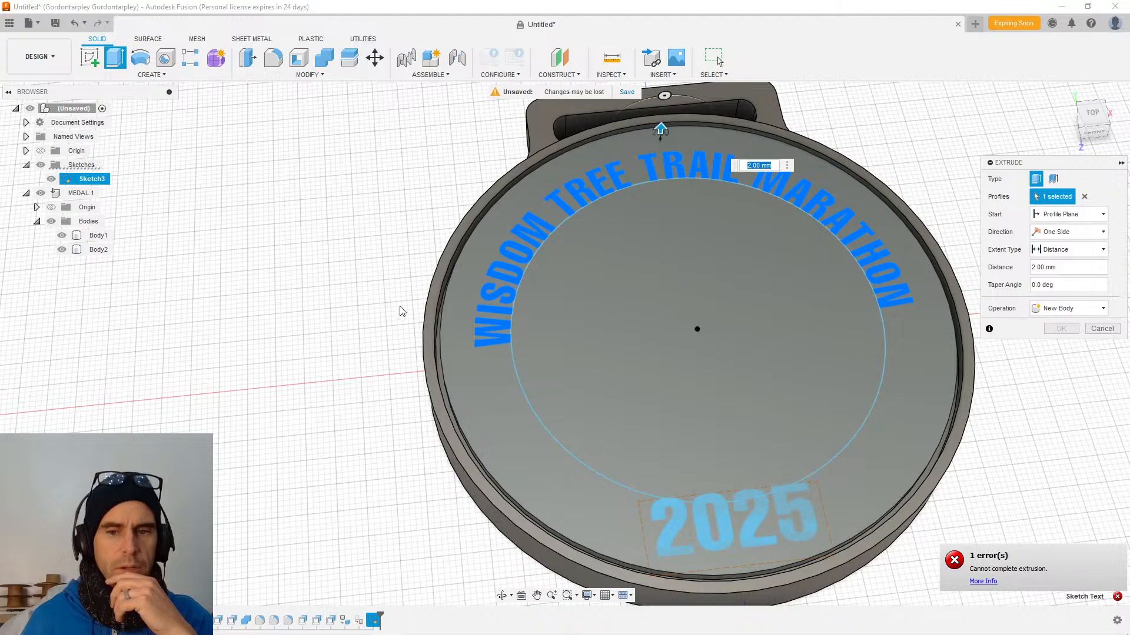
{"action": "key", "text": "Escape"}
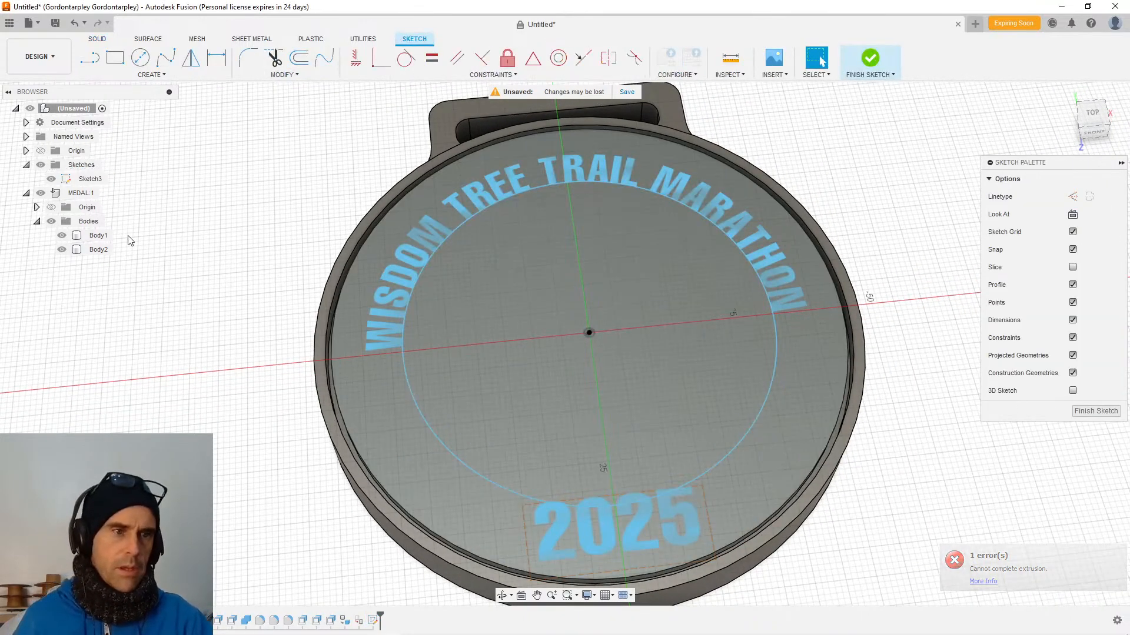
Hide Body1 and Body2 of the MEDAL component and finish the text sketch.
{"action": "left_click", "coordinate": [51, 223]}
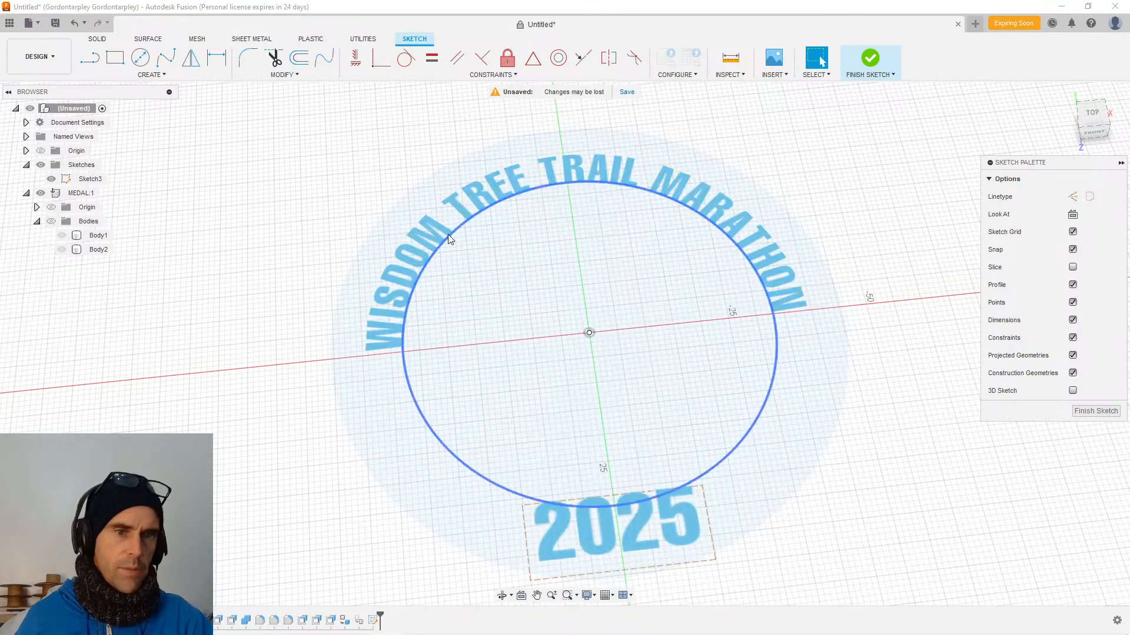
{"action": "left_click", "coordinate": [52, 221]}
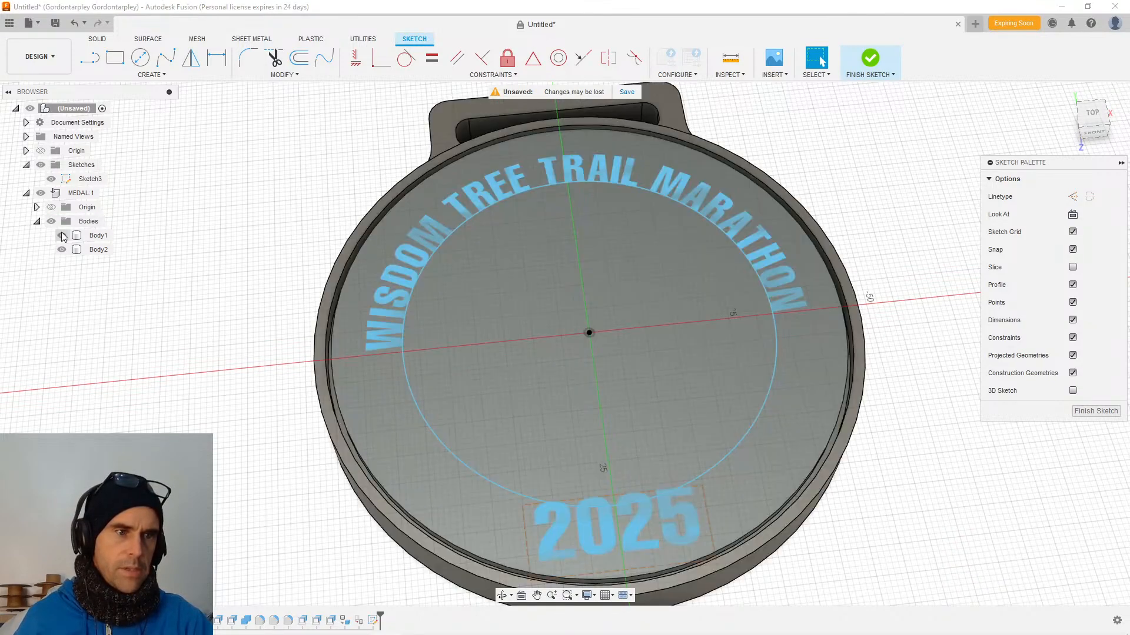
{"action": "left_click", "coordinate": [62, 235]}
{"action": "left_click", "coordinate": [61, 250]}
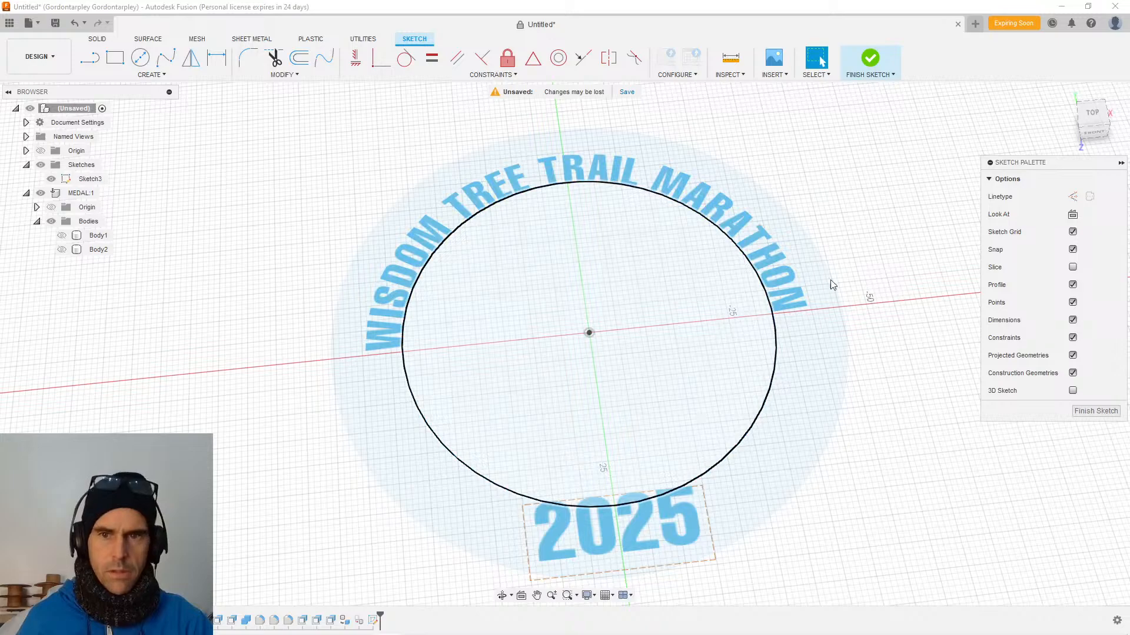
{"action": "left_click", "coordinate": [1094, 411]}
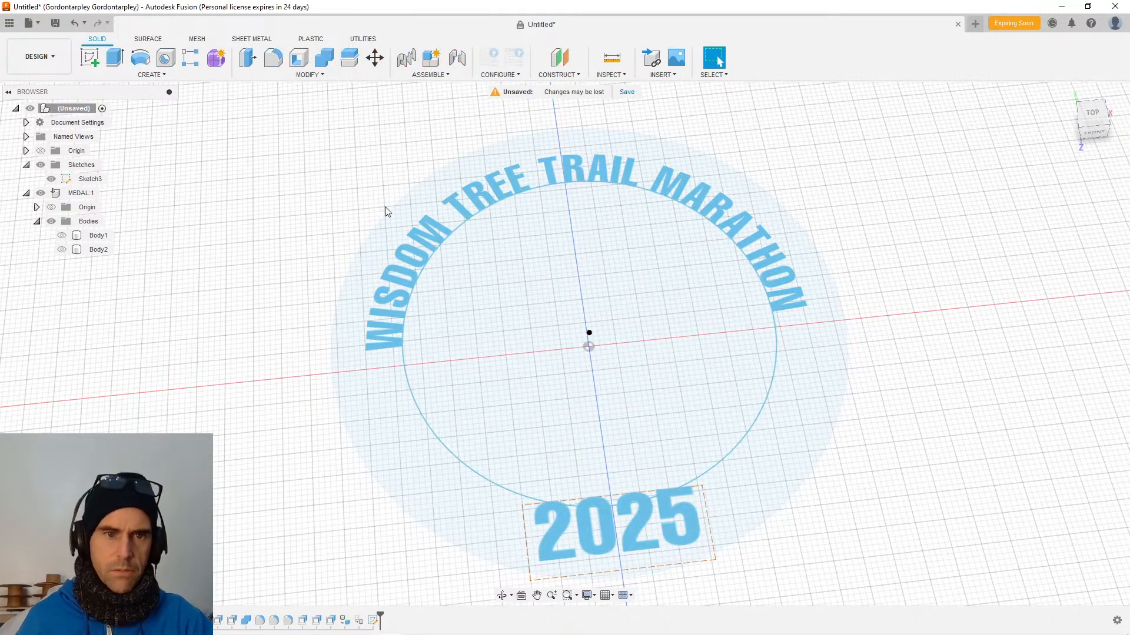
Try to extrude the arched WISDOM TREE TRAIL MARATHON text 10 mm from its profile plane as a new body.
{"action": "right_click", "coordinate": [427, 248]}
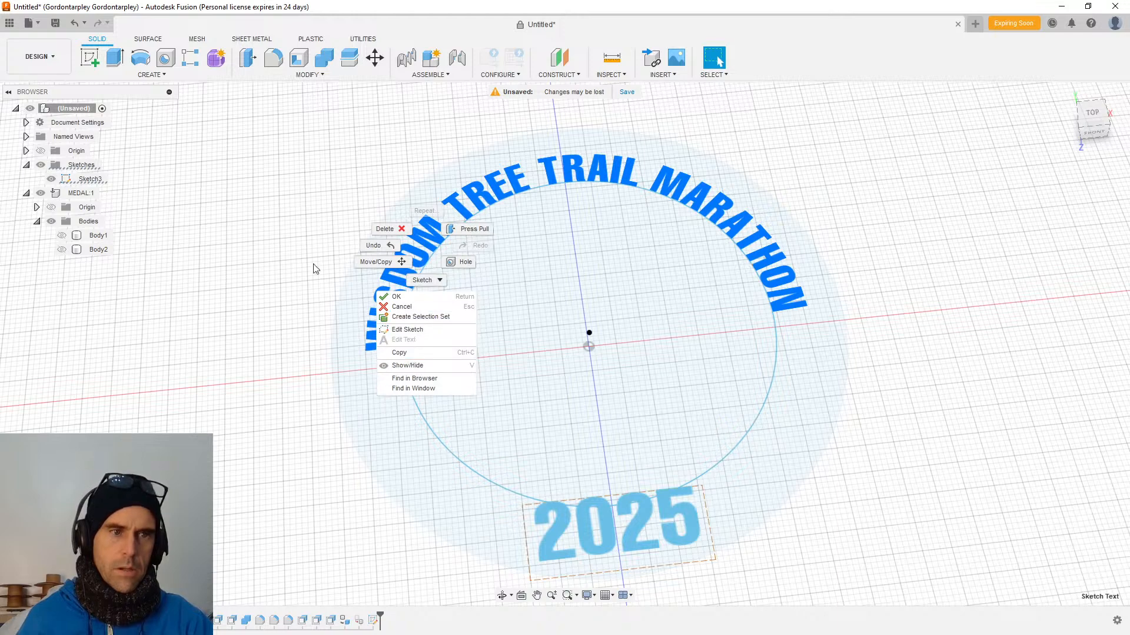
{"action": "left_click", "coordinate": [115, 61]}
{"action": "left_click", "coordinate": [115, 61]}
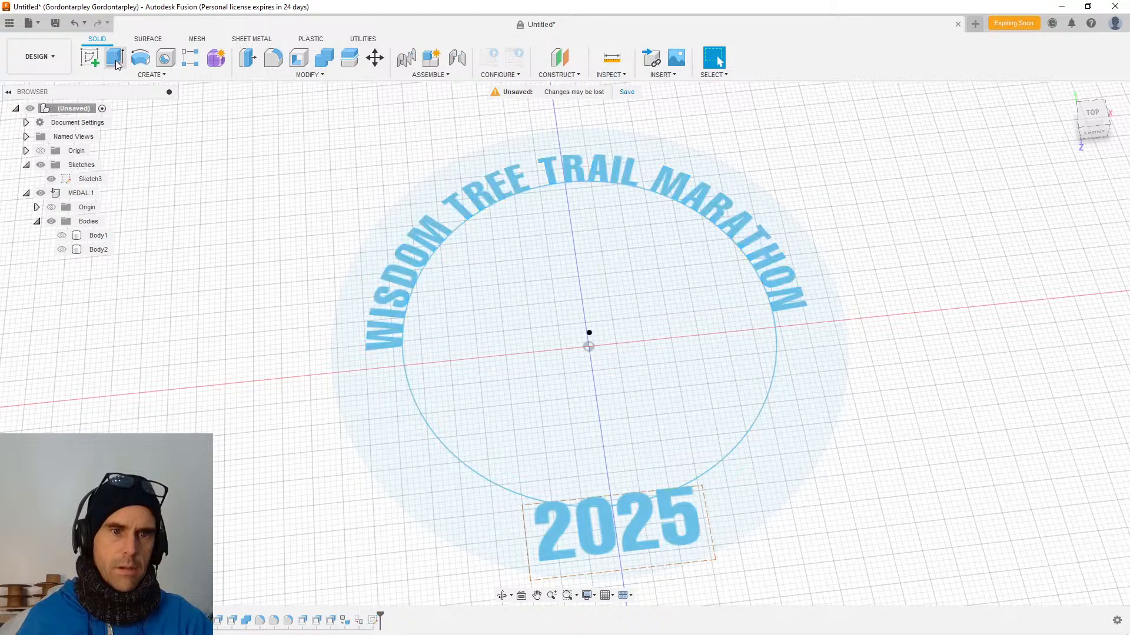
{"action": "left_click", "coordinate": [497, 202]}
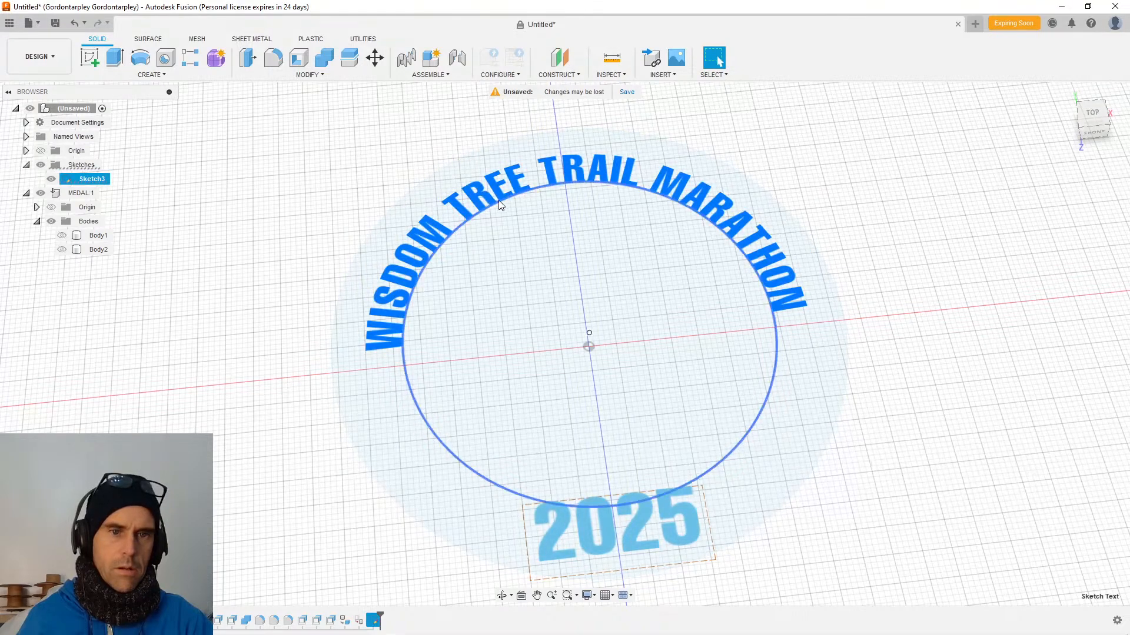
{"action": "mouse_move", "coordinate": [537, 229]}
{"action": "middle_mouse_down", "text": "shift"}
{"action": "mouse_move", "coordinate": [547, 189]}
{"action": "mouse_move", "coordinate": [583, 305]}
{"action": "middle_mouse_up", "text": "shift"}
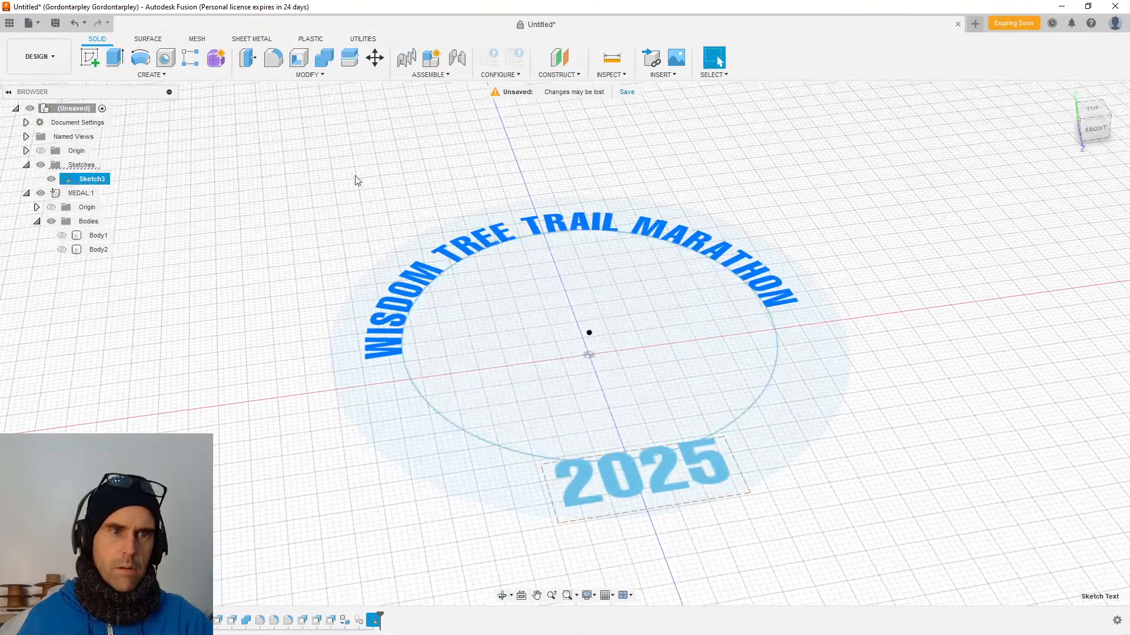
{"action": "right_click", "coordinate": [471, 249]}
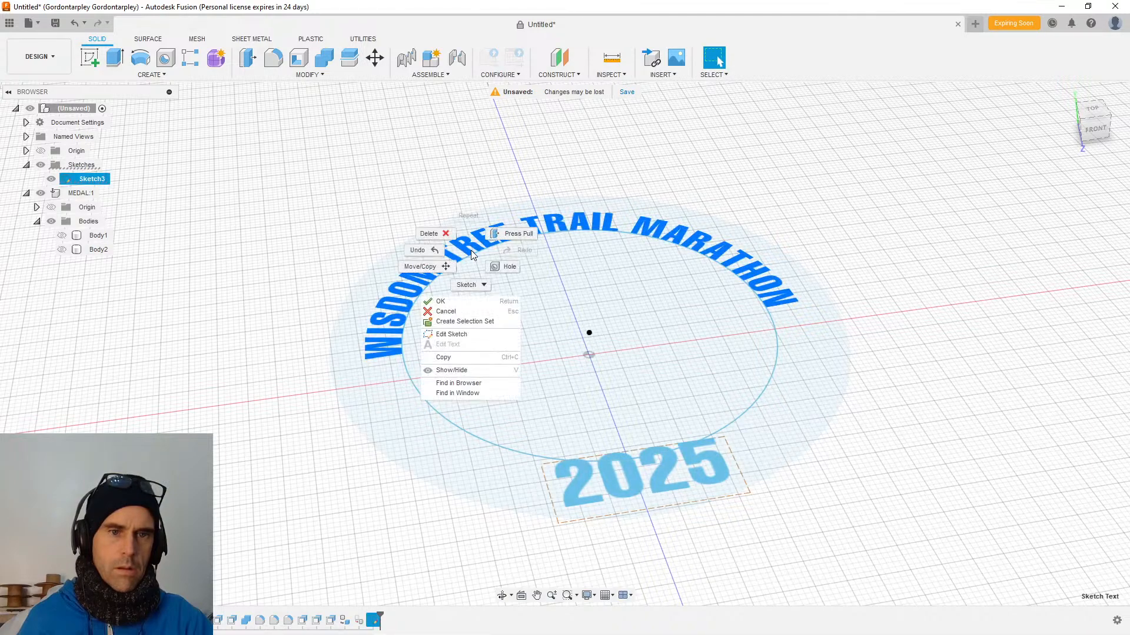
{"action": "left_click", "coordinate": [512, 236]}
{"action": "key", "text": "e"}
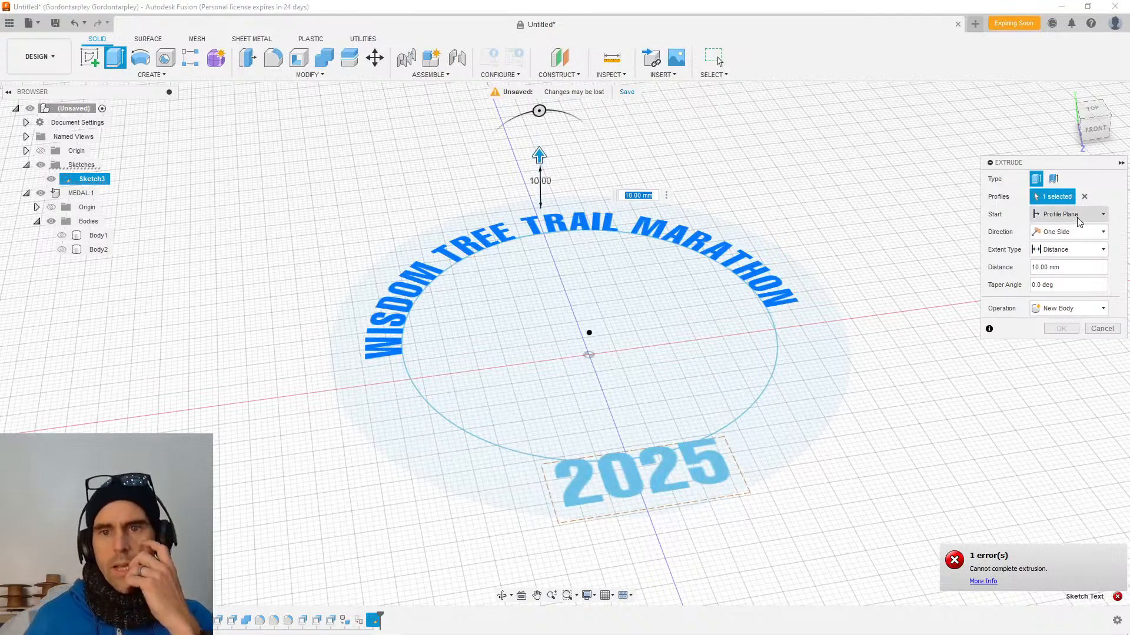
Try a thin extrusion of the arched text at 6 mm from its profile plane, and return to the solid extrusion type.
{"action": "left_click", "coordinate": [1093, 217]}
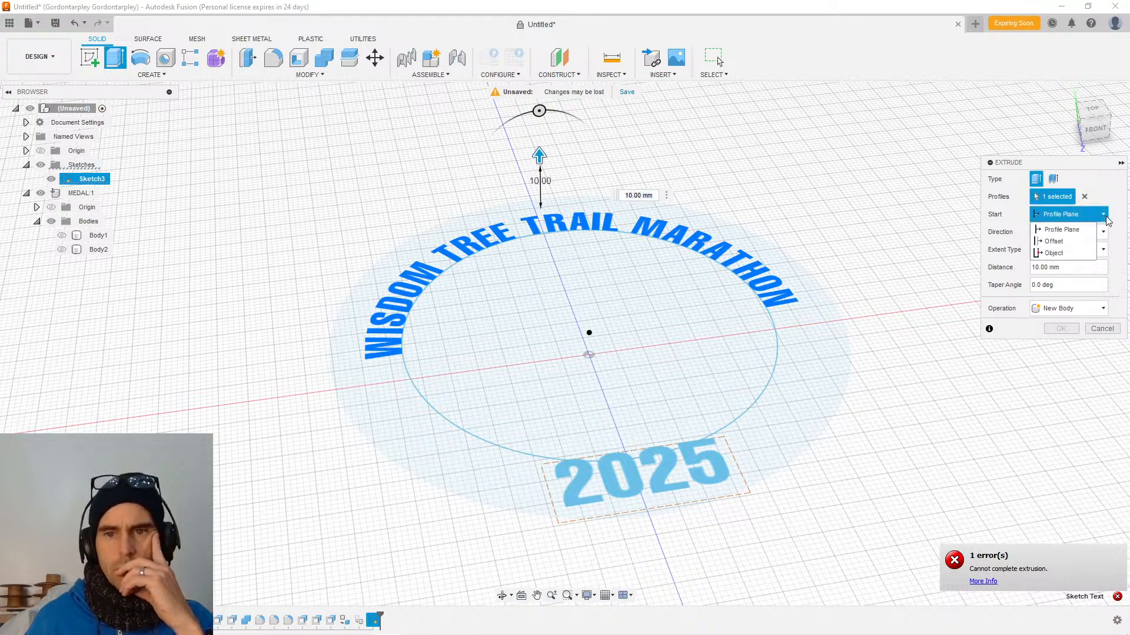
{"action": "left_click", "coordinate": [1093, 235]}
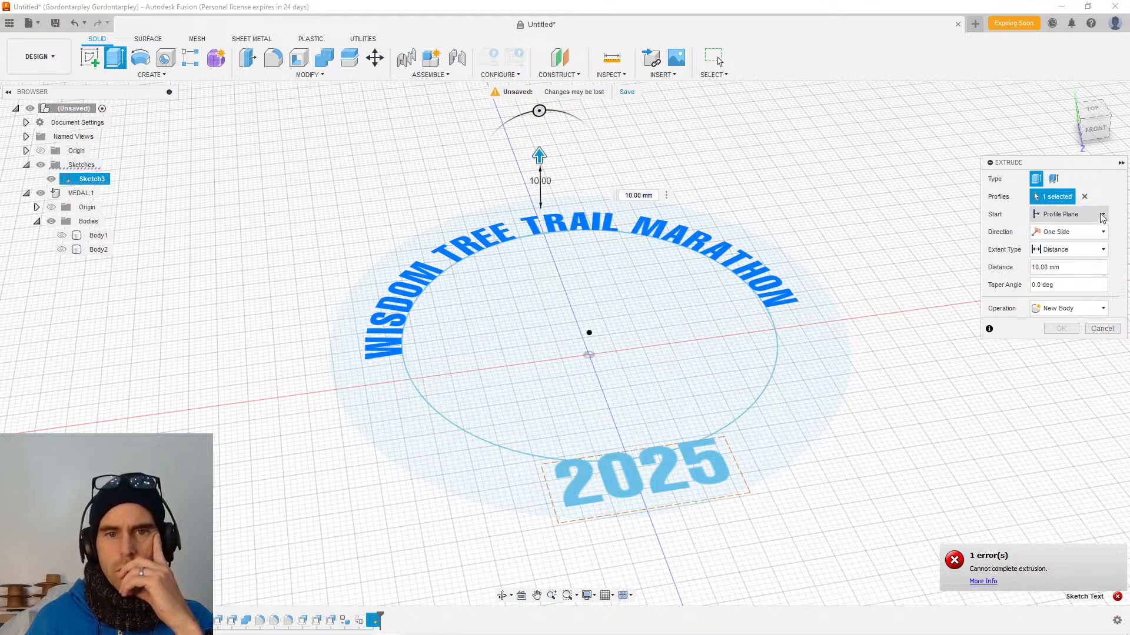
{"action": "left_click", "coordinate": [1102, 216]}
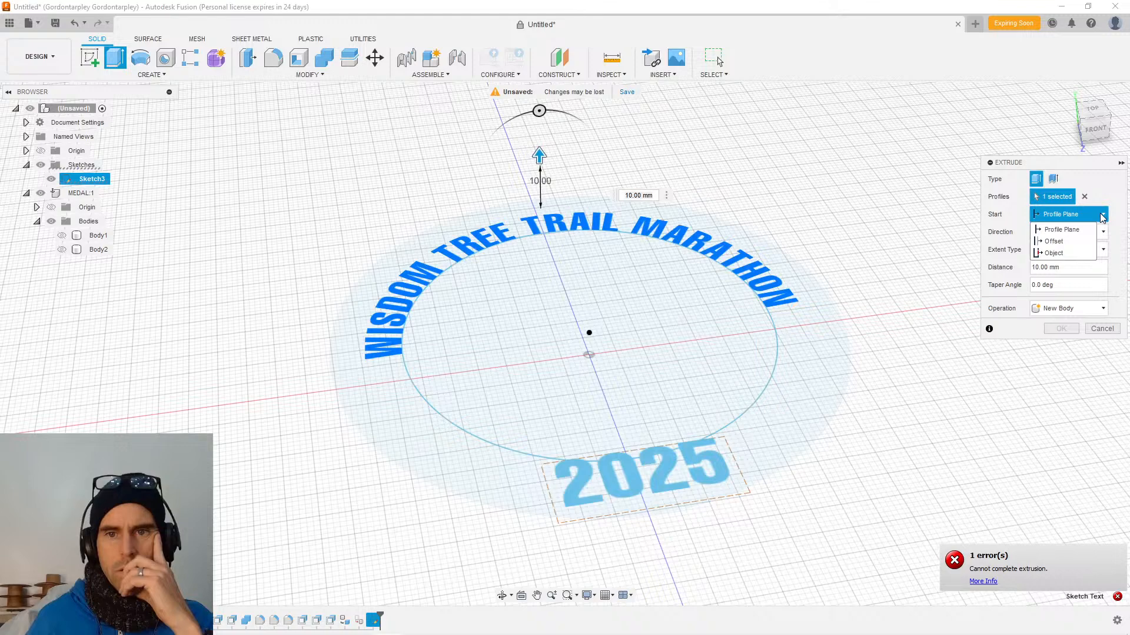
{"action": "left_click", "coordinate": [1054, 179]}
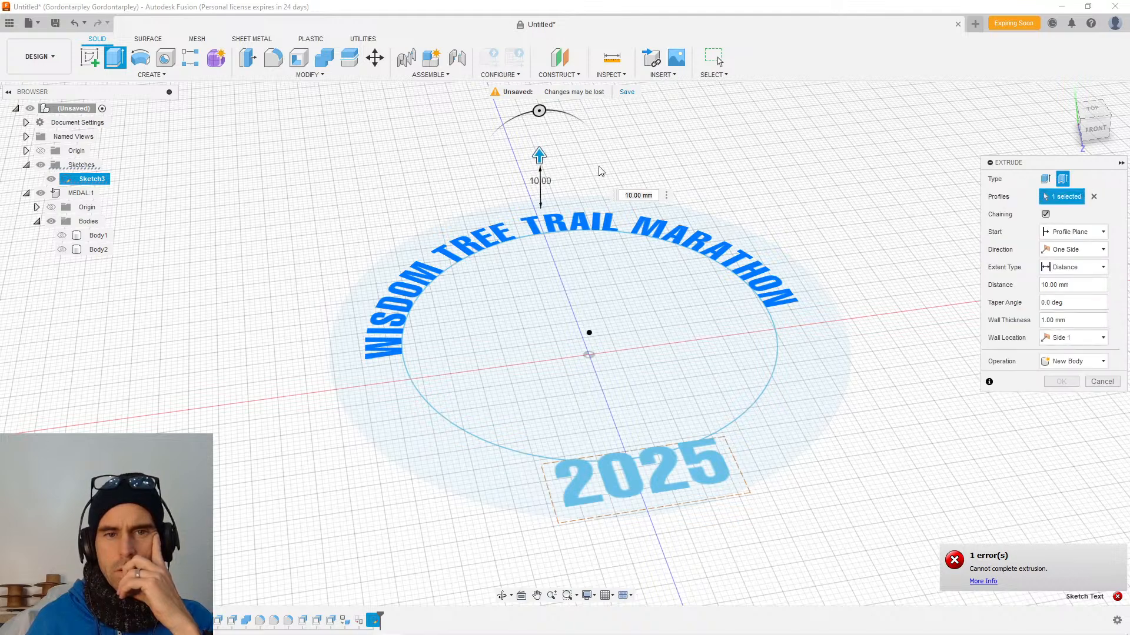
{"action": "left_click_drag", "start_coordinate": [537, 154], "coordinate": [539, 174]}
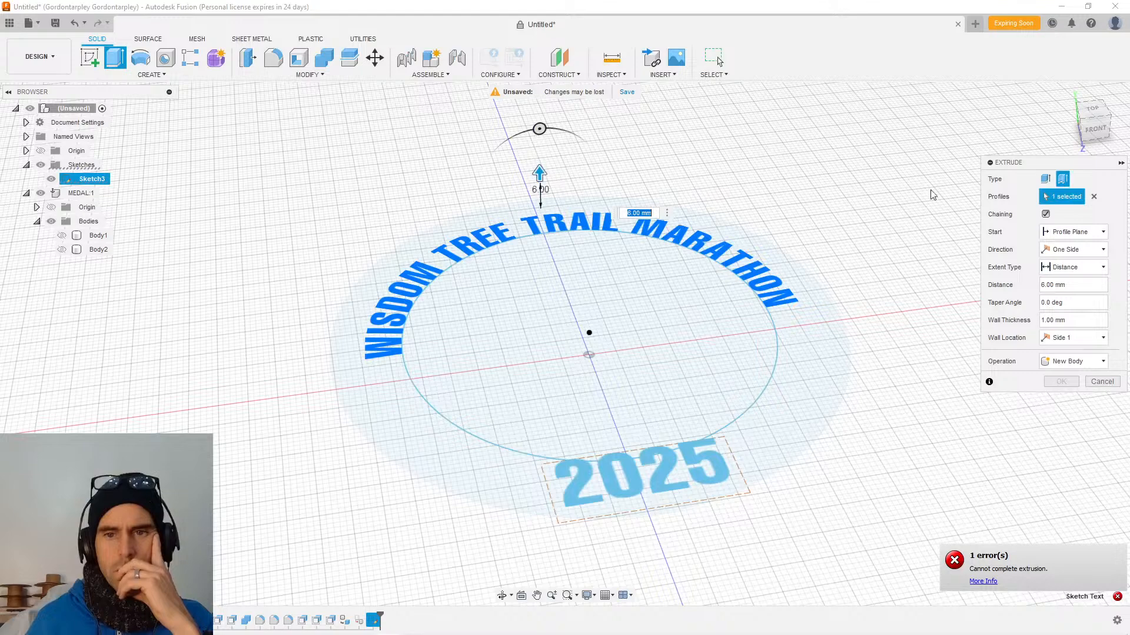
{"action": "left_click", "coordinate": [1045, 179]}
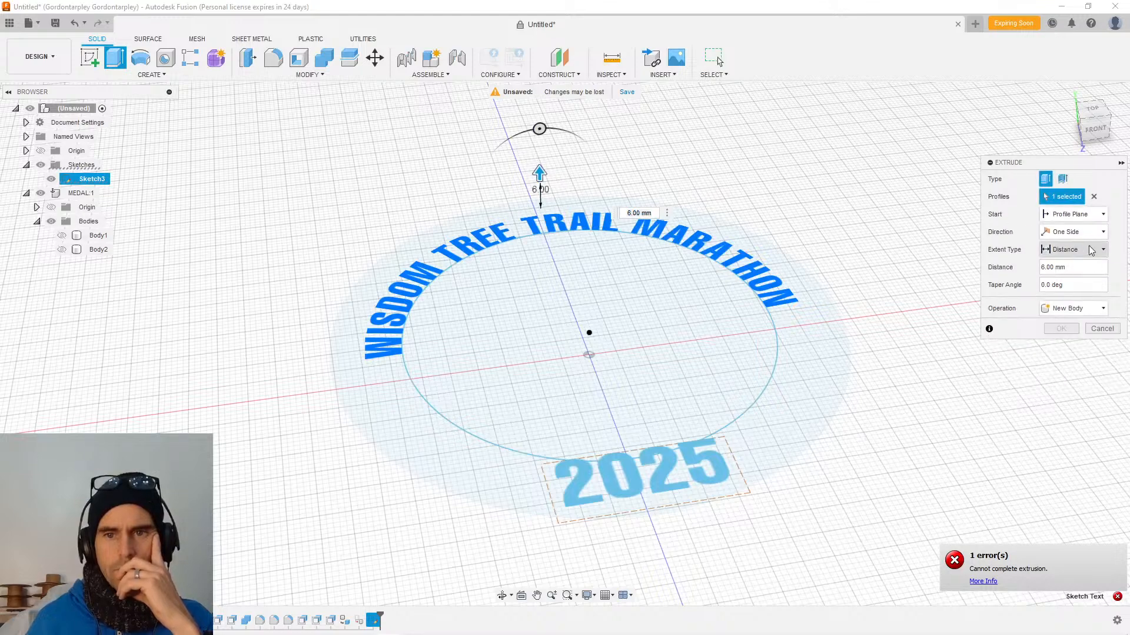
Try the Cut and Join operations for the 6 mm extrusion of the arched text, and cancel the command.
{"action": "left_click", "coordinate": [1103, 309]}
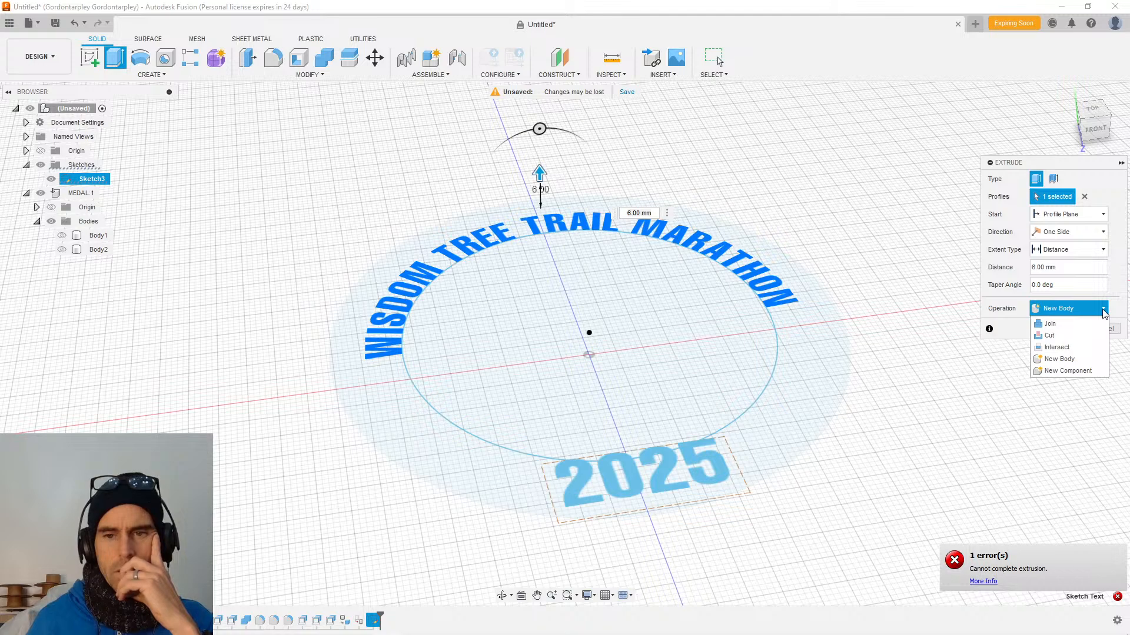
{"action": "left_click", "coordinate": [1052, 335]}
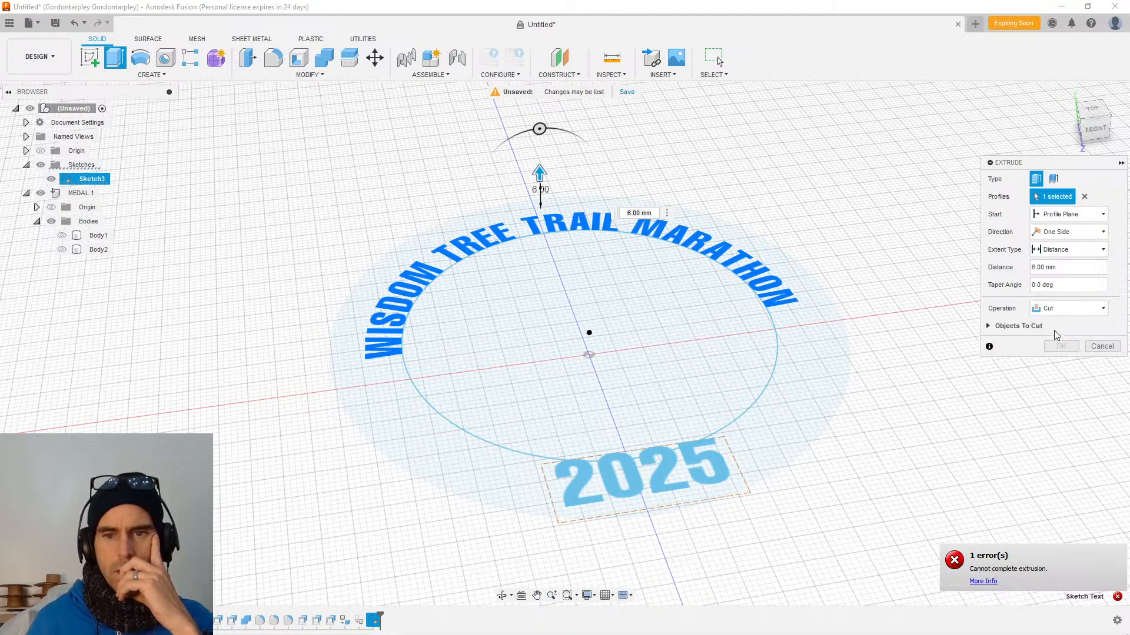
{"action": "left_click", "coordinate": [1085, 310]}
{"action": "left_click", "coordinate": [1067, 326]}
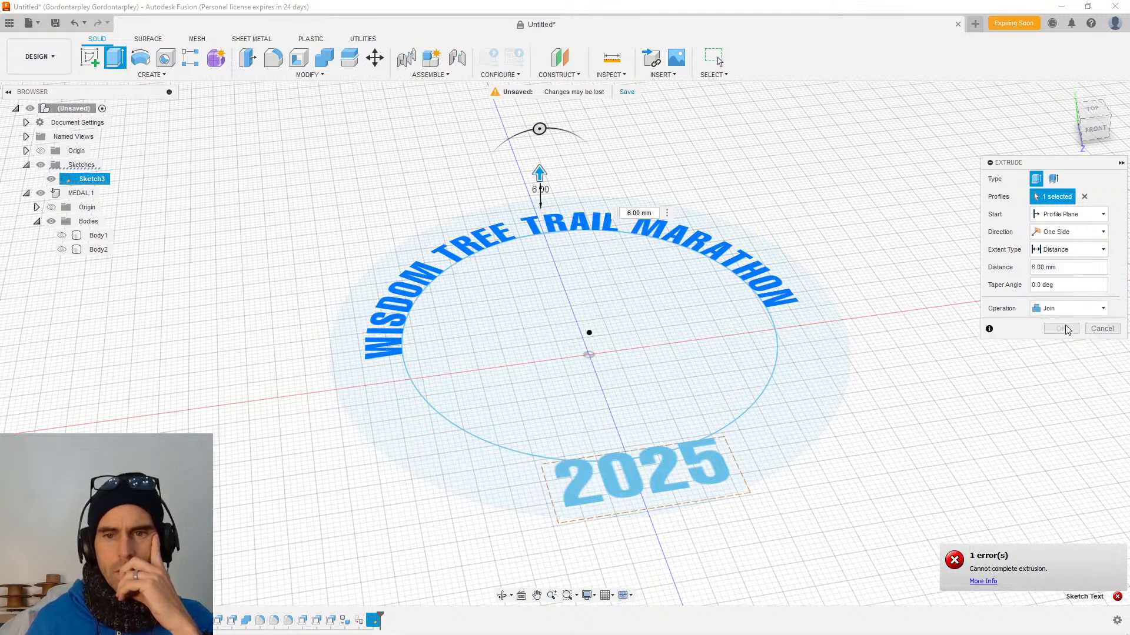
{"action": "left_click", "coordinate": [1101, 329]}
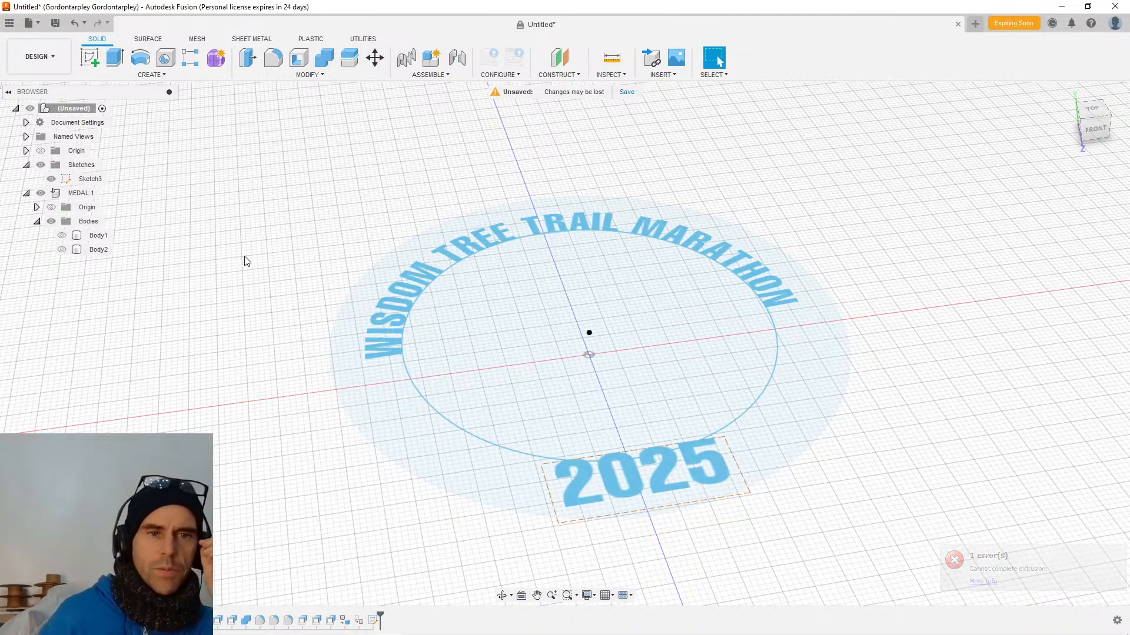
Save the medal design under the name WTTM MEDAL in the default project.
{"action": "middle_click_drag", "start_coordinate": [245, 256], "coordinate": [260, 250]}
{"action": "scroll", "coordinate": [260, 251], "scroll_direction": "down", "scroll_amount": 1}
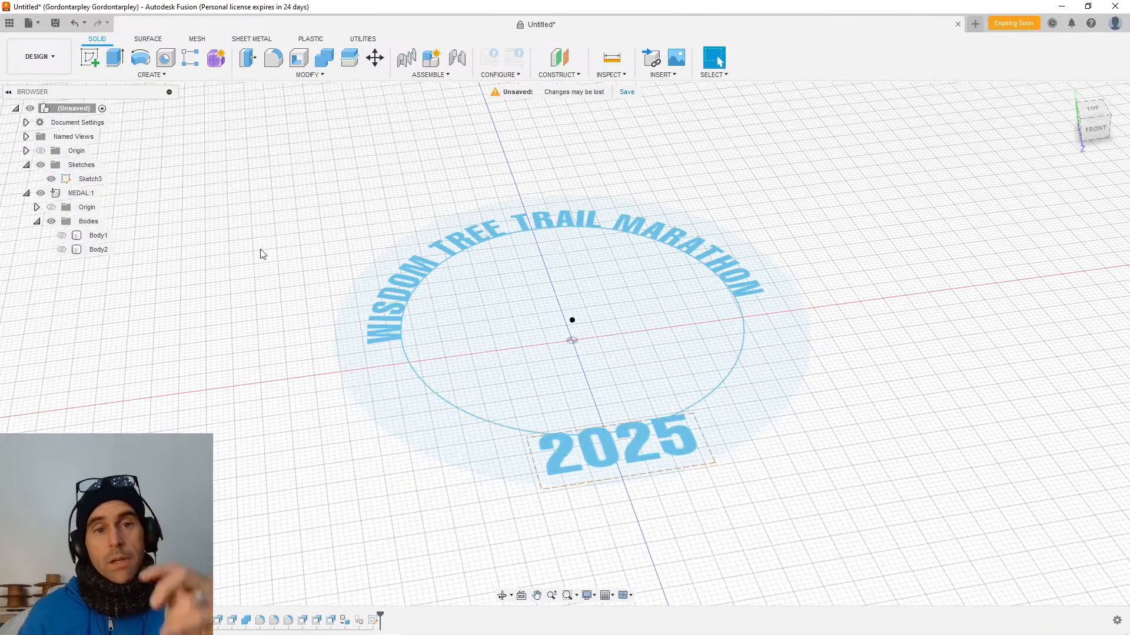
{"action": "scroll", "coordinate": [264, 254], "scroll_direction": "up", "scroll_amount": 2}
{"action": "middle_click_drag", "start_coordinate": [356, 277], "coordinate": [291, 225]}
{"action": "mouse_move", "coordinate": [468, 289]}
{"action": "middle_mouse_down", "text": "shift"}
{"action": "mouse_move", "coordinate": [441, 333]}
{"action": "mouse_move", "coordinate": [441, 315]}
{"action": "mouse_move", "coordinate": [399, 333]}
{"action": "middle_mouse_up", "text": "shift"}
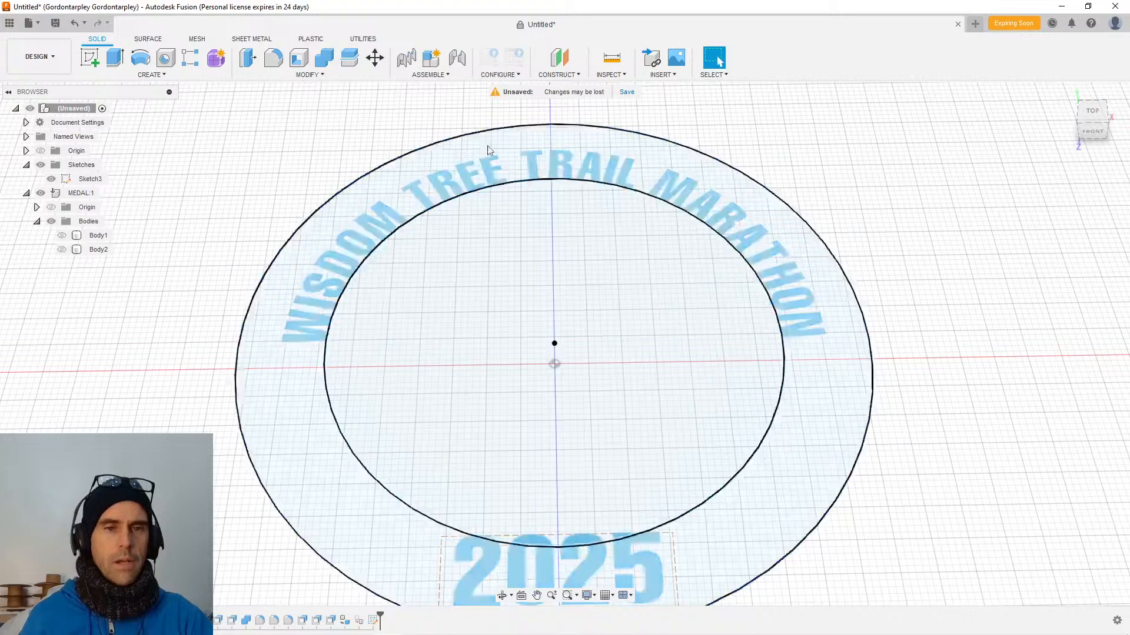
{"action": "key", "text": "ctrl+s"}
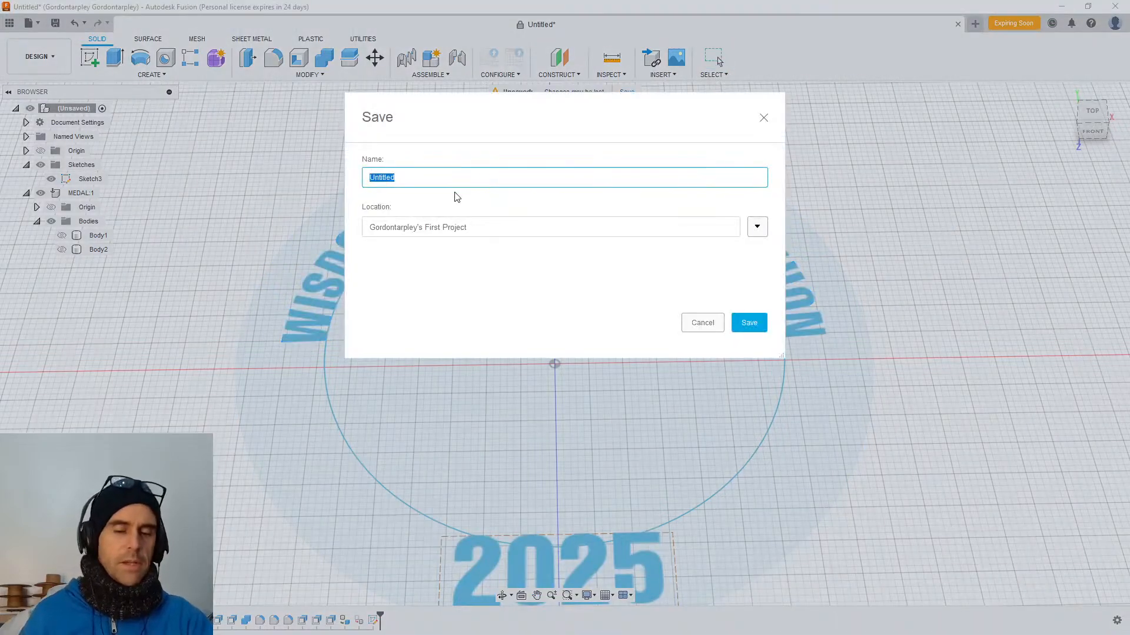
{"action": "type", "text": "w"}
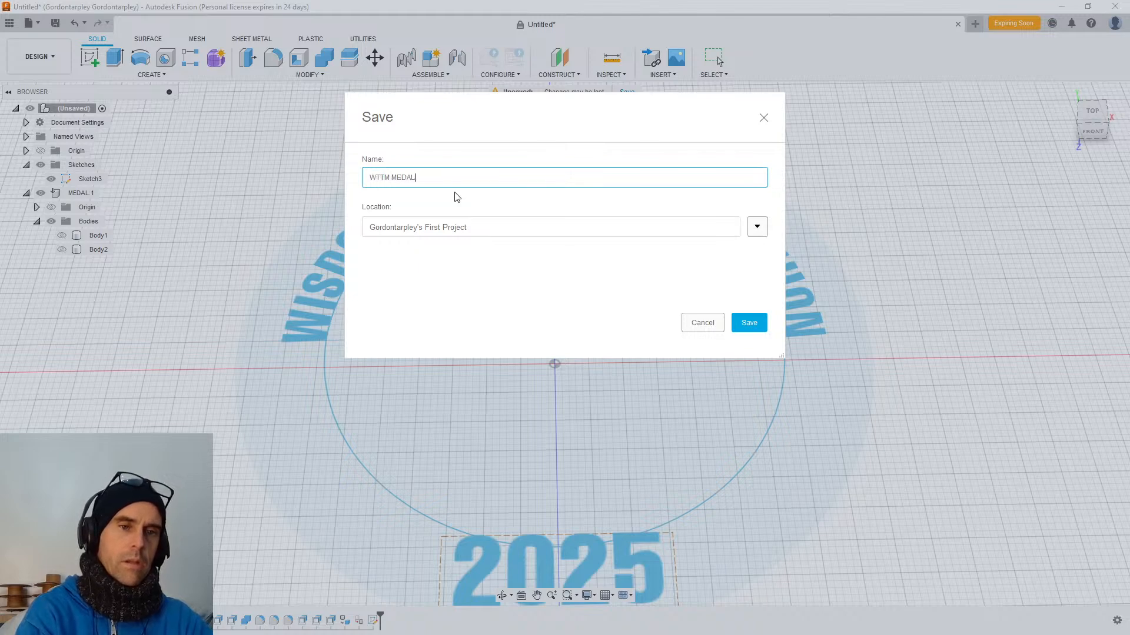
{"action": "key", "text": "Return"}
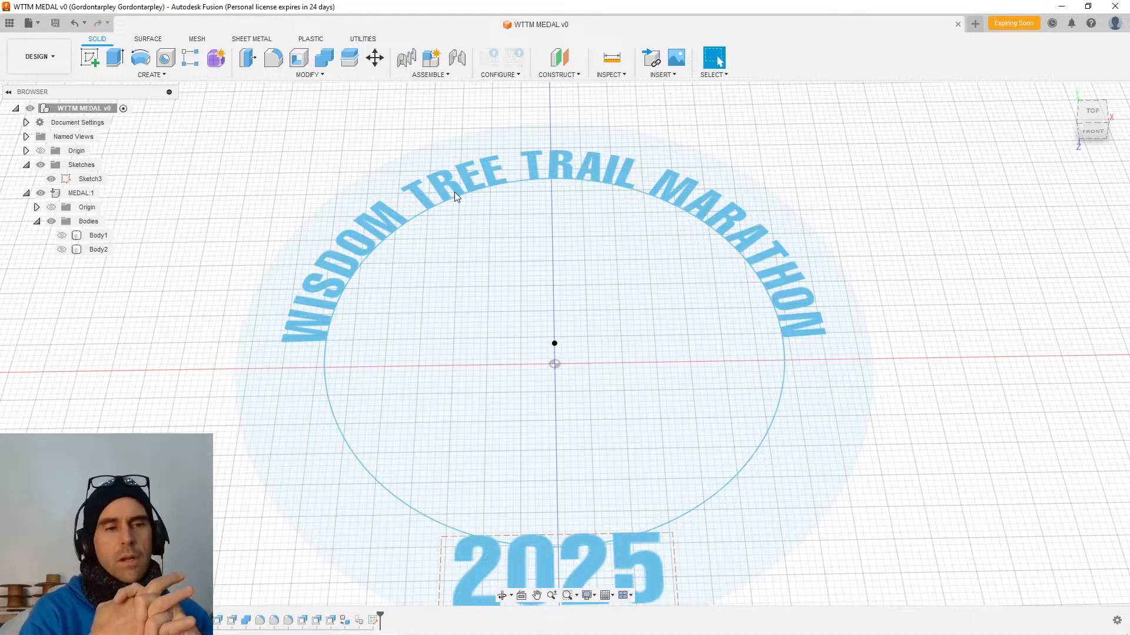
Show Body1 and Body2 of the MEDAL component beneath the text sketch.
{"action": "scroll", "coordinate": [463, 237], "scroll_direction": "down", "scroll_amount": 2}
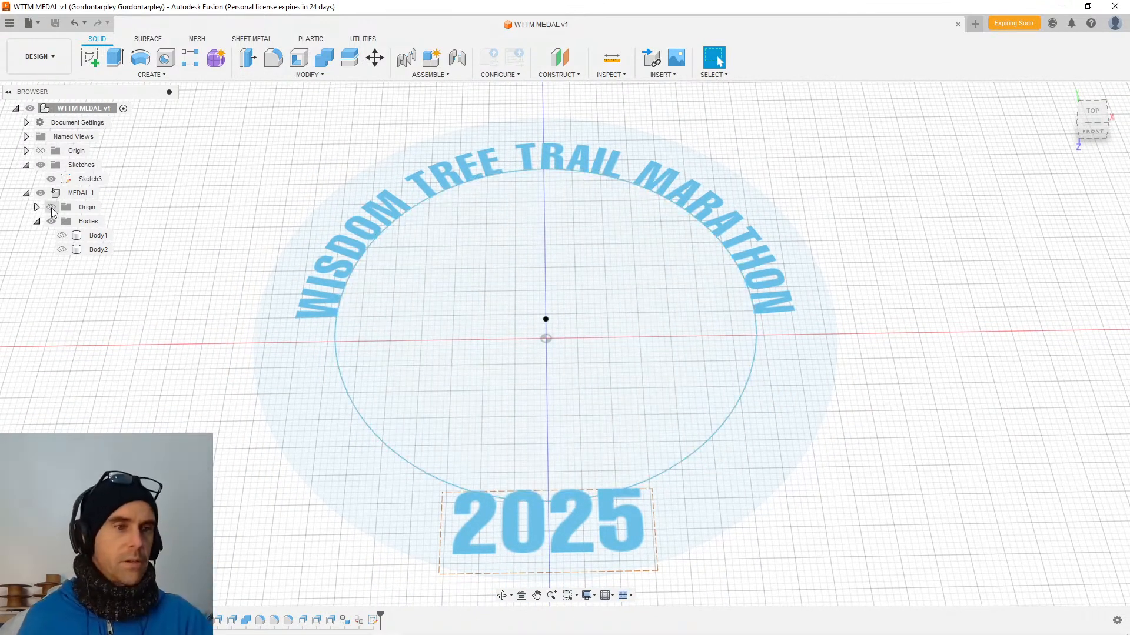
{"action": "left_click", "coordinate": [51, 208]}
{"action": "left_click", "coordinate": [51, 208]}
{"action": "left_click", "coordinate": [62, 236]}
{"action": "left_click", "coordinate": [61, 249]}
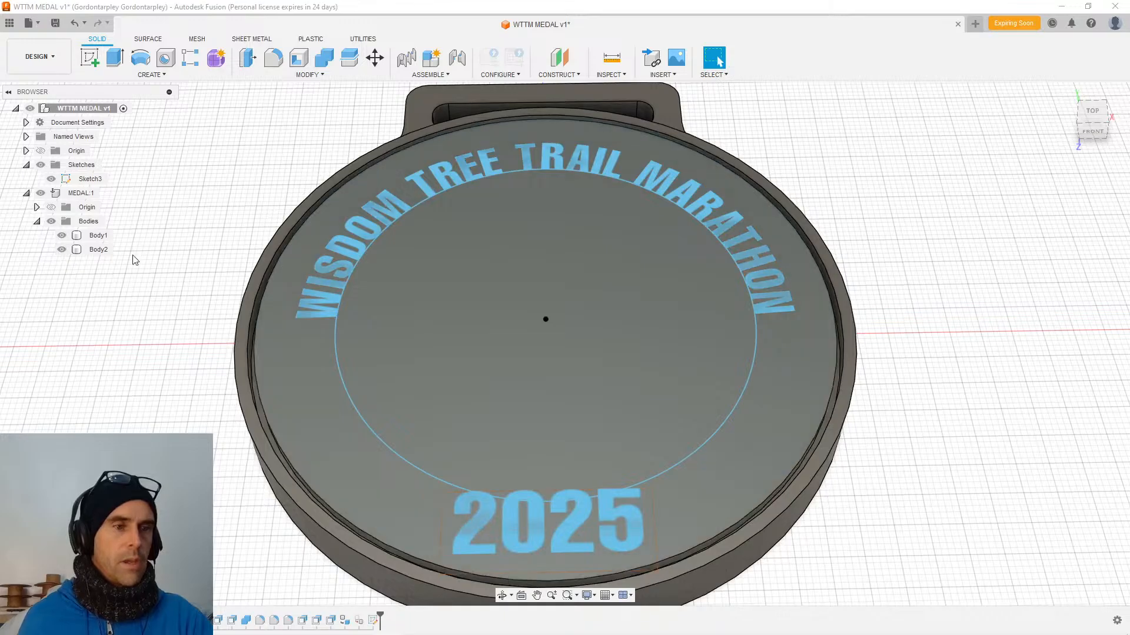
{"action": "middle_click_drag", "start_coordinate": [365, 242], "coordinate": [396, 257], "text": "shift"}
Switch to ZBrush and examine the medal's tree relief, background field and stone ground from close up and overall.
{"action": "key", "text": "alt+Tab"}
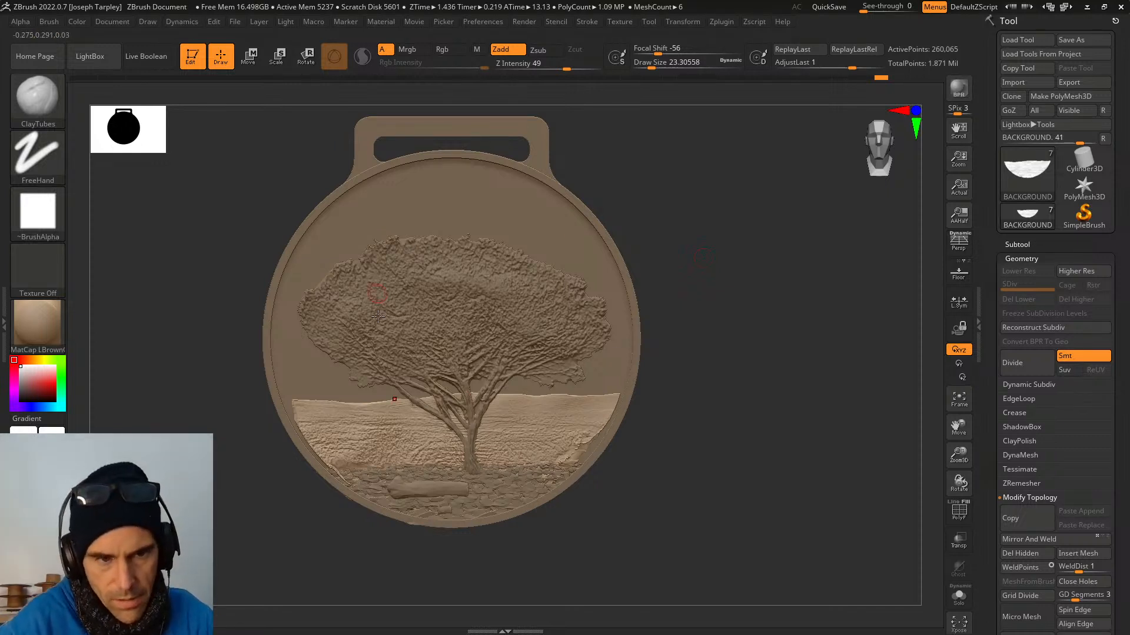
{"action": "left_click_drag", "start_coordinate": [741, 379], "coordinate": [752, 343]}
{"action": "left_click_drag", "start_coordinate": [774, 448], "coordinate": [855, 500]}
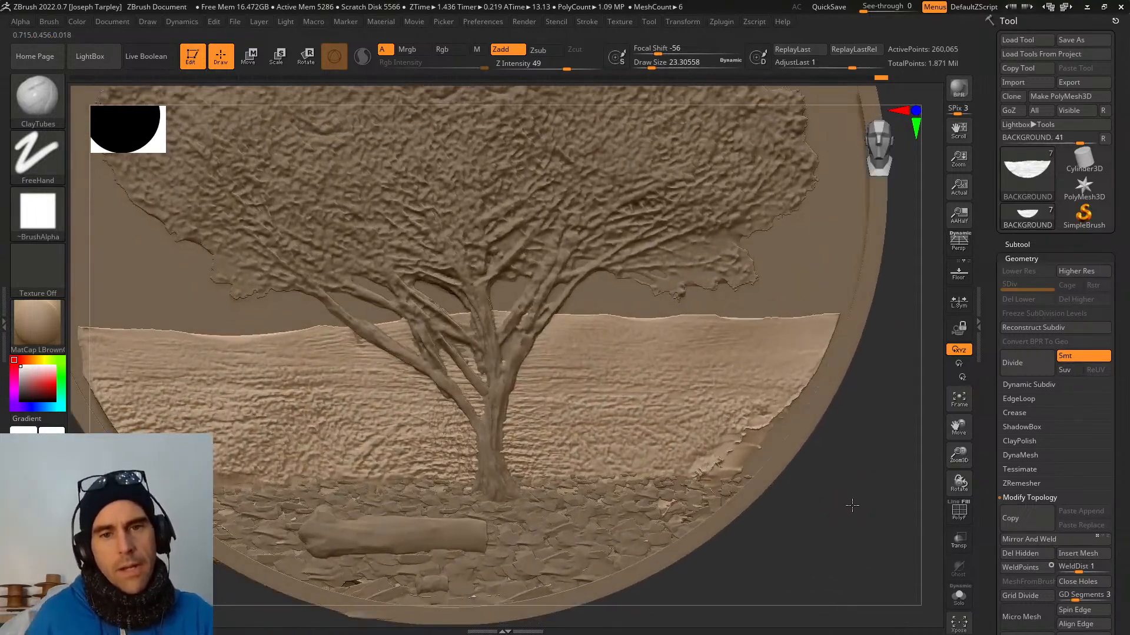
{"action": "key", "text": "f"}
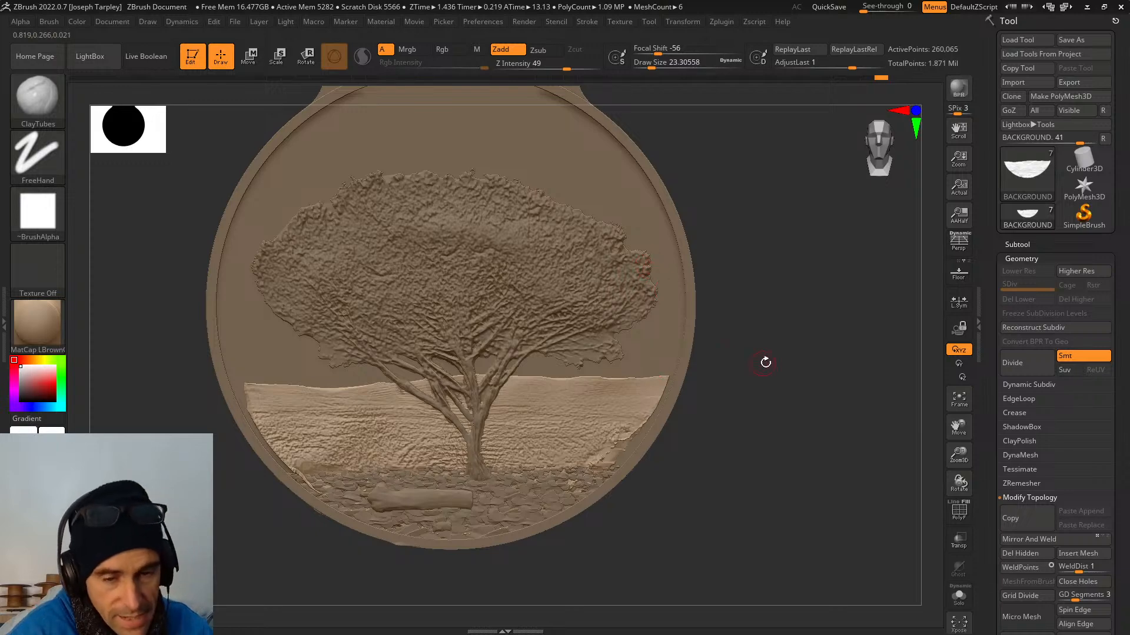
{"action": "mouse_move", "coordinate": [765, 363]}
{"action": "left_mouse_down"}
{"action": "mouse_move", "coordinate": [797, 343]}
{"action": "mouse_move", "coordinate": [782, 366]}
{"action": "mouse_move", "coordinate": [811, 385]}
{"action": "mouse_move", "coordinate": [814, 373]}
{"action": "mouse_move", "coordinate": [779, 335]}
{"action": "mouse_move", "coordinate": [770, 348]}
{"action": "mouse_move", "coordinate": [778, 335]}
{"action": "mouse_move", "coordinate": [767, 382]}
{"action": "mouse_move", "coordinate": [564, 340]}
{"action": "left_mouse_up"}
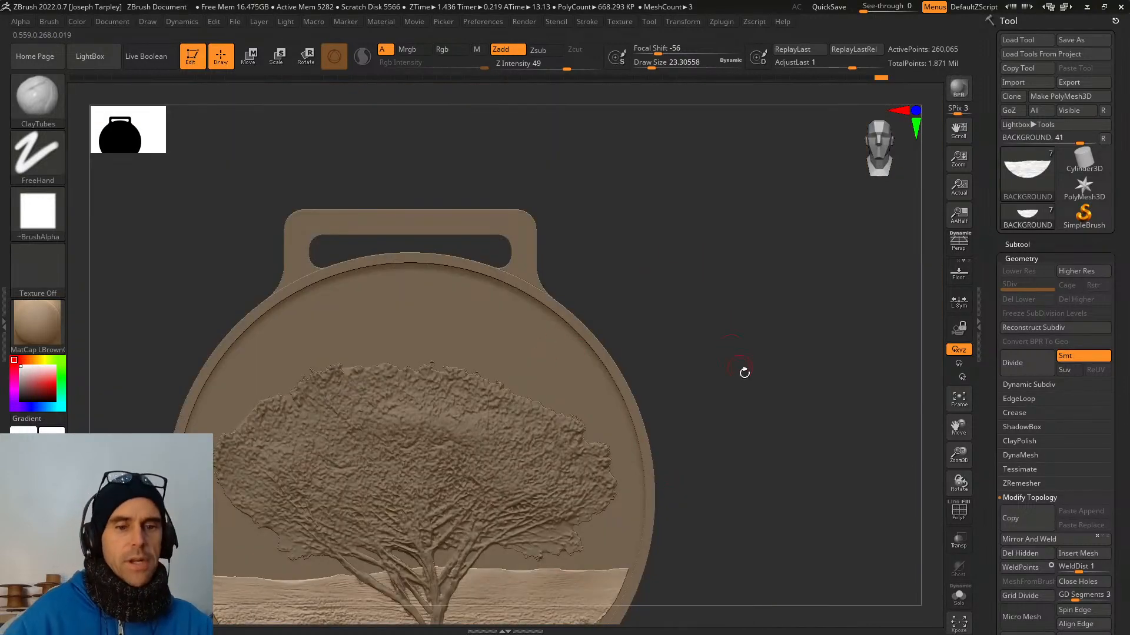
{"action": "left_click_drag", "start_coordinate": [724, 379], "coordinate": [767, 183], "text": "alt"}
Make the TREE ART1_1 subtool active and choose the DamStandard brush with a draw size of about 11.7.
{"action": "left_click", "coordinate": [493, 394], "text": "alt"}
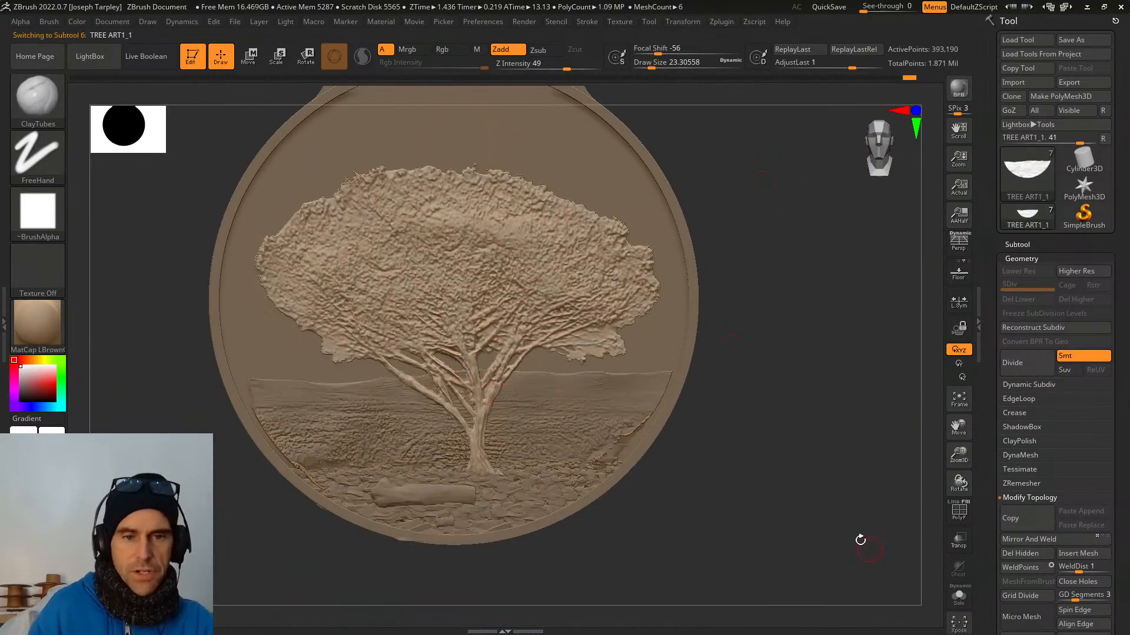
{"action": "left_click_drag", "start_coordinate": [860, 537], "coordinate": [540, 449], "text": "alt"}
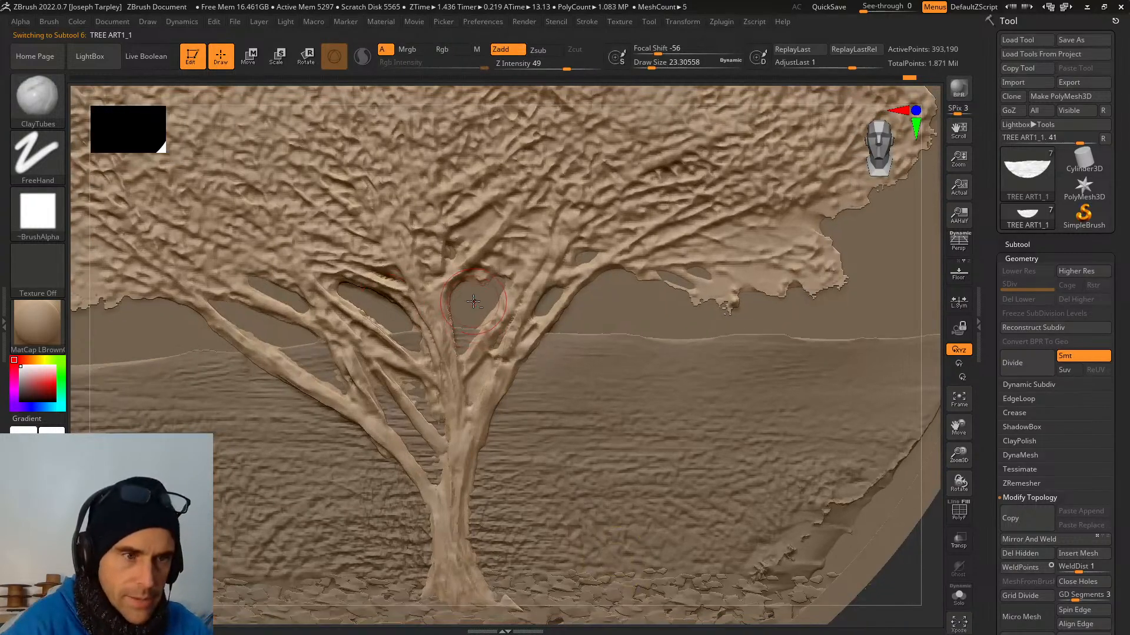
{"action": "key", "text": "b"}
{"action": "key", "text": "d"}
{"action": "key", "text": "s"}
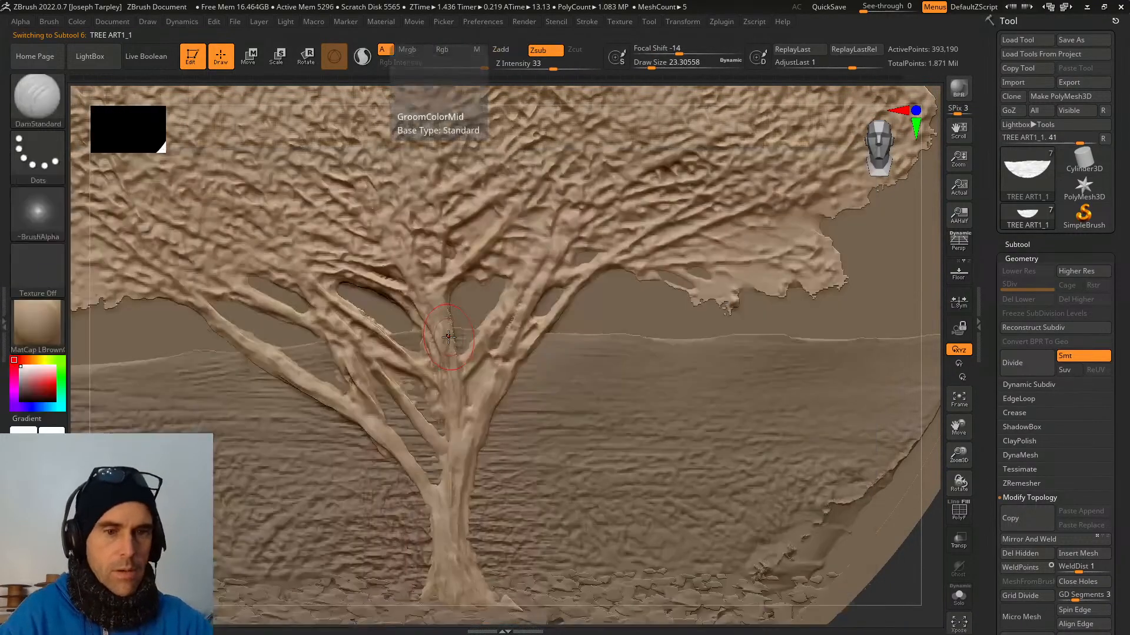
{"action": "key", "text": "space"}
{"action": "left_click_drag", "start_coordinate": [509, 320], "coordinate": [503, 318]}
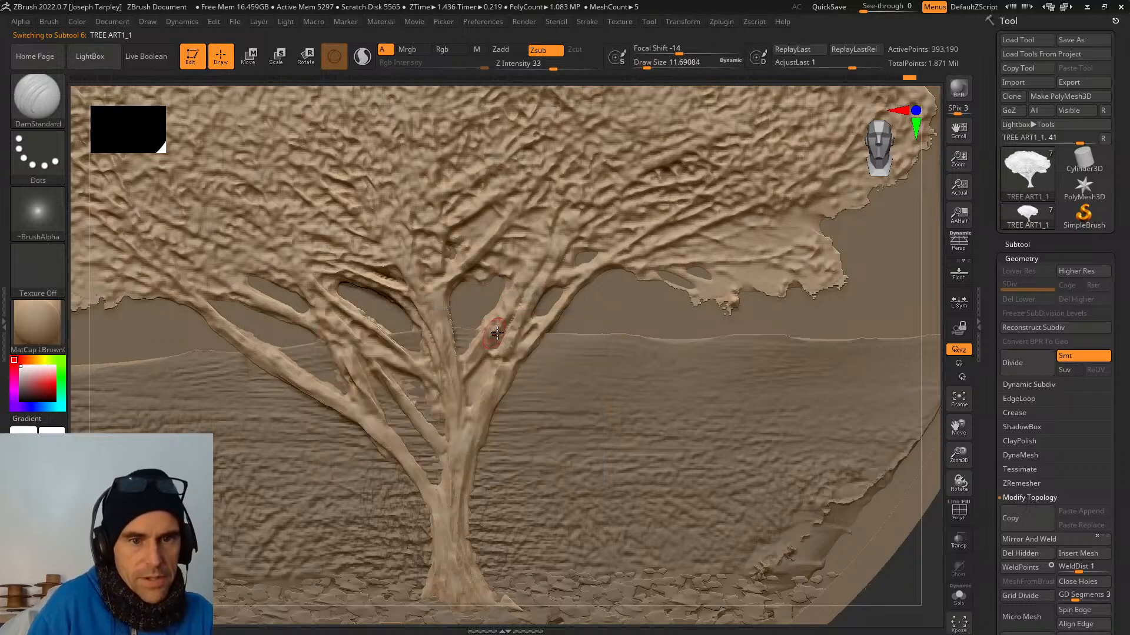
Sculpt open the narrow gap in the fork right of the main trunk and clean up the branch edges around the central opening.
{"action": "left_click_drag", "start_coordinate": [938, 279], "coordinate": [869, 547], "text": "alt"}
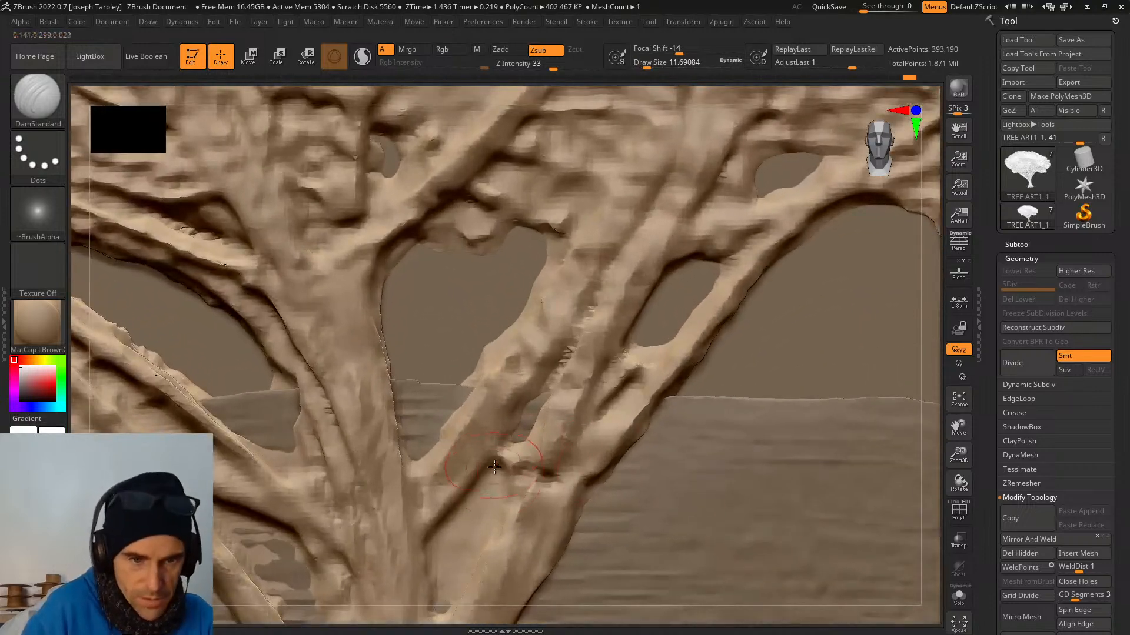
{"action": "mouse_move", "coordinate": [495, 469]}
{"action": "left_mouse_down"}
{"action": "mouse_move", "coordinate": [465, 532]}
{"action": "mouse_move", "coordinate": [517, 441]}
{"action": "mouse_move", "coordinate": [507, 468]}
{"action": "mouse_move", "coordinate": [486, 473]}
{"action": "mouse_move", "coordinate": [498, 451]}
{"action": "left_mouse_up"}
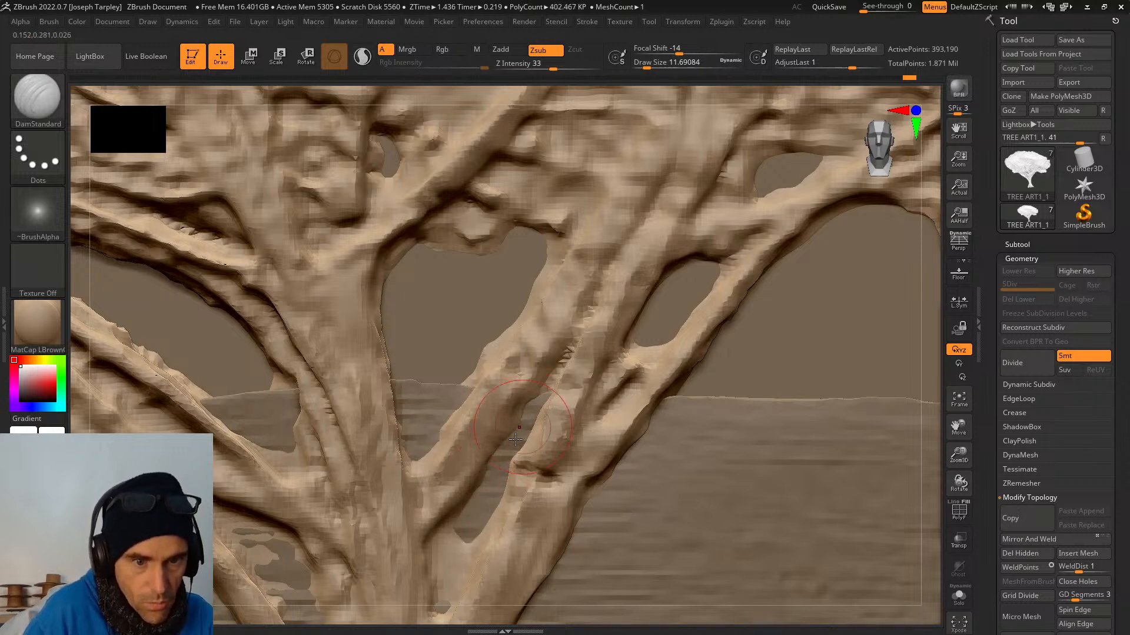
{"action": "mouse_move", "coordinate": [459, 525]}
{"action": "left_mouse_down"}
{"action": "mouse_move", "coordinate": [439, 549]}
{"action": "mouse_move", "coordinate": [440, 586]}
{"action": "mouse_move", "coordinate": [439, 559]}
{"action": "mouse_move", "coordinate": [467, 585]}
{"action": "mouse_move", "coordinate": [510, 468]}
{"action": "mouse_move", "coordinate": [446, 600]}
{"action": "mouse_move", "coordinate": [531, 429]}
{"action": "mouse_move", "coordinate": [518, 470]}
{"action": "left_mouse_up"}
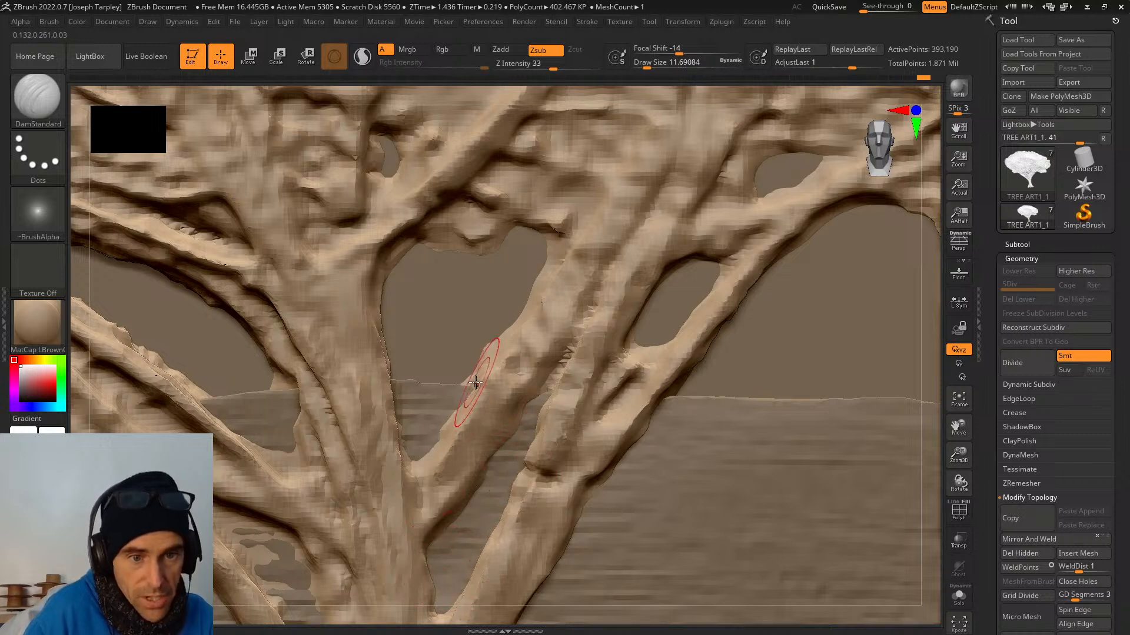
{"action": "left_click_drag", "start_coordinate": [452, 435], "coordinate": [520, 307]}
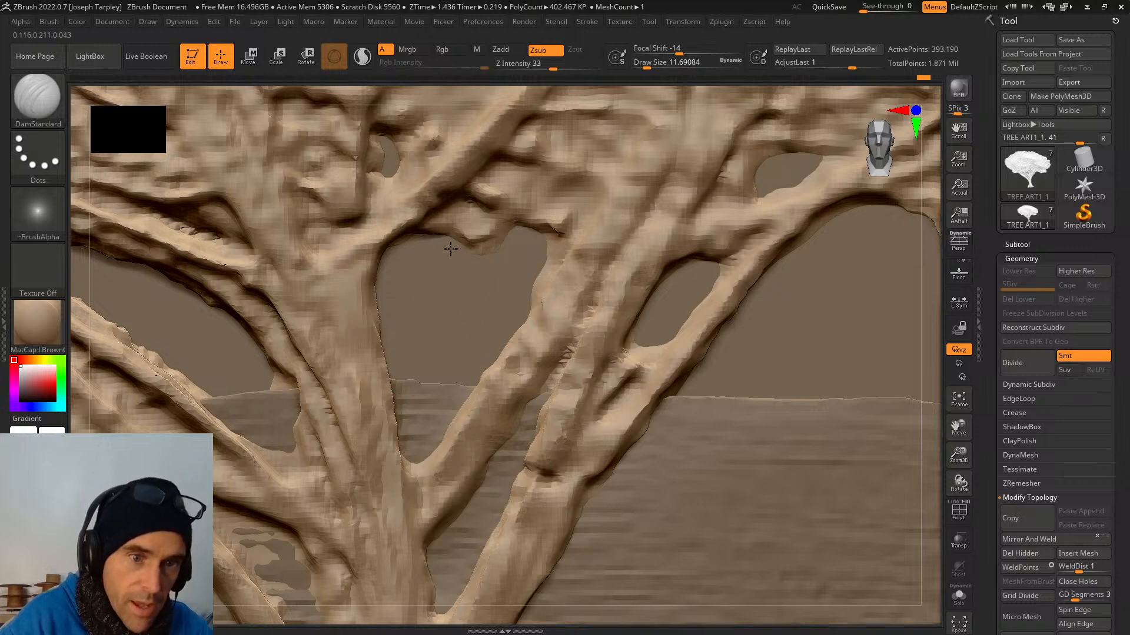
{"action": "mouse_move", "coordinate": [453, 241]}
{"action": "left_mouse_down"}
{"action": "mouse_move", "coordinate": [477, 253]}
{"action": "mouse_move", "coordinate": [513, 236]}
{"action": "mouse_move", "coordinate": [527, 252]}
{"action": "mouse_move", "coordinate": [526, 303]}
{"action": "mouse_move", "coordinate": [561, 244]}
{"action": "left_mouse_up"}
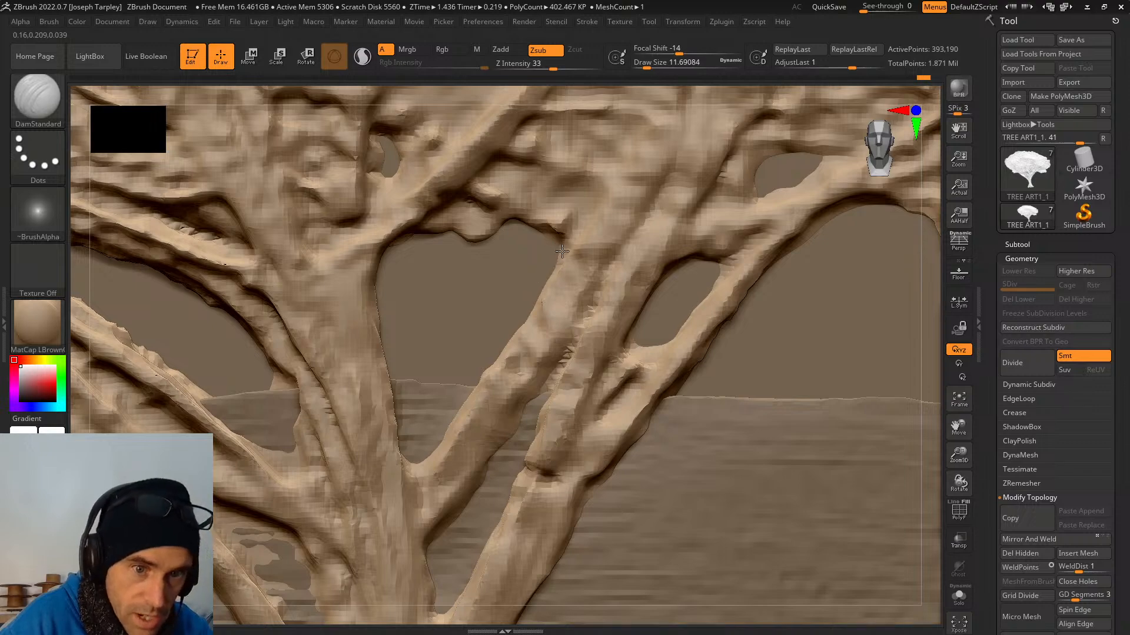
{"action": "key", "text": "f"}
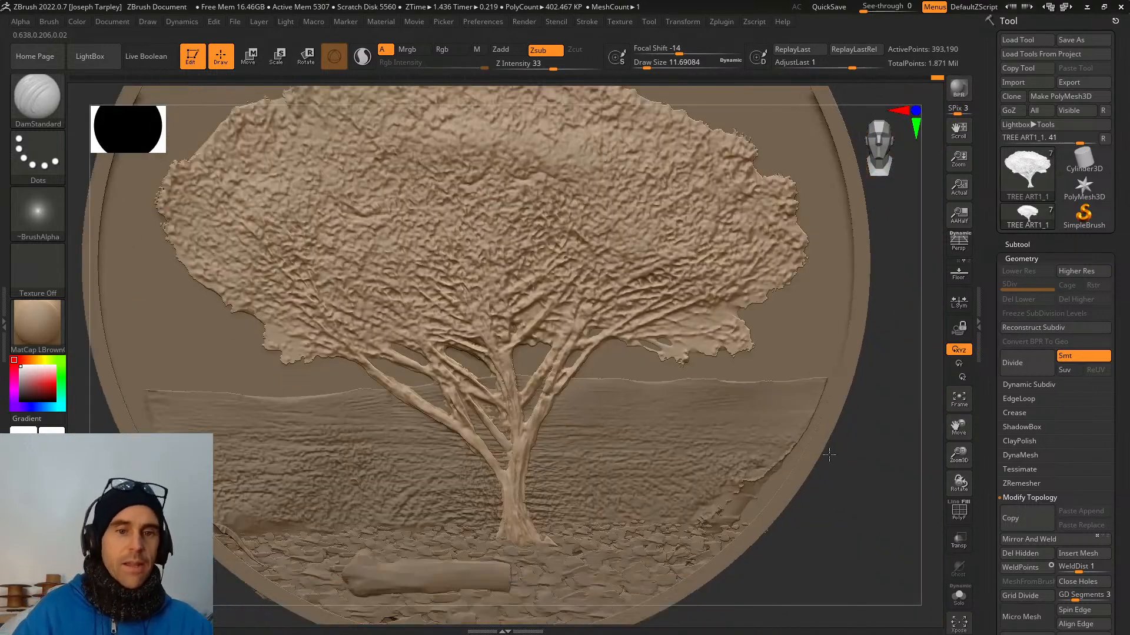
Refine and smooth the surface of the branches right of the tree's central opening.
{"action": "mouse_move", "coordinate": [829, 455]}
{"action": "left_mouse_down", "text": "alt"}
{"action": "mouse_move", "coordinate": [820, 398]}
{"action": "mouse_move", "coordinate": [829, 406]}
{"action": "mouse_move", "coordinate": [561, 416]}
{"action": "mouse_move", "coordinate": [559, 442]}
{"action": "mouse_move", "coordinate": [582, 401]}
{"action": "mouse_move", "coordinate": [570, 431]}
{"action": "left_mouse_up", "text": "alt"}
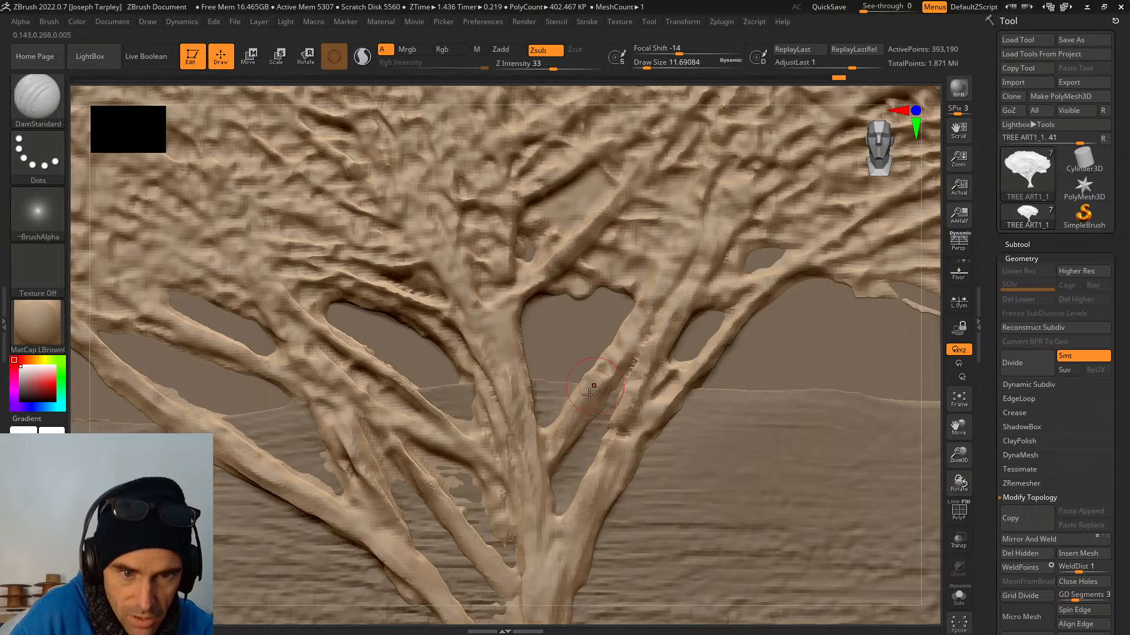
{"action": "key", "text": "shift"}
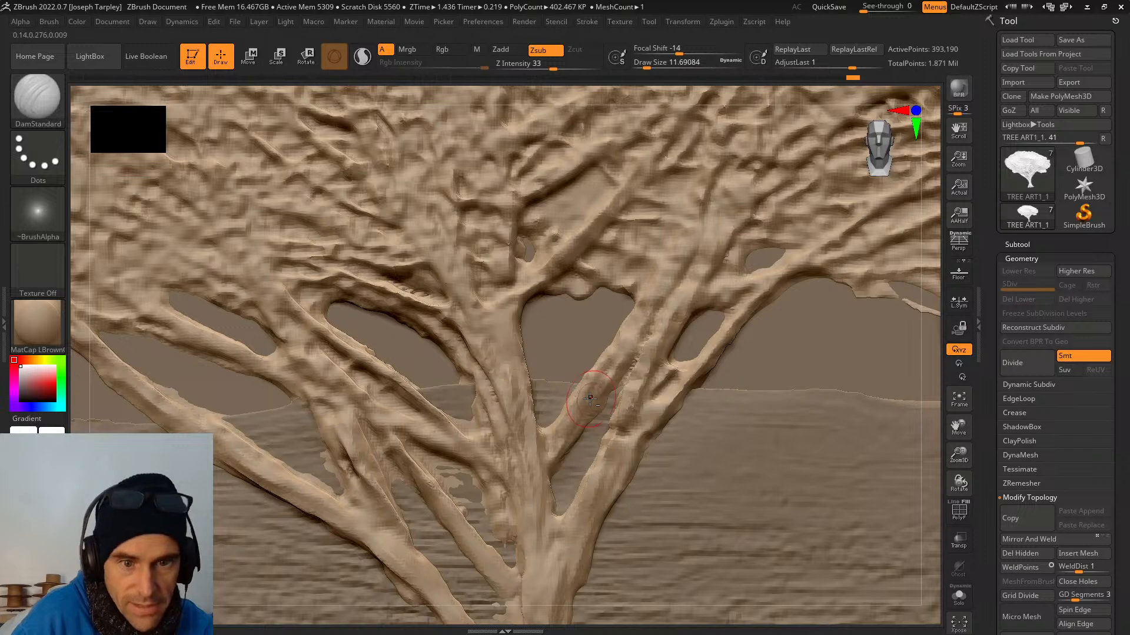
{"action": "key", "text": "shift"}
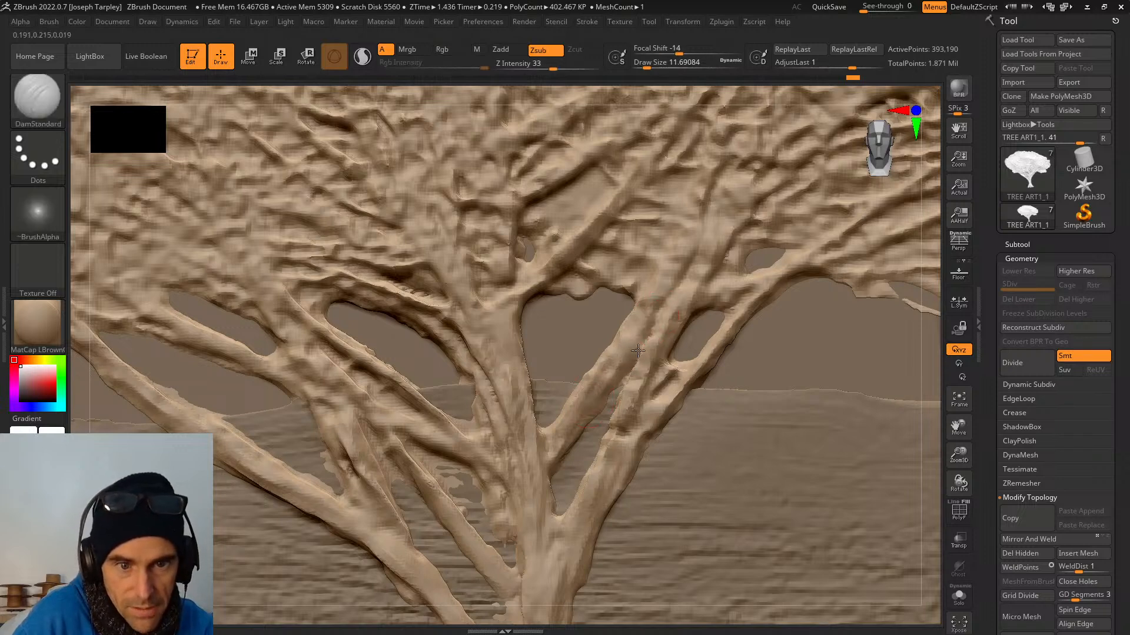
{"action": "left_click_drag", "start_coordinate": [630, 325], "coordinate": [589, 385]}
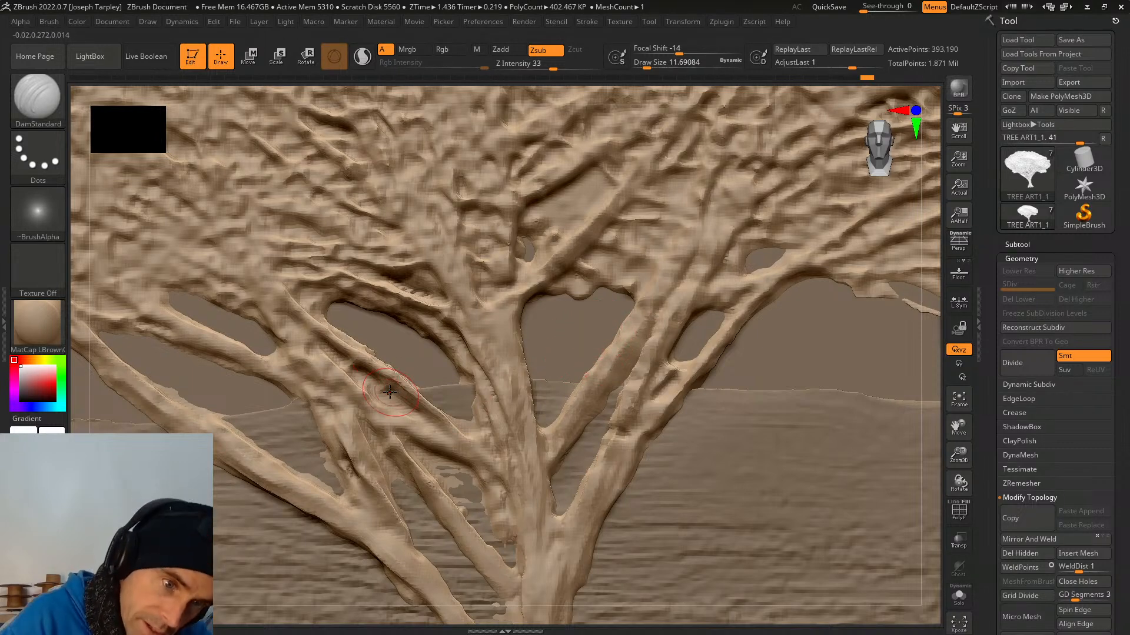
Carve DamStandard creases between the crossing branches left of the main trunk and clear the ragged gaps between them.
{"action": "left_click_drag", "start_coordinate": [398, 402], "coordinate": [435, 421]}
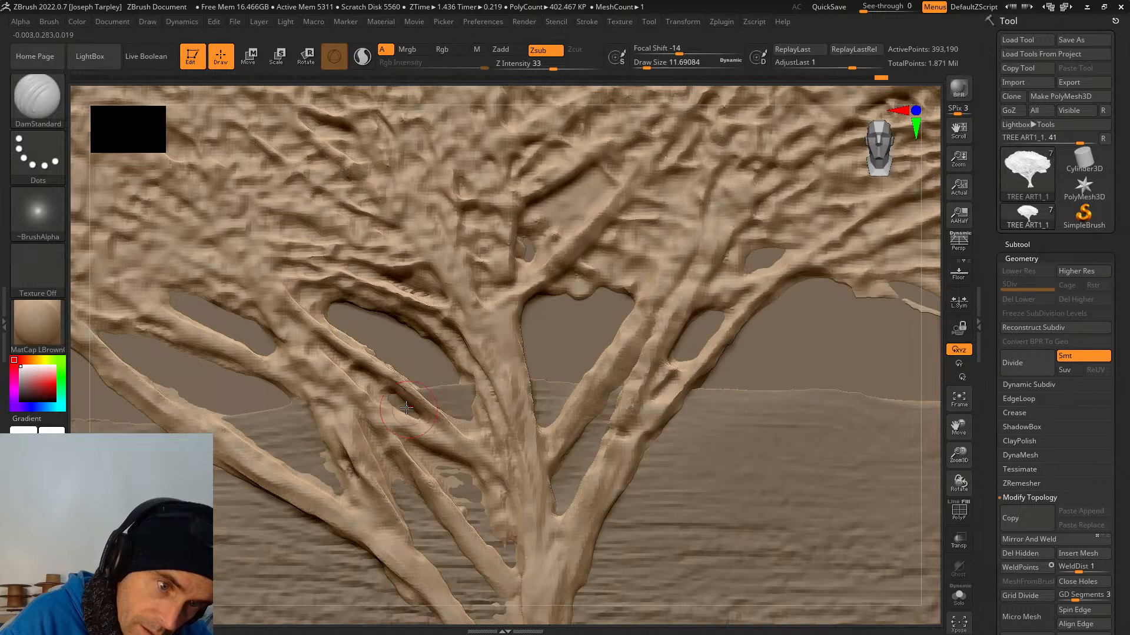
{"action": "left_click_drag", "start_coordinate": [365, 373], "coordinate": [415, 423]}
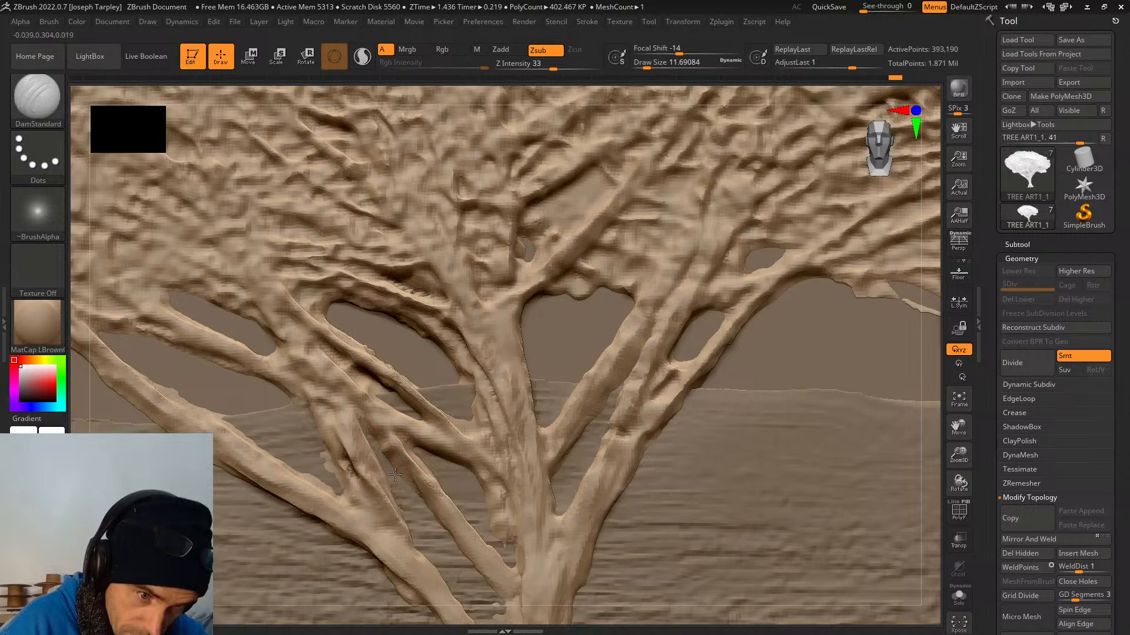
{"action": "left_click_drag", "start_coordinate": [395, 474], "coordinate": [440, 548]}
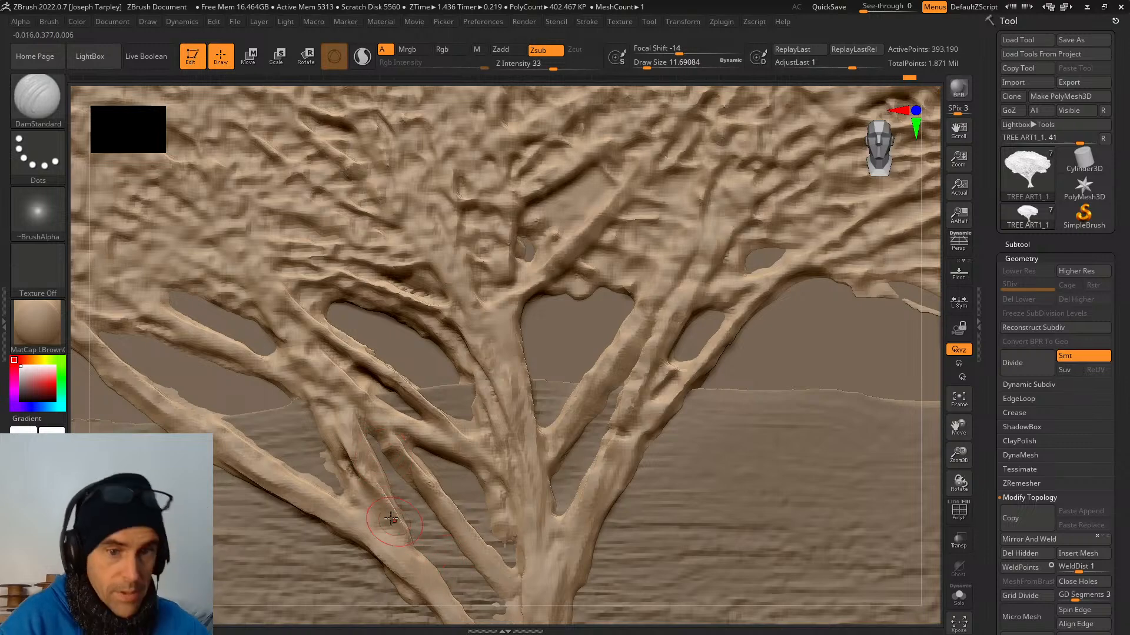
Carve notches and branch grooves into the ragged foliage tip at the canopy's lower left edge.
{"action": "key", "text": "f"}
{"action": "right_click_drag", "start_coordinate": [855, 450], "coordinate": [611, 577], "text": "alt"}
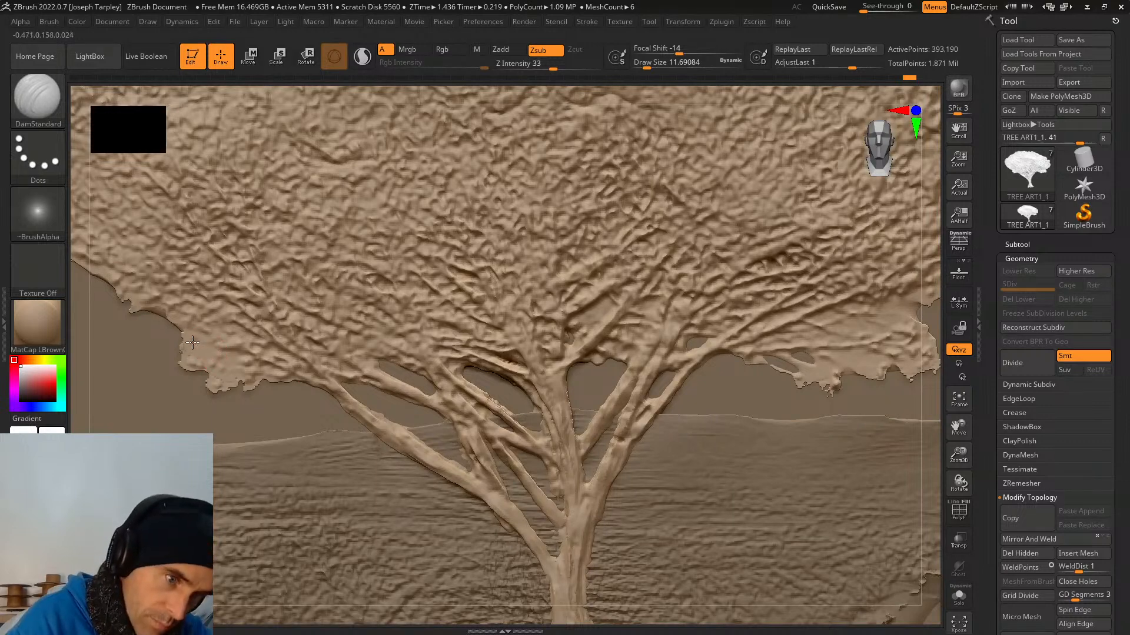
{"action": "left_click_drag", "start_coordinate": [181, 335], "coordinate": [200, 350]}
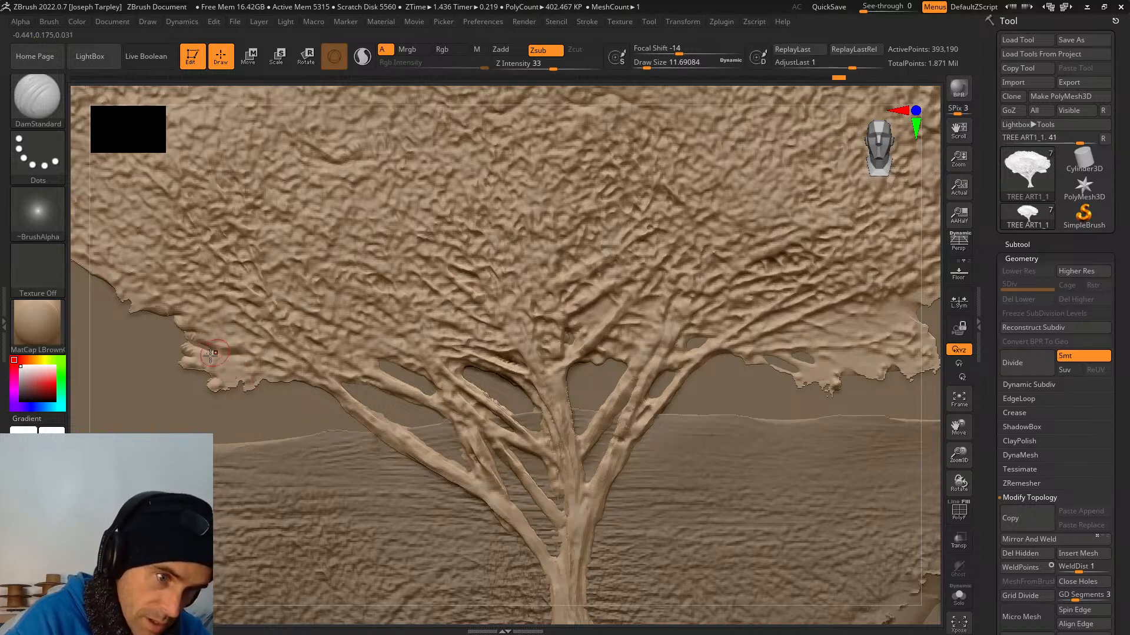
{"action": "left_click_drag", "start_coordinate": [203, 362], "coordinate": [236, 378]}
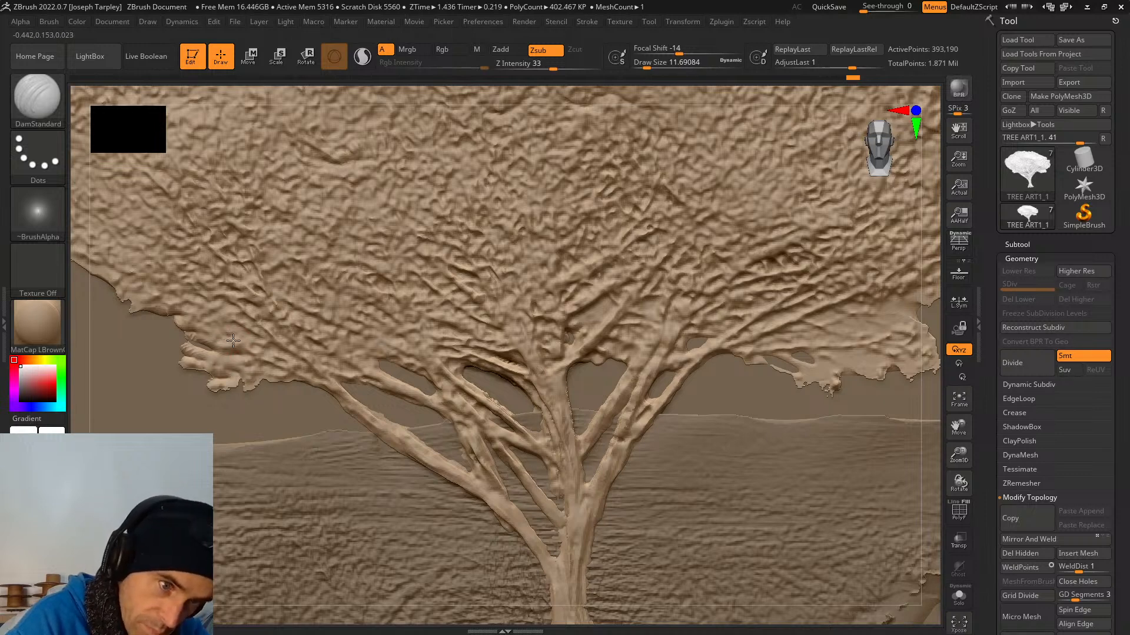
{"action": "left_click_drag", "start_coordinate": [219, 330], "coordinate": [243, 336]}
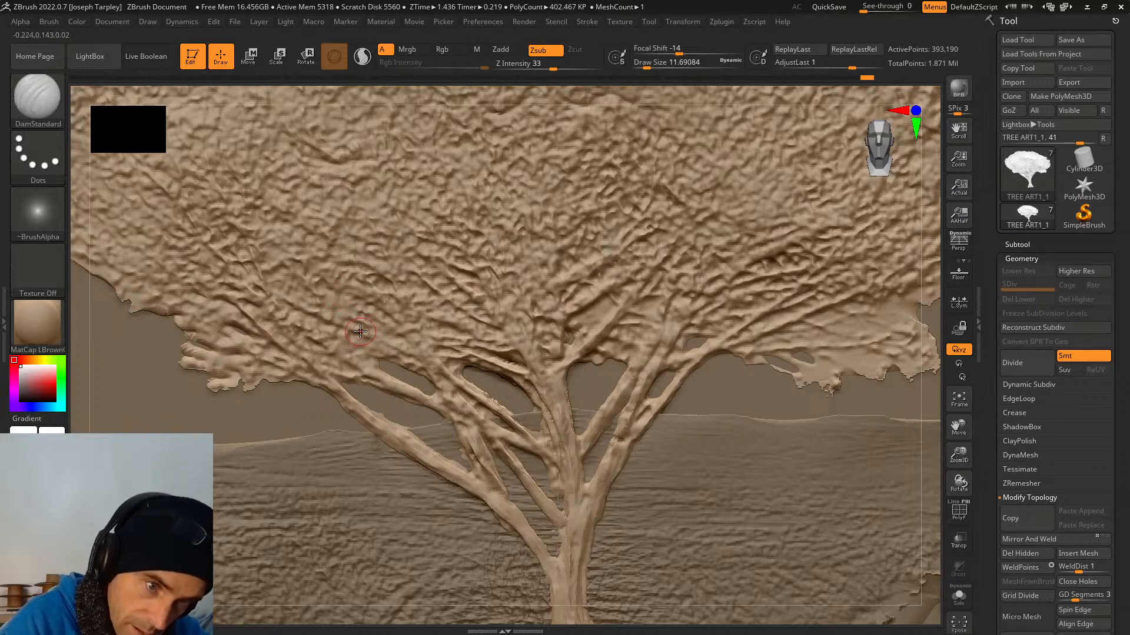
Carve branch lines up into the lower left canopy, extending the left branches and the central limb into the foliage.
{"action": "left_click_drag", "start_coordinate": [360, 332], "coordinate": [393, 347]}
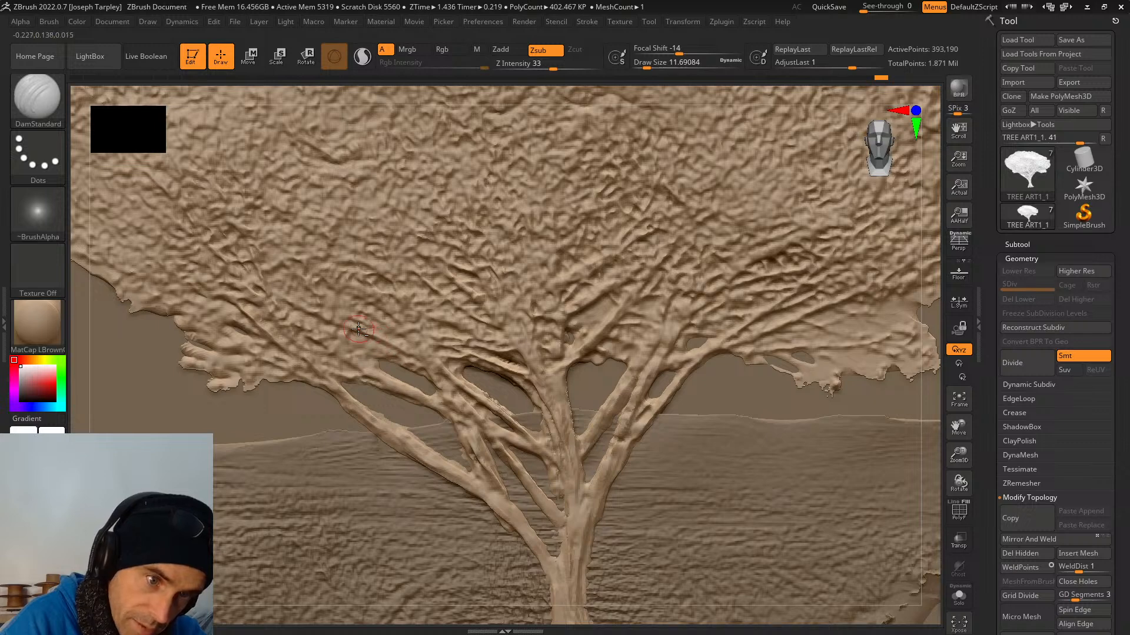
{"action": "left_click_drag", "start_coordinate": [317, 309], "coordinate": [362, 330]}
{"action": "left_click_drag", "start_coordinate": [306, 305], "coordinate": [339, 322]}
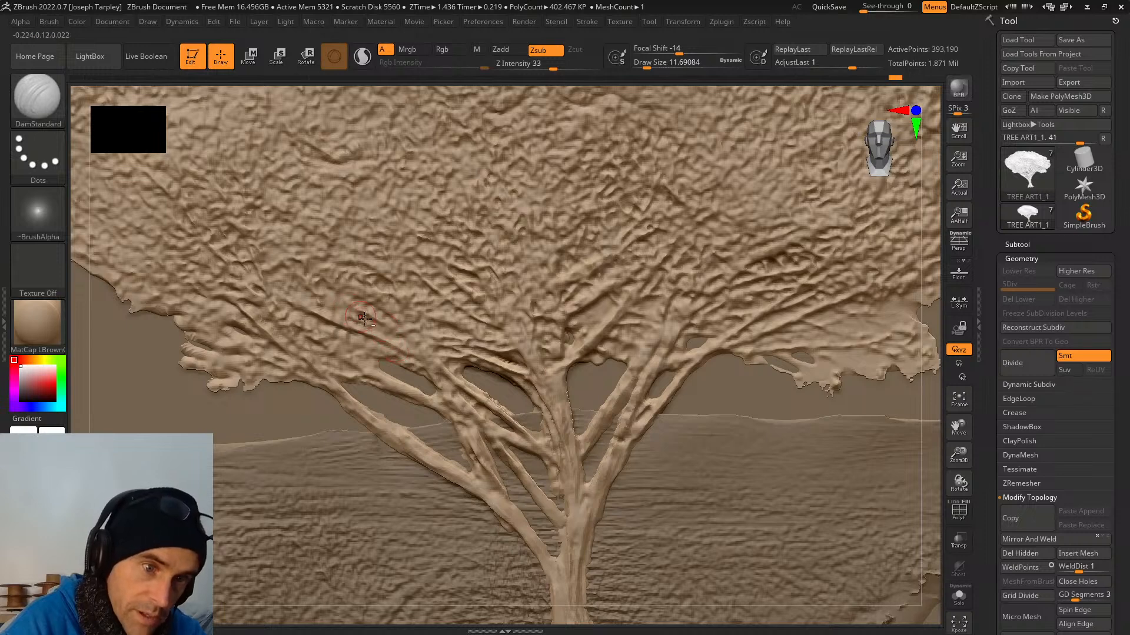
{"action": "left_click_drag", "start_coordinate": [350, 314], "coordinate": [336, 306]}
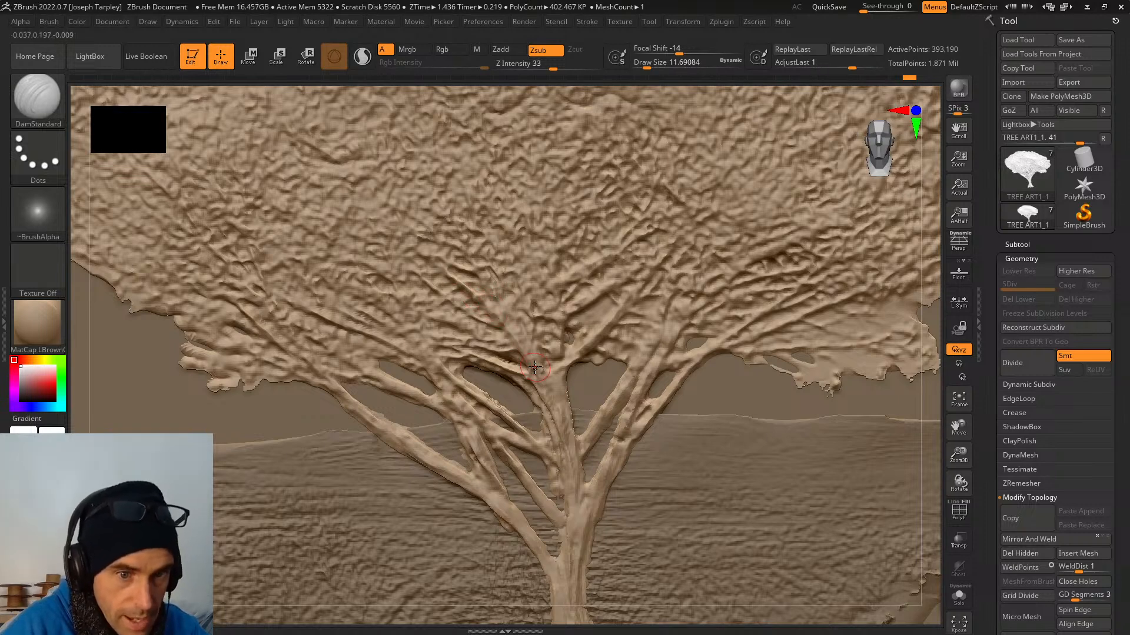
{"action": "left_click_drag", "start_coordinate": [522, 341], "coordinate": [547, 385]}
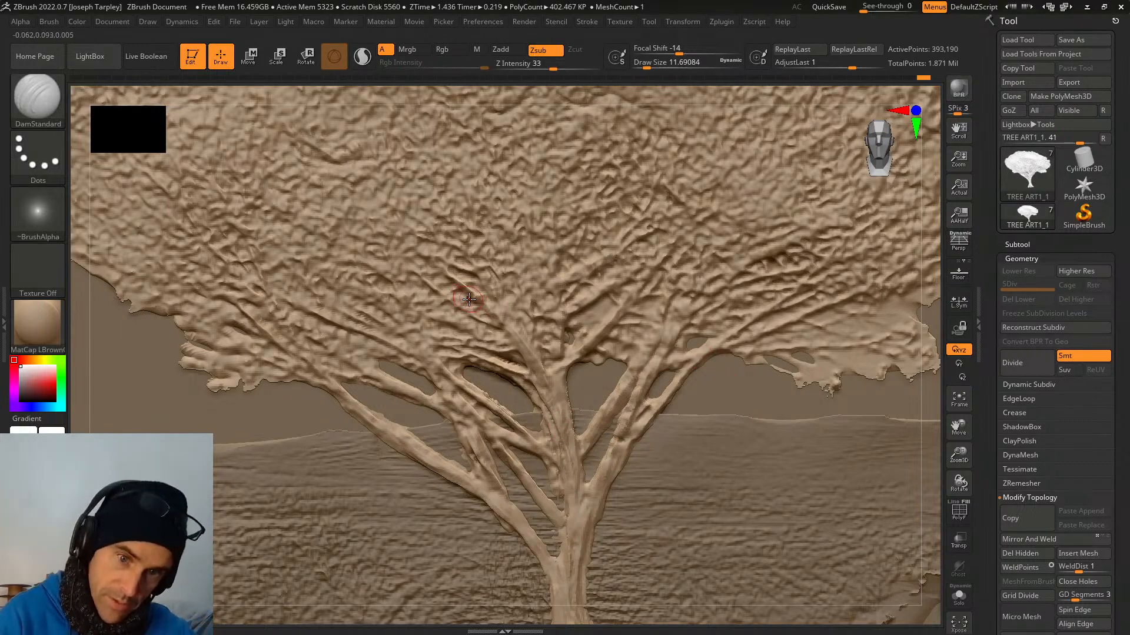
Carve grooves along the twin limbs right of the main trunk to separate them up to the canopy.
{"action": "left_click_drag", "start_coordinate": [921, 397], "coordinate": [696, 351], "text": "alt"}
{"action": "left_click_drag", "start_coordinate": [905, 423], "coordinate": [824, 559], "text": "alt"}
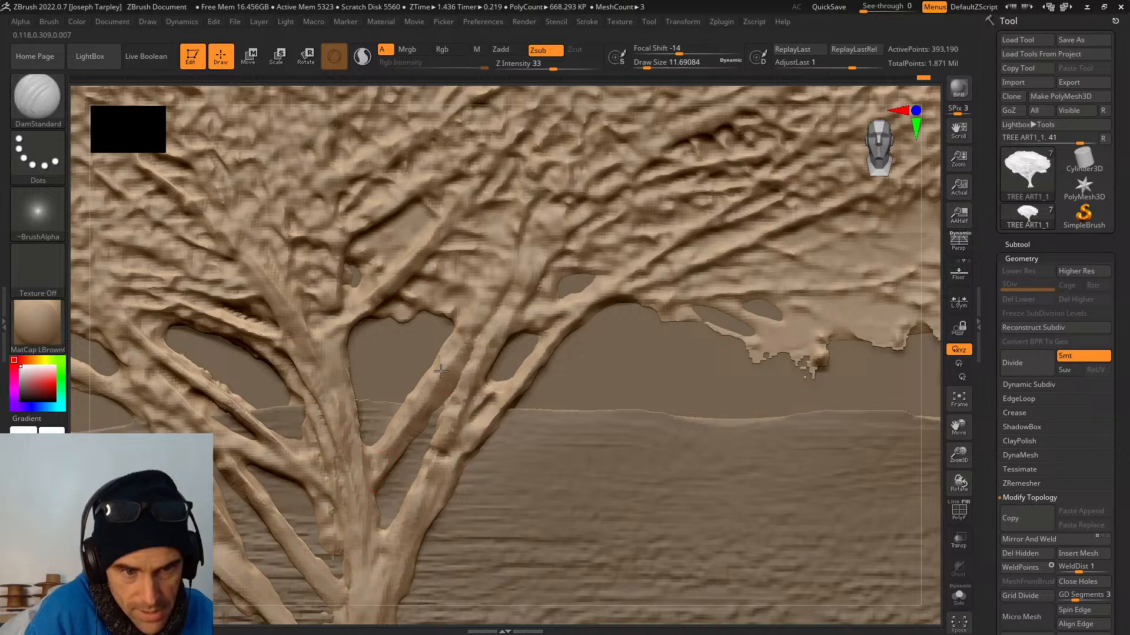
{"action": "left_click_drag", "start_coordinate": [381, 462], "coordinate": [452, 372]}
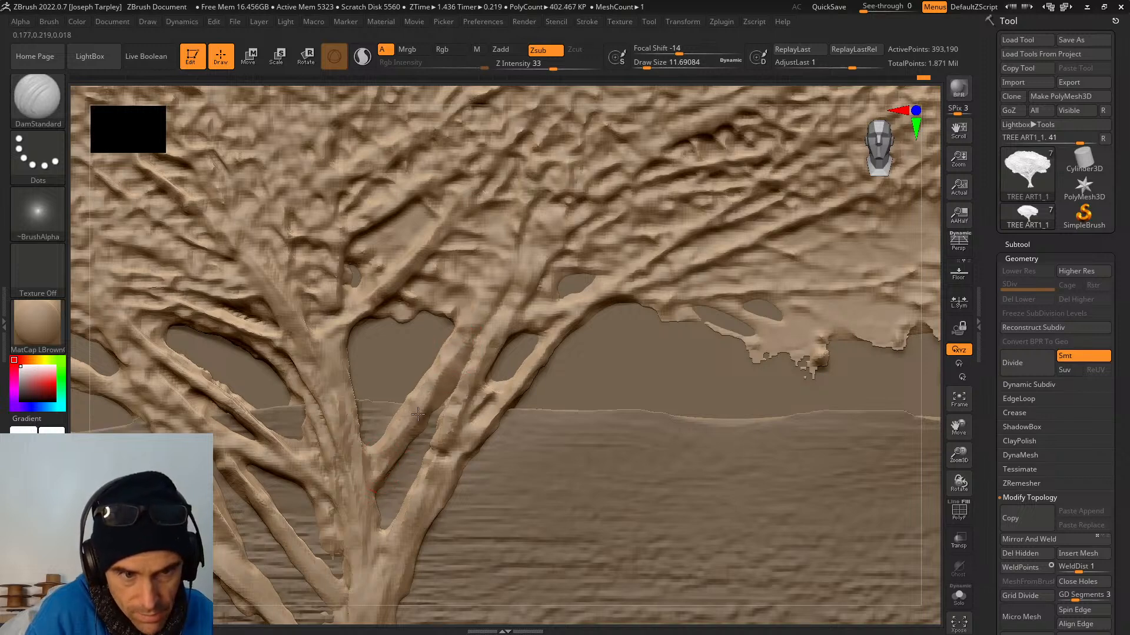
{"action": "left_click_drag", "start_coordinate": [404, 439], "coordinate": [470, 321]}
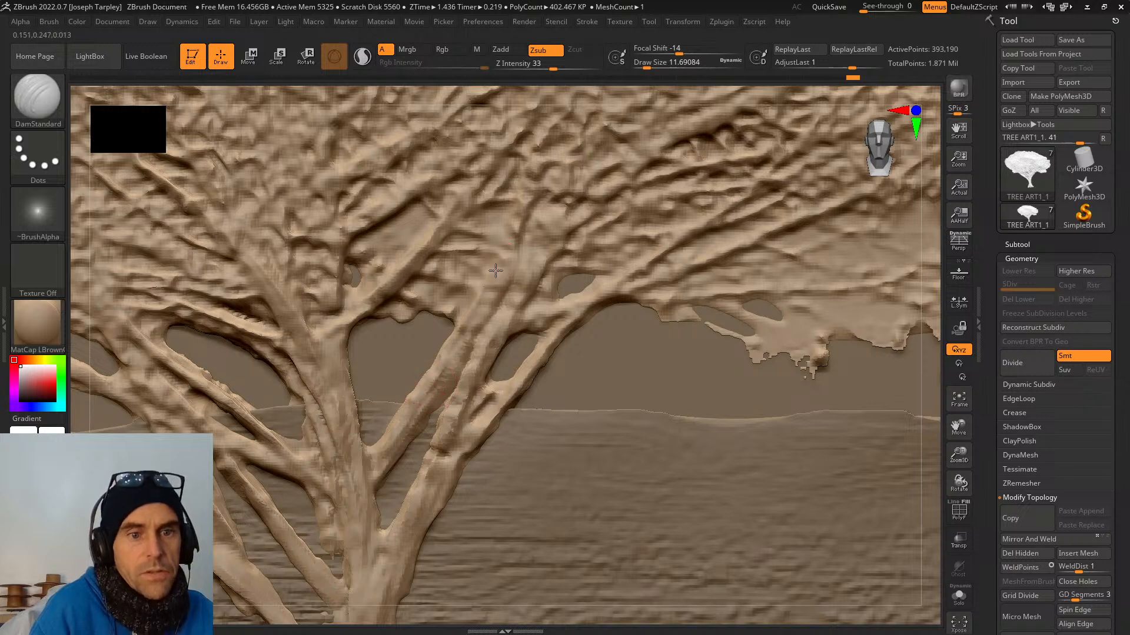
{"action": "left_click_drag", "start_coordinate": [484, 300], "coordinate": [402, 427]}
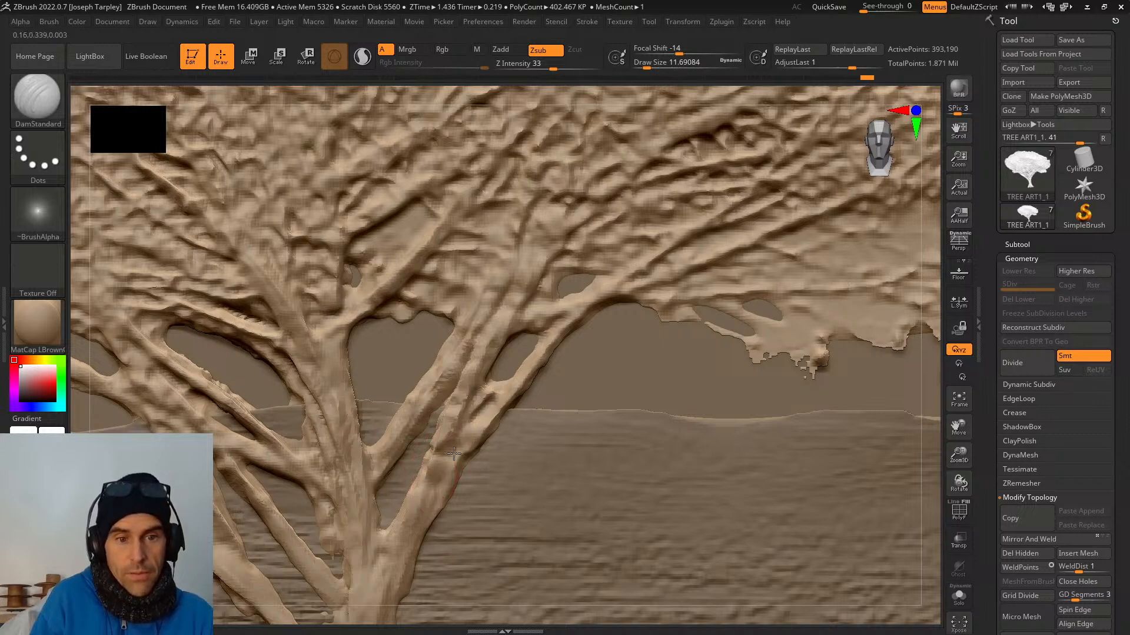
Deepen the crease between the two right limbs and smooth the lumpy bark surface along it.
{"action": "left_click_drag", "start_coordinate": [443, 473], "coordinate": [452, 463]}
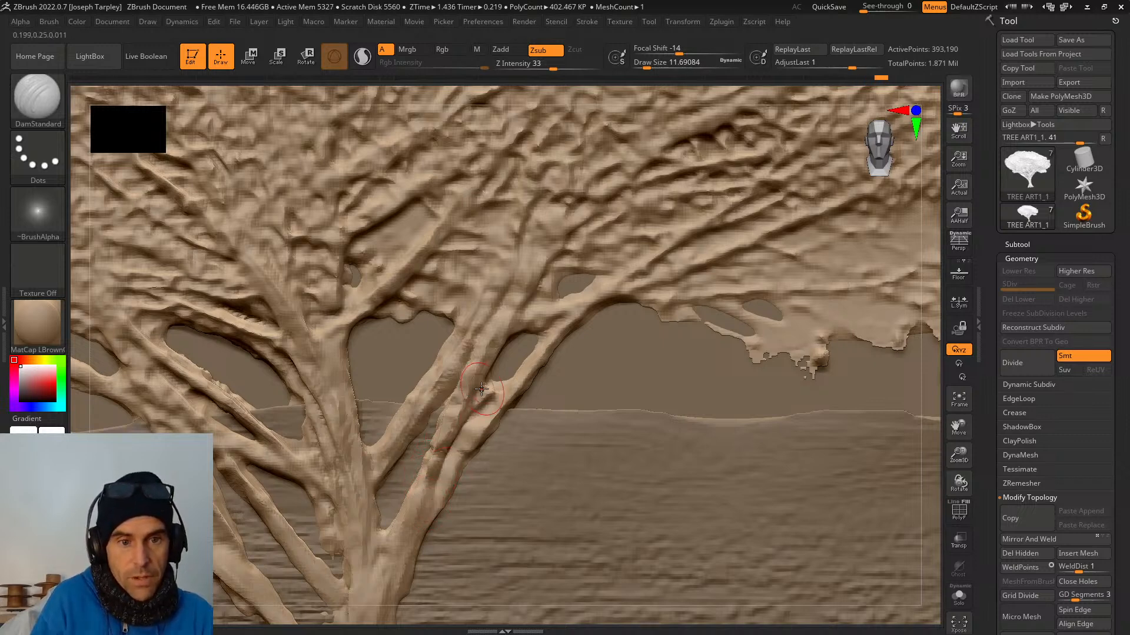
{"action": "mouse_move", "coordinate": [469, 382]}
{"action": "left_mouse_down"}
{"action": "mouse_move", "coordinate": [435, 450]}
{"action": "mouse_move", "coordinate": [458, 396]}
{"action": "left_mouse_up"}
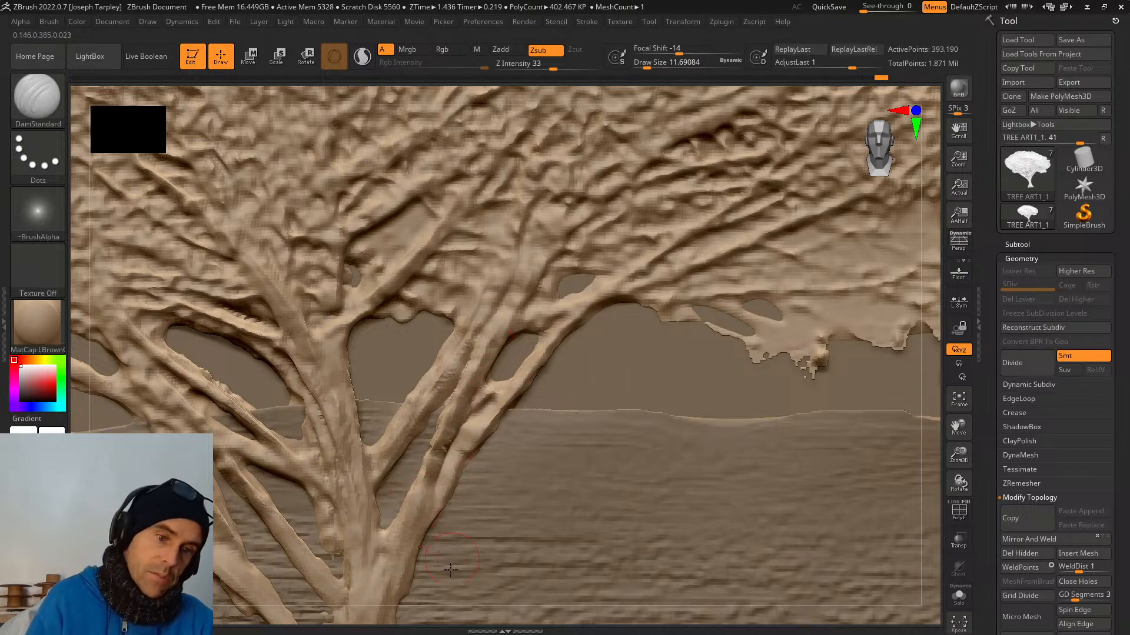
{"action": "mouse_move", "coordinate": [444, 623]}
{"action": "left_mouse_down"}
{"action": "mouse_move", "coordinate": [423, 605]}
{"action": "mouse_move", "coordinate": [438, 612]}
{"action": "left_mouse_up"}
{"action": "key", "text": "shift"}
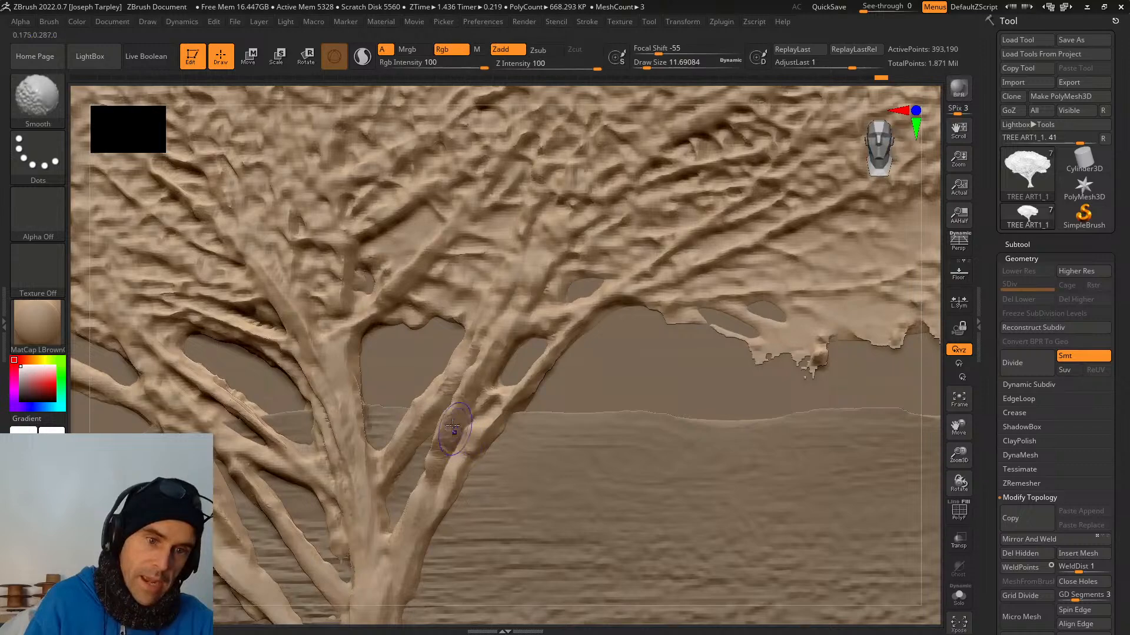
{"action": "left_click_drag", "start_coordinate": [414, 488], "coordinate": [418, 486], "text": "shift"}
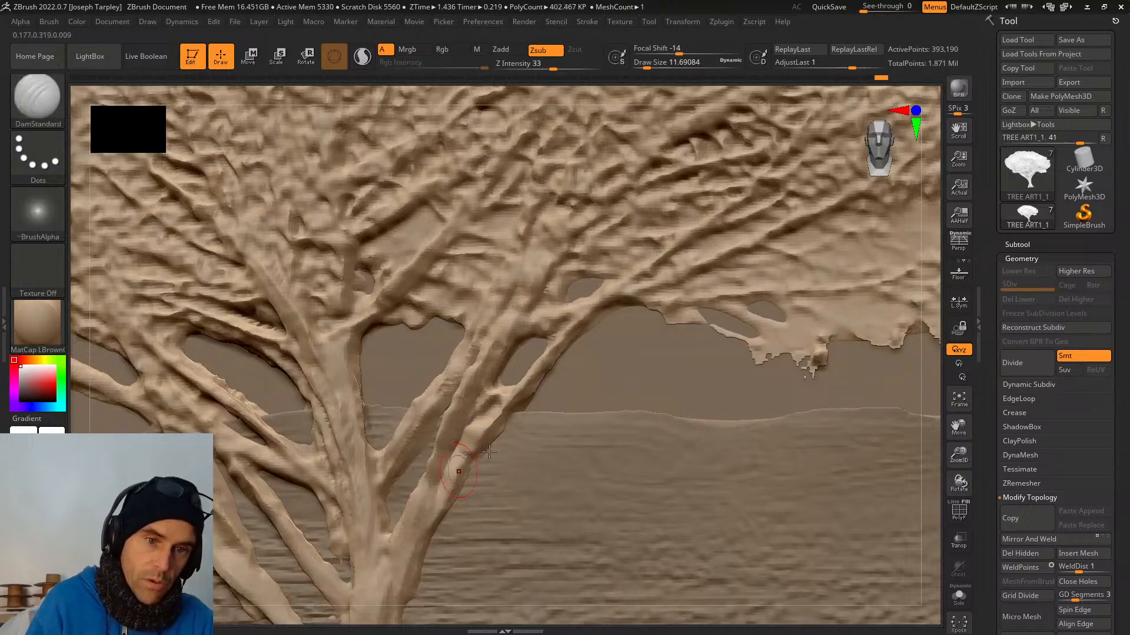
{"action": "left_click_drag", "start_coordinate": [572, 612], "coordinate": [541, 609]}
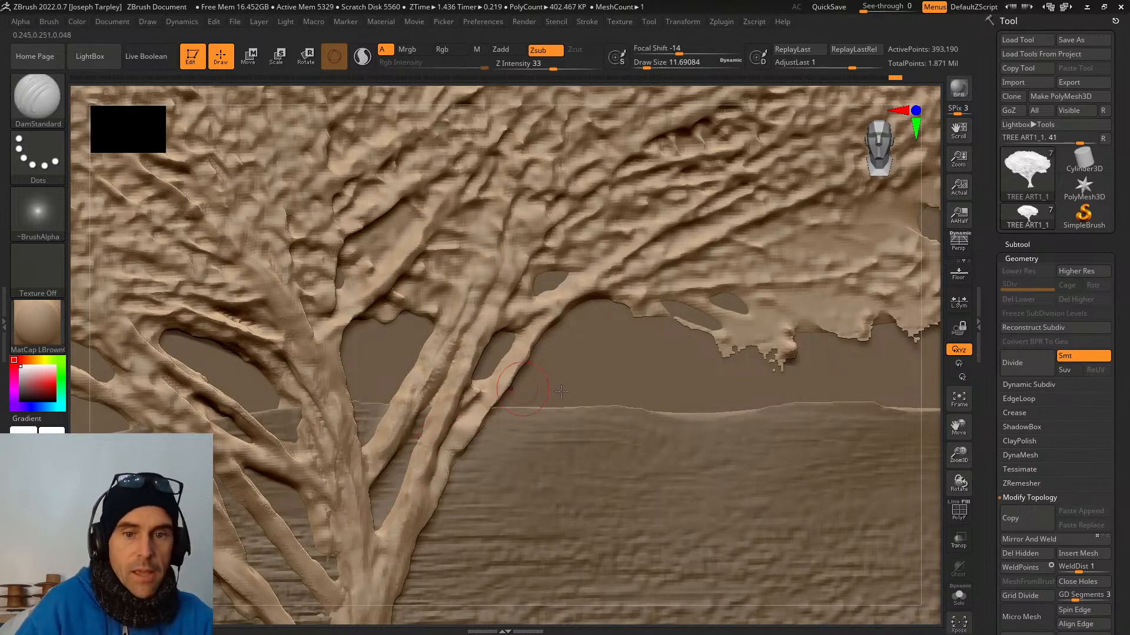
Carve openings between the thin branches of the low foliage cluster on the tree's right side.
{"action": "left_click_drag", "start_coordinate": [933, 387], "coordinate": [524, 481]}
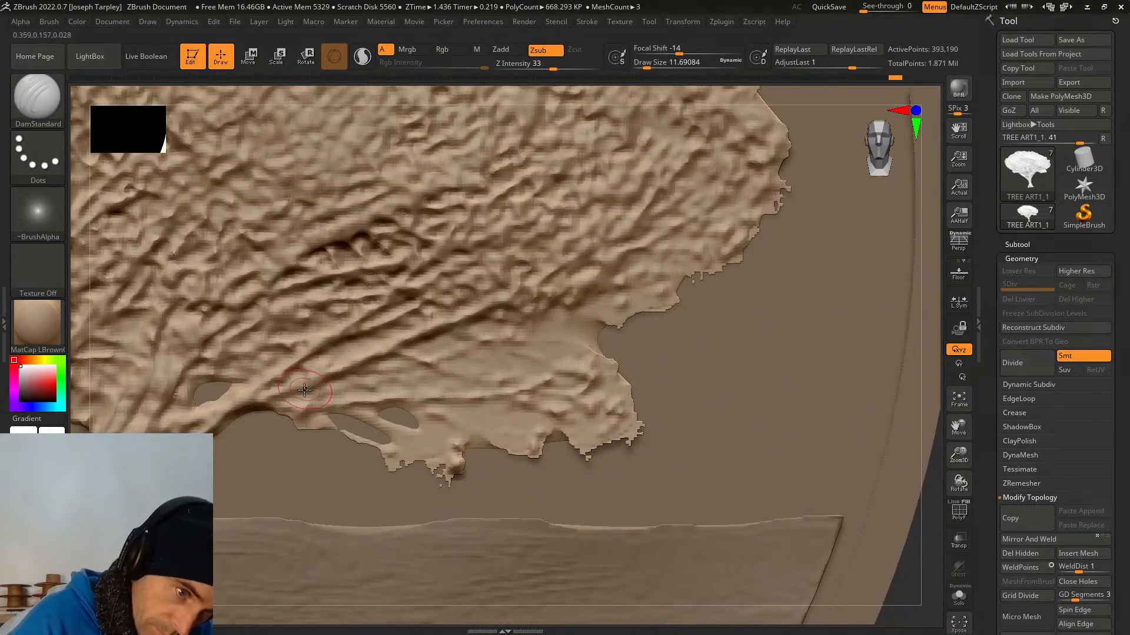
{"action": "left_click_drag", "start_coordinate": [304, 397], "coordinate": [406, 361]}
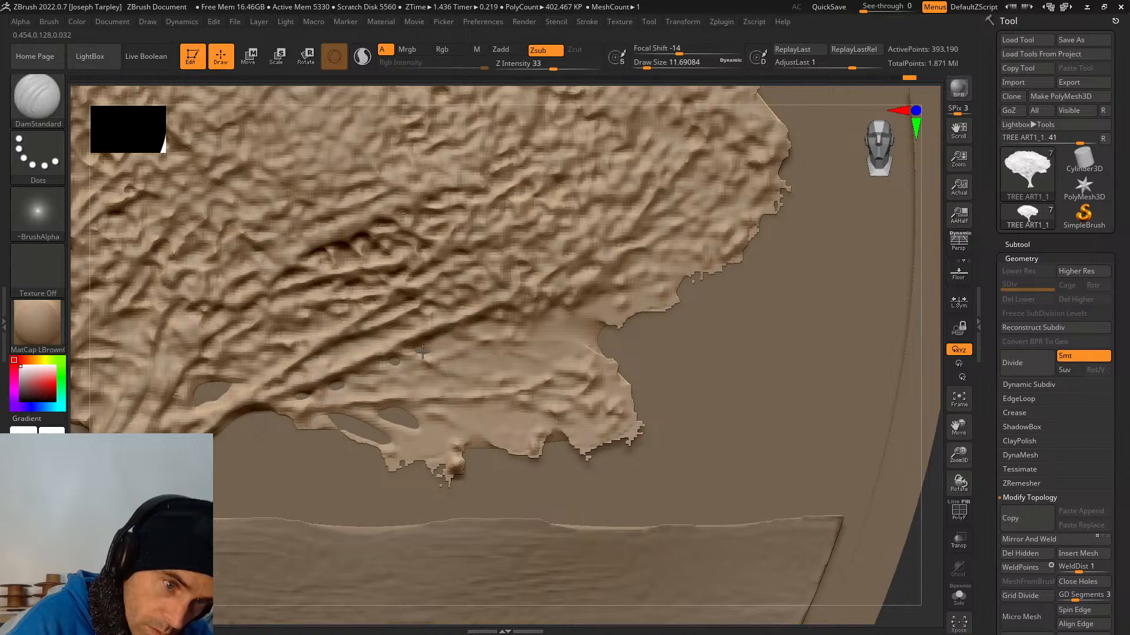
{"action": "left_click_drag", "start_coordinate": [423, 352], "coordinate": [448, 341]}
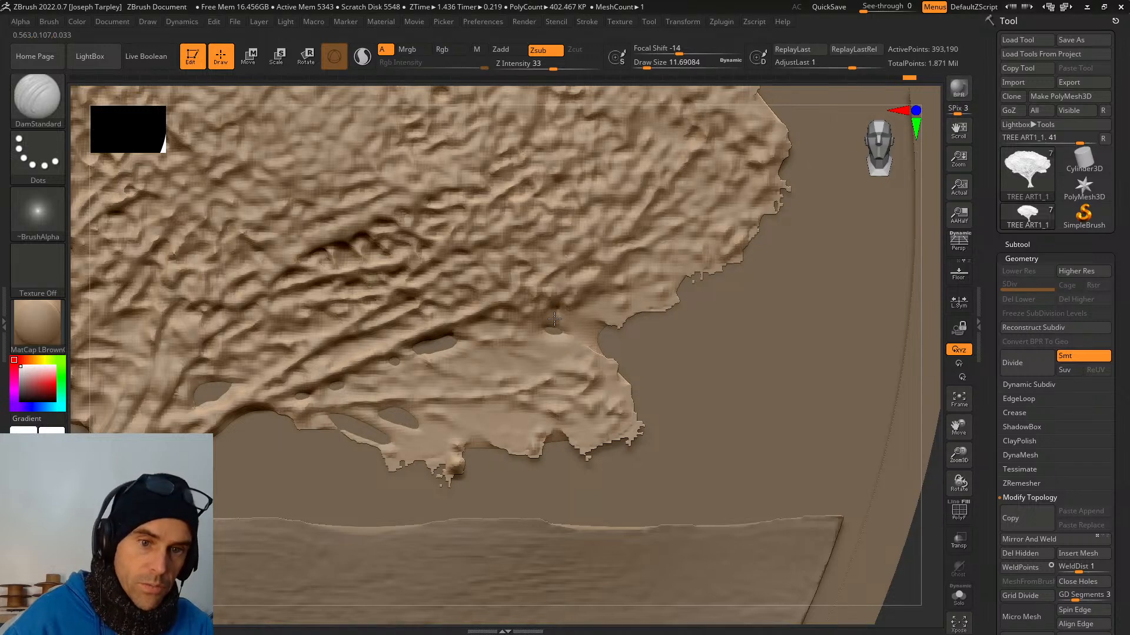
{"action": "mouse_move", "coordinate": [528, 327]}
{"action": "left_mouse_down"}
{"action": "mouse_move", "coordinate": [565, 320]}
{"action": "mouse_move", "coordinate": [592, 340]}
{"action": "mouse_move", "coordinate": [541, 357]}
{"action": "mouse_move", "coordinate": [524, 352]}
{"action": "mouse_move", "coordinate": [579, 334]}
{"action": "left_mouse_up"}
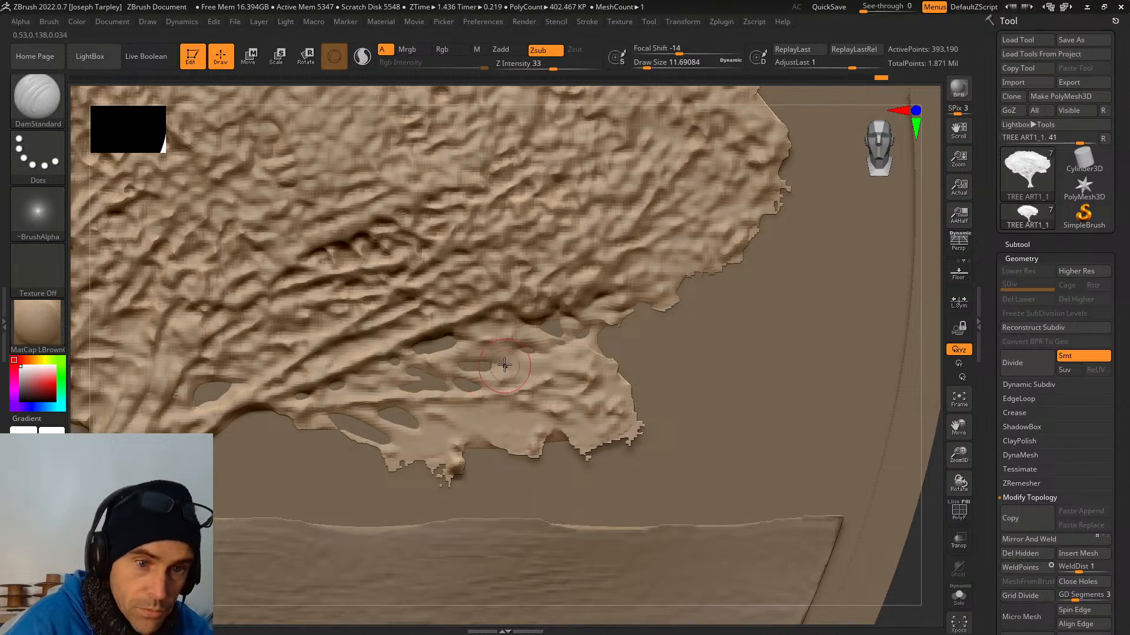
Cut further gaps towards the tip of the right foliage cluster and trim its thin underside edge by the branch.
{"action": "key", "text": "f"}
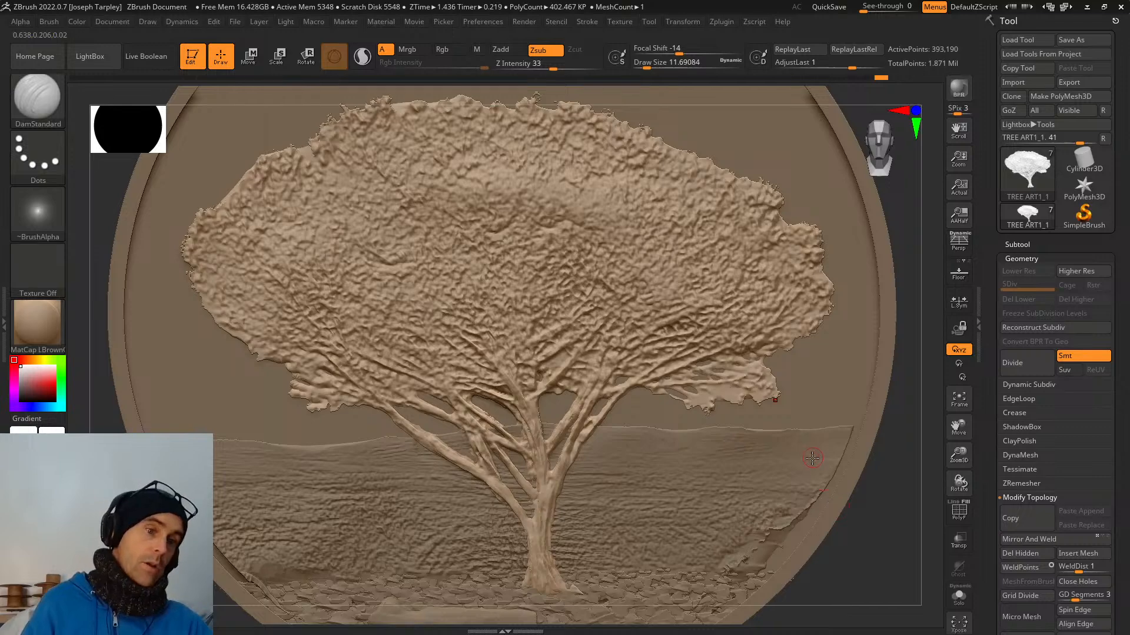
{"action": "left_click_drag", "start_coordinate": [882, 523], "coordinate": [747, 480], "text": "alt"}
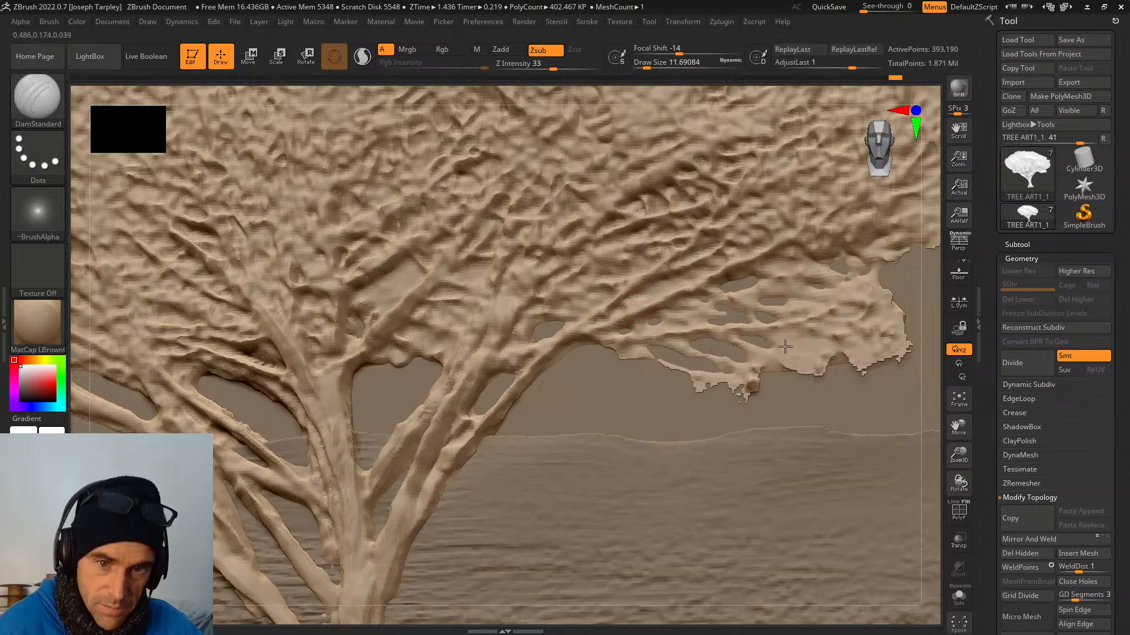
{"action": "left_click_drag", "start_coordinate": [777, 340], "coordinate": [814, 348]}
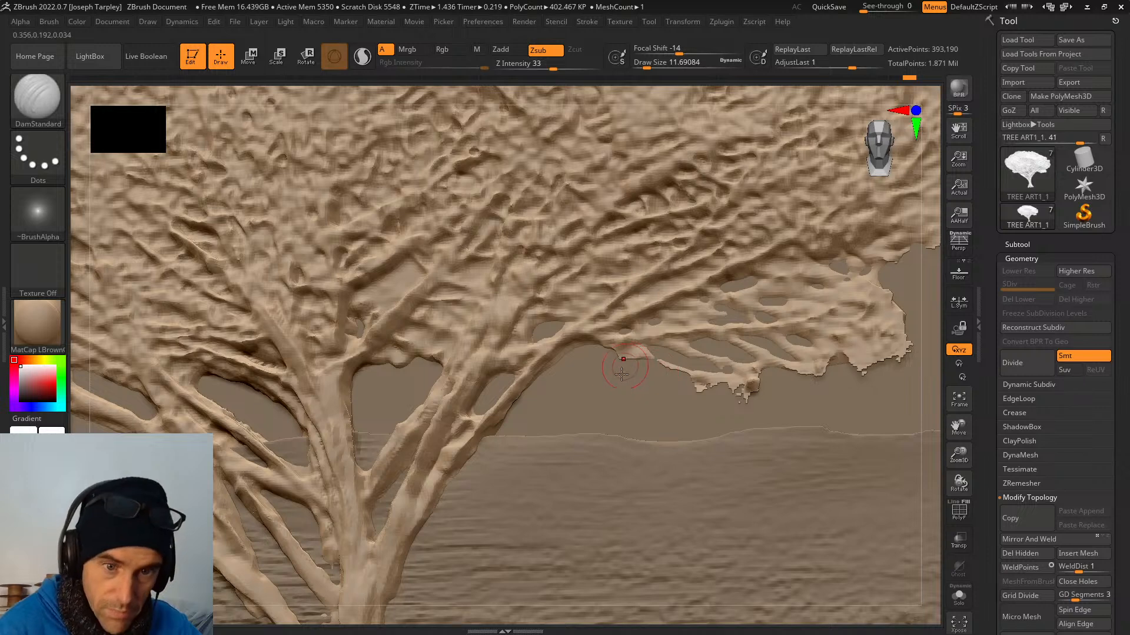
{"action": "left_click_drag", "start_coordinate": [610, 349], "coordinate": [626, 354]}
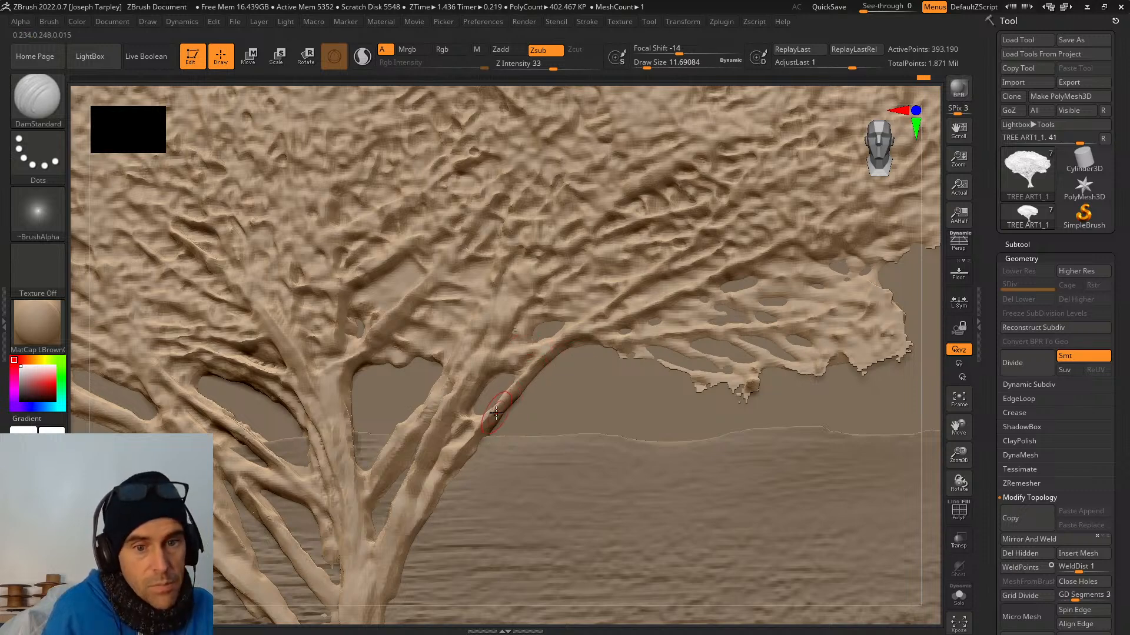
Define the outer right branch by carving along its edges from the fork up into the canopy.
{"action": "left_click_drag", "start_coordinate": [542, 364], "coordinate": [511, 393], "text": "shift"}
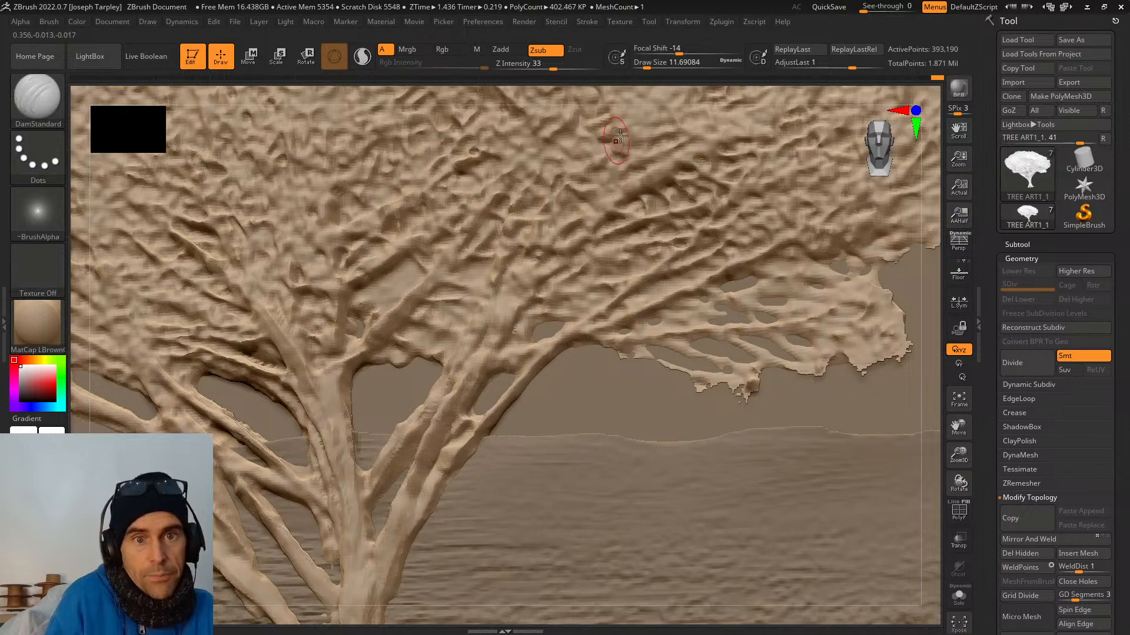
{"action": "left_click_drag", "start_coordinate": [645, 94], "coordinate": [671, 109]}
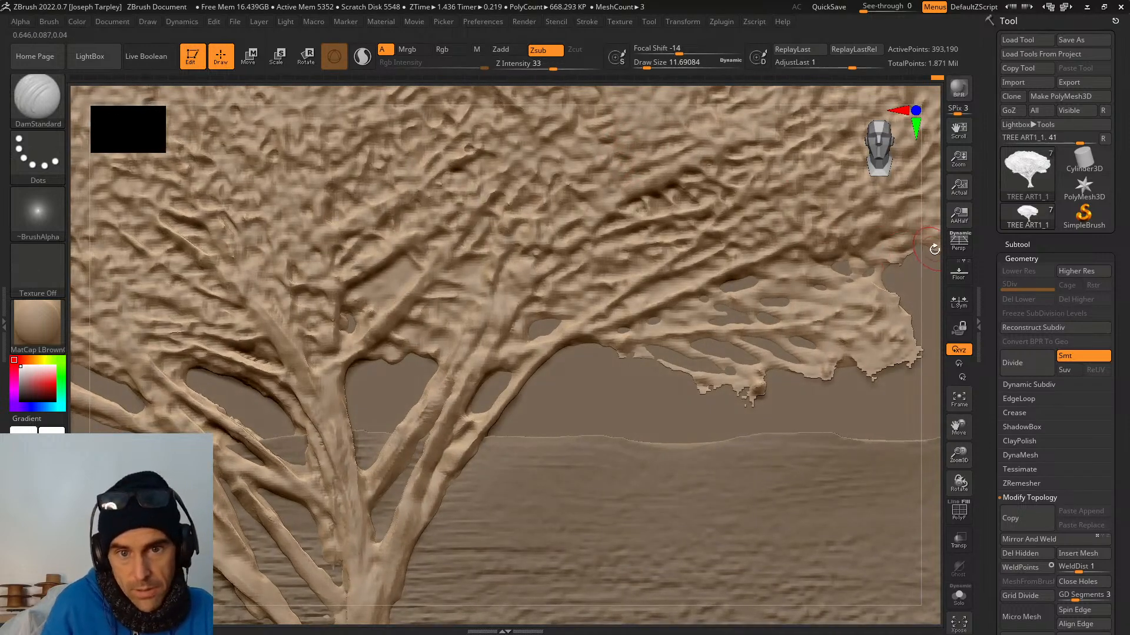
{"action": "left_click_drag", "start_coordinate": [934, 250], "coordinate": [892, 389], "text": "alt"}
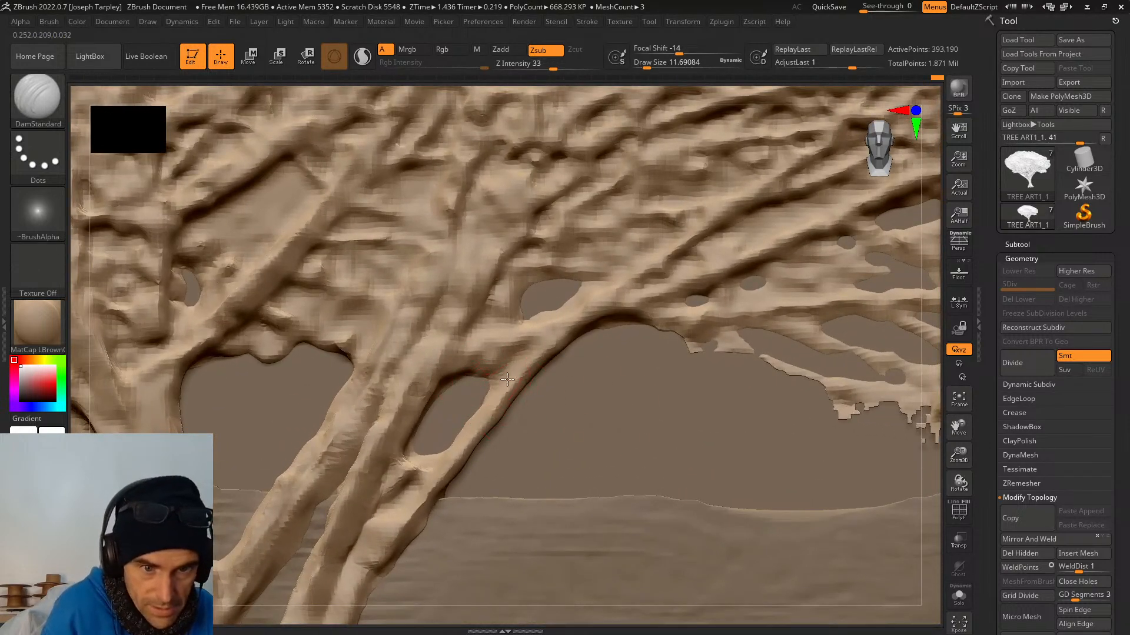
{"action": "mouse_move", "coordinate": [525, 360]}
{"action": "left_mouse_down"}
{"action": "mouse_move", "coordinate": [570, 312]}
{"action": "mouse_move", "coordinate": [612, 290]}
{"action": "left_mouse_up"}
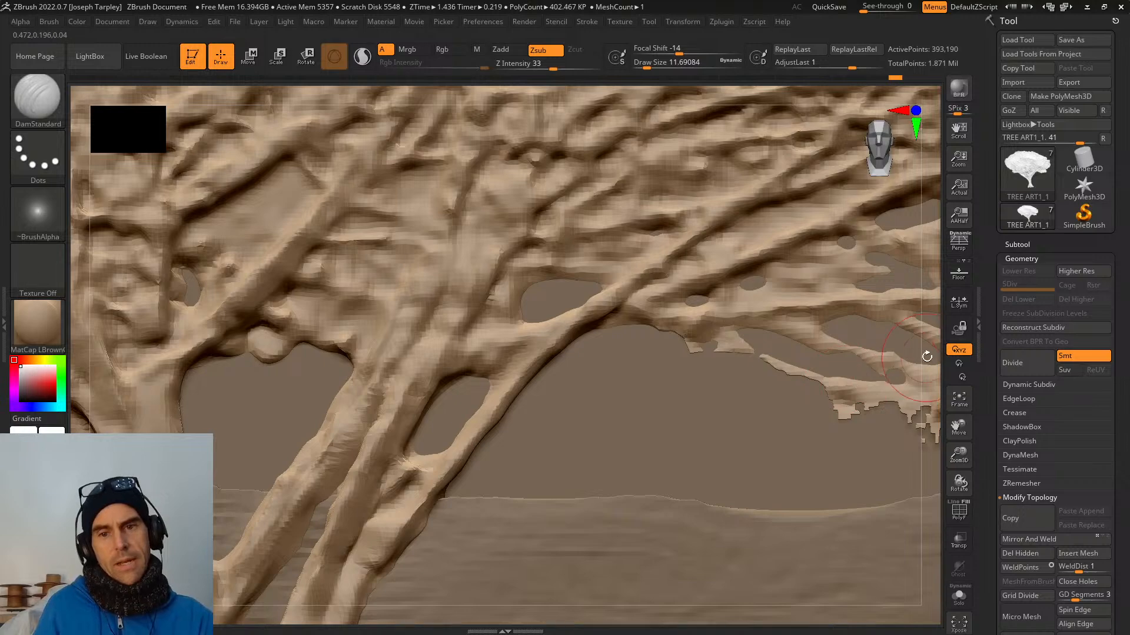
Extend the upright limb right of the trunk into the canopy by carving its outline through the foliage.
{"action": "left_click_drag", "start_coordinate": [927, 357], "coordinate": [923, 346]}
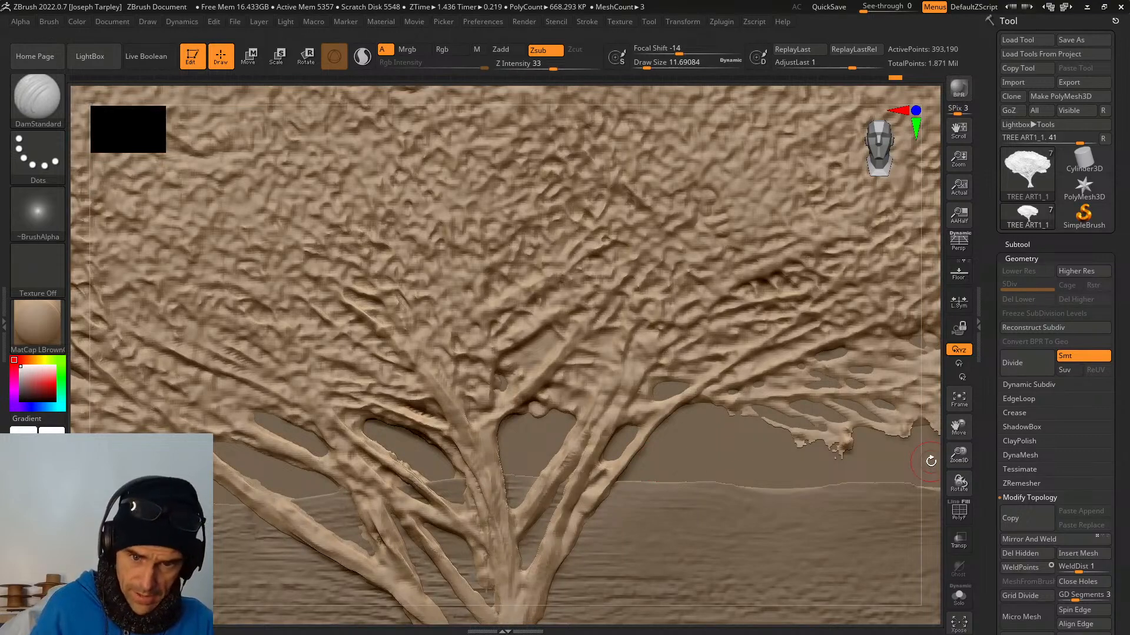
{"action": "mouse_move", "coordinate": [931, 461]}
{"action": "left_mouse_down", "text": "alt"}
{"action": "mouse_move", "coordinate": [810, 391]}
{"action": "mouse_move", "coordinate": [662, 439]}
{"action": "left_mouse_up", "text": "alt"}
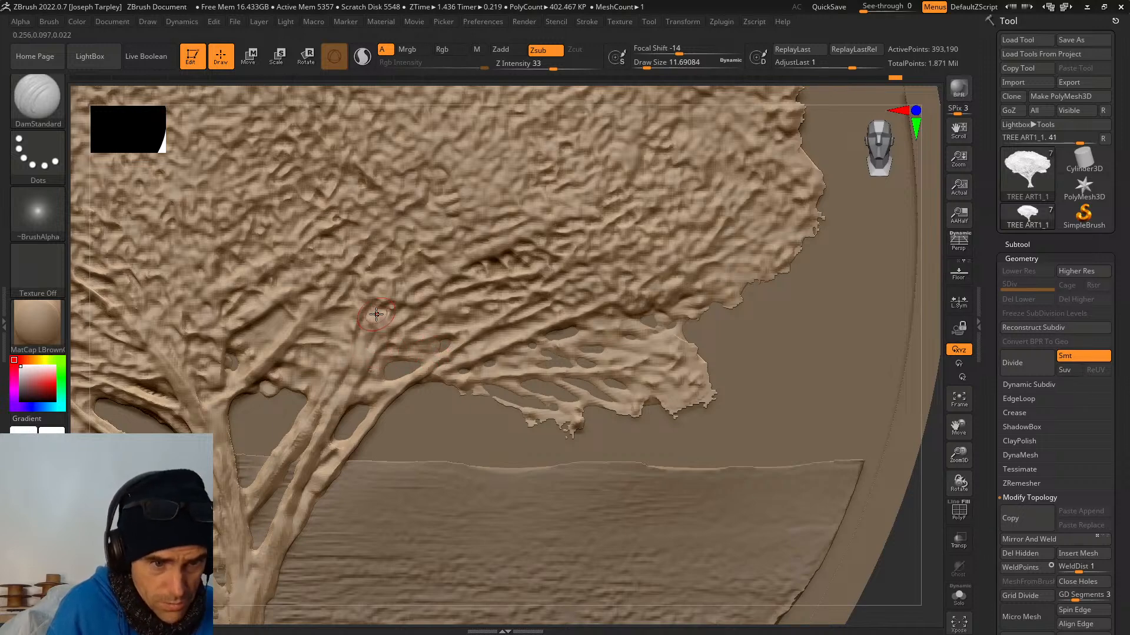
{"action": "left_click_drag", "start_coordinate": [376, 315], "coordinate": [374, 306]}
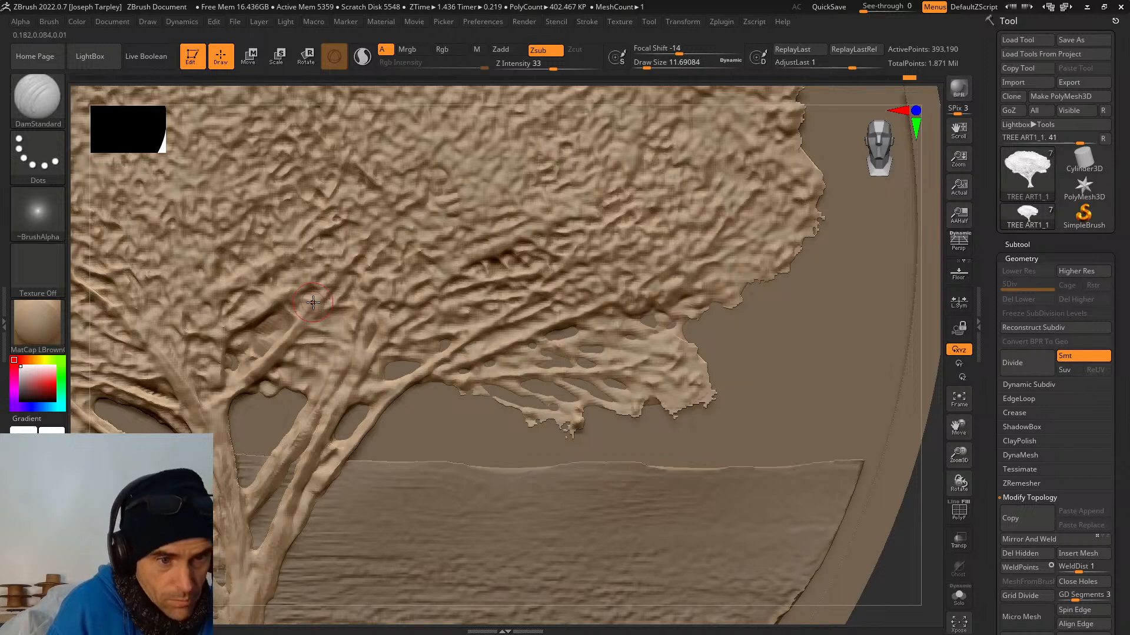
Deepen the carving beside the short inner branch and tidy the canopy's ragged left edge by carving and smoothing.
{"action": "left_click_drag", "start_coordinate": [301, 337], "coordinate": [288, 354]}
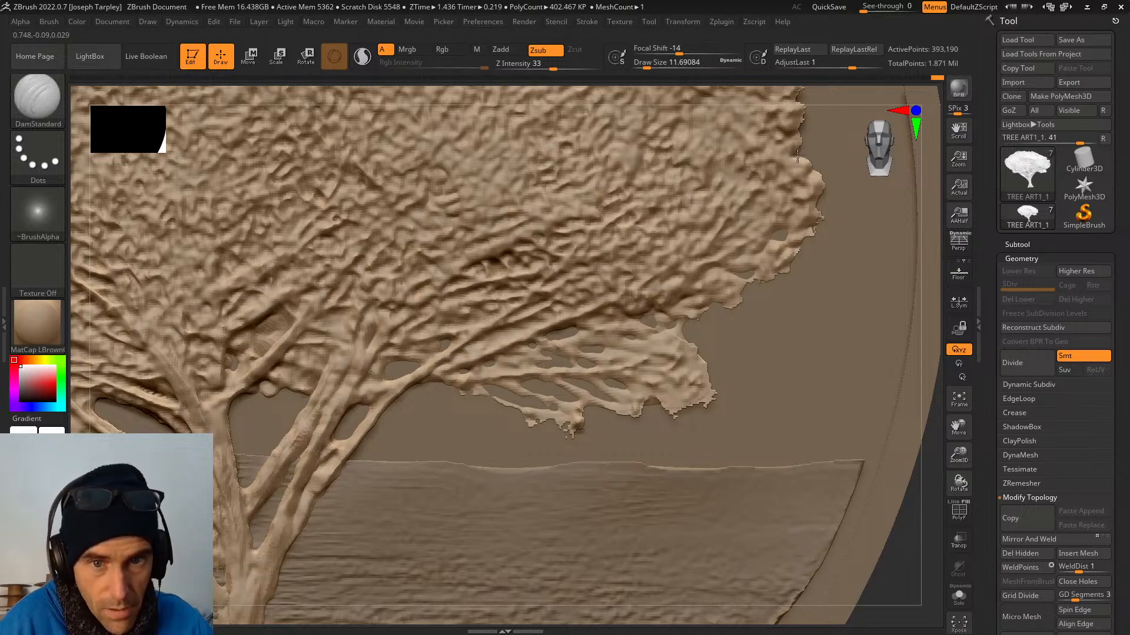
{"action": "key", "text": "f"}
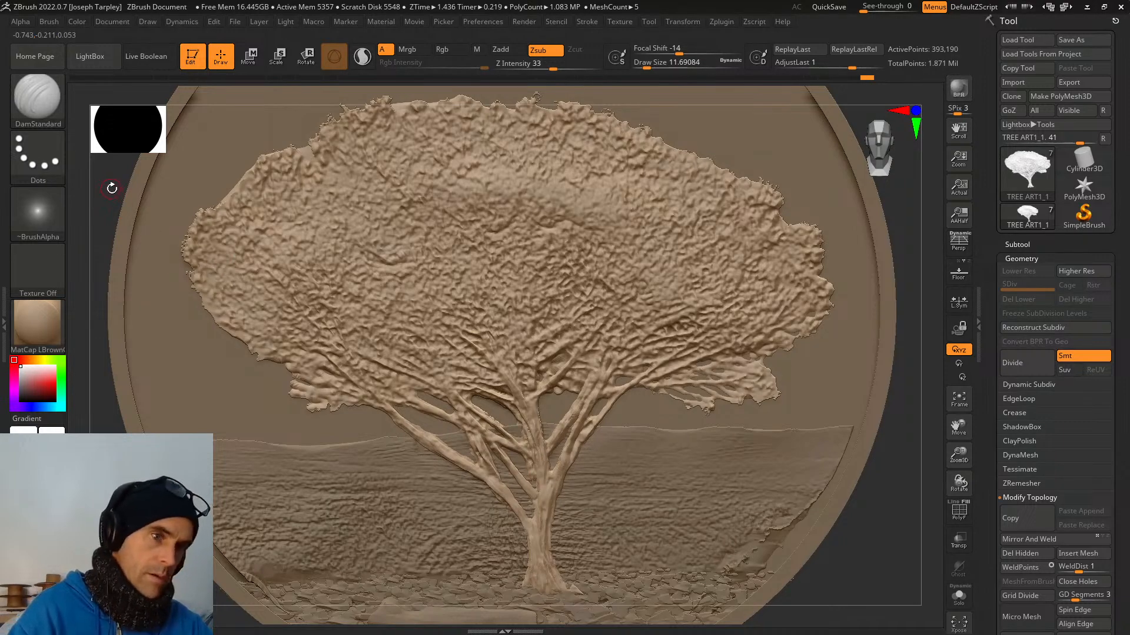
{"action": "left_click_drag", "start_coordinate": [111, 188], "coordinate": [420, 342], "text": "alt"}
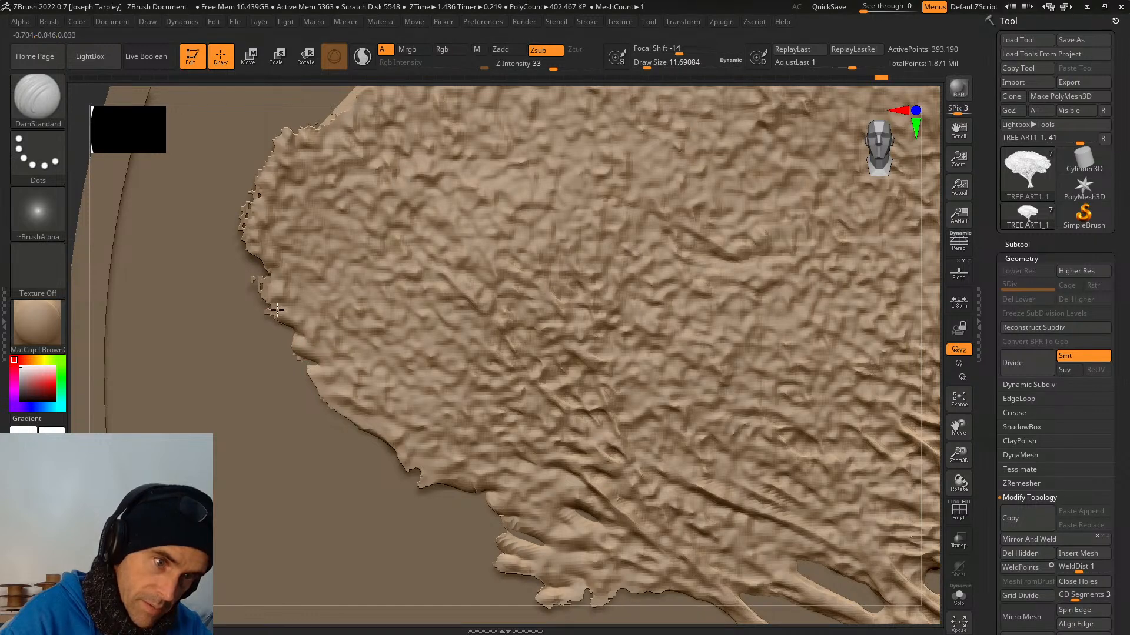
{"action": "key", "text": "shift"}
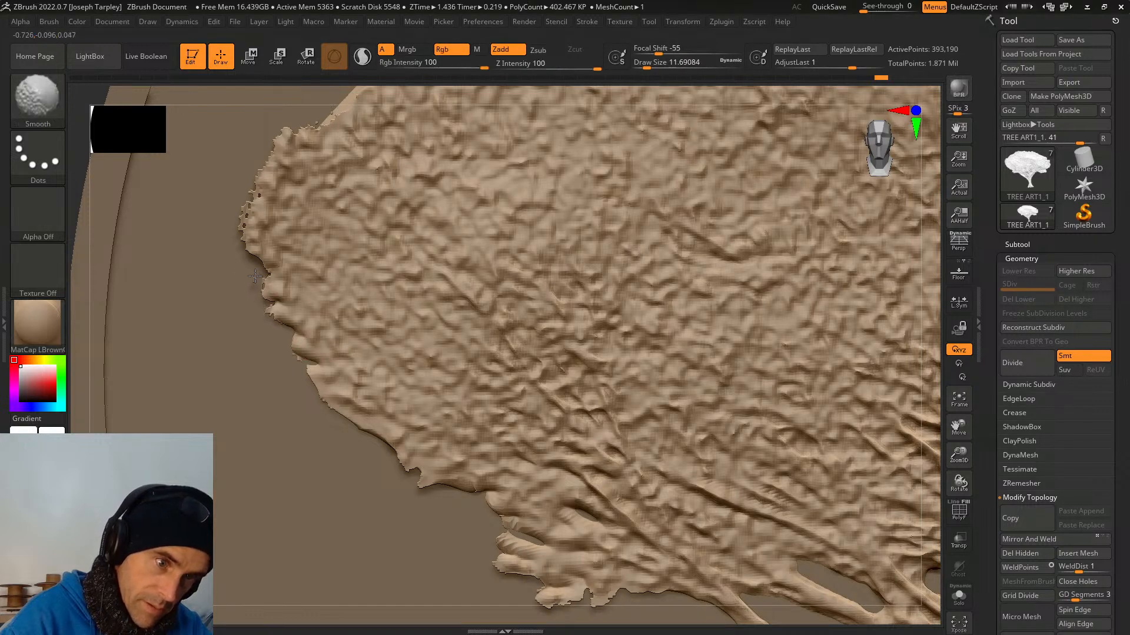
{"action": "left_click_drag", "start_coordinate": [262, 287], "coordinate": [278, 277], "text": "shift"}
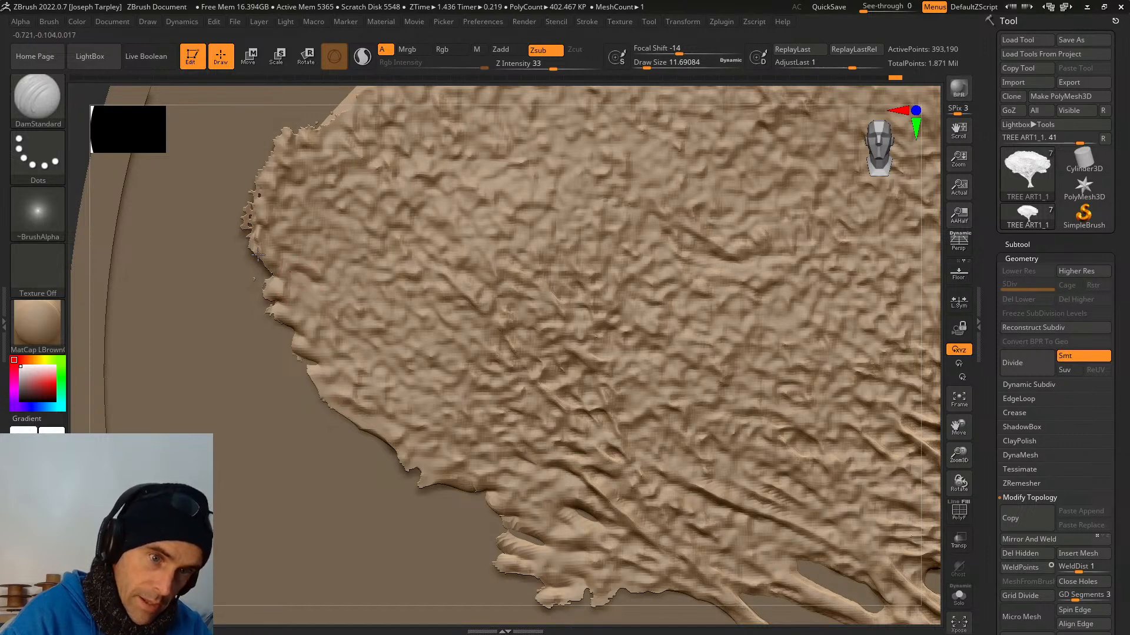
{"action": "key", "text": "shift"}
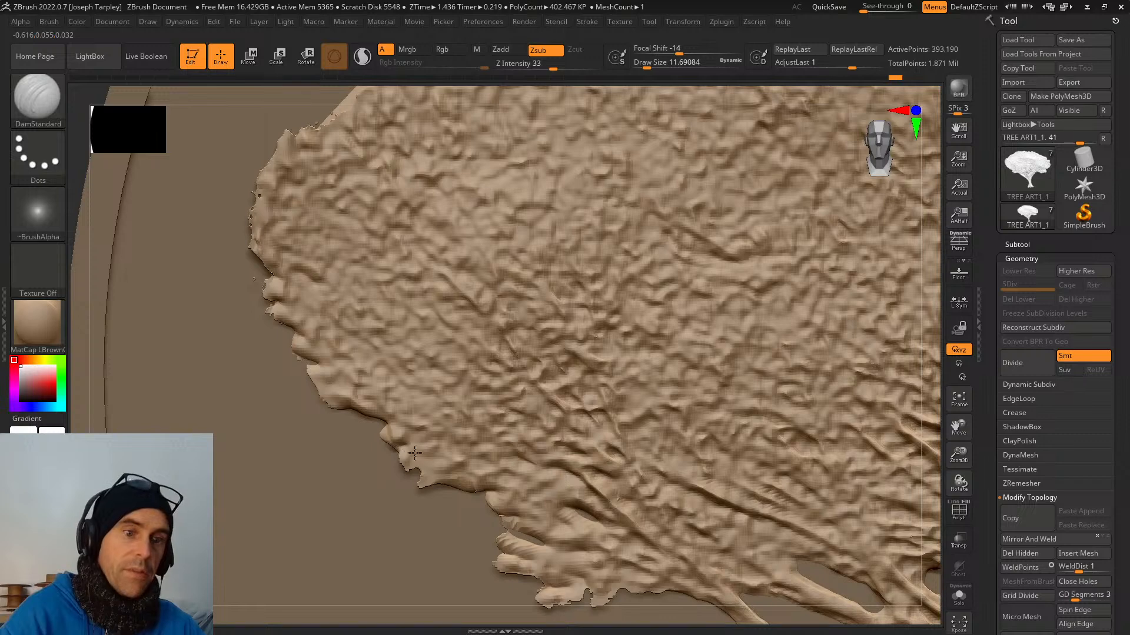
Smooth the lumpy surface and underside of the tree's long lower-left branch.
{"action": "key", "text": "f"}
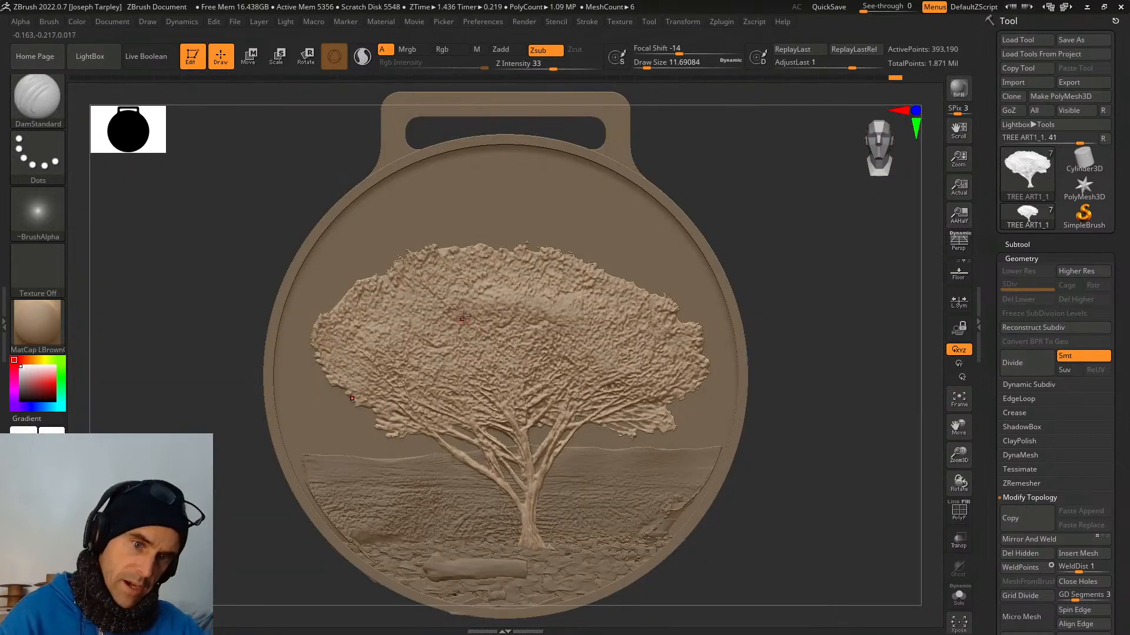
{"action": "left_click_drag", "start_coordinate": [778, 340], "coordinate": [560, 476]}
{"action": "left_click_drag", "start_coordinate": [138, 307], "coordinate": [191, 16]}
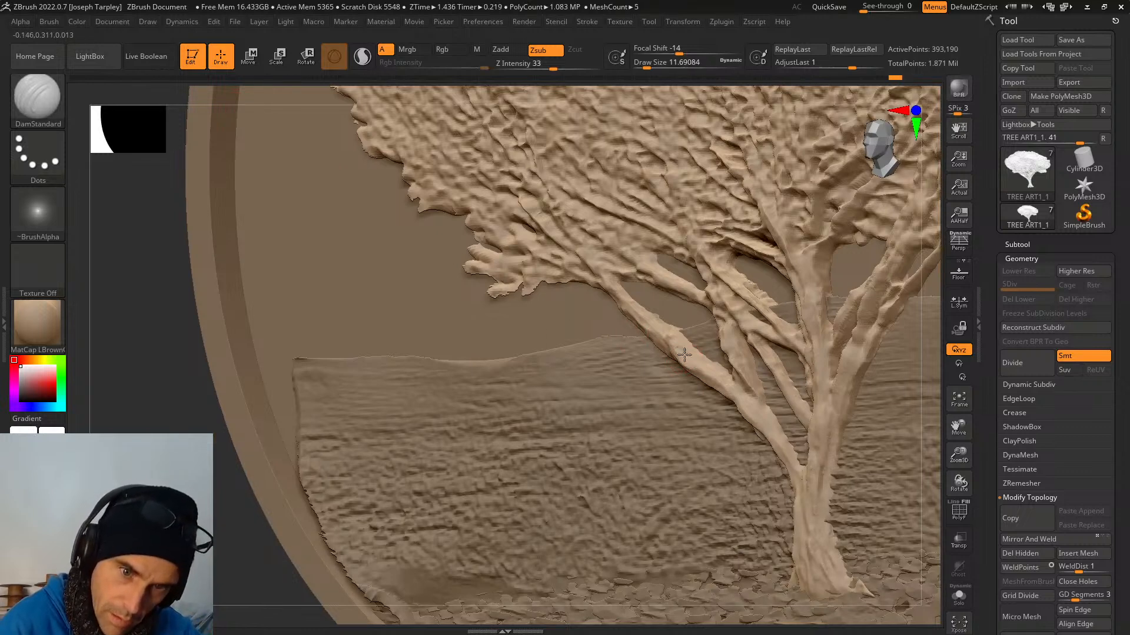
{"action": "left_click_drag", "start_coordinate": [253, 531], "coordinate": [376, 444]}
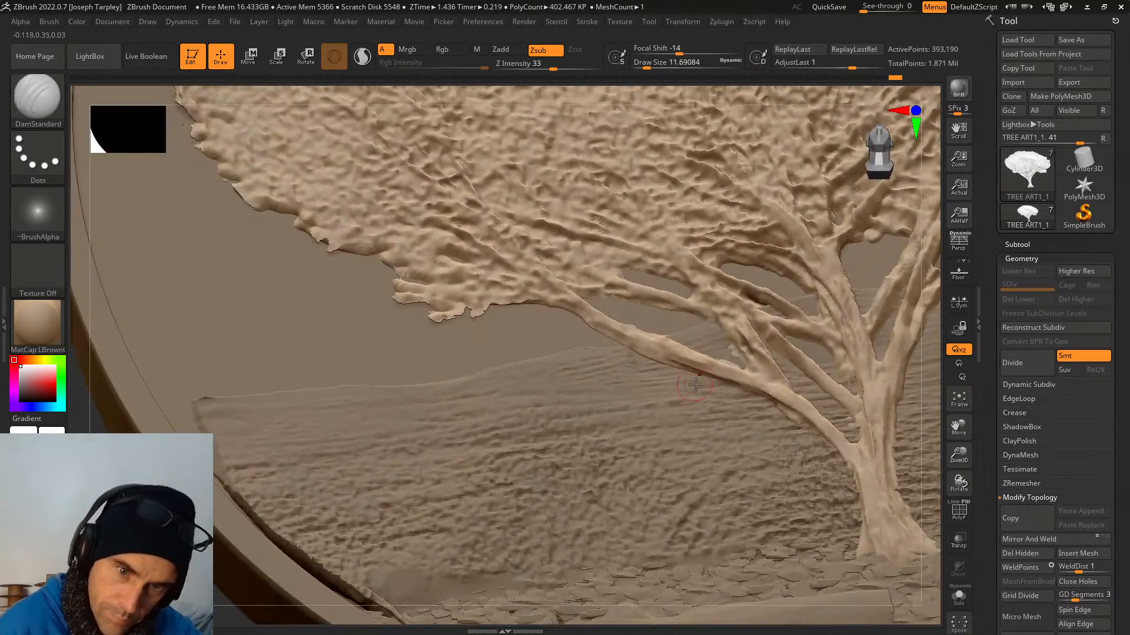
{"action": "left_click_drag", "start_coordinate": [702, 377], "coordinate": [692, 358], "text": "shift"}
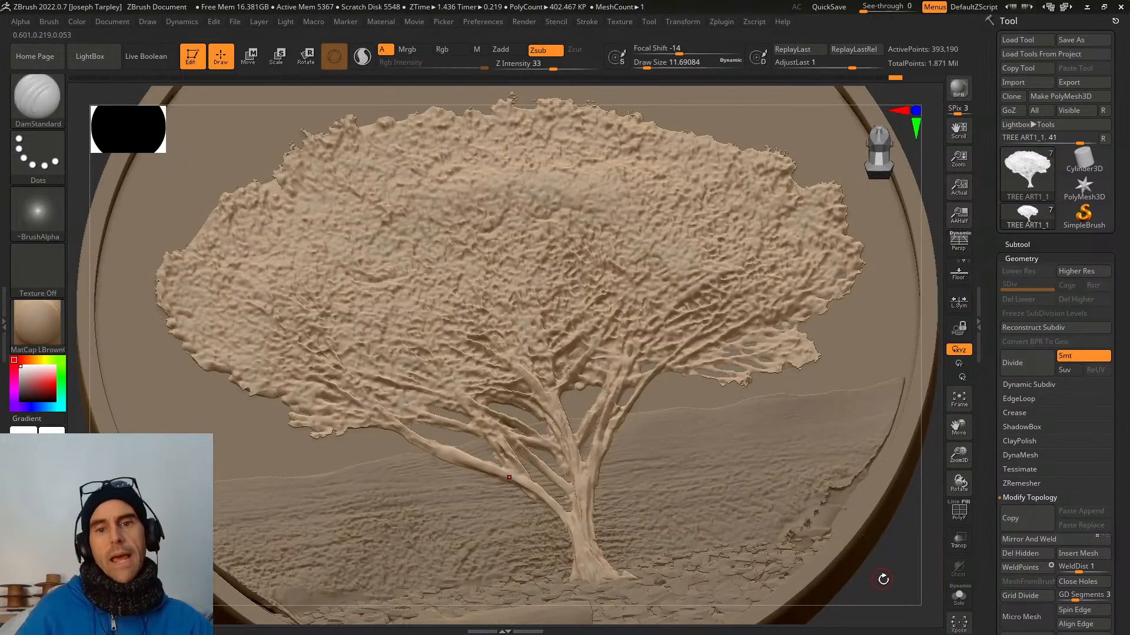
Smooth the limbs right of the trunk and the torn gap where the outer right branch meets them.
{"action": "mouse_move", "coordinate": [883, 580]}
{"action": "left_mouse_down"}
{"action": "mouse_move", "coordinate": [911, 550]}
{"action": "mouse_move", "coordinate": [908, 534]}
{"action": "mouse_move", "coordinate": [915, 547]}
{"action": "mouse_move", "coordinate": [729, 356]}
{"action": "mouse_move", "coordinate": [764, 338]}
{"action": "mouse_move", "coordinate": [682, 482]}
{"action": "left_mouse_up"}
{"action": "key", "text": "shift"}
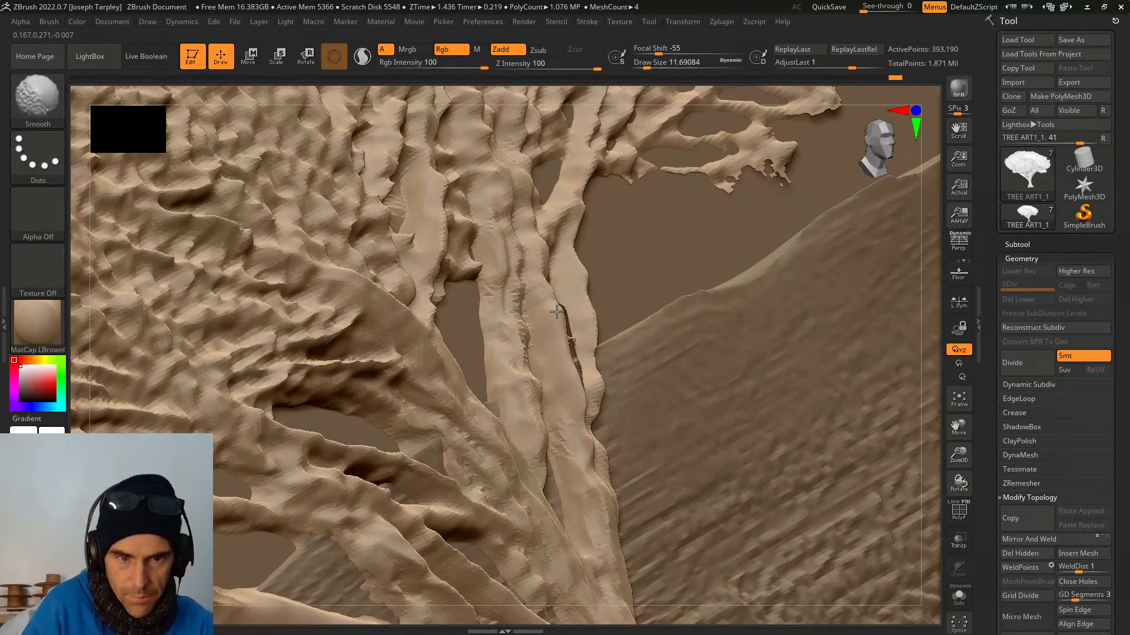
{"action": "left_click_drag", "start_coordinate": [572, 396], "coordinate": [576, 419], "text": "shift"}
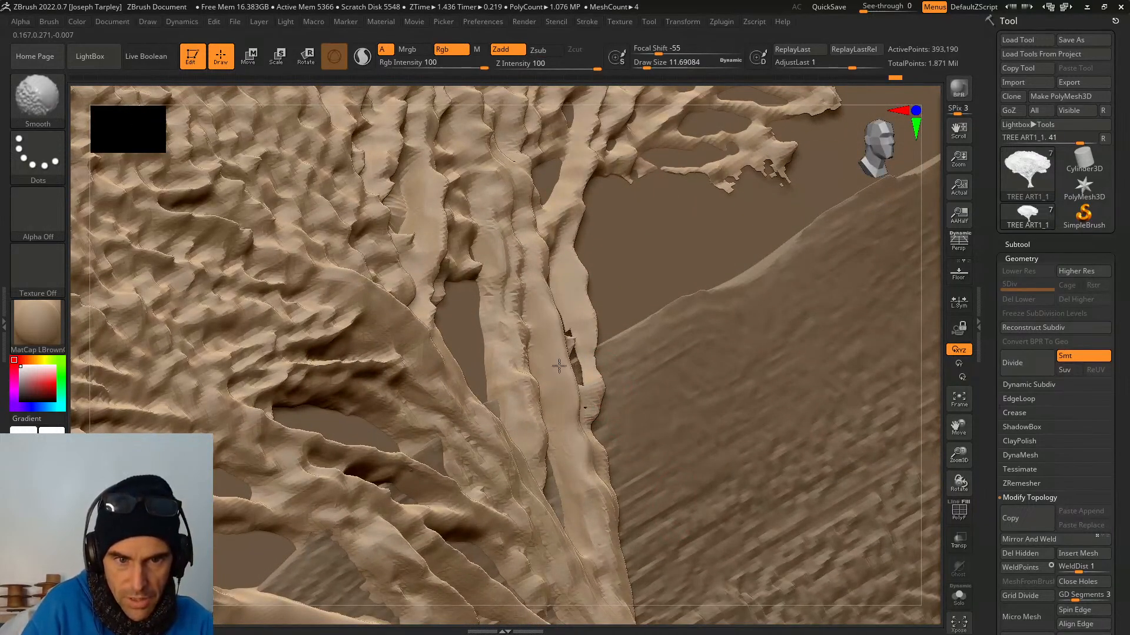
{"action": "left_click_drag", "start_coordinate": [521, 293], "coordinate": [540, 430], "text": "shift"}
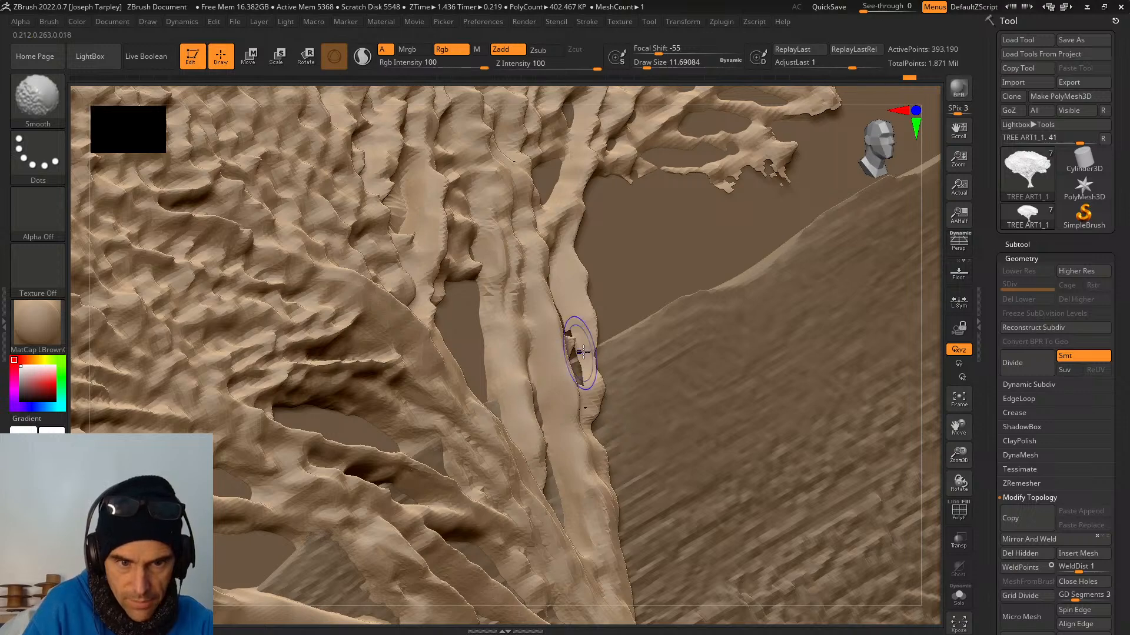
{"action": "left_click_drag", "start_coordinate": [584, 314], "coordinate": [582, 278], "text": "shift"}
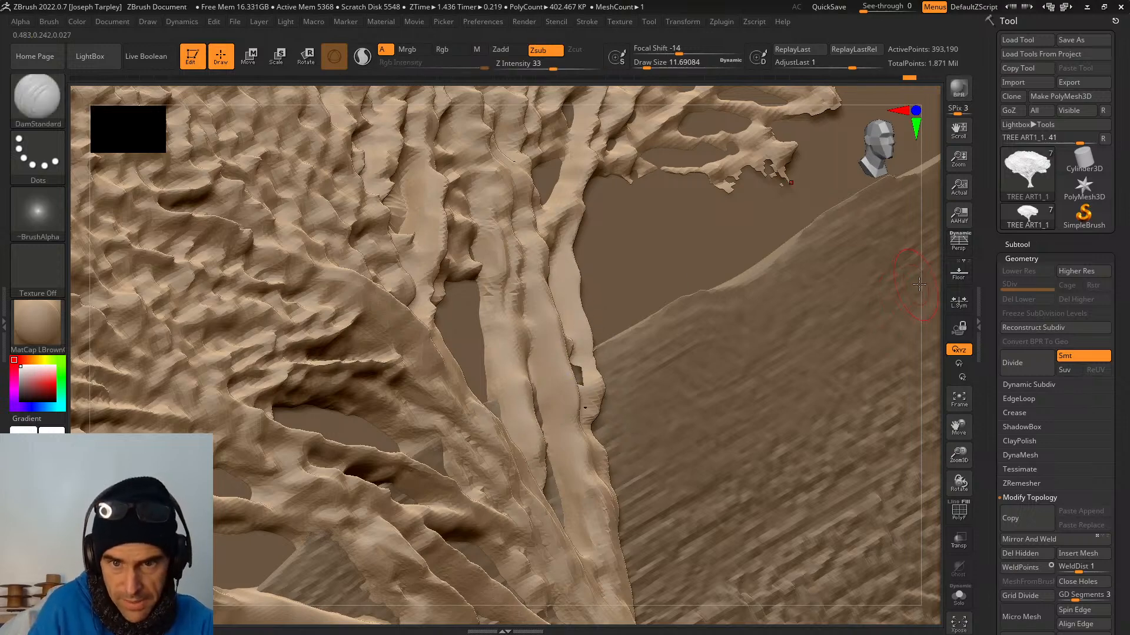
Build up the notched fork of the outer right branch with the ClayTubes brush and smooth the branch above it.
{"action": "left_click_drag", "start_coordinate": [923, 285], "coordinate": [893, 286]}
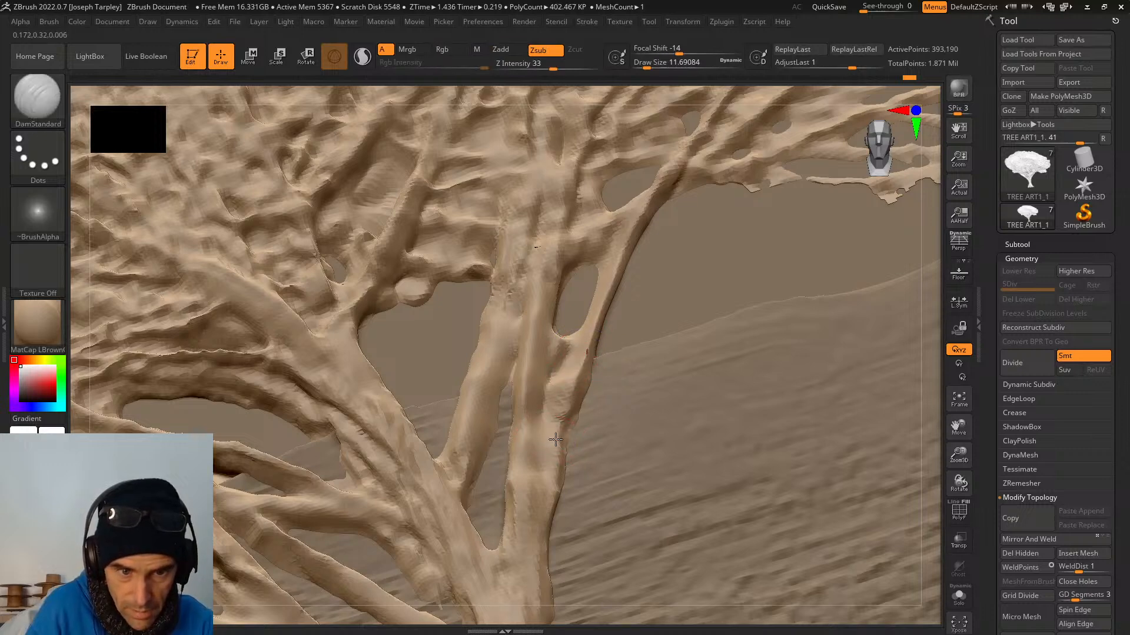
{"action": "key", "text": "b"}
{"action": "key", "text": "c"}
{"action": "key", "text": "t"}
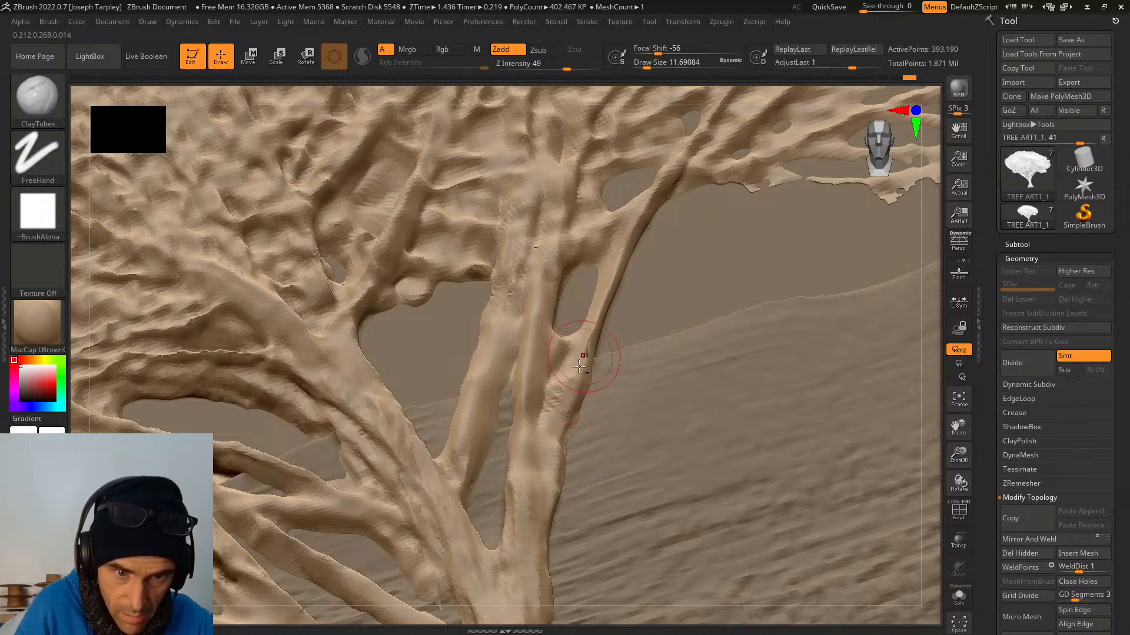
{"action": "key", "text": "shift"}
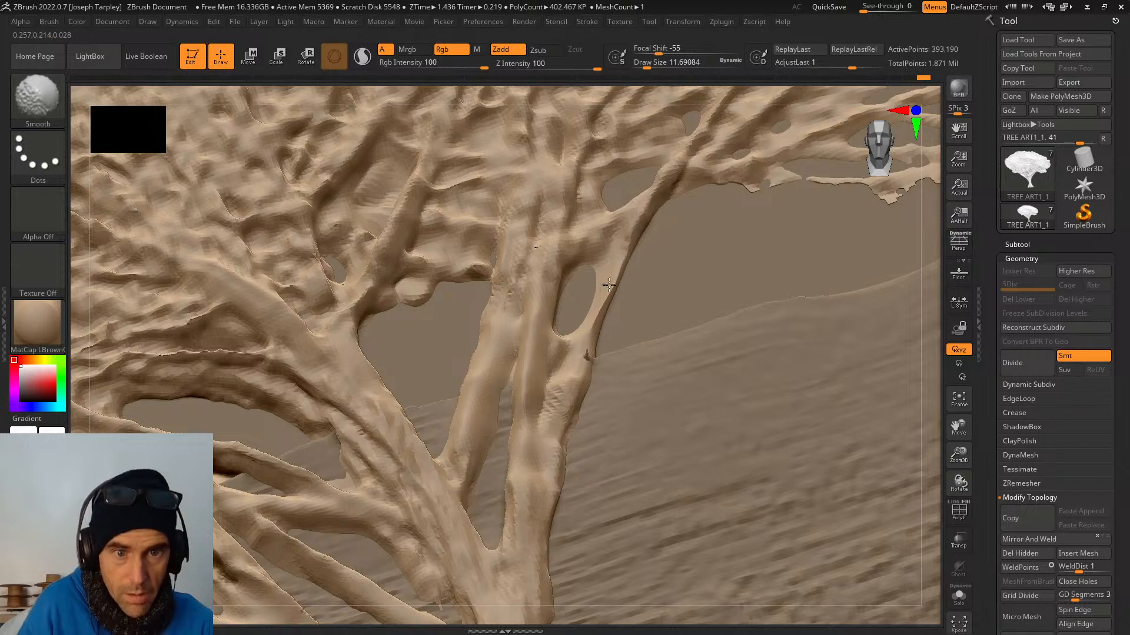
Thicken the thin outer right branch beside the oval opening with the Inflat brush at Z Intensity 10.
{"action": "key", "text": "f"}
{"action": "left_click_drag", "start_coordinate": [755, 400], "coordinate": [849, 435]}
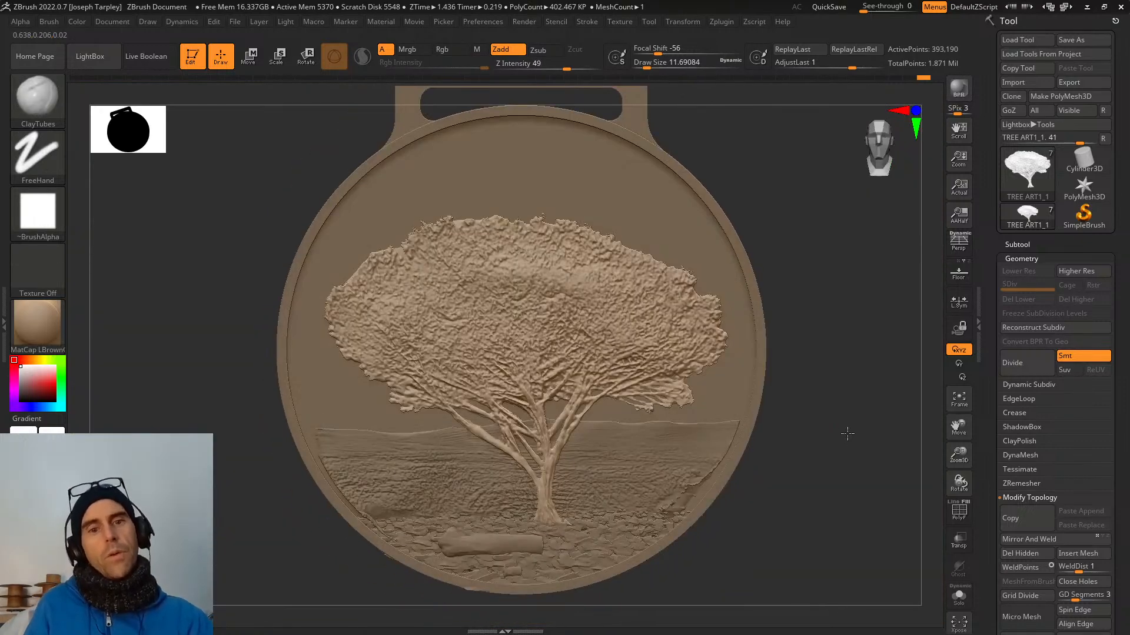
{"action": "right_click_drag", "start_coordinate": [604, 444], "coordinate": [629, 452], "text": "ctrl"}
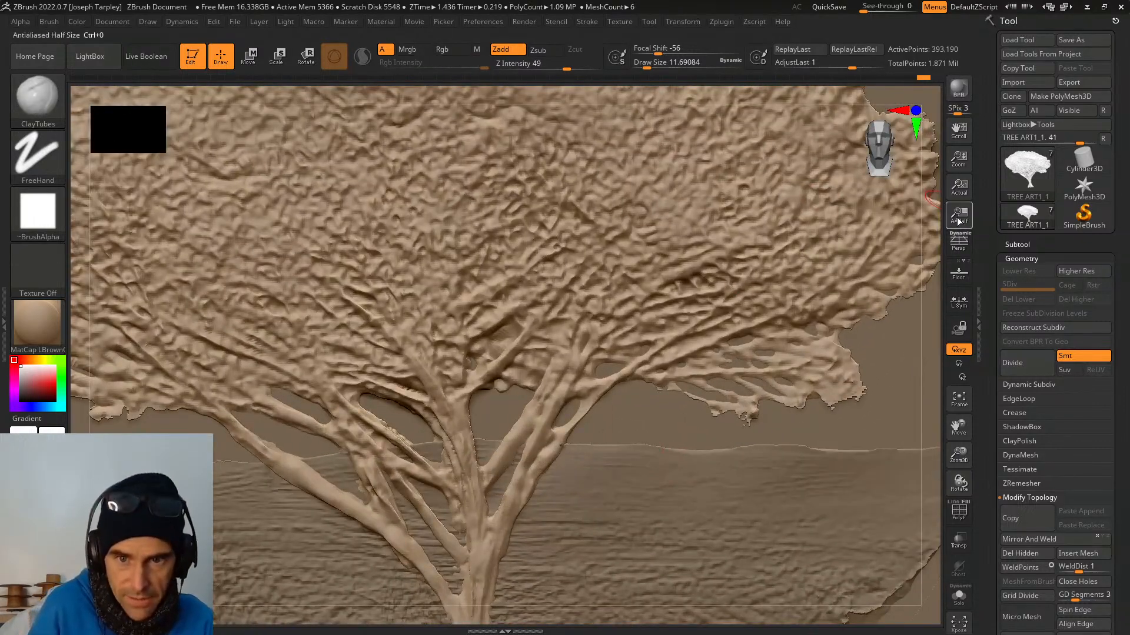
{"action": "mouse_move", "coordinate": [861, 376]}
{"action": "left_mouse_down", "text": "alt"}
{"action": "mouse_move", "coordinate": [851, 432]}
{"action": "mouse_move", "coordinate": [517, 462]}
{"action": "left_mouse_up", "text": "alt"}
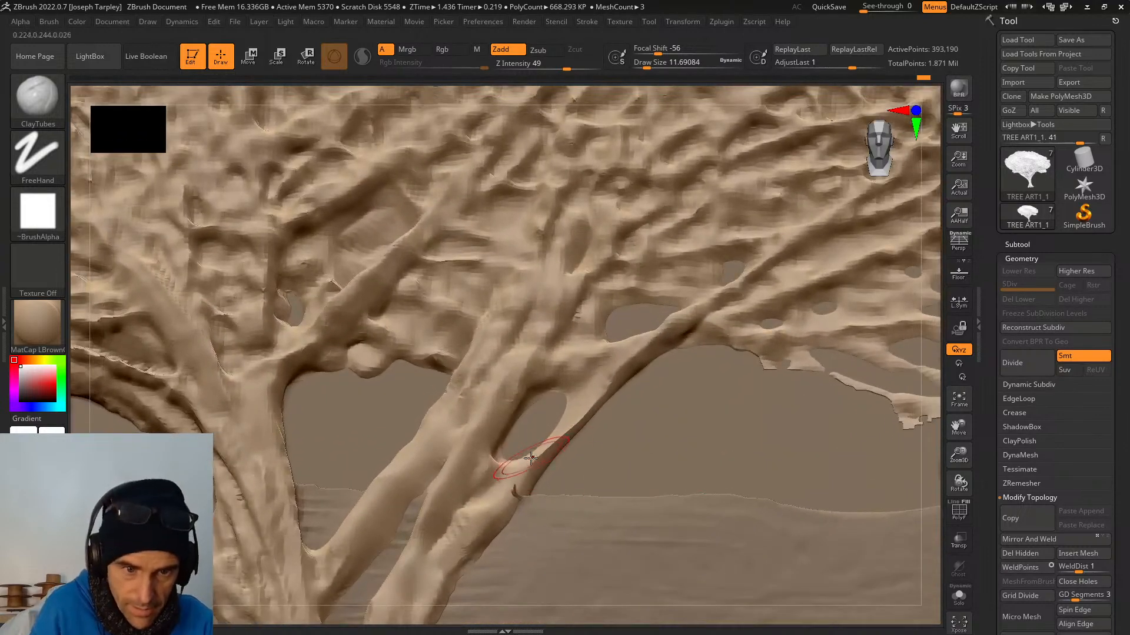
{"action": "key", "text": "b"}
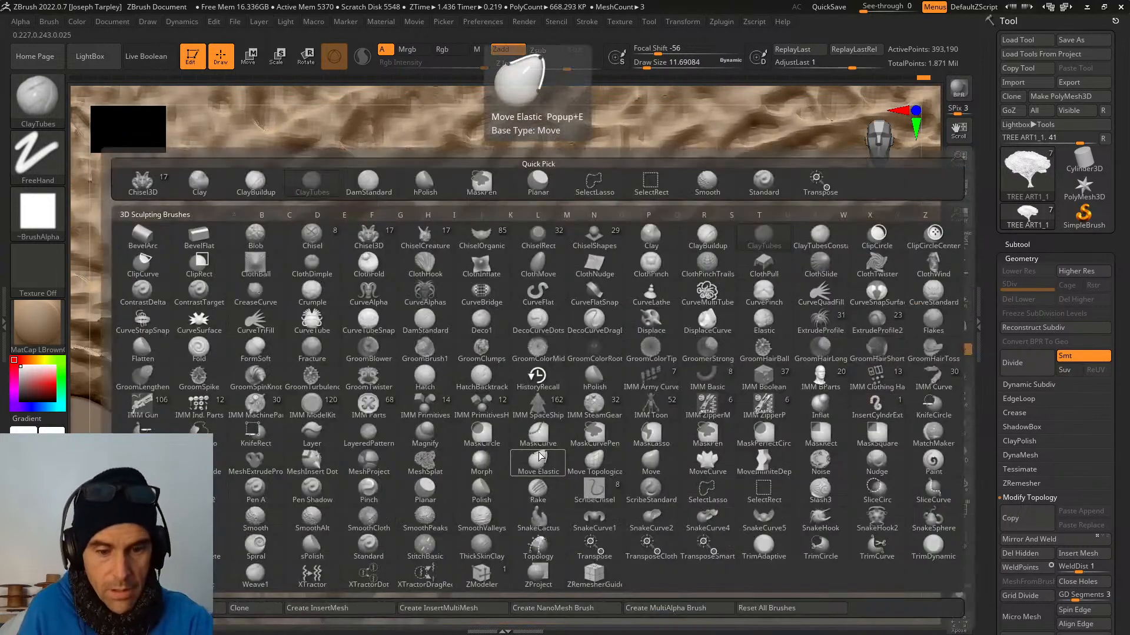
{"action": "key", "text": "i"}
{"action": "key", "text": "n"}
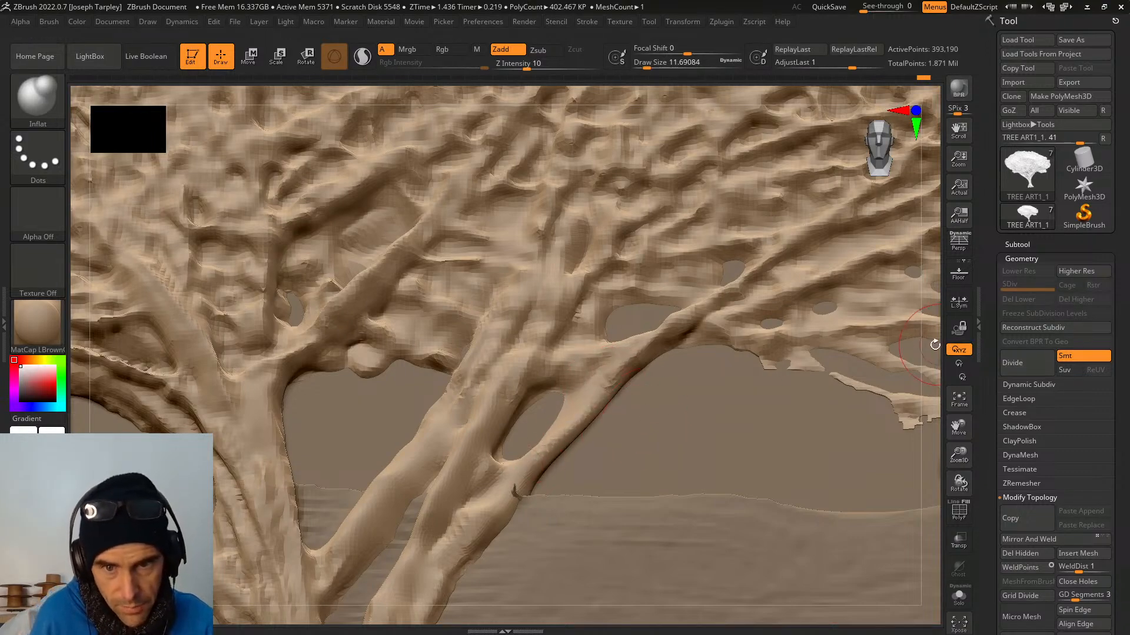
{"action": "left_click_drag", "start_coordinate": [933, 343], "coordinate": [872, 299]}
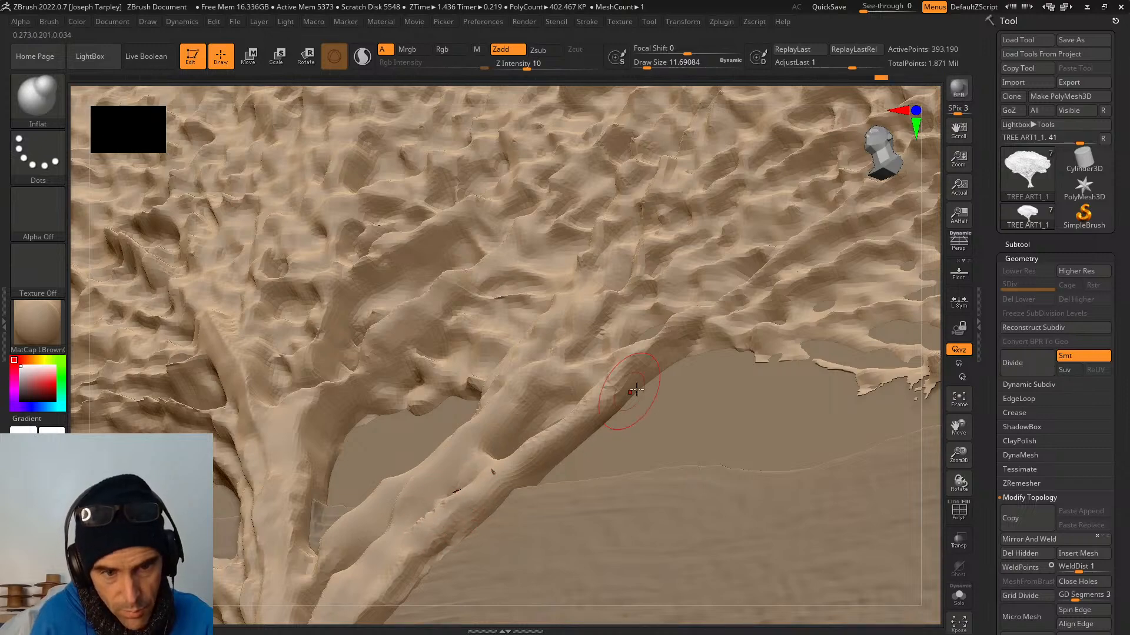
Make MEDAL WTTM 2025 the active subtool and turn on the polypaint display for the background, extract and tree subtools.
{"action": "key", "text": "f"}
{"action": "left_click_drag", "start_coordinate": [826, 513], "coordinate": [883, 616]}
{"action": "key", "text": "f"}
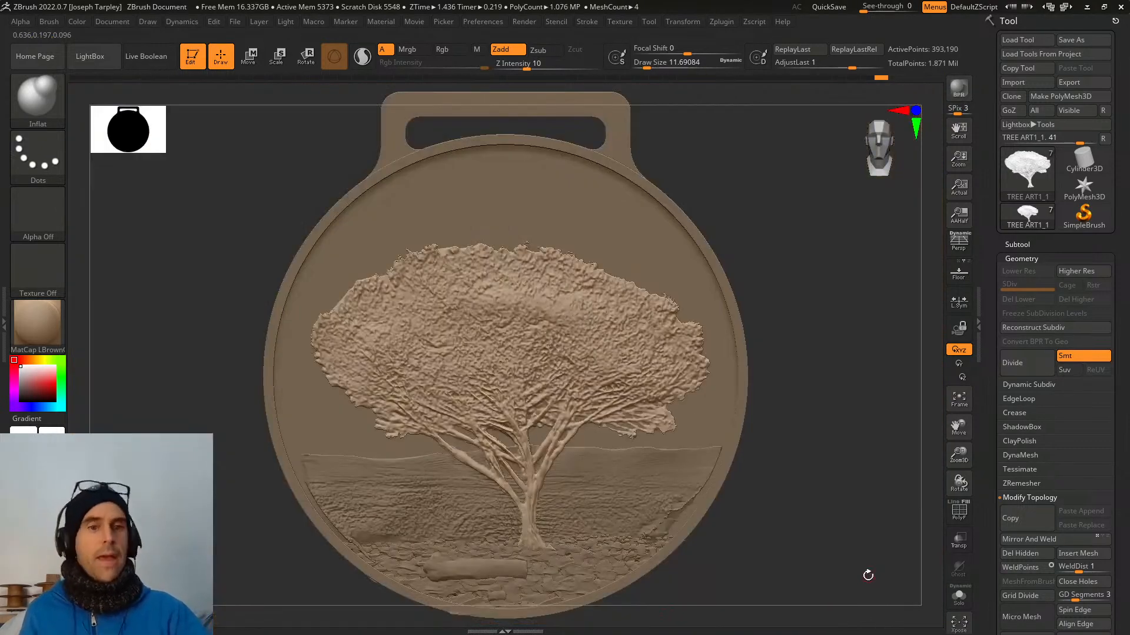
{"action": "left_click_drag", "start_coordinate": [844, 507], "coordinate": [798, 438]}
{"action": "left_click", "coordinate": [697, 343], "text": "alt"}
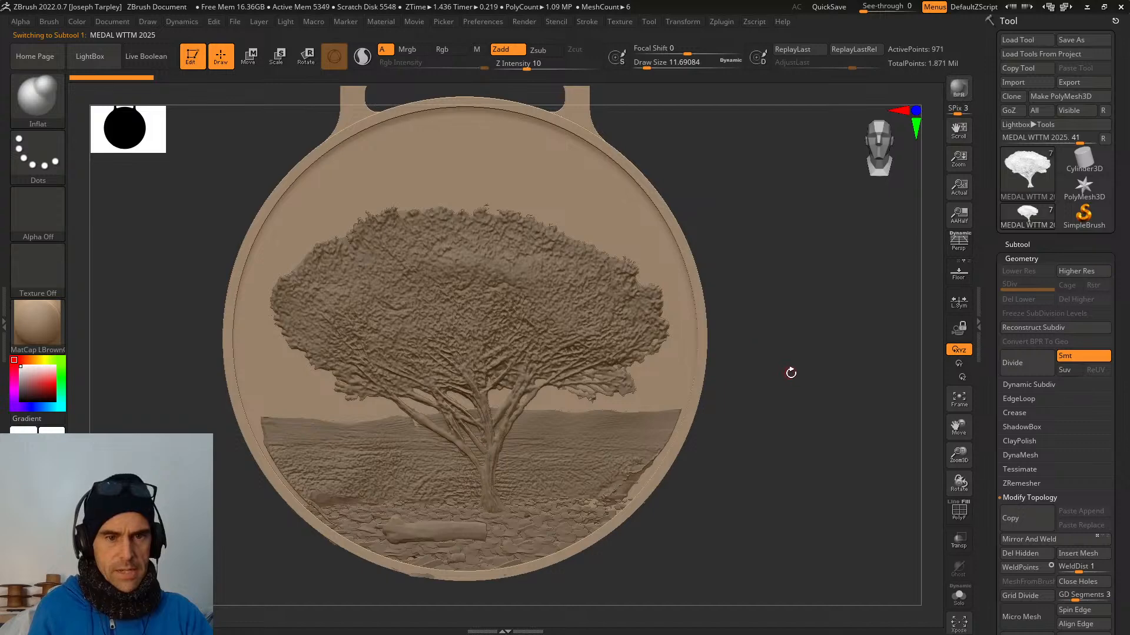
{"action": "left_click_drag", "start_coordinate": [791, 383], "coordinate": [797, 356]}
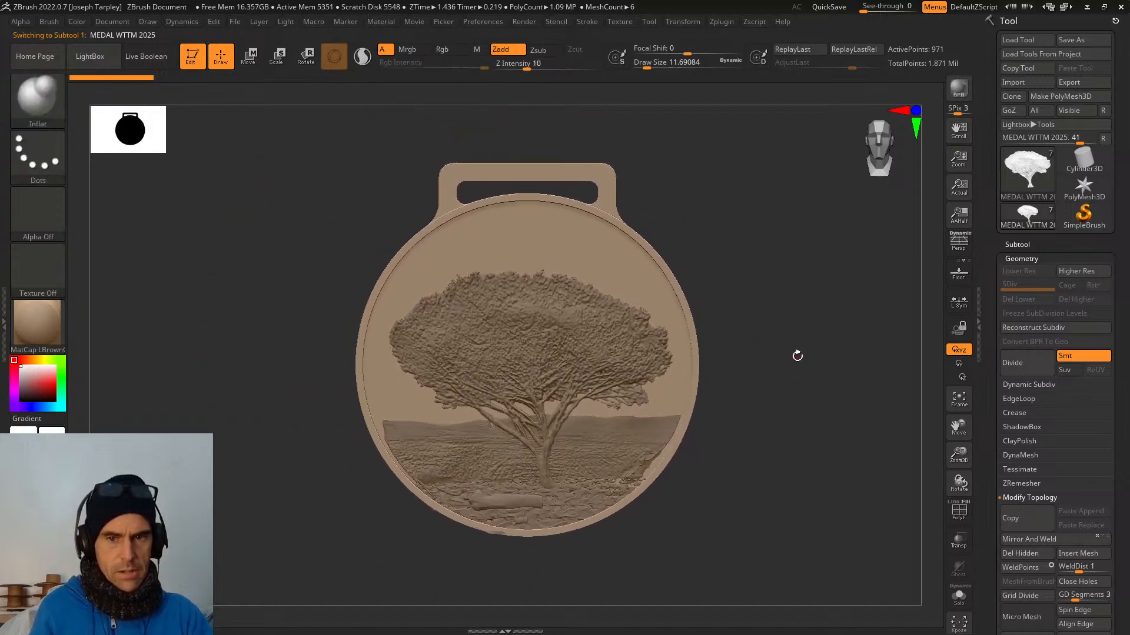
{"action": "left_click", "coordinate": [1017, 244]}
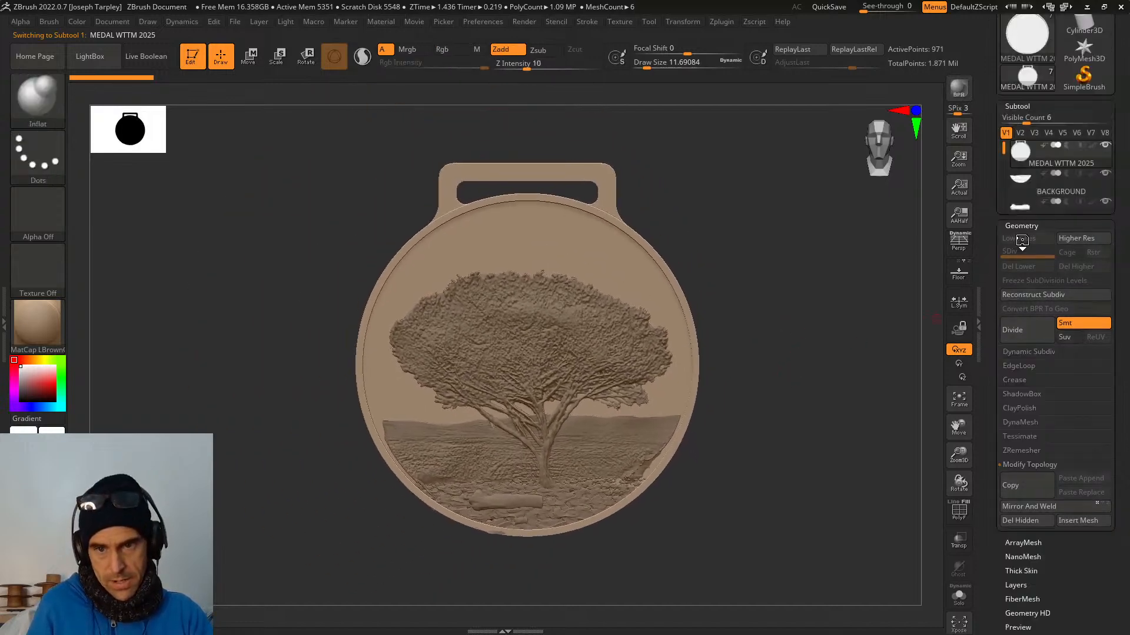
{"action": "mouse_move", "coordinate": [1092, 169]}
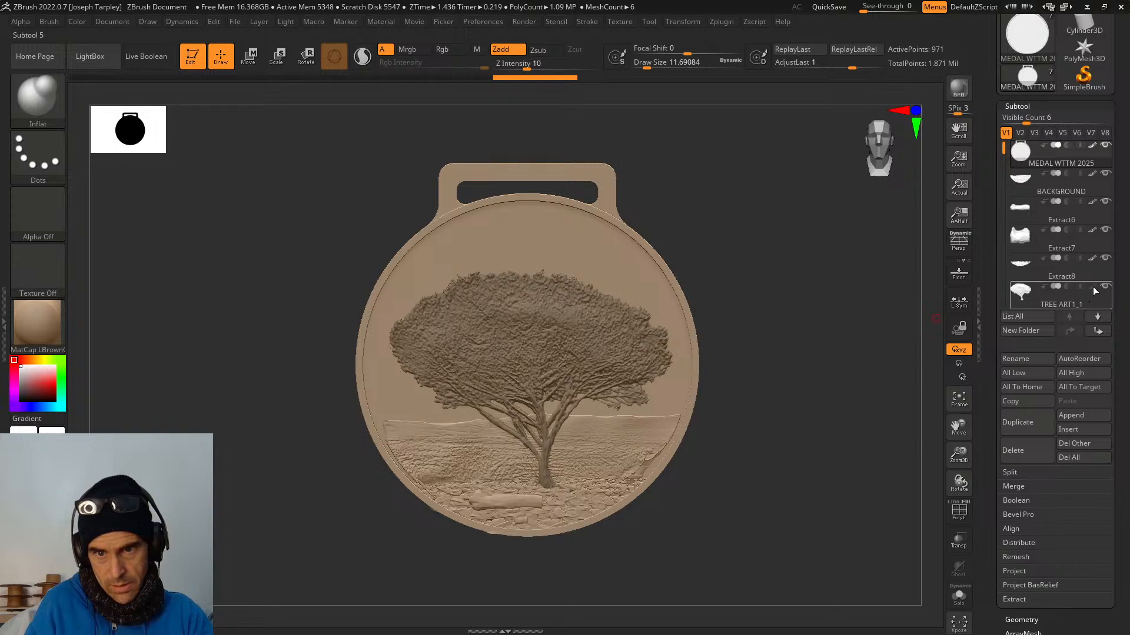
{"action": "left_click", "coordinate": [1092, 287]}
Render the whole medal in Best quality.
{"action": "mouse_move", "coordinate": [854, 341]}
{"action": "left_mouse_down"}
{"action": "mouse_move", "coordinate": [834, 362]}
{"action": "mouse_move", "coordinate": [845, 361]}
{"action": "mouse_move", "coordinate": [740, 390]}
{"action": "left_mouse_up"}
{"action": "left_click", "coordinate": [532, 22]}
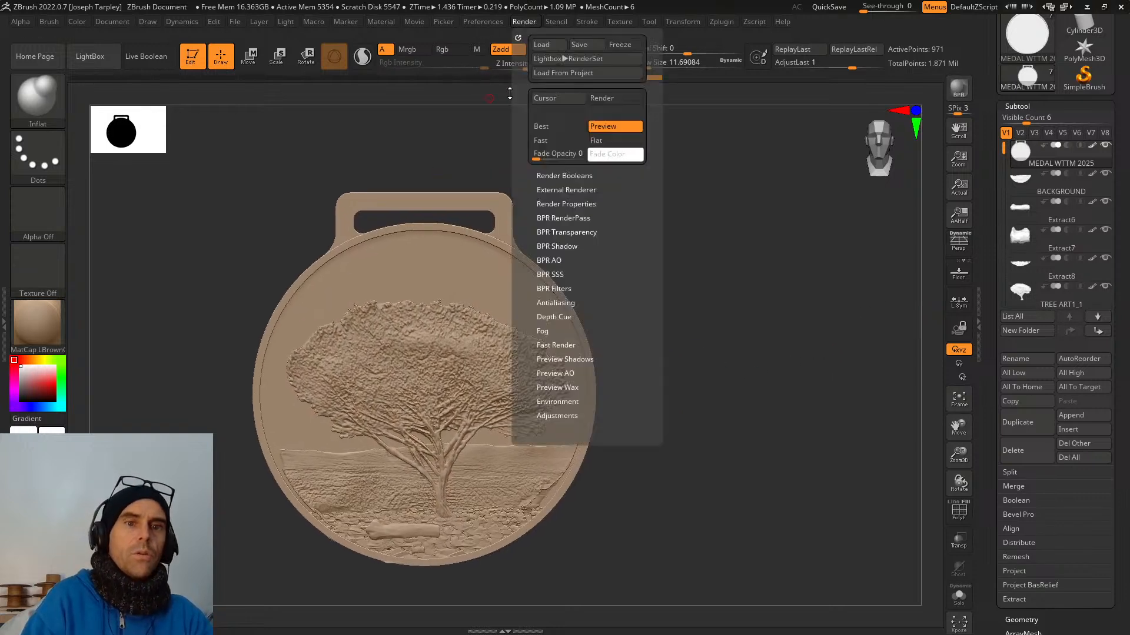
{"action": "left_click", "coordinate": [551, 127]}
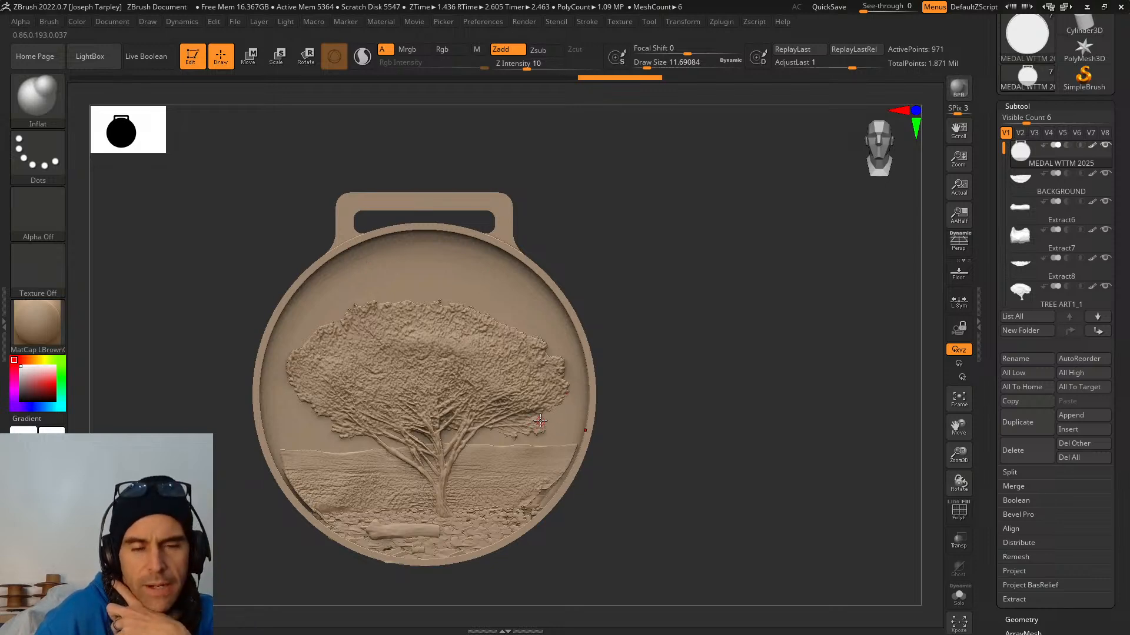
Try the Droplet material on the medal and switch it to the Gold material.
{"action": "left_click_drag", "start_coordinate": [630, 426], "coordinate": [704, 411]}
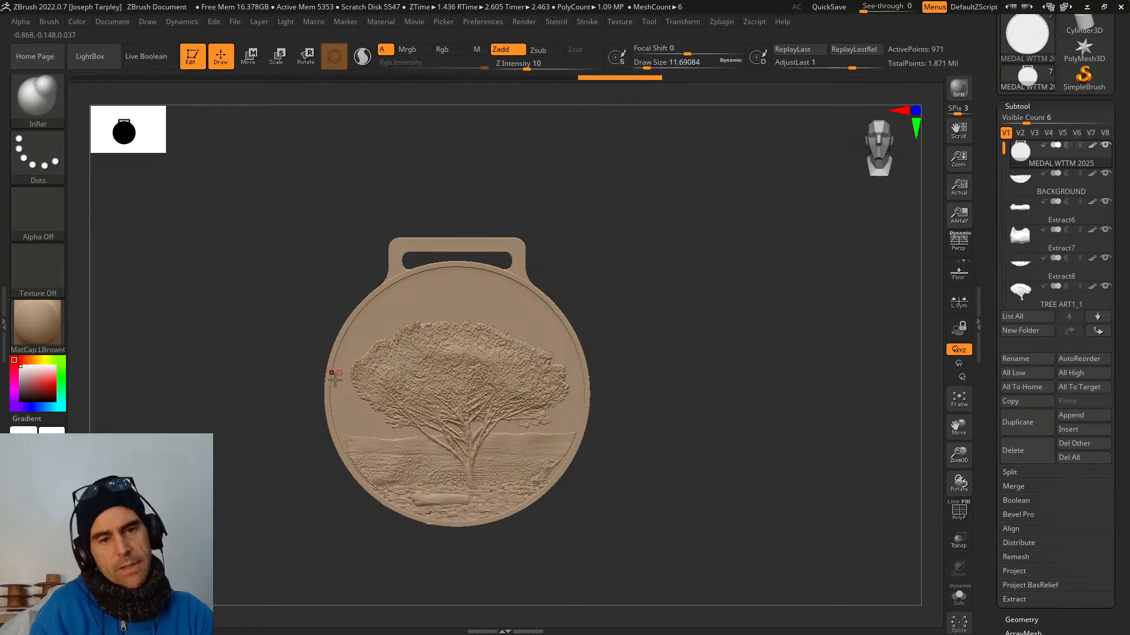
{"action": "left_click_drag", "start_coordinate": [640, 467], "coordinate": [727, 295]}
{"action": "left_click_drag", "start_coordinate": [700, 371], "coordinate": [813, 429], "text": "alt"}
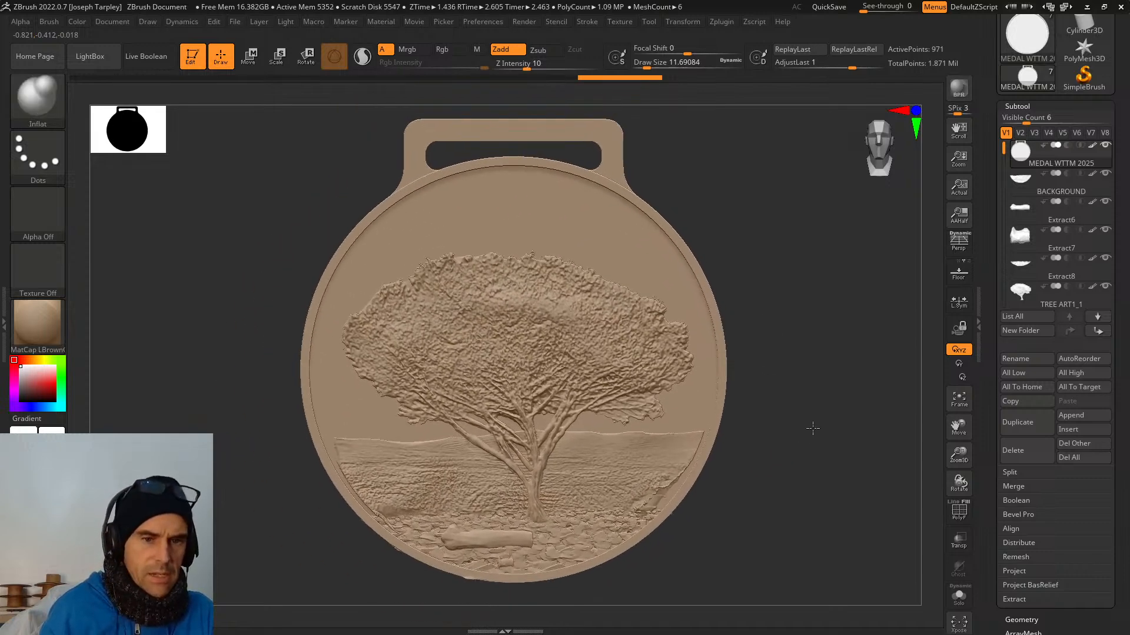
{"action": "left_click", "coordinate": [38, 322]}
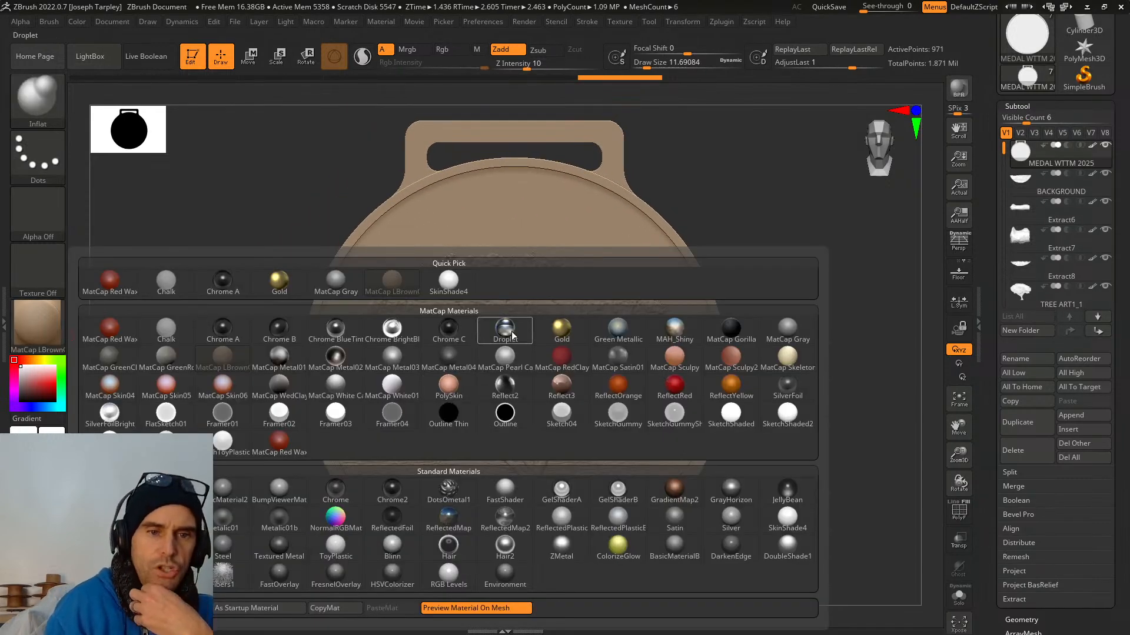
{"action": "left_click", "coordinate": [279, 442]}
{"action": "left_click", "coordinate": [38, 323]}
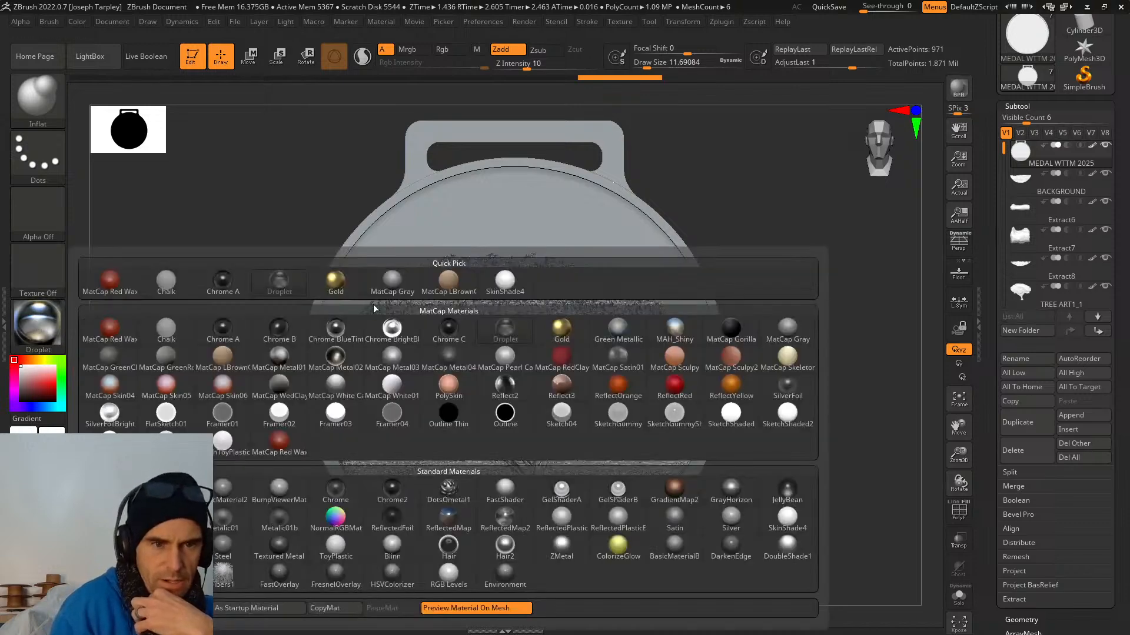
{"action": "left_click", "coordinate": [332, 284]}
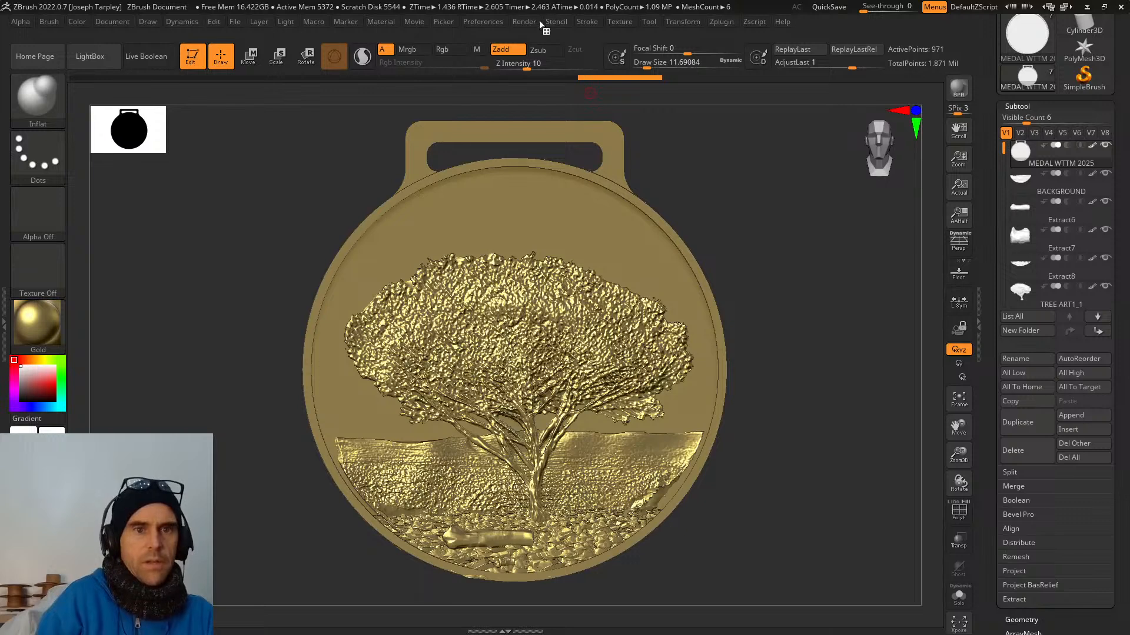
Render the gold medal in Best quality to preview its shading and shadows.
{"action": "mouse_move", "coordinate": [520, 24]}
{"action": "left_click", "coordinate": [542, 126]}
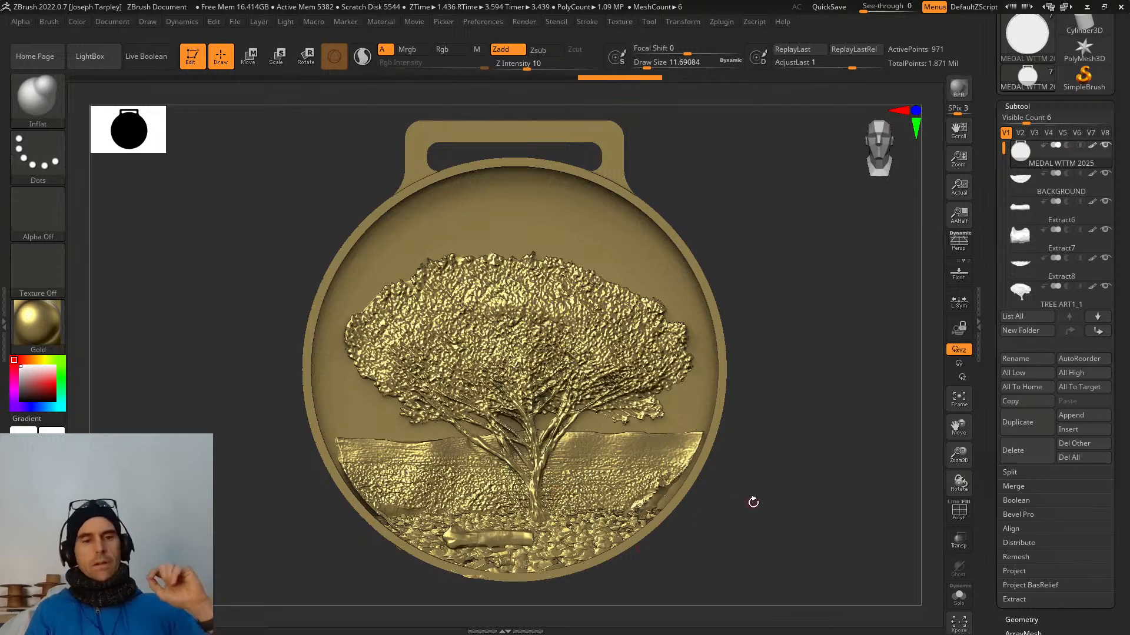
{"action": "left_click_drag", "start_coordinate": [795, 466], "coordinate": [780, 402]}
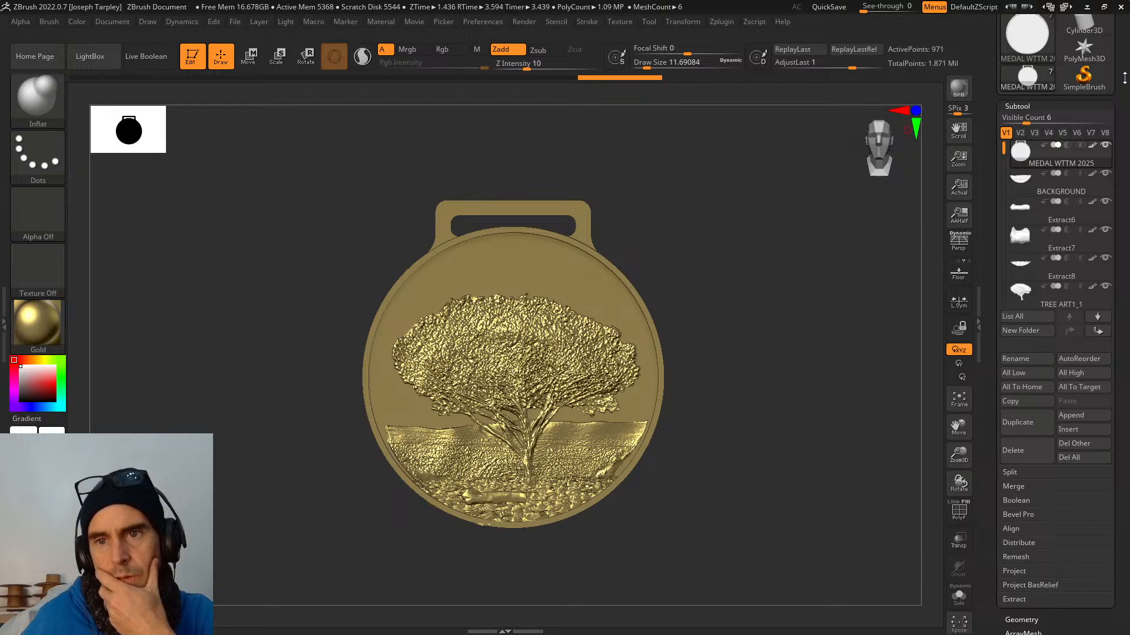
Save the tool to the Desktop as MEDAL WTTM 2025, replacing the existing file.
{"action": "left_click_drag", "start_coordinate": [1124, 78], "coordinate": [1117, 31]}
{"action": "left_click", "coordinate": [1079, 40]}
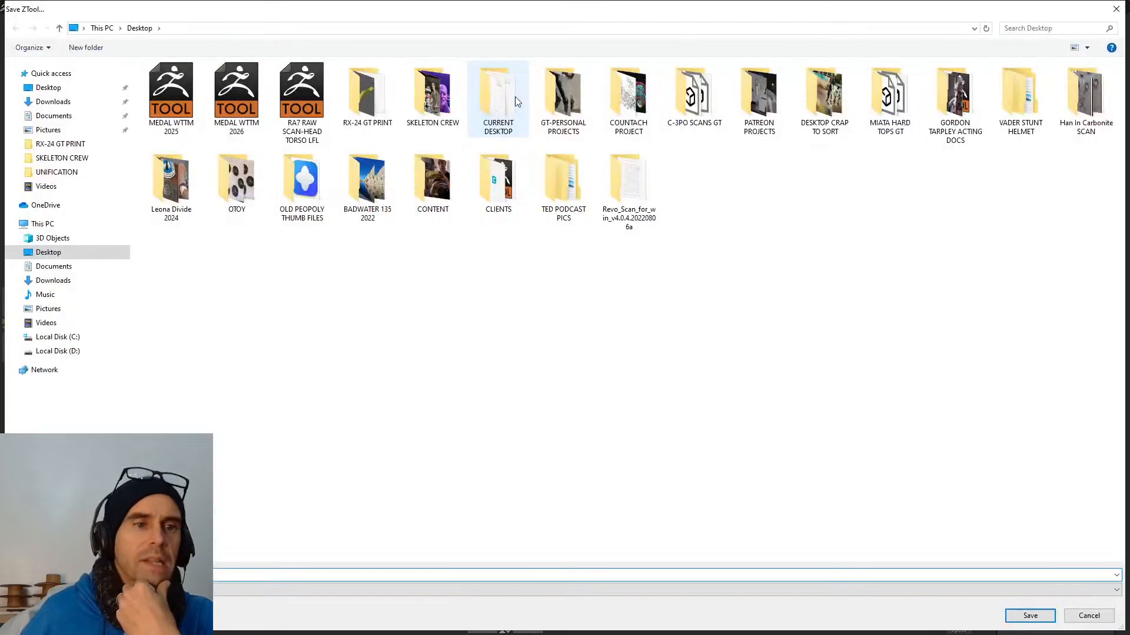
{"action": "left_click", "coordinate": [249, 107]}
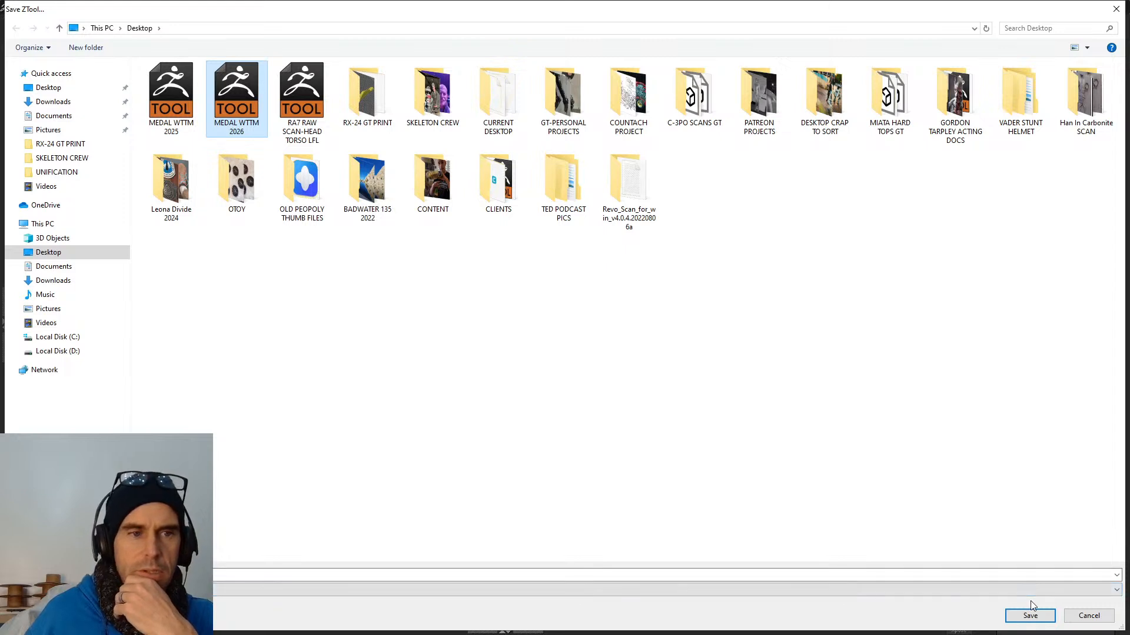
{"action": "left_click", "coordinate": [175, 99]}
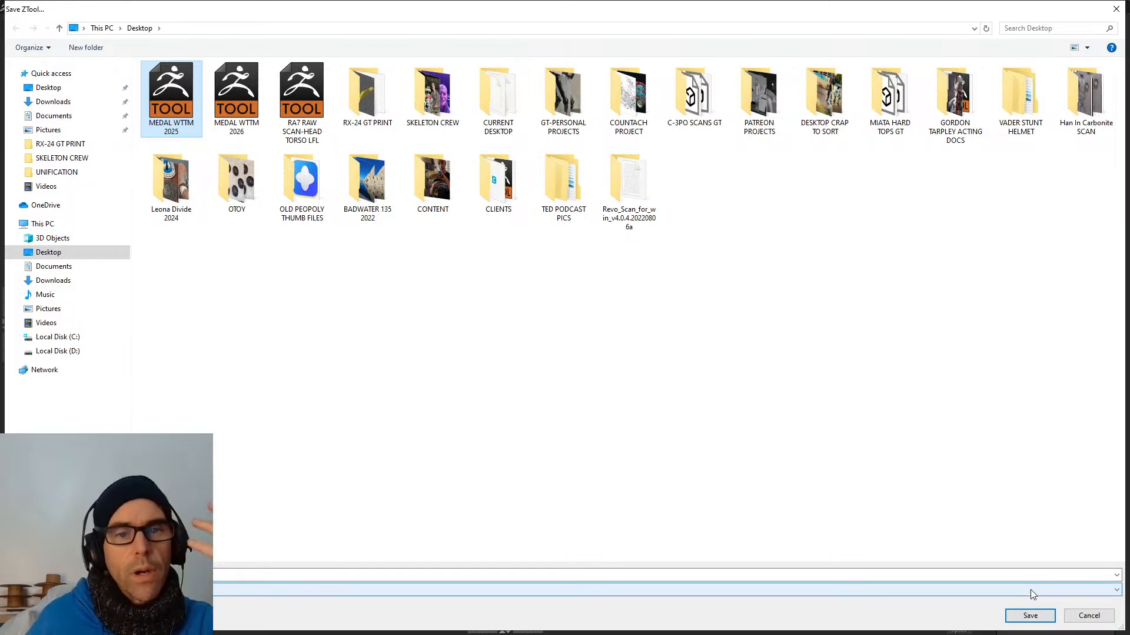
{"action": "left_click", "coordinate": [1029, 616]}
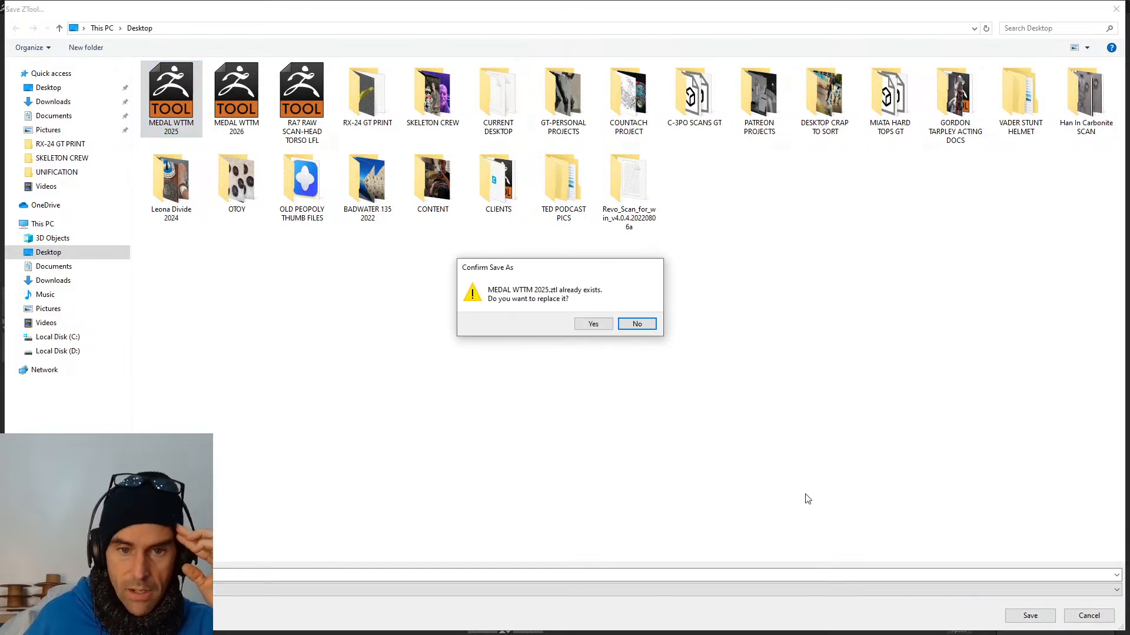
{"action": "left_click", "coordinate": [593, 324]}
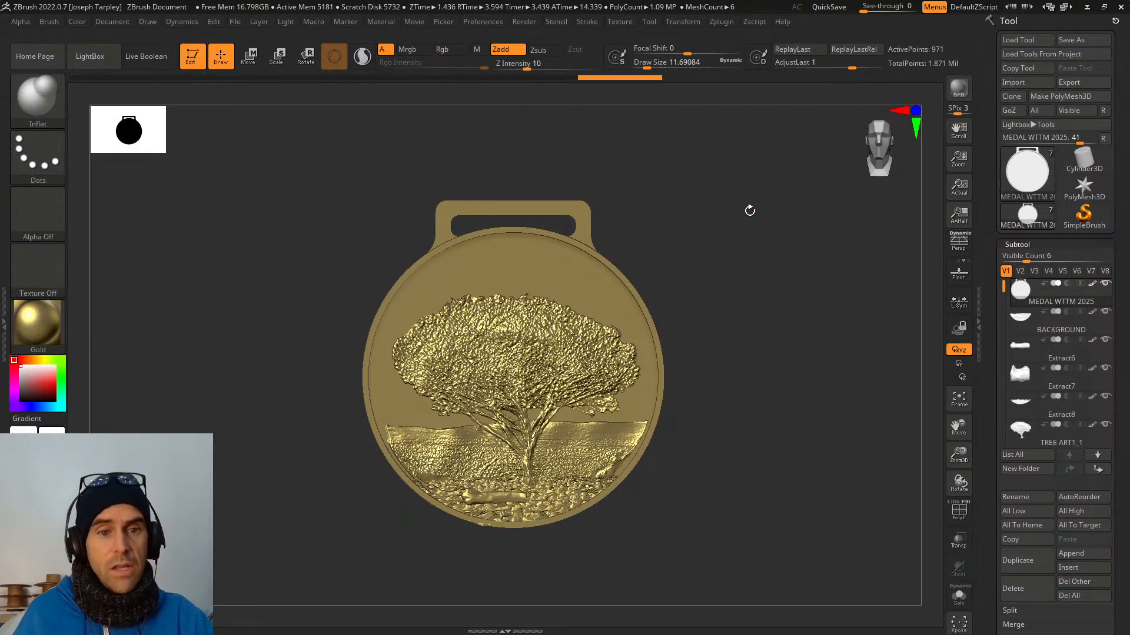
Switch the medal's material to MatCap Red Wax.
{"action": "left_click_drag", "start_coordinate": [749, 212], "coordinate": [776, 271]}
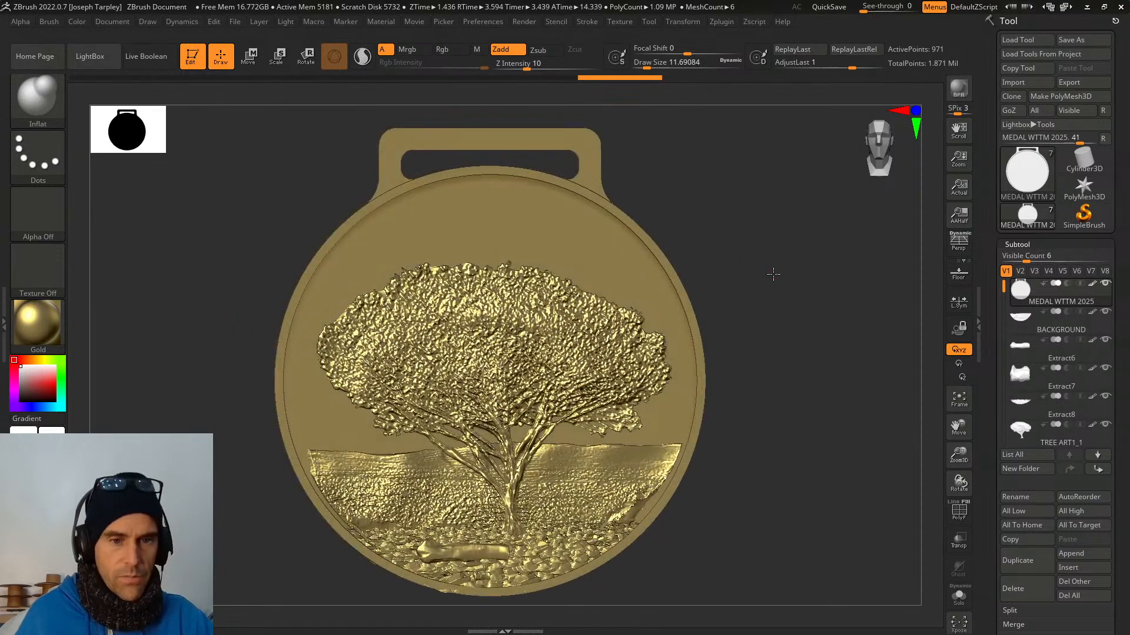
{"action": "left_click", "coordinate": [37, 324]}
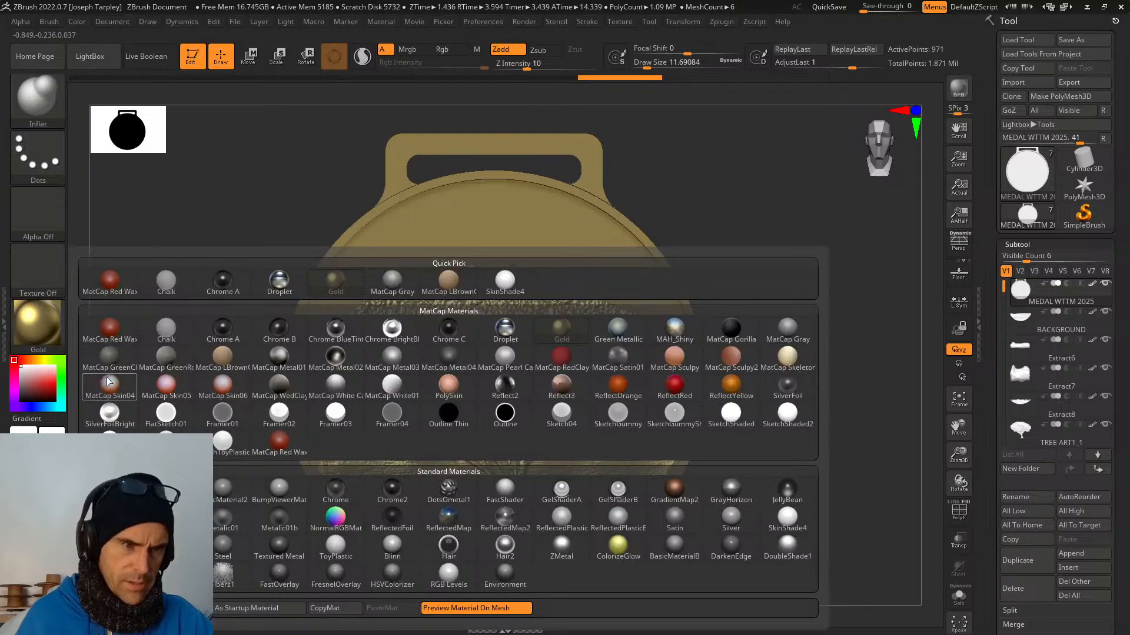
{"action": "left_click", "coordinate": [112, 336]}
{"action": "mouse_move", "coordinate": [167, 348]}
{"action": "left_mouse_down"}
{"action": "mouse_move", "coordinate": [182, 348]}
{"action": "mouse_move", "coordinate": [163, 345]}
{"action": "left_mouse_up"}
Switch to Fusion to review the medal body with its curved lettering, and return to ZBrush.
{"action": "key", "text": "alt+Tab"}
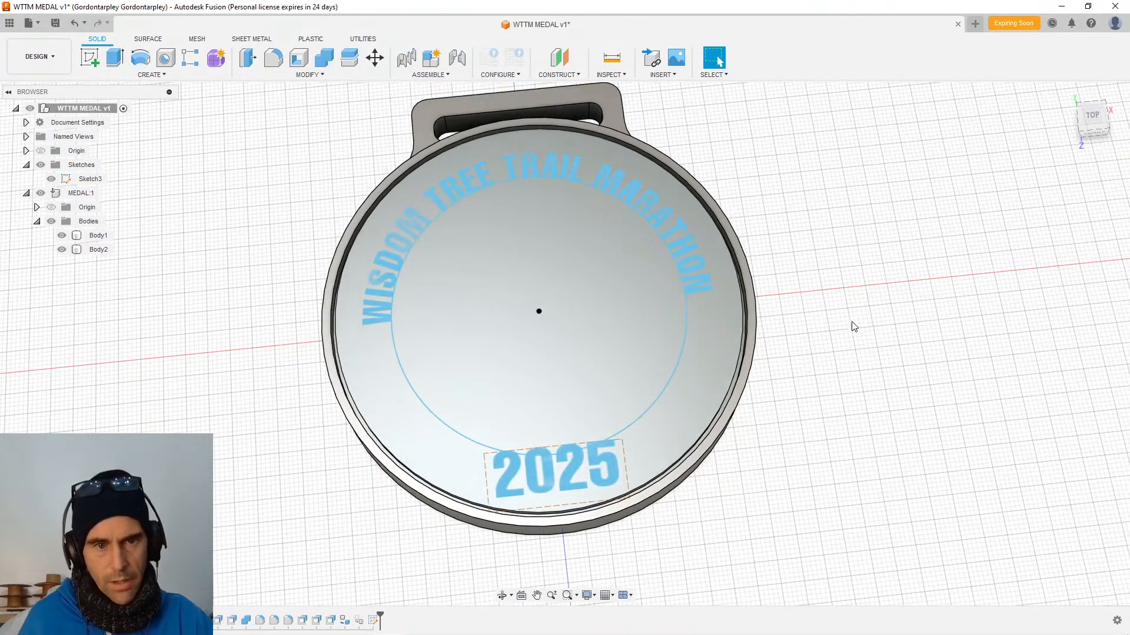
{"action": "key", "text": "alt+Tab"}
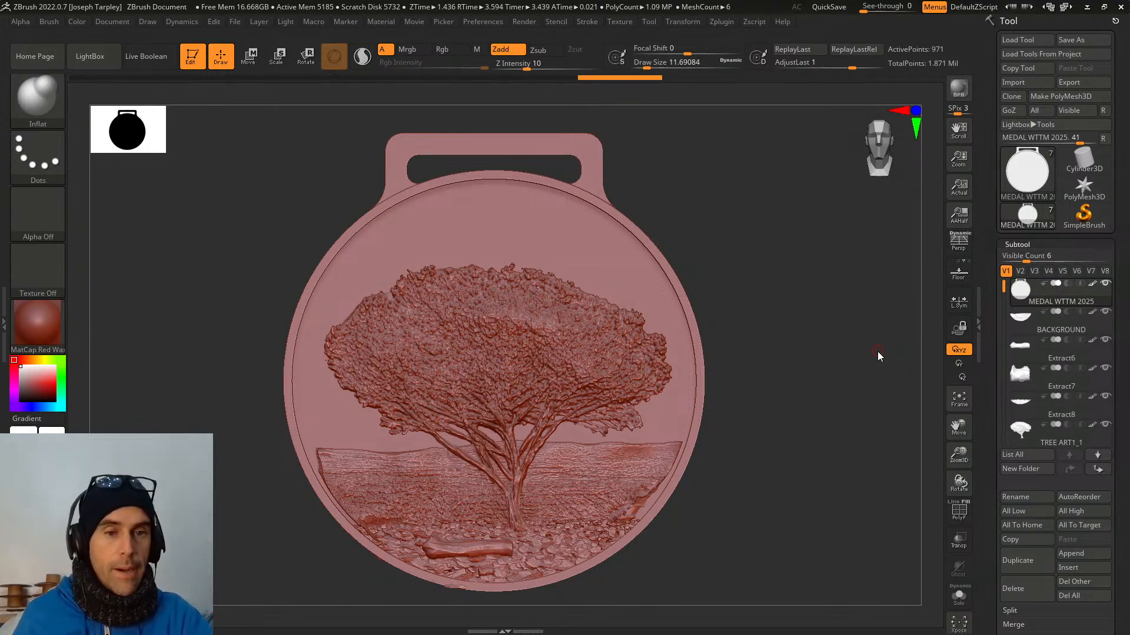
{"action": "key", "text": "alt+Tab"}
{"action": "key", "text": "alt+Tab"}
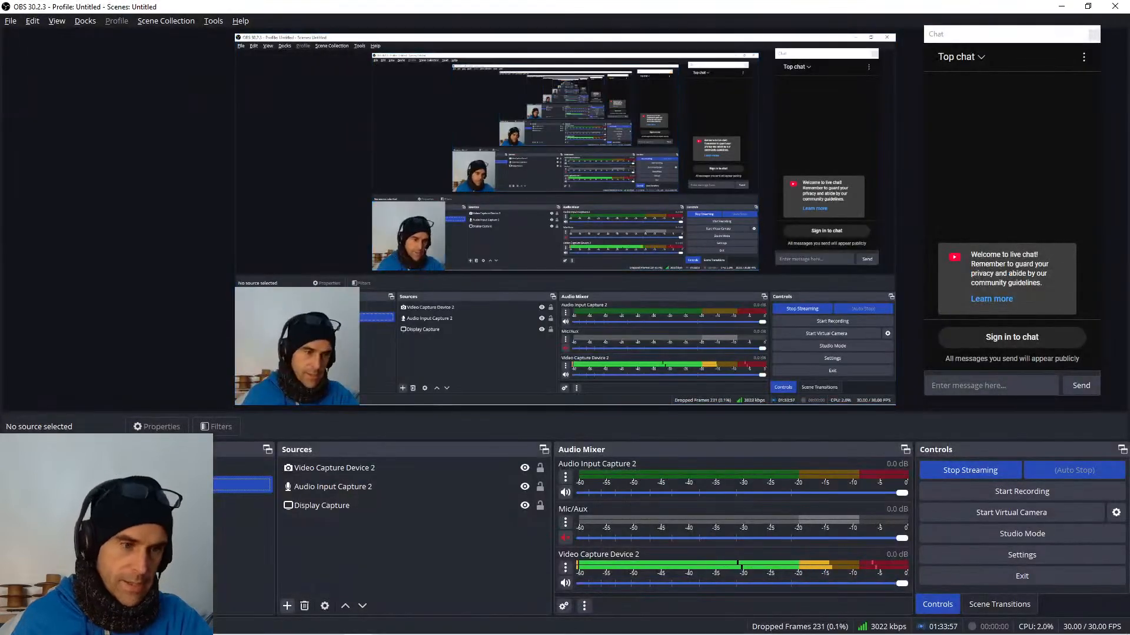